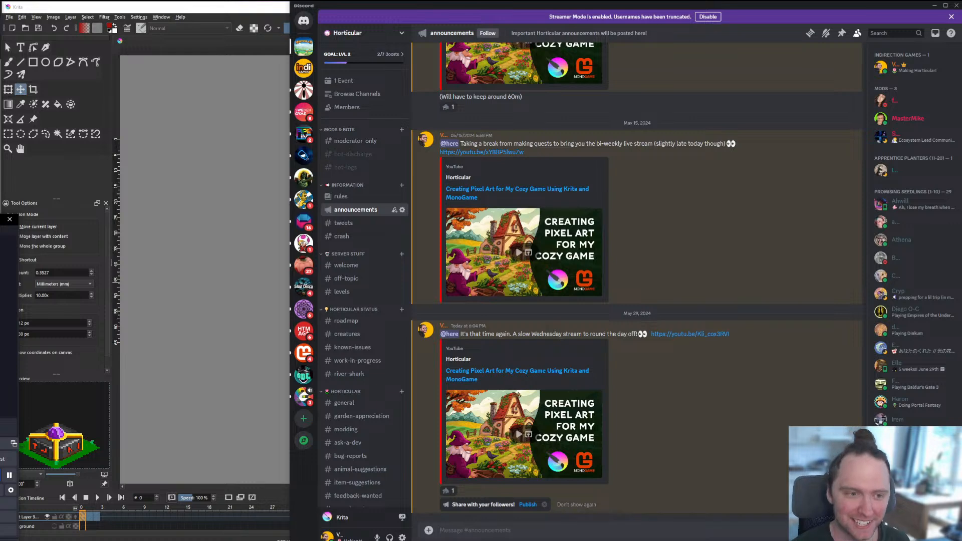
Step: Switch from Discord to the corruptometer.kra sprite in Krita and activate the rectangular selection tool
{"action": "left_click", "coordinate": [934, 5]}
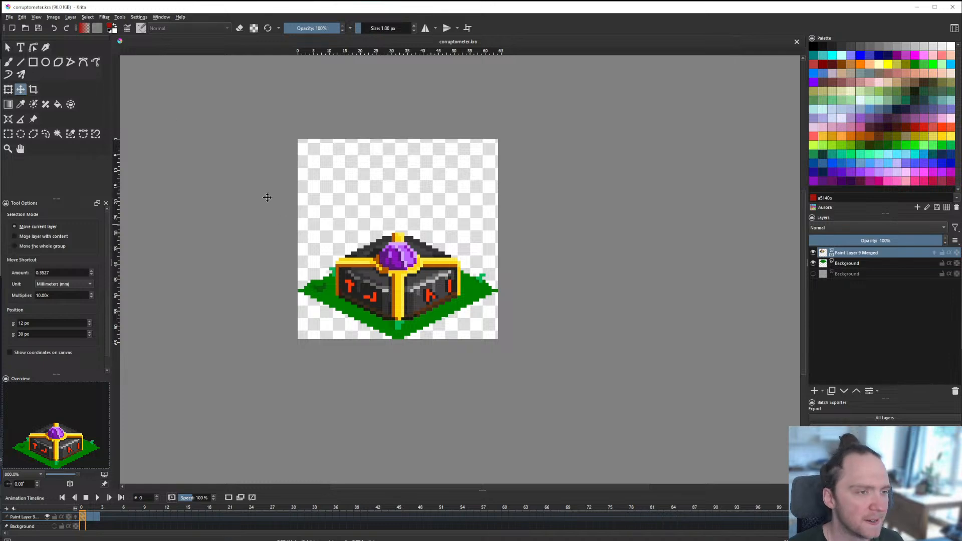
{"action": "left_click", "coordinate": [8, 134]}
{"action": "scroll", "coordinate": [378, 223], "scroll_direction": "up", "scroll_amount": 2}
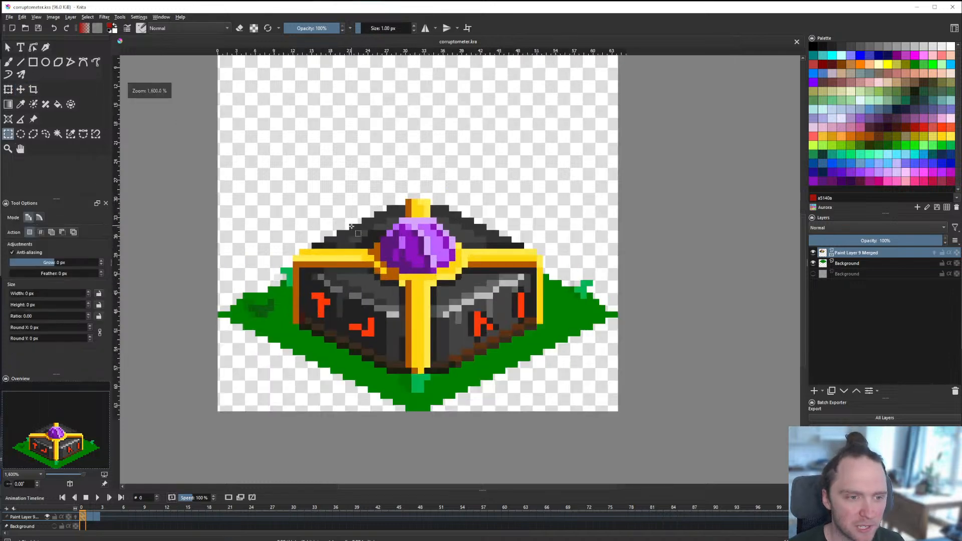
{"action": "left_click_drag", "start_coordinate": [261, 179], "coordinate": [573, 399]}
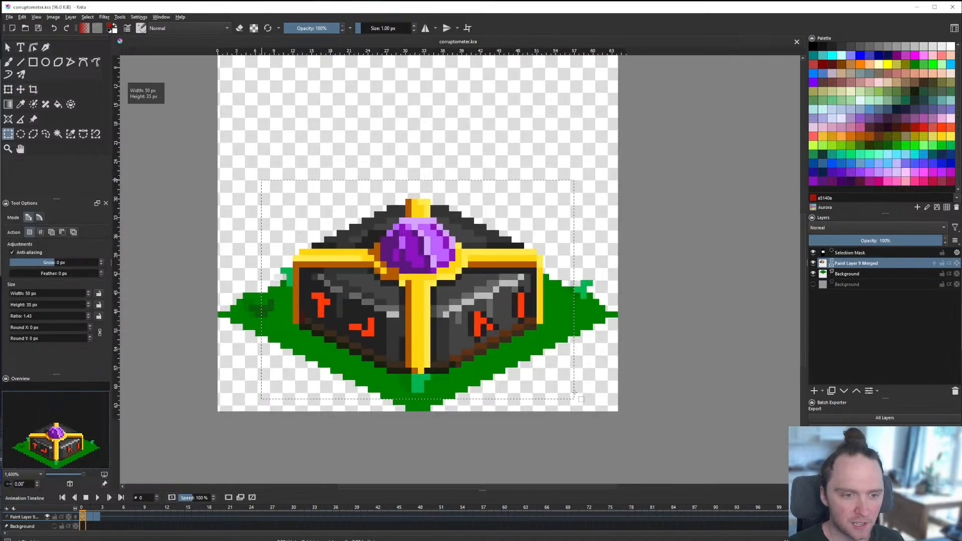
{"action": "left_click", "coordinate": [549, 151]}
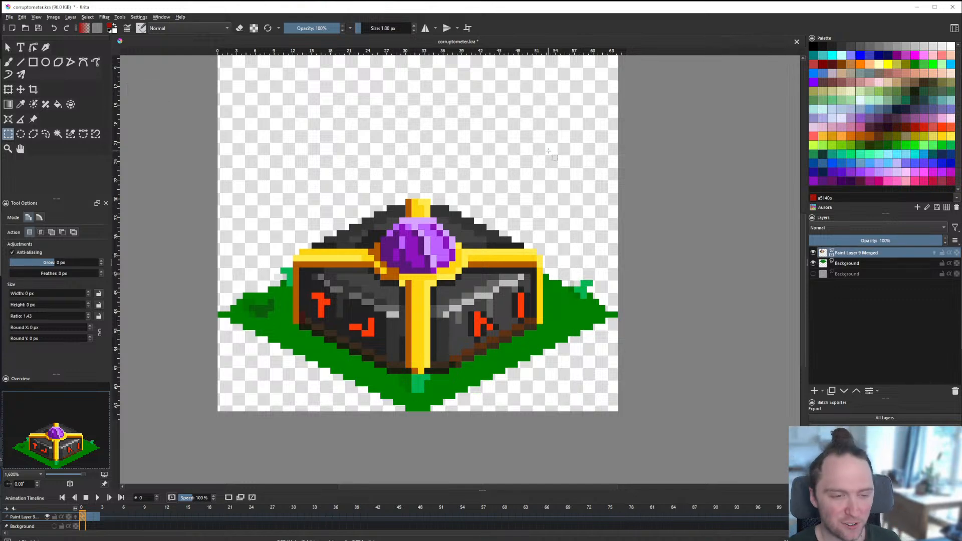
{"action": "left_click_drag", "start_coordinate": [360, 201], "coordinate": [491, 280]}
{"action": "left_click", "coordinate": [541, 209]}
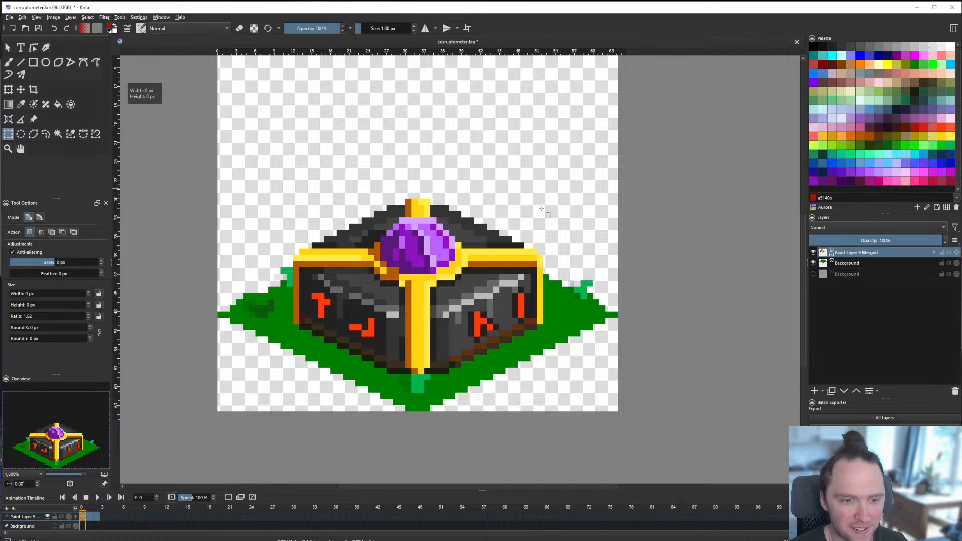
{"action": "scroll", "coordinate": [463, 383], "scroll_direction": "down", "scroll_amount": 4}
{"action": "scroll", "coordinate": [463, 382], "scroll_direction": "up", "scroll_amount": 5}
{"action": "left_click_drag", "start_coordinate": [398, 306], "coordinate": [411, 340]}
{"action": "left_click", "coordinate": [430, 312]}
{"action": "scroll", "coordinate": [430, 312], "scroll_direction": "down", "scroll_amount": 4}
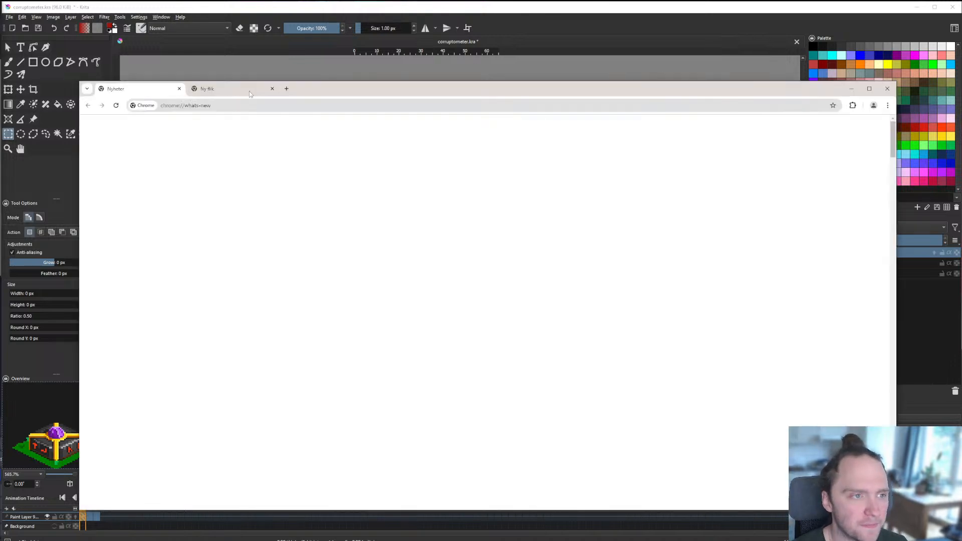
Step: Switch to Chrome and close the Nyheter page, keeping only the blank new page open
{"action": "left_click", "coordinate": [215, 93]}
{"action": "left_click", "coordinate": [169, 90]}
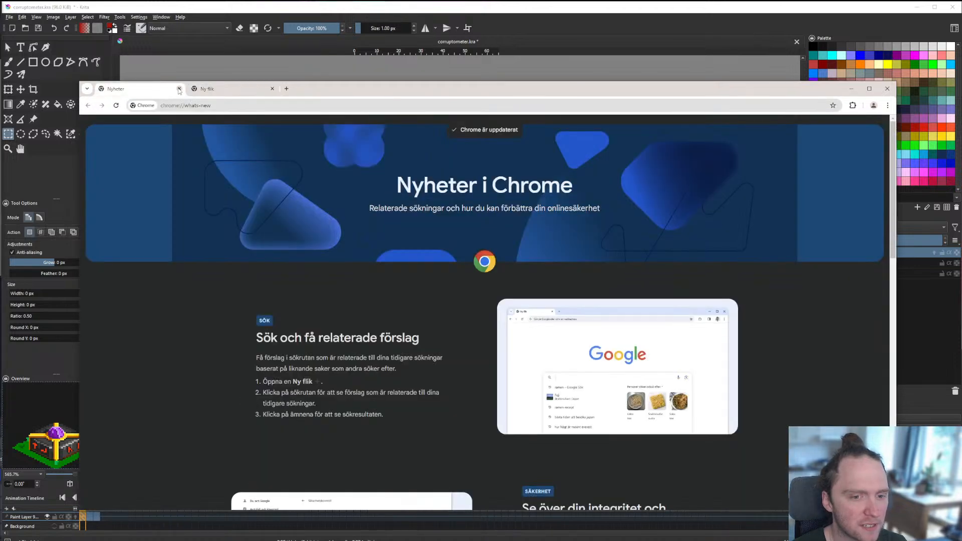
{"action": "left_click", "coordinate": [179, 90]}
Step: Search Google for seismometer and show the image results
{"action": "left_click", "coordinate": [207, 104]}
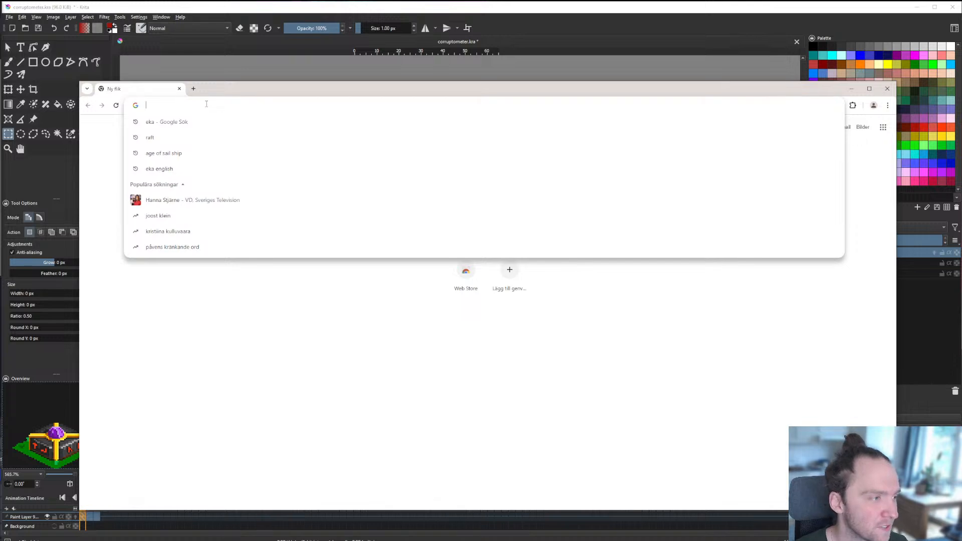
{"action": "left_click", "coordinate": [262, 273]}
{"action": "left_click", "coordinate": [426, 240]}
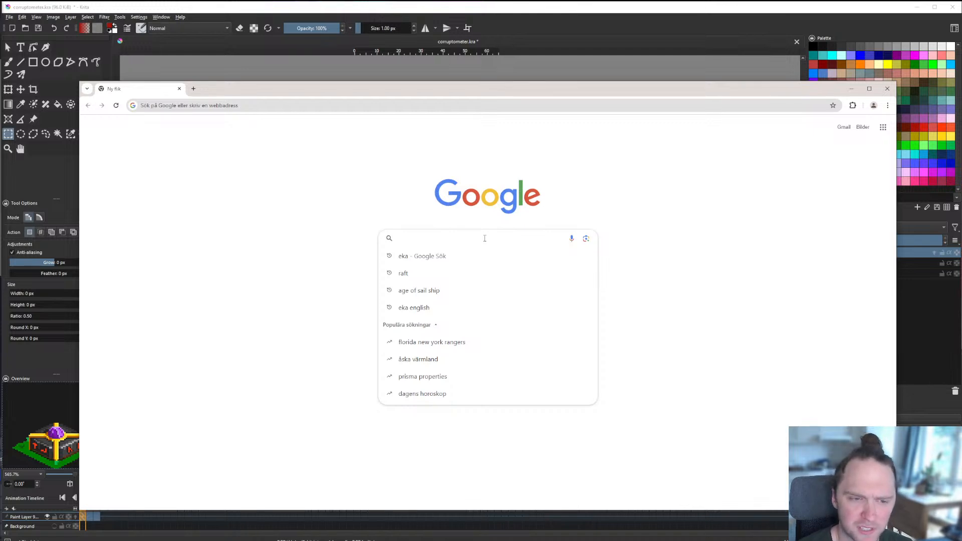
{"action": "type", "text": "seismometer"}
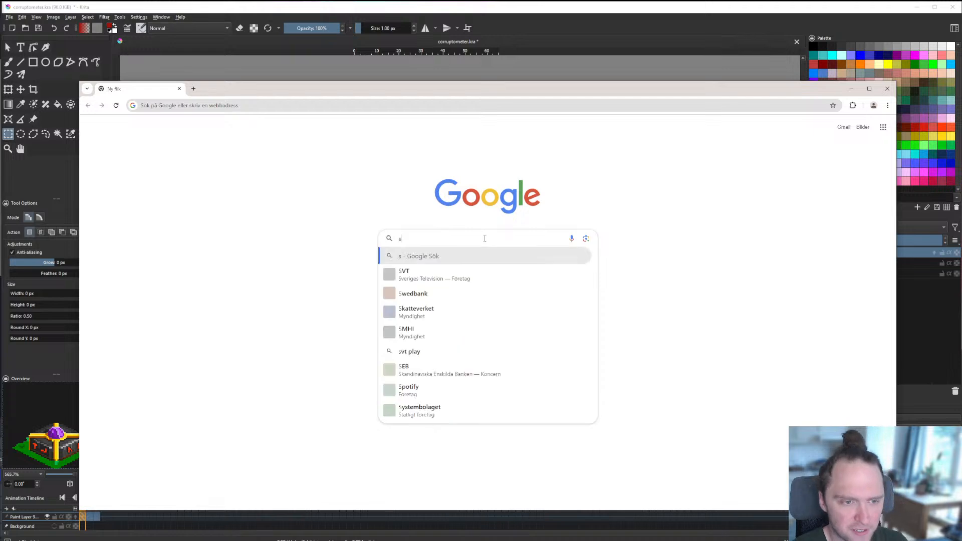
{"action": "key", "text": "Return"}
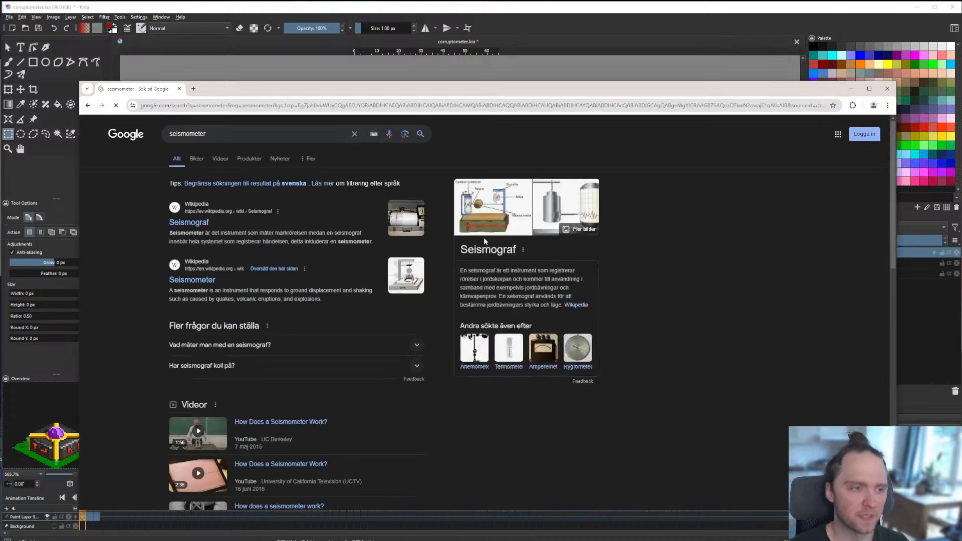
{"action": "left_click", "coordinate": [197, 159]}
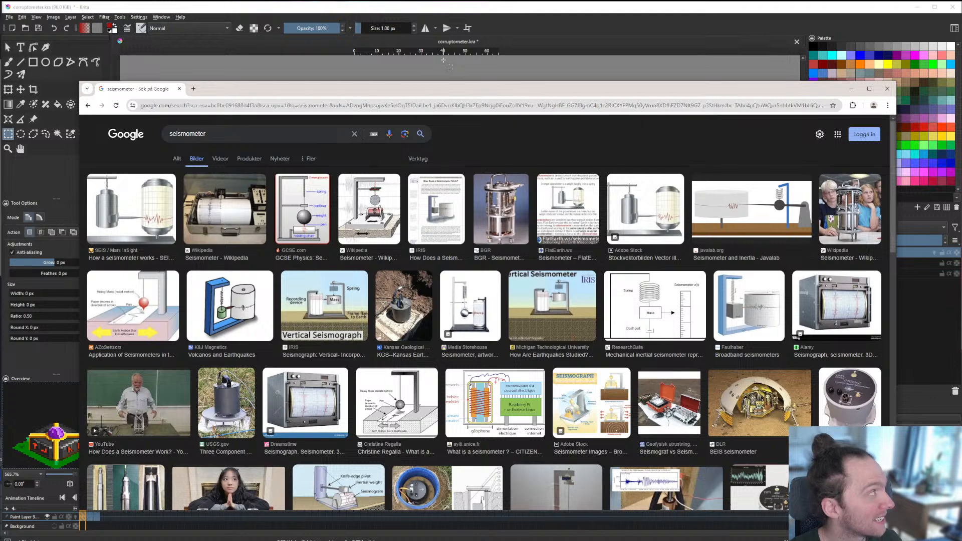
Step: Return to Krita and examine the corruptometer block's gem, gold bands and runes both close up and at small scale
{"action": "left_click", "coordinate": [464, 10]}
{"action": "scroll", "coordinate": [446, 259], "scroll_direction": "up", "scroll_amount": 3}
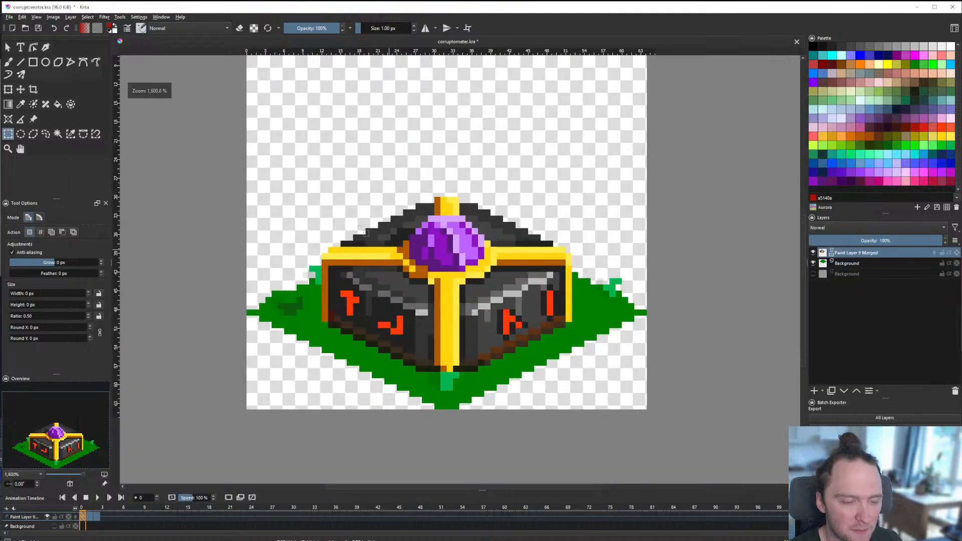
{"action": "scroll", "coordinate": [471, 283], "scroll_direction": "down", "scroll_amount": 4}
{"action": "scroll", "coordinate": [435, 310], "scroll_direction": "up", "scroll_amount": 3}
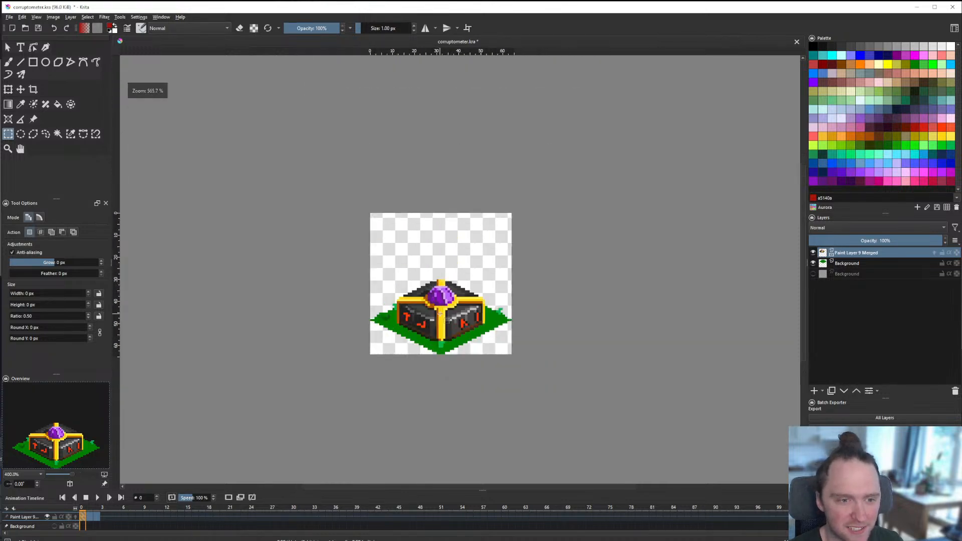
{"action": "scroll", "coordinate": [431, 331], "scroll_direction": "down", "scroll_amount": 2}
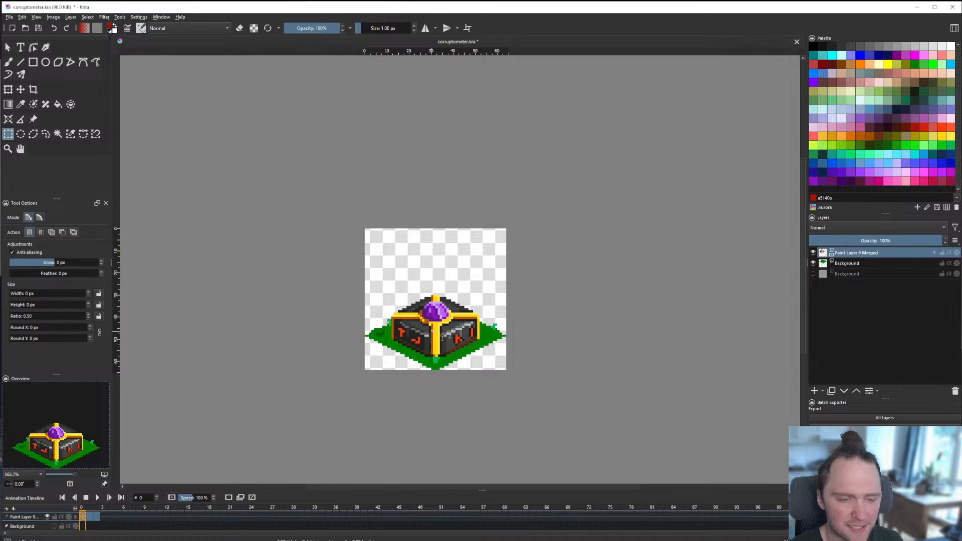
{"action": "scroll", "coordinate": [440, 329], "scroll_direction": "up", "scroll_amount": 3}
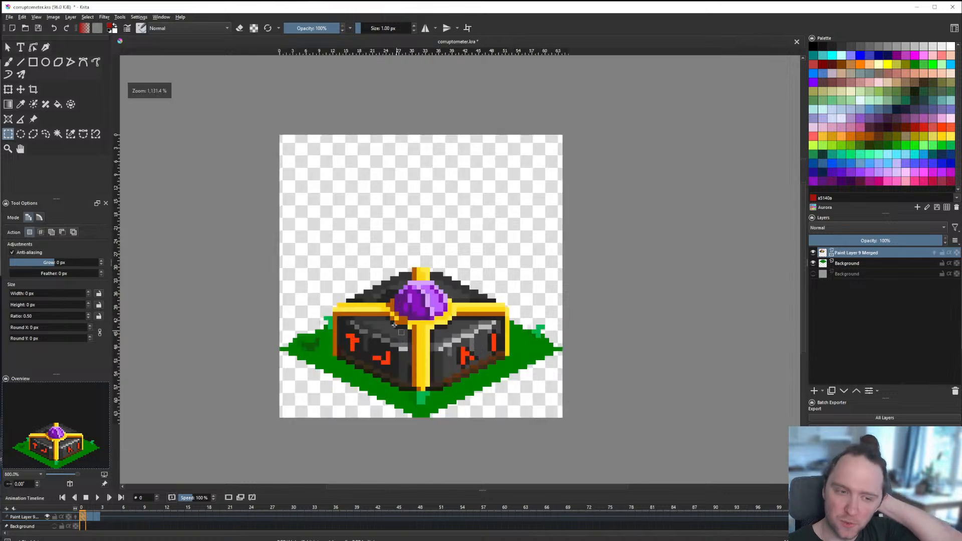
{"action": "scroll", "coordinate": [420, 329], "scroll_direction": "down", "scroll_amount": 2}
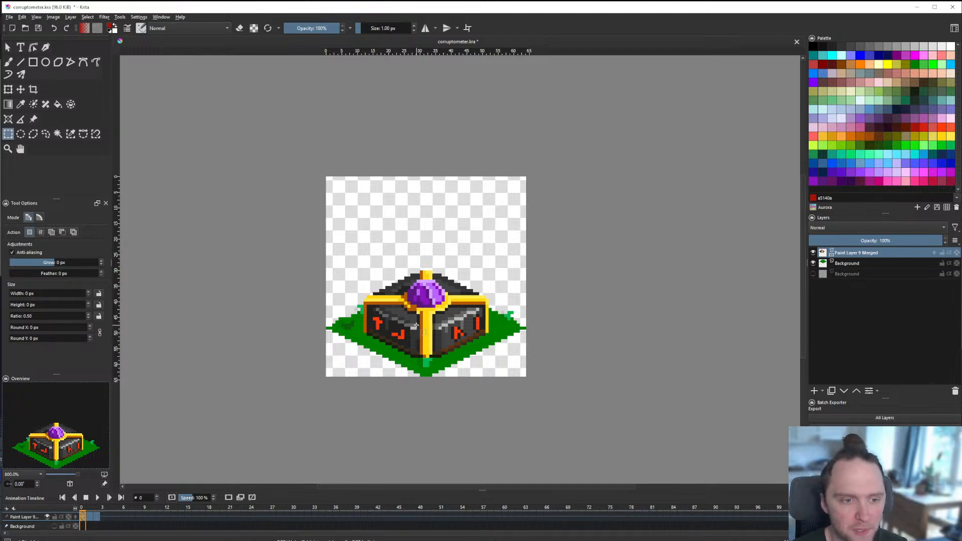
{"action": "scroll", "coordinate": [415, 326], "scroll_direction": "up", "scroll_amount": 4}
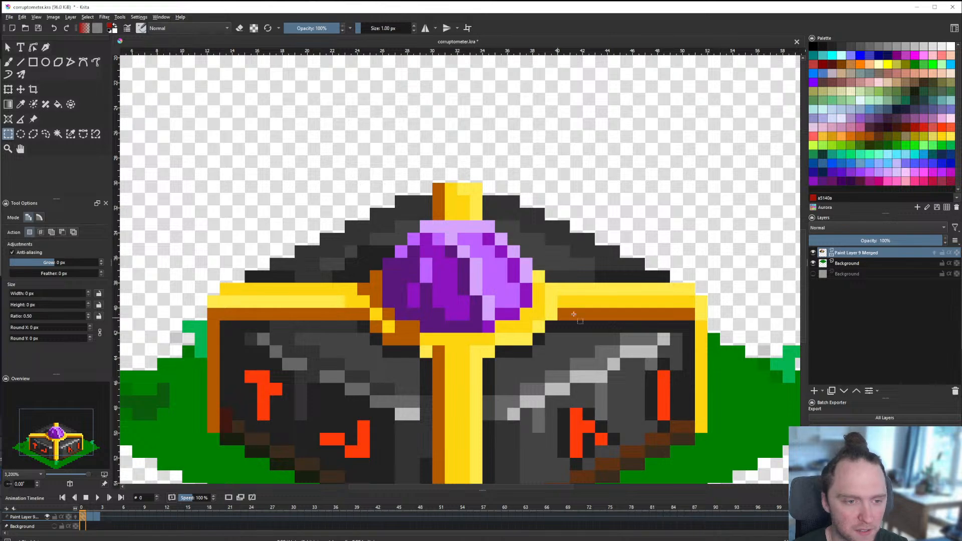
{"action": "scroll", "coordinate": [441, 296], "scroll_direction": "down", "scroll_amount": 3}
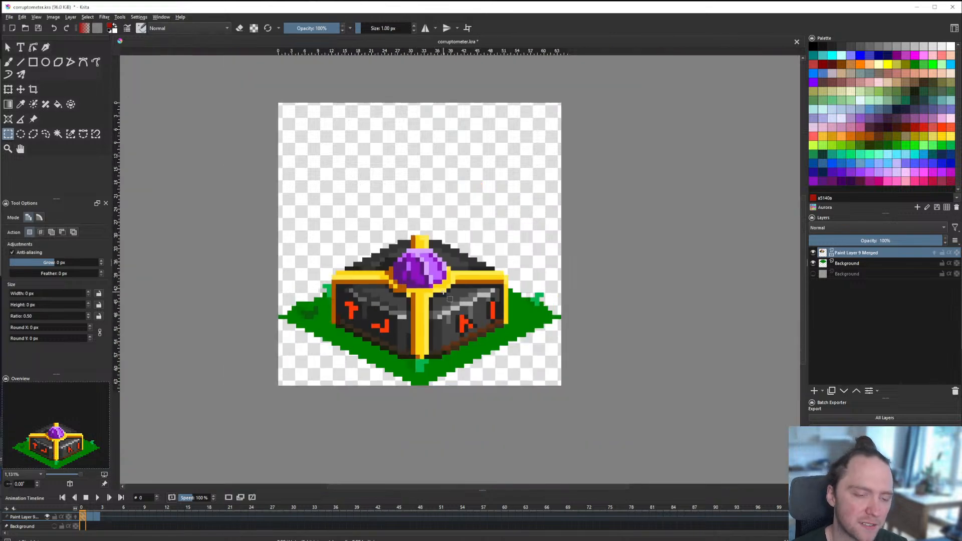
{"action": "scroll", "coordinate": [441, 305], "scroll_direction": "up", "scroll_amount": 2}
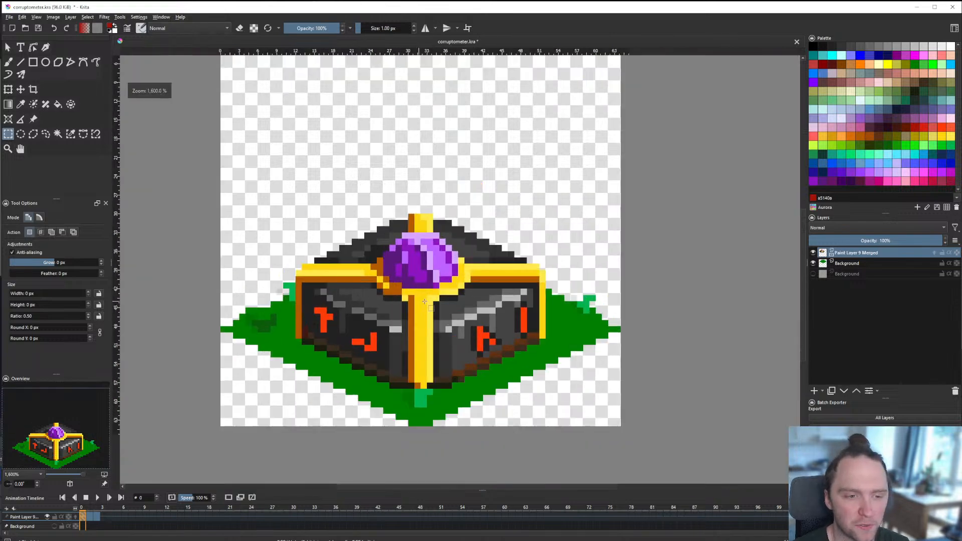
{"action": "scroll", "coordinate": [404, 327], "scroll_direction": "down", "scroll_amount": 2}
{"action": "scroll", "coordinate": [405, 326], "scroll_direction": "up", "scroll_amount": 2}
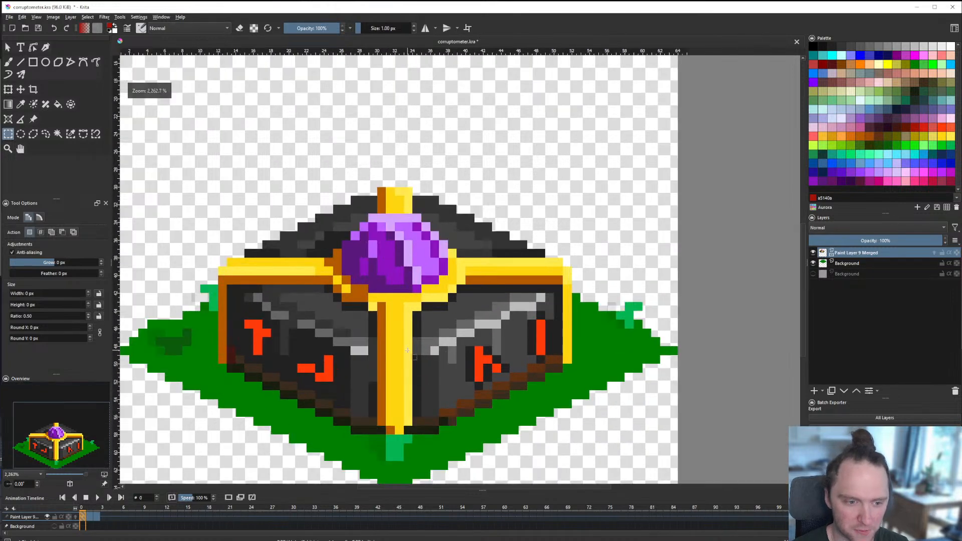
{"action": "scroll", "coordinate": [400, 356], "scroll_direction": "down", "scroll_amount": 1}
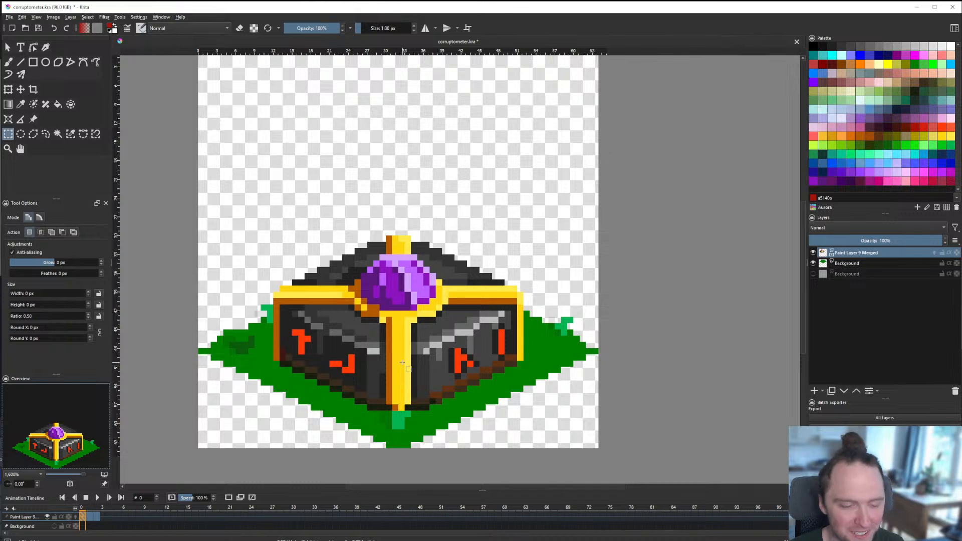
{"action": "scroll", "coordinate": [452, 301], "scroll_direction": "down", "scroll_amount": 2}
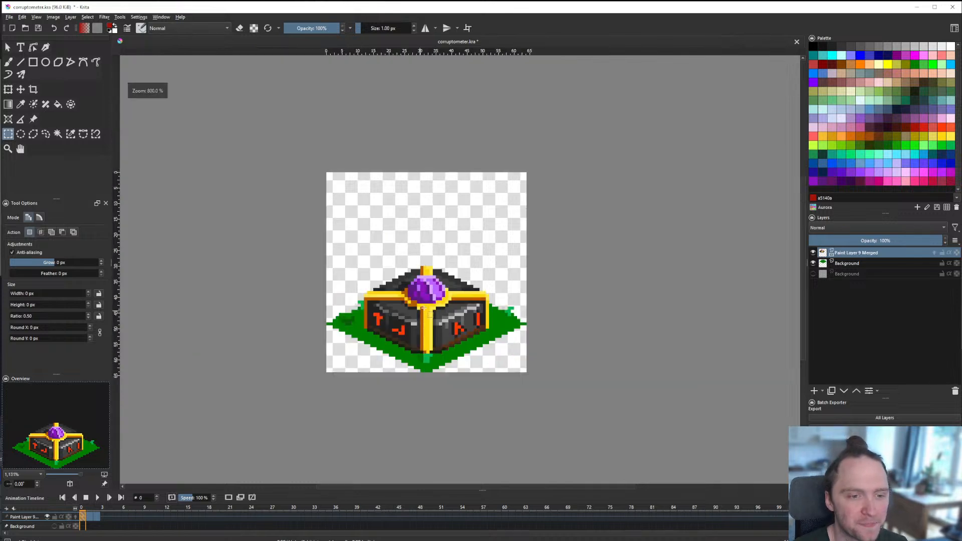
{"action": "scroll", "coordinate": [441, 293], "scroll_direction": "up", "scroll_amount": 2}
{"action": "scroll", "coordinate": [367, 281], "scroll_direction": "down", "scroll_amount": 2}
{"action": "scroll", "coordinate": [389, 301], "scroll_direction": "up", "scroll_amount": 2}
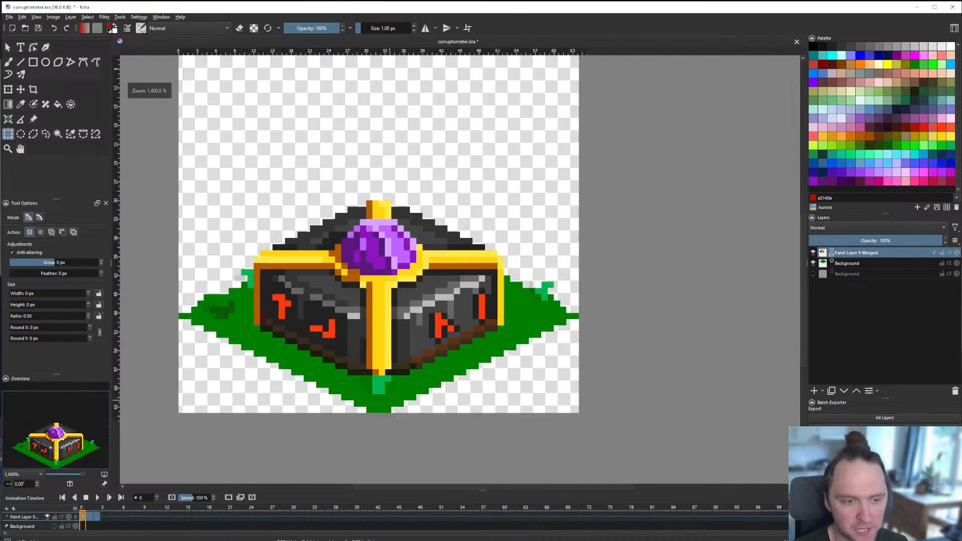
{"action": "scroll", "coordinate": [381, 312], "scroll_direction": "down", "scroll_amount": 1}
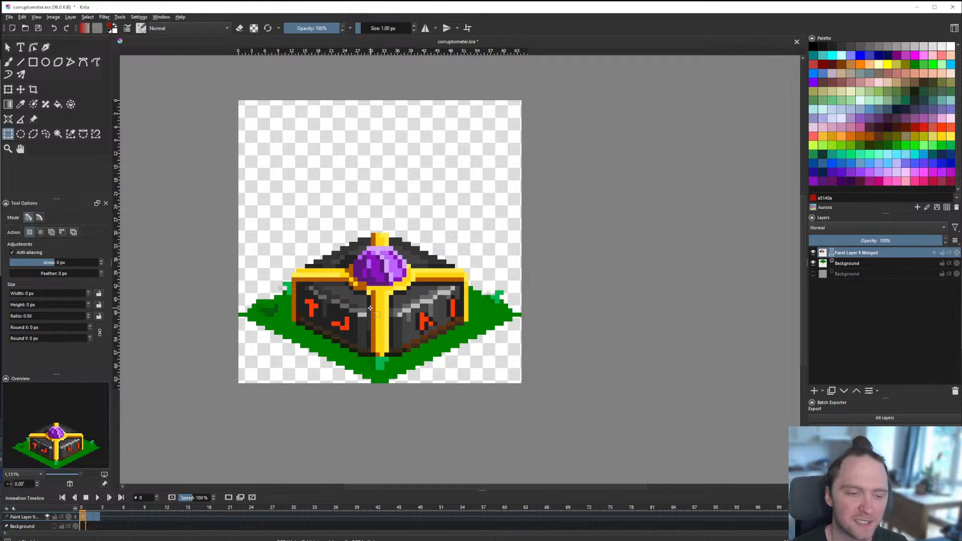
{"action": "scroll", "coordinate": [380, 310], "scroll_direction": "down", "scroll_amount": 1}
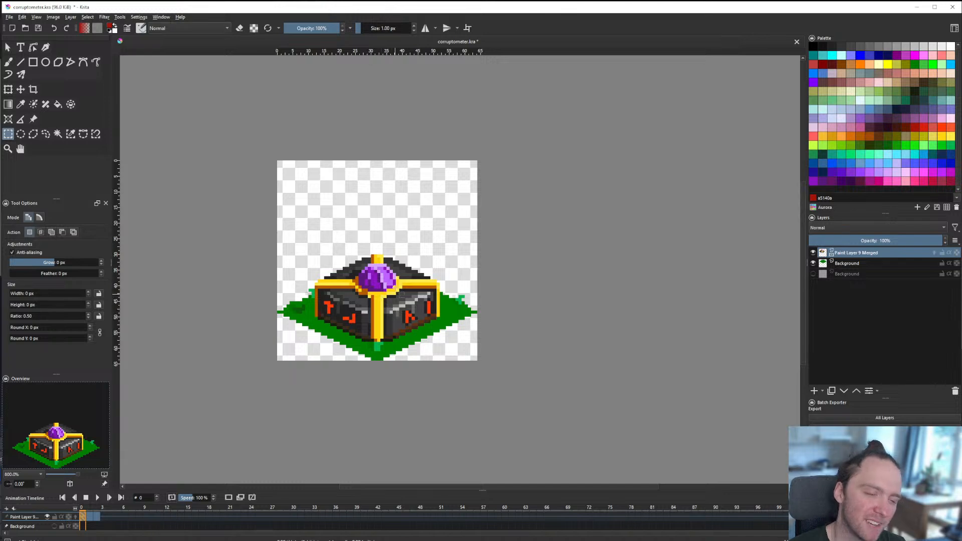
{"action": "scroll", "coordinate": [389, 288], "scroll_direction": "up", "scroll_amount": 2}
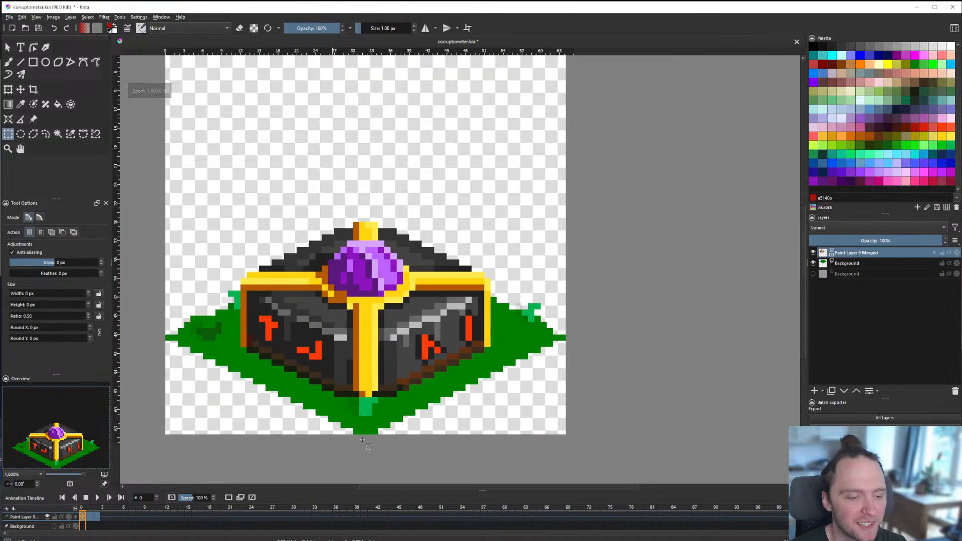
Step: Switch back to Chrome and run a Google image search for corruptometer in place of the previous query
{"action": "key", "text": "alt+Tab"}
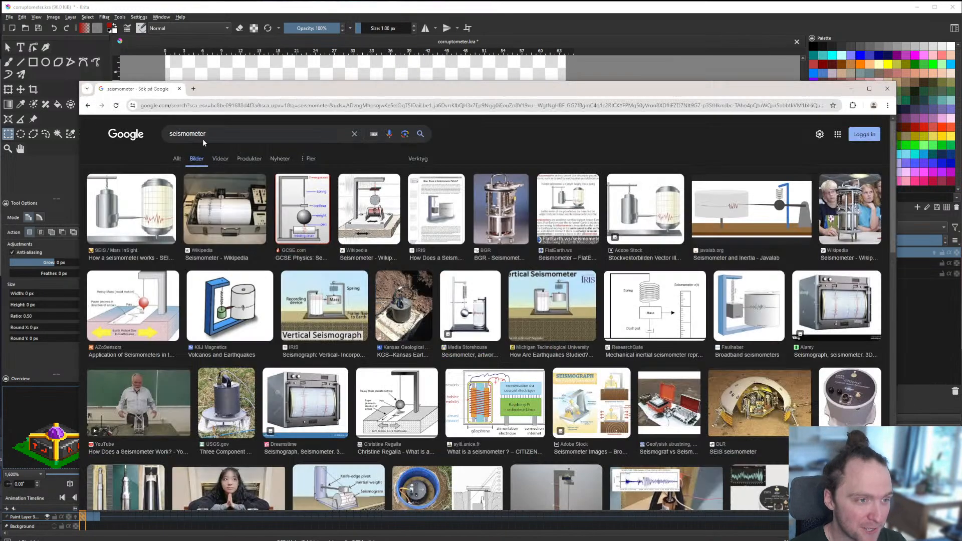
{"action": "double_click", "coordinate": [185, 129]}
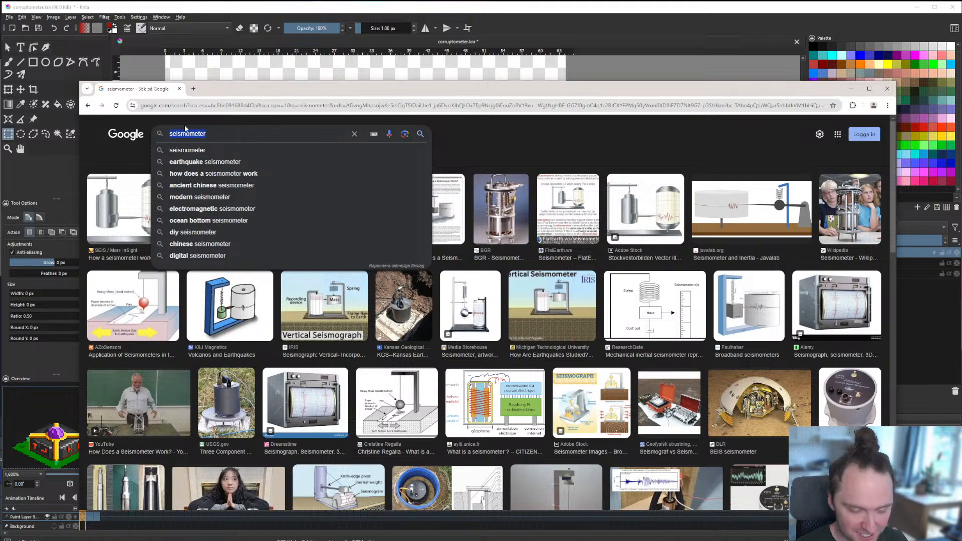
{"action": "key", "text": "Escape"}
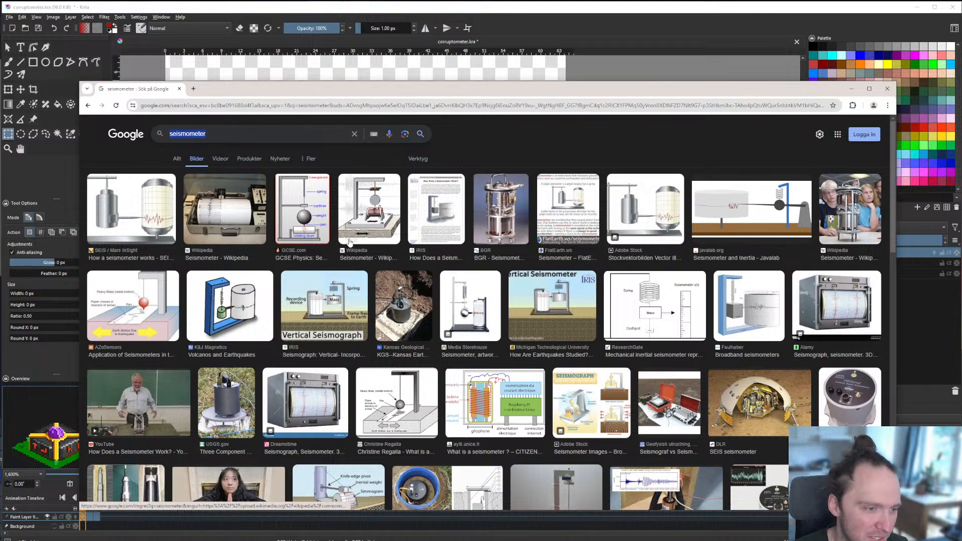
{"action": "left_click", "coordinate": [233, 136]}
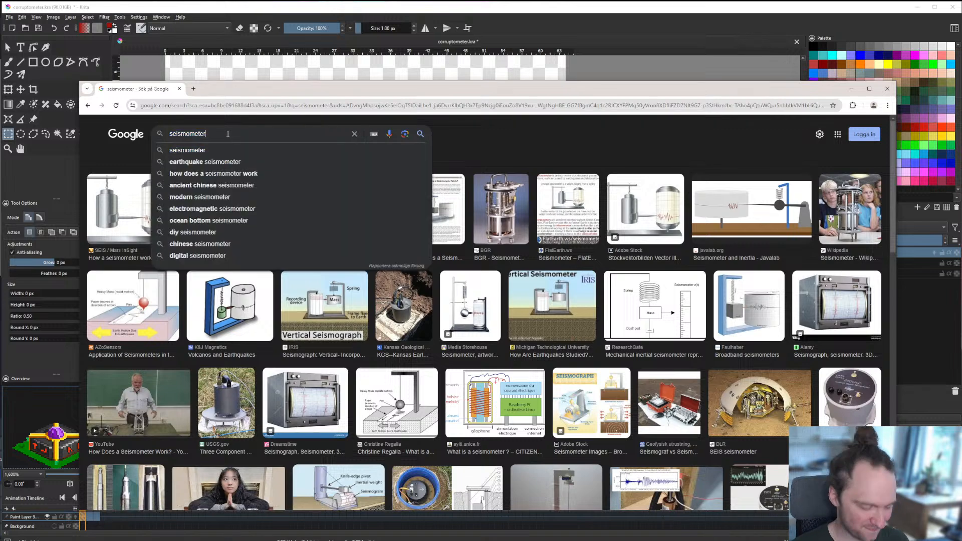
{"action": "key", "text": "ctrl+a"}
{"action": "type", "text": "corruptomete"}
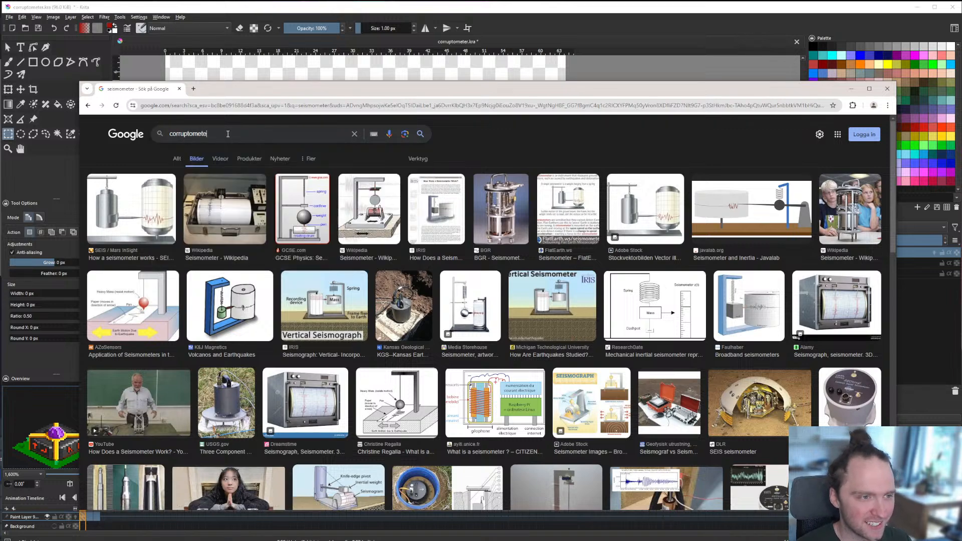
{"action": "key", "text": "Return"}
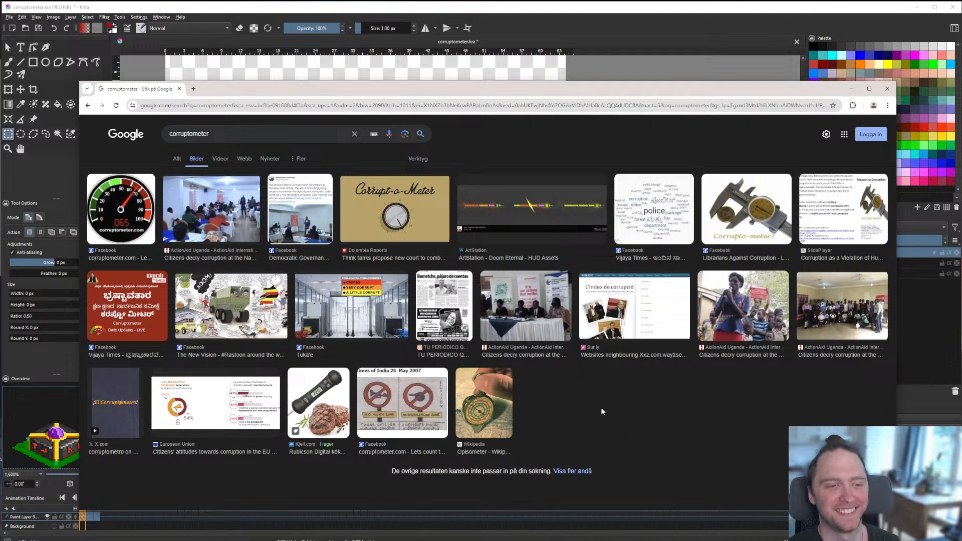
Step: Run a Google image search for meter in place of the previous query
{"action": "left_click", "coordinate": [239, 136]}
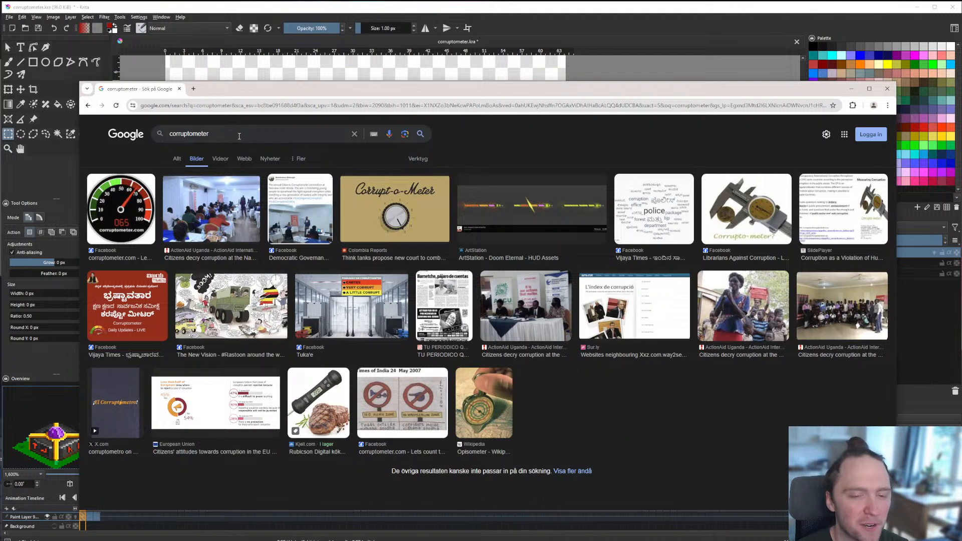
{"action": "key", "text": "ctrl+a"}
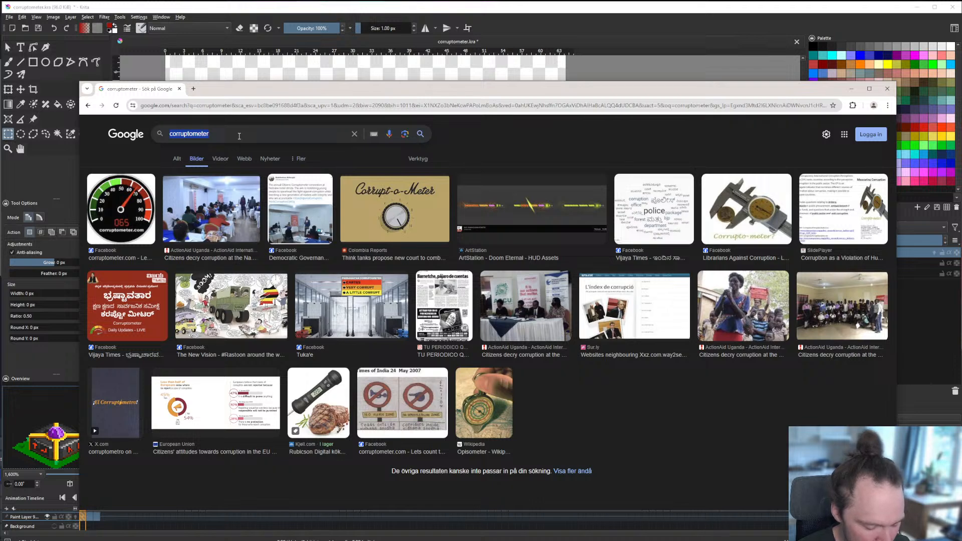
{"action": "type", "text": "meter"}
{"action": "key", "text": "Return"}
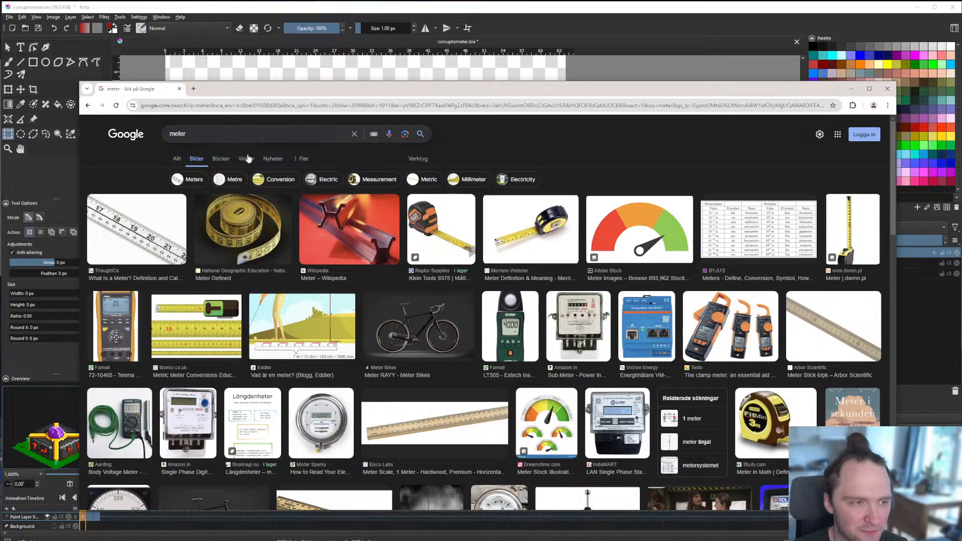
{"action": "left_click", "coordinate": [232, 132]}
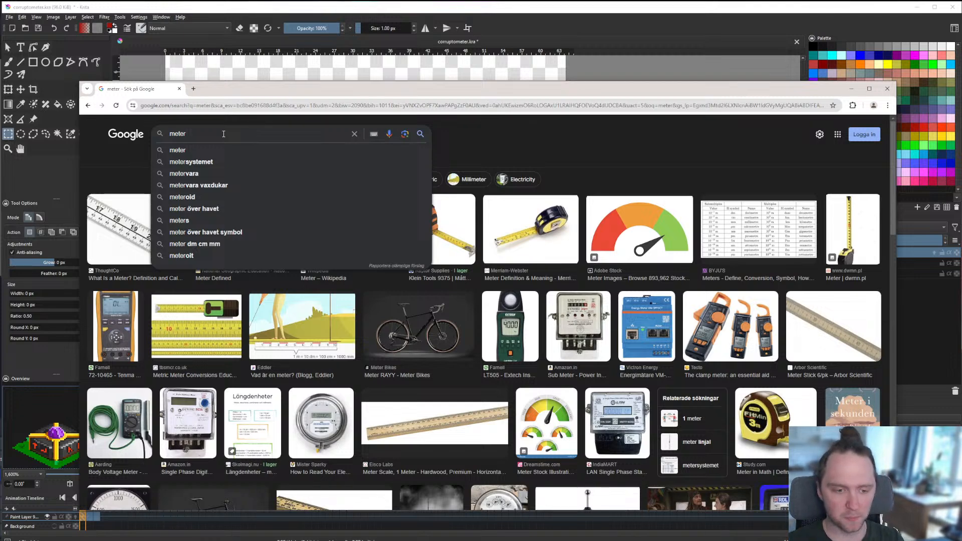
Step: Return to Krita and examine the whole corruptometer sprite at several magnifications, from small scale to close up
{"action": "left_click", "coordinate": [446, 3]}
{"action": "scroll", "coordinate": [313, 247], "scroll_direction": "down", "scroll_amount": 3}
{"action": "scroll", "coordinate": [313, 247], "scroll_direction": "up", "scroll_amount": 3}
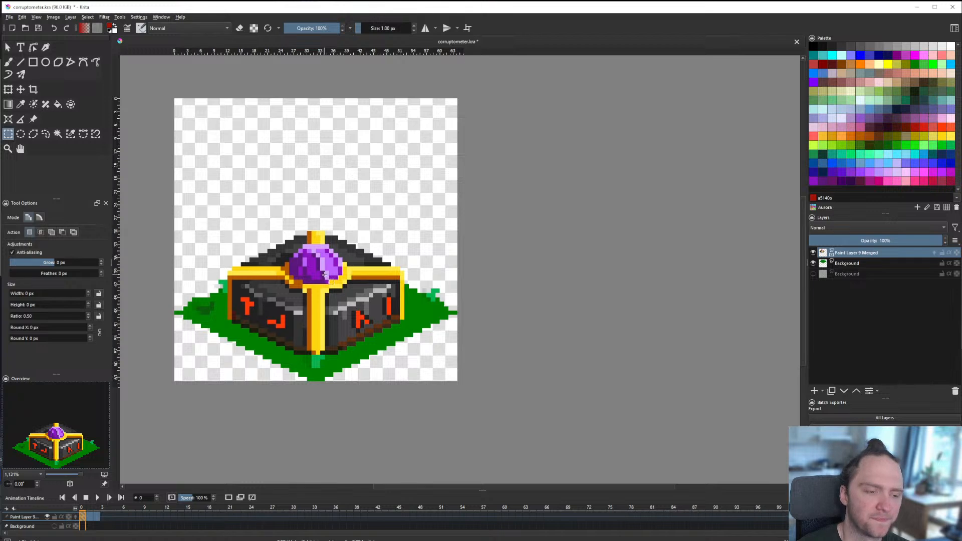
{"action": "scroll", "coordinate": [323, 271], "scroll_direction": "down", "scroll_amount": 1}
{"action": "scroll", "coordinate": [321, 262], "scroll_direction": "up", "scroll_amount": 1}
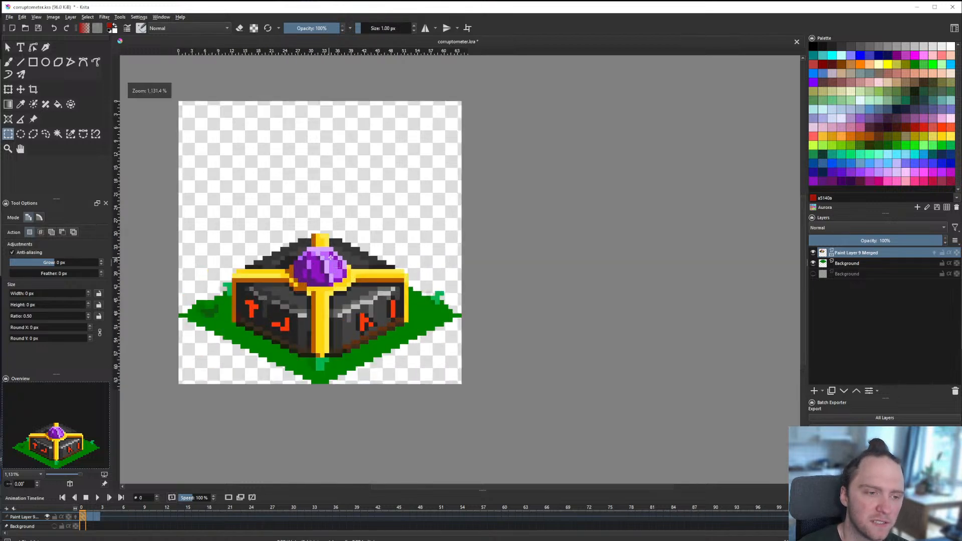
{"action": "scroll", "coordinate": [322, 261], "scroll_direction": "down", "scroll_amount": 1}
{"action": "scroll", "coordinate": [321, 262], "scroll_direction": "up", "scroll_amount": 1}
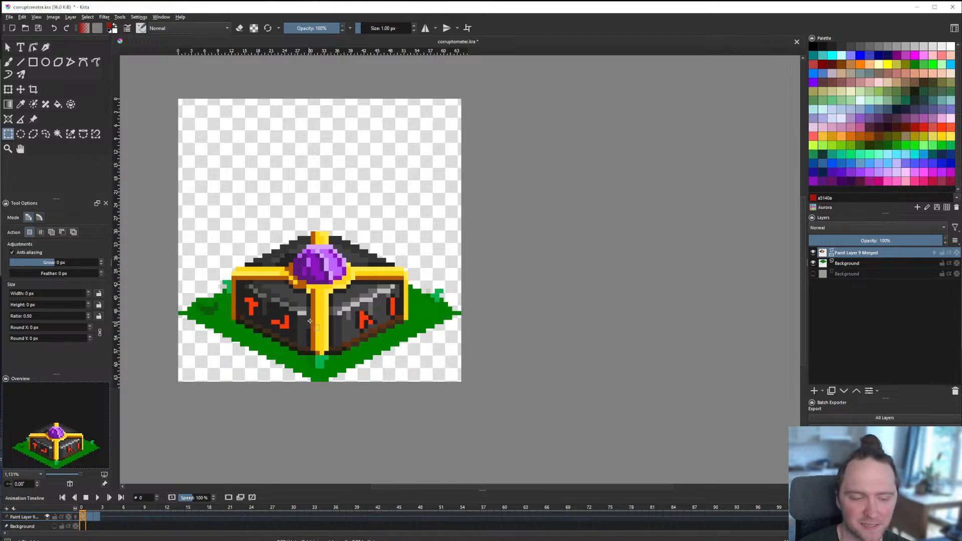
{"action": "scroll", "coordinate": [309, 322], "scroll_direction": "down", "scroll_amount": 3}
{"action": "scroll", "coordinate": [309, 282], "scroll_direction": "up", "scroll_amount": 2}
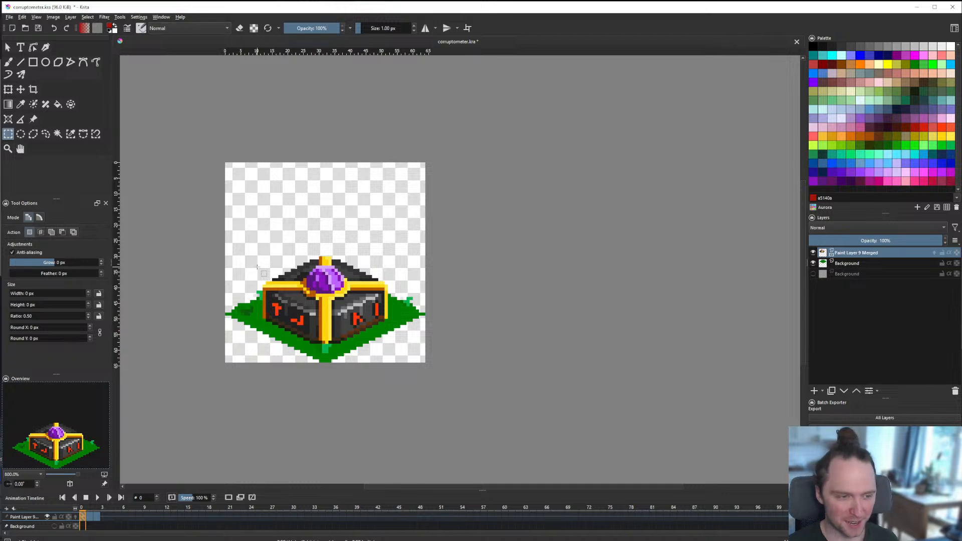
{"action": "scroll", "coordinate": [303, 268], "scroll_direction": "up", "scroll_amount": 2}
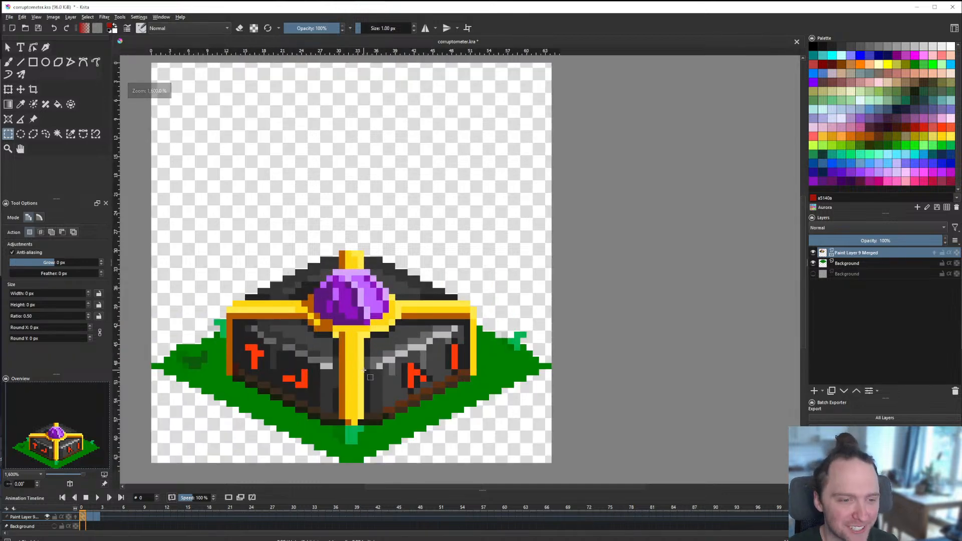
{"action": "scroll", "coordinate": [353, 315], "scroll_direction": "down", "scroll_amount": 1}
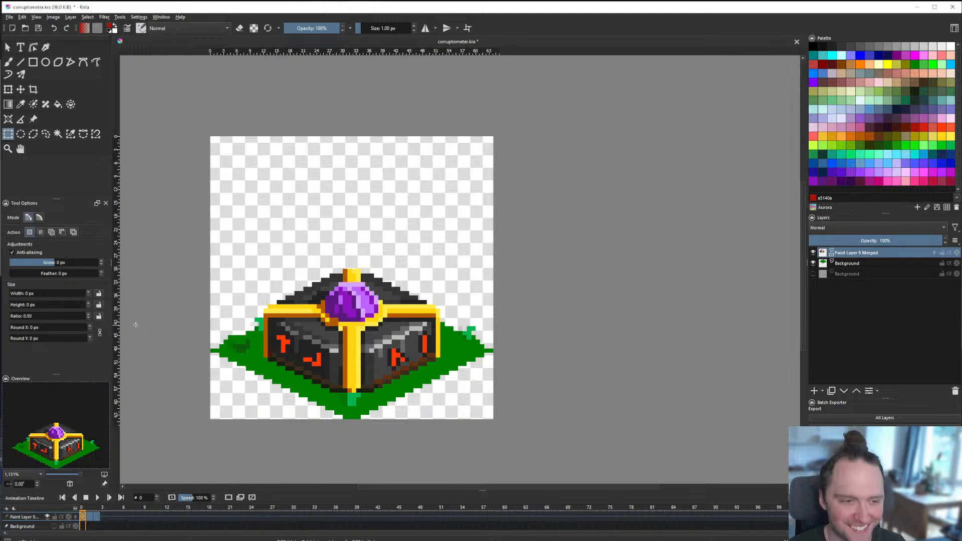
{"action": "scroll", "coordinate": [352, 323], "scroll_direction": "down", "scroll_amount": 2}
{"action": "scroll", "coordinate": [438, 318], "scroll_direction": "up", "scroll_amount": 2}
{"action": "scroll", "coordinate": [334, 303], "scroll_direction": "down", "scroll_amount": 1}
{"action": "scroll", "coordinate": [334, 303], "scroll_direction": "up", "scroll_amount": 1}
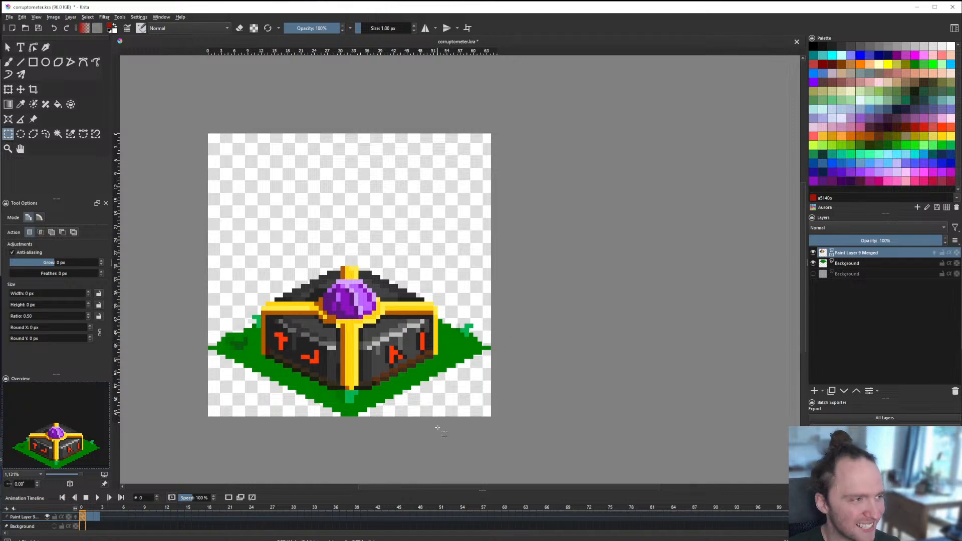
{"action": "scroll", "coordinate": [401, 361], "scroll_direction": "down", "scroll_amount": 1}
{"action": "scroll", "coordinate": [358, 340], "scroll_direction": "up", "scroll_amount": 1}
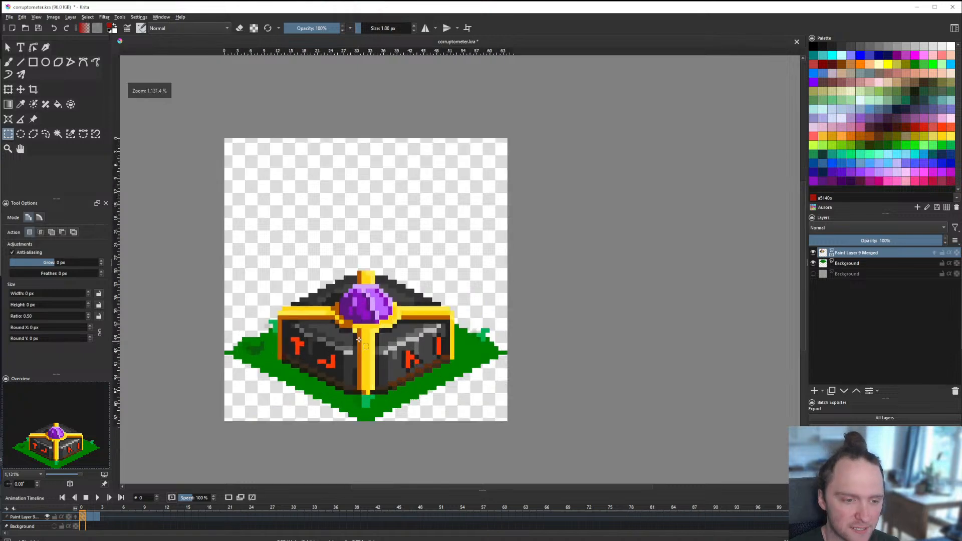
{"action": "scroll", "coordinate": [358, 340], "scroll_direction": "down", "scroll_amount": 1}
{"action": "scroll", "coordinate": [379, 346], "scroll_direction": "up", "scroll_amount": 1}
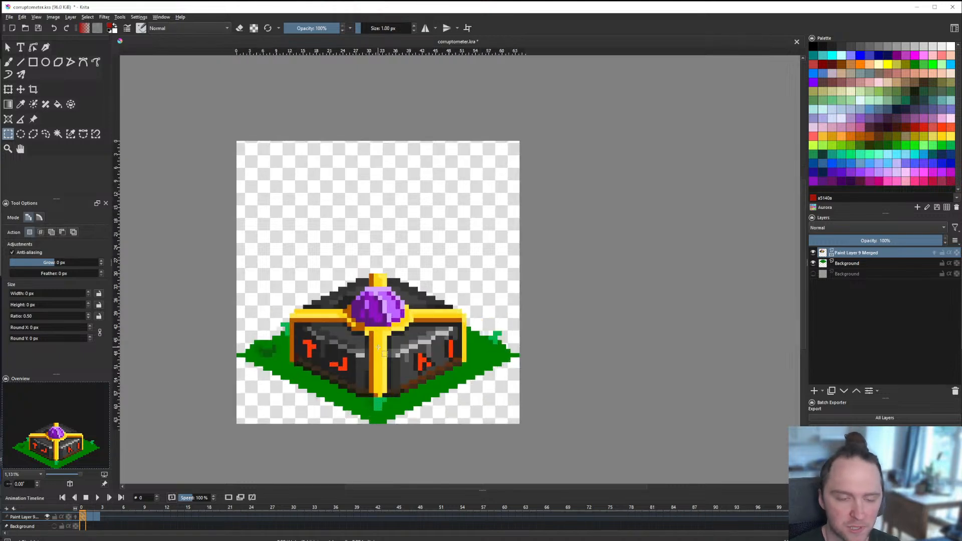
{"action": "scroll", "coordinate": [371, 332], "scroll_direction": "down", "scroll_amount": 1}
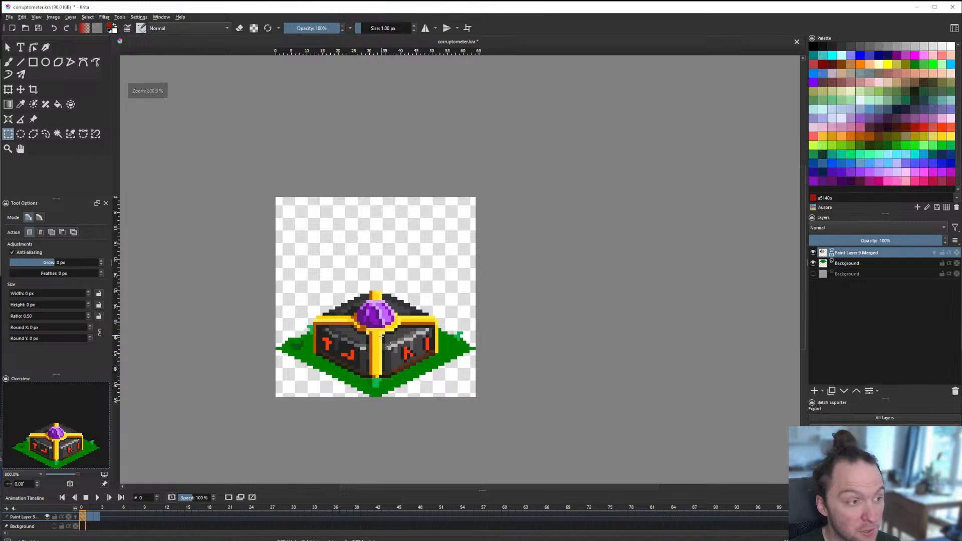
{"action": "scroll", "coordinate": [377, 337], "scroll_direction": "up", "scroll_amount": 1}
{"action": "scroll", "coordinate": [374, 335], "scroll_direction": "down", "scroll_amount": 1}
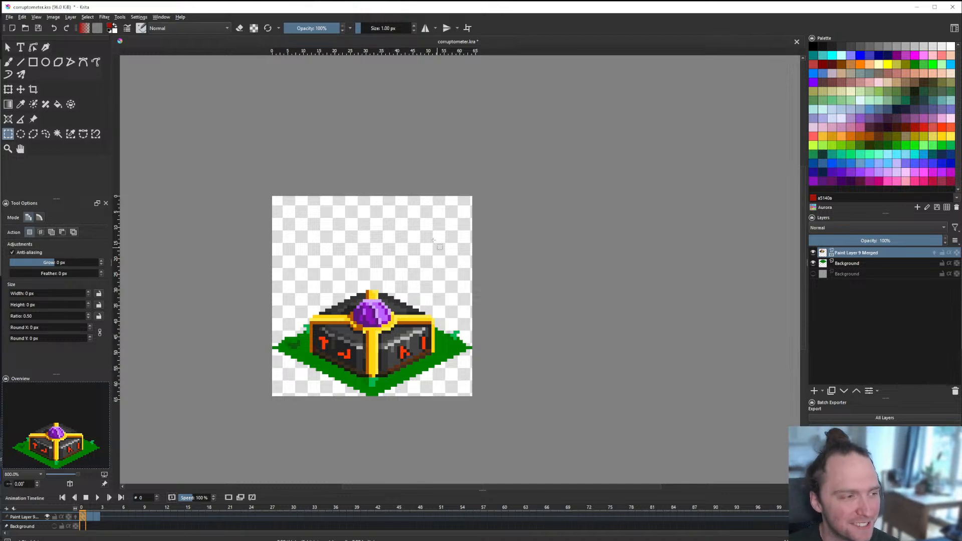
{"action": "scroll", "coordinate": [466, 267], "scroll_direction": "down", "scroll_amount": 1}
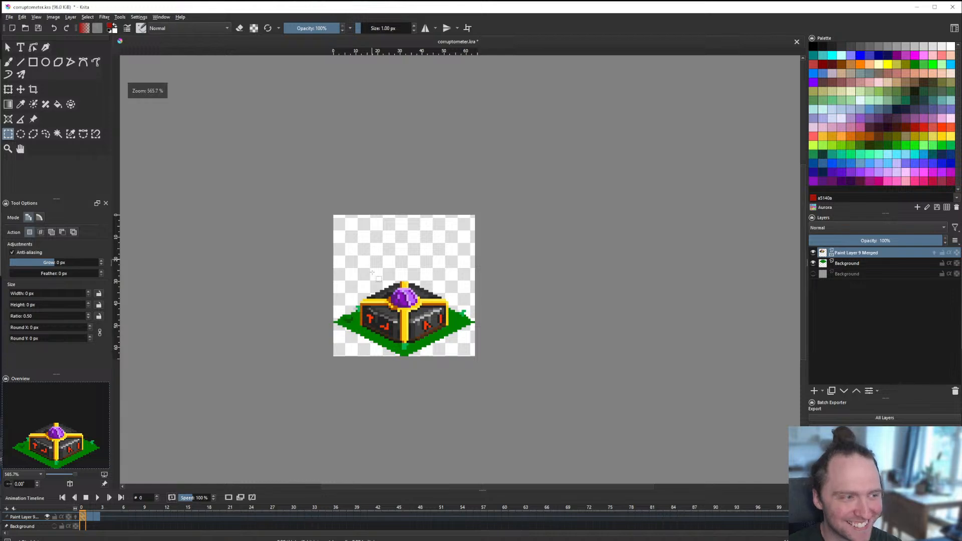
{"action": "scroll", "coordinate": [469, 285], "scroll_direction": "down", "scroll_amount": 1}
{"action": "scroll", "coordinate": [469, 286], "scroll_direction": "up", "scroll_amount": 1}
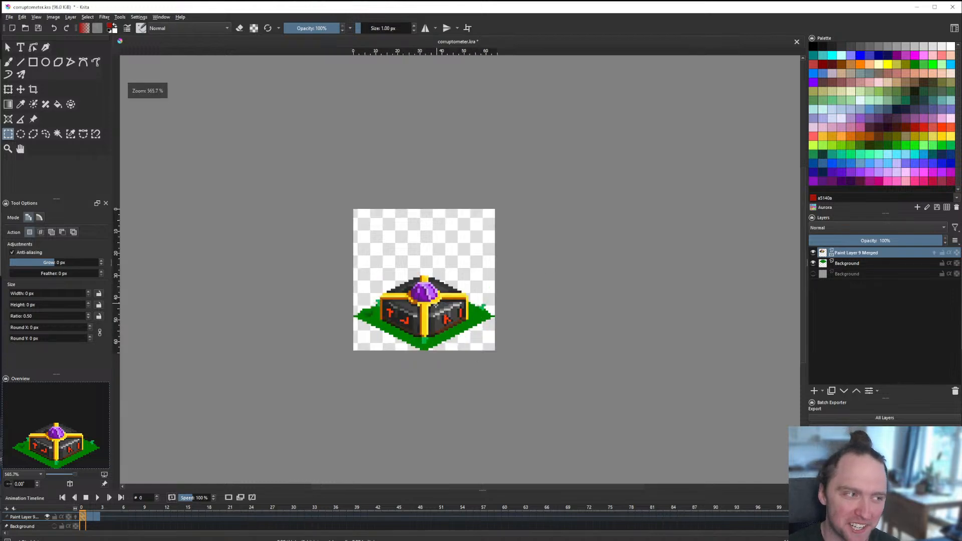
{"action": "scroll", "coordinate": [469, 286], "scroll_direction": "down", "scroll_amount": 1}
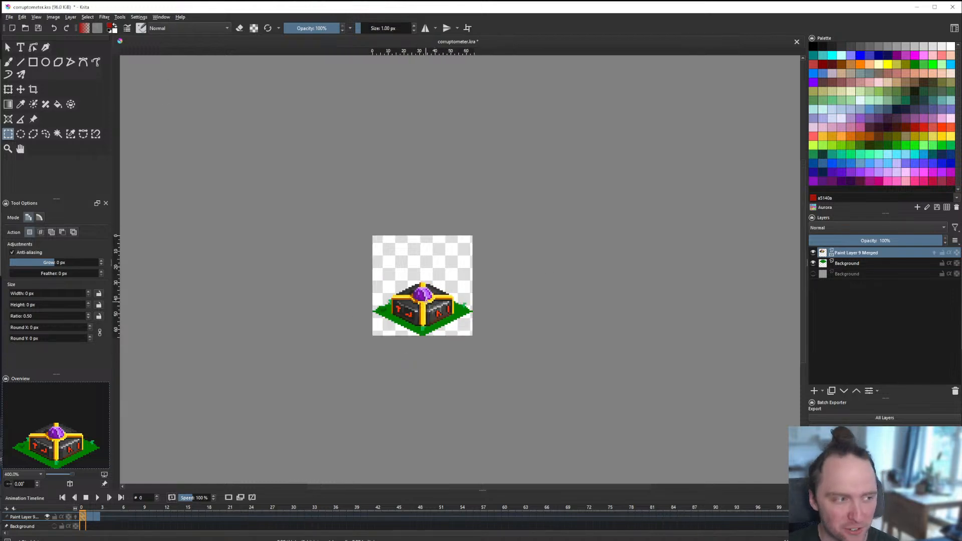
{"action": "scroll", "coordinate": [426, 299], "scroll_direction": "up", "scroll_amount": 2}
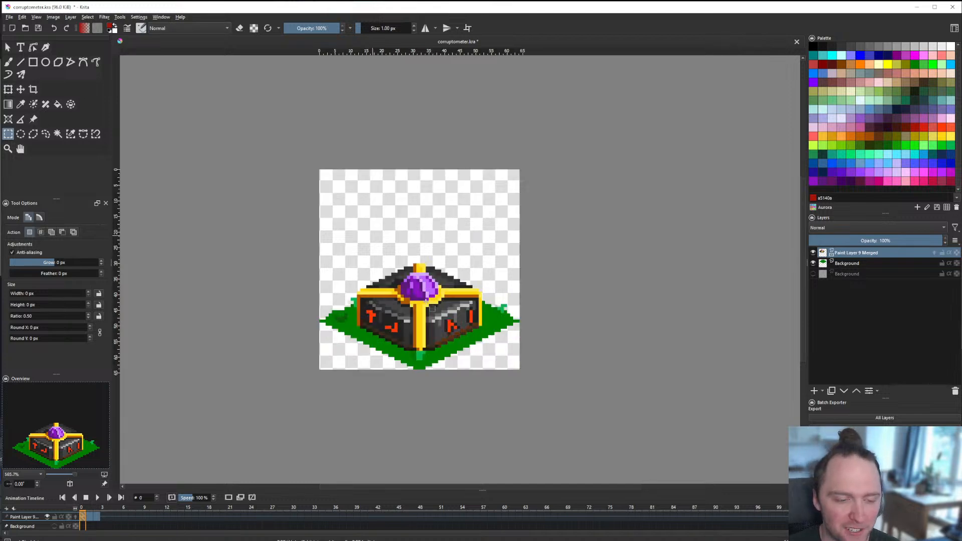
{"action": "scroll", "coordinate": [426, 303], "scroll_direction": "up", "scroll_amount": 2}
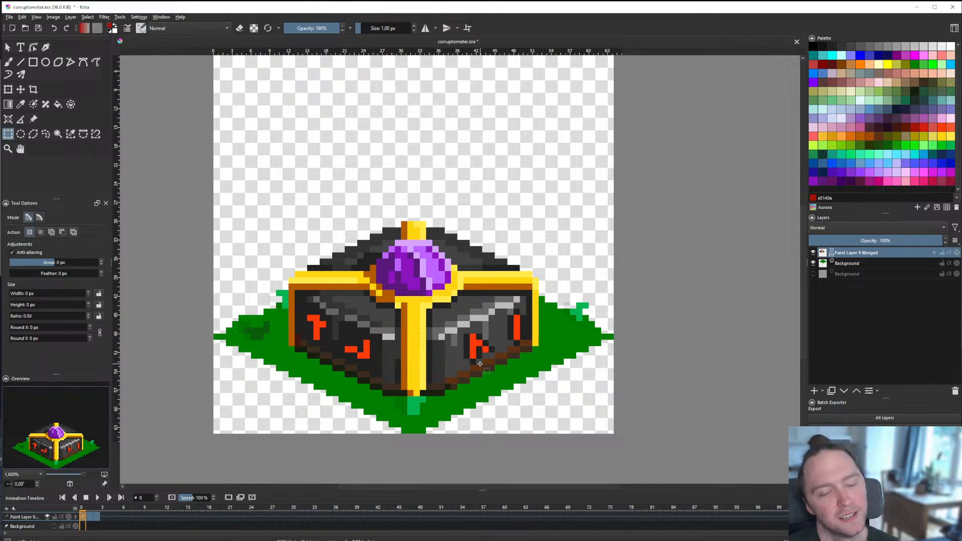
{"action": "scroll", "coordinate": [374, 351], "scroll_direction": "down", "scroll_amount": 2}
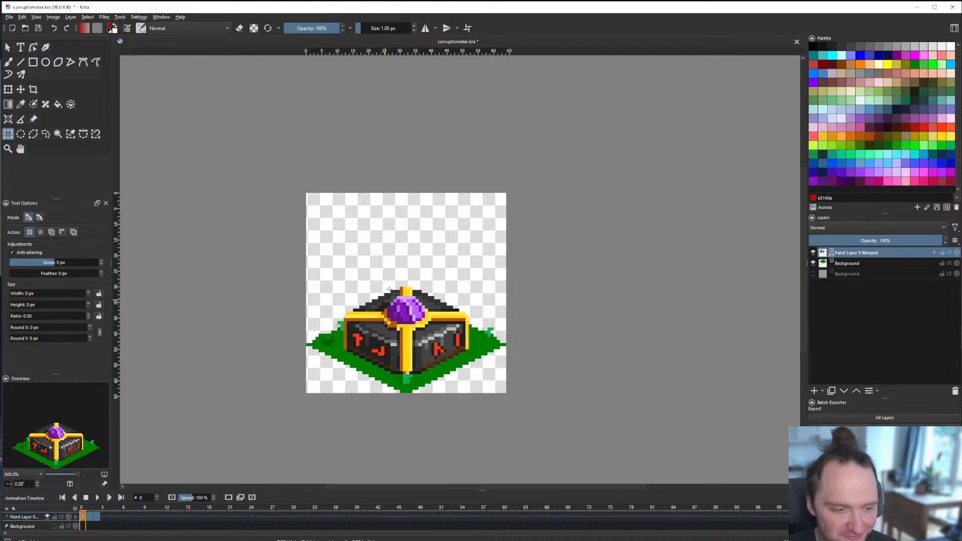
{"action": "scroll", "coordinate": [405, 339], "scroll_direction": "up", "scroll_amount": 1}
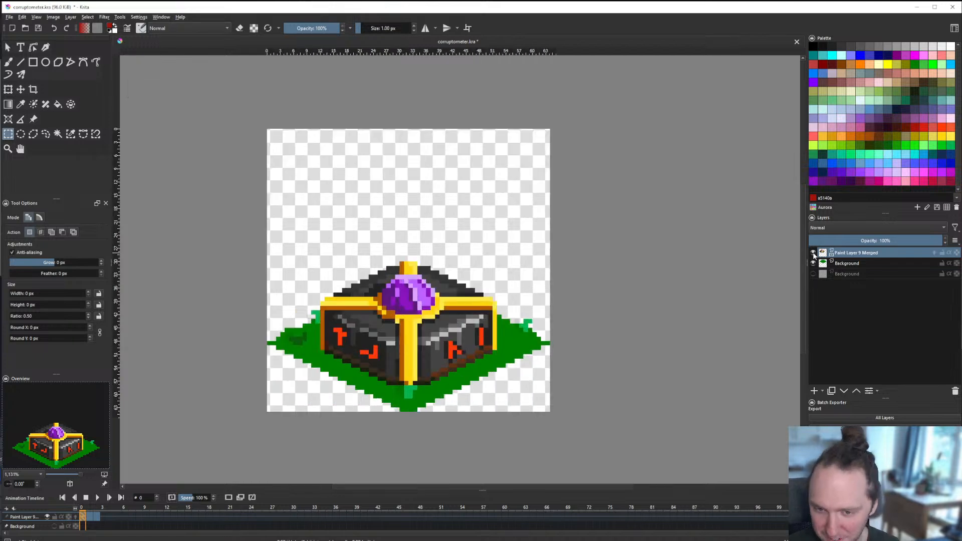
Step: Hide and reshow the merged block layer and the grass Background layer alternately to compare their contents
{"action": "left_click", "coordinate": [814, 253]}
{"action": "left_click", "coordinate": [813, 253]}
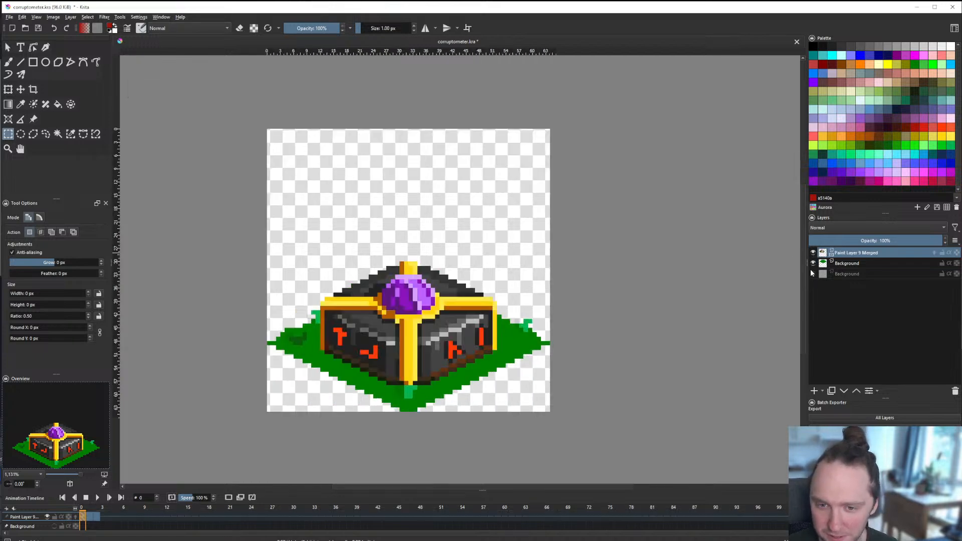
{"action": "left_click", "coordinate": [813, 263]}
{"action": "left_click", "coordinate": [813, 264]}
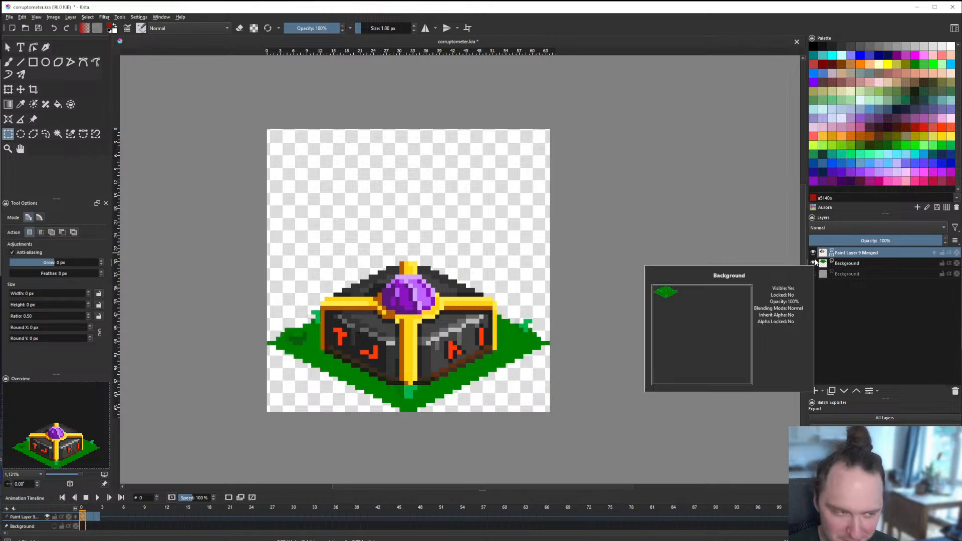
{"action": "left_click", "coordinate": [814, 253]}
{"action": "left_click", "coordinate": [814, 253]}
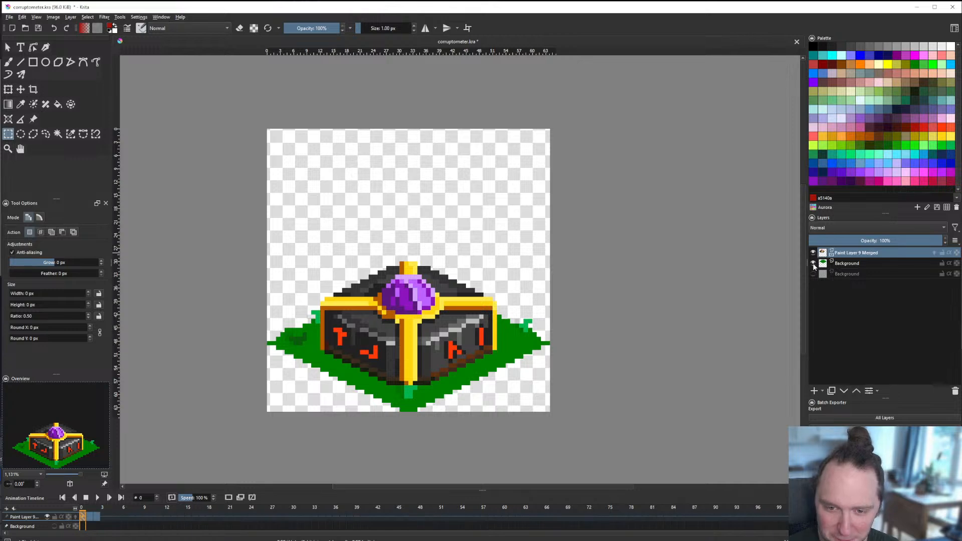
{"action": "left_click", "coordinate": [813, 263]}
{"action": "left_click", "coordinate": [814, 265]}
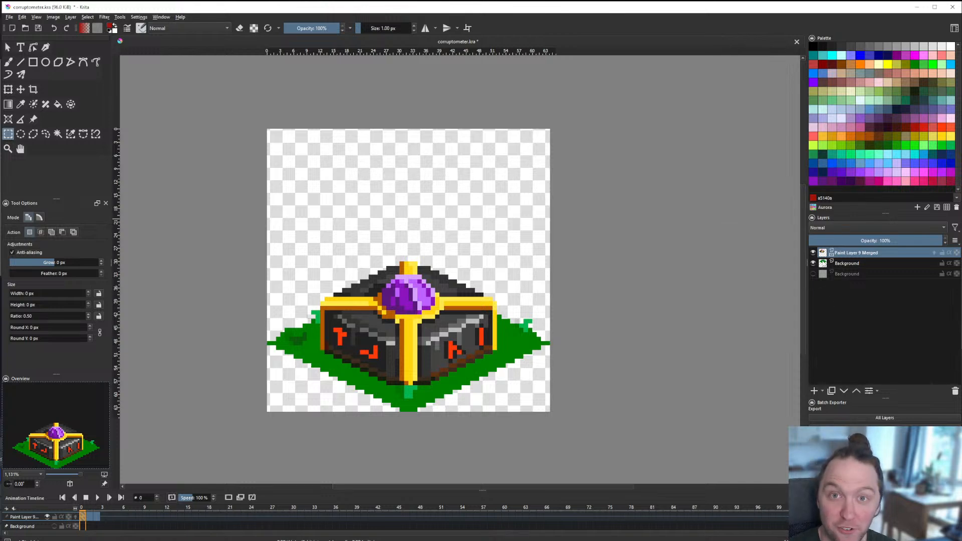
Step: Inspect the grass tile under the block by briefly hiding Paint Layer 9 Merged, then check the full sprite
{"action": "scroll", "coordinate": [421, 275], "scroll_direction": "up", "scroll_amount": 2}
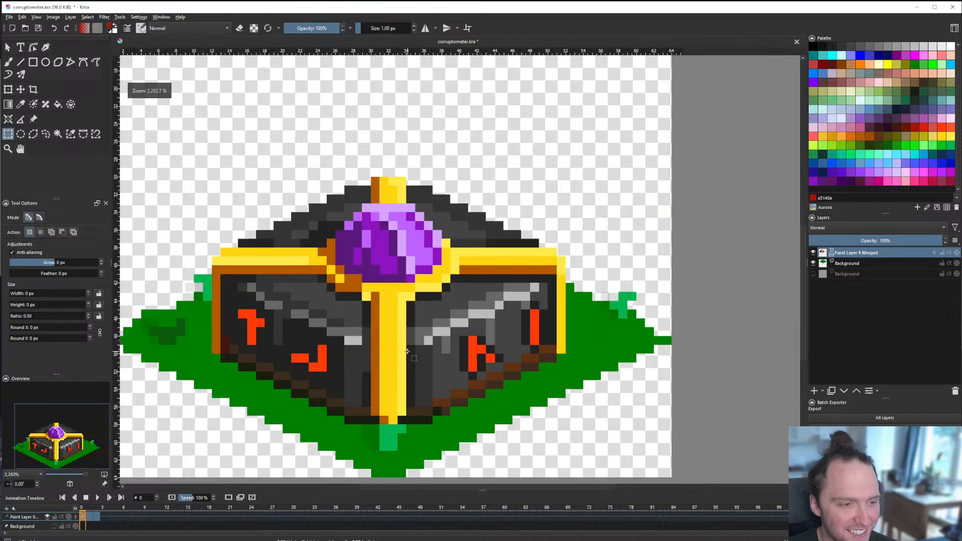
{"action": "key", "text": "b"}
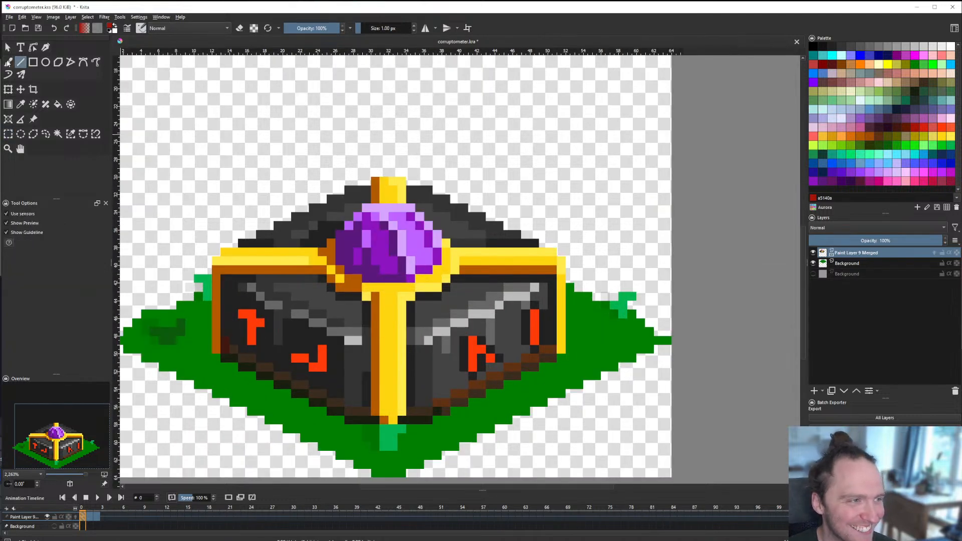
{"action": "left_click", "coordinate": [813, 253]}
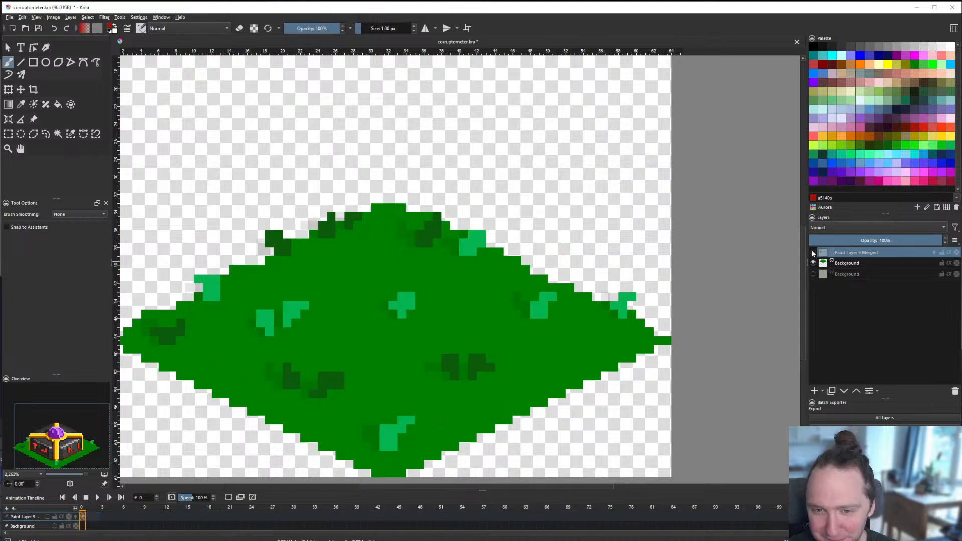
{"action": "left_click", "coordinate": [812, 253]}
{"action": "scroll", "coordinate": [552, 300], "scroll_direction": "down", "scroll_amount": 2}
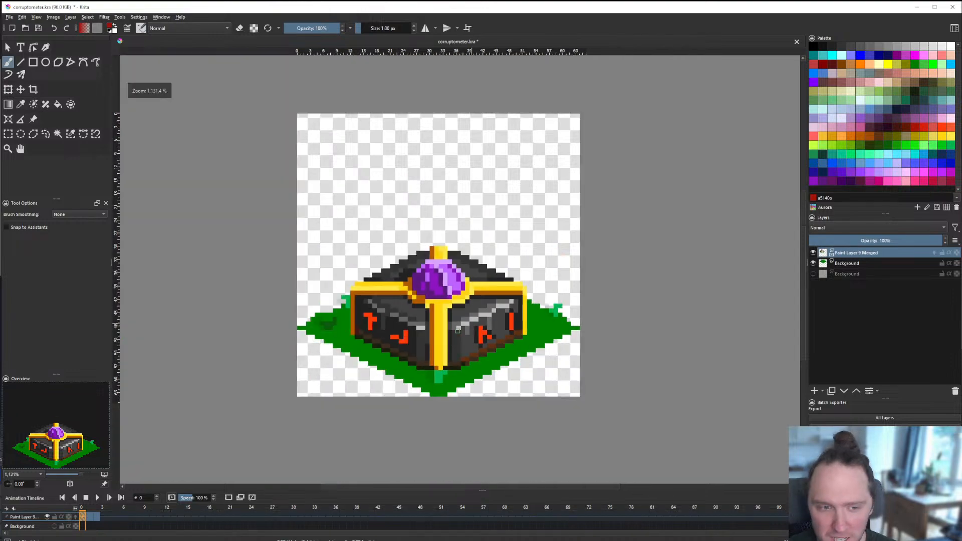
{"action": "scroll", "coordinate": [526, 306], "scroll_direction": "up", "scroll_amount": 2}
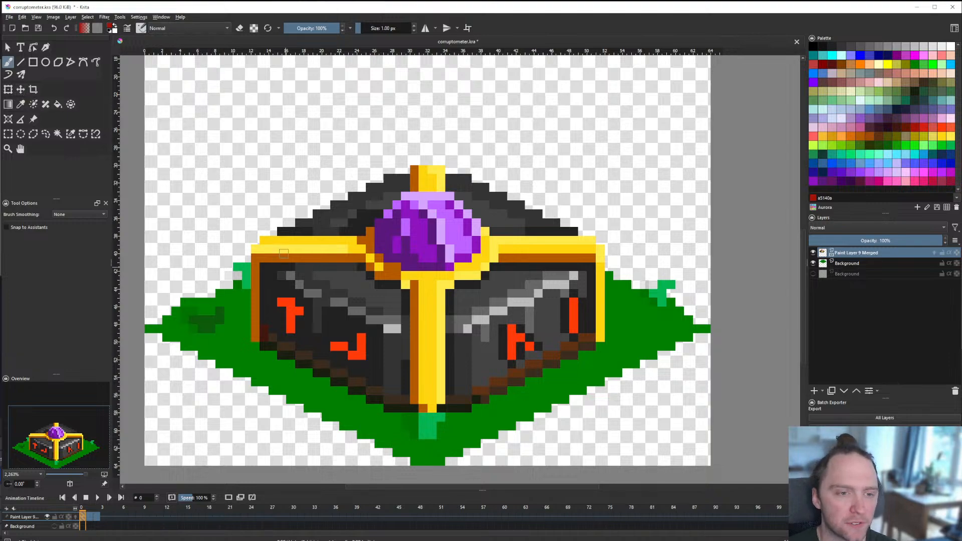
{"action": "key", "text": "minus"}
{"action": "left_click", "coordinate": [21, 62]}
{"action": "scroll", "coordinate": [413, 303], "scroll_direction": "down", "scroll_amount": 2}
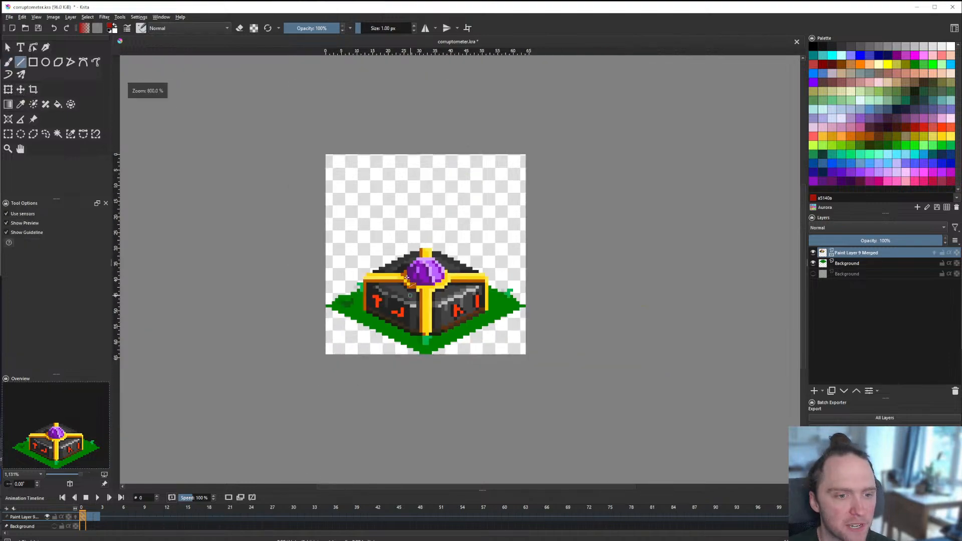
{"action": "scroll", "coordinate": [428, 278], "scroll_direction": "up", "scroll_amount": 2}
{"action": "scroll", "coordinate": [409, 265], "scroll_direction": "up", "scroll_amount": 3}
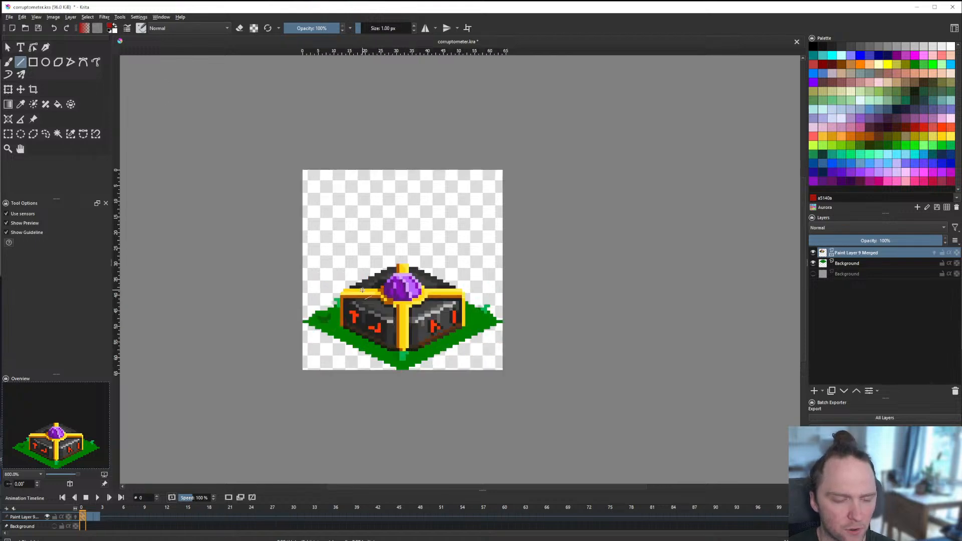
Step: Duplicate the Paint Layer 9 Merged layer and move the copy straight up above the original block, to a vertical position of 3 px
{"action": "right_click", "coordinate": [897, 255]}
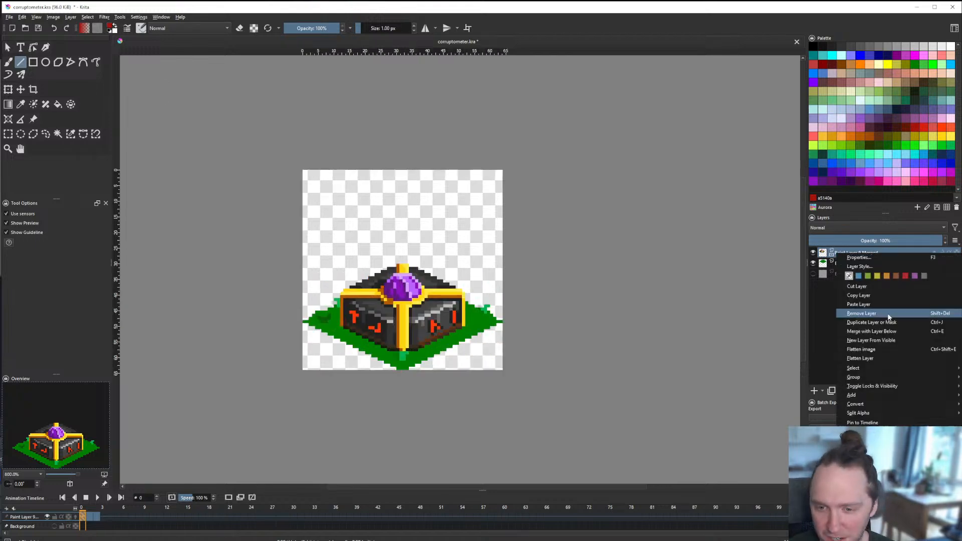
{"action": "left_click", "coordinate": [882, 320]}
{"action": "left_click", "coordinate": [20, 89]}
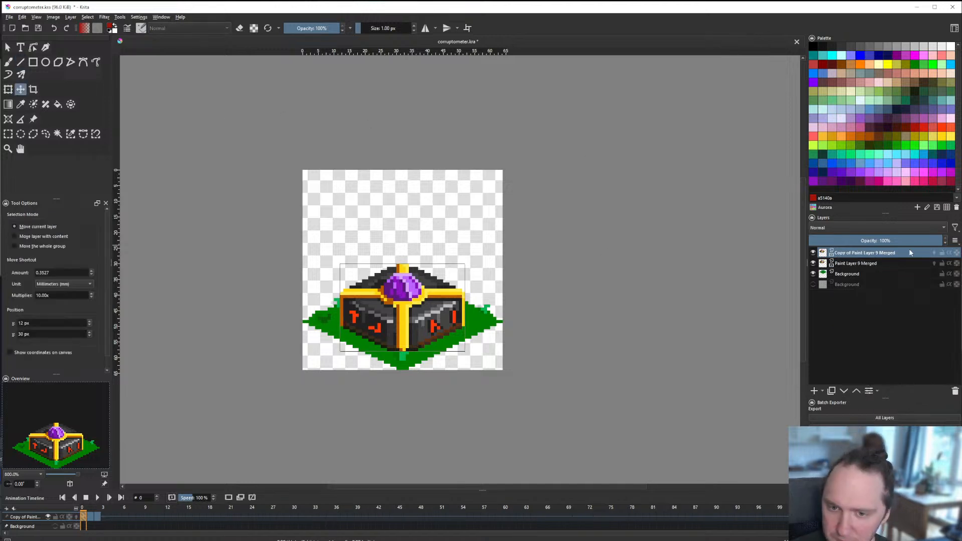
{"action": "key", "text": "shift+Up"}
{"action": "key", "text": "shift+Up"}
{"action": "key", "text": "shift+Up"}
{"action": "key", "text": "Down"}
{"action": "key", "text": "Down"}
{"action": "key", "text": "Down"}
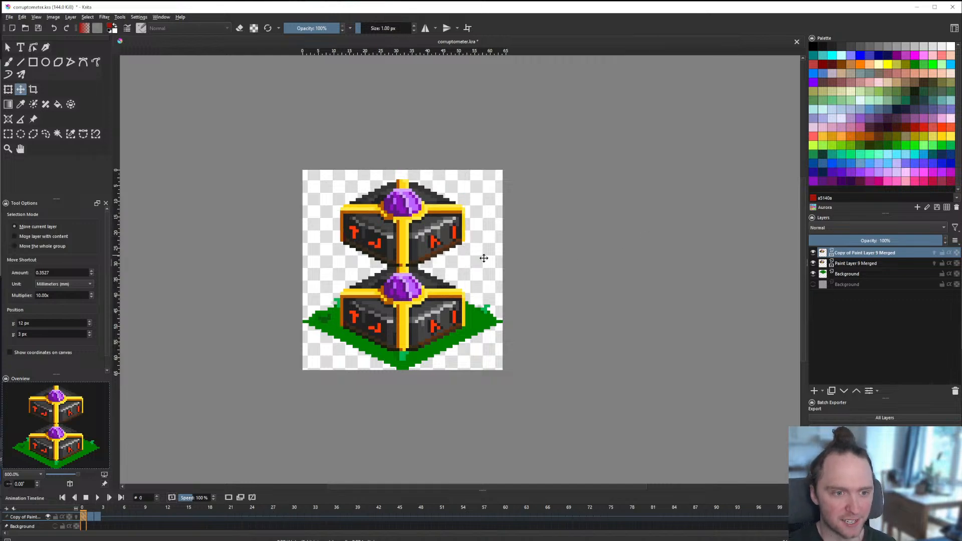
{"action": "scroll", "coordinate": [406, 258], "scroll_direction": "down", "scroll_amount": 2}
{"action": "scroll", "coordinate": [406, 259], "scroll_direction": "up", "scroll_amount": 3}
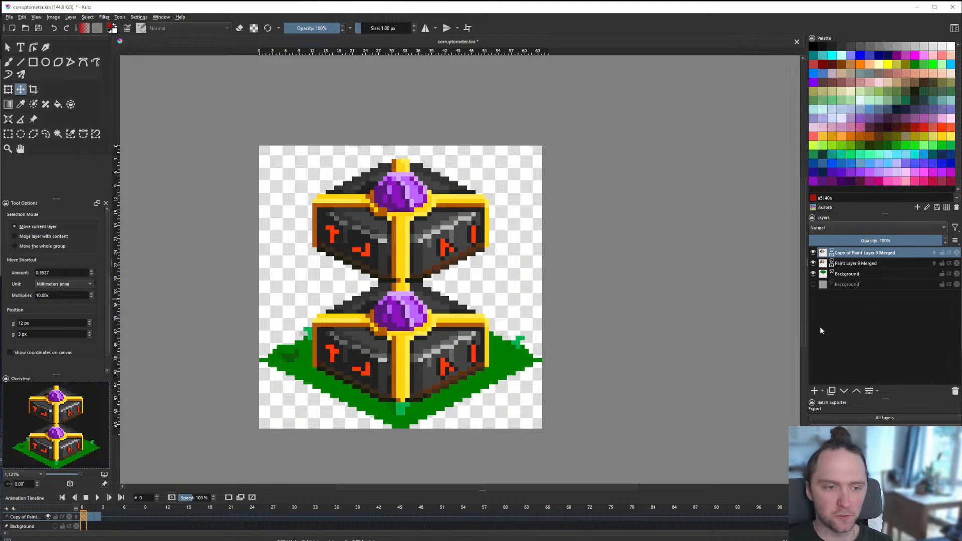
Step: Add a new paint layer and draw a thick black vertical post about 14 px long joining the left corners of the two blocks
{"action": "left_click", "coordinate": [814, 391]}
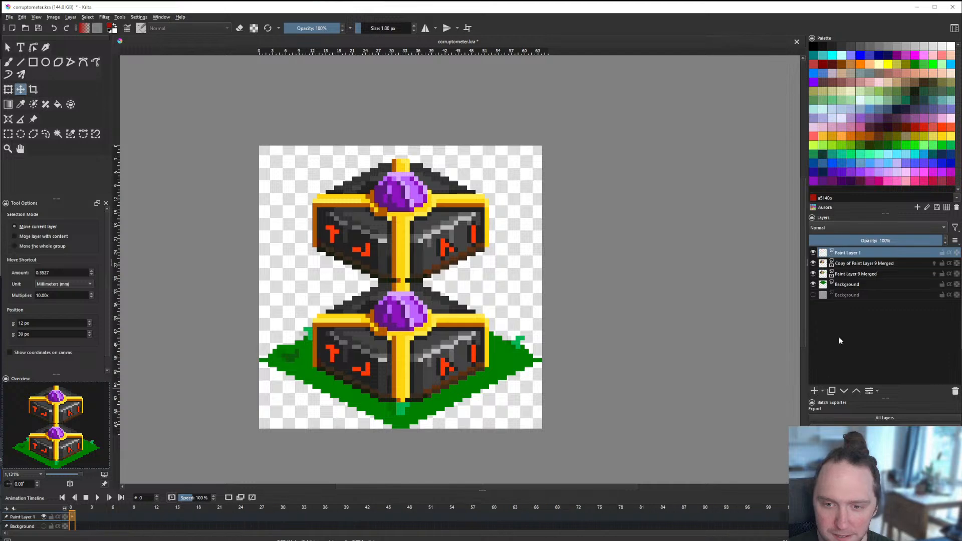
{"action": "left_click", "coordinate": [813, 48]}
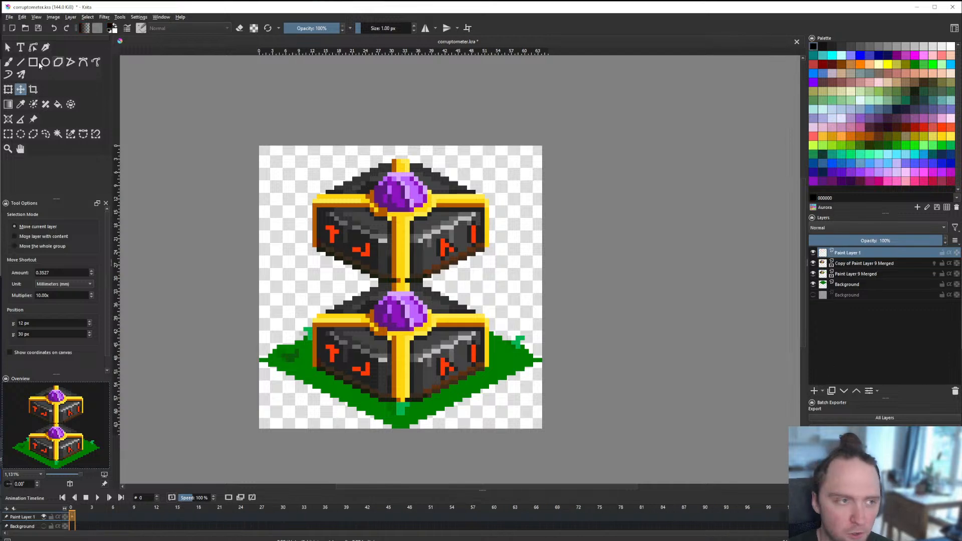
{"action": "key", "text": "v"}
{"action": "scroll", "coordinate": [320, 284], "scroll_direction": "up", "scroll_amount": 1}
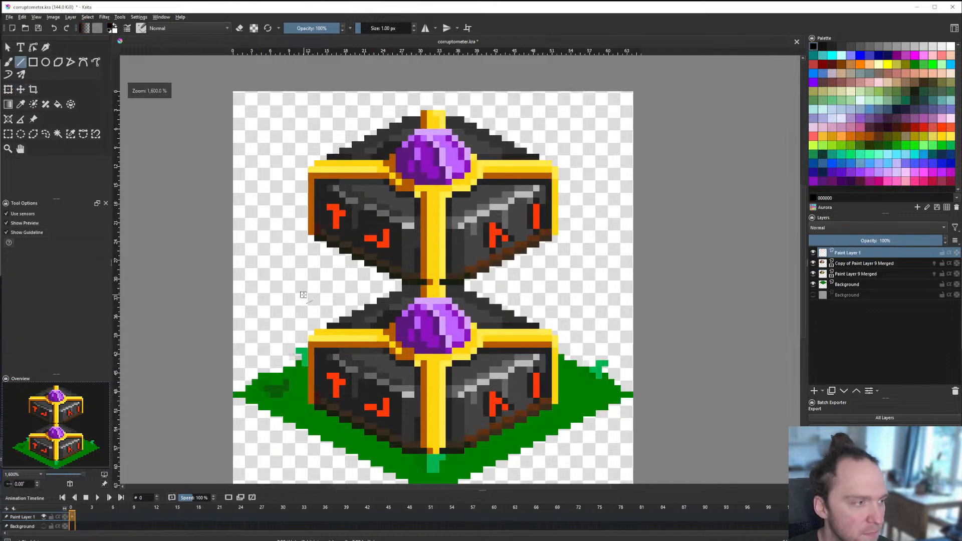
{"action": "mouse_move", "coordinate": [307, 332]}
{"action": "left_mouse_down"}
{"action": "mouse_move", "coordinate": [310, 236]}
{"action": "mouse_move", "coordinate": [320, 250]}
{"action": "mouse_move", "coordinate": [317, 243]}
{"action": "mouse_move", "coordinate": [316, 341]}
{"action": "left_mouse_up"}
{"action": "left_click_drag", "start_coordinate": [322, 242], "coordinate": [324, 336]}
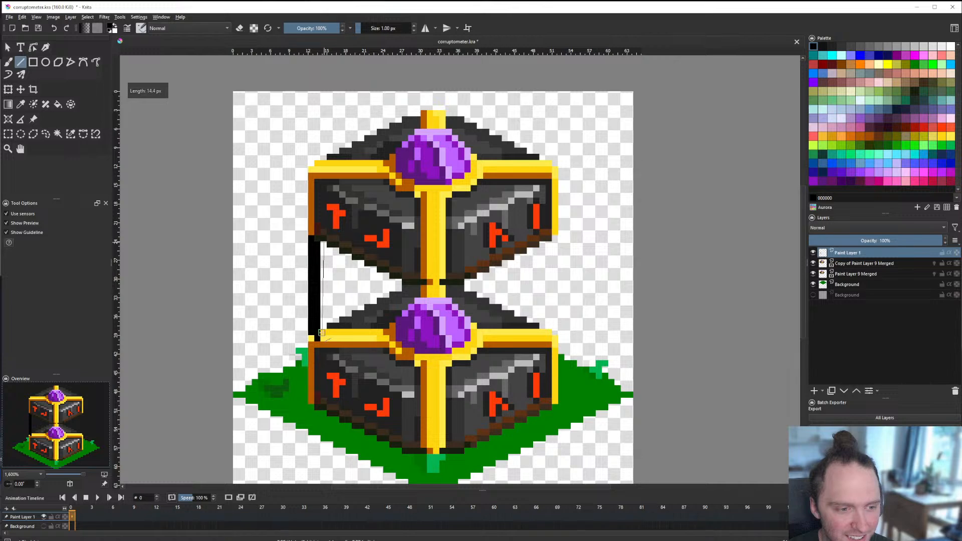
{"action": "scroll", "coordinate": [419, 270], "scroll_direction": "down", "scroll_amount": 4}
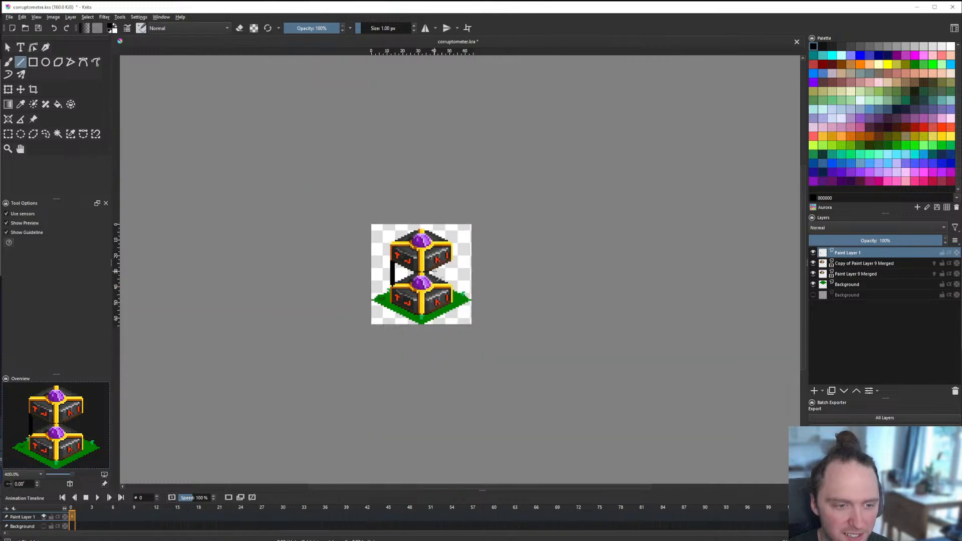
Step: Draw matching black vertical posts between the two blocks, one at the right corners and one at the front centre over the lower gem
{"action": "scroll", "coordinate": [435, 272], "scroll_direction": "up", "scroll_amount": 6}
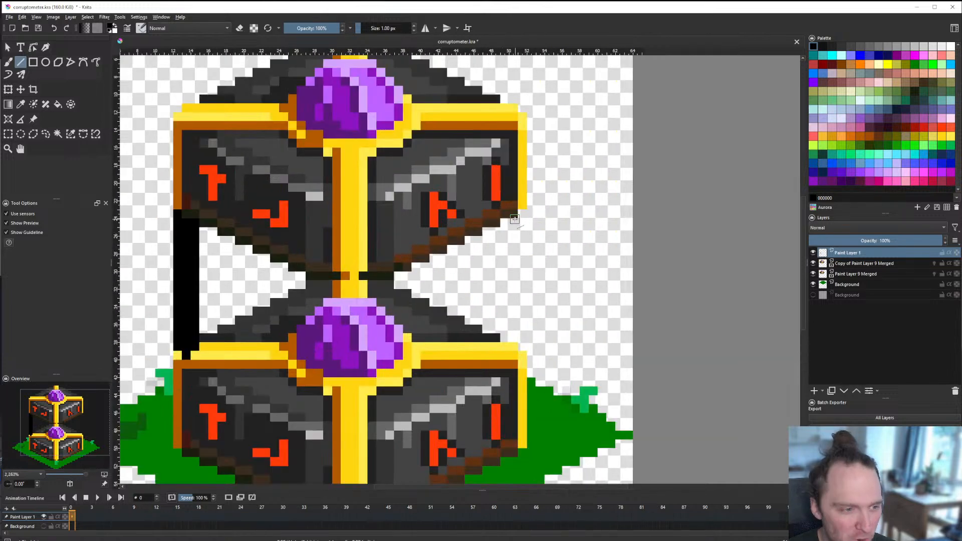
{"action": "mouse_move", "coordinate": [521, 210]}
{"action": "left_mouse_down"}
{"action": "mouse_move", "coordinate": [520, 328]}
{"action": "mouse_move", "coordinate": [519, 339]}
{"action": "mouse_move", "coordinate": [512, 206]}
{"action": "mouse_move", "coordinate": [505, 348]}
{"action": "left_mouse_up"}
{"action": "scroll", "coordinate": [493, 304], "scroll_direction": "down", "scroll_amount": 7}
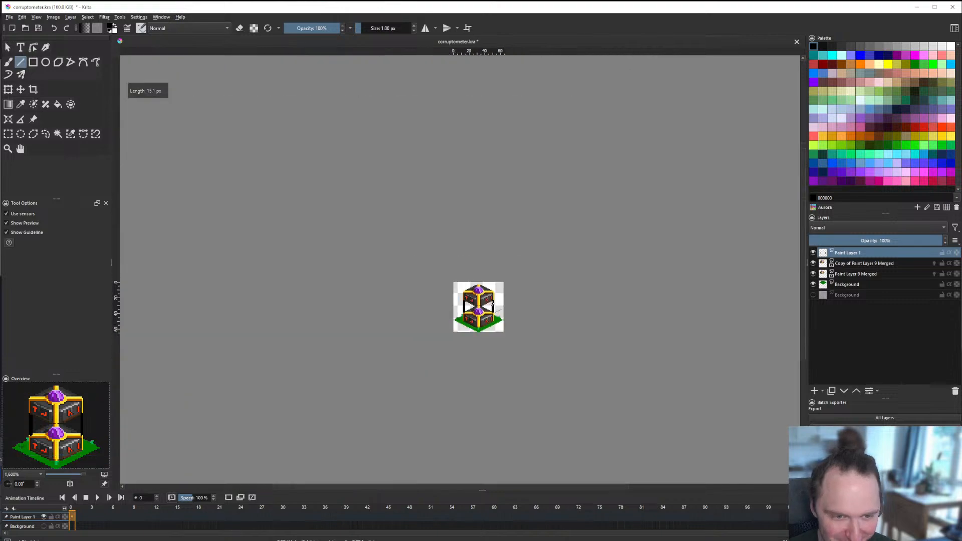
{"action": "scroll", "coordinate": [492, 304], "scroll_direction": "up", "scroll_amount": 6}
{"action": "left_click_drag", "start_coordinate": [410, 233], "coordinate": [422, 388]}
{"action": "scroll", "coordinate": [460, 302], "scroll_direction": "down", "scroll_amount": 6}
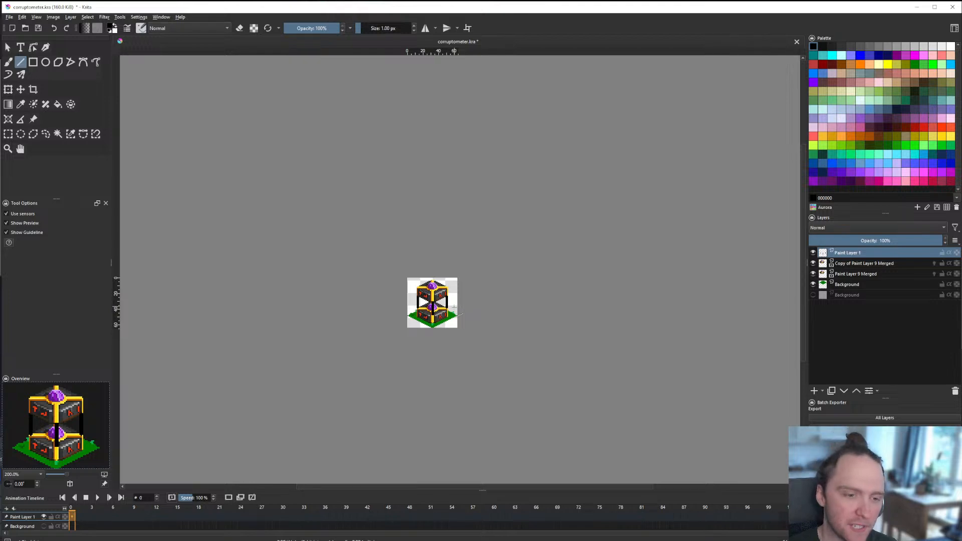
Step: Examine the stacked-block sprite with its three black posts at several magnifications, from thumbnail size to close up
{"action": "scroll", "coordinate": [431, 305], "scroll_direction": "up", "scroll_amount": 6}
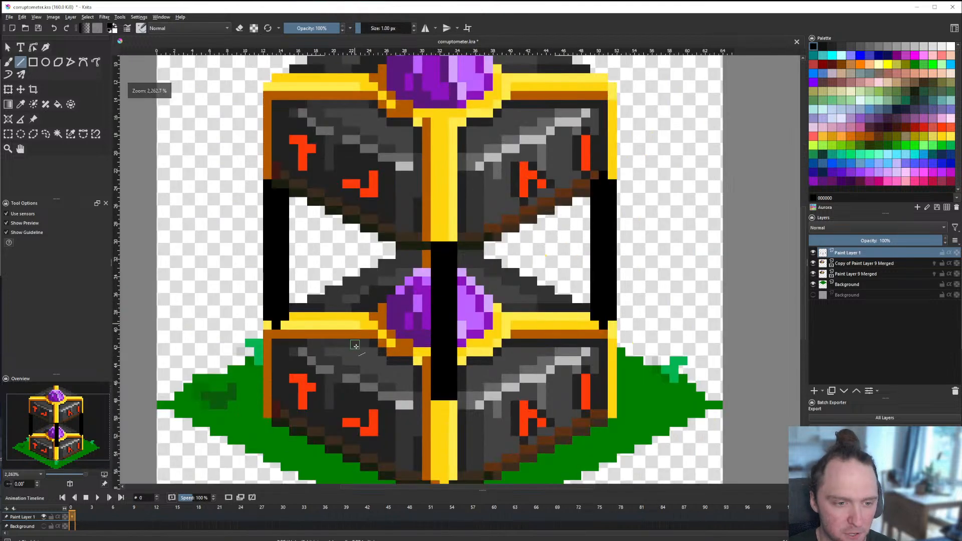
{"action": "scroll", "coordinate": [418, 362], "scroll_direction": "down", "scroll_amount": 4}
{"action": "scroll", "coordinate": [461, 319], "scroll_direction": "up", "scroll_amount": 2}
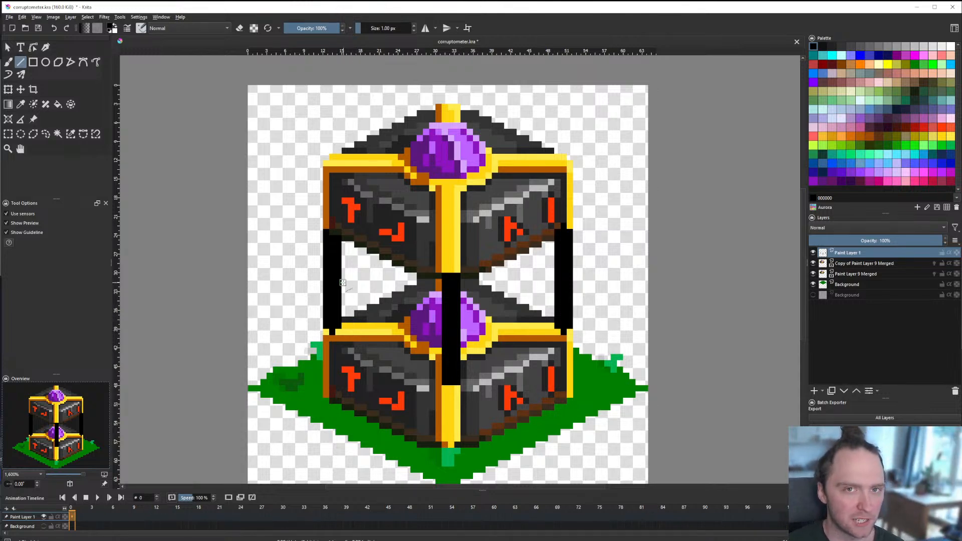
{"action": "scroll", "coordinate": [343, 282], "scroll_direction": "down", "scroll_amount": 3}
{"action": "scroll", "coordinate": [461, 294], "scroll_direction": "up", "scroll_amount": 1}
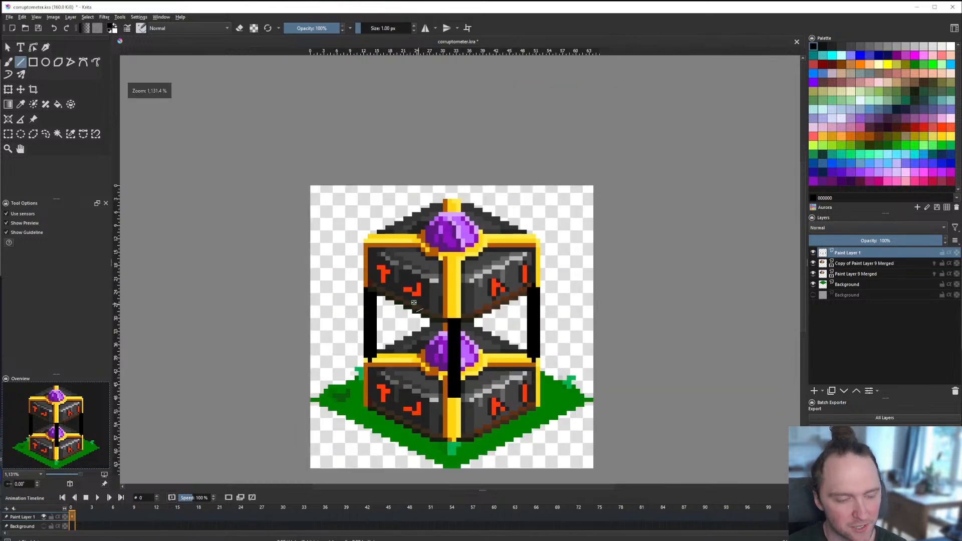
{"action": "scroll", "coordinate": [461, 294], "scroll_direction": "down", "scroll_amount": 1}
{"action": "scroll", "coordinate": [462, 294], "scroll_direction": "up", "scroll_amount": 1}
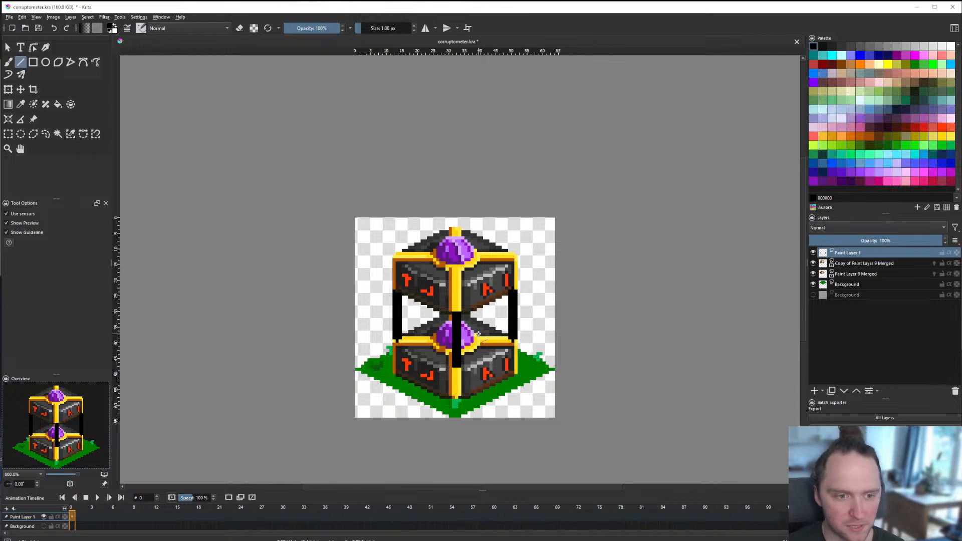
{"action": "scroll", "coordinate": [466, 327], "scroll_direction": "down", "scroll_amount": 2}
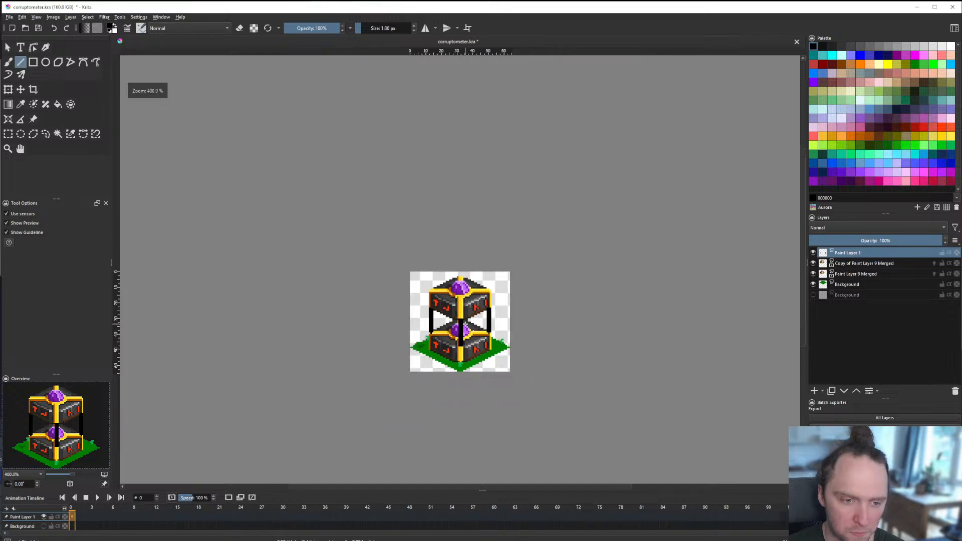
{"action": "scroll", "coordinate": [465, 328], "scroll_direction": "up", "scroll_amount": 2}
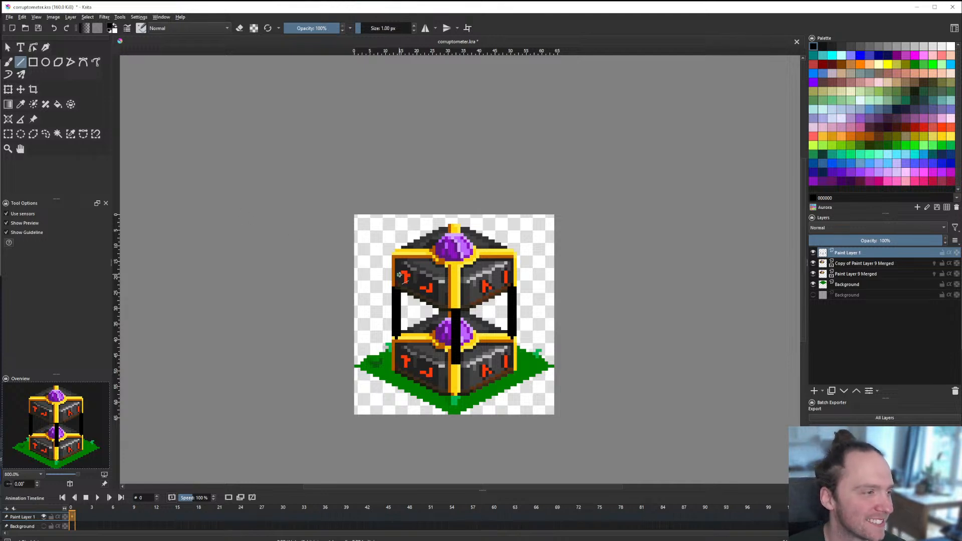
{"action": "scroll", "coordinate": [449, 309], "scroll_direction": "down", "scroll_amount": 1}
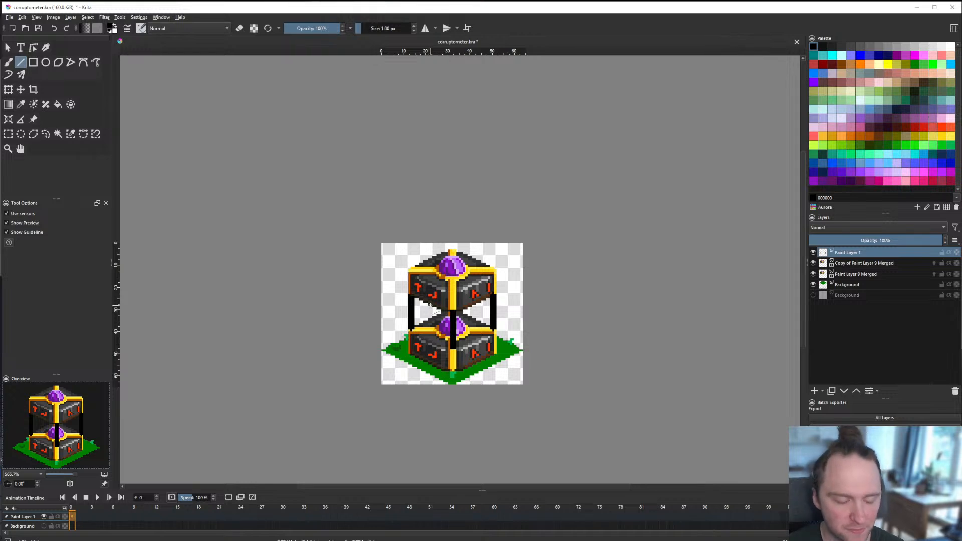
{"action": "scroll", "coordinate": [454, 325], "scroll_direction": "up", "scroll_amount": 3}
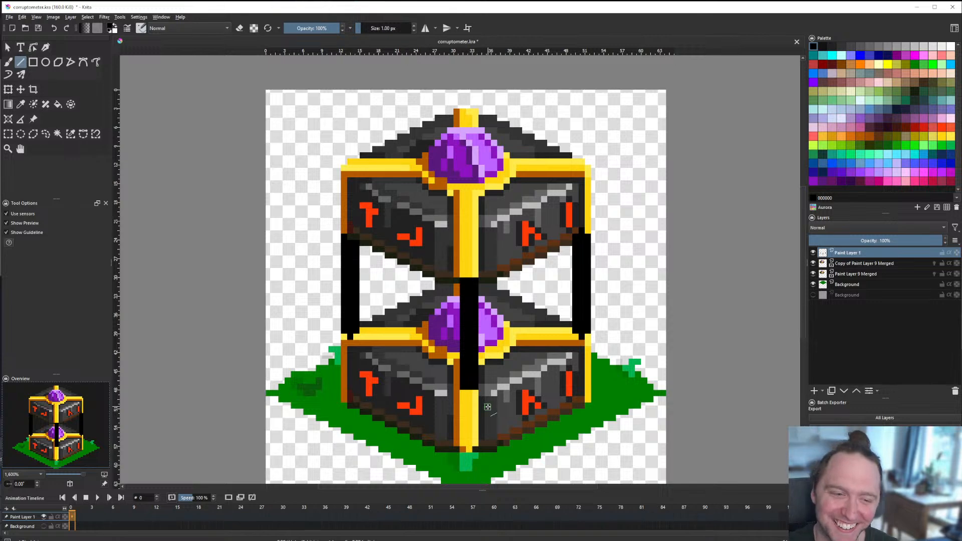
Step: Undo the last black line and redraw the front post with vertical lines in yellow and dark orange shades sampled from the block's trim
{"action": "scroll", "coordinate": [478, 405], "scroll_direction": "up", "scroll_amount": 1}
{"action": "key", "text": "ctrl+z"}
{"action": "left_click", "coordinate": [462, 396], "text": "ctrl"}
{"action": "left_click_drag", "start_coordinate": [461, 224], "coordinate": [459, 384]}
{"action": "left_click", "coordinate": [447, 354], "text": "ctrl"}
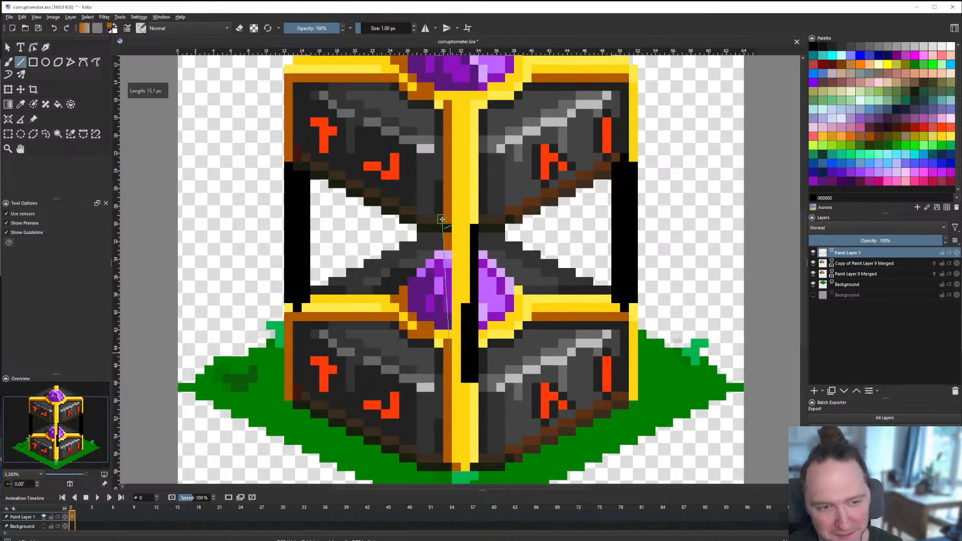
{"action": "left_click_drag", "start_coordinate": [447, 227], "coordinate": [448, 361]}
{"action": "left_click", "coordinate": [475, 391], "text": "ctrl"}
{"action": "left_click_drag", "start_coordinate": [475, 392], "coordinate": [475, 223]}
{"action": "left_click_drag", "start_coordinate": [466, 274], "coordinate": [465, 390]}
{"action": "scroll", "coordinate": [466, 389], "scroll_direction": "down", "scroll_amount": 10}
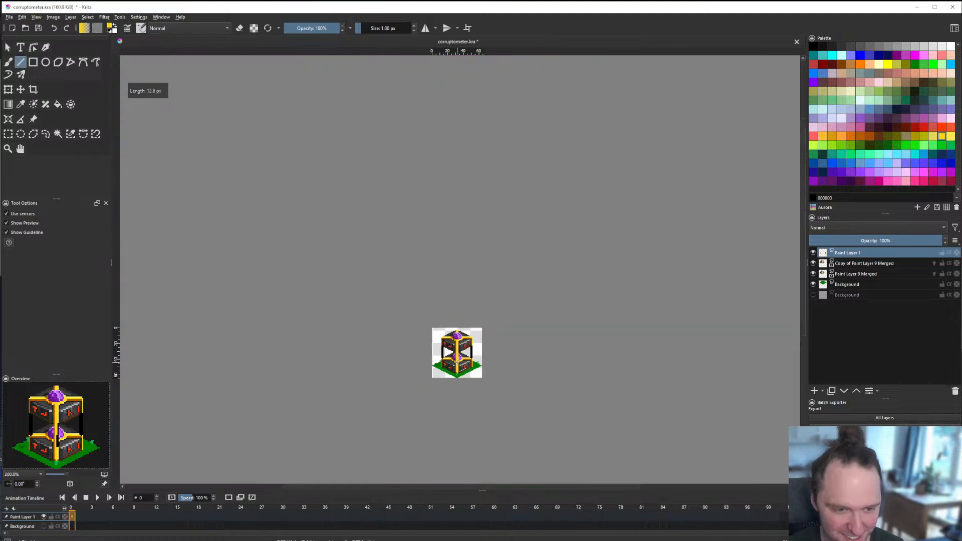
Step: Draw a dark orange line along the outer edge of the left post, using the color sampled from the trim
{"action": "scroll", "coordinate": [448, 358], "scroll_direction": "up", "scroll_amount": 5}
{"action": "left_click", "coordinate": [374, 354], "text": "ctrl"}
{"action": "left_click_drag", "start_coordinate": [374, 351], "coordinate": [368, 266]}
{"action": "scroll", "coordinate": [368, 266], "scroll_direction": "down", "scroll_amount": 2}
{"action": "scroll", "coordinate": [371, 273], "scroll_direction": "up", "scroll_amount": 4}
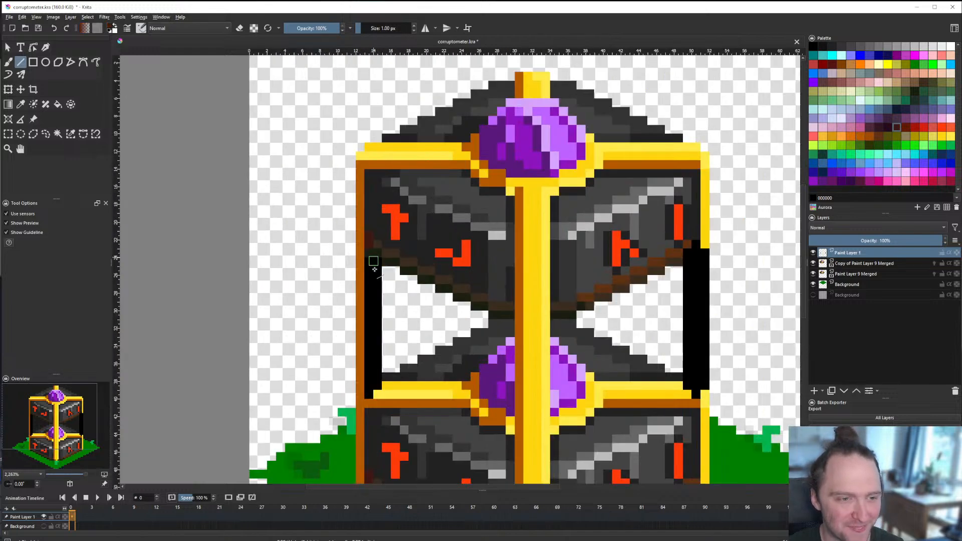
Step: Fill the remaining black areas of the left and right posts with dark reddish brown
{"action": "key", "text": "f"}
{"action": "left_click", "coordinate": [376, 302]}
{"action": "scroll", "coordinate": [377, 302], "scroll_direction": "down", "scroll_amount": 6}
{"action": "scroll", "coordinate": [397, 331], "scroll_direction": "up", "scroll_amount": 5}
{"action": "left_click", "coordinate": [477, 313]}
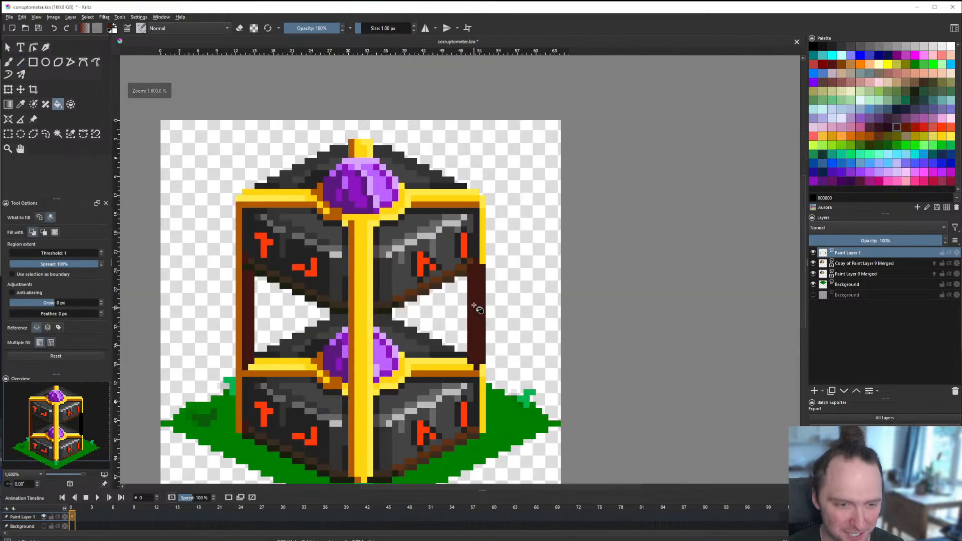
Step: Draw yellow lines down the outer edge of the right post with colors sampled from the adjoining trim
{"action": "left_click", "coordinate": [20, 63]}
{"action": "scroll", "coordinate": [461, 350], "scroll_direction": "up", "scroll_amount": 1}
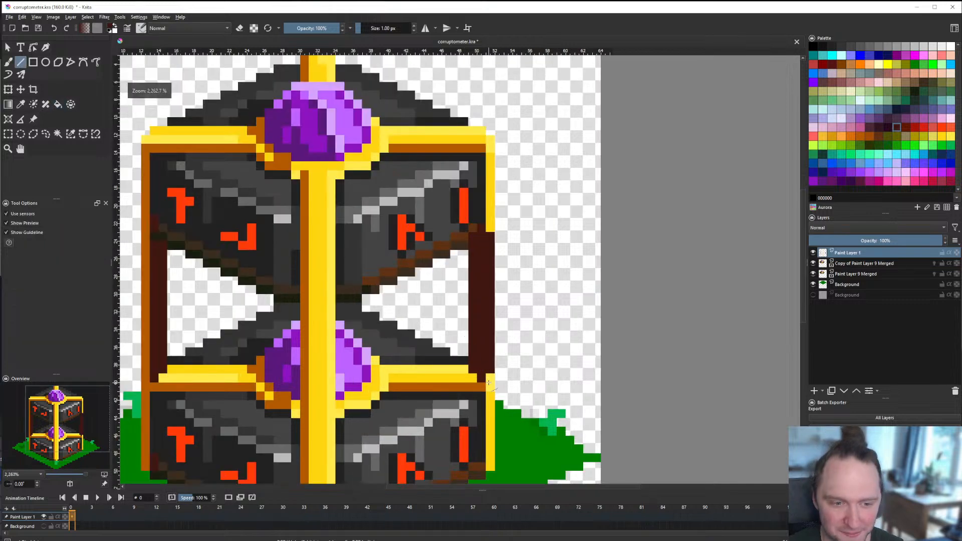
{"action": "left_click", "coordinate": [492, 371], "text": "ctrl"}
{"action": "mouse_move", "coordinate": [492, 370]}
{"action": "left_mouse_down"}
{"action": "mouse_move", "coordinate": [491, 215]}
{"action": "mouse_move", "coordinate": [492, 411]}
{"action": "mouse_move", "coordinate": [489, 172]}
{"action": "left_mouse_up"}
{"action": "left_click", "coordinate": [489, 427], "text": "ctrl"}
{"action": "left_click", "coordinate": [493, 384], "text": "ctrl"}
{"action": "scroll", "coordinate": [482, 261], "scroll_direction": "down", "scroll_amount": 8}
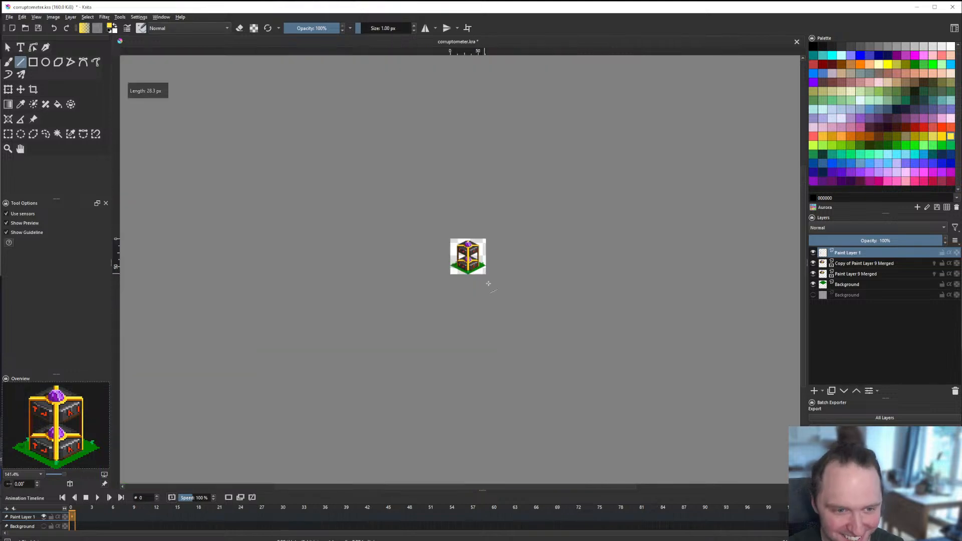
Step: Inspect the two-tier sprite with its recolored posts at various magnifications, from small scale to close up
{"action": "scroll", "coordinate": [481, 263], "scroll_direction": "up", "scroll_amount": 3}
{"action": "scroll", "coordinate": [480, 280], "scroll_direction": "up", "scroll_amount": 3}
{"action": "scroll", "coordinate": [451, 280], "scroll_direction": "down", "scroll_amount": 4}
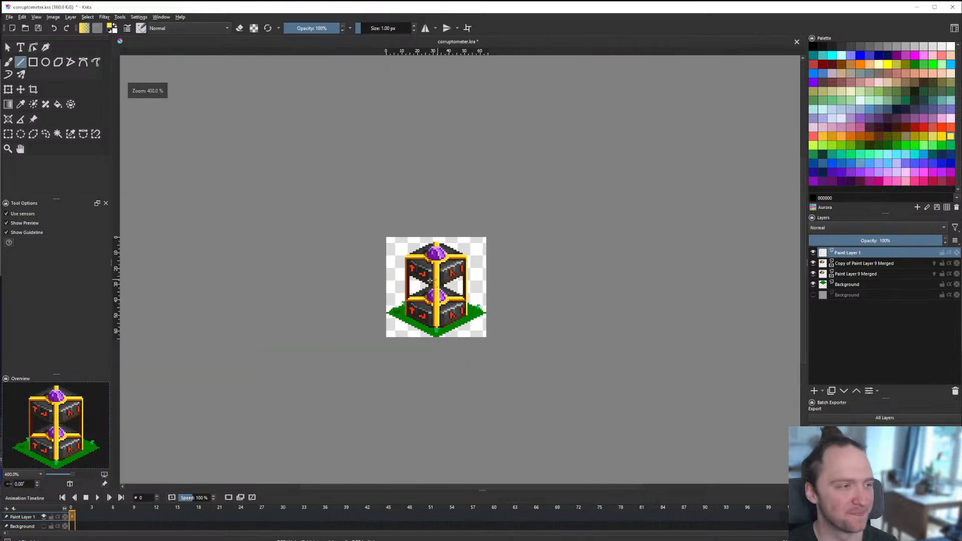
{"action": "scroll", "coordinate": [425, 269], "scroll_direction": "up", "scroll_amount": 1}
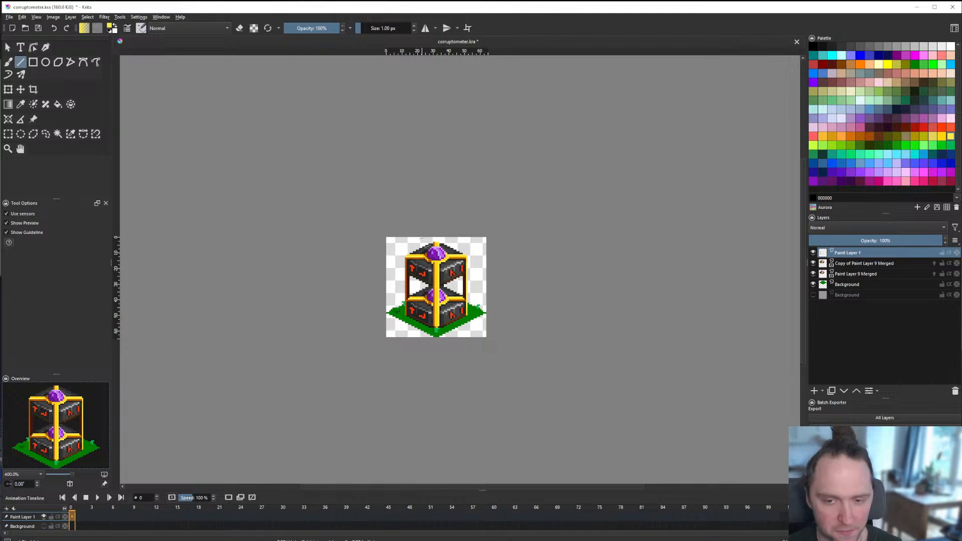
{"action": "scroll", "coordinate": [439, 313], "scroll_direction": "down", "scroll_amount": 1}
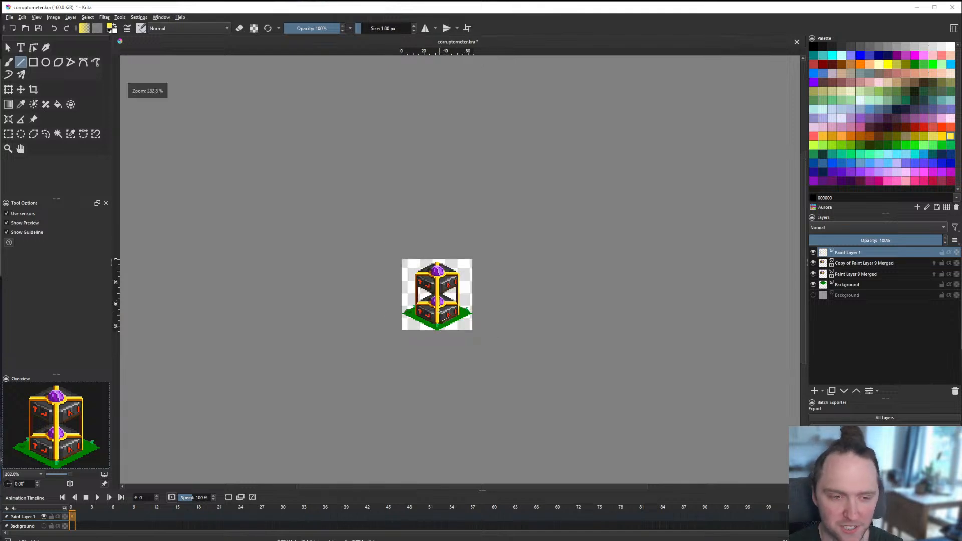
{"action": "scroll", "coordinate": [436, 308], "scroll_direction": "up", "scroll_amount": 1}
{"action": "scroll", "coordinate": [435, 305], "scroll_direction": "up", "scroll_amount": 2}
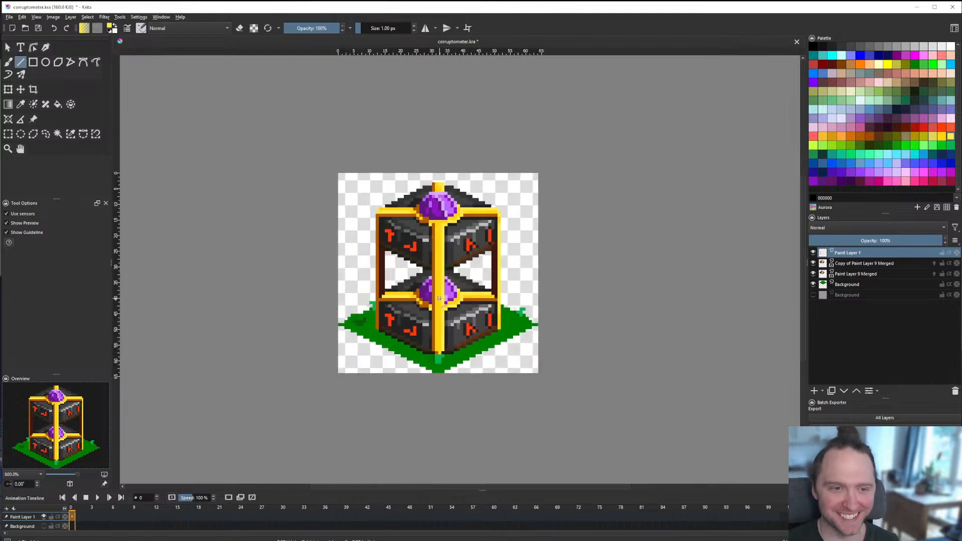
{"action": "scroll", "coordinate": [438, 296], "scroll_direction": "up", "scroll_amount": 2}
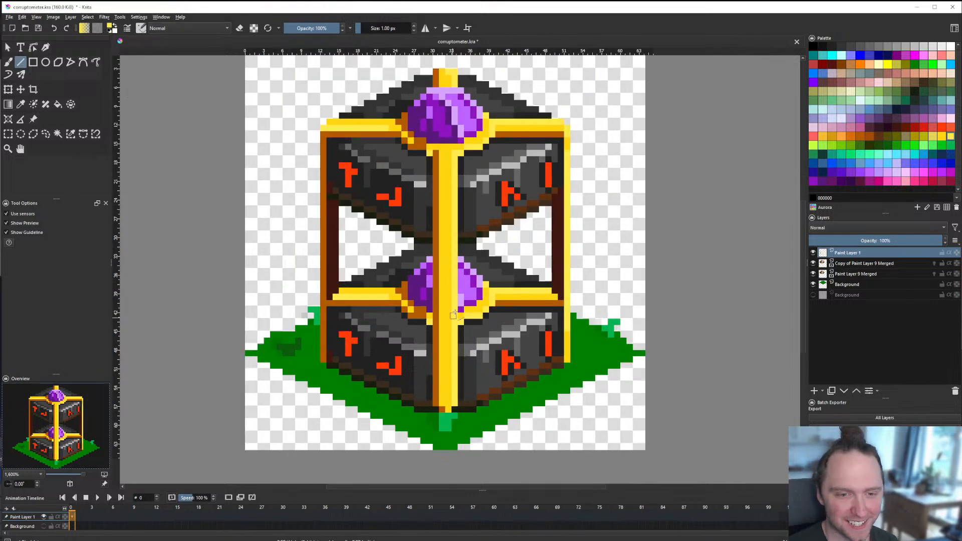
{"action": "scroll", "coordinate": [420, 316], "scroll_direction": "down", "scroll_amount": 1}
{"action": "scroll", "coordinate": [450, 275], "scroll_direction": "up", "scroll_amount": 1}
{"action": "scroll", "coordinate": [450, 275], "scroll_direction": "down", "scroll_amount": 1}
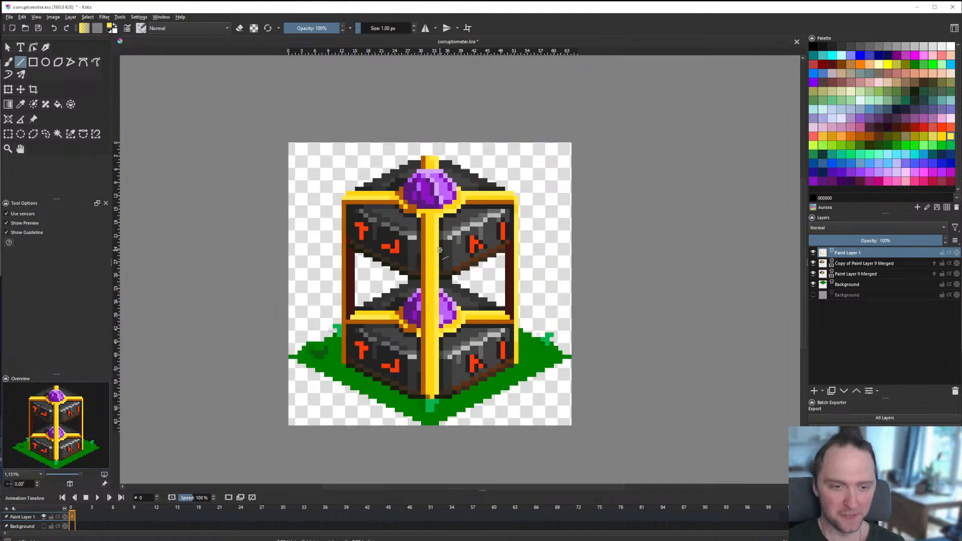
{"action": "scroll", "coordinate": [434, 288], "scroll_direction": "up", "scroll_amount": 2}
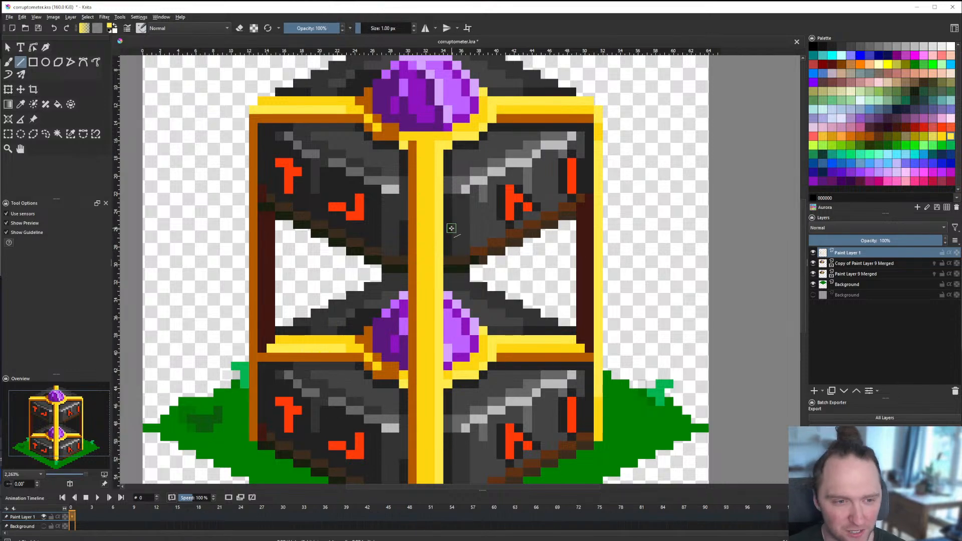
{"action": "scroll", "coordinate": [454, 231], "scroll_direction": "down", "scroll_amount": 1}
{"action": "scroll", "coordinate": [460, 253], "scroll_direction": "up", "scroll_amount": 1}
{"action": "scroll", "coordinate": [469, 390], "scroll_direction": "down", "scroll_amount": 3}
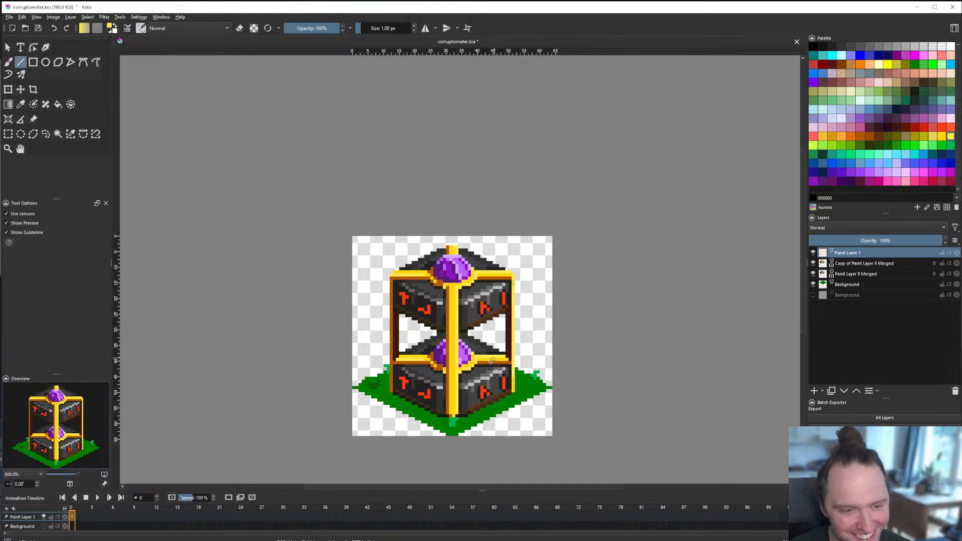
{"action": "scroll", "coordinate": [490, 362], "scroll_direction": "up", "scroll_amount": 1}
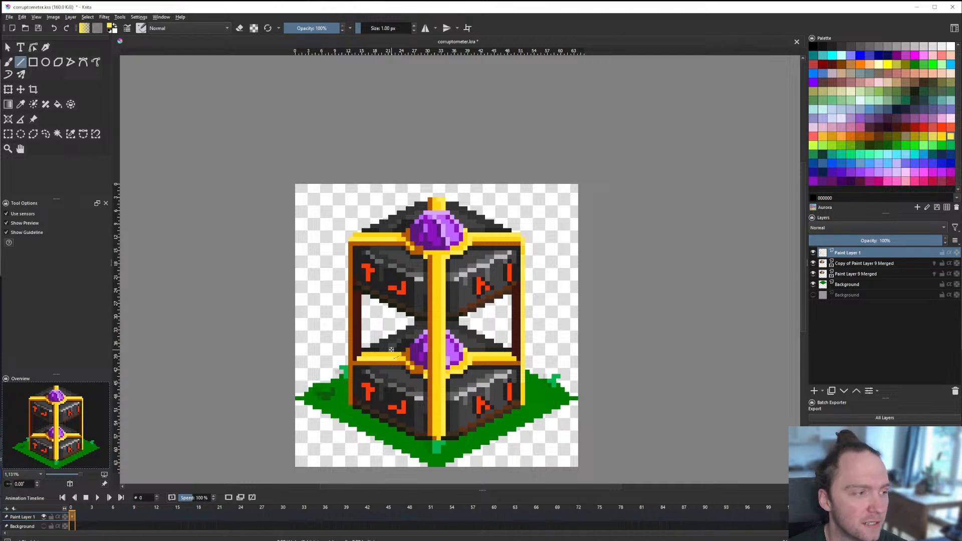
Step: Inspect the two-tier sprite at several magnifications, toggling the posts layer and the upper block's layer off and back on
{"action": "scroll", "coordinate": [399, 349], "scroll_direction": "down", "scroll_amount": 1}
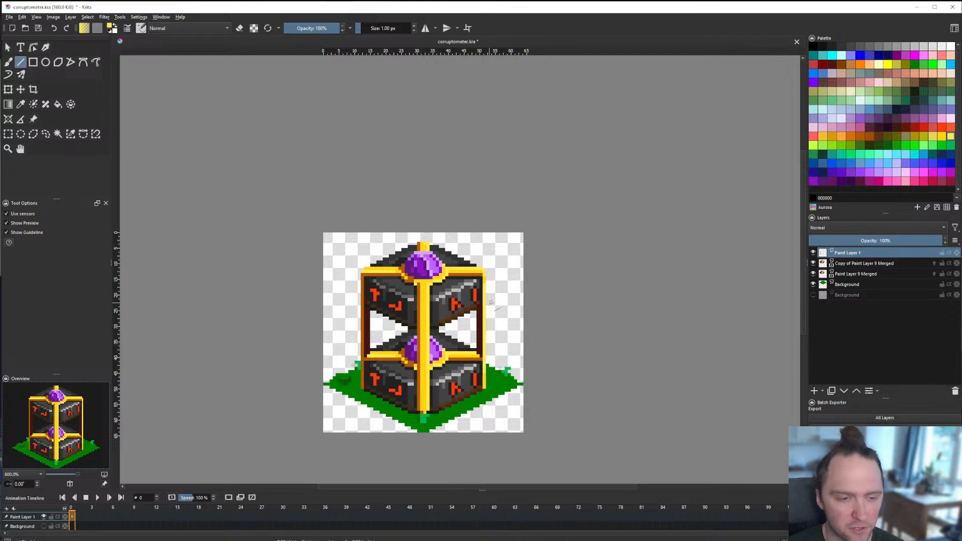
{"action": "scroll", "coordinate": [493, 299], "scroll_direction": "down", "scroll_amount": 1}
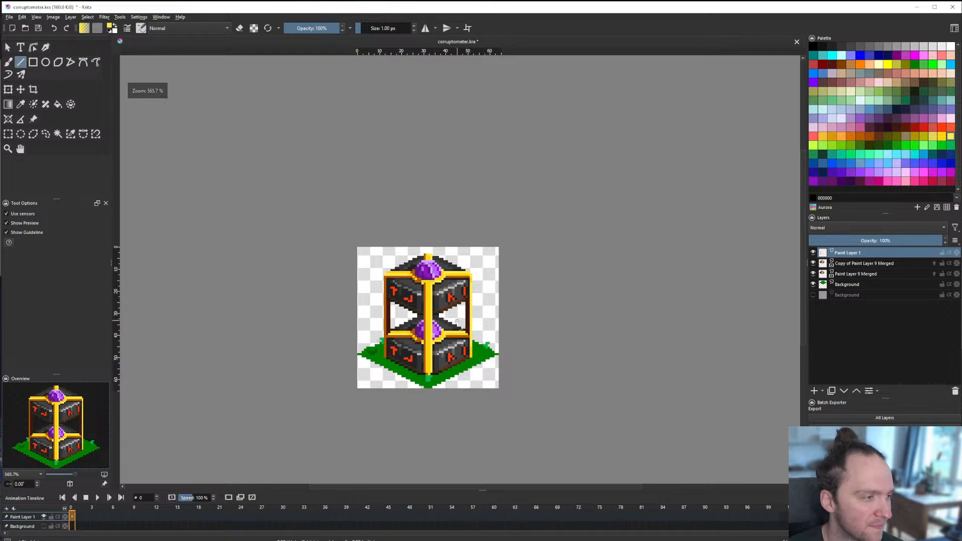
{"action": "scroll", "coordinate": [455, 325], "scroll_direction": "up", "scroll_amount": 1}
{"action": "scroll", "coordinate": [454, 326], "scroll_direction": "up", "scroll_amount": 1}
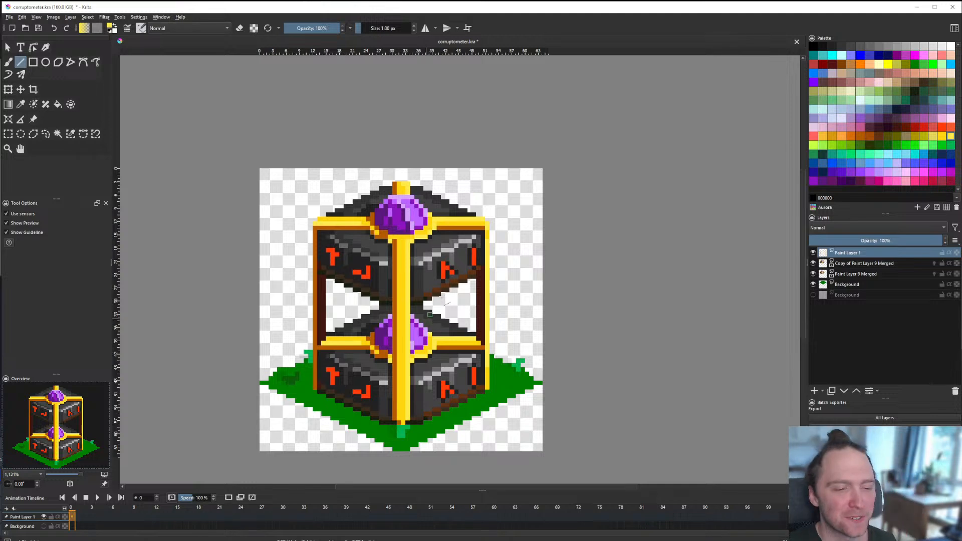
{"action": "scroll", "coordinate": [427, 324], "scroll_direction": "down", "scroll_amount": 2}
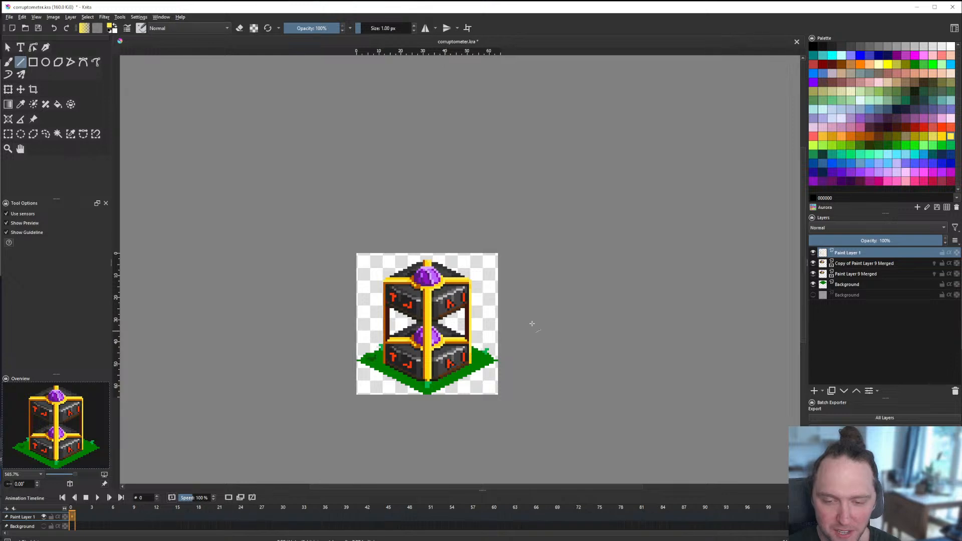
{"action": "left_click", "coordinate": [813, 253]}
{"action": "left_click", "coordinate": [813, 253]}
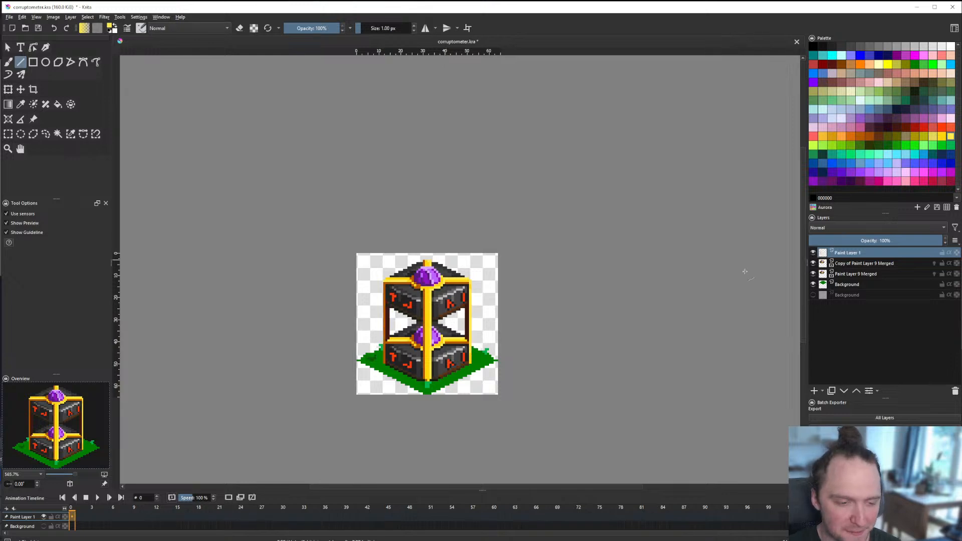
{"action": "scroll", "coordinate": [479, 353], "scroll_direction": "up", "scroll_amount": 3}
{"action": "scroll", "coordinate": [501, 341], "scroll_direction": "down", "scroll_amount": 2}
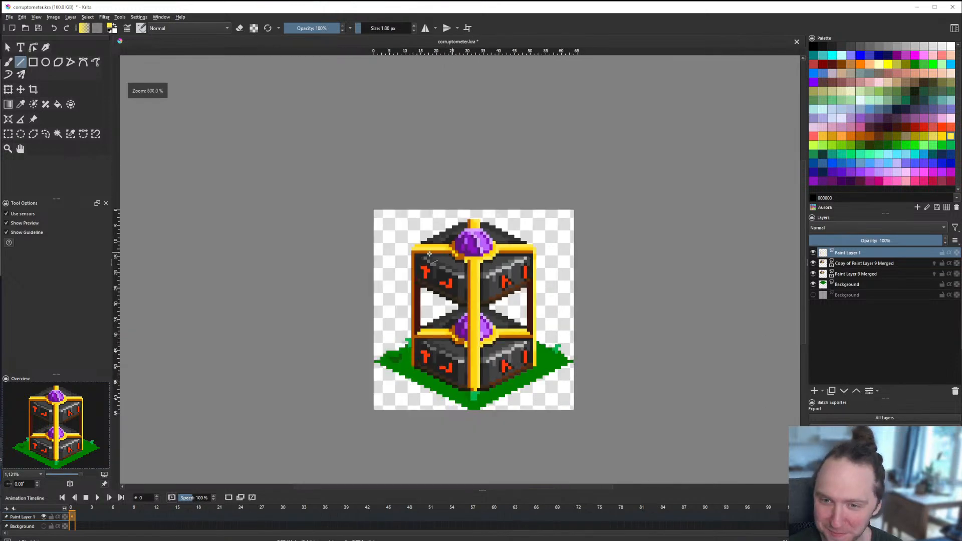
{"action": "scroll", "coordinate": [527, 327], "scroll_direction": "up", "scroll_amount": 1}
{"action": "scroll", "coordinate": [541, 361], "scroll_direction": "up", "scroll_amount": 1}
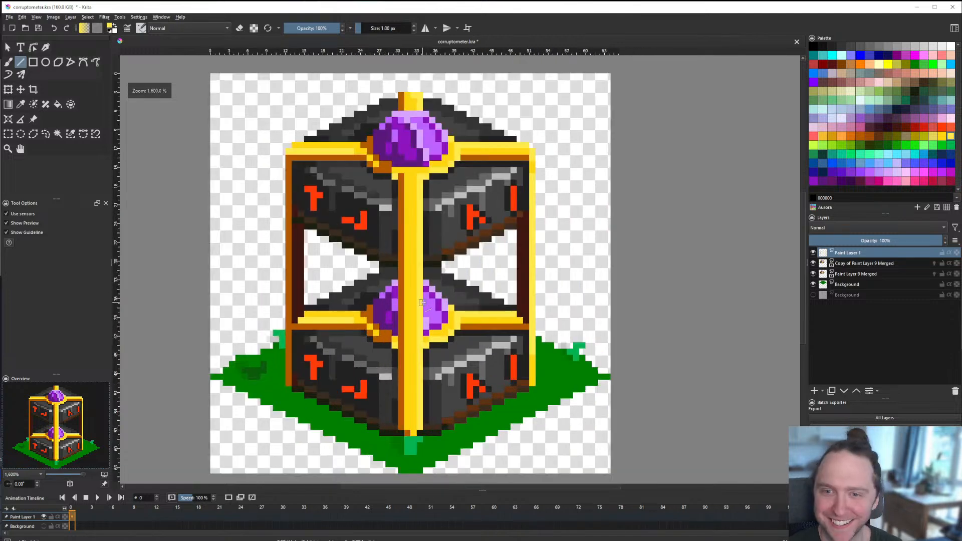
{"action": "left_click", "coordinate": [813, 263]}
{"action": "left_click", "coordinate": [813, 263]}
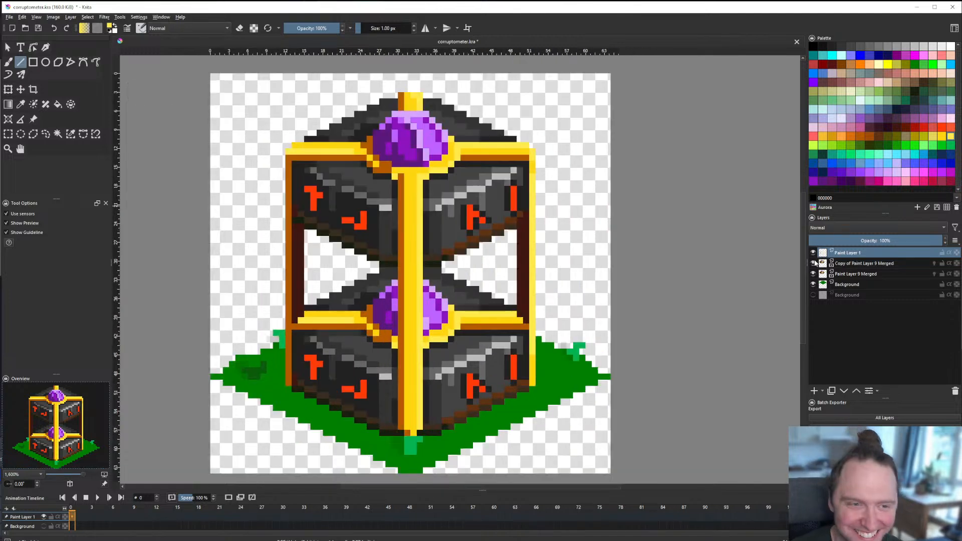
Step: Examine the silhouette and proportions of the stacked blocks and posts, from tiny scale to close up
{"action": "scroll", "coordinate": [439, 277], "scroll_direction": "down", "scroll_amount": 3}
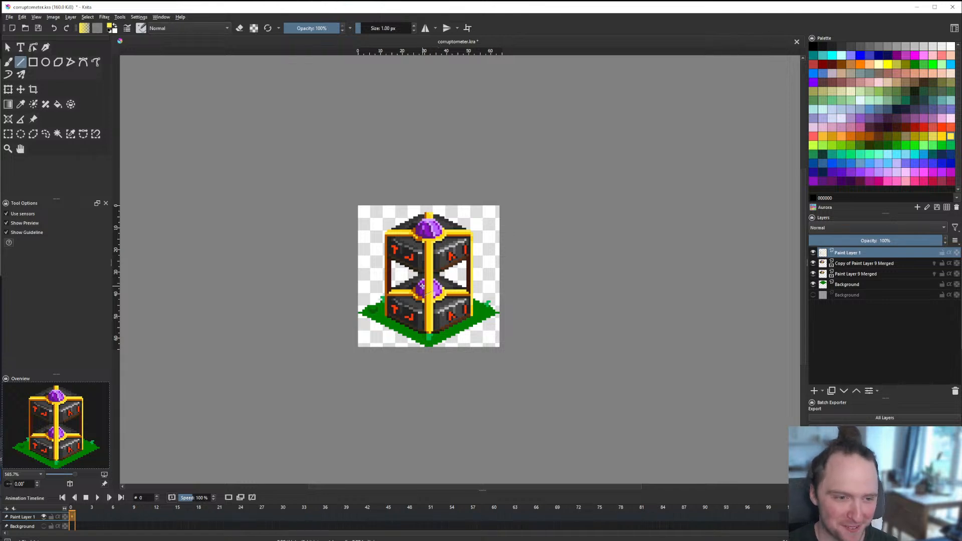
{"action": "scroll", "coordinate": [438, 276], "scroll_direction": "down", "scroll_amount": 2}
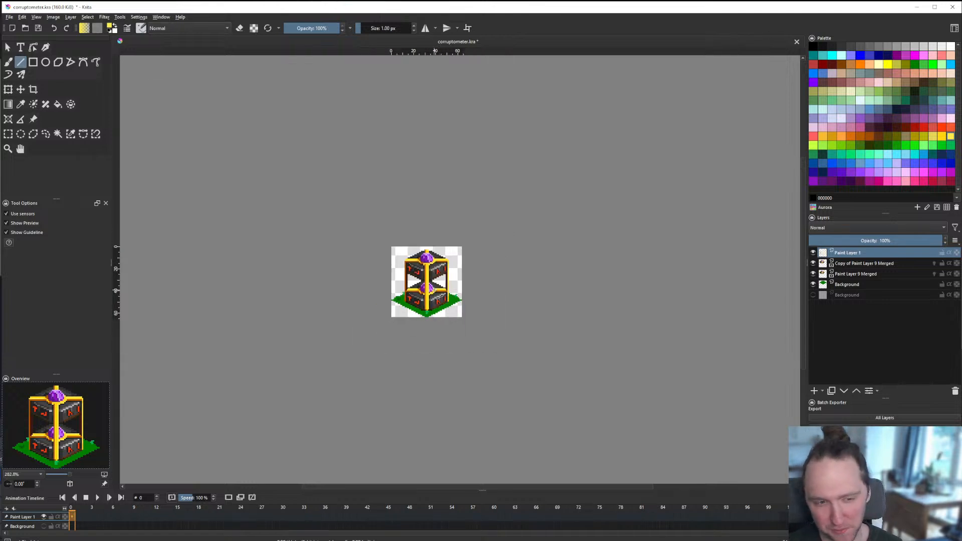
{"action": "scroll", "coordinate": [434, 289], "scroll_direction": "up", "scroll_amount": 3}
{"action": "scroll", "coordinate": [429, 278], "scroll_direction": "down", "scroll_amount": 1}
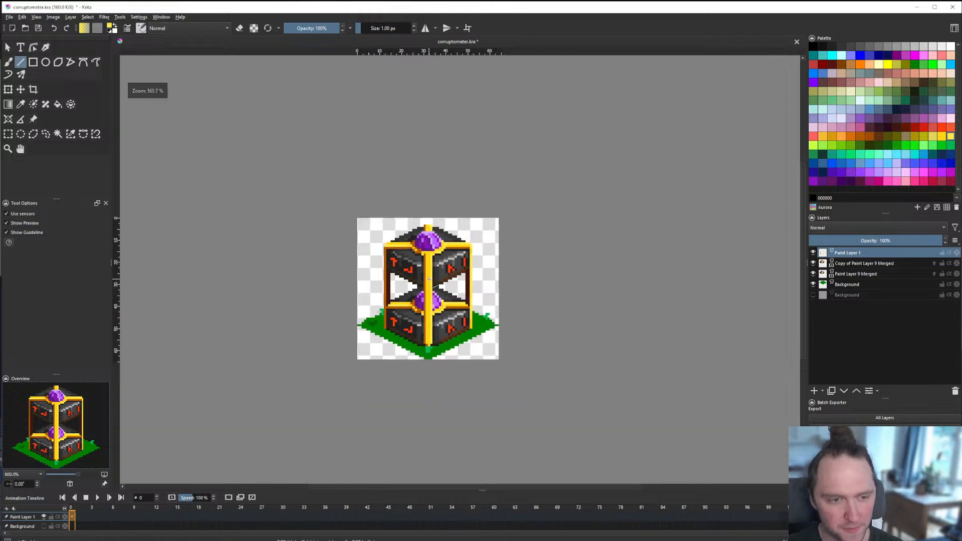
{"action": "scroll", "coordinate": [436, 270], "scroll_direction": "down", "scroll_amount": 1}
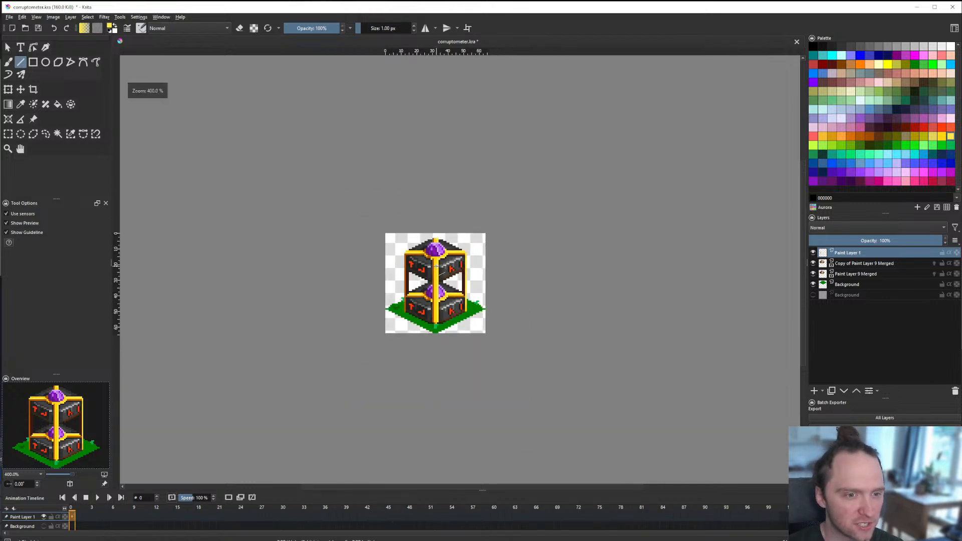
{"action": "scroll", "coordinate": [417, 272], "scroll_direction": "down", "scroll_amount": 1}
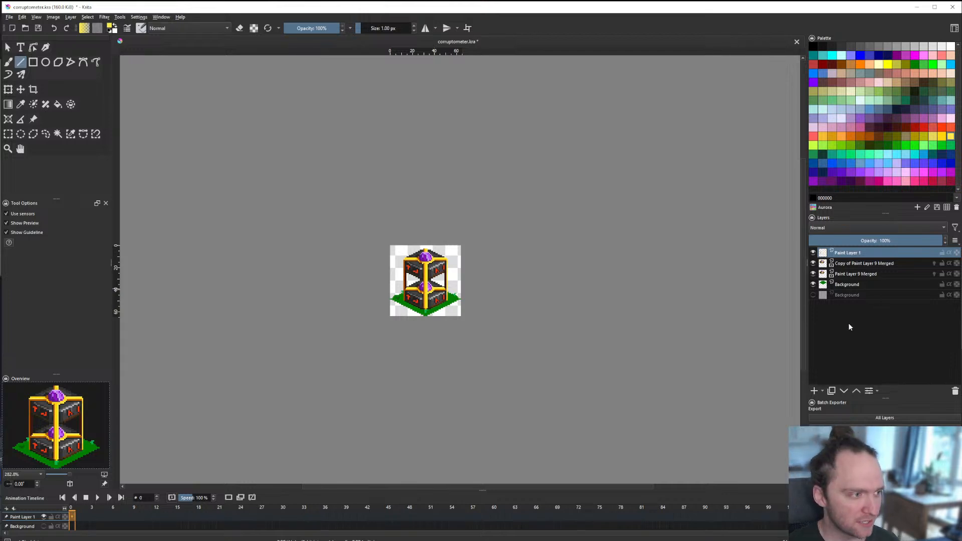
{"action": "scroll", "coordinate": [456, 289], "scroll_direction": "down", "scroll_amount": 2}
{"action": "scroll", "coordinate": [449, 294], "scroll_direction": "up", "scroll_amount": 2}
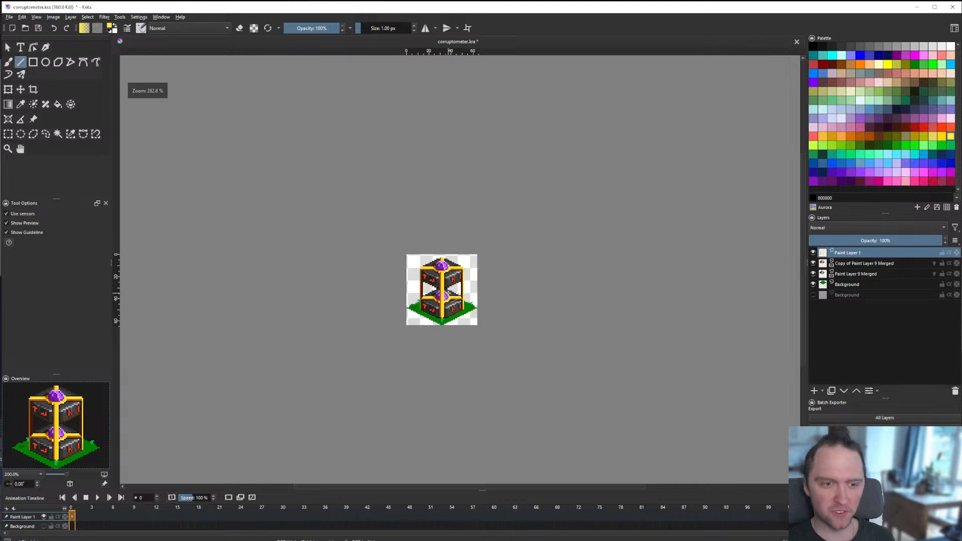
{"action": "scroll", "coordinate": [447, 293], "scroll_direction": "up", "scroll_amount": 2}
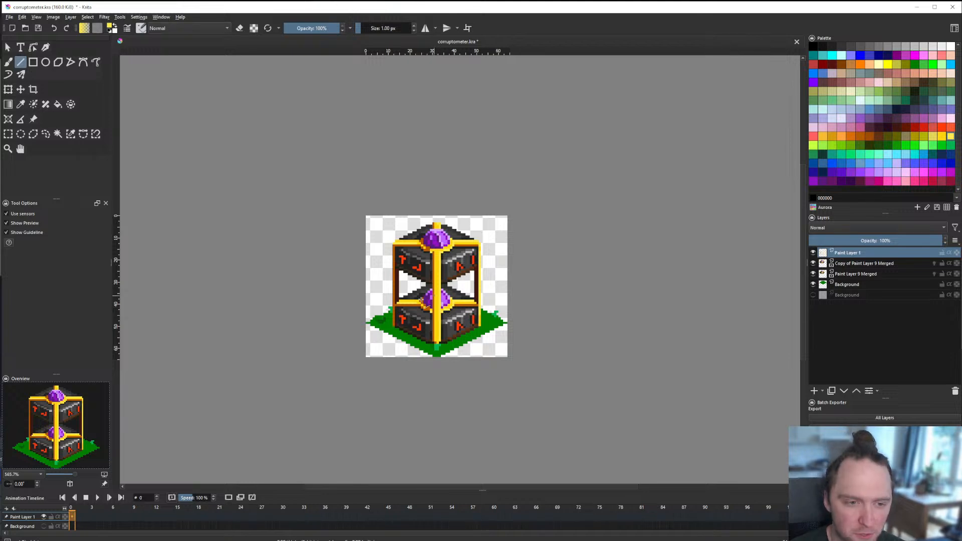
{"action": "scroll", "coordinate": [425, 302], "scroll_direction": "up", "scroll_amount": 1}
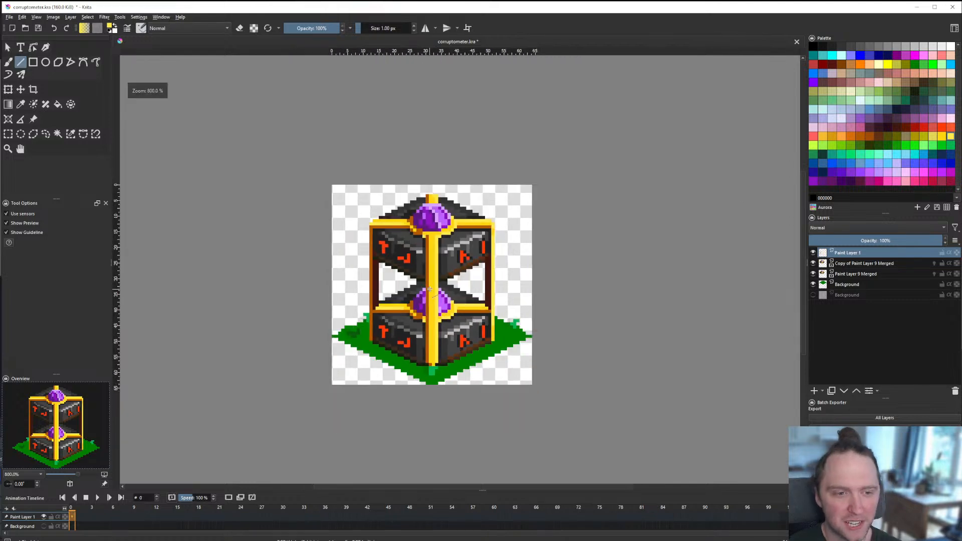
{"action": "scroll", "coordinate": [428, 292], "scroll_direction": "up", "scroll_amount": 2}
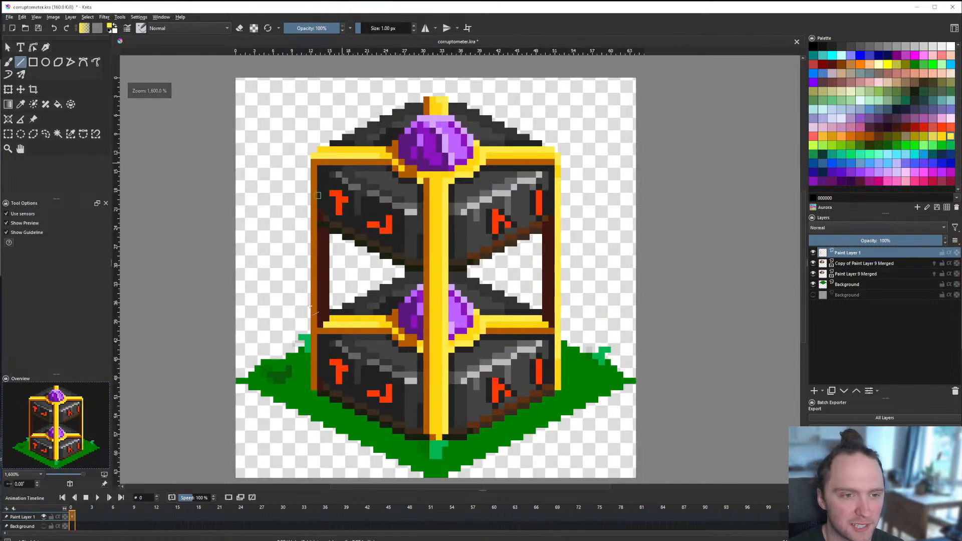
{"action": "scroll", "coordinate": [437, 340], "scroll_direction": "down", "scroll_amount": 5}
{"action": "scroll", "coordinate": [432, 351], "scroll_direction": "up", "scroll_amount": 3}
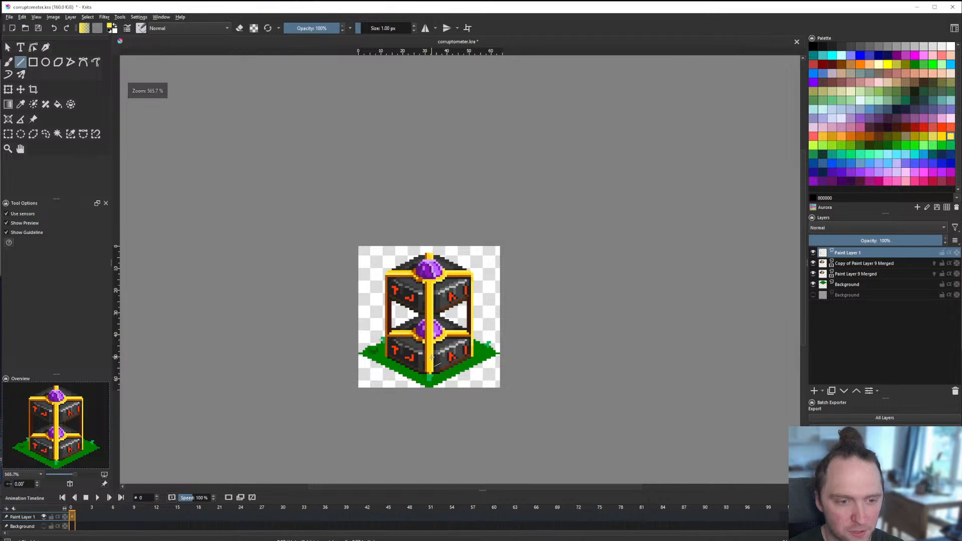
{"action": "scroll", "coordinate": [431, 357], "scroll_direction": "up", "scroll_amount": 1}
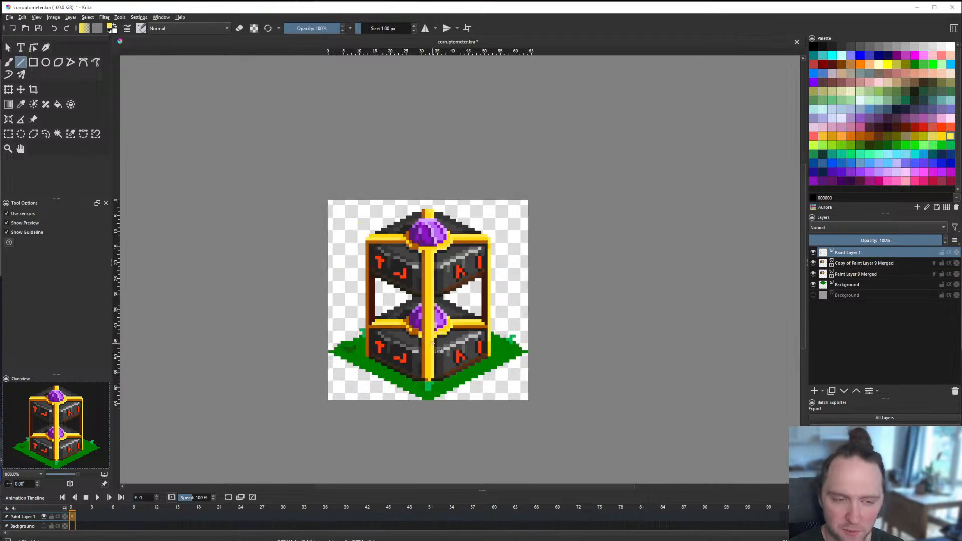
{"action": "scroll", "coordinate": [434, 341], "scroll_direction": "up", "scroll_amount": 1}
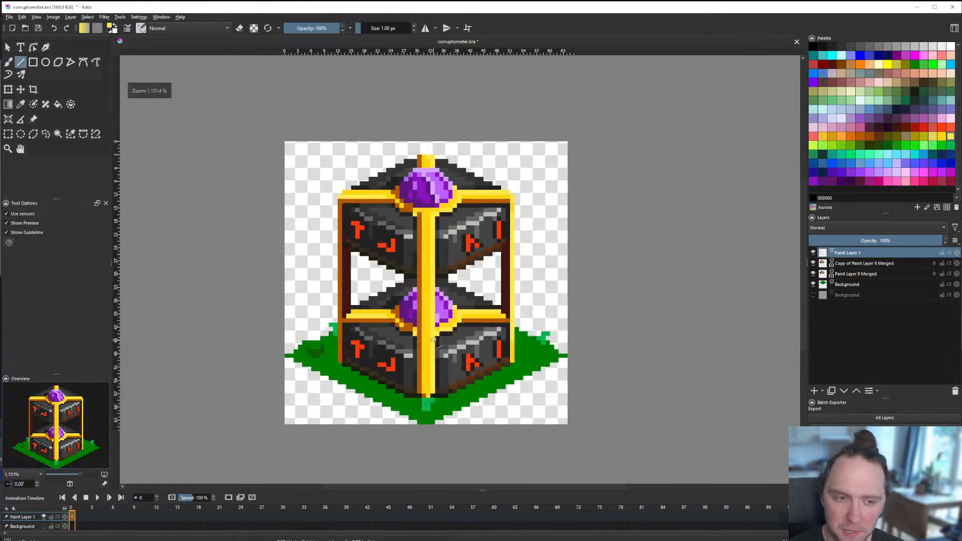
Step: Hide Paint Layer 1 and Copy of Paint Layer 9 Merged to leave only the lower block on the grass
{"action": "left_click", "coordinate": [813, 263]}
{"action": "left_click", "coordinate": [812, 263]}
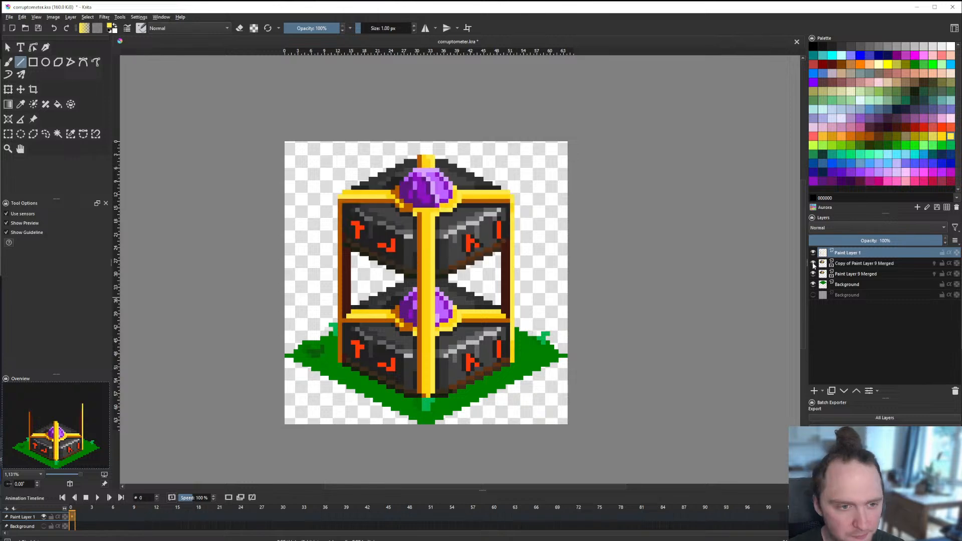
{"action": "left_click", "coordinate": [812, 263]}
{"action": "left_click", "coordinate": [813, 263]}
{"action": "left_click", "coordinate": [813, 263]}
{"action": "left_click", "coordinate": [813, 252]}
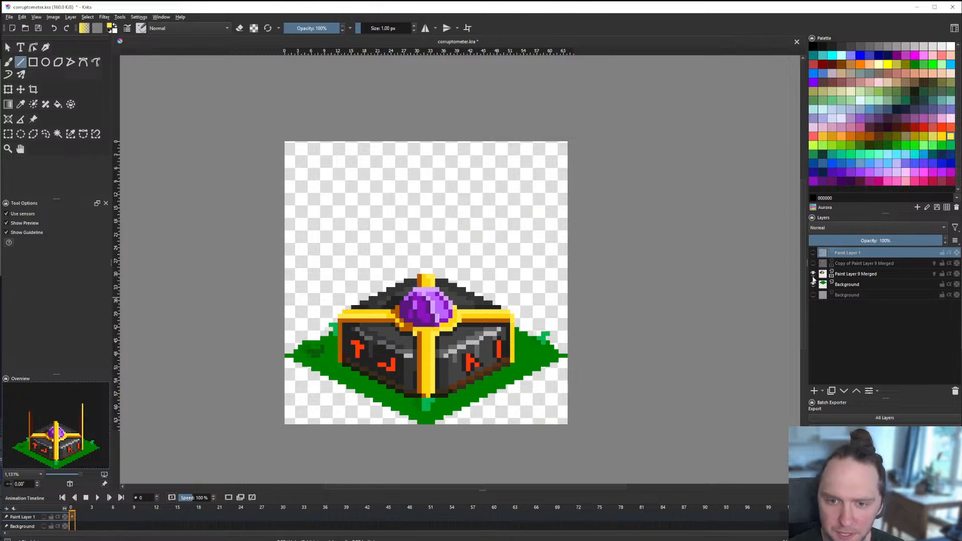
{"action": "left_click", "coordinate": [812, 274]}
{"action": "left_click", "coordinate": [812, 274]}
{"action": "scroll", "coordinate": [415, 314], "scroll_direction": "down", "scroll_amount": 2}
{"action": "scroll", "coordinate": [419, 322], "scroll_direction": "up", "scroll_amount": 2}
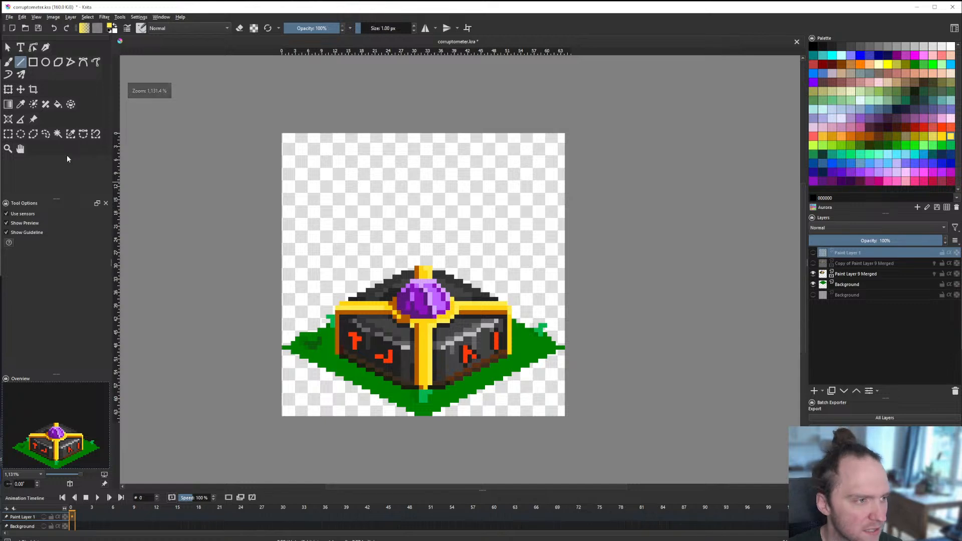
{"action": "left_click", "coordinate": [46, 133]}
{"action": "scroll", "coordinate": [391, 379], "scroll_direction": "up", "scroll_amount": 1}
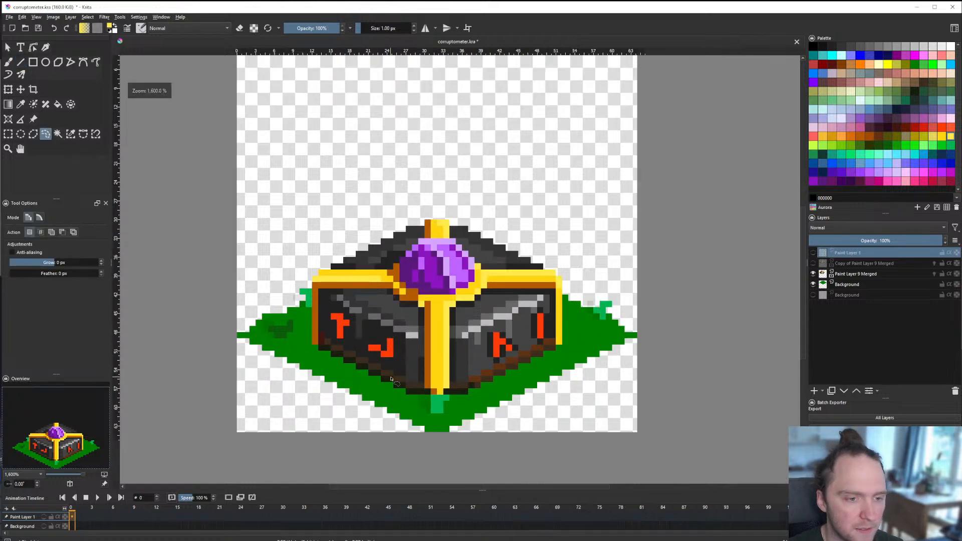
{"action": "scroll", "coordinate": [381, 336], "scroll_direction": "down", "scroll_amount": 1}
{"action": "scroll", "coordinate": [385, 331], "scroll_direction": "up", "scroll_amount": 1}
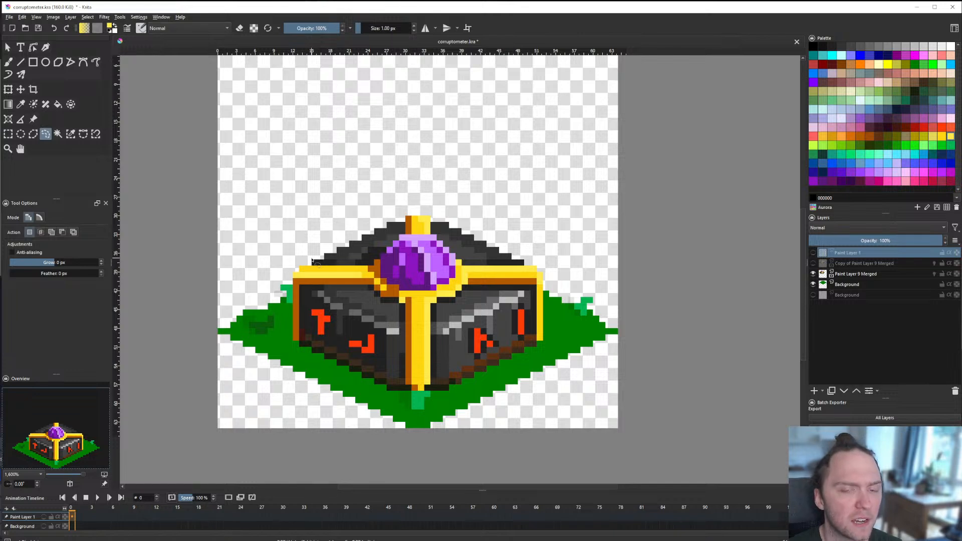
{"action": "scroll", "coordinate": [313, 262], "scroll_direction": "down", "scroll_amount": 1}
{"action": "scroll", "coordinate": [321, 283], "scroll_direction": "up", "scroll_amount": 1}
{"action": "mouse_move", "coordinate": [249, 278]}
{"action": "left_mouse_down"}
{"action": "mouse_move", "coordinate": [258, 298]}
{"action": "mouse_move", "coordinate": [411, 364]}
{"action": "mouse_move", "coordinate": [575, 260]}
{"action": "mouse_move", "coordinate": [250, 277]}
{"action": "left_mouse_up"}
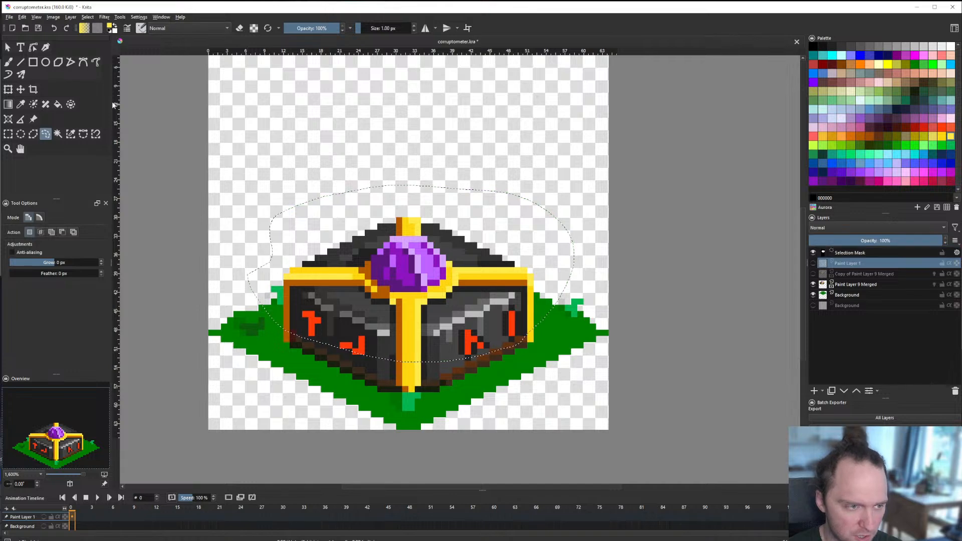
{"action": "left_click", "coordinate": [24, 88]}
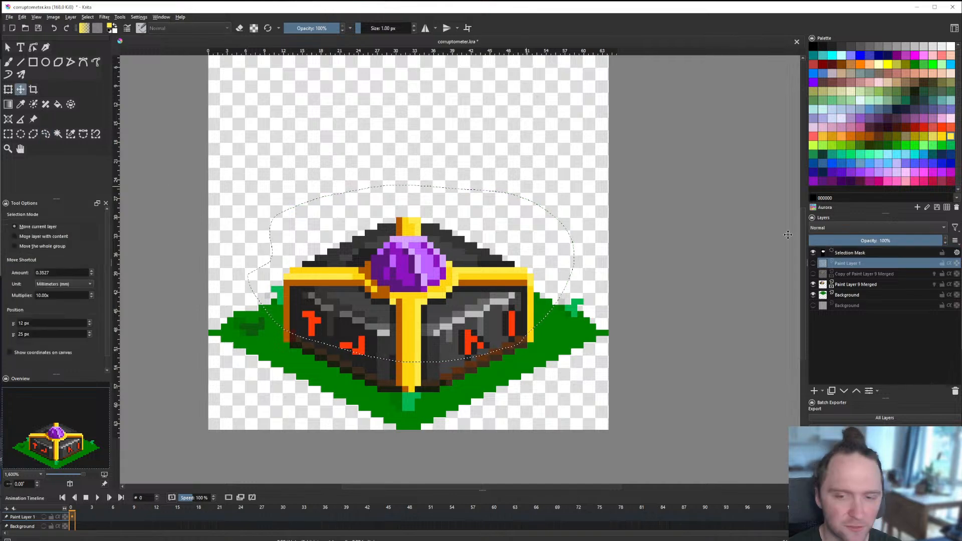
Step: On Paint Layer 9 Merged, freehand-select the upper part of the block, move it down 3 pixels to shorten the block, and deselect
{"action": "left_click", "coordinate": [857, 284]}
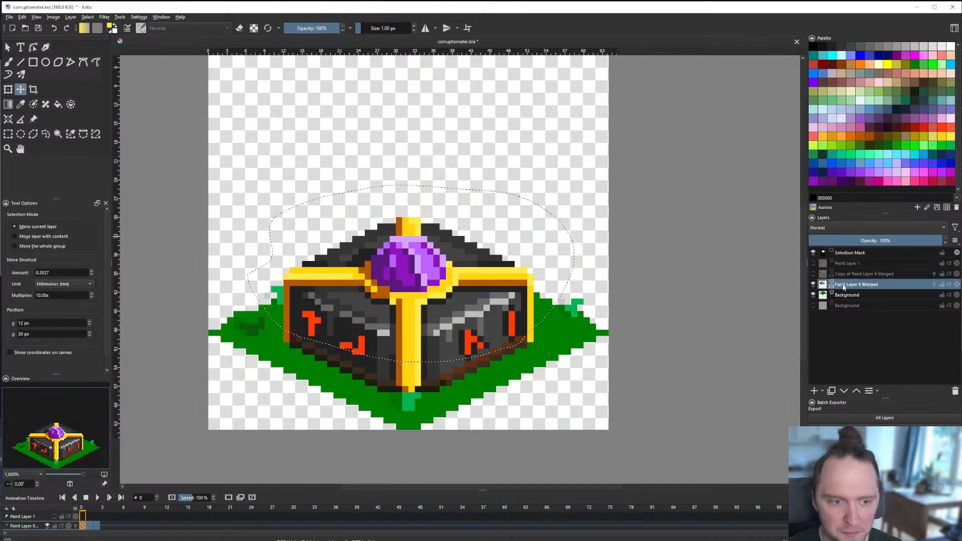
{"action": "left_click", "coordinate": [46, 134]}
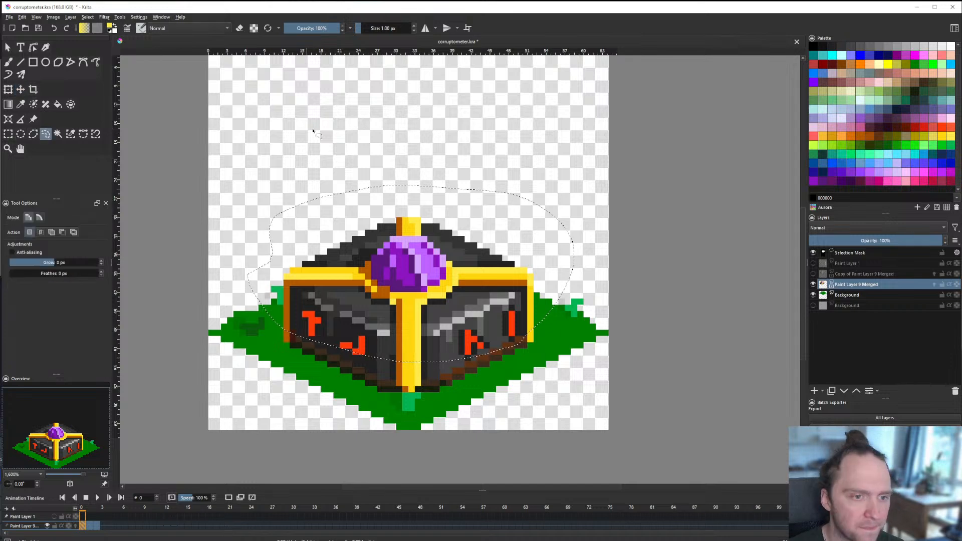
{"action": "key", "text": "ctrl+shift+a"}
{"action": "mouse_move", "coordinate": [265, 186]}
{"action": "left_mouse_down"}
{"action": "mouse_move", "coordinate": [274, 281]}
{"action": "mouse_move", "coordinate": [328, 333]}
{"action": "mouse_move", "coordinate": [429, 353]}
{"action": "mouse_move", "coordinate": [426, 145]}
{"action": "mouse_move", "coordinate": [268, 193]}
{"action": "left_mouse_up"}
{"action": "left_click", "coordinate": [21, 90]}
{"action": "key", "text": "Down"}
{"action": "key", "text": "Down"}
{"action": "key", "text": "Down"}
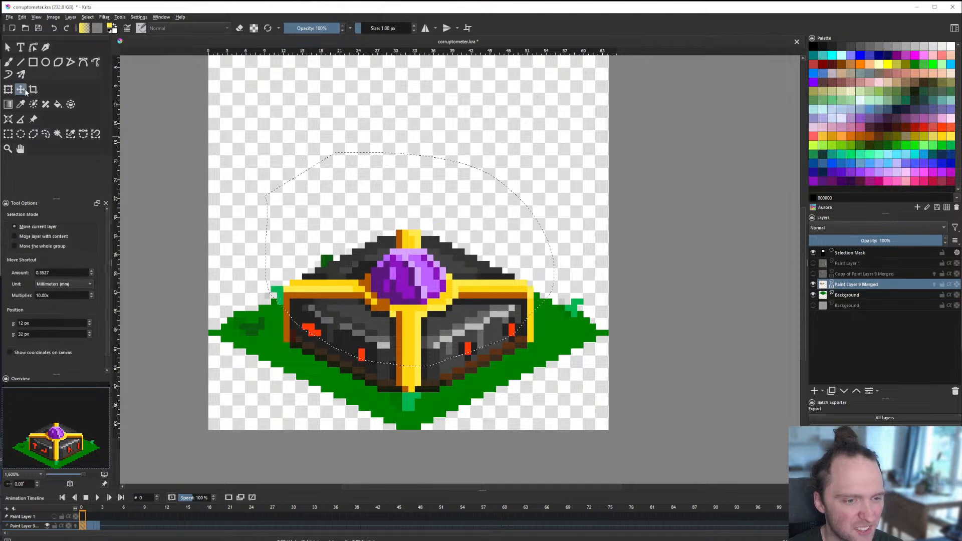
{"action": "left_click", "coordinate": [8, 133]}
{"action": "left_click", "coordinate": [387, 138]}
Step: Inspect the shortened block and its cut-off runes from small scale to close up
{"action": "scroll", "coordinate": [419, 268], "scroll_direction": "down", "scroll_amount": 5}
{"action": "scroll", "coordinate": [419, 267], "scroll_direction": "up", "scroll_amount": 3}
{"action": "scroll", "coordinate": [426, 279], "scroll_direction": "down", "scroll_amount": 4}
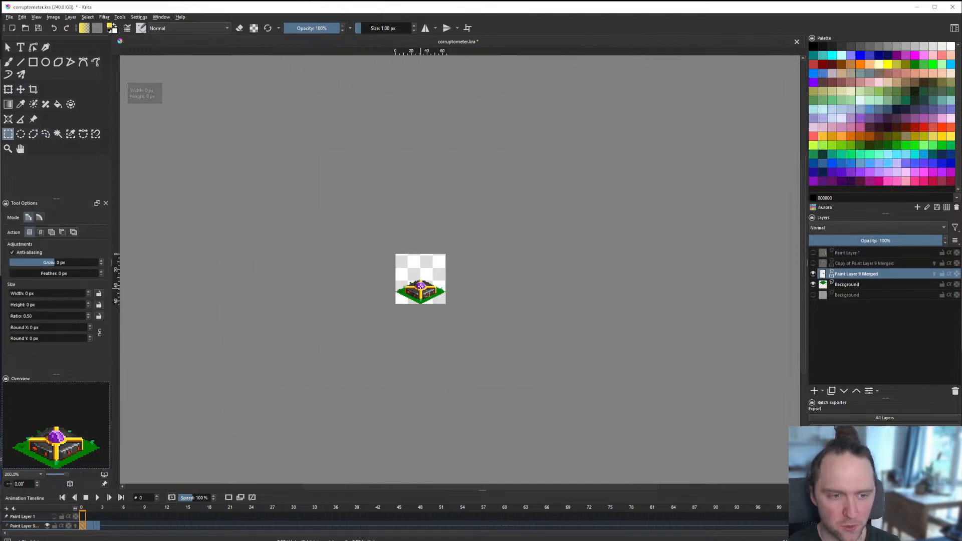
{"action": "scroll", "coordinate": [429, 278], "scroll_direction": "up", "scroll_amount": 3}
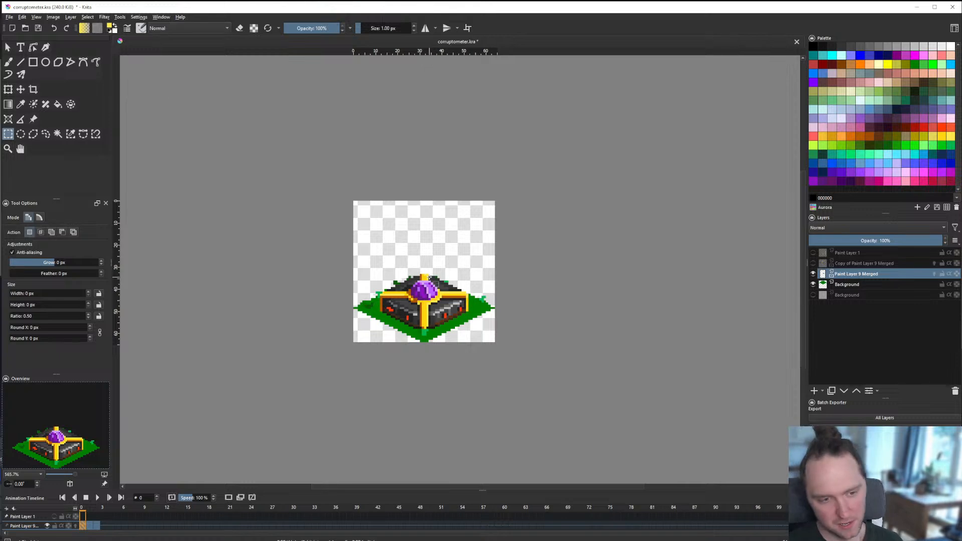
{"action": "scroll", "coordinate": [428, 280], "scroll_direction": "up", "scroll_amount": 3}
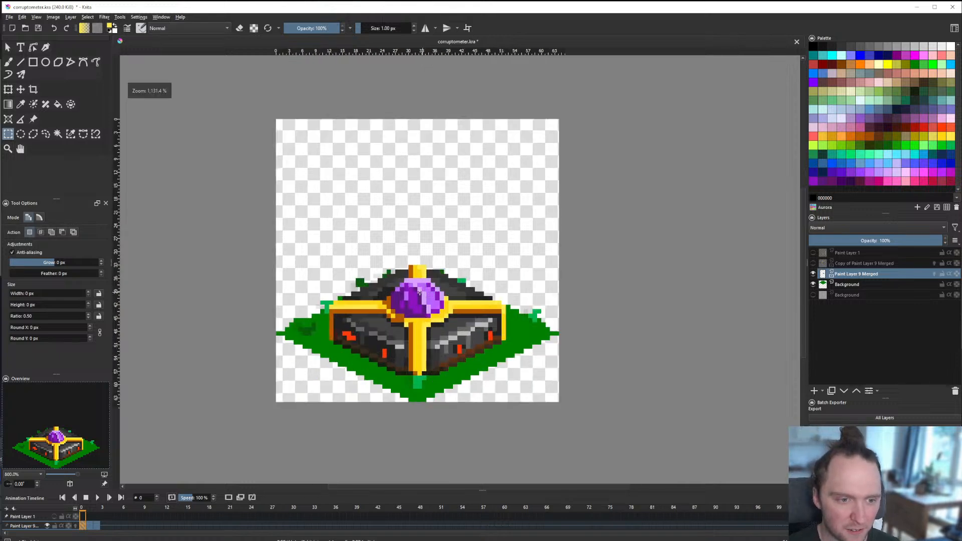
{"action": "scroll", "coordinate": [421, 293], "scroll_direction": "down", "scroll_amount": 2}
{"action": "scroll", "coordinate": [420, 293], "scroll_direction": "up", "scroll_amount": 3}
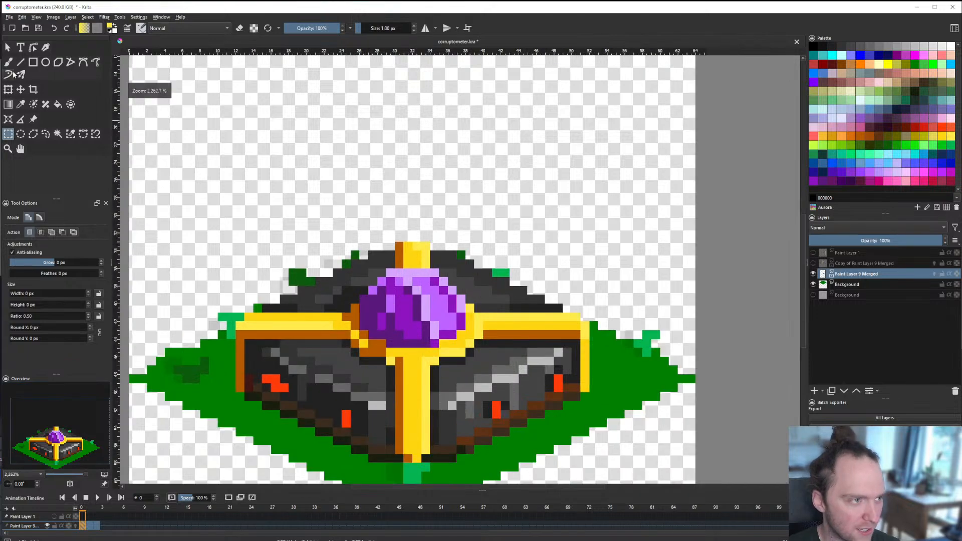
Step: With the Line tool and the band's light yellow, extend the band's top highlight row straight across the gem
{"action": "left_click", "coordinate": [33, 62]}
{"action": "left_click", "coordinate": [20, 62]}
{"action": "scroll", "coordinate": [393, 333], "scroll_direction": "down", "scroll_amount": 6}
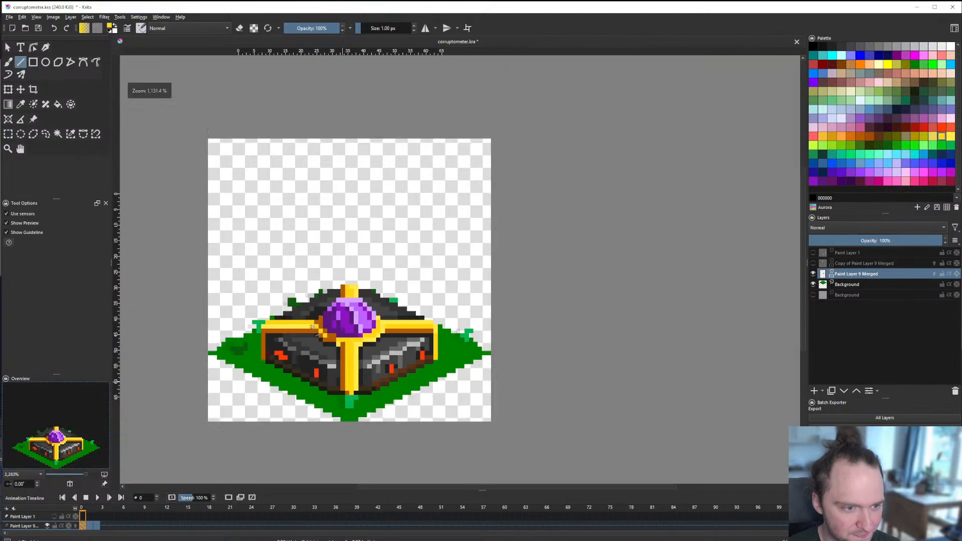
{"action": "scroll", "coordinate": [353, 321], "scroll_direction": "up", "scroll_amount": 7}
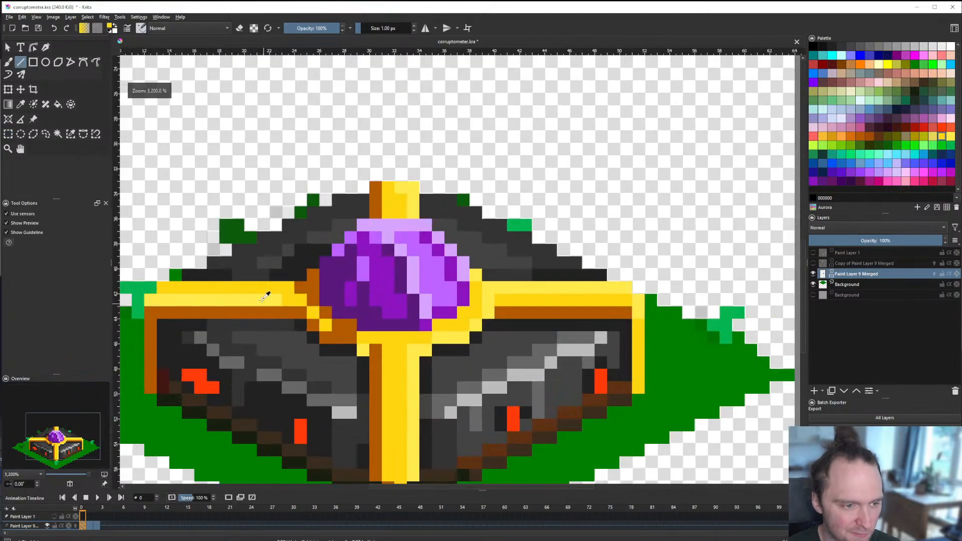
{"action": "left_click_drag", "start_coordinate": [266, 288], "coordinate": [295, 303]}
{"action": "left_click", "coordinate": [299, 302], "text": "ctrl"}
{"action": "left_click_drag", "start_coordinate": [199, 284], "coordinate": [205, 287]}
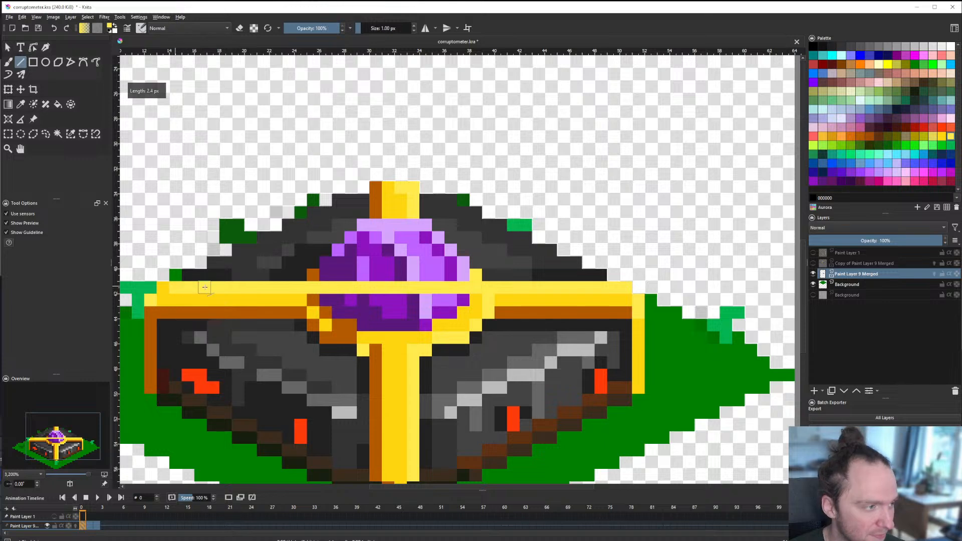
{"action": "left_click", "coordinate": [173, 296], "text": "ctrl"}
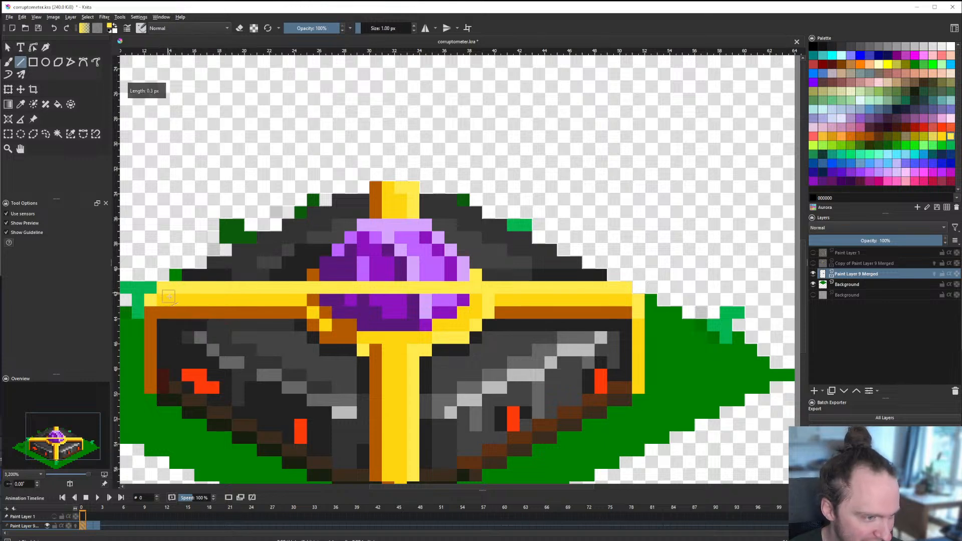
{"action": "scroll", "coordinate": [175, 319], "scroll_direction": "down", "scroll_amount": 5}
{"action": "scroll", "coordinate": [246, 308], "scroll_direction": "up", "scroll_amount": 5}
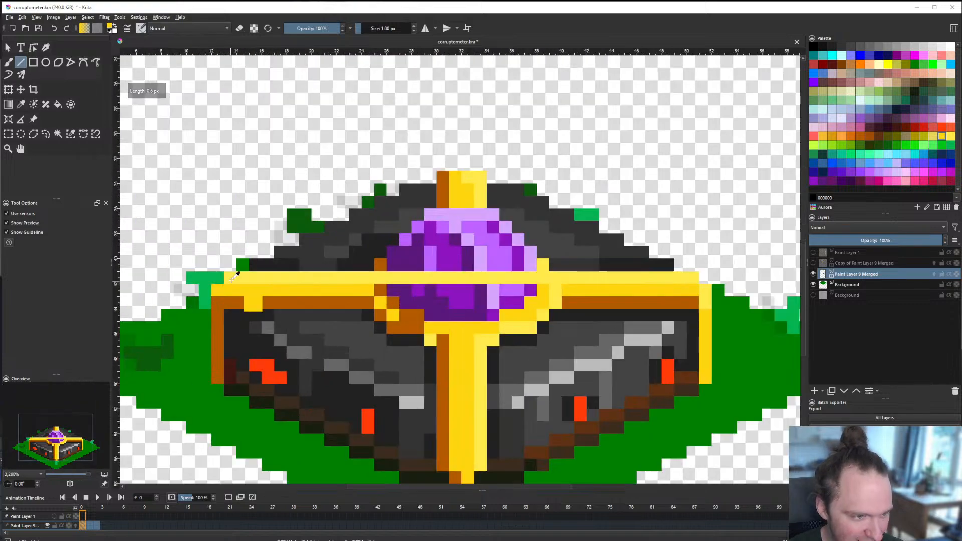
{"action": "left_click", "coordinate": [232, 275], "text": "ctrl"}
{"action": "left_click", "coordinate": [220, 285]}
{"action": "scroll", "coordinate": [250, 315], "scroll_direction": "down", "scroll_amount": 7}
{"action": "scroll", "coordinate": [257, 313], "scroll_direction": "up", "scroll_amount": 5}
{"action": "scroll", "coordinate": [305, 311], "scroll_direction": "up", "scroll_amount": 2}
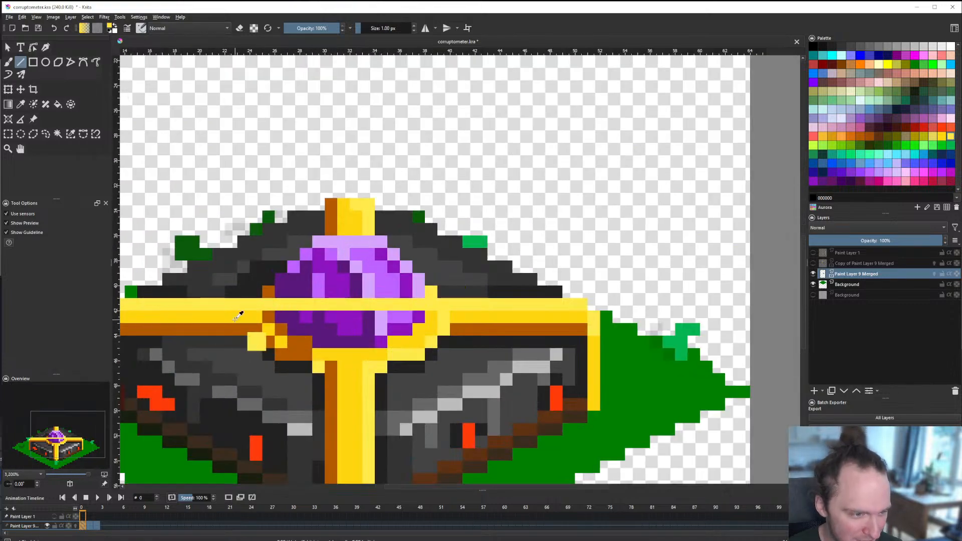
Step: Extend the mid-yellow and dark orange rows of the horizontal gold band straight across the gem
{"action": "left_click", "coordinate": [240, 316], "text": "ctrl"}
{"action": "mouse_move", "coordinate": [250, 319]}
{"action": "left_mouse_down"}
{"action": "mouse_move", "coordinate": [445, 320]}
{"action": "mouse_move", "coordinate": [460, 330]}
{"action": "mouse_move", "coordinate": [243, 332]}
{"action": "left_mouse_up"}
{"action": "left_click", "coordinate": [460, 330], "text": "ctrl"}
{"action": "left_click", "coordinate": [463, 343], "text": "ctrl"}
{"action": "left_click_drag", "start_coordinate": [452, 342], "coordinate": [165, 342]}
{"action": "scroll", "coordinate": [426, 346], "scroll_direction": "down", "scroll_amount": 7}
{"action": "scroll", "coordinate": [249, 357], "scroll_direction": "up", "scroll_amount": 7}
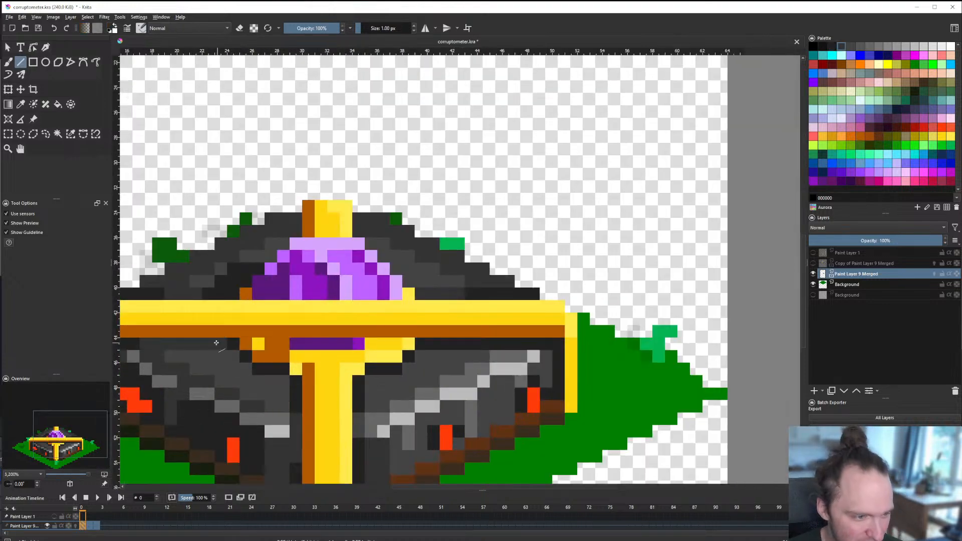
Step: Try to cover the gem setting and post top beneath the band with dark and medium grey rows
{"action": "mouse_move", "coordinate": [235, 343]}
{"action": "left_mouse_down"}
{"action": "mouse_move", "coordinate": [447, 344]}
{"action": "mouse_move", "coordinate": [216, 345]}
{"action": "mouse_move", "coordinate": [295, 358]}
{"action": "mouse_move", "coordinate": [426, 356]}
{"action": "mouse_move", "coordinate": [403, 368]}
{"action": "left_mouse_up"}
{"action": "left_click", "coordinate": [234, 359], "text": "ctrl"}
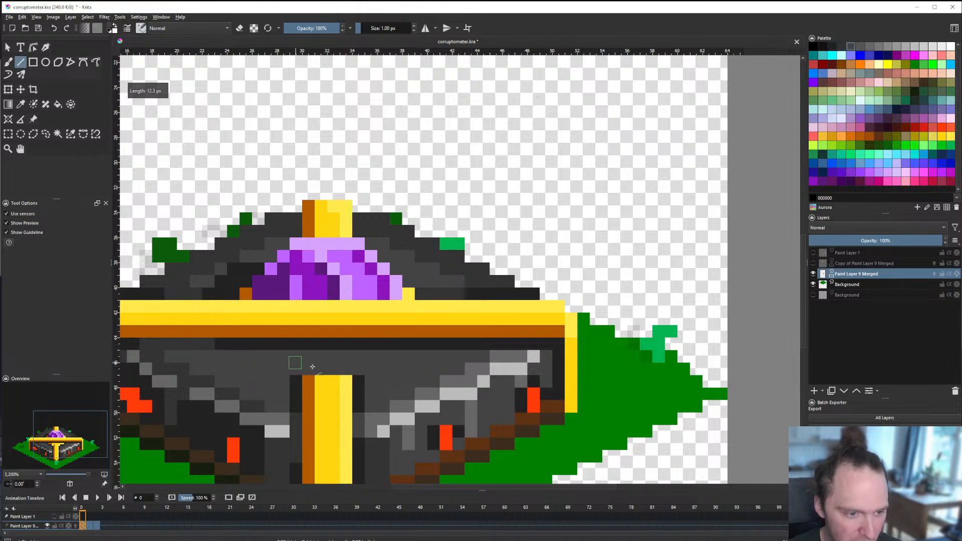
{"action": "scroll", "coordinate": [351, 368], "scroll_direction": "down", "scroll_amount": 8}
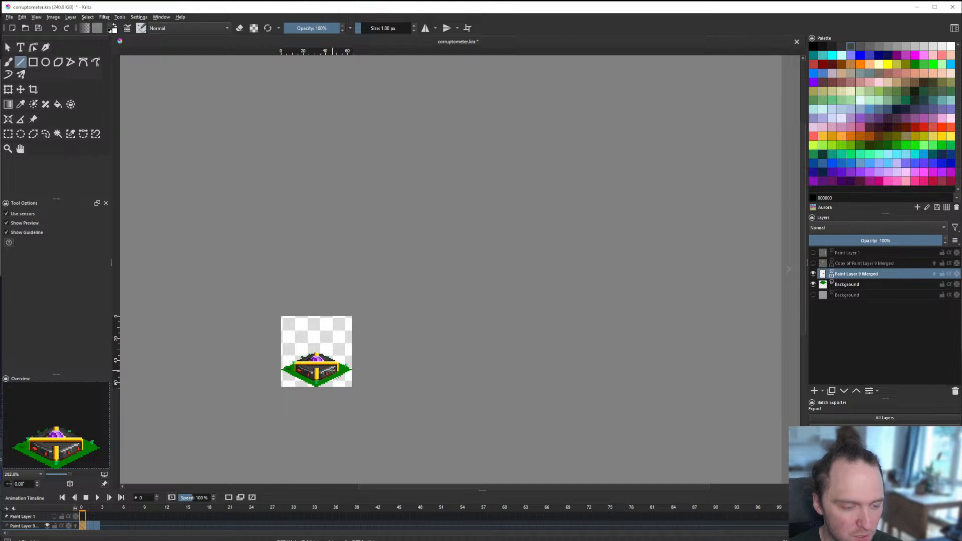
{"action": "scroll", "coordinate": [321, 373], "scroll_direction": "up", "scroll_amount": 6}
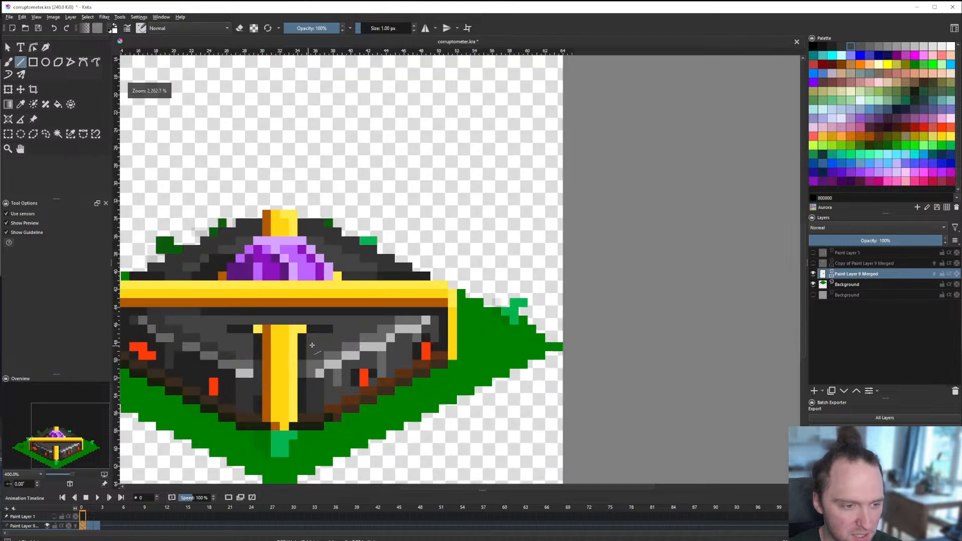
{"action": "scroll", "coordinate": [341, 346], "scroll_direction": "up", "scroll_amount": 2}
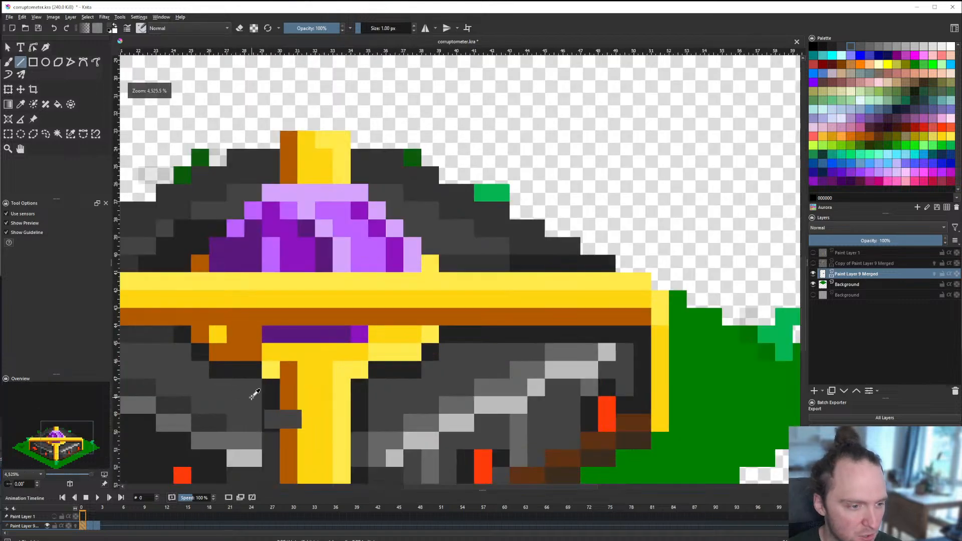
Step: Paint over the left part of the gem setting below the band with the block's greys, keeping a dark edge beside the post
{"action": "mouse_move", "coordinate": [256, 395]}
{"action": "left_mouse_down"}
{"action": "mouse_move", "coordinate": [269, 332]}
{"action": "mouse_move", "coordinate": [283, 358]}
{"action": "mouse_move", "coordinate": [276, 400]}
{"action": "mouse_move", "coordinate": [270, 340]}
{"action": "left_mouse_up"}
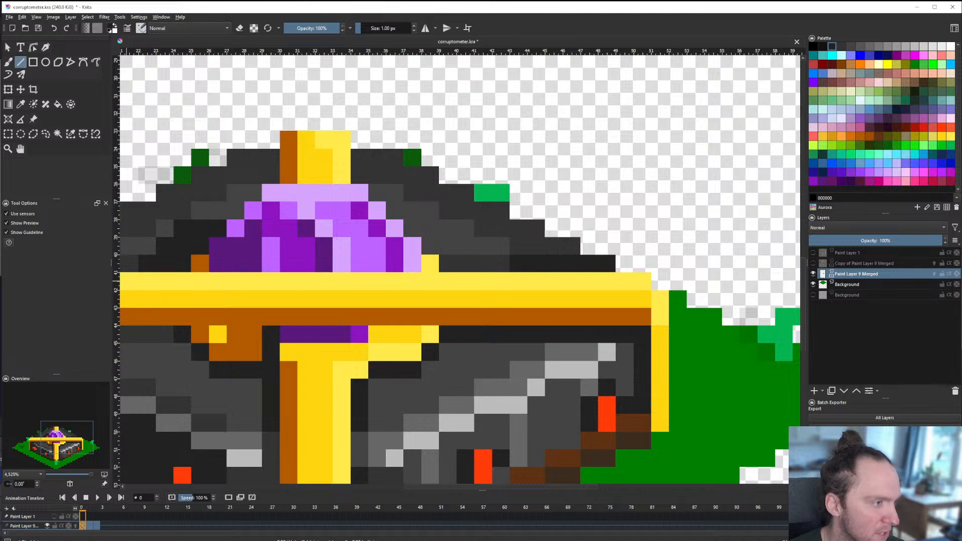
{"action": "left_click", "coordinate": [249, 394], "text": "ctrl"}
{"action": "mouse_move", "coordinate": [251, 394]}
{"action": "left_mouse_down"}
{"action": "mouse_move", "coordinate": [241, 337]}
{"action": "mouse_move", "coordinate": [251, 337]}
{"action": "left_mouse_up"}
{"action": "left_click", "coordinate": [166, 336], "text": "ctrl"}
{"action": "left_click", "coordinate": [244, 334], "text": "ctrl"}
{"action": "left_click", "coordinate": [153, 333], "text": "ctrl"}
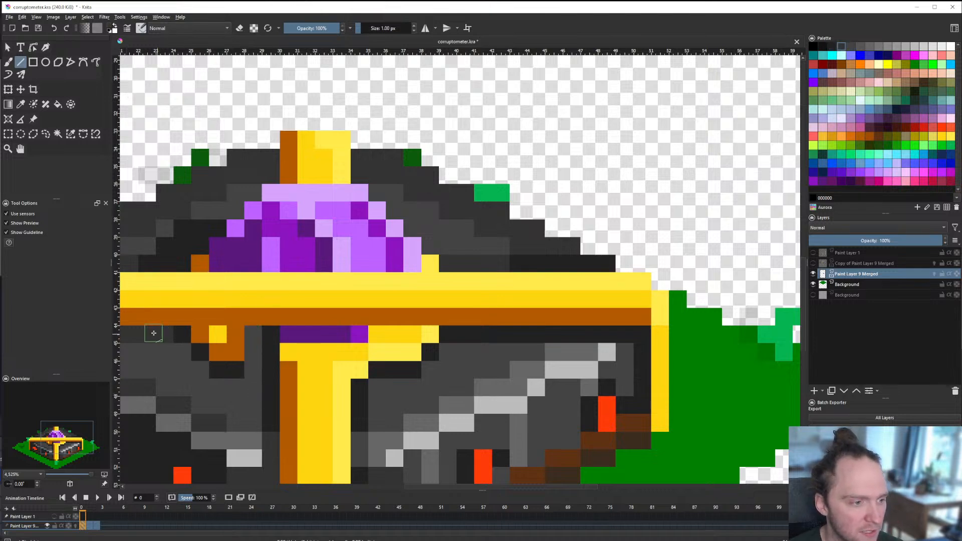
{"action": "mouse_move", "coordinate": [153, 333]}
{"action": "left_mouse_down"}
{"action": "mouse_move", "coordinate": [247, 340]}
{"action": "mouse_move", "coordinate": [197, 350]}
{"action": "mouse_move", "coordinate": [232, 369]}
{"action": "left_mouse_up"}
Step: Paint over the right part of the gem setting below the band in grey and draw a dark edge beside the post
{"action": "left_click", "coordinate": [246, 387], "text": "ctrl"}
{"action": "mouse_move", "coordinate": [375, 382]}
{"action": "left_mouse_down"}
{"action": "mouse_move", "coordinate": [376, 348]}
{"action": "mouse_move", "coordinate": [423, 355]}
{"action": "mouse_move", "coordinate": [408, 370]}
{"action": "mouse_move", "coordinate": [387, 369]}
{"action": "left_mouse_up"}
{"action": "mouse_move", "coordinate": [450, 338]}
{"action": "left_mouse_down"}
{"action": "mouse_move", "coordinate": [373, 334]}
{"action": "mouse_move", "coordinate": [371, 351]}
{"action": "left_mouse_up"}
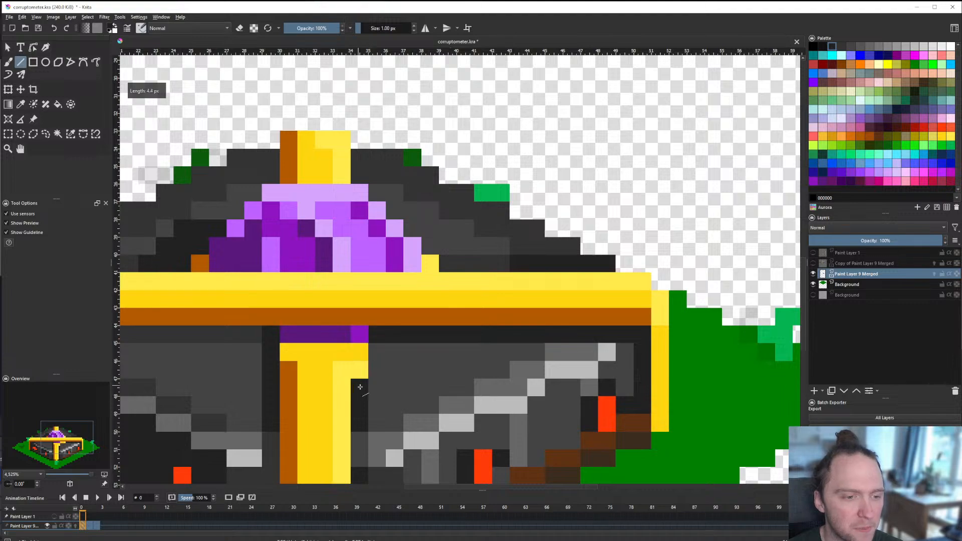
{"action": "left_click_drag", "start_coordinate": [360, 388], "coordinate": [360, 334]}
{"action": "scroll", "coordinate": [365, 352], "scroll_direction": "down", "scroll_amount": 1}
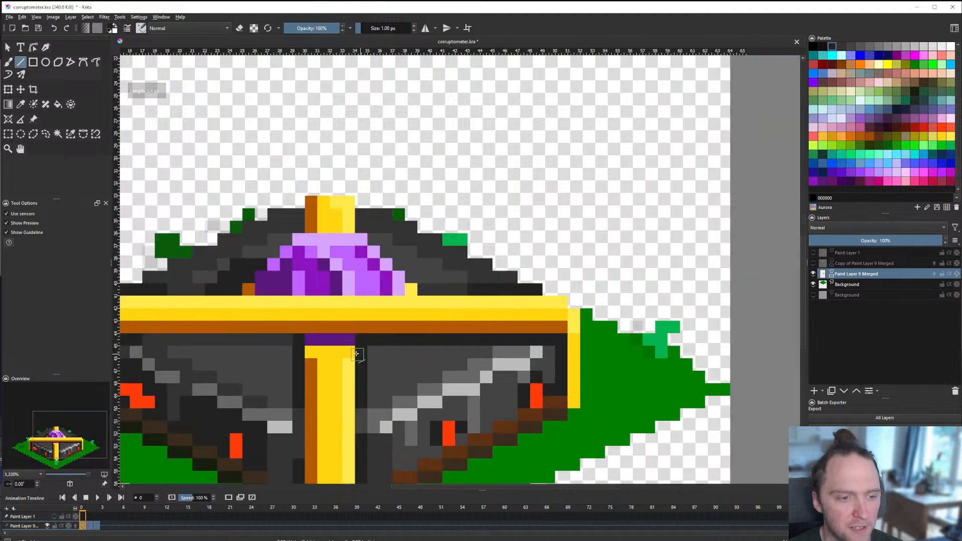
Step: Replace the leftover gem pixels below the band by extending the front post's gold and orange columns up to it, and save the file
{"action": "mouse_move", "coordinate": [301, 337]}
{"action": "left_mouse_down"}
{"action": "mouse_move", "coordinate": [172, 336]}
{"action": "mouse_move", "coordinate": [368, 337]}
{"action": "mouse_move", "coordinate": [340, 346]}
{"action": "mouse_move", "coordinate": [320, 330]}
{"action": "mouse_move", "coordinate": [331, 341]}
{"action": "mouse_move", "coordinate": [346, 334]}
{"action": "mouse_move", "coordinate": [351, 351]}
{"action": "mouse_move", "coordinate": [321, 349]}
{"action": "mouse_move", "coordinate": [312, 371]}
{"action": "mouse_move", "coordinate": [314, 335]}
{"action": "mouse_move", "coordinate": [322, 340]}
{"action": "left_mouse_up"}
{"action": "left_click", "coordinate": [331, 373], "text": "ctrl"}
{"action": "scroll", "coordinate": [321, 340], "scroll_direction": "down", "scroll_amount": 5}
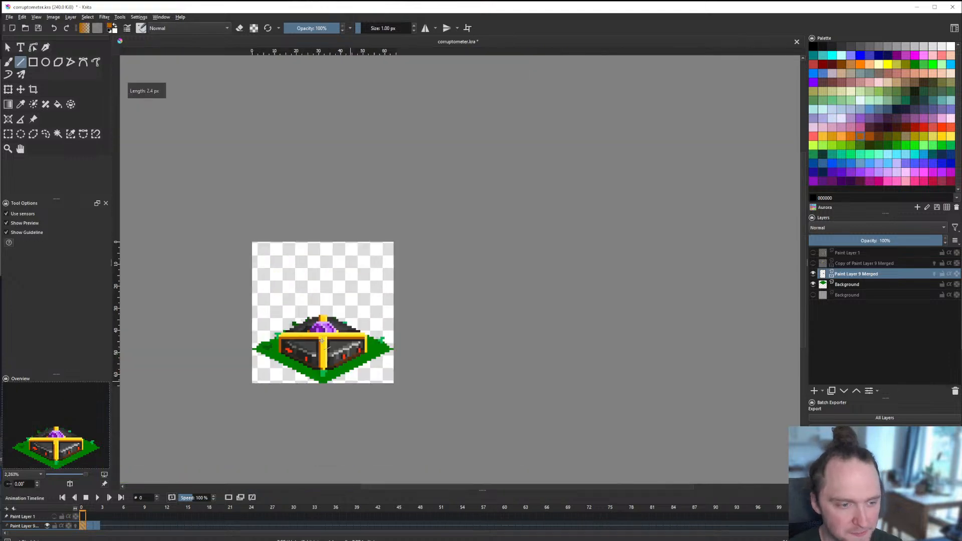
{"action": "scroll", "coordinate": [322, 341], "scroll_direction": "up", "scroll_amount": 3}
{"action": "scroll", "coordinate": [323, 340], "scroll_direction": "down", "scroll_amount": 6}
{"action": "scroll", "coordinate": [331, 340], "scroll_direction": "up", "scroll_amount": 1}
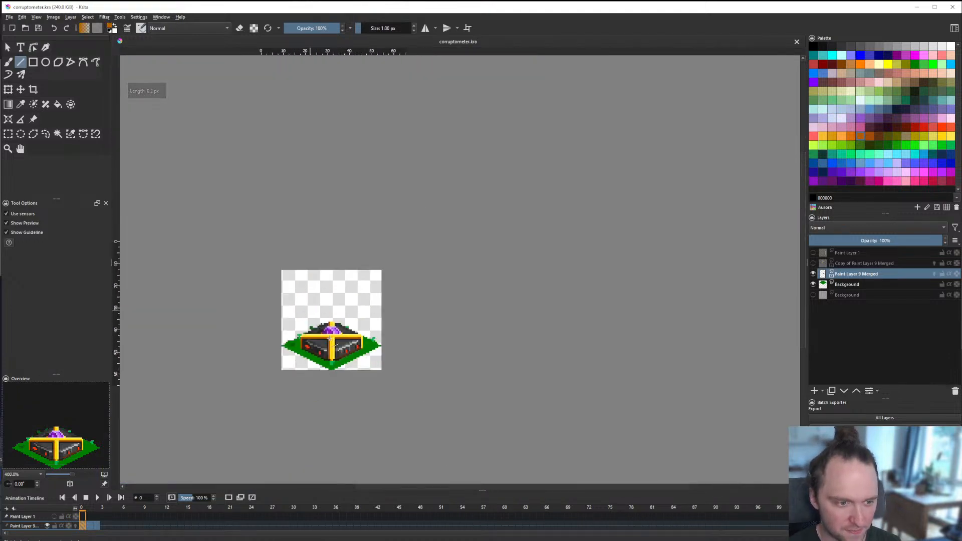
Step: Draw the post's yellow, light yellow and orange columns up through the gem to join the back post with the band
{"action": "scroll", "coordinate": [331, 340], "scroll_direction": "up", "scroll_amount": 6}
{"action": "mouse_move", "coordinate": [343, 179]}
{"action": "left_mouse_down"}
{"action": "mouse_move", "coordinate": [346, 295]}
{"action": "mouse_move", "coordinate": [408, 171]}
{"action": "mouse_move", "coordinate": [411, 278]}
{"action": "left_mouse_up"}
{"action": "left_click_drag", "start_coordinate": [404, 171], "coordinate": [406, 294]}
{"action": "left_click", "coordinate": [363, 165], "text": "ctrl"}
{"action": "left_click_drag", "start_coordinate": [356, 168], "coordinate": [357, 331]}
{"action": "left_click_drag", "start_coordinate": [380, 308], "coordinate": [377, 211]}
Step: Paint over the gem half and orange setting pixel left of the back post with the top face's darkest grey
{"action": "left_click", "coordinate": [193, 295], "text": "ctrl"}
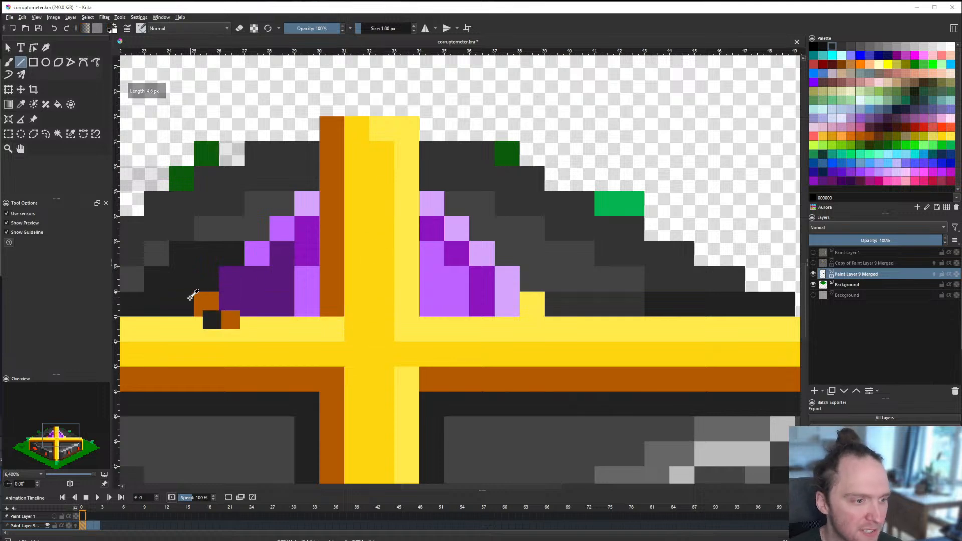
{"action": "left_click_drag", "start_coordinate": [194, 304], "coordinate": [313, 304]}
{"action": "left_click_drag", "start_coordinate": [303, 258], "coordinate": [308, 212]}
{"action": "left_click_drag", "start_coordinate": [263, 252], "coordinate": [301, 261]}
{"action": "left_click", "coordinate": [202, 286], "text": "ctrl"}
{"action": "mouse_move", "coordinate": [204, 284]}
{"action": "left_mouse_down"}
{"action": "mouse_move", "coordinate": [302, 258]}
{"action": "mouse_move", "coordinate": [257, 259]}
{"action": "left_mouse_up"}
{"action": "scroll", "coordinate": [280, 277], "scroll_direction": "down", "scroll_amount": 7}
{"action": "scroll", "coordinate": [298, 274], "scroll_direction": "up", "scroll_amount": 5}
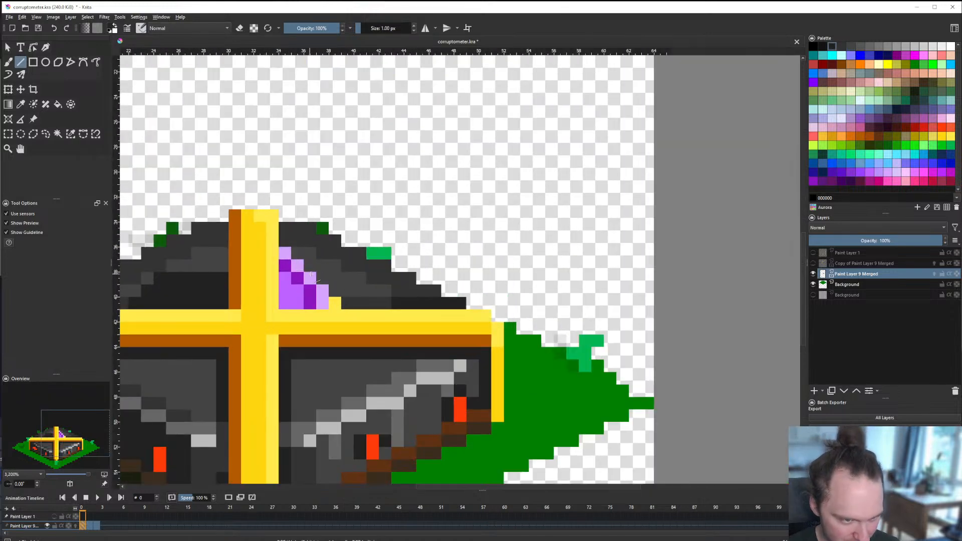
Step: Draw a dark grey border along the band and post on the left top face and fill its black area with lighter grey
{"action": "scroll", "coordinate": [311, 274], "scroll_direction": "down", "scroll_amount": 4}
{"action": "scroll", "coordinate": [314, 279], "scroll_direction": "up", "scroll_amount": 6}
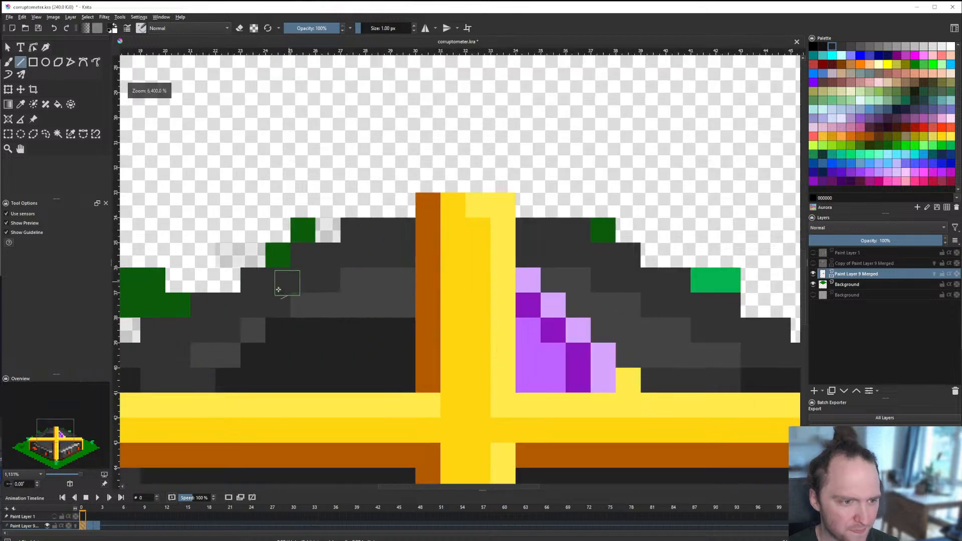
{"action": "mouse_move", "coordinate": [201, 377]}
{"action": "left_mouse_down"}
{"action": "mouse_move", "coordinate": [432, 381]}
{"action": "mouse_move", "coordinate": [397, 376]}
{"action": "left_mouse_up"}
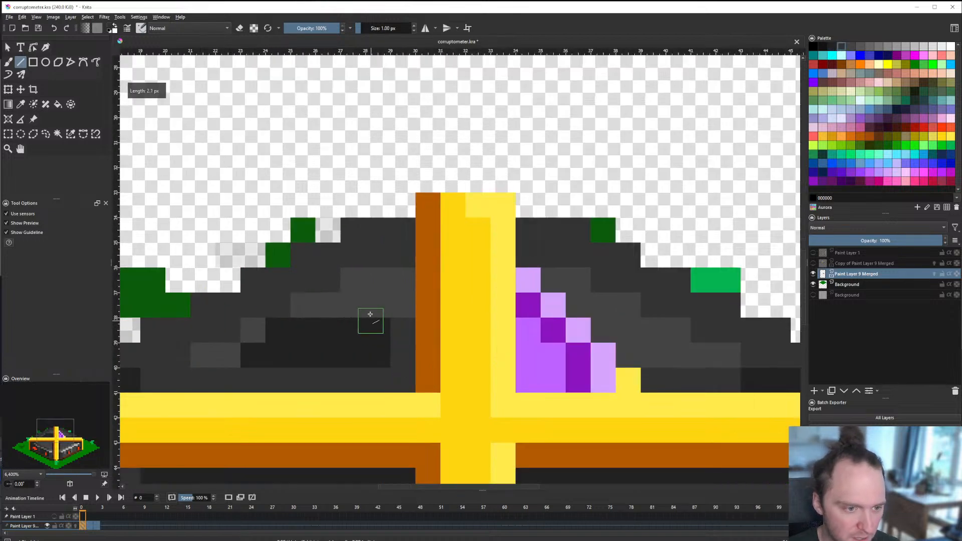
{"action": "key", "text": "f"}
{"action": "scroll", "coordinate": [376, 362], "scroll_direction": "down", "scroll_amount": 7}
{"action": "scroll", "coordinate": [376, 361], "scroll_direction": "up", "scroll_amount": 6}
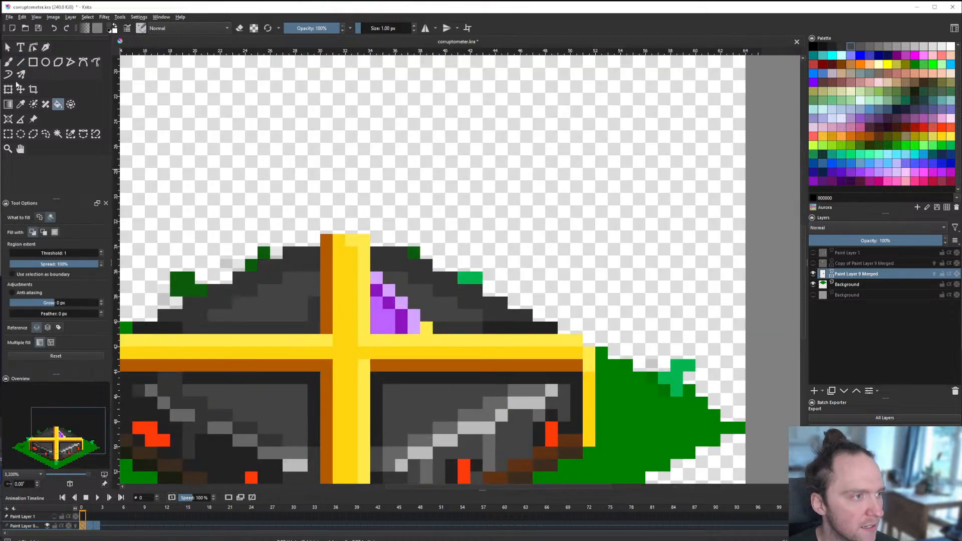
Step: Continue the dark grey edge line up along the left side of the back post on the top face
{"action": "left_click", "coordinate": [20, 62]}
{"action": "scroll", "coordinate": [278, 290], "scroll_direction": "up", "scroll_amount": 1}
{"action": "left_click", "coordinate": [275, 294], "text": "ctrl"}
{"action": "left_click", "coordinate": [276, 237], "text": "ctrl"}
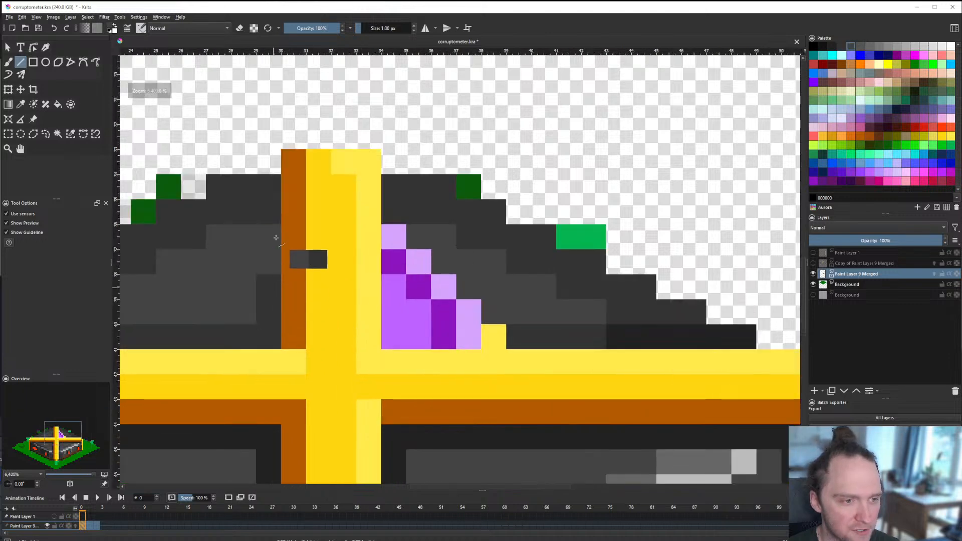
{"action": "left_click", "coordinate": [268, 289], "text": "ctrl"}
{"action": "left_click_drag", "start_coordinate": [274, 299], "coordinate": [272, 238]}
Step: Paint over the gem half right of the back post with a dark grey edge and lighter grey inner face
{"action": "left_click", "coordinate": [418, 243], "text": "ctrl"}
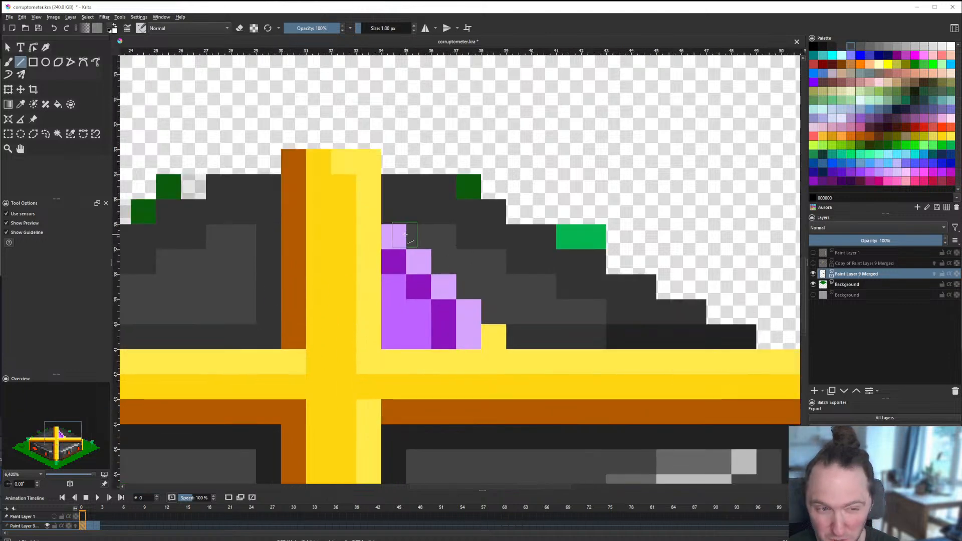
{"action": "left_click_drag", "start_coordinate": [404, 235], "coordinate": [396, 317]}
{"action": "left_click_drag", "start_coordinate": [402, 278], "coordinate": [400, 333]}
{"action": "mouse_move", "coordinate": [417, 338]}
{"action": "left_mouse_down"}
{"action": "mouse_move", "coordinate": [473, 336]}
{"action": "mouse_move", "coordinate": [404, 336]}
{"action": "left_mouse_up"}
{"action": "left_click", "coordinate": [522, 338], "text": "ctrl"}
{"action": "left_click", "coordinate": [404, 271], "text": "ctrl"}
{"action": "left_click_drag", "start_coordinate": [415, 265], "coordinate": [425, 315]}
{"action": "mouse_move", "coordinate": [425, 316]}
{"action": "left_mouse_down"}
{"action": "mouse_move", "coordinate": [470, 314]}
{"action": "mouse_move", "coordinate": [439, 301]}
{"action": "left_mouse_up"}
{"action": "scroll", "coordinate": [436, 334], "scroll_direction": "down", "scroll_amount": 8}
Step: Examine the gemless block at several scales and compare it with the upper block by briefly showing Copy of Paint Layer 9 Merged
{"action": "key", "text": "b"}
{"action": "scroll", "coordinate": [426, 328], "scroll_direction": "down", "scroll_amount": 5}
{"action": "scroll", "coordinate": [428, 329], "scroll_direction": "up", "scroll_amount": 4}
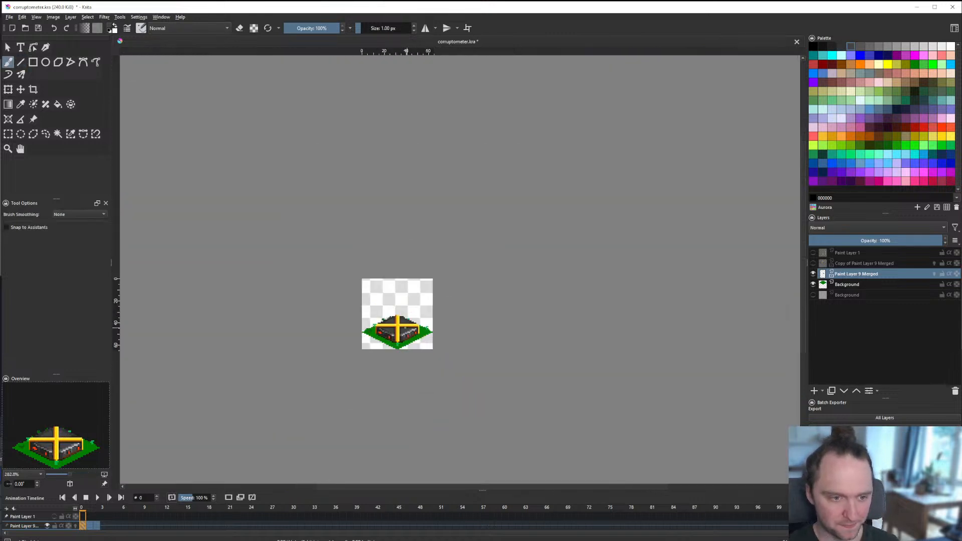
{"action": "scroll", "coordinate": [397, 328], "scroll_direction": "up", "scroll_amount": 3}
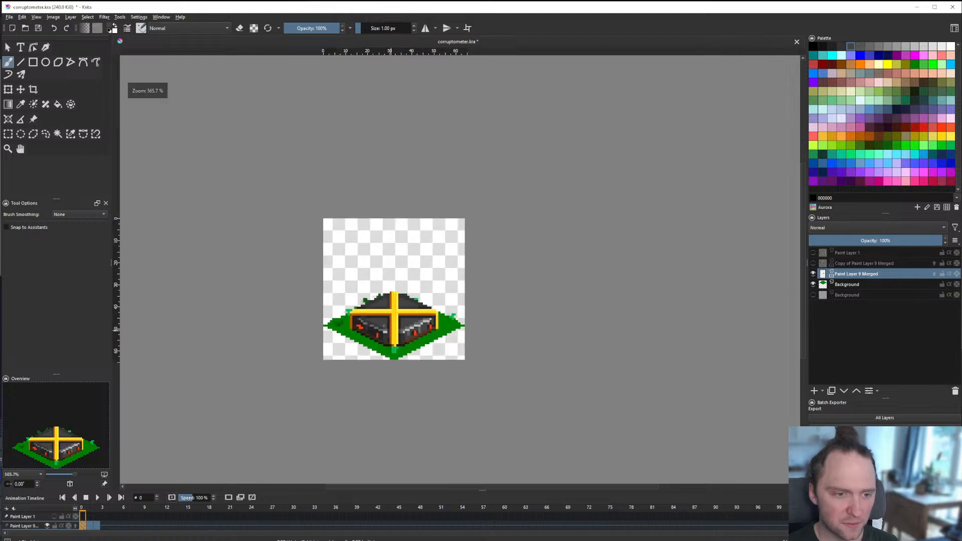
{"action": "scroll", "coordinate": [413, 326], "scroll_direction": "down", "scroll_amount": 2}
{"action": "scroll", "coordinate": [415, 326], "scroll_direction": "up", "scroll_amount": 4}
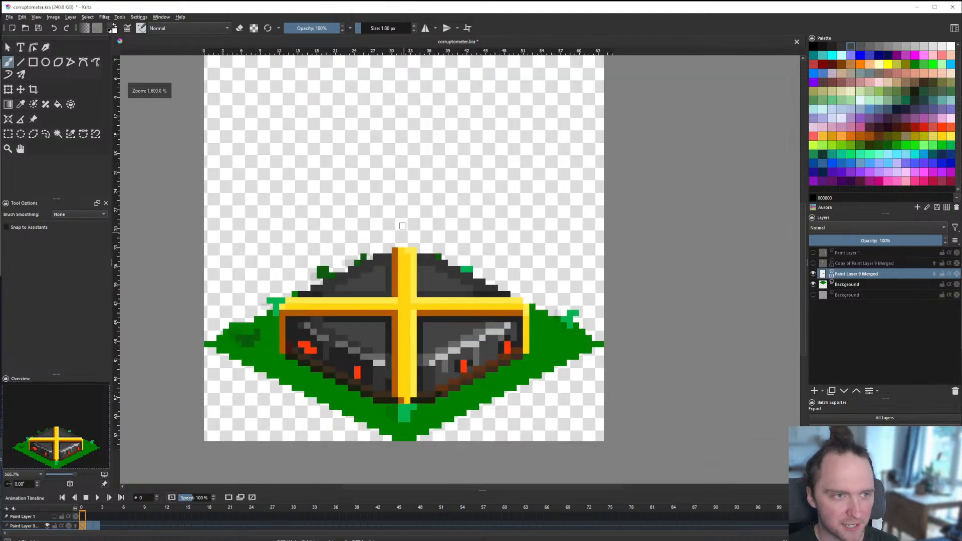
{"action": "left_click", "coordinate": [812, 263]}
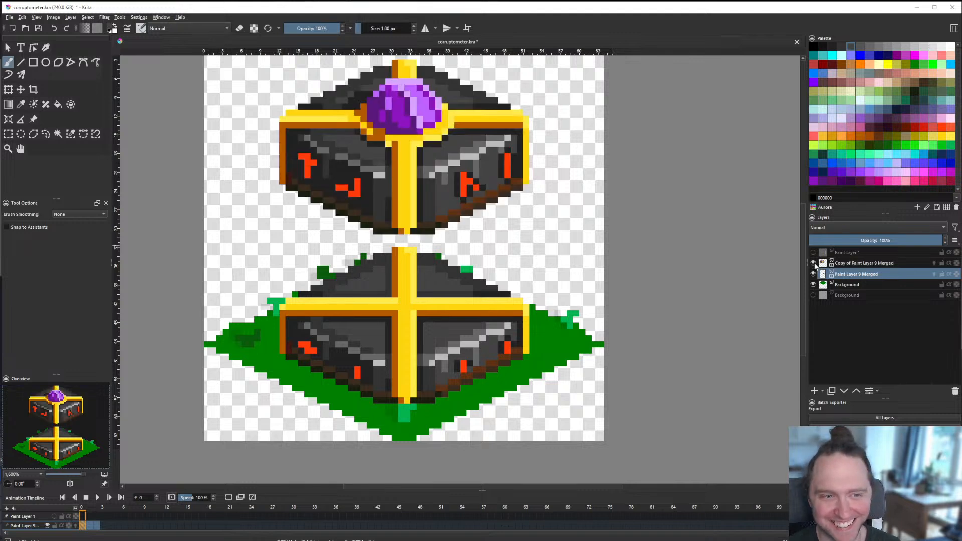
{"action": "left_click", "coordinate": [812, 263]}
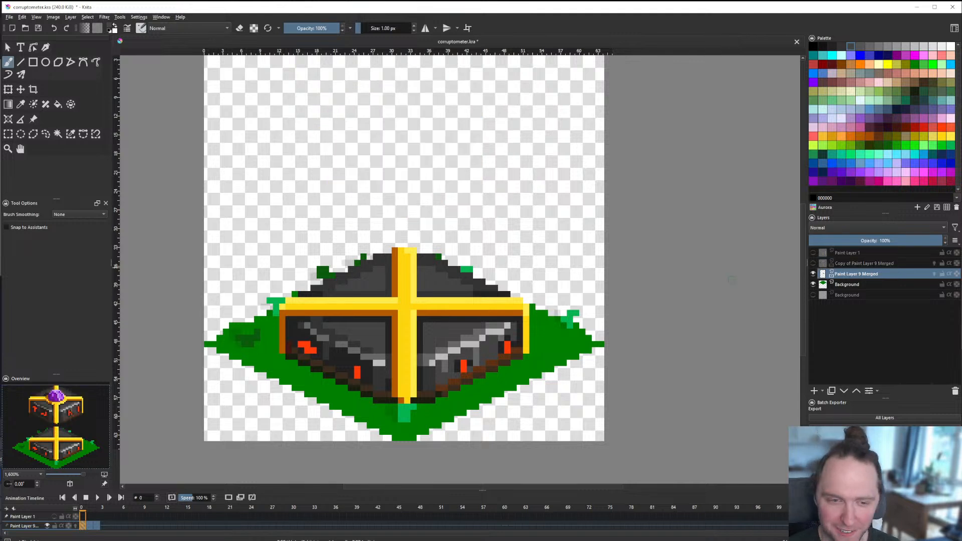
Step: Save the file with the gemless lower block
{"action": "scroll", "coordinate": [361, 316], "scroll_direction": "down", "scroll_amount": 3}
{"action": "scroll", "coordinate": [369, 316], "scroll_direction": "up", "scroll_amount": 3}
{"action": "key", "text": "ctrl+s"}
Step: Add a new paint layer directly above the visible grass Background layer
{"action": "scroll", "coordinate": [424, 302], "scroll_direction": "down", "scroll_amount": 5}
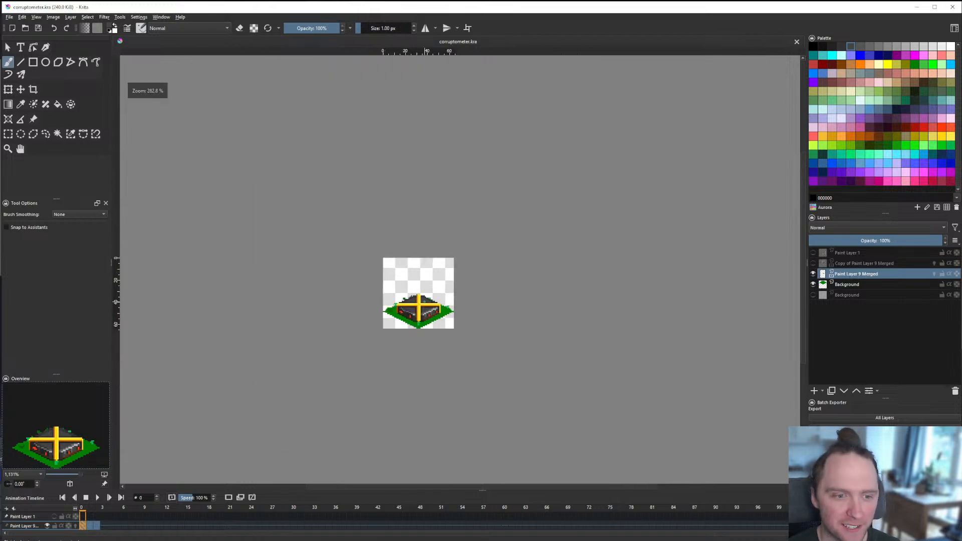
{"action": "scroll", "coordinate": [420, 307], "scroll_direction": "up", "scroll_amount": 5}
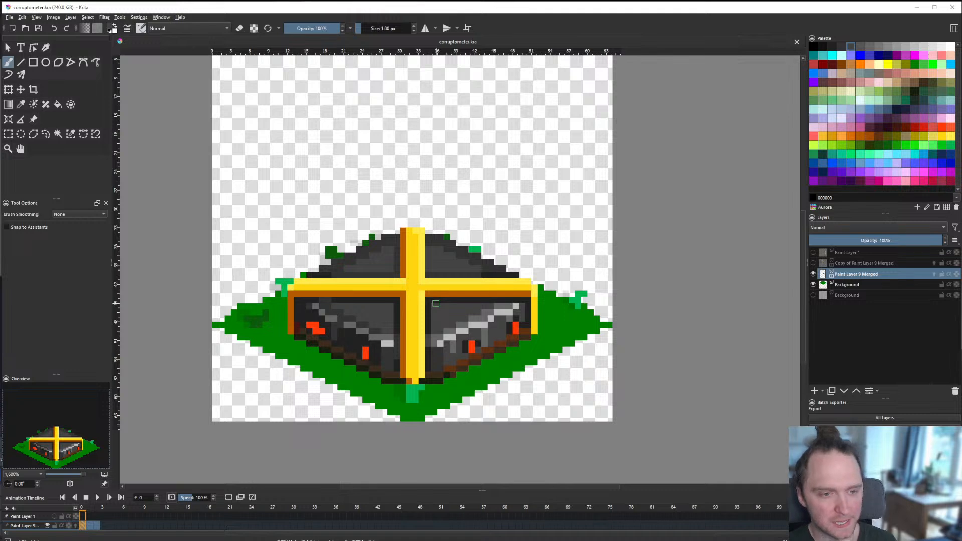
{"action": "scroll", "coordinate": [438, 310], "scroll_direction": "down", "scroll_amount": 5}
{"action": "scroll", "coordinate": [436, 308], "scroll_direction": "up", "scroll_amount": 6}
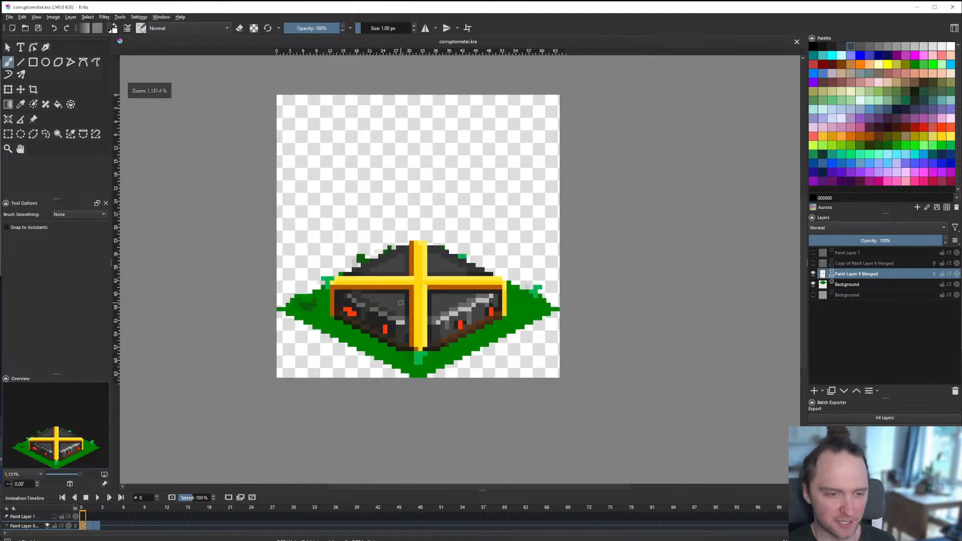
{"action": "scroll", "coordinate": [418, 314], "scroll_direction": "down", "scroll_amount": 4}
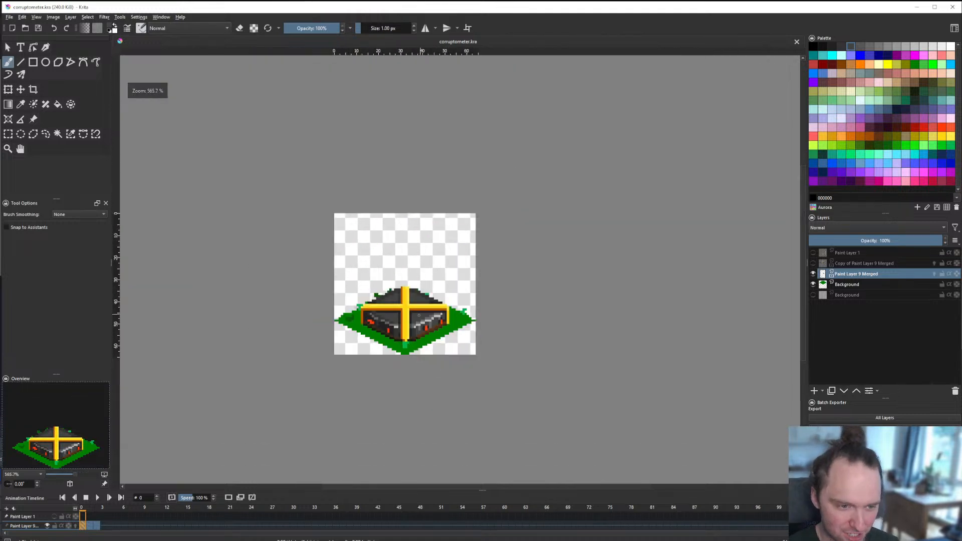
{"action": "scroll", "coordinate": [419, 314], "scroll_direction": "up", "scroll_amount": 4}
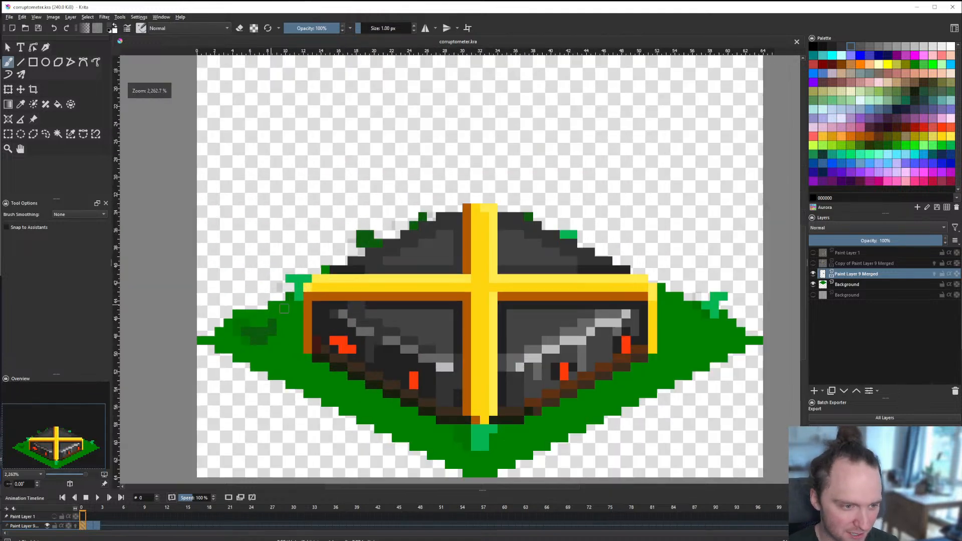
{"action": "left_click", "coordinate": [846, 285]}
{"action": "left_click", "coordinate": [819, 390]}
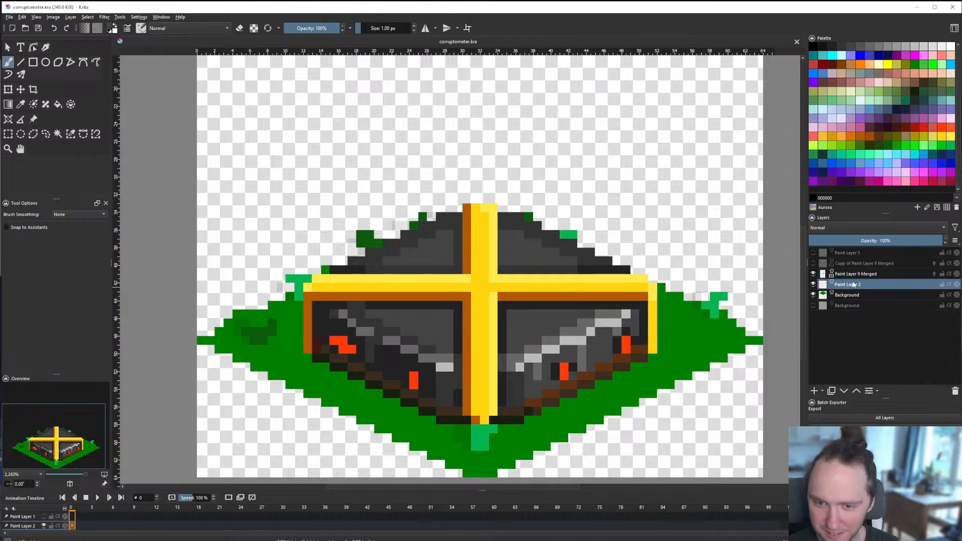
Step: Lower Paint Layer 2's opacity to about 15% and place it directly above the visible grass Background layer
{"action": "scroll", "coordinate": [377, 329], "scroll_direction": "down", "scroll_amount": 2}
{"action": "scroll", "coordinate": [377, 329], "scroll_direction": "up", "scroll_amount": 2}
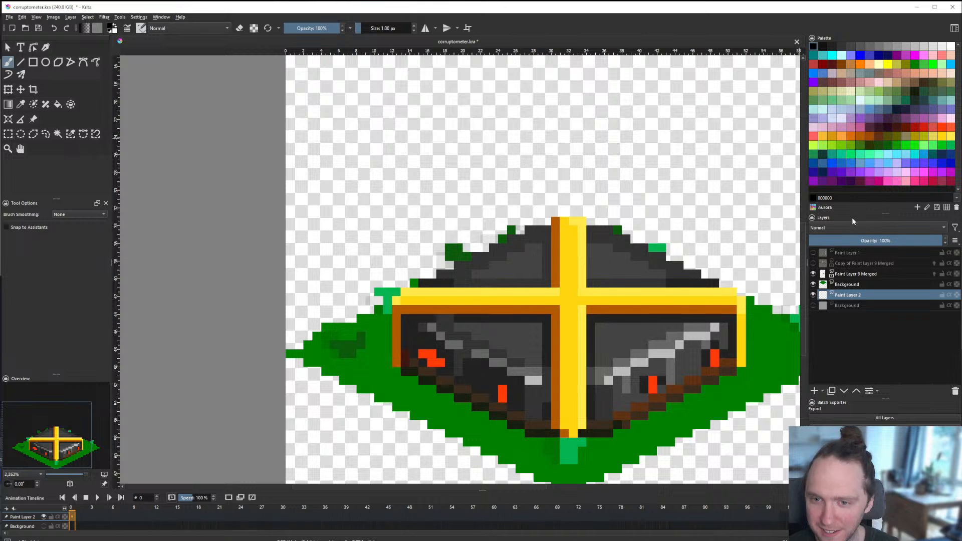
{"action": "left_click", "coordinate": [833, 239]}
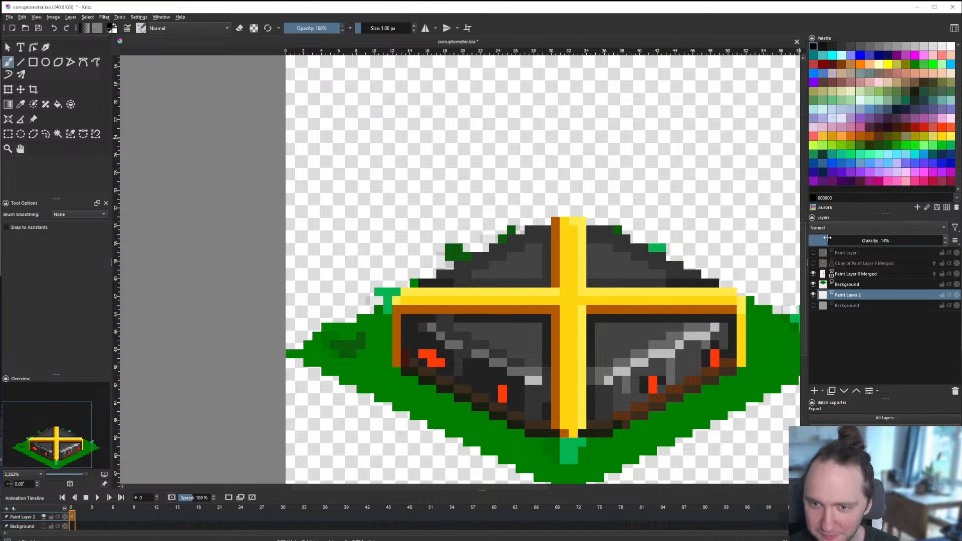
{"action": "scroll", "coordinate": [374, 330], "scroll_direction": "up", "scroll_amount": 2}
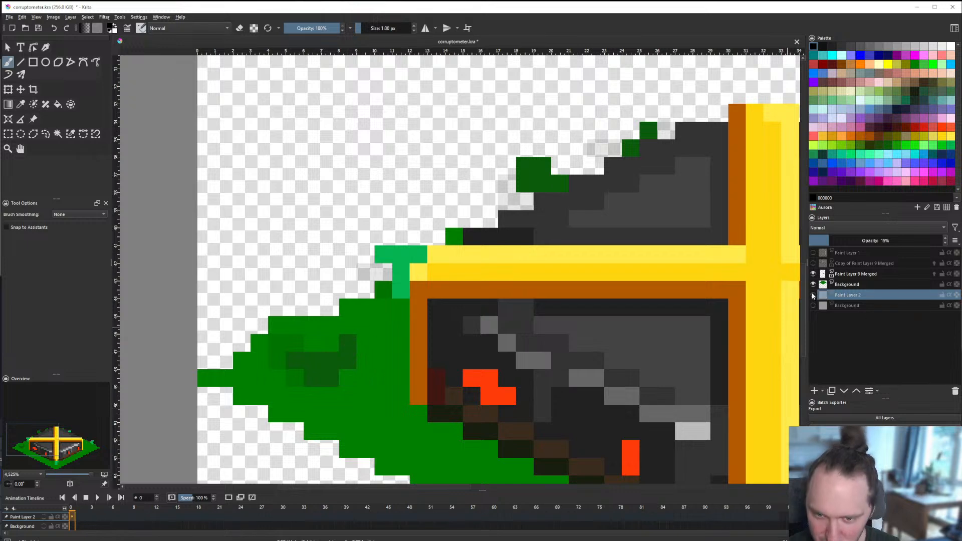
{"action": "left_click_drag", "start_coordinate": [847, 284], "coordinate": [859, 298]}
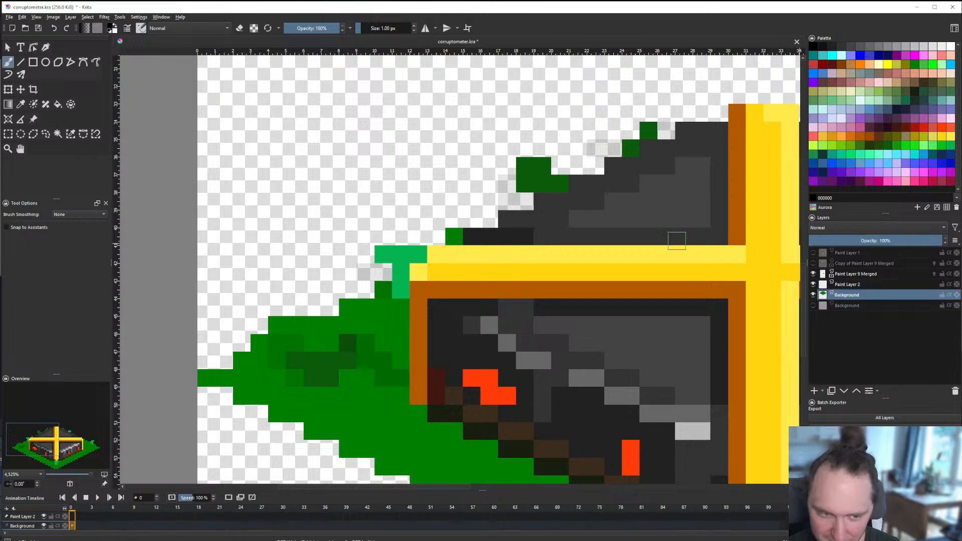
{"action": "left_click_drag", "start_coordinate": [404, 392], "coordinate": [414, 364]}
{"action": "key", "text": "ctrl+z"}
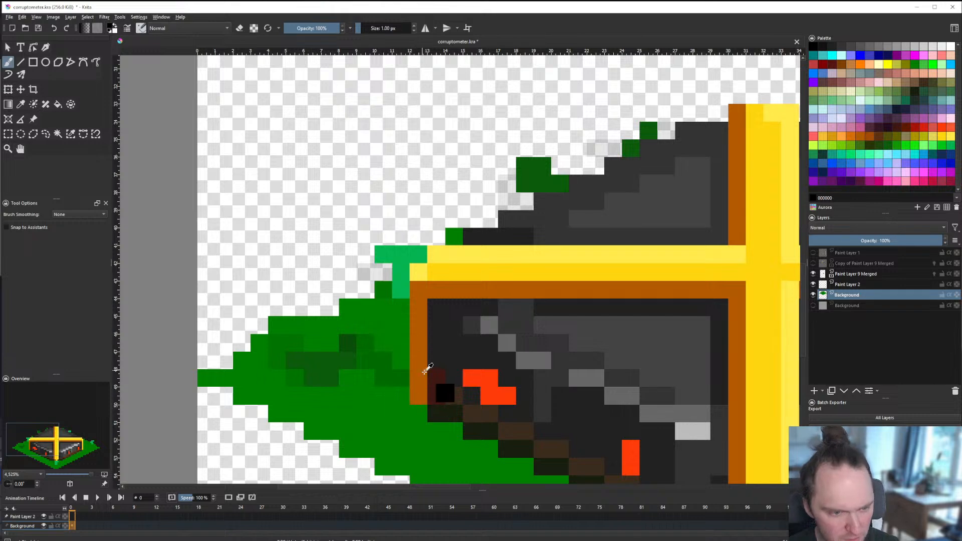
{"action": "key", "text": "ctrl+z"}
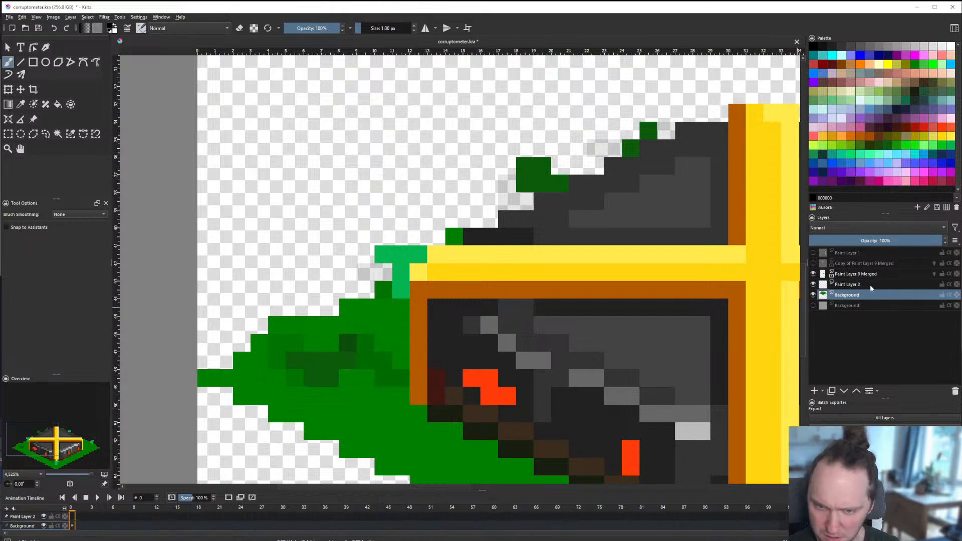
Step: Paint a translucent black shadow over the grass beside the block's left corner on Paint Layer 2 and save the file
{"action": "left_click_drag", "start_coordinate": [870, 295], "coordinate": [870, 282]}
{"action": "mouse_move", "coordinate": [411, 386]}
{"action": "left_mouse_down"}
{"action": "mouse_move", "coordinate": [390, 345]}
{"action": "mouse_move", "coordinate": [401, 348]}
{"action": "mouse_move", "coordinate": [351, 341]}
{"action": "left_mouse_up"}
{"action": "key", "text": "minus"}
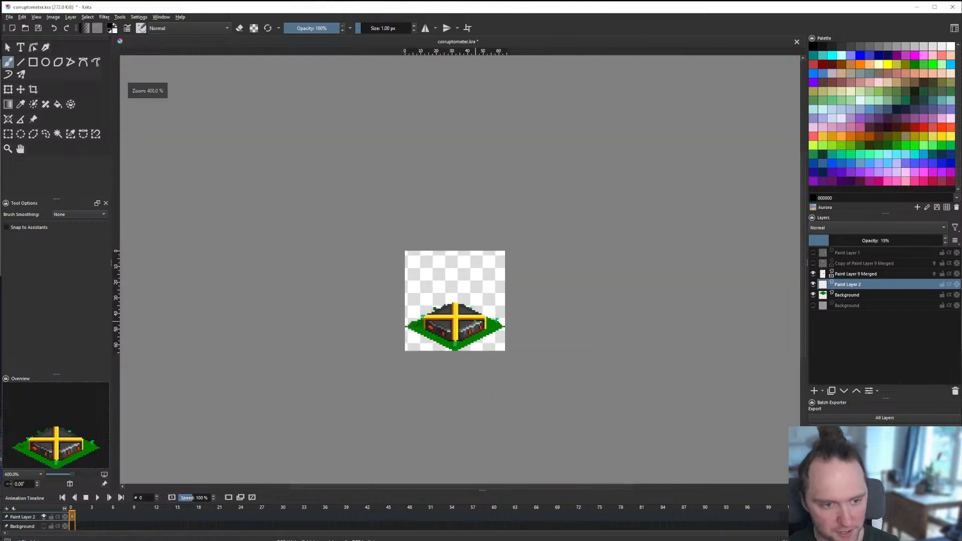
{"action": "key", "text": "ctrl+s"}
Step: Examine the shadowed block at several zoom levels between small and enlarged scale
{"action": "key", "text": "minus"}
{"action": "key", "text": "minus"}
{"action": "key", "text": "minus"}
{"action": "key", "text": "minus"}
{"action": "key", "text": "minus"}
{"action": "key", "text": "minus"}
{"action": "key", "text": "minus"}
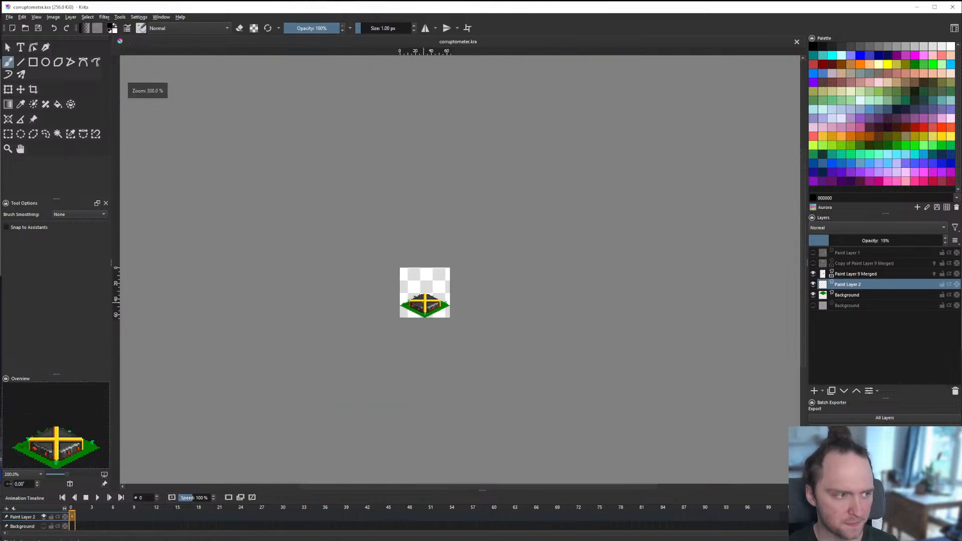
{"action": "key", "text": "plus"}
{"action": "key", "text": "plus"}
{"action": "key", "text": "plus"}
{"action": "key", "text": "plus"}
{"action": "key", "text": "plus"}
{"action": "key", "text": "minus"}
{"action": "key", "text": "minus"}
{"action": "key", "text": "minus"}
{"action": "scroll", "coordinate": [404, 299], "scroll_direction": "up", "scroll_amount": 4}
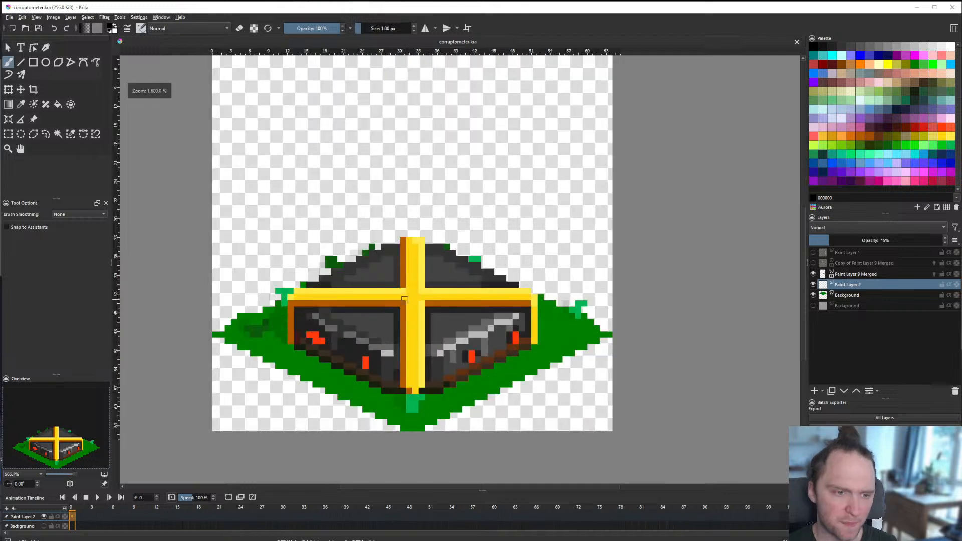
Step: Add a new paint layer above Paint Layer 9 Merged, name it fork, and save the file
{"action": "double_click", "coordinate": [813, 274]}
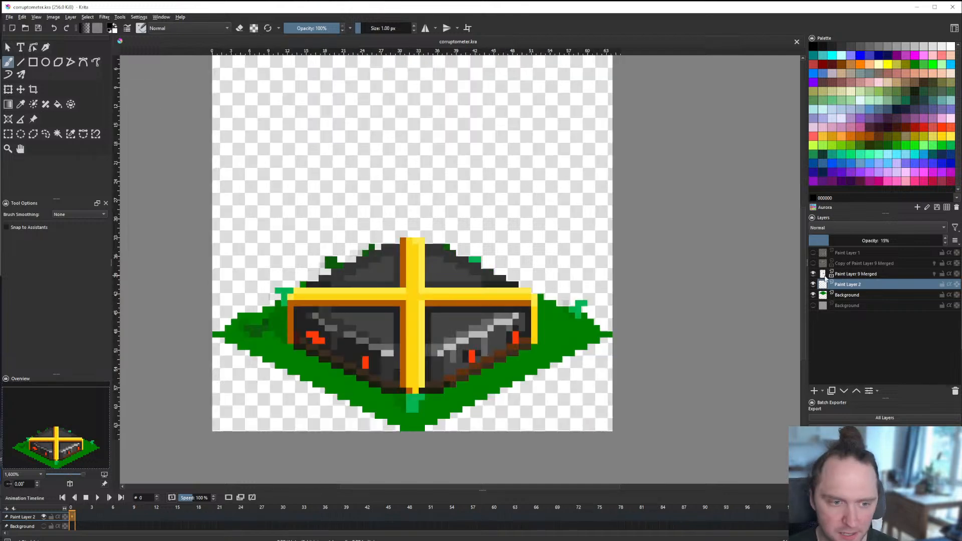
{"action": "left_click", "coordinate": [838, 276]}
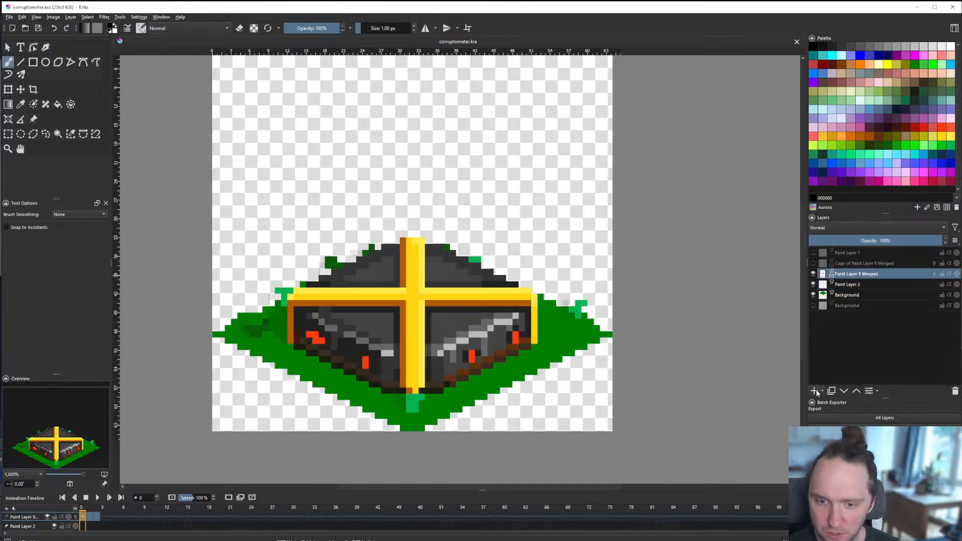
{"action": "left_click", "coordinate": [814, 391]}
{"action": "double_click", "coordinate": [836, 274]}
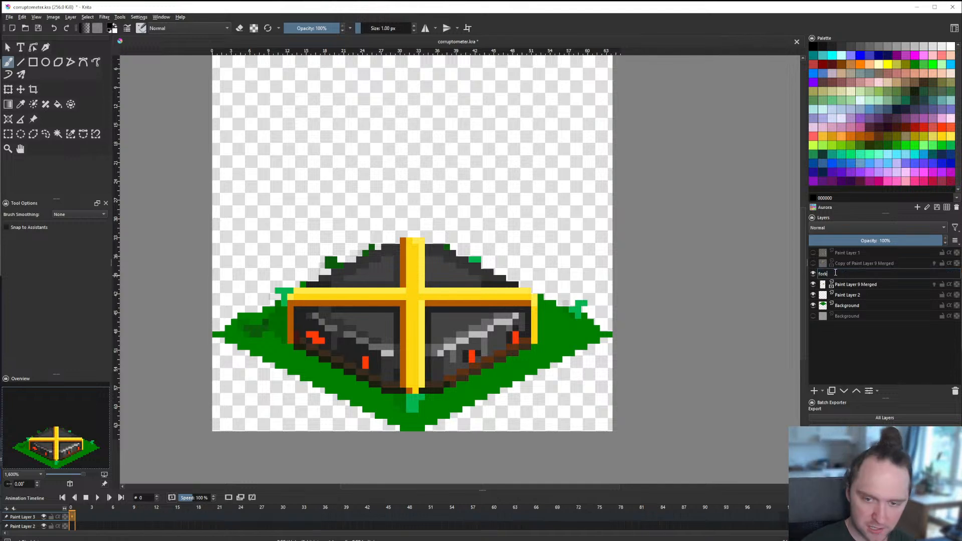
{"action": "type", "text": "fork"}
{"action": "key", "text": "Return"}
{"action": "key", "text": "ctrl+s"}
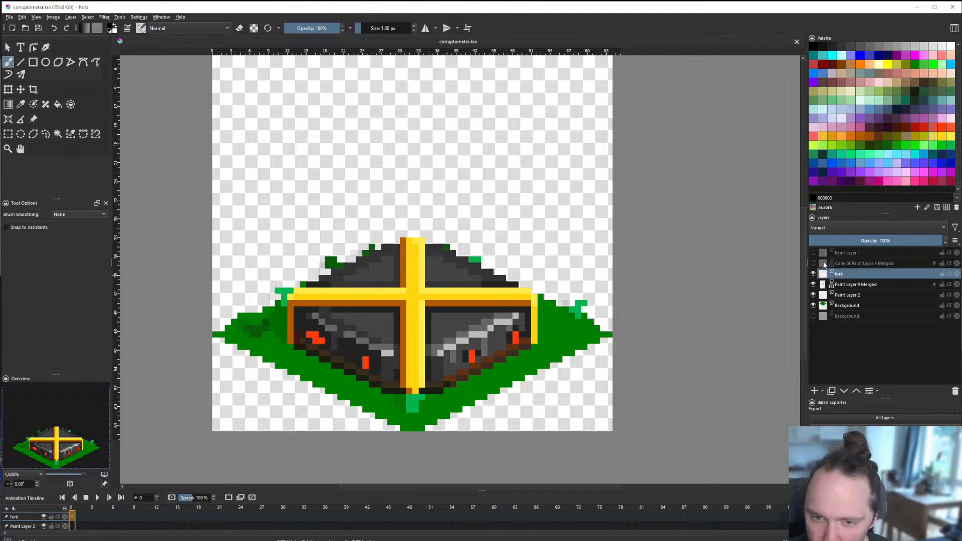
Step: Show Paint Layer 1 and Copy of Paint Layer 9 Merged, and delete both layers
{"action": "left_click_drag", "start_coordinate": [813, 263], "coordinate": [814, 255]}
{"action": "left_click", "coordinate": [846, 253]}
{"action": "left_click", "coordinate": [846, 263], "text": "shift"}
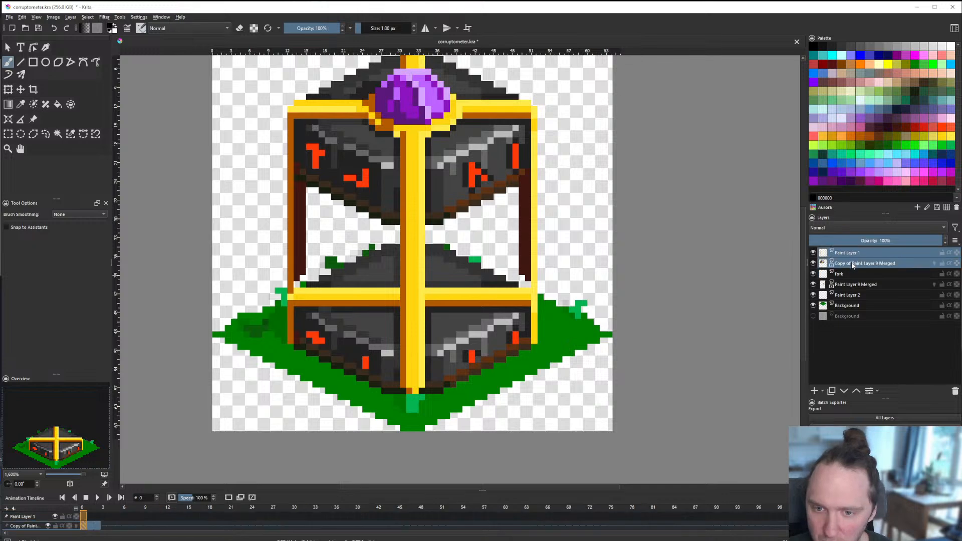
{"action": "right_click", "coordinate": [844, 263]}
{"action": "left_click", "coordinate": [871, 325]}
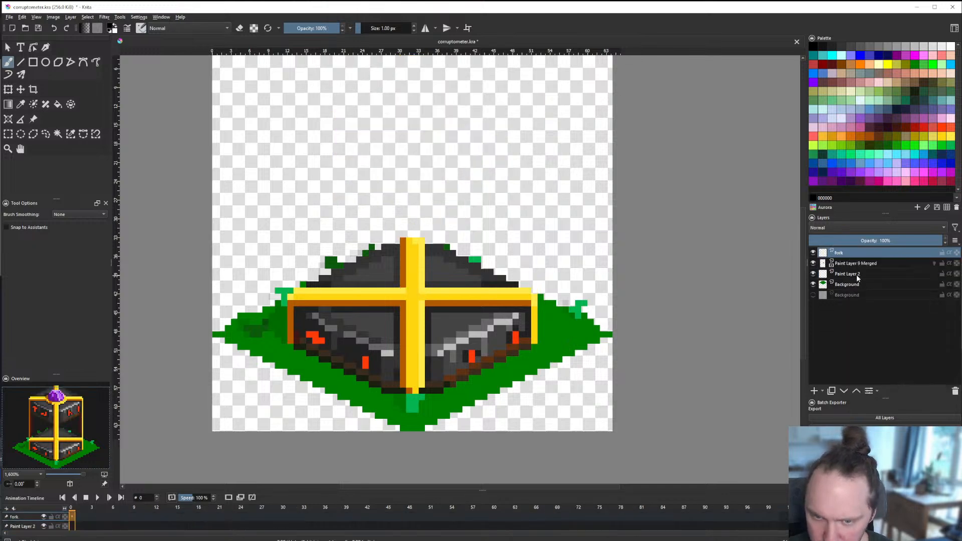
Step: Group the fork, Paint Layer 9 Merged and Paint Layer 2 layers into a group named 1
{"action": "left_click", "coordinate": [857, 277], "text": "shift"}
{"action": "key", "text": "ctrl+e"}
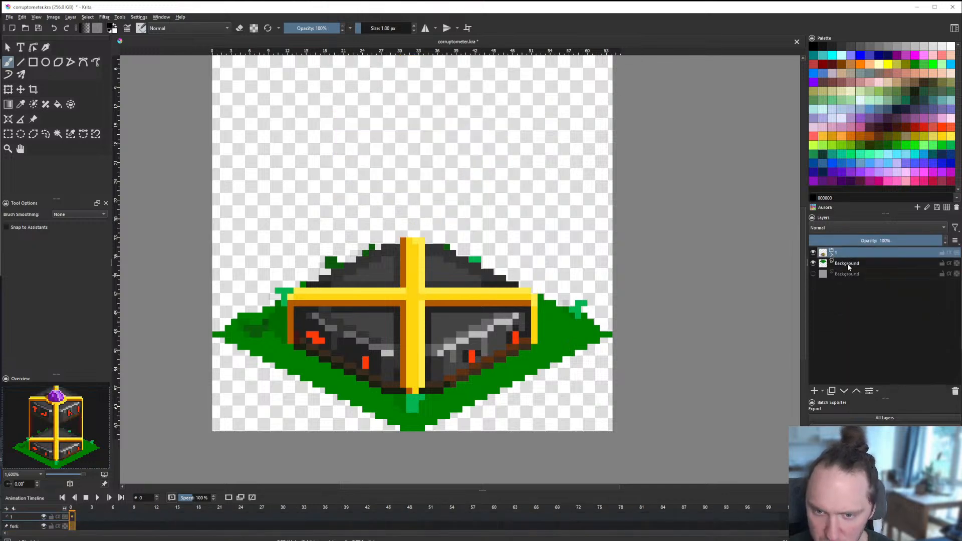
{"action": "left_click", "coordinate": [848, 264]}
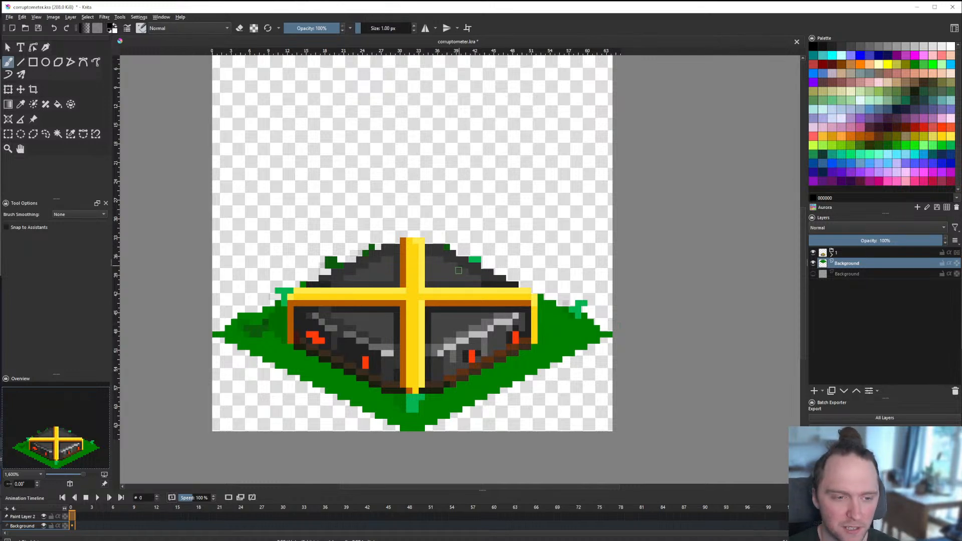
Step: Inside group 1, rename Paint Layer 9 Merged as slab and Paint Layer 2 as shadow, then save the file
{"action": "left_click", "coordinate": [831, 252]}
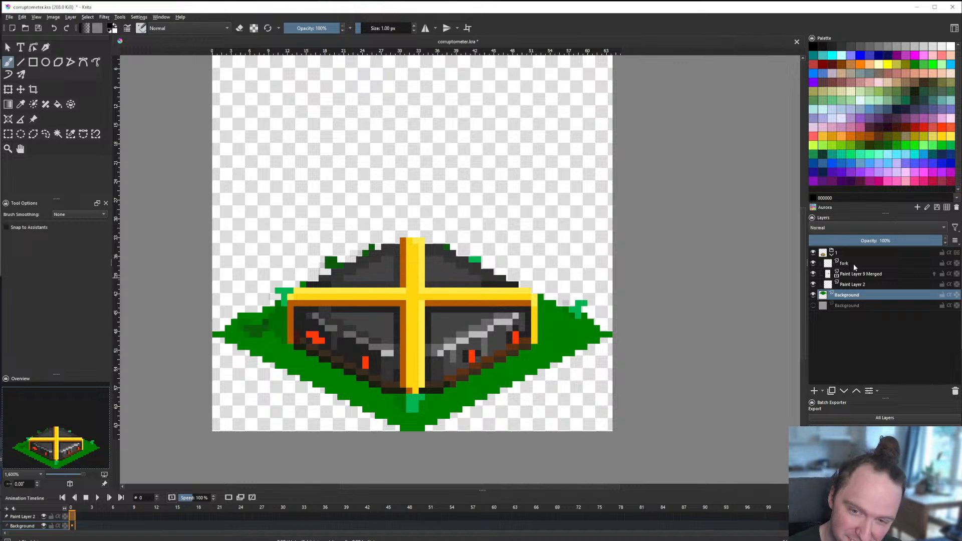
{"action": "double_click", "coordinate": [818, 273]}
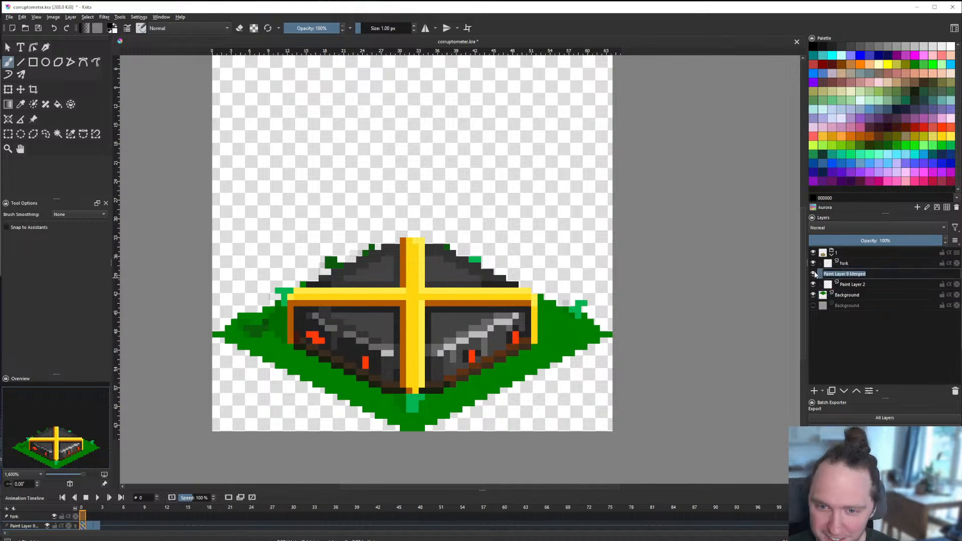
{"action": "type", "text": "slab"}
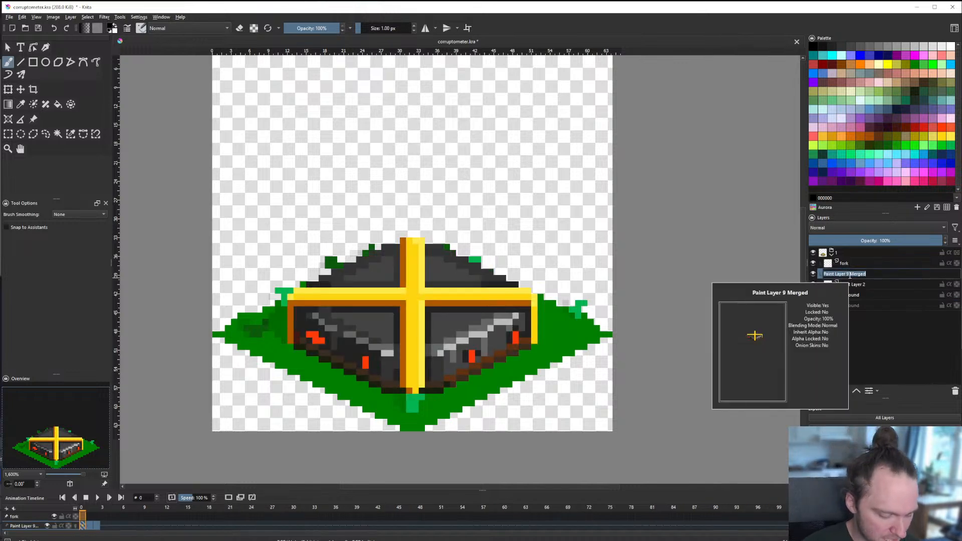
{"action": "key", "text": "Return"}
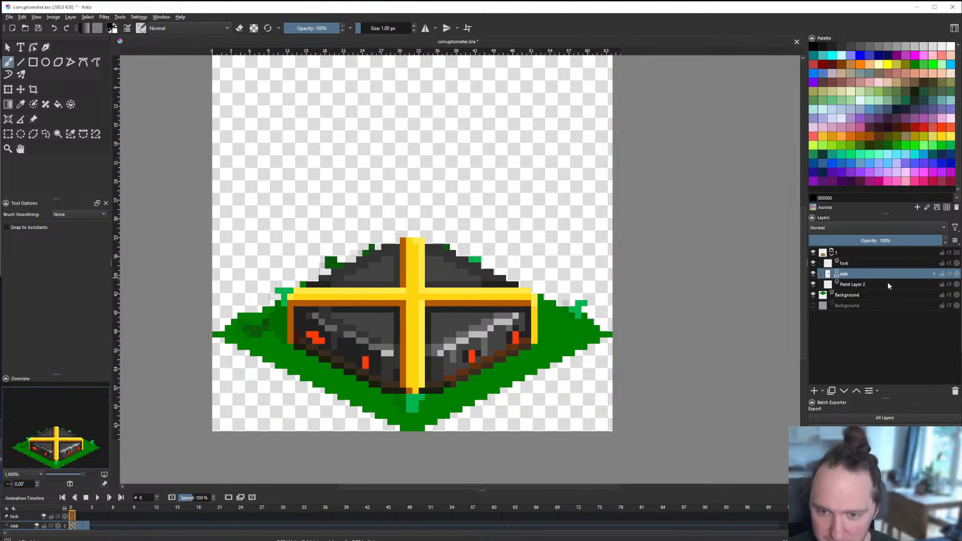
{"action": "double_click", "coordinate": [887, 284]}
{"action": "key", "text": "Return"}
{"action": "key", "text": "ctrl+s"}
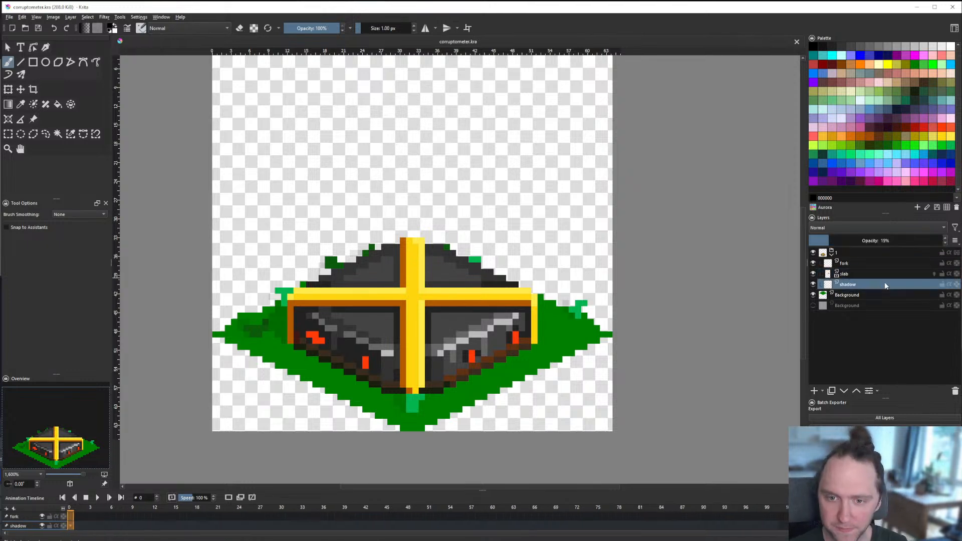
{"action": "left_click", "coordinate": [852, 263]}
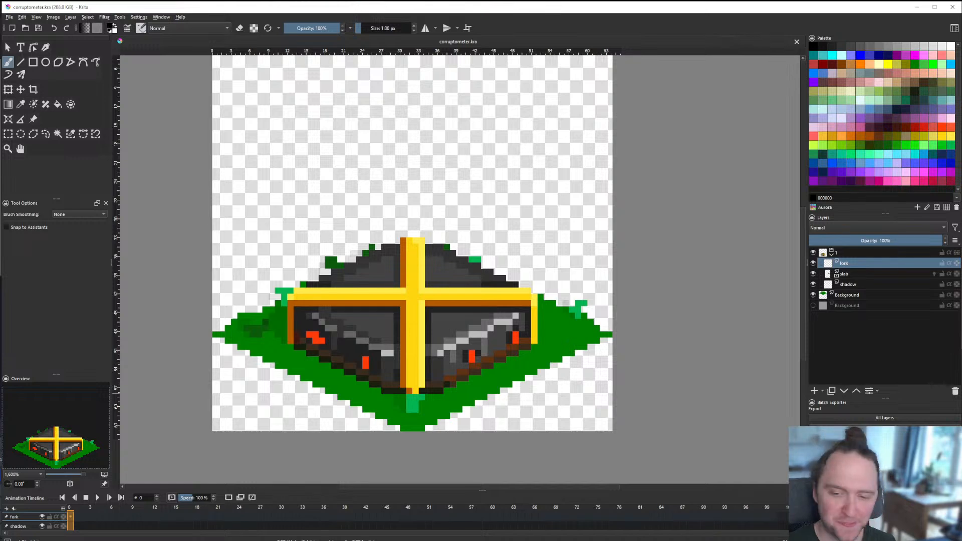
{"action": "left_click", "coordinate": [832, 256]}
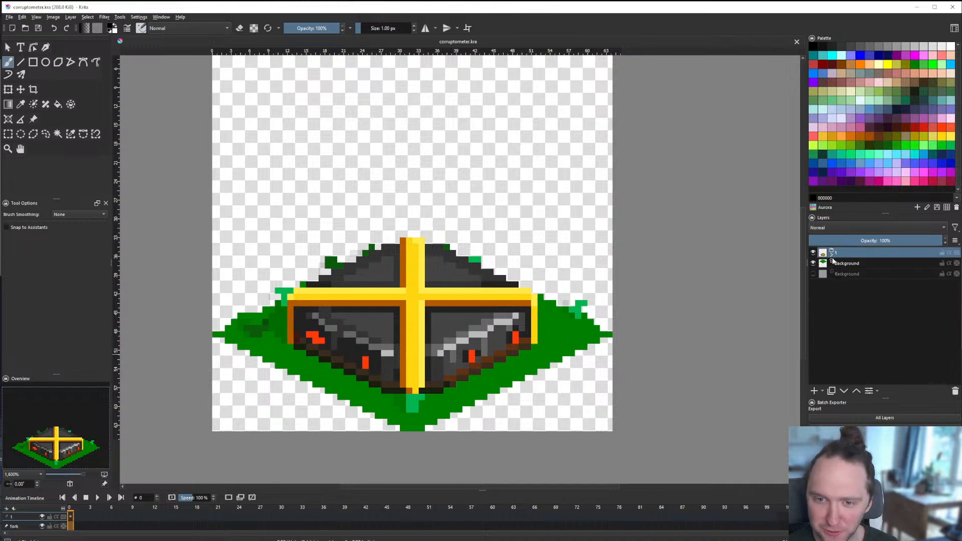
{"action": "left_click", "coordinate": [831, 255]}
{"action": "left_click", "coordinate": [860, 283]}
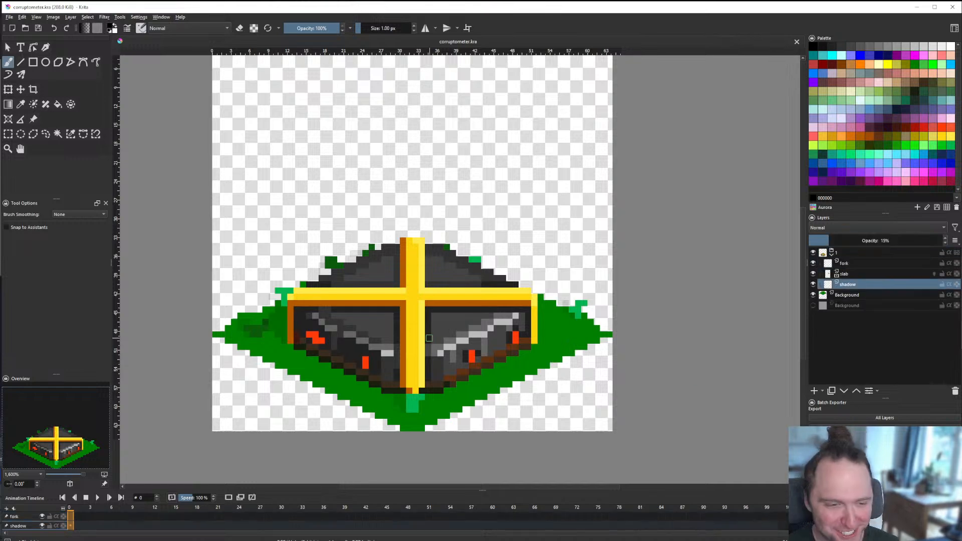
{"action": "scroll", "coordinate": [429, 338], "scroll_direction": "down", "scroll_amount": 1}
Step: On the fork layer, draw a two-pixel-wide vertical shaft in purple ab57ab rising from the centre of the gold cross
{"action": "left_click", "coordinate": [872, 264]}
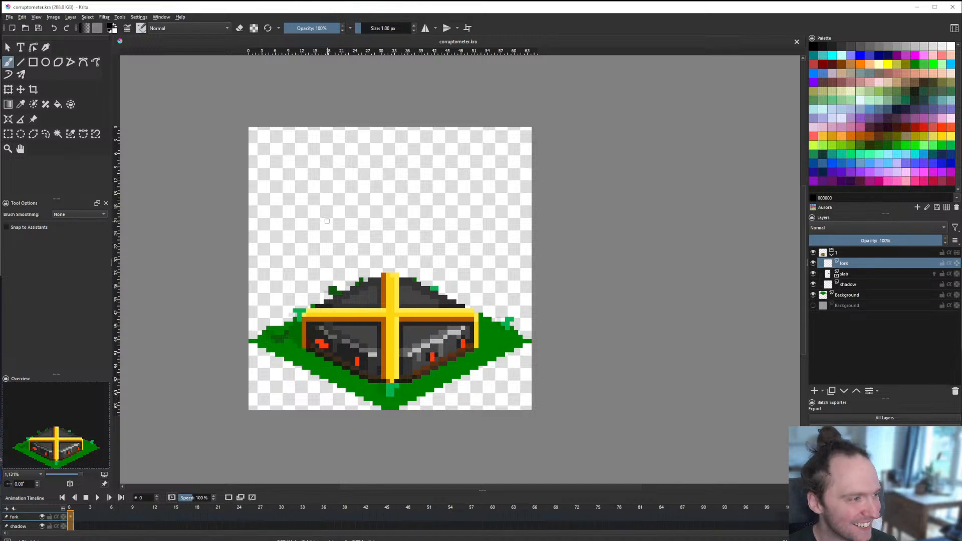
{"action": "scroll", "coordinate": [337, 293], "scroll_direction": "up", "scroll_amount": 1}
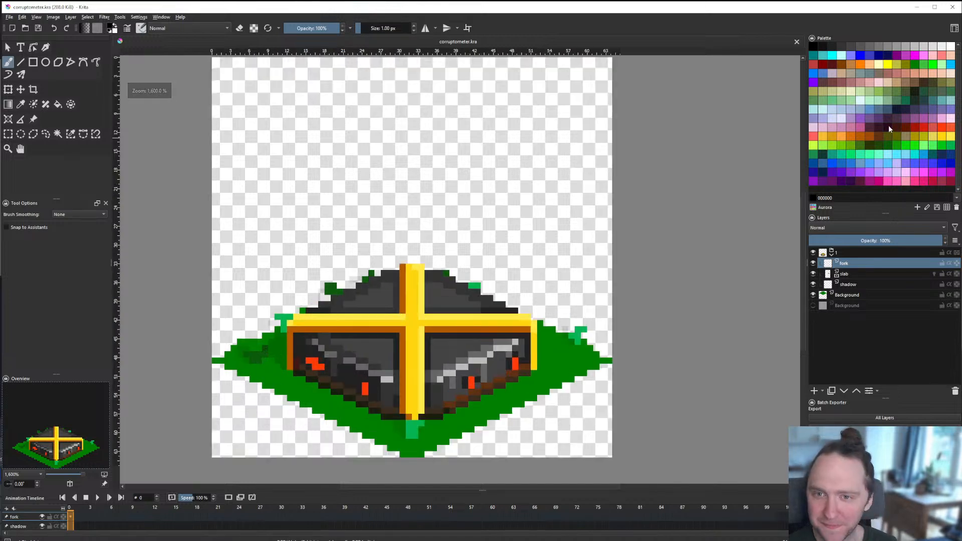
{"action": "left_click", "coordinate": [913, 119]}
{"action": "scroll", "coordinate": [413, 318], "scroll_direction": "up", "scroll_amount": 2}
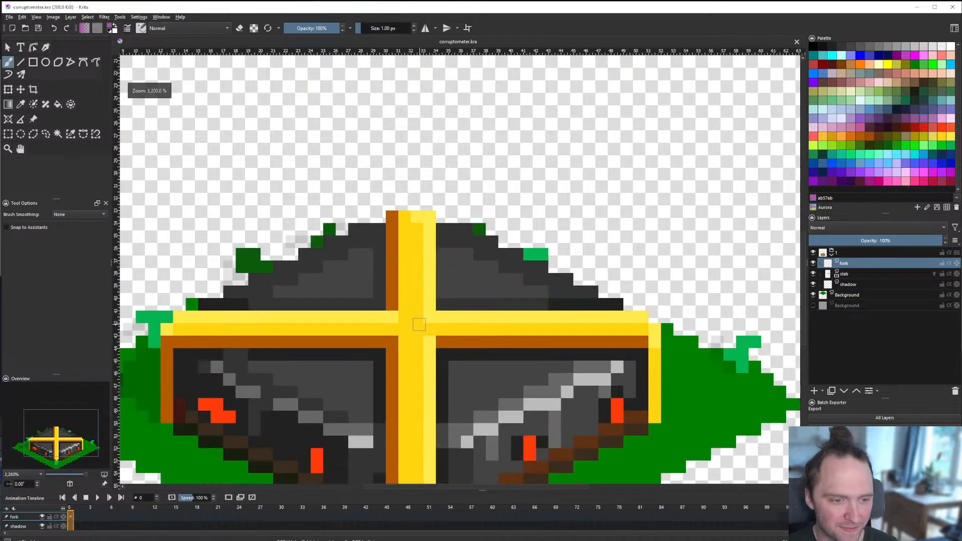
{"action": "left_click_drag", "start_coordinate": [416, 328], "coordinate": [415, 179]}
{"action": "left_click", "coordinate": [20, 62]}
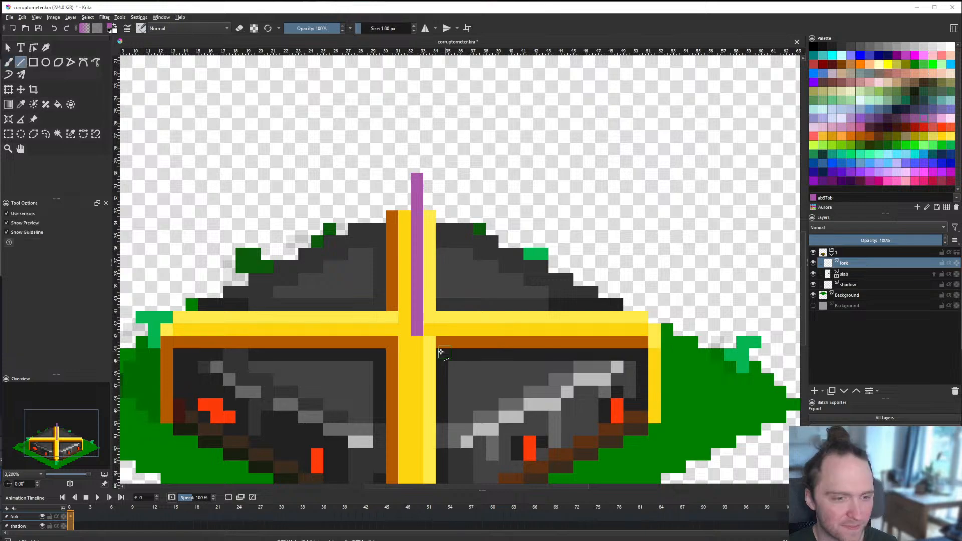
{"action": "left_click_drag", "start_coordinate": [408, 299], "coordinate": [407, 114]}
{"action": "left_click_drag", "start_coordinate": [413, 193], "coordinate": [415, 104]}
{"action": "scroll", "coordinate": [407, 232], "scroll_direction": "down", "scroll_amount": 3}
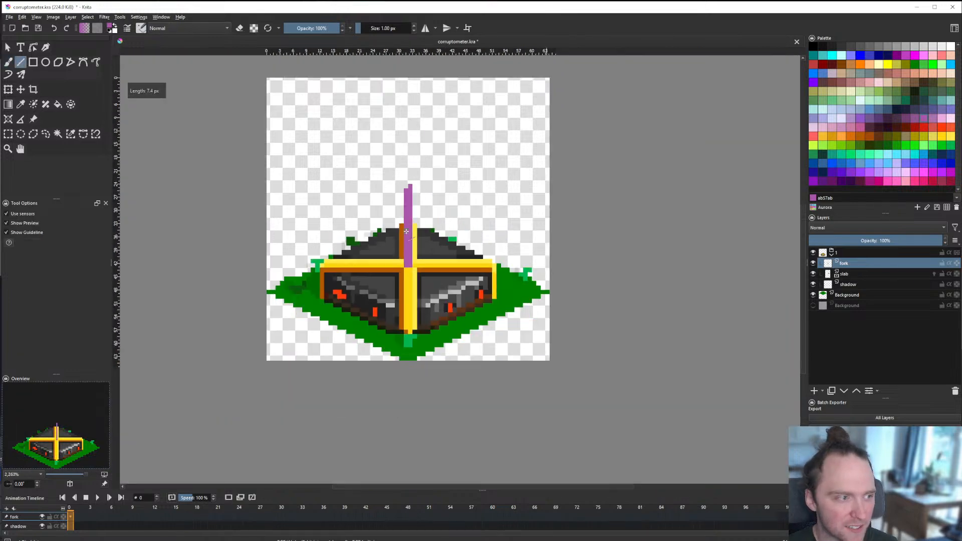
{"action": "scroll", "coordinate": [407, 217], "scroll_direction": "up", "scroll_amount": 3}
{"action": "left_click", "coordinate": [403, 135]}
Step: Widen the purple shaft to three pixels with a vertical line about 18 px long along its right side
{"action": "scroll", "coordinate": [424, 213], "scroll_direction": "down", "scroll_amount": 3}
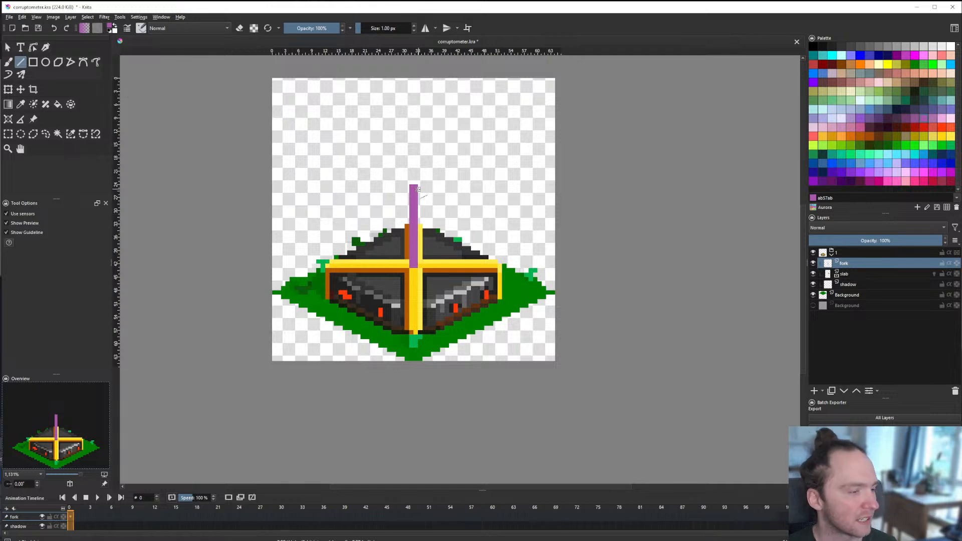
{"action": "scroll", "coordinate": [418, 189], "scroll_direction": "down", "scroll_amount": 3}
{"action": "scroll", "coordinate": [395, 222], "scroll_direction": "up", "scroll_amount": 6}
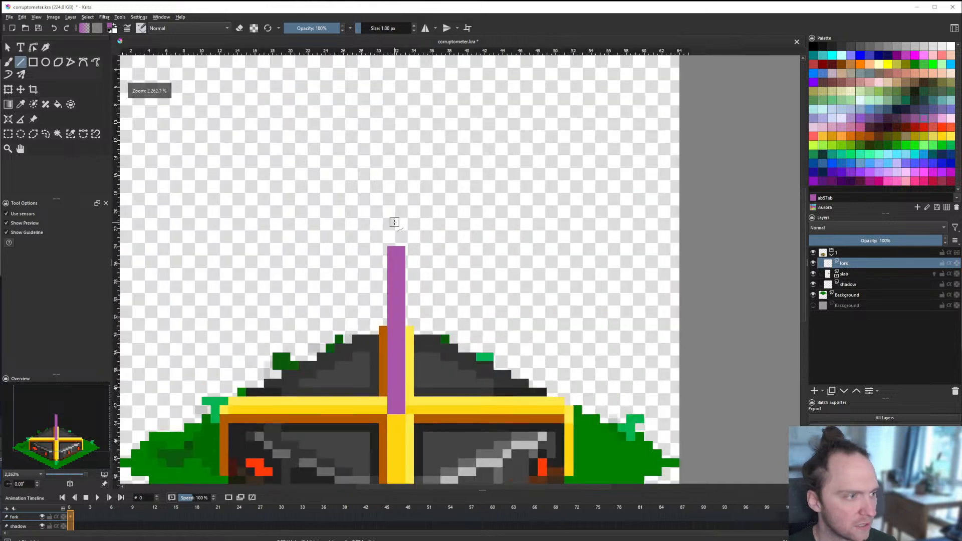
{"action": "scroll", "coordinate": [394, 222], "scroll_direction": "down", "scroll_amount": 3}
{"action": "scroll", "coordinate": [416, 230], "scroll_direction": "up", "scroll_amount": 5}
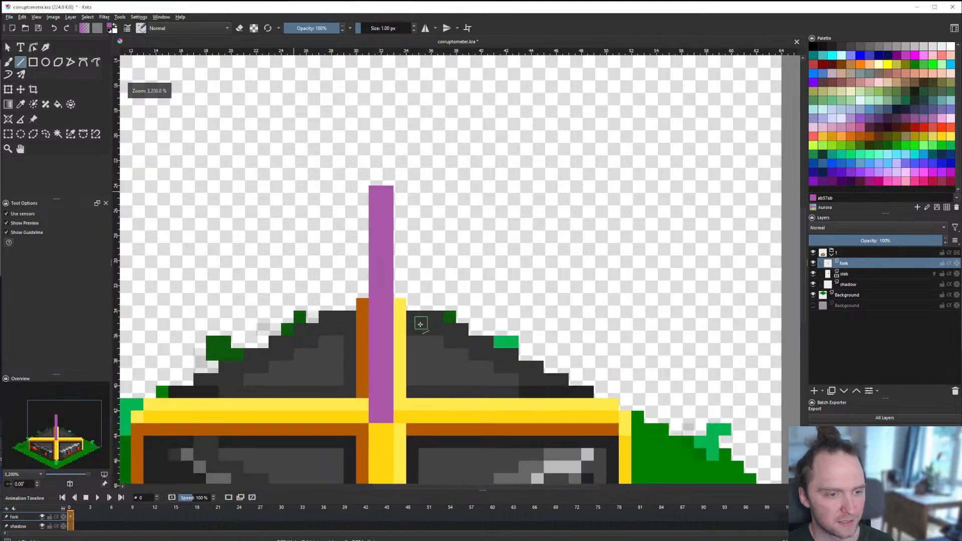
{"action": "left_click_drag", "start_coordinate": [401, 417], "coordinate": [401, 191]}
{"action": "scroll", "coordinate": [367, 289], "scroll_direction": "down", "scroll_amount": 3}
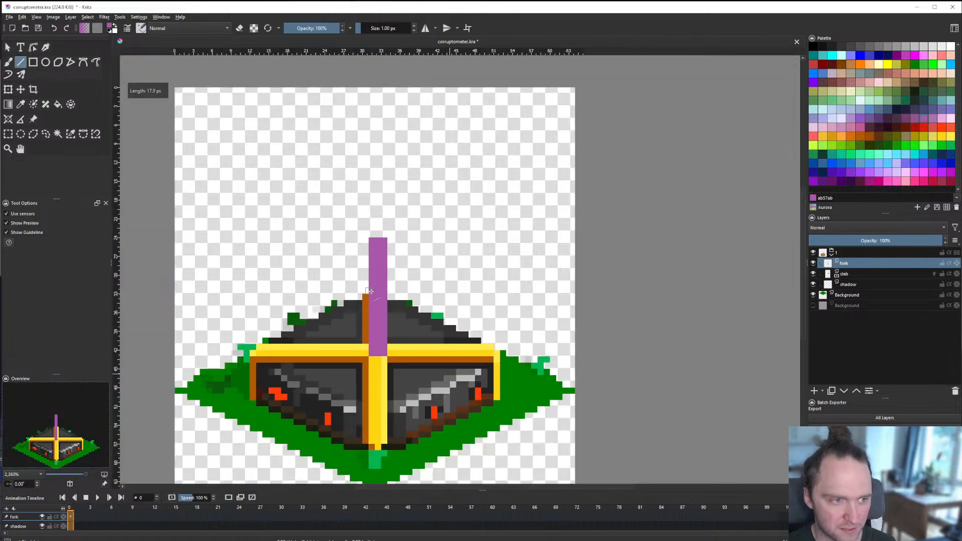
Step: Extend the purple shaft's tip slightly and draw a diagonal purple line about 12 px long across it, rising to the right
{"action": "scroll", "coordinate": [372, 238], "scroll_direction": "up", "scroll_amount": 2}
{"action": "left_click_drag", "start_coordinate": [378, 264], "coordinate": [372, 243]}
{"action": "left_click_drag", "start_coordinate": [320, 273], "coordinate": [411, 210]}
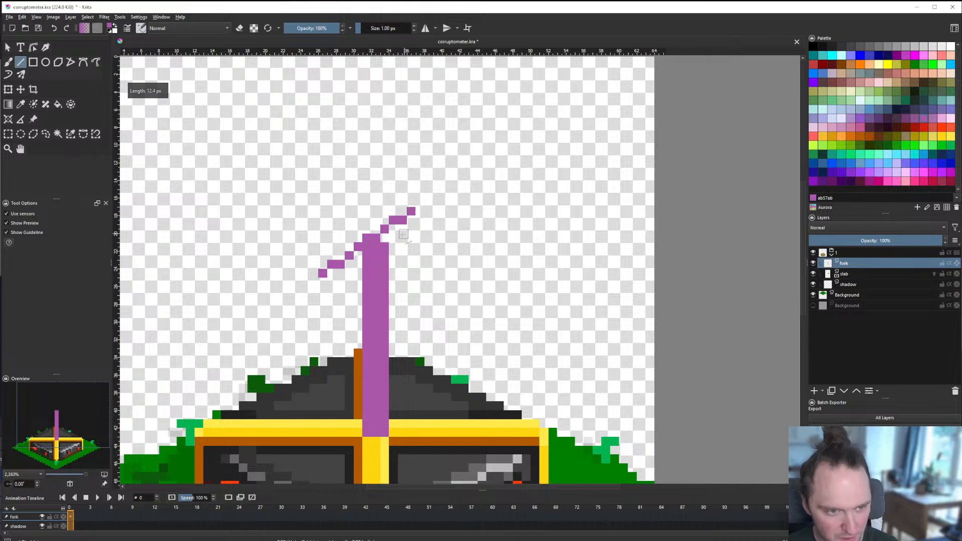
Step: Thicken the diagonal purple crossbar with parallel lines about 15 px and 13 px long, plus a short line near its right end
{"action": "left_click_drag", "start_coordinate": [330, 276], "coordinate": [429, 203]}
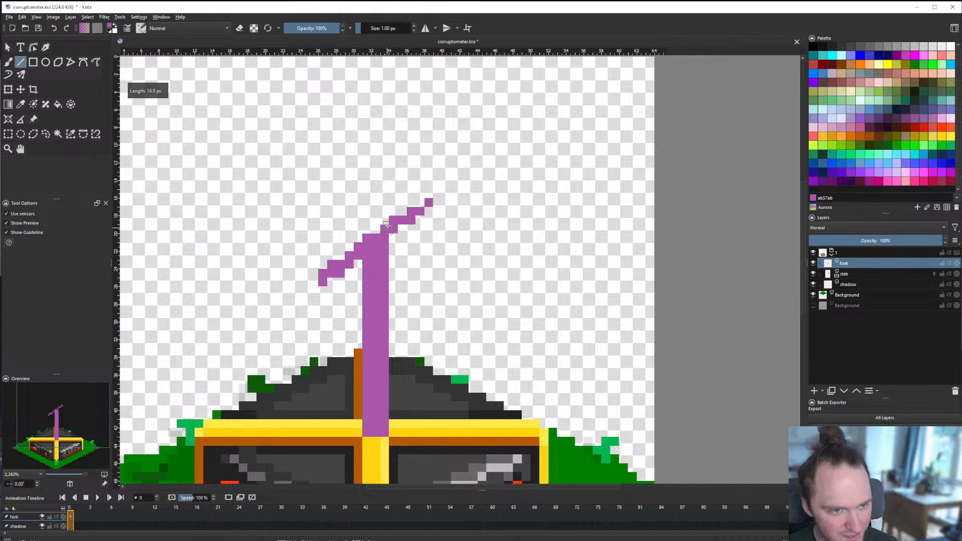
{"action": "left_click_drag", "start_coordinate": [396, 232], "coordinate": [418, 204]}
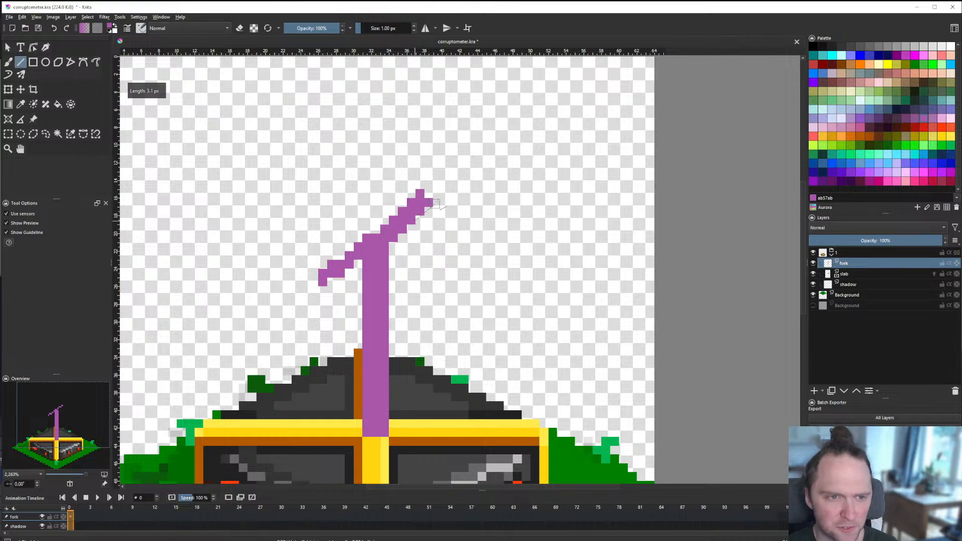
{"action": "scroll", "coordinate": [423, 198], "scroll_direction": "down", "scroll_amount": 1}
{"action": "scroll", "coordinate": [424, 199], "scroll_direction": "up", "scroll_amount": 1}
{"action": "scroll", "coordinate": [420, 199], "scroll_direction": "up", "scroll_amount": 2}
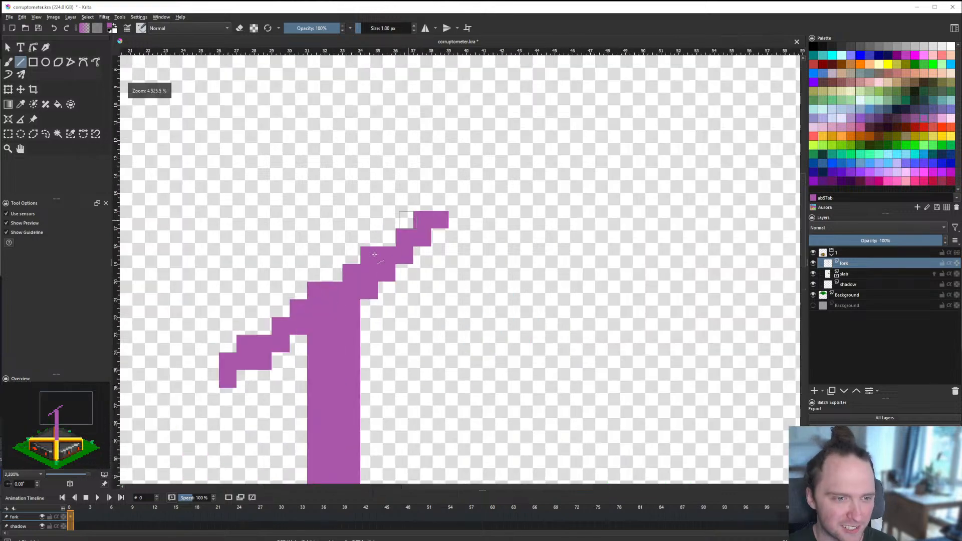
{"action": "left_click_drag", "start_coordinate": [215, 349], "coordinate": [414, 222]}
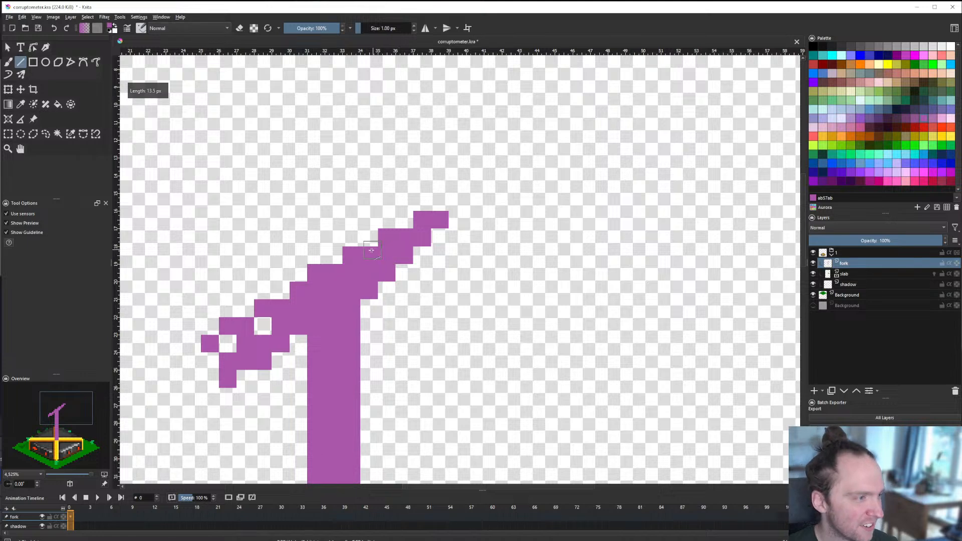
{"action": "scroll", "coordinate": [371, 250], "scroll_direction": "down", "scroll_amount": 1}
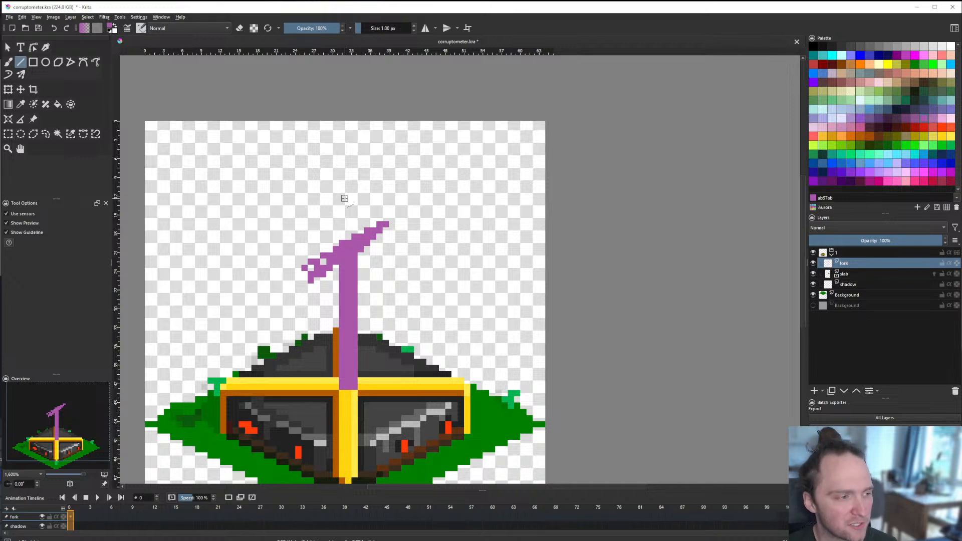
{"action": "scroll", "coordinate": [361, 230], "scroll_direction": "down", "scroll_amount": 2}
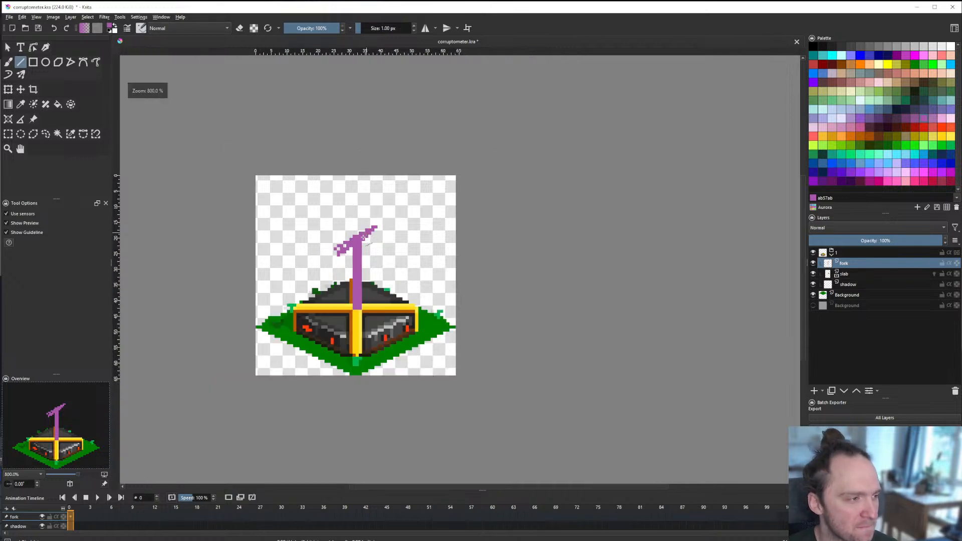
Step: Fill the gaps in the diagonal crossbar with a purple line about 15 px long and broaden its upper right end
{"action": "scroll", "coordinate": [266, 307], "scroll_direction": "up", "scroll_amount": 5}
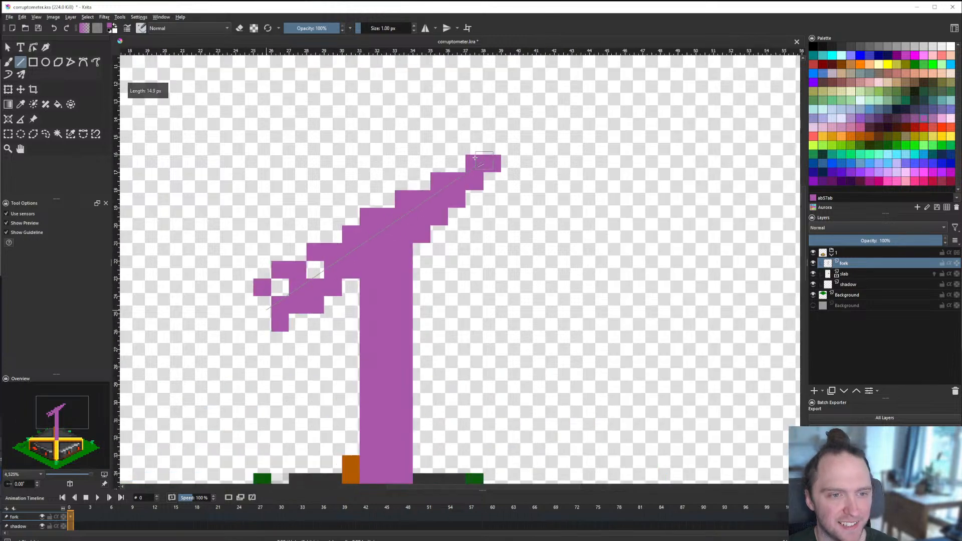
{"action": "left_click_drag", "start_coordinate": [474, 157], "coordinate": [442, 160]}
{"action": "left_click_drag", "start_coordinate": [361, 226], "coordinate": [440, 148]}
{"action": "left_click_drag", "start_coordinate": [462, 152], "coordinate": [476, 149]}
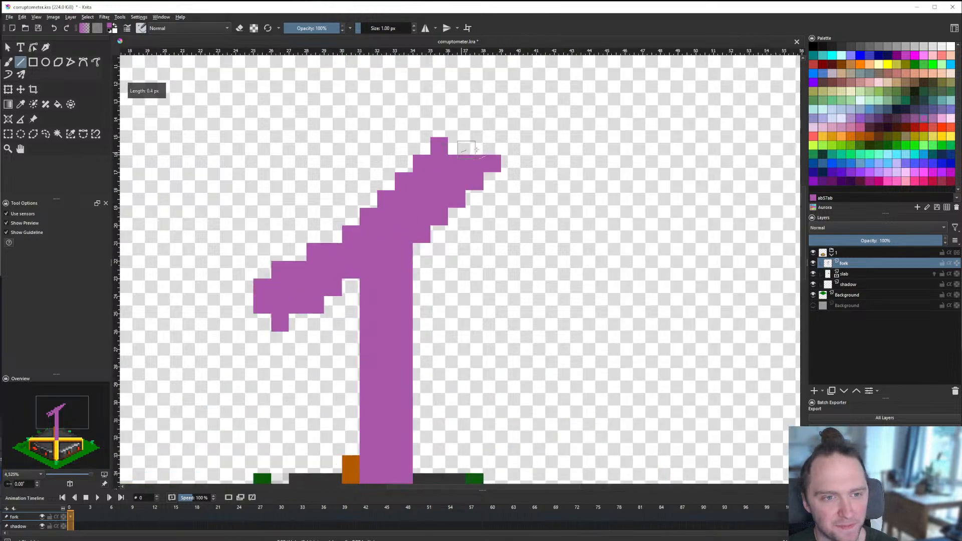
{"action": "scroll", "coordinate": [476, 149], "scroll_direction": "down", "scroll_amount": 6}
{"action": "scroll", "coordinate": [437, 196], "scroll_direction": "up", "scroll_amount": 5}
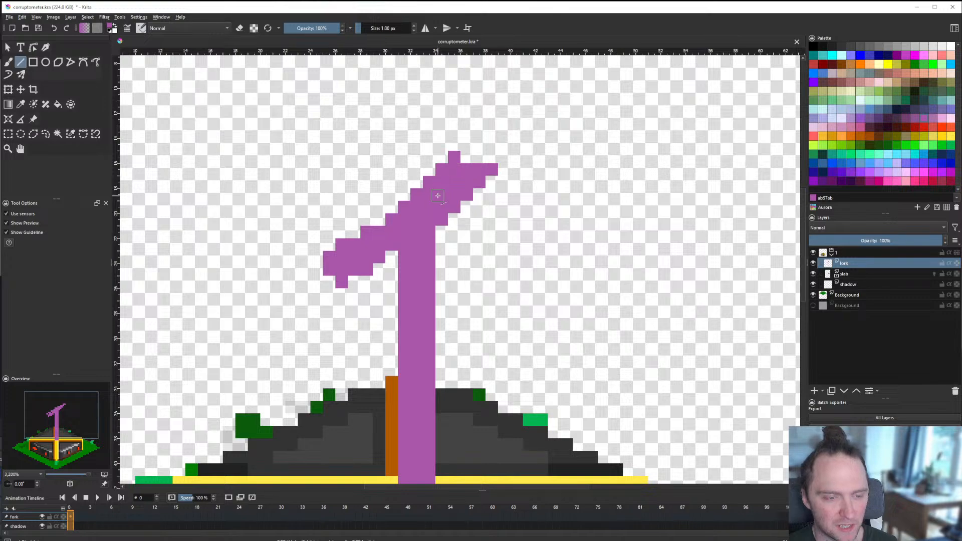
Step: Undo the last stroke and retouch the crossbar's upper-left edge and the pixels around the shaft's tip
{"action": "key", "text": "ctrl+z"}
{"action": "scroll", "coordinate": [457, 203], "scroll_direction": "down", "scroll_amount": 5}
{"action": "scroll", "coordinate": [442, 205], "scroll_direction": "up", "scroll_amount": 6}
{"action": "key", "text": "e"}
{"action": "mouse_move", "coordinate": [438, 221]}
{"action": "left_mouse_down"}
{"action": "mouse_move", "coordinate": [388, 261]}
{"action": "mouse_move", "coordinate": [395, 296]}
{"action": "left_mouse_up"}
{"action": "left_click", "coordinate": [409, 249]}
{"action": "left_click_drag", "start_coordinate": [480, 179], "coordinate": [554, 127]}
{"action": "scroll", "coordinate": [473, 190], "scroll_direction": "down", "scroll_amount": 6}
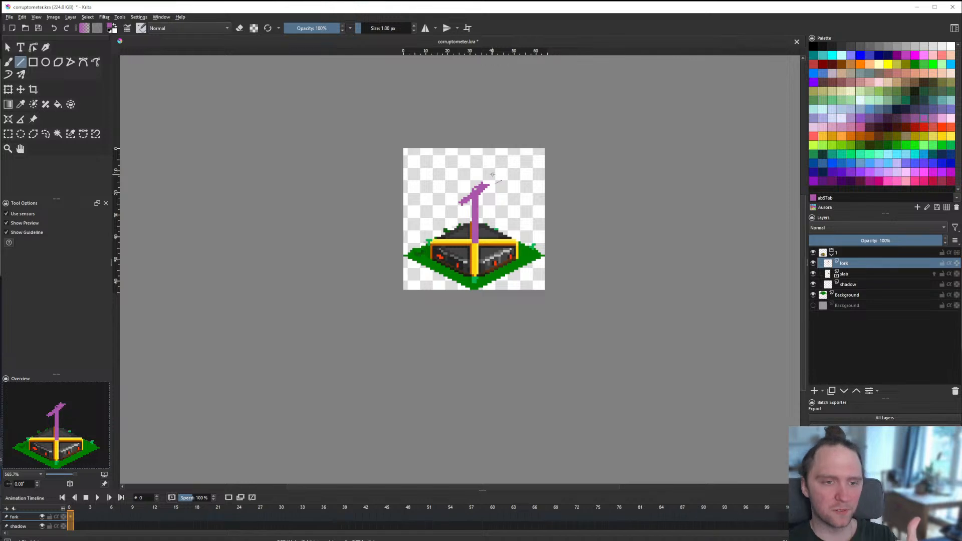
{"action": "scroll", "coordinate": [493, 175], "scroll_direction": "up", "scroll_amount": 5}
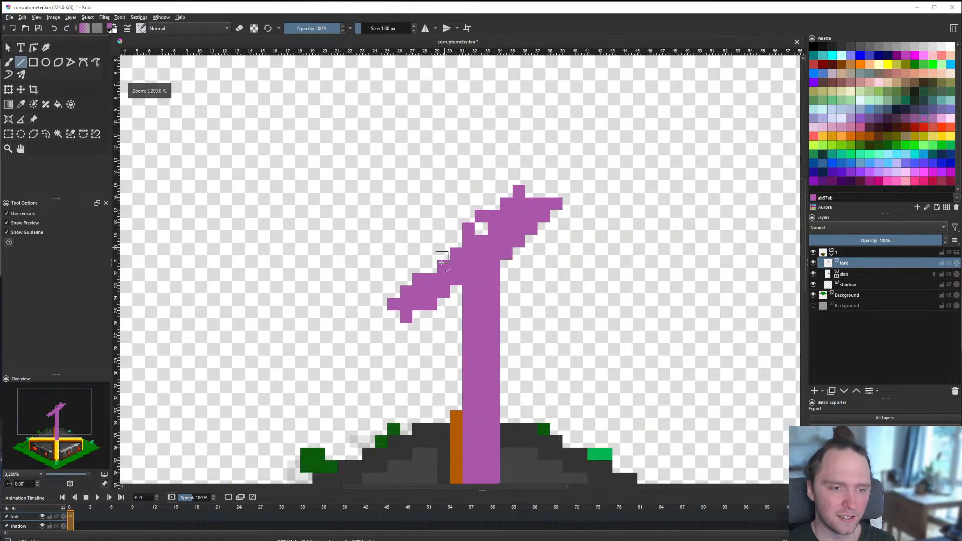
Step: Erase the diagonal crossbar on both sides of the shaft, keeping only the vertical purple shaft
{"action": "key", "text": "e"}
{"action": "left_click_drag", "start_coordinate": [466, 253], "coordinate": [456, 286]}
{"action": "left_click_drag", "start_coordinate": [504, 261], "coordinate": [513, 212]}
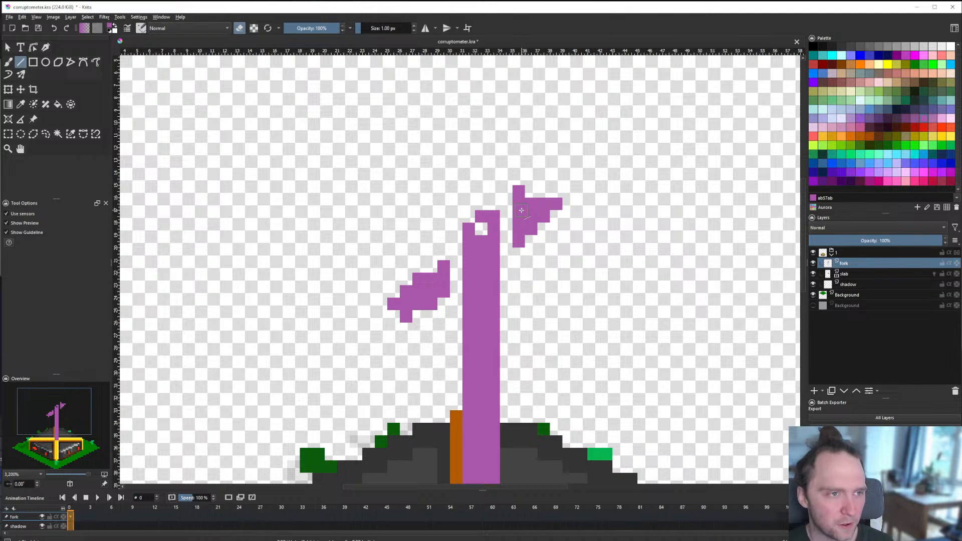
{"action": "key", "text": "f"}
{"action": "left_click", "coordinate": [527, 216]}
{"action": "left_click", "coordinate": [443, 276]}
{"action": "key", "text": "b"}
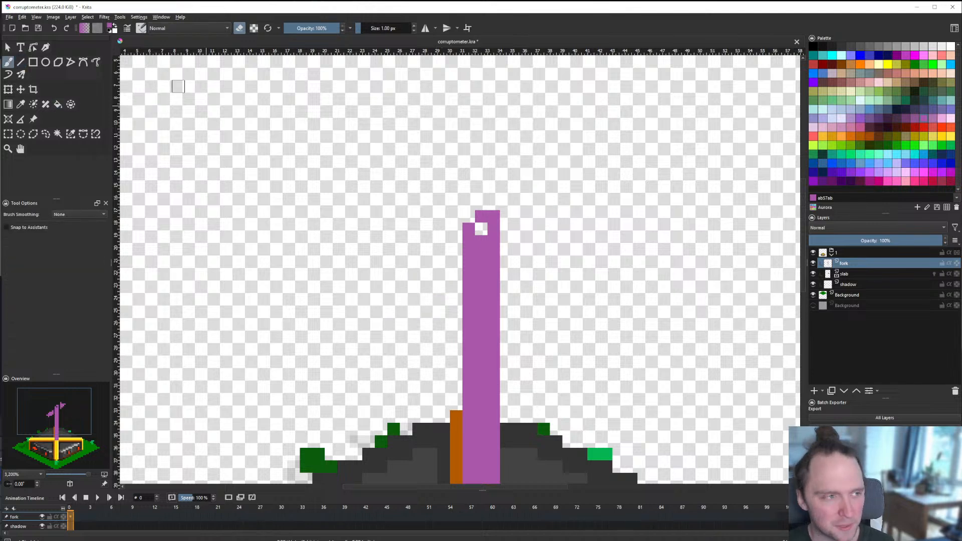
{"action": "key", "text": "v"}
{"action": "key", "text": "e"}
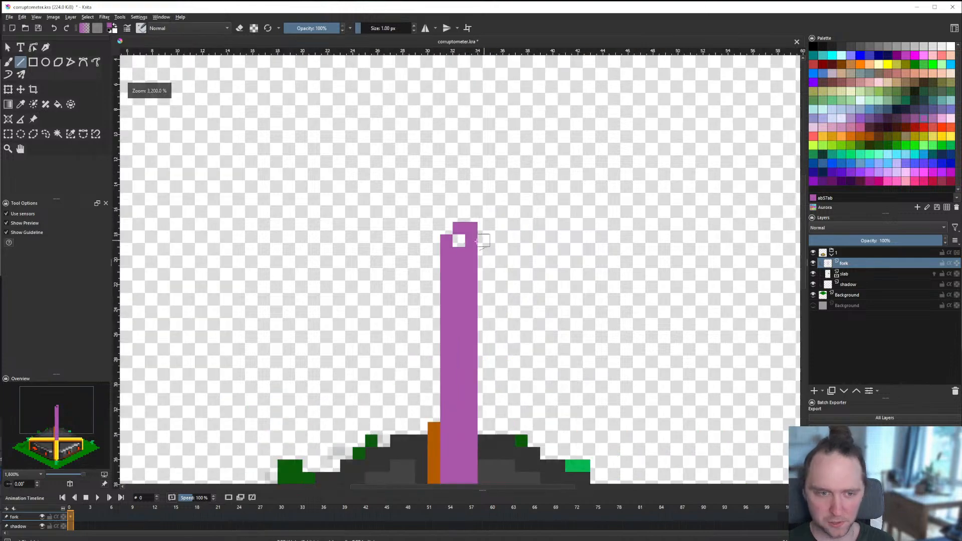
Step: Fill the missing corner and gap pixels at the purple shaft's top so it ends flat across three pixels
{"action": "mouse_move", "coordinate": [457, 244]}
{"action": "left_mouse_down"}
{"action": "mouse_move", "coordinate": [442, 240]}
{"action": "mouse_move", "coordinate": [440, 266]}
{"action": "mouse_move", "coordinate": [404, 241]}
{"action": "mouse_move", "coordinate": [367, 253]}
{"action": "mouse_move", "coordinate": [396, 250]}
{"action": "mouse_move", "coordinate": [371, 243]}
{"action": "mouse_move", "coordinate": [408, 254]}
{"action": "mouse_move", "coordinate": [396, 266]}
{"action": "mouse_move", "coordinate": [398, 257]}
{"action": "left_mouse_up"}
{"action": "key", "text": "e"}
{"action": "key", "text": "e"}
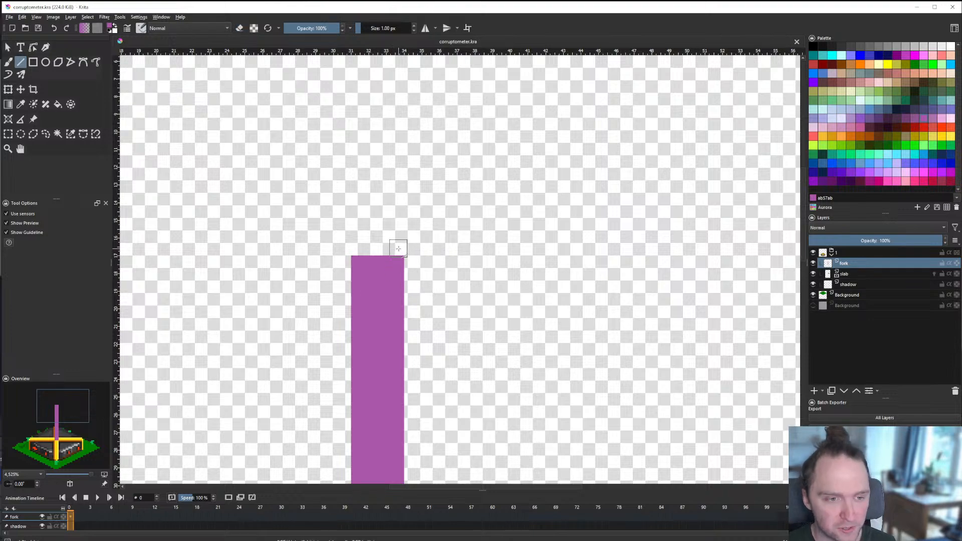
Step: Widen the purple shaft to four pixels with a vertical line about 28 px long along its left side
{"action": "scroll", "coordinate": [398, 248], "scroll_direction": "down", "scroll_amount": 4}
{"action": "scroll", "coordinate": [399, 245], "scroll_direction": "up", "scroll_amount": 4}
{"action": "scroll", "coordinate": [432, 270], "scroll_direction": "down", "scroll_amount": 4}
{"action": "scroll", "coordinate": [424, 427], "scroll_direction": "up", "scroll_amount": 2}
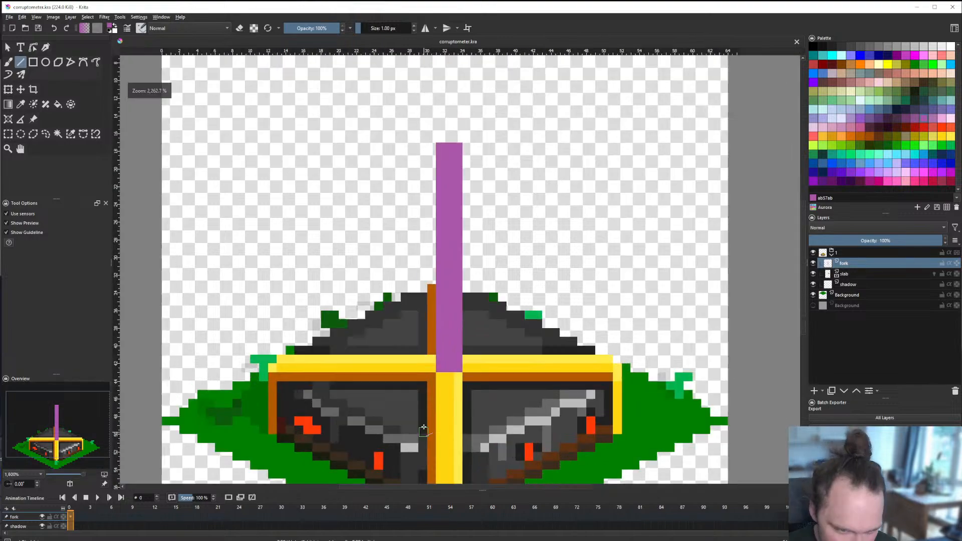
{"action": "scroll", "coordinate": [451, 362], "scroll_direction": "up", "scroll_amount": 2}
{"action": "left_click_drag", "start_coordinate": [418, 378], "coordinate": [415, 7]}
{"action": "left_click_drag", "start_coordinate": [416, 7], "coordinate": [408, 33]}
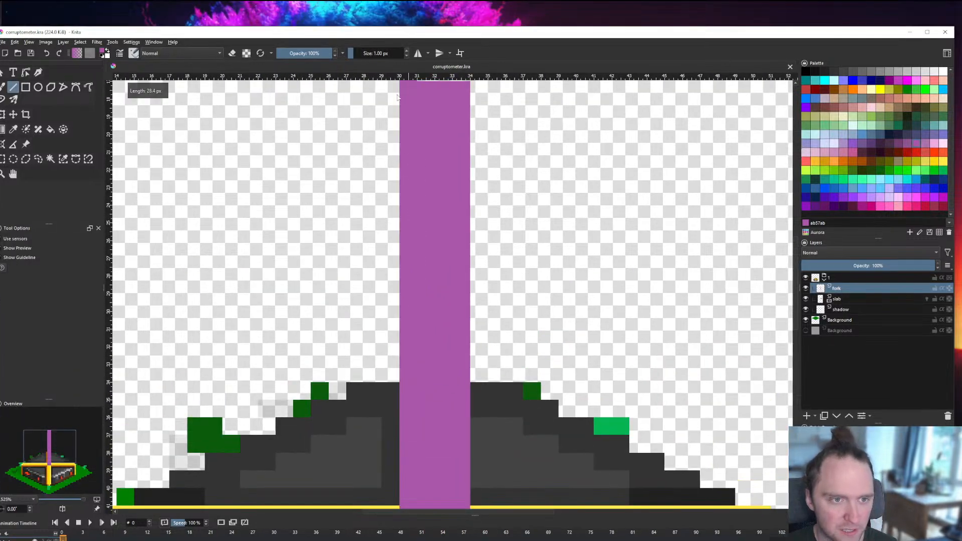
{"action": "left_click_drag", "start_coordinate": [397, 97], "coordinate": [397, 98]}
{"action": "scroll", "coordinate": [397, 98], "scroll_direction": "down", "scroll_amount": 2}
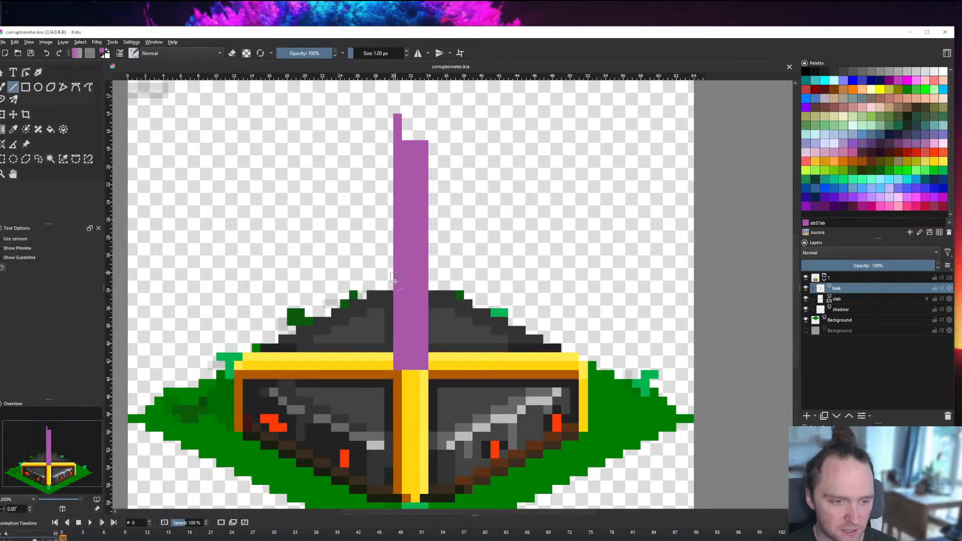
{"action": "double_click", "coordinate": [213, 33]}
{"action": "scroll", "coordinate": [393, 303], "scroll_direction": "up", "scroll_amount": 1}
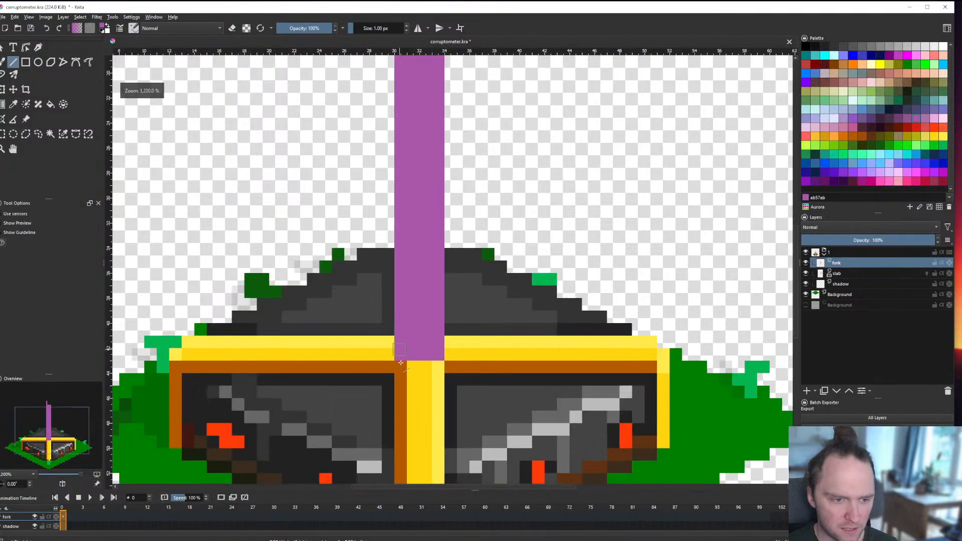
Step: Erase the part of the new line that sticks out above the shaft's top and save the file
{"action": "scroll", "coordinate": [393, 304], "scroll_direction": "down", "scroll_amount": 4}
{"action": "scroll", "coordinate": [413, 220], "scroll_direction": "up", "scroll_amount": 4}
{"action": "key", "text": "e"}
{"action": "mouse_move", "coordinate": [346, 291]}
{"action": "left_mouse_down"}
{"action": "mouse_move", "coordinate": [348, 267]}
{"action": "mouse_move", "coordinate": [352, 279]}
{"action": "mouse_move", "coordinate": [323, 277]}
{"action": "left_mouse_up"}
{"action": "scroll", "coordinate": [352, 264], "scroll_direction": "down", "scroll_amount": 2}
{"action": "scroll", "coordinate": [363, 264], "scroll_direction": "up", "scroll_amount": 2}
{"action": "scroll", "coordinate": [380, 254], "scroll_direction": "down", "scroll_amount": 1}
{"action": "key", "text": "ctrl+s"}
{"action": "scroll", "coordinate": [381, 253], "scroll_direction": "down", "scroll_amount": 2}
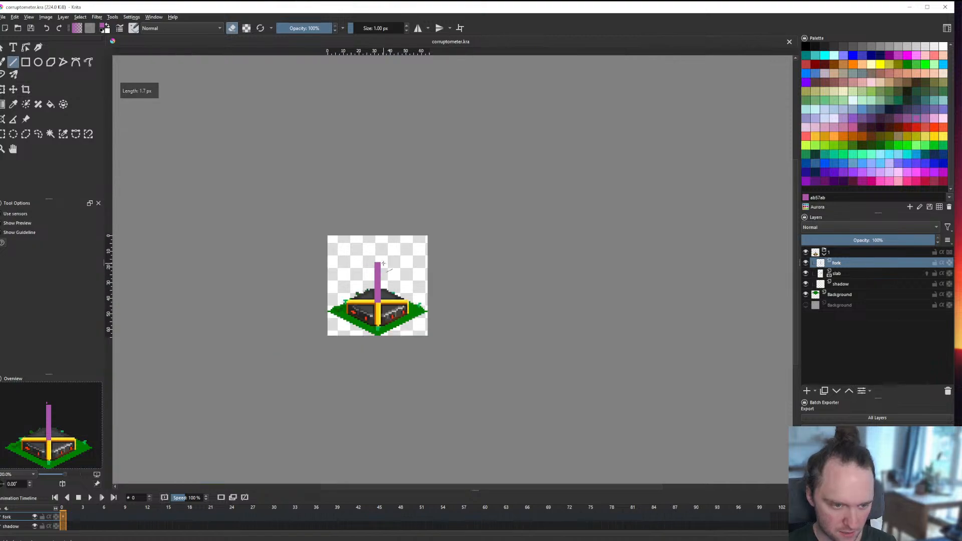
{"action": "scroll", "coordinate": [357, 377], "scroll_direction": "up", "scroll_amount": 5}
{"action": "key", "text": "e"}
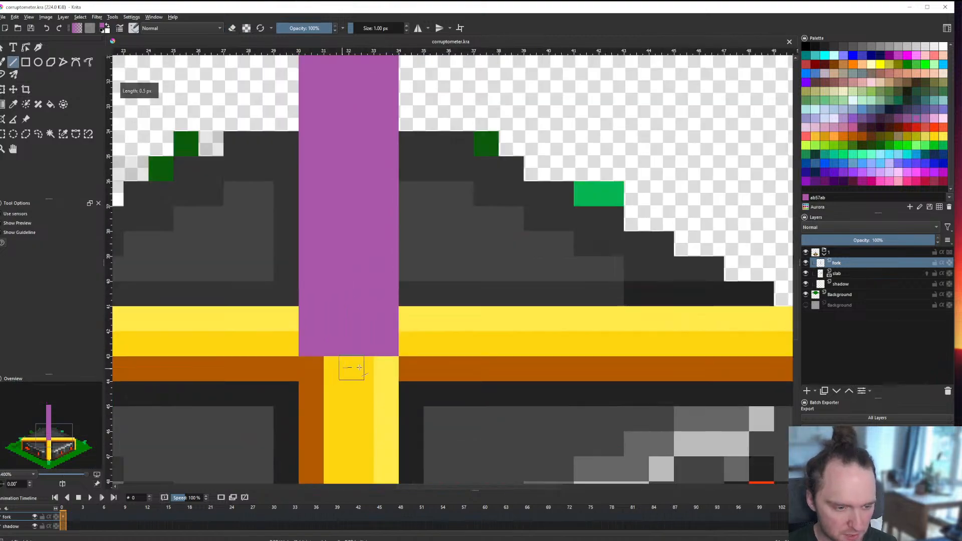
Step: Add two purple pixels centred under the shaft's base to round off its lower end on the gold cross
{"action": "left_click_drag", "start_coordinate": [344, 370], "coordinate": [359, 372]}
{"action": "scroll", "coordinate": [359, 371], "scroll_direction": "down", "scroll_amount": 8}
{"action": "scroll", "coordinate": [354, 353], "scroll_direction": "up", "scroll_amount": 5}
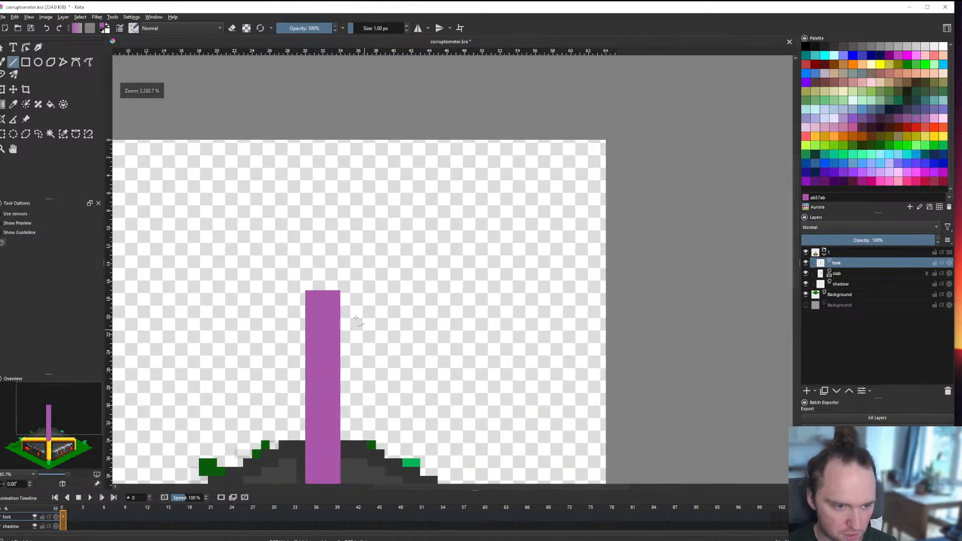
{"action": "scroll", "coordinate": [346, 330], "scroll_direction": "down", "scroll_amount": 2}
{"action": "scroll", "coordinate": [345, 325], "scroll_direction": "up", "scroll_amount": 3}
{"action": "scroll", "coordinate": [345, 326], "scroll_direction": "up", "scroll_amount": 1}
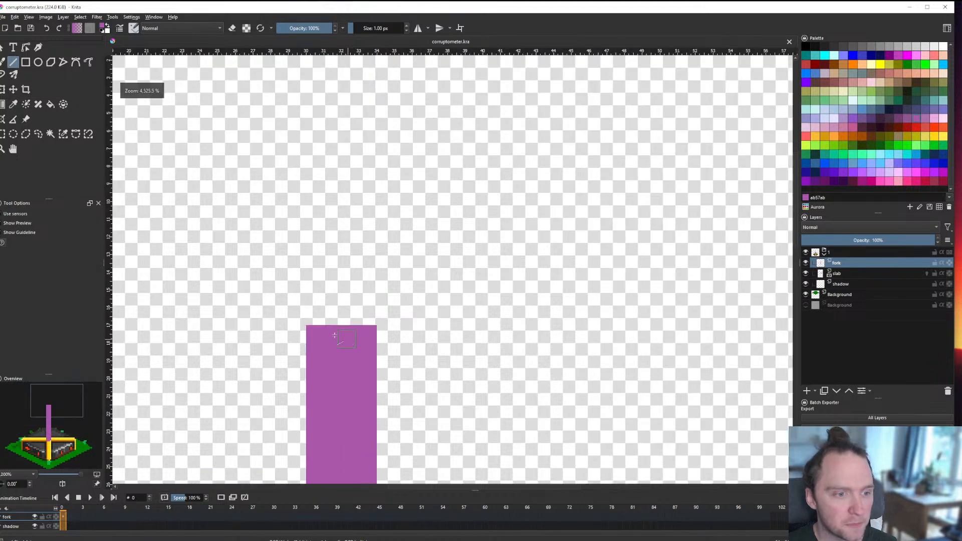
Step: Draw a stepped two-pixel-thick purple arm from the shaft's top, rising diagonally to the right
{"action": "scroll", "coordinate": [404, 279], "scroll_direction": "down", "scroll_amount": 4}
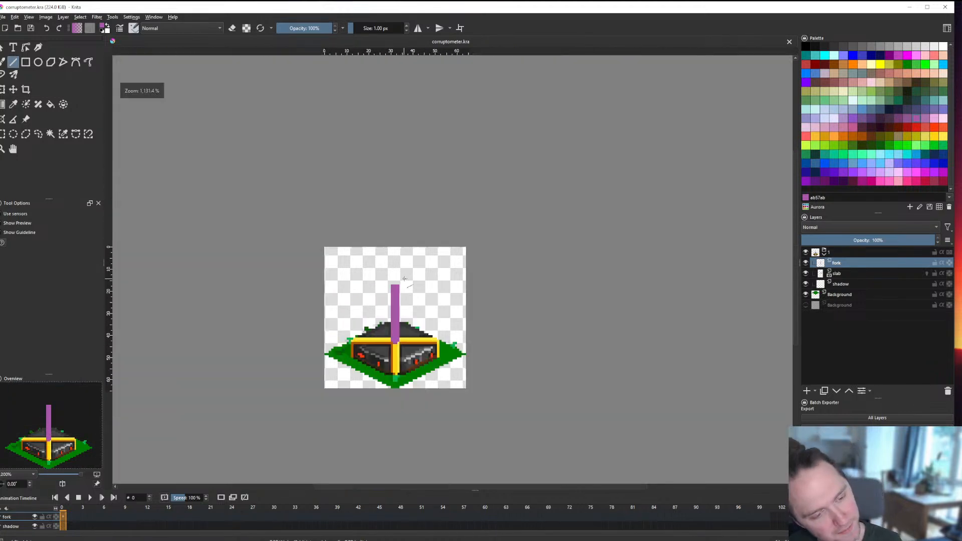
{"action": "scroll", "coordinate": [401, 280], "scroll_direction": "up", "scroll_amount": 5}
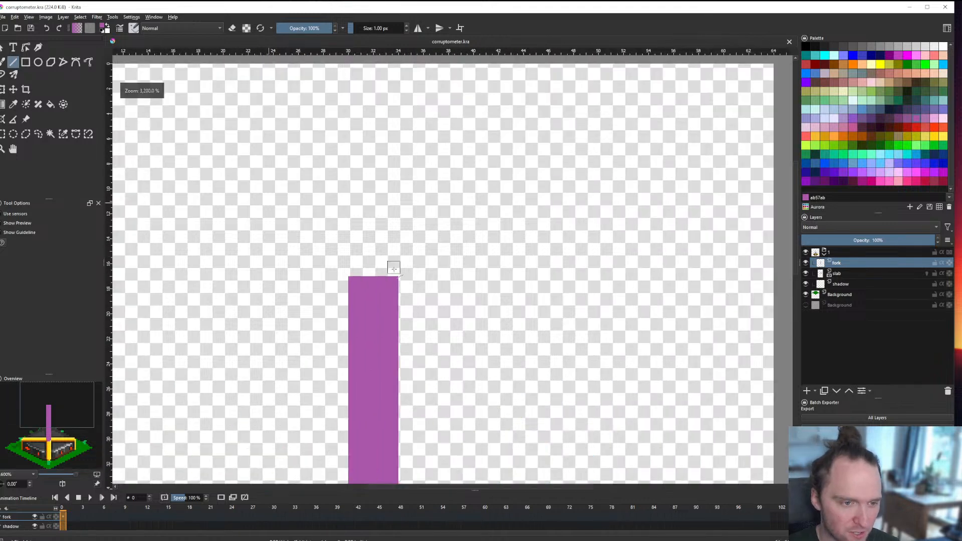
{"action": "left_click_drag", "start_coordinate": [379, 270], "coordinate": [466, 240]}
{"action": "left_click_drag", "start_coordinate": [404, 271], "coordinate": [469, 245]}
{"action": "scroll", "coordinate": [469, 251], "scroll_direction": "down", "scroll_amount": 3}
{"action": "scroll", "coordinate": [440, 260], "scroll_direction": "up", "scroll_amount": 3}
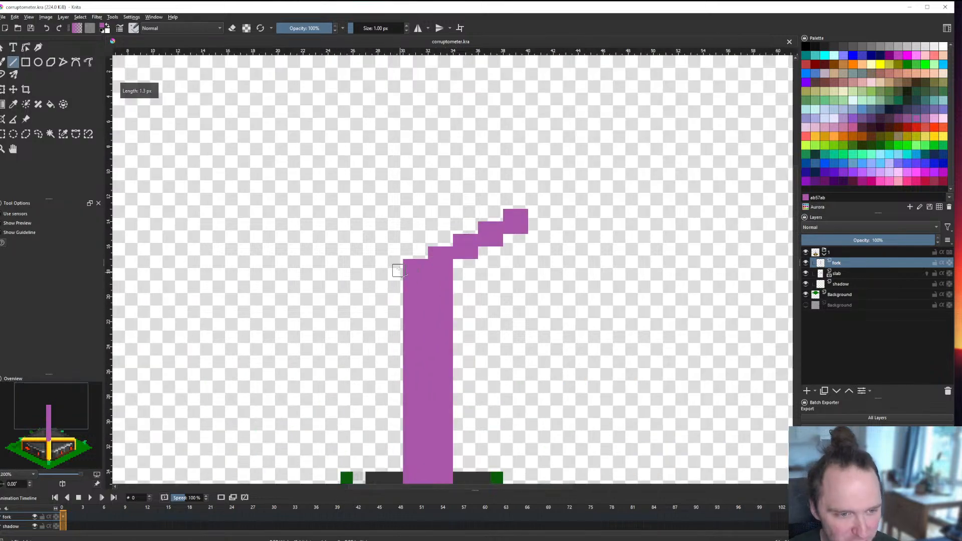
Step: Build a matching stepped purple arm descending to the left from the shaft's top, undoing a misplaced stroke
{"action": "left_click_drag", "start_coordinate": [393, 267], "coordinate": [382, 290]}
{"action": "key", "text": "ctrl+z"}
{"action": "scroll", "coordinate": [397, 286], "scroll_direction": "down", "scroll_amount": 6}
{"action": "scroll", "coordinate": [402, 289], "scroll_direction": "up", "scroll_amount": 6}
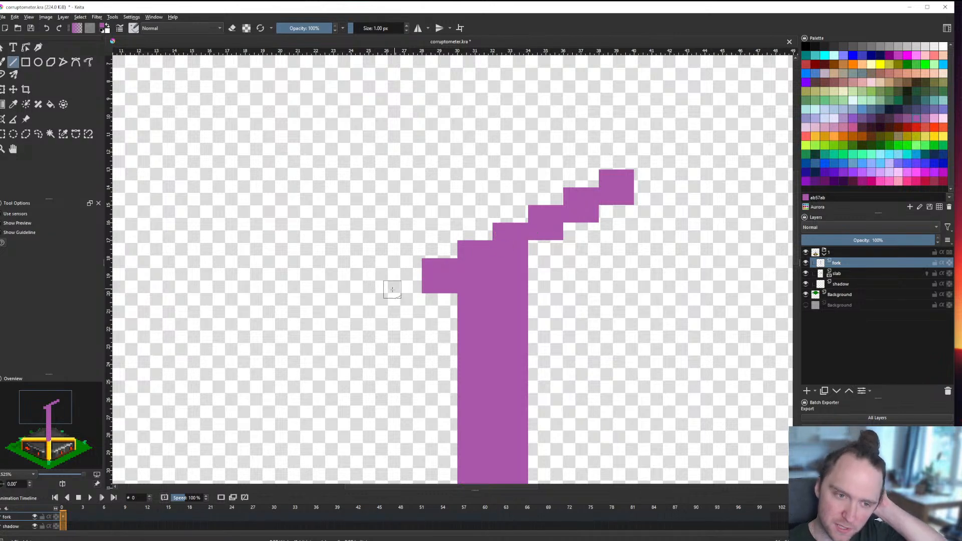
{"action": "mouse_move", "coordinate": [414, 285]}
{"action": "left_mouse_down"}
{"action": "mouse_move", "coordinate": [357, 302]}
{"action": "mouse_move", "coordinate": [375, 318]}
{"action": "mouse_move", "coordinate": [413, 302]}
{"action": "left_mouse_up"}
{"action": "scroll", "coordinate": [397, 294], "scroll_direction": "down", "scroll_amount": 8}
{"action": "scroll", "coordinate": [401, 288], "scroll_direction": "up", "scroll_amount": 5}
{"action": "scroll", "coordinate": [400, 287], "scroll_direction": "up", "scroll_amount": 2}
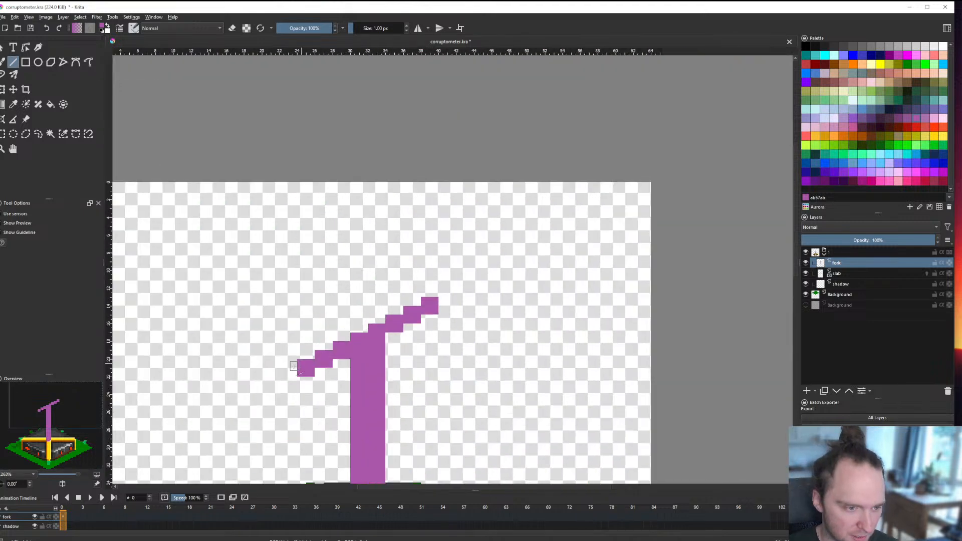
Step: Draw two-pixel-wide vertical purple tines up from both arm ends, about 10 px tall on the left and 11 px on the right
{"action": "mouse_move", "coordinate": [302, 365]}
{"action": "left_mouse_down"}
{"action": "mouse_move", "coordinate": [301, 289]}
{"action": "mouse_move", "coordinate": [311, 355]}
{"action": "left_mouse_up"}
{"action": "mouse_move", "coordinate": [427, 267]}
{"action": "left_mouse_down"}
{"action": "mouse_move", "coordinate": [427, 221]}
{"action": "mouse_move", "coordinate": [440, 302]}
{"action": "left_mouse_up"}
{"action": "scroll", "coordinate": [441, 294], "scroll_direction": "down", "scroll_amount": 8}
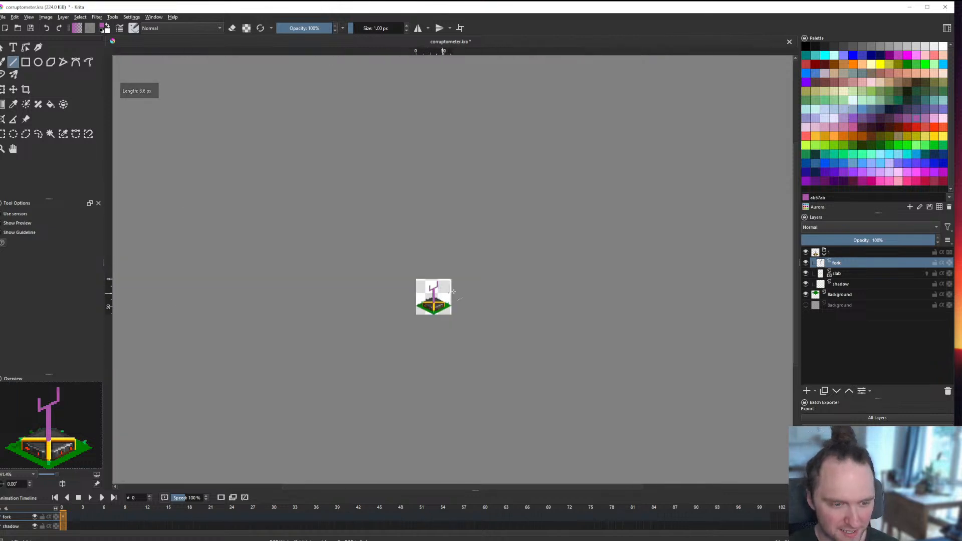
{"action": "scroll", "coordinate": [454, 290], "scroll_direction": "up", "scroll_amount": 2}
{"action": "scroll", "coordinate": [427, 281], "scroll_direction": "up", "scroll_amount": 10}
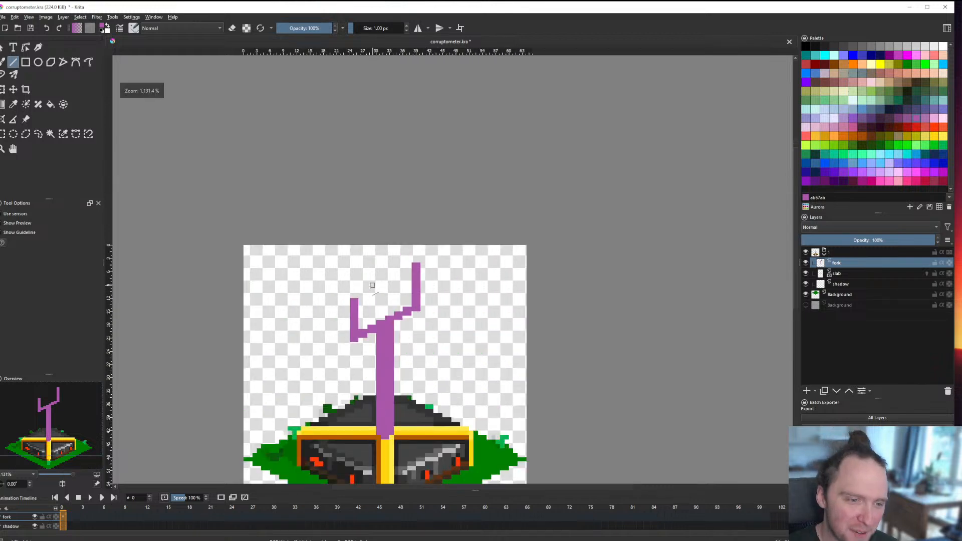
Step: Extend the fork's left tine upward by about 7 px and its right tine by about 3 px
{"action": "mouse_move", "coordinate": [320, 320]}
{"action": "left_mouse_down"}
{"action": "mouse_move", "coordinate": [323, 225]}
{"action": "mouse_move", "coordinate": [333, 224]}
{"action": "mouse_move", "coordinate": [333, 316]}
{"action": "left_mouse_up"}
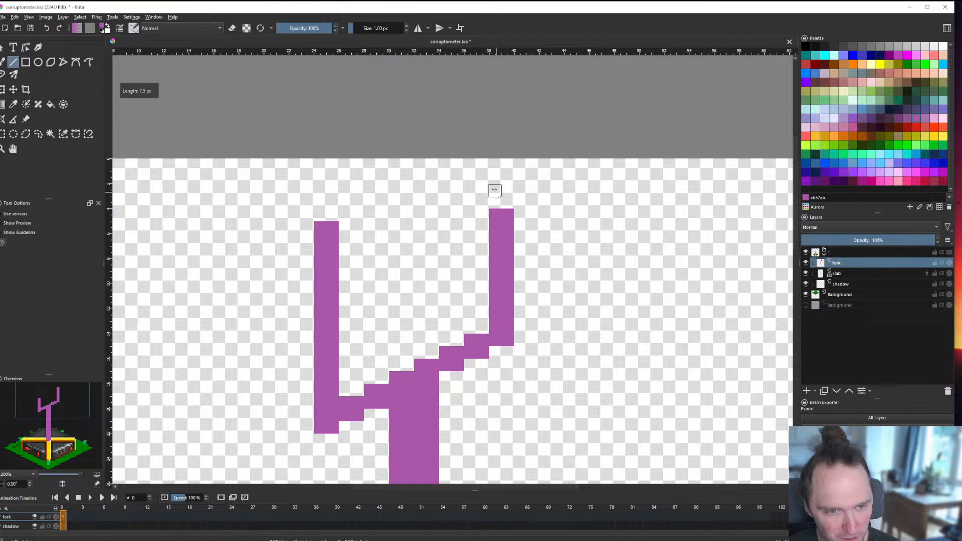
{"action": "left_click_drag", "start_coordinate": [495, 172], "coordinate": [501, 205]}
{"action": "scroll", "coordinate": [508, 219], "scroll_direction": "down", "scroll_amount": 9}
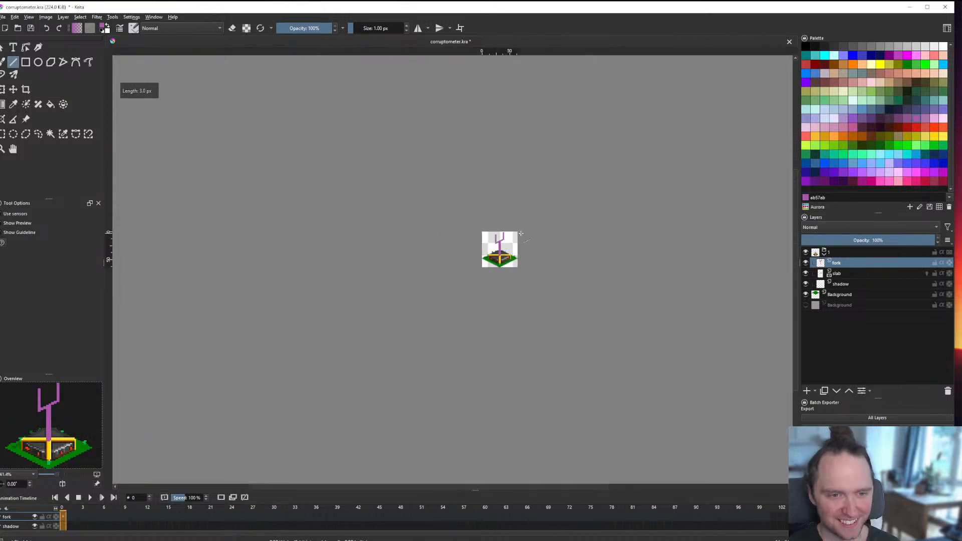
{"action": "scroll", "coordinate": [509, 244], "scroll_direction": "up", "scroll_amount": 4}
{"action": "scroll", "coordinate": [508, 244], "scroll_direction": "up", "scroll_amount": 4}
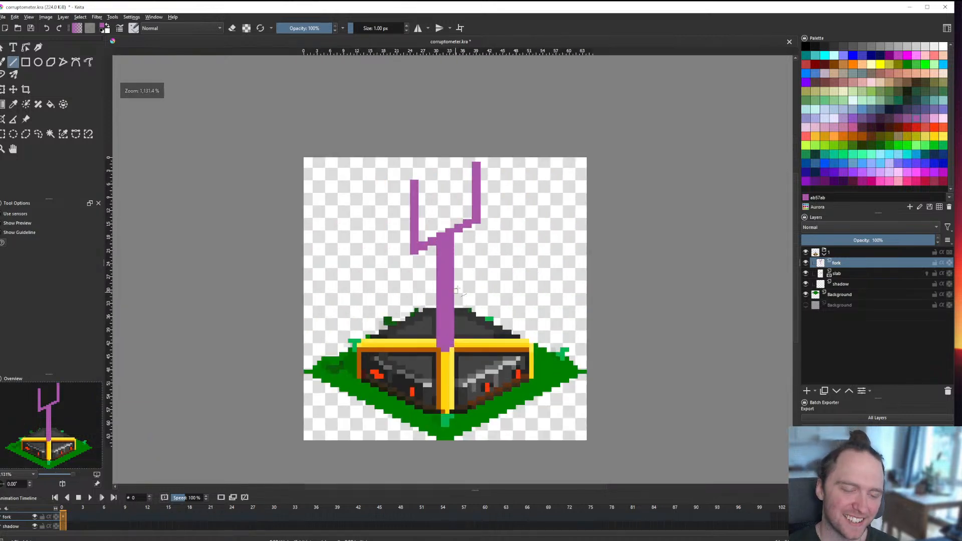
Step: Select the fork's arm section, about 26 by 12 px, and shift it up by 3 px
{"action": "left_click", "coordinate": [4, 135]}
{"action": "left_click_drag", "start_coordinate": [312, 141], "coordinate": [542, 246]}
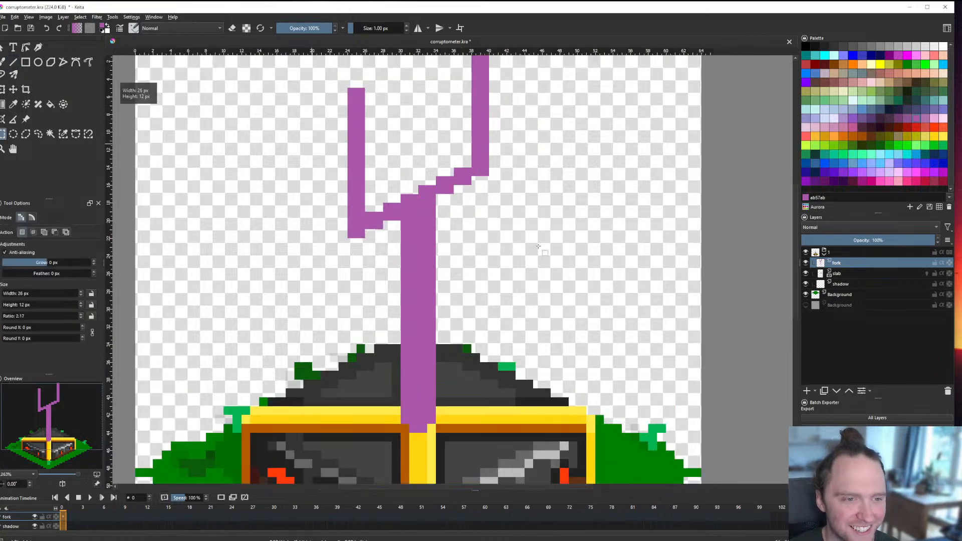
{"action": "left_click", "coordinate": [13, 89]}
{"action": "key", "text": "shift+Down"}
{"action": "key", "text": "shift+Down"}
{"action": "key", "text": "Up"}
{"action": "key", "text": "Up"}
{"action": "key", "text": "Up"}
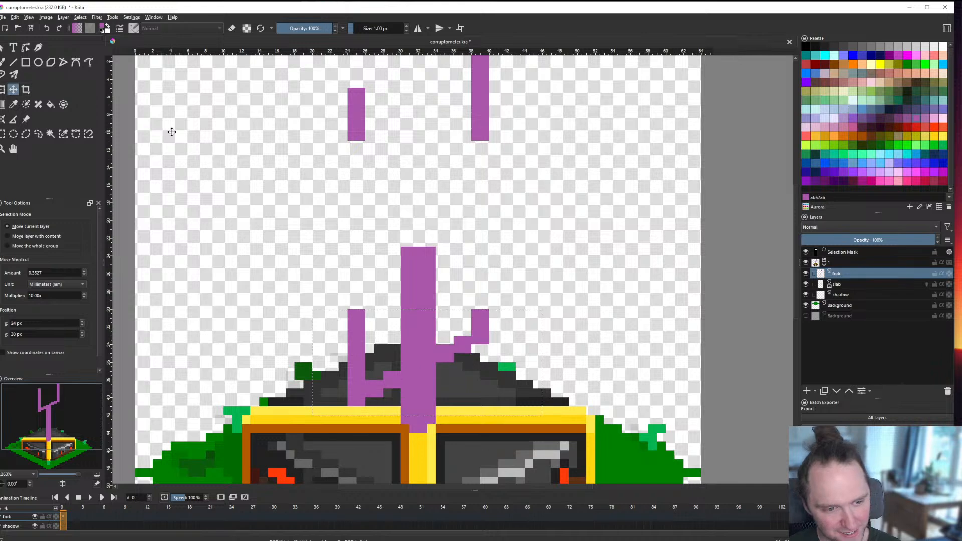
{"action": "key", "text": "shift+Up"}
{"action": "key", "text": "shift+Up"}
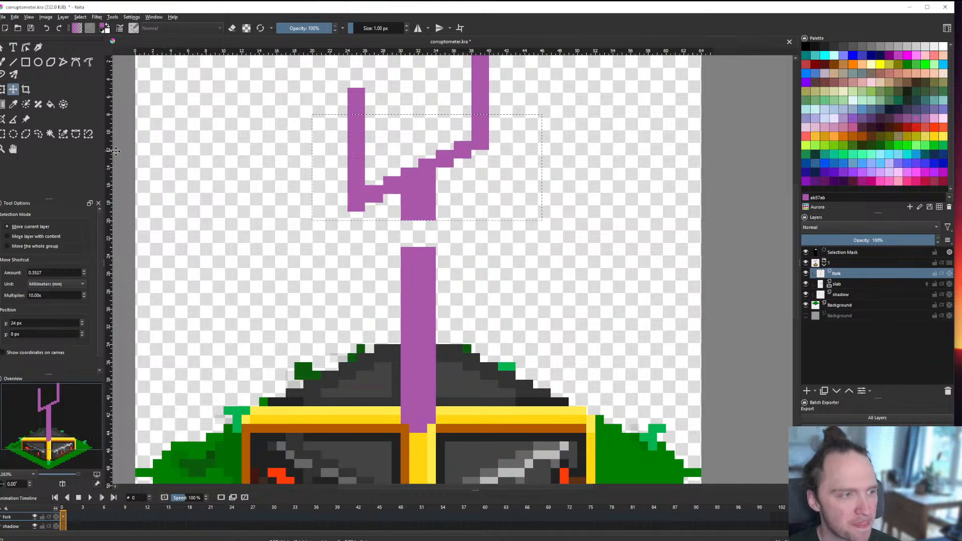
Step: Delete about 14 px of the purple shaft below the detached arm section, leaving a short stub at the base
{"action": "left_click", "coordinate": [2, 134]}
{"action": "left_click_drag", "start_coordinate": [374, 239], "coordinate": [498, 370]}
{"action": "key", "text": "Delete"}
{"action": "left_click", "coordinate": [353, 191]}
Step: Select the arm section, about 25 by 14 px, move it down 16 px onto the shaft stub and deselect
{"action": "mouse_move", "coordinate": [311, 150]}
{"action": "left_mouse_down"}
{"action": "mouse_move", "coordinate": [533, 258]}
{"action": "mouse_move", "coordinate": [533, 273]}
{"action": "left_mouse_up"}
{"action": "left_click", "coordinate": [13, 89]}
{"action": "key", "text": "shift+Down"}
{"action": "key", "text": "Down"}
{"action": "key", "text": "Down"}
{"action": "key", "text": "Down"}
{"action": "key", "text": "Down"}
{"action": "key", "text": "Down"}
{"action": "key", "text": "Down"}
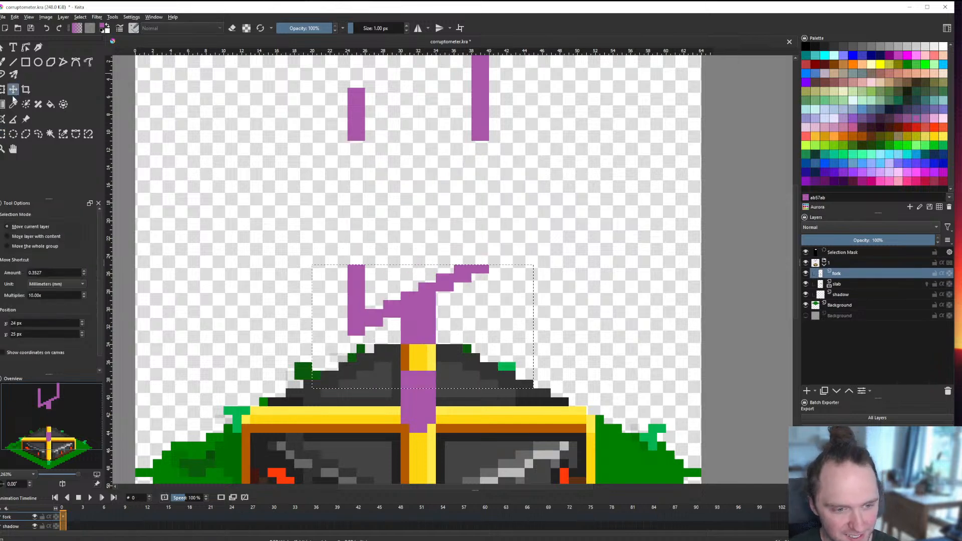
{"action": "left_click", "coordinate": [3, 134]}
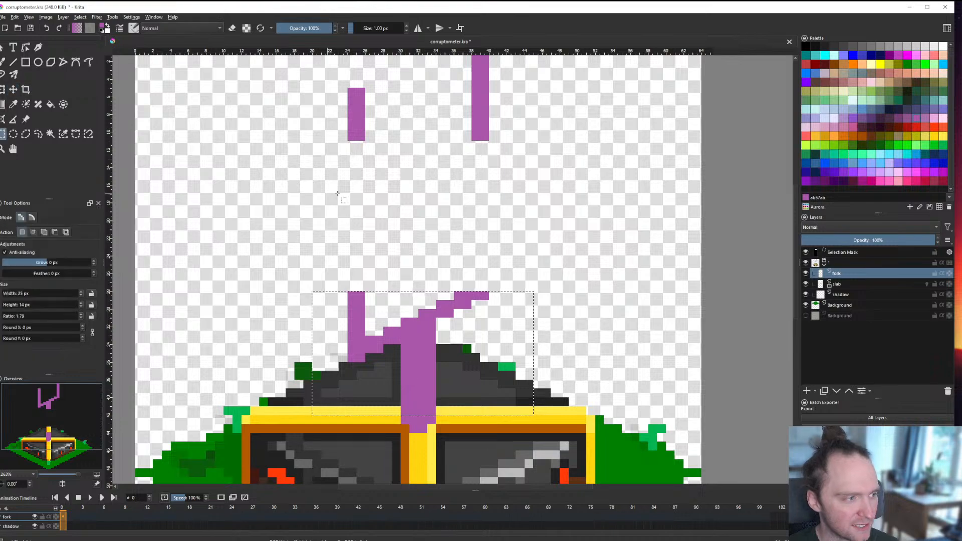
{"action": "left_click", "coordinate": [351, 216]}
Step: Fill the gap between the left tine's two purple pieces and widen the tine to three pixels
{"action": "scroll", "coordinate": [356, 217], "scroll_direction": "down", "scroll_amount": 5}
{"action": "scroll", "coordinate": [368, 203], "scroll_direction": "up", "scroll_amount": 5}
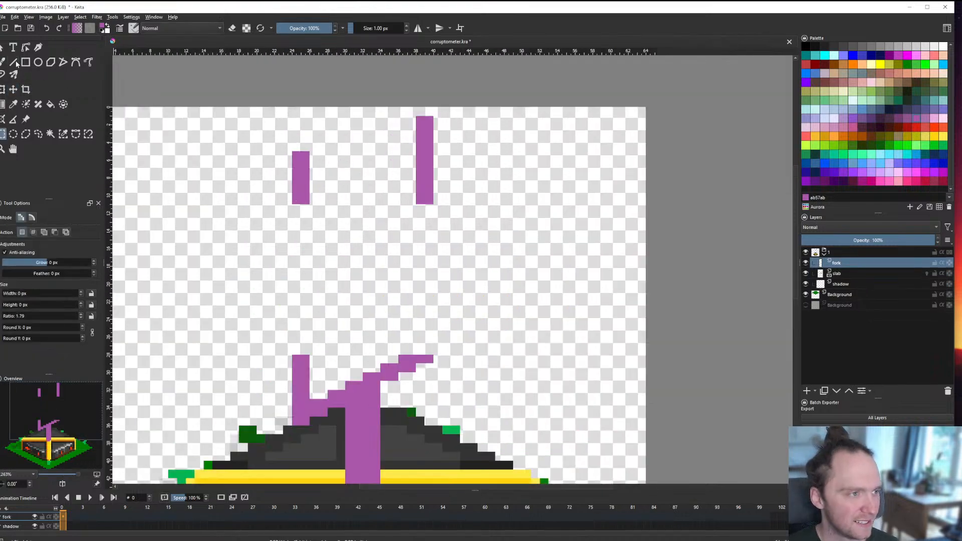
{"action": "key", "text": "v"}
{"action": "left_click_drag", "start_coordinate": [313, 399], "coordinate": [314, 159]}
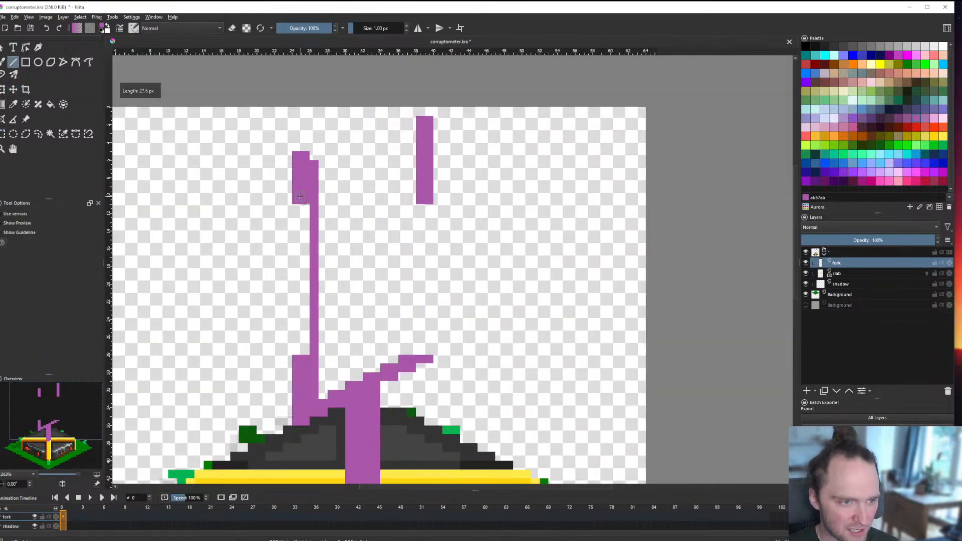
{"action": "left_click_drag", "start_coordinate": [304, 203], "coordinate": [304, 362]}
{"action": "left_click_drag", "start_coordinate": [314, 156], "coordinate": [315, 171]}
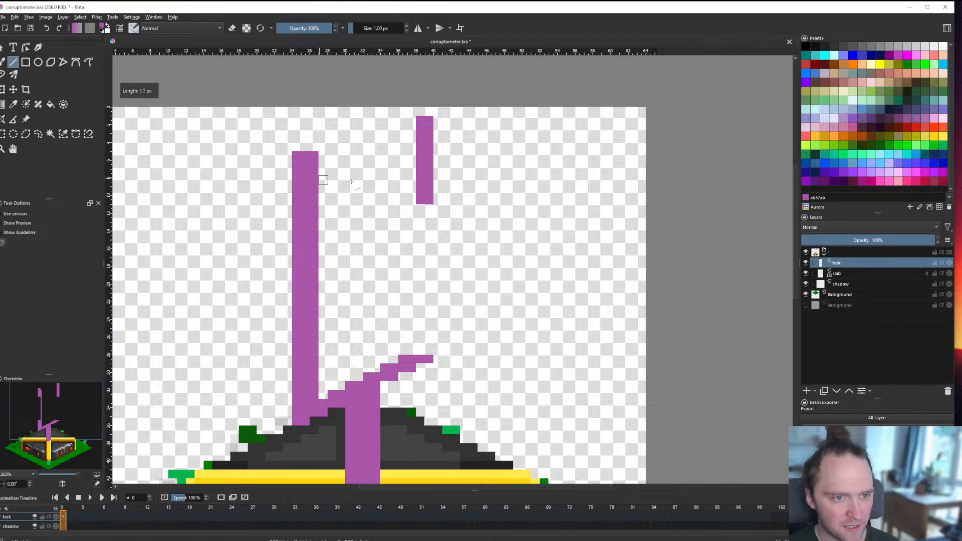
Step: Reconnect the right tine to its arm with purple lines and widen it to three pixels
{"action": "left_click_drag", "start_coordinate": [427, 314], "coordinate": [425, 197]}
{"action": "left_click_drag", "start_coordinate": [420, 207], "coordinate": [420, 358]}
{"action": "left_click_drag", "start_coordinate": [411, 359], "coordinate": [413, 121]}
{"action": "scroll", "coordinate": [404, 252], "scroll_direction": "down", "scroll_amount": 7}
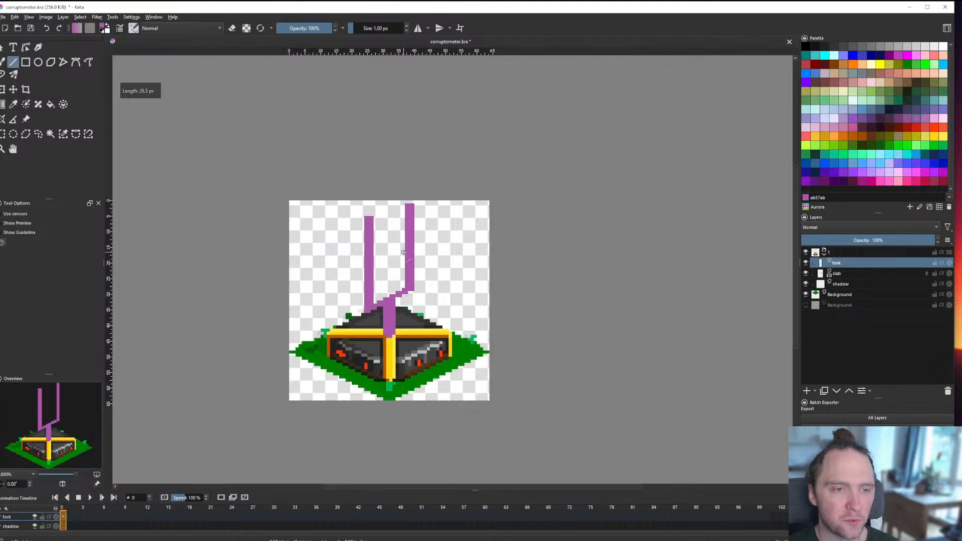
Step: Thicken both fork arms by one pixel with a diagonal purple line along their underside
{"action": "scroll", "coordinate": [399, 247], "scroll_direction": "up", "scroll_amount": 6}
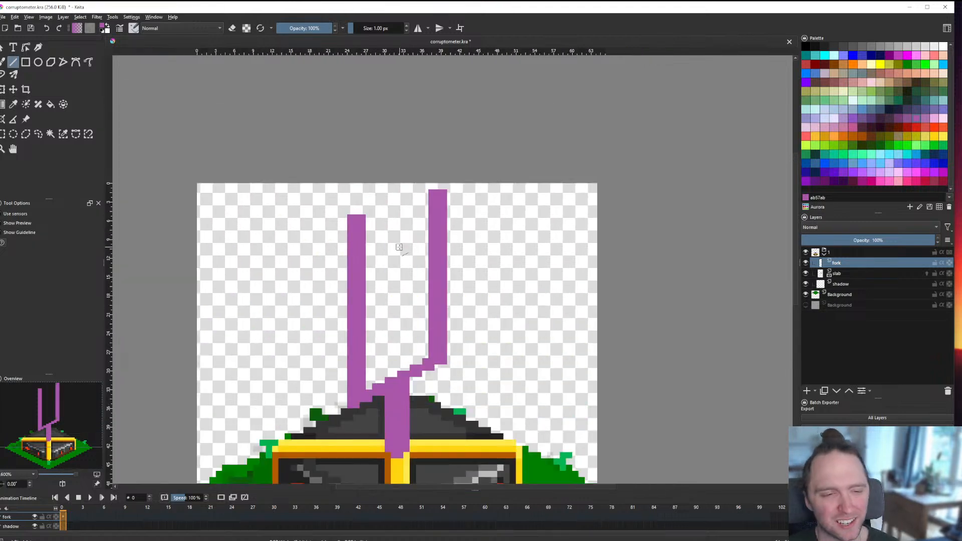
{"action": "scroll", "coordinate": [403, 247], "scroll_direction": "down", "scroll_amount": 4}
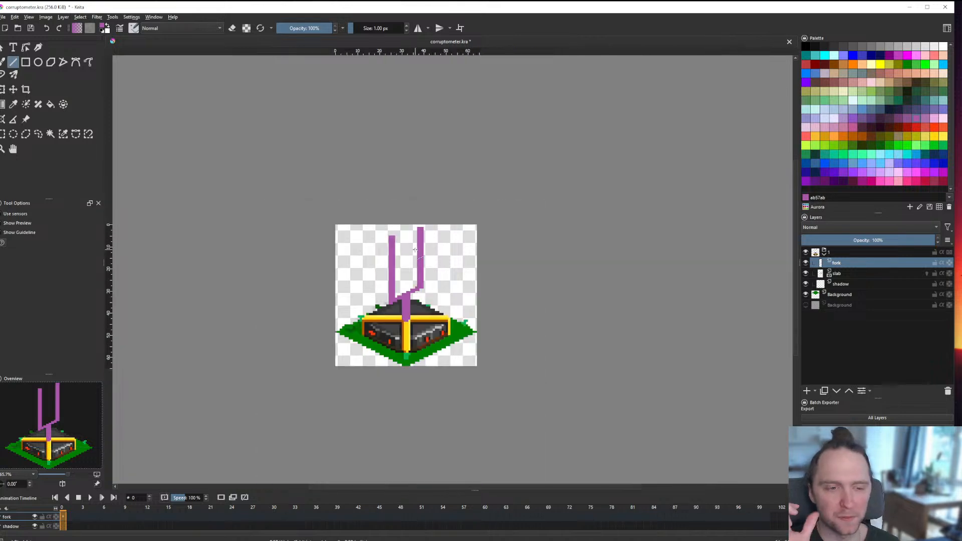
{"action": "scroll", "coordinate": [414, 249], "scroll_direction": "up", "scroll_amount": 5}
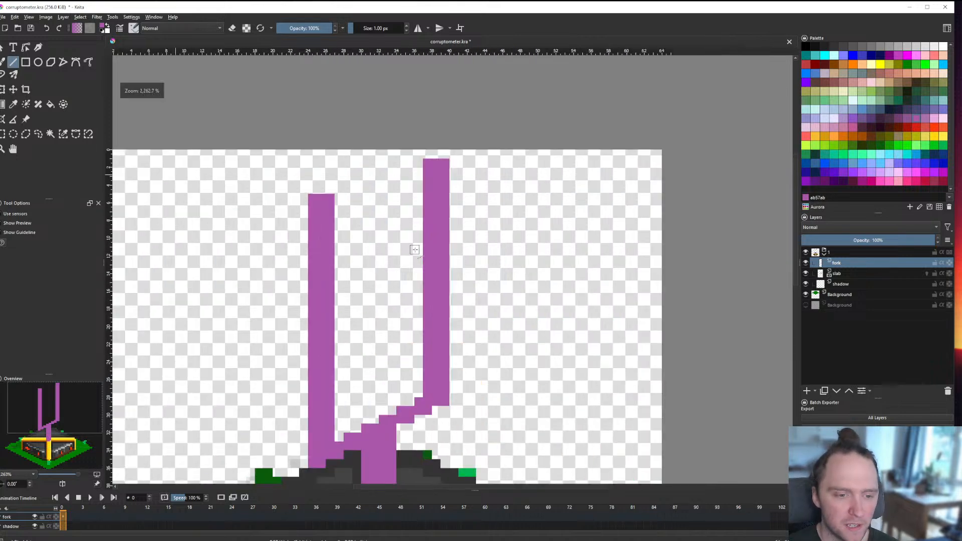
{"action": "scroll", "coordinate": [415, 249], "scroll_direction": "down", "scroll_amount": 1}
{"action": "scroll", "coordinate": [296, 436], "scroll_direction": "up", "scroll_amount": 3}
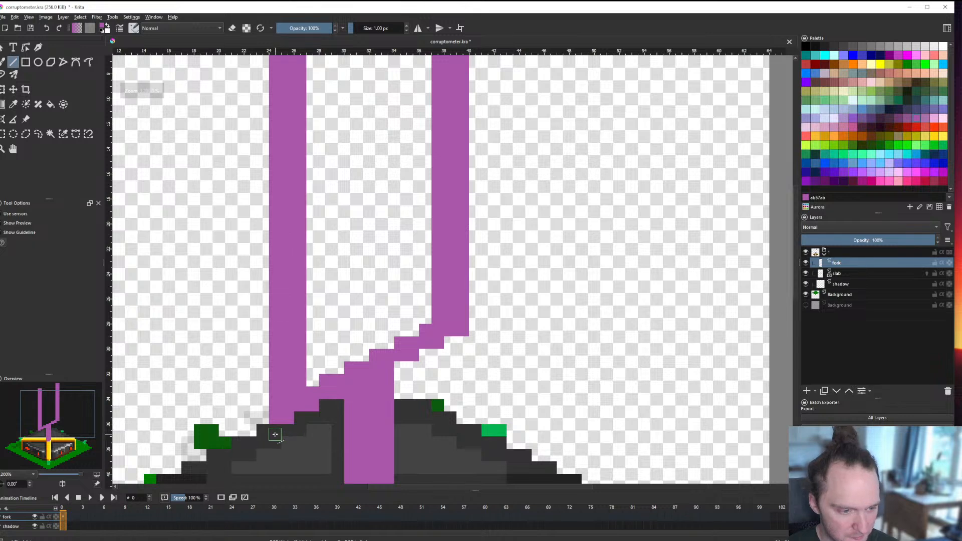
{"action": "left_click_drag", "start_coordinate": [276, 432], "coordinate": [462, 340]}
{"action": "scroll", "coordinate": [414, 308], "scroll_direction": "down", "scroll_amount": 4}
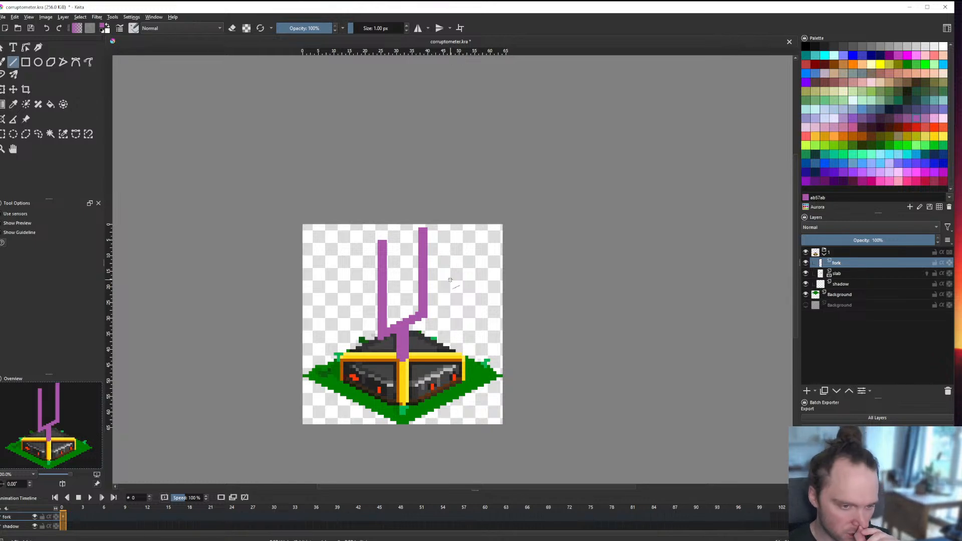
Step: Examine the fork's proportions and tine tips at several magnifications
{"action": "scroll", "coordinate": [392, 284], "scroll_direction": "up", "scroll_amount": 2}
{"action": "scroll", "coordinate": [429, 247], "scroll_direction": "up", "scroll_amount": 1}
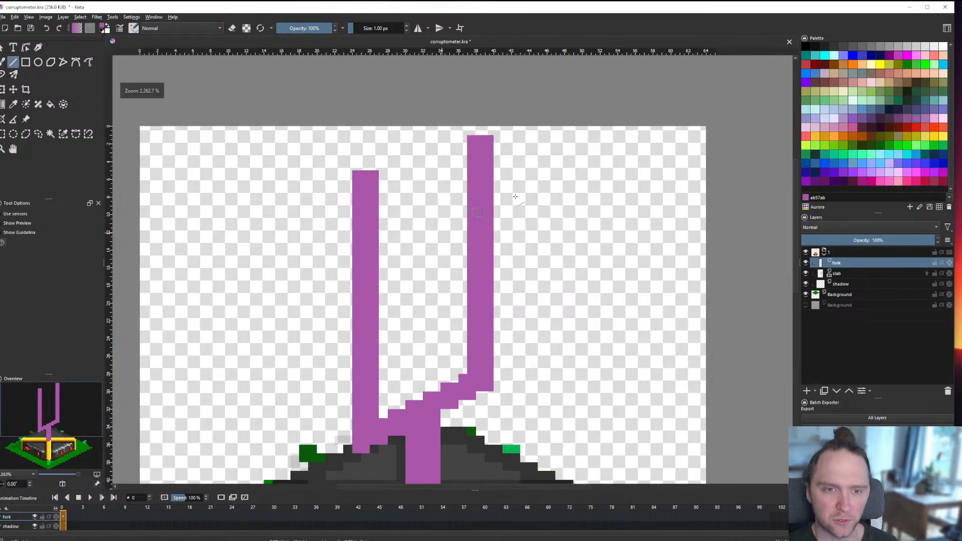
{"action": "scroll", "coordinate": [401, 252], "scroll_direction": "down", "scroll_amount": 4}
{"action": "scroll", "coordinate": [420, 256], "scroll_direction": "up", "scroll_amount": 3}
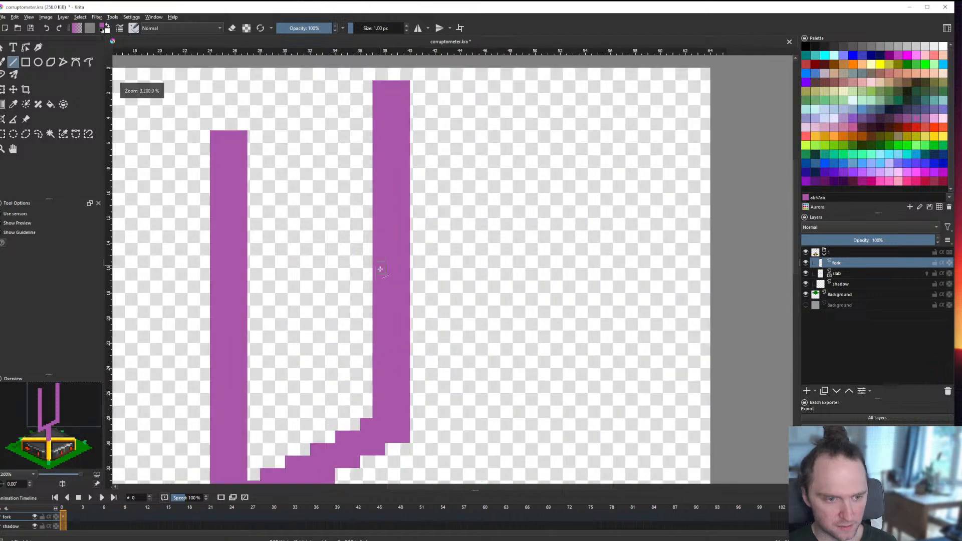
{"action": "scroll", "coordinate": [342, 299], "scroll_direction": "down", "scroll_amount": 3}
{"action": "scroll", "coordinate": [334, 288], "scroll_direction": "up", "scroll_amount": 2}
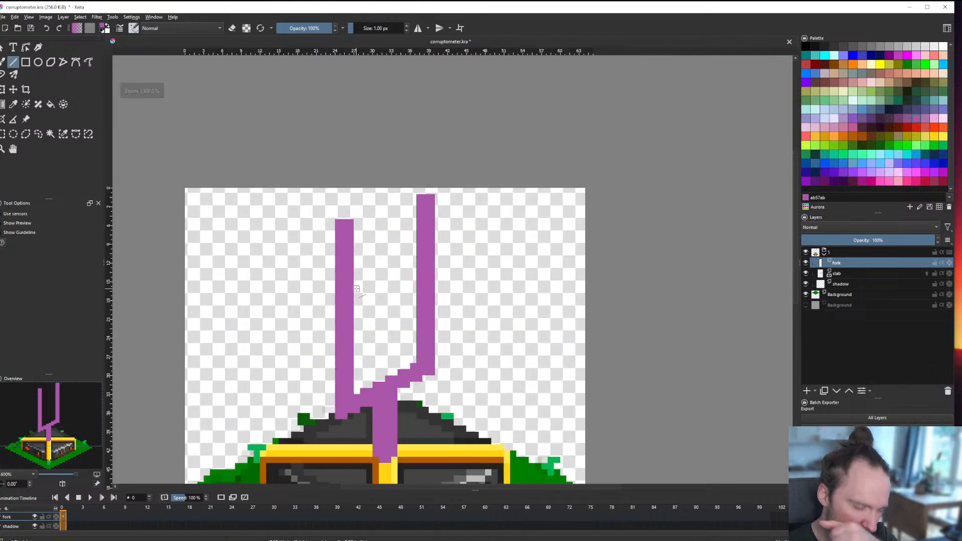
{"action": "scroll", "coordinate": [275, 188], "scroll_direction": "up", "scroll_amount": 4}
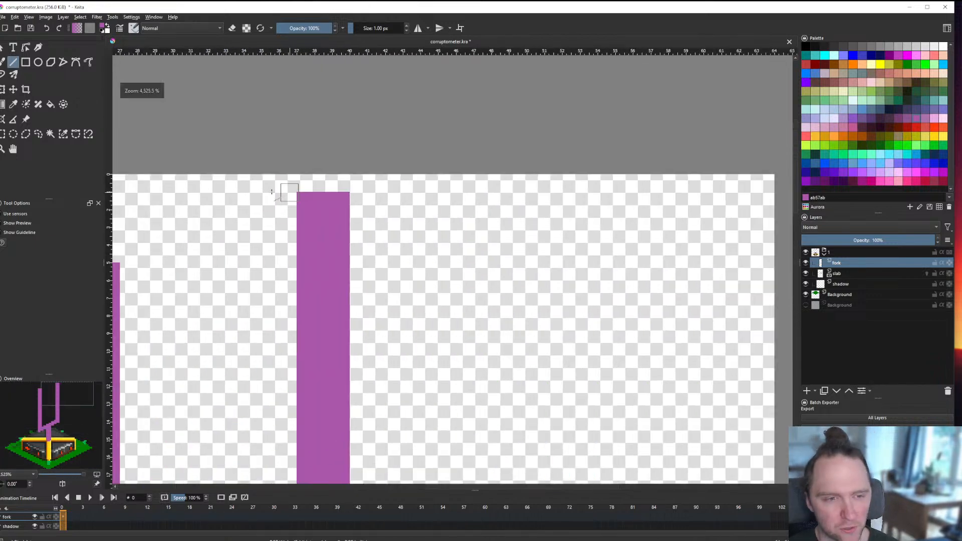
{"action": "scroll", "coordinate": [405, 389], "scroll_direction": "down", "scroll_amount": 4}
{"action": "scroll", "coordinate": [405, 388], "scroll_direction": "down", "scroll_amount": 4}
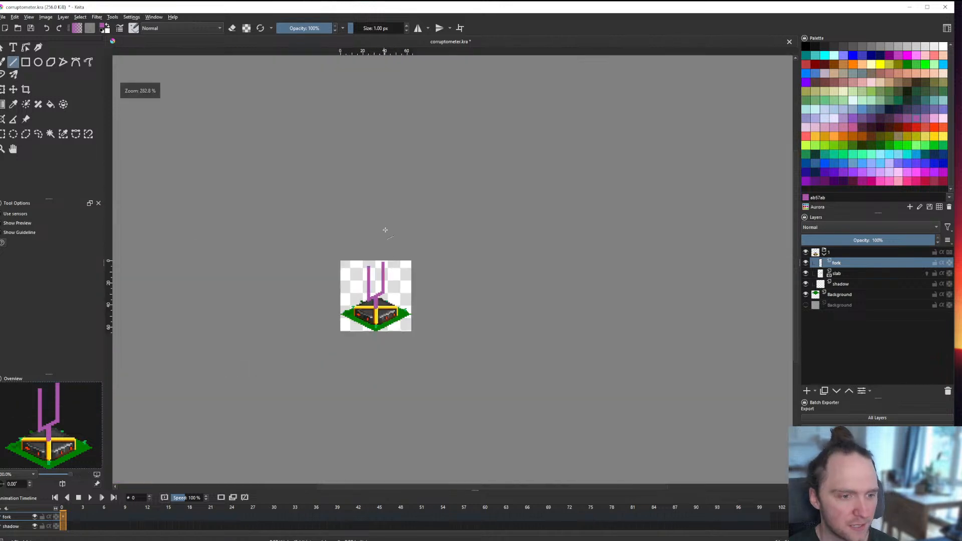
{"action": "scroll", "coordinate": [396, 225], "scroll_direction": "up", "scroll_amount": 4}
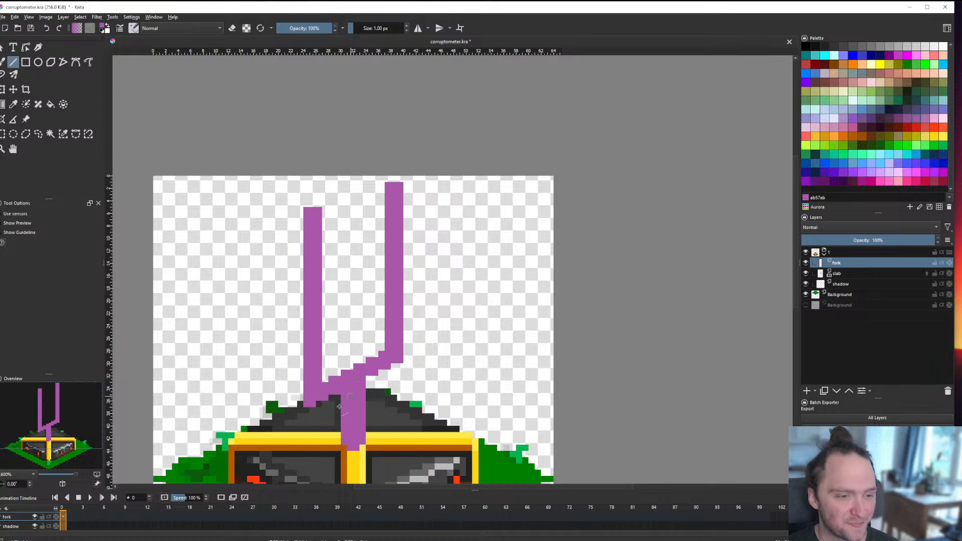
{"action": "scroll", "coordinate": [333, 395], "scroll_direction": "up", "scroll_amount": 2}
{"action": "scroll", "coordinate": [321, 386], "scroll_direction": "down", "scroll_amount": 2}
{"action": "scroll", "coordinate": [294, 312], "scroll_direction": "up", "scroll_amount": 1}
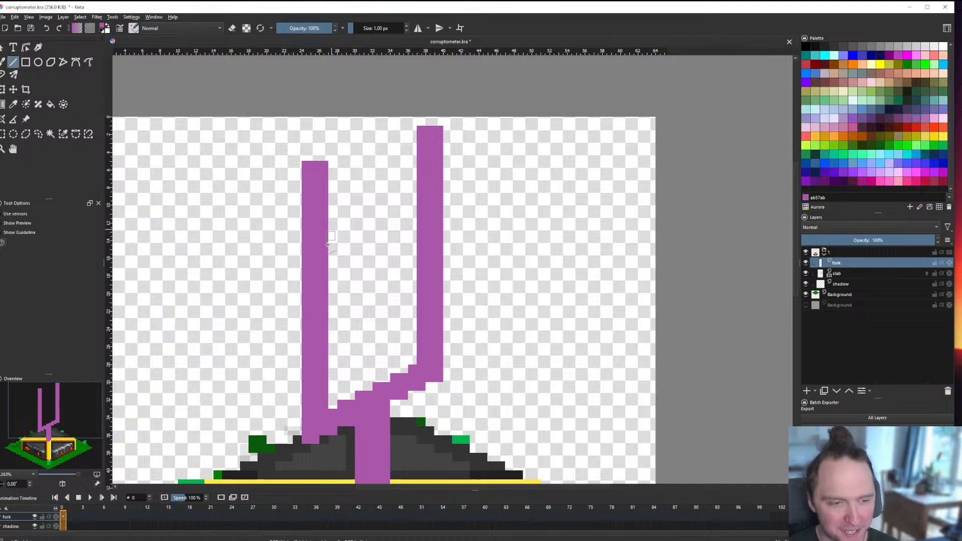
{"action": "scroll", "coordinate": [328, 233], "scroll_direction": "down", "scroll_amount": 2}
{"action": "scroll", "coordinate": [322, 230], "scroll_direction": "up", "scroll_amount": 2}
Step: Erase the topmost row of three pixels from each of the fork's two tines
{"action": "key", "text": "e"}
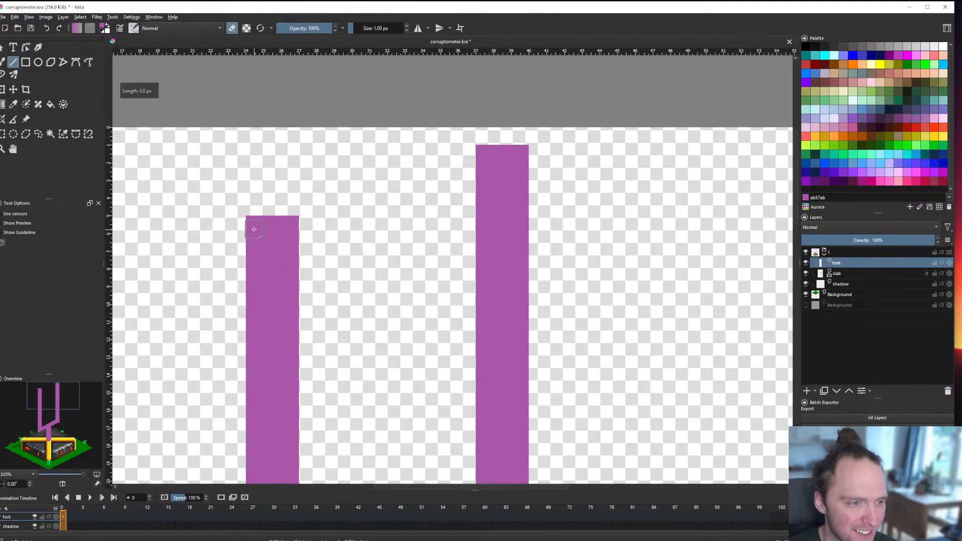
{"action": "left_click", "coordinate": [253, 225]}
{"action": "left_click", "coordinate": [484, 154]}
{"action": "scroll", "coordinate": [484, 160], "scroll_direction": "down", "scroll_amount": 4}
{"action": "scroll", "coordinate": [484, 160], "scroll_direction": "up", "scroll_amount": 4}
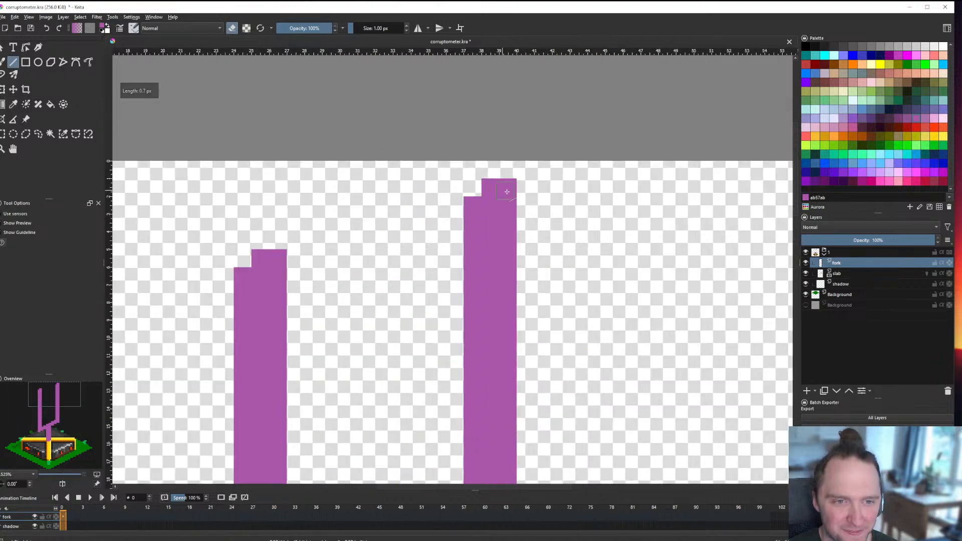
{"action": "left_click", "coordinate": [507, 188]}
{"action": "left_click", "coordinate": [490, 190]}
{"action": "left_click", "coordinate": [278, 258]}
{"action": "left_click", "coordinate": [260, 258]}
{"action": "scroll", "coordinate": [260, 258], "scroll_direction": "down", "scroll_amount": 5}
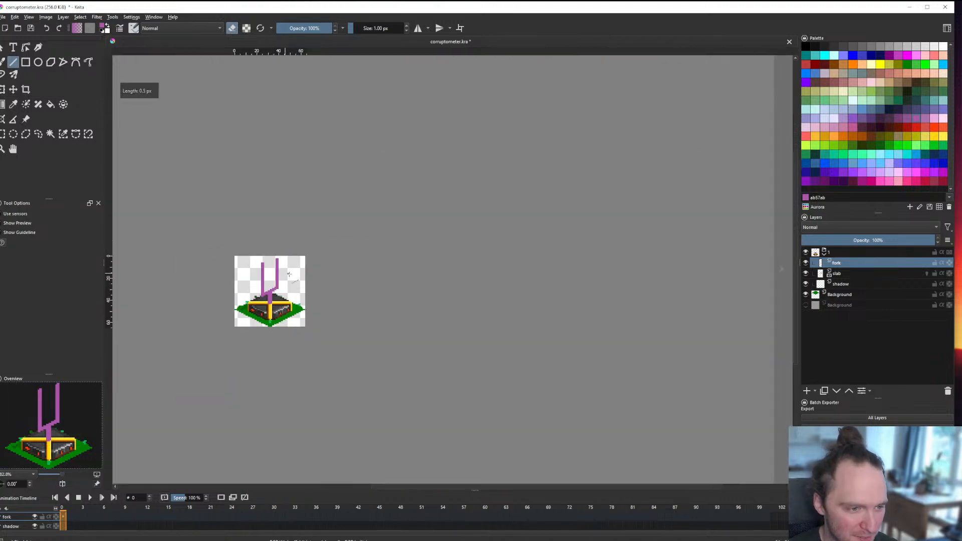
{"action": "scroll", "coordinate": [262, 278], "scroll_direction": "up", "scroll_amount": 3}
{"action": "scroll", "coordinate": [328, 303], "scroll_direction": "down", "scroll_amount": 2}
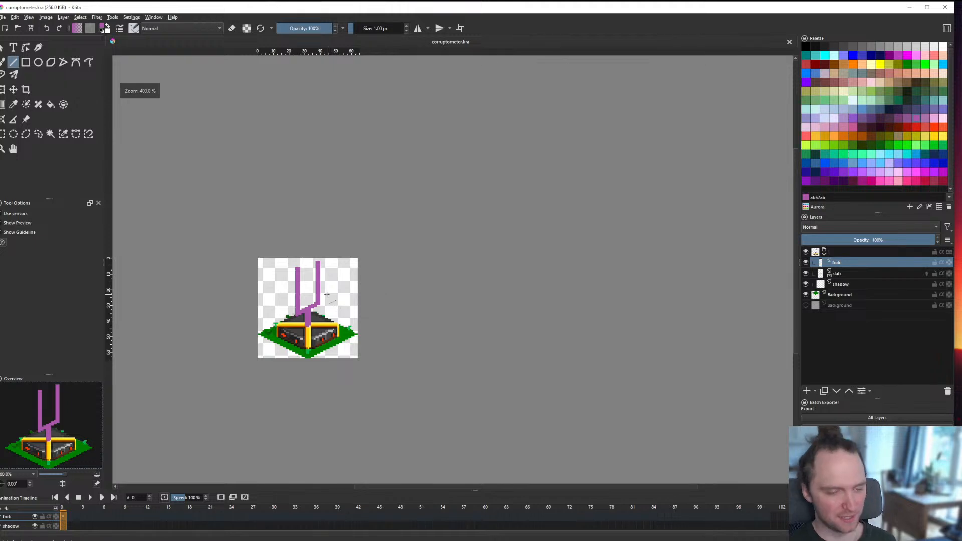
Step: Paint the gold cross's vertical post over the shaft's base in brown, gold and light yellow, about 3 px above the horizontal bar
{"action": "scroll", "coordinate": [302, 294], "scroll_direction": "up", "scroll_amount": 3}
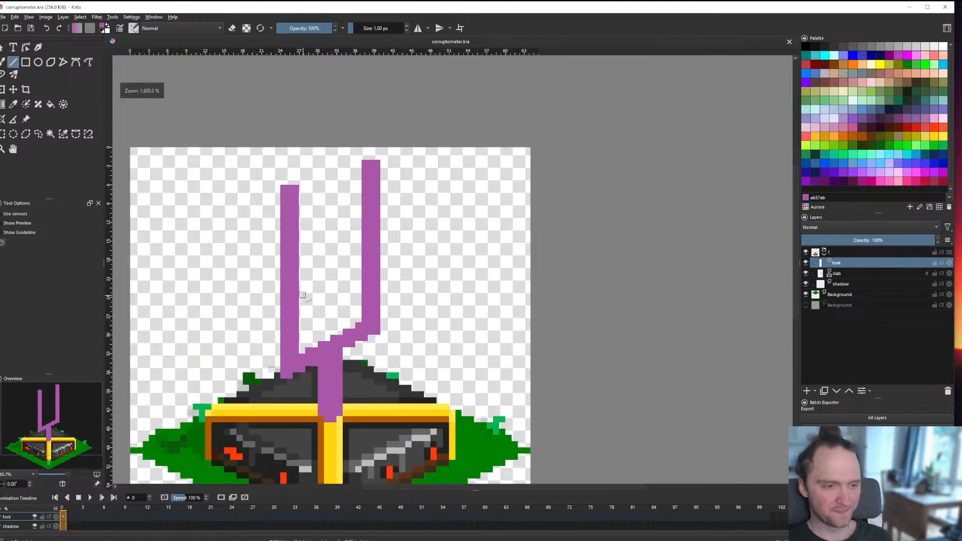
{"action": "scroll", "coordinate": [302, 295], "scroll_direction": "down", "scroll_amount": 2}
{"action": "scroll", "coordinate": [358, 316], "scroll_direction": "up", "scroll_amount": 5}
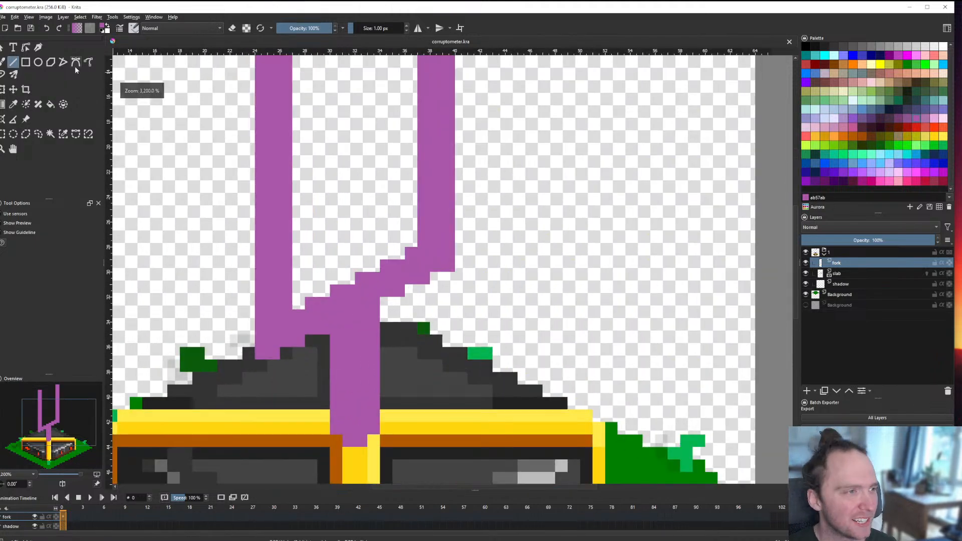
{"action": "mouse_move", "coordinate": [337, 449]}
{"action": "left_mouse_down"}
{"action": "mouse_move", "coordinate": [339, 375]}
{"action": "mouse_move", "coordinate": [361, 394]}
{"action": "left_mouse_up"}
{"action": "left_click", "coordinate": [353, 451], "text": "ctrl"}
{"action": "left_click", "coordinate": [391, 414], "text": "ctrl"}
{"action": "left_click_drag", "start_coordinate": [374, 428], "coordinate": [374, 380]}
{"action": "scroll", "coordinate": [375, 394], "scroll_direction": "down", "scroll_amount": 2}
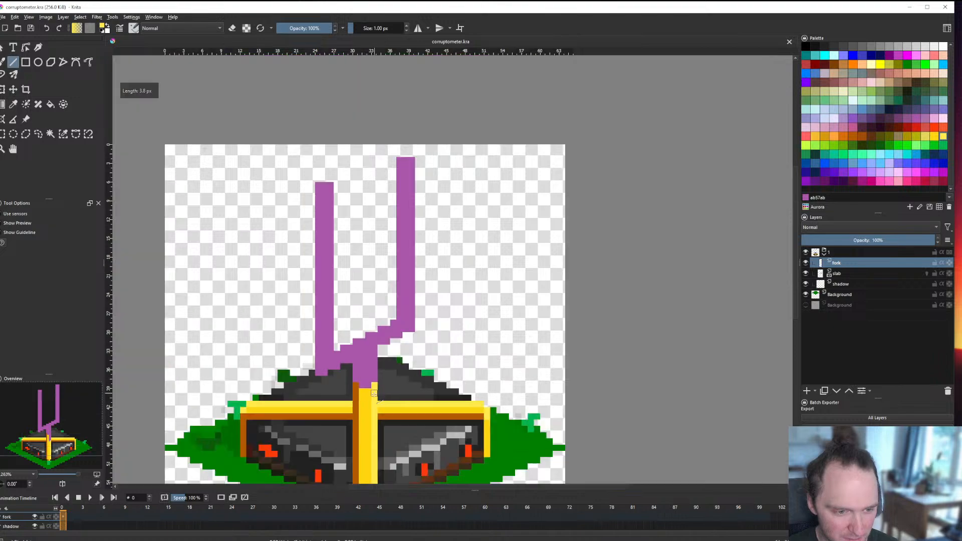
Step: Shade the two pixel columns of the horizontal bar left of the post in gold and orange, and darken nearby slab pixels in dark grey
{"action": "scroll", "coordinate": [374, 393], "scroll_direction": "down", "scroll_amount": 3}
{"action": "scroll", "coordinate": [362, 406], "scroll_direction": "up", "scroll_amount": 6}
{"action": "left_click", "coordinate": [390, 361], "text": "ctrl"}
{"action": "left_click", "coordinate": [390, 349], "text": "ctrl"}
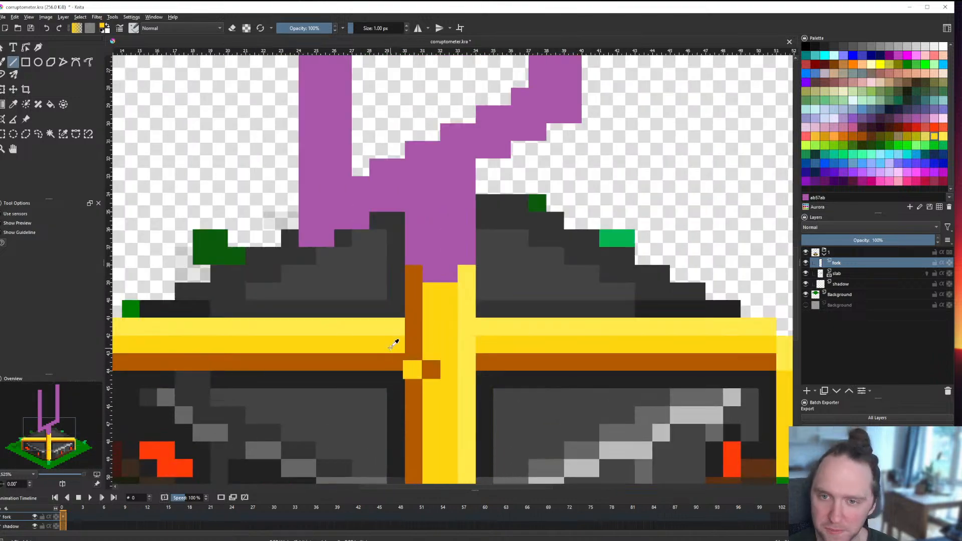
{"action": "left_click", "coordinate": [843, 135]}
{"action": "mouse_move", "coordinate": [406, 345]}
{"action": "left_mouse_down"}
{"action": "mouse_move", "coordinate": [389, 353]}
{"action": "mouse_move", "coordinate": [380, 328]}
{"action": "left_mouse_up"}
{"action": "left_click", "coordinate": [359, 345], "text": "ctrl"}
{"action": "left_click", "coordinate": [384, 308], "text": "ctrl"}
{"action": "left_click_drag", "start_coordinate": [379, 294], "coordinate": [367, 296]}
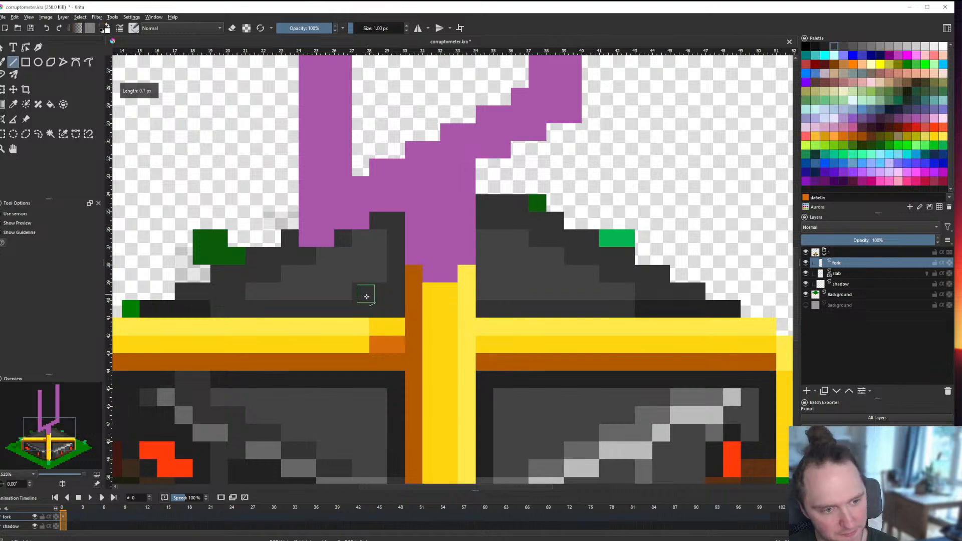
{"action": "scroll", "coordinate": [393, 349], "scroll_direction": "down", "scroll_amount": 10}
{"action": "scroll", "coordinate": [392, 349], "scroll_direction": "up", "scroll_amount": 6}
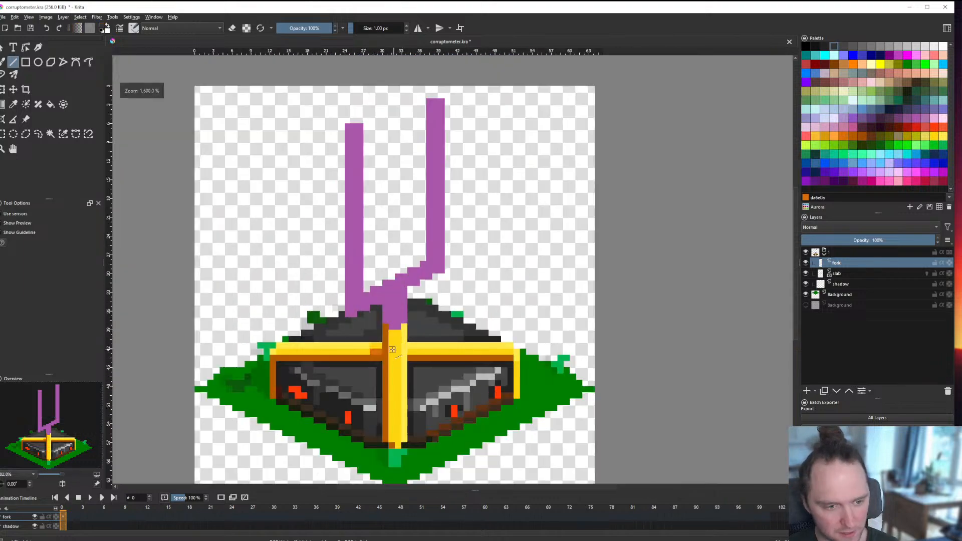
Step: Undo a misjudged orange pixel and darken the horizontal bar's top-row pixel directly left of the post with gold d79b0f
{"action": "scroll", "coordinate": [379, 352], "scroll_direction": "up", "scroll_amount": 4}
{"action": "left_click", "coordinate": [381, 347], "text": "ctrl"}
{"action": "left_click", "coordinate": [379, 329]}
{"action": "key", "text": "ctrl+z"}
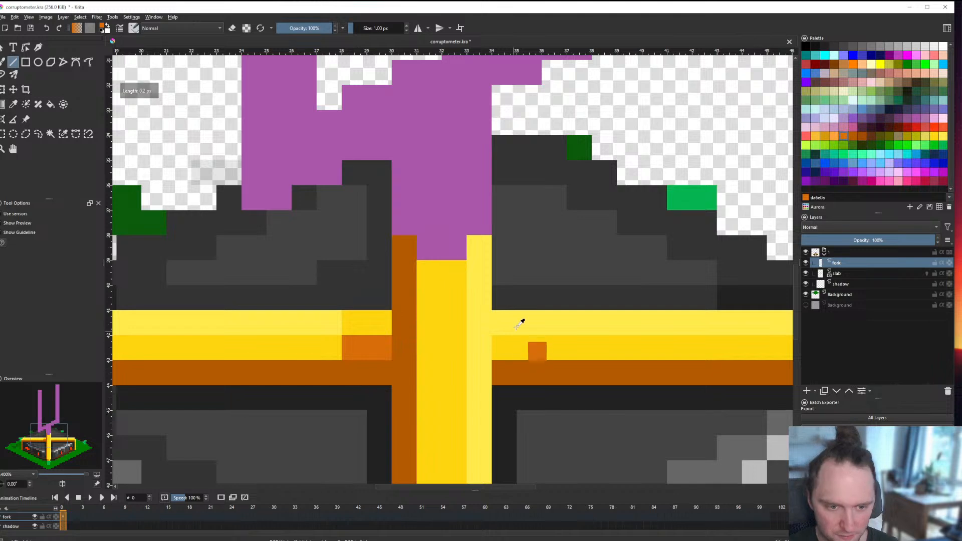
{"action": "left_click", "coordinate": [382, 317], "text": "ctrl"}
{"action": "left_click", "coordinate": [827, 136]}
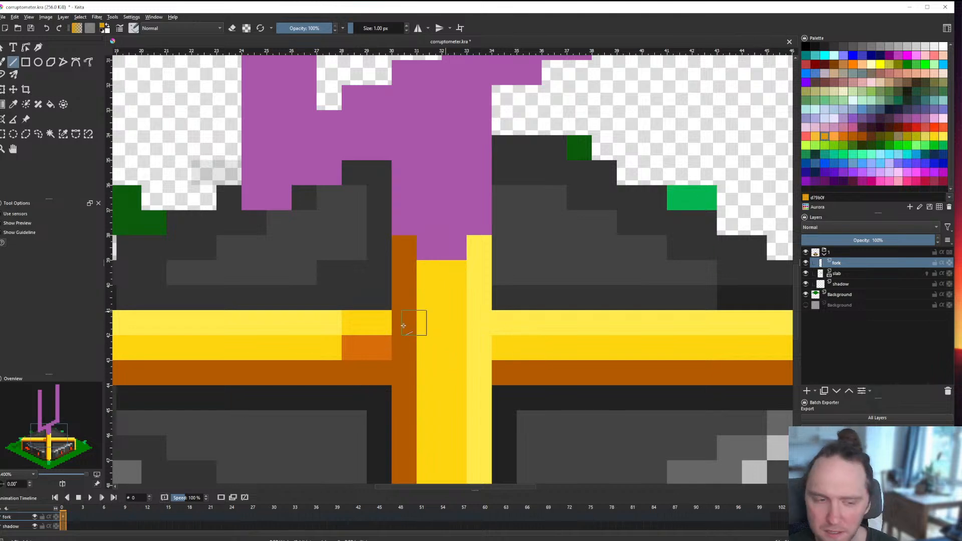
{"action": "left_click", "coordinate": [380, 323]}
{"action": "scroll", "coordinate": [393, 342], "scroll_direction": "down", "scroll_amount": 7}
{"action": "scroll", "coordinate": [392, 342], "scroll_direction": "up", "scroll_amount": 6}
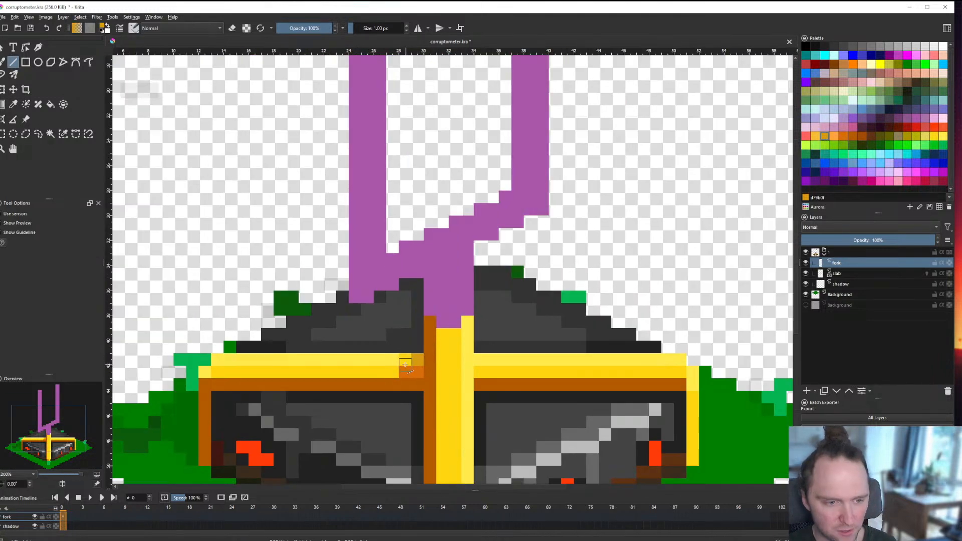
{"action": "scroll", "coordinate": [414, 352], "scroll_direction": "down", "scroll_amount": 6}
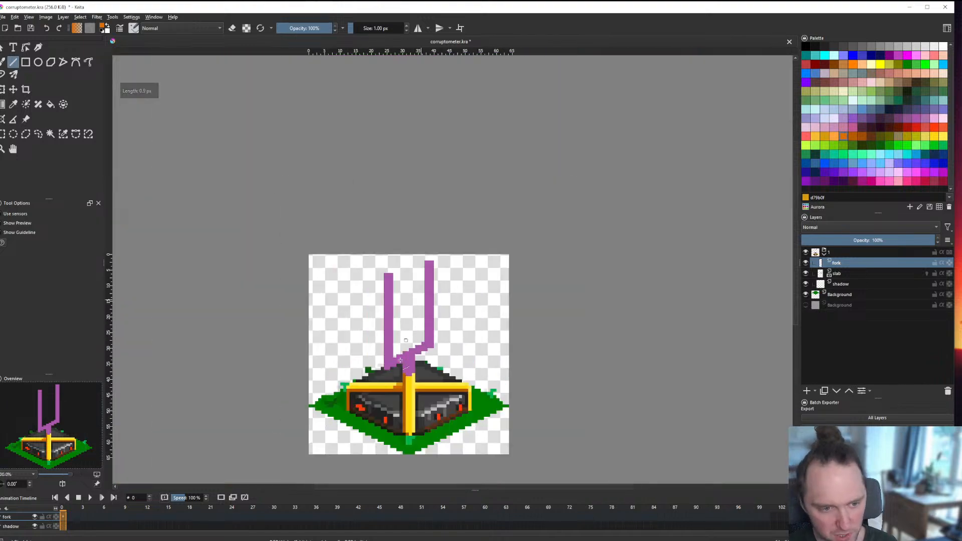
Step: Save the corruptometer.kra drawing with the reworked gold cross and fork base
{"action": "scroll", "coordinate": [414, 351], "scroll_direction": "up", "scroll_amount": 6}
{"action": "scroll", "coordinate": [422, 300], "scroll_direction": "down", "scroll_amount": 8}
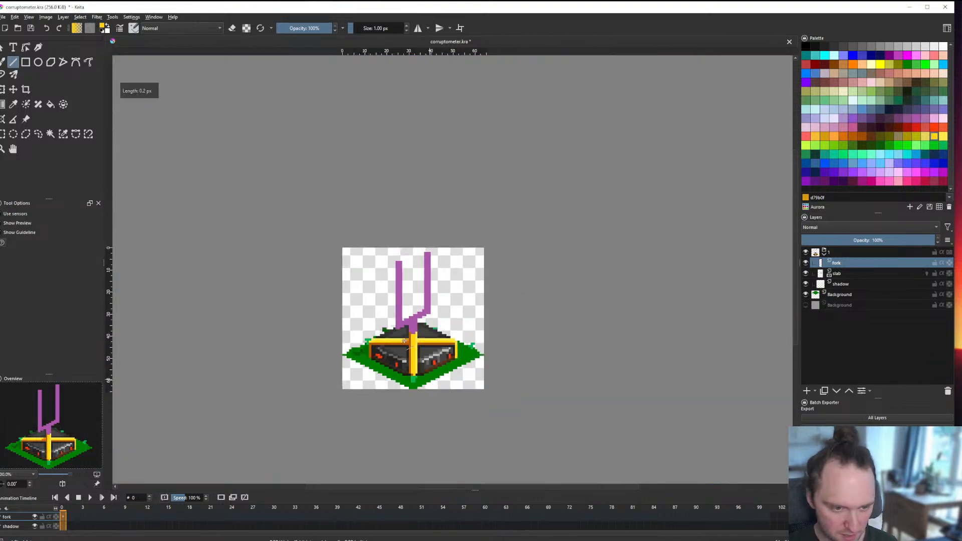
{"action": "scroll", "coordinate": [397, 352], "scroll_direction": "up", "scroll_amount": 3}
{"action": "key", "text": "ctrl+s"}
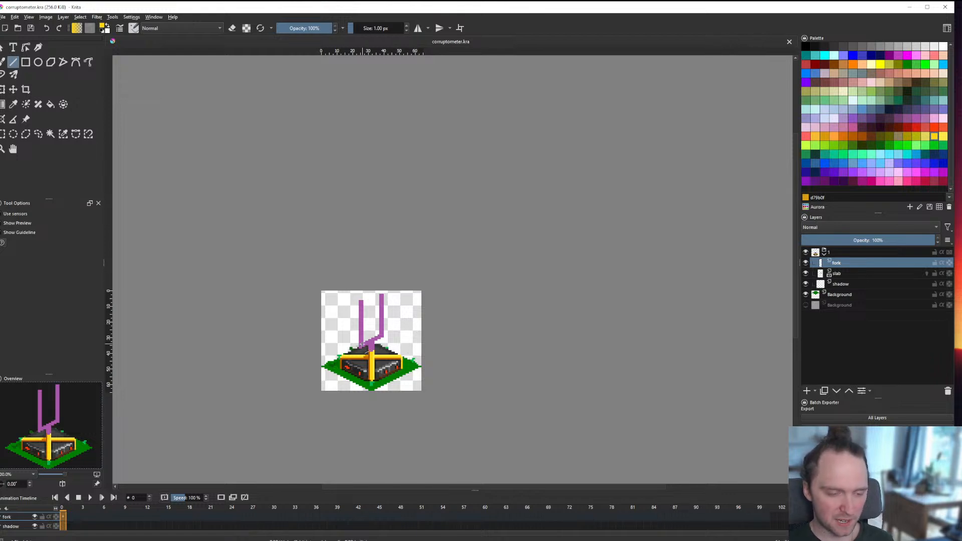
{"action": "scroll", "coordinate": [362, 345], "scroll_direction": "up", "scroll_amount": 4}
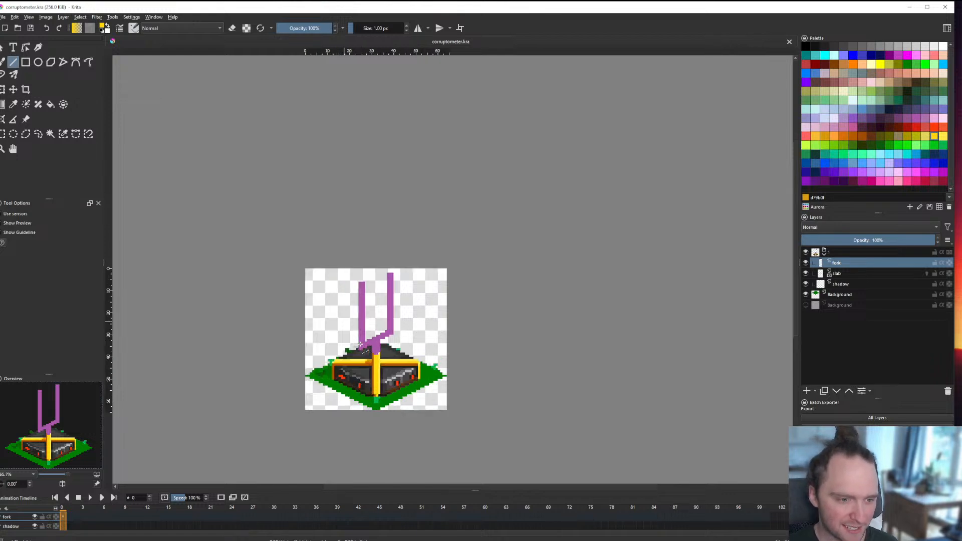
{"action": "scroll", "coordinate": [401, 287], "scroll_direction": "down", "scroll_amount": 4}
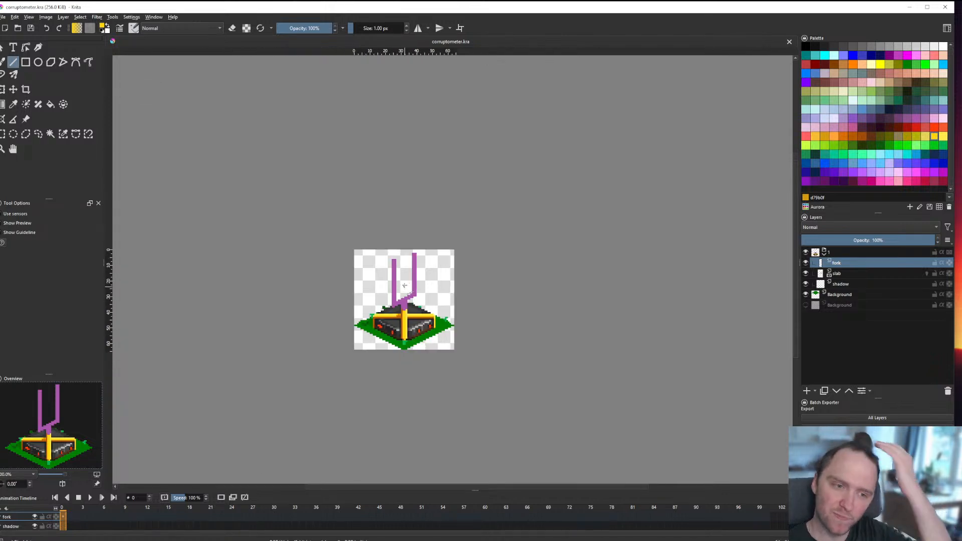
Step: Add a single purple pixel centred on top of each of the fork's two tines as a pointed tip
{"action": "scroll", "coordinate": [408, 277], "scroll_direction": "up", "scroll_amount": 4}
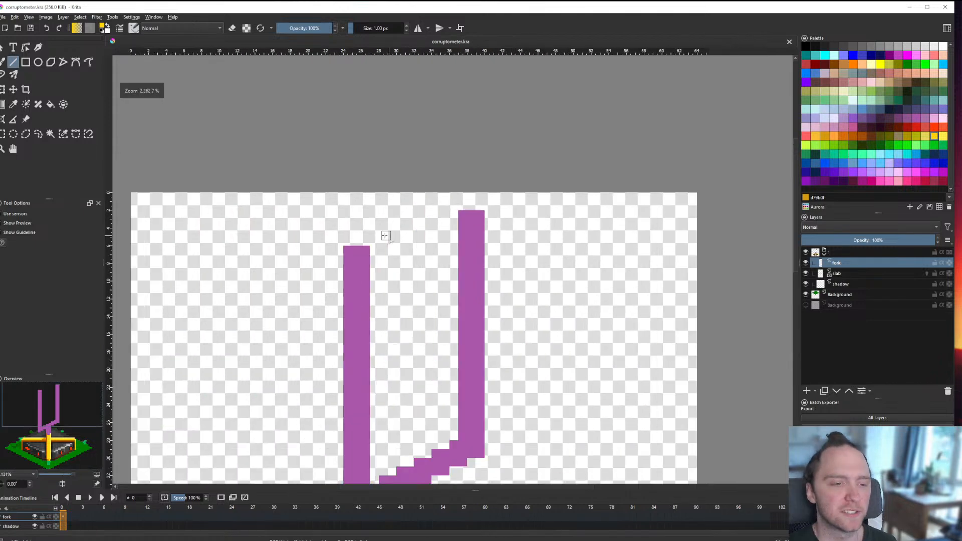
{"action": "scroll", "coordinate": [439, 223], "scroll_direction": "up", "scroll_amount": 2}
{"action": "scroll", "coordinate": [438, 223], "scroll_direction": "up", "scroll_amount": 1}
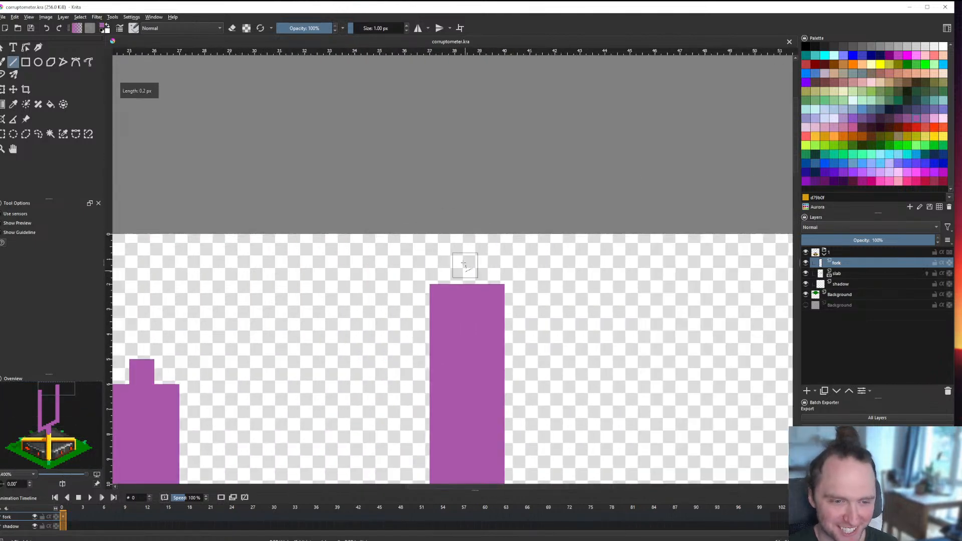
{"action": "scroll", "coordinate": [458, 262], "scroll_direction": "down", "scroll_amount": 4}
{"action": "scroll", "coordinate": [365, 311], "scroll_direction": "up", "scroll_amount": 3}
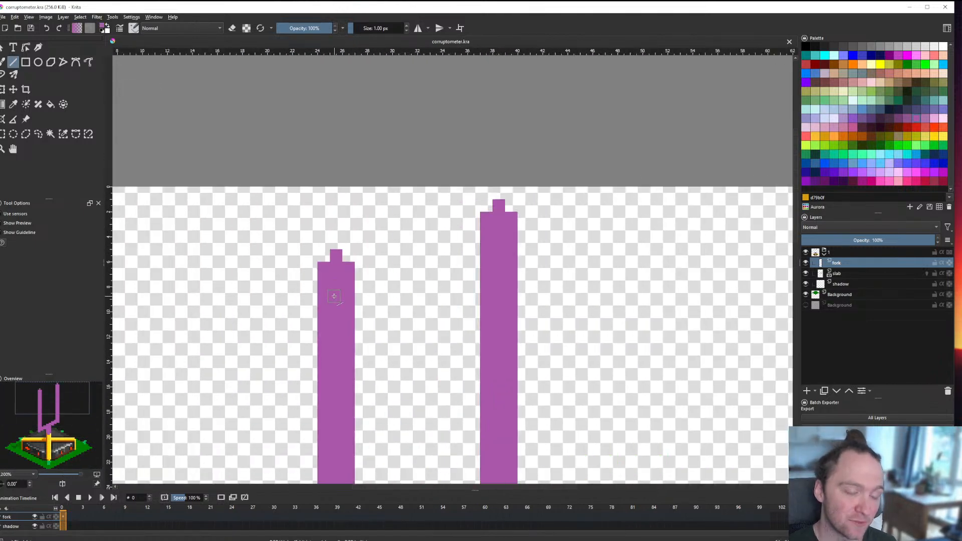
Step: Examine the fork's silhouette and tine tips against the slab at several zoom levels
{"action": "scroll", "coordinate": [346, 293], "scroll_direction": "down", "scroll_amount": 3}
{"action": "scroll", "coordinate": [369, 290], "scroll_direction": "up", "scroll_amount": 1}
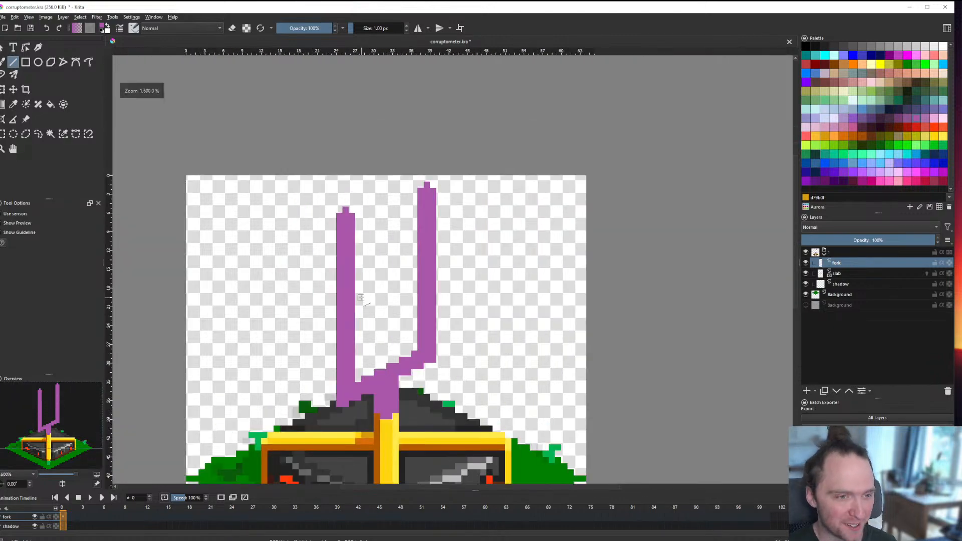
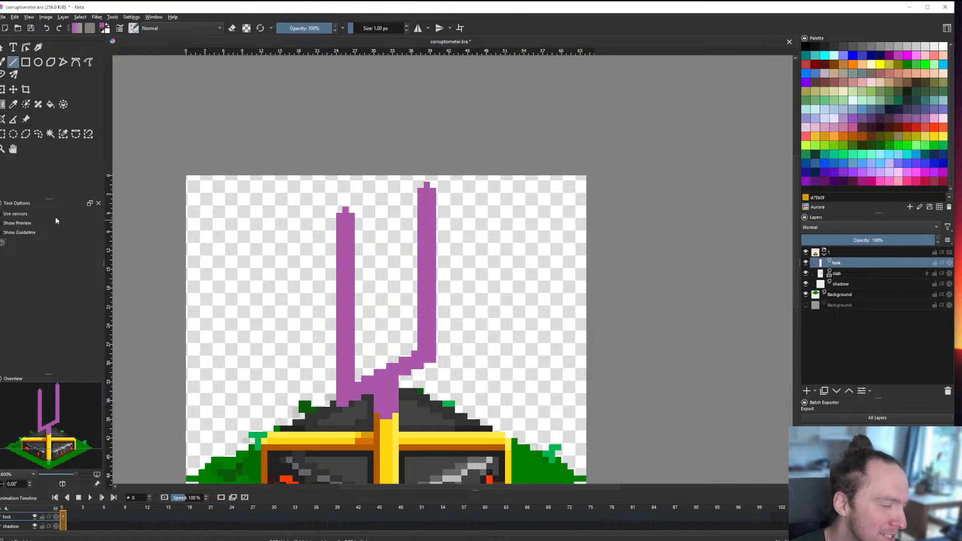
{"action": "scroll", "coordinate": [388, 281], "scroll_direction": "down", "scroll_amount": 1}
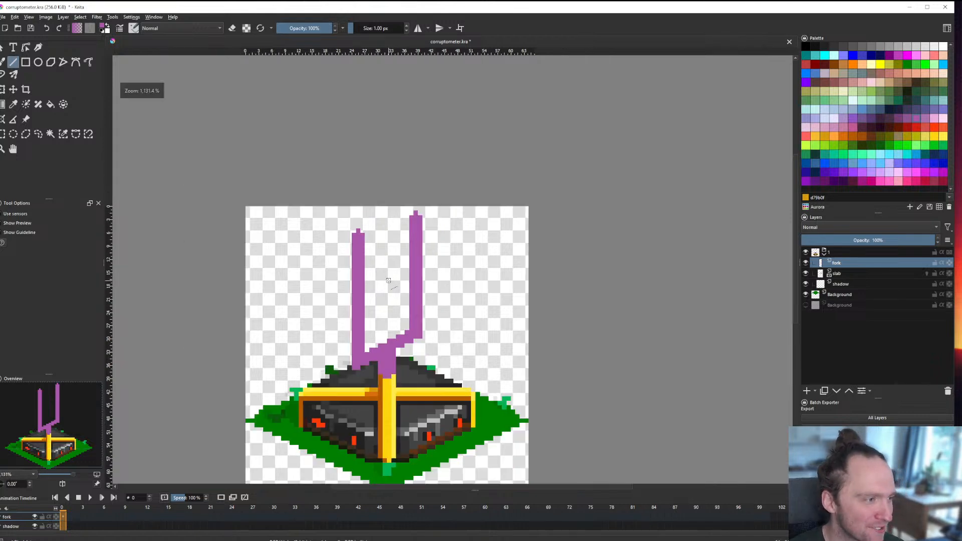
{"action": "scroll", "coordinate": [368, 242], "scroll_direction": "down", "scroll_amount": 1}
{"action": "scroll", "coordinate": [360, 255], "scroll_direction": "up", "scroll_amount": 2}
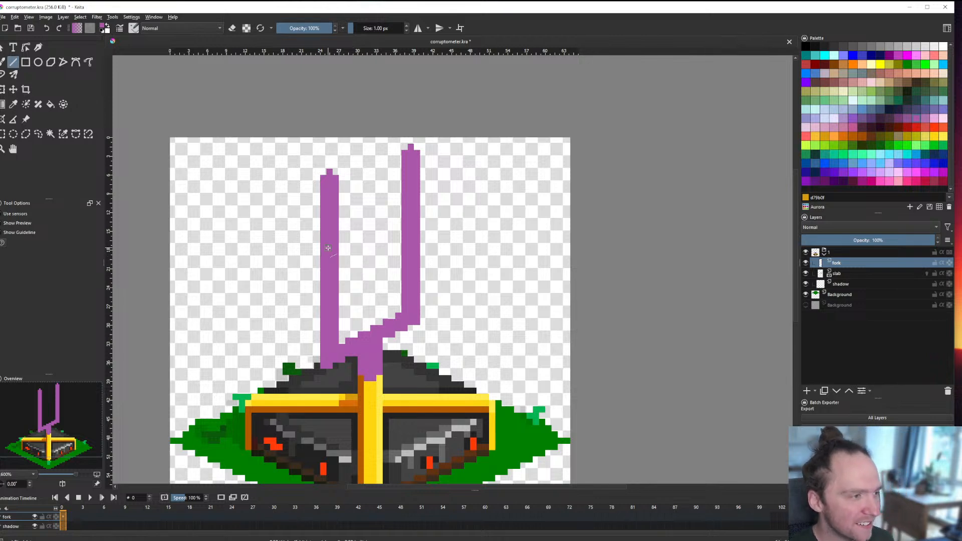
{"action": "scroll", "coordinate": [329, 248], "scroll_direction": "down", "scroll_amount": 2}
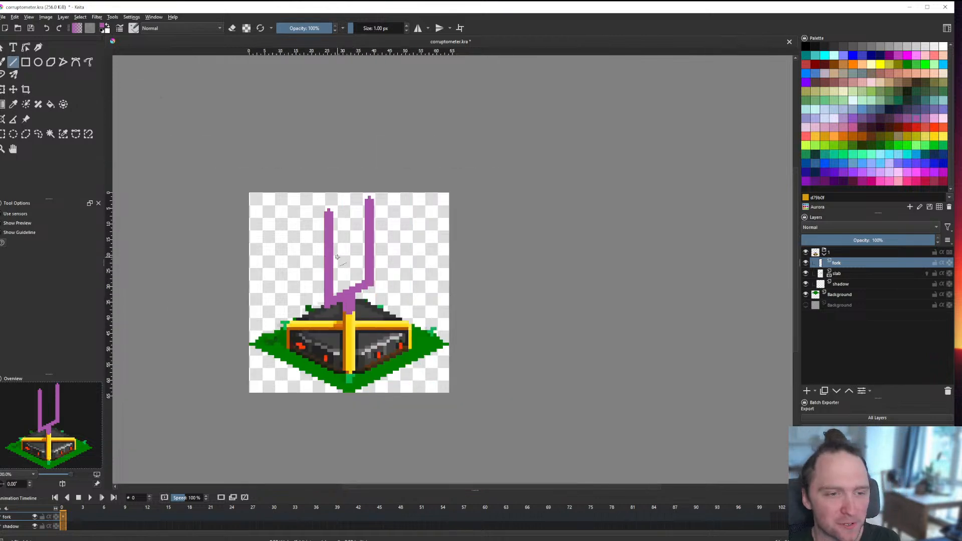
{"action": "scroll", "coordinate": [337, 257], "scroll_direction": "down", "scroll_amount": 1}
{"action": "scroll", "coordinate": [337, 257], "scroll_direction": "up", "scroll_amount": 5}
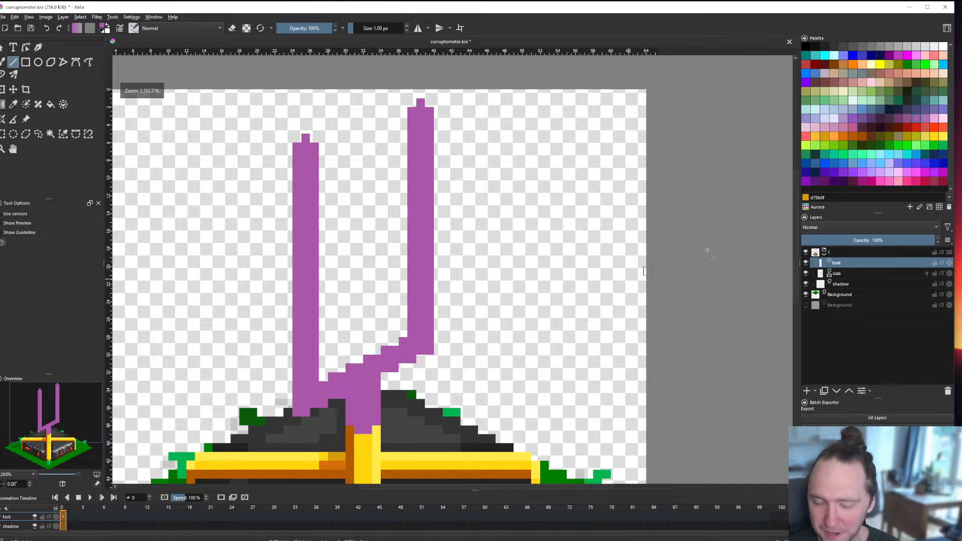
Step: Highlight the taller tine's tip pixel and its full right-hand pixel column in bright magenta ff52ff
{"action": "left_click", "coordinate": [908, 172]}
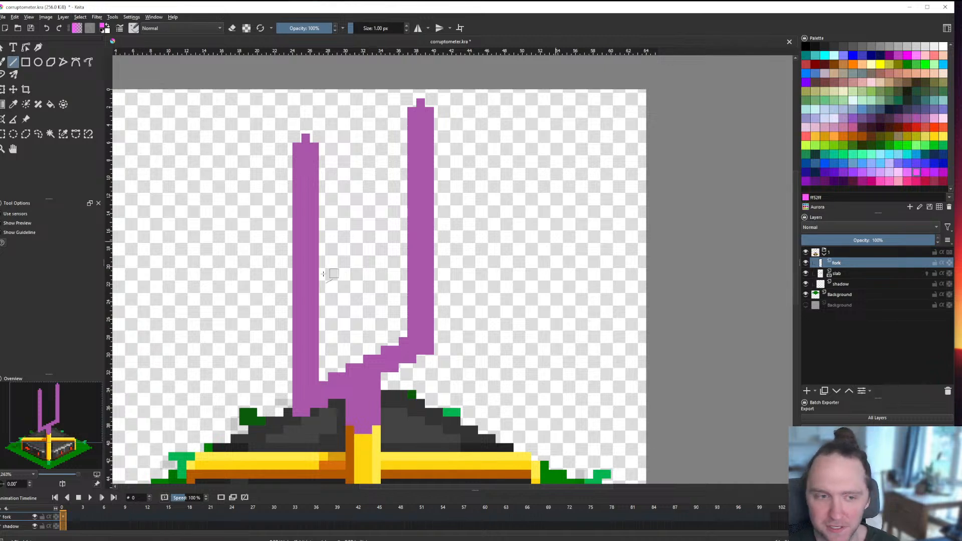
{"action": "scroll", "coordinate": [323, 274], "scroll_direction": "down", "scroll_amount": 1}
{"action": "scroll", "coordinate": [350, 233], "scroll_direction": "up", "scroll_amount": 1}
{"action": "left_click", "coordinate": [410, 144], "text": "ctrl"}
{"action": "left_click", "coordinate": [919, 172]}
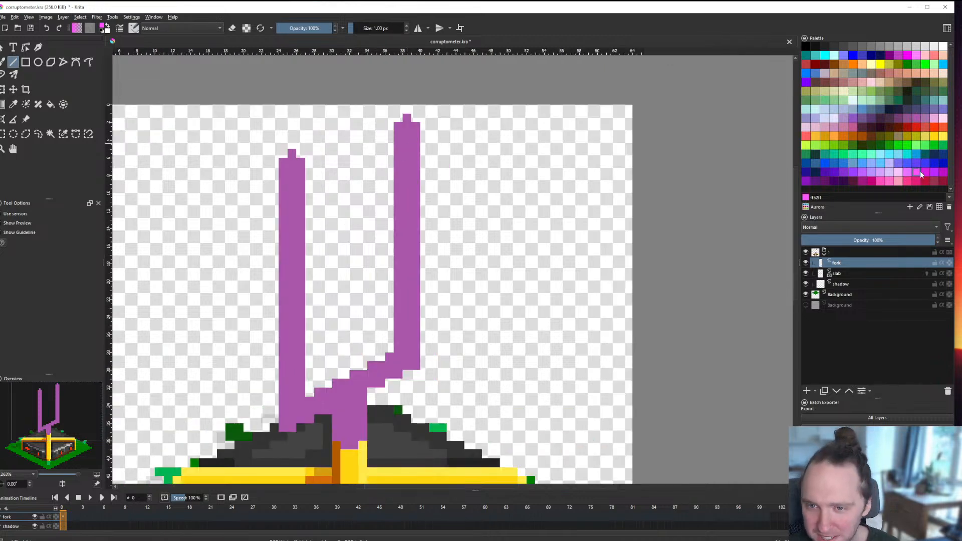
{"action": "scroll", "coordinate": [402, 115], "scroll_direction": "up", "scroll_amount": 2}
{"action": "mouse_move", "coordinate": [412, 122]}
{"action": "left_mouse_down"}
{"action": "mouse_move", "coordinate": [430, 141]}
{"action": "mouse_move", "coordinate": [439, 356]}
{"action": "mouse_move", "coordinate": [424, 449]}
{"action": "left_mouse_up"}
{"action": "scroll", "coordinate": [435, 363], "scroll_direction": "down", "scroll_amount": 3}
Step: Highlight the shorter tine's tip pixel and its full right-hand pixel column in the same magenta ff52ff
{"action": "scroll", "coordinate": [380, 267], "scroll_direction": "up", "scroll_amount": 2}
{"action": "left_click_drag", "start_coordinate": [371, 245], "coordinate": [381, 256]}
{"action": "left_click_drag", "start_coordinate": [381, 259], "coordinate": [385, 438]}
{"action": "scroll", "coordinate": [397, 349], "scroll_direction": "down", "scroll_amount": 6}
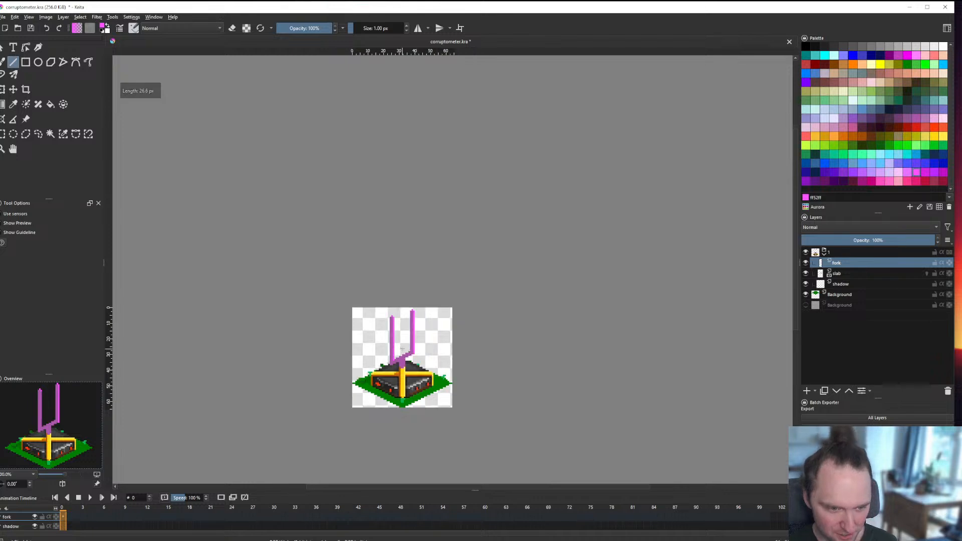
{"action": "scroll", "coordinate": [401, 349], "scroll_direction": "up", "scroll_amount": 4}
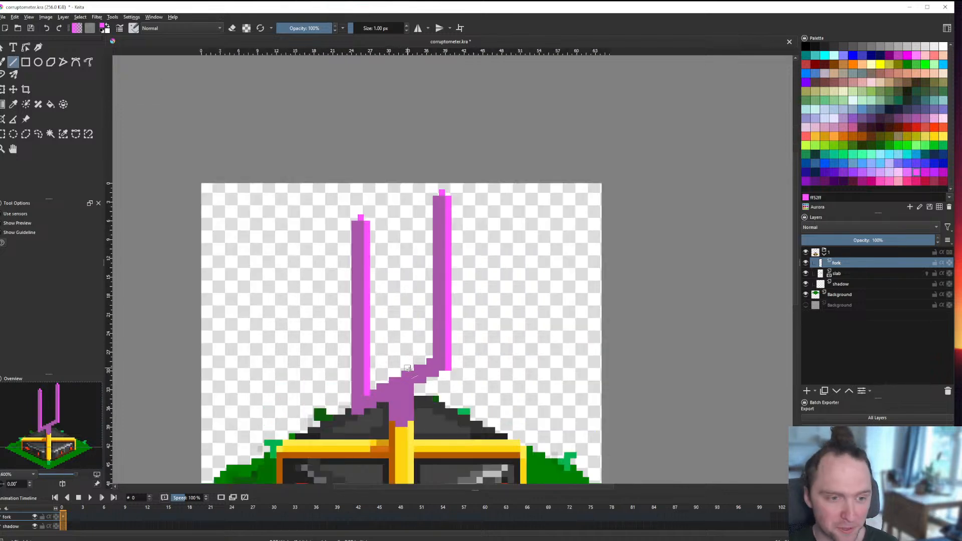
Step: Try highlighting the upper steps of the fork's sloped crossbar in magenta ff52ff, then undo the strokes
{"action": "scroll", "coordinate": [408, 368], "scroll_direction": "up", "scroll_amount": 2}
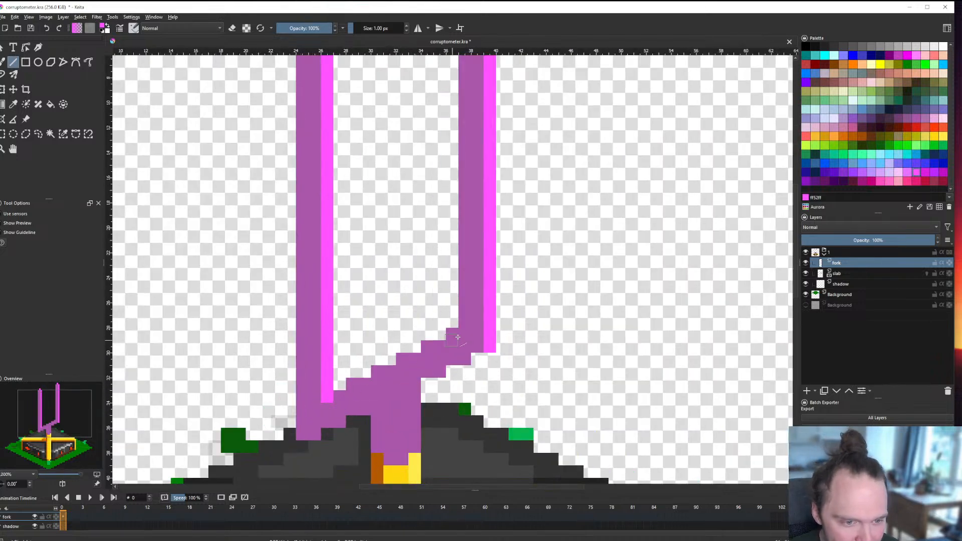
{"action": "scroll", "coordinate": [424, 371], "scroll_direction": "up", "scroll_amount": 2}
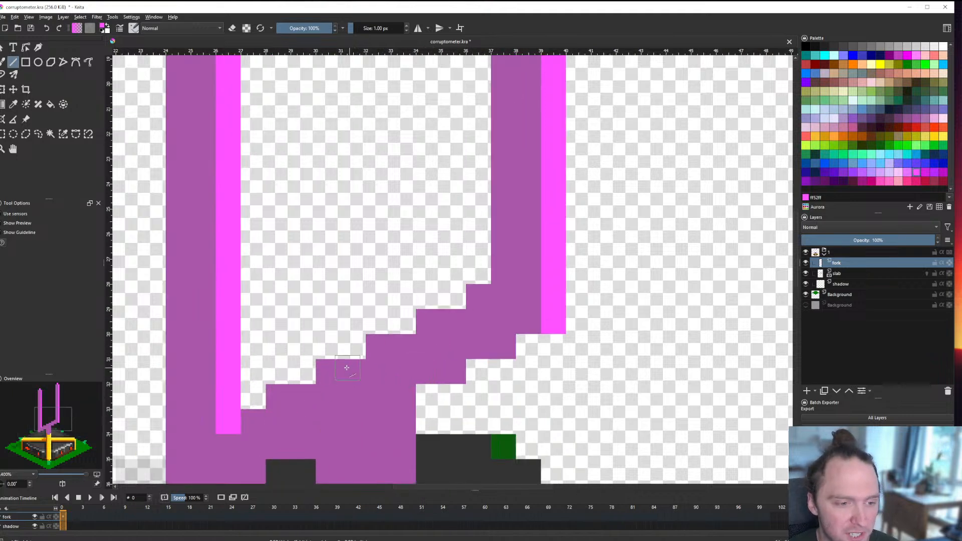
{"action": "mouse_move", "coordinate": [328, 371]}
{"action": "left_mouse_down"}
{"action": "mouse_move", "coordinate": [356, 371]}
{"action": "mouse_move", "coordinate": [454, 321]}
{"action": "left_mouse_up"}
{"action": "scroll", "coordinate": [439, 350], "scroll_direction": "down", "scroll_amount": 10}
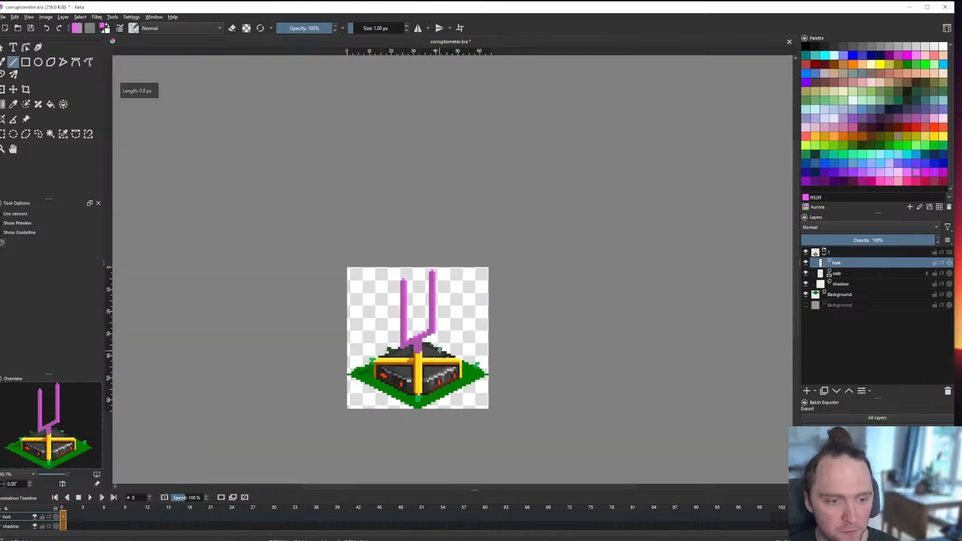
{"action": "scroll", "coordinate": [440, 349], "scroll_direction": "up", "scroll_amount": 8}
{"action": "key", "text": "ctrl+z"}
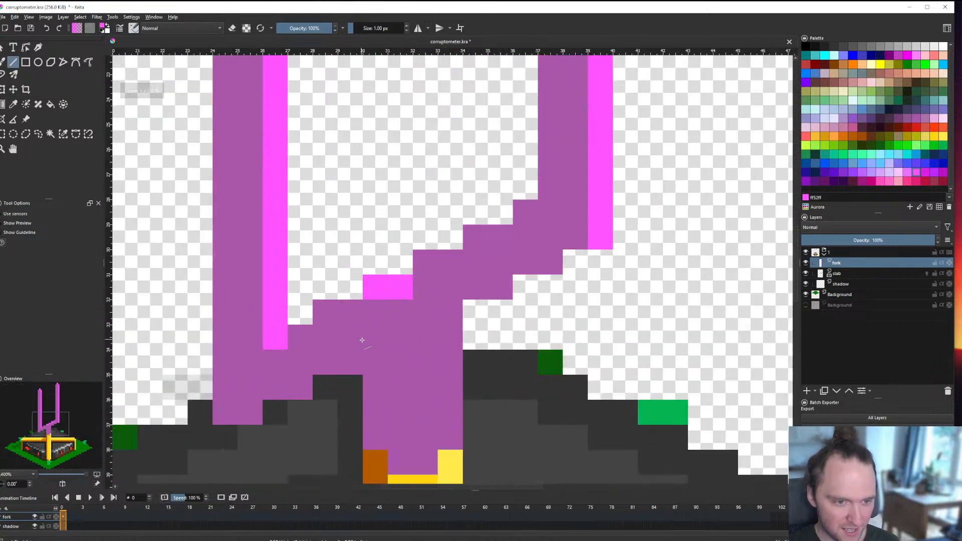
{"action": "key", "text": "ctrl+z"}
{"action": "scroll", "coordinate": [362, 340], "scroll_direction": "down", "scroll_amount": 8}
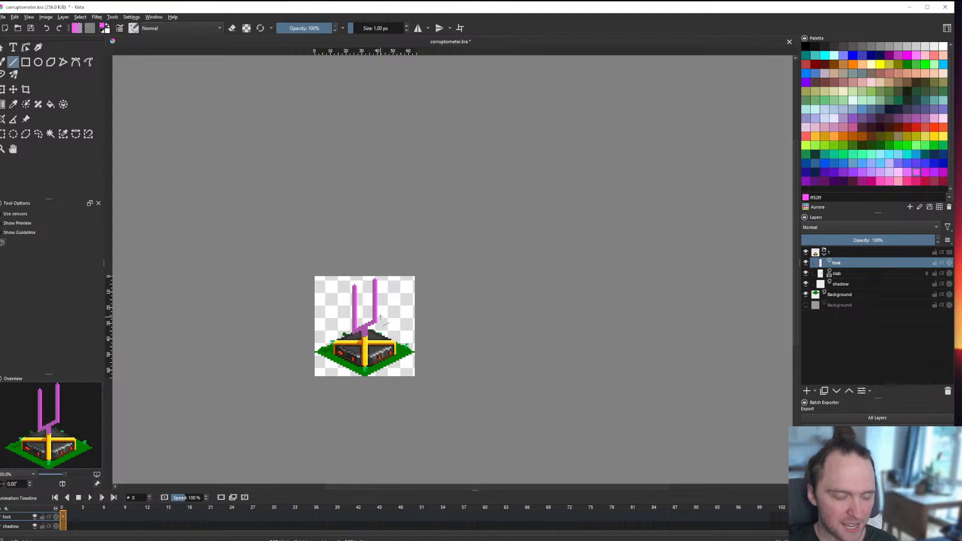
Step: Darken the post's two central gold pixels level with the horizontal bar's brown bottom row, using the bar's dark gold
{"action": "scroll", "coordinate": [375, 320], "scroll_direction": "up", "scroll_amount": 10}
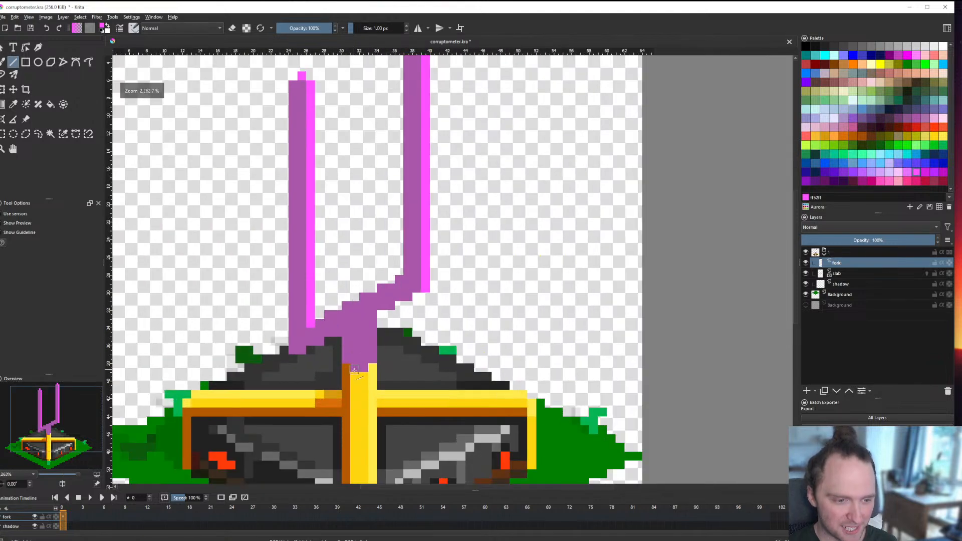
{"action": "scroll", "coordinate": [348, 399], "scroll_direction": "up", "scroll_amount": 1}
{"action": "left_click", "coordinate": [396, 434], "text": "ctrl"}
{"action": "scroll", "coordinate": [395, 401], "scroll_direction": "down", "scroll_amount": 3}
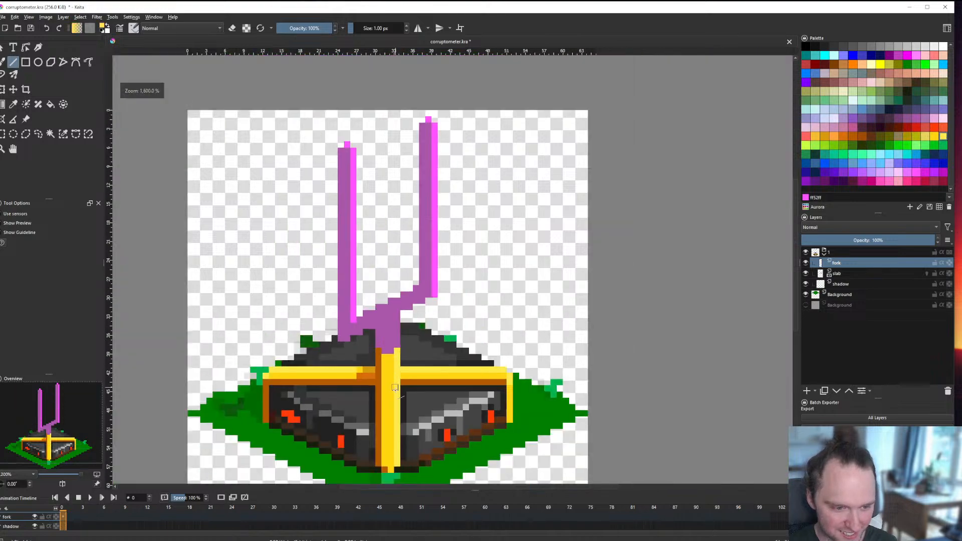
{"action": "scroll", "coordinate": [395, 393], "scroll_direction": "up", "scroll_amount": 3}
{"action": "left_click", "coordinate": [326, 340], "text": "ctrl"}
{"action": "left_click", "coordinate": [367, 373]}
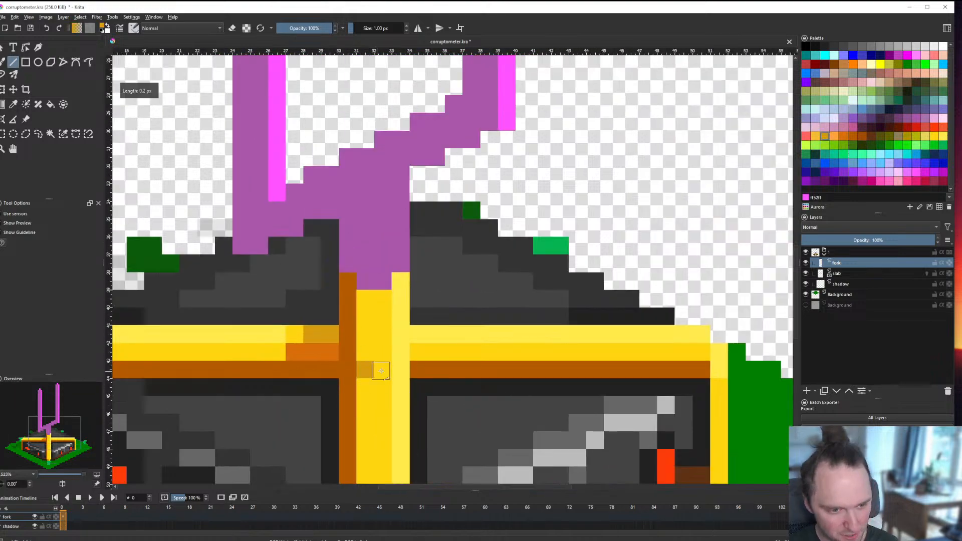
{"action": "left_click", "coordinate": [382, 370]}
{"action": "scroll", "coordinate": [365, 351], "scroll_direction": "down", "scroll_amount": 3}
{"action": "scroll", "coordinate": [370, 347], "scroll_direction": "up", "scroll_amount": 2}
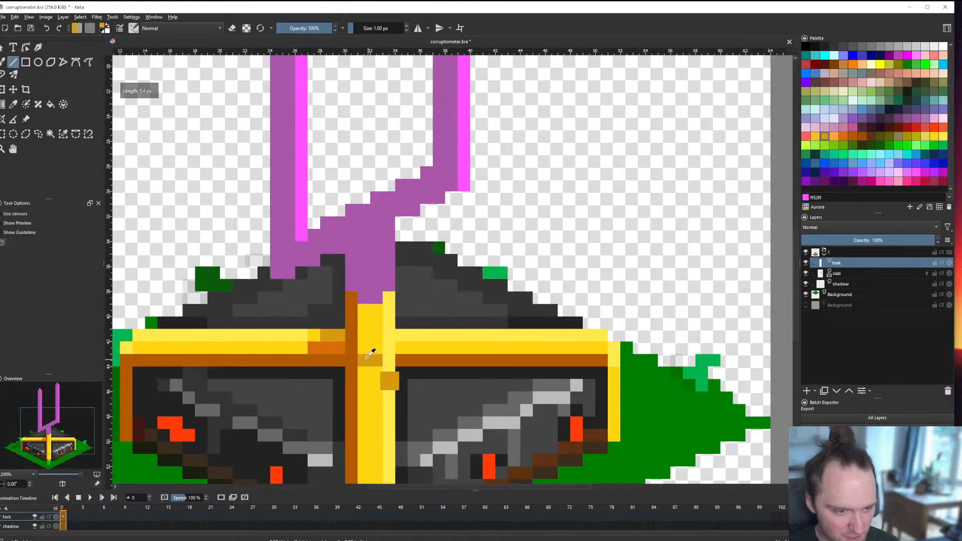
Step: Recolour the post's light yellow edge pixel in the horizontal bar's middle row with the main gold yellow
{"action": "scroll", "coordinate": [378, 343], "scroll_direction": "down", "scroll_amount": 2}
{"action": "scroll", "coordinate": [373, 346], "scroll_direction": "up", "scroll_amount": 2}
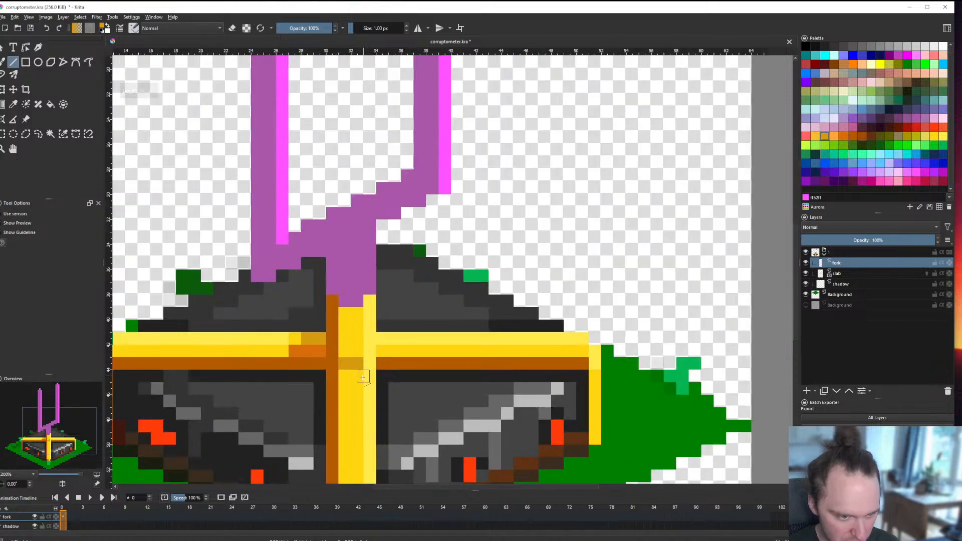
{"action": "left_click", "coordinate": [362, 354], "text": "ctrl"}
{"action": "scroll", "coordinate": [370, 350], "scroll_direction": "down", "scroll_amount": 3}
{"action": "scroll", "coordinate": [390, 365], "scroll_direction": "up", "scroll_amount": 4}
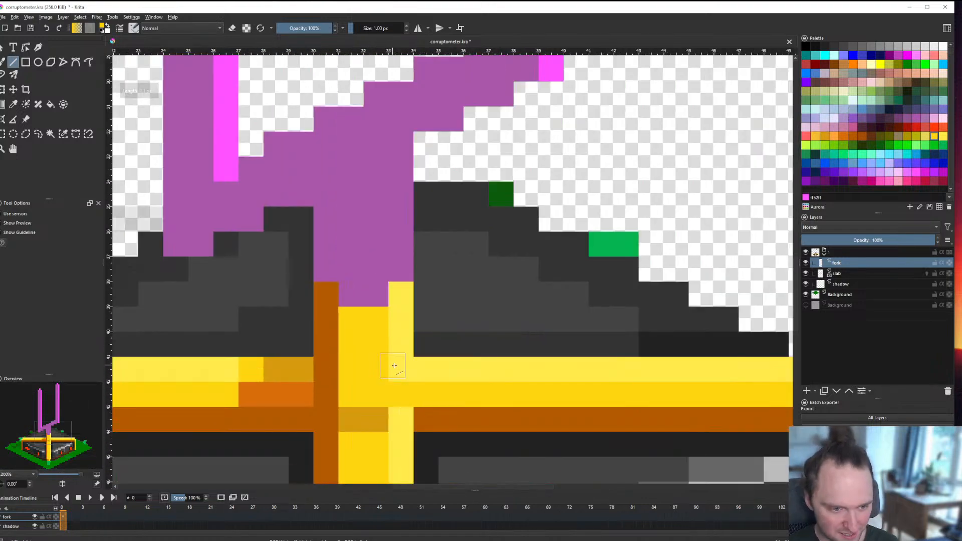
Step: Try dark gold pixels and a vertical dark gold stroke in the post's centre at the crossing, then undo them
{"action": "left_click", "coordinate": [377, 413], "text": "ctrl"}
{"action": "left_click", "coordinate": [361, 393]}
{"action": "left_click", "coordinate": [376, 391]}
{"action": "key", "text": "ctrl+z"}
{"action": "key", "text": "ctrl+z"}
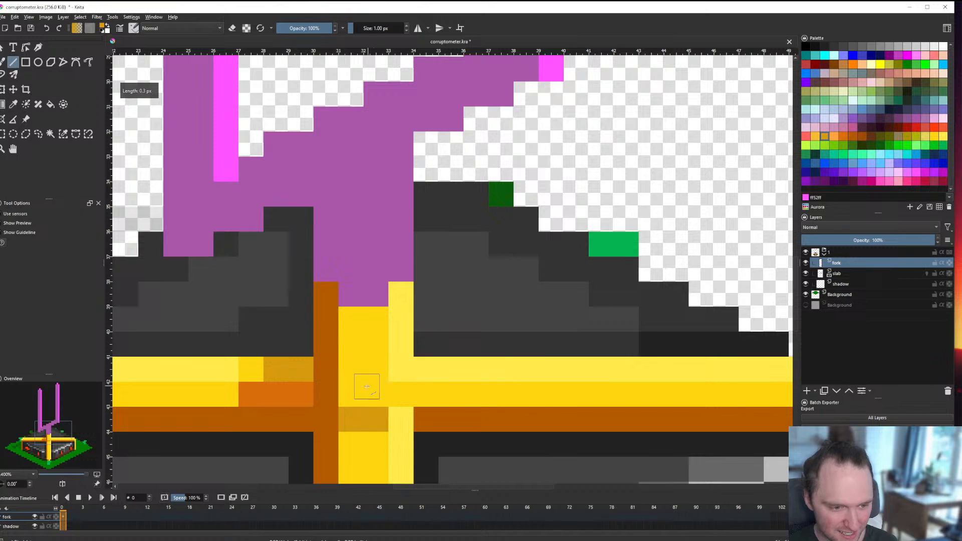
{"action": "left_click_drag", "start_coordinate": [351, 329], "coordinate": [365, 441]}
{"action": "key", "text": "ctrl+z"}
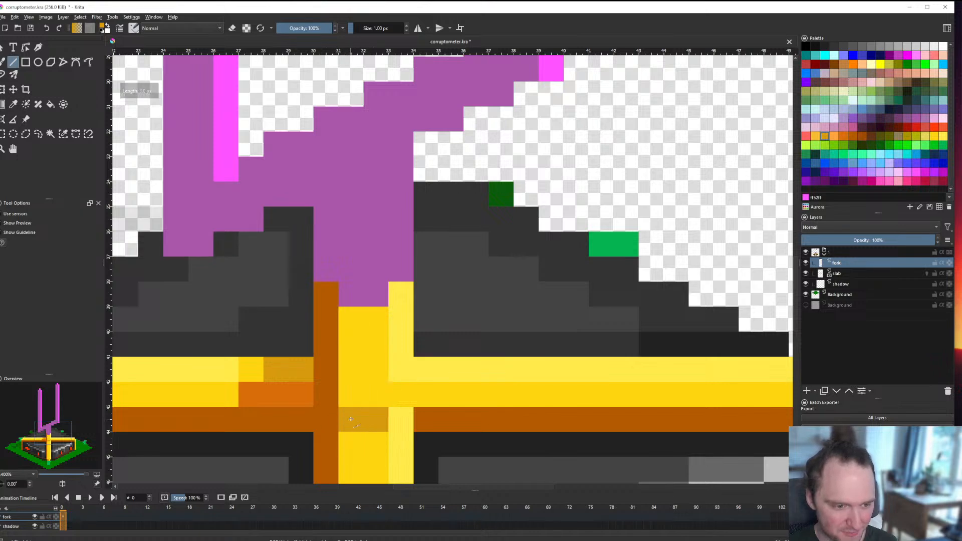
Step: Paint the post's brown edge pixel and the adjoining pixel left of it in the bar's middle row with dark brown a04b05
{"action": "left_click", "coordinate": [861, 136]}
{"action": "left_click", "coordinate": [332, 389]}
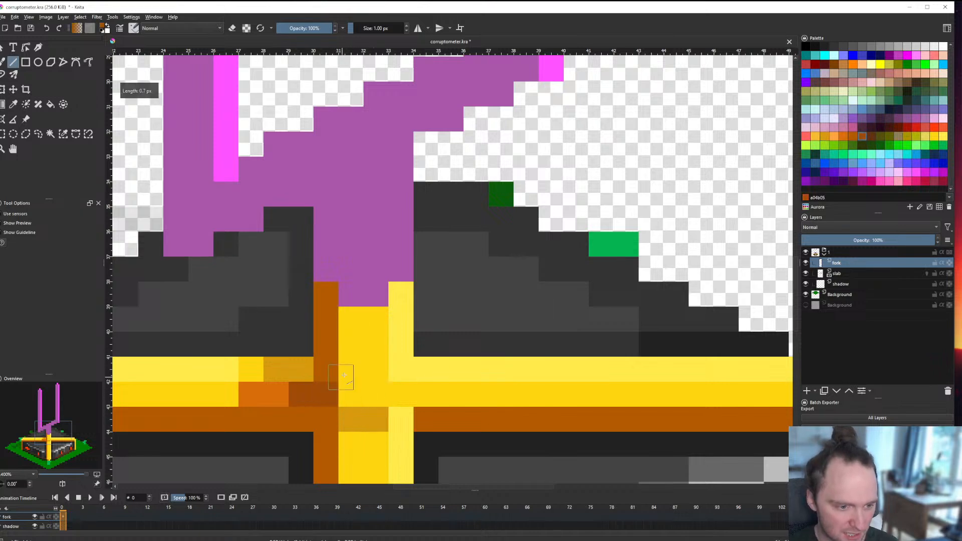
{"action": "scroll", "coordinate": [332, 389], "scroll_direction": "down", "scroll_amount": 6}
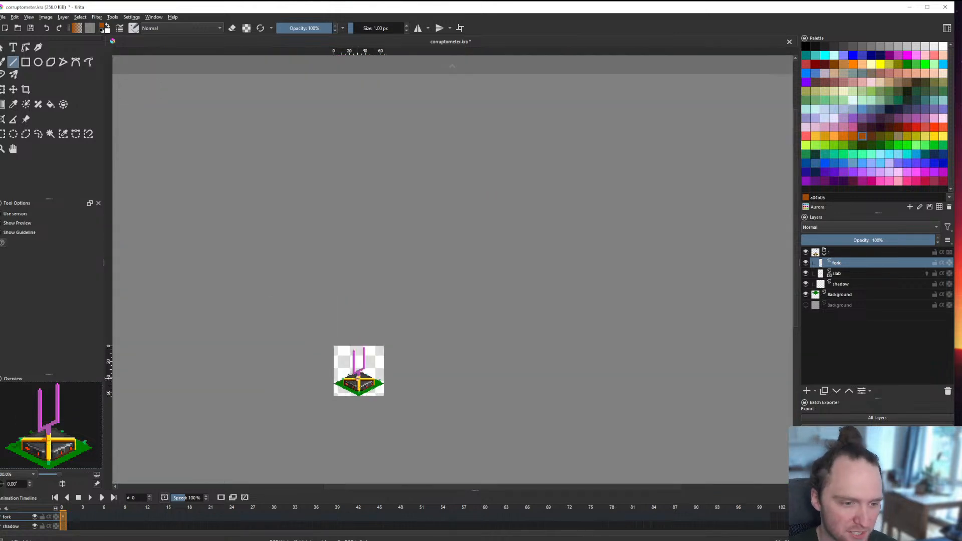
{"action": "scroll", "coordinate": [356, 378], "scroll_direction": "up", "scroll_amount": 1}
{"action": "scroll", "coordinate": [351, 371], "scroll_direction": "up", "scroll_amount": 2}
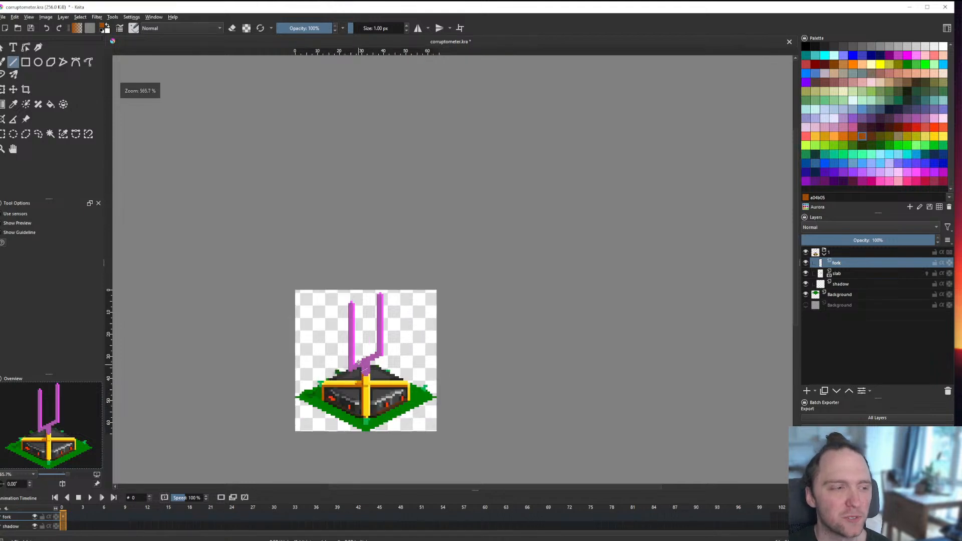
{"action": "scroll", "coordinate": [358, 359], "scroll_direction": "down", "scroll_amount": 1}
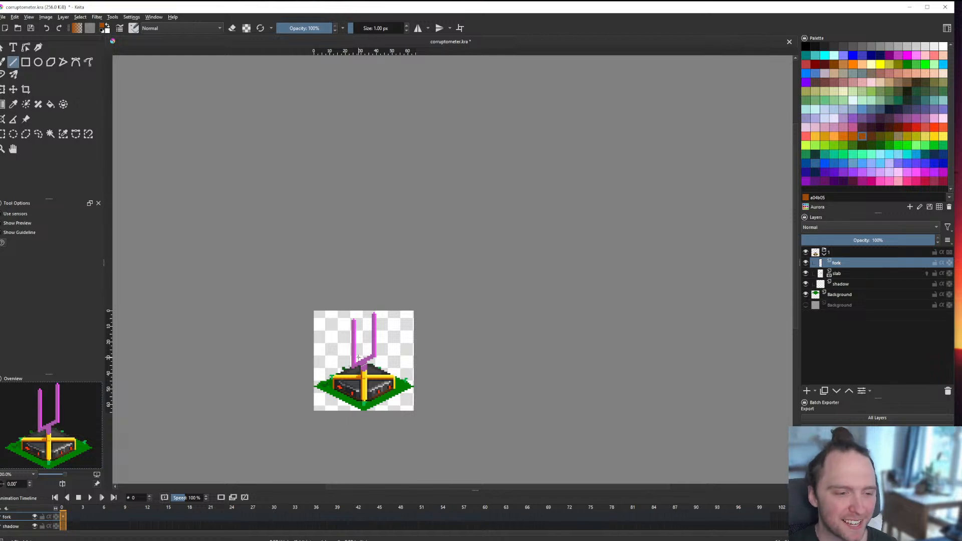
{"action": "scroll", "coordinate": [358, 357], "scroll_direction": "down", "scroll_amount": 1}
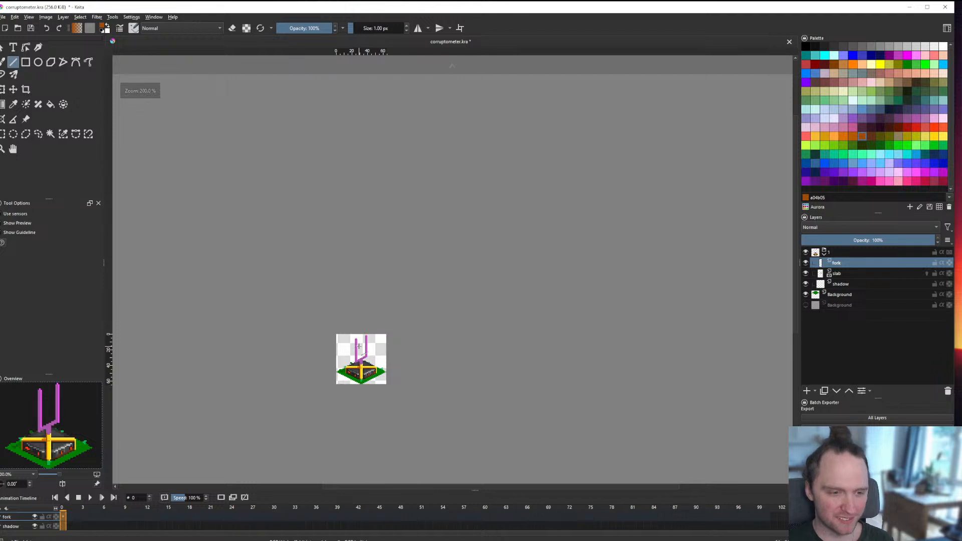
Step: Switch to File Explorer, open the golden lightning rod sprite image, and copy it to the clipboard
{"action": "scroll", "coordinate": [366, 353], "scroll_direction": "up", "scroll_amount": 6}
{"action": "scroll", "coordinate": [370, 350], "scroll_direction": "down", "scroll_amount": 2}
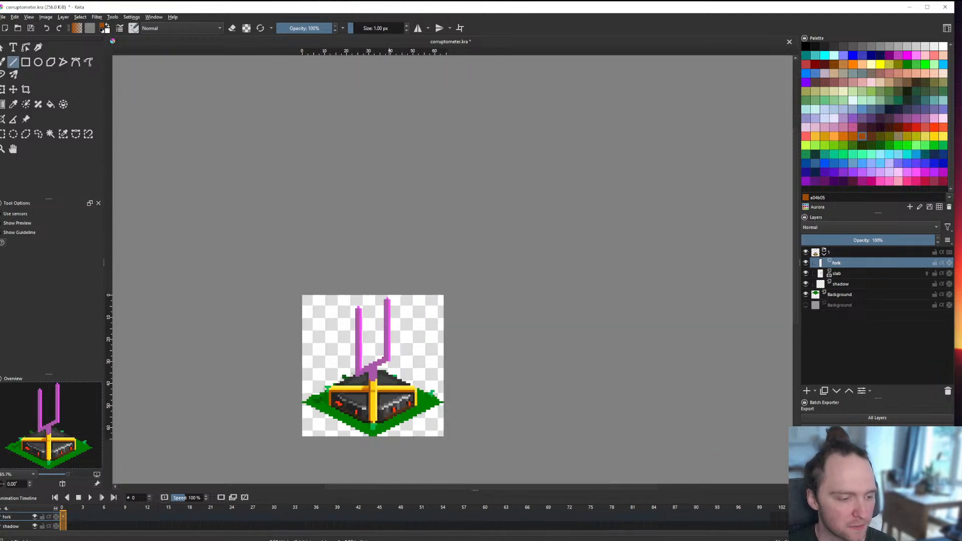
{"action": "key", "text": "super+e"}
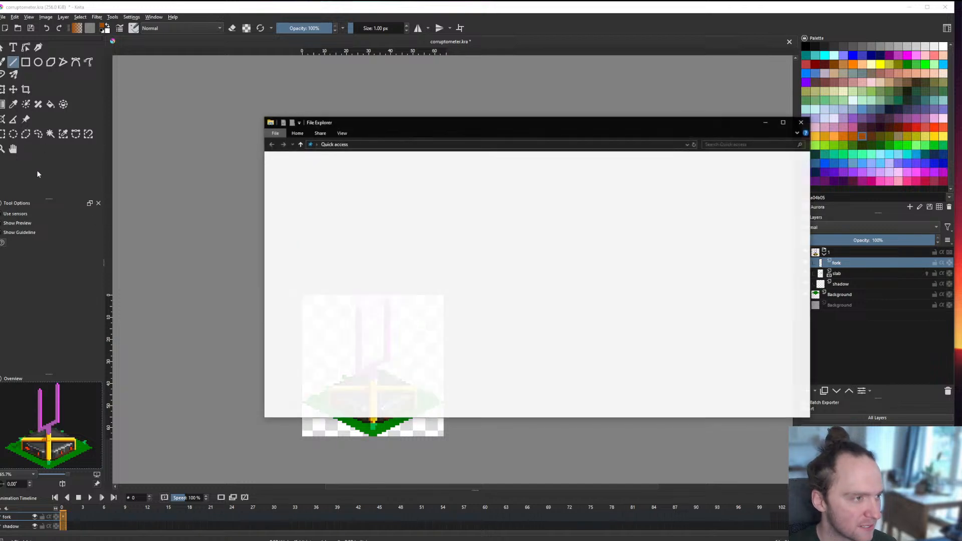
{"action": "left_click_drag", "start_coordinate": [394, 127], "coordinate": [0, 228]}
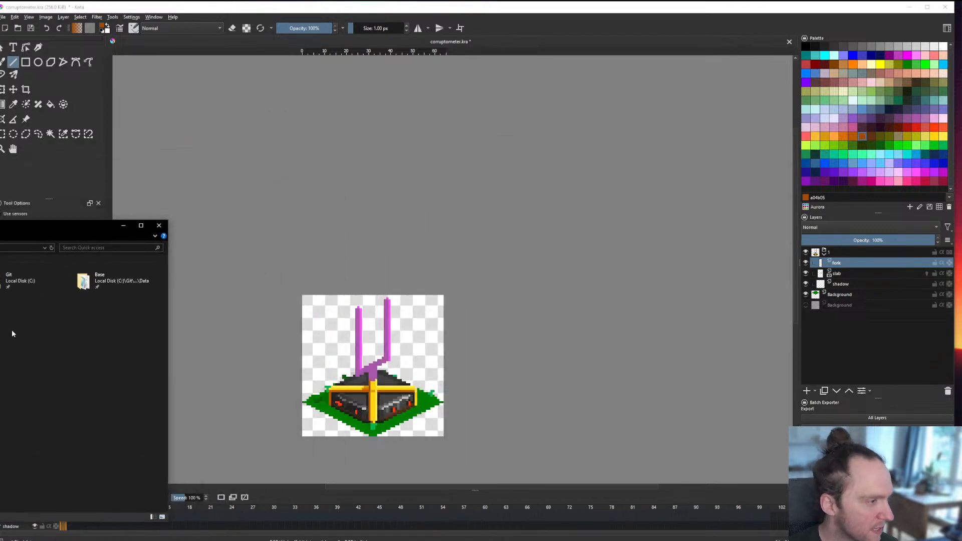
{"action": "left_click_drag", "start_coordinate": [153, 291], "coordinate": [0, 293]}
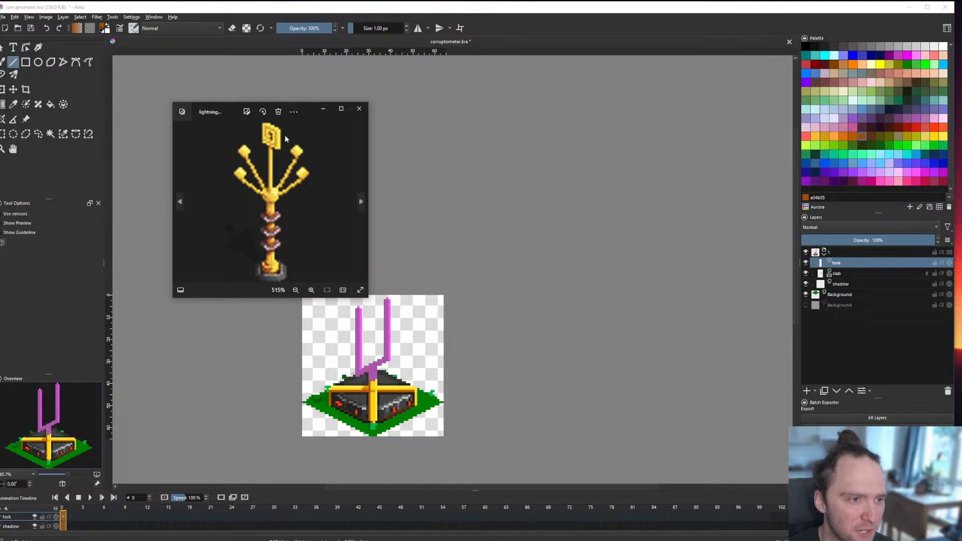
{"action": "key", "text": "ctrl+c"}
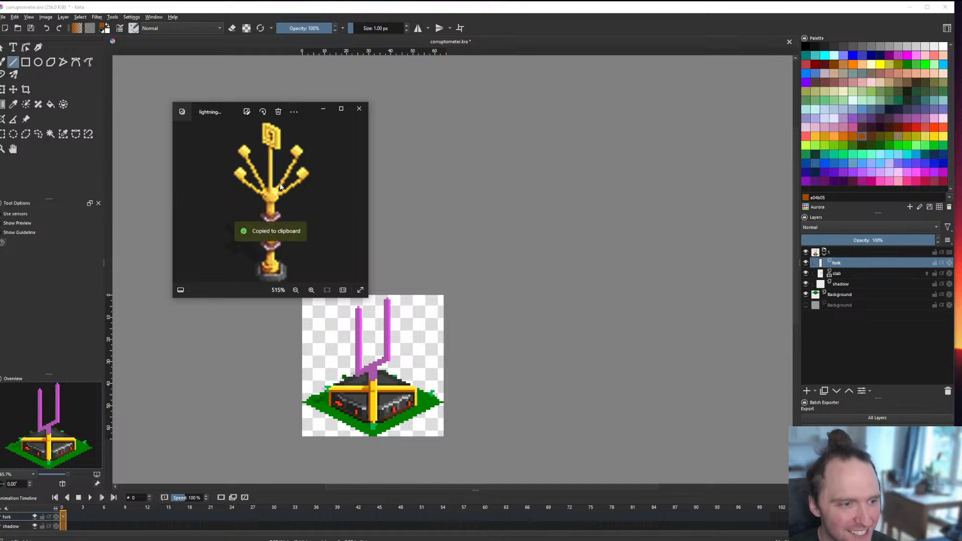
Step: Switch back to Krita and paste the copied lightning rod sprite above the fork layer, using the local file as source
{"action": "left_click", "coordinate": [239, 8]}
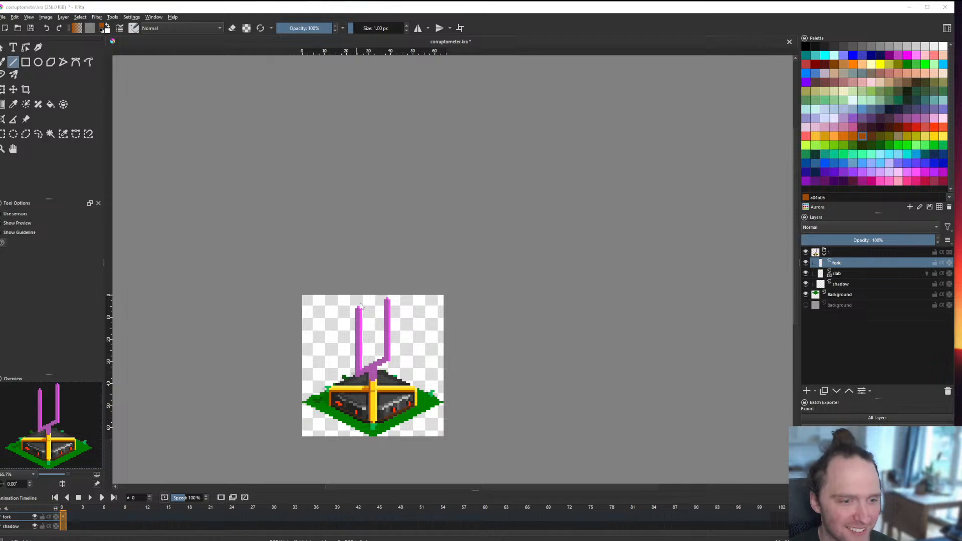
{"action": "key", "text": "ctrl+v"}
{"action": "left_click", "coordinate": [462, 286]}
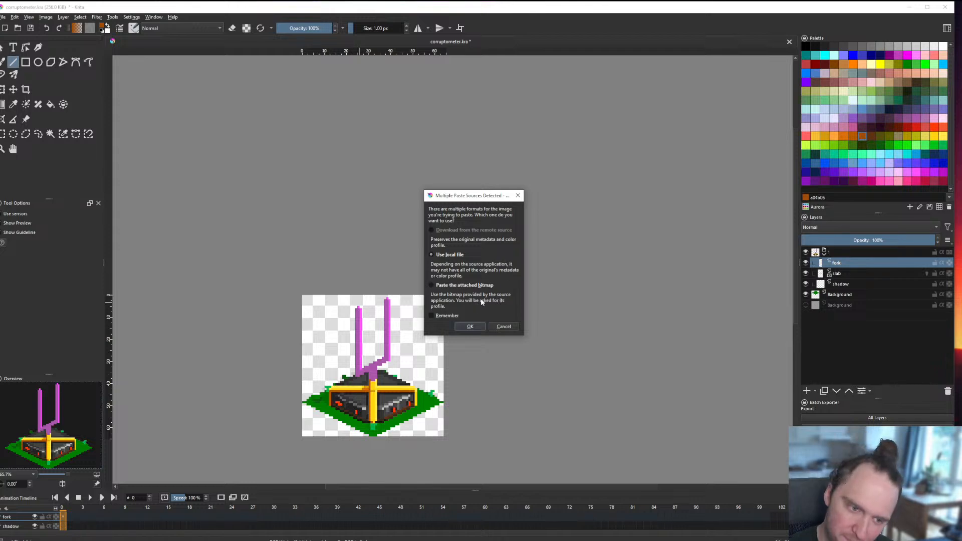
{"action": "left_click", "coordinate": [470, 327]}
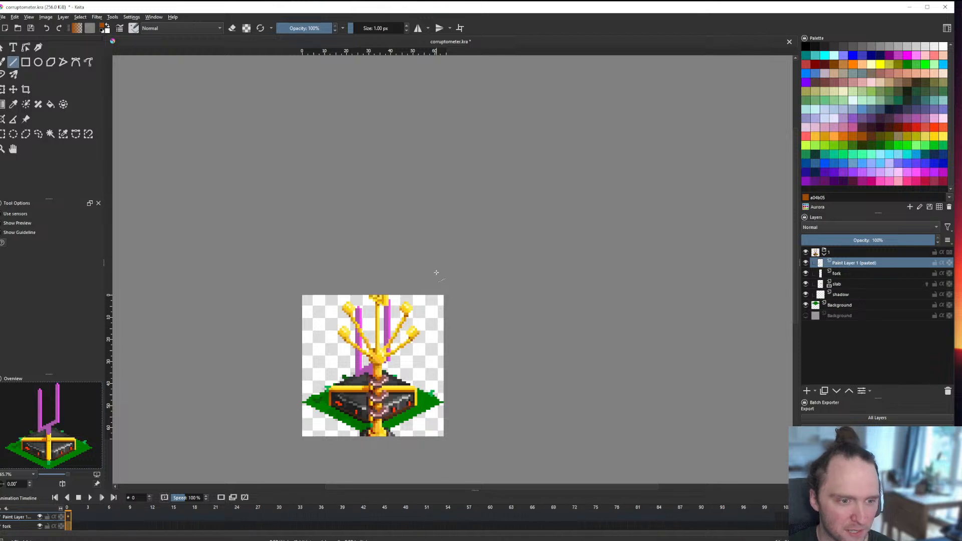
Step: Move the pasted lightning rod layer beside the fork, to position X -10 px, Y -24 px
{"action": "scroll", "coordinate": [390, 296], "scroll_direction": "down", "scroll_amount": 3}
{"action": "scroll", "coordinate": [390, 326], "scroll_direction": "up", "scroll_amount": 3}
{"action": "left_click", "coordinate": [13, 89]}
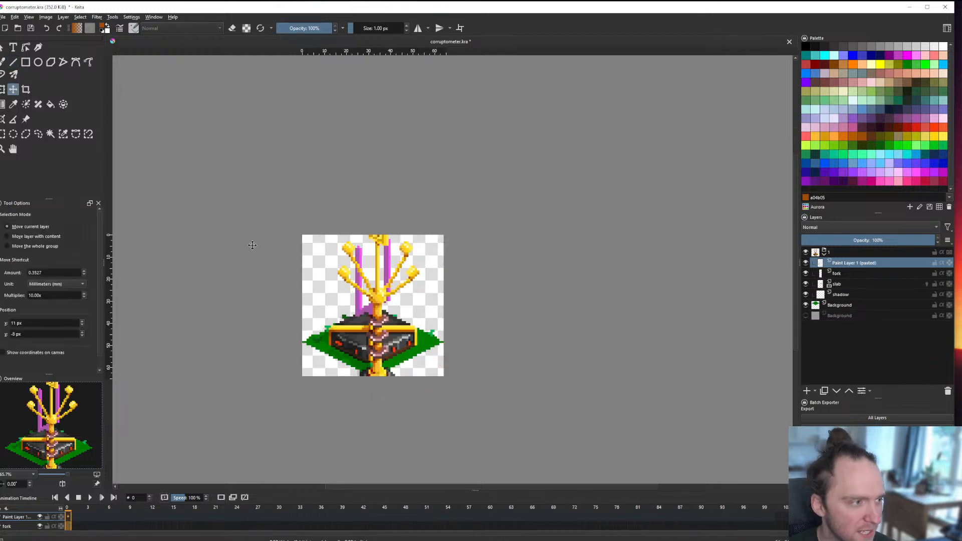
{"action": "left_click_drag", "start_coordinate": [431, 339], "coordinate": [307, 212]}
{"action": "scroll", "coordinate": [327, 307], "scroll_direction": "up", "scroll_amount": 2}
{"action": "scroll", "coordinate": [327, 307], "scroll_direction": "up", "scroll_amount": 1}
Step: Mark the rod's three-ringed section with a 12 by 22 px selection, compare it with the fork, and clear the selection
{"action": "key", "text": "ctrl+r"}
{"action": "left_click_drag", "start_coordinate": [377, 340], "coordinate": [379, 352]}
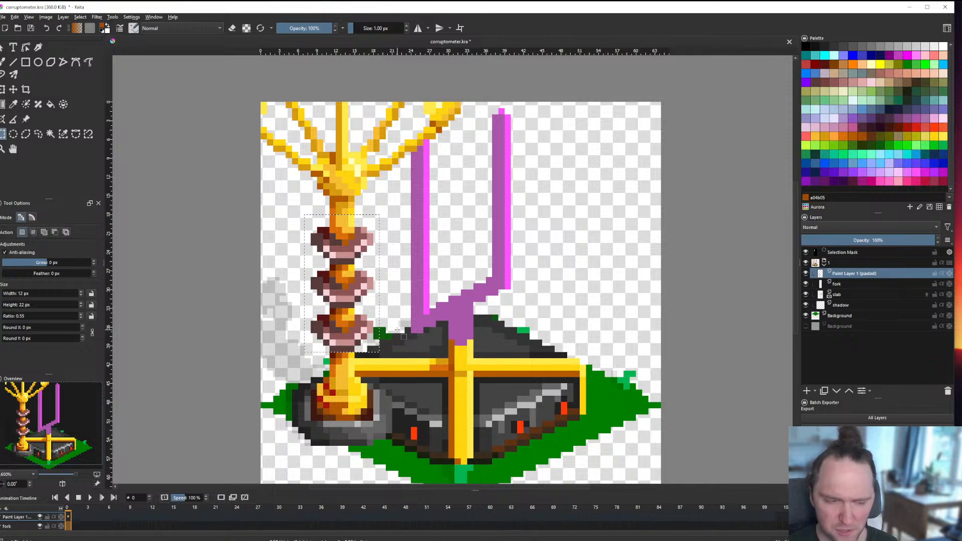
{"action": "scroll", "coordinate": [386, 315], "scroll_direction": "down", "scroll_amount": 5}
{"action": "scroll", "coordinate": [377, 304], "scroll_direction": "up", "scroll_amount": 4}
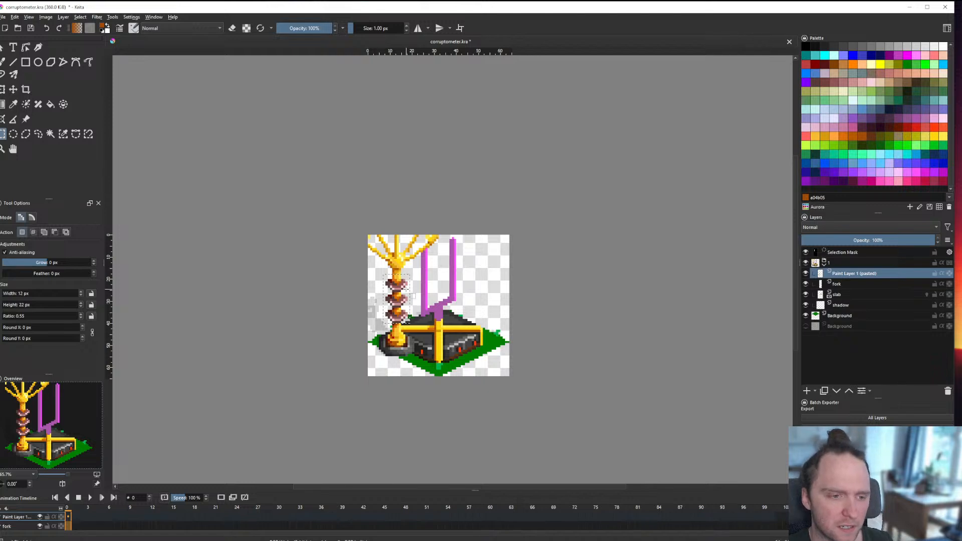
{"action": "scroll", "coordinate": [377, 304], "scroll_direction": "up", "scroll_amount": 1}
{"action": "scroll", "coordinate": [377, 303], "scroll_direction": "down", "scroll_amount": 1}
{"action": "scroll", "coordinate": [377, 303], "scroll_direction": "up", "scroll_amount": 1}
{"action": "scroll", "coordinate": [307, 328], "scroll_direction": "down", "scroll_amount": 1}
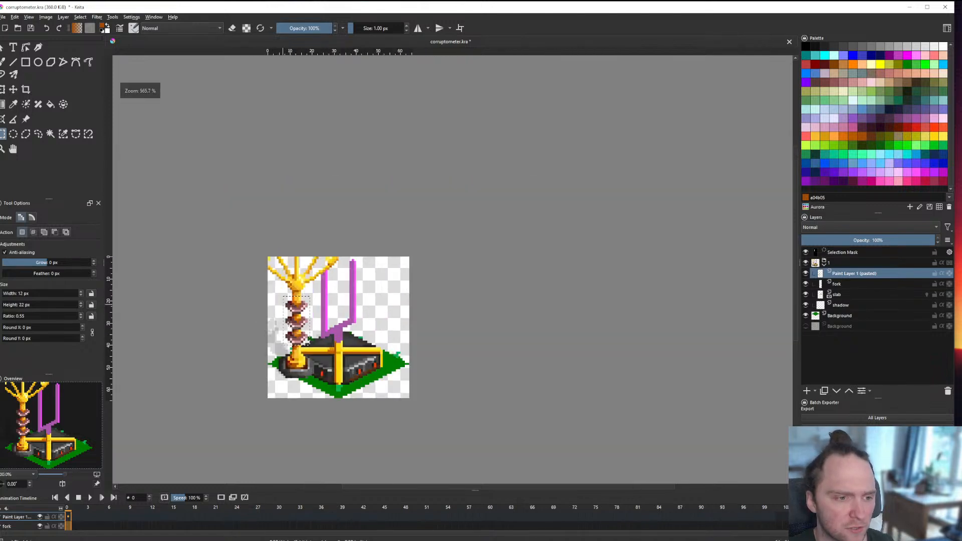
{"action": "scroll", "coordinate": [291, 321], "scroll_direction": "up", "scroll_amount": 1}
{"action": "left_click", "coordinate": [318, 205]}
Step: Try the pasted rod layer at several spots over the slab and fork, and place it at X -7 px, Y -21 px
{"action": "left_click", "coordinate": [13, 89]}
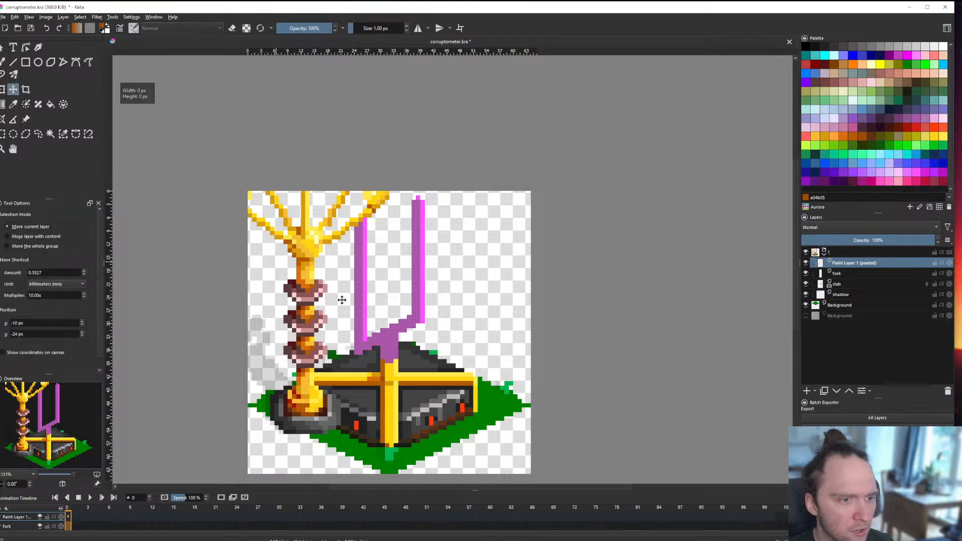
{"action": "left_click_drag", "start_coordinate": [321, 265], "coordinate": [352, 389]}
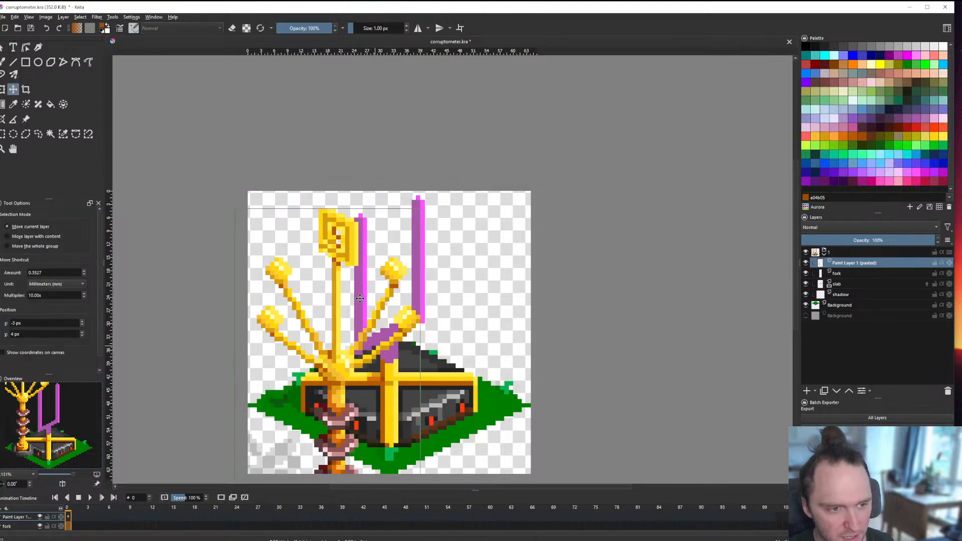
{"action": "mouse_move", "coordinate": [343, 368]}
{"action": "left_mouse_down"}
{"action": "mouse_move", "coordinate": [319, 251]}
{"action": "mouse_move", "coordinate": [343, 281]}
{"action": "mouse_move", "coordinate": [353, 381]}
{"action": "left_mouse_up"}
{"action": "left_click_drag", "start_coordinate": [373, 340], "coordinate": [351, 208]}
{"action": "left_click_drag", "start_coordinate": [420, 314], "coordinate": [479, 280]}
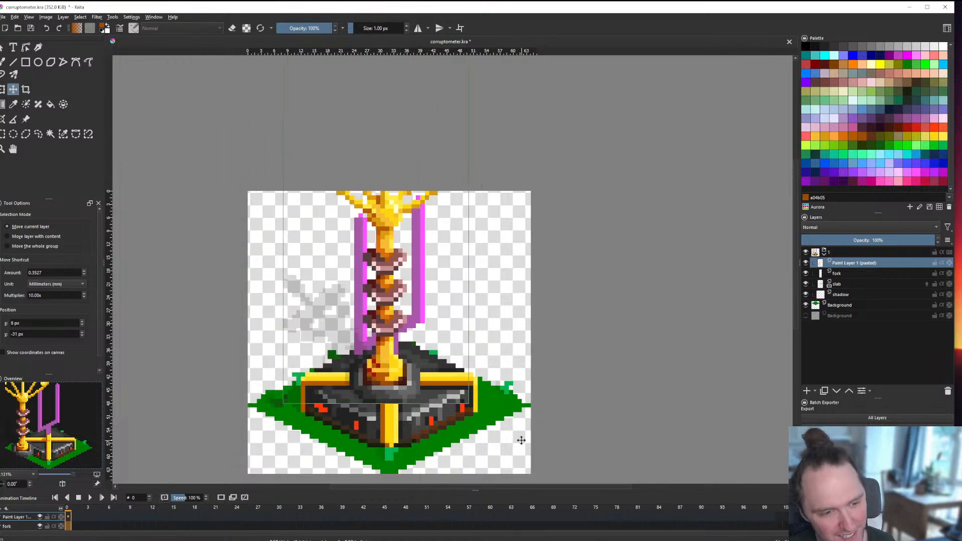
{"action": "left_click_drag", "start_coordinate": [455, 336], "coordinate": [389, 470]}
{"action": "left_click_drag", "start_coordinate": [389, 253], "coordinate": [389, 289]}
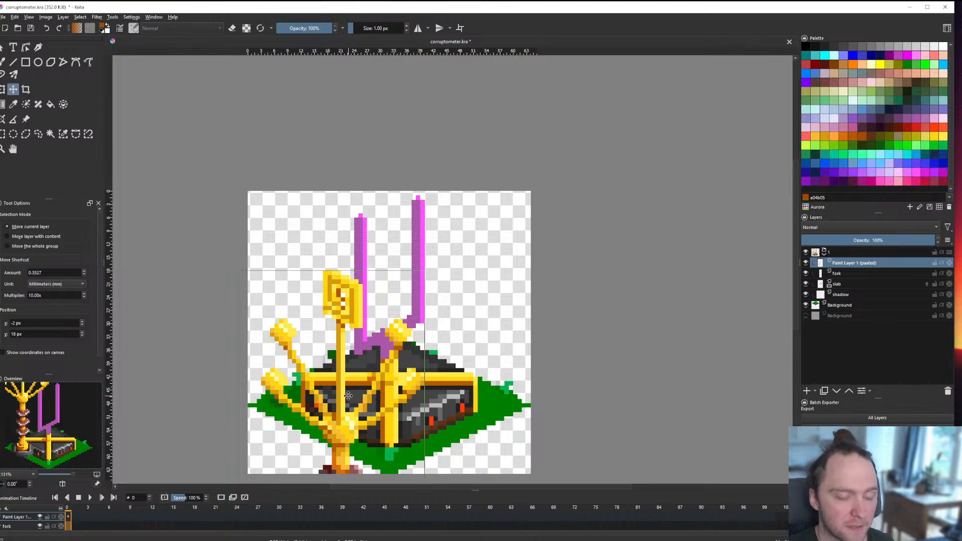
{"action": "left_click_drag", "start_coordinate": [337, 354], "coordinate": [276, 158]}
{"action": "left_click_drag", "start_coordinate": [325, 289], "coordinate": [343, 272]}
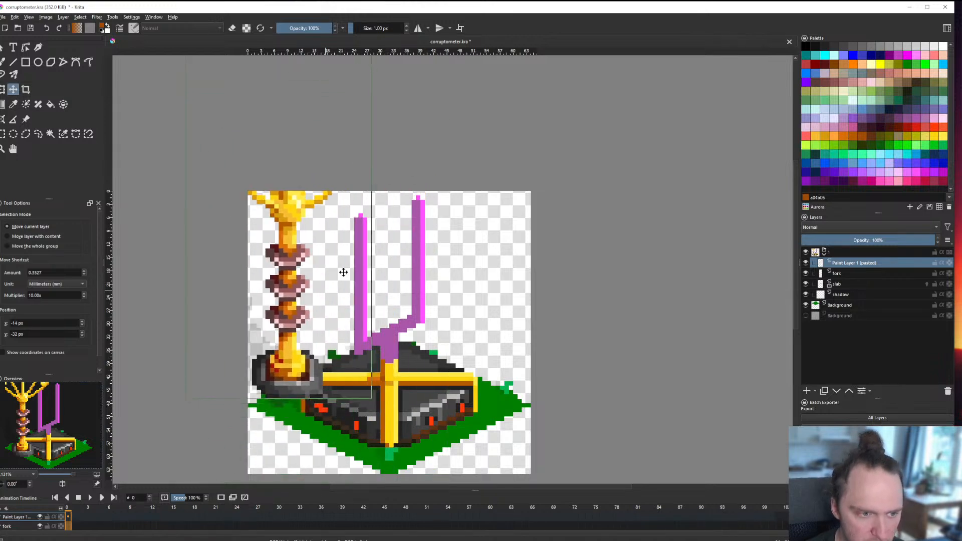
{"action": "left_click_drag", "start_coordinate": [315, 307], "coordinate": [360, 369]}
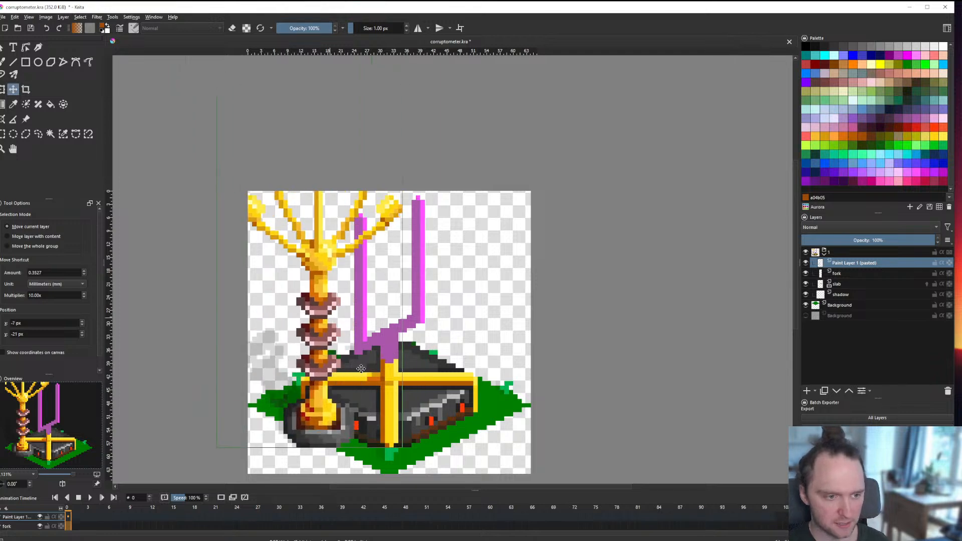
Step: Examine the rod's upper ring and its base shading next to the slab's gold cross, clearing the temporary ring selection
{"action": "key", "text": "ctrl+r"}
{"action": "left_click_drag", "start_coordinate": [290, 281], "coordinate": [345, 317]}
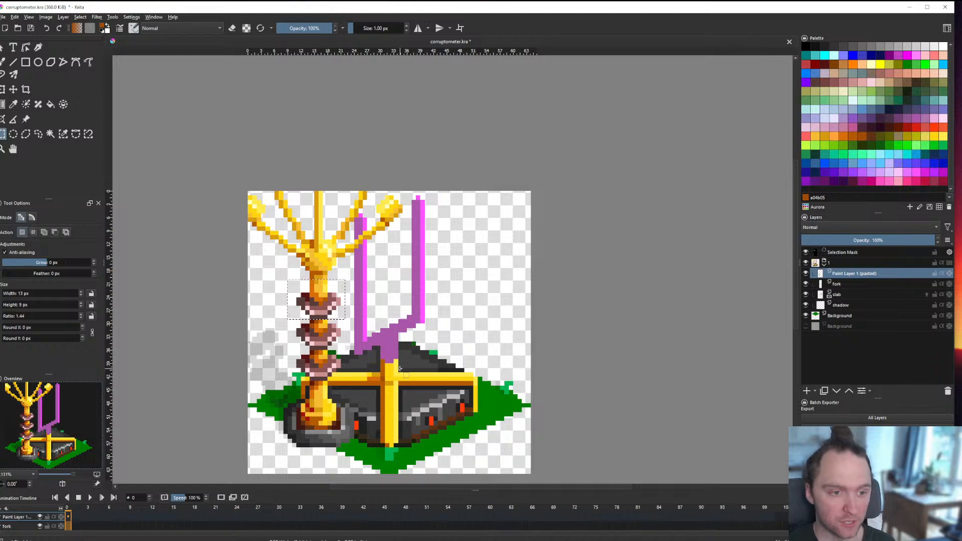
{"action": "scroll", "coordinate": [300, 342], "scroll_direction": "up", "scroll_amount": 10}
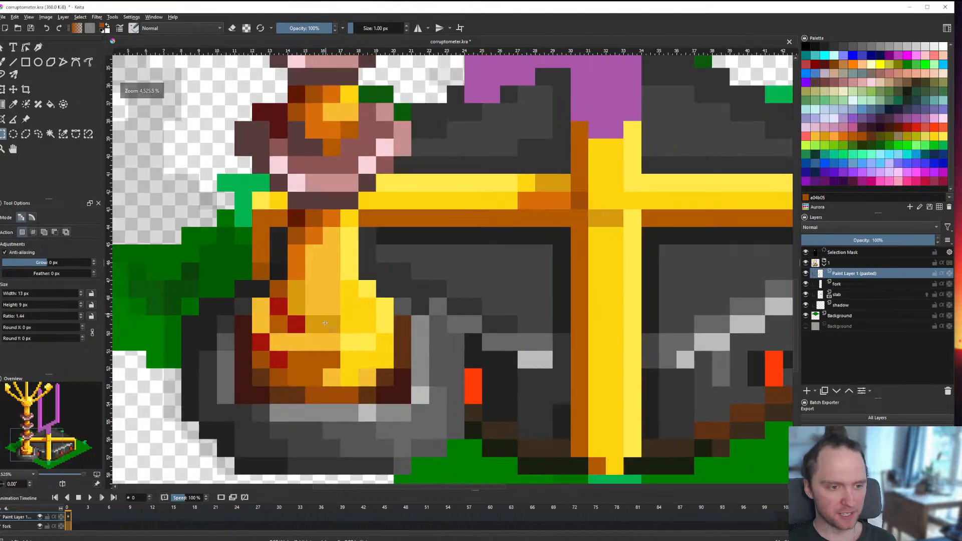
{"action": "scroll", "coordinate": [300, 342], "scroll_direction": "down", "scroll_amount": 6}
{"action": "key", "text": "ctrl+shift+a"}
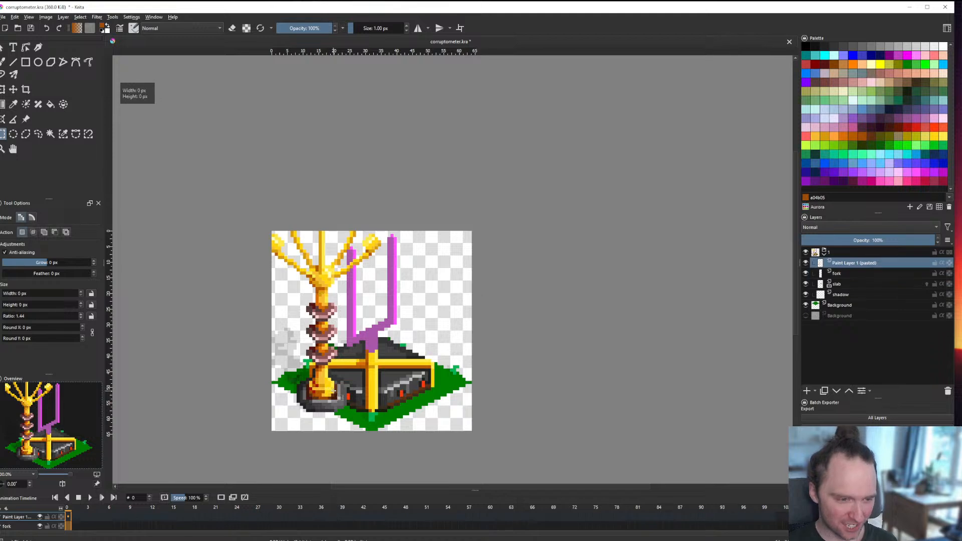
{"action": "scroll", "coordinate": [334, 394], "scroll_direction": "up", "scroll_amount": 5}
{"action": "scroll", "coordinate": [351, 281], "scroll_direction": "down", "scroll_amount": 5}
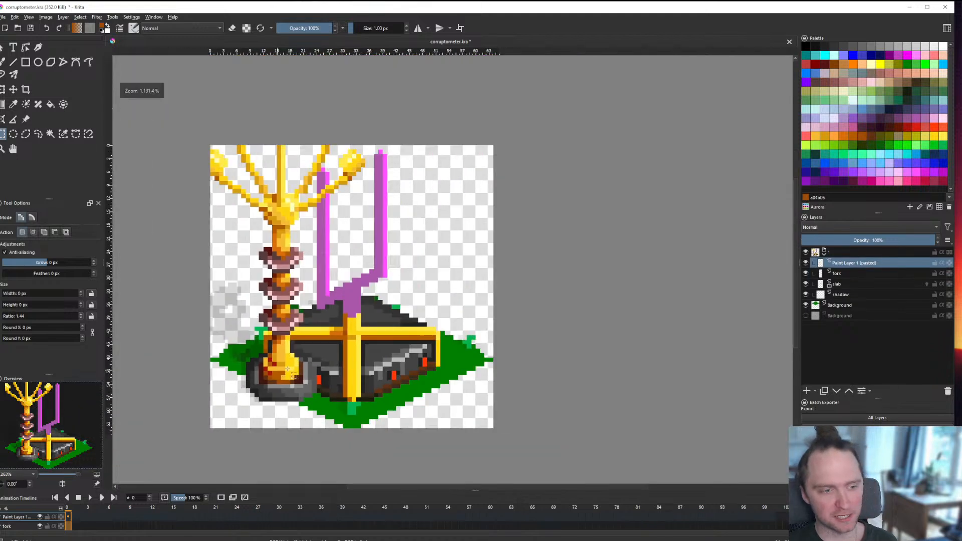
{"action": "scroll", "coordinate": [351, 281], "scroll_direction": "up", "scroll_amount": 1}
{"action": "scroll", "coordinate": [351, 266], "scroll_direction": "down", "scroll_amount": 2}
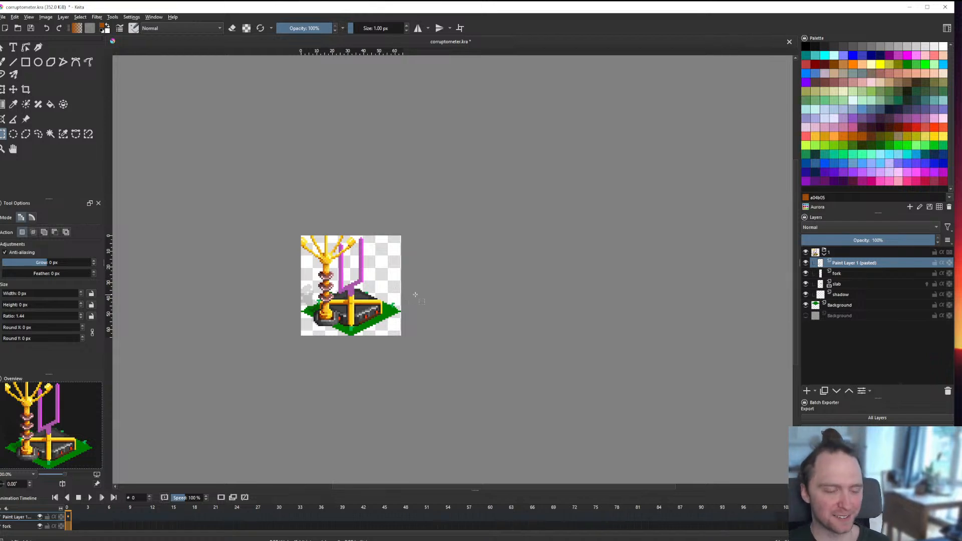
{"action": "scroll", "coordinate": [358, 294], "scroll_direction": "up", "scroll_amount": 4}
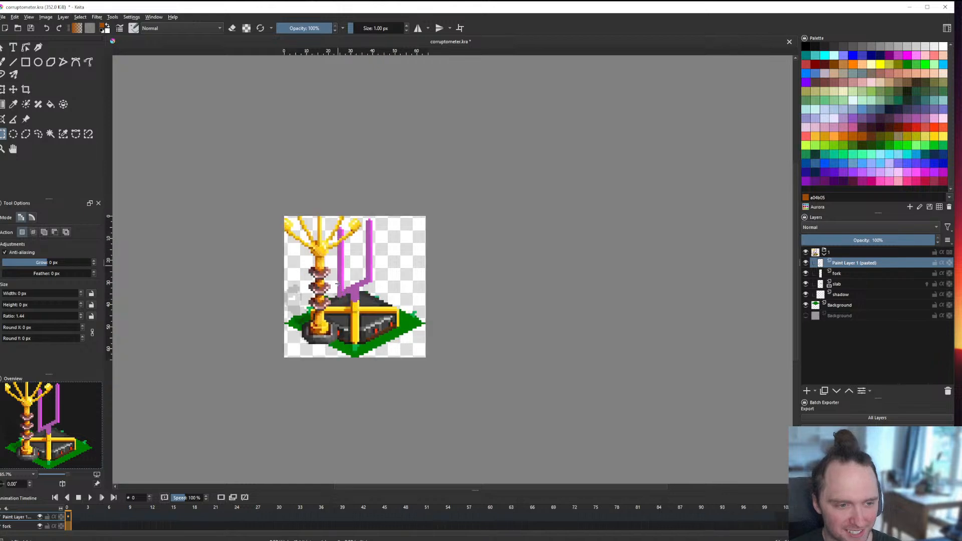
{"action": "scroll", "coordinate": [351, 300], "scroll_direction": "down", "scroll_amount": 2}
{"action": "scroll", "coordinate": [348, 305], "scroll_direction": "up", "scroll_amount": 4}
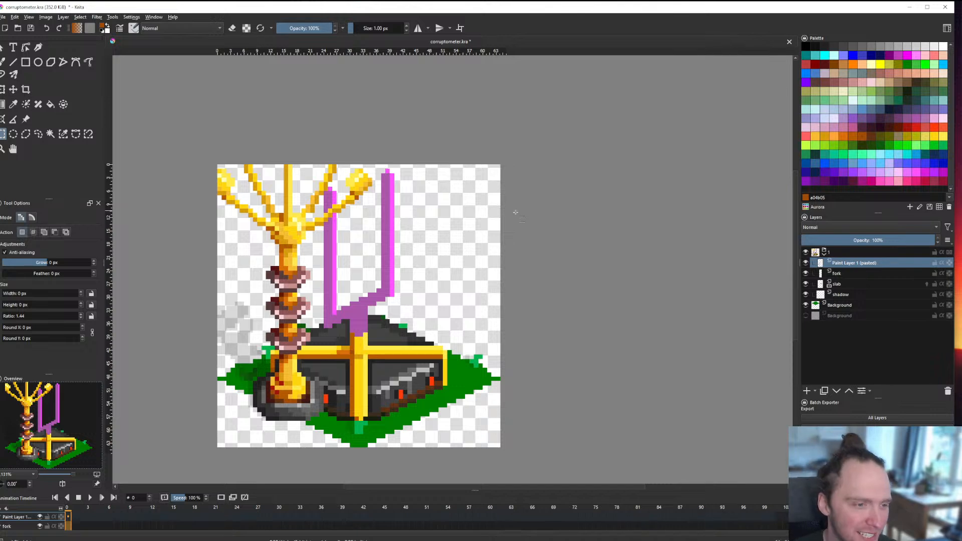
Step: Hide the pasted lightning rod layer and activate the Line tool
{"action": "left_click", "coordinate": [805, 262]}
{"action": "key", "text": "1"}
{"action": "scroll", "coordinate": [351, 320], "scroll_direction": "up", "scroll_amount": 3}
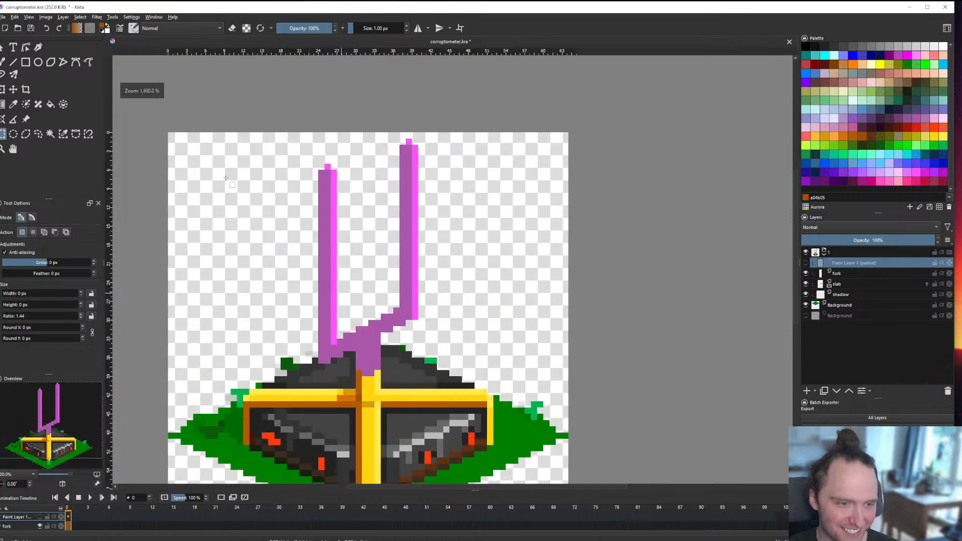
{"action": "key", "text": "v"}
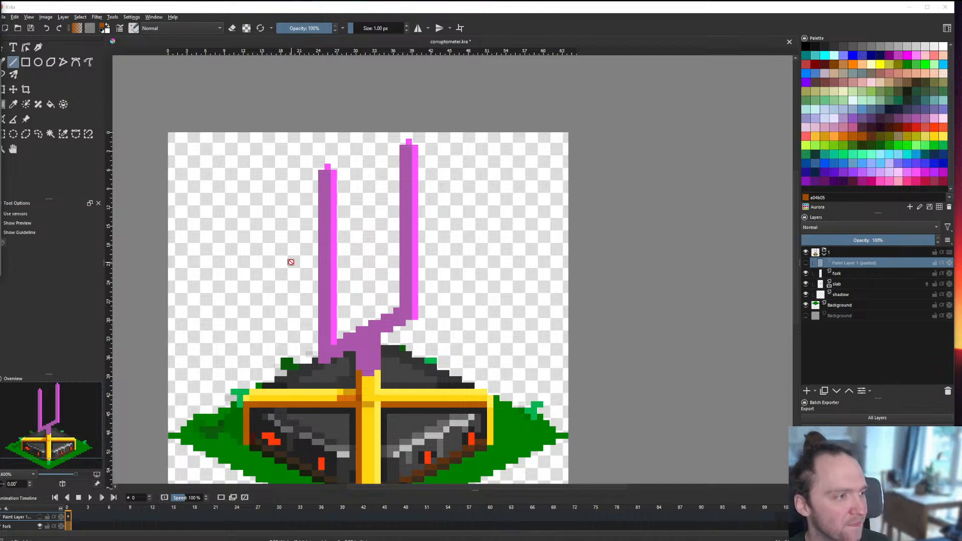
Step: Examine the purple fork and gold cross at close and distant zoom with the rod layer hidden
{"action": "scroll", "coordinate": [270, 257], "scroll_direction": "down", "scroll_amount": 10}
{"action": "scroll", "coordinate": [369, 253], "scroll_direction": "up", "scroll_amount": 2}
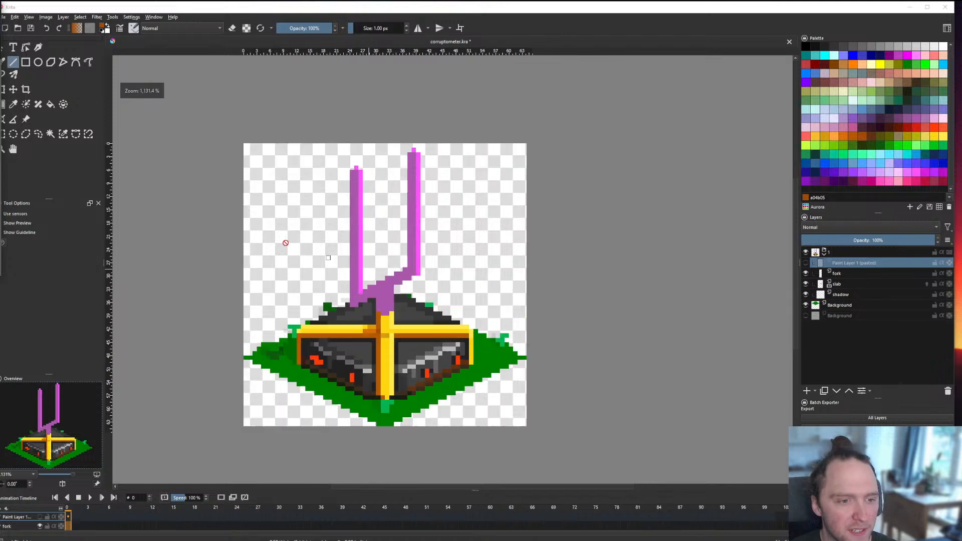
{"action": "left_click", "coordinate": [4, 134]}
{"action": "scroll", "coordinate": [368, 306], "scroll_direction": "down", "scroll_amount": 3}
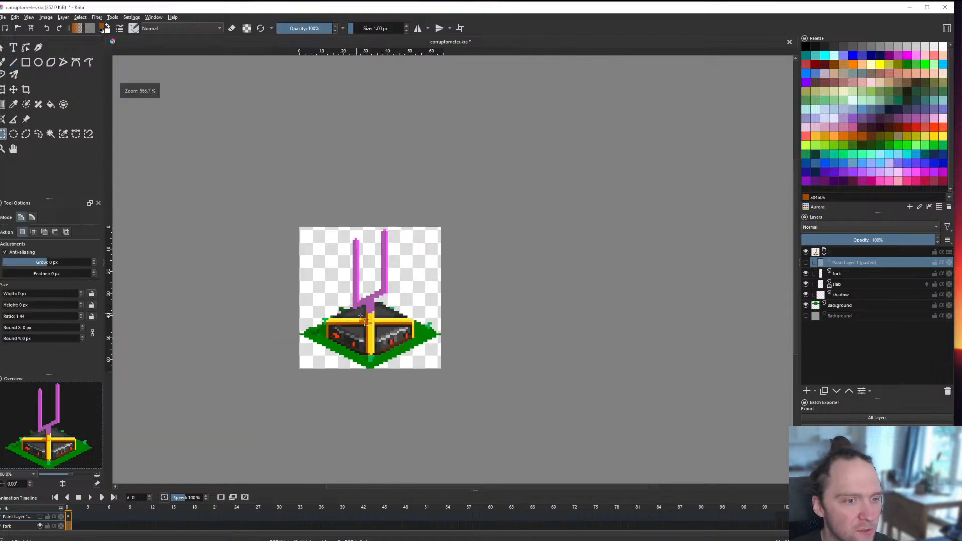
{"action": "scroll", "coordinate": [372, 308], "scroll_direction": "up", "scroll_amount": 3}
{"action": "scroll", "coordinate": [370, 310], "scroll_direction": "up", "scroll_amount": 1}
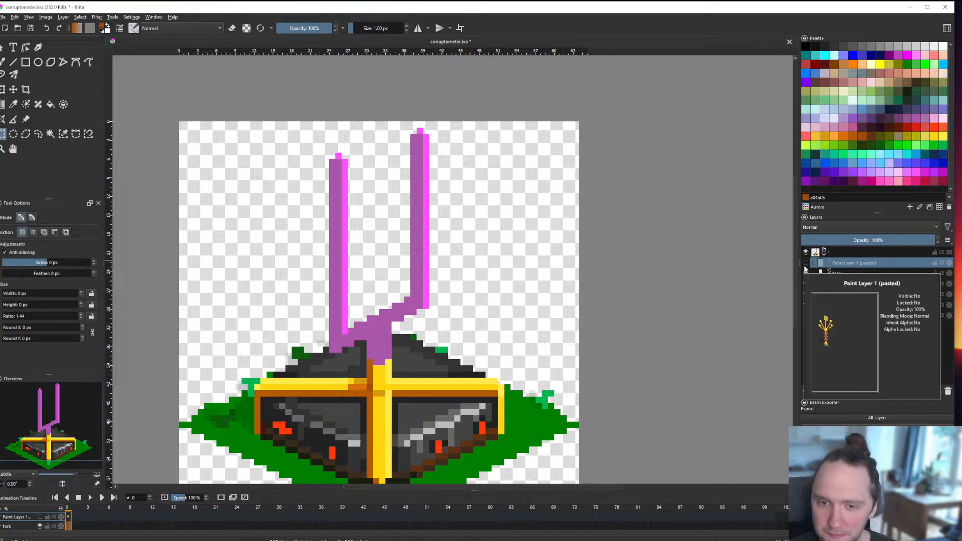
{"action": "scroll", "coordinate": [371, 261], "scroll_direction": "down", "scroll_amount": 1}
{"action": "scroll", "coordinate": [377, 258], "scroll_direction": "up", "scroll_amount": 1}
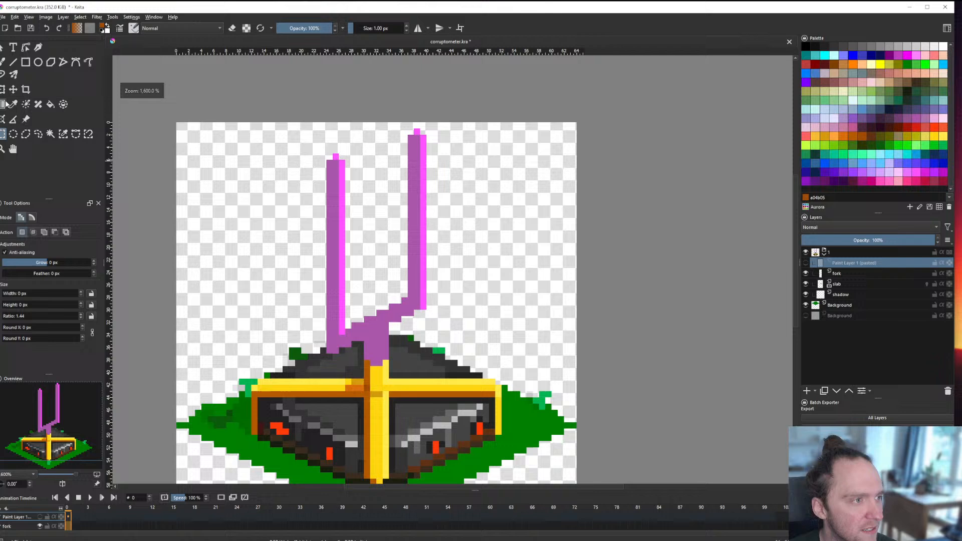
{"action": "left_click", "coordinate": [13, 61]}
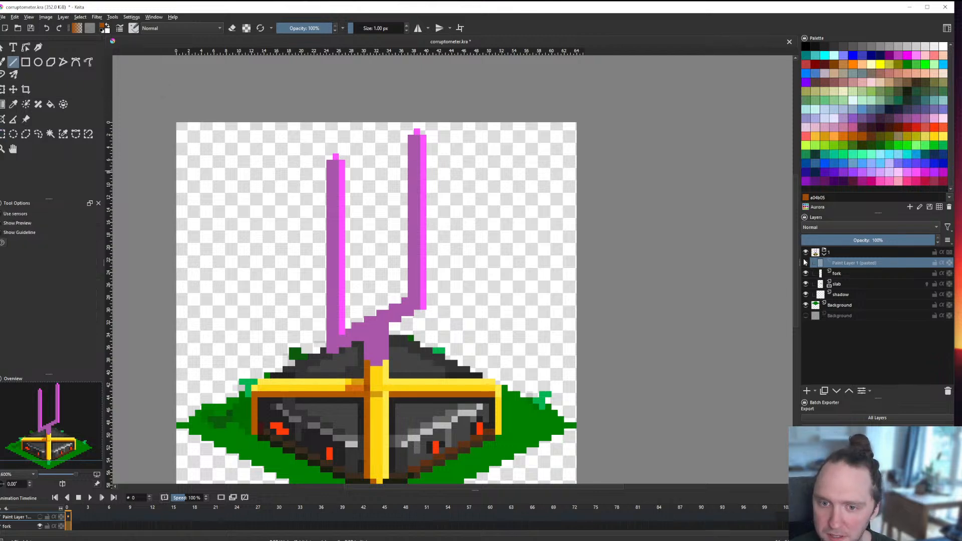
{"action": "scroll", "coordinate": [326, 280], "scroll_direction": "down", "scroll_amount": 2}
{"action": "scroll", "coordinate": [331, 281], "scroll_direction": "up", "scroll_amount": 3}
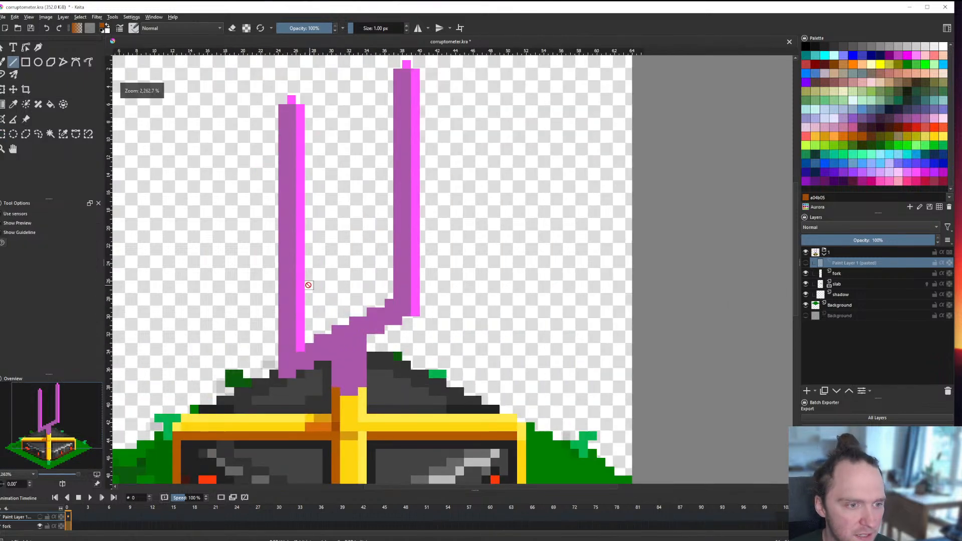
Step: Sample the orange shade from the gold cross and make the fork layer the active one
{"action": "left_click", "coordinate": [301, 284], "text": "ctrl"}
{"action": "scroll", "coordinate": [311, 282], "scroll_direction": "down", "scroll_amount": 4}
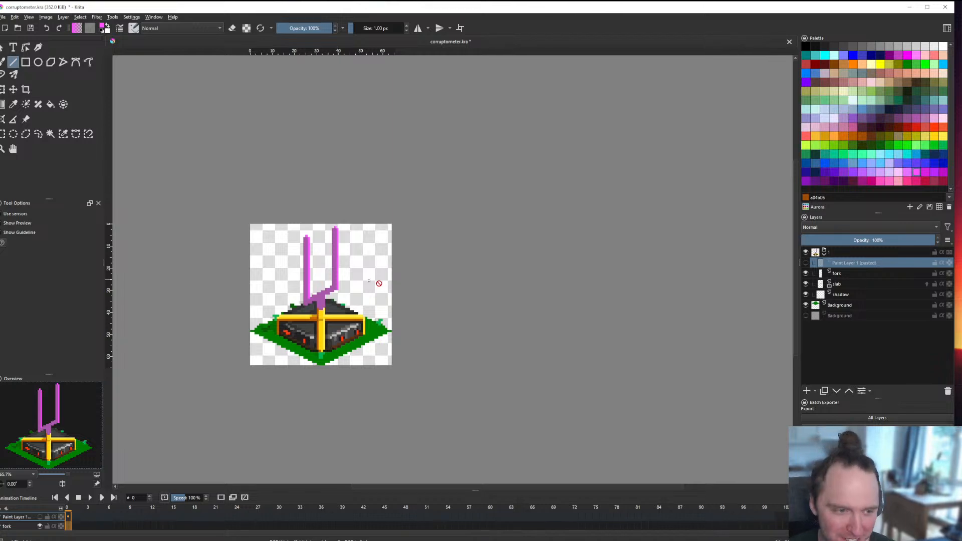
{"action": "scroll", "coordinate": [305, 290], "scroll_direction": "up", "scroll_amount": 4}
{"action": "scroll", "coordinate": [331, 375], "scroll_direction": "up", "scroll_amount": 2}
{"action": "left_click", "coordinate": [319, 363], "text": "ctrl"}
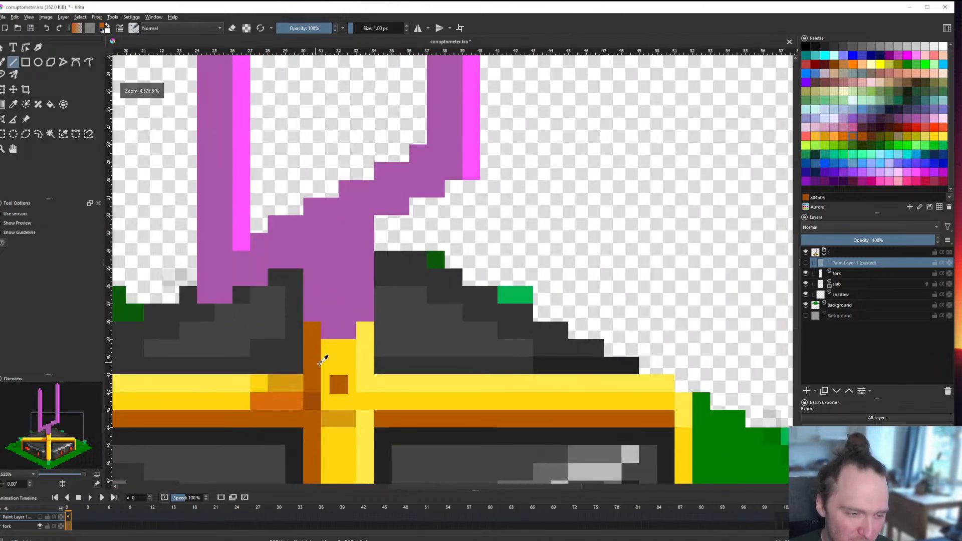
{"action": "scroll", "coordinate": [322, 414], "scroll_direction": "up", "scroll_amount": 1}
{"action": "left_click", "coordinate": [277, 400], "text": "ctrl"}
{"action": "left_click", "coordinate": [335, 398]}
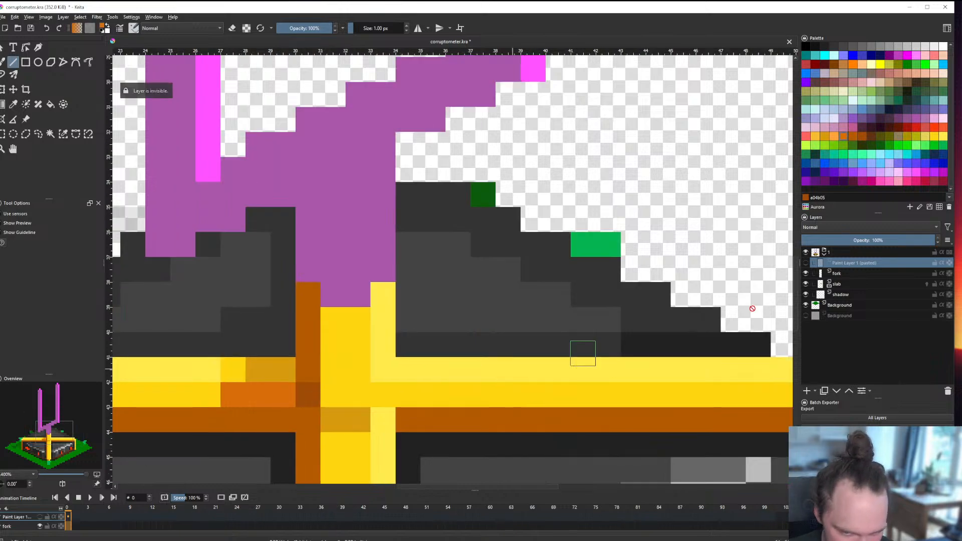
{"action": "left_click", "coordinate": [843, 274]}
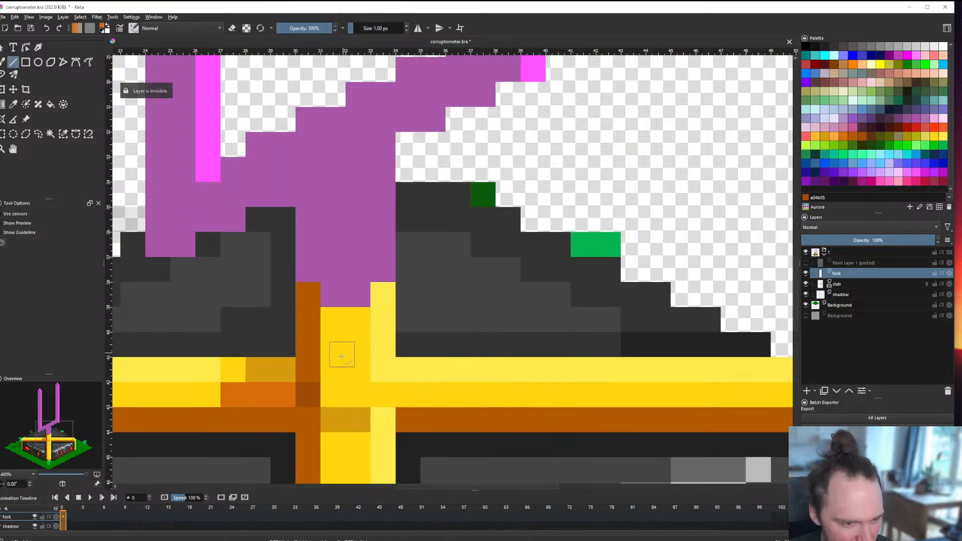
Step: Examine the fork's prongs and crossbar against the slab at close and distant zoom
{"action": "scroll", "coordinate": [339, 354], "scroll_direction": "down", "scroll_amount": 12}
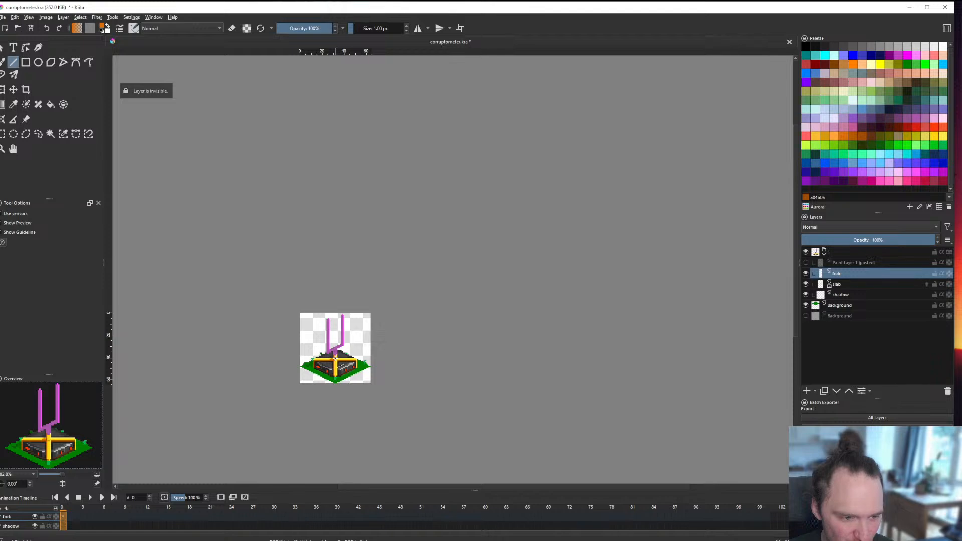
{"action": "scroll", "coordinate": [334, 354], "scroll_direction": "up", "scroll_amount": 3}
{"action": "scroll", "coordinate": [335, 354], "scroll_direction": "down", "scroll_amount": 2}
{"action": "scroll", "coordinate": [338, 326], "scroll_direction": "up", "scroll_amount": 2}
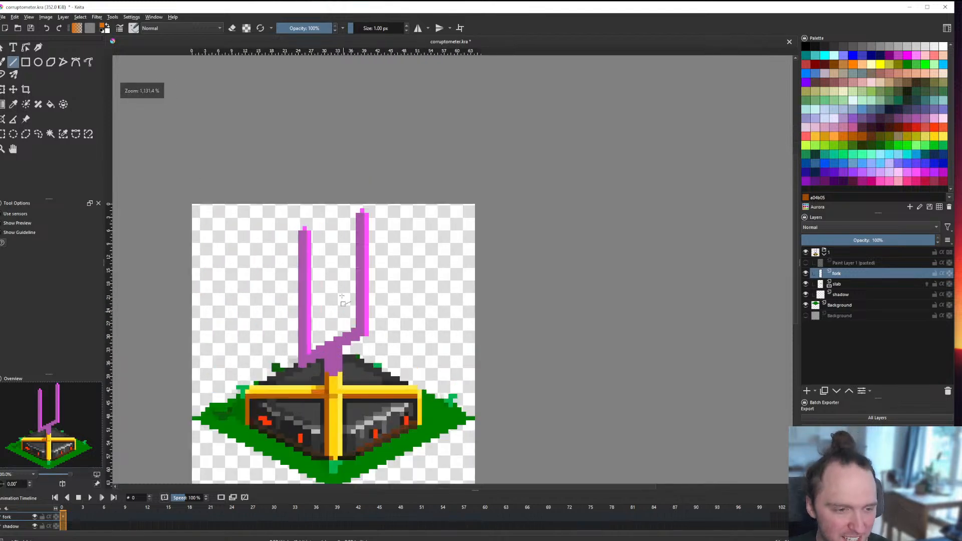
{"action": "scroll", "coordinate": [342, 300], "scroll_direction": "down", "scroll_amount": 4}
{"action": "scroll", "coordinate": [342, 300], "scroll_direction": "up", "scroll_amount": 4}
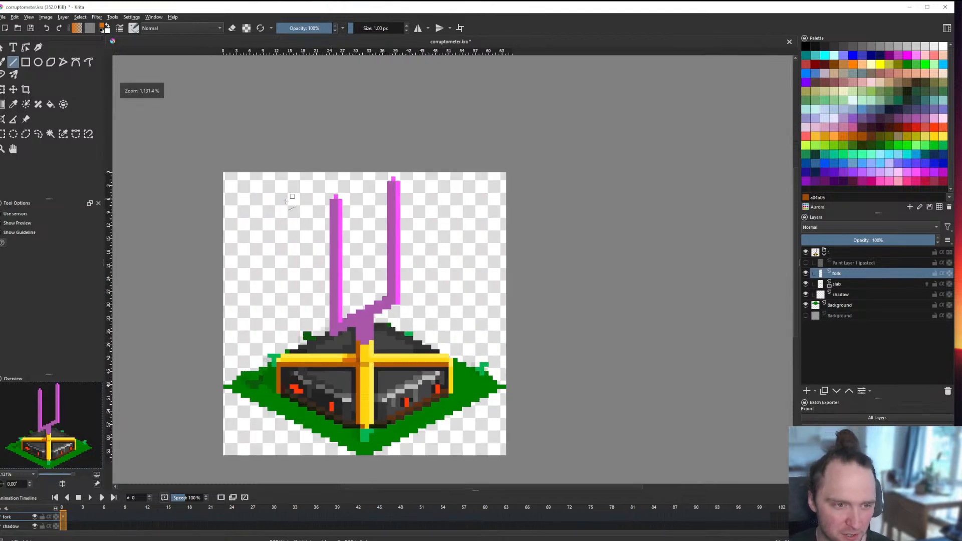
{"action": "scroll", "coordinate": [371, 307], "scroll_direction": "down", "scroll_amount": 2}
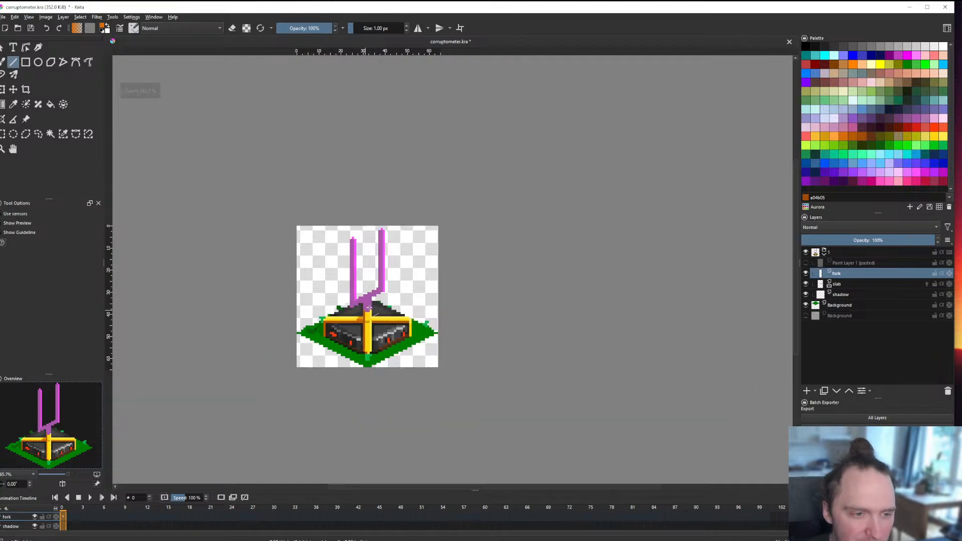
{"action": "scroll", "coordinate": [369, 307], "scroll_direction": "up", "scroll_amount": 3}
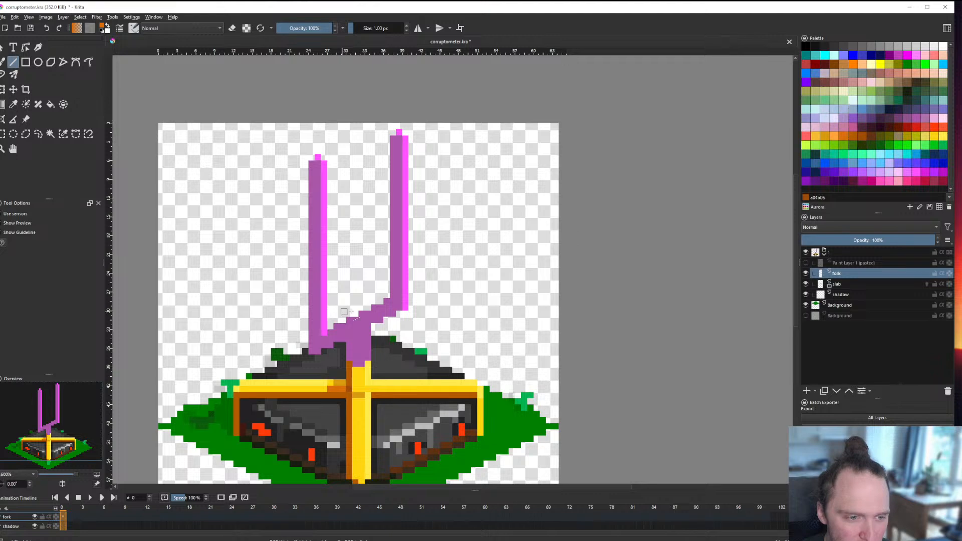
{"action": "scroll", "coordinate": [344, 312], "scroll_direction": "down", "scroll_amount": 5}
{"action": "scroll", "coordinate": [341, 305], "scroll_direction": "up", "scroll_amount": 3}
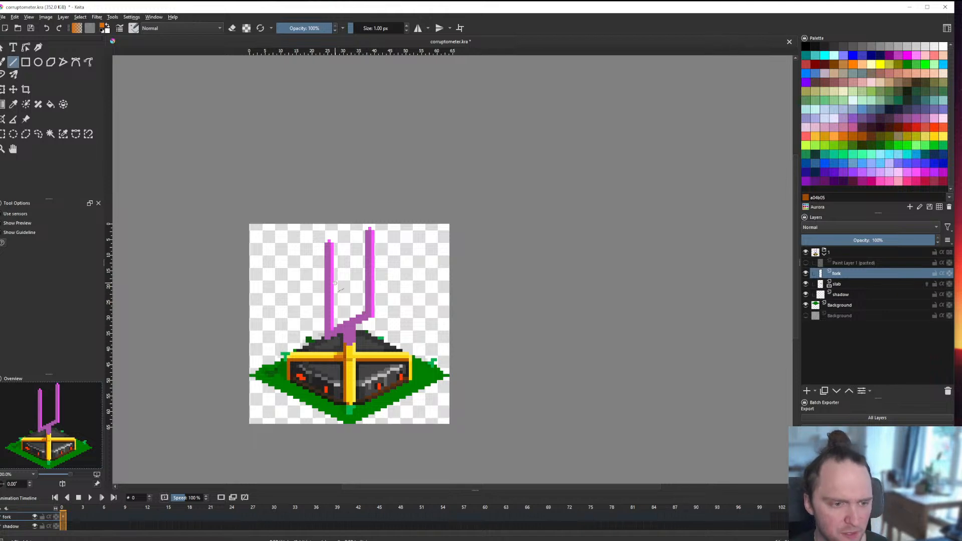
{"action": "scroll", "coordinate": [336, 283], "scroll_direction": "up", "scroll_amount": 2}
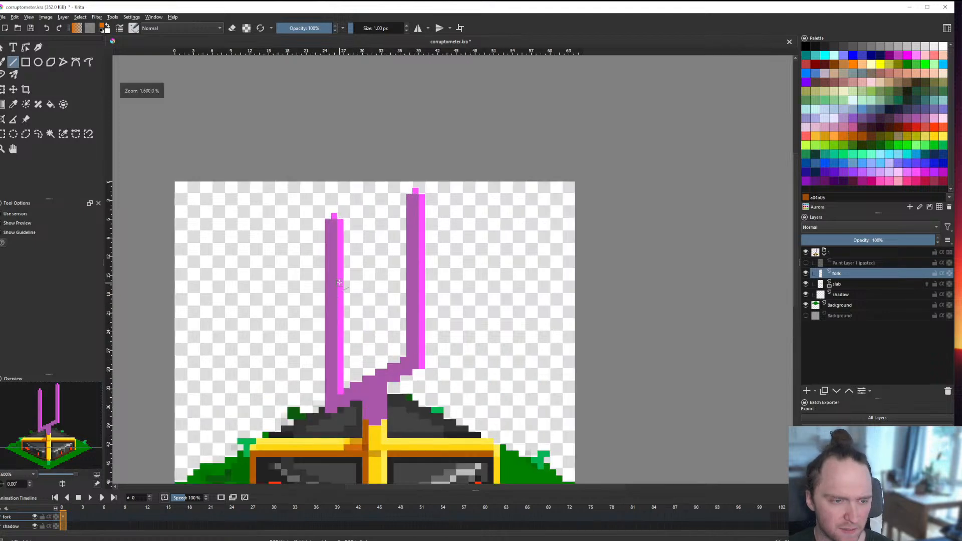
{"action": "scroll", "coordinate": [315, 284], "scroll_direction": "down", "scroll_amount": 2}
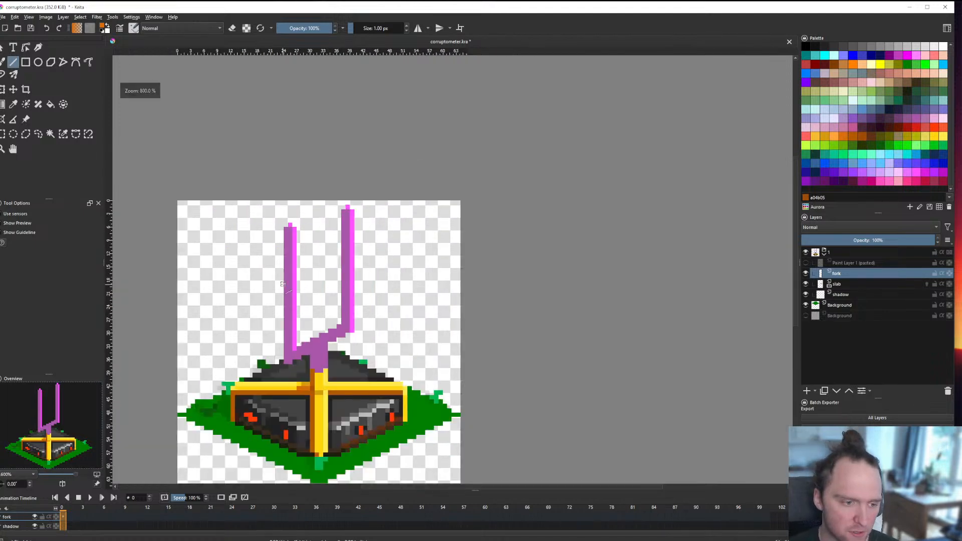
{"action": "scroll", "coordinate": [283, 284], "scroll_direction": "up", "scroll_amount": 1}
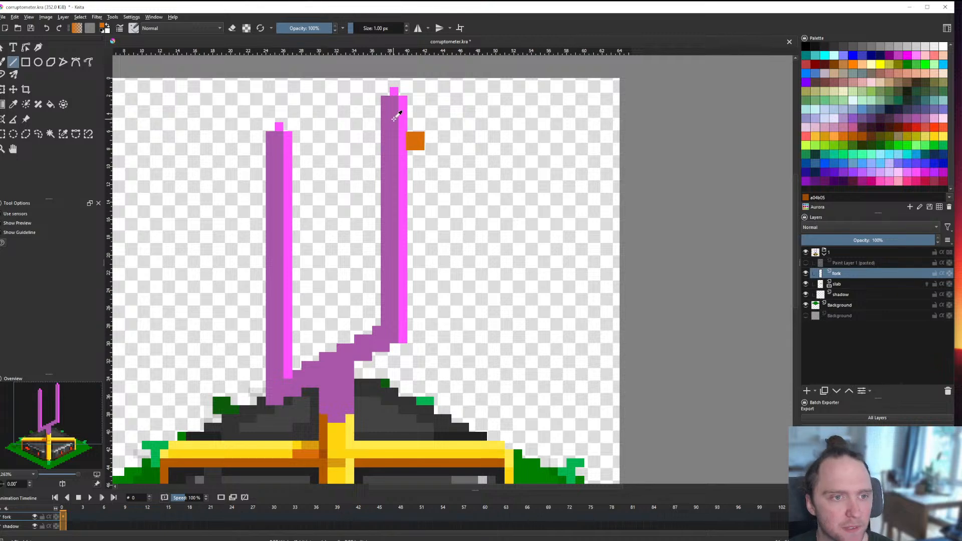
Step: Fill the bright magenta edges and tips of both fork prongs with light pink, and activate the Line tool
{"action": "left_click", "coordinate": [934, 118]}
{"action": "key", "text": "f"}
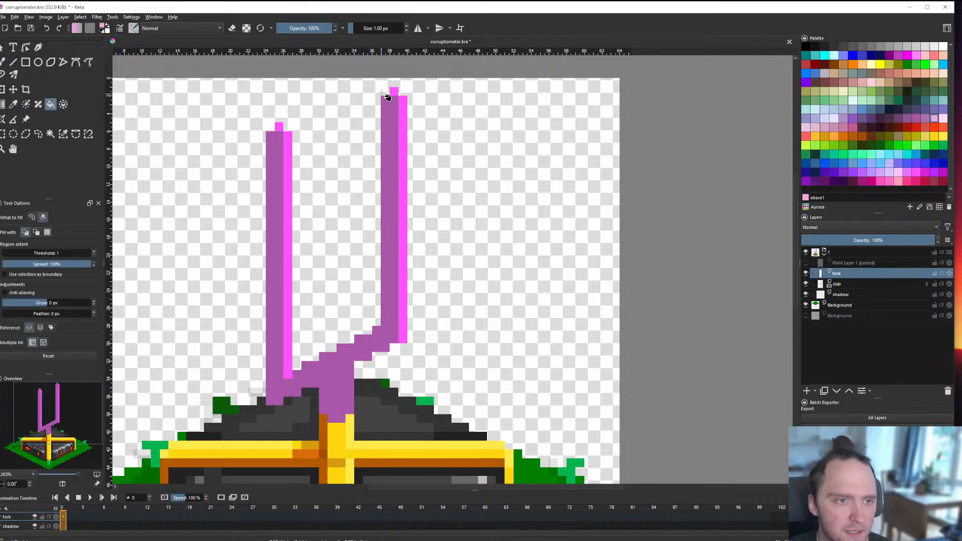
{"action": "left_click", "coordinate": [404, 110]}
{"action": "left_click", "coordinate": [279, 126]}
{"action": "left_click", "coordinate": [288, 137]}
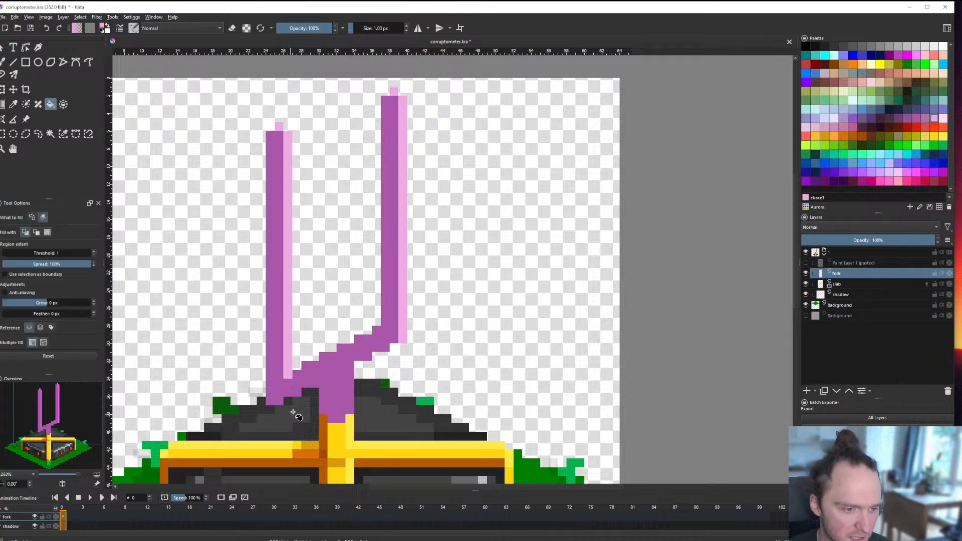
{"action": "left_click", "coordinate": [16, 63]}
{"action": "scroll", "coordinate": [335, 410], "scroll_direction": "up", "scroll_amount": 2}
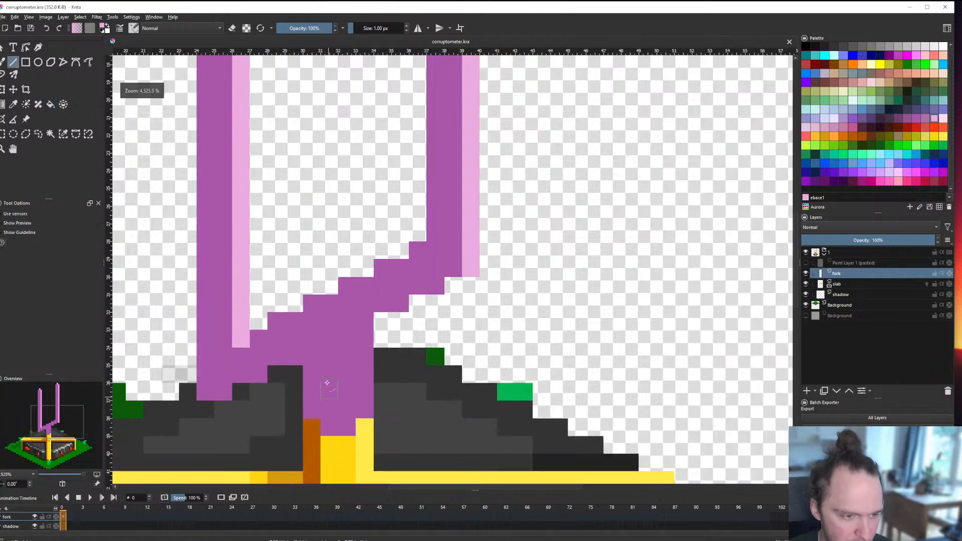
{"action": "left_click_drag", "start_coordinate": [283, 324], "coordinate": [296, 322]}
{"action": "left_click", "coordinate": [333, 303]}
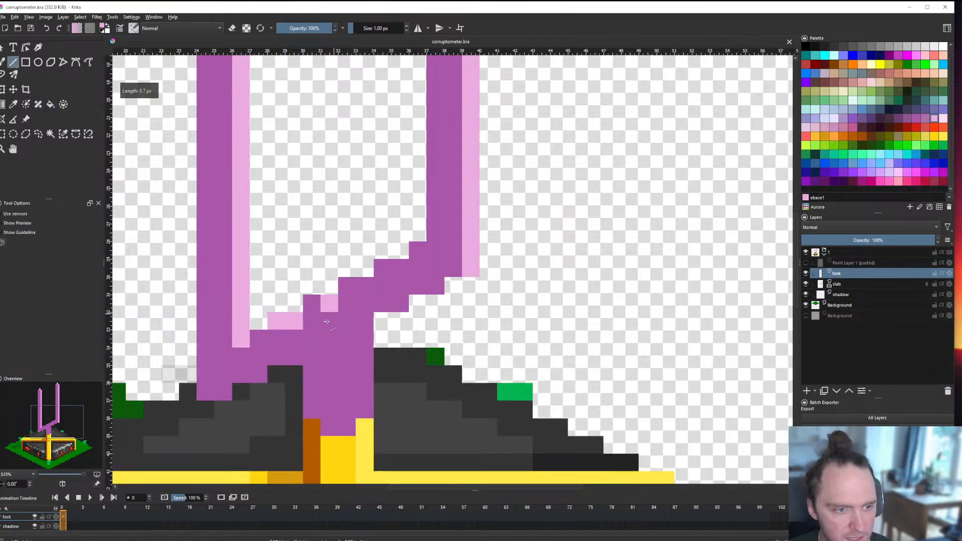
{"action": "key", "text": "ctrl+z"}
{"action": "key", "text": "ctrl+z"}
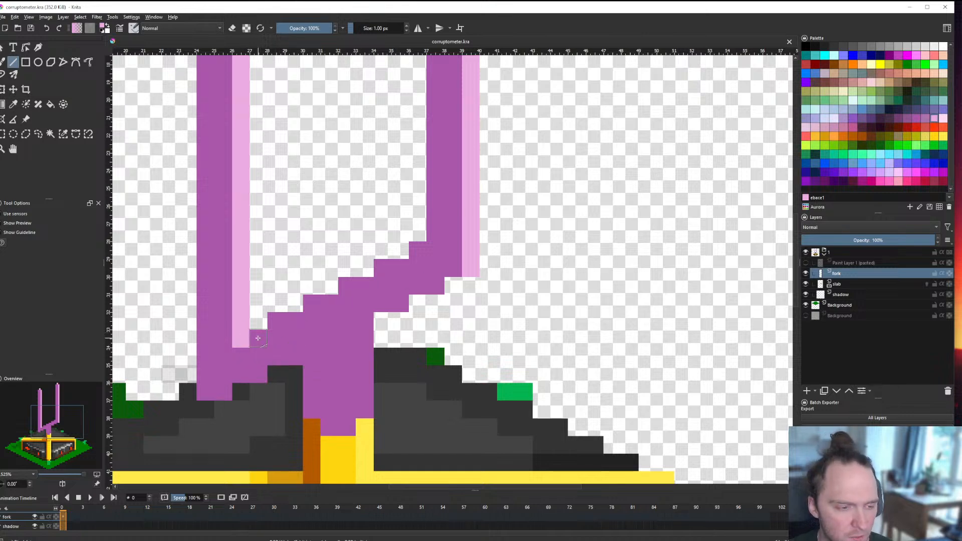
Step: Draw a light pink highlight along the stepped upper edge of the fork's crossbar, from the left prong to the right prong
{"action": "left_click_drag", "start_coordinate": [258, 337], "coordinate": [403, 266]}
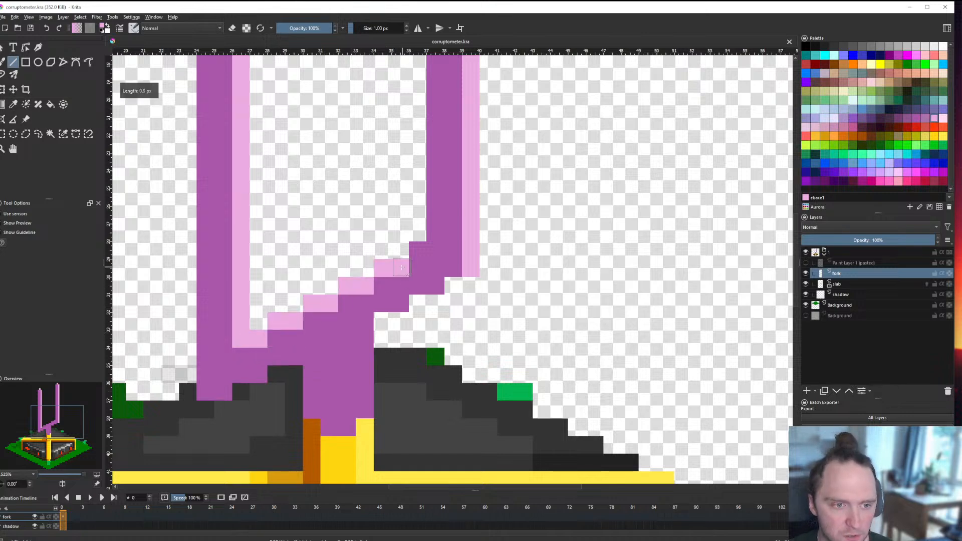
{"action": "scroll", "coordinate": [393, 298], "scroll_direction": "down", "scroll_amount": 6}
{"action": "scroll", "coordinate": [398, 288], "scroll_direction": "up", "scroll_amount": 7}
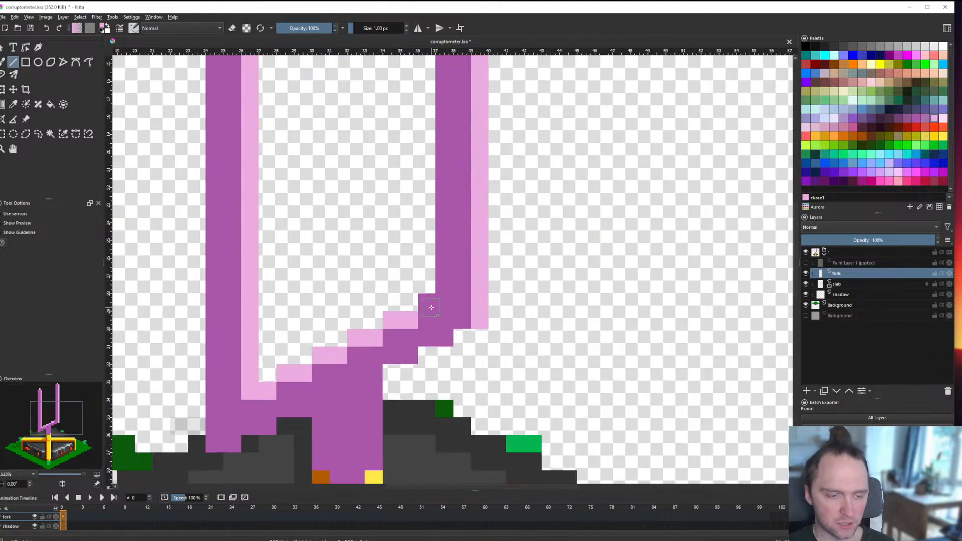
{"action": "mouse_move", "coordinate": [435, 311]}
{"action": "left_mouse_down"}
{"action": "mouse_move", "coordinate": [446, 308]}
{"action": "mouse_move", "coordinate": [431, 306]}
{"action": "left_mouse_up"}
{"action": "key", "text": "ctrl+z"}
{"action": "scroll", "coordinate": [449, 320], "scroll_direction": "down", "scroll_amount": 7}
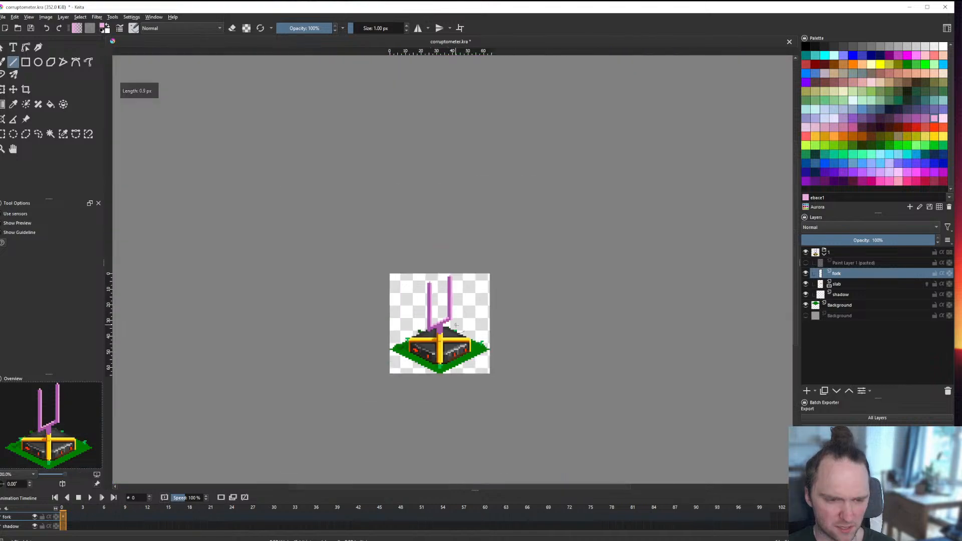
{"action": "scroll", "coordinate": [448, 322], "scroll_direction": "up", "scroll_amount": 7}
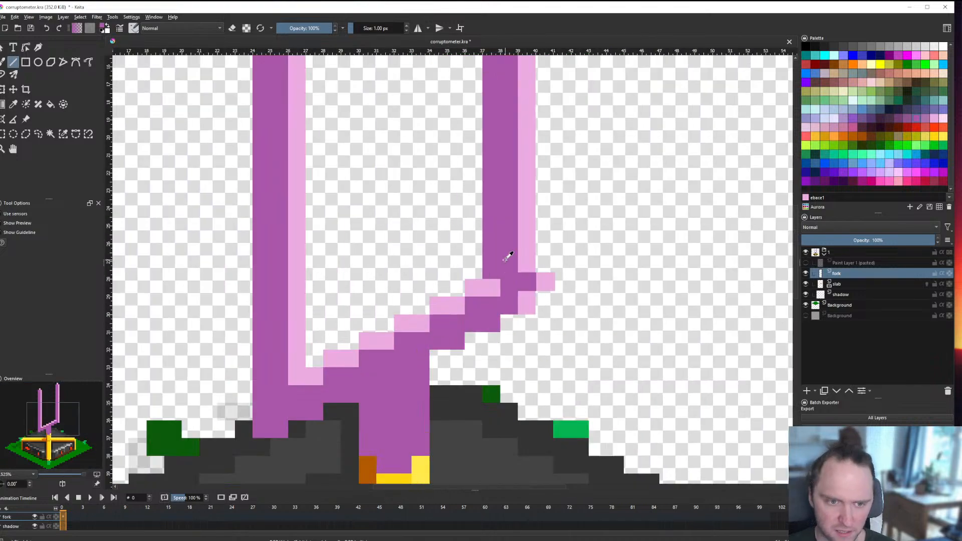
Step: Choose dark purple 734072 and place a shading pixel in the inner corner between the left prong and the crossbar
{"action": "left_click", "coordinate": [899, 118]}
{"action": "left_click", "coordinate": [315, 358]}
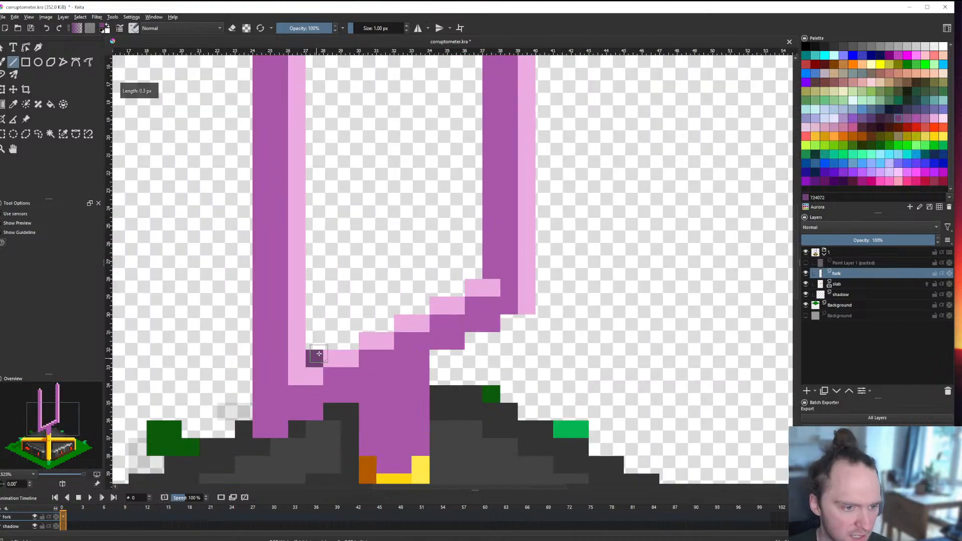
Step: Try adding a stepped row of dark purple pixels above the light pink edge of the fork's diagonal crossbar
{"action": "left_click_drag", "start_coordinate": [331, 341], "coordinate": [350, 341]}
{"action": "left_click", "coordinate": [376, 323]}
{"action": "left_click", "coordinate": [410, 305]}
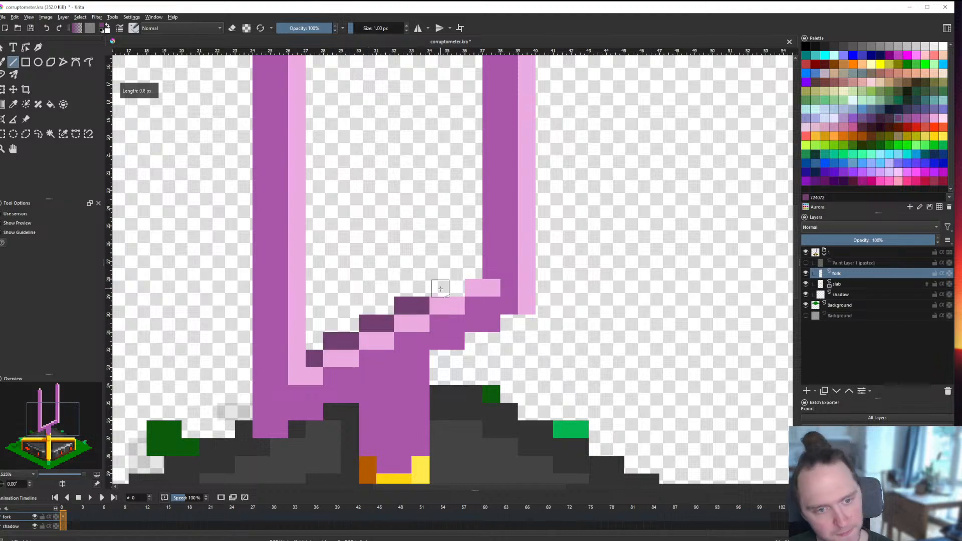
{"action": "left_click", "coordinate": [446, 288]}
{"action": "left_click", "coordinate": [474, 271]}
{"action": "left_click", "coordinate": [493, 270]}
{"action": "scroll", "coordinate": [468, 316], "scroll_direction": "down", "scroll_amount": 4}
{"action": "scroll", "coordinate": [476, 290], "scroll_direction": "up", "scroll_amount": 2}
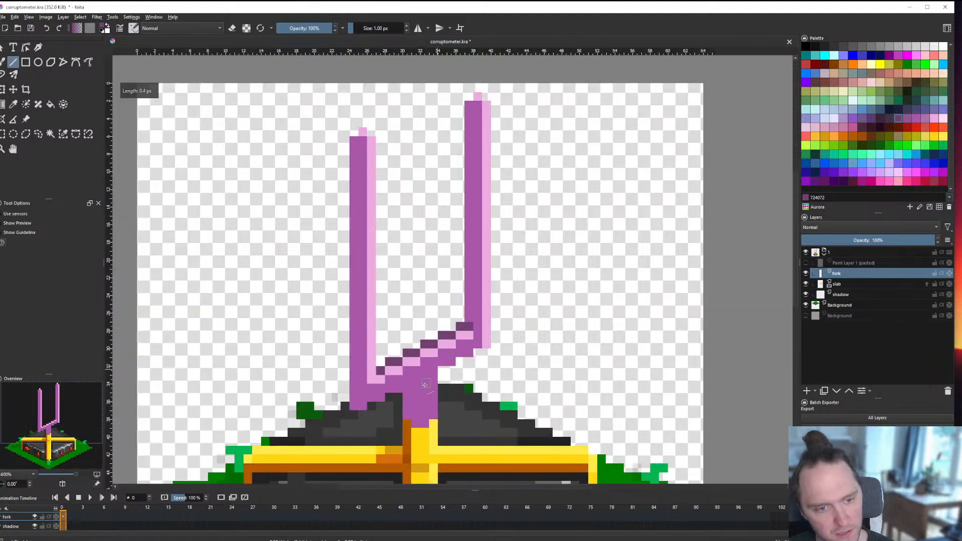
{"action": "scroll", "coordinate": [422, 386], "scroll_direction": "down", "scroll_amount": 4}
{"action": "scroll", "coordinate": [431, 373], "scroll_direction": "up", "scroll_amount": 4}
{"action": "scroll", "coordinate": [366, 418], "scroll_direction": "up", "scroll_amount": 2}
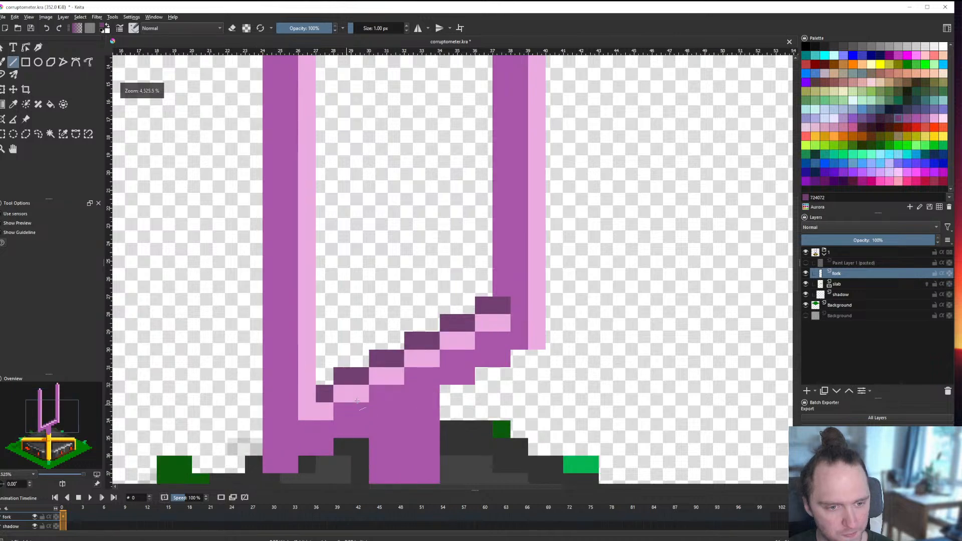
Step: Undo the dark purple pixel row above the diagonal crossbar
{"action": "key", "text": "ctrl+z"}
{"action": "key", "text": "ctrl+z"}
{"action": "key", "text": "ctrl+z"}
{"action": "key", "text": "ctrl+z"}
{"action": "key", "text": "ctrl+z"}
{"action": "key", "text": "ctrl+z"}
Step: Recolor the crossbar's light pink stepped top edge dark purple, from the left prong up to the right prong
{"action": "left_click", "coordinate": [325, 410]}
{"action": "left_click_drag", "start_coordinate": [340, 396], "coordinate": [364, 390]}
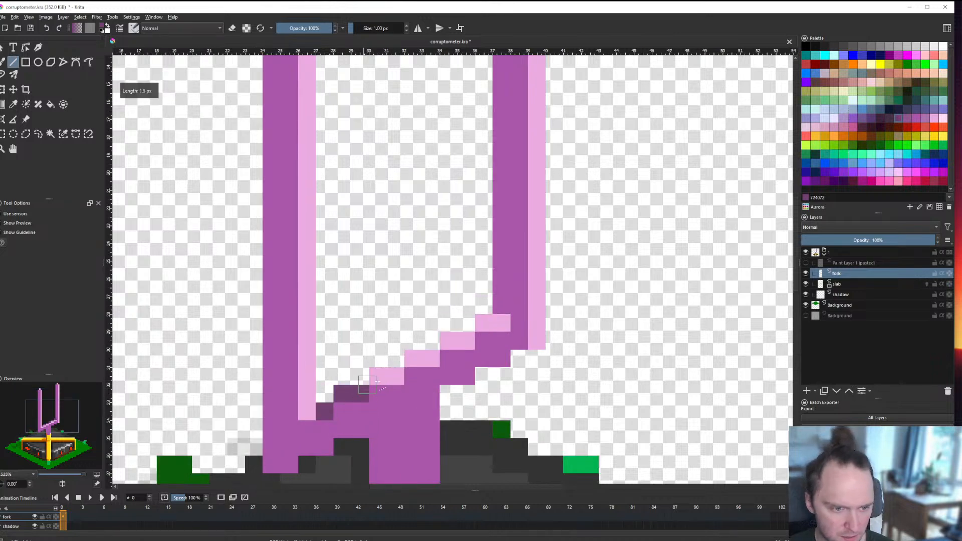
{"action": "key", "text": "f"}
{"action": "left_click", "coordinate": [387, 376]}
{"action": "left_click", "coordinate": [420, 357]}
{"action": "left_click", "coordinate": [458, 341]}
{"action": "left_click", "coordinate": [480, 325]}
Step: Draw a light pink diagonal line directly beneath the crossbar's dark purple edge
{"action": "key", "text": "x"}
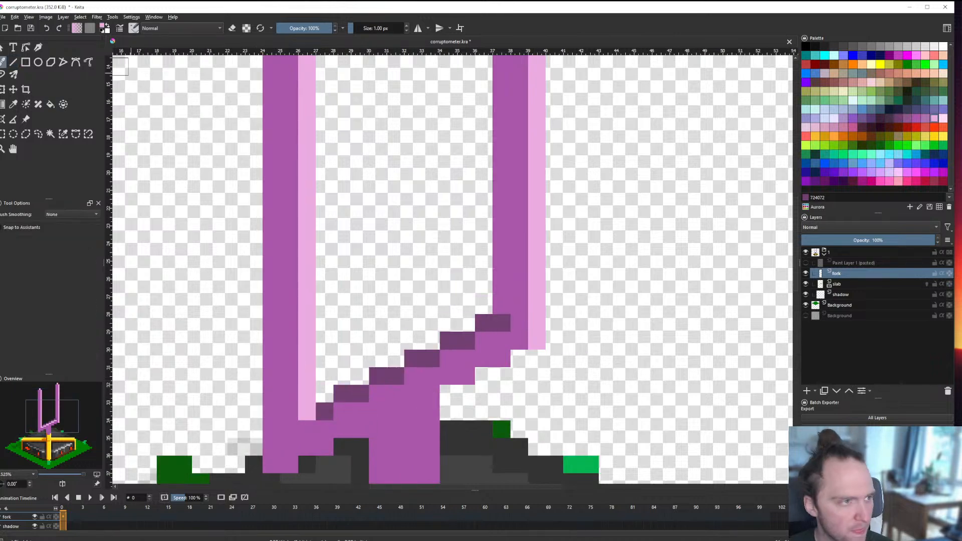
{"action": "key", "text": "v"}
{"action": "mouse_move", "coordinate": [326, 430]}
{"action": "left_mouse_down"}
{"action": "mouse_move", "coordinate": [376, 392]}
{"action": "mouse_move", "coordinate": [504, 341]}
{"action": "left_mouse_up"}
{"action": "scroll", "coordinate": [430, 382], "scroll_direction": "down", "scroll_amount": 6}
{"action": "scroll", "coordinate": [437, 373], "scroll_direction": "up", "scroll_amount": 5}
{"action": "scroll", "coordinate": [433, 369], "scroll_direction": "down", "scroll_amount": 7}
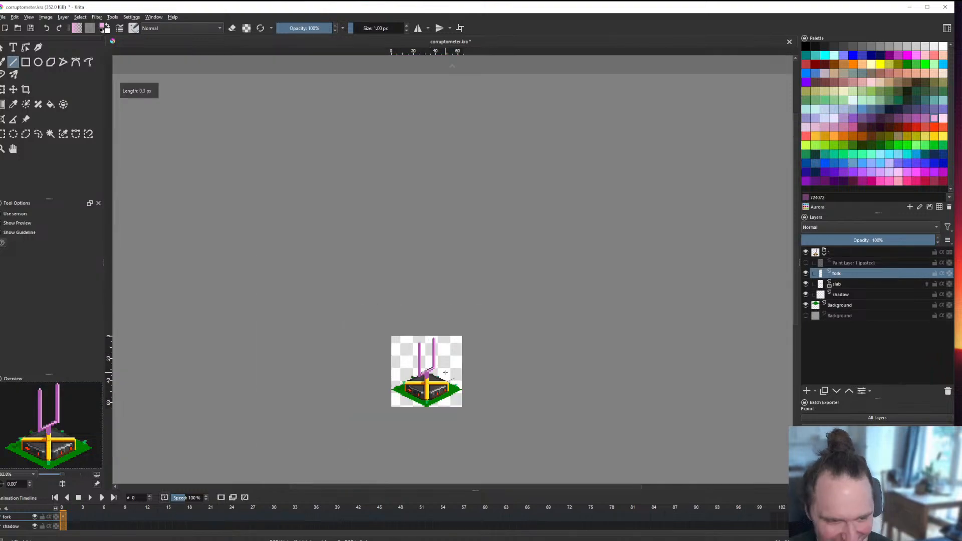
Step: Sample the dark purple and shade the right prong's mid-purple face with two full-height one-pixel columns
{"action": "scroll", "coordinate": [437, 368], "scroll_direction": "up", "scroll_amount": 7}
{"action": "left_click", "coordinate": [415, 373], "text": "ctrl"}
{"action": "left_click_drag", "start_coordinate": [415, 373], "coordinate": [415, 160]}
{"action": "scroll", "coordinate": [399, 231], "scroll_direction": "down", "scroll_amount": 7}
{"action": "scroll", "coordinate": [396, 253], "scroll_direction": "up", "scroll_amount": 7}
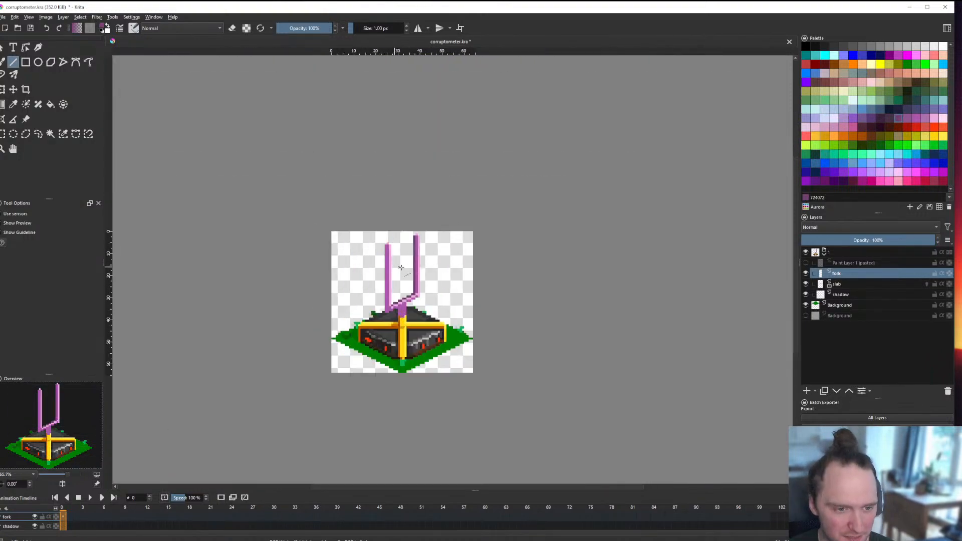
{"action": "left_click_drag", "start_coordinate": [437, 361], "coordinate": [443, 146]}
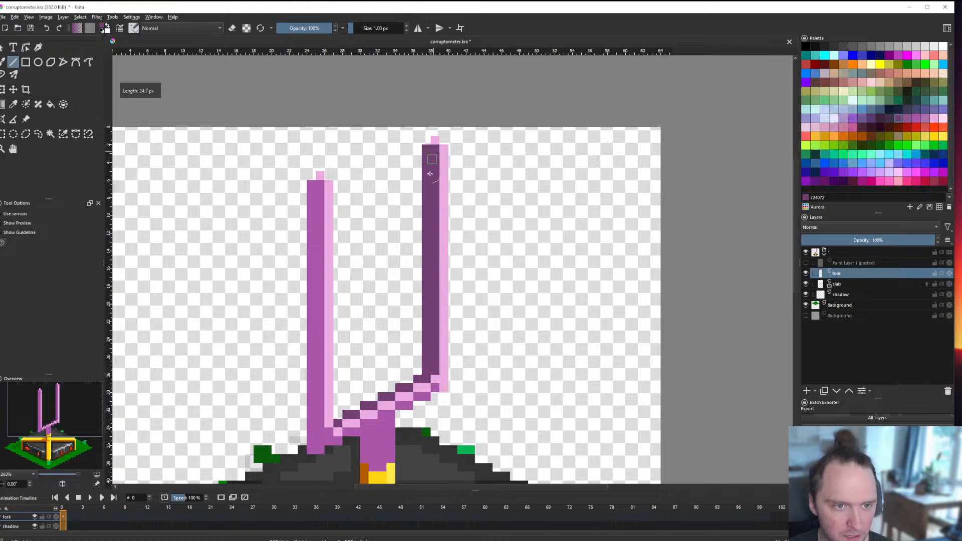
{"action": "scroll", "coordinate": [432, 291], "scroll_direction": "down", "scroll_amount": 7}
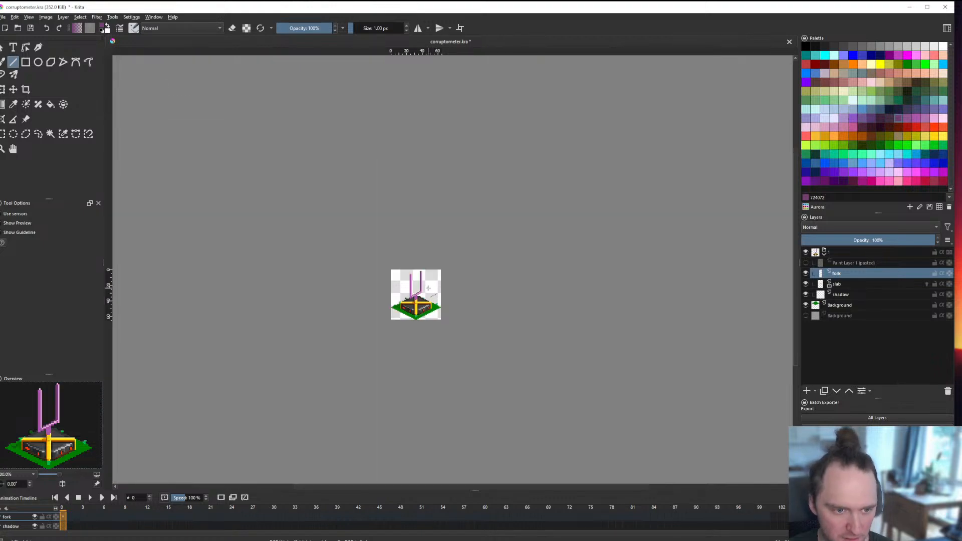
{"action": "scroll", "coordinate": [427, 287], "scroll_direction": "up", "scroll_amount": 7}
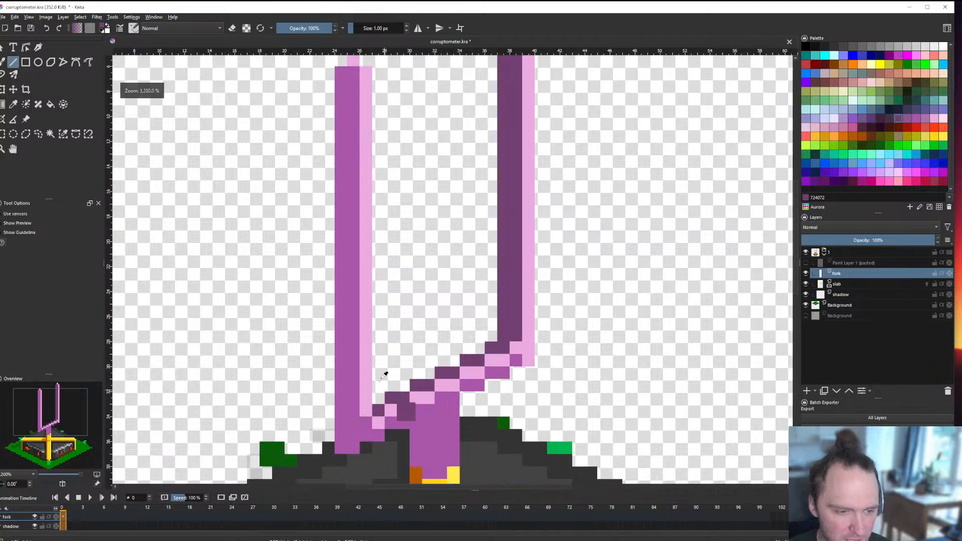
Step: Shade the left prong's outer edge with a dark purple one-pixel column down to its base
{"action": "left_click_drag", "start_coordinate": [340, 134], "coordinate": [356, 390]}
{"action": "scroll", "coordinate": [356, 391], "scroll_direction": "down", "scroll_amount": 6}
{"action": "scroll", "coordinate": [398, 331], "scroll_direction": "up", "scroll_amount": 8}
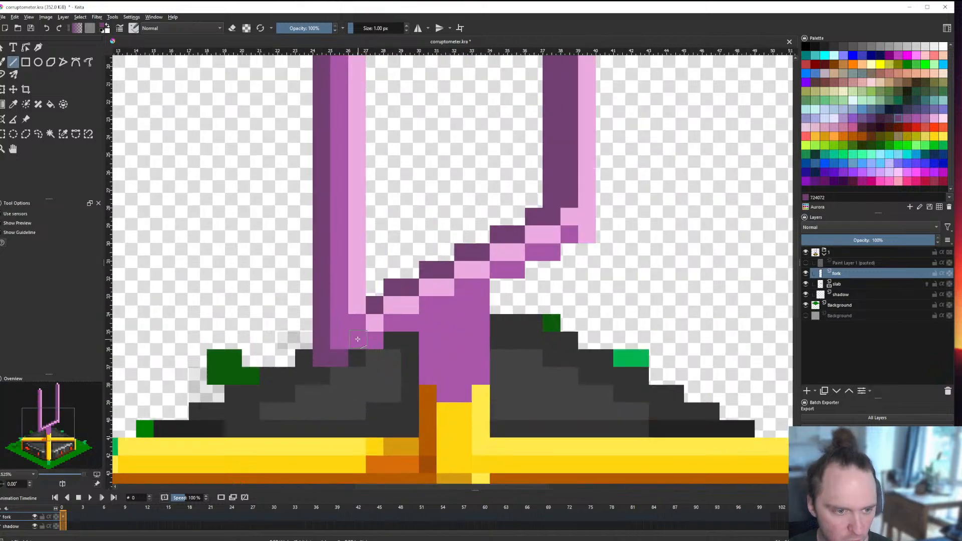
{"action": "scroll", "coordinate": [398, 331], "scroll_direction": "down", "scroll_amount": 3}
{"action": "scroll", "coordinate": [395, 345], "scroll_direction": "up", "scroll_amount": 3}
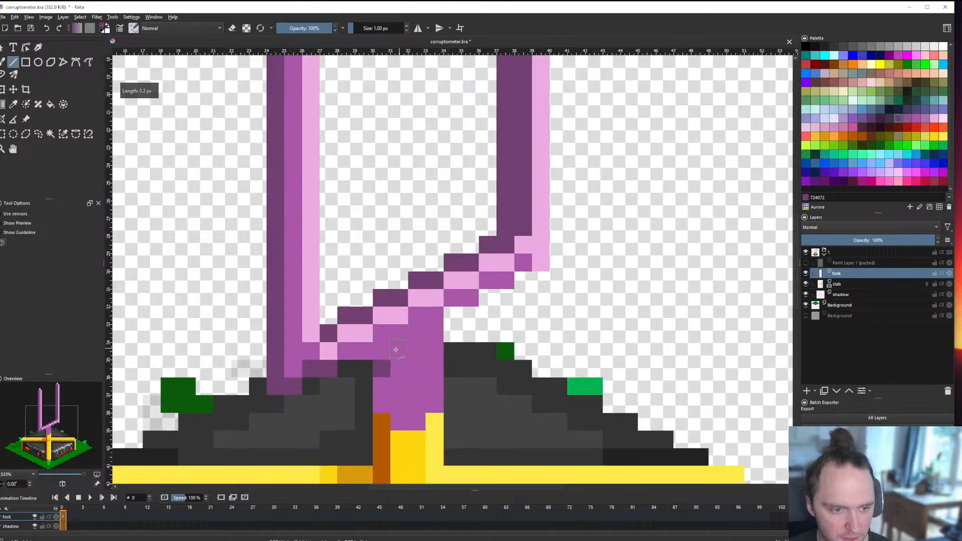
Step: Paint a dark purple shadow across the fork's stem just beneath the crossbar
{"action": "left_click_drag", "start_coordinate": [401, 350], "coordinate": [421, 340]}
{"action": "scroll", "coordinate": [435, 346], "scroll_direction": "down", "scroll_amount": 4}
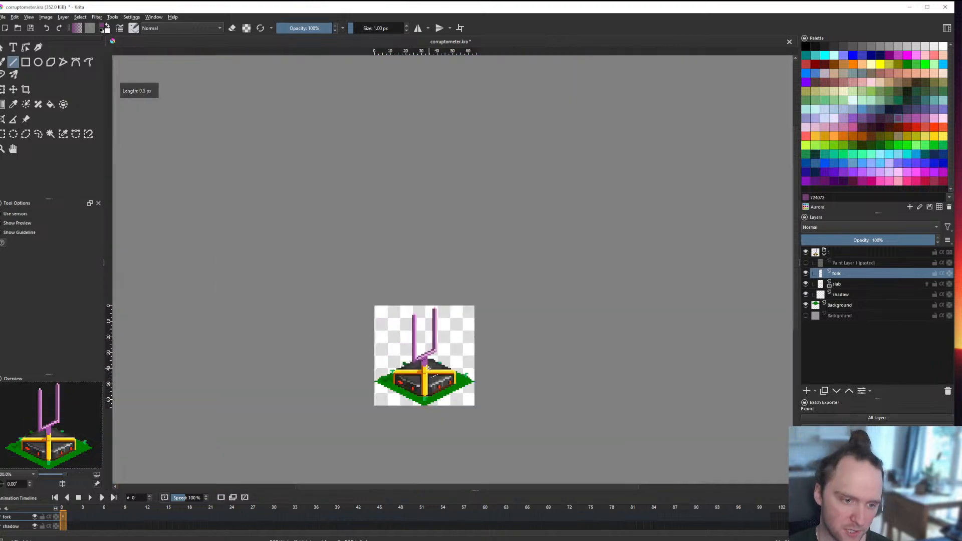
{"action": "scroll", "coordinate": [408, 308], "scroll_direction": "up", "scroll_amount": 5}
{"action": "left_click_drag", "start_coordinate": [408, 309], "coordinate": [426, 305]}
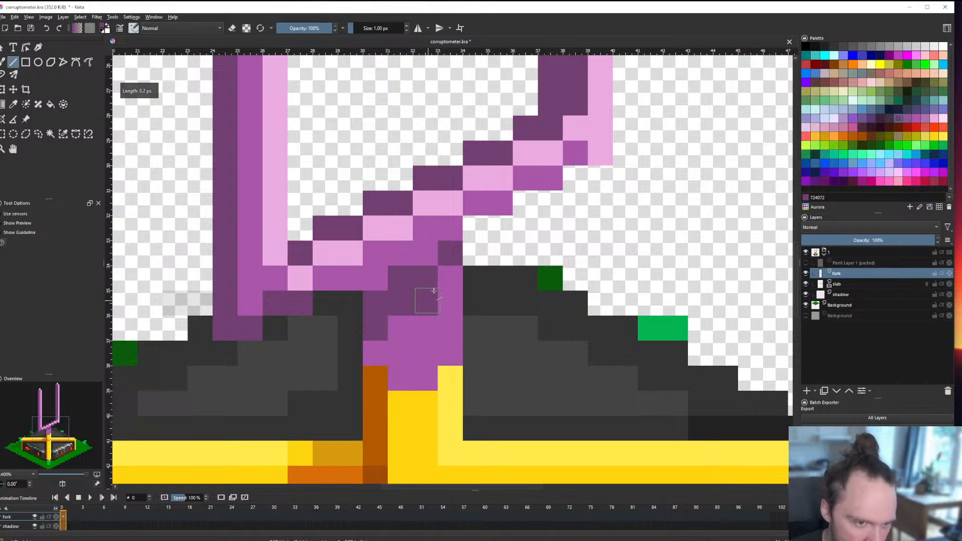
{"action": "scroll", "coordinate": [400, 306], "scroll_direction": "down", "scroll_amount": 4}
{"action": "scroll", "coordinate": [388, 298], "scroll_direction": "up", "scroll_amount": 4}
Step: Fill the remaining mid-purple areas of the diagonal crossbar with light pink
{"action": "key", "text": "f"}
{"action": "left_click", "coordinate": [382, 294]}
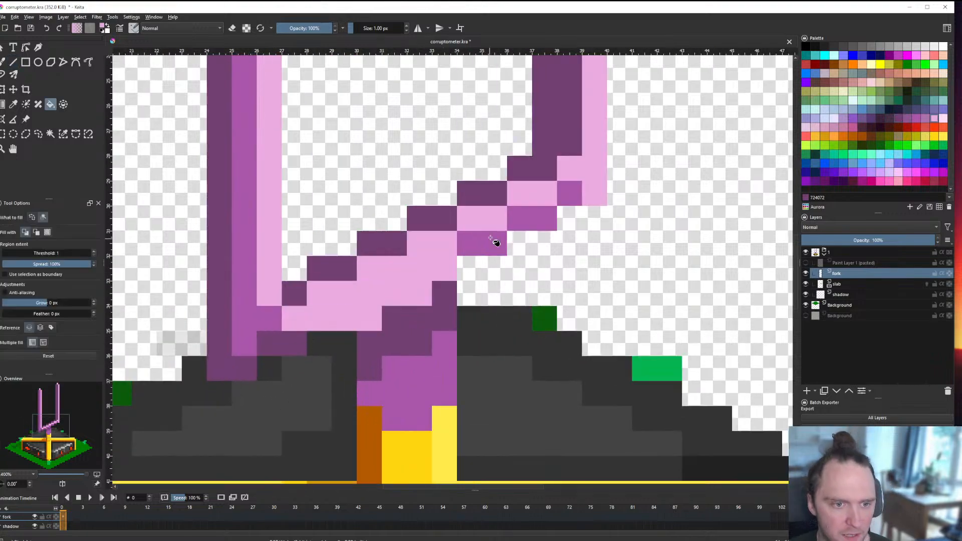
{"action": "left_click", "coordinate": [490, 239]}
{"action": "left_click", "coordinate": [536, 217]}
{"action": "left_click", "coordinate": [570, 194]}
{"action": "scroll", "coordinate": [374, 405], "scroll_direction": "down", "scroll_amount": 9}
{"action": "scroll", "coordinate": [386, 417], "scroll_direction": "up", "scroll_amount": 4}
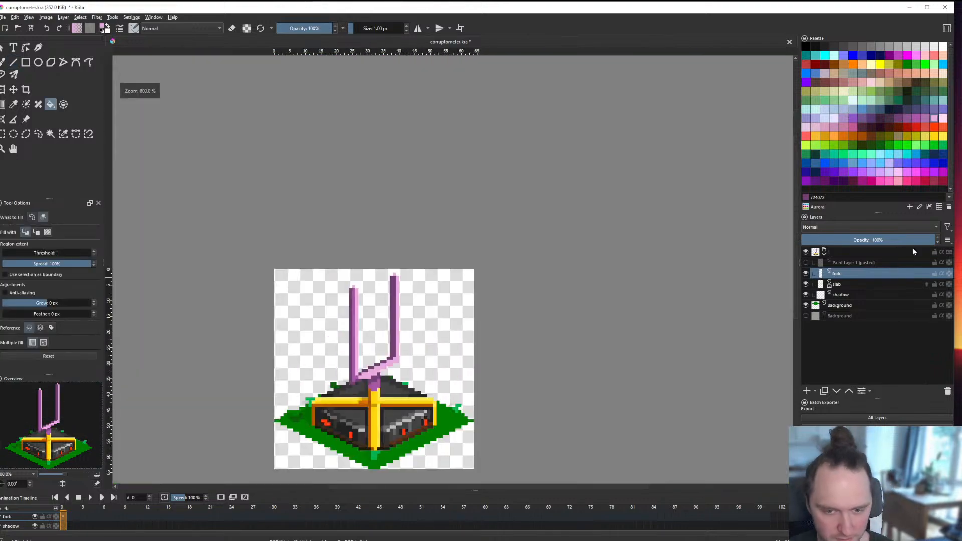
Step: Add a new paint layer and place it beneath the visible grass Background layer
{"action": "left_click", "coordinate": [842, 305]}
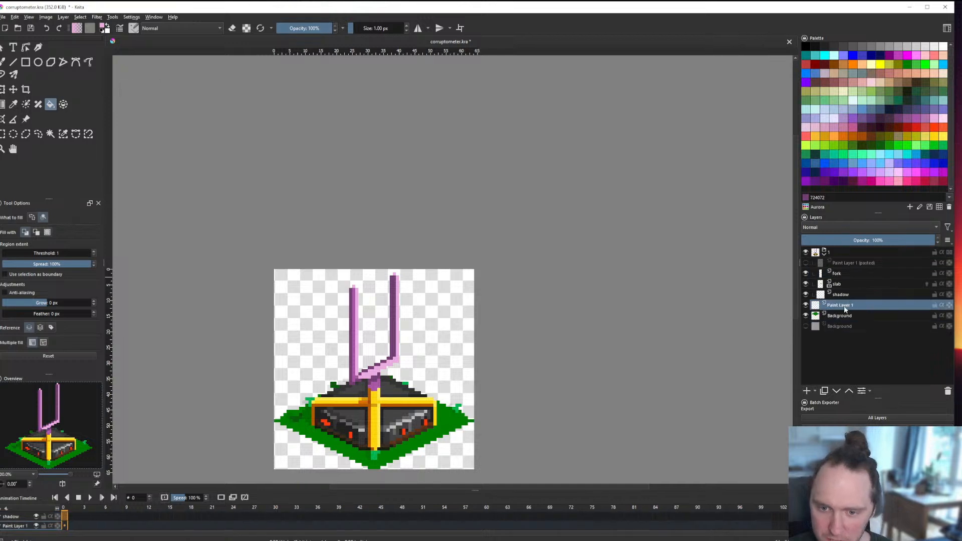
{"action": "left_click", "coordinate": [807, 390]}
{"action": "left_click_drag", "start_coordinate": [842, 305], "coordinate": [855, 325]}
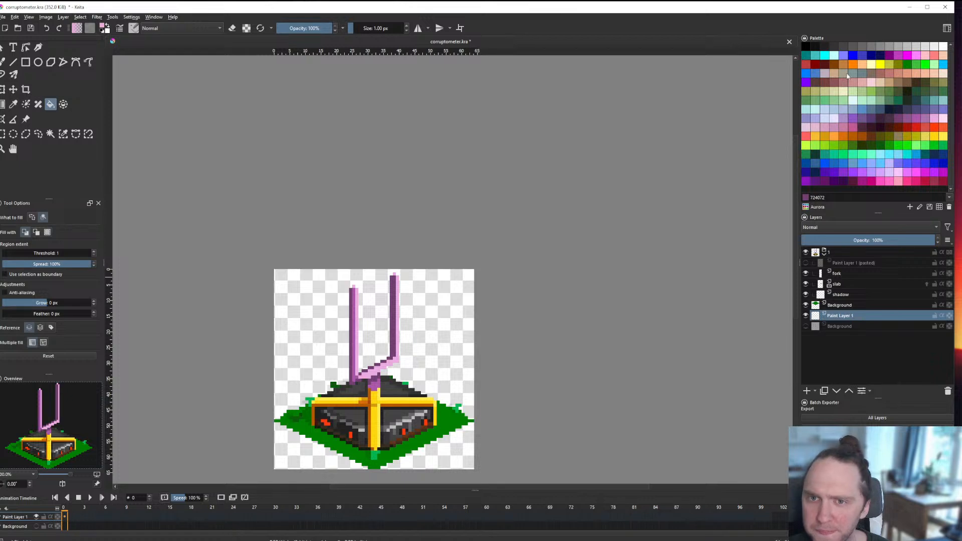
Step: Try dark red 551414 and purple 641464 as backdrop fills on the new layer
{"action": "left_click", "coordinate": [825, 64]}
{"action": "left_click", "coordinate": [412, 343]}
{"action": "scroll", "coordinate": [416, 331], "scroll_direction": "down", "scroll_amount": 3}
{"action": "scroll", "coordinate": [411, 328], "scroll_direction": "up", "scroll_amount": 2}
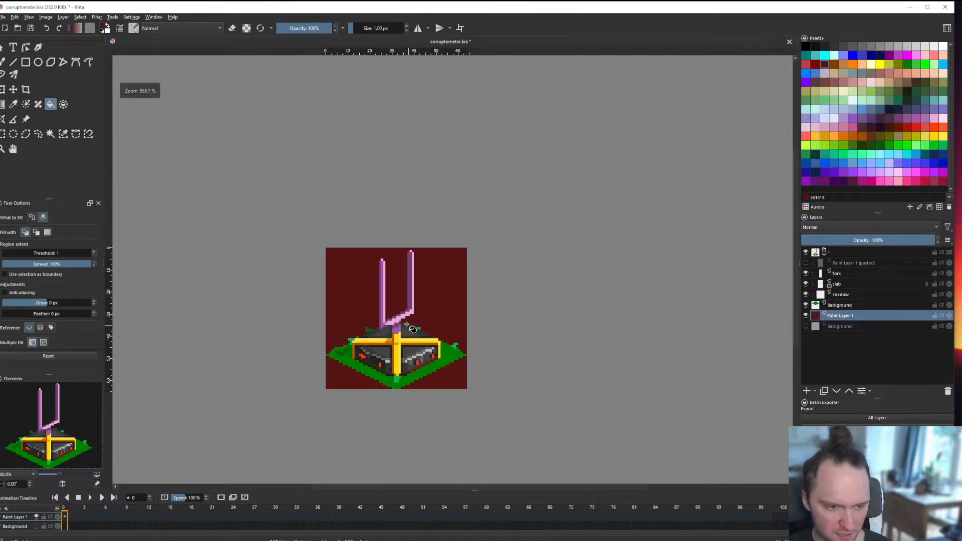
{"action": "scroll", "coordinate": [410, 327], "scroll_direction": "up", "scroll_amount": 1}
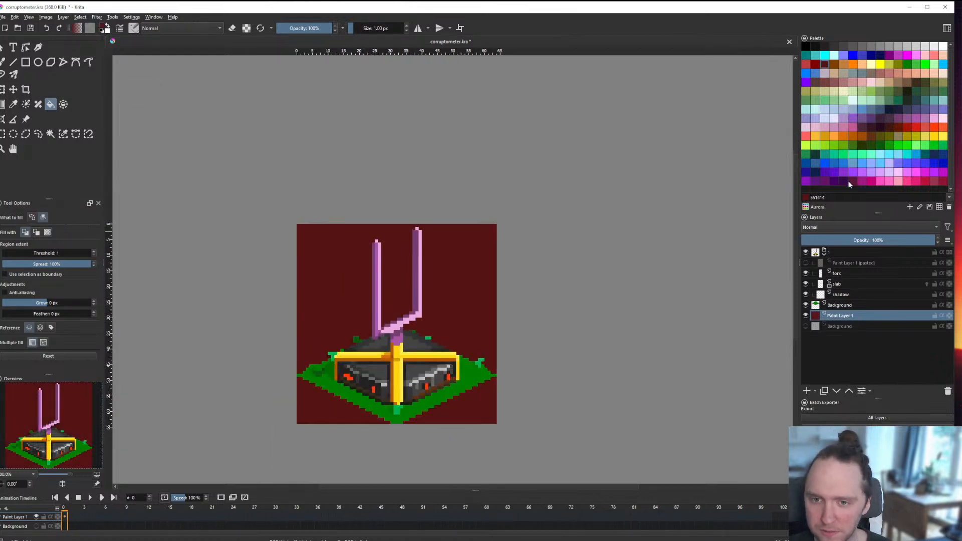
{"action": "left_click", "coordinate": [825, 181]}
{"action": "left_click", "coordinate": [451, 278]}
{"action": "scroll", "coordinate": [442, 279], "scroll_direction": "up", "scroll_amount": 1}
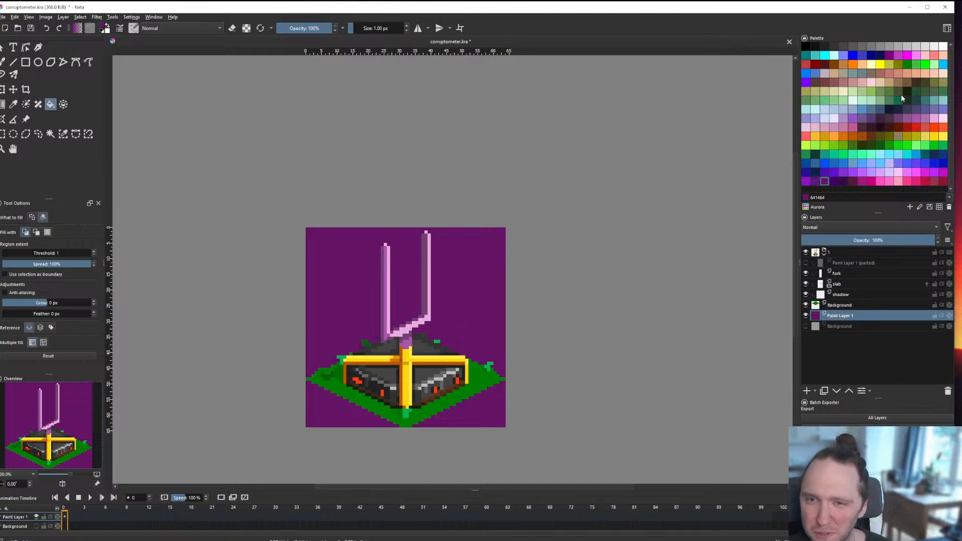
Step: Fill the backdrop layer with dark green 204608 and check the sprite against it at several sizes
{"action": "left_click", "coordinate": [871, 145]}
{"action": "left_click", "coordinate": [450, 299]}
{"action": "scroll", "coordinate": [424, 390], "scroll_direction": "down", "scroll_amount": 1}
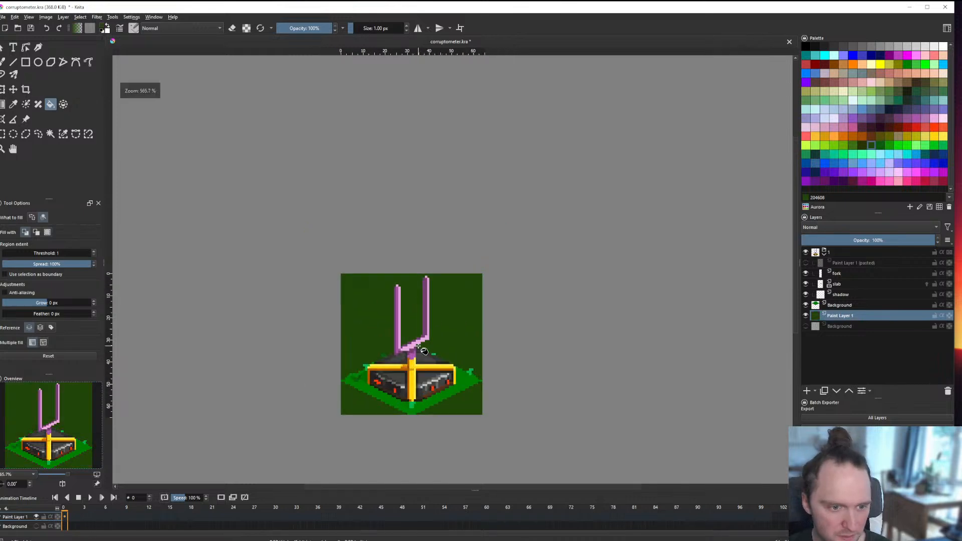
{"action": "scroll", "coordinate": [421, 345], "scroll_direction": "up", "scroll_amount": 2}
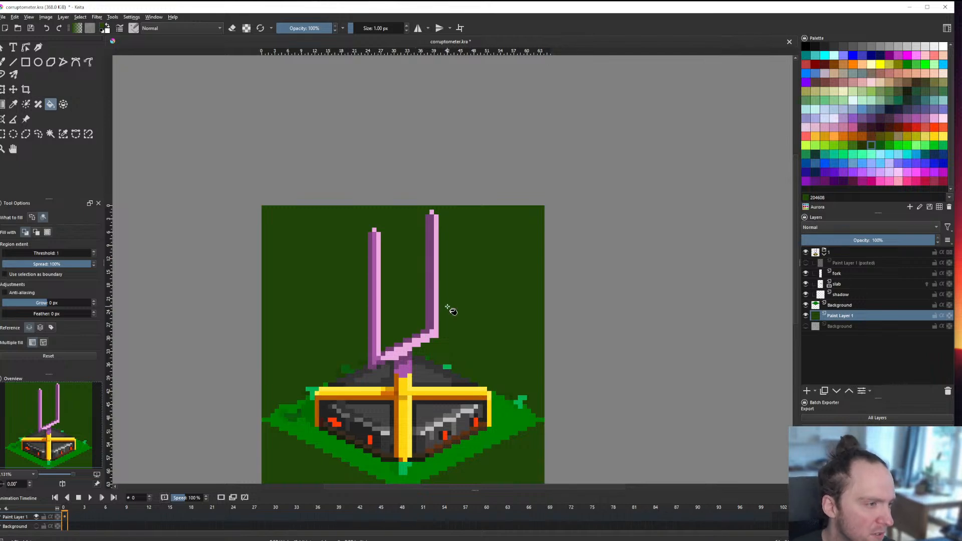
{"action": "scroll", "coordinate": [391, 338], "scroll_direction": "down", "scroll_amount": 1}
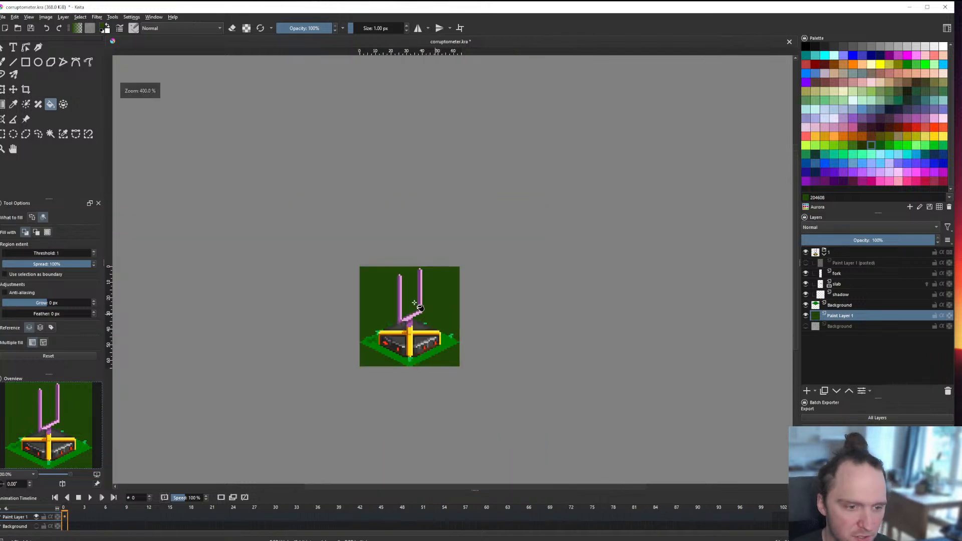
{"action": "scroll", "coordinate": [391, 338], "scroll_direction": "up", "scroll_amount": 2}
{"action": "scroll", "coordinate": [393, 333], "scroll_direction": "up", "scroll_amount": 1}
{"action": "scroll", "coordinate": [395, 331], "scroll_direction": "up", "scroll_amount": 1}
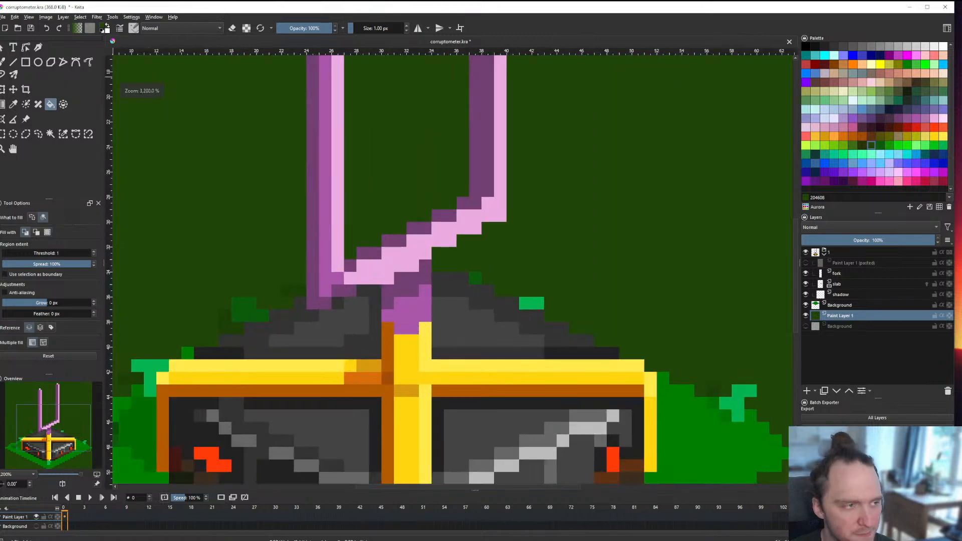
Step: Switch to the brush and sample the orange-brown from the shaded side of the yellow post
{"action": "key", "text": "b"}
{"action": "scroll", "coordinate": [428, 296], "scroll_direction": "down", "scroll_amount": 2}
{"action": "scroll", "coordinate": [428, 296], "scroll_direction": "up", "scroll_amount": 3}
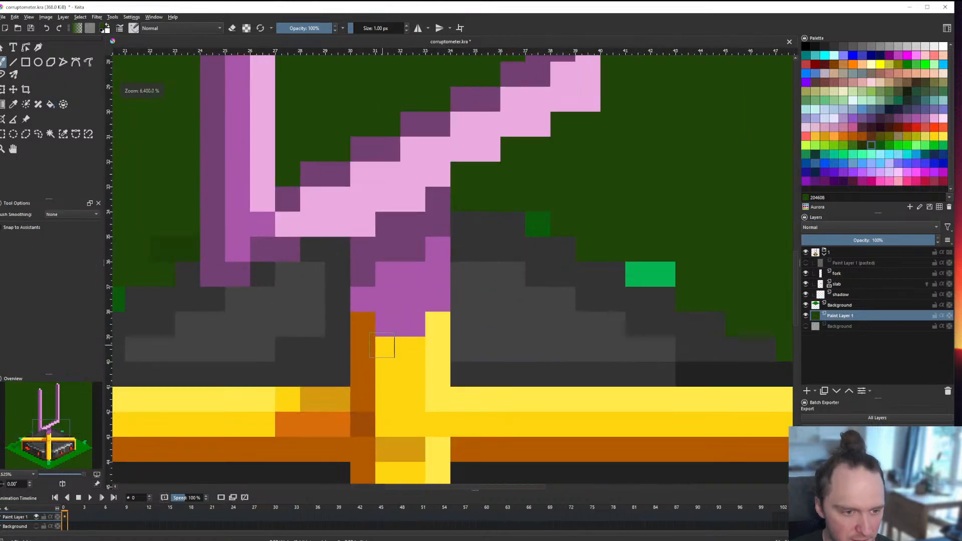
{"action": "left_click", "coordinate": [362, 340], "text": "ctrl"}
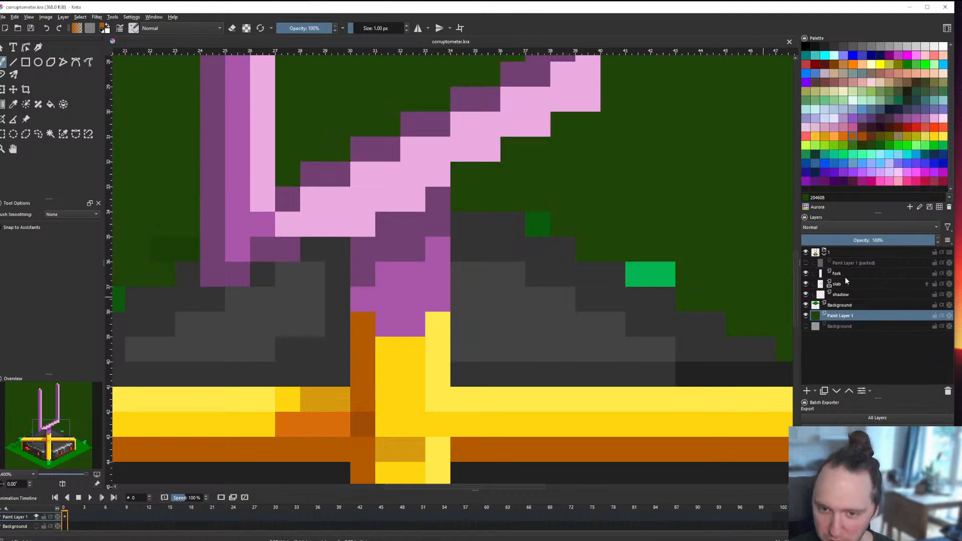
Step: Select the fork layer and show the pasted gold pillar layer to compare it with the fork
{"action": "left_click", "coordinate": [845, 277]}
{"action": "left_click", "coordinate": [805, 262]}
{"action": "scroll", "coordinate": [434, 362], "scroll_direction": "down", "scroll_amount": 2}
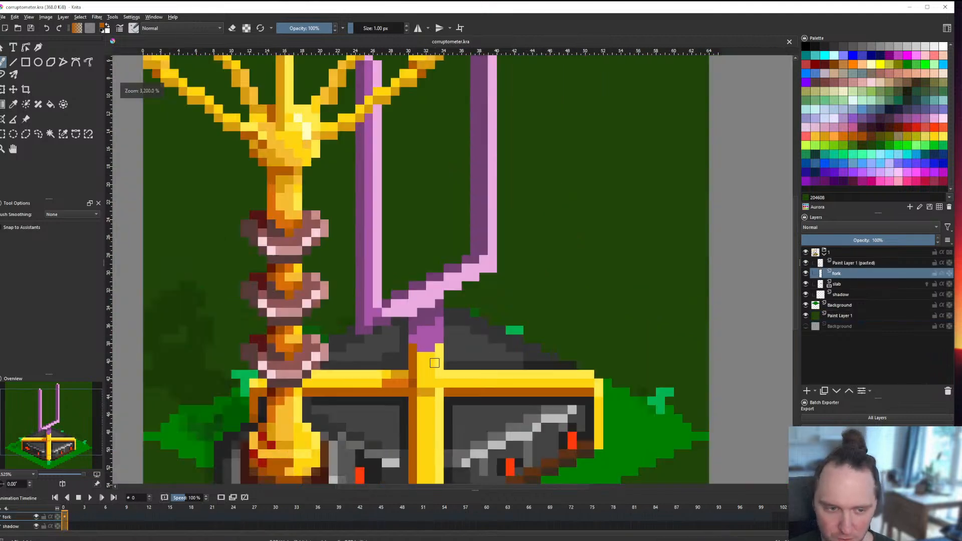
{"action": "scroll", "coordinate": [435, 362], "scroll_direction": "down", "scroll_amount": 3}
Step: Try moving the fork layer out of its group, hiding it, and toggling the pasted pillar layer's visibility
{"action": "left_click_drag", "start_coordinate": [854, 275], "coordinate": [864, 252]}
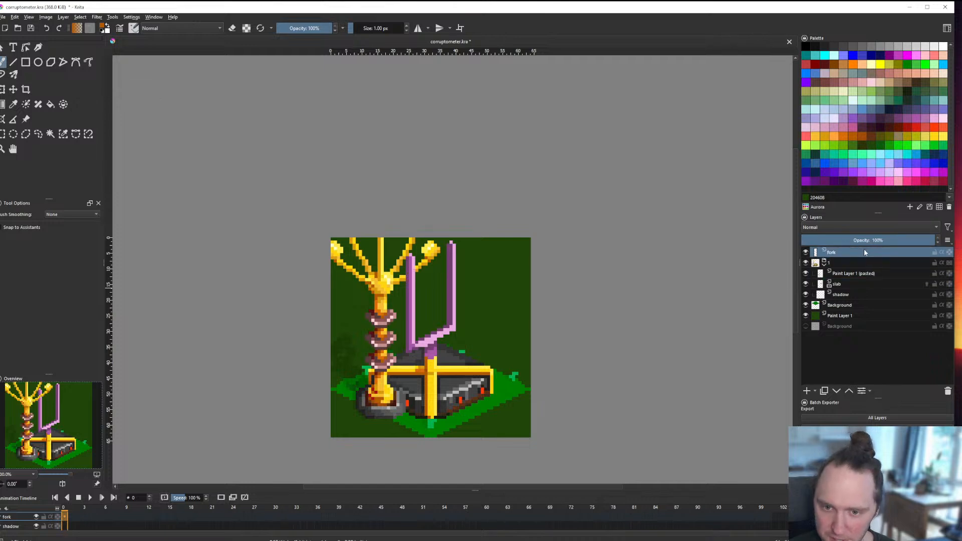
{"action": "left_click", "coordinate": [834, 273]}
{"action": "left_click", "coordinate": [806, 252]}
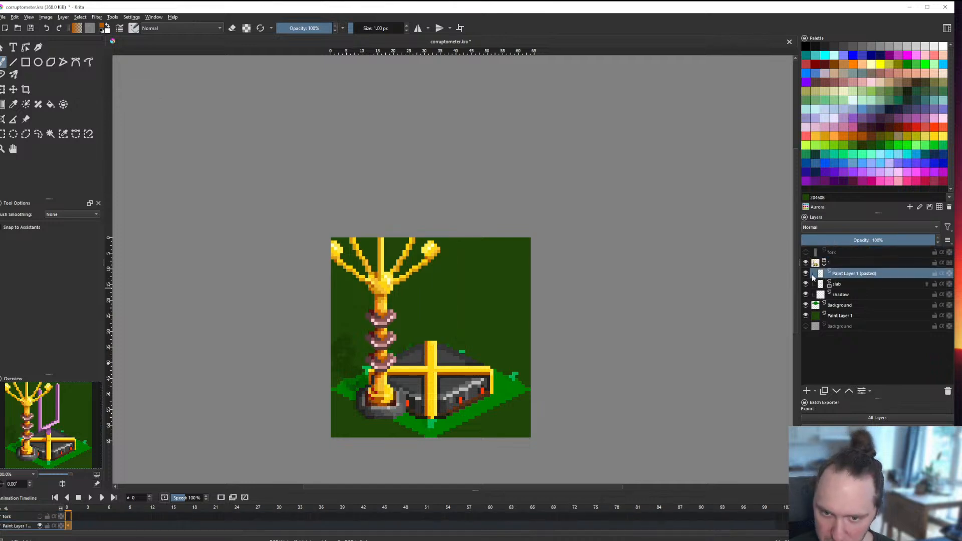
{"action": "left_click", "coordinate": [806, 274]}
{"action": "left_click", "coordinate": [806, 274]}
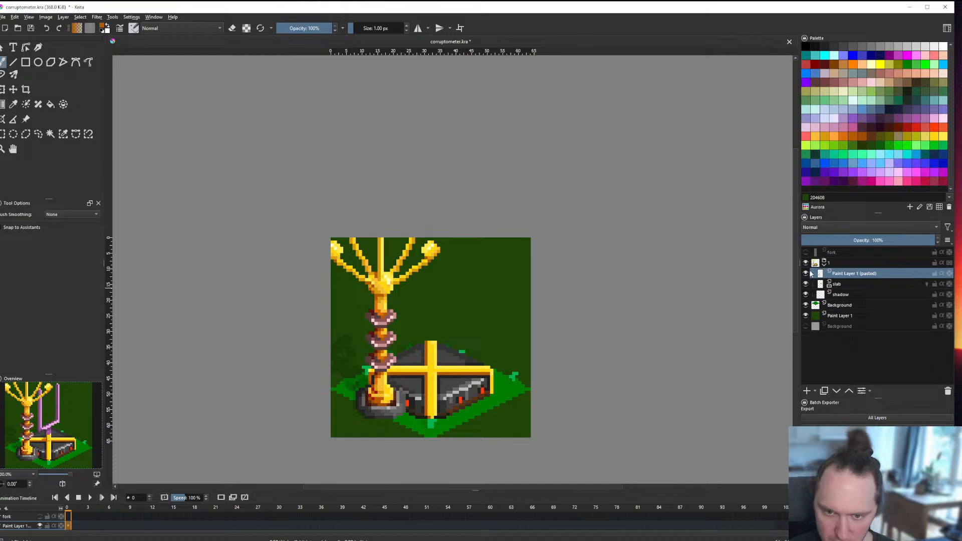
Step: Keep the fork layer inside the group with the pasted pillar layer above the group, hide the pillar and show the fork
{"action": "mouse_move", "coordinate": [826, 252]}
{"action": "left_mouse_down"}
{"action": "mouse_move", "coordinate": [864, 279]}
{"action": "mouse_move", "coordinate": [845, 271]}
{"action": "mouse_move", "coordinate": [856, 249]}
{"action": "left_mouse_up"}
{"action": "left_click", "coordinate": [834, 275]}
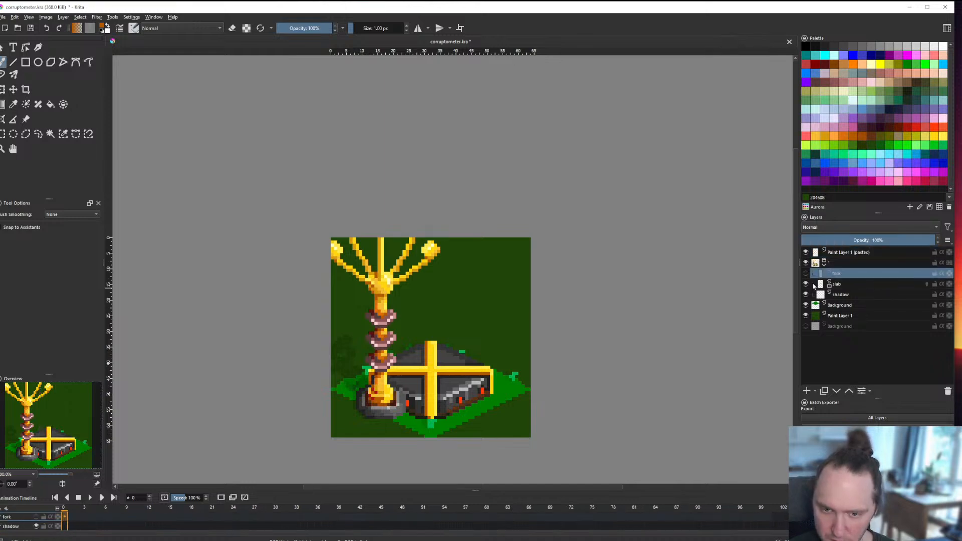
{"action": "left_click", "coordinate": [806, 252]}
{"action": "left_click", "coordinate": [805, 273]}
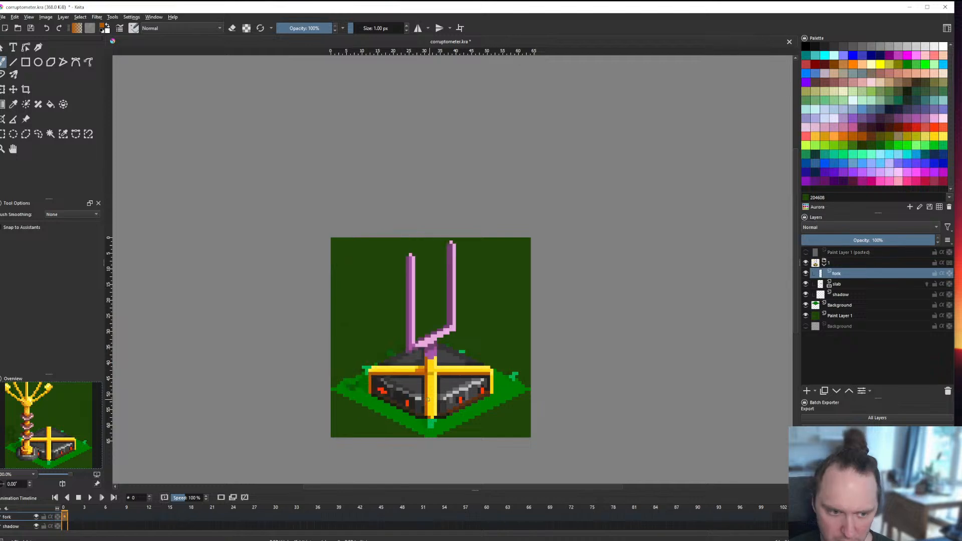
Step: Paint short orange-brown collar edges on both sides of the fork's base and sample the yellow of the post
{"action": "scroll", "coordinate": [426, 344], "scroll_direction": "up", "scroll_amount": 6}
{"action": "scroll", "coordinate": [402, 316], "scroll_direction": "up", "scroll_amount": 1}
{"action": "left_click_drag", "start_coordinate": [374, 304], "coordinate": [374, 340]}
{"action": "left_click_drag", "start_coordinate": [463, 290], "coordinate": [463, 322]}
{"action": "left_click", "coordinate": [451, 357], "text": "ctrl"}
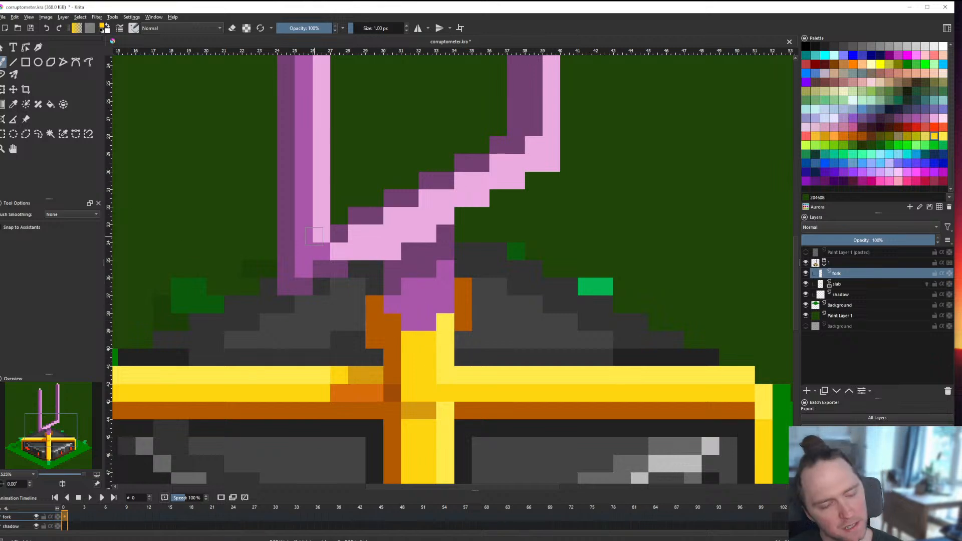
Step: Examine the joint between the fork and the yellow post, both up close and within the whole sprite
{"action": "scroll", "coordinate": [389, 261], "scroll_direction": "down", "scroll_amount": 3}
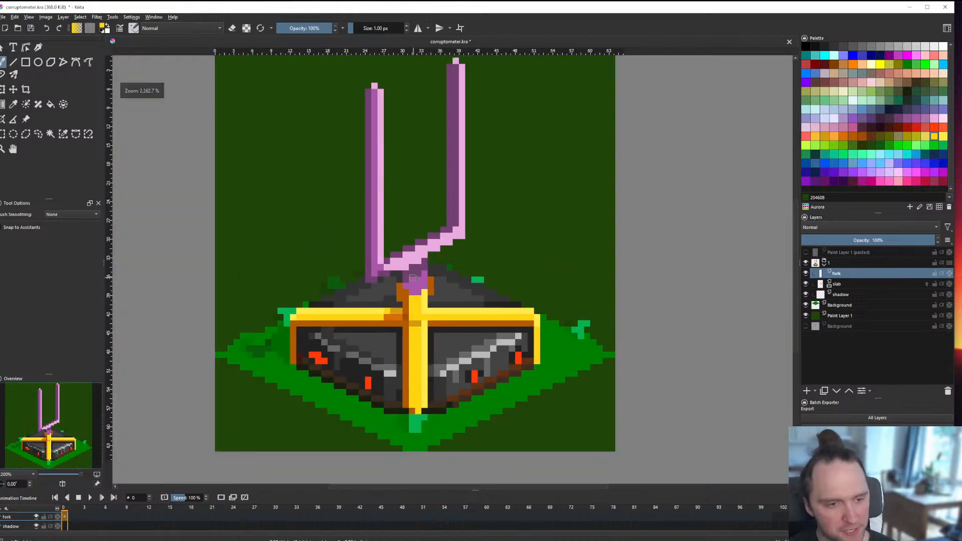
{"action": "scroll", "coordinate": [409, 282], "scroll_direction": "down", "scroll_amount": 2}
{"action": "scroll", "coordinate": [410, 277], "scroll_direction": "up", "scroll_amount": 2}
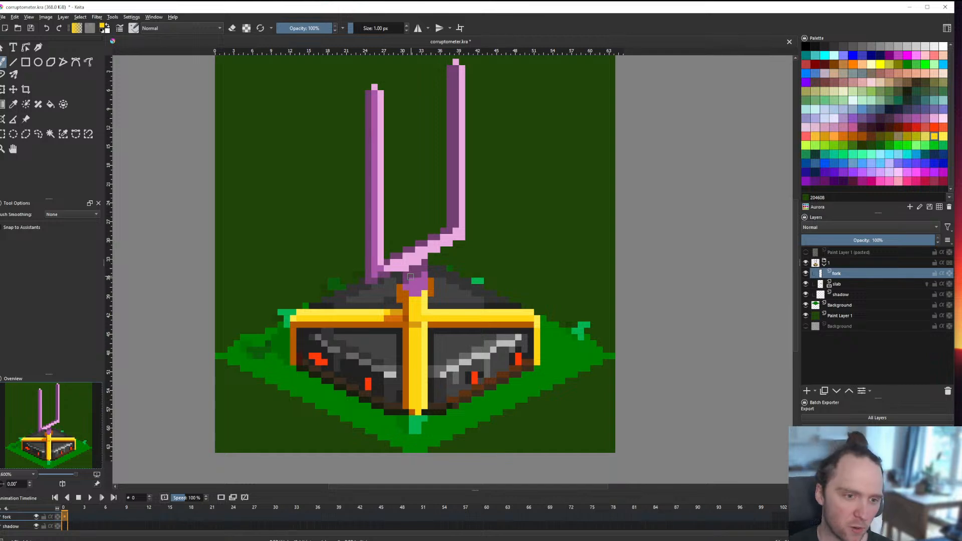
{"action": "scroll", "coordinate": [410, 277], "scroll_direction": "down", "scroll_amount": 3}
{"action": "scroll", "coordinate": [412, 286], "scroll_direction": "up", "scroll_amount": 5}
{"action": "scroll", "coordinate": [417, 306], "scroll_direction": "down", "scroll_amount": 4}
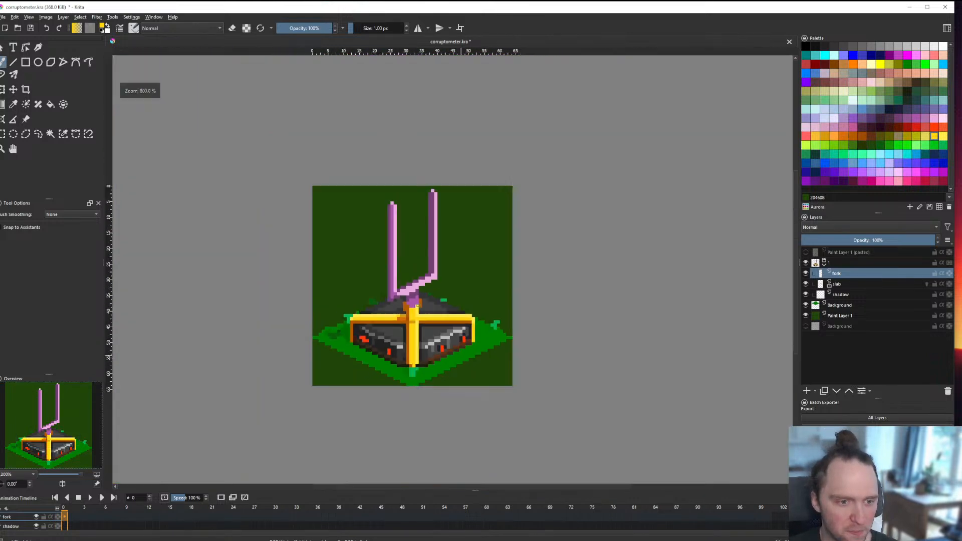
{"action": "scroll", "coordinate": [417, 306], "scroll_direction": "up", "scroll_amount": 5}
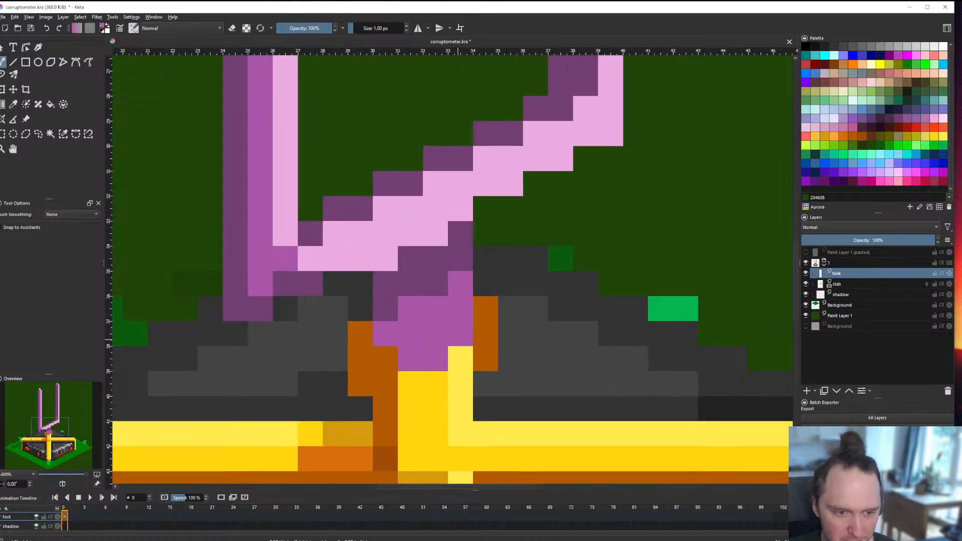
Step: Paint a curved light-pink rim along the lower edge of the fork's base, comparing the sprite with and without it
{"action": "left_click", "coordinate": [934, 118]}
{"action": "mouse_move", "coordinate": [408, 359]}
{"action": "left_mouse_down"}
{"action": "mouse_move", "coordinate": [436, 358]}
{"action": "mouse_move", "coordinate": [468, 314]}
{"action": "mouse_move", "coordinate": [495, 301]}
{"action": "left_mouse_up"}
{"action": "scroll", "coordinate": [467, 318], "scroll_direction": "down", "scroll_amount": 3}
{"action": "scroll", "coordinate": [464, 322], "scroll_direction": "up", "scroll_amount": 3}
{"action": "key", "text": "ctrl+z"}
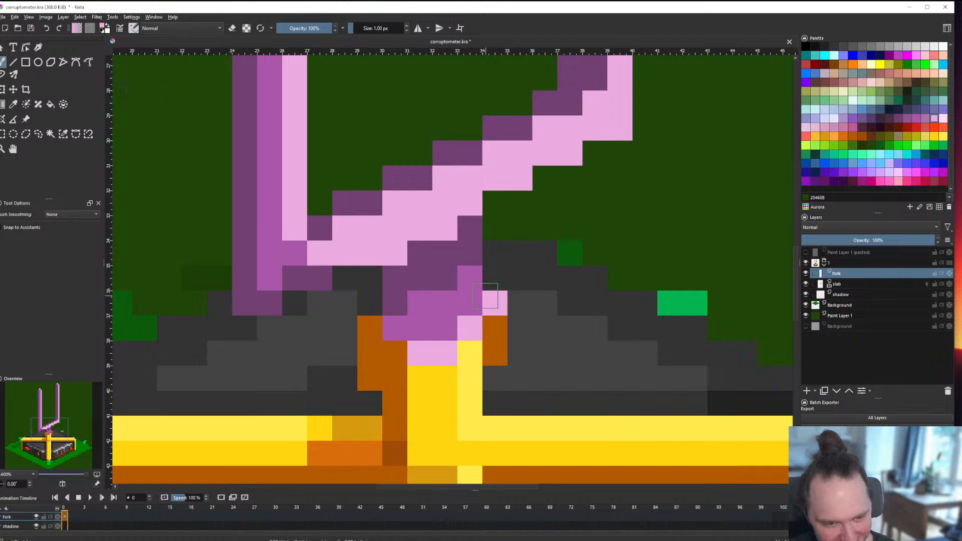
{"action": "scroll", "coordinate": [495, 302], "scroll_direction": "down", "scroll_amount": 3}
{"action": "scroll", "coordinate": [486, 304], "scroll_direction": "up", "scroll_amount": 2}
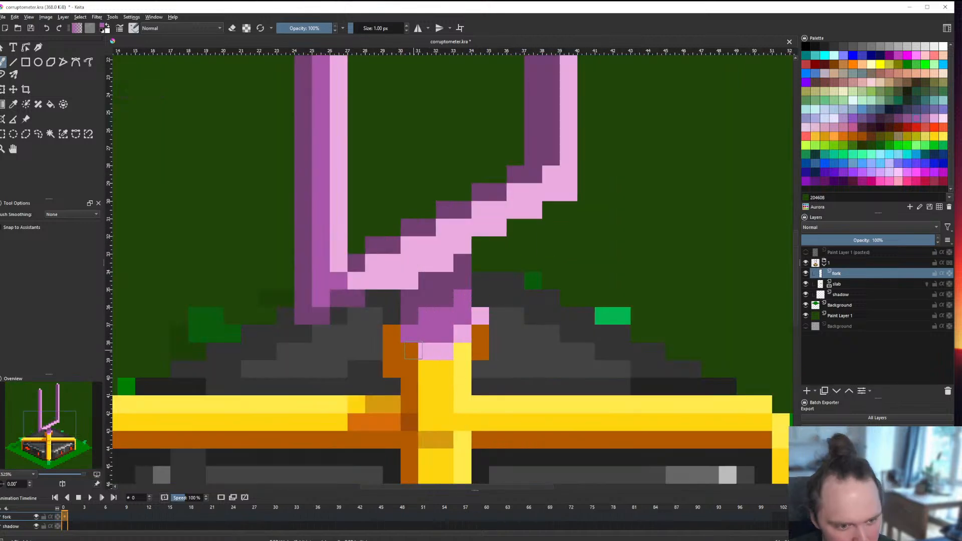
{"action": "key", "text": "ctrl+z"}
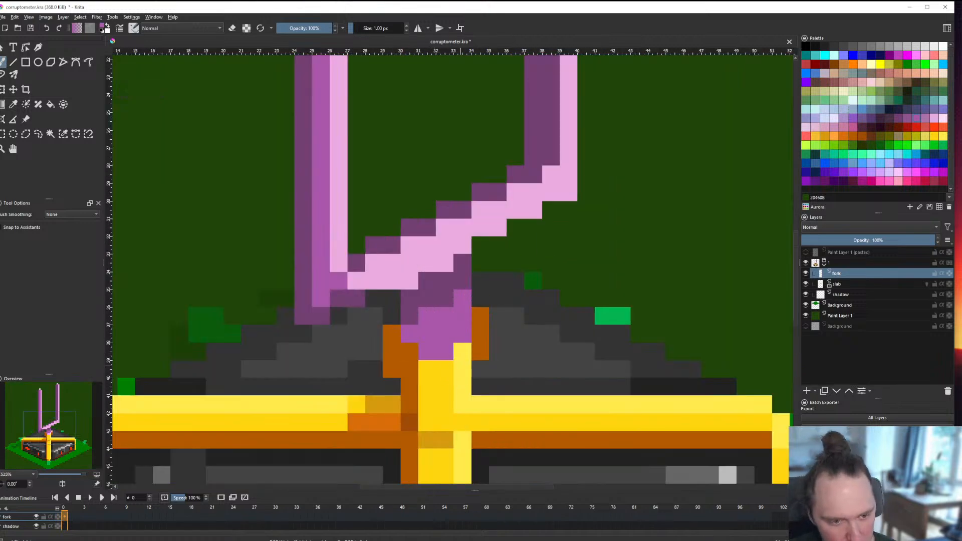
{"action": "key", "text": "ctrl+shift+z"}
{"action": "key", "text": "ctrl+shift+z"}
Step: Continue the rim around its shaded side in mid purple and refine the dark and mid purple shading of the fork's base
{"action": "left_click", "coordinate": [449, 354], "text": "ctrl"}
{"action": "left_click", "coordinate": [430, 335], "text": "ctrl"}
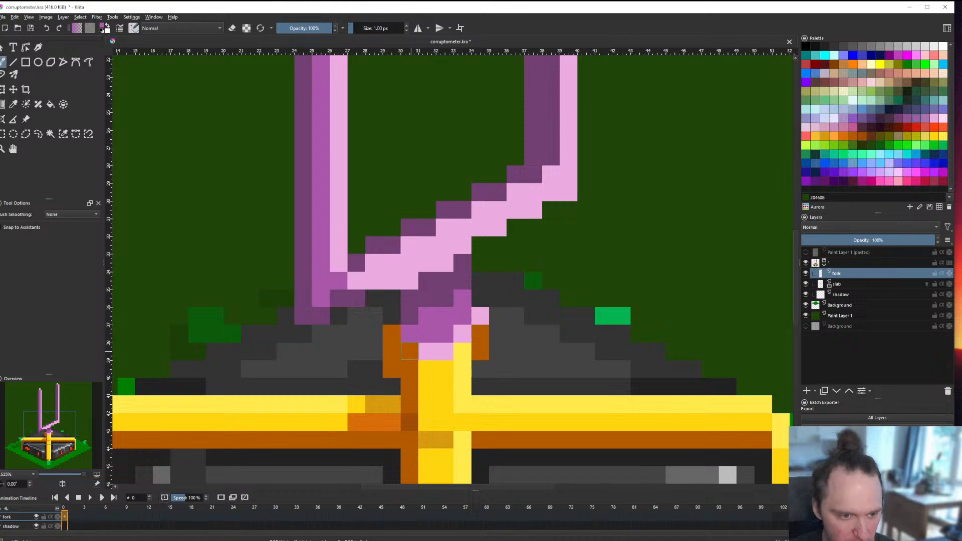
{"action": "left_click_drag", "start_coordinate": [410, 351], "coordinate": [393, 335]}
{"action": "scroll", "coordinate": [415, 331], "scroll_direction": "down", "scroll_amount": 1}
{"action": "scroll", "coordinate": [426, 331], "scroll_direction": "up", "scroll_amount": 1}
{"action": "left_click", "coordinate": [403, 317], "text": "ctrl"}
{"action": "left_click", "coordinate": [401, 334]}
{"action": "left_click", "coordinate": [420, 318]}
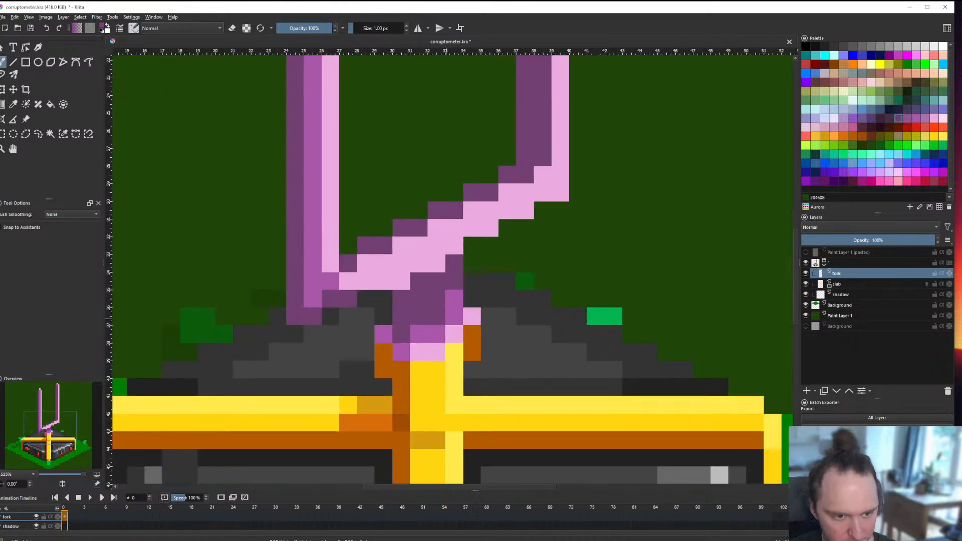
{"action": "left_click", "coordinate": [436, 317], "text": "ctrl"}
{"action": "left_click", "coordinate": [441, 303]}
Step: Draw an orange-brown shadow band across the yellow post beneath the collar and add a dark-yellow pixel beside the collar's front
{"action": "scroll", "coordinate": [443, 305], "scroll_direction": "down", "scroll_amount": 5}
{"action": "scroll", "coordinate": [443, 305], "scroll_direction": "up", "scroll_amount": 5}
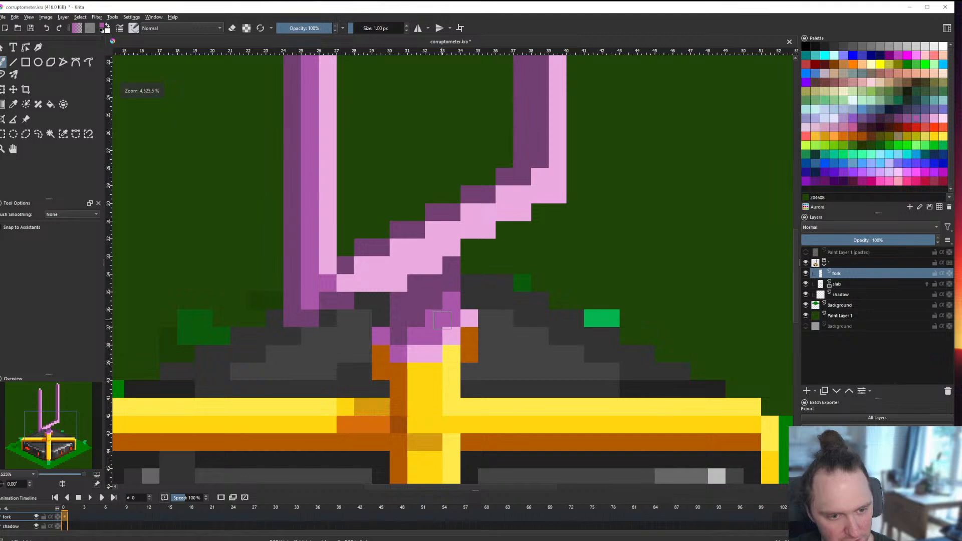
{"action": "scroll", "coordinate": [446, 316], "scroll_direction": "down", "scroll_amount": 8}
{"action": "scroll", "coordinate": [445, 321], "scroll_direction": "up", "scroll_amount": 8}
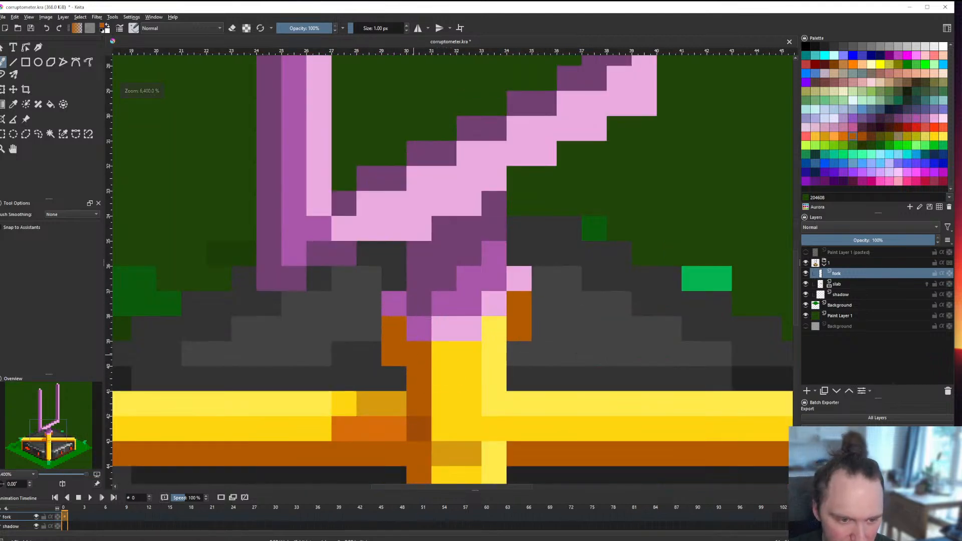
{"action": "left_click_drag", "start_coordinate": [443, 378], "coordinate": [469, 378]}
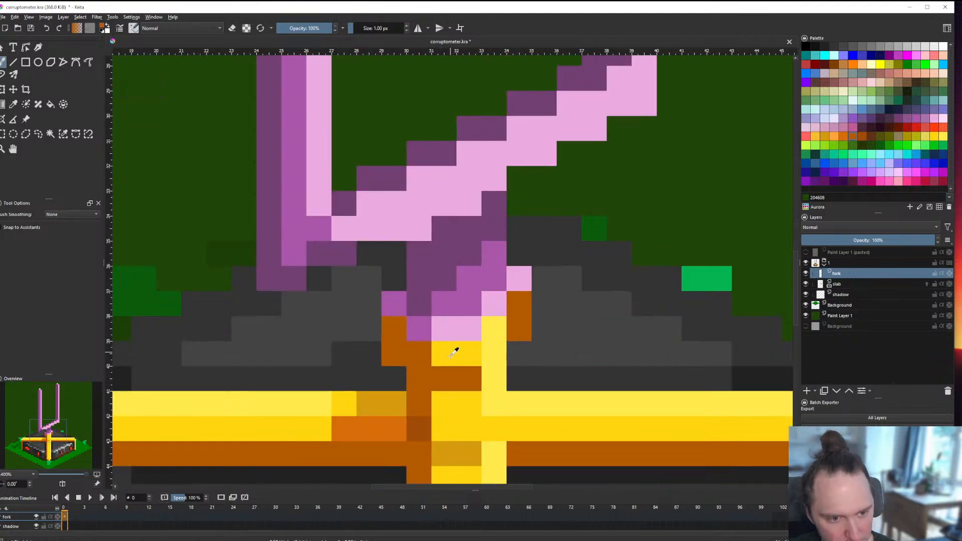
{"action": "left_click", "coordinate": [454, 353], "text": "ctrl"}
{"action": "left_click", "coordinate": [421, 353]}
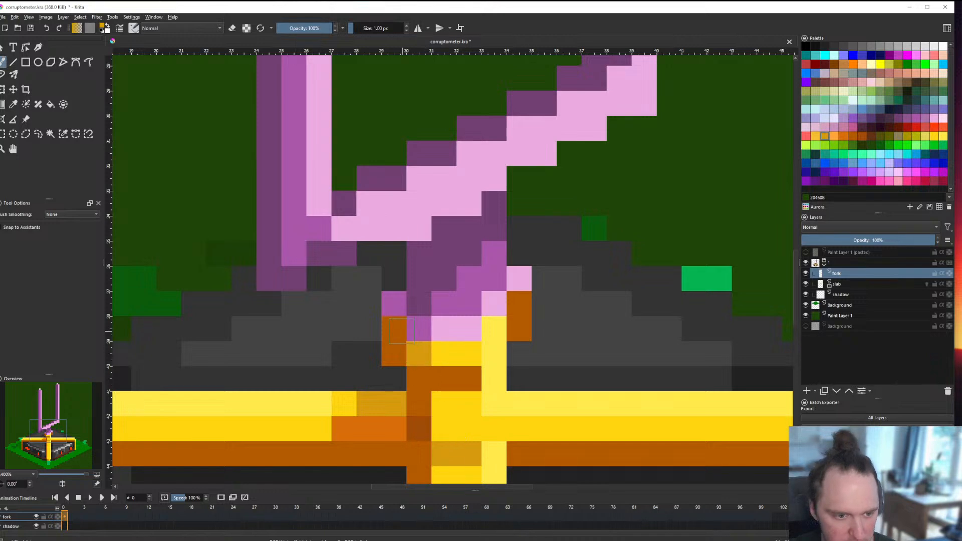
Step: Widen the light-yellow highlight on the collar's front and recolour its orange-brown lit edge yellow
{"action": "scroll", "coordinate": [437, 369], "scroll_direction": "down", "scroll_amount": 7}
{"action": "scroll", "coordinate": [436, 368], "scroll_direction": "up", "scroll_amount": 7}
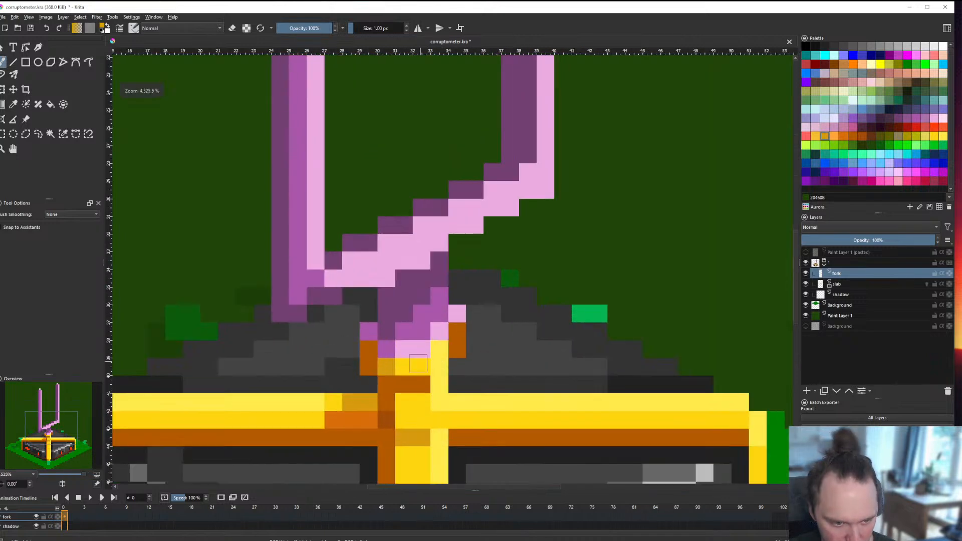
{"action": "scroll", "coordinate": [436, 369], "scroll_direction": "down", "scroll_amount": 8}
{"action": "scroll", "coordinate": [436, 368], "scroll_direction": "up", "scroll_amount": 5}
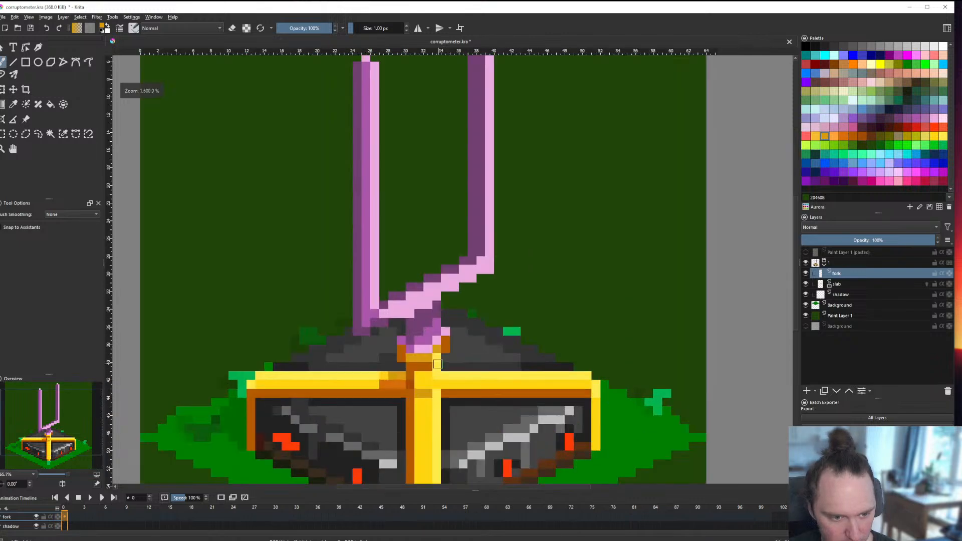
{"action": "left_click", "coordinate": [405, 353]}
{"action": "left_click", "coordinate": [435, 335]}
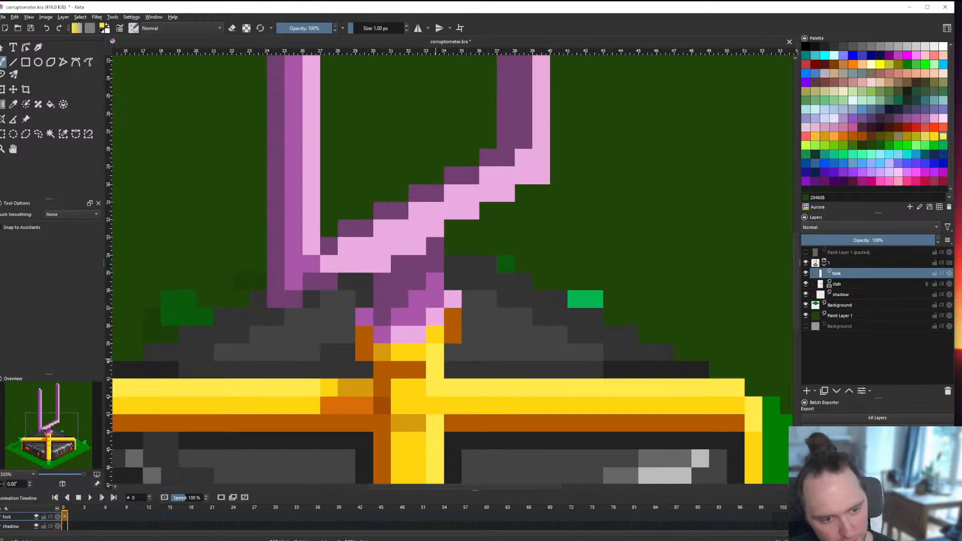
{"action": "scroll", "coordinate": [401, 401], "scroll_direction": "down", "scroll_amount": 5}
{"action": "scroll", "coordinate": [386, 425], "scroll_direction": "up", "scroll_amount": 5}
{"action": "left_click", "coordinate": [386, 424], "text": "ctrl"}
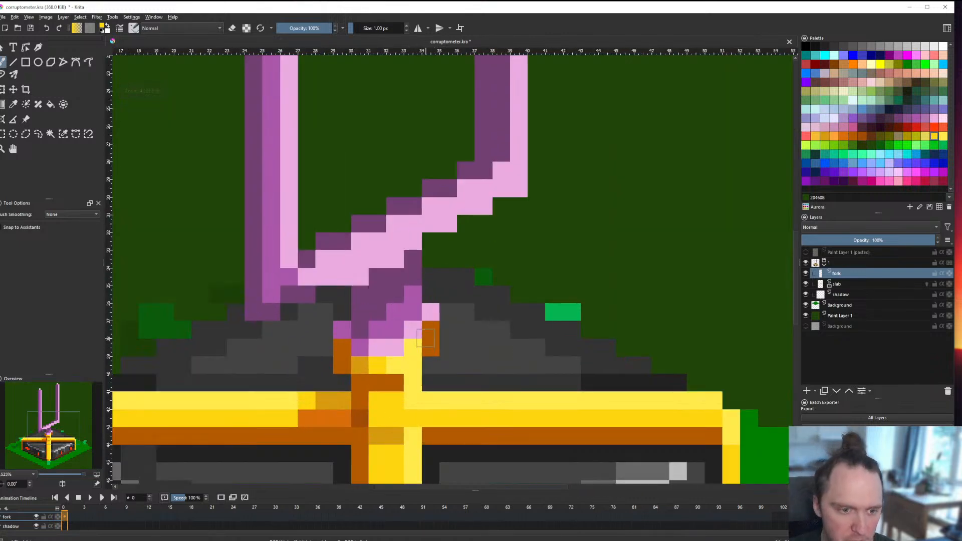
{"action": "scroll", "coordinate": [386, 425], "scroll_direction": "down", "scroll_amount": 9}
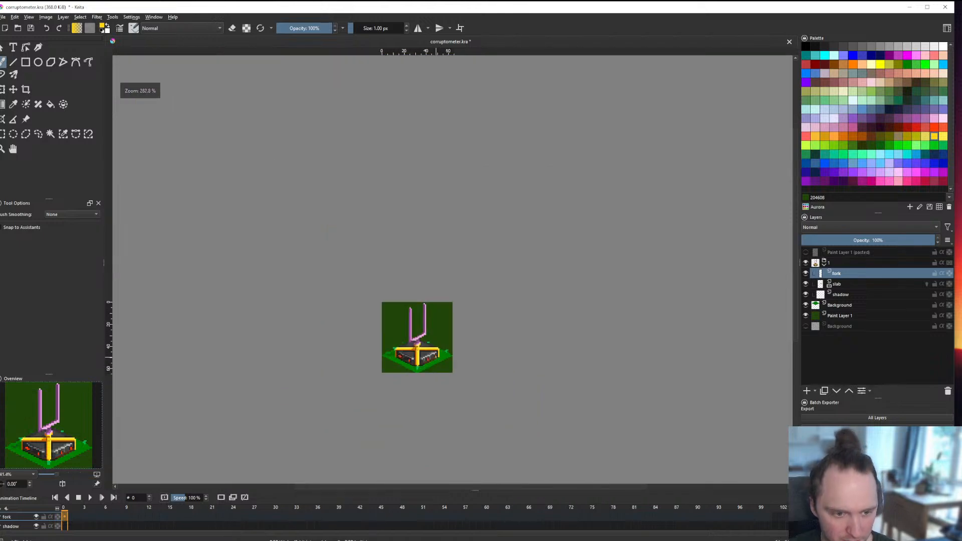
{"action": "scroll", "coordinate": [429, 356], "scroll_direction": "up", "scroll_amount": 10}
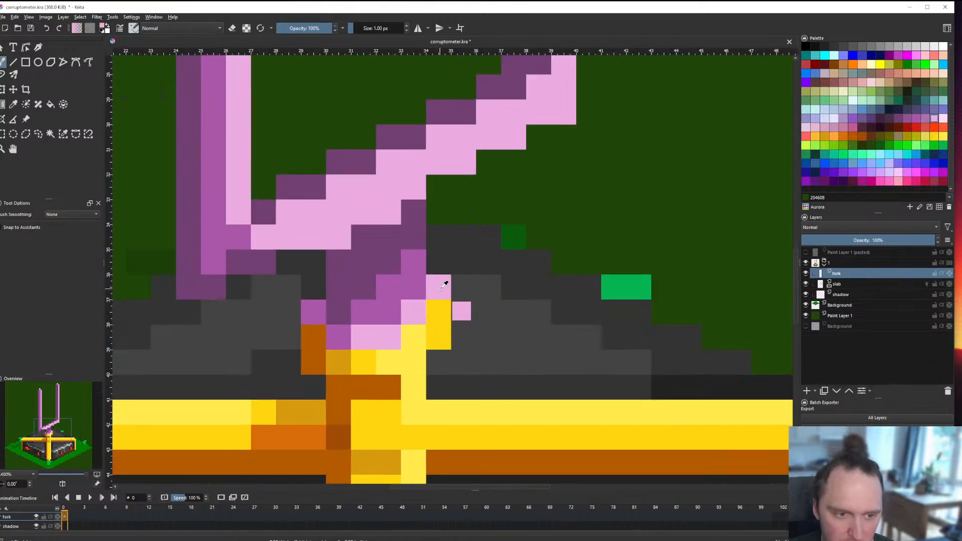
Step: Try a dark-purple pixel above the rim's shaded end and extend the mid-purple area on the fork's base
{"action": "left_click", "coordinate": [322, 284], "text": "ctrl"}
{"action": "left_click", "coordinate": [318, 292]}
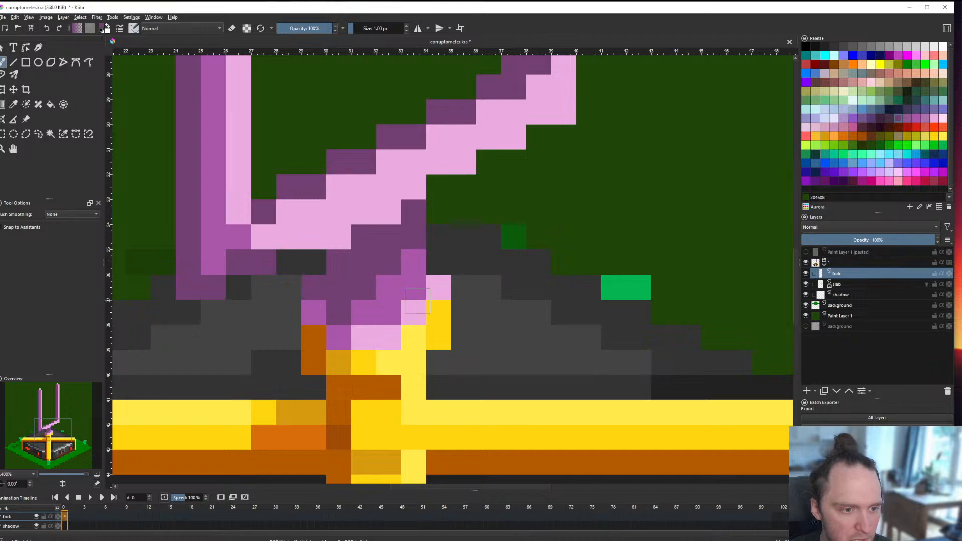
{"action": "scroll", "coordinate": [418, 301], "scroll_direction": "down", "scroll_amount": 6}
{"action": "scroll", "coordinate": [422, 301], "scroll_direction": "up", "scroll_amount": 6}
{"action": "left_click", "coordinate": [415, 288], "text": "ctrl"}
{"action": "left_click", "coordinate": [409, 272]}
{"action": "scroll", "coordinate": [413, 281], "scroll_direction": "down", "scroll_amount": 6}
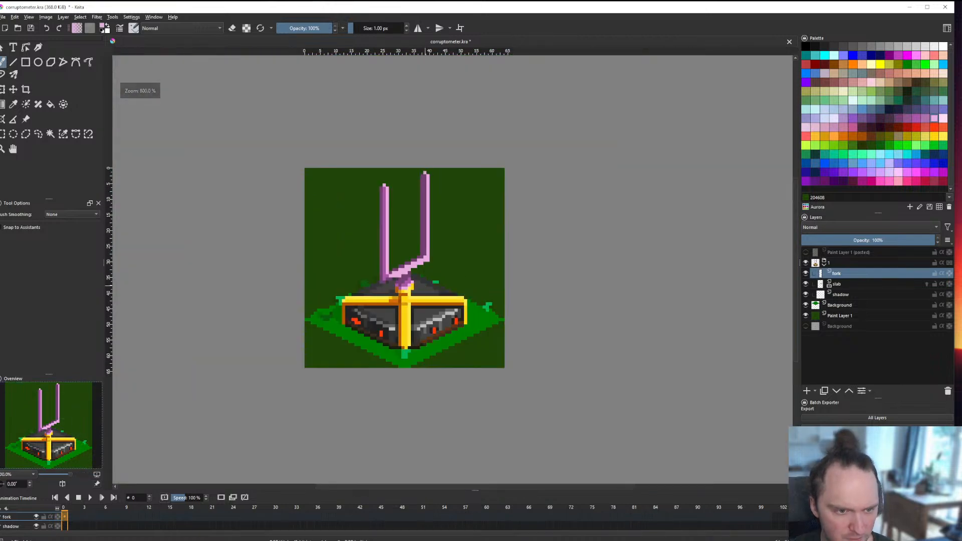
{"action": "scroll", "coordinate": [424, 287], "scroll_direction": "up", "scroll_amount": 6}
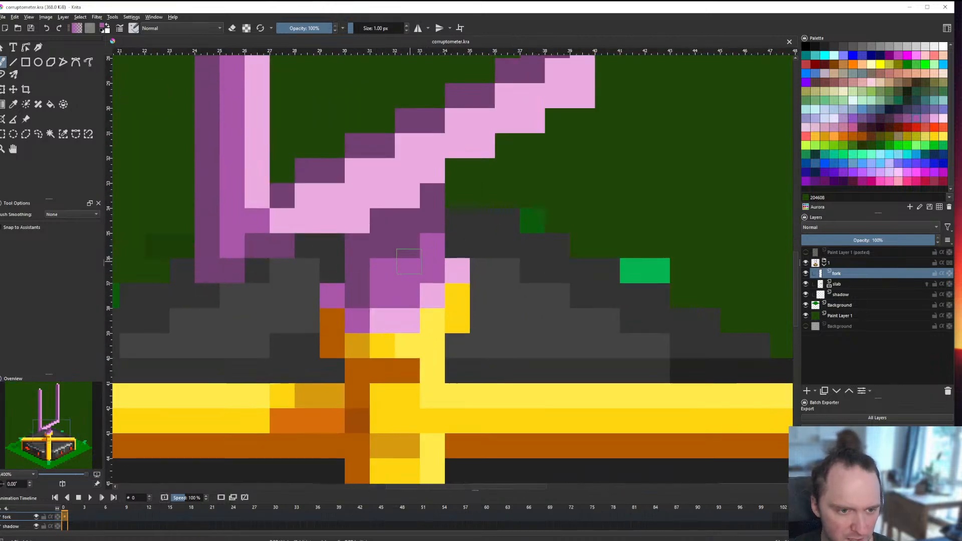
Step: Switch to the browser and search Google Images for "tuning fork"
{"action": "scroll", "coordinate": [436, 225], "scroll_direction": "down", "scroll_amount": 7}
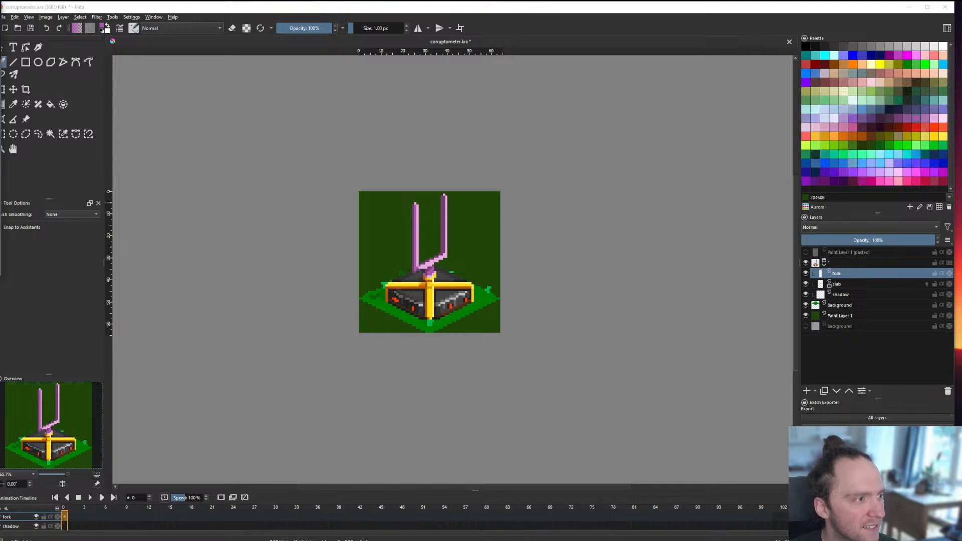
{"action": "key", "text": "alt+Tab"}
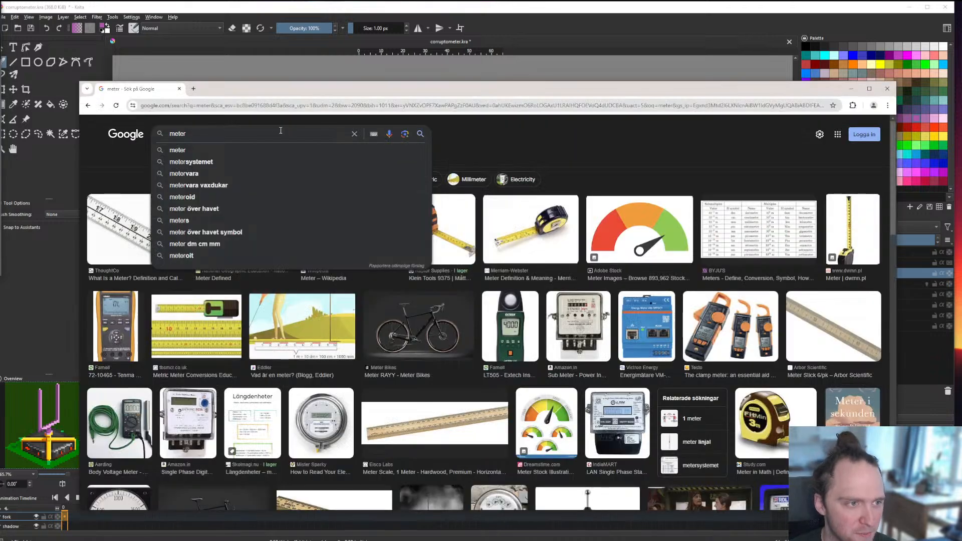
{"action": "key", "text": "ctrl+a"}
{"action": "type", "text": "tun"}
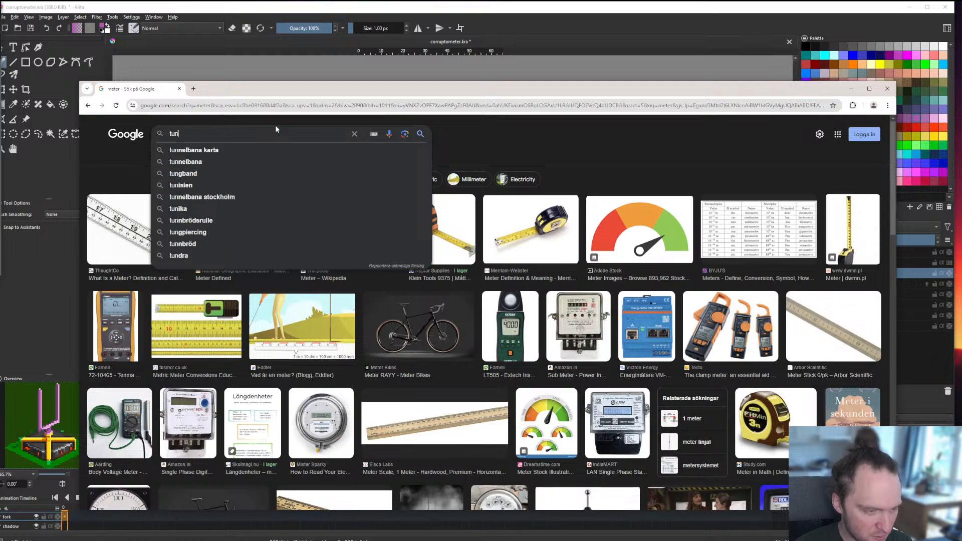
{"action": "type", "text": "ing fork"}
{"action": "key", "text": "Return"}
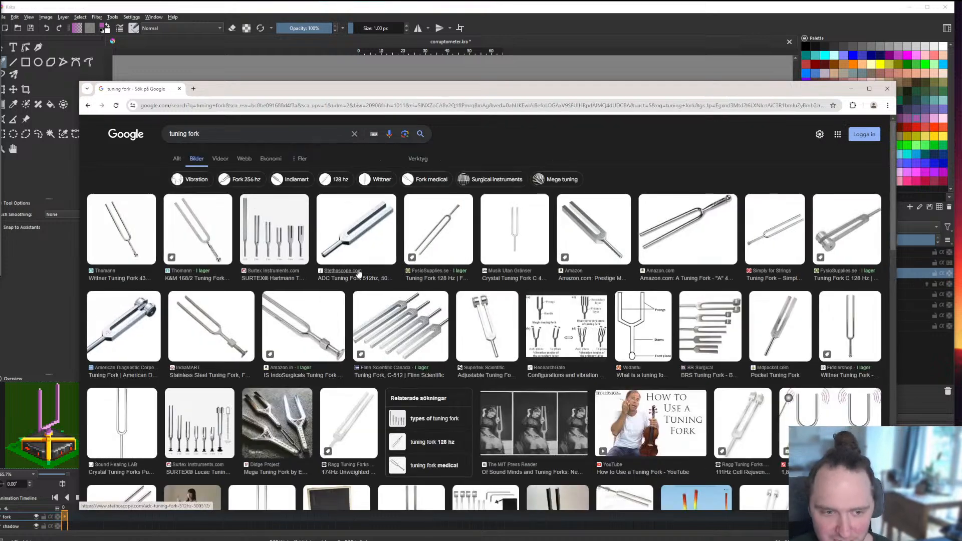
Step: Inspect the Supertek Scientific adjustable tuning fork image, close its preview and switch back to Krita
{"action": "left_click", "coordinate": [495, 320]}
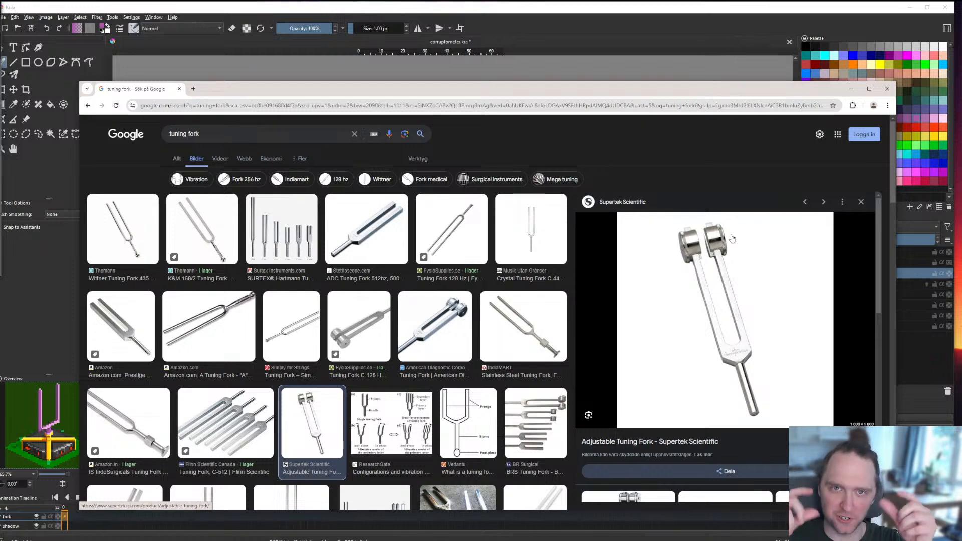
{"action": "left_click", "coordinate": [861, 202]}
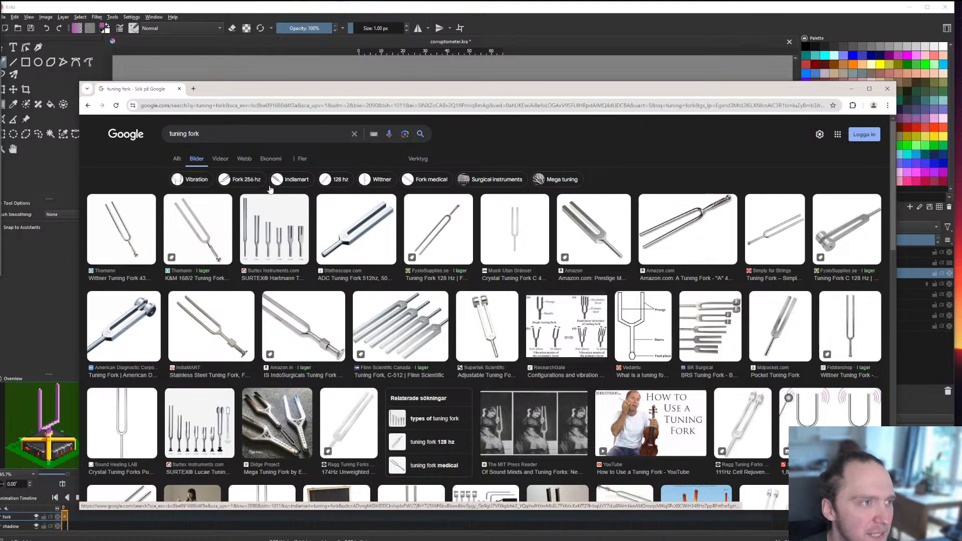
{"action": "key", "text": "alt+Tab"}
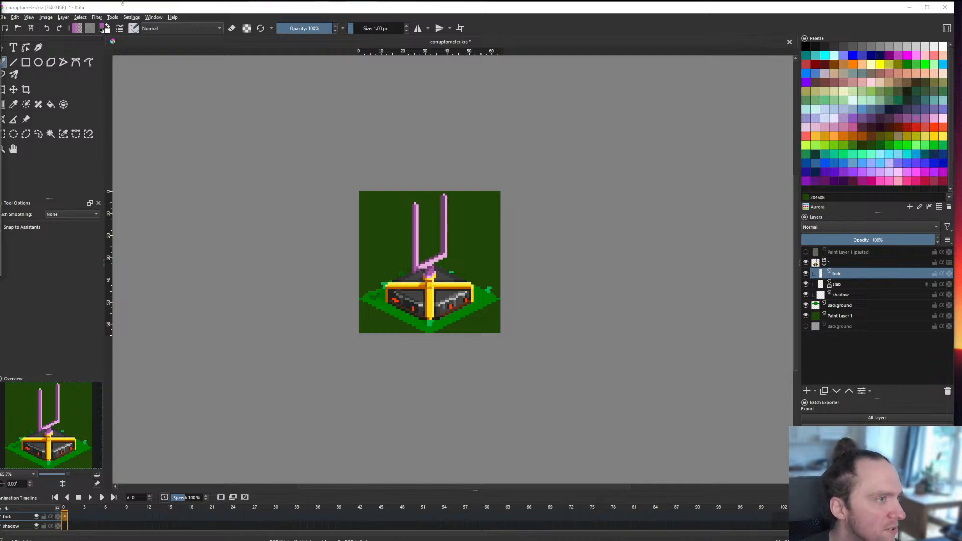
Step: Bring the clipped Krita window fully into view and review the fork and collar on the whole sprite
{"action": "left_click_drag", "start_coordinate": [110, 9], "coordinate": [120, 9]}
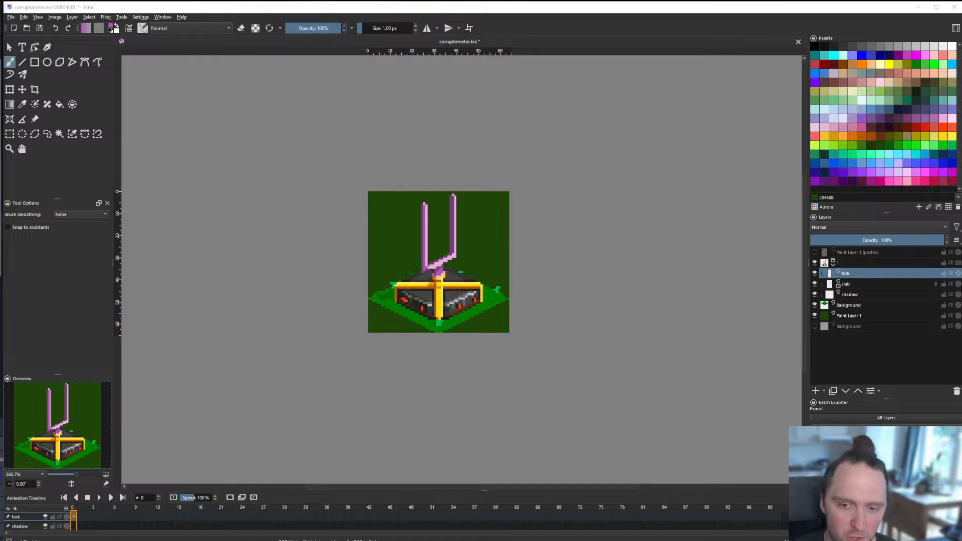
{"action": "scroll", "coordinate": [429, 256], "scroll_direction": "up", "scroll_amount": 4}
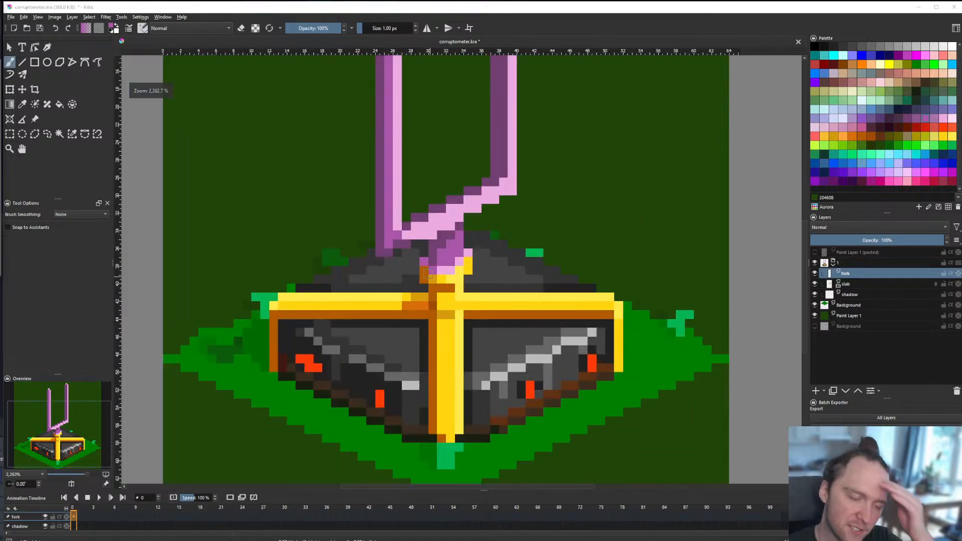
{"action": "scroll", "coordinate": [421, 261], "scroll_direction": "down", "scroll_amount": 1}
{"action": "scroll", "coordinate": [420, 263], "scroll_direction": "down", "scroll_amount": 2}
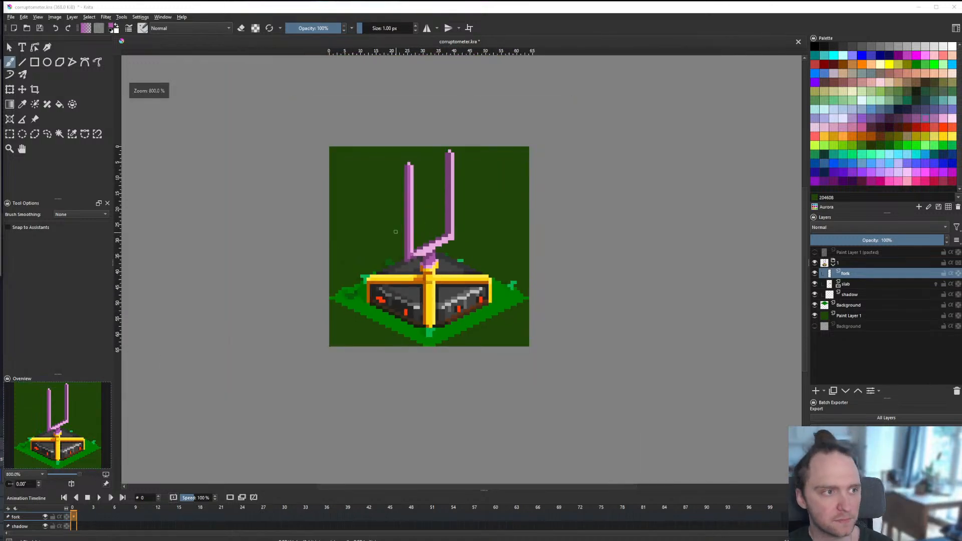
{"action": "scroll", "coordinate": [408, 205], "scroll_direction": "up", "scroll_amount": 2}
{"action": "scroll", "coordinate": [376, 264], "scroll_direction": "down", "scroll_amount": 3}
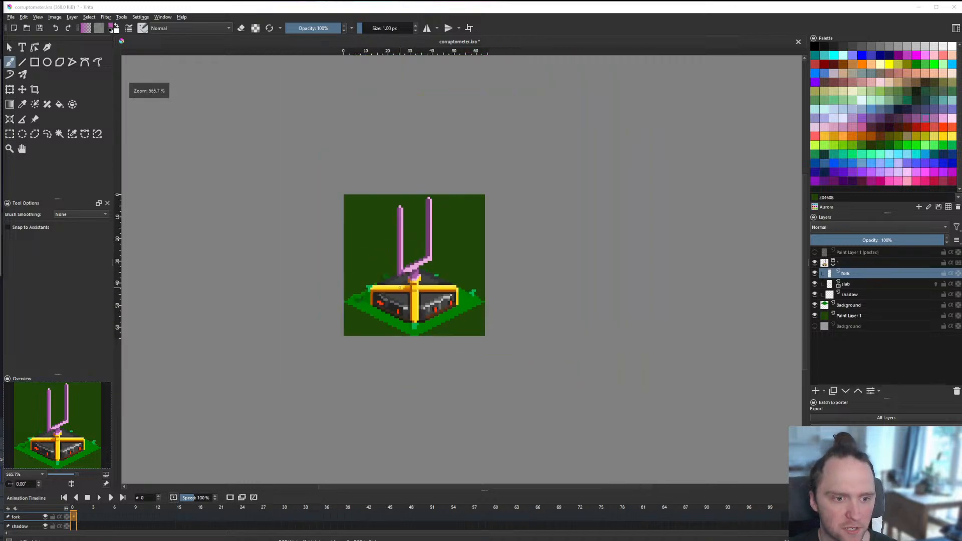
{"action": "scroll", "coordinate": [401, 306], "scroll_direction": "up", "scroll_amount": 2}
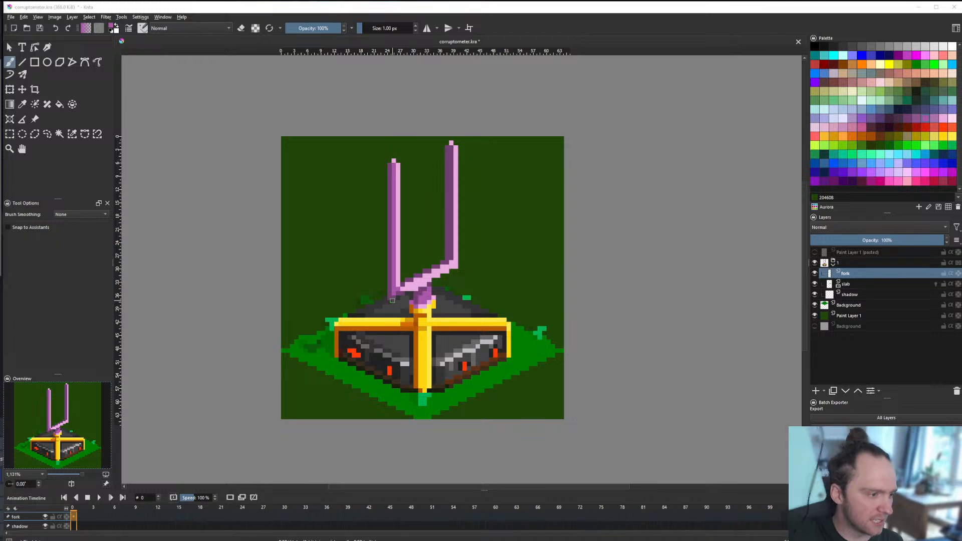
{"action": "key", "text": "alt+Tab"}
{"action": "key", "text": "alt+Tab"}
{"action": "key", "text": "alt+Tab"}
{"action": "key", "text": "alt+Tab"}
{"action": "key", "text": "alt+Tab"}
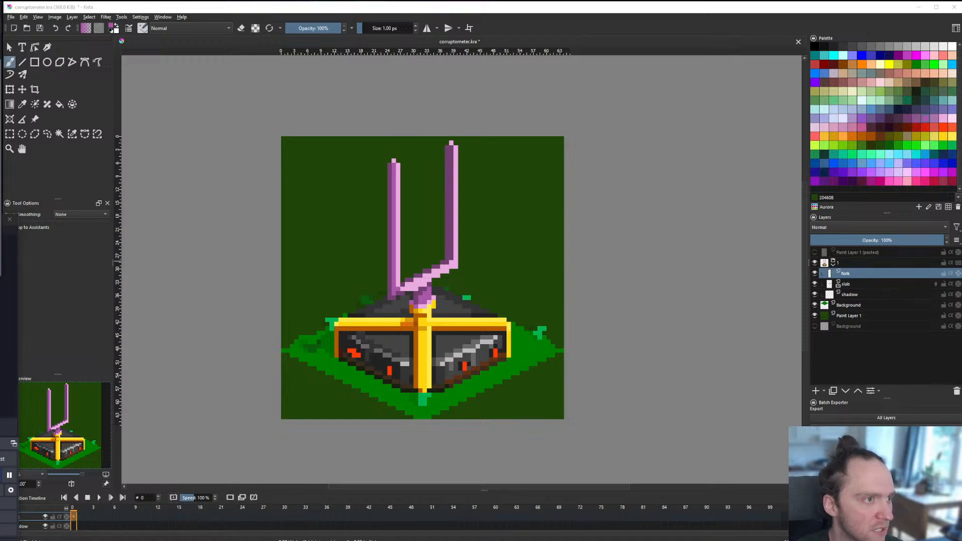
{"action": "left_click", "coordinate": [86, 9]}
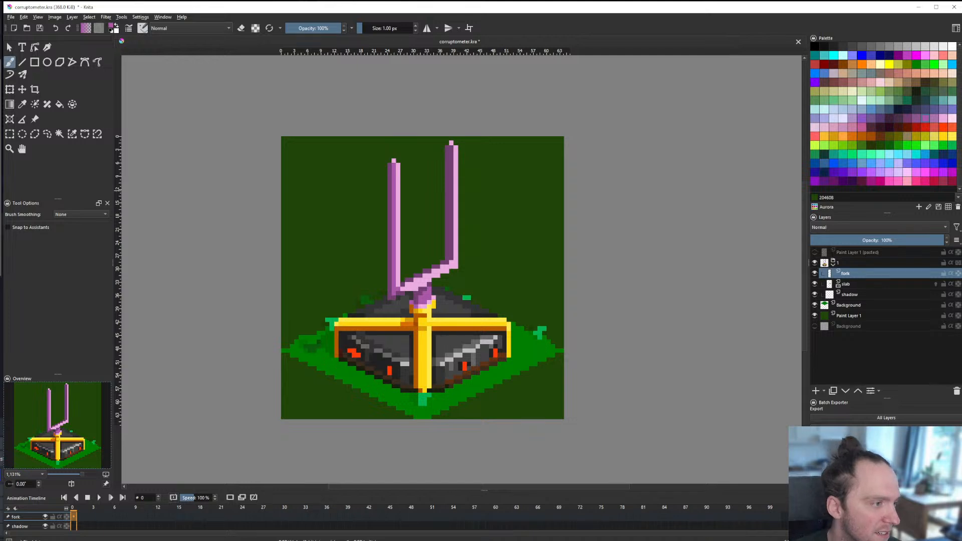
Step: Switch to the browser and refine the Google Images search to "tuning fork resonator"
{"action": "left_click", "coordinate": [540, 531]}
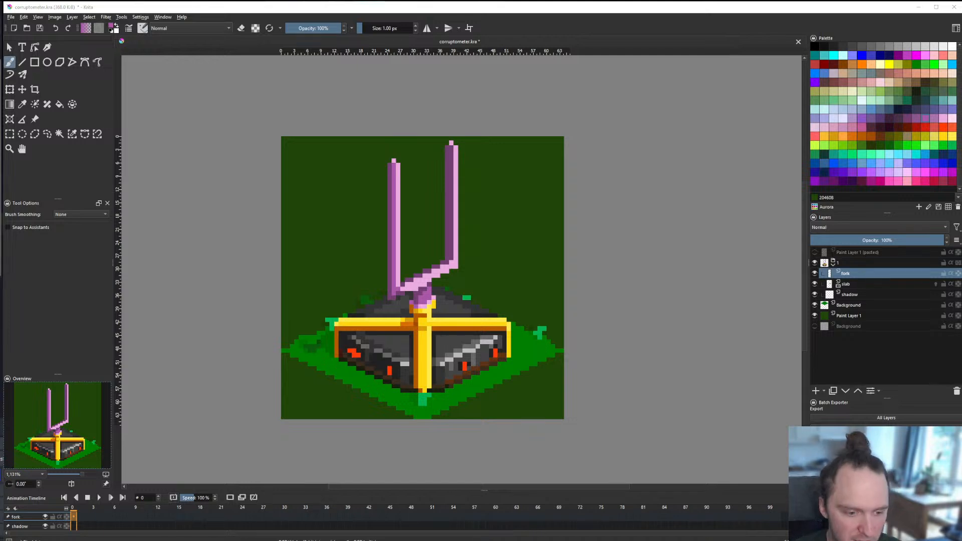
{"action": "left_click", "coordinate": [257, 135]}
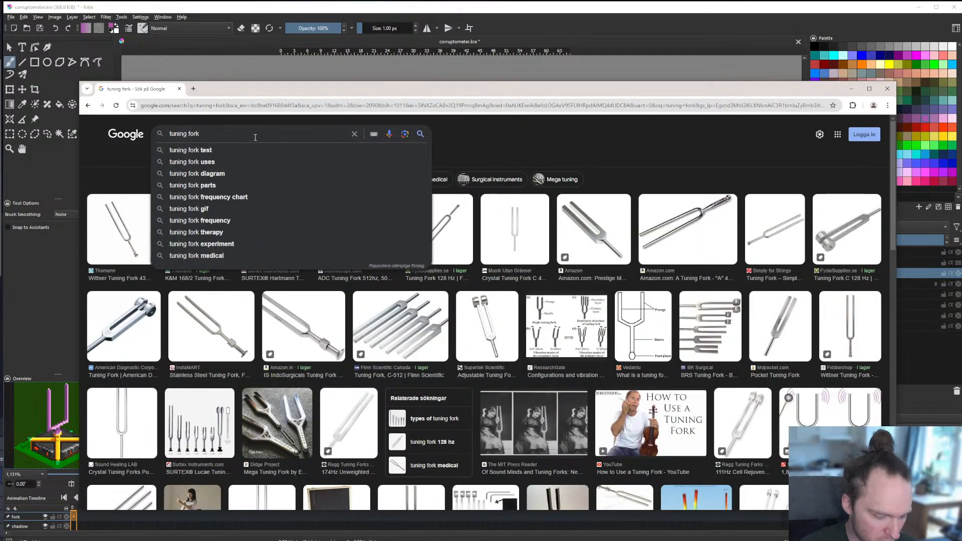
{"action": "type", "text": "resonator"}
{"action": "key", "text": "Return"}
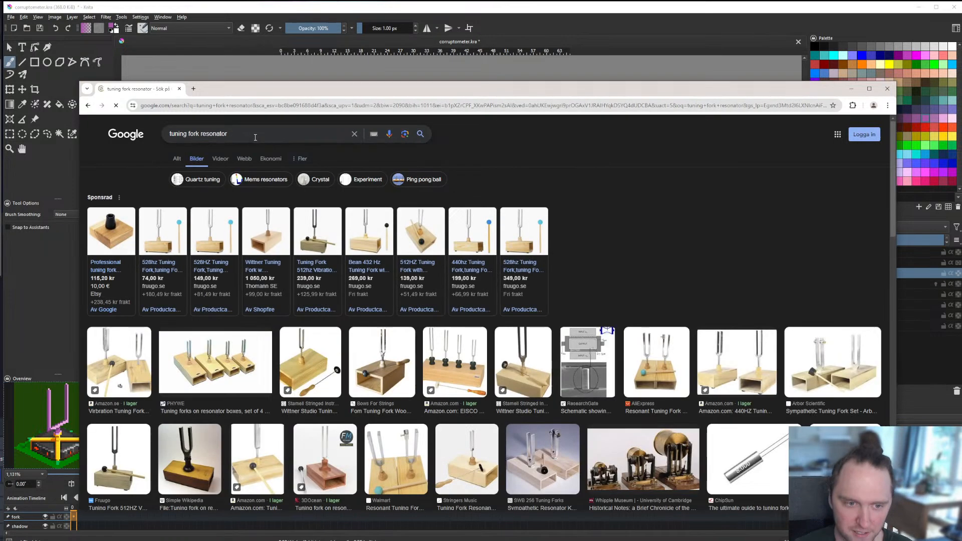
Step: Compare the earlier "tuning fork" image results with the "tuning fork resonator" results
{"action": "key", "text": "alt+Left"}
{"action": "scroll", "coordinate": [517, 397], "scroll_direction": "down", "scroll_amount": 1}
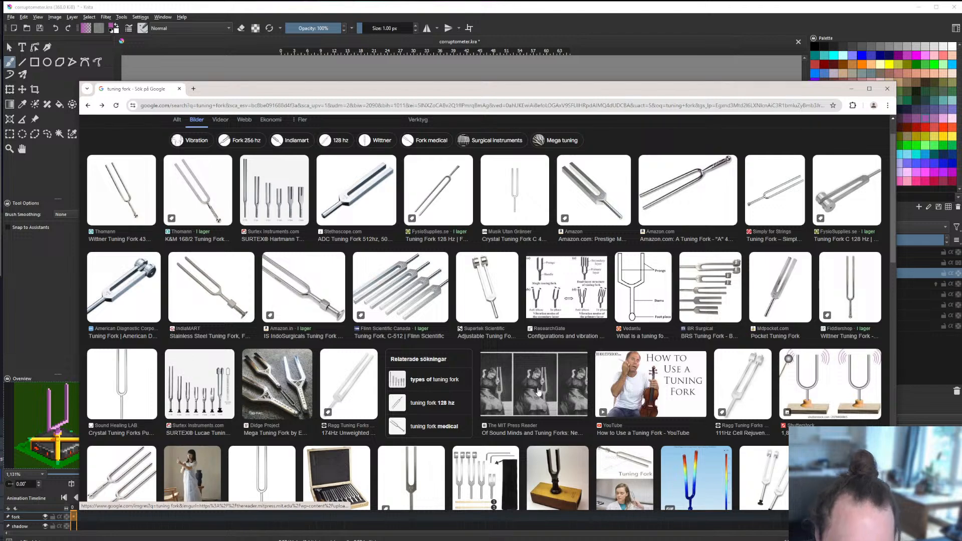
{"action": "scroll", "coordinate": [538, 390], "scroll_direction": "down", "scroll_amount": 2}
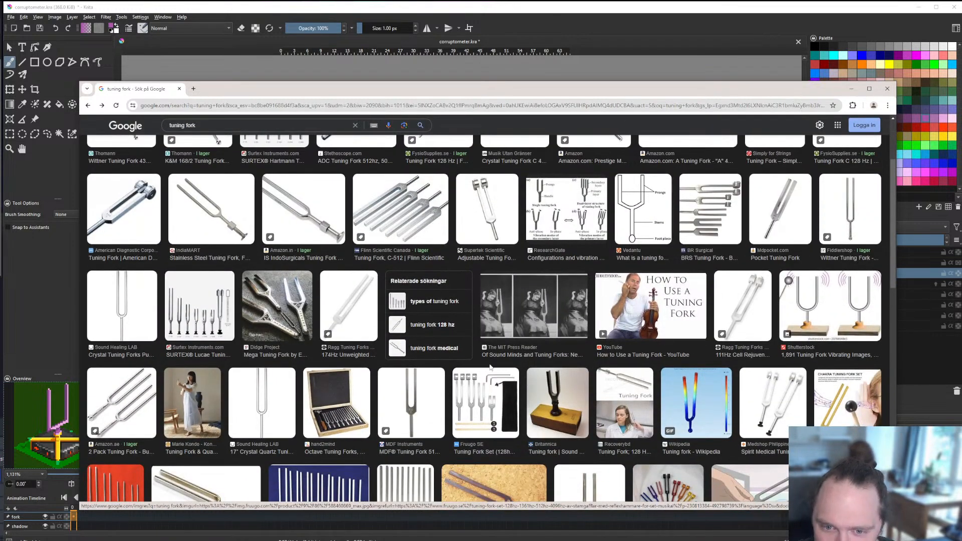
{"action": "key", "text": "alt+Right"}
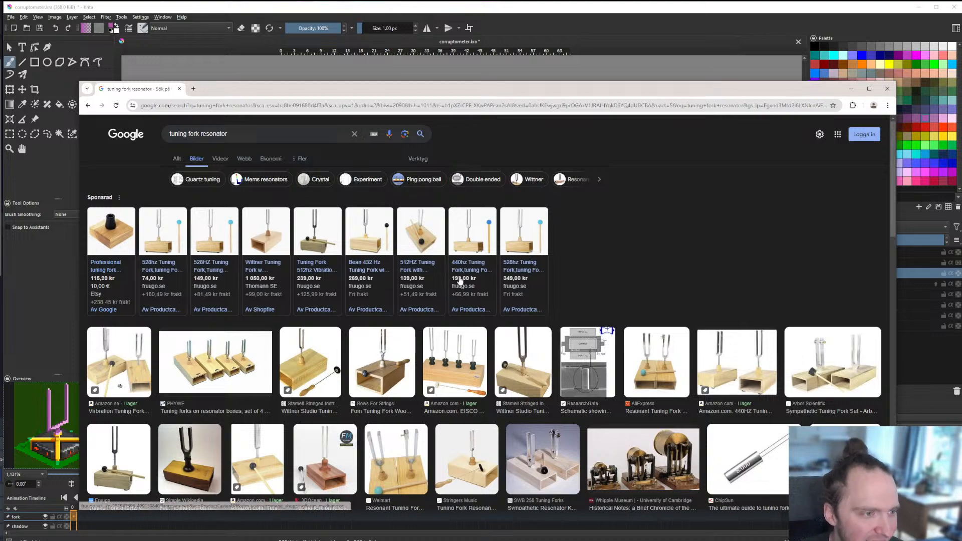
{"action": "scroll", "coordinate": [597, 259], "scroll_direction": "down", "scroll_amount": 3}
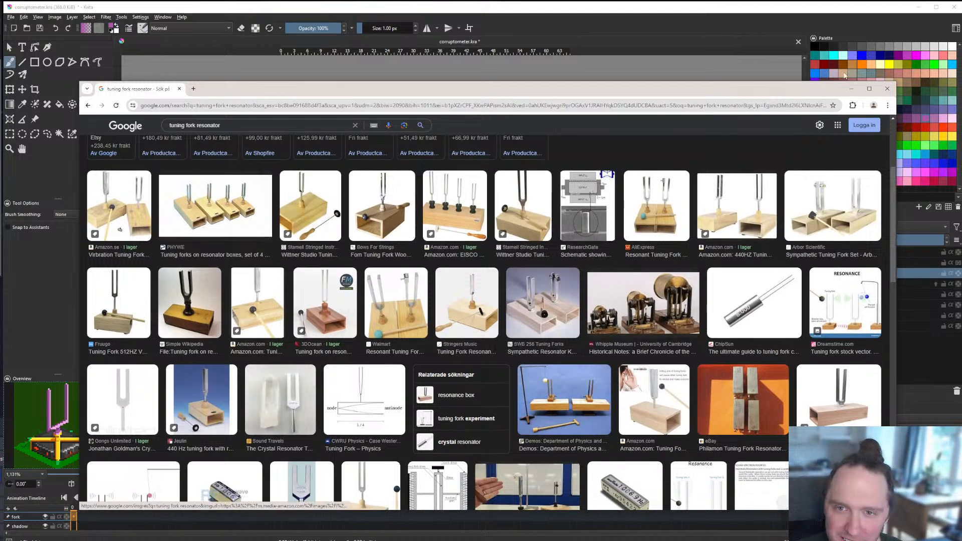
Step: Switch back to Krita and resize the canvas to a height of 92 px, anchored at the bottom so the added space is above the sprite
{"action": "left_click", "coordinate": [851, 89]}
{"action": "key", "text": "minus"}
{"action": "key", "text": "minus"}
{"action": "key", "text": "plus"}
{"action": "key", "text": "plus"}
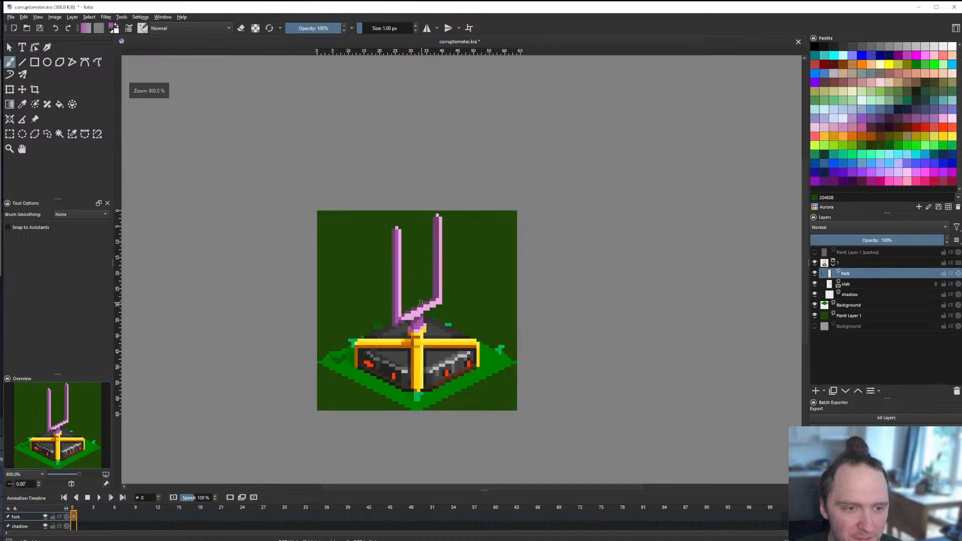
{"action": "left_click", "coordinate": [58, 16]}
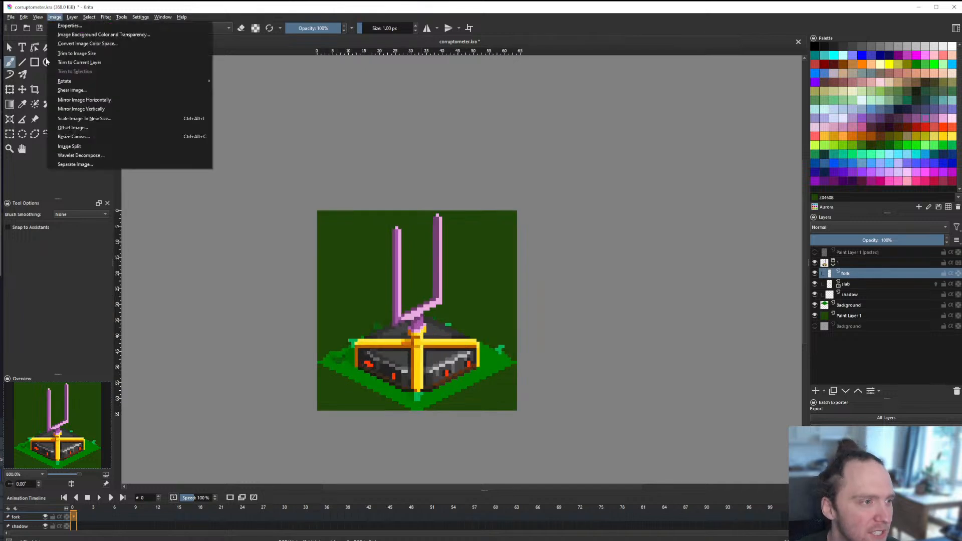
{"action": "left_click", "coordinate": [65, 132]}
{"action": "key", "text": "Tab"}
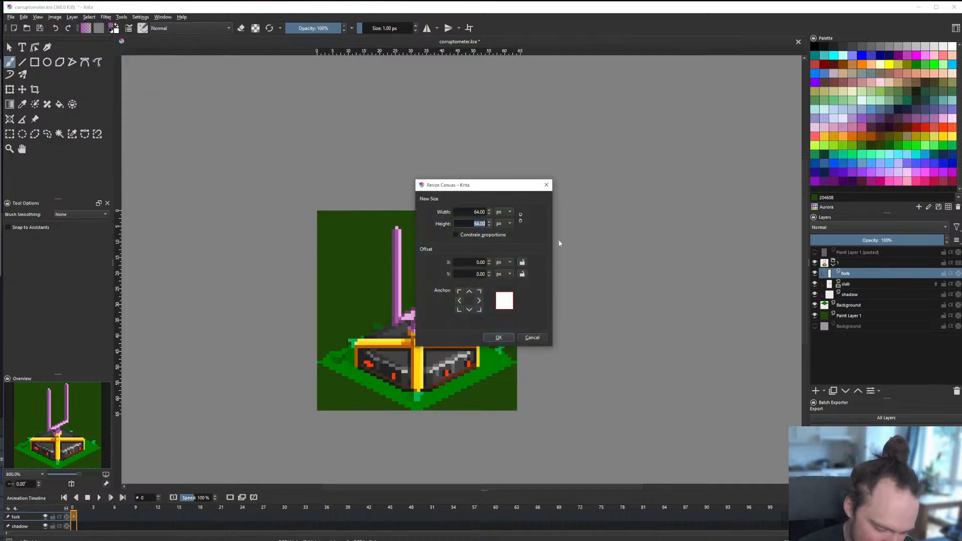
{"action": "type", "text": "92"}
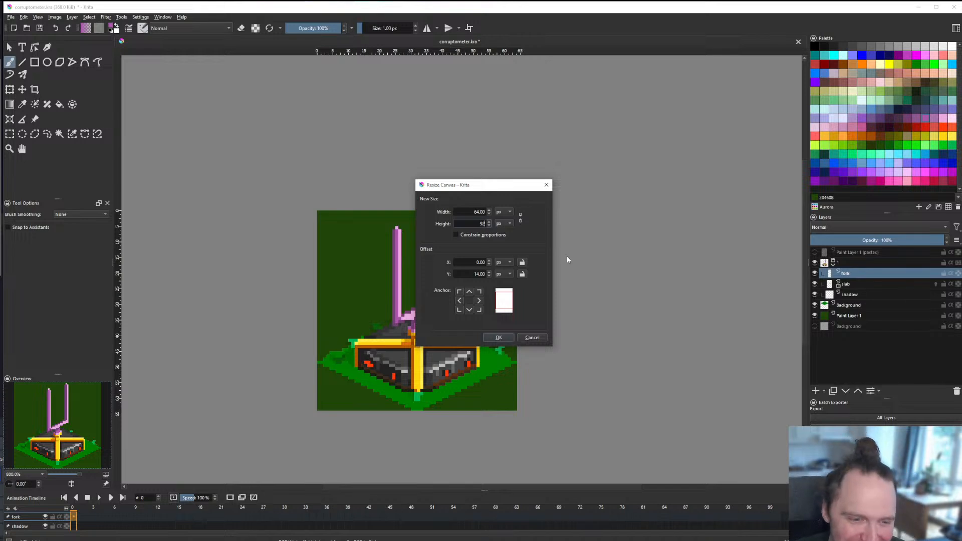
{"action": "left_click", "coordinate": [469, 309]}
{"action": "left_click", "coordinate": [499, 337]}
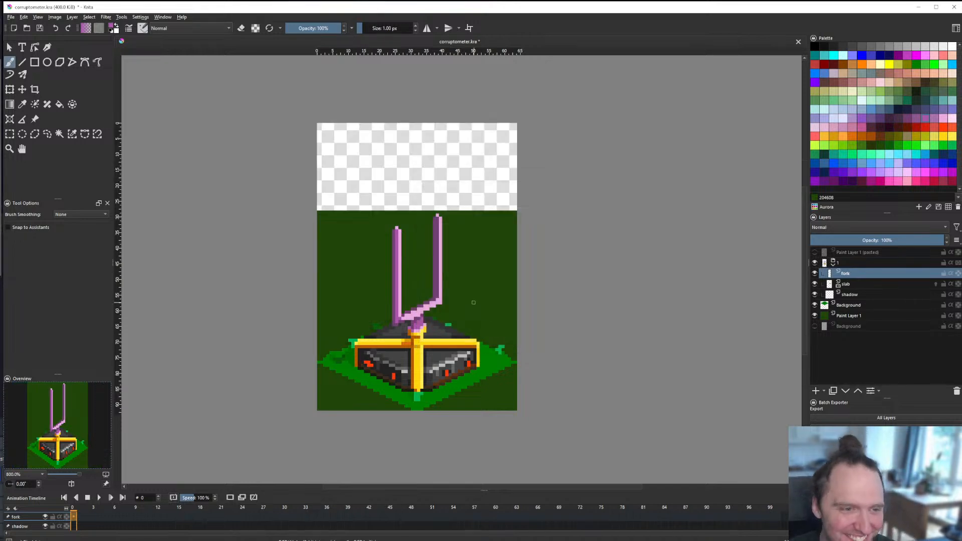
Step: Fill the empty upper canvas area on Paint Layer 1 with the background's sampled dark green and save the file
{"action": "left_click", "coordinate": [883, 318]}
{"action": "key", "text": "f"}
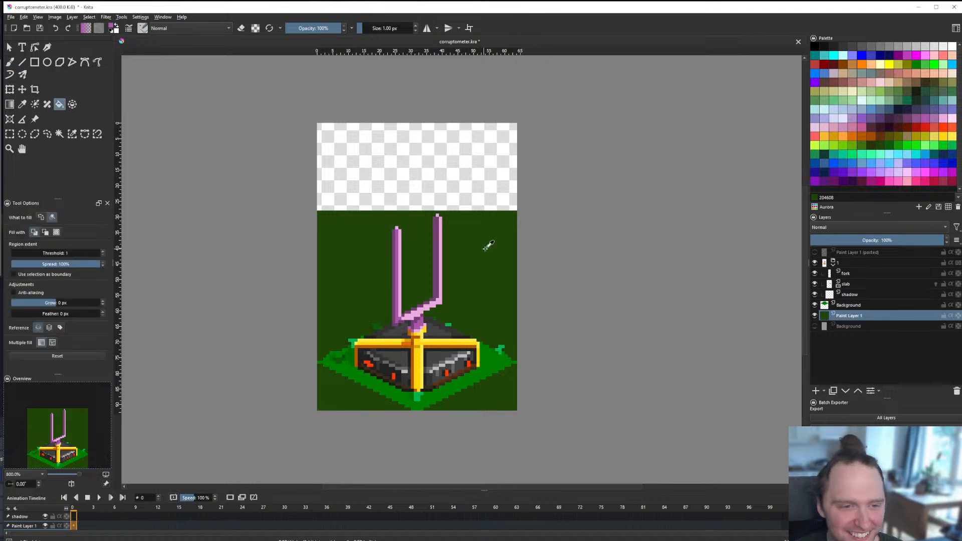
{"action": "left_click", "coordinate": [484, 250], "text": "ctrl"}
{"action": "left_click", "coordinate": [461, 186]}
{"action": "scroll", "coordinate": [420, 320], "scroll_direction": "down", "scroll_amount": 2}
{"action": "scroll", "coordinate": [424, 284], "scroll_direction": "up", "scroll_amount": 2}
{"action": "scroll", "coordinate": [423, 281], "scroll_direction": "down", "scroll_amount": 2}
{"action": "scroll", "coordinate": [421, 280], "scroll_direction": "up", "scroll_amount": 2}
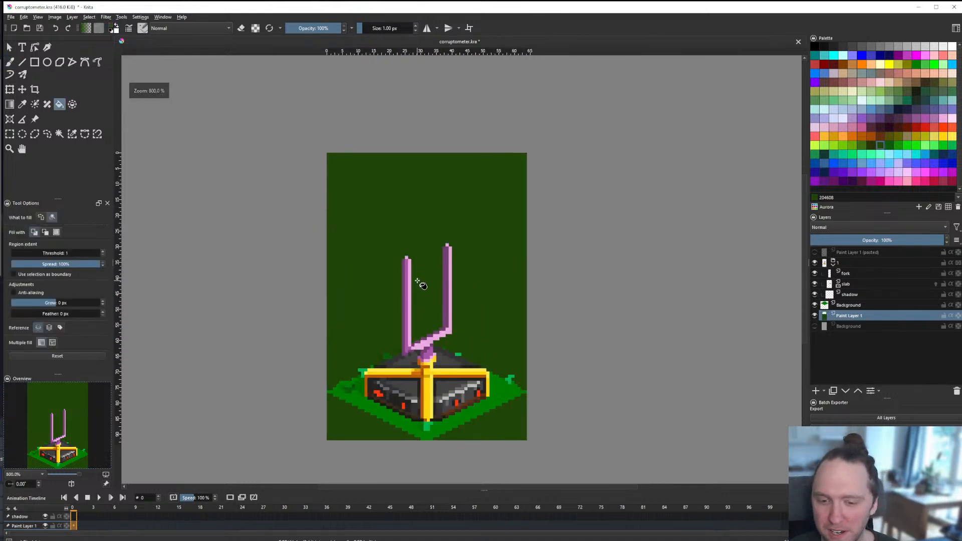
{"action": "key", "text": "ctrl+s"}
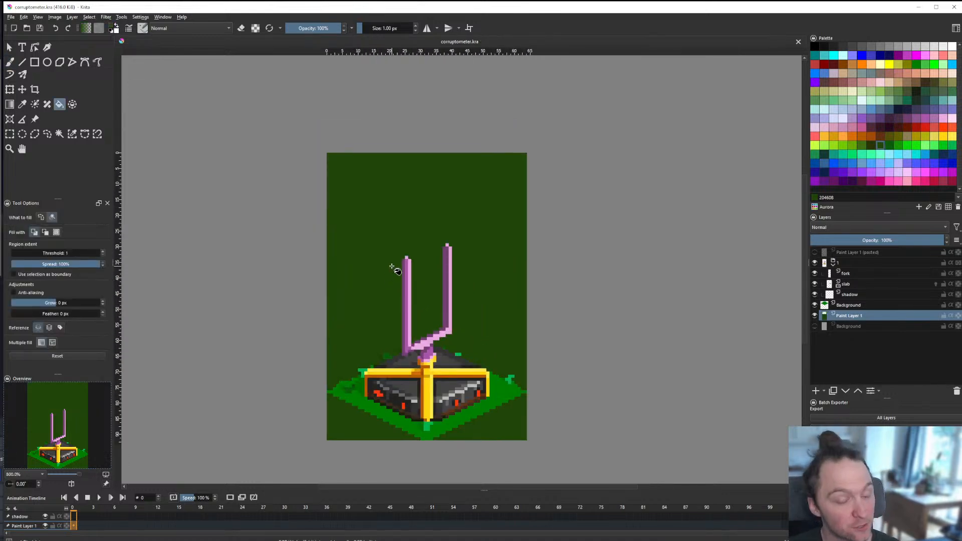
Step: Make the fork layer active and choose the rectangular selection tool
{"action": "scroll", "coordinate": [438, 331], "scroll_direction": "up", "scroll_amount": 1}
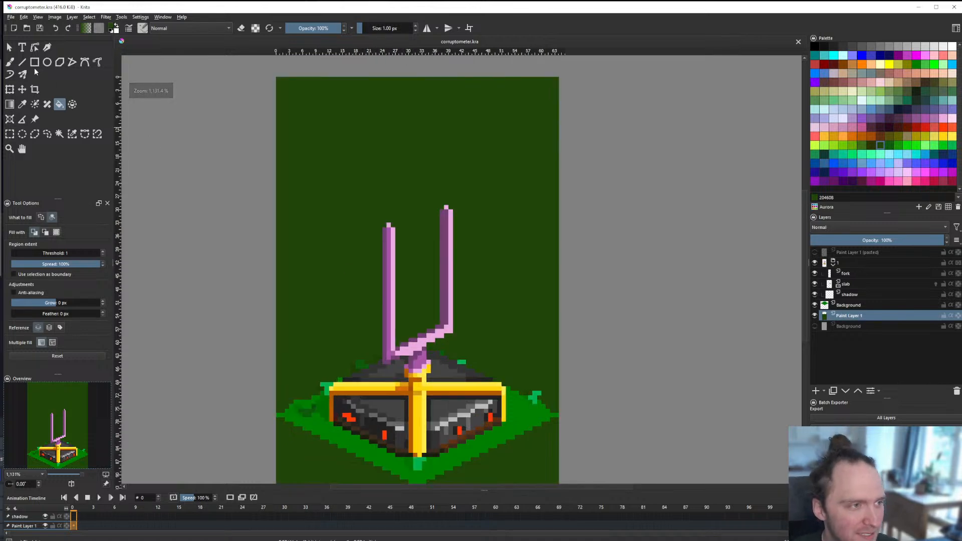
{"action": "left_click", "coordinate": [22, 61]}
{"action": "scroll", "coordinate": [431, 347], "scroll_direction": "up", "scroll_amount": 3}
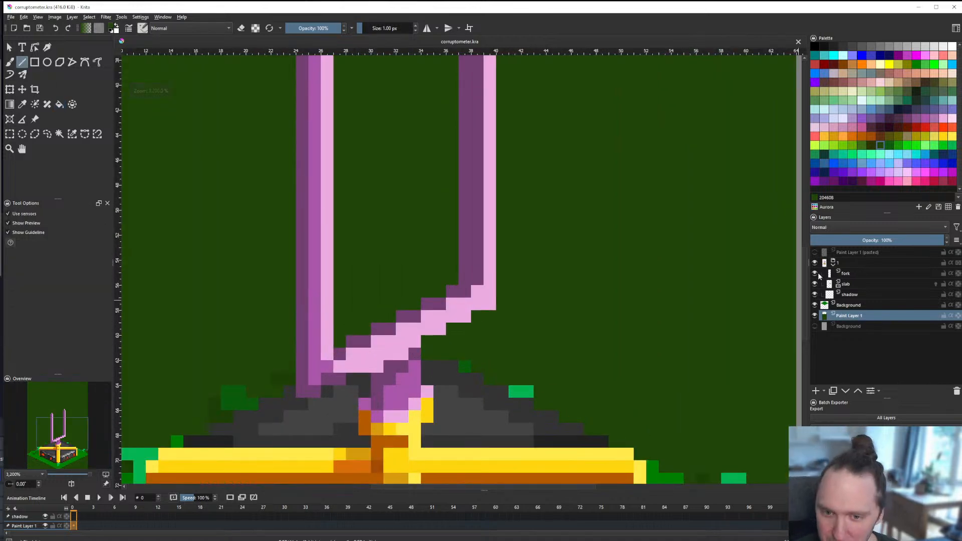
{"action": "left_click", "coordinate": [819, 274]}
{"action": "scroll", "coordinate": [410, 374], "scroll_direction": "down", "scroll_amount": 6}
{"action": "scroll", "coordinate": [408, 371], "scroll_direction": "down", "scroll_amount": 1}
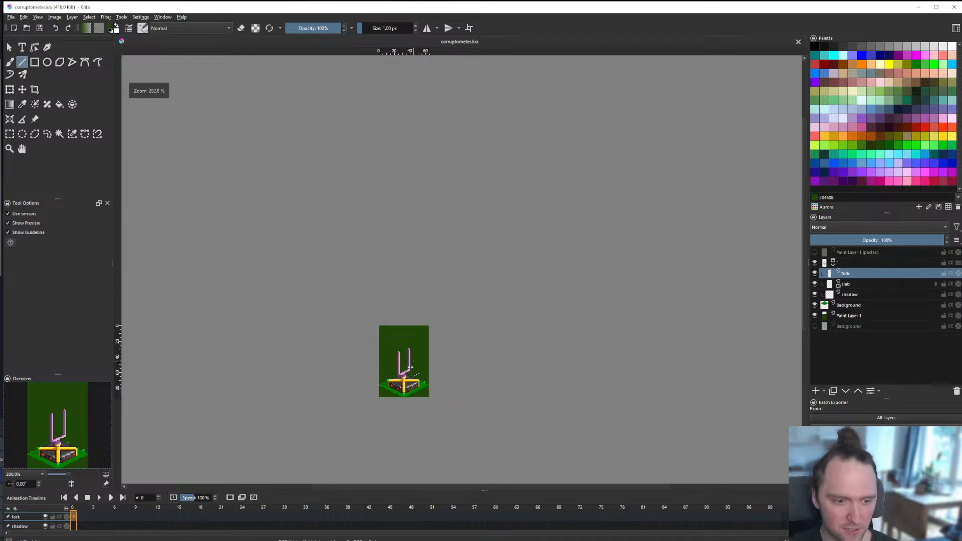
{"action": "scroll", "coordinate": [409, 370], "scroll_direction": "up", "scroll_amount": 3}
{"action": "key", "text": "ctrl+r"}
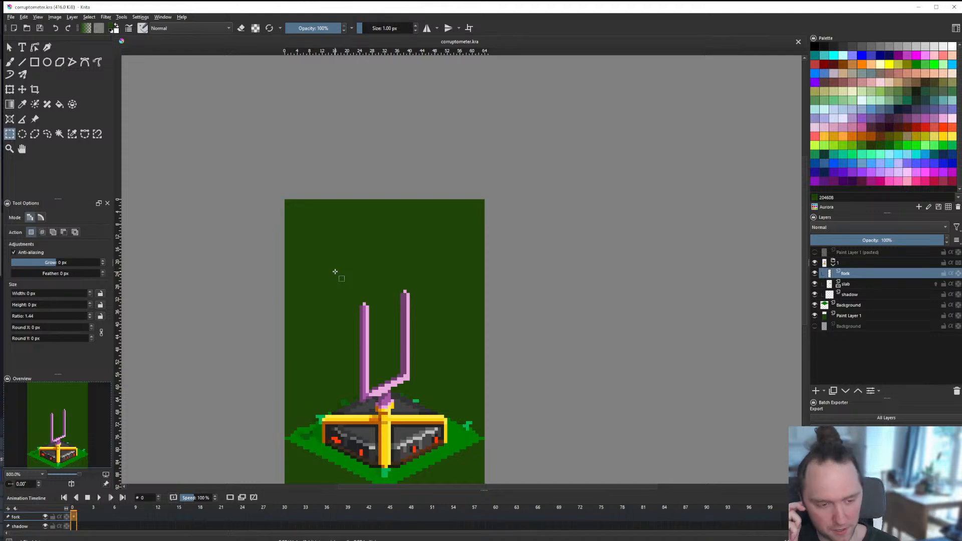
Step: Examine the fork's proportions and prong tips against the taller canvas, close up and on the whole sprite
{"action": "scroll", "coordinate": [419, 280], "scroll_direction": "down", "scroll_amount": 4}
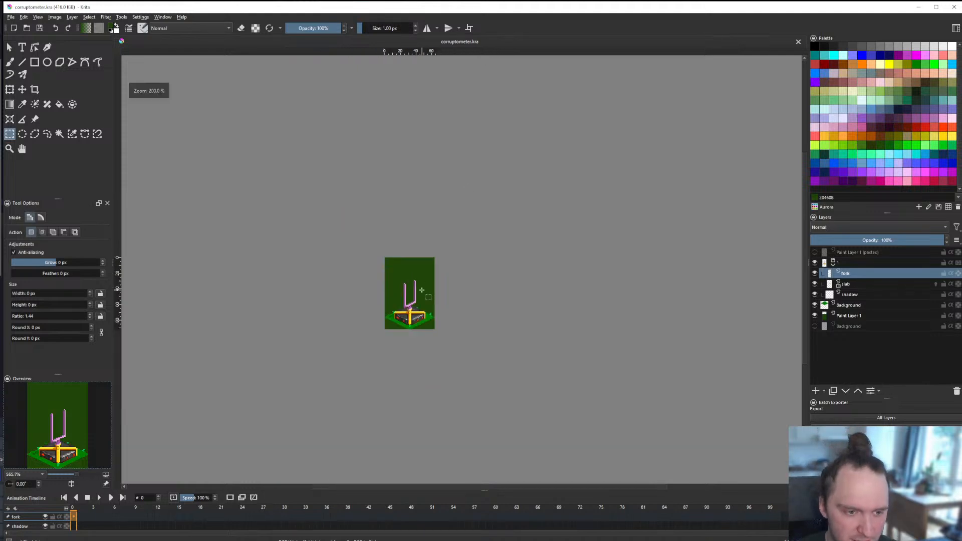
{"action": "scroll", "coordinate": [416, 310], "scroll_direction": "up", "scroll_amount": 5}
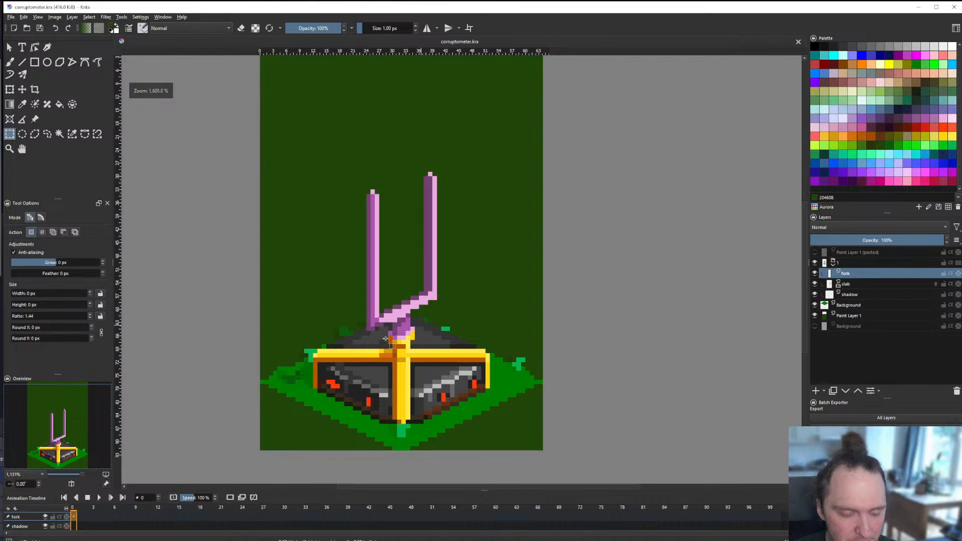
{"action": "scroll", "coordinate": [390, 336], "scroll_direction": "down", "scroll_amount": 2}
{"action": "scroll", "coordinate": [326, 248], "scroll_direction": "up", "scroll_amount": 4}
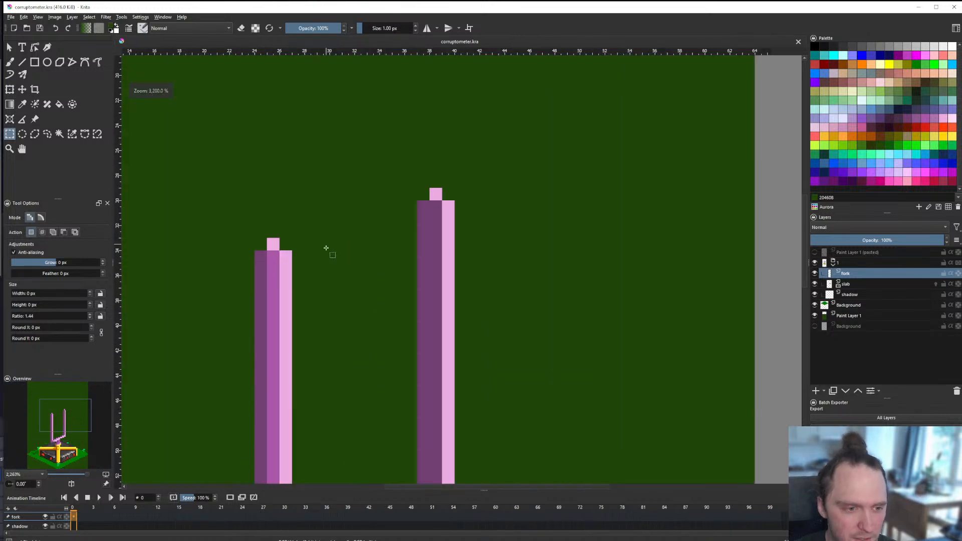
{"action": "scroll", "coordinate": [326, 248], "scroll_direction": "down", "scroll_amount": 6}
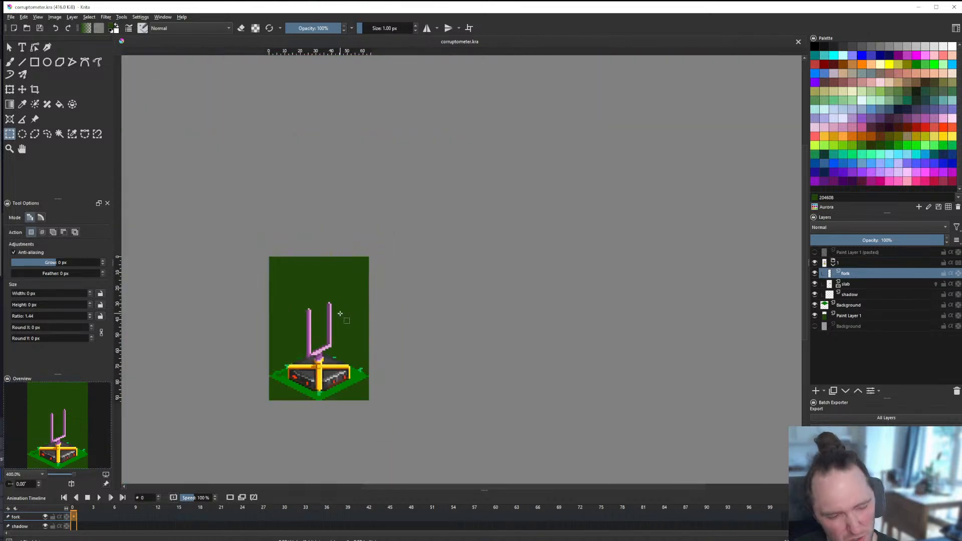
{"action": "scroll", "coordinate": [313, 318], "scroll_direction": "up", "scroll_amount": 2}
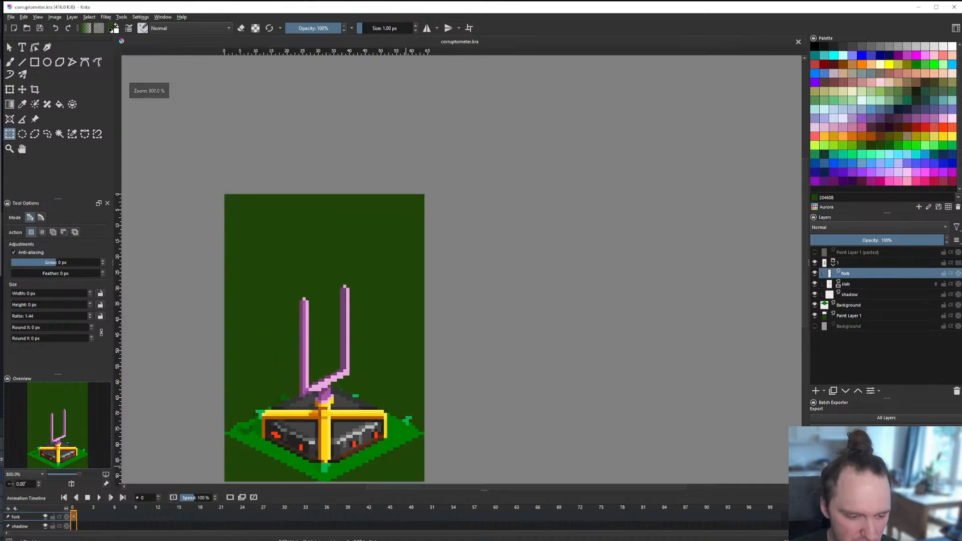
Step: Switch to the browser, open the AliExpress image of tuning forks on wooden resonance boxes, and return to Krita
{"action": "key", "text": "alt+Tab"}
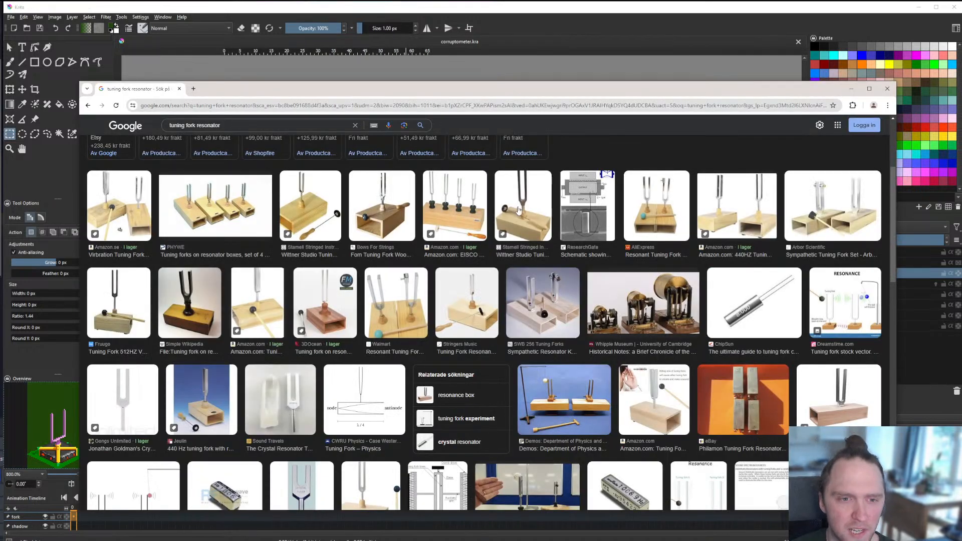
{"action": "left_click", "coordinate": [667, 211]}
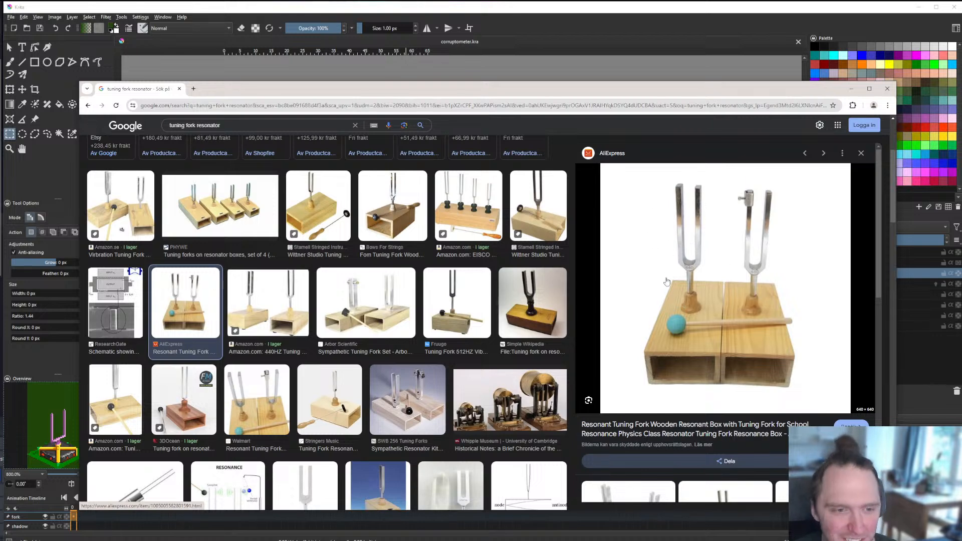
{"action": "left_click", "coordinate": [531, 8]}
Step: Select a rectangular area around the fork's stem and the yellow collar on the fork layer
{"action": "scroll", "coordinate": [312, 367], "scroll_direction": "up", "scroll_amount": 3}
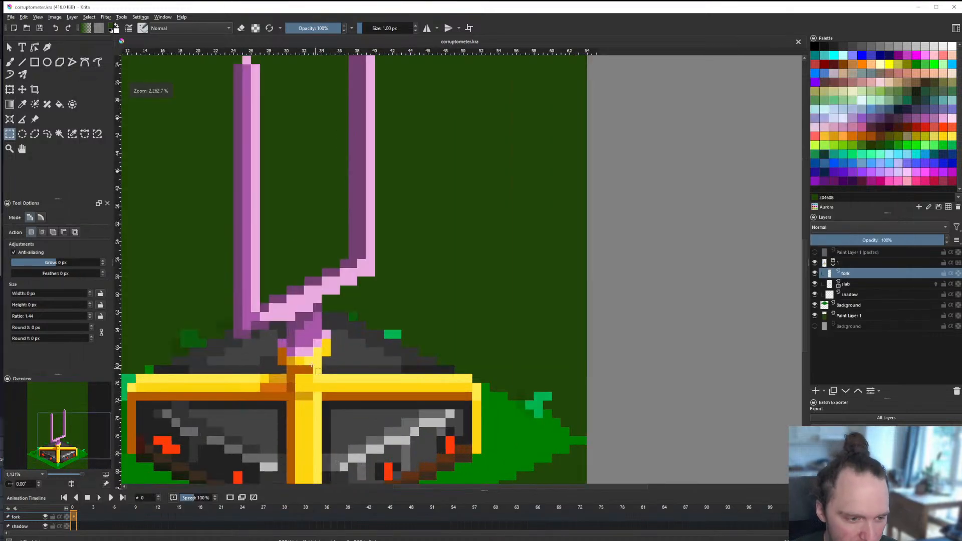
{"action": "scroll", "coordinate": [291, 382], "scroll_direction": "down", "scroll_amount": 4}
{"action": "scroll", "coordinate": [288, 346], "scroll_direction": "up", "scroll_amount": 6}
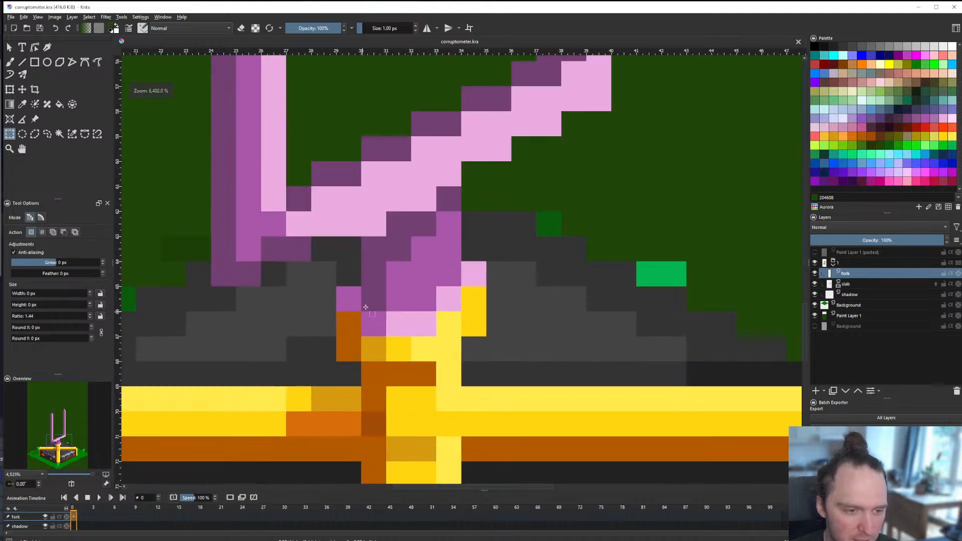
{"action": "left_click_drag", "start_coordinate": [335, 236], "coordinate": [488, 438]}
{"action": "scroll", "coordinate": [488, 438], "scroll_direction": "down", "scroll_amount": 8}
Step: Switch to the browser and look through further "tuning fork resonator" images for how forks are mounted on their boxes
{"action": "key", "text": "alt+Tab"}
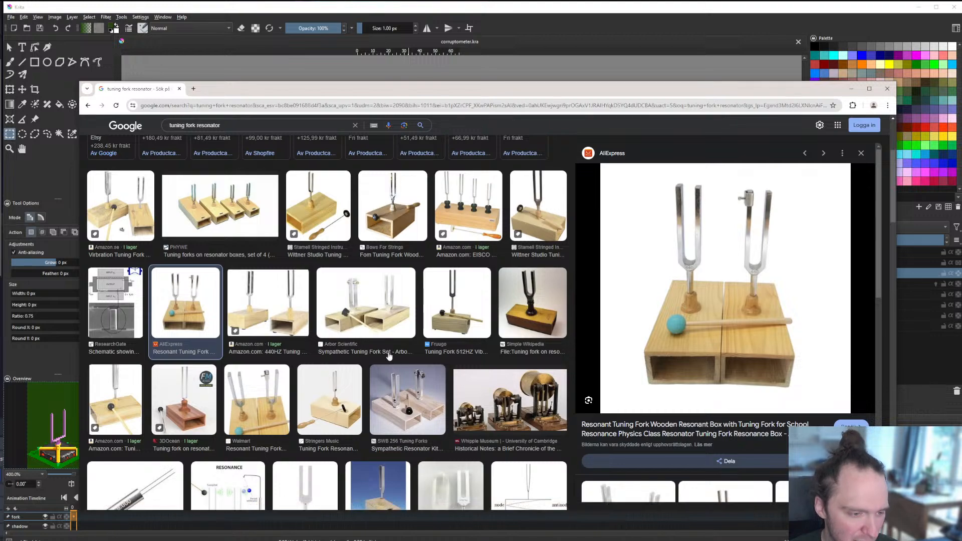
{"action": "scroll", "coordinate": [395, 366], "scroll_direction": "down", "scroll_amount": 4}
{"action": "scroll", "coordinate": [369, 341], "scroll_direction": "down", "scroll_amount": 5}
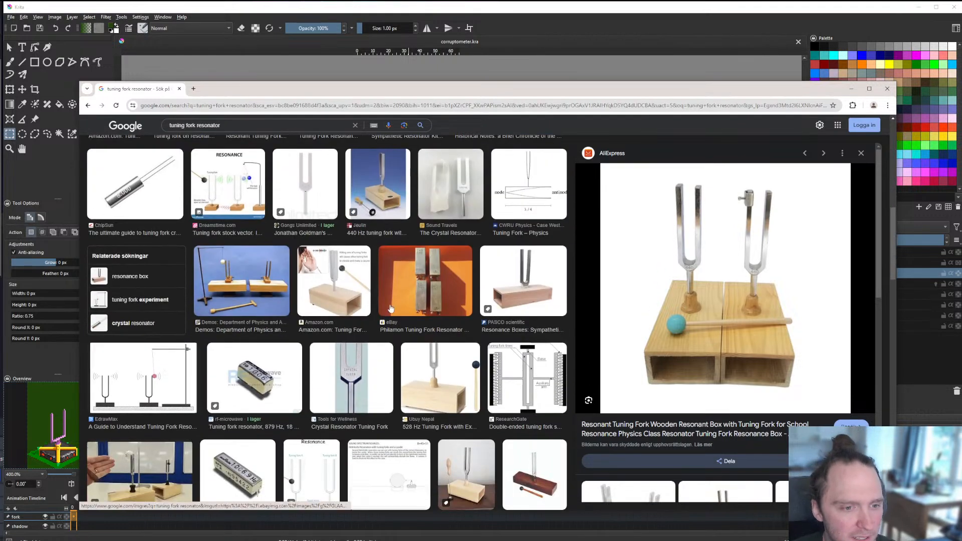
{"action": "scroll", "coordinate": [519, 271], "scroll_direction": "down", "scroll_amount": 1}
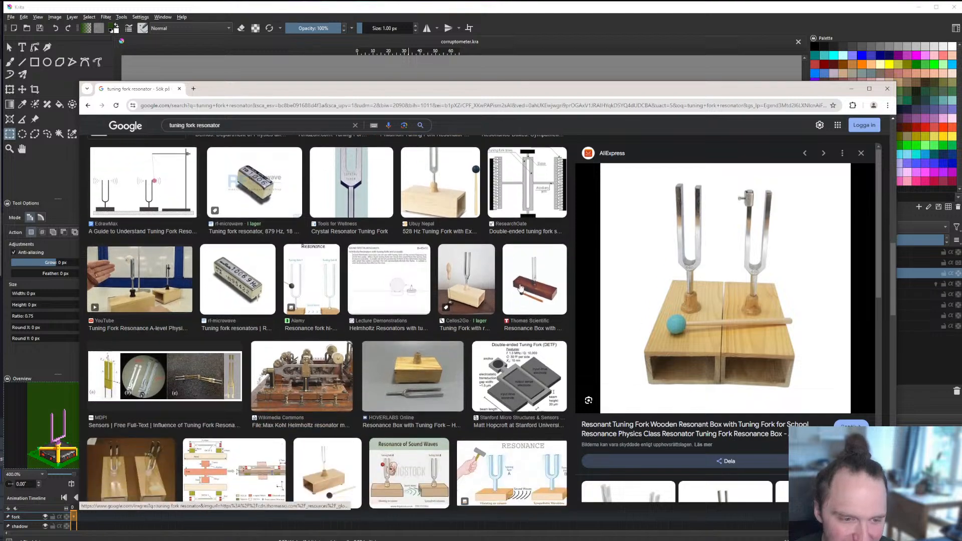
{"action": "scroll", "coordinate": [521, 283], "scroll_direction": "down", "scroll_amount": 2}
{"action": "scroll", "coordinate": [471, 326], "scroll_direction": "down", "scroll_amount": 5}
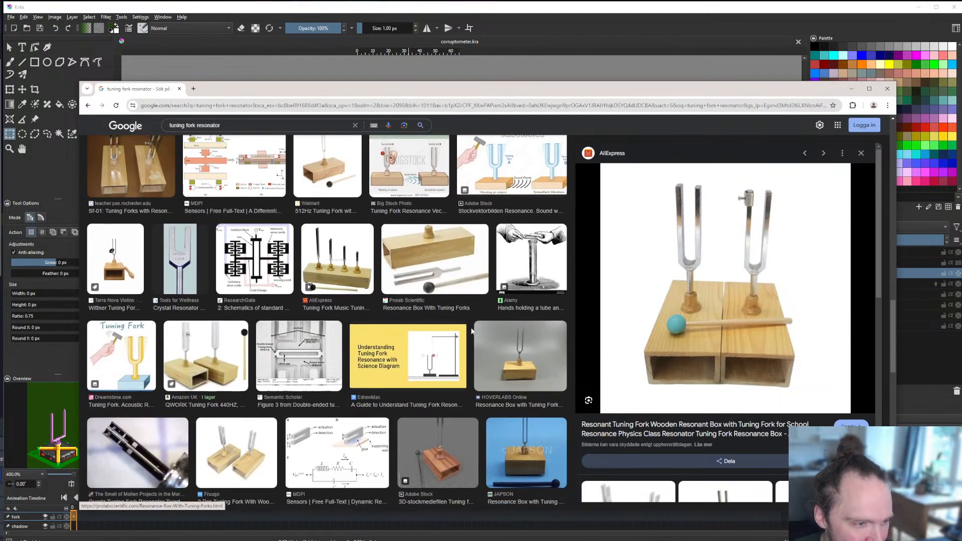
{"action": "scroll", "coordinate": [501, 351], "scroll_direction": "up", "scroll_amount": 1}
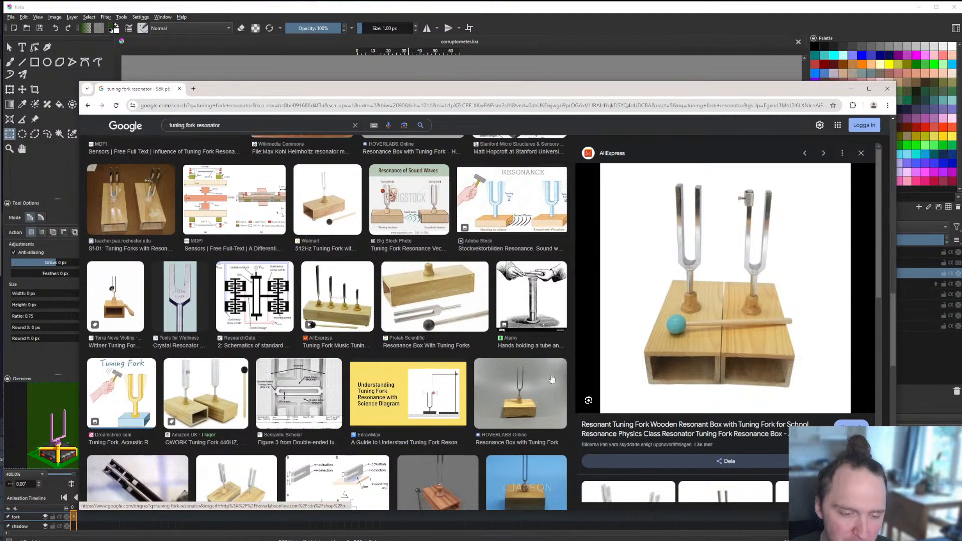
Step: Return to Krita, select the fork with its purple stem and collar on the fork layer, and move it up about 5 px
{"action": "left_click_drag", "start_coordinate": [895, 309], "coordinate": [887, 131]}
{"action": "left_click", "coordinate": [600, 4]}
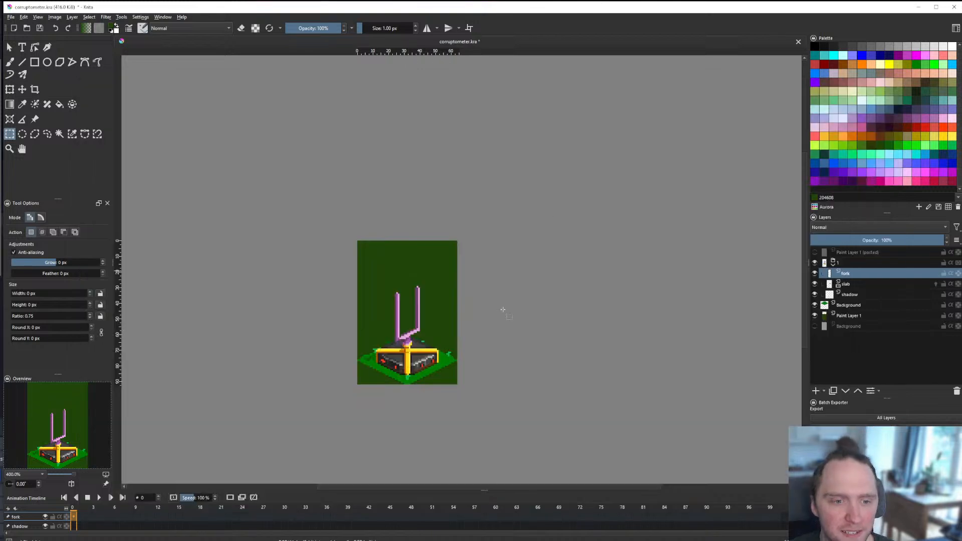
{"action": "scroll", "coordinate": [400, 339], "scroll_direction": "up", "scroll_amount": 3}
{"action": "left_click_drag", "start_coordinate": [343, 151], "coordinate": [480, 362]}
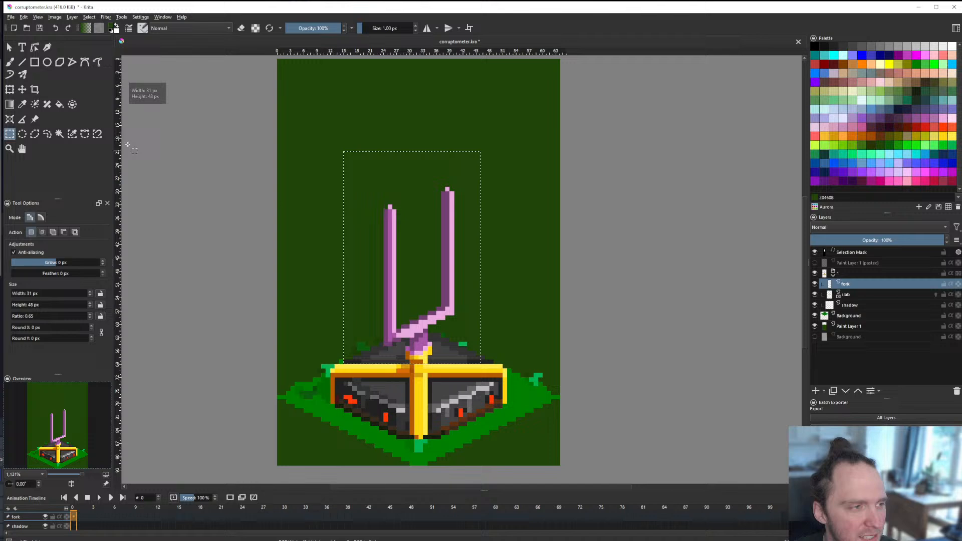
{"action": "left_click", "coordinate": [22, 90]}
{"action": "key", "text": "Up"}
{"action": "key", "text": "Up"}
{"action": "key", "text": "Up"}
{"action": "key", "text": "Up"}
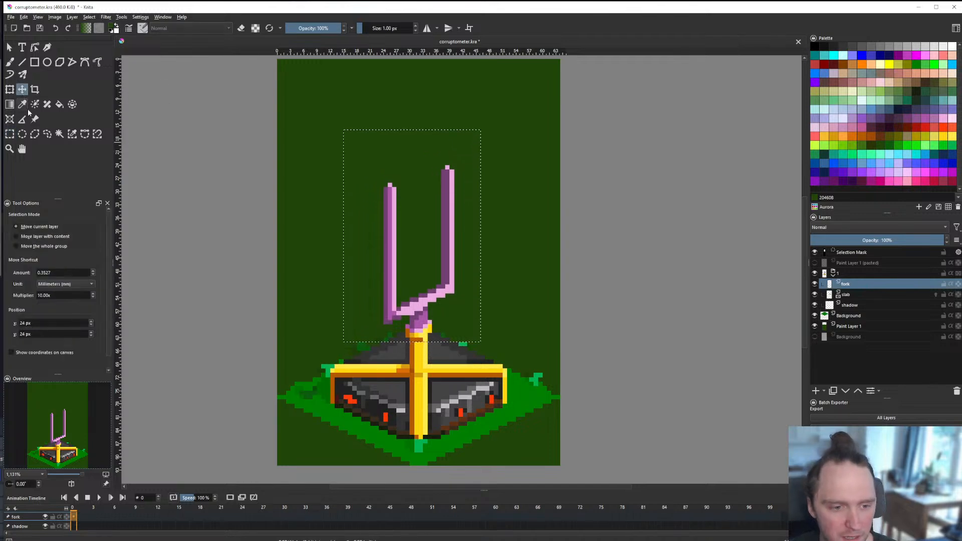
{"action": "key", "text": "ctrl+r"}
{"action": "left_click", "coordinate": [413, 371]}
{"action": "scroll", "coordinate": [413, 371], "scroll_direction": "down", "scroll_amount": 8}
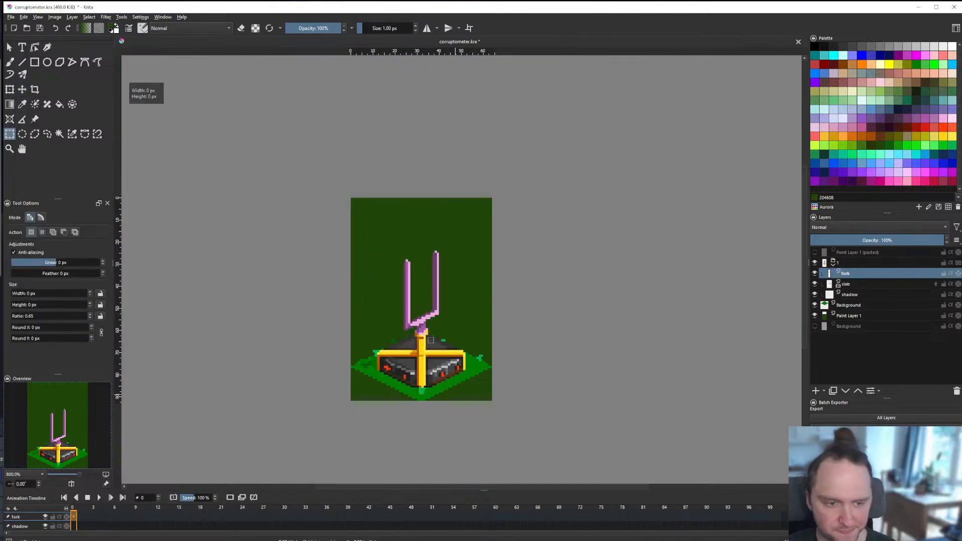
Step: Select the 6 × 5 px collar area at the base of the fork's stem, move it down 3 px, and clear the selection
{"action": "scroll", "coordinate": [430, 331], "scroll_direction": "up", "scroll_amount": 10}
{"action": "scroll", "coordinate": [430, 332], "scroll_direction": "down", "scroll_amount": 1}
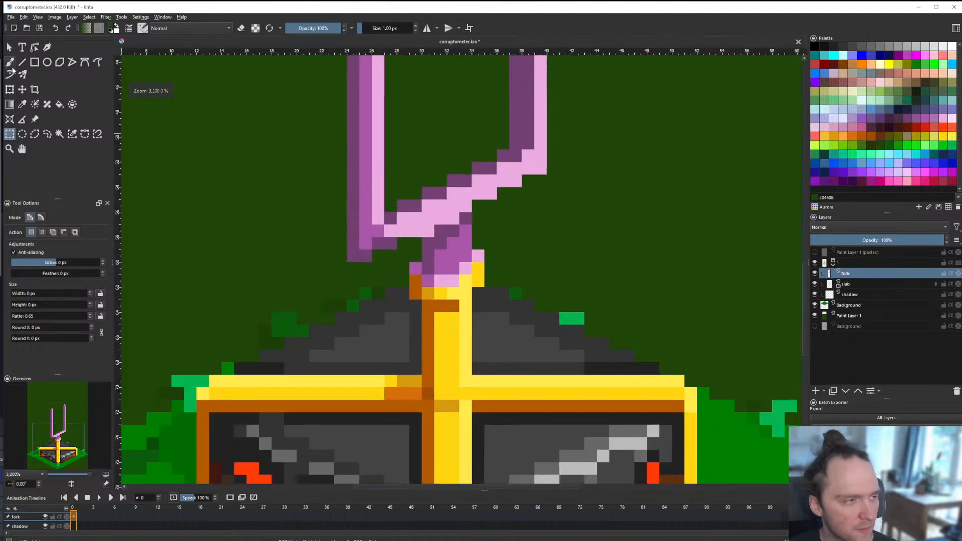
{"action": "key", "text": "v"}
{"action": "scroll", "coordinate": [439, 311], "scroll_direction": "down", "scroll_amount": 3}
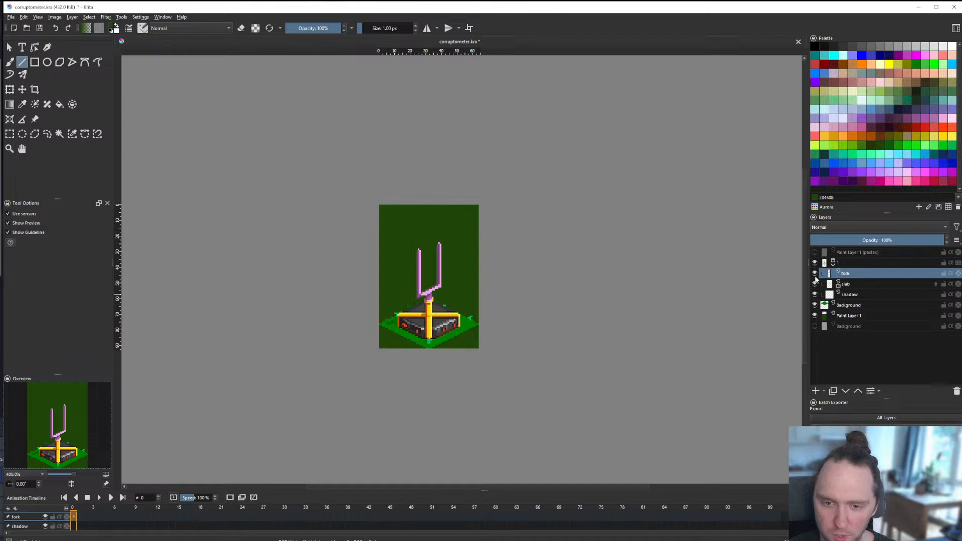
{"action": "scroll", "coordinate": [439, 305], "scroll_direction": "up", "scroll_amount": 8}
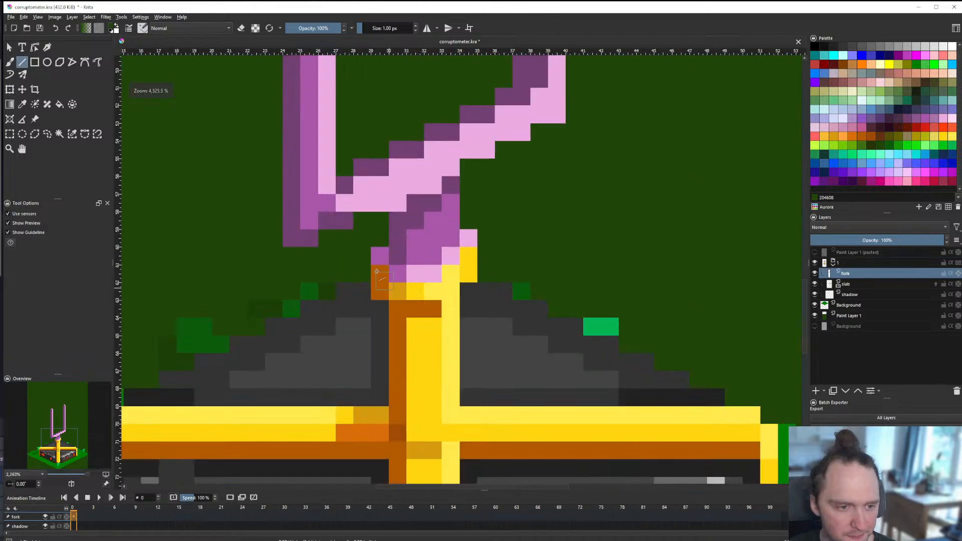
{"action": "left_click", "coordinate": [10, 134]}
{"action": "scroll", "coordinate": [441, 311], "scroll_direction": "down", "scroll_amount": 8}
{"action": "scroll", "coordinate": [441, 311], "scroll_direction": "up", "scroll_amount": 7}
{"action": "left_click_drag", "start_coordinate": [410, 290], "coordinate": [486, 351]}
{"action": "left_click", "coordinate": [23, 89]}
{"action": "key", "text": "Down"}
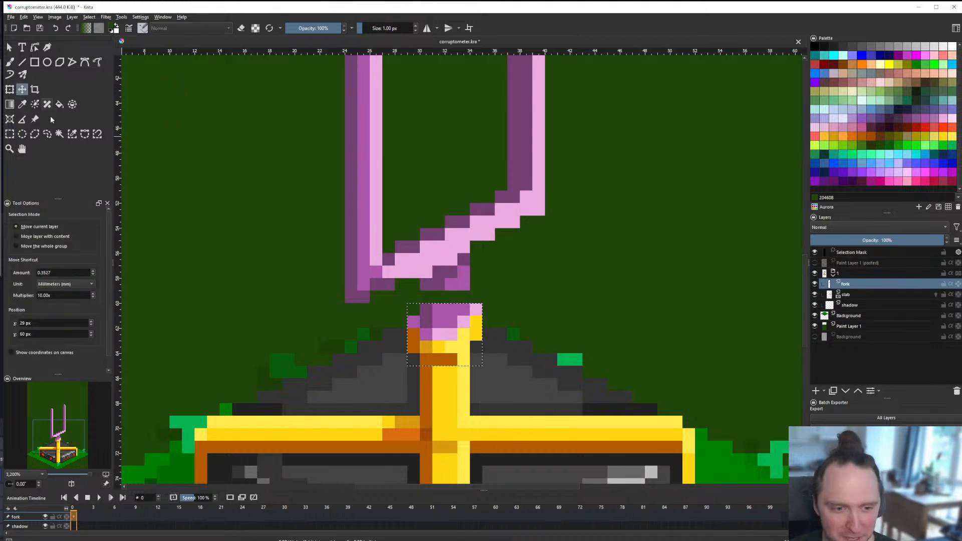
{"action": "key", "text": "Down"}
{"action": "key", "text": "Down"}
{"action": "key", "text": "ctrl+r"}
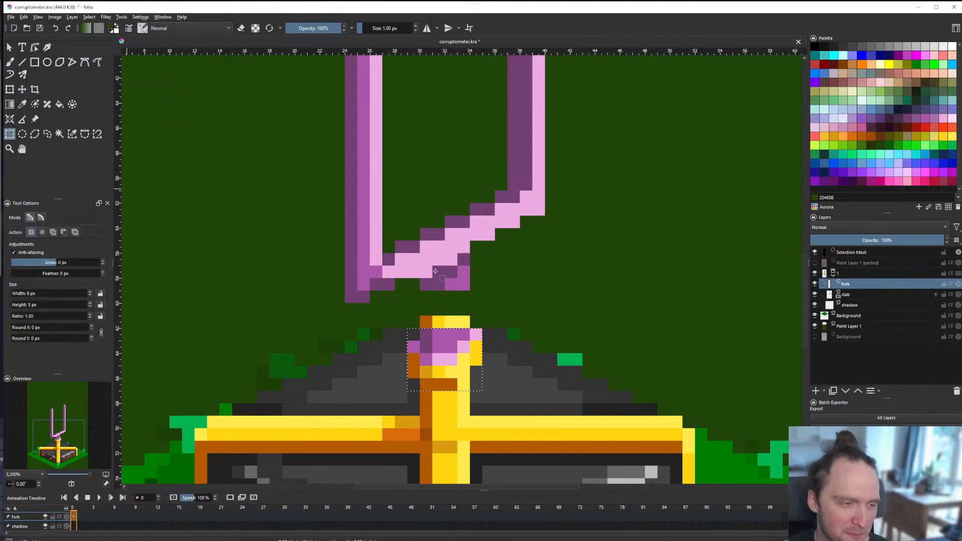
{"action": "left_click", "coordinate": [491, 302]}
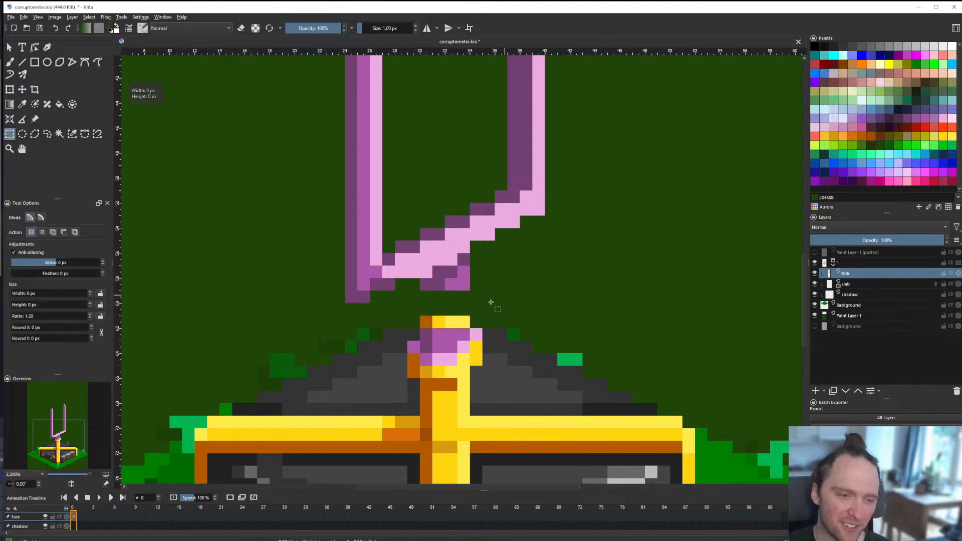
{"action": "left_click", "coordinate": [546, 282]}
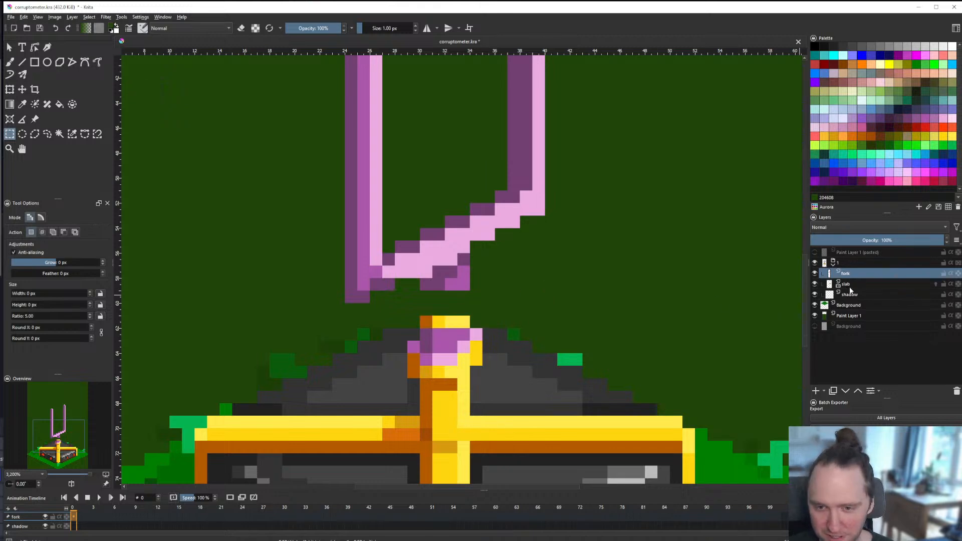
Step: Toggle the visibility of the slab and fork layers to compare their artwork, leaving both visible and the fork layer active
{"action": "left_click", "coordinate": [845, 284]}
{"action": "left_click", "coordinate": [814, 285]}
{"action": "left_click", "coordinate": [814, 285]}
{"action": "left_click", "coordinate": [814, 274]}
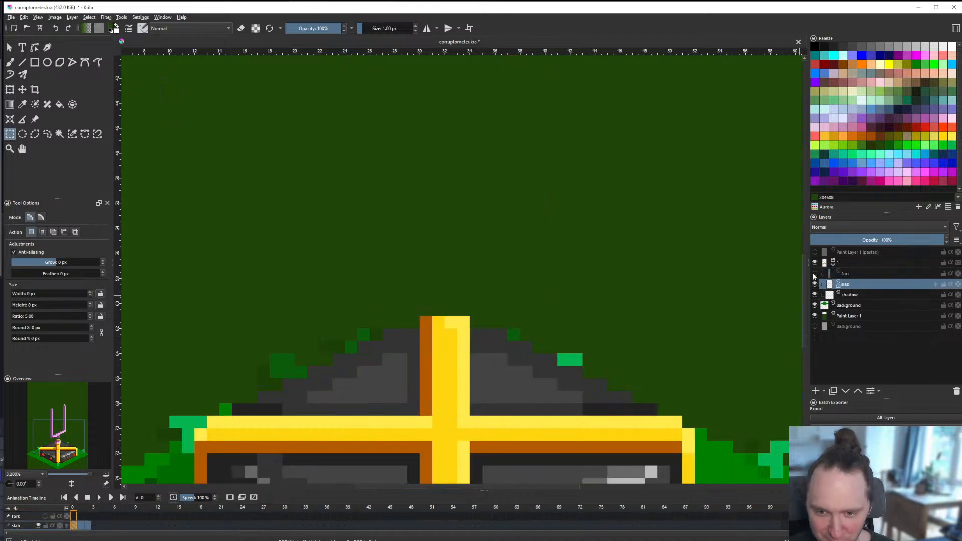
{"action": "left_click", "coordinate": [814, 274]}
{"action": "left_click", "coordinate": [842, 274]}
Step: Draw the fork's stem down to the lowered collar with lines in its sampled dark and mid purple, and add a purple pixel on the collar's left edge
{"action": "left_click", "coordinate": [22, 62]}
{"action": "scroll", "coordinate": [451, 335], "scroll_direction": "up", "scroll_amount": 1}
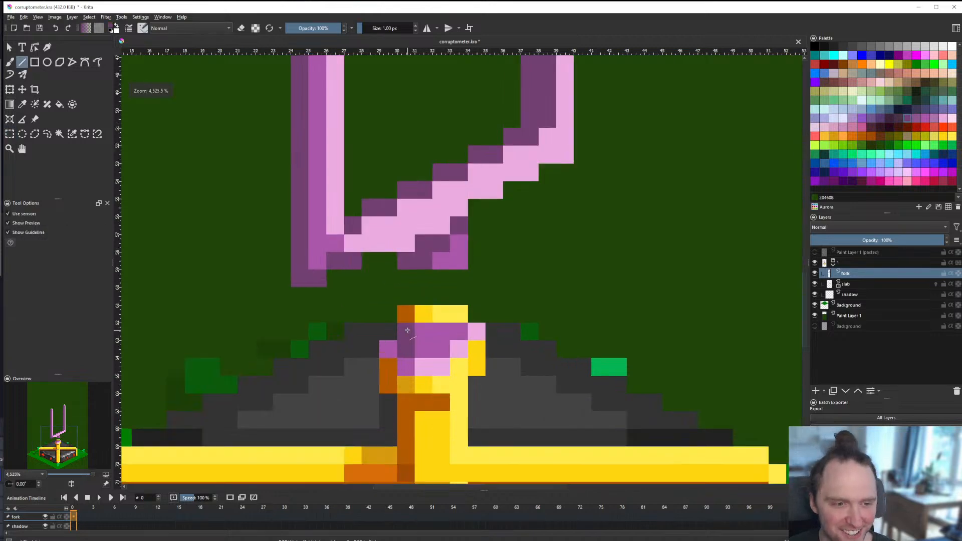
{"action": "left_click", "coordinate": [412, 275], "text": "ctrl"}
{"action": "left_click", "coordinate": [409, 327], "text": "ctrl"}
{"action": "mouse_move", "coordinate": [409, 278]}
{"action": "left_mouse_down"}
{"action": "mouse_move", "coordinate": [410, 264]}
{"action": "mouse_move", "coordinate": [425, 315]}
{"action": "mouse_move", "coordinate": [443, 305]}
{"action": "mouse_move", "coordinate": [446, 267]}
{"action": "mouse_move", "coordinate": [460, 324]}
{"action": "left_mouse_up"}
{"action": "left_click", "coordinate": [425, 263], "text": "ctrl"}
{"action": "left_click", "coordinate": [426, 327], "text": "ctrl"}
{"action": "scroll", "coordinate": [406, 348], "scroll_direction": "down", "scroll_amount": 5}
{"action": "scroll", "coordinate": [408, 348], "scroll_direction": "up", "scroll_amount": 5}
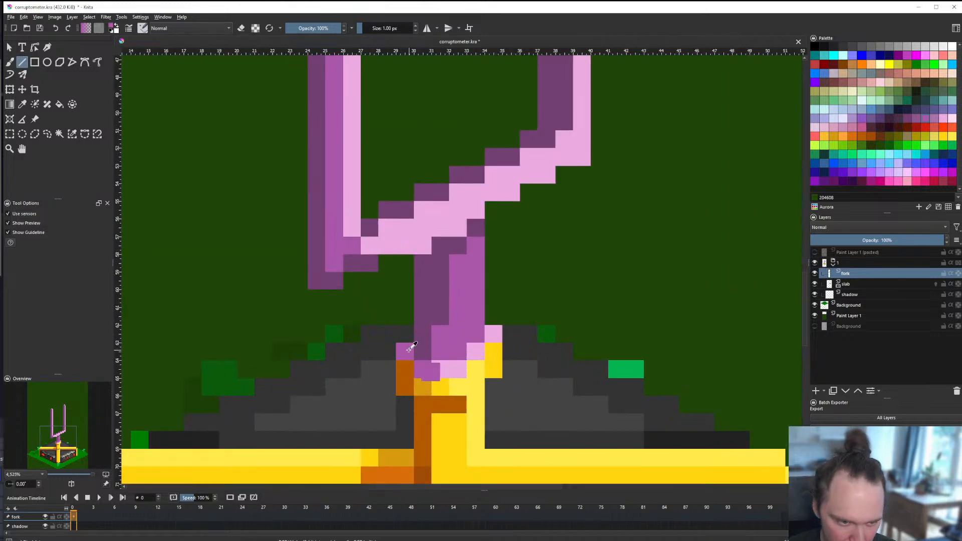
{"action": "left_click", "coordinate": [407, 337]}
{"action": "scroll", "coordinate": [407, 337], "scroll_direction": "down", "scroll_amount": 5}
{"action": "scroll", "coordinate": [384, 326], "scroll_direction": "up", "scroll_amount": 6}
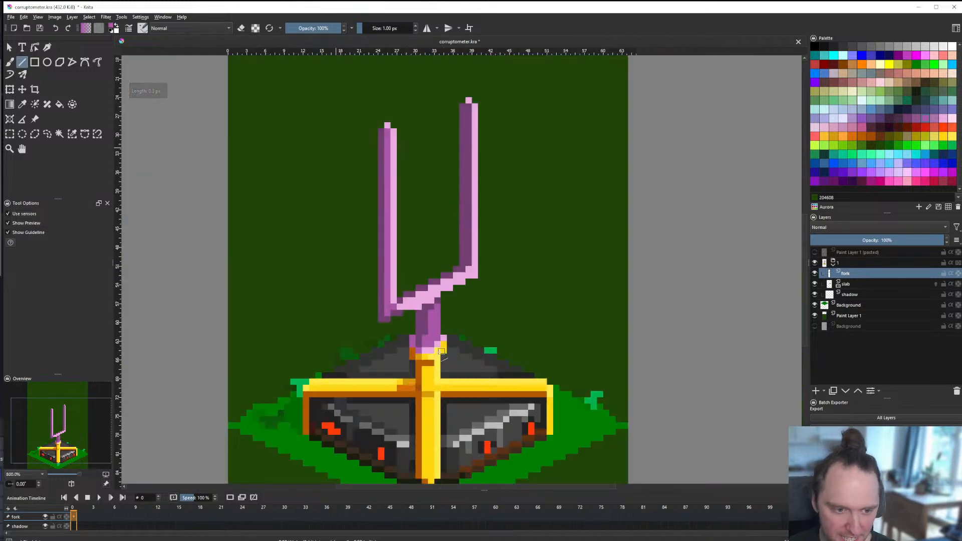
Step: Shade the yellow collar's left edge and the shadow beneath it with dark brown 5f3214, and recolour its lower-left pixel orange
{"action": "left_click", "coordinate": [378, 378], "text": "ctrl"}
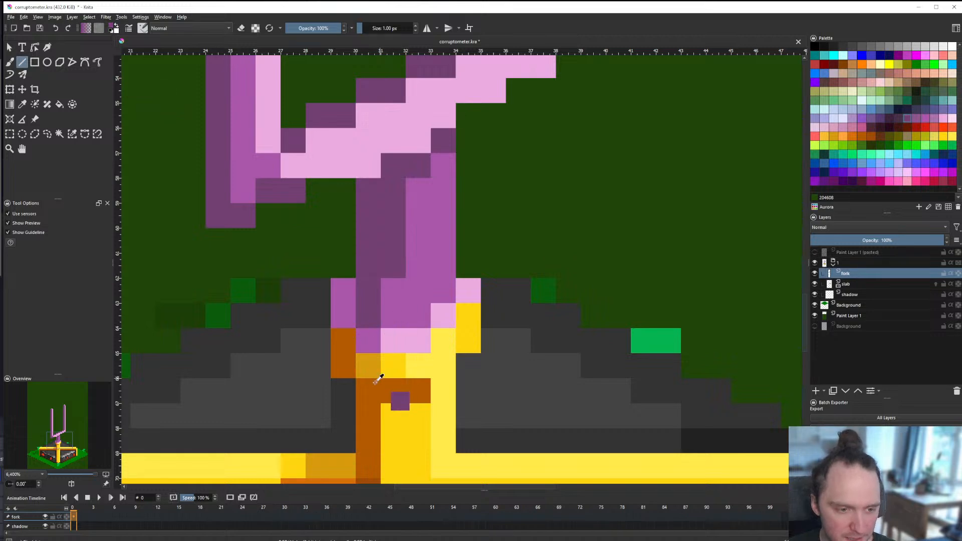
{"action": "mouse_move", "coordinate": [834, 189]}
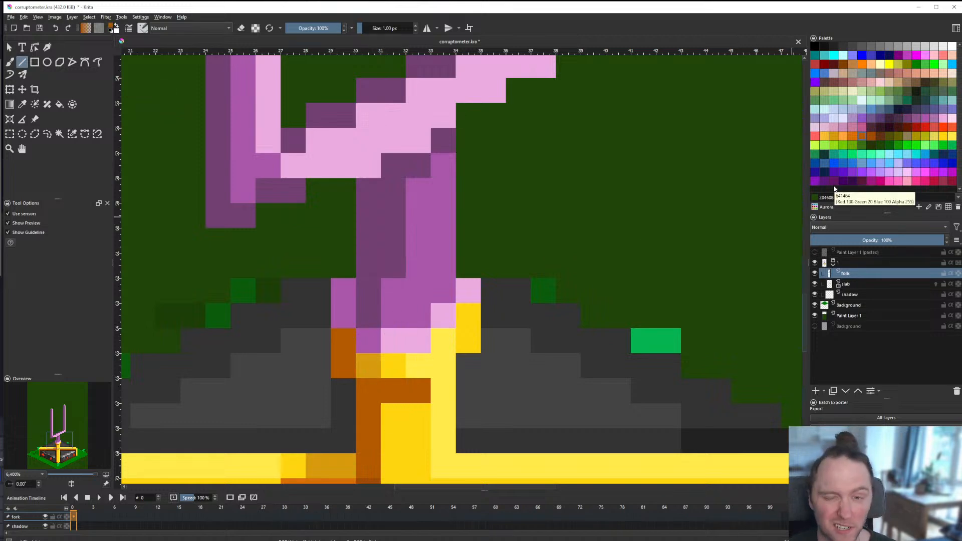
{"action": "left_click", "coordinate": [883, 139]}
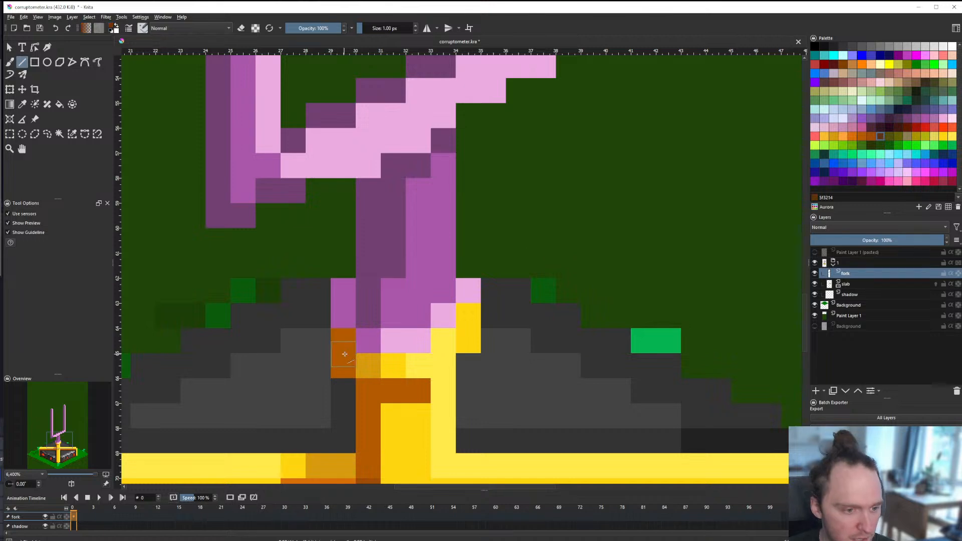
{"action": "left_click_drag", "start_coordinate": [344, 345], "coordinate": [346, 359]}
{"action": "left_click", "coordinate": [365, 393]}
{"action": "scroll", "coordinate": [404, 365], "scroll_direction": "down", "scroll_amount": 2}
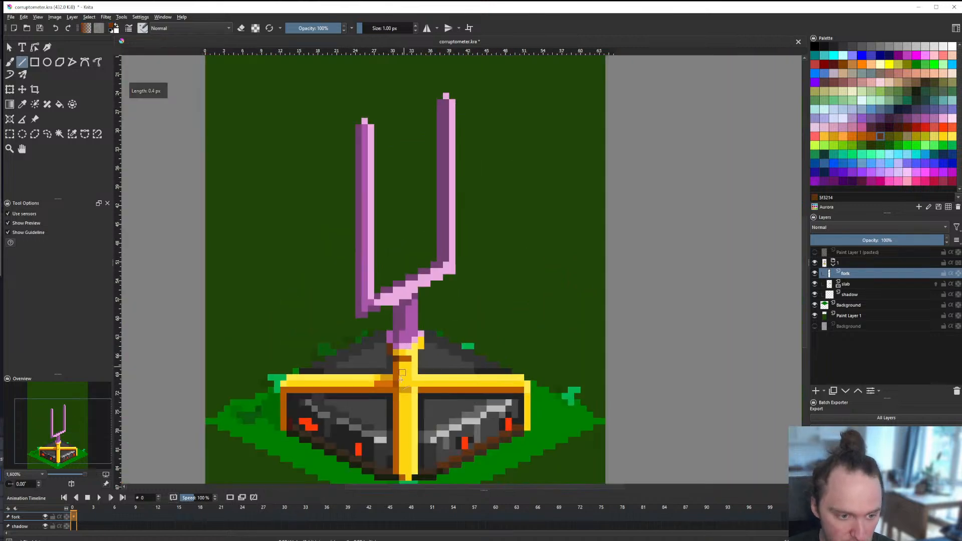
{"action": "scroll", "coordinate": [402, 386], "scroll_direction": "up", "scroll_amount": 4}
{"action": "left_click", "coordinate": [380, 375], "text": "ctrl"}
{"action": "left_click", "coordinate": [380, 267]}
{"action": "scroll", "coordinate": [395, 290], "scroll_direction": "down", "scroll_amount": 9}
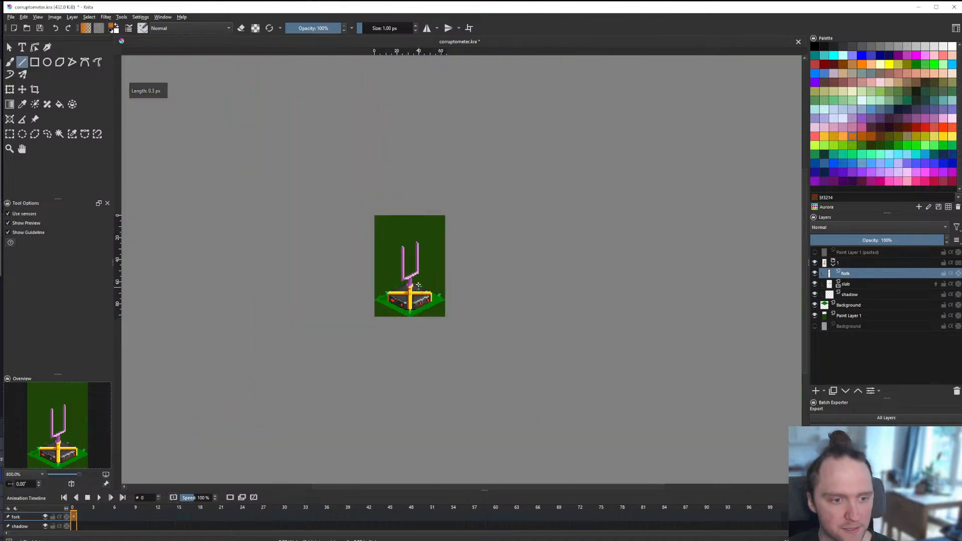
Step: Lighten one dark pixel of the stem to mid purple and draw a light pink highlight down the stem's right edge
{"action": "scroll", "coordinate": [419, 285], "scroll_direction": "up", "scroll_amount": 6}
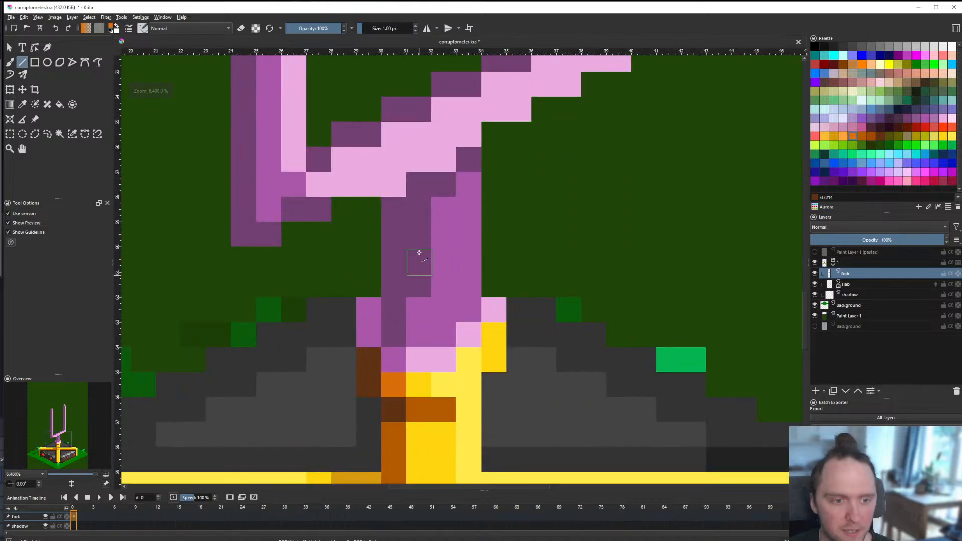
{"action": "scroll", "coordinate": [431, 291], "scroll_direction": "down", "scroll_amount": 6}
{"action": "scroll", "coordinate": [453, 333], "scroll_direction": "up", "scroll_amount": 6}
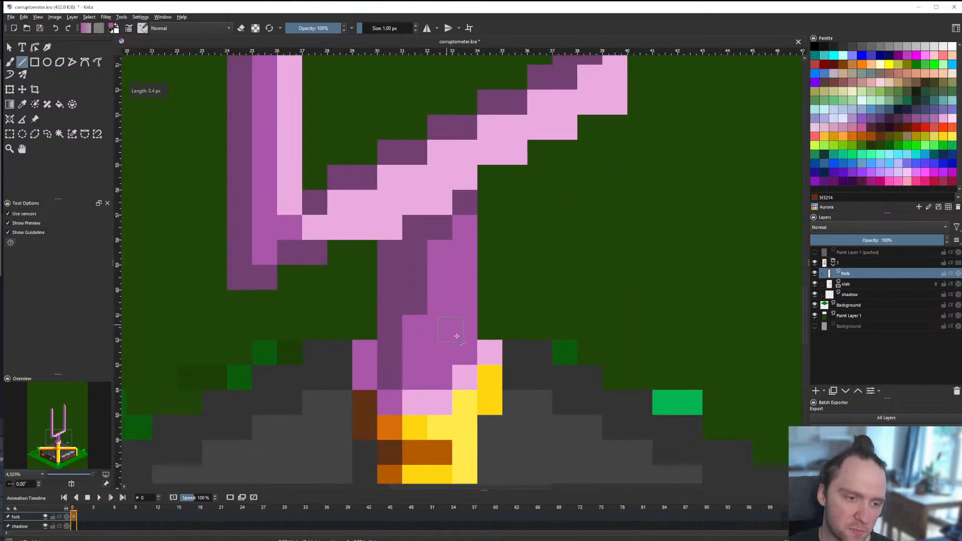
{"action": "scroll", "coordinate": [423, 400], "scroll_direction": "down", "scroll_amount": 6}
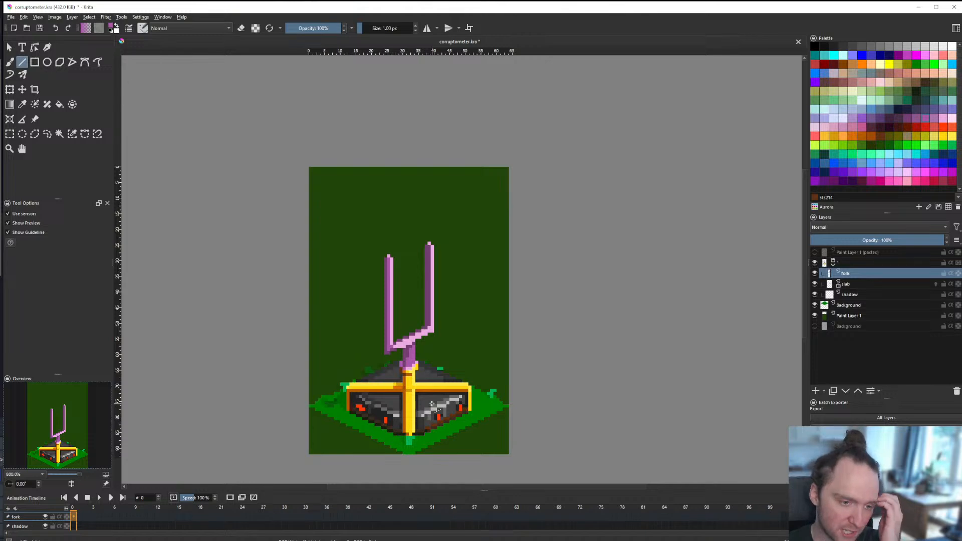
{"action": "scroll", "coordinate": [432, 404], "scroll_direction": "up", "scroll_amount": 6}
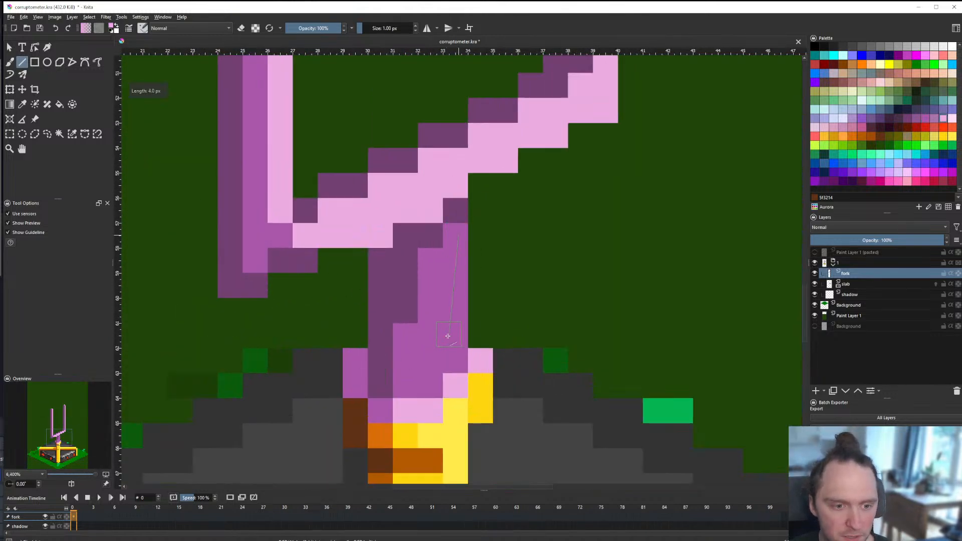
{"action": "scroll", "coordinate": [448, 336], "scroll_direction": "down", "scroll_amount": 10}
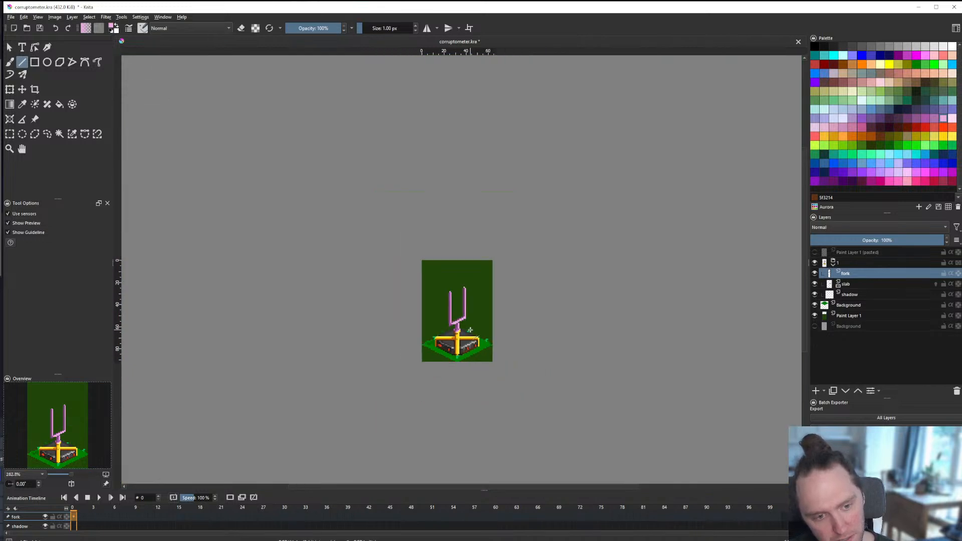
Step: Examine the whole sprite at several magnifications, and compare it with the fork layer hidden and shown
{"action": "scroll", "coordinate": [464, 325], "scroll_direction": "up", "scroll_amount": 3}
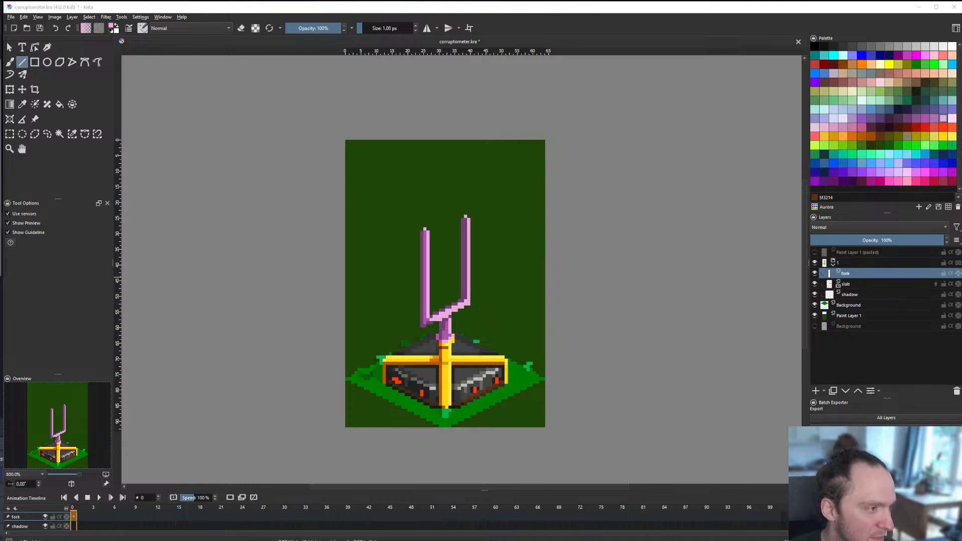
{"action": "scroll", "coordinate": [378, 324], "scroll_direction": "down", "scroll_amount": 1}
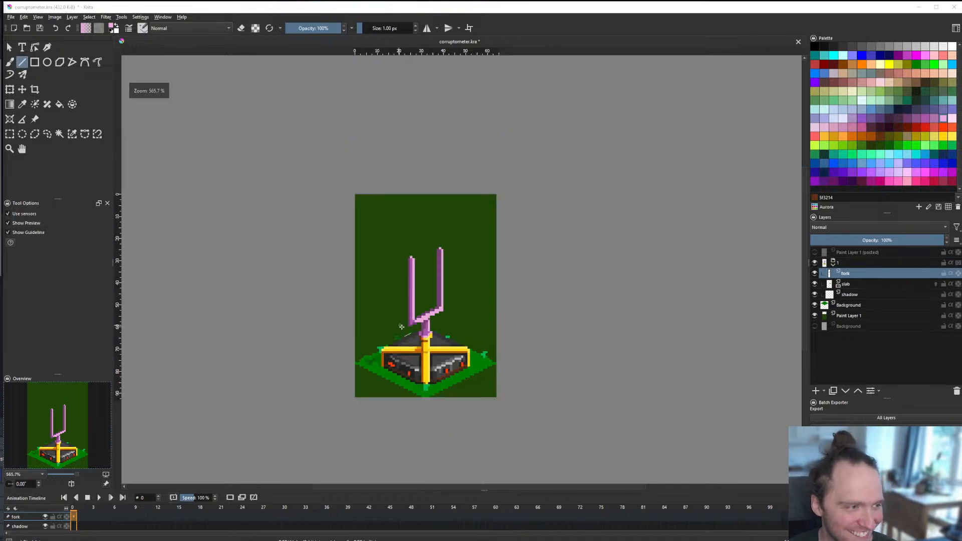
{"action": "scroll", "coordinate": [408, 325], "scroll_direction": "up", "scroll_amount": 2}
{"action": "scroll", "coordinate": [458, 308], "scroll_direction": "down", "scroll_amount": 3}
{"action": "scroll", "coordinate": [460, 300], "scroll_direction": "up", "scroll_amount": 3}
{"action": "scroll", "coordinate": [445, 363], "scroll_direction": "up", "scroll_amount": 1}
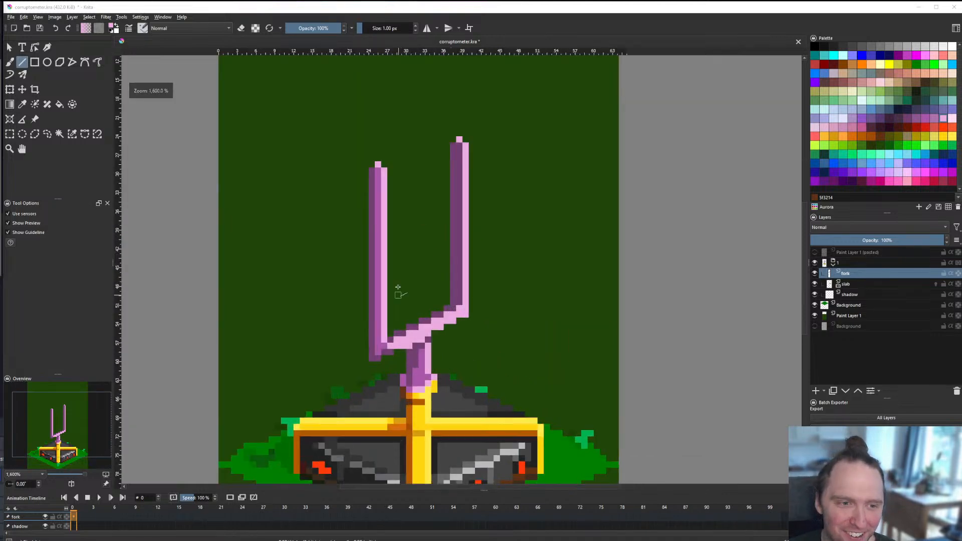
{"action": "left_click", "coordinate": [10, 133]}
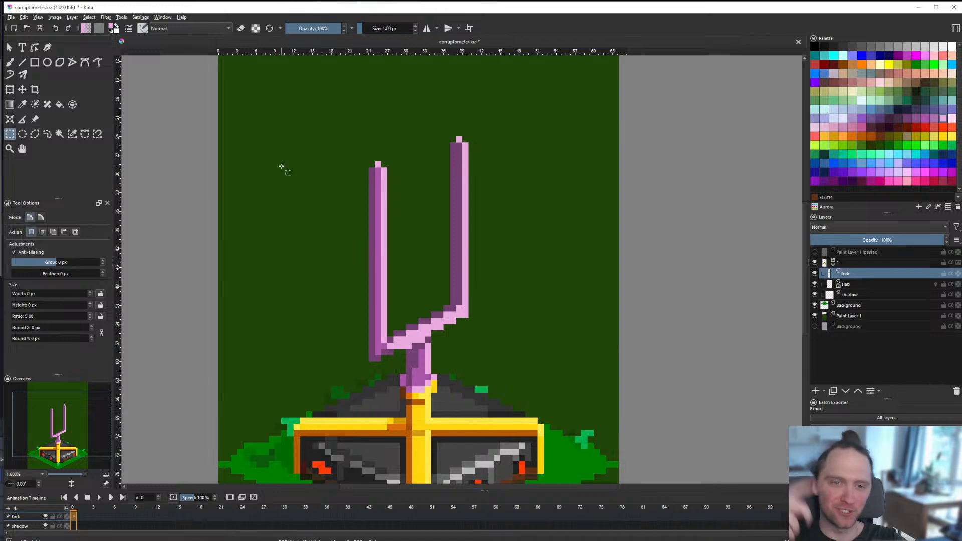
{"action": "left_click", "coordinate": [814, 274]}
{"action": "left_click", "coordinate": [815, 274]}
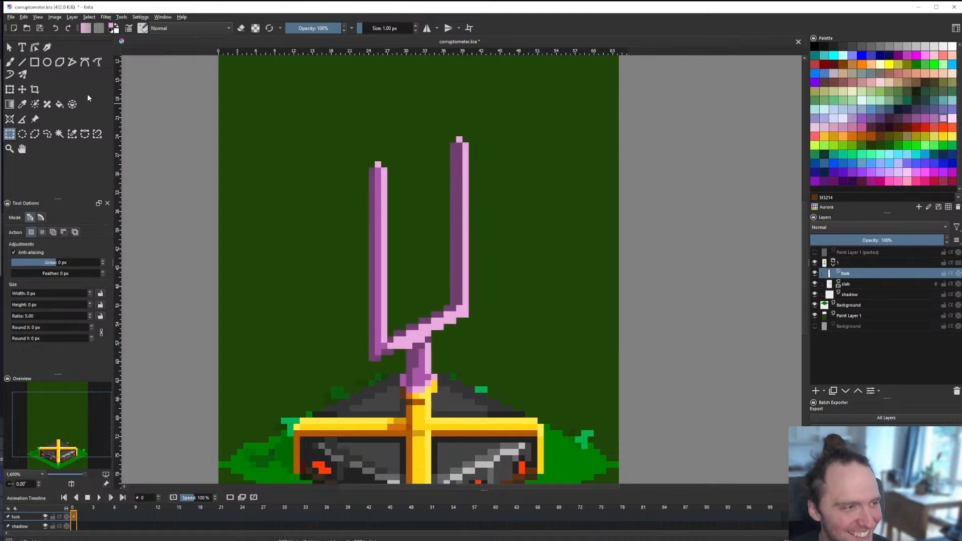
Step: Draw a mid-purple line along the middle column of the taller right prong, between its dark edge and pink highlight
{"action": "left_click", "coordinate": [22, 63]}
{"action": "scroll", "coordinate": [466, 206], "scroll_direction": "up", "scroll_amount": 1}
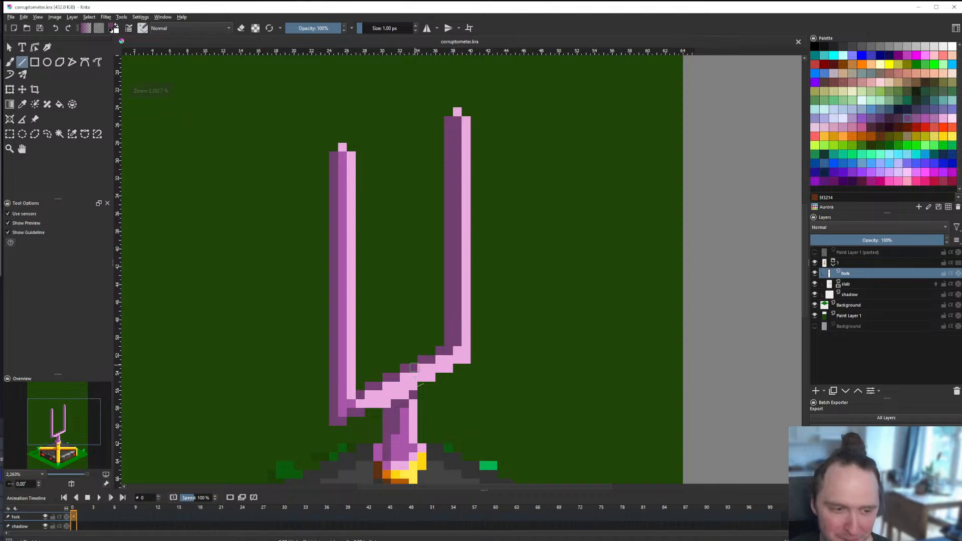
{"action": "left_click_drag", "start_coordinate": [457, 351], "coordinate": [467, 152]}
{"action": "scroll", "coordinate": [480, 223], "scroll_direction": "down", "scroll_amount": 7}
{"action": "scroll", "coordinate": [481, 220], "scroll_direction": "up", "scroll_amount": 6}
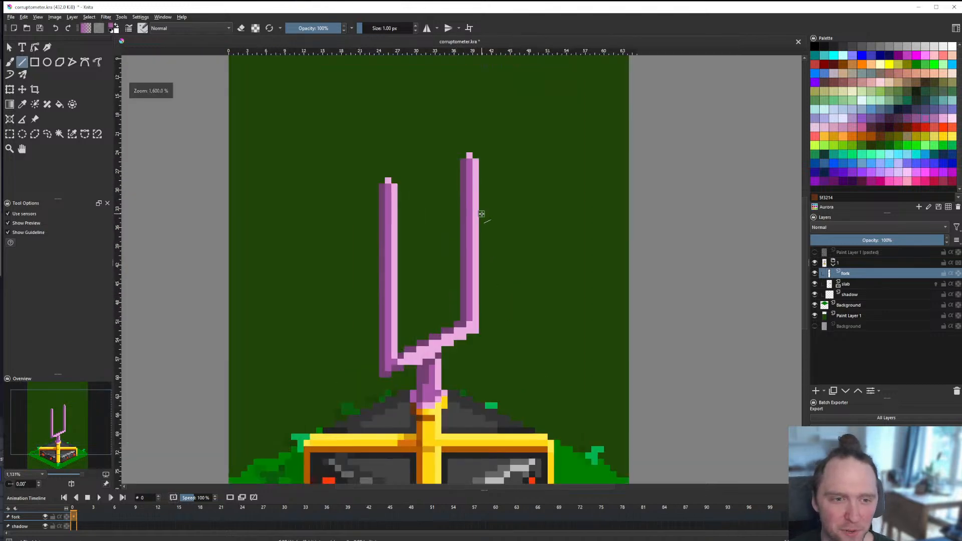
Step: Examine the shading of both prongs close up and on the whole sprite
{"action": "scroll", "coordinate": [480, 215], "scroll_direction": "up", "scroll_amount": 1}
{"action": "scroll", "coordinate": [466, 215], "scroll_direction": "up", "scroll_amount": 2}
{"action": "scroll", "coordinate": [461, 218], "scroll_direction": "down", "scroll_amount": 6}
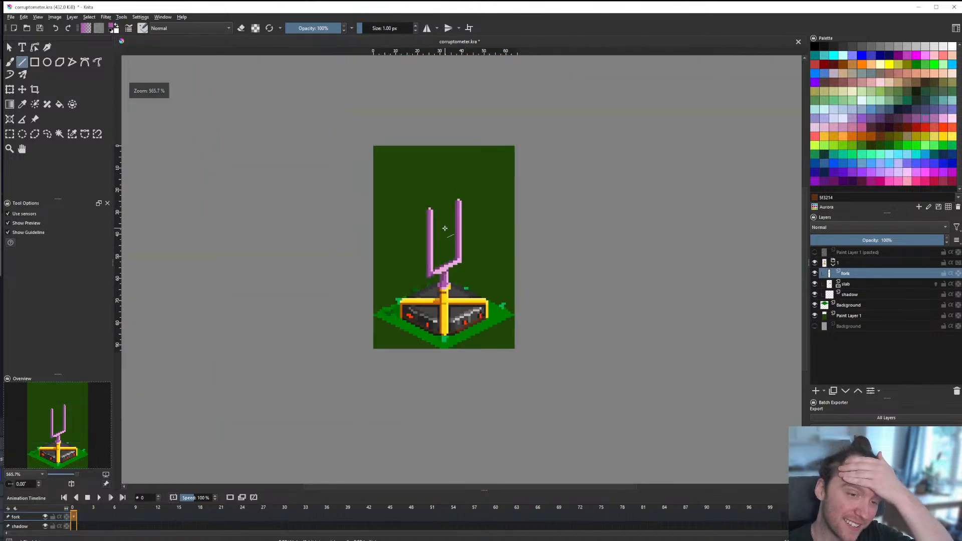
{"action": "scroll", "coordinate": [444, 228], "scroll_direction": "down", "scroll_amount": 3}
{"action": "scroll", "coordinate": [456, 218], "scroll_direction": "up", "scroll_amount": 3}
{"action": "scroll", "coordinate": [447, 255], "scroll_direction": "down", "scroll_amount": 3}
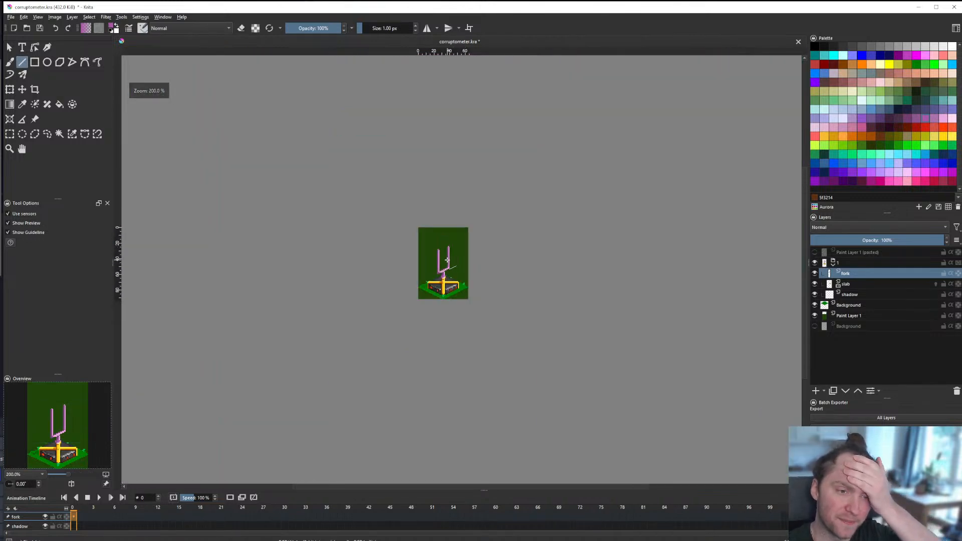
{"action": "scroll", "coordinate": [447, 253], "scroll_direction": "up", "scroll_amount": 3}
{"action": "scroll", "coordinate": [447, 253], "scroll_direction": "up", "scroll_amount": 7}
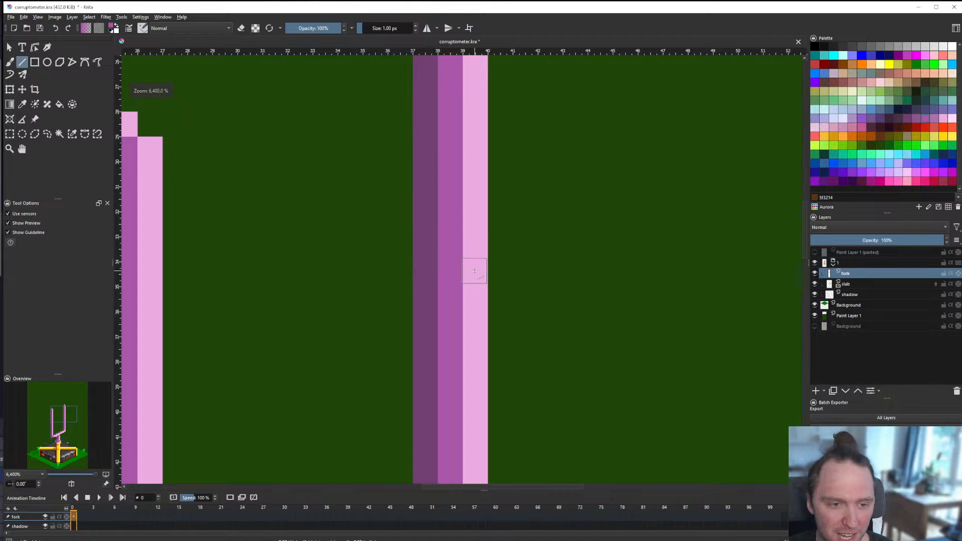
Step: Add pale pink highlight pixels to the tips of both prongs
{"action": "scroll", "coordinate": [444, 279], "scroll_direction": "down", "scroll_amount": 4}
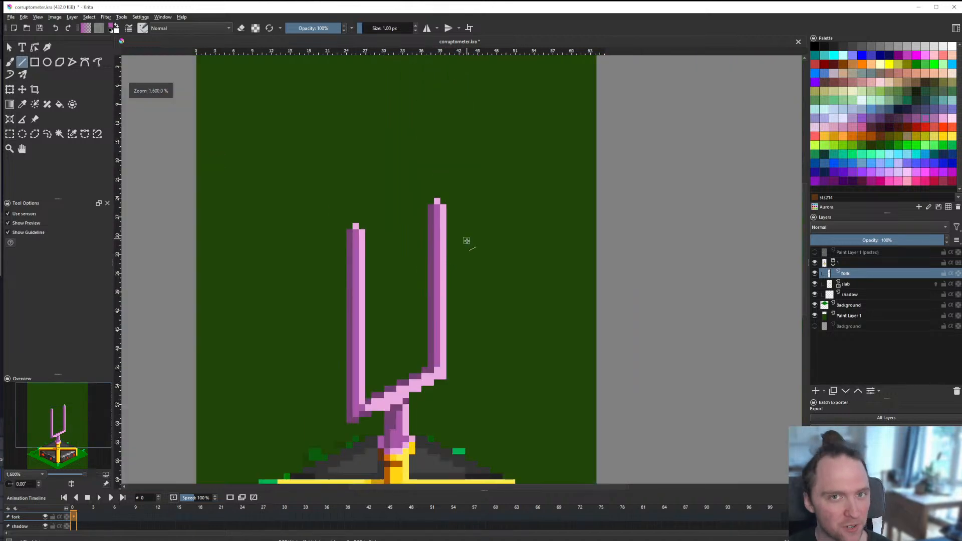
{"action": "scroll", "coordinate": [443, 241], "scroll_direction": "up", "scroll_amount": 4}
{"action": "scroll", "coordinate": [439, 241], "scroll_direction": "down", "scroll_amount": 7}
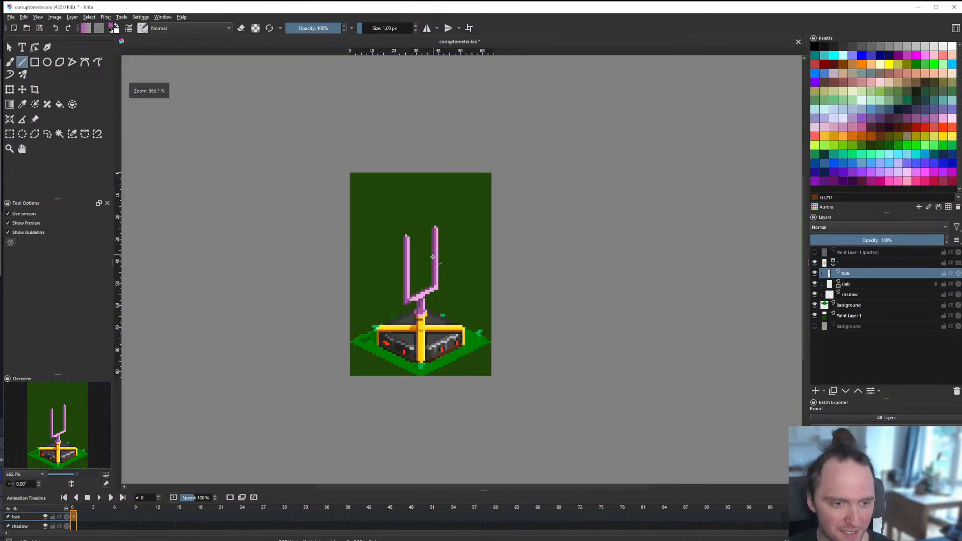
{"action": "scroll", "coordinate": [433, 262], "scroll_direction": "down", "scroll_amount": 3}
{"action": "scroll", "coordinate": [429, 260], "scroll_direction": "up", "scroll_amount": 2}
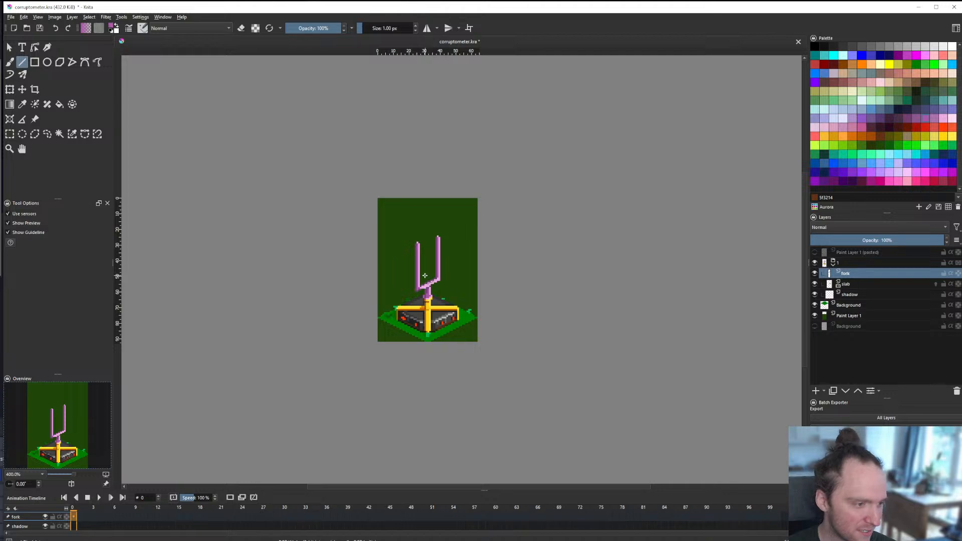
{"action": "scroll", "coordinate": [425, 275], "scroll_direction": "up", "scroll_amount": 1}
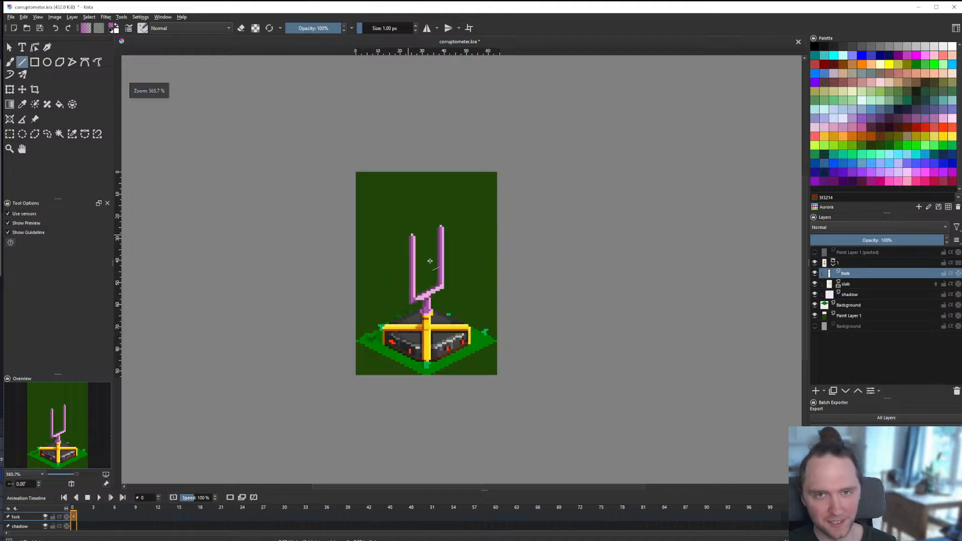
{"action": "scroll", "coordinate": [430, 261], "scroll_direction": "up", "scroll_amount": 7}
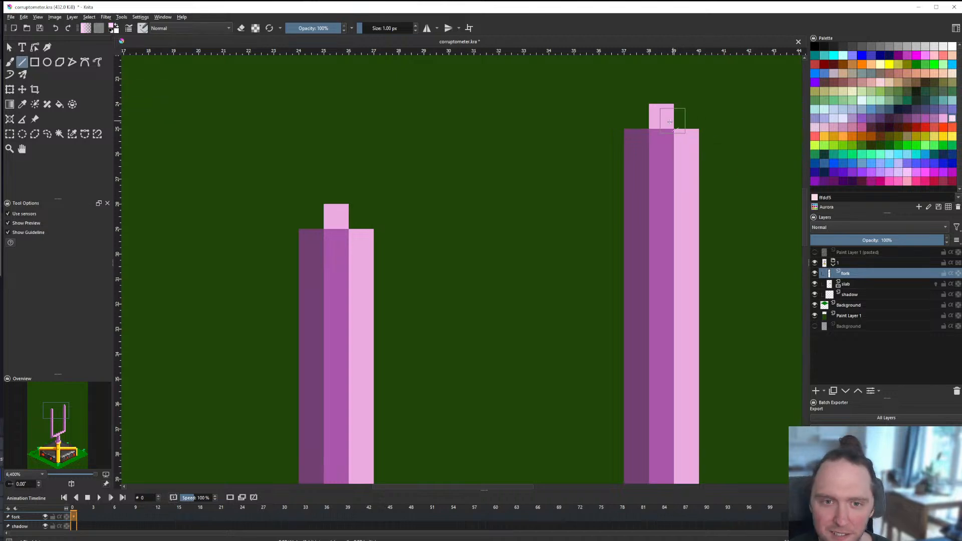
{"action": "left_click_drag", "start_coordinate": [669, 121], "coordinate": [686, 142]}
{"action": "scroll", "coordinate": [401, 257], "scroll_direction": "down", "scroll_amount": 11}
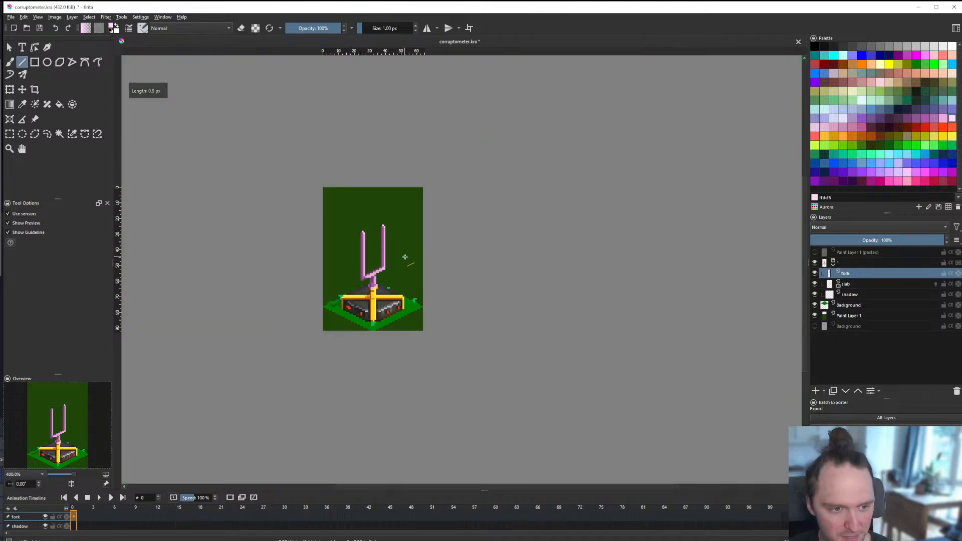
Step: Paint pale pink highlight pixels at the right prong's lower corner and where the left prong meets the crossbar
{"action": "scroll", "coordinate": [419, 317], "scroll_direction": "up", "scroll_amount": 8}
{"action": "scroll", "coordinate": [419, 317], "scroll_direction": "up", "scroll_amount": 2}
{"action": "left_click", "coordinate": [429, 319]}
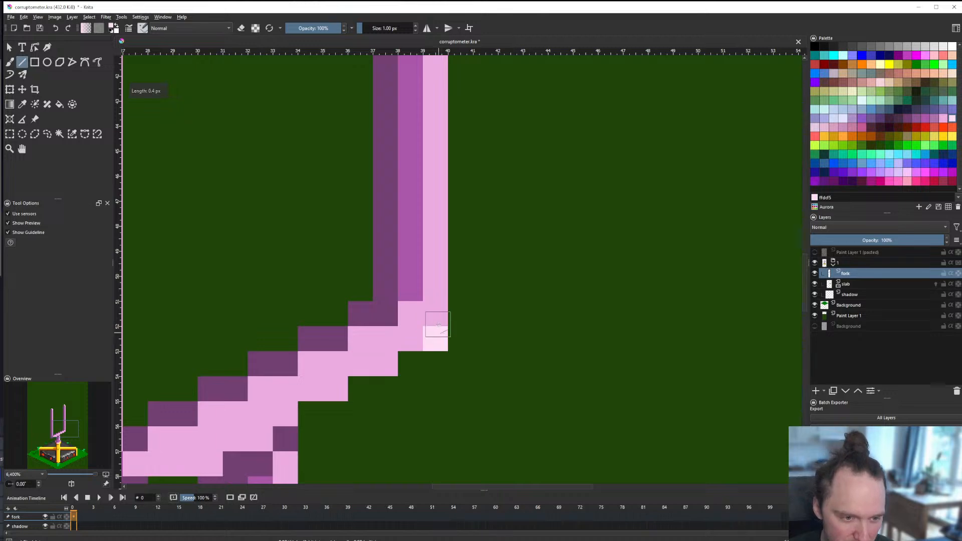
{"action": "scroll", "coordinate": [430, 321], "scroll_direction": "down", "scroll_amount": 6}
{"action": "scroll", "coordinate": [422, 326], "scroll_direction": "up", "scroll_amount": 5}
{"action": "scroll", "coordinate": [401, 345], "scroll_direction": "down", "scroll_amount": 10}
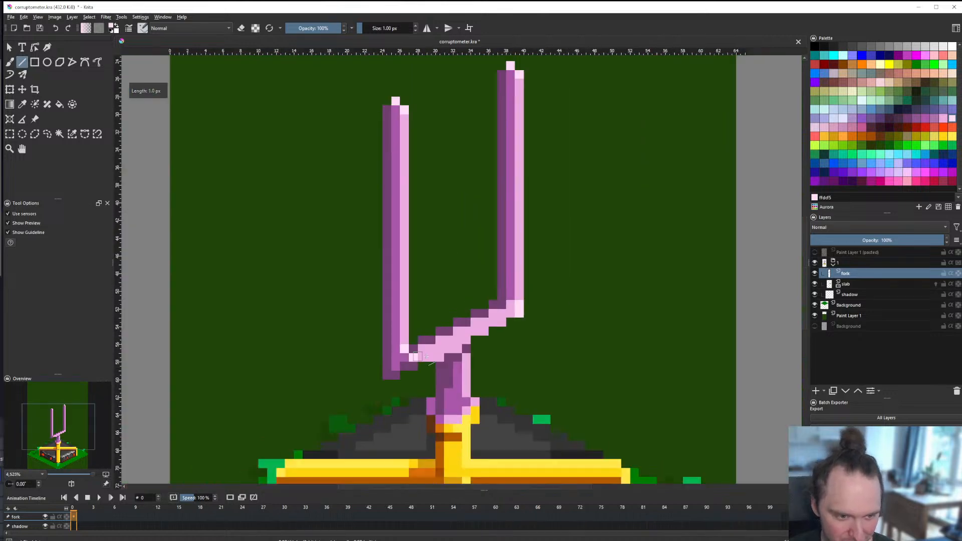
Step: Extend the left prong's light pink highlight down to its lower corner and one pixel left beneath the mid-purple column
{"action": "scroll", "coordinate": [394, 356], "scroll_direction": "up", "scroll_amount": 8}
{"action": "scroll", "coordinate": [394, 356], "scroll_direction": "up", "scroll_amount": 3}
{"action": "left_click", "coordinate": [431, 363], "text": "ctrl"}
{"action": "left_click", "coordinate": [366, 369]}
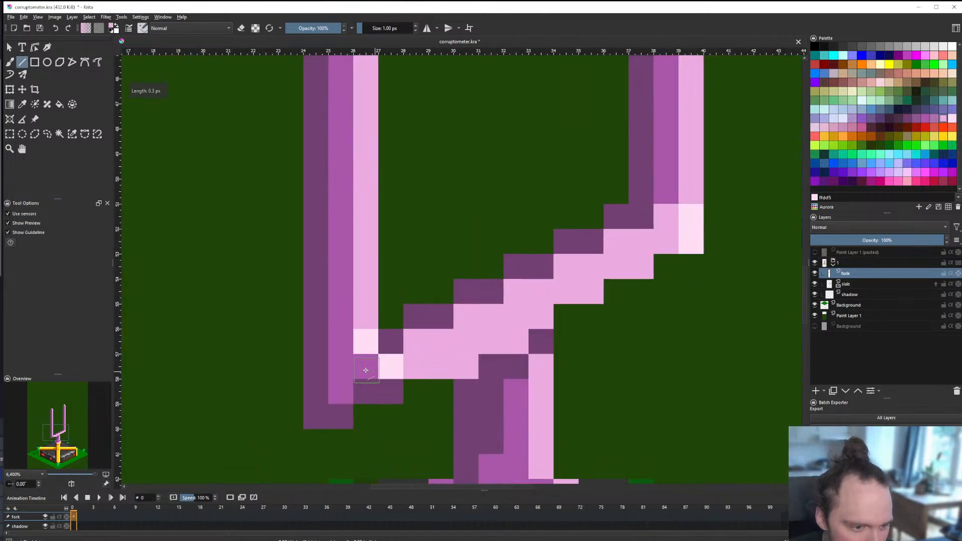
{"action": "left_click", "coordinate": [365, 388]}
{"action": "left_click", "coordinate": [344, 391]}
{"action": "scroll", "coordinate": [364, 386], "scroll_direction": "down", "scroll_amount": 7}
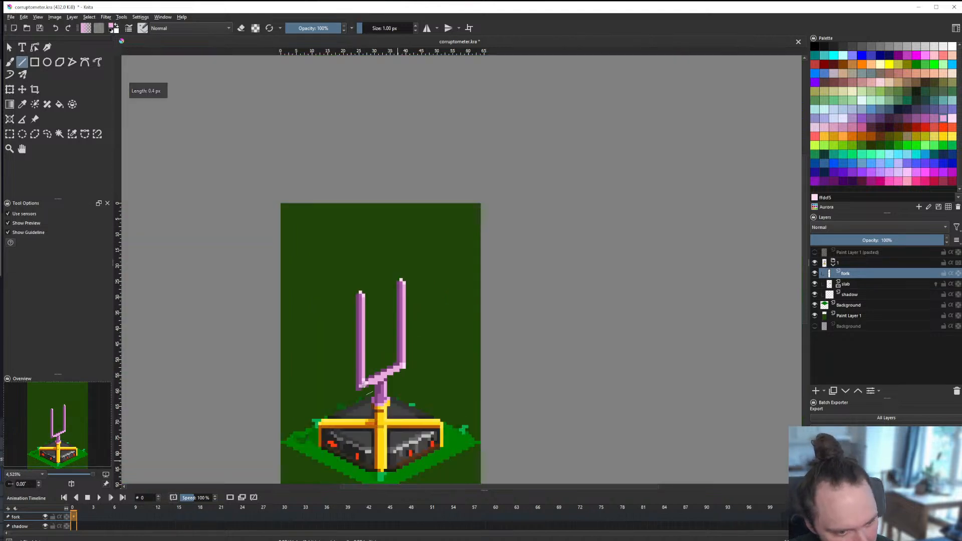
{"action": "scroll", "coordinate": [370, 382], "scroll_direction": "up", "scroll_amount": 7}
{"action": "left_click", "coordinate": [313, 383]}
Step: Paint pale pink highlight pixels along the underside of the left prong's joint with the crossbar
{"action": "left_click", "coordinate": [333, 399], "text": "ctrl"}
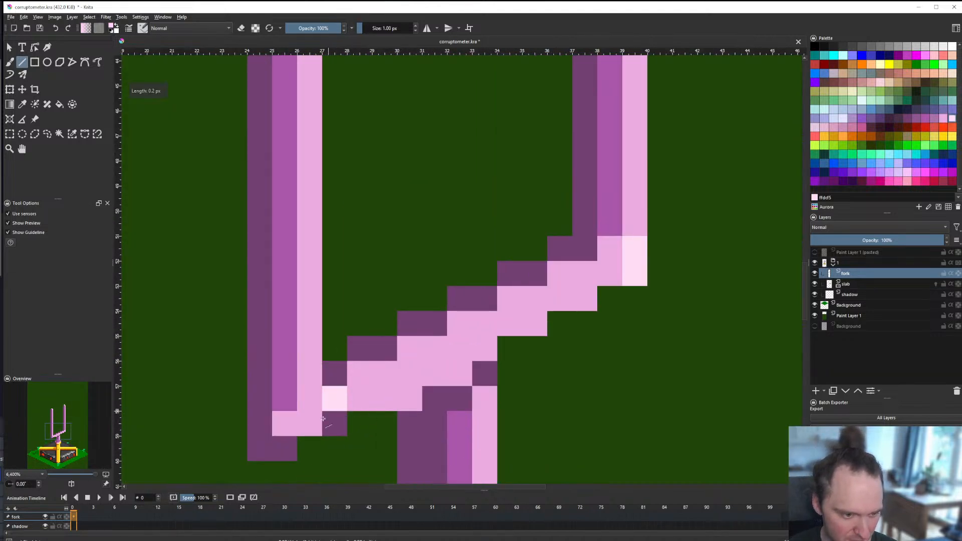
{"action": "left_click_drag", "start_coordinate": [319, 421], "coordinate": [329, 420]}
{"action": "scroll", "coordinate": [335, 408], "scroll_direction": "down", "scroll_amount": 7}
{"action": "scroll", "coordinate": [328, 407], "scroll_direction": "up", "scroll_amount": 6}
Step: Repaint the three pale pixels at the left prong's joint in light pink
{"action": "left_click", "coordinate": [425, 397], "text": "ctrl"}
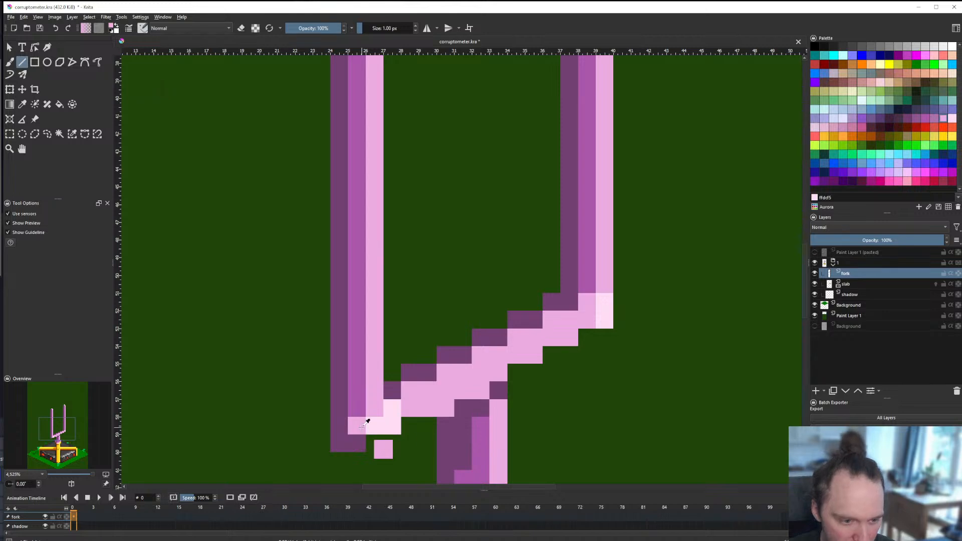
{"action": "left_click", "coordinate": [375, 426]}
{"action": "left_click", "coordinate": [391, 409]}
{"action": "left_click", "coordinate": [391, 424]}
{"action": "scroll", "coordinate": [399, 408], "scroll_direction": "down", "scroll_amount": 3}
{"action": "scroll", "coordinate": [399, 410], "scroll_direction": "up", "scroll_amount": 3}
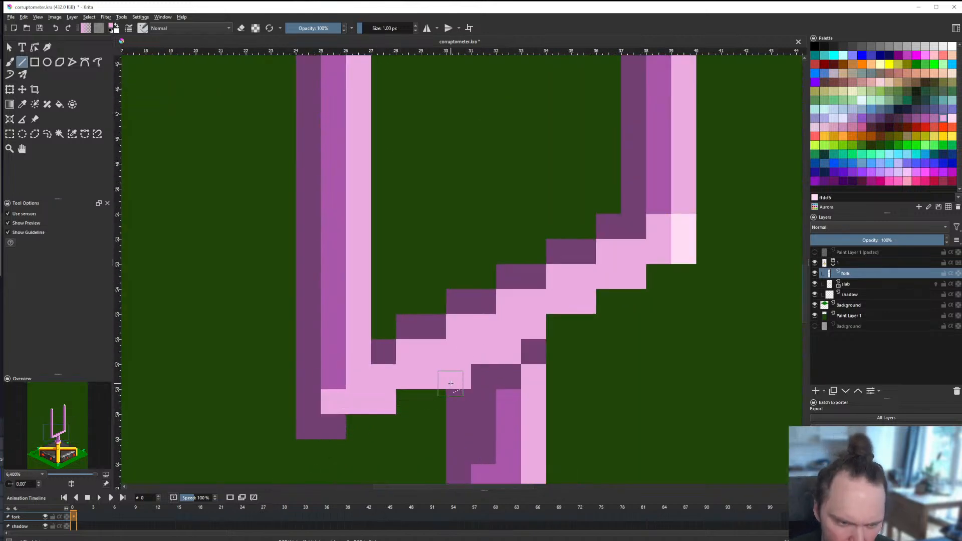
Step: Darken the crossbar's underside pixels directly above the stem with dark purple
{"action": "left_click", "coordinate": [469, 404], "text": "ctrl"}
{"action": "left_click", "coordinate": [453, 372]}
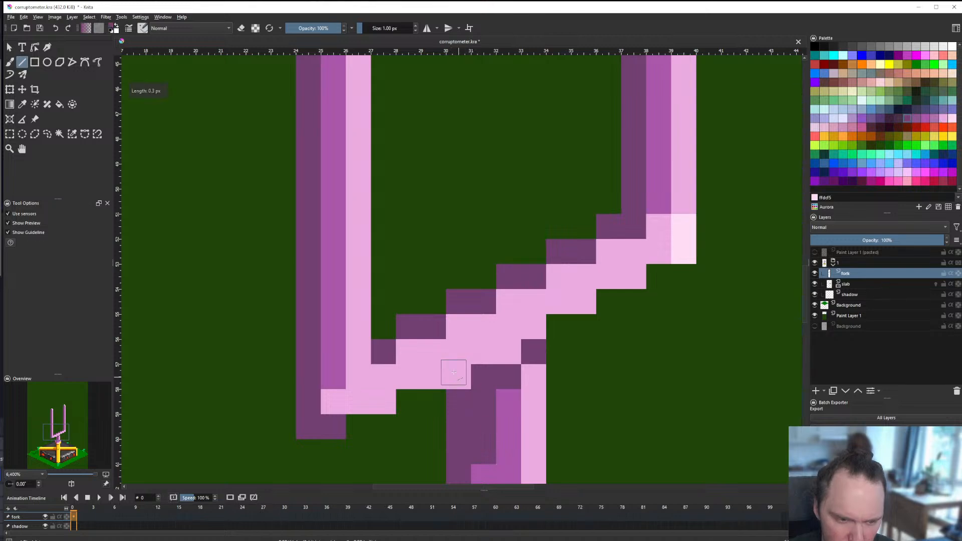
{"action": "left_click_drag", "start_coordinate": [506, 350], "coordinate": [507, 368]}
{"action": "scroll", "coordinate": [473, 372], "scroll_direction": "down", "scroll_amount": 8}
{"action": "scroll", "coordinate": [472, 377], "scroll_direction": "up", "scroll_amount": 8}
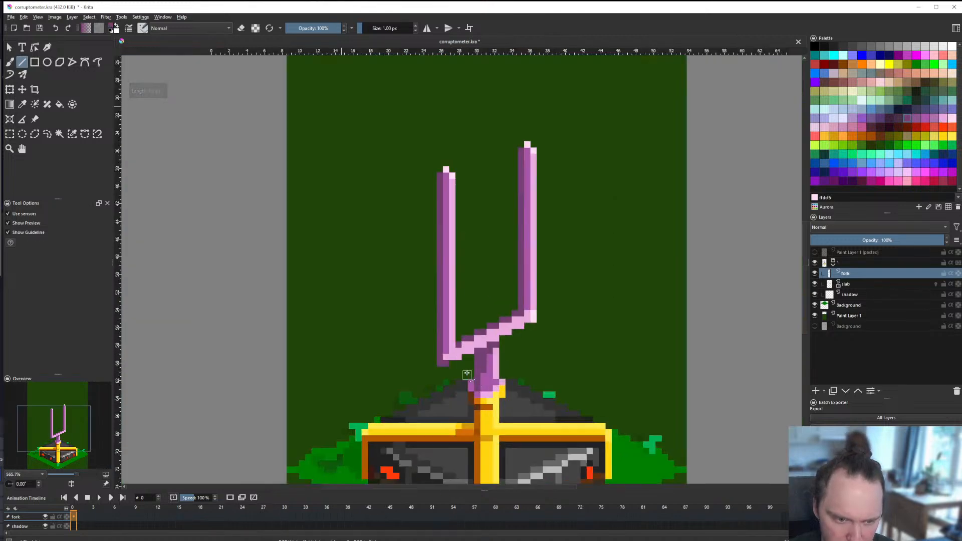
Step: Paint the left prong's bottom row light pink and extend its mid-purple column one pixel down
{"action": "left_click", "coordinate": [423, 315], "text": "ctrl"}
{"action": "left_click_drag", "start_coordinate": [406, 343], "coordinate": [394, 343]}
{"action": "left_click", "coordinate": [412, 310], "text": "ctrl"}
{"action": "left_click", "coordinate": [412, 321]}
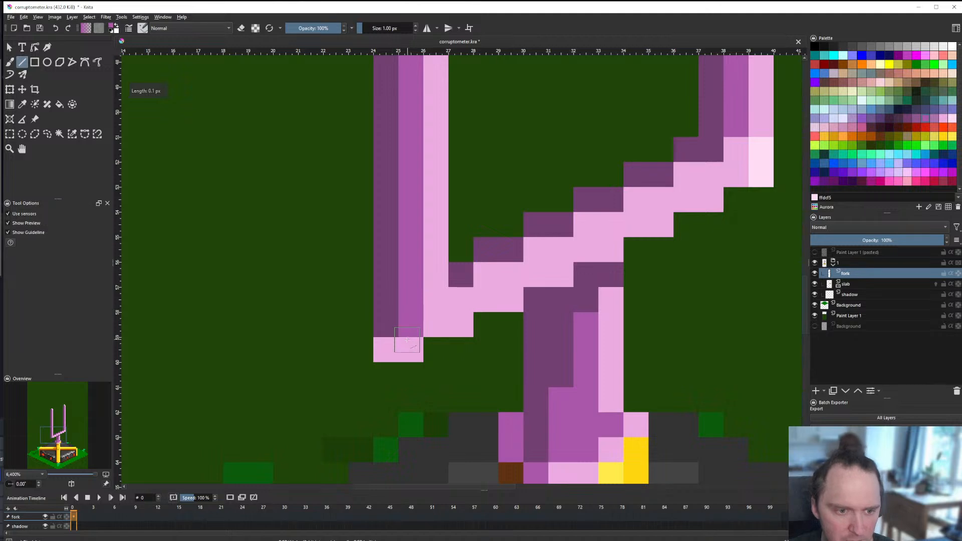
{"action": "scroll", "coordinate": [413, 333], "scroll_direction": "down", "scroll_amount": 8}
{"action": "scroll", "coordinate": [413, 337], "scroll_direction": "up", "scroll_amount": 8}
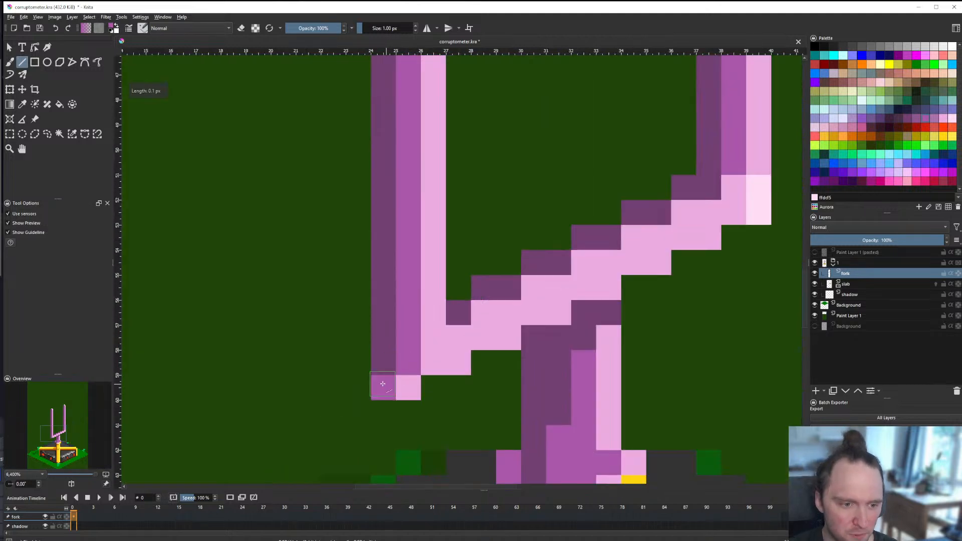
Step: Recolour the left prong's two bottom pixels, dark purple at the outer edge and mid purple beside it
{"action": "scroll", "coordinate": [440, 349], "scroll_direction": "down", "scroll_amount": 8}
{"action": "scroll", "coordinate": [435, 352], "scroll_direction": "up", "scroll_amount": 8}
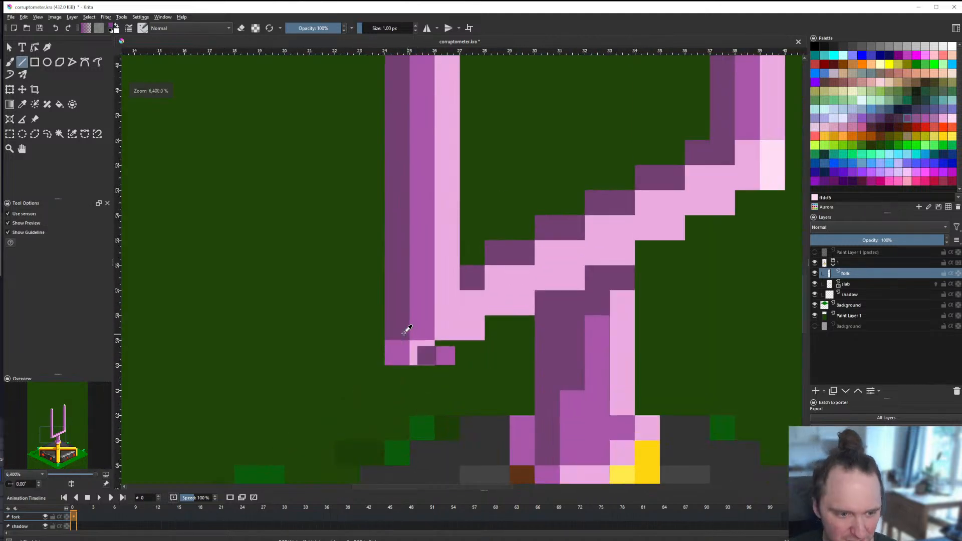
{"action": "left_click", "coordinate": [420, 337], "text": "ctrl"}
{"action": "left_click", "coordinate": [422, 350]}
{"action": "left_click", "coordinate": [404, 347], "text": "ctrl"}
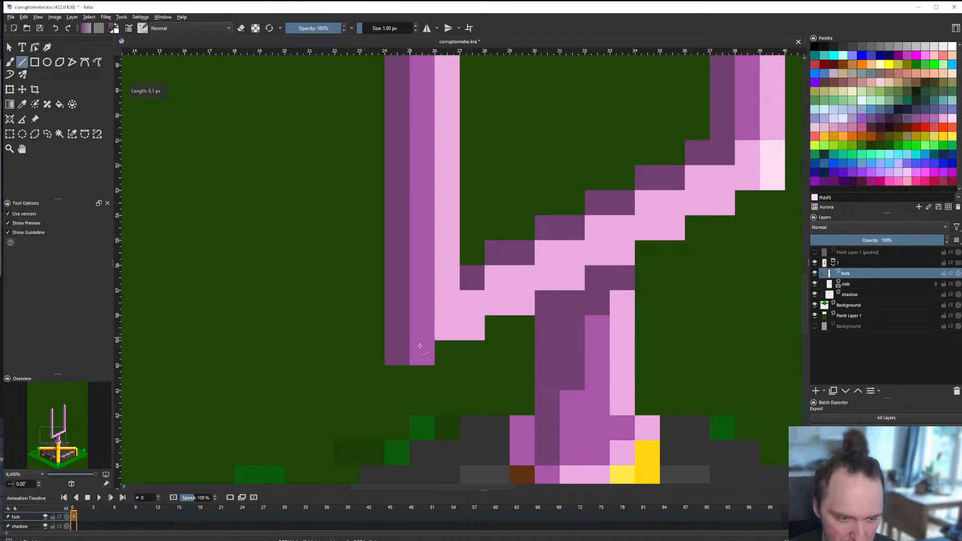
{"action": "left_click", "coordinate": [422, 350]}
{"action": "scroll", "coordinate": [440, 356], "scroll_direction": "down", "scroll_amount": 9}
{"action": "scroll", "coordinate": [446, 360], "scroll_direction": "up", "scroll_amount": 8}
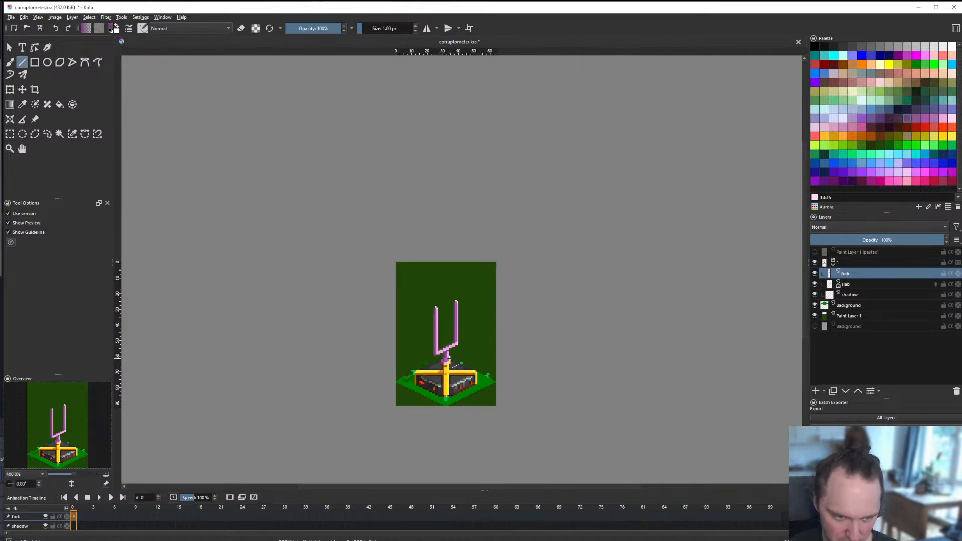
Step: Draw a stepped mid-purple line along the crossbar from the left prong to the right, between its dark edge and pink highlight
{"action": "left_click", "coordinate": [298, 310]}
{"action": "left_click", "coordinate": [276, 288], "text": "ctrl"}
{"action": "left_click_drag", "start_coordinate": [301, 298], "coordinate": [324, 298]}
{"action": "mouse_move", "coordinate": [345, 275]}
{"action": "left_mouse_down"}
{"action": "mouse_move", "coordinate": [509, 228]}
{"action": "mouse_move", "coordinate": [570, 172]}
{"action": "left_mouse_up"}
{"action": "scroll", "coordinate": [368, 389], "scroll_direction": "down", "scroll_amount": 6}
{"action": "scroll", "coordinate": [378, 380], "scroll_direction": "down", "scroll_amount": 5}
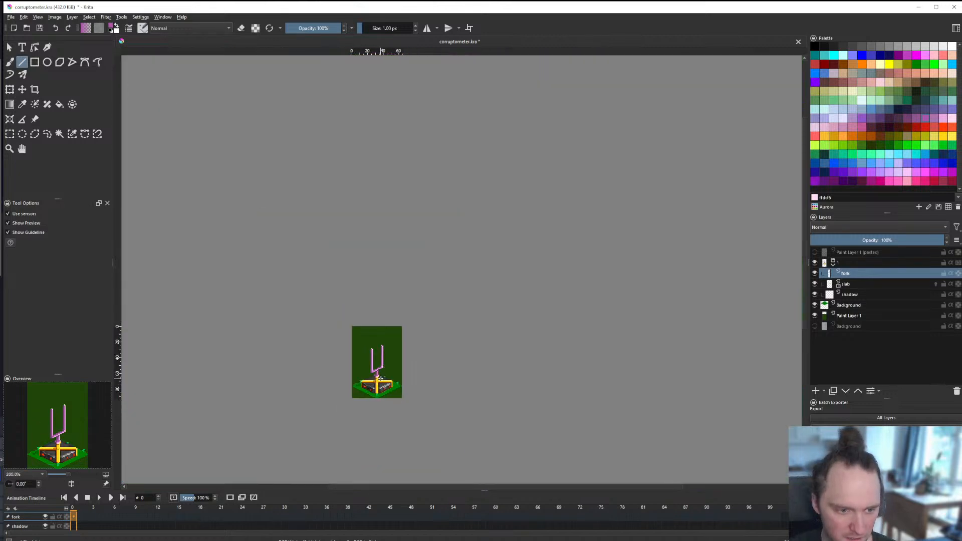
Step: Repaint the right prong's pale corner highlight in light pink and extend the mid-purple column down into the corner
{"action": "scroll", "coordinate": [373, 376], "scroll_direction": "up", "scroll_amount": 1}
{"action": "scroll", "coordinate": [373, 377], "scroll_direction": "down", "scroll_amount": 1}
{"action": "scroll", "coordinate": [373, 377], "scroll_direction": "up", "scroll_amount": 3}
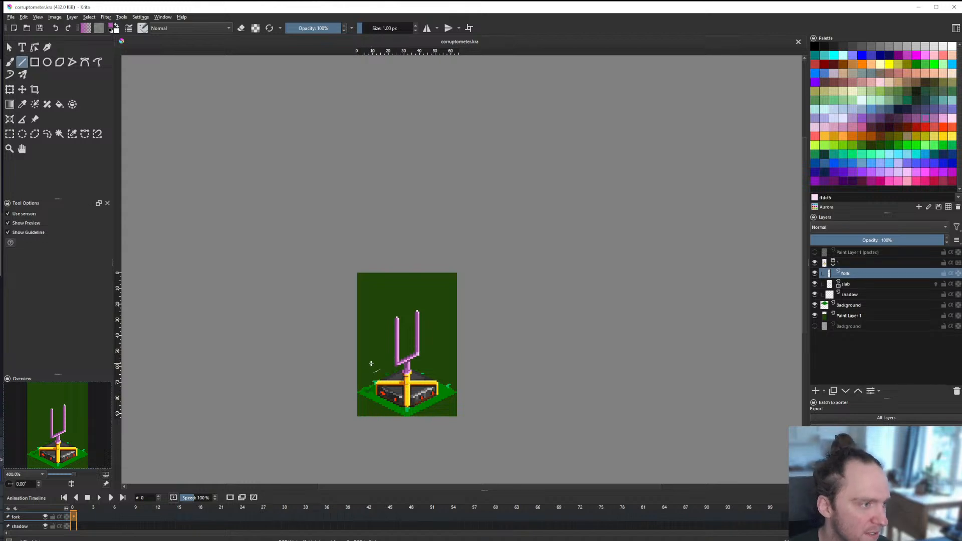
{"action": "scroll", "coordinate": [412, 351], "scroll_direction": "down", "scroll_amount": 2}
{"action": "scroll", "coordinate": [413, 353], "scroll_direction": "up", "scroll_amount": 10}
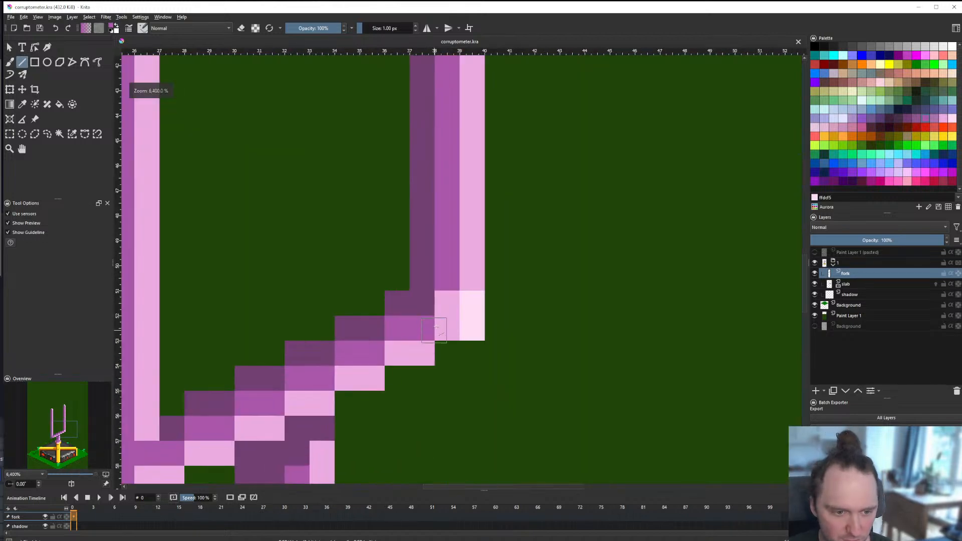
{"action": "left_click", "coordinate": [444, 320], "text": "ctrl"}
{"action": "mouse_move", "coordinate": [471, 304]}
{"action": "left_mouse_down"}
{"action": "mouse_move", "coordinate": [467, 324]}
{"action": "mouse_move", "coordinate": [444, 311]}
{"action": "left_mouse_up"}
{"action": "left_click", "coordinate": [423, 325], "text": "ctrl"}
{"action": "scroll", "coordinate": [440, 330], "scroll_direction": "down", "scroll_amount": 13}
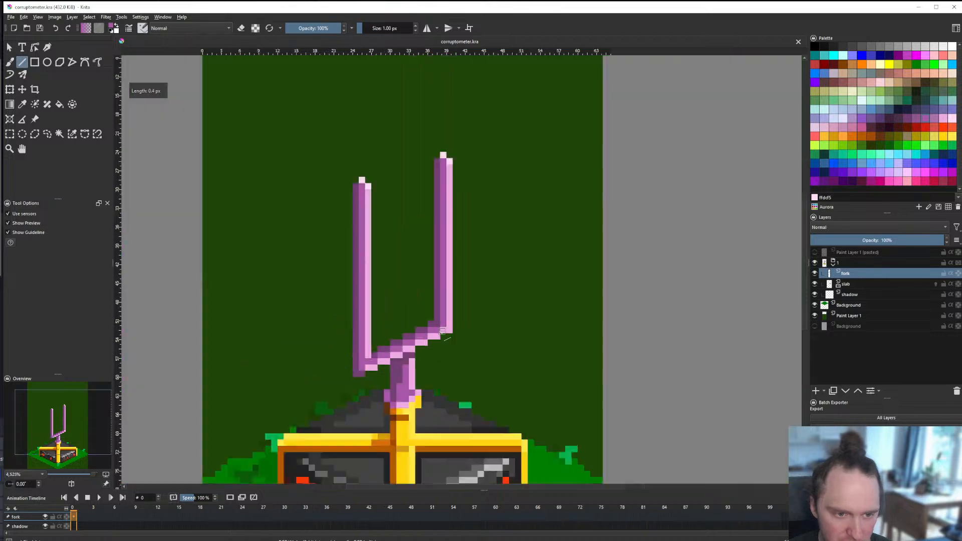
Step: Examine the fork's shading on the whole sprite at several magnifications
{"action": "scroll", "coordinate": [448, 329], "scroll_direction": "up", "scroll_amount": 7}
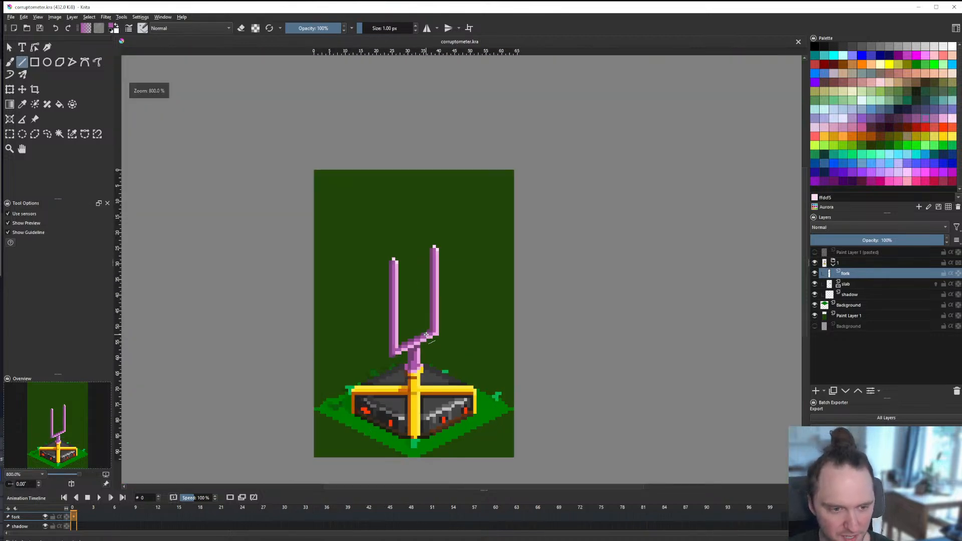
{"action": "scroll", "coordinate": [421, 326], "scroll_direction": "down", "scroll_amount": 4}
{"action": "scroll", "coordinate": [419, 327], "scroll_direction": "up", "scroll_amount": 2}
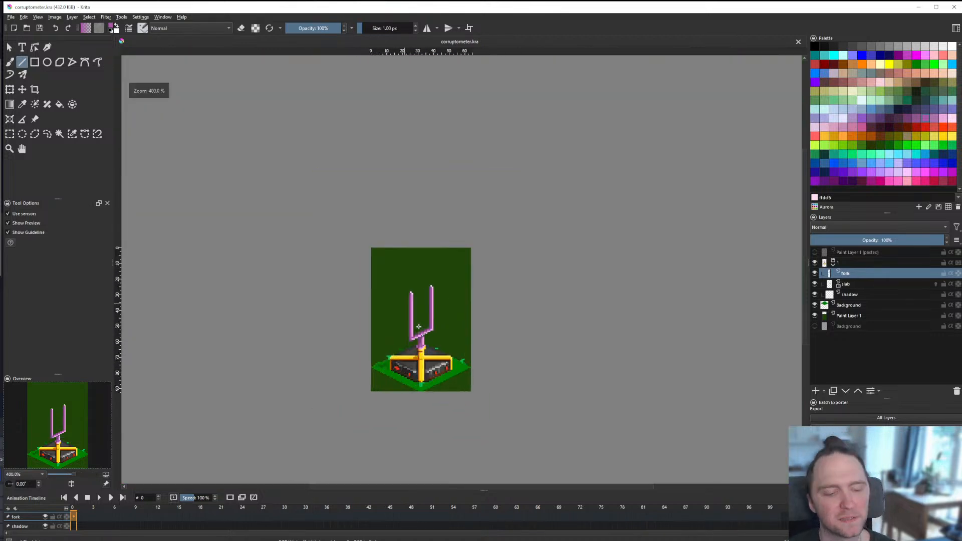
{"action": "scroll", "coordinate": [418, 327], "scroll_direction": "down", "scroll_amount": 2}
{"action": "scroll", "coordinate": [419, 326], "scroll_direction": "up", "scroll_amount": 5}
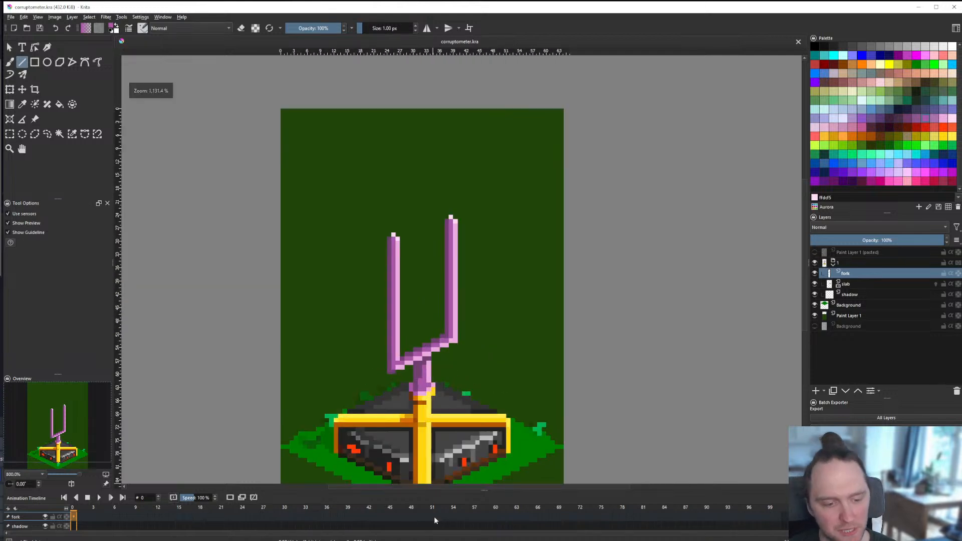
{"action": "key", "text": "alt+Tab"}
{"action": "key", "text": "alt+Tab"}
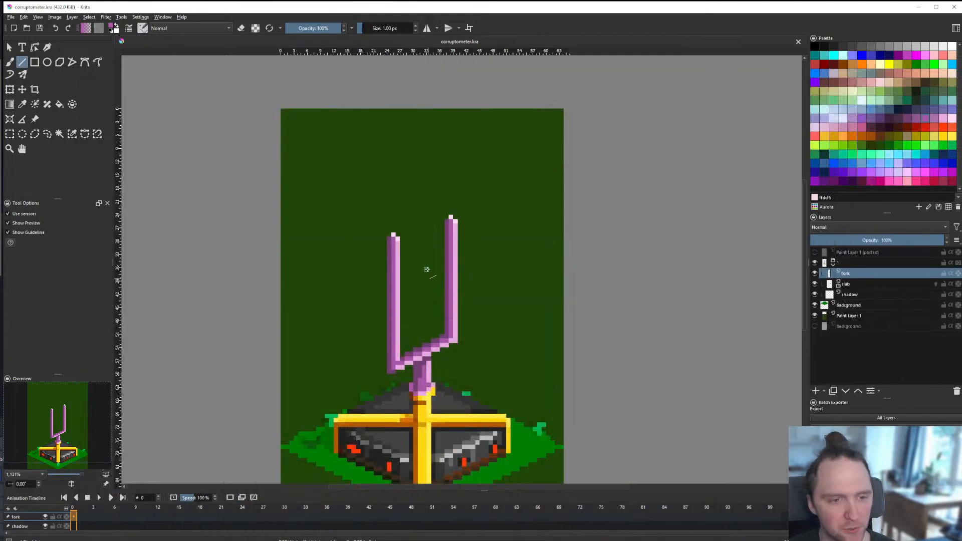
{"action": "scroll", "coordinate": [427, 272], "scroll_direction": "down", "scroll_amount": 2}
{"action": "scroll", "coordinate": [430, 275], "scroll_direction": "up", "scroll_amount": 5}
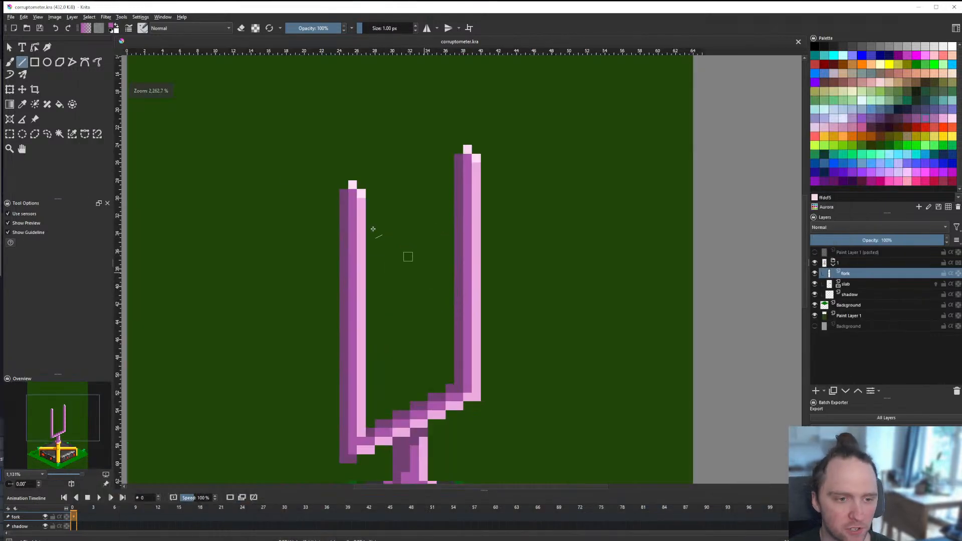
Step: Select the left prong's light pink highlight column and move it 1 px to the right
{"action": "left_click", "coordinate": [10, 134]}
{"action": "scroll", "coordinate": [373, 290], "scroll_direction": "down", "scroll_amount": 1}
{"action": "scroll", "coordinate": [354, 372], "scroll_direction": "up", "scroll_amount": 1}
{"action": "left_click_drag", "start_coordinate": [355, 373], "coordinate": [355, 120]}
{"action": "left_click", "coordinate": [22, 90]}
{"action": "key", "text": "Right"}
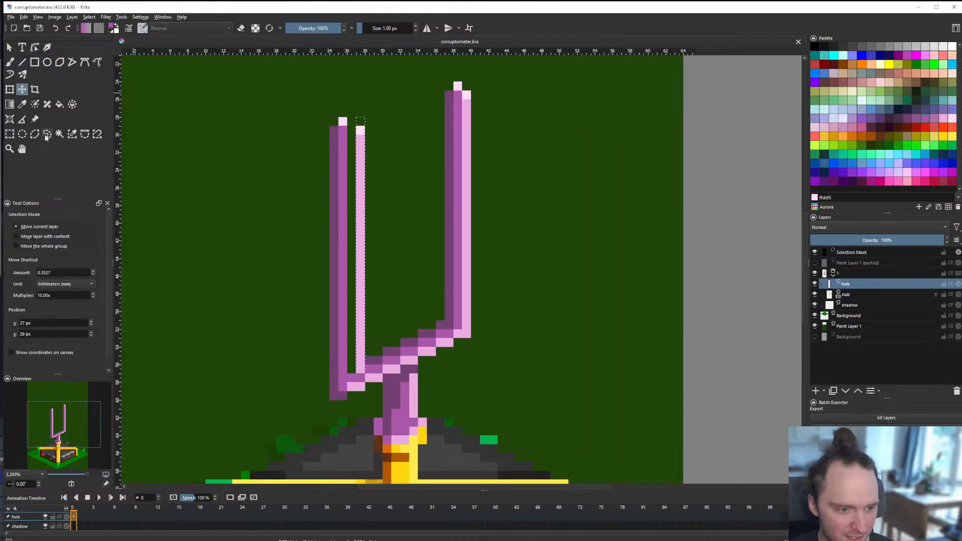
Step: Select the right prong's dark purple edge column, move it 1 px to the left, and clear the selection
{"action": "left_click", "coordinate": [9, 134]}
{"action": "left_click_drag", "start_coordinate": [445, 82], "coordinate": [453, 329]}
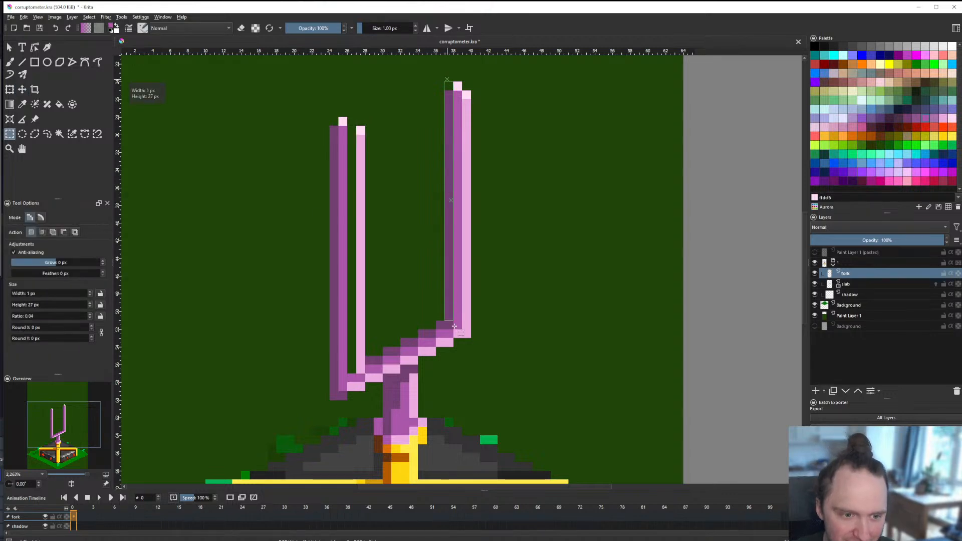
{"action": "left_click", "coordinate": [22, 90]}
{"action": "key", "text": "Left"}
{"action": "left_click", "coordinate": [9, 134]}
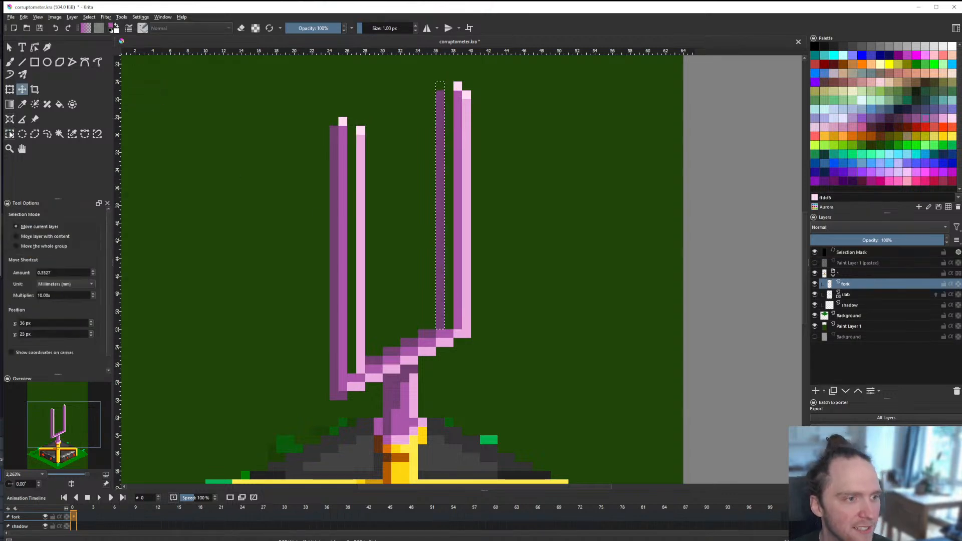
{"action": "left_click", "coordinate": [370, 151]}
Step: Add a pale pink pixel to the left prong's tip and fill the gap in that prong with mid purple
{"action": "key", "text": "b"}
{"action": "key", "text": "plus"}
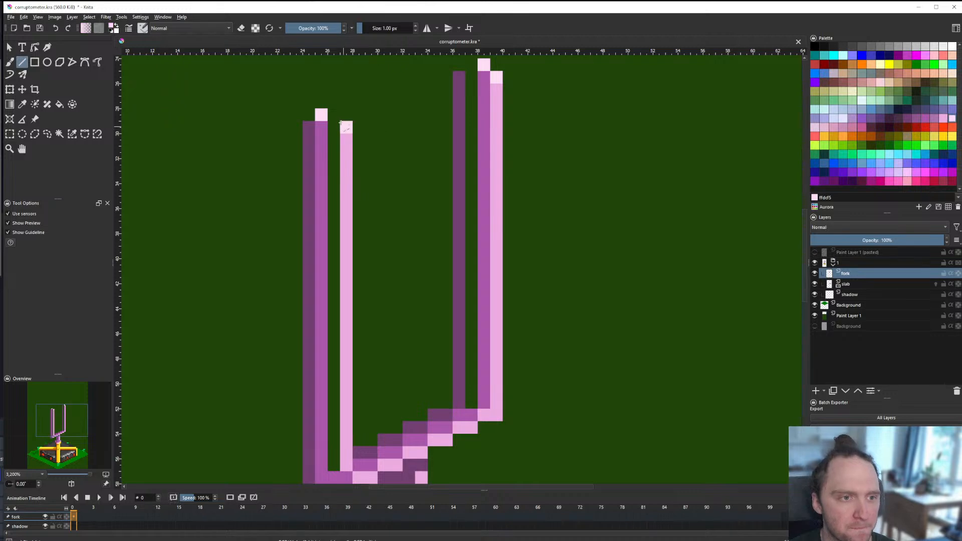
{"action": "left_click", "coordinate": [334, 114]}
{"action": "key", "text": "f"}
{"action": "left_click", "coordinate": [333, 140]}
{"action": "key", "text": "minus"}
{"action": "key", "text": "minus"}
{"action": "key", "text": "minus"}
{"action": "key", "text": "minus"}
{"action": "key", "text": "minus"}
{"action": "key", "text": "minus"}
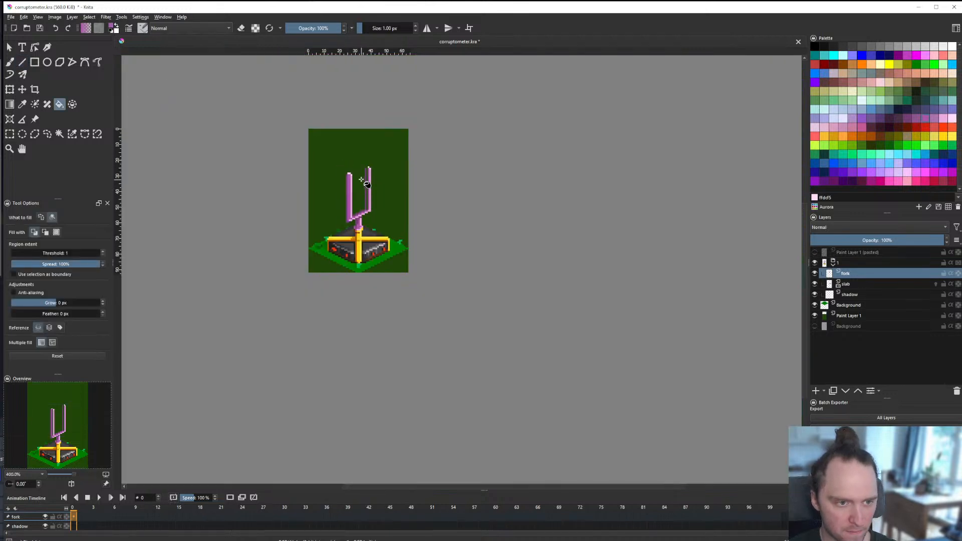
{"action": "scroll", "coordinate": [362, 166], "scroll_direction": "up", "scroll_amount": 4}
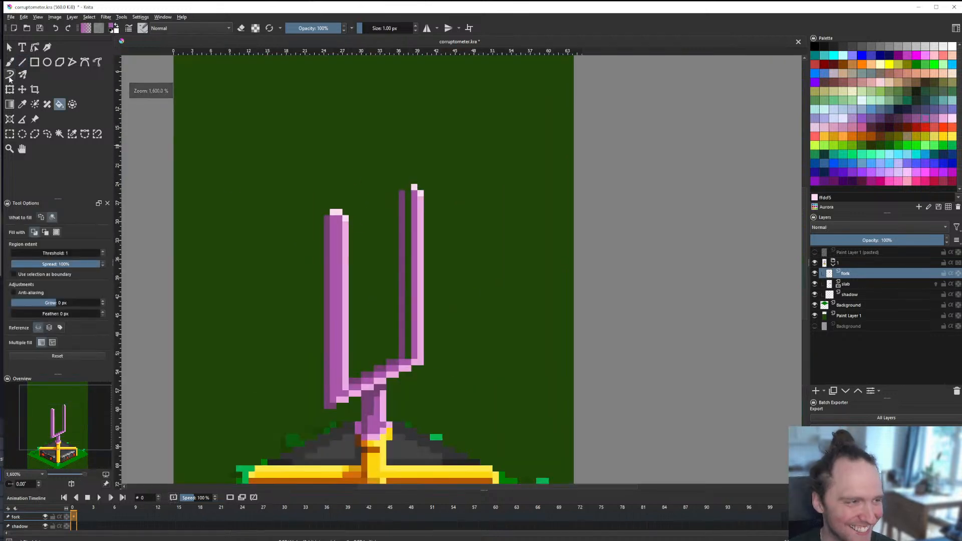
Step: Fill the one-pixel gap in the right prong with mid purple and add a light pink pixel to its tip
{"action": "key", "text": "v"}
{"action": "scroll", "coordinate": [346, 384], "scroll_direction": "up", "scroll_amount": 4}
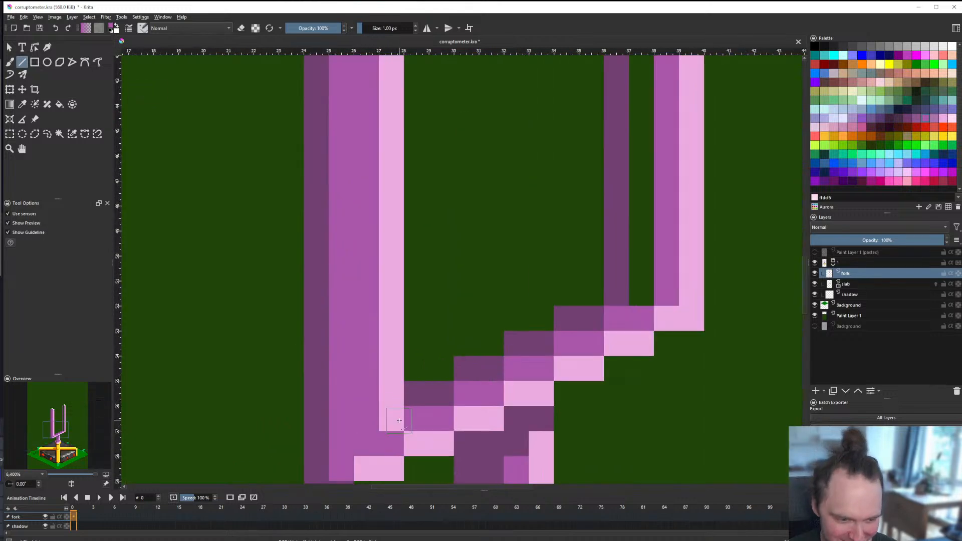
{"action": "scroll", "coordinate": [374, 374], "scroll_direction": "down", "scroll_amount": 6}
{"action": "scroll", "coordinate": [398, 337], "scroll_direction": "up", "scroll_amount": 4}
{"action": "left_click_drag", "start_coordinate": [403, 341], "coordinate": [408, 344]}
{"action": "key", "text": "f"}
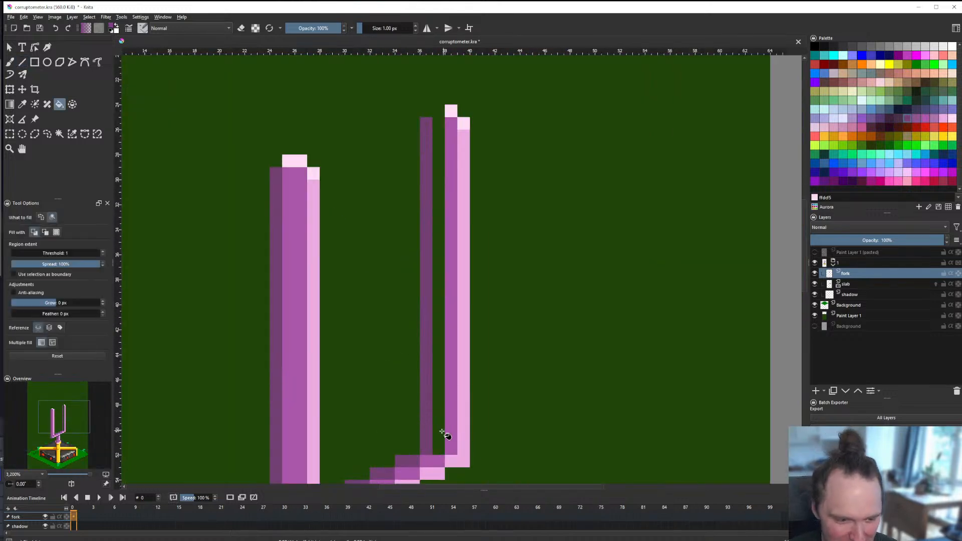
{"action": "left_click", "coordinate": [454, 437]}
{"action": "key", "text": "ctrl+z"}
{"action": "key", "text": "v"}
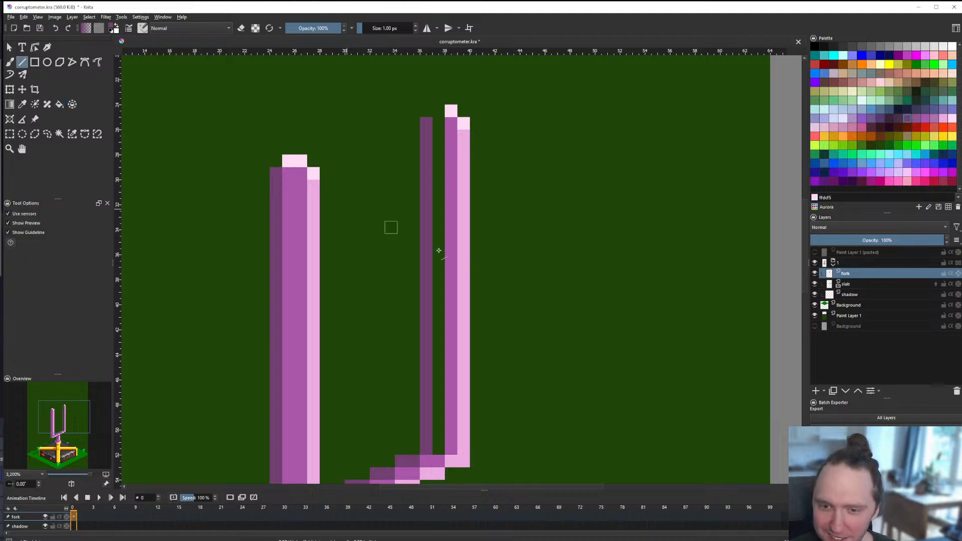
{"action": "left_click_drag", "start_coordinate": [438, 449], "coordinate": [440, 119]}
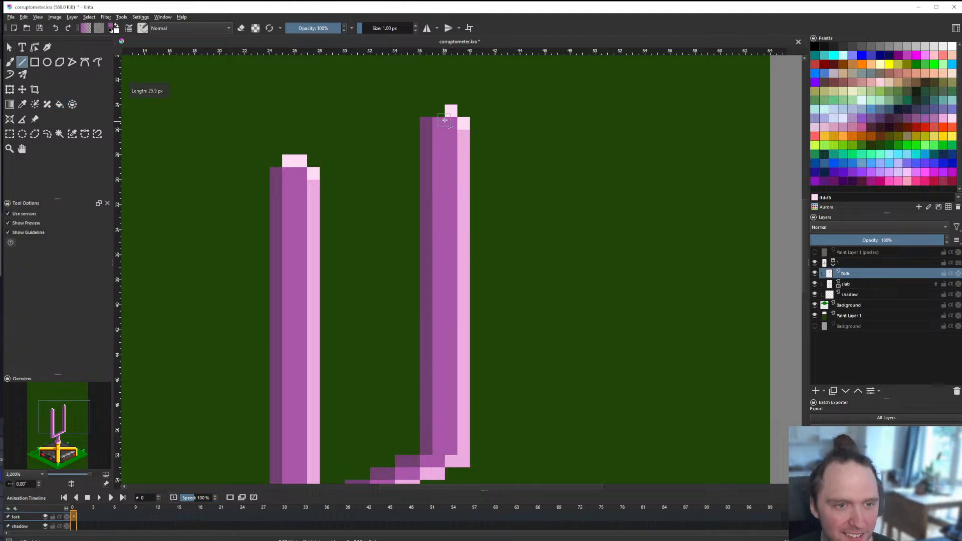
{"action": "scroll", "coordinate": [430, 177], "scroll_direction": "down", "scroll_amount": 5}
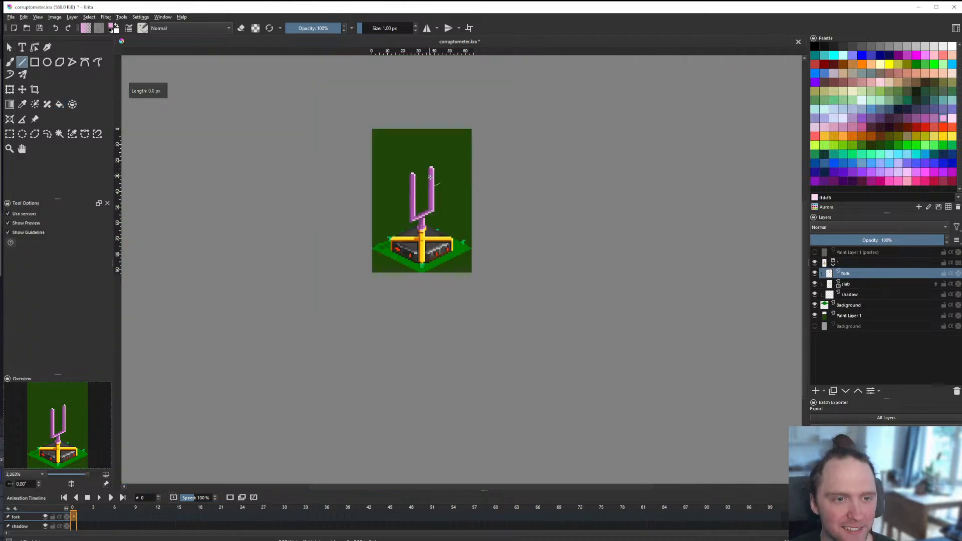
{"action": "scroll", "coordinate": [437, 183], "scroll_direction": "down", "scroll_amount": 2}
{"action": "scroll", "coordinate": [364, 175], "scroll_direction": "up", "scroll_amount": 7}
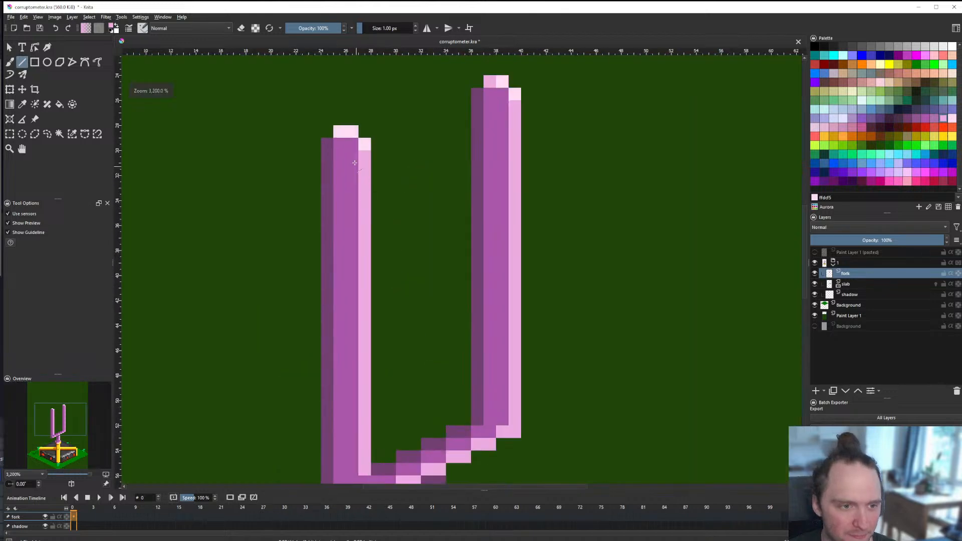
Step: Try a dark purple band across the left prong near its tip, with a mid purple pixel on the highlight column
{"action": "scroll", "coordinate": [355, 147], "scroll_direction": "down", "scroll_amount": 3}
{"action": "scroll", "coordinate": [375, 354], "scroll_direction": "down", "scroll_amount": 3}
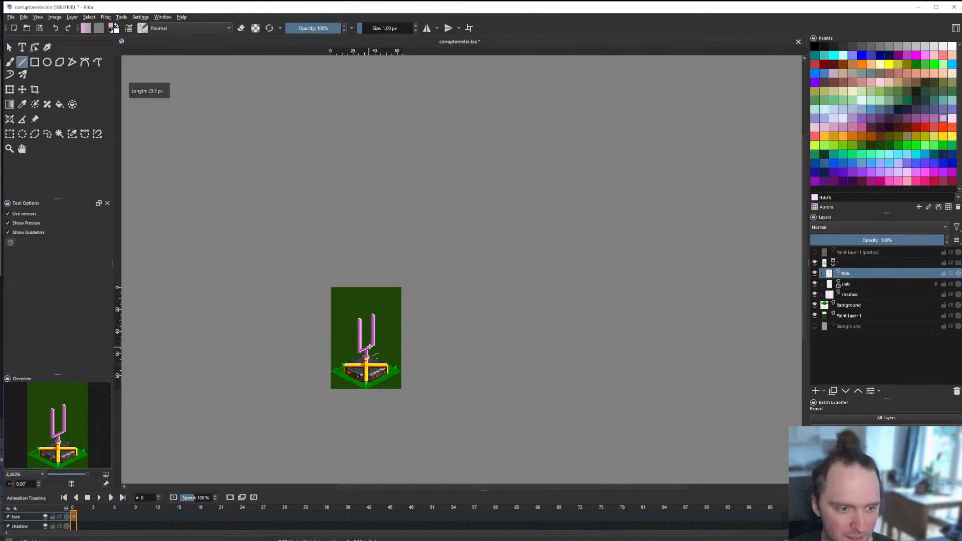
{"action": "scroll", "coordinate": [373, 353], "scroll_direction": "up", "scroll_amount": 5}
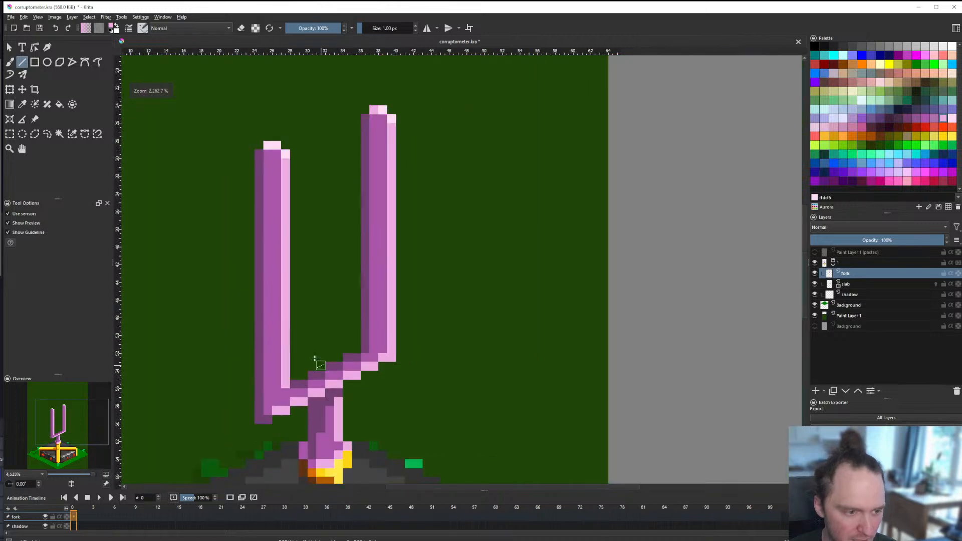
{"action": "scroll", "coordinate": [263, 189], "scroll_direction": "up", "scroll_amount": 2}
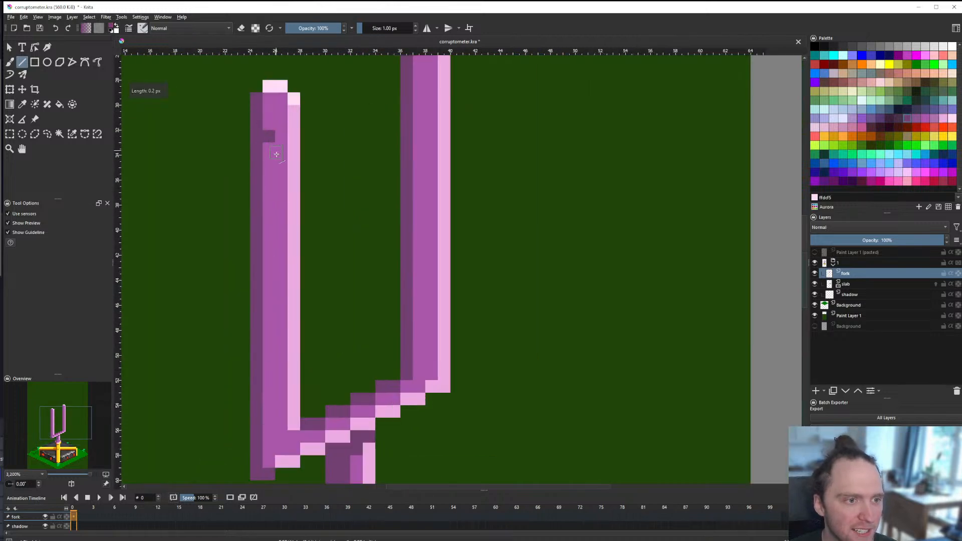
{"action": "key", "text": "ctrl+z"}
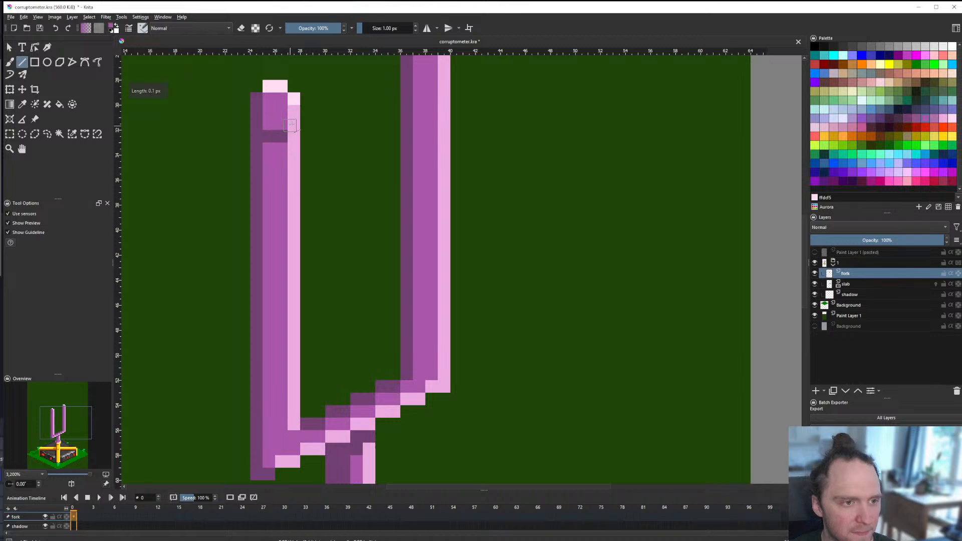
{"action": "scroll", "coordinate": [291, 124], "scroll_direction": "down", "scroll_amount": 5}
{"action": "scroll", "coordinate": [301, 165], "scroll_direction": "up", "scroll_amount": 5}
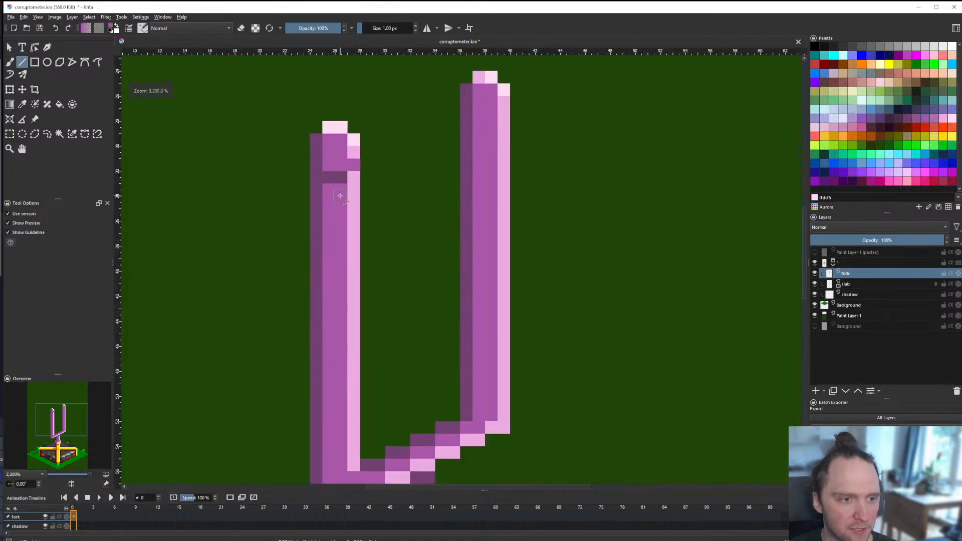
Step: Try a second dark purple band halfway down the left prong using colours sampled from the fork
{"action": "left_click", "coordinate": [323, 299], "text": "ctrl"}
{"action": "left_click", "coordinate": [331, 312], "text": "ctrl"}
{"action": "left_click", "coordinate": [339, 314]}
{"action": "left_click", "coordinate": [343, 327], "text": "ctrl"}
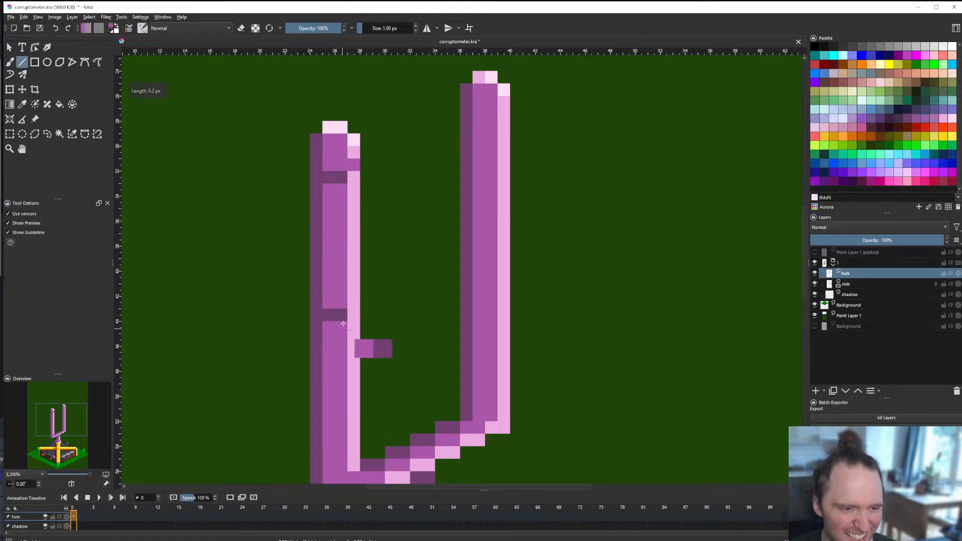
{"action": "scroll", "coordinate": [342, 323], "scroll_direction": "down", "scroll_amount": 6}
{"action": "scroll", "coordinate": [358, 300], "scroll_direction": "up", "scroll_amount": 3}
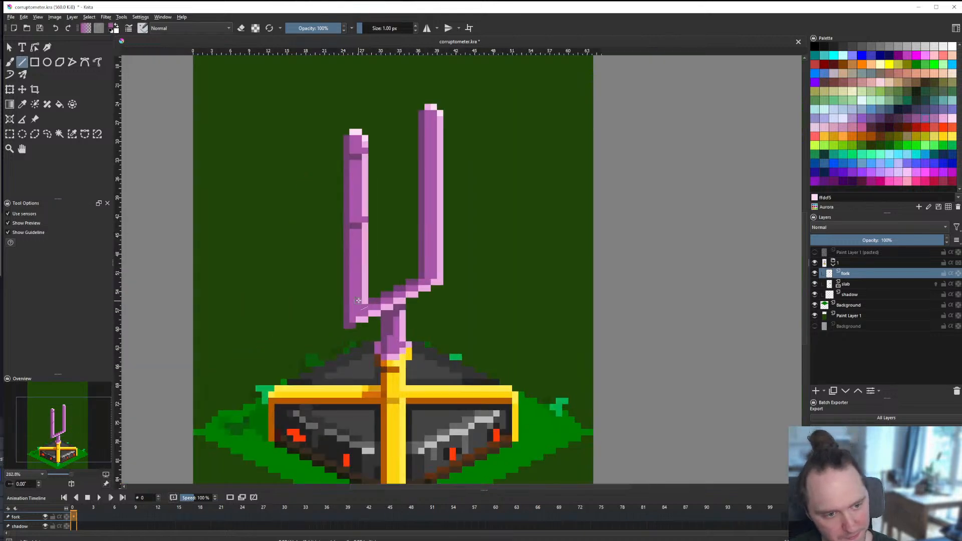
Step: Try a third dark purple band on the left prong just above the crossbar and check it on the whole sprite
{"action": "scroll", "coordinate": [357, 301], "scroll_direction": "up", "scroll_amount": 8}
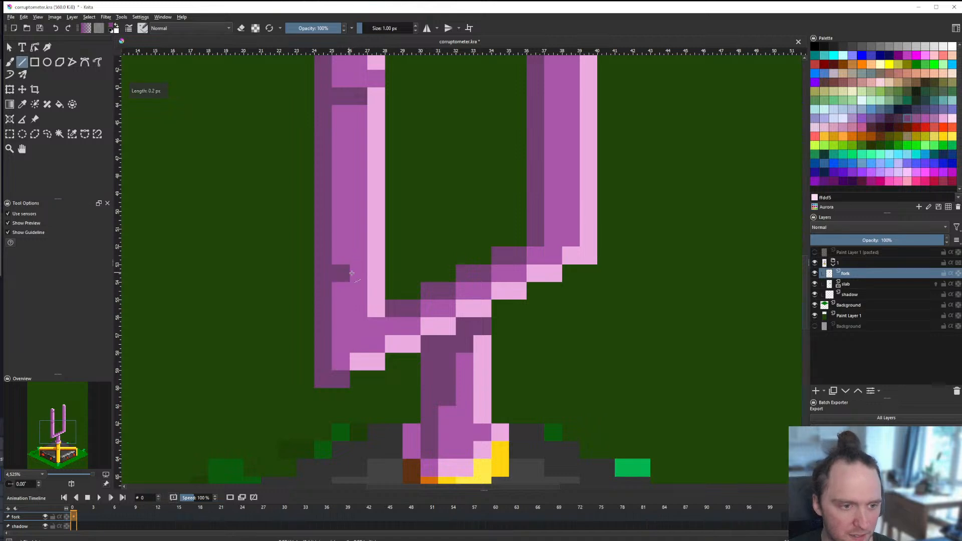
{"action": "scroll", "coordinate": [357, 298], "scroll_direction": "down", "scroll_amount": 9}
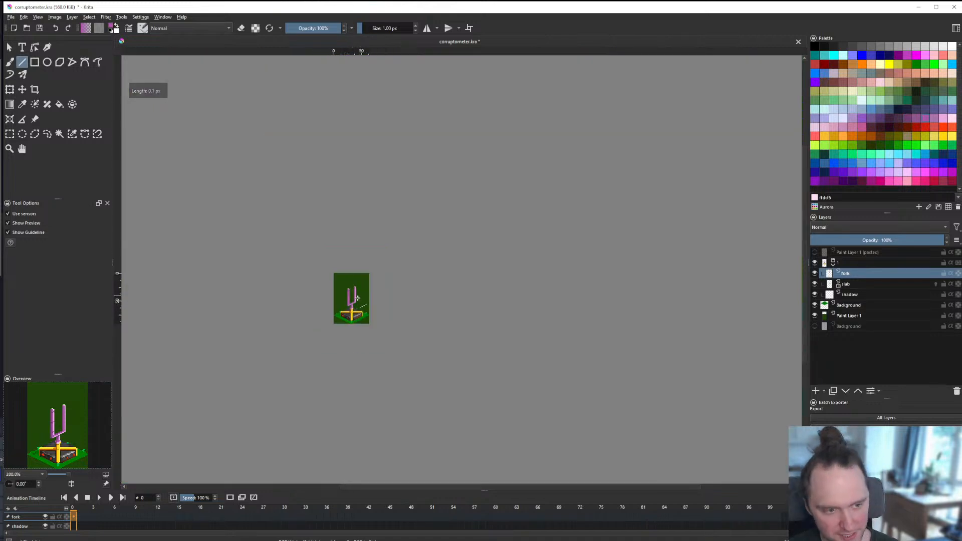
{"action": "scroll", "coordinate": [357, 298], "scroll_direction": "up", "scroll_amount": 6}
{"action": "scroll", "coordinate": [306, 280], "scroll_direction": "down", "scroll_amount": 5}
{"action": "scroll", "coordinate": [309, 266], "scroll_direction": "up", "scroll_amount": 2}
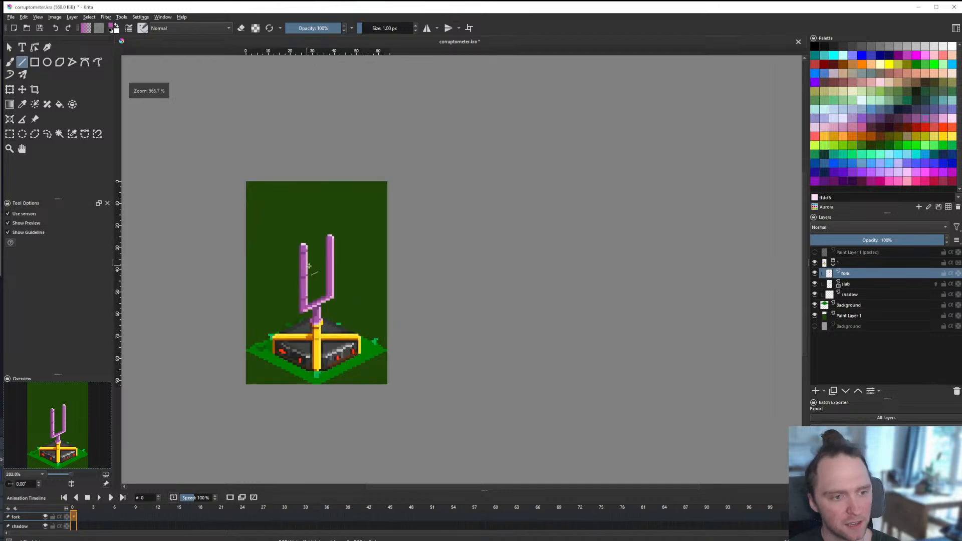
Step: Try a very dark purple outline about 29 px long along the left prong's outer edge
{"action": "scroll", "coordinate": [308, 266], "scroll_direction": "up", "scroll_amount": 5}
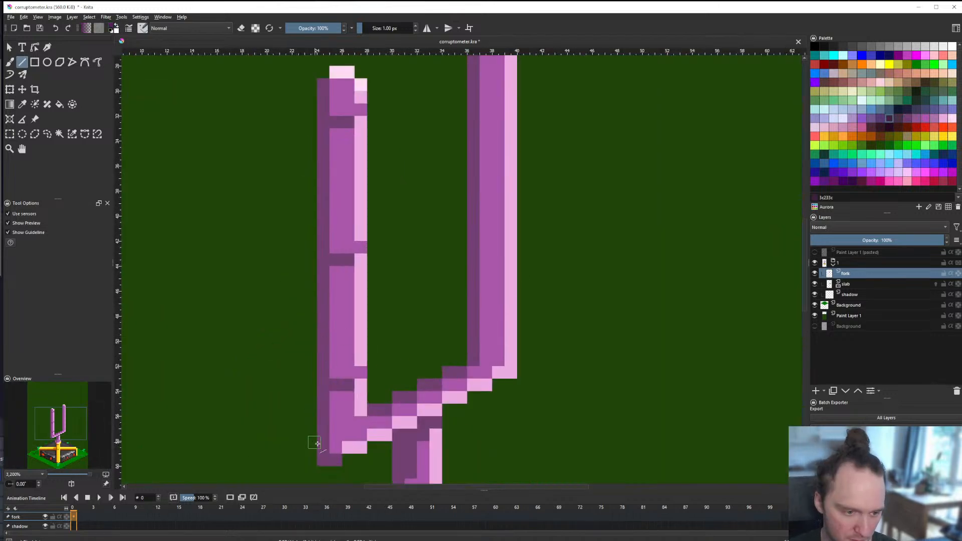
{"action": "scroll", "coordinate": [318, 444], "scroll_direction": "down", "scroll_amount": 1}
{"action": "left_click_drag", "start_coordinate": [313, 446], "coordinate": [313, 190]}
Step: Switch to the browser to examine tuning fork resonator photos, previewing the Fruugo and Cellos2Go images, and return to Krita
{"action": "key", "text": "alt+Tab"}
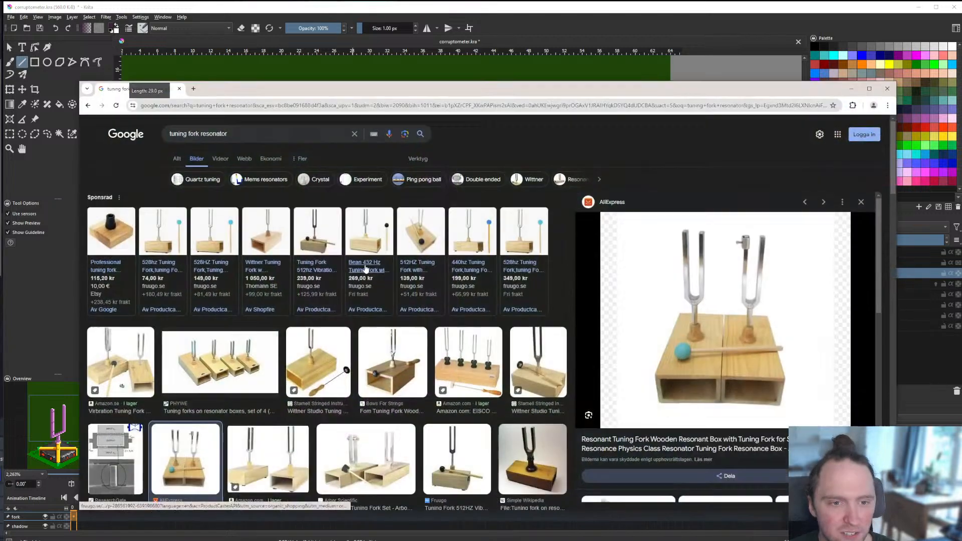
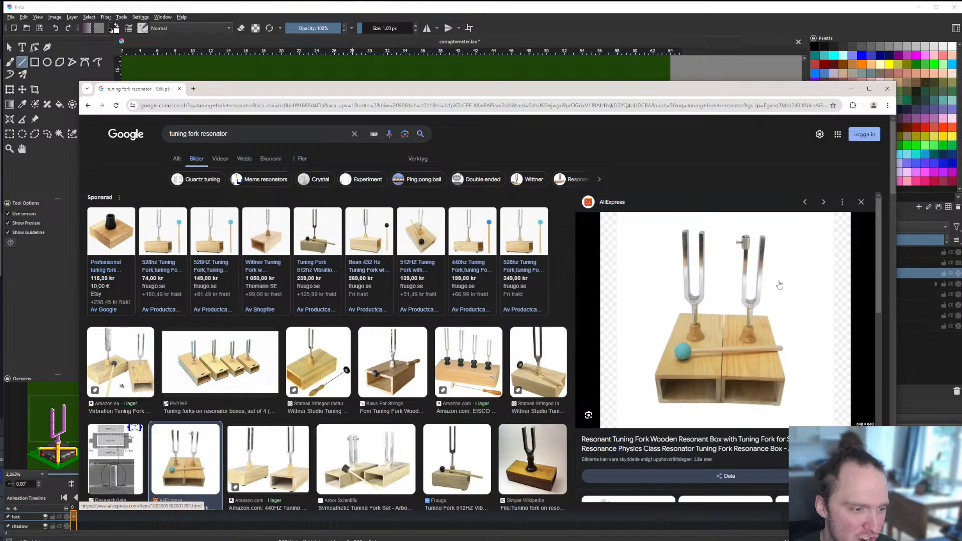
{"action": "left_click", "coordinate": [437, 452]}
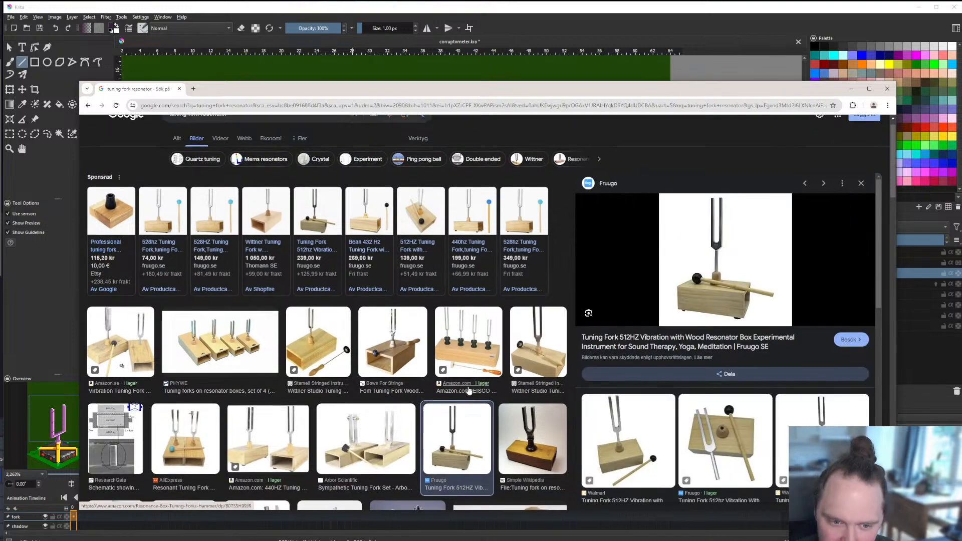
{"action": "scroll", "coordinate": [469, 391], "scroll_direction": "down", "scroll_amount": 4}
{"action": "scroll", "coordinate": [350, 466], "scroll_direction": "down", "scroll_amount": 2}
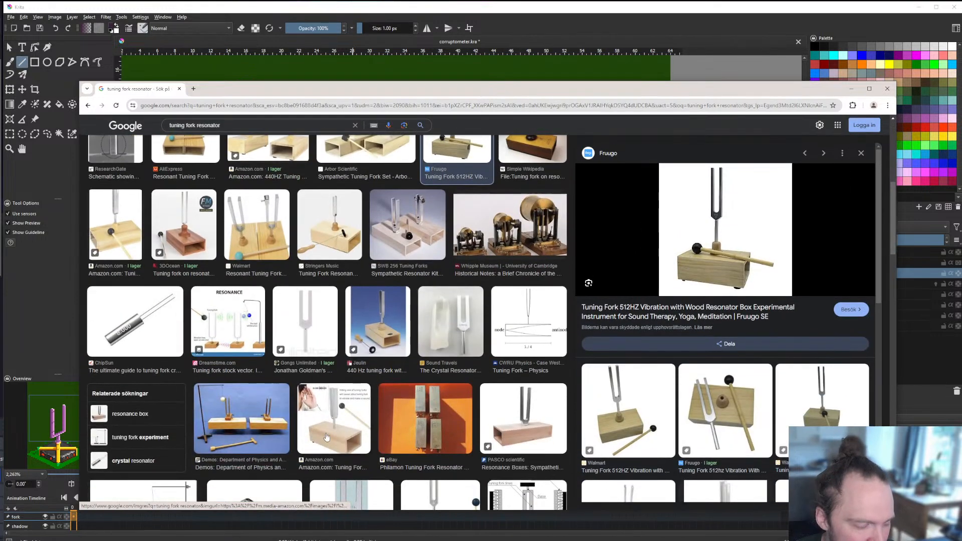
{"action": "scroll", "coordinate": [380, 416], "scroll_direction": "down", "scroll_amount": 3}
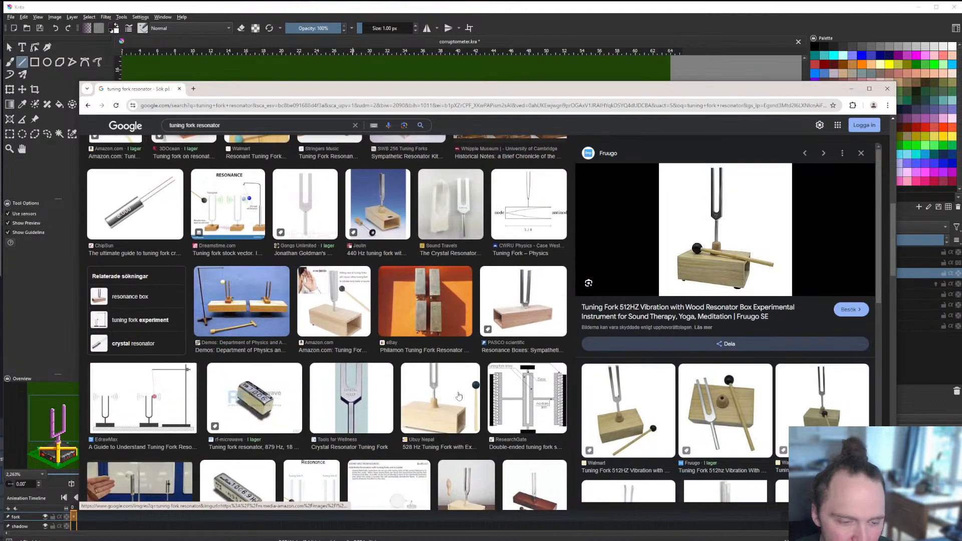
{"action": "scroll", "coordinate": [455, 400], "scroll_direction": "down", "scroll_amount": 2}
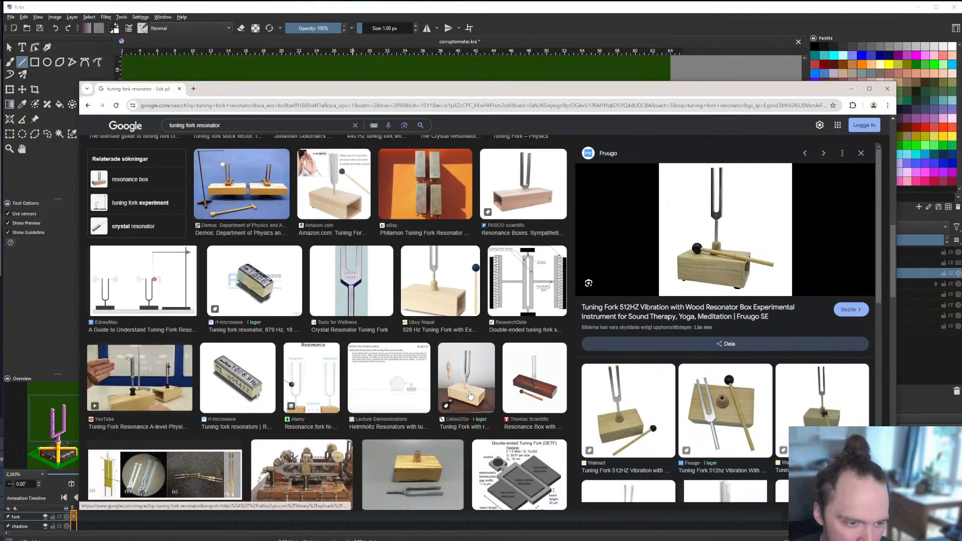
{"action": "left_click", "coordinate": [470, 396]}
{"action": "scroll", "coordinate": [454, 403], "scroll_direction": "down", "scroll_amount": 4}
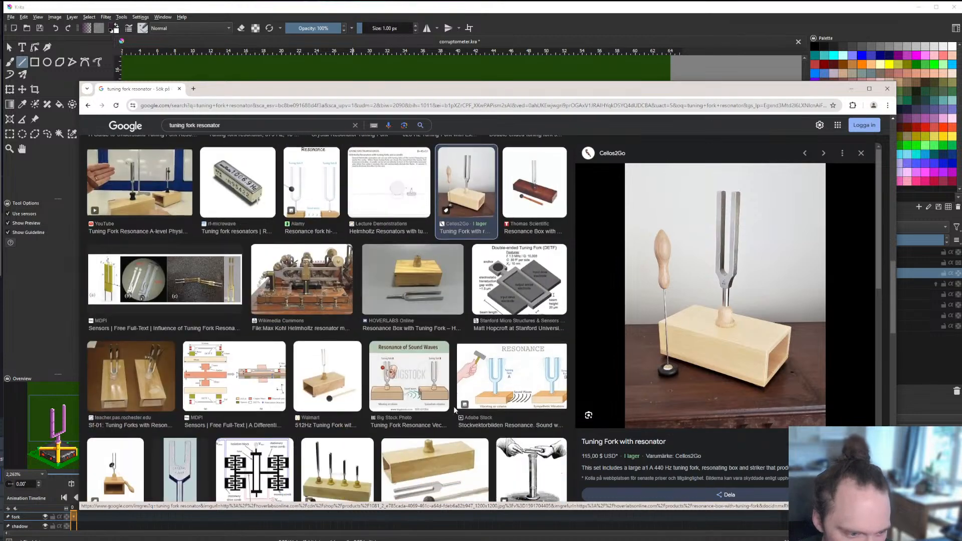
{"action": "scroll", "coordinate": [455, 404], "scroll_direction": "up", "scroll_amount": 4}
{"action": "key", "text": "alt+Tab"}
Step: Undo the bands and dark outline drawn on the left prong and save the file
{"action": "scroll", "coordinate": [360, 299], "scroll_direction": "down", "scroll_amount": 4}
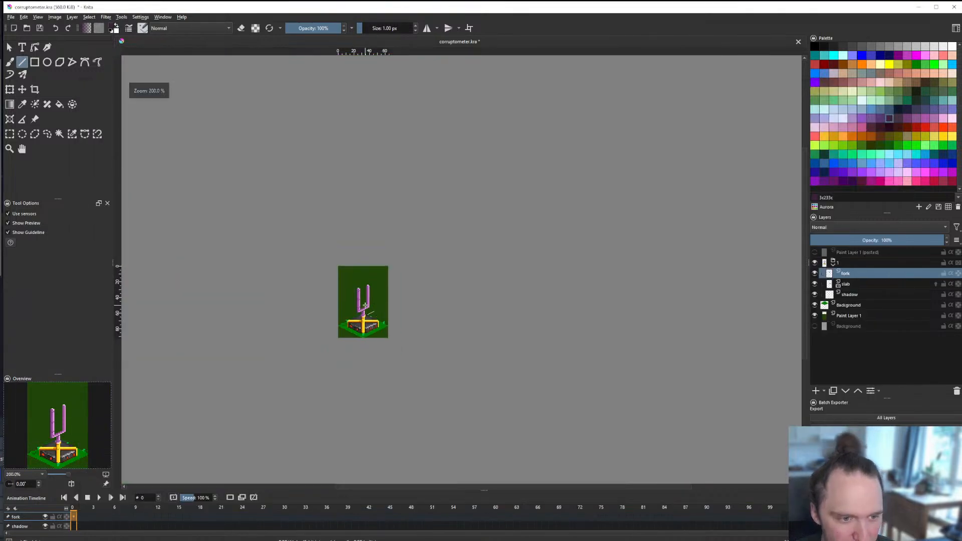
{"action": "scroll", "coordinate": [364, 306], "scroll_direction": "up", "scroll_amount": 6}
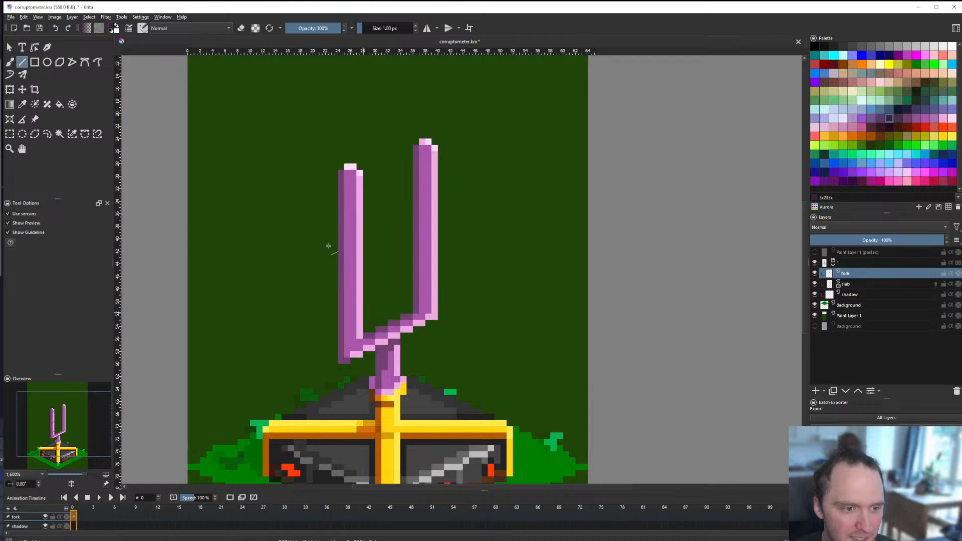
{"action": "scroll", "coordinate": [329, 247], "scroll_direction": "up", "scroll_amount": 1}
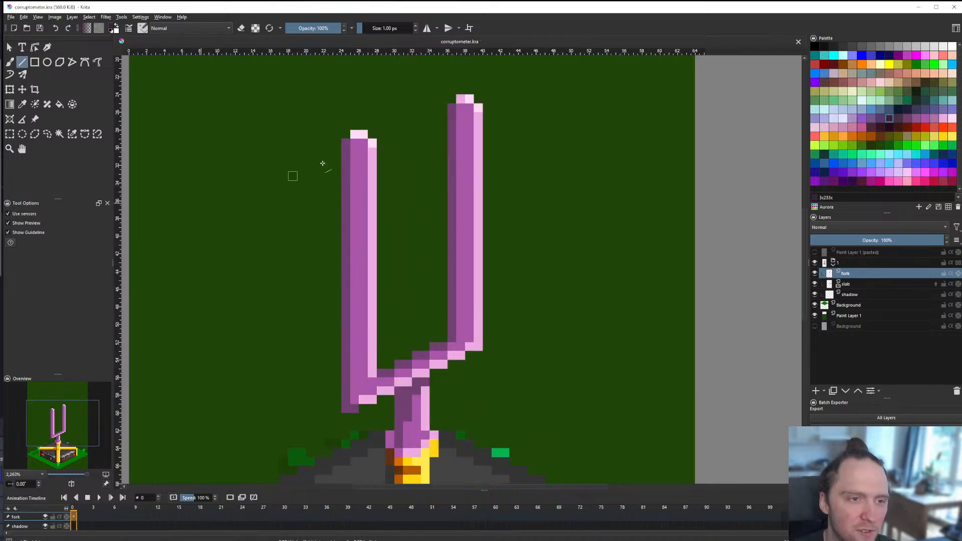
Step: Sample the dark green background colour and draw a line about 4 px long beside the left prong's base
{"action": "left_click", "coordinate": [338, 398], "text": "ctrl"}
{"action": "left_click_drag", "start_coordinate": [341, 400], "coordinate": [314, 350]}
{"action": "scroll", "coordinate": [329, 394], "scroll_direction": "up", "scroll_amount": 2}
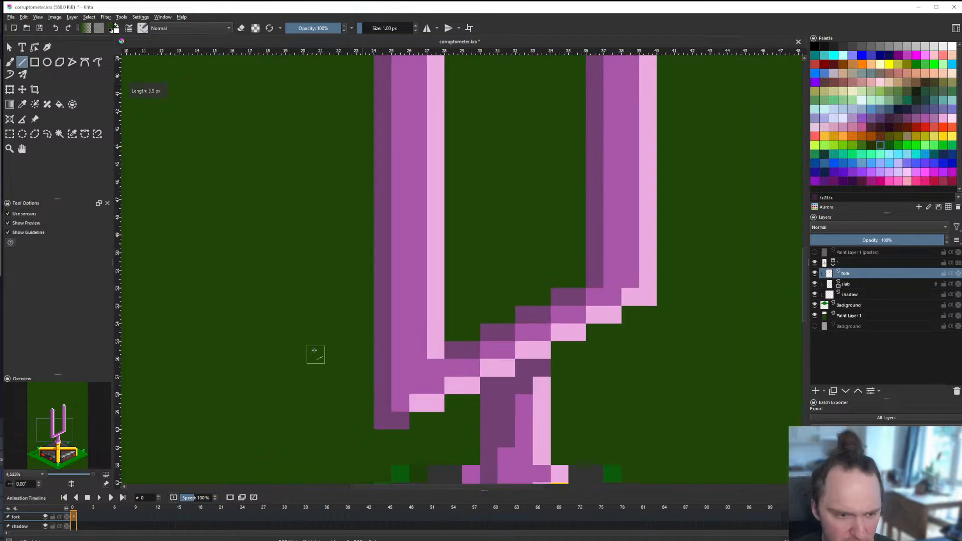
Step: Select the 10 by 17 px area beside the left prong's base, clear the selection, and save the file
{"action": "key", "text": "ctrl+r"}
{"action": "scroll", "coordinate": [207, 241], "scroll_direction": "down", "scroll_amount": 2}
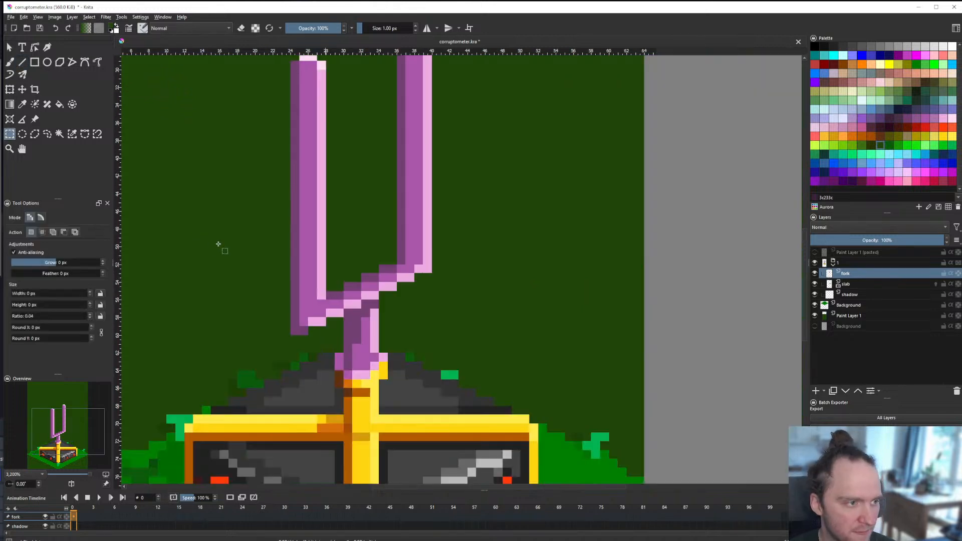
{"action": "left_click_drag", "start_coordinate": [202, 210], "coordinate": [290, 361]}
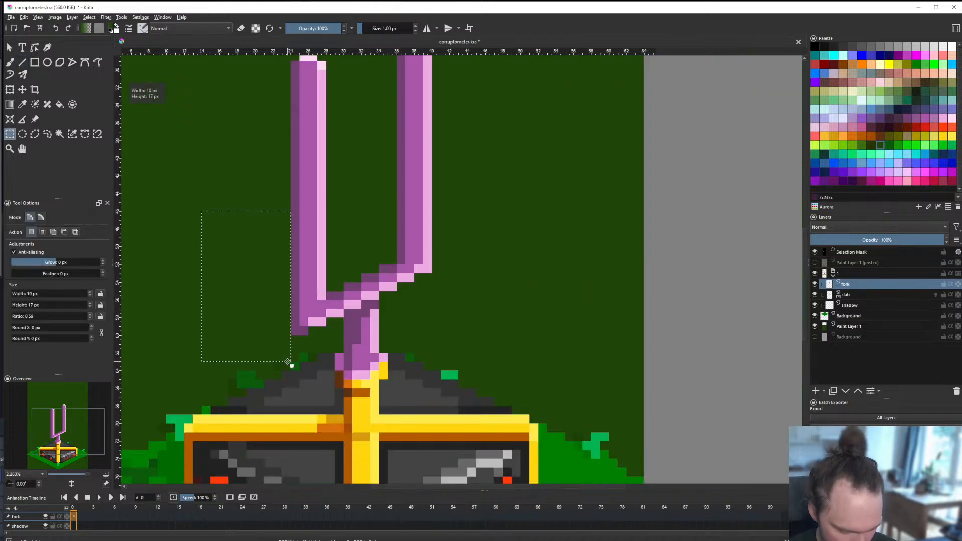
{"action": "left_click", "coordinate": [479, 279]}
{"action": "scroll", "coordinate": [216, 225], "scroll_direction": "up", "scroll_amount": 2}
{"action": "left_click", "coordinate": [23, 62]}
{"action": "key", "text": "ctrl+s"}
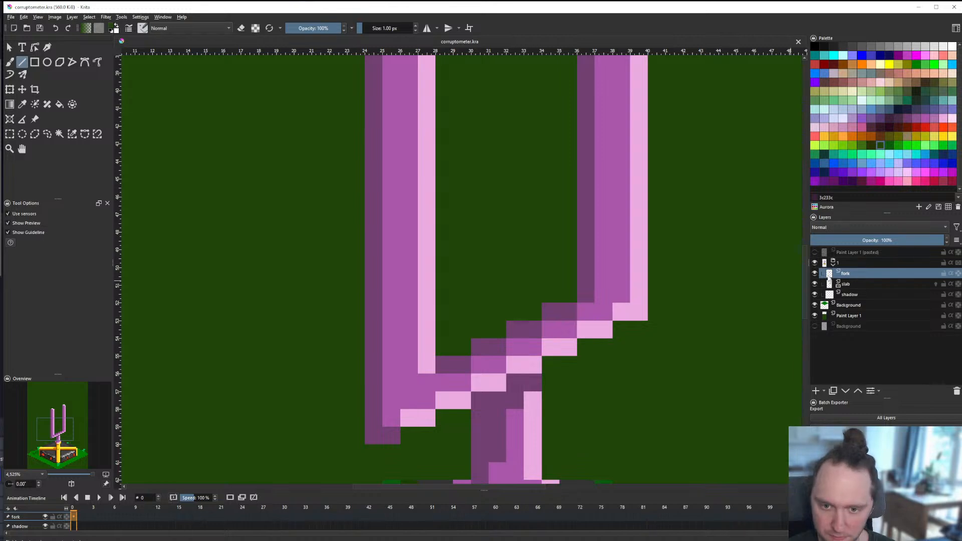
{"action": "key", "text": "ctrl+r"}
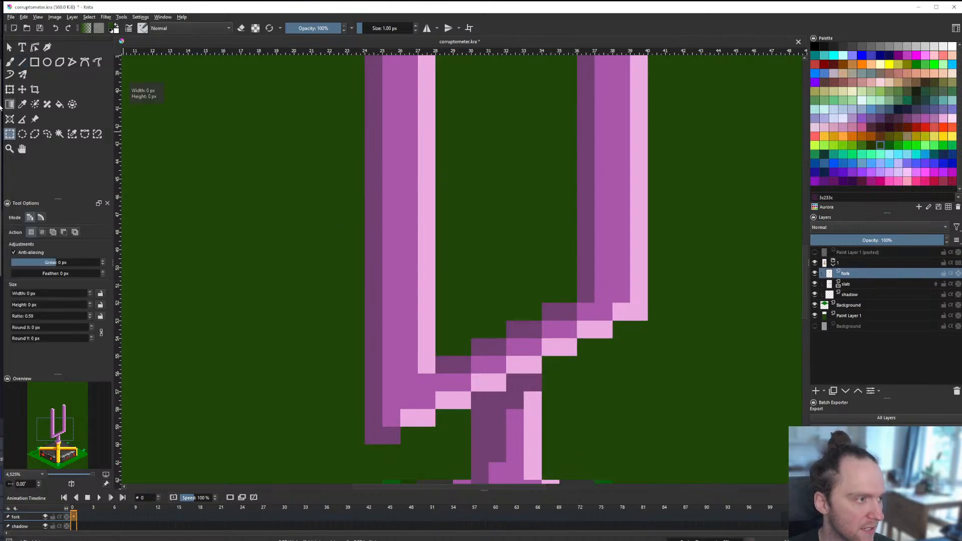
{"action": "key", "text": "ctrl+s"}
{"action": "left_click", "coordinate": [23, 62]}
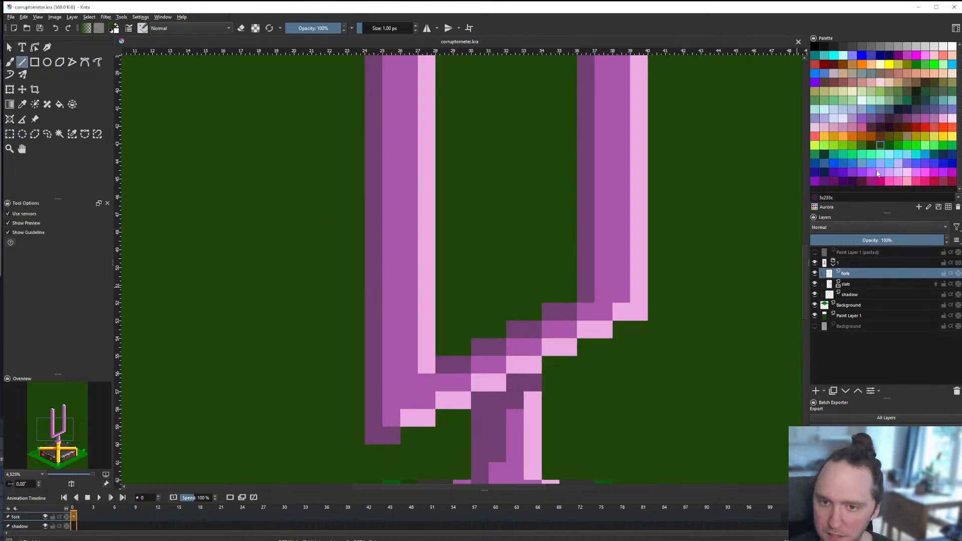
Step: Paint a stepped three-pixel trail outward from the left prong's base in purple 5a187b and repaint it in darker 320a46
{"action": "left_click", "coordinate": [338, 418]}
{"action": "left_click", "coordinate": [322, 400]}
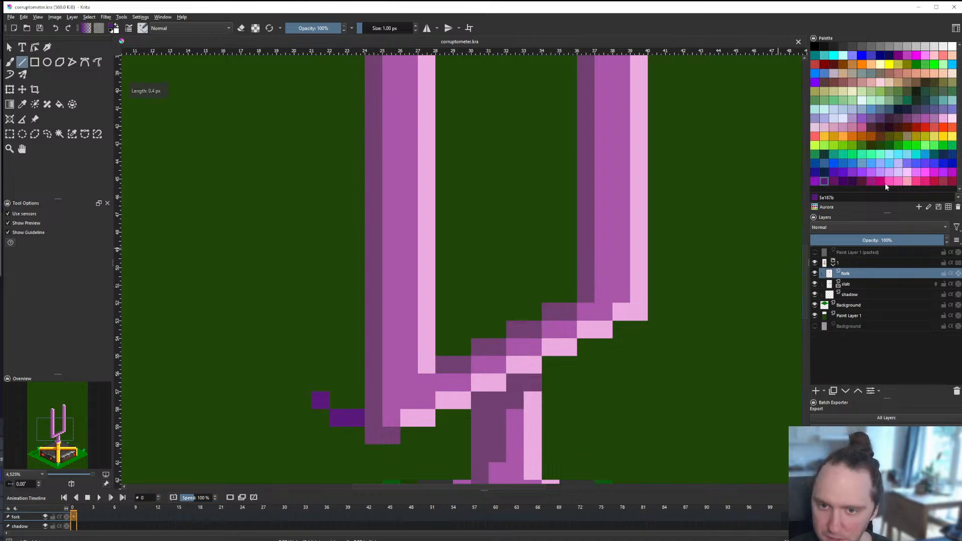
{"action": "left_click_drag", "start_coordinate": [354, 418], "coordinate": [339, 417]}
{"action": "left_click", "coordinate": [323, 401]}
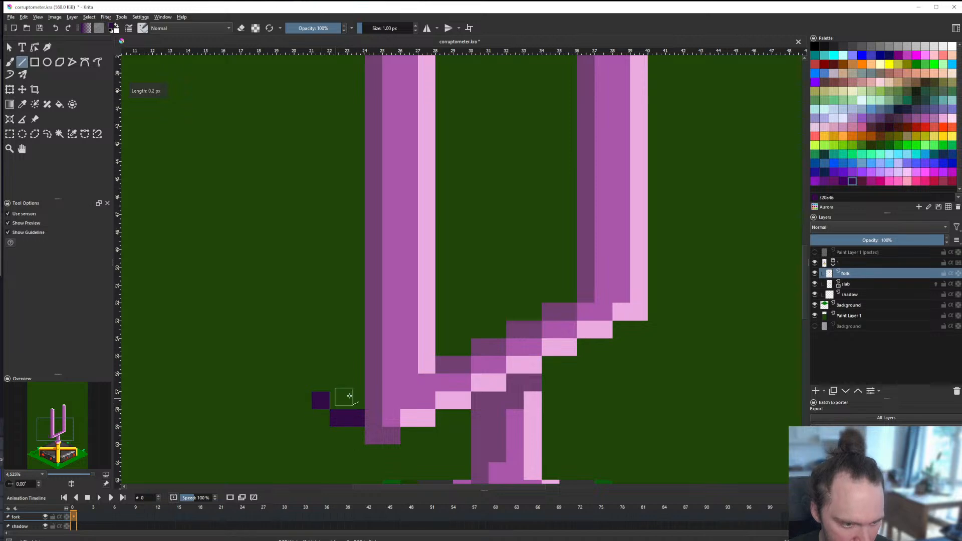
Step: Erase the outermost trail pixel at the left prong's base and draw a 320a46 line about 28 px long up beside the prong
{"action": "scroll", "coordinate": [360, 393], "scroll_direction": "down", "scroll_amount": 7}
{"action": "scroll", "coordinate": [364, 390], "scroll_direction": "up", "scroll_amount": 6}
{"action": "key", "text": "ctrl+z"}
{"action": "key", "text": "e"}
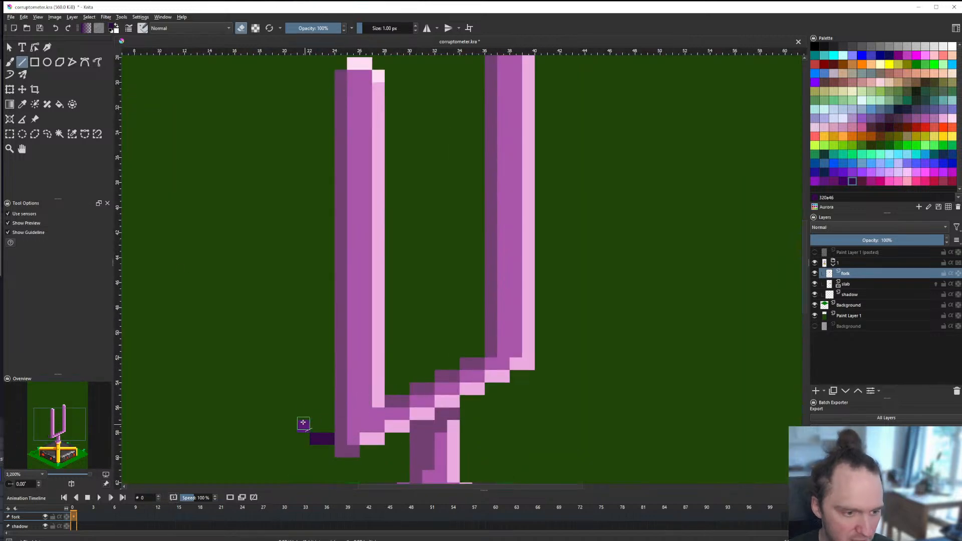
{"action": "left_click", "coordinate": [303, 426]}
{"action": "key", "text": "e"}
{"action": "mouse_move", "coordinate": [314, 433]}
{"action": "left_mouse_down"}
{"action": "mouse_move", "coordinate": [319, 64]}
{"action": "mouse_move", "coordinate": [312, 98]}
{"action": "left_mouse_up"}
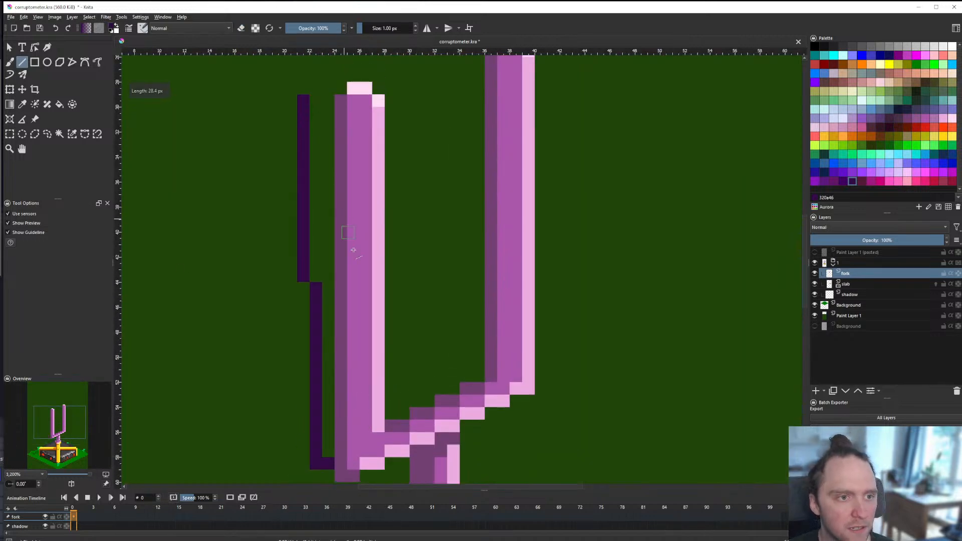
Step: Straighten the dark purple line into a vertical column one pixel outside the left prong and erase its top pixel
{"action": "scroll", "coordinate": [312, 151], "scroll_direction": "down", "scroll_amount": 6}
{"action": "scroll", "coordinate": [349, 331], "scroll_direction": "up", "scroll_amount": 6}
{"action": "left_click_drag", "start_coordinate": [345, 338], "coordinate": [352, 130]}
{"action": "scroll", "coordinate": [350, 343], "scroll_direction": "down", "scroll_amount": 2}
{"action": "scroll", "coordinate": [351, 129], "scroll_direction": "up", "scroll_amount": 3}
{"action": "key", "text": "e"}
{"action": "left_click", "coordinate": [336, 271]}
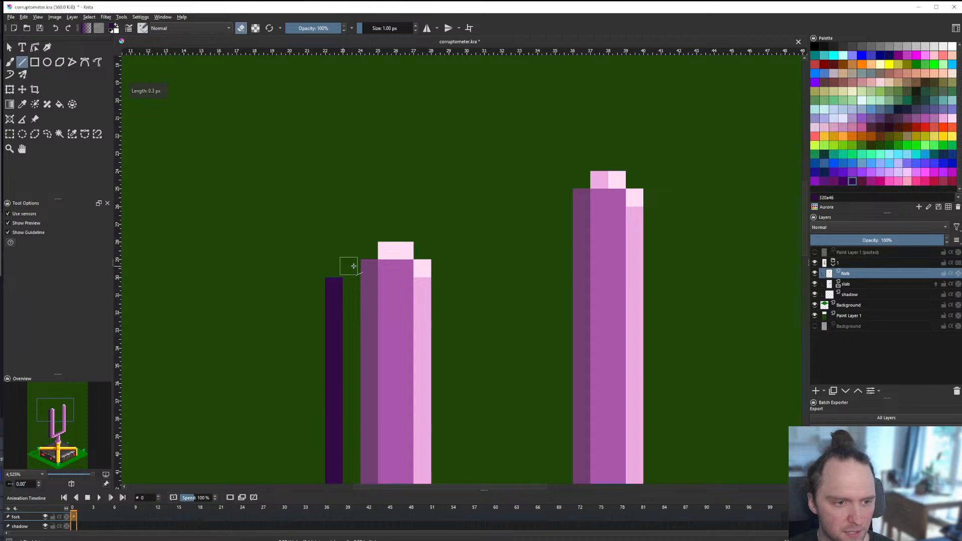
Step: Cap the dark column with two pixels of the prong's shadow purple, fill the enclosed gap with 320a46, and save the file
{"action": "left_click", "coordinate": [368, 272], "text": "ctrl"}
{"action": "key", "text": "e"}
{"action": "left_click_drag", "start_coordinate": [346, 256], "coordinate": [337, 254]}
{"action": "left_click", "coordinate": [339, 283], "text": "ctrl"}
{"action": "left_click", "coordinate": [336, 273]}
{"action": "key", "text": "f"}
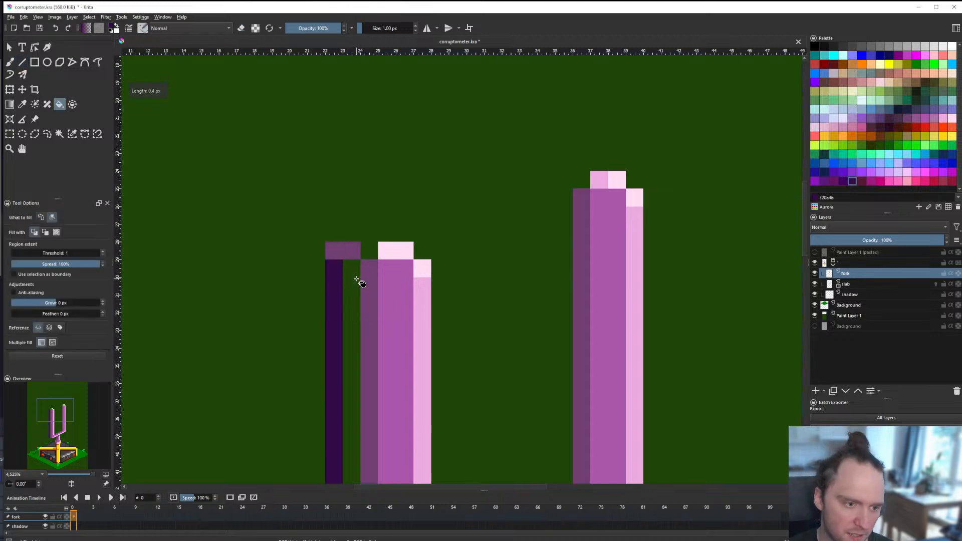
{"action": "left_click", "coordinate": [356, 282]}
{"action": "scroll", "coordinate": [356, 283], "scroll_direction": "down", "scroll_amount": 7}
{"action": "scroll", "coordinate": [391, 302], "scroll_direction": "up", "scroll_amount": 4}
{"action": "key", "text": "b"}
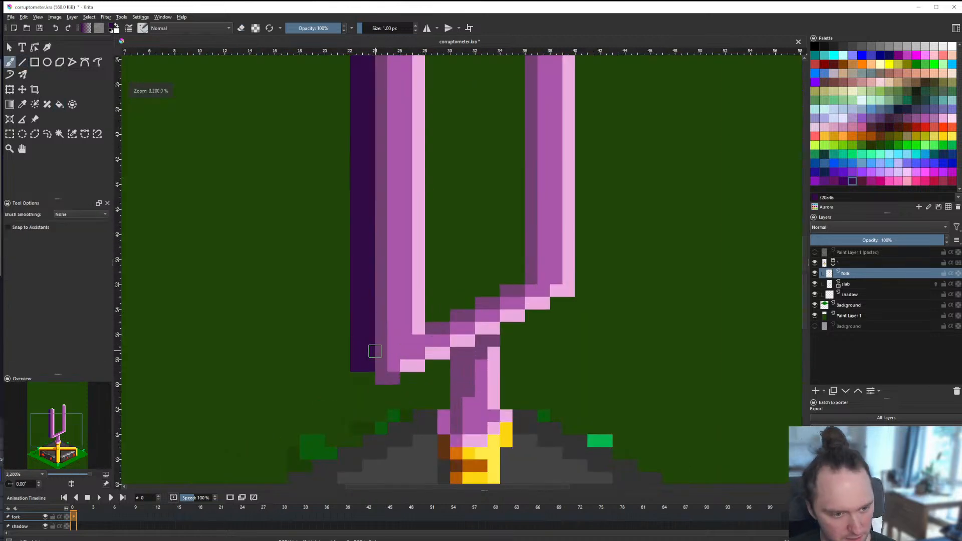
{"action": "key", "text": "e"}
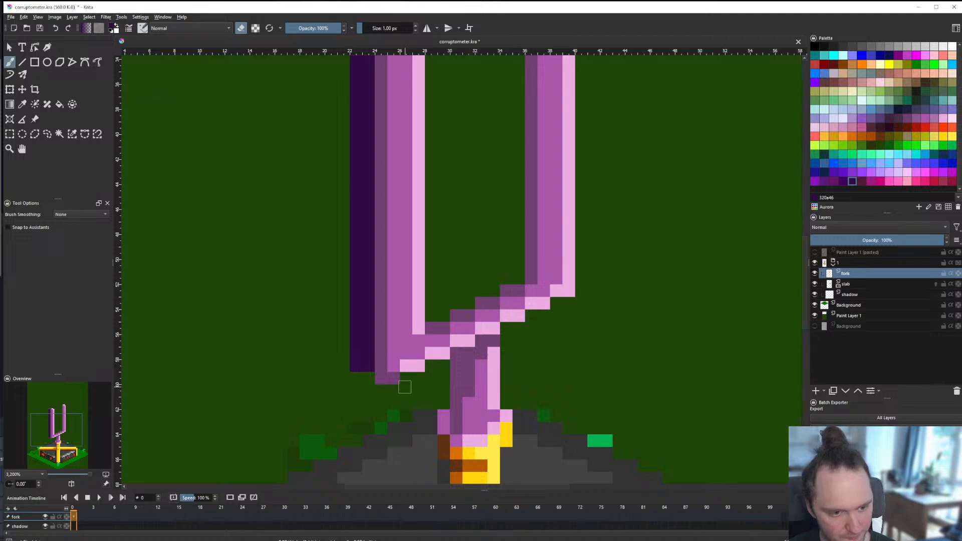
{"action": "key", "text": "ctrl+s"}
Step: Erase the two pale pink highlight pixels on top of the left prong
{"action": "scroll", "coordinate": [405, 387], "scroll_direction": "down", "scroll_amount": 8}
{"action": "scroll", "coordinate": [349, 242], "scroll_direction": "up", "scroll_amount": 12}
{"action": "key", "text": "e"}
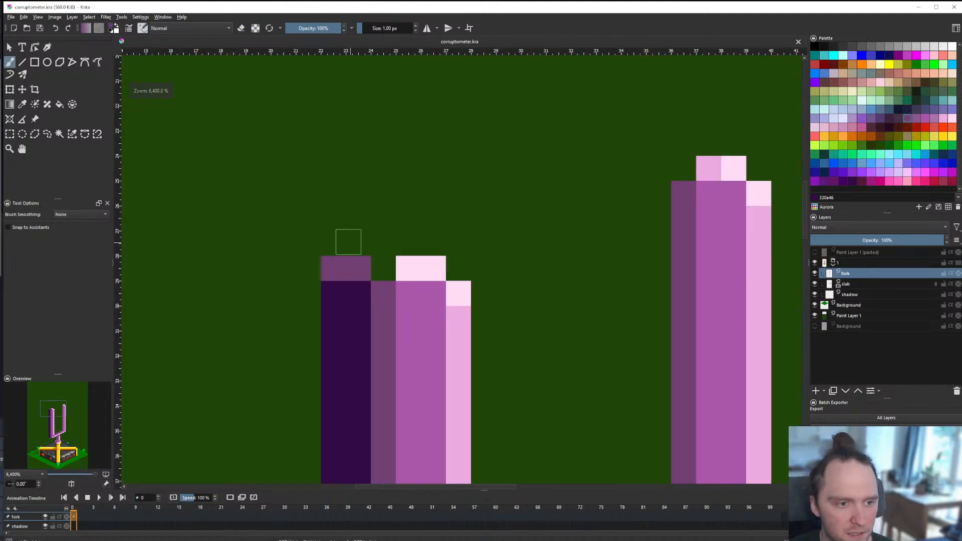
{"action": "scroll", "coordinate": [383, 262], "scroll_direction": "down", "scroll_amount": 4}
{"action": "scroll", "coordinate": [382, 262], "scroll_direction": "up", "scroll_amount": 3}
{"action": "key", "text": "e"}
{"action": "left_click_drag", "start_coordinate": [362, 274], "coordinate": [380, 273]}
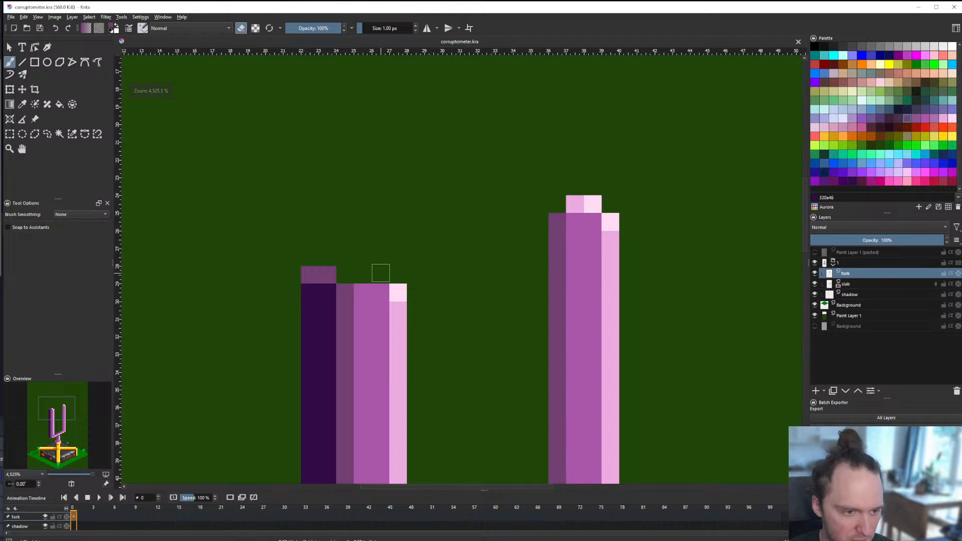
Step: Extend the purple cap one pixel over the left prong and add a raised purple pixel at its outer end
{"action": "key", "text": "e"}
{"action": "left_click", "coordinate": [344, 276]}
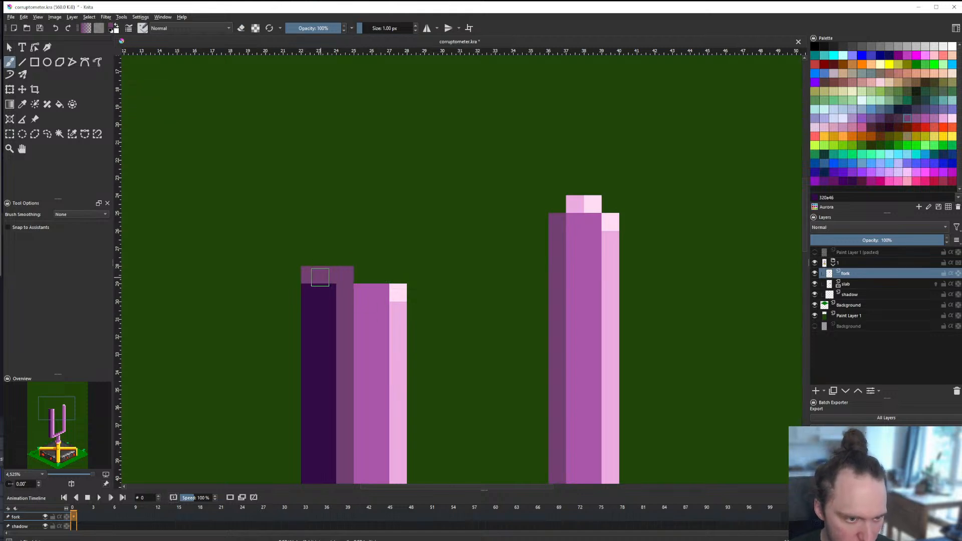
{"action": "left_click", "coordinate": [310, 257]}
{"action": "scroll", "coordinate": [322, 274], "scroll_direction": "down", "scroll_amount": 2}
{"action": "scroll", "coordinate": [322, 274], "scroll_direction": "up", "scroll_amount": 2}
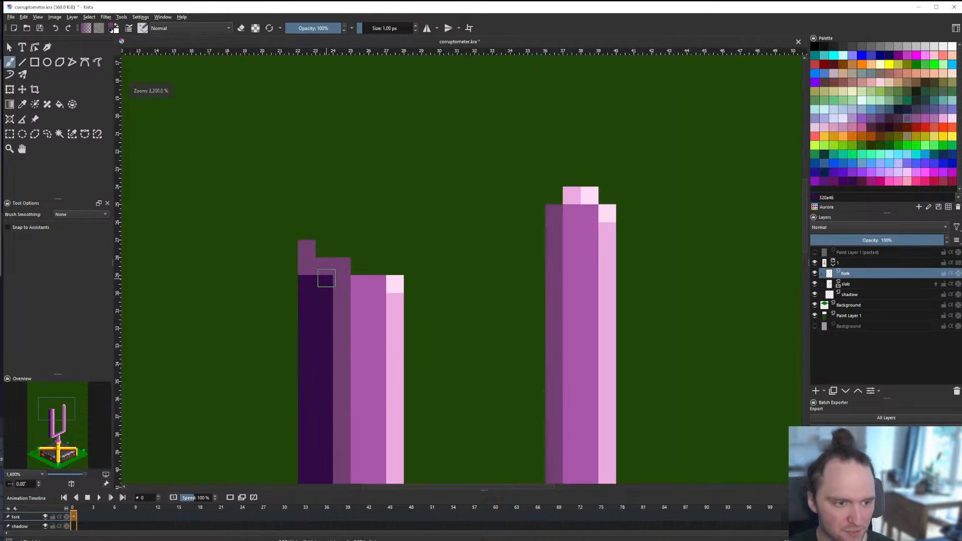
{"action": "scroll", "coordinate": [323, 278], "scroll_direction": "down", "scroll_amount": 6}
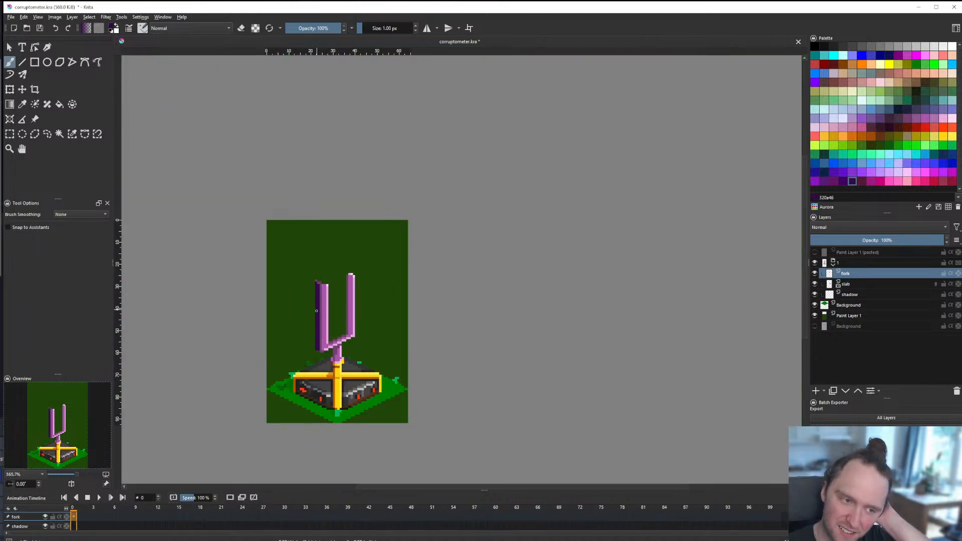
Step: Undo the stray pixel below the left prong and paint a 320a46 pixel under its dark side, beside the base
{"action": "scroll", "coordinate": [316, 310], "scroll_direction": "up", "scroll_amount": 3}
{"action": "key", "text": "v"}
{"action": "scroll", "coordinate": [301, 427], "scroll_direction": "up", "scroll_amount": 3}
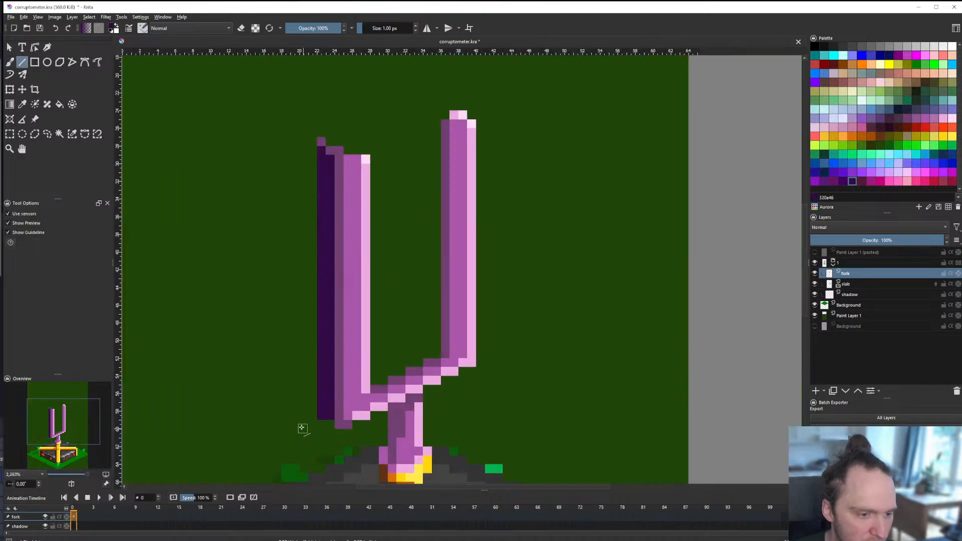
{"action": "scroll", "coordinate": [303, 394], "scroll_direction": "down", "scroll_amount": 3}
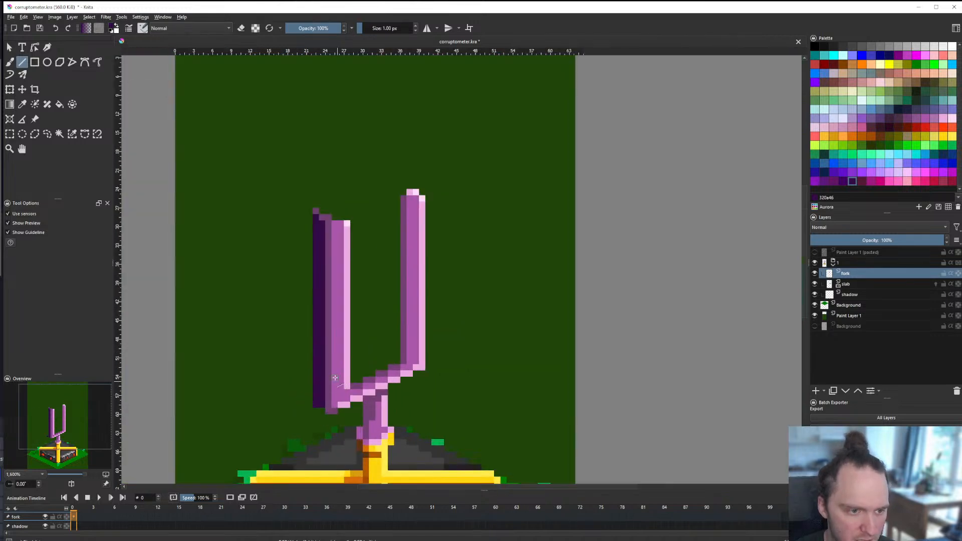
{"action": "scroll", "coordinate": [330, 391], "scroll_direction": "up", "scroll_amount": 2}
{"action": "scroll", "coordinate": [333, 430], "scroll_direction": "down", "scroll_amount": 1}
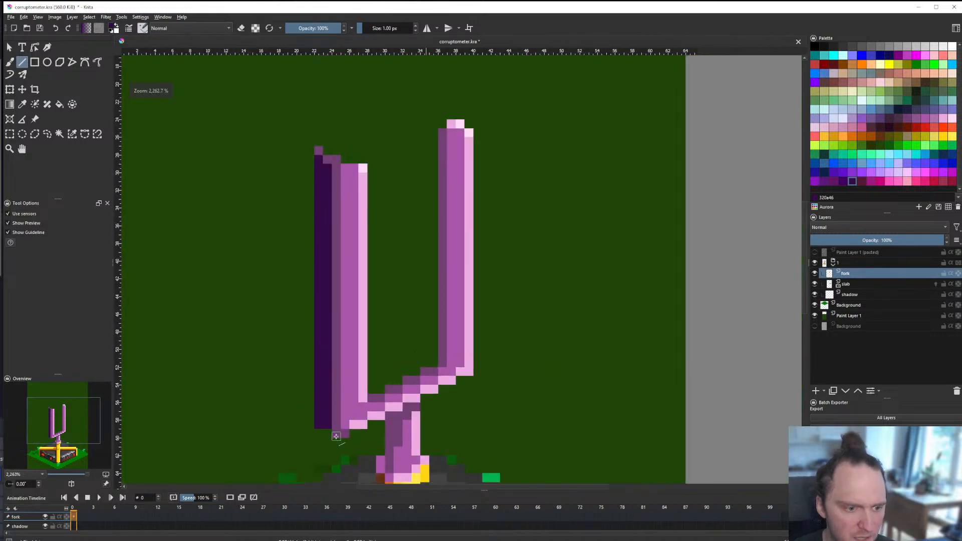
{"action": "scroll", "coordinate": [336, 434], "scroll_direction": "up", "scroll_amount": 1}
{"action": "left_click", "coordinate": [346, 453]}
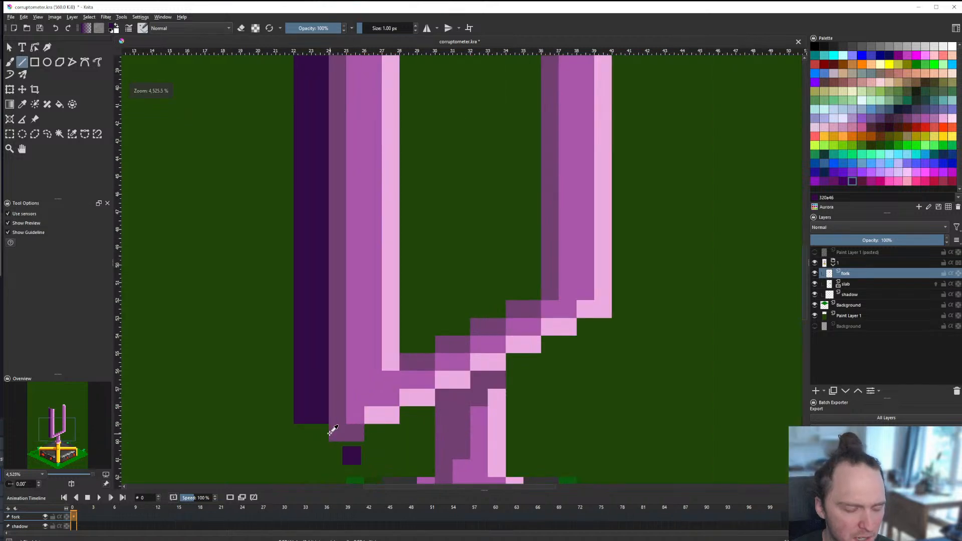
{"action": "key", "text": "ctrl+z"}
{"action": "left_click", "coordinate": [323, 432]}
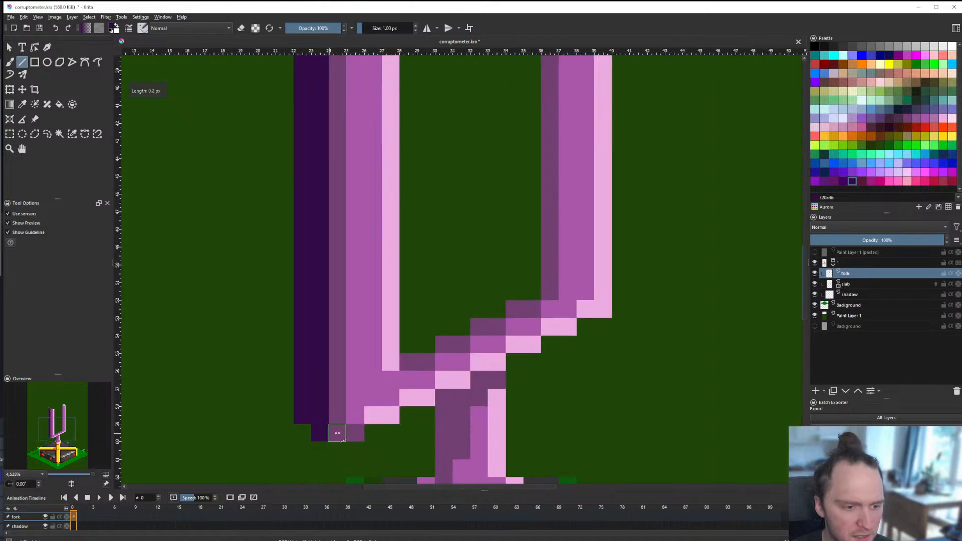
Step: Measure the step under the left prong's base with a 2 by 1 px rectangular selection and clear the selection
{"action": "key", "text": "ctrl+r"}
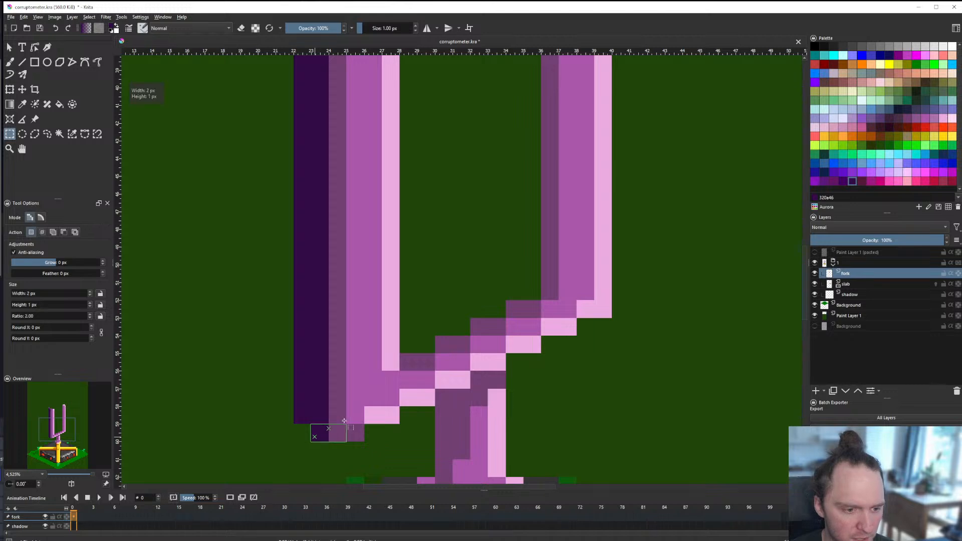
{"action": "left_click_drag", "start_coordinate": [344, 421], "coordinate": [345, 421]}
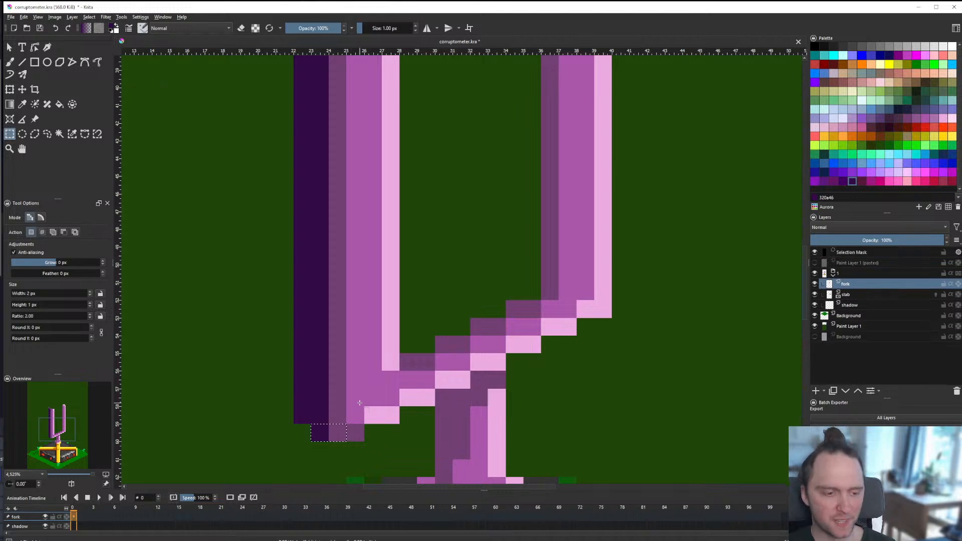
{"action": "scroll", "coordinate": [360, 402], "scroll_direction": "down", "scroll_amount": 2}
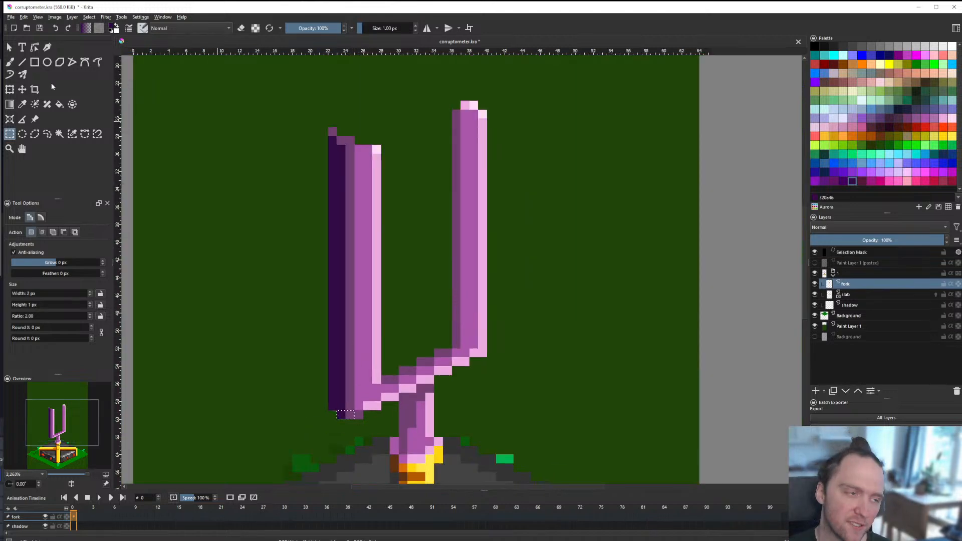
{"action": "left_click", "coordinate": [299, 180]}
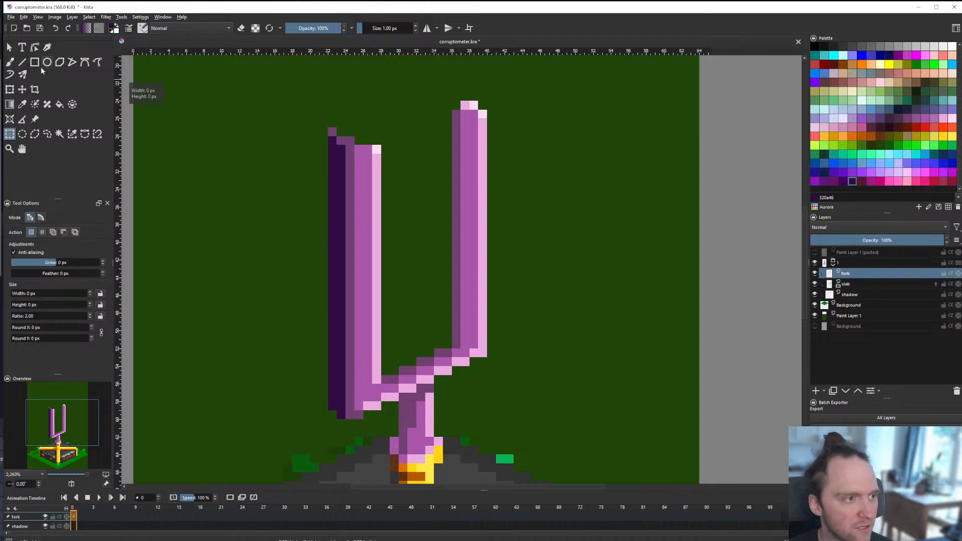
Step: Try a short 320a46 line below the left prong's base and undo it
{"action": "left_click", "coordinate": [22, 62]}
{"action": "scroll", "coordinate": [332, 223], "scroll_direction": "up", "scroll_amount": 1}
{"action": "scroll", "coordinate": [346, 380], "scroll_direction": "down", "scroll_amount": 1}
{"action": "left_click_drag", "start_coordinate": [345, 464], "coordinate": [368, 456]}
{"action": "scroll", "coordinate": [341, 456], "scroll_direction": "up", "scroll_amount": 1}
{"action": "scroll", "coordinate": [353, 461], "scroll_direction": "up", "scroll_amount": 2}
{"action": "key", "text": "ctrl+z"}
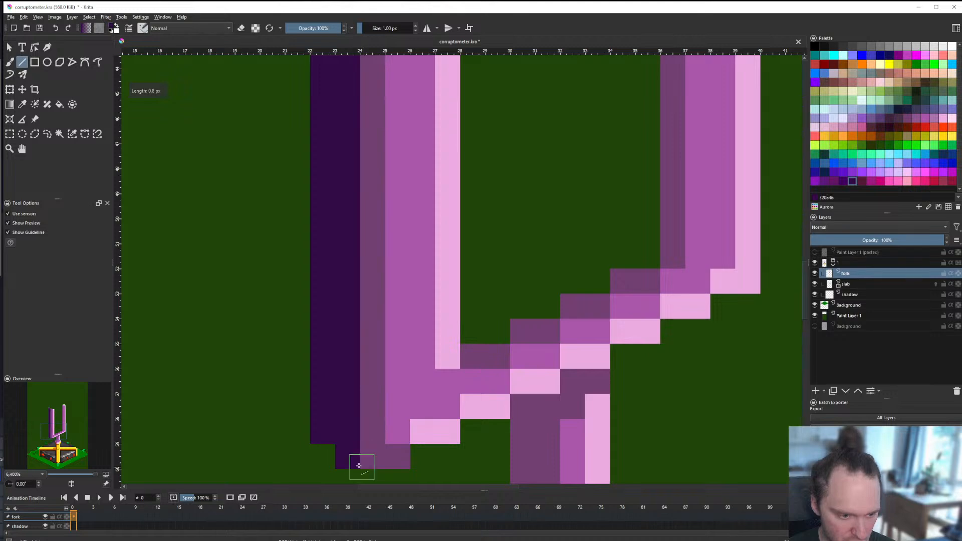
Step: Widen the left prong's dark side by one full-height 320a46 column and extend the purple cap over it to two pixels
{"action": "scroll", "coordinate": [311, 452], "scroll_direction": "down", "scroll_amount": 3}
{"action": "left_click_drag", "start_coordinate": [321, 432], "coordinate": [305, 116]}
{"action": "scroll", "coordinate": [313, 453], "scroll_direction": "up", "scroll_amount": 1}
{"action": "scroll", "coordinate": [306, 178], "scroll_direction": "up", "scroll_amount": 1}
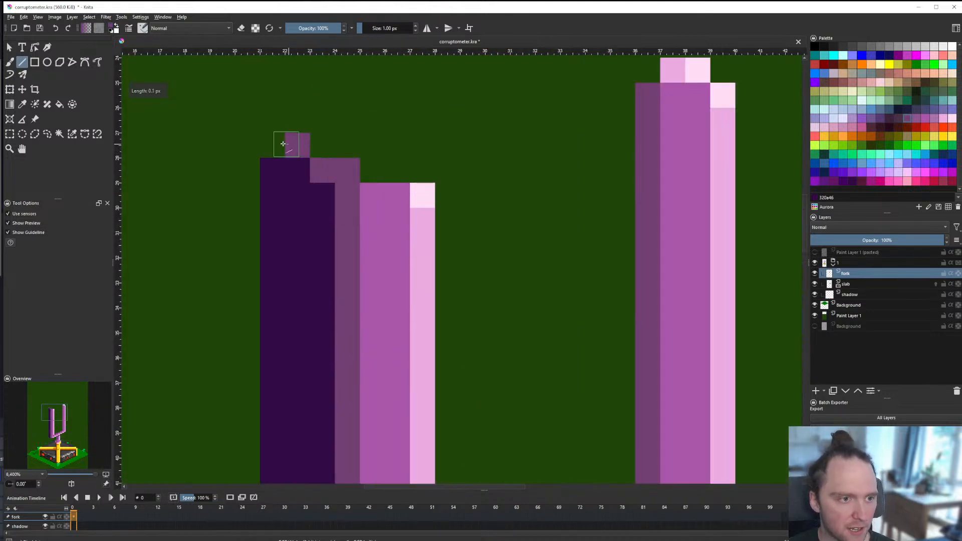
{"action": "scroll", "coordinate": [331, 202], "scroll_direction": "down", "scroll_amount": 6}
{"action": "scroll", "coordinate": [338, 184], "scroll_direction": "up", "scroll_amount": 3}
{"action": "scroll", "coordinate": [292, 189], "scroll_direction": "up", "scroll_amount": 3}
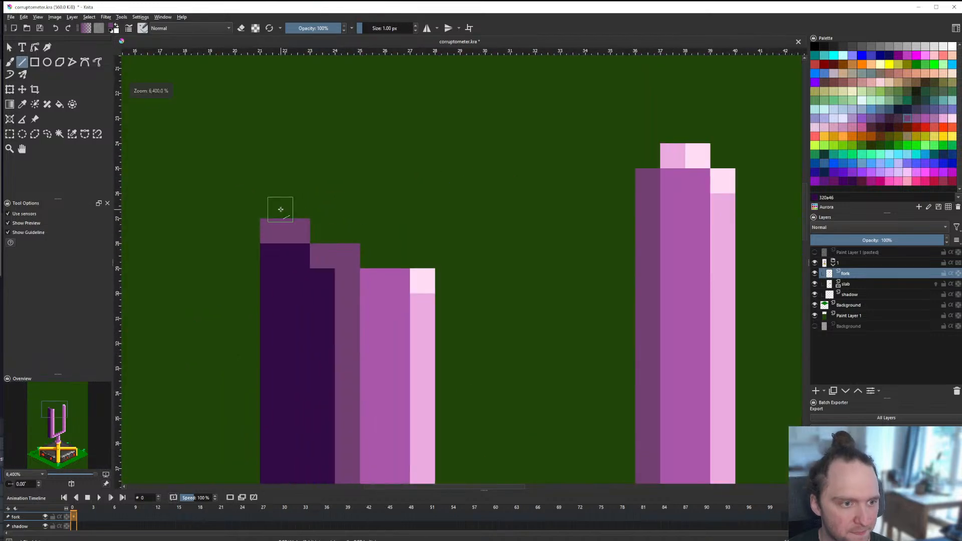
Step: Outline the left prong's top with two stepped two-pixel purple blocks and paint the space inside them with the prong's main purple
{"action": "left_click_drag", "start_coordinate": [325, 214], "coordinate": [350, 217]}
{"action": "left_click", "coordinate": [389, 229]}
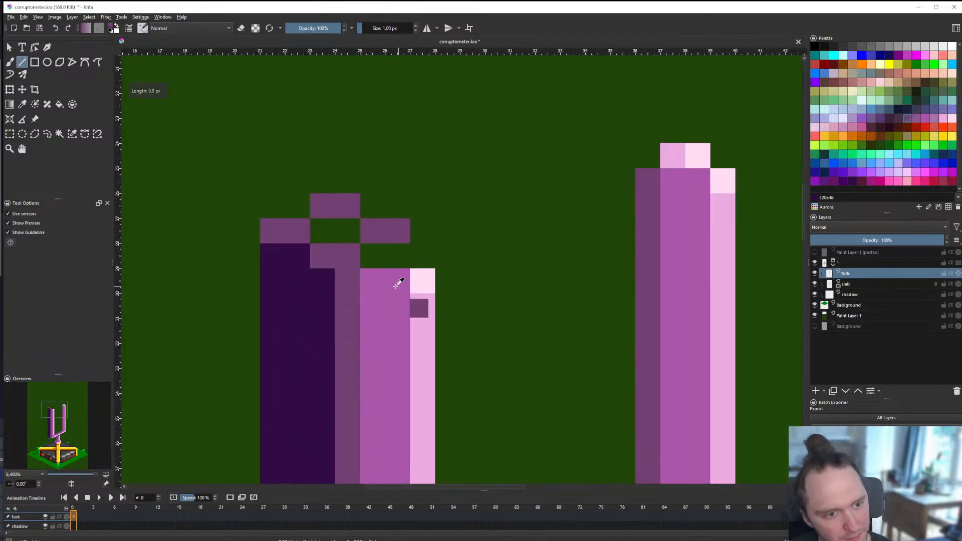
{"action": "left_click", "coordinate": [340, 232]}
{"action": "mouse_move", "coordinate": [363, 259]}
{"action": "left_mouse_down"}
{"action": "mouse_move", "coordinate": [382, 251]}
{"action": "mouse_move", "coordinate": [347, 252]}
{"action": "left_mouse_up"}
{"action": "scroll", "coordinate": [346, 251], "scroll_direction": "down", "scroll_amount": 6}
{"action": "scroll", "coordinate": [381, 266], "scroll_direction": "up", "scroll_amount": 6}
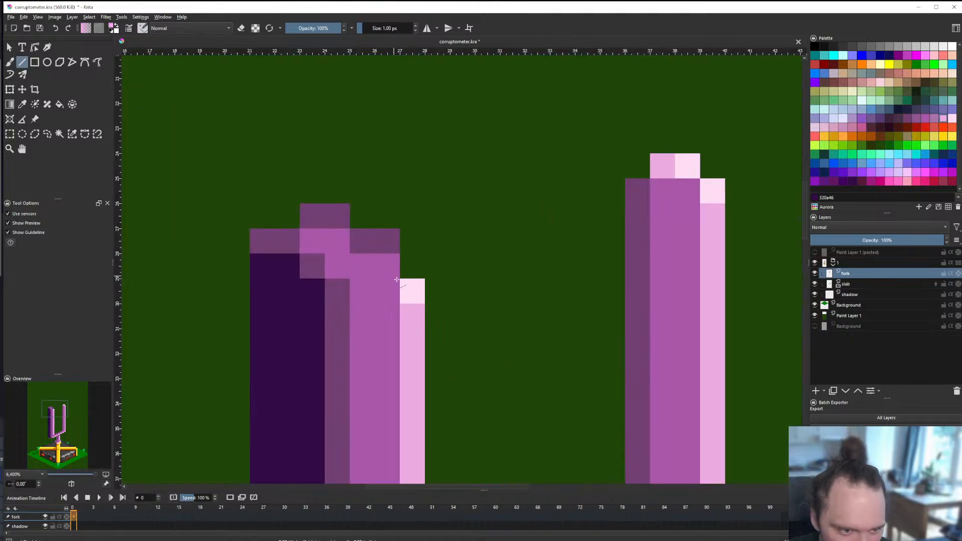
Step: Recolour the left prong's pale tip pixel and its two upper cap blocks with the light pink of the prong's edge
{"action": "left_click", "coordinate": [420, 289], "text": "ctrl"}
{"action": "left_click", "coordinate": [409, 311], "text": "ctrl"}
{"action": "left_click_drag", "start_coordinate": [413, 300], "coordinate": [413, 277]}
{"action": "scroll", "coordinate": [378, 260], "scroll_direction": "down", "scroll_amount": 5}
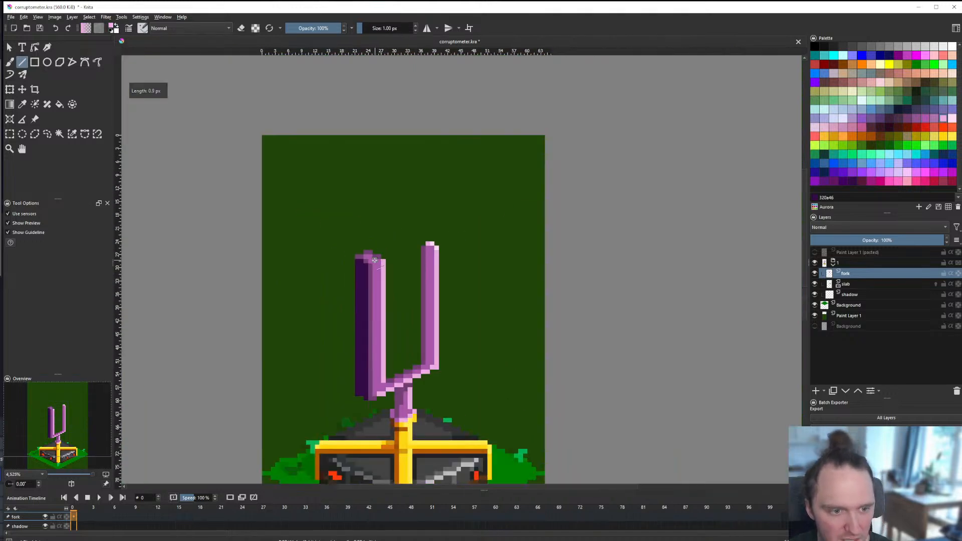
{"action": "scroll", "coordinate": [374, 260], "scroll_direction": "down", "scroll_amount": 4}
{"action": "scroll", "coordinate": [326, 249], "scroll_direction": "up", "scroll_amount": 6}
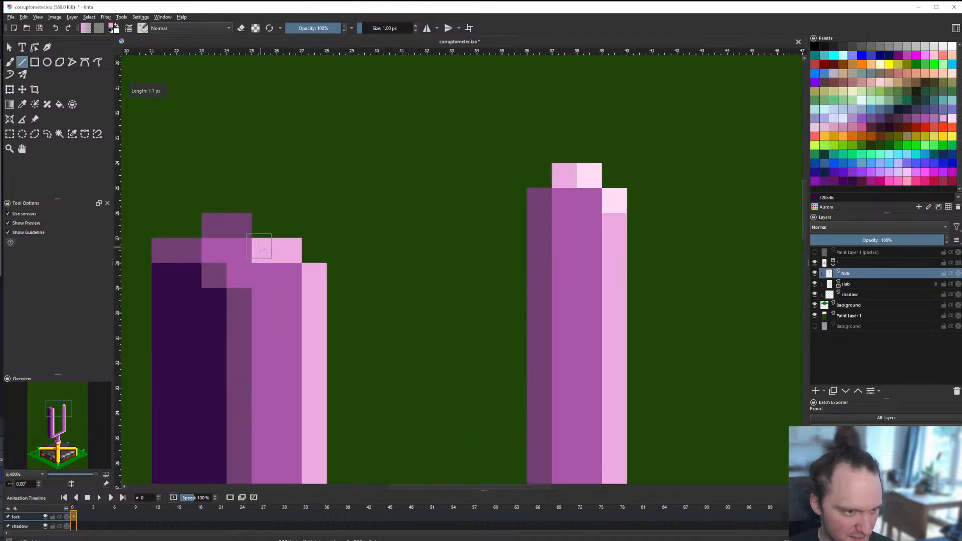
{"action": "left_click_drag", "start_coordinate": [240, 230], "coordinate": [216, 233]}
{"action": "scroll", "coordinate": [269, 266], "scroll_direction": "down", "scroll_amount": 6}
{"action": "scroll", "coordinate": [270, 263], "scroll_direction": "up", "scroll_amount": 5}
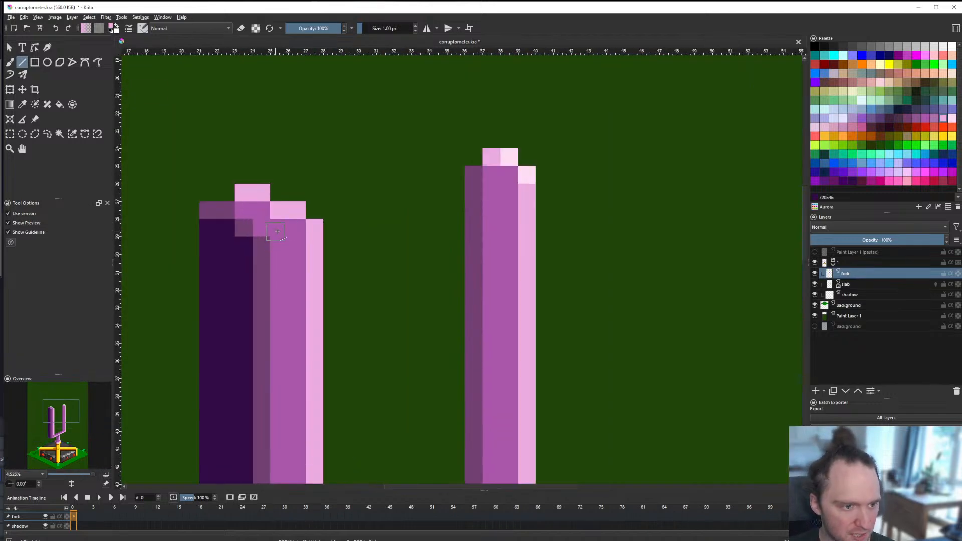
Step: Repaint the left prong's upper cap blocks in main purple and place a light pink highlight row beneath them
{"action": "scroll", "coordinate": [277, 232], "scroll_direction": "down", "scroll_amount": 6}
{"action": "scroll", "coordinate": [316, 230], "scroll_direction": "up", "scroll_amount": 5}
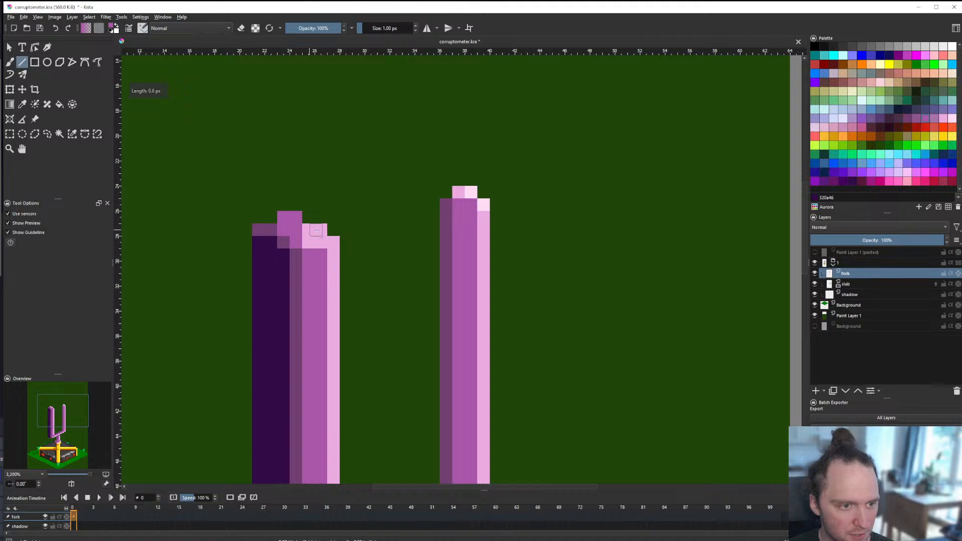
{"action": "scroll", "coordinate": [316, 230], "scroll_direction": "down", "scroll_amount": 6}
{"action": "scroll", "coordinate": [321, 271], "scroll_direction": "up", "scroll_amount": 5}
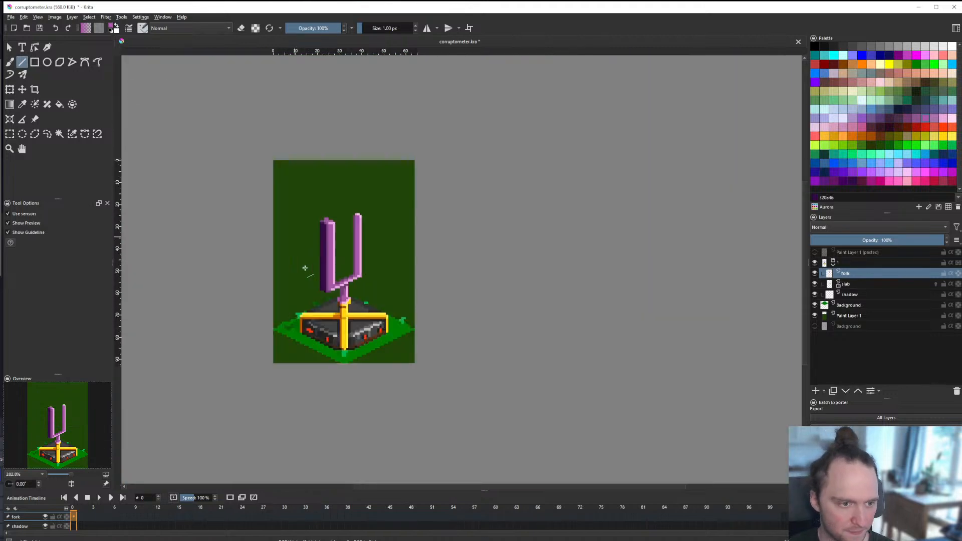
Step: Sample the fork's shadow purple and fill the left prong's 320a46 side with it
{"action": "left_click", "coordinate": [403, 402], "text": "ctrl"}
{"action": "key", "text": "f"}
{"action": "left_click", "coordinate": [378, 385]}
{"action": "scroll", "coordinate": [384, 390], "scroll_direction": "down", "scroll_amount": 7}
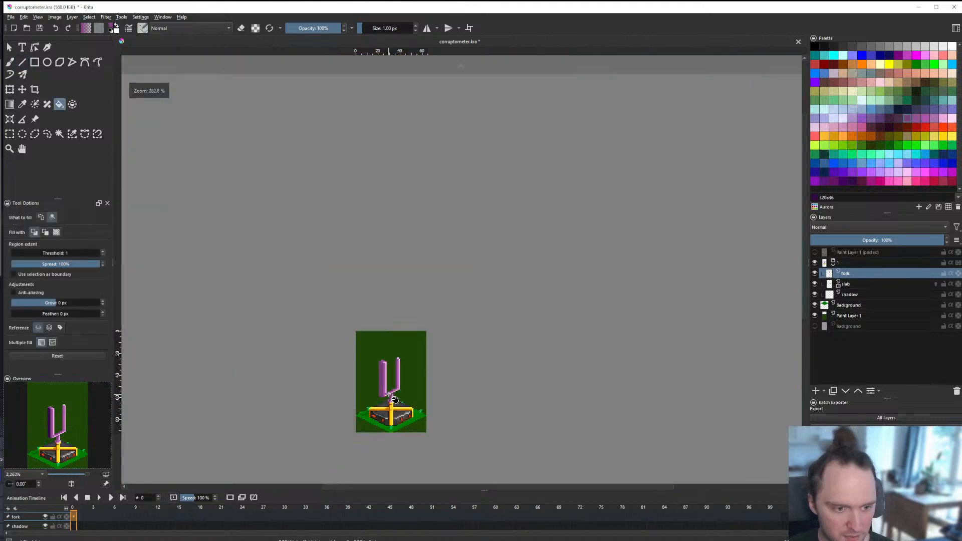
{"action": "scroll", "coordinate": [389, 393], "scroll_direction": "up", "scroll_amount": 6}
Step: Draw a 463246 column down the left prong's outer edge and continue the dark shading along the steps at its base
{"action": "left_click", "coordinate": [22, 62]}
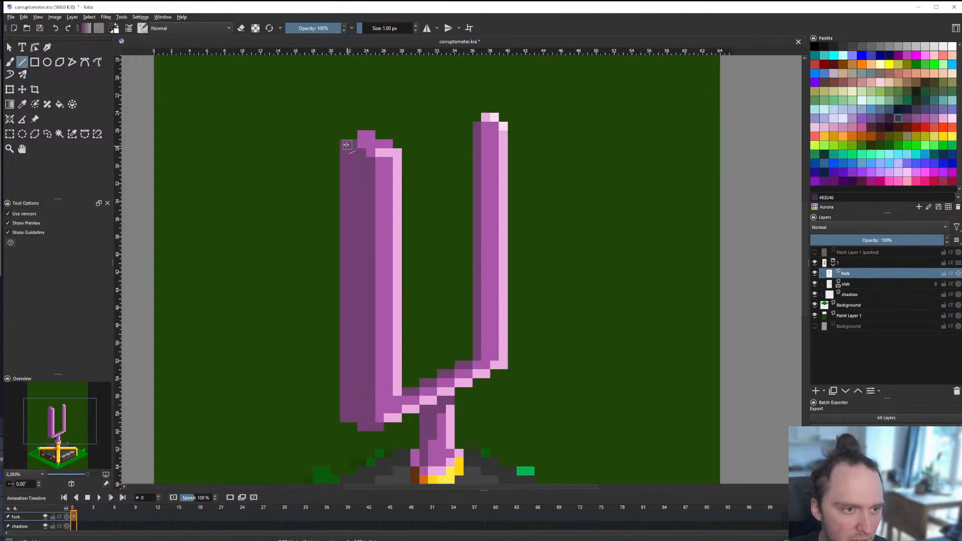
{"action": "left_click_drag", "start_coordinate": [346, 145], "coordinate": [349, 420]}
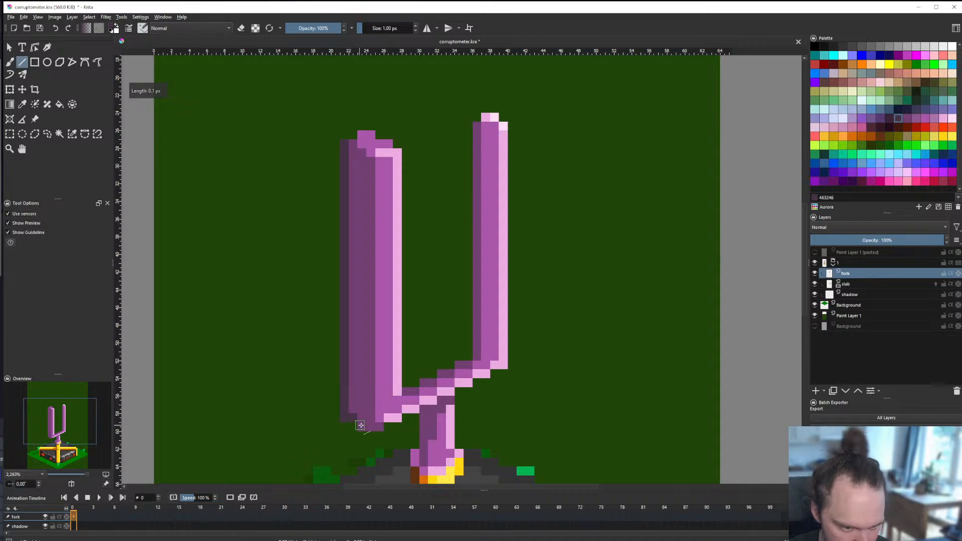
{"action": "scroll", "coordinate": [372, 373], "scroll_direction": "up", "scroll_amount": 3}
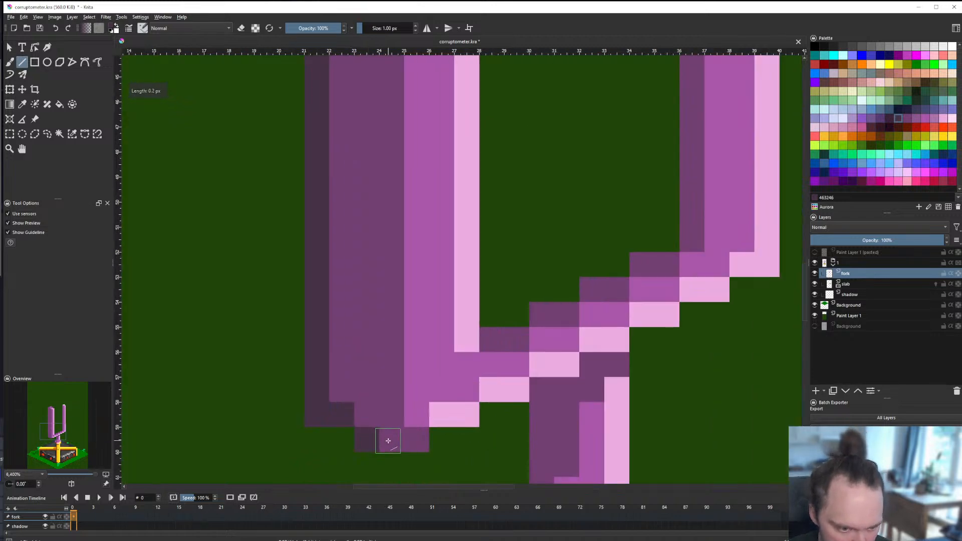
{"action": "scroll", "coordinate": [418, 404], "scroll_direction": "down", "scroll_amount": 6}
{"action": "scroll", "coordinate": [395, 357], "scroll_direction": "up", "scroll_amount": 3}
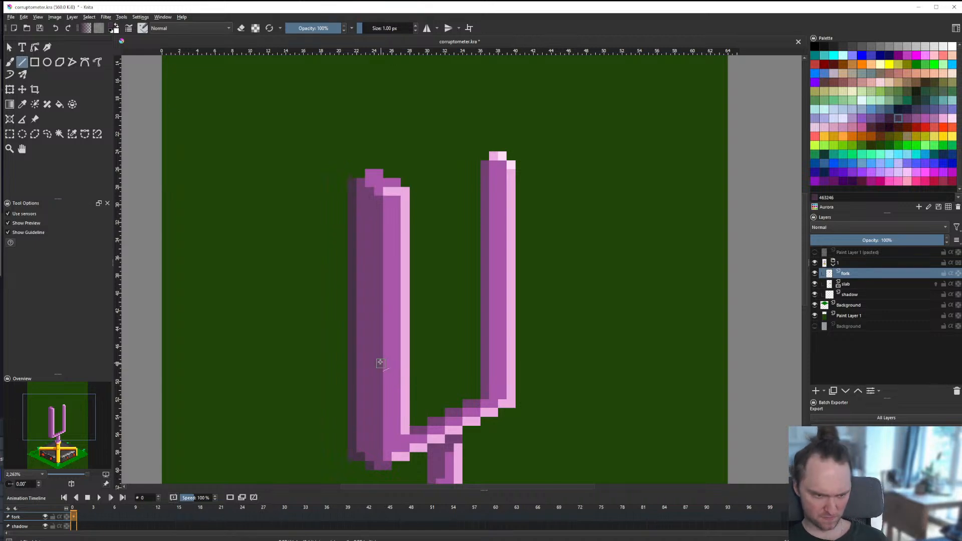
Step: Sample the fork's light pink and shift the highlight row beneath the left prong's purple cap one pixel down
{"action": "scroll", "coordinate": [393, 306], "scroll_direction": "down", "scroll_amount": 2}
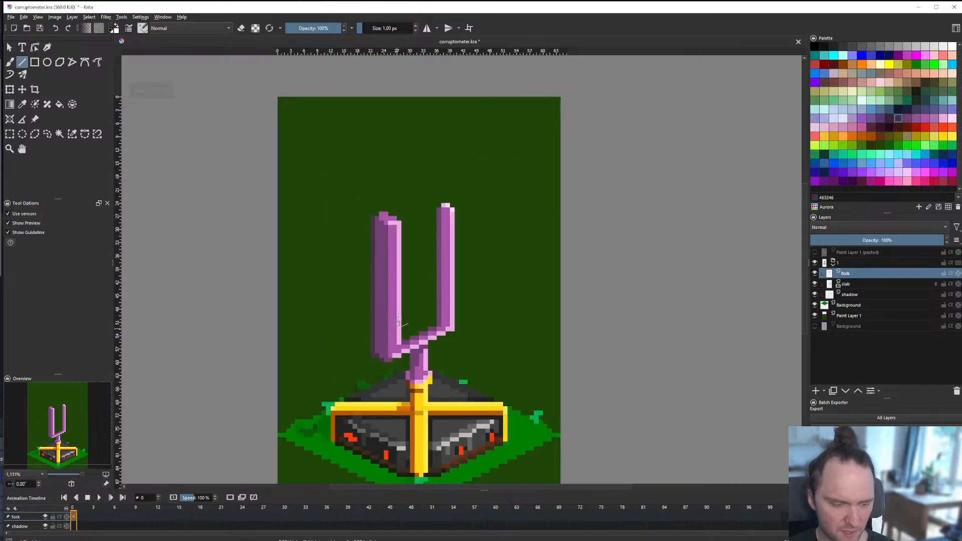
{"action": "scroll", "coordinate": [395, 331], "scroll_direction": "up", "scroll_amount": 1}
{"action": "scroll", "coordinate": [401, 339], "scroll_direction": "down", "scroll_amount": 1}
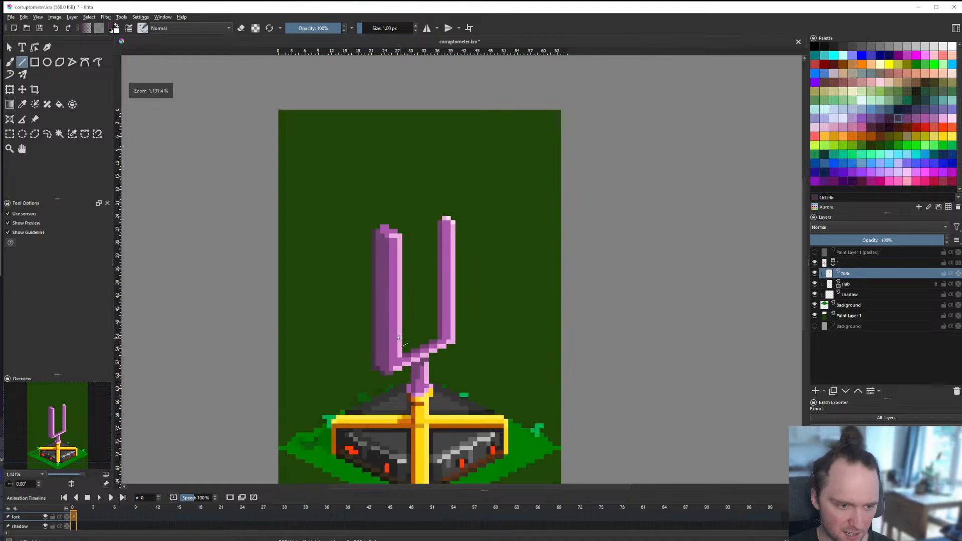
{"action": "scroll", "coordinate": [398, 351], "scroll_direction": "up", "scroll_amount": 4}
{"action": "scroll", "coordinate": [389, 382], "scroll_direction": "down", "scroll_amount": 4}
{"action": "scroll", "coordinate": [352, 409], "scroll_direction": "up", "scroll_amount": 5}
{"action": "left_click", "coordinate": [352, 410], "text": "ctrl"}
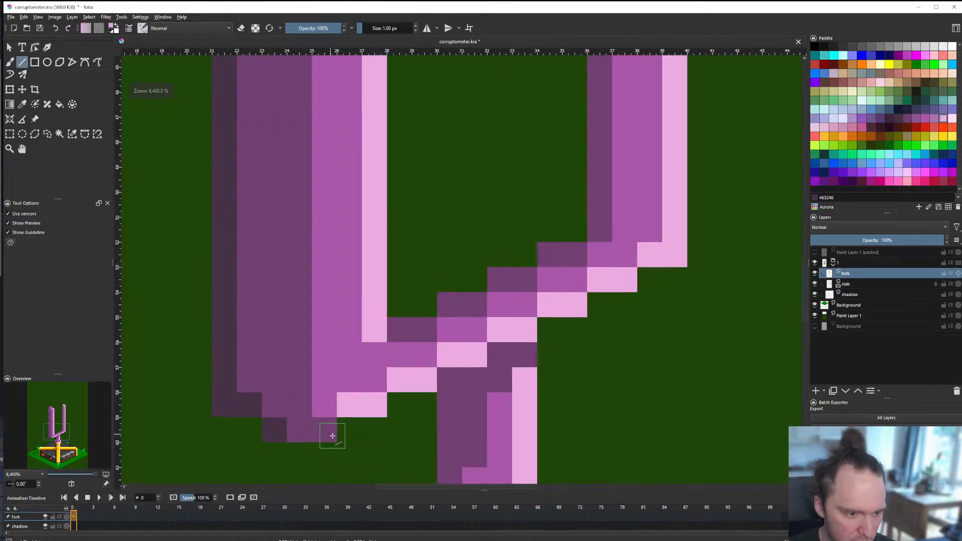
{"action": "left_click_drag", "start_coordinate": [332, 436], "coordinate": [323, 156]}
{"action": "key", "text": "ctrl+z"}
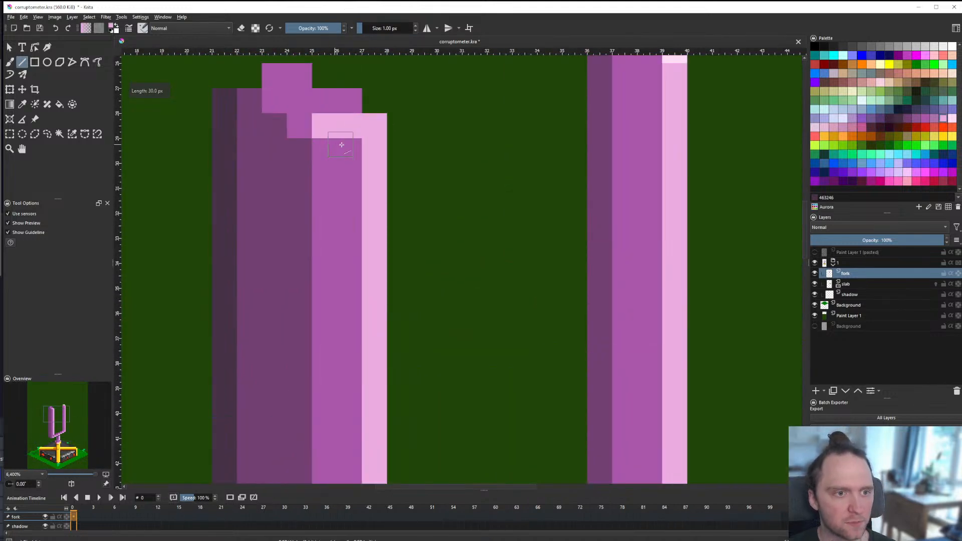
{"action": "key", "text": "ctrl+z"}
{"action": "left_click", "coordinate": [324, 151]}
{"action": "scroll", "coordinate": [324, 151], "scroll_direction": "down", "scroll_amount": 8}
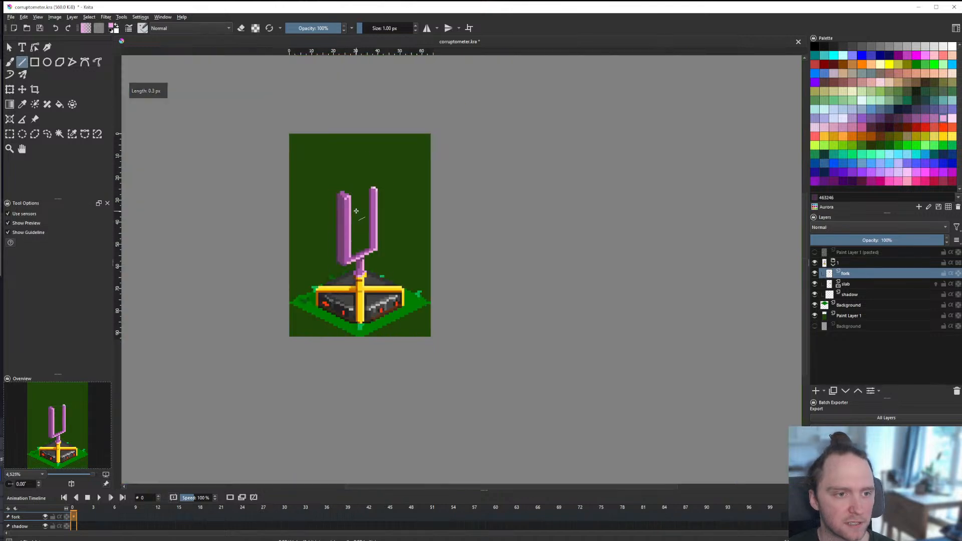
{"action": "scroll", "coordinate": [352, 175], "scroll_direction": "up", "scroll_amount": 3}
{"action": "scroll", "coordinate": [393, 237], "scroll_direction": "down", "scroll_amount": 5}
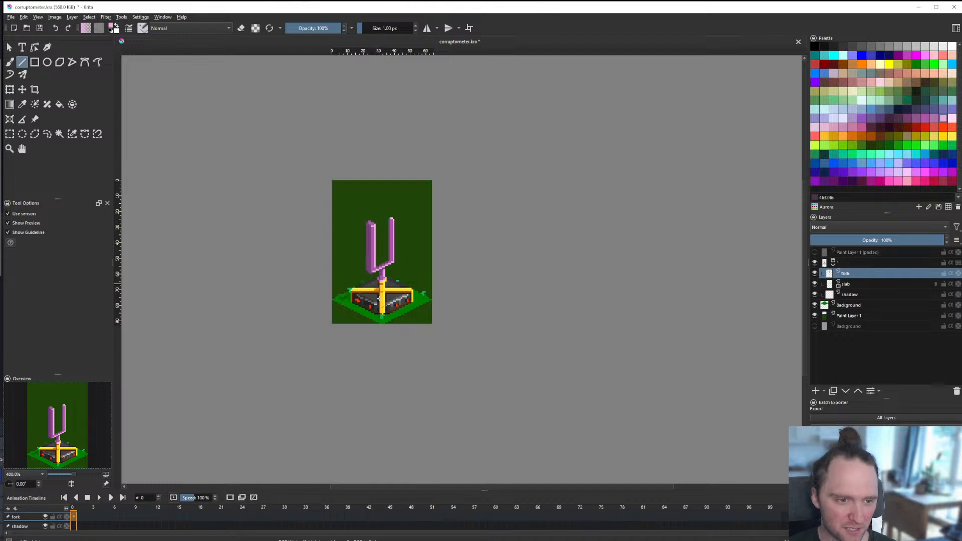
{"action": "scroll", "coordinate": [380, 298], "scroll_direction": "up", "scroll_amount": 6}
{"action": "scroll", "coordinate": [366, 243], "scroll_direction": "down", "scroll_amount": 2}
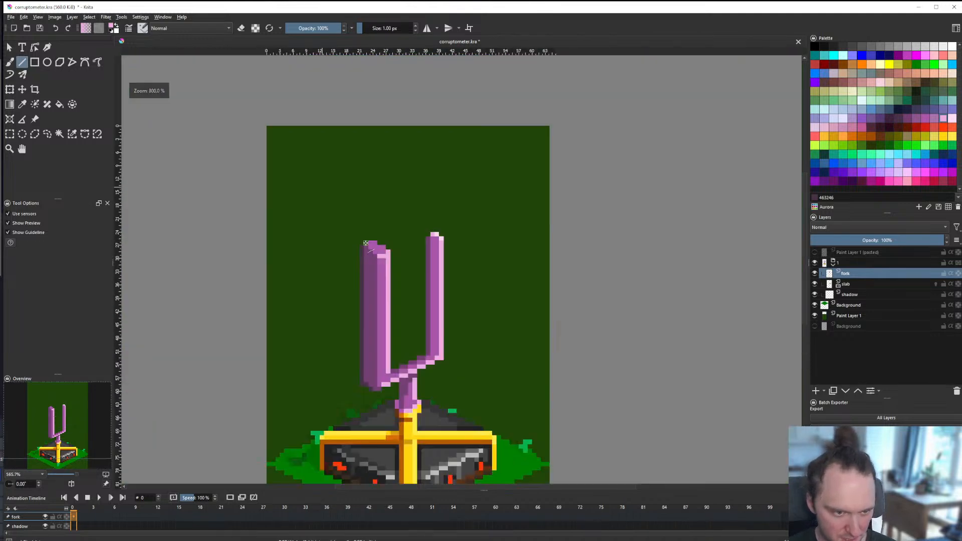
{"action": "scroll", "coordinate": [366, 242], "scroll_direction": "up", "scroll_amount": 6}
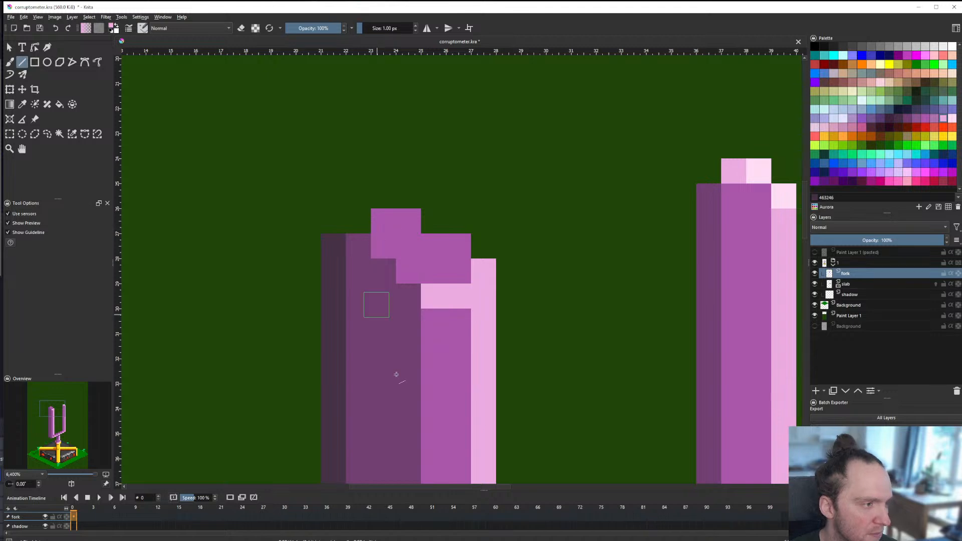
Step: Switch to the web browser and run a Google image search for "annique metal fence" in a new tab
{"action": "key", "text": "alt+Tab"}
{"action": "left_click", "coordinate": [193, 89]}
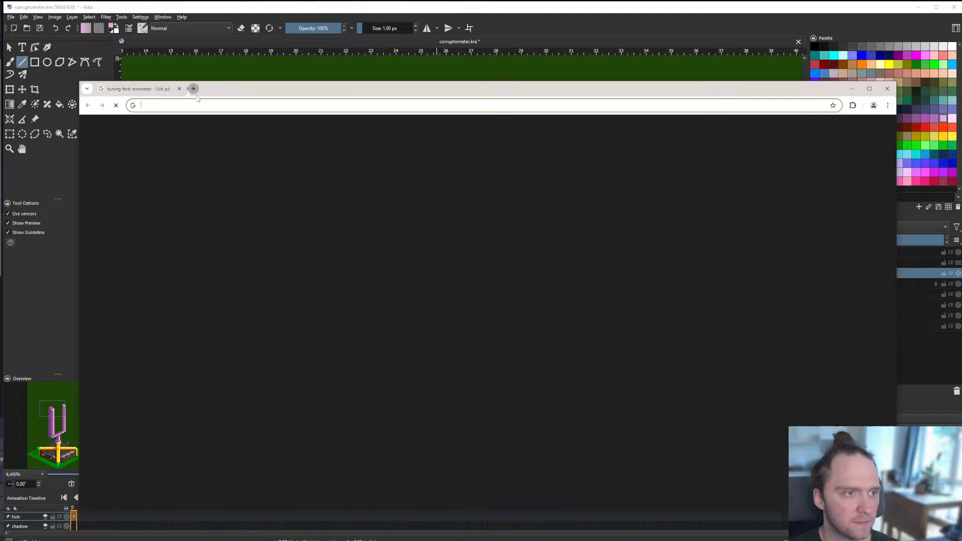
{"action": "type", "text": "annique m"}
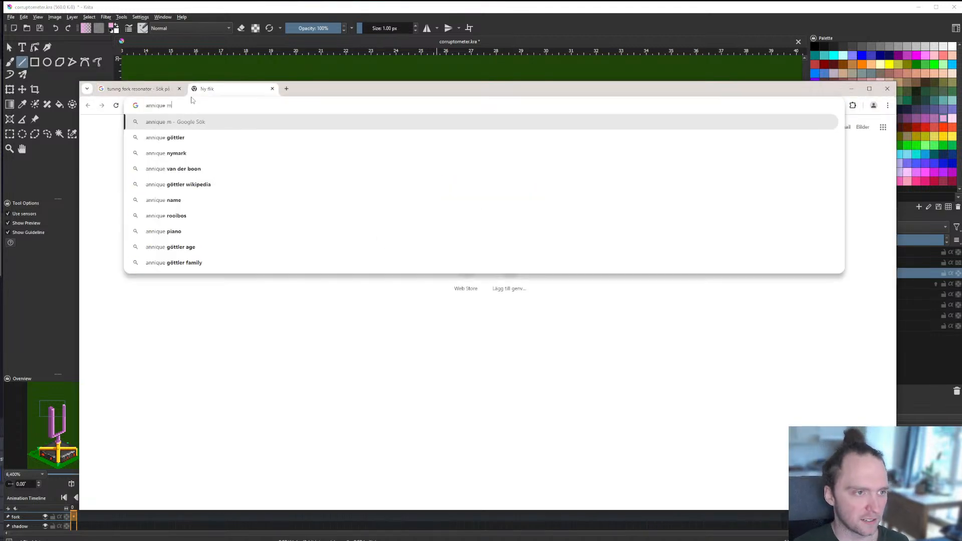
{"action": "type", "text": "etal fence"}
{"action": "key", "text": "Return"}
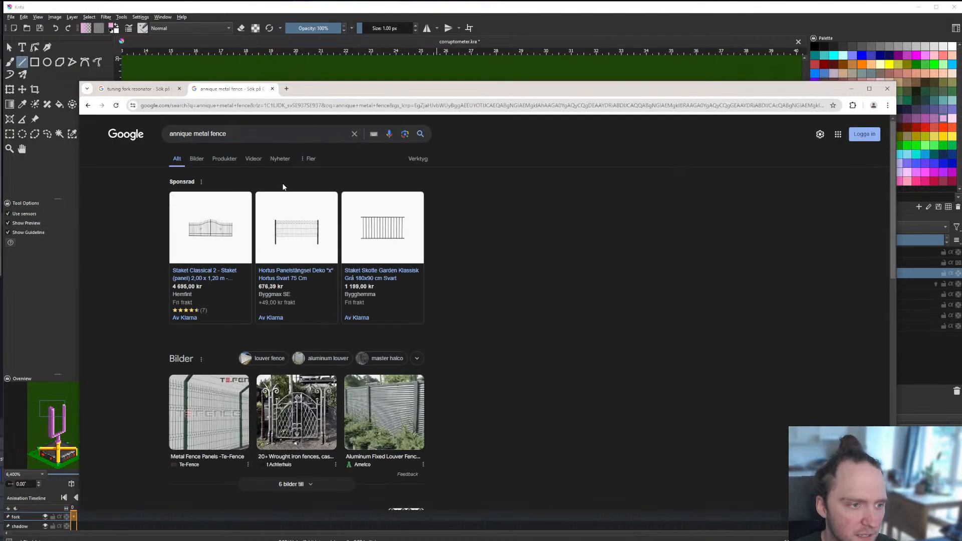
{"action": "left_click", "coordinate": [196, 159]}
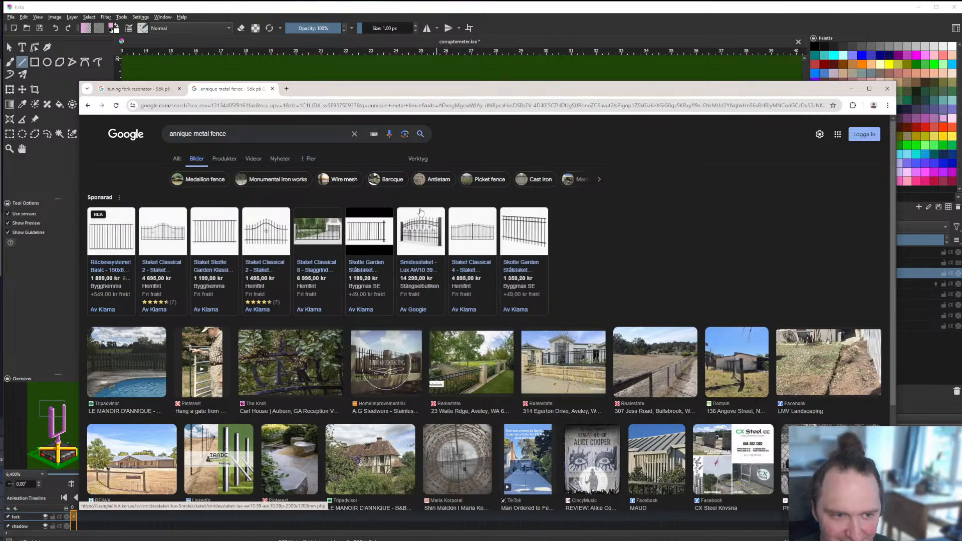
Step: View the Smidesstaket Lux AW10.39 listing, close it, and open the Staket Classical 2 listing, allowing all cookies
{"action": "left_click", "coordinate": [419, 230]}
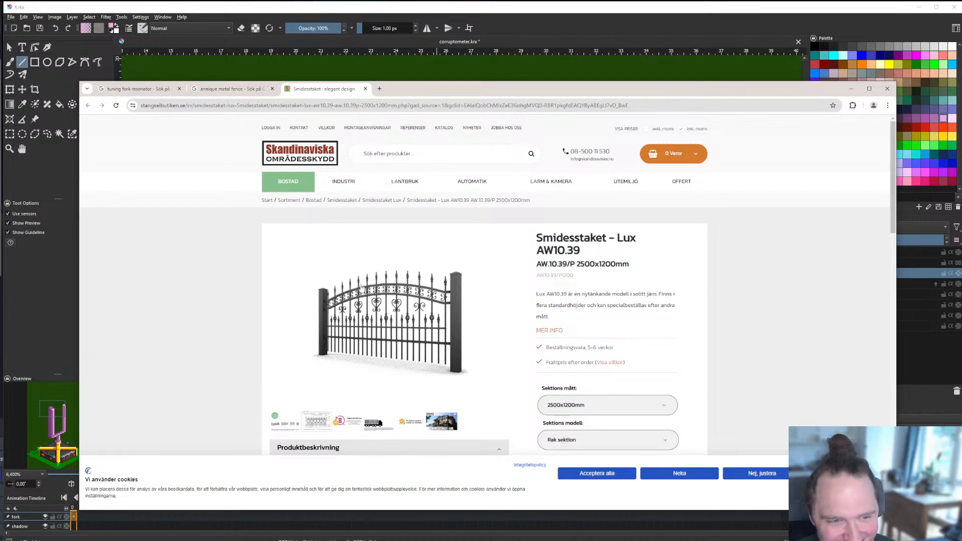
{"action": "left_click", "coordinate": [364, 89]}
{"action": "left_click", "coordinate": [287, 246]}
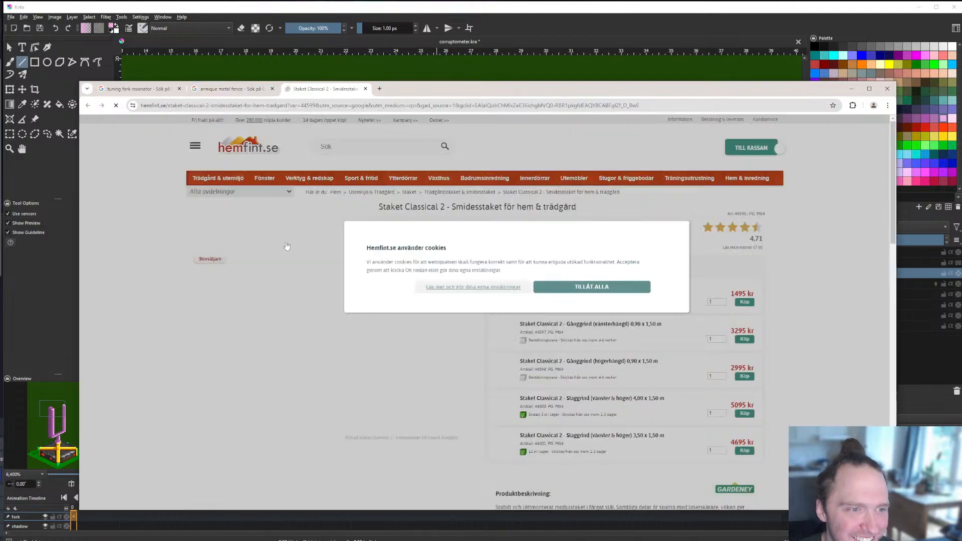
{"action": "left_click", "coordinate": [561, 291]}
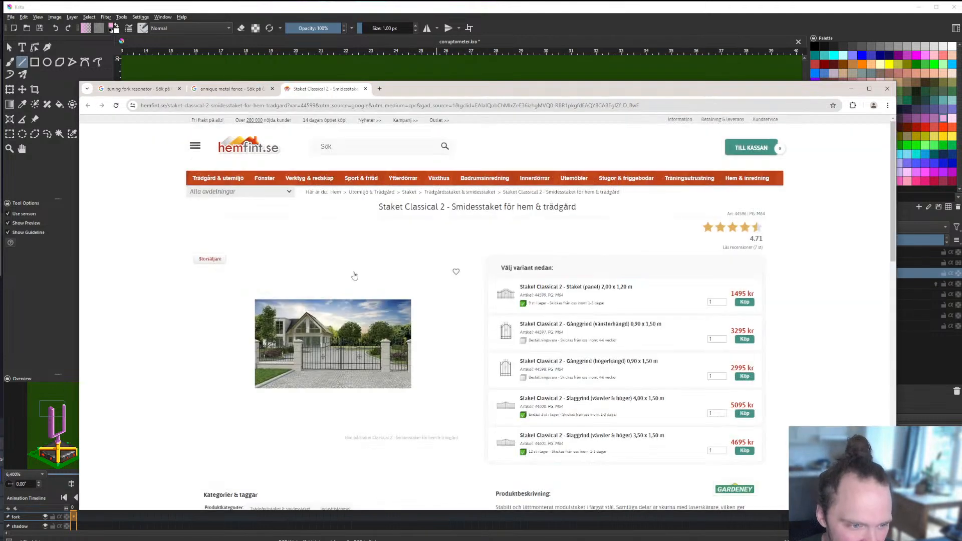
Step: Open the Staket Classical 2 photo in its own tab, inspect it at 500% zoom, and return to the Krita sprite
{"action": "right_click", "coordinate": [346, 326]}
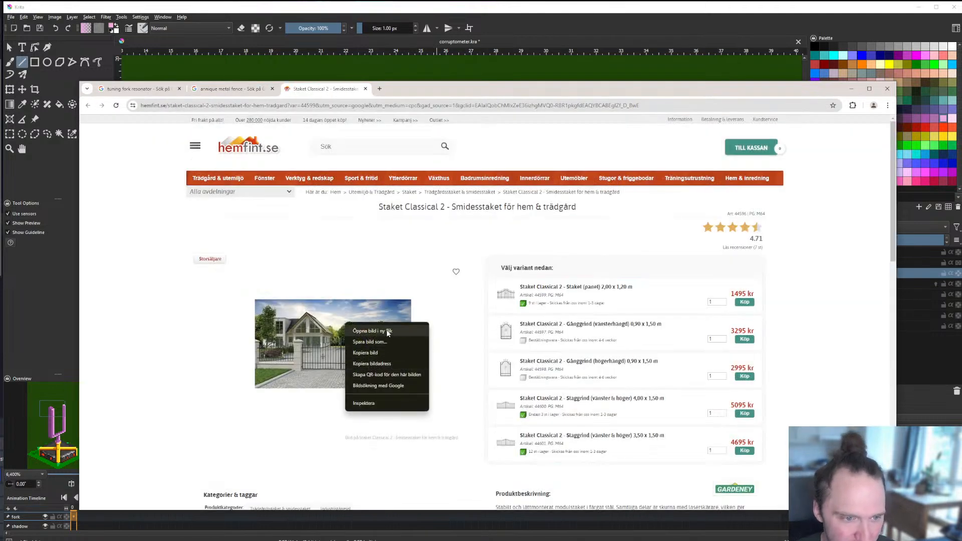
{"action": "left_click", "coordinate": [361, 330]}
{"action": "left_click", "coordinate": [439, 92]}
{"action": "scroll", "coordinate": [493, 314], "scroll_direction": "up", "scroll_amount": 9}
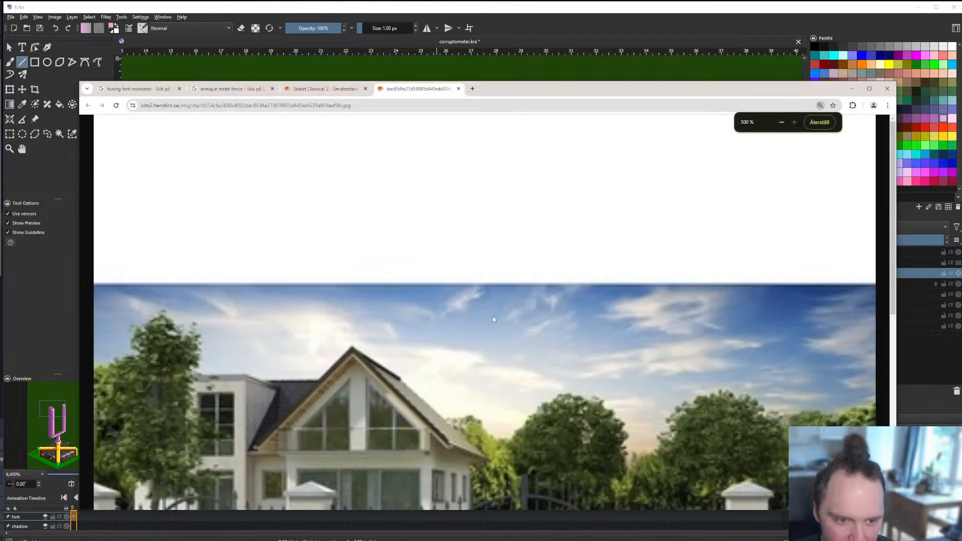
{"action": "scroll", "coordinate": [492, 316], "scroll_direction": "down", "scroll_amount": 2}
{"action": "scroll", "coordinate": [472, 308], "scroll_direction": "up", "scroll_amount": 2}
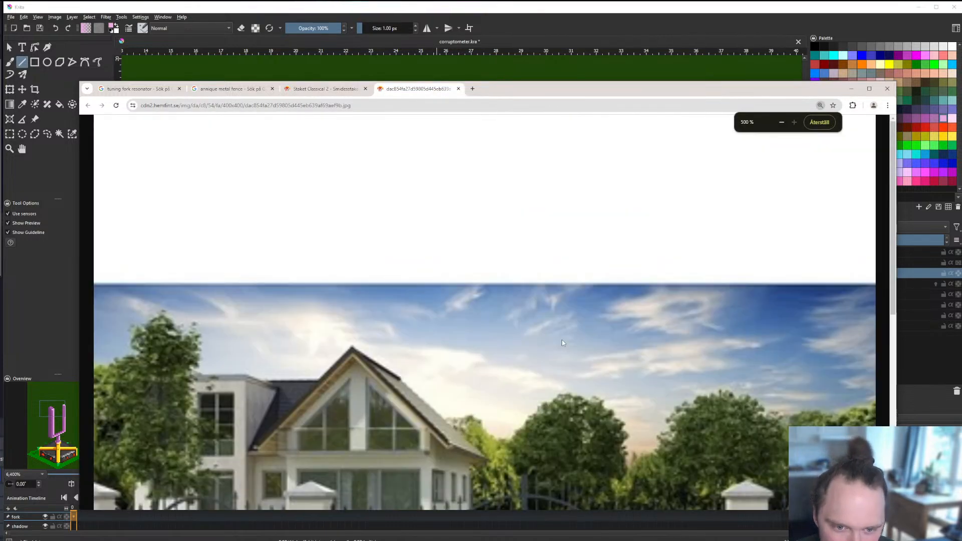
{"action": "left_click", "coordinate": [458, 89]}
{"action": "left_click", "coordinate": [369, 4]}
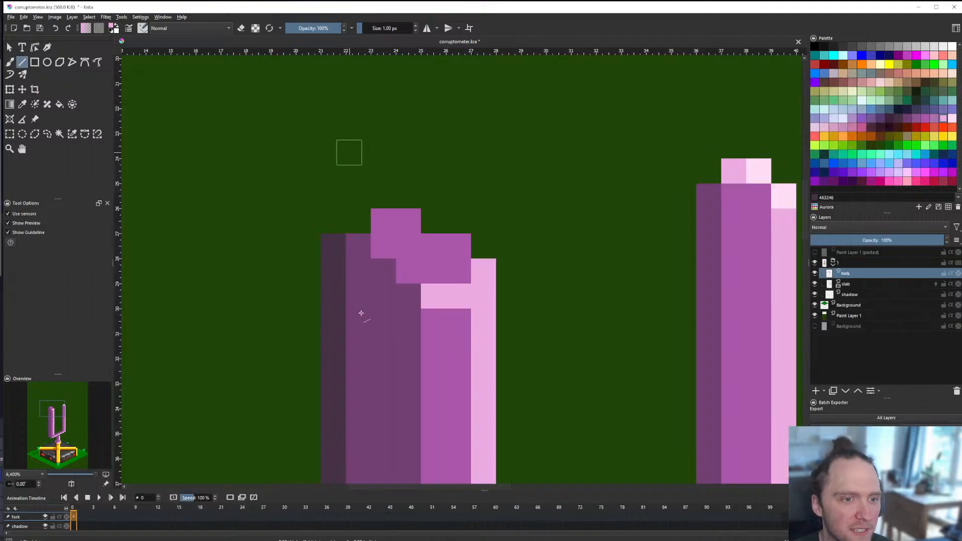
Step: Try a purple pixel beneath the outer end of the left prong's cap and repaint it in the shadow purple
{"action": "scroll", "coordinate": [382, 310], "scroll_direction": "down", "scroll_amount": 10}
{"action": "scroll", "coordinate": [382, 318], "scroll_direction": "up", "scroll_amount": 6}
{"action": "scroll", "coordinate": [374, 305], "scroll_direction": "up", "scroll_amount": 5}
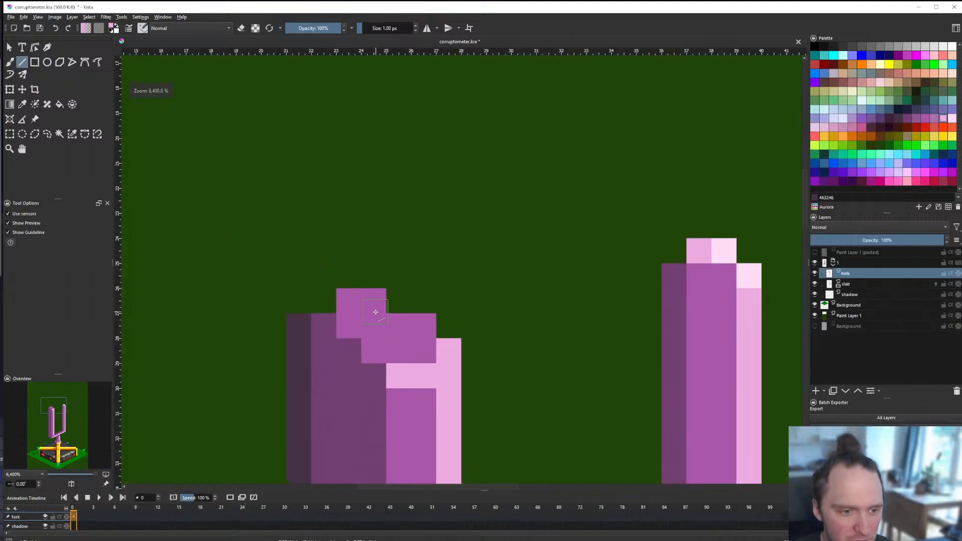
{"action": "scroll", "coordinate": [378, 313], "scroll_direction": "down", "scroll_amount": 1}
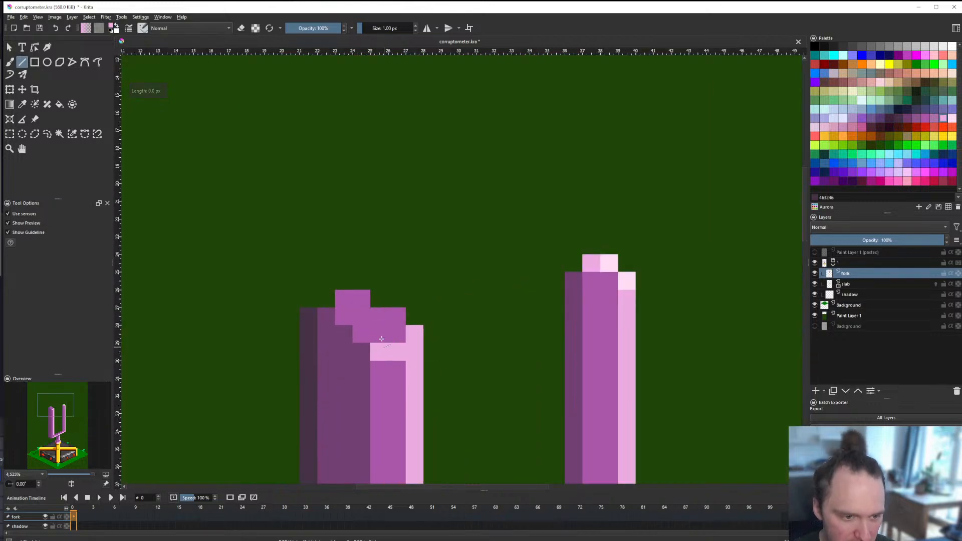
{"action": "key", "text": "f"}
{"action": "scroll", "coordinate": [377, 322], "scroll_direction": "down", "scroll_amount": 9}
{"action": "scroll", "coordinate": [379, 323], "scroll_direction": "up", "scroll_amount": 5}
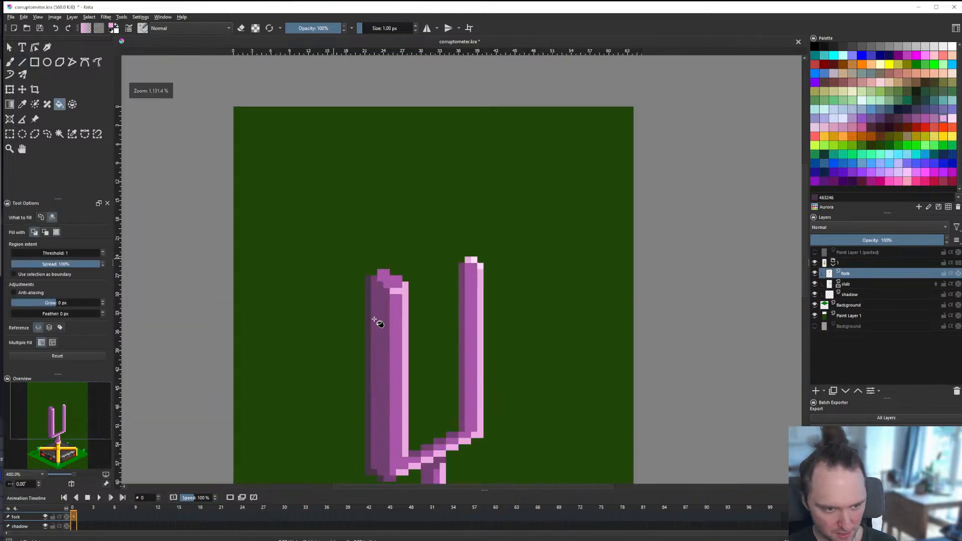
{"action": "scroll", "coordinate": [379, 323], "scroll_direction": "up", "scroll_amount": 5}
{"action": "key", "text": "b"}
{"action": "left_click", "coordinate": [390, 283]}
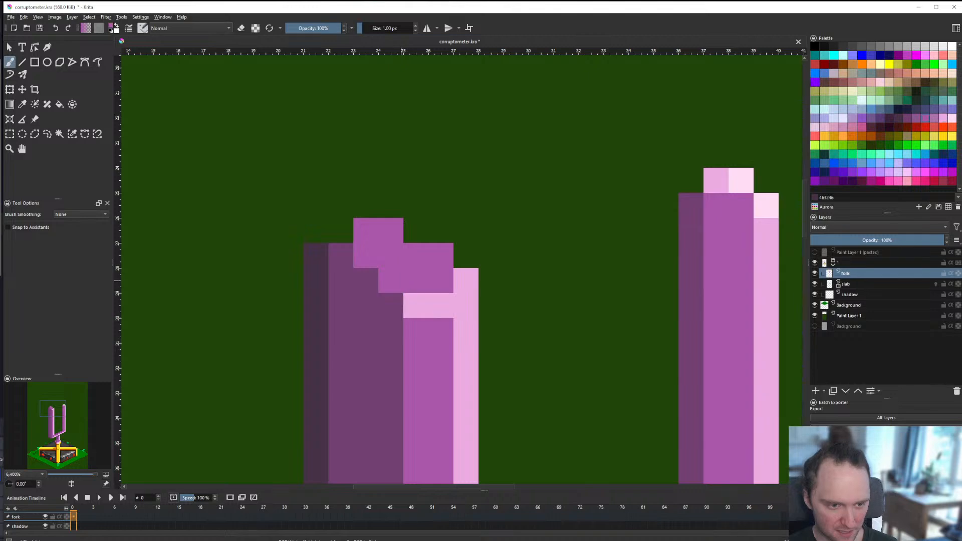
{"action": "scroll", "coordinate": [390, 276], "scroll_direction": "up", "scroll_amount": 2}
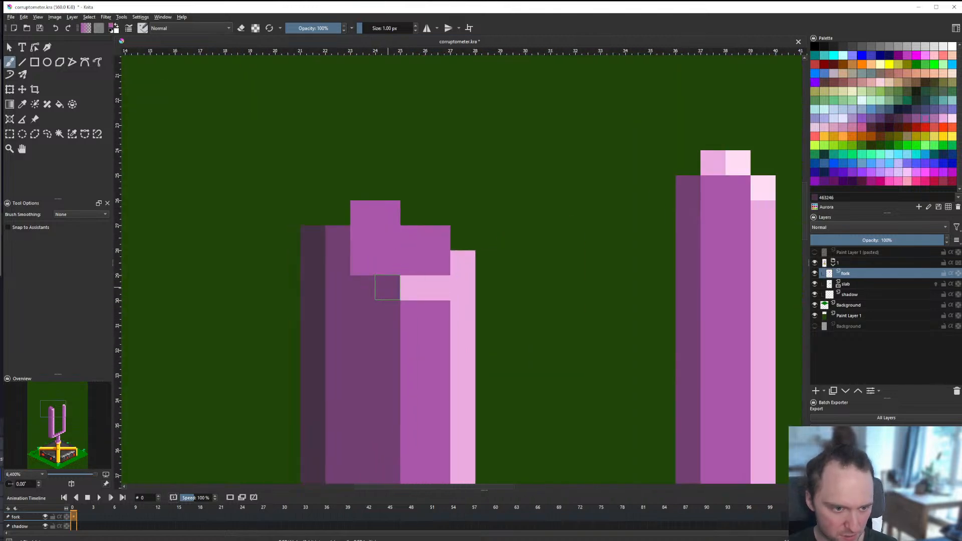
{"action": "left_click", "coordinate": [363, 264]}
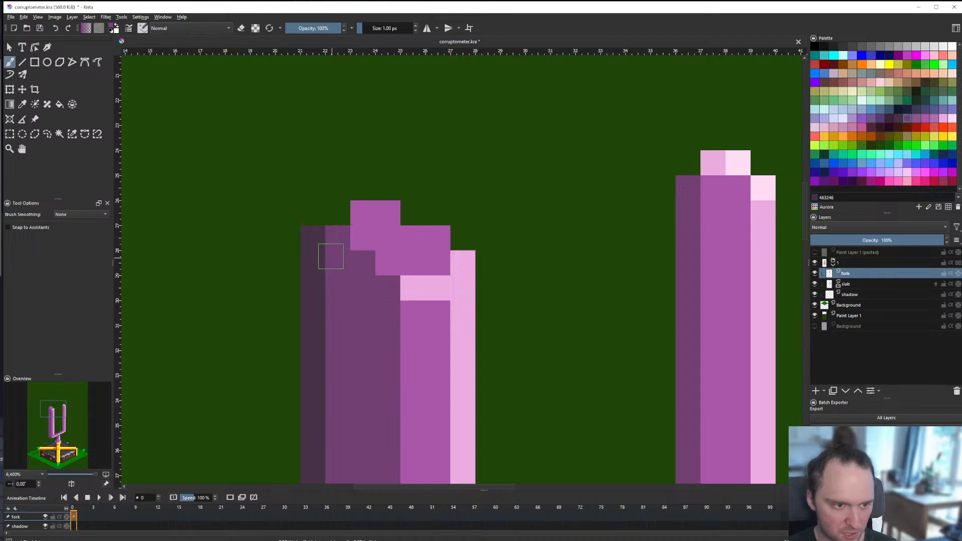
Step: Extend the left prong's cap one pixel outward in main purple, erase its raised top pixels, and save the file
{"action": "left_click", "coordinate": [368, 240], "text": "ctrl"}
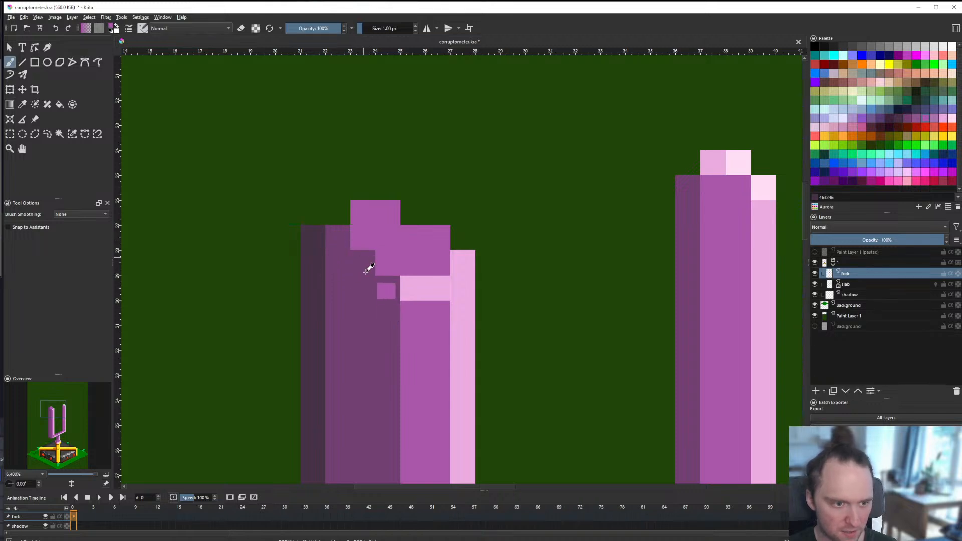
{"action": "left_click", "coordinate": [338, 238]}
{"action": "key", "text": "e"}
{"action": "mouse_move", "coordinate": [358, 214]}
{"action": "left_mouse_down"}
{"action": "mouse_move", "coordinate": [391, 219]}
{"action": "mouse_move", "coordinate": [358, 217]}
{"action": "left_mouse_up"}
{"action": "key", "text": "e"}
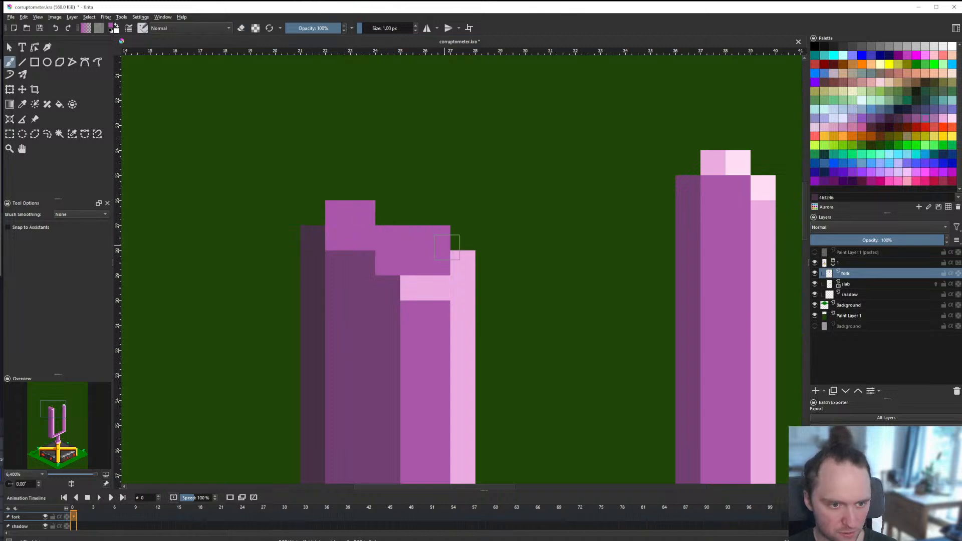
{"action": "key", "text": "ctrl+z"}
{"action": "key", "text": "ctrl+s"}
Step: Try a two-pixel raised block and a single raised pixel on top of the left prong's cap
{"action": "left_click_drag", "start_coordinate": [338, 219], "coordinate": [365, 218]}
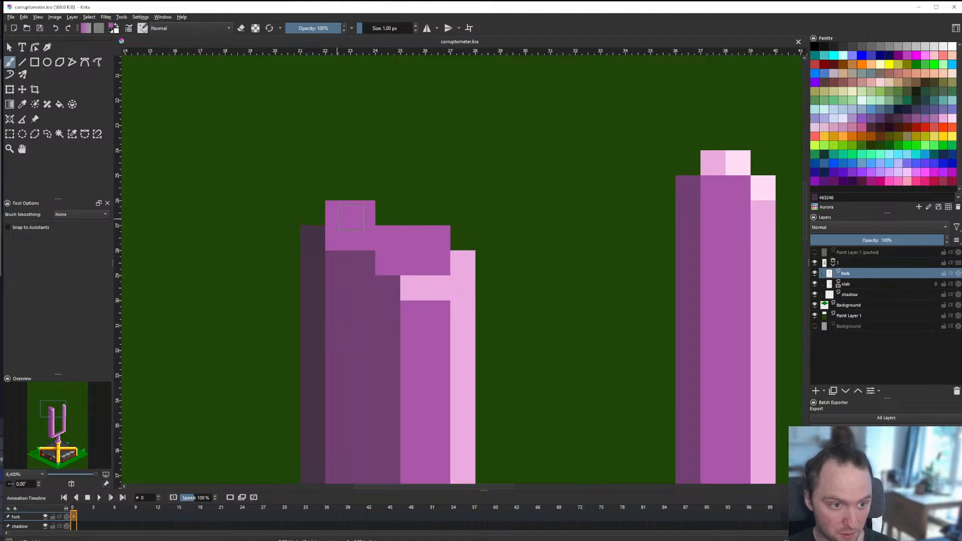
{"action": "scroll", "coordinate": [366, 230], "scroll_direction": "down", "scroll_amount": 7}
{"action": "scroll", "coordinate": [366, 230], "scroll_direction": "up", "scroll_amount": 6}
{"action": "key", "text": "ctrl+z"}
{"action": "left_click", "coordinate": [330, 222]}
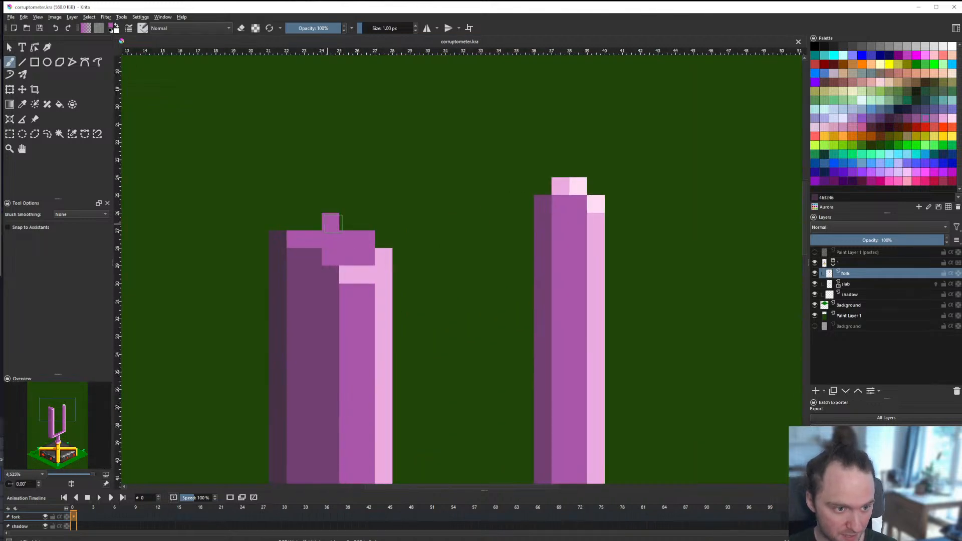
{"action": "scroll", "coordinate": [381, 239], "scroll_direction": "down", "scroll_amount": 7}
{"action": "scroll", "coordinate": [381, 241], "scroll_direction": "up", "scroll_amount": 7}
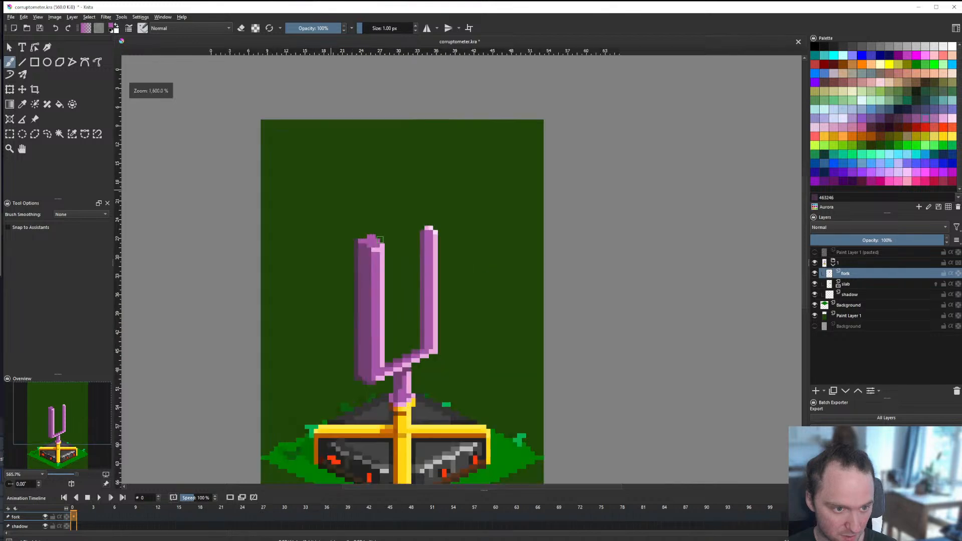
{"action": "key", "text": "ctrl+z"}
{"action": "scroll", "coordinate": [352, 229], "scroll_direction": "up", "scroll_amount": 1}
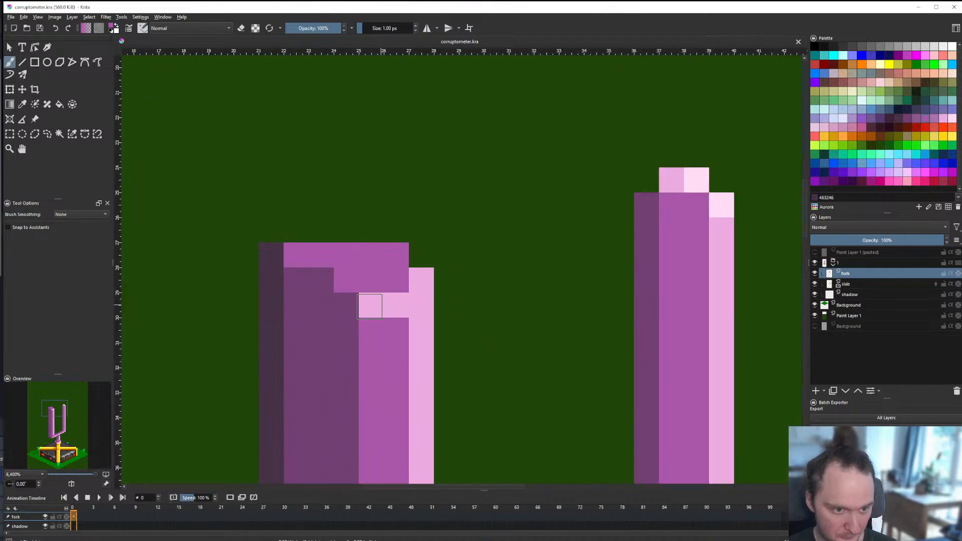
Step: Erase the inner end pixel of the cap's upper row so the cap steps down toward the light pink edge
{"action": "key", "text": "e"}
{"action": "left_click", "coordinate": [394, 248]}
{"action": "key", "text": "e"}
{"action": "left_click", "coordinate": [416, 276]}
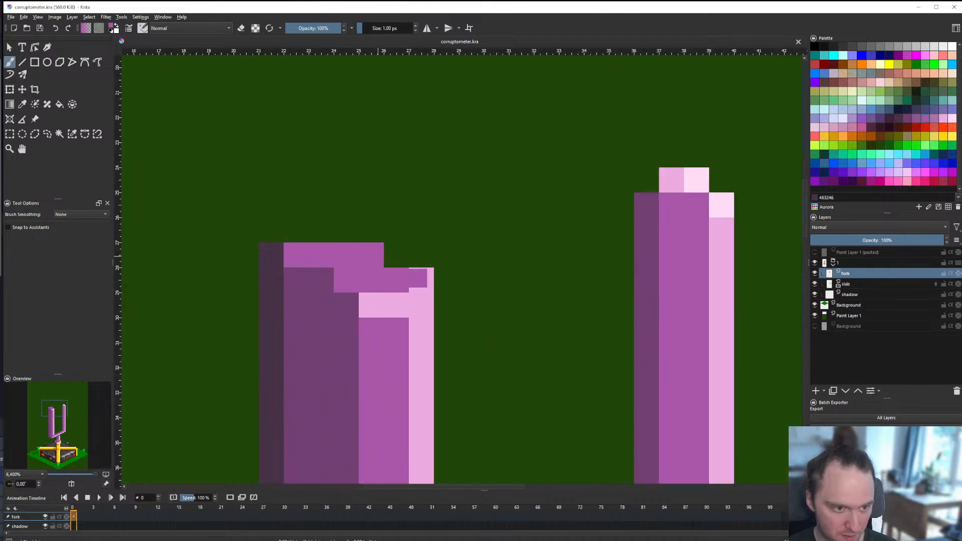
{"action": "scroll", "coordinate": [368, 270], "scroll_direction": "down", "scroll_amount": 10}
{"action": "scroll", "coordinate": [372, 274], "scroll_direction": "up", "scroll_amount": 10}
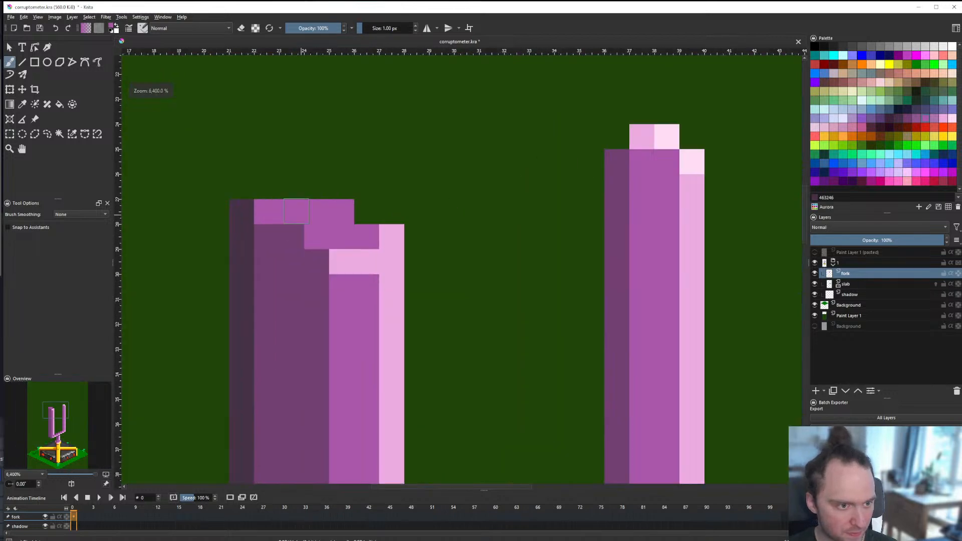
Step: Try a two-pixel raised block on the left prong's cap, and replace it with a single main purple pixel
{"action": "left_click_drag", "start_coordinate": [293, 189], "coordinate": [335, 187]}
{"action": "scroll", "coordinate": [312, 208], "scroll_direction": "down", "scroll_amount": 7}
{"action": "scroll", "coordinate": [306, 209], "scroll_direction": "up", "scroll_amount": 6}
{"action": "key", "text": "ctrl+z"}
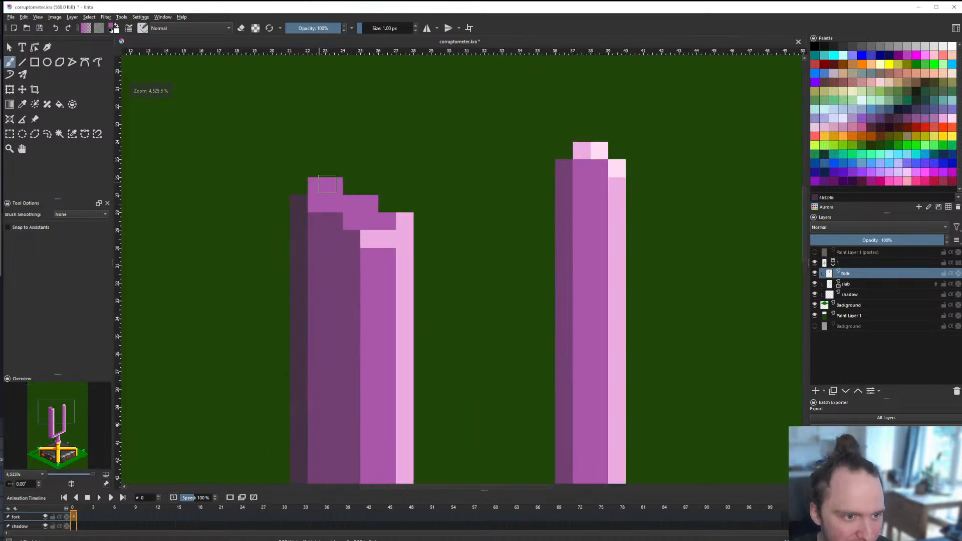
{"action": "scroll", "coordinate": [332, 213], "scroll_direction": "down", "scroll_amount": 7}
{"action": "scroll", "coordinate": [333, 208], "scroll_direction": "up", "scroll_amount": 6}
{"action": "key", "text": "ctrl+z"}
{"action": "left_click", "coordinate": [323, 244]}
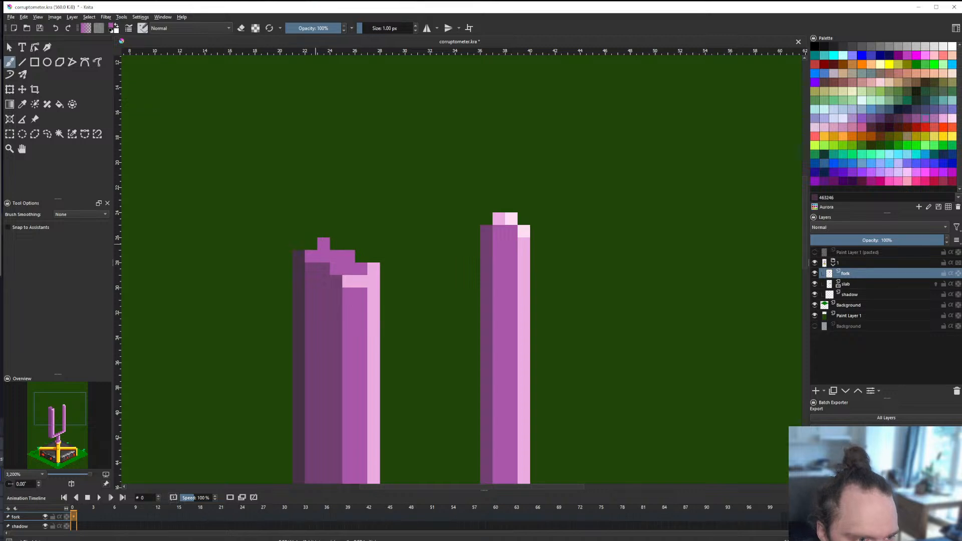
Step: Try the left prong's cap with a flat top in place of the single raised pixel
{"action": "scroll", "coordinate": [311, 244], "scroll_direction": "down", "scroll_amount": 6}
{"action": "scroll", "coordinate": [345, 245], "scroll_direction": "up", "scroll_amount": 6}
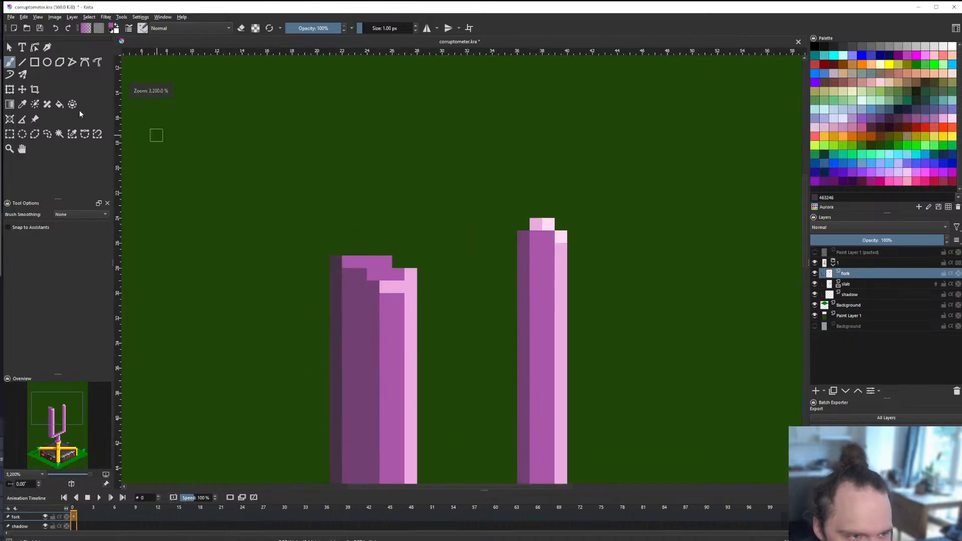
{"action": "left_click", "coordinate": [22, 61]}
{"action": "scroll", "coordinate": [333, 257], "scroll_direction": "up", "scroll_amount": 2}
{"action": "left_click_drag", "start_coordinate": [361, 228], "coordinate": [413, 245]}
{"action": "scroll", "coordinate": [392, 231], "scroll_direction": "down", "scroll_amount": 7}
{"action": "scroll", "coordinate": [359, 269], "scroll_direction": "up", "scroll_amount": 5}
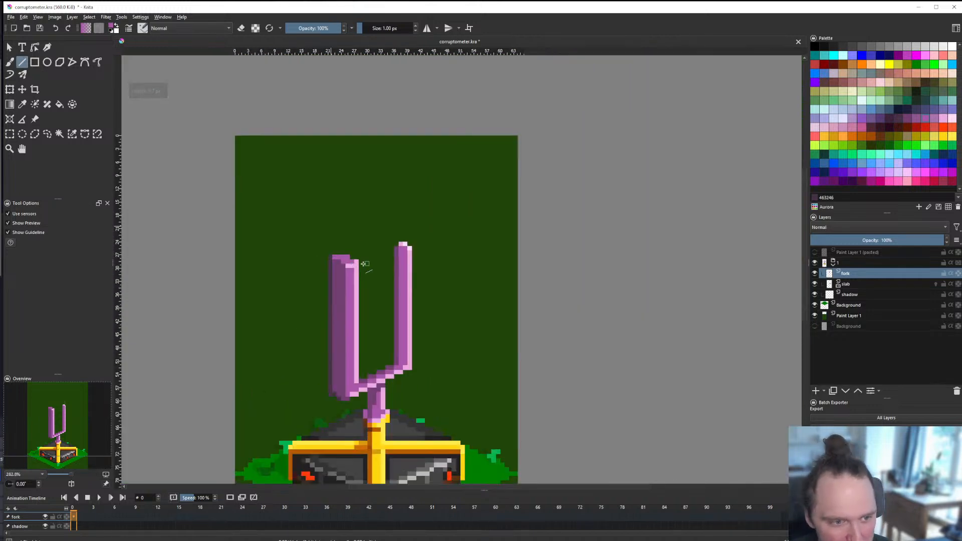
{"action": "scroll", "coordinate": [366, 286], "scroll_direction": "down", "scroll_amount": 5}
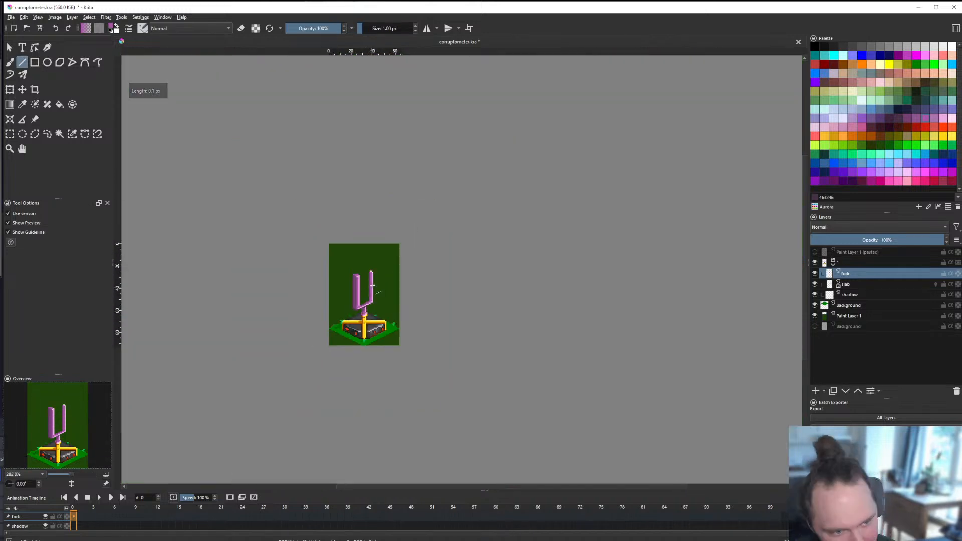
{"action": "scroll", "coordinate": [365, 286], "scroll_direction": "up", "scroll_amount": 7}
{"action": "scroll", "coordinate": [354, 245], "scroll_direction": "down", "scroll_amount": 9}
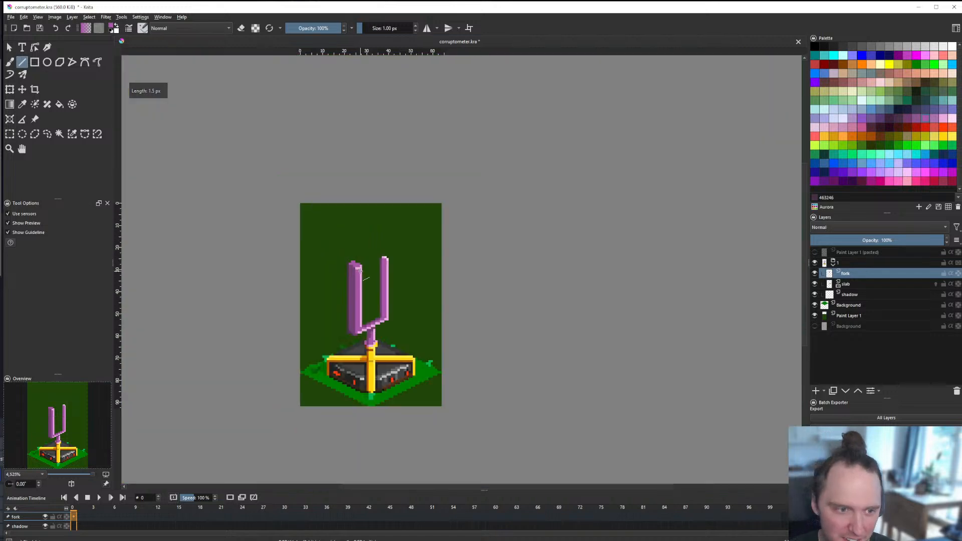
{"action": "scroll", "coordinate": [382, 270], "scroll_direction": "up", "scroll_amount": 3}
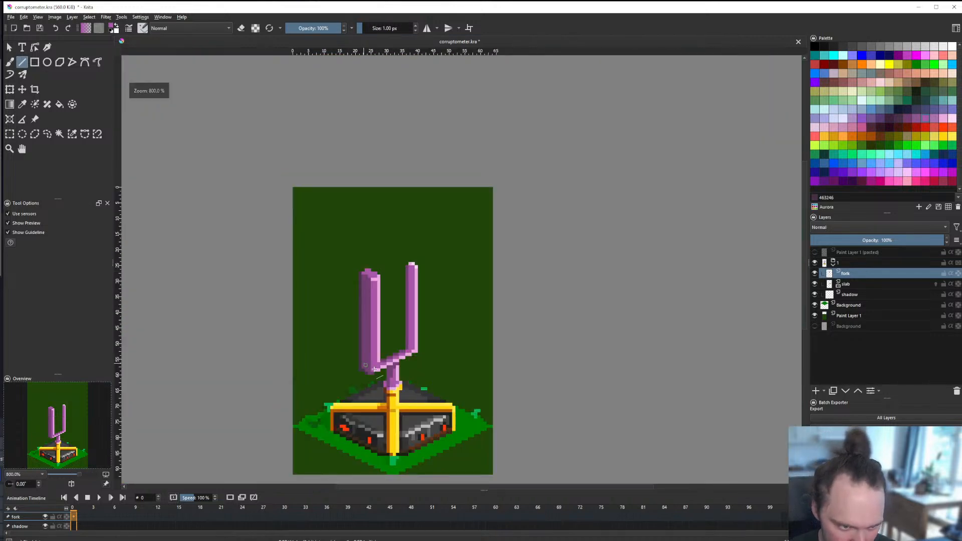
Step: Step the left prong's bottom edge one row lower, give its cap a two-pixel raised block, and save the file
{"action": "scroll", "coordinate": [373, 370], "scroll_direction": "down", "scroll_amount": 4}
{"action": "scroll", "coordinate": [345, 321], "scroll_direction": "up", "scroll_amount": 9}
{"action": "key", "text": "e"}
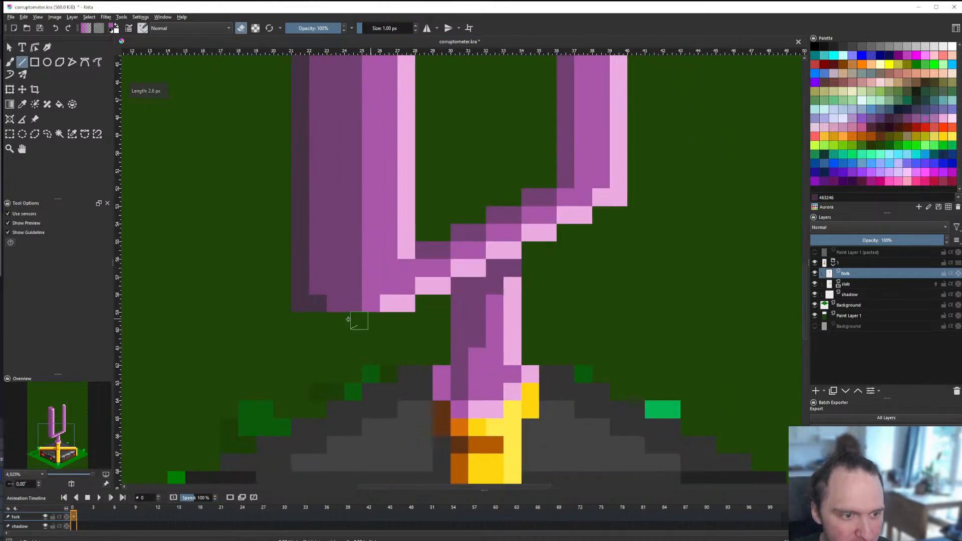
{"action": "scroll", "coordinate": [313, 301], "scroll_direction": "down", "scroll_amount": 12}
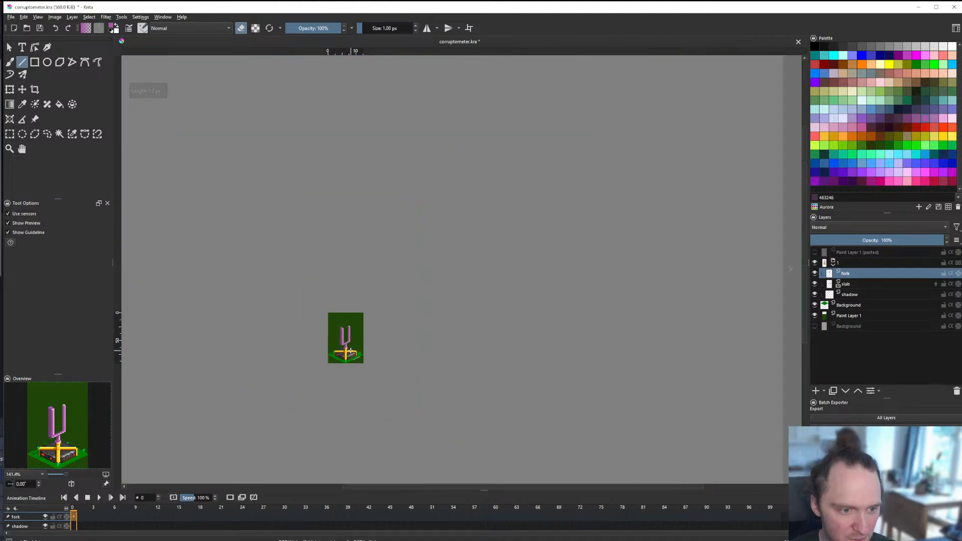
{"action": "scroll", "coordinate": [344, 346], "scroll_direction": "up", "scroll_amount": 6}
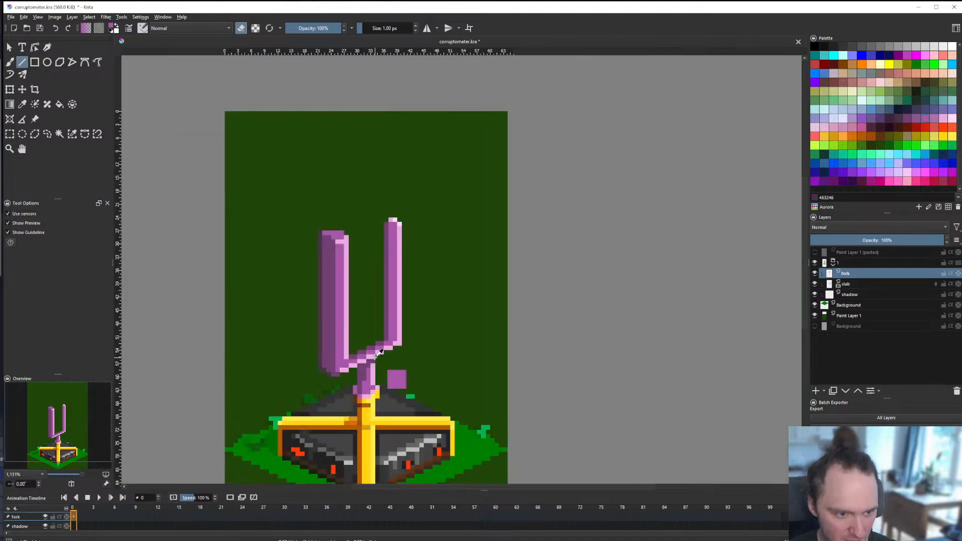
{"action": "scroll", "coordinate": [376, 357], "scroll_direction": "up", "scroll_amount": 2}
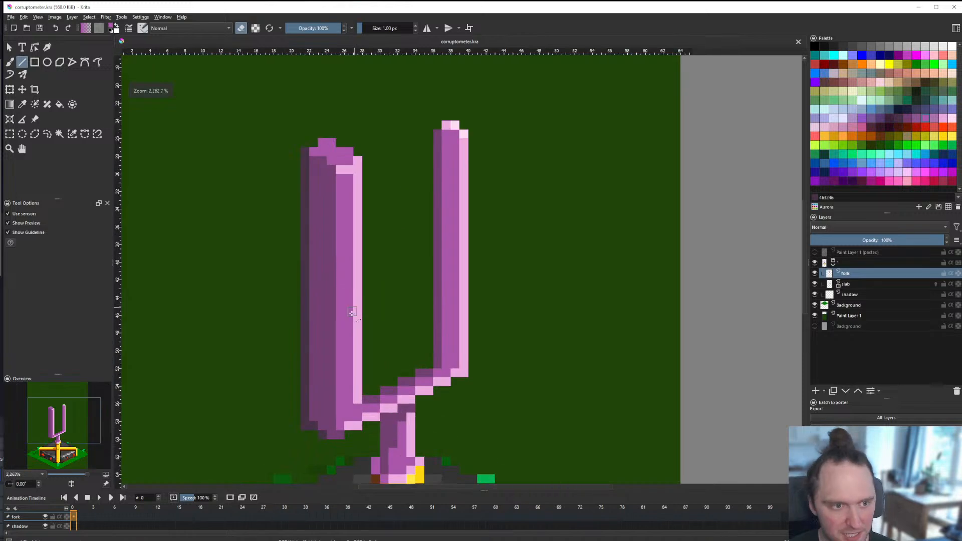
Step: Draw a second column in the darkest purple along the left prong's outer side to widen its shadow
{"action": "scroll", "coordinate": [364, 317], "scroll_direction": "down", "scroll_amount": 8}
{"action": "scroll", "coordinate": [363, 317], "scroll_direction": "up", "scroll_amount": 5}
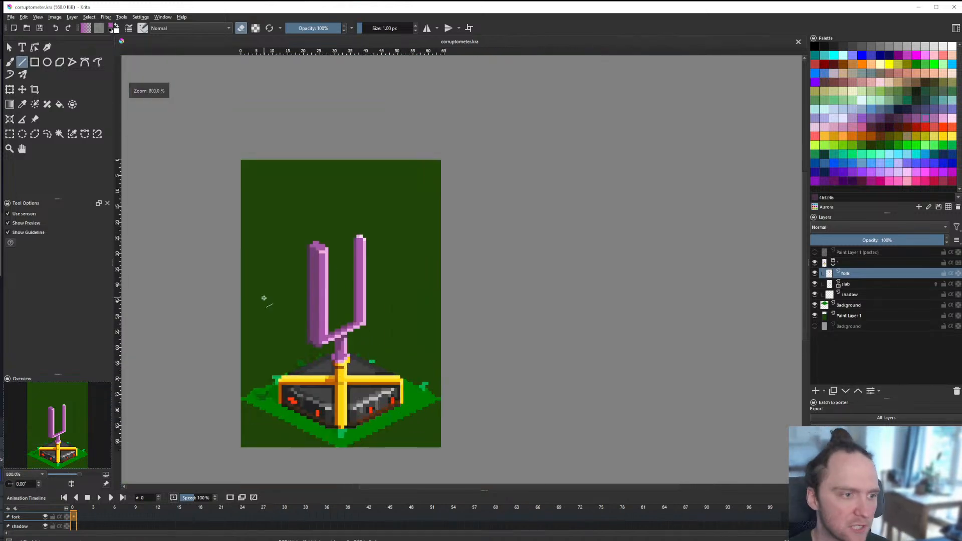
{"action": "scroll", "coordinate": [327, 299], "scroll_direction": "down", "scroll_amount": 3}
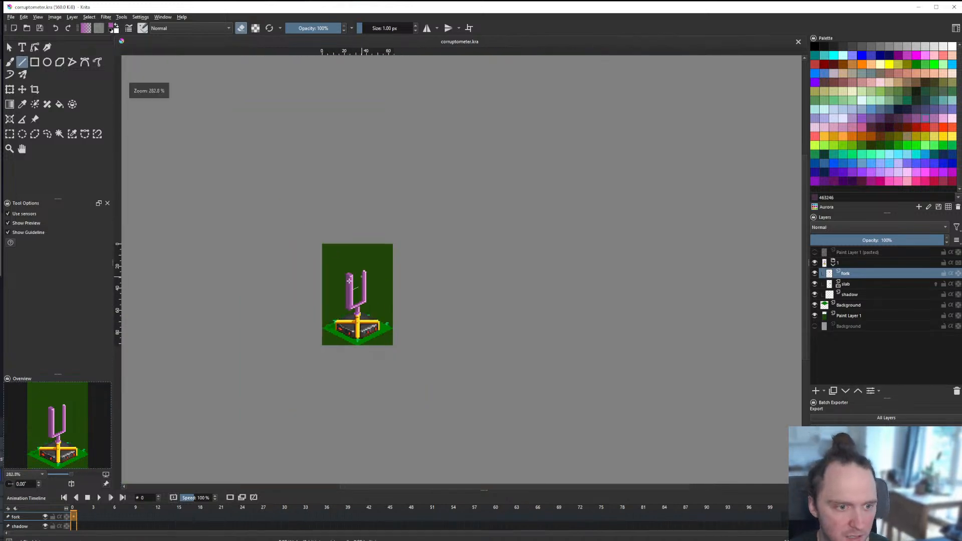
{"action": "scroll", "coordinate": [357, 280], "scroll_direction": "up", "scroll_amount": 4}
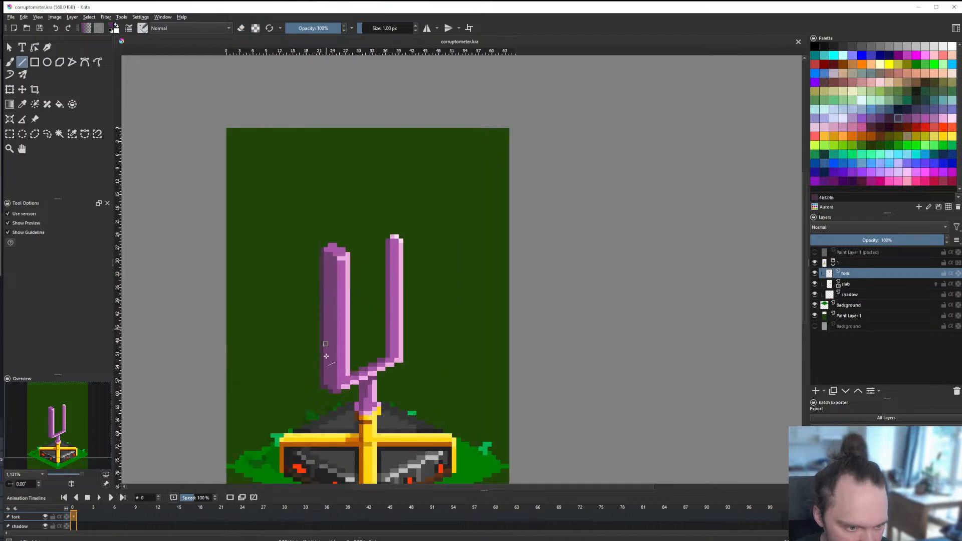
{"action": "scroll", "coordinate": [323, 361], "scroll_direction": "up", "scroll_amount": 2}
{"action": "left_click_drag", "start_coordinate": [321, 406], "coordinate": [329, 171]}
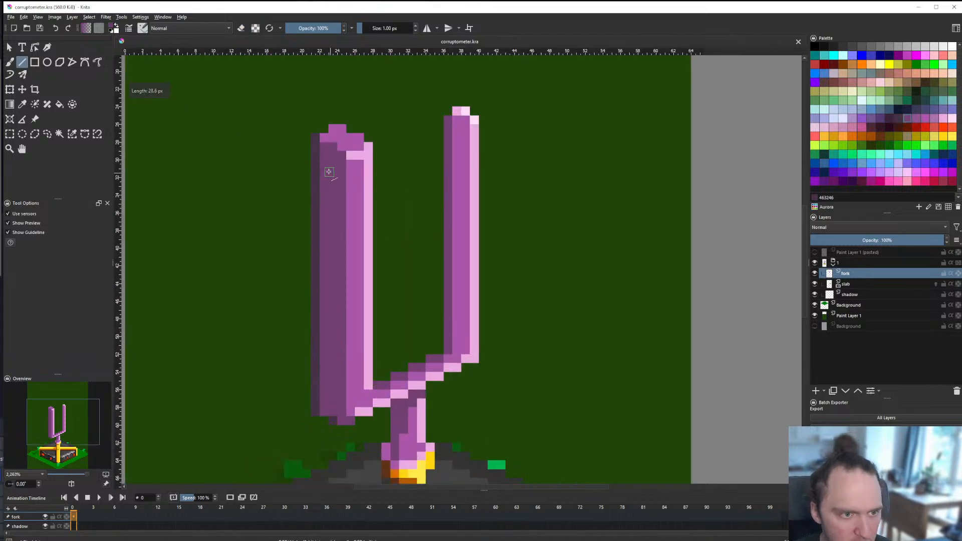
{"action": "left_click", "coordinate": [318, 400], "text": "ctrl"}
{"action": "left_click_drag", "start_coordinate": [323, 407], "coordinate": [323, 162]}
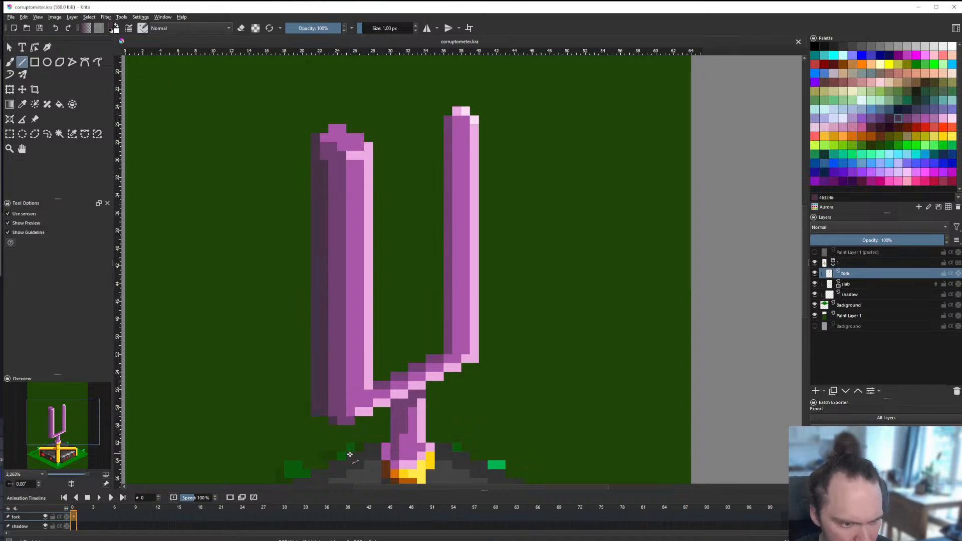
{"action": "scroll", "coordinate": [349, 454], "scroll_direction": "down", "scroll_amount": 6}
{"action": "scroll", "coordinate": [338, 402], "scroll_direction": "up", "scroll_amount": 6}
{"action": "scroll", "coordinate": [343, 383], "scroll_direction": "down", "scroll_amount": 4}
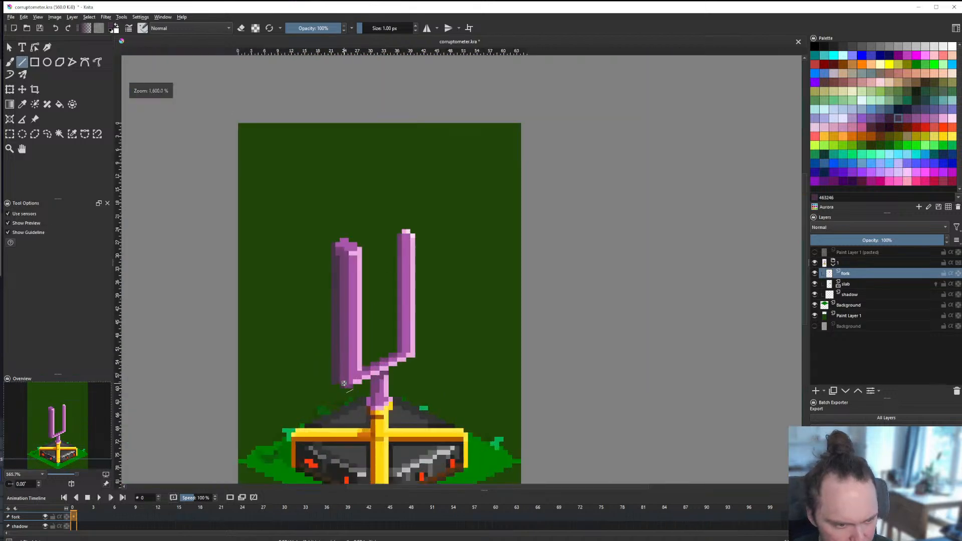
{"action": "scroll", "coordinate": [343, 383], "scroll_direction": "down", "scroll_amount": 4}
{"action": "scroll", "coordinate": [353, 403], "scroll_direction": "up", "scroll_amount": 3}
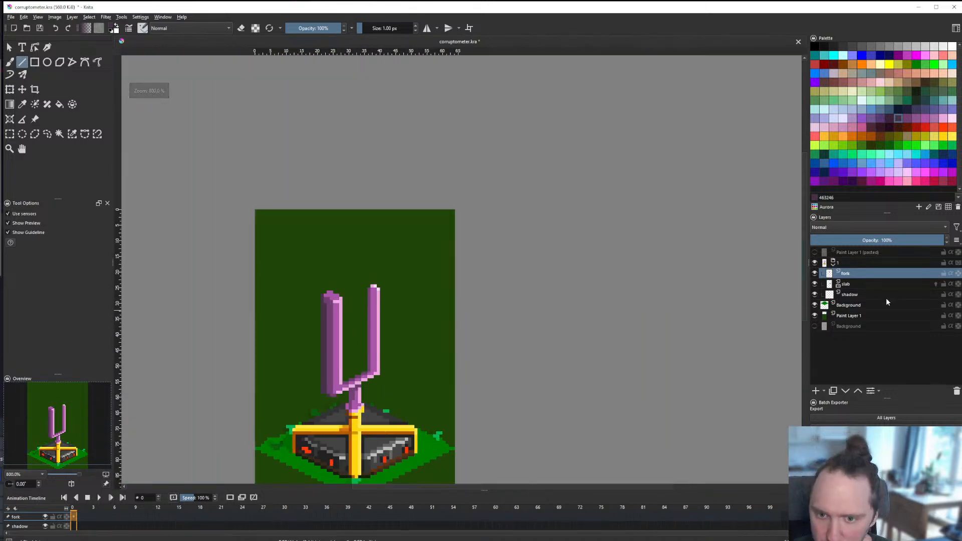
Step: Fill the green backdrop on Paint Layer 1 with the light teal palette colour 8fc7c7
{"action": "left_click", "coordinate": [874, 316]}
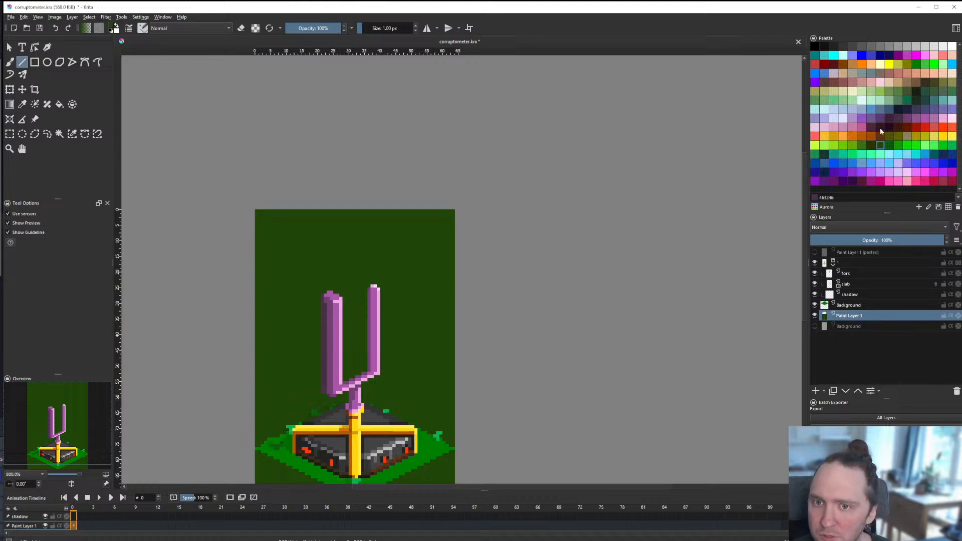
{"action": "left_click", "coordinate": [950, 100]}
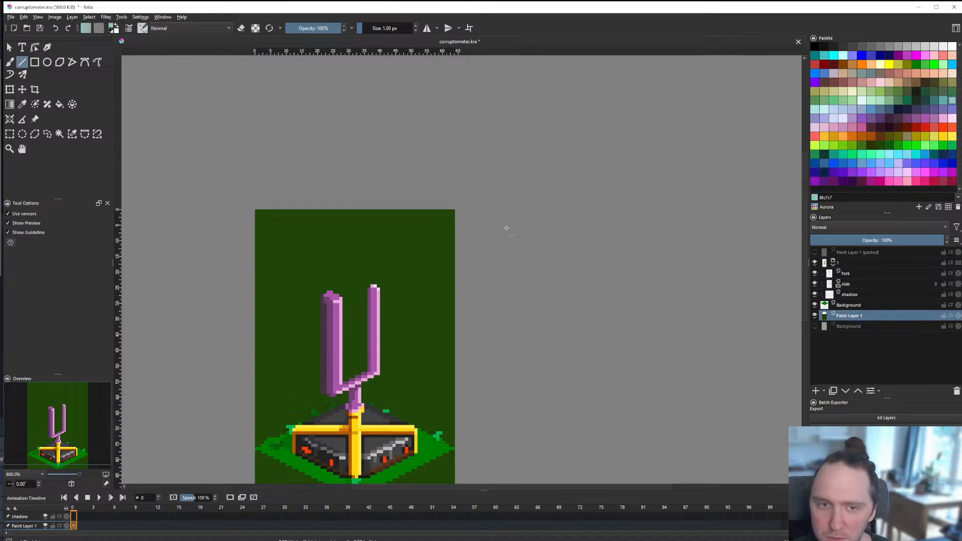
{"action": "key", "text": "f"}
{"action": "left_click", "coordinate": [424, 232]}
{"action": "scroll", "coordinate": [318, 406], "scroll_direction": "up", "scroll_amount": 1}
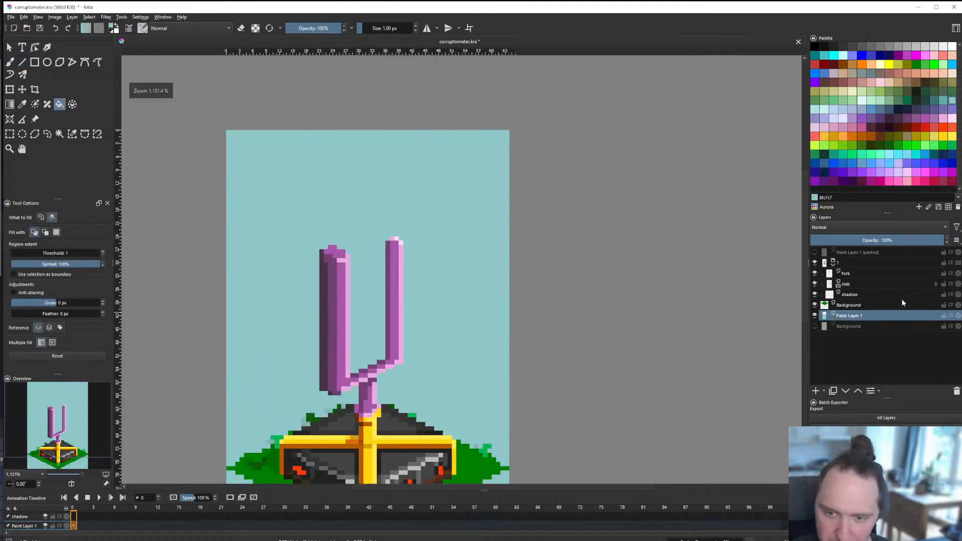
Step: On the fork layer, recolour the cap's two outer pixels mid purple and extend the inner darkest column one pixel up
{"action": "left_click", "coordinate": [866, 273]}
{"action": "key", "text": "b"}
{"action": "scroll", "coordinate": [359, 259], "scroll_direction": "up", "scroll_amount": 4}
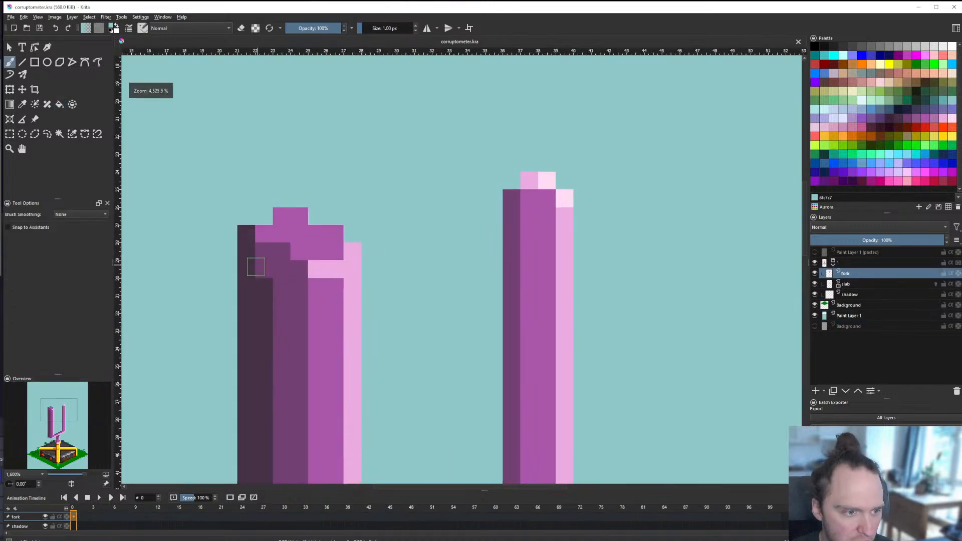
{"action": "scroll", "coordinate": [278, 272], "scroll_direction": "up", "scroll_amount": 1}
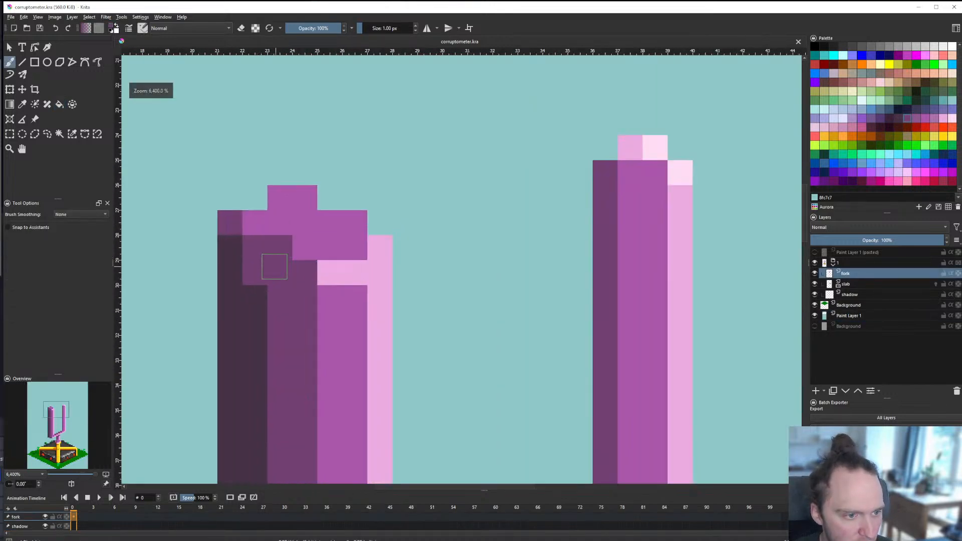
{"action": "scroll", "coordinate": [251, 271], "scroll_direction": "down", "scroll_amount": 6}
{"action": "scroll", "coordinate": [283, 279], "scroll_direction": "up", "scroll_amount": 4}
{"action": "scroll", "coordinate": [284, 279], "scroll_direction": "up", "scroll_amount": 2}
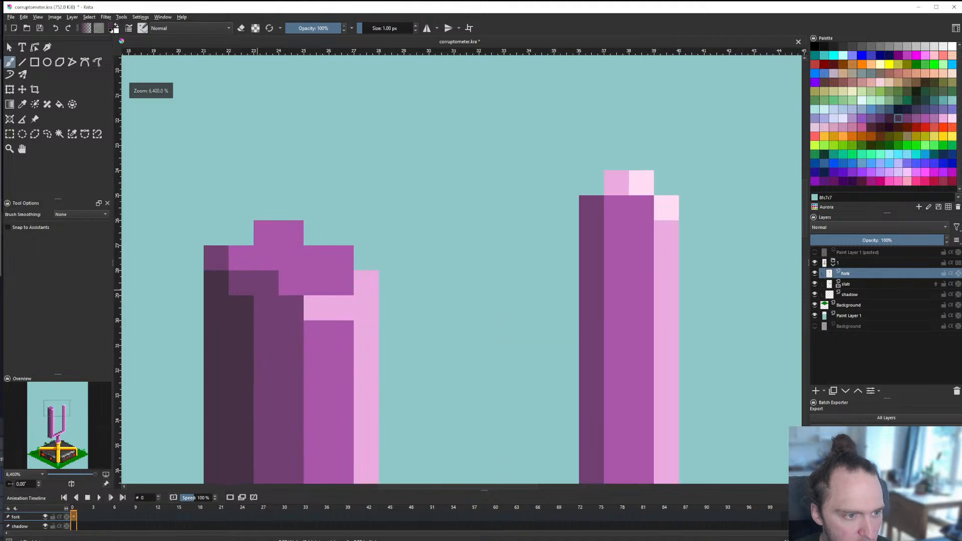
{"action": "key", "text": "g"}
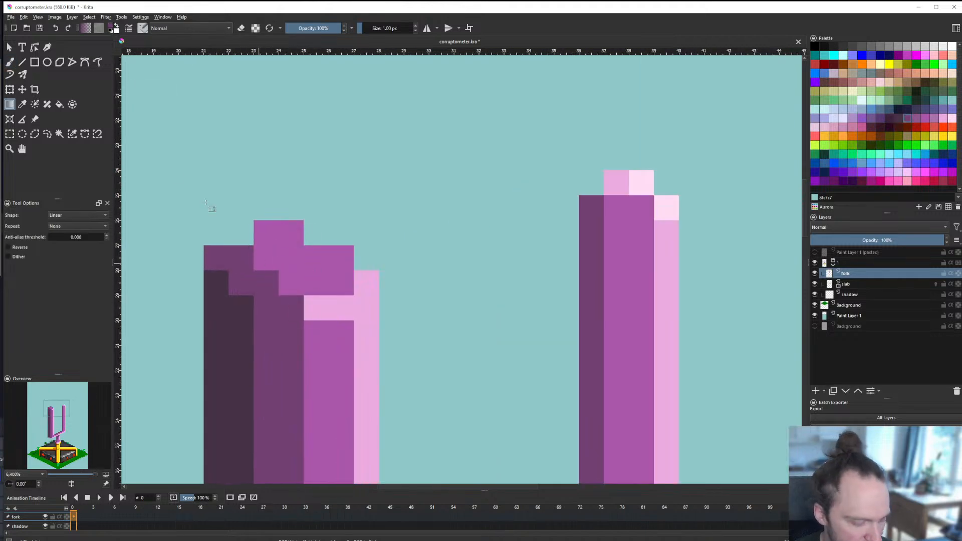
{"action": "key", "text": "v"}
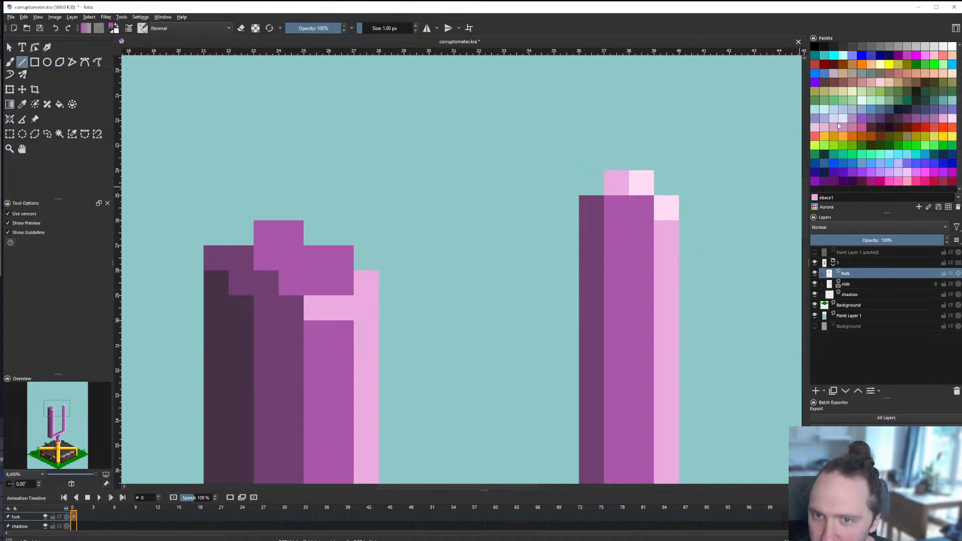
Step: Fill the main purple area of the left prong's cap with the pink palette colour c35a91
{"action": "left_click", "coordinate": [864, 128]}
{"action": "key", "text": "f"}
{"action": "scroll", "coordinate": [337, 346], "scroll_direction": "down", "scroll_amount": 7}
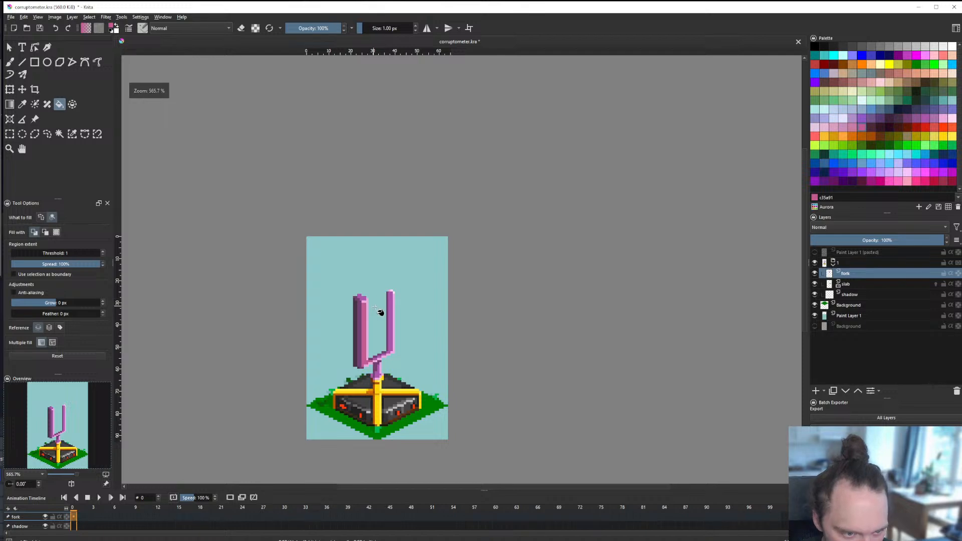
{"action": "scroll", "coordinate": [380, 312], "scroll_direction": "up", "scroll_amount": 4}
{"action": "scroll", "coordinate": [384, 306], "scroll_direction": "down", "scroll_amount": 6}
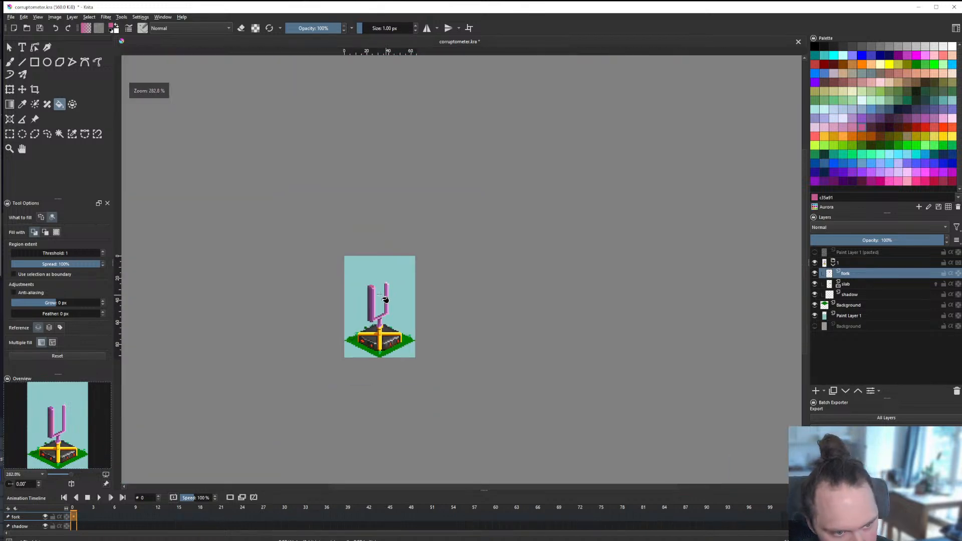
{"action": "scroll", "coordinate": [385, 300], "scroll_direction": "up", "scroll_amount": 7}
{"action": "key", "text": "b"}
{"action": "scroll", "coordinate": [388, 306], "scroll_direction": "down", "scroll_amount": 7}
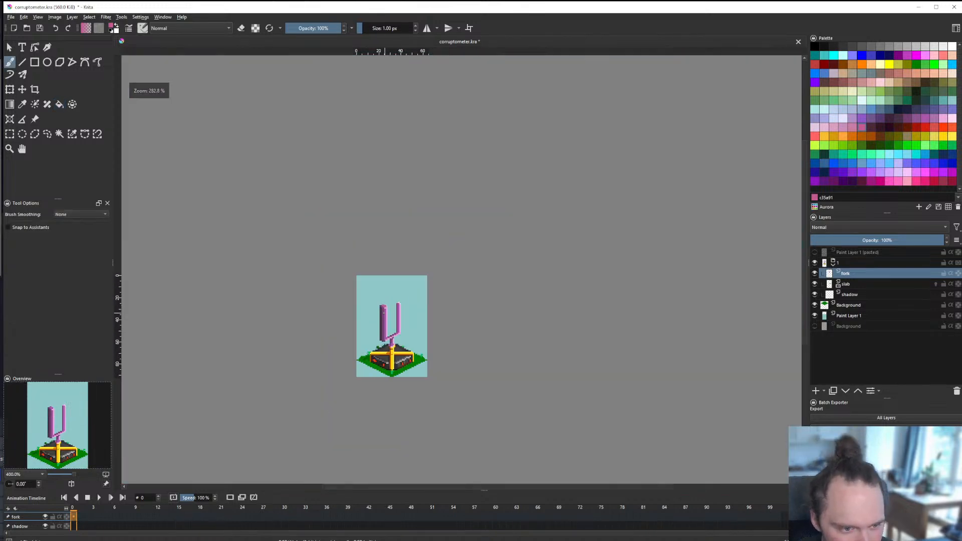
{"action": "scroll", "coordinate": [383, 306], "scroll_direction": "up", "scroll_amount": 9}
{"action": "scroll", "coordinate": [385, 252], "scroll_direction": "down", "scroll_amount": 12}
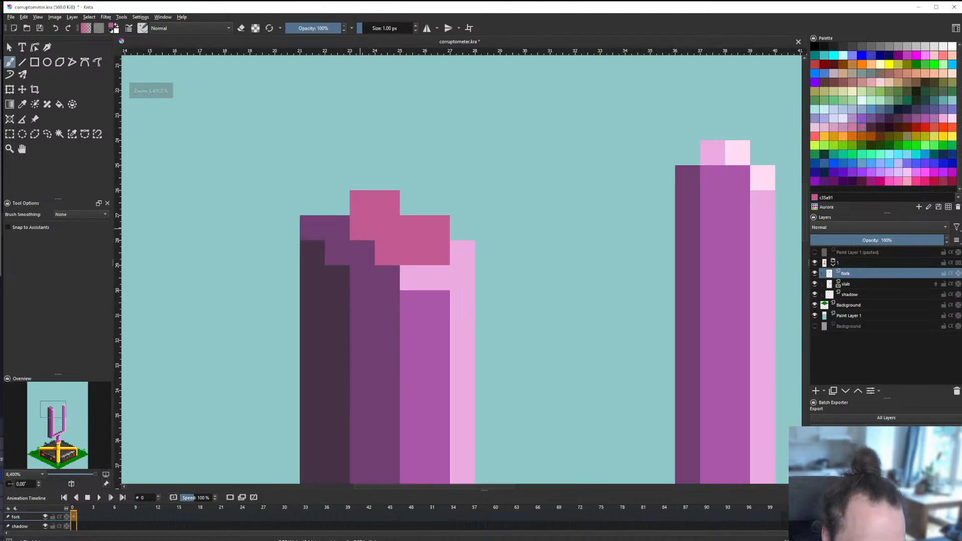
Step: Paint one more pink pixel in each of the cap's two rows, extending the pink toward the prong's outer side
{"action": "scroll", "coordinate": [385, 249], "scroll_direction": "up", "scroll_amount": 7}
{"action": "scroll", "coordinate": [384, 248], "scroll_direction": "up", "scroll_amount": 3}
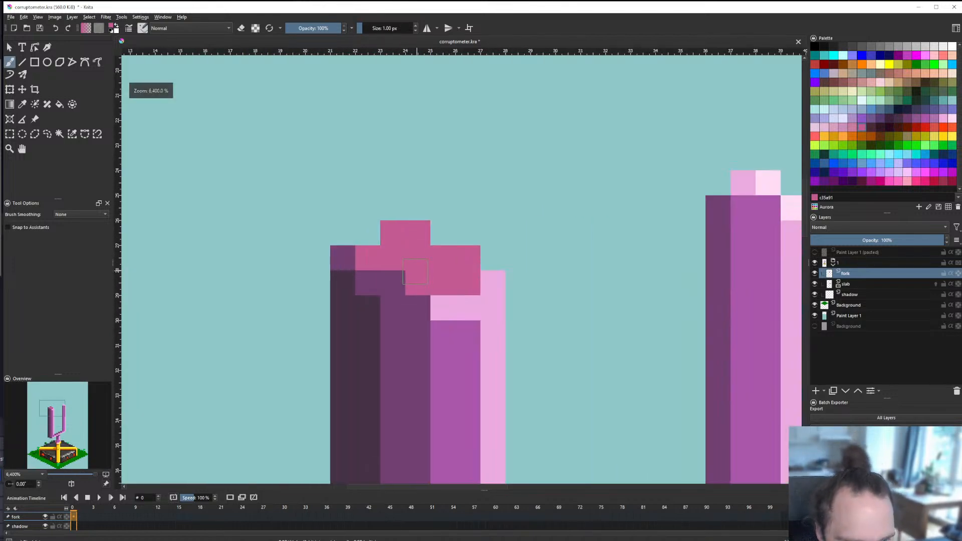
{"action": "scroll", "coordinate": [383, 248], "scroll_direction": "down", "scroll_amount": 9}
{"action": "scroll", "coordinate": [419, 285], "scroll_direction": "up", "scroll_amount": 6}
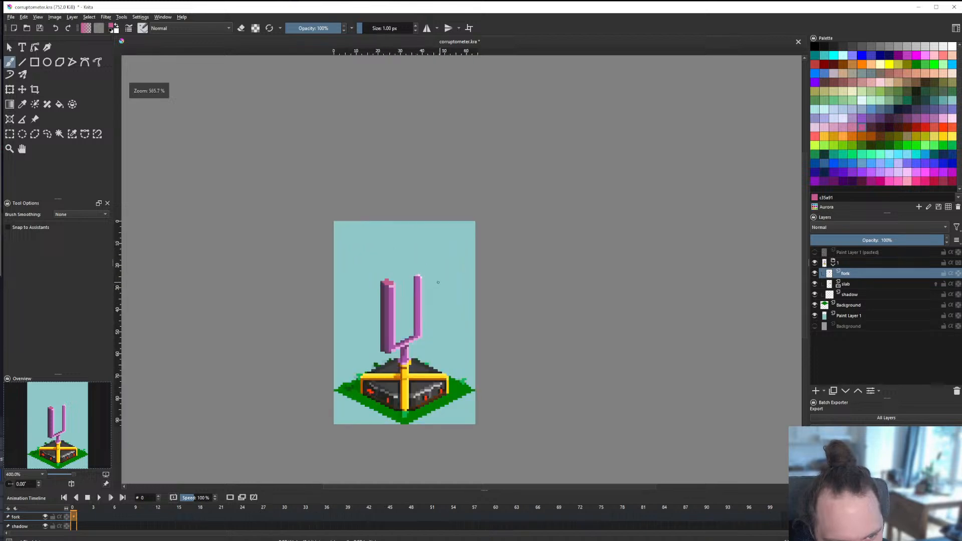
{"action": "scroll", "coordinate": [419, 284], "scroll_direction": "down", "scroll_amount": 3}
{"action": "scroll", "coordinate": [296, 269], "scroll_direction": "up", "scroll_amount": 3}
{"action": "scroll", "coordinate": [296, 270], "scroll_direction": "up", "scroll_amount": 3}
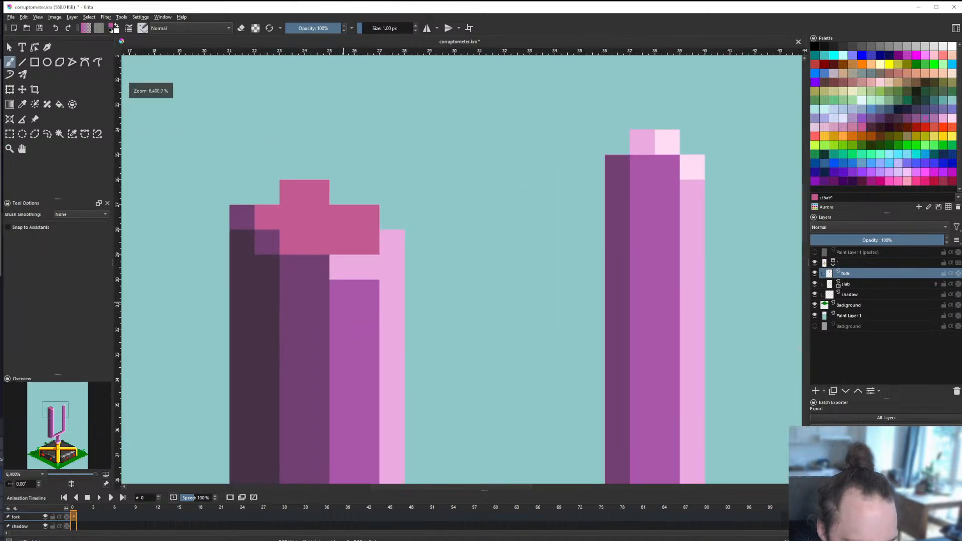
Step: Check the pink cap against the whole sprite at several zoom levels and save the file
{"action": "scroll", "coordinate": [323, 313], "scroll_direction": "down", "scroll_amount": 6}
{"action": "scroll", "coordinate": [331, 320], "scroll_direction": "down", "scroll_amount": 6}
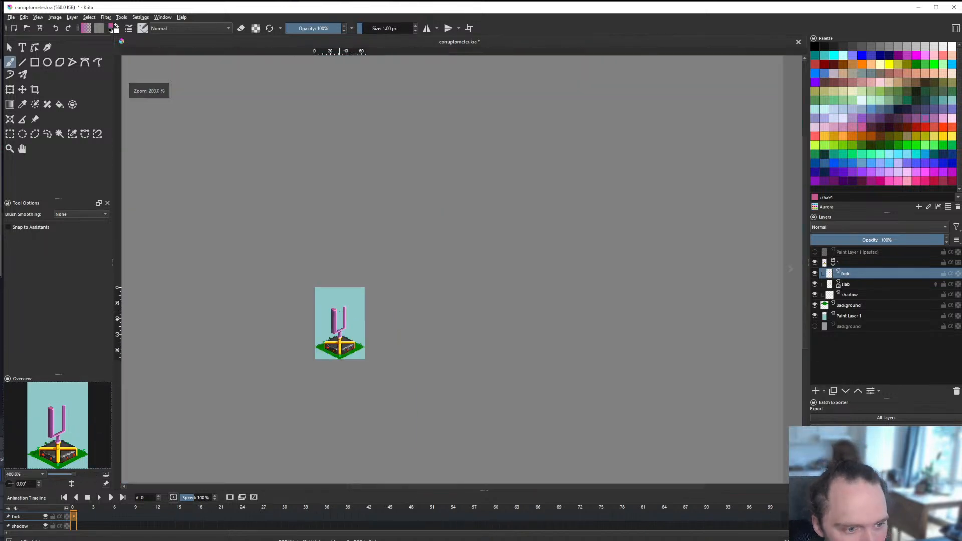
{"action": "scroll", "coordinate": [330, 320], "scroll_direction": "up", "scroll_amount": 5}
{"action": "scroll", "coordinate": [331, 320], "scroll_direction": "down", "scroll_amount": 5}
{"action": "scroll", "coordinate": [328, 318], "scroll_direction": "up", "scroll_amount": 5}
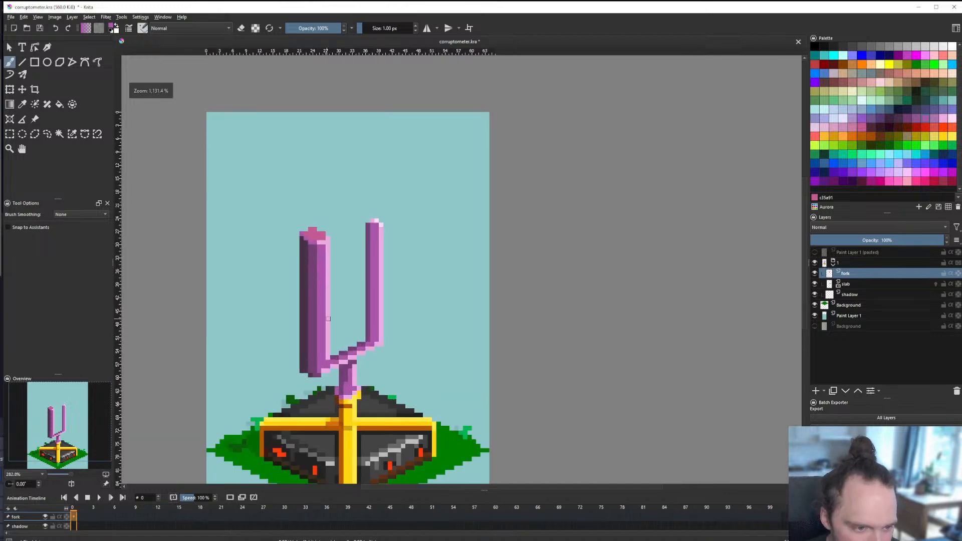
{"action": "key", "text": "v"}
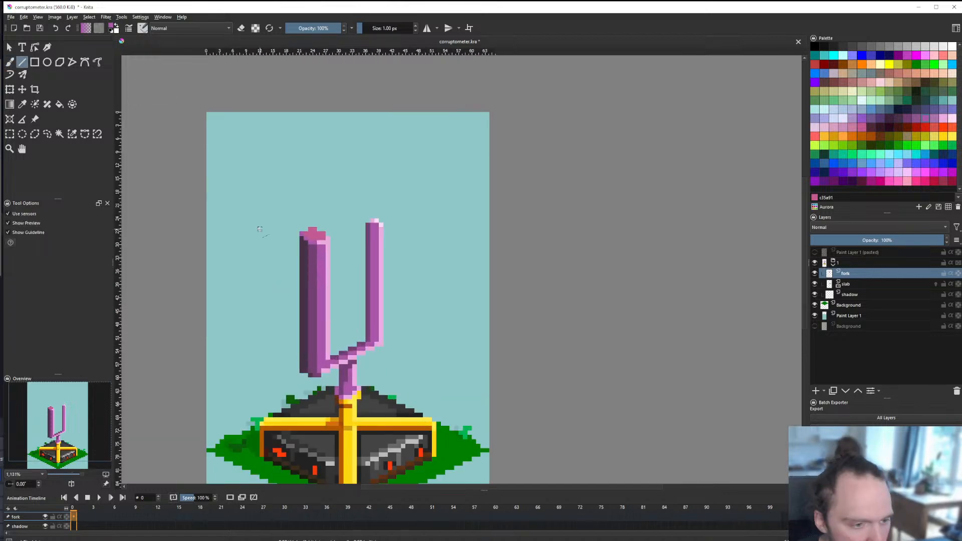
{"action": "scroll", "coordinate": [334, 344], "scroll_direction": "up", "scroll_amount": 4}
{"action": "scroll", "coordinate": [275, 275], "scroll_direction": "down", "scroll_amount": 8}
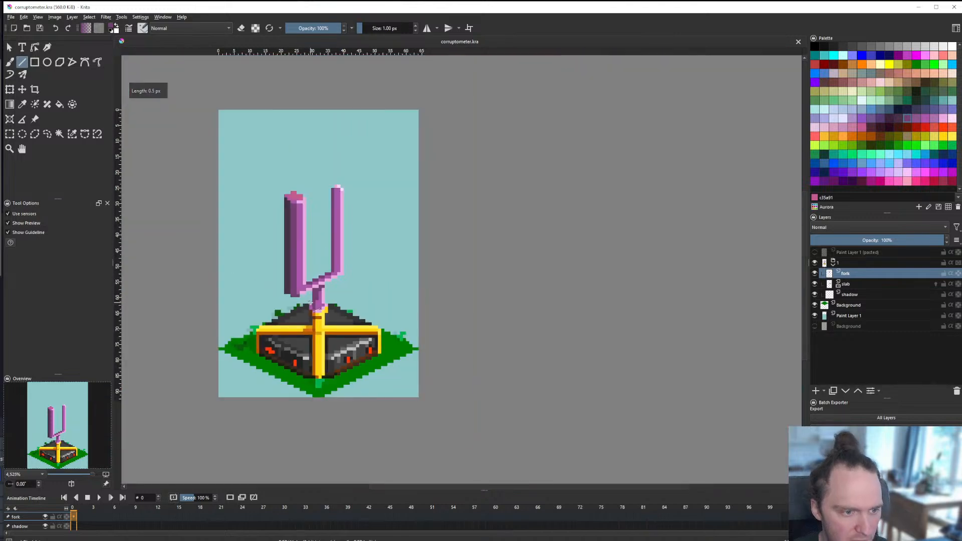
Step: Extend the left cap's mid purple lower edge one pixel outward and paint the outer pixel above it pink
{"action": "scroll", "coordinate": [323, 298], "scroll_direction": "up", "scroll_amount": 6}
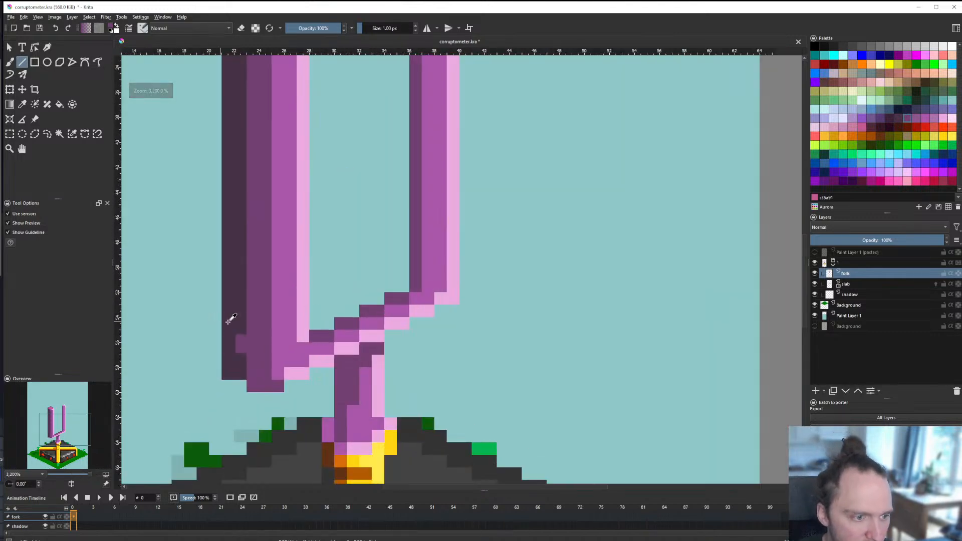
{"action": "scroll", "coordinate": [292, 340], "scroll_direction": "down", "scroll_amount": 5}
{"action": "scroll", "coordinate": [302, 399], "scroll_direction": "up", "scroll_amount": 6}
{"action": "scroll", "coordinate": [292, 355], "scroll_direction": "down", "scroll_amount": 2}
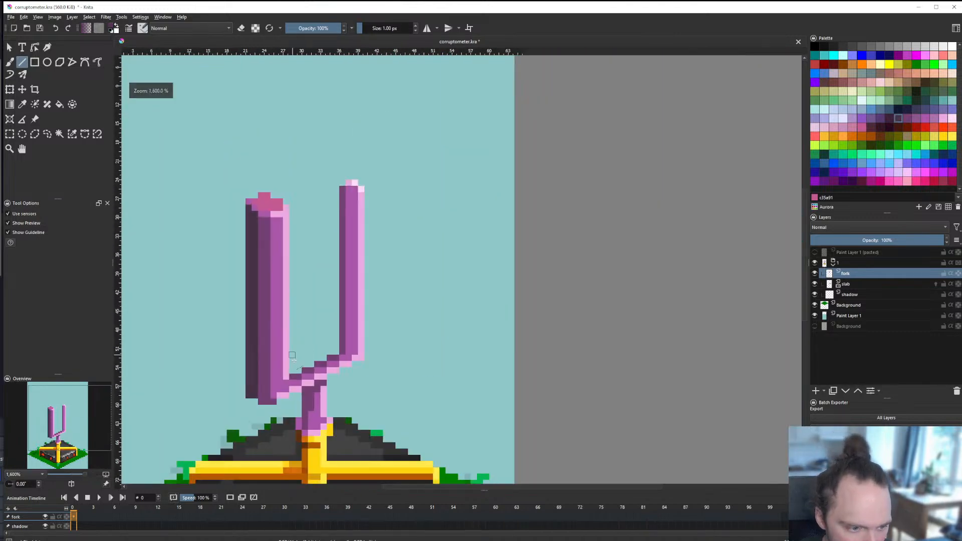
{"action": "scroll", "coordinate": [276, 287], "scroll_direction": "up", "scroll_amount": 2}
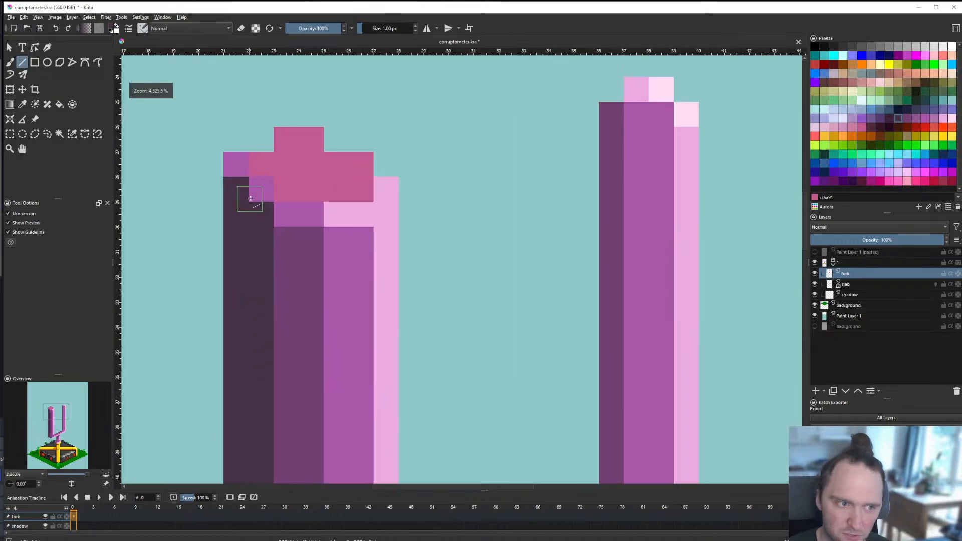
{"action": "left_click", "coordinate": [262, 189], "text": "ctrl"}
{"action": "left_click_drag", "start_coordinate": [258, 189], "coordinate": [234, 190]}
{"action": "scroll", "coordinate": [247, 164], "scroll_direction": "down", "scroll_amount": 6}
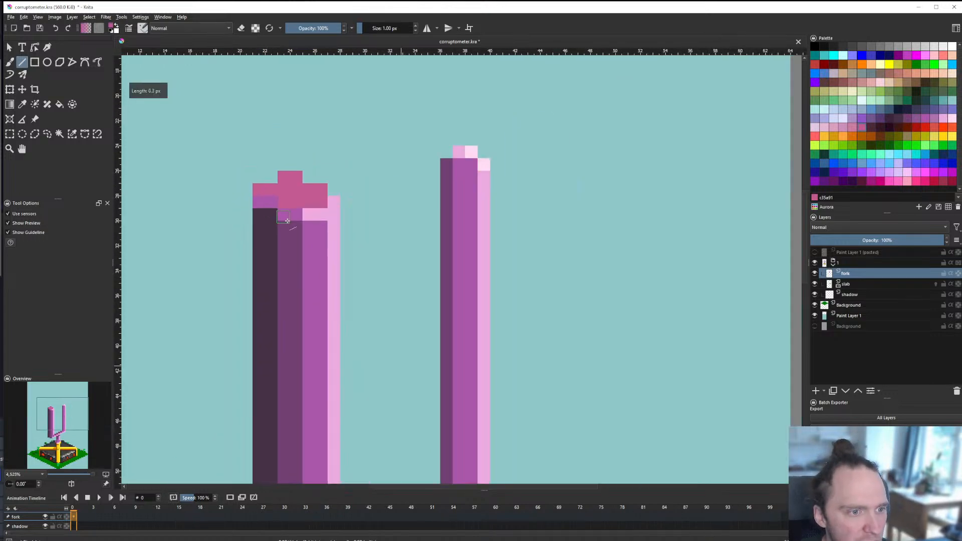
{"action": "scroll", "coordinate": [294, 287], "scroll_direction": "down", "scroll_amount": 2}
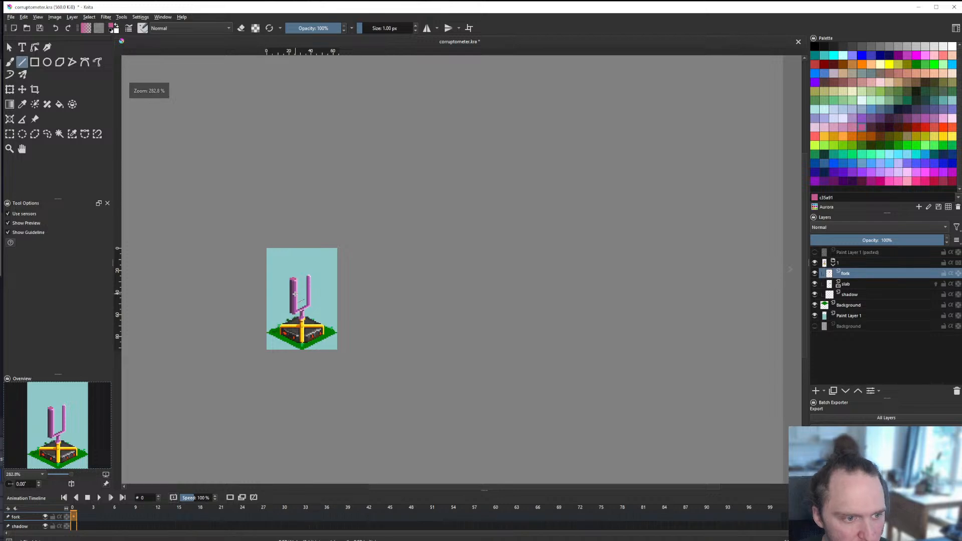
Step: Draw a stepped line in the darkest purple along the upper edge of the fork's crossbar
{"action": "scroll", "coordinate": [294, 290], "scroll_direction": "up", "scroll_amount": 7}
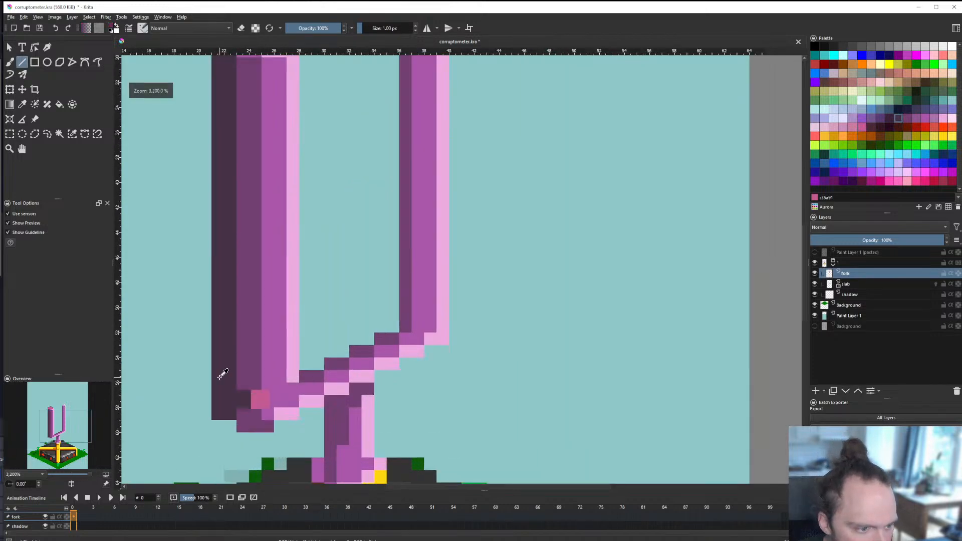
{"action": "left_click_drag", "start_coordinate": [307, 362], "coordinate": [370, 339]}
{"action": "key", "text": "ctrl+z"}
{"action": "scroll", "coordinate": [383, 327], "scroll_direction": "down", "scroll_amount": 6}
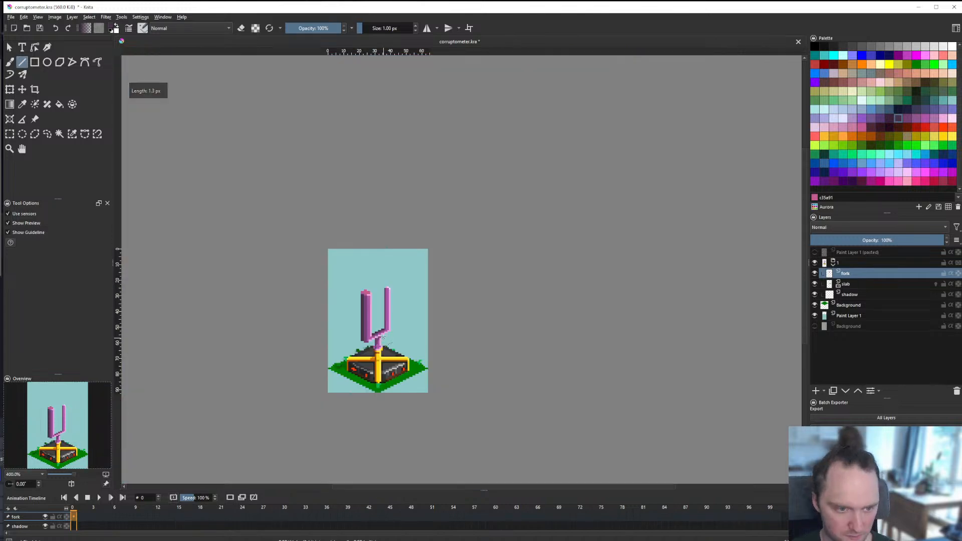
{"action": "scroll", "coordinate": [380, 332], "scroll_direction": "up", "scroll_amount": 8}
Step: Fill the crossbar's four dark purple steps with the darkest purple
{"action": "key", "text": "b"}
{"action": "key", "text": "f"}
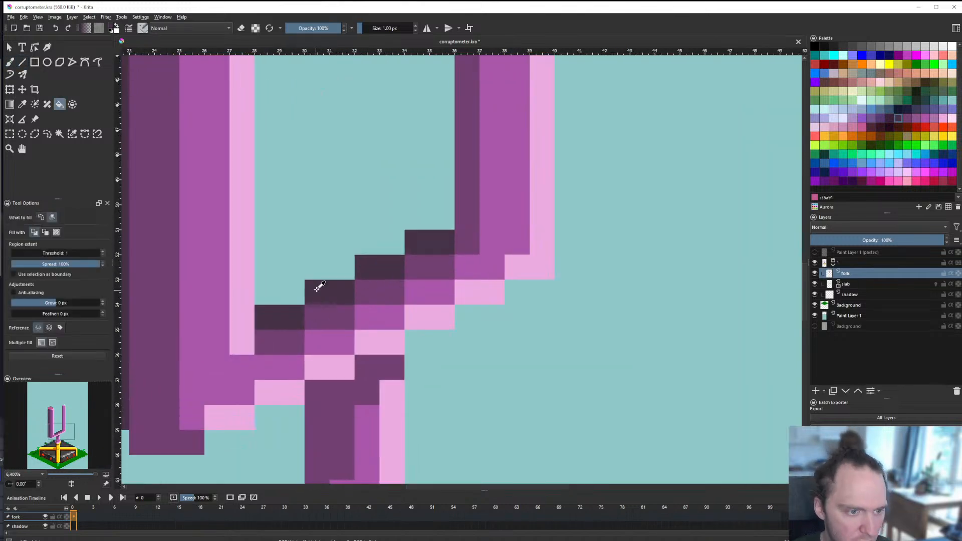
{"action": "left_click", "coordinate": [284, 341]}
{"action": "left_click", "coordinate": [331, 317]}
{"action": "left_click", "coordinate": [389, 286]}
{"action": "left_click", "coordinate": [429, 268]}
{"action": "scroll", "coordinate": [373, 356], "scroll_direction": "down", "scroll_amount": 6}
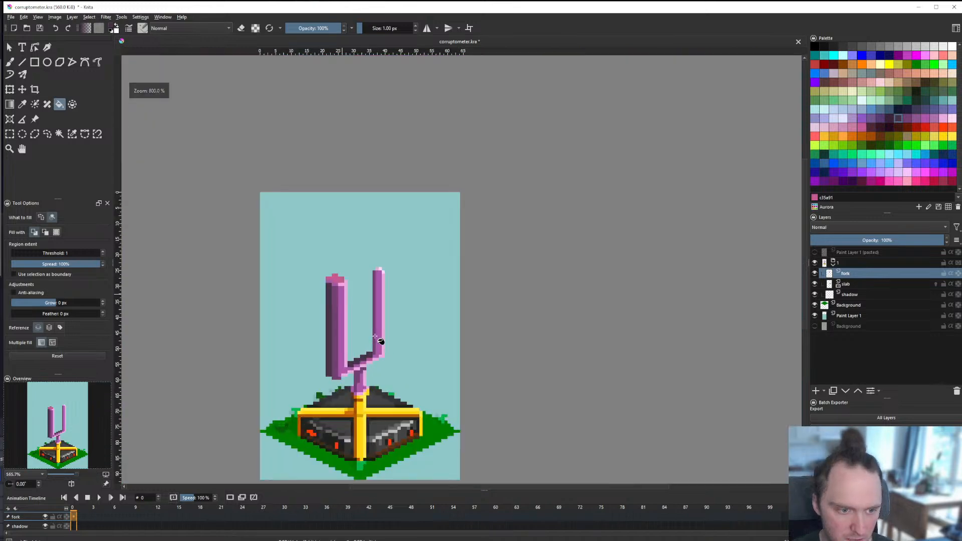
Step: Fill the thin right prong's shadow column with the darkest purple
{"action": "scroll", "coordinate": [376, 336], "scroll_direction": "up", "scroll_amount": 4}
{"action": "left_click", "coordinate": [376, 336]}
{"action": "scroll", "coordinate": [376, 335], "scroll_direction": "down", "scroll_amount": 7}
{"action": "scroll", "coordinate": [375, 337], "scroll_direction": "up", "scroll_amount": 6}
Step: Try a vertical pixel line along the thin right prong, and undo it
{"action": "left_click", "coordinate": [22, 62]}
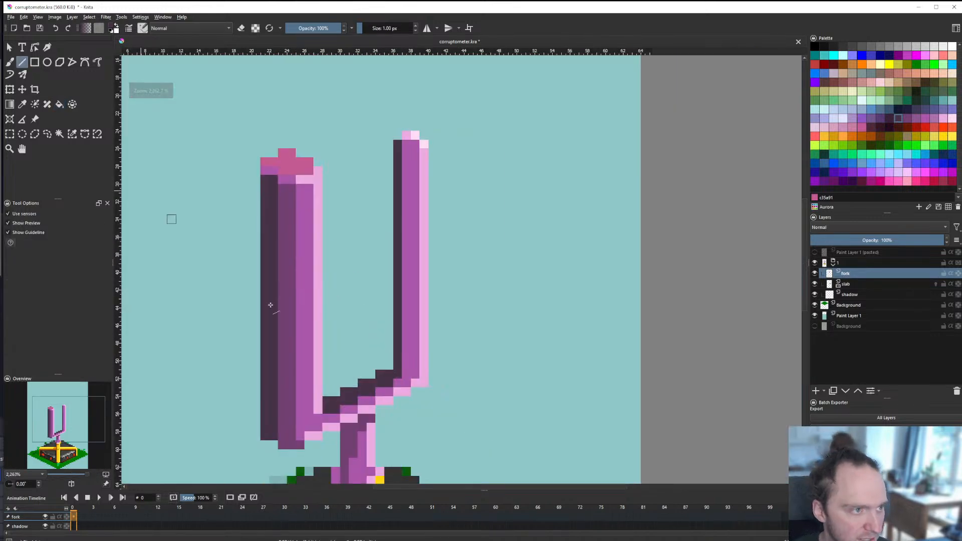
{"action": "scroll", "coordinate": [304, 343], "scroll_direction": "up", "scroll_amount": 1}
{"action": "left_click_drag", "start_coordinate": [423, 376], "coordinate": [424, 165]}
{"action": "scroll", "coordinate": [410, 200], "scroll_direction": "down", "scroll_amount": 7}
{"action": "key", "text": "ctrl+z"}
{"action": "scroll", "coordinate": [409, 201], "scroll_direction": "up", "scroll_amount": 5}
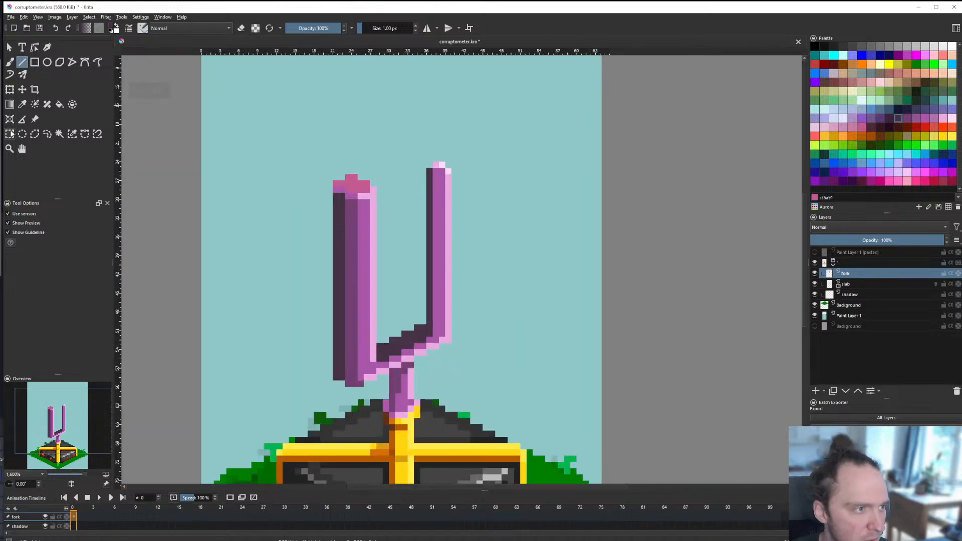
Step: Select the thick left prong with a rectangle and copy it to a new layer
{"action": "left_click", "coordinate": [10, 134]}
{"action": "left_click_drag", "start_coordinate": [294, 149], "coordinate": [371, 407]}
{"action": "key", "text": "ctrl+alt+j"}
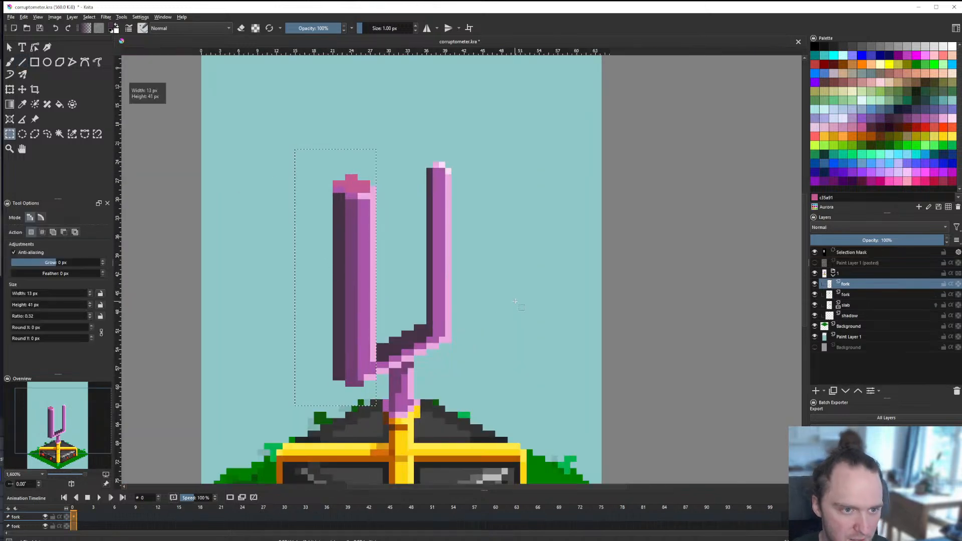
Step: Move the copied prong over the thin right prong, to position x 33 px, y 20 px
{"action": "left_click", "coordinate": [22, 89]}
{"action": "left_click_drag", "start_coordinate": [273, 359], "coordinate": [350, 323]}
{"action": "key", "text": "Down"}
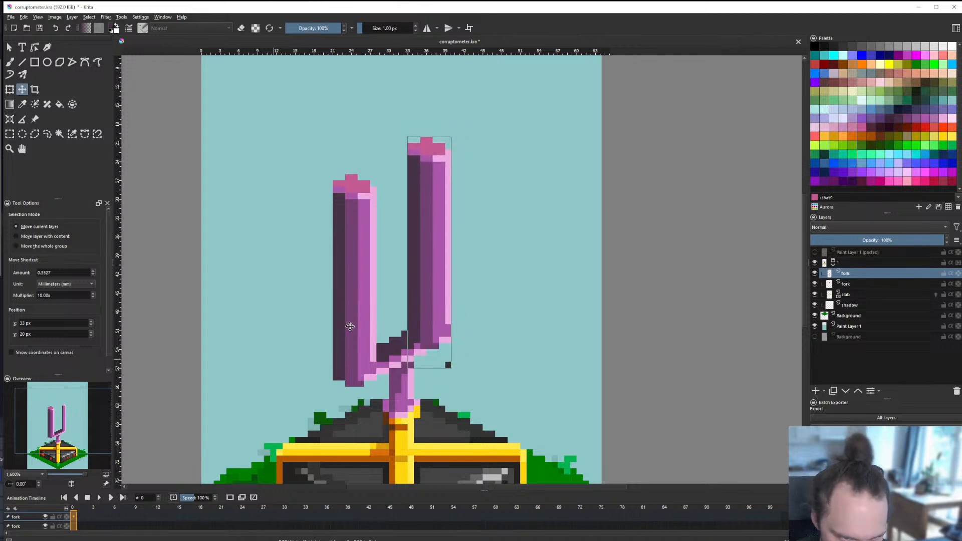
{"action": "key", "text": "Up"}
{"action": "key", "text": "Down"}
{"action": "key", "text": "Down"}
{"action": "key", "text": "Up"}
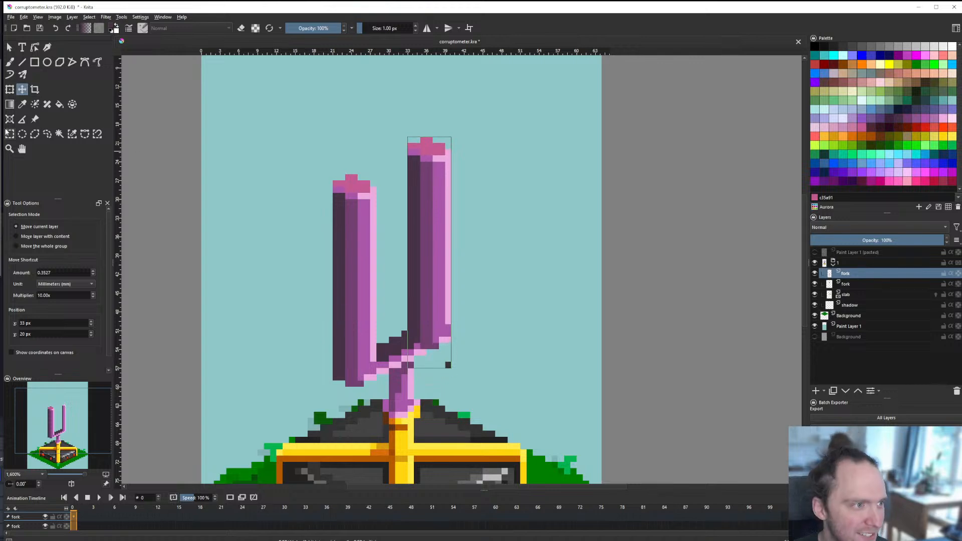
Step: Delete the stray dark pixel below the copied prong and clear the selection
{"action": "key", "text": "ctrl+r"}
{"action": "left_click_drag", "start_coordinate": [444, 356], "coordinate": [469, 375]}
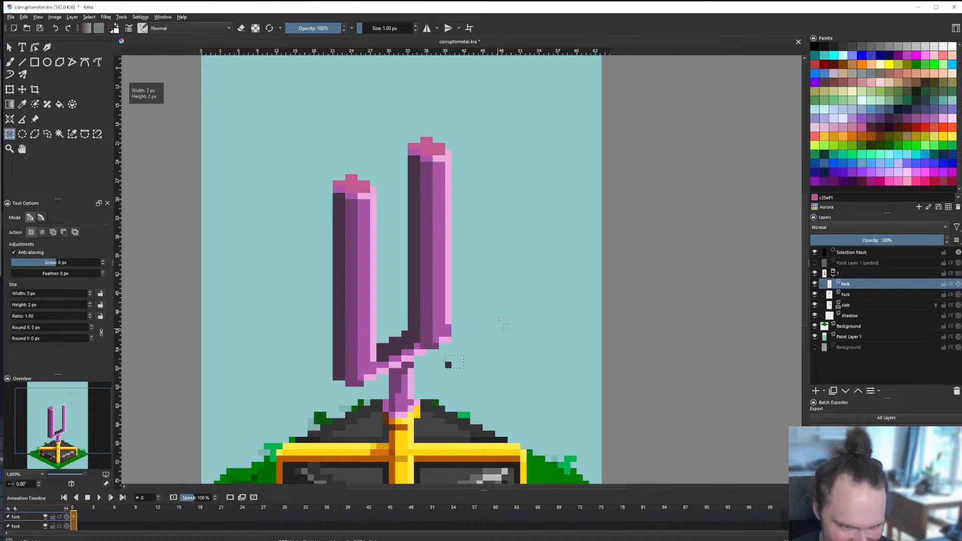
{"action": "key", "text": "Delete"}
{"action": "left_click", "coordinate": [497, 315]}
Step: Join the copied prong's base to the crossbar by repainting its lower pixels with mid purple and light pink steps
{"action": "left_click", "coordinate": [21, 62]}
{"action": "scroll", "coordinate": [418, 334], "scroll_direction": "up", "scroll_amount": 4}
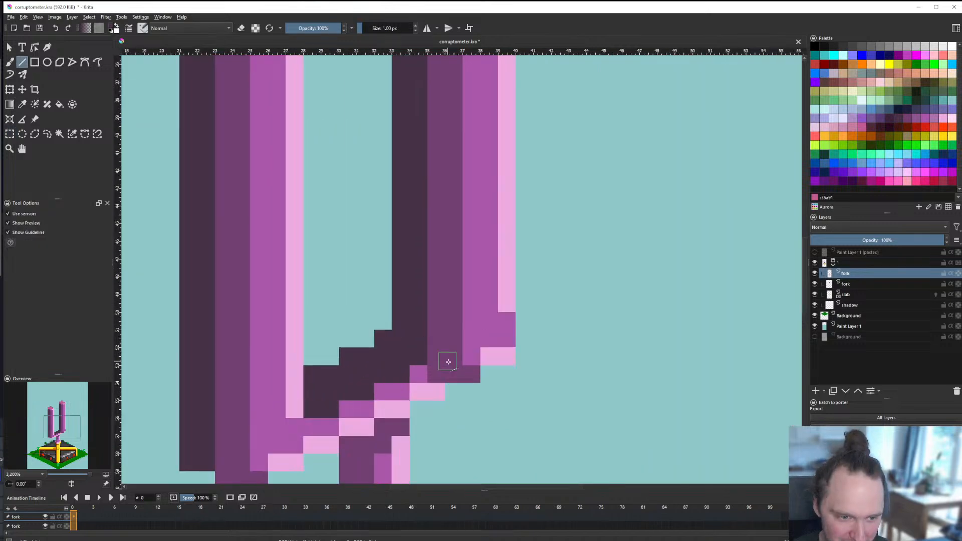
{"action": "left_click", "coordinate": [439, 396], "text": "ctrl"}
{"action": "left_click_drag", "start_coordinate": [455, 381], "coordinate": [477, 379]}
{"action": "mouse_move", "coordinate": [408, 377]}
{"action": "left_mouse_down"}
{"action": "mouse_move", "coordinate": [436, 376]}
{"action": "mouse_move", "coordinate": [445, 359]}
{"action": "mouse_move", "coordinate": [411, 333]}
{"action": "left_mouse_up"}
{"action": "scroll", "coordinate": [412, 342], "scroll_direction": "down", "scroll_amount": 7}
{"action": "scroll", "coordinate": [422, 339], "scroll_direction": "up", "scroll_amount": 2}
{"action": "scroll", "coordinate": [416, 343], "scroll_direction": "up", "scroll_amount": 3}
{"action": "scroll", "coordinate": [421, 350], "scroll_direction": "down", "scroll_amount": 8}
{"action": "scroll", "coordinate": [426, 372], "scroll_direction": "up", "scroll_amount": 4}
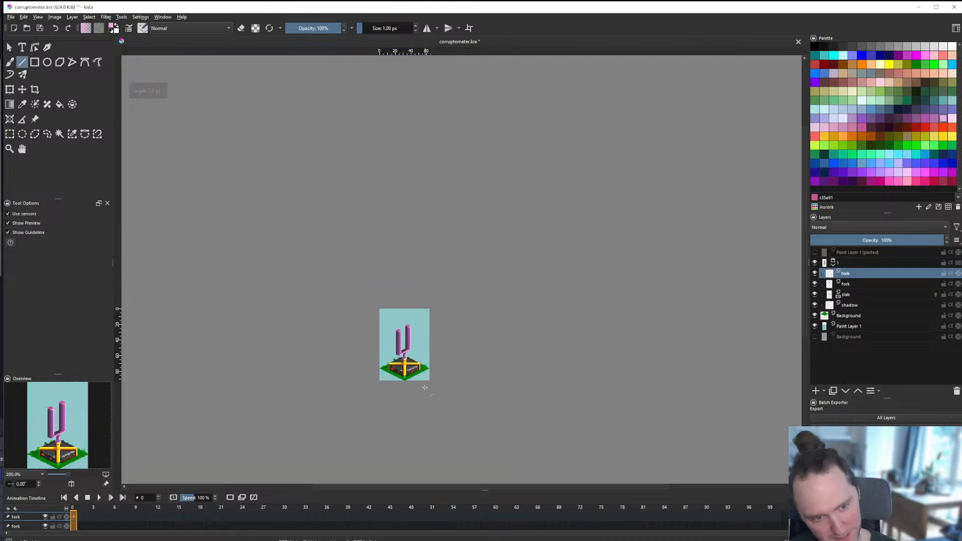
Step: Repaint the crossbar with a light pink stepped highlight on its upper edge and mid purple steps beneath
{"action": "scroll", "coordinate": [404, 349], "scroll_direction": "up", "scroll_amount": 7}
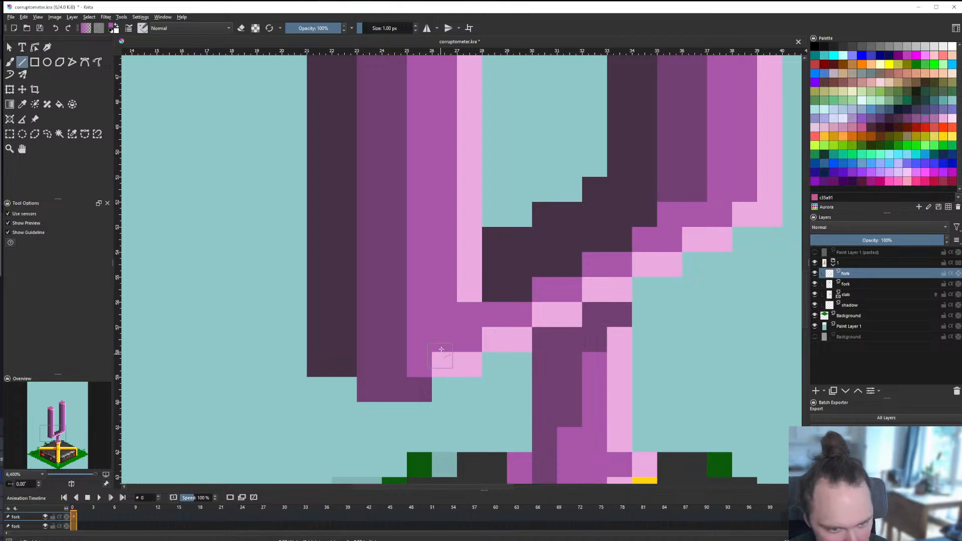
{"action": "scroll", "coordinate": [377, 341], "scroll_direction": "down", "scroll_amount": 4}
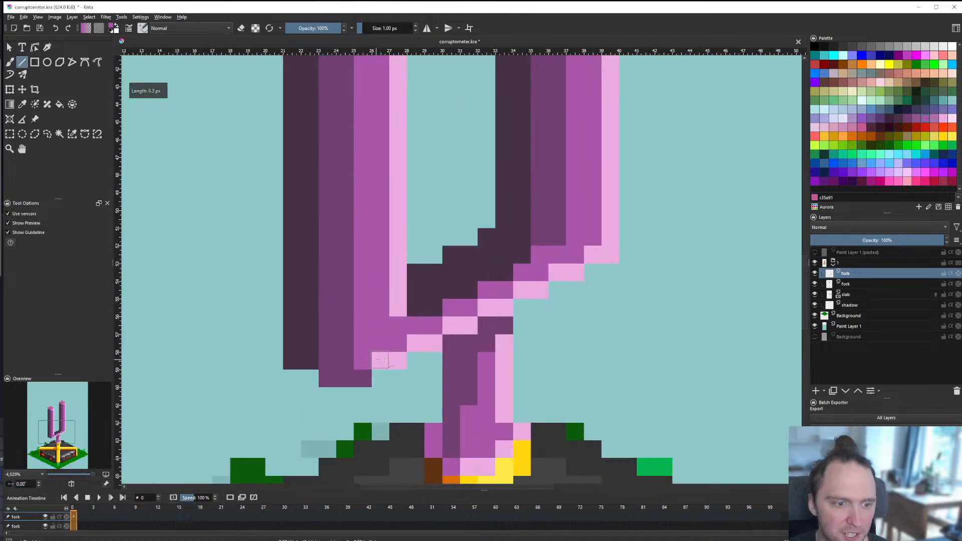
{"action": "scroll", "coordinate": [380, 359], "scroll_direction": "down", "scroll_amount": 6}
{"action": "scroll", "coordinate": [345, 395], "scroll_direction": "up", "scroll_amount": 7}
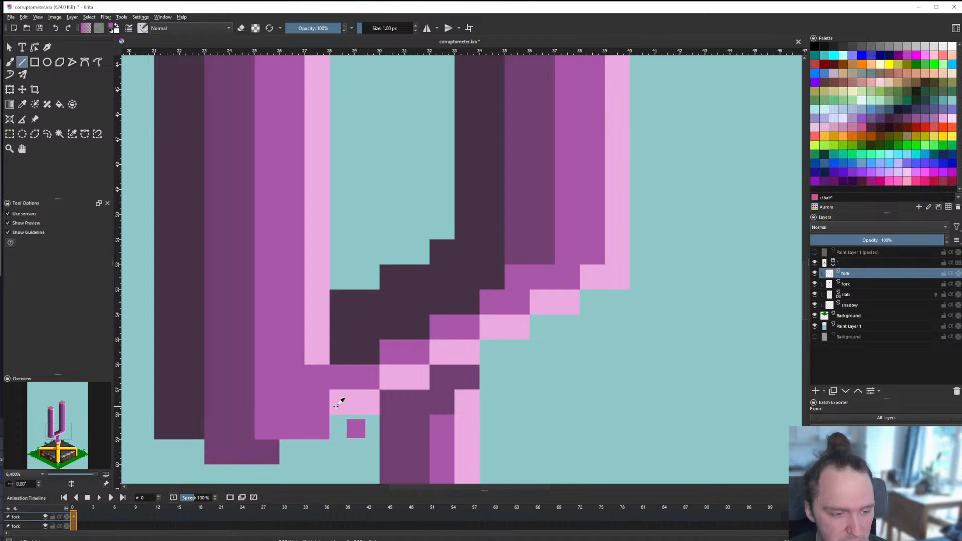
{"action": "left_click_drag", "start_coordinate": [340, 397], "coordinate": [548, 276]}
{"action": "mouse_move", "coordinate": [330, 394]}
{"action": "left_mouse_down"}
{"action": "mouse_move", "coordinate": [391, 380]}
{"action": "mouse_move", "coordinate": [564, 293]}
{"action": "left_mouse_up"}
{"action": "scroll", "coordinate": [564, 293], "scroll_direction": "down", "scroll_amount": 8}
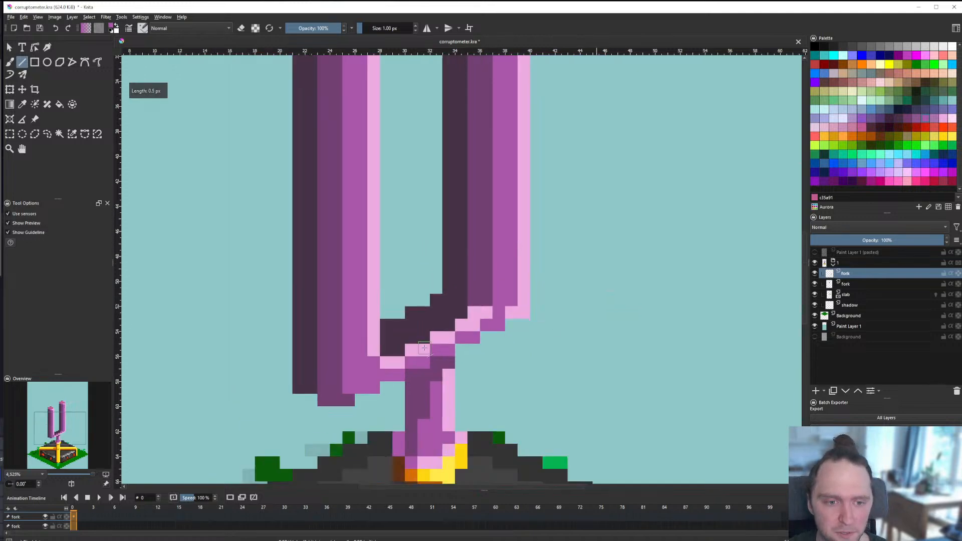
{"action": "scroll", "coordinate": [433, 344], "scroll_direction": "up", "scroll_amount": 5}
{"action": "scroll", "coordinate": [331, 416], "scroll_direction": "up", "scroll_amount": 4}
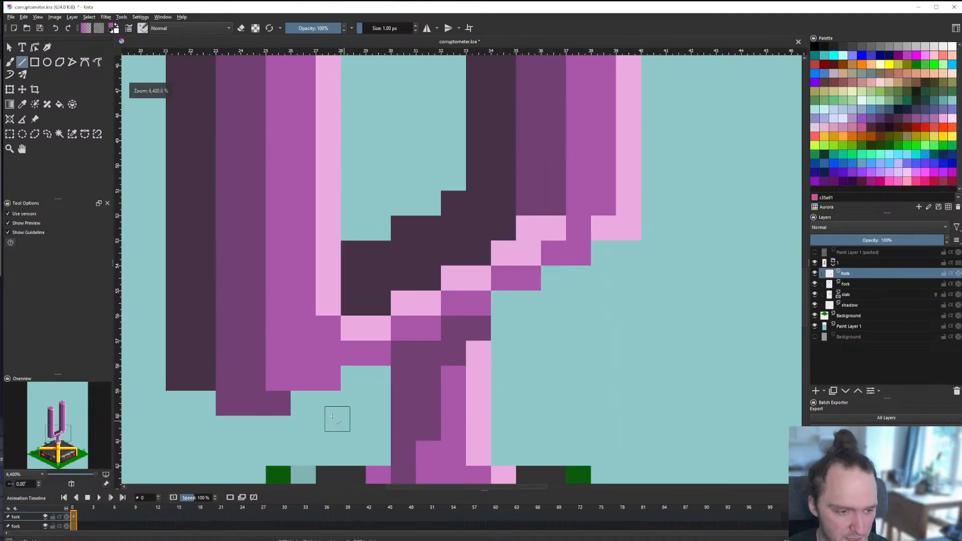
Step: Thicken the crossbar's underside between the left prong's base and the stem with mid purple
{"action": "mouse_move", "coordinate": [312, 407]}
{"action": "left_mouse_down"}
{"action": "mouse_move", "coordinate": [399, 376]}
{"action": "mouse_move", "coordinate": [427, 350]}
{"action": "mouse_move", "coordinate": [401, 357]}
{"action": "mouse_move", "coordinate": [477, 334]}
{"action": "left_mouse_up"}
{"action": "scroll", "coordinate": [396, 328], "scroll_direction": "down", "scroll_amount": 5}
{"action": "scroll", "coordinate": [408, 332], "scroll_direction": "up", "scroll_amount": 5}
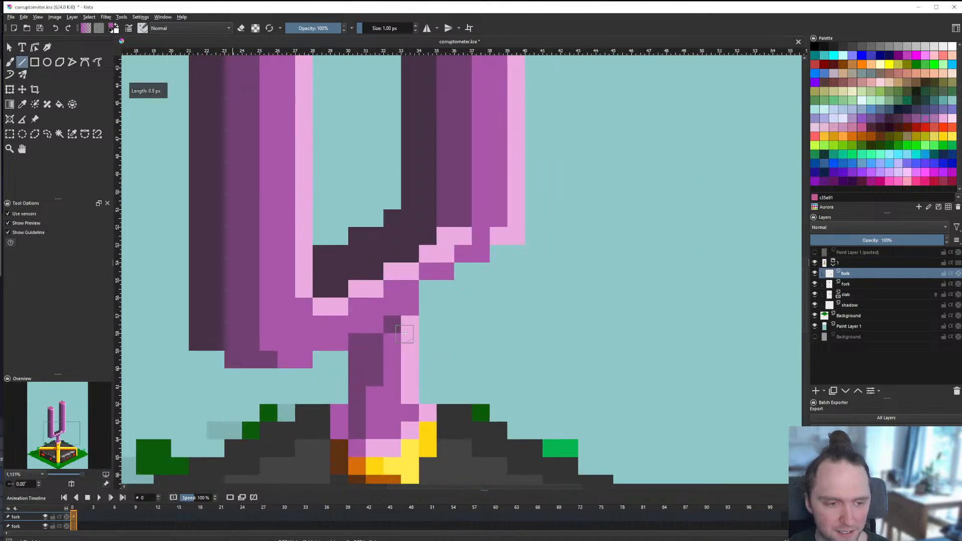
Step: Finish the crossbar's right end with mid purple underneath and a longer light pink highlight, and save the file
{"action": "mouse_move", "coordinate": [439, 269]}
{"action": "left_mouse_down"}
{"action": "mouse_move", "coordinate": [556, 219]}
{"action": "mouse_move", "coordinate": [544, 196]}
{"action": "mouse_move", "coordinate": [562, 218]}
{"action": "left_mouse_up"}
{"action": "left_click", "coordinate": [543, 200], "text": "ctrl"}
{"action": "left_click", "coordinate": [536, 220], "text": "ctrl"}
{"action": "left_click", "coordinate": [562, 195], "text": "ctrl"}
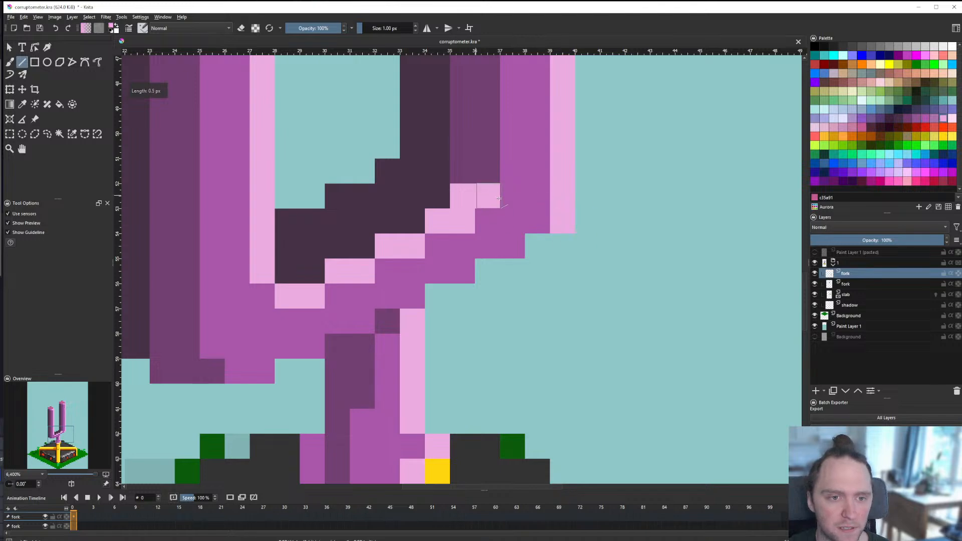
{"action": "scroll", "coordinate": [499, 199], "scroll_direction": "down", "scroll_amount": 5}
{"action": "scroll", "coordinate": [402, 323], "scroll_direction": "up", "scroll_amount": 4}
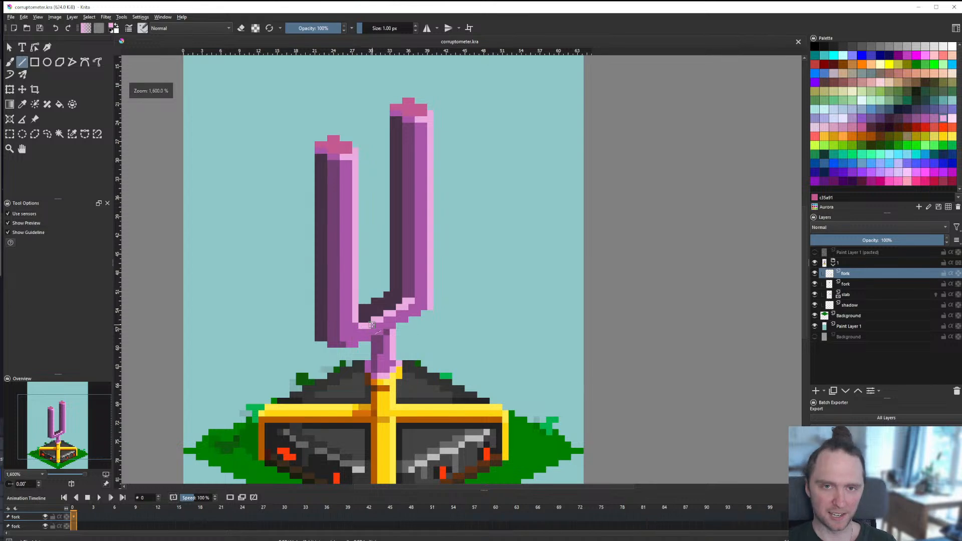
Step: Examine the two-pronged fork and its stem against the whole sprite at several zoom levels
{"action": "scroll", "coordinate": [372, 325], "scroll_direction": "up", "scroll_amount": 2}
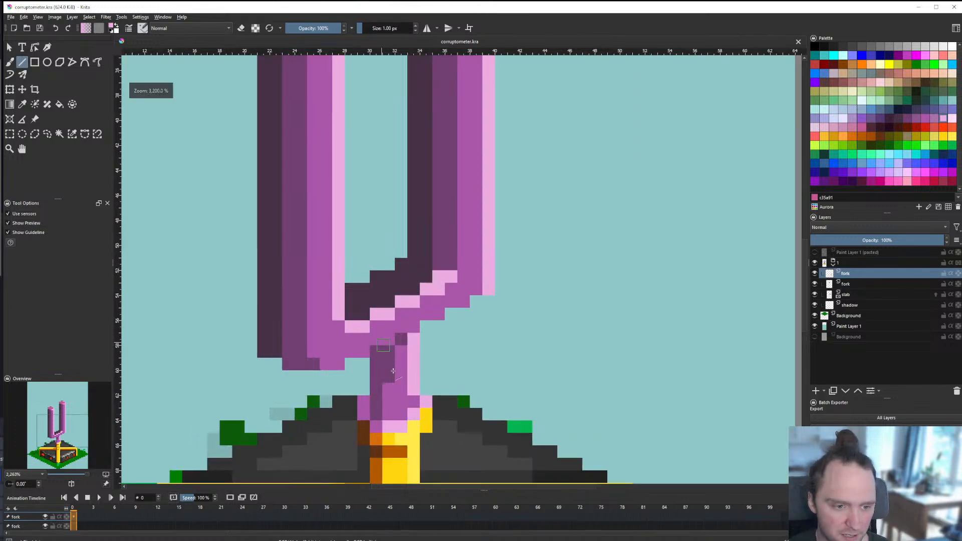
{"action": "scroll", "coordinate": [391, 356], "scroll_direction": "down", "scroll_amount": 4}
{"action": "scroll", "coordinate": [390, 356], "scroll_direction": "down", "scroll_amount": 4}
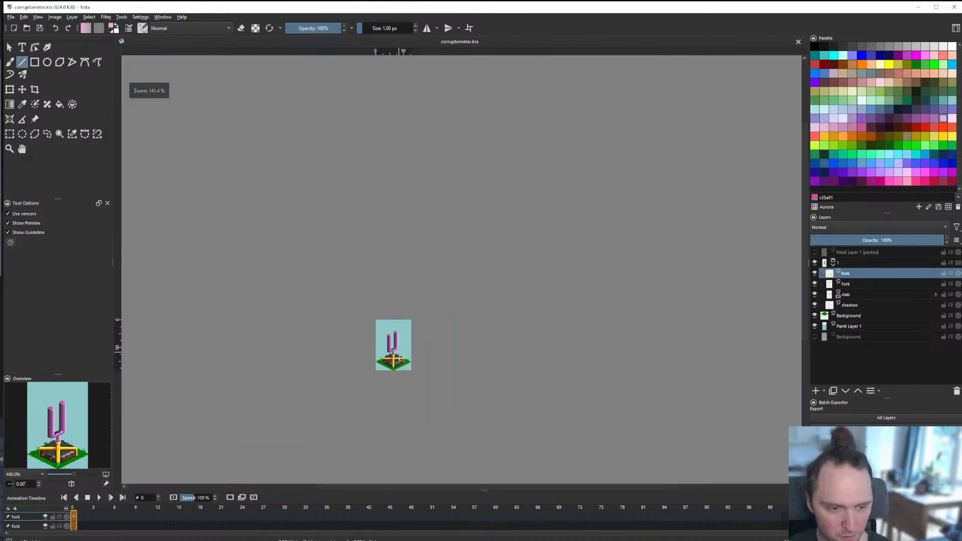
{"action": "scroll", "coordinate": [392, 352], "scroll_direction": "up", "scroll_amount": 7}
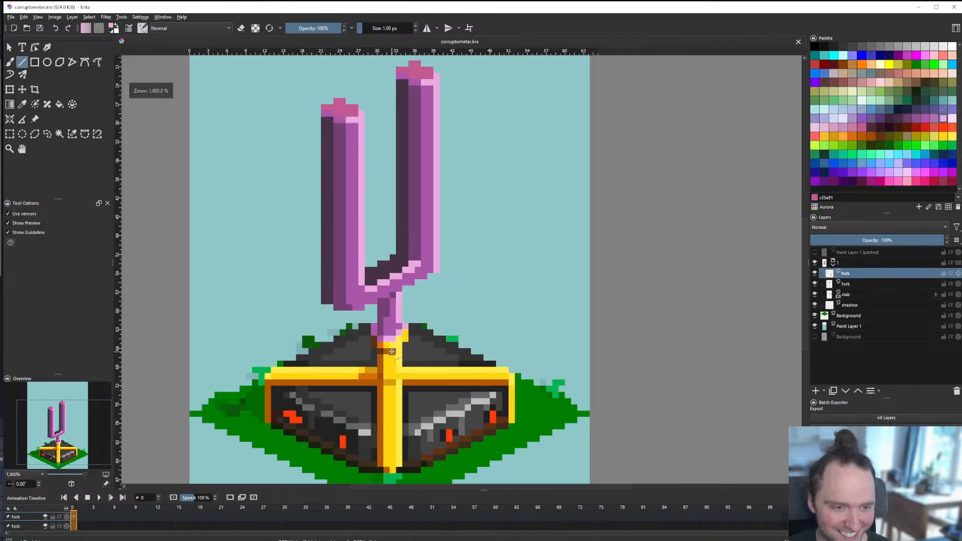
{"action": "scroll", "coordinate": [392, 352], "scroll_direction": "up", "scroll_amount": 1}
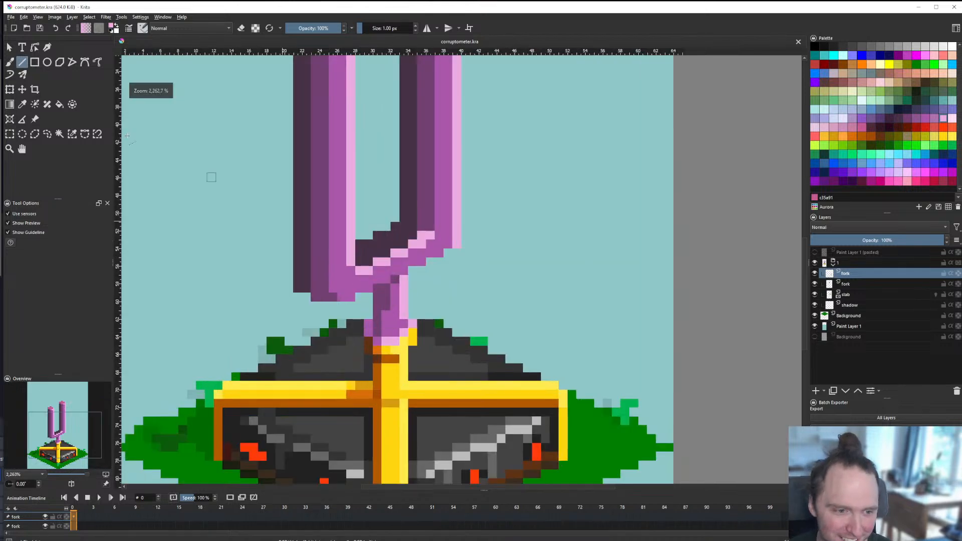
{"action": "left_click", "coordinate": [10, 134]}
{"action": "scroll", "coordinate": [350, 325], "scroll_direction": "down", "scroll_amount": 1}
{"action": "scroll", "coordinate": [350, 325], "scroll_direction": "up", "scroll_amount": 1}
{"action": "scroll", "coordinate": [370, 352], "scroll_direction": "down", "scroll_amount": 2}
{"action": "scroll", "coordinate": [376, 359], "scroll_direction": "up", "scroll_amount": 2}
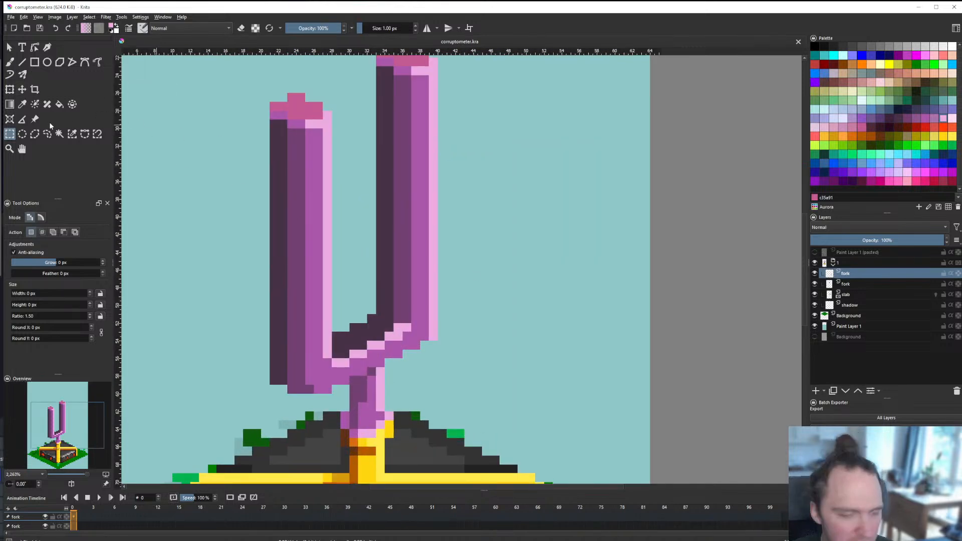
Step: Merge the two fork layers into a single layer
{"action": "right_click", "coordinate": [851, 273]}
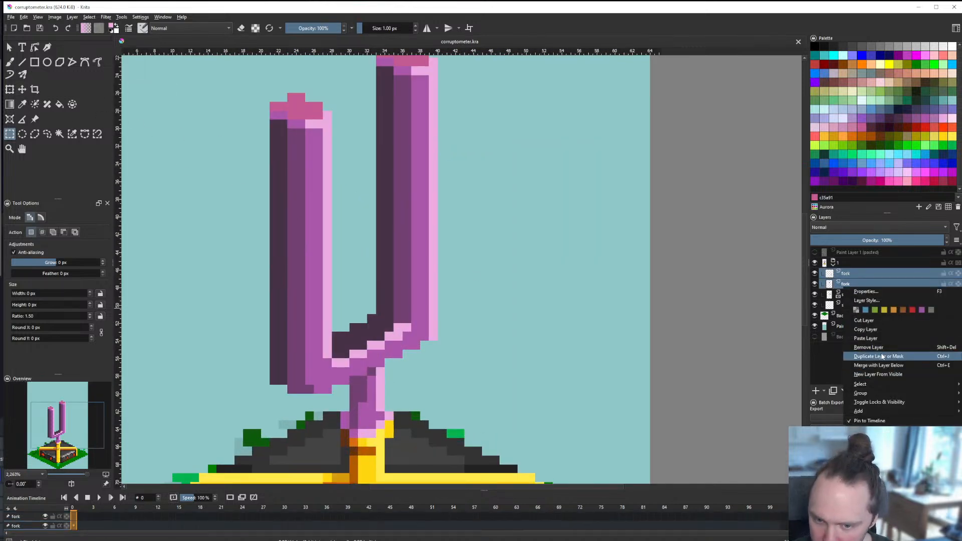
{"action": "left_click", "coordinate": [877, 363]}
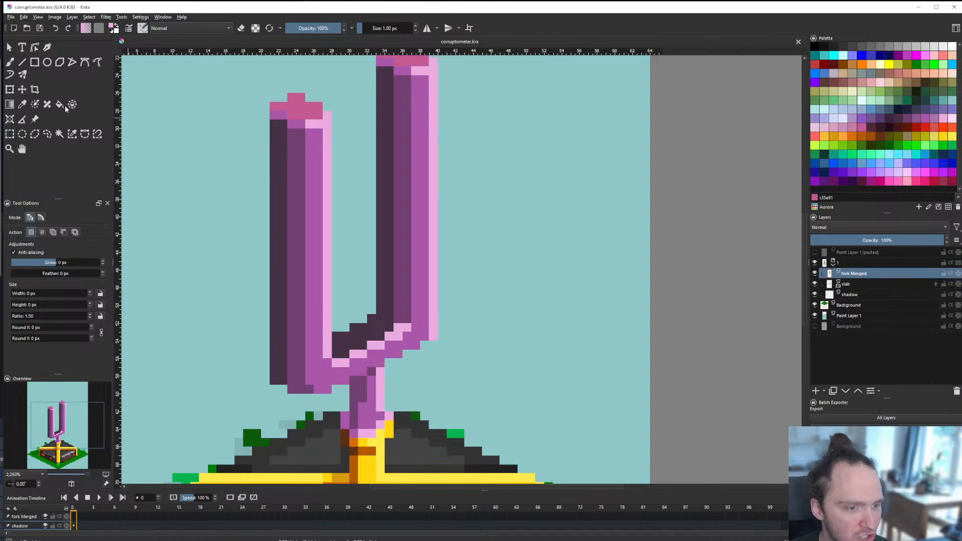
{"action": "key", "text": "t"}
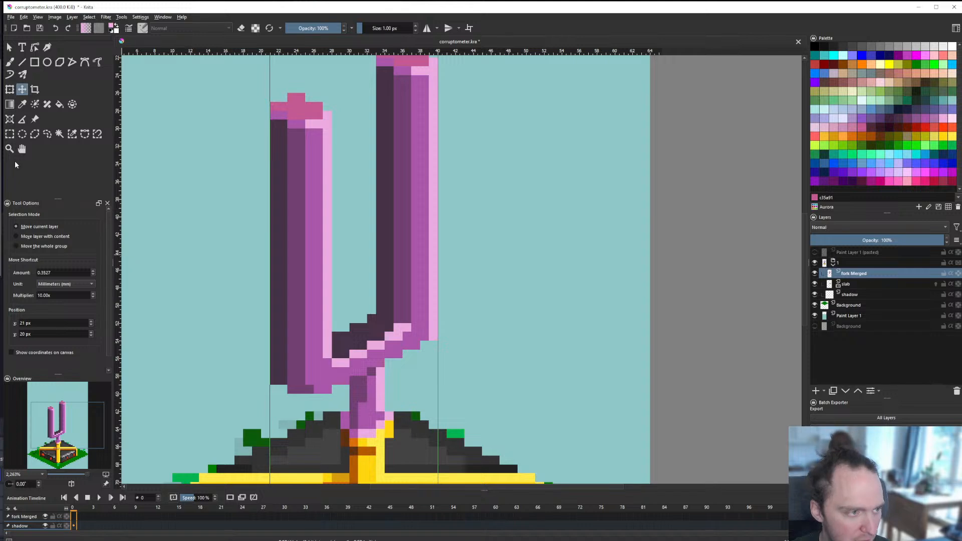
Step: Measure the left prong's base out to the stem with a rectangular selection and compare that width on the stem's other side
{"action": "left_click", "coordinate": [9, 134]}
{"action": "left_click_drag", "start_coordinate": [251, 84], "coordinate": [350, 393]}
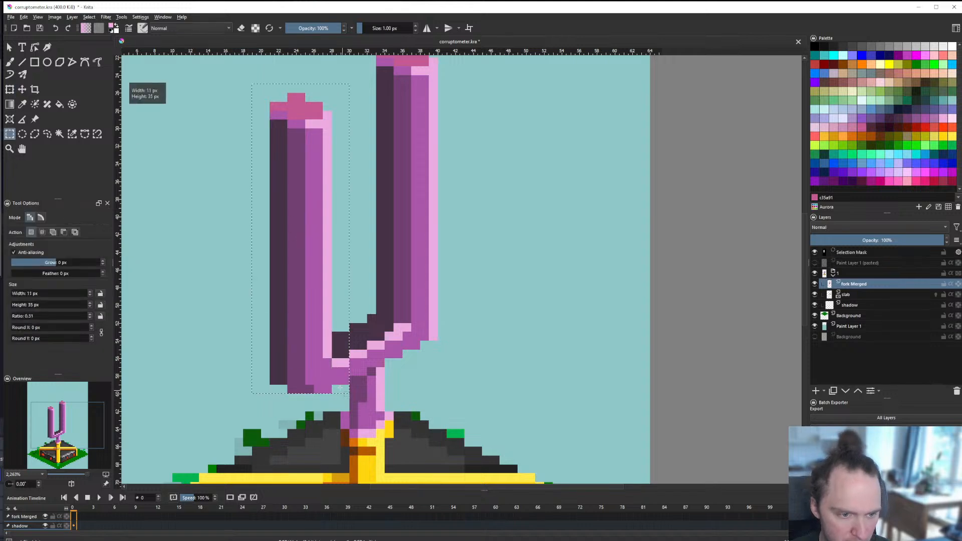
{"action": "scroll", "coordinate": [340, 387], "scroll_direction": "up", "scroll_amount": 1}
{"action": "left_click", "coordinate": [346, 375]}
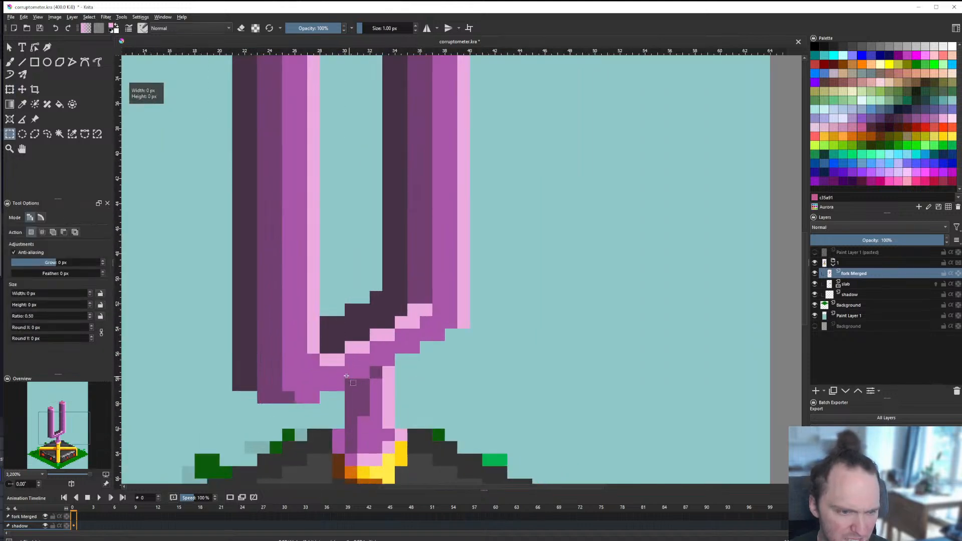
{"action": "left_click_drag", "start_coordinate": [233, 304], "coordinate": [346, 404]}
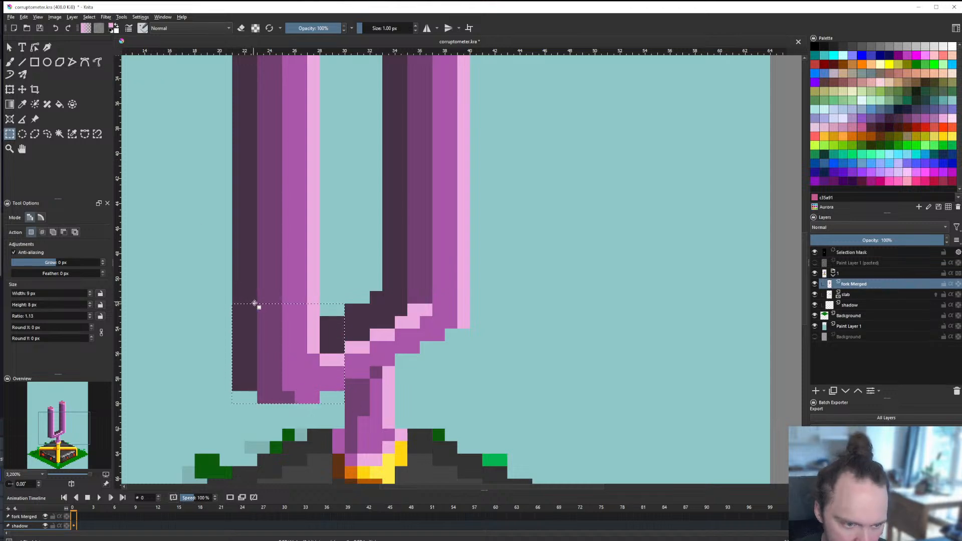
{"action": "left_click_drag", "start_coordinate": [255, 304], "coordinate": [421, 291]}
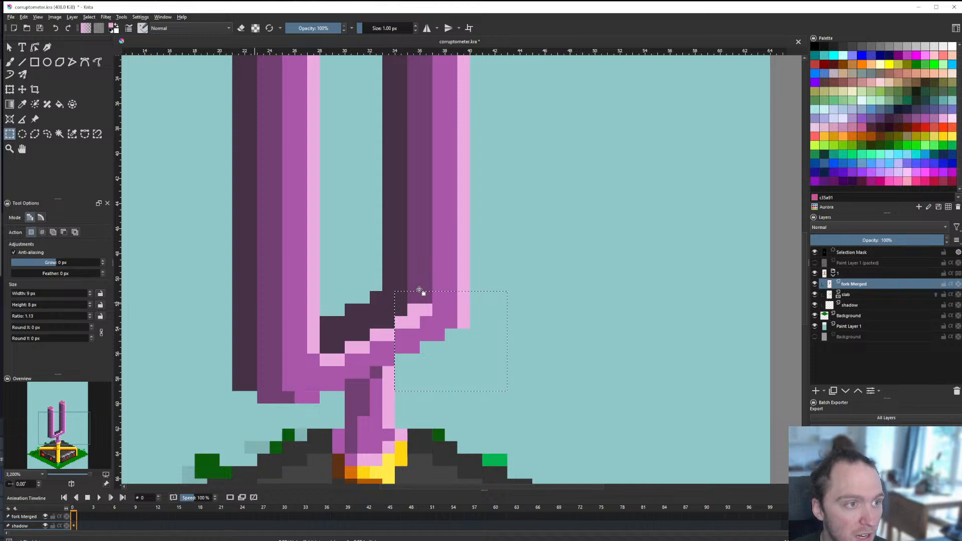
{"action": "scroll", "coordinate": [411, 292], "scroll_direction": "down", "scroll_amount": 6}
{"action": "scroll", "coordinate": [415, 286], "scroll_direction": "up", "scroll_amount": 5}
{"action": "left_click_drag", "start_coordinate": [415, 323], "coordinate": [410, 319]}
{"action": "left_click", "coordinate": [364, 351]}
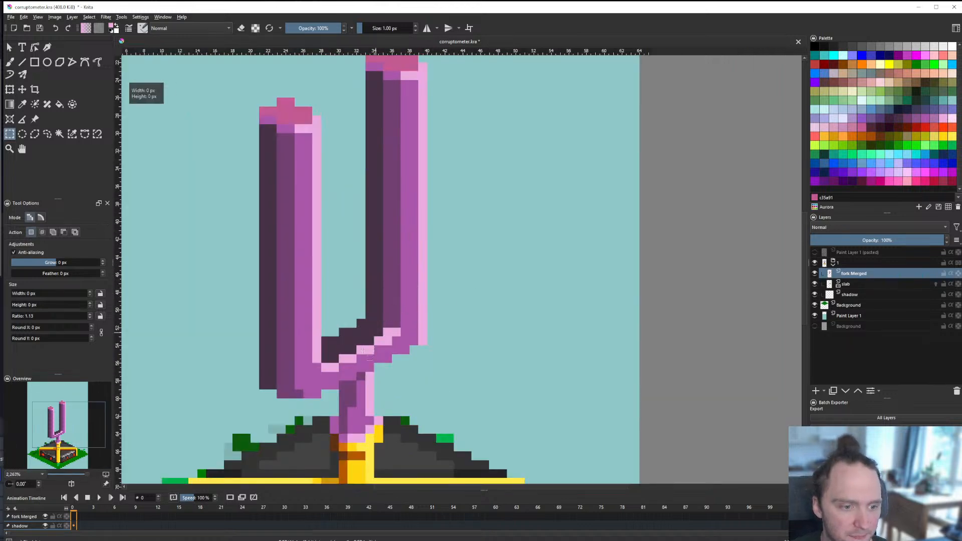
Step: Select both prongs and the crossbar without the stem, shift them 1 px to the right, and clear the selection
{"action": "left_click", "coordinate": [22, 62]}
{"action": "key", "text": "minus"}
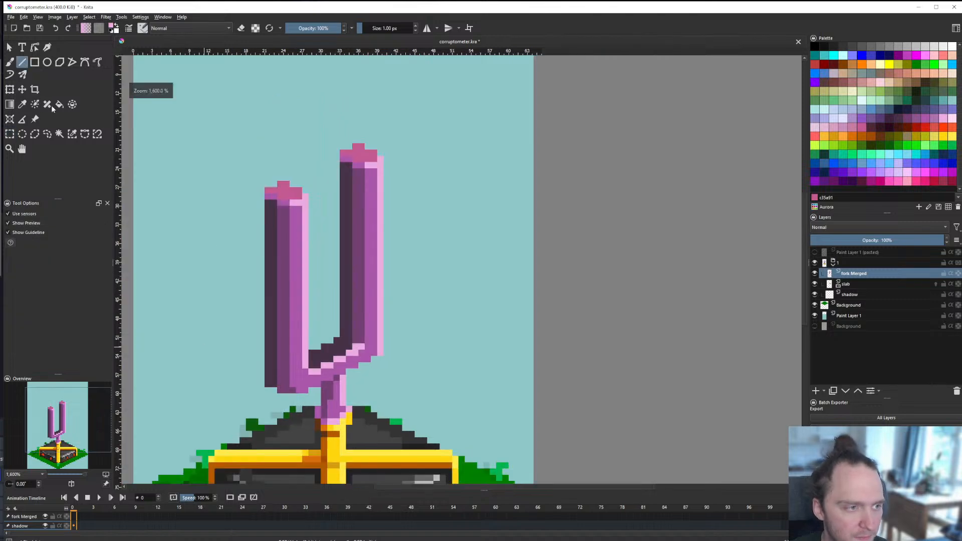
{"action": "left_click", "coordinate": [9, 134]}
{"action": "left_click_drag", "start_coordinate": [239, 129], "coordinate": [283, 119]}
{"action": "left_click_drag", "start_coordinate": [347, 375], "coordinate": [316, 134]}
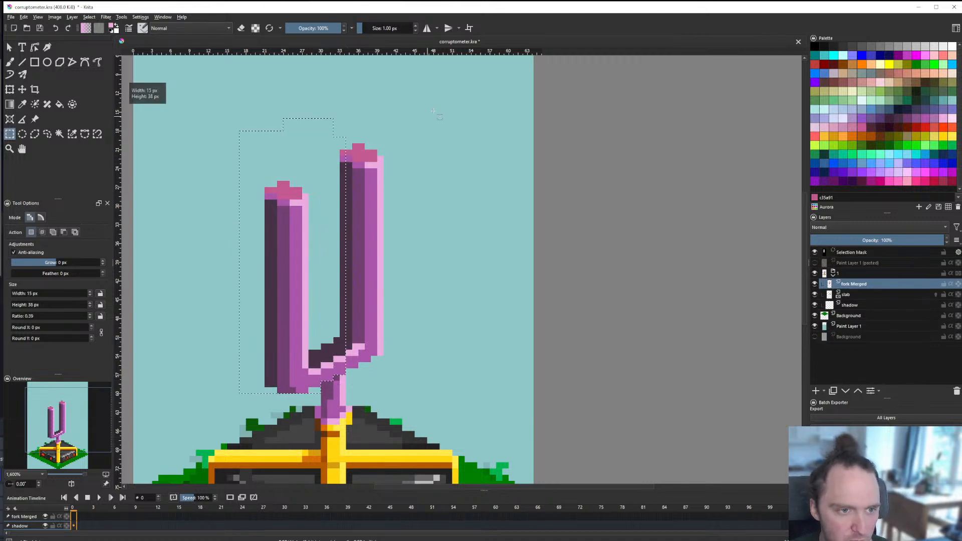
{"action": "left_click_drag", "start_coordinate": [433, 112], "coordinate": [296, 369]}
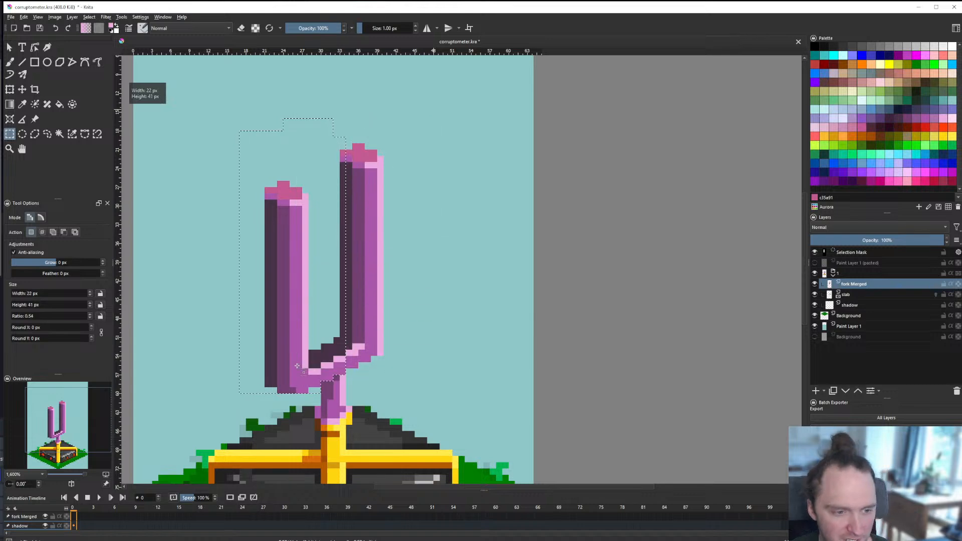
{"action": "left_click", "coordinate": [23, 90]}
{"action": "scroll", "coordinate": [332, 377], "scroll_direction": "up", "scroll_amount": 3}
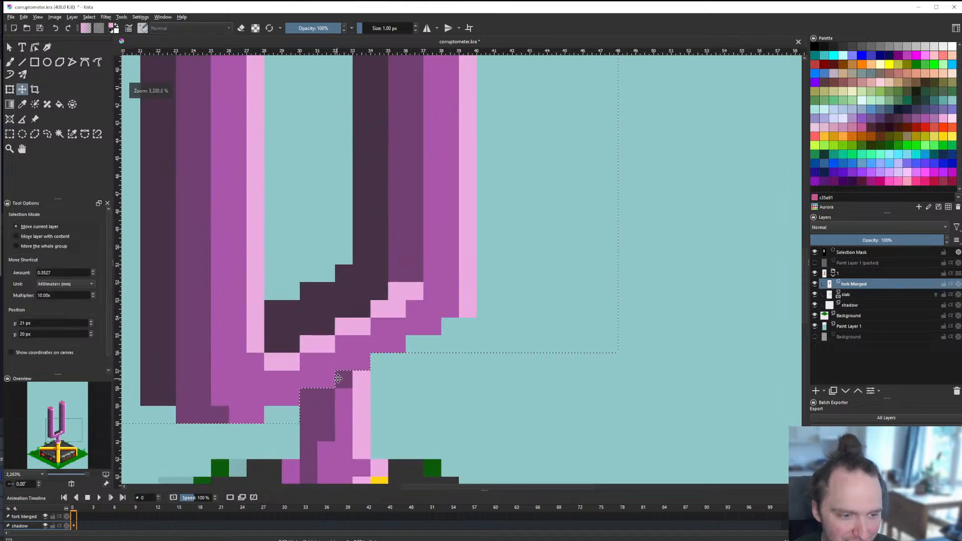
{"action": "left_click_drag", "start_coordinate": [345, 347], "coordinate": [361, 347]}
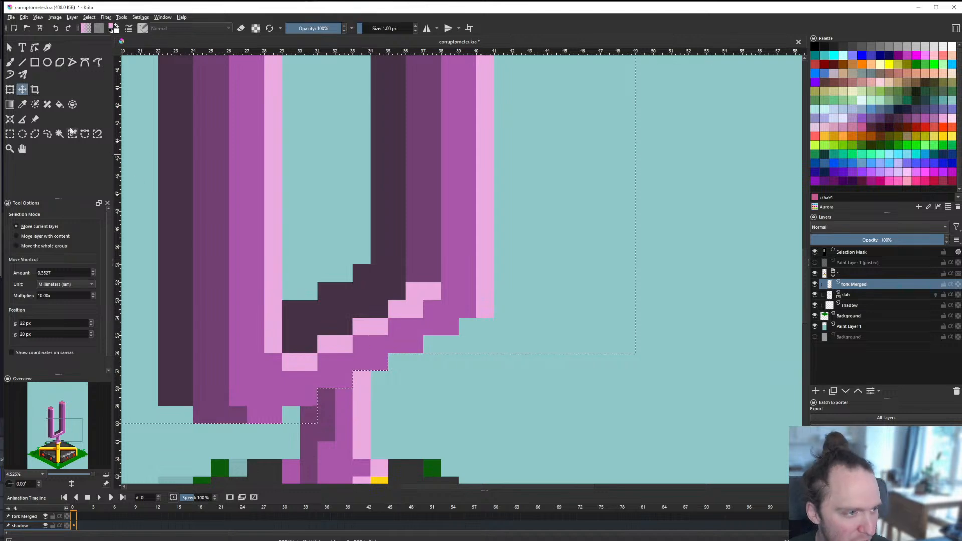
{"action": "left_click", "coordinate": [10, 134]}
{"action": "left_click", "coordinate": [378, 357]}
Step: Repaint the stem's top beneath the shifted crossbar with mid purple shadow pixels and a lighter purple pixel above the pink highlight
{"action": "scroll", "coordinate": [377, 357], "scroll_direction": "down", "scroll_amount": 4}
{"action": "scroll", "coordinate": [377, 356], "scroll_direction": "up", "scroll_amount": 2}
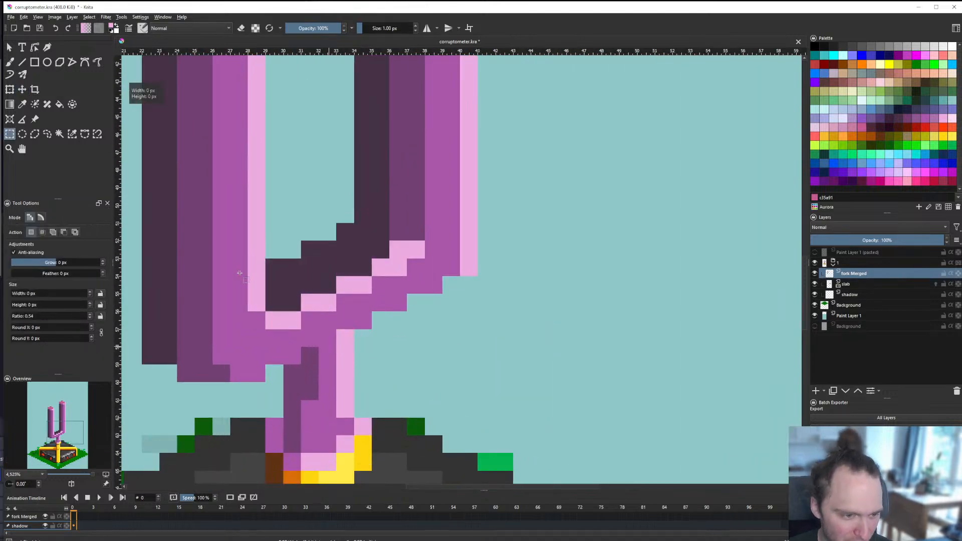
{"action": "left_click", "coordinate": [23, 62]}
{"action": "left_click_drag", "start_coordinate": [364, 326], "coordinate": [338, 350]}
{"action": "left_click", "coordinate": [364, 350]}
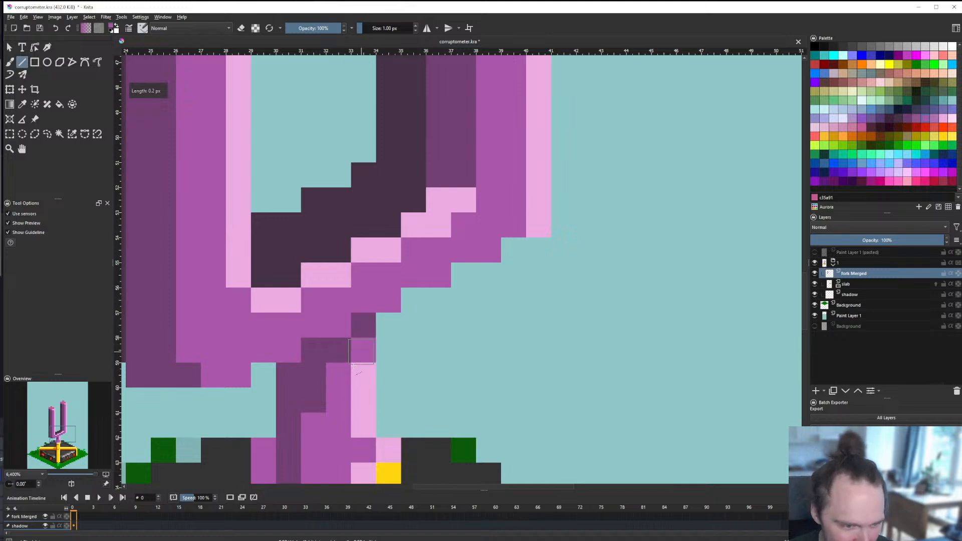
{"action": "left_click", "coordinate": [338, 376]}
{"action": "left_click", "coordinate": [357, 379]}
Step: Examine the recentred fork against the base and the whole sprite at several zoom levels
{"action": "scroll", "coordinate": [357, 379], "scroll_direction": "down", "scroll_amount": 8}
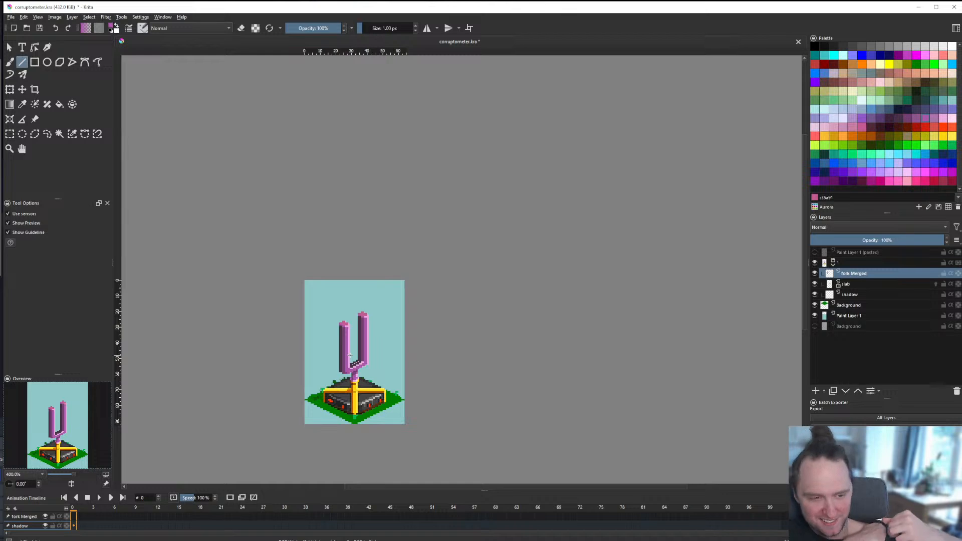
{"action": "scroll", "coordinate": [349, 355], "scroll_direction": "up", "scroll_amount": 3}
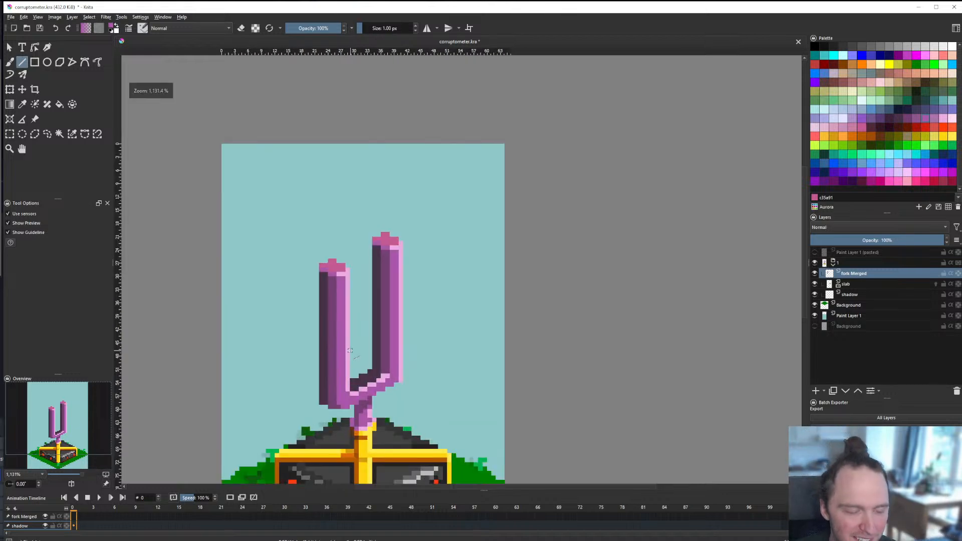
{"action": "scroll", "coordinate": [349, 355], "scroll_direction": "down", "scroll_amount": 2}
{"action": "scroll", "coordinate": [322, 266], "scroll_direction": "up", "scroll_amount": 4}
{"action": "scroll", "coordinate": [374, 255], "scroll_direction": "down", "scroll_amount": 6}
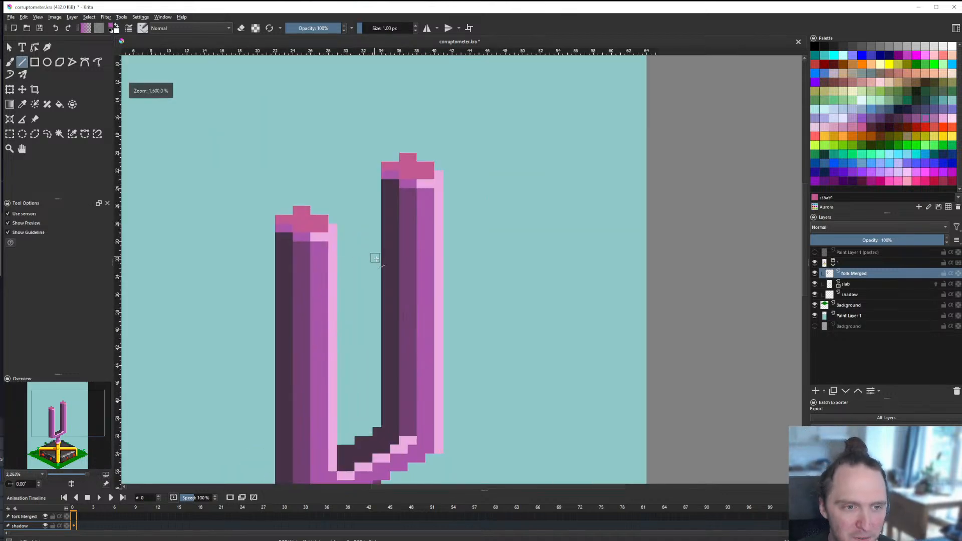
{"action": "scroll", "coordinate": [379, 291], "scroll_direction": "up", "scroll_amount": 4}
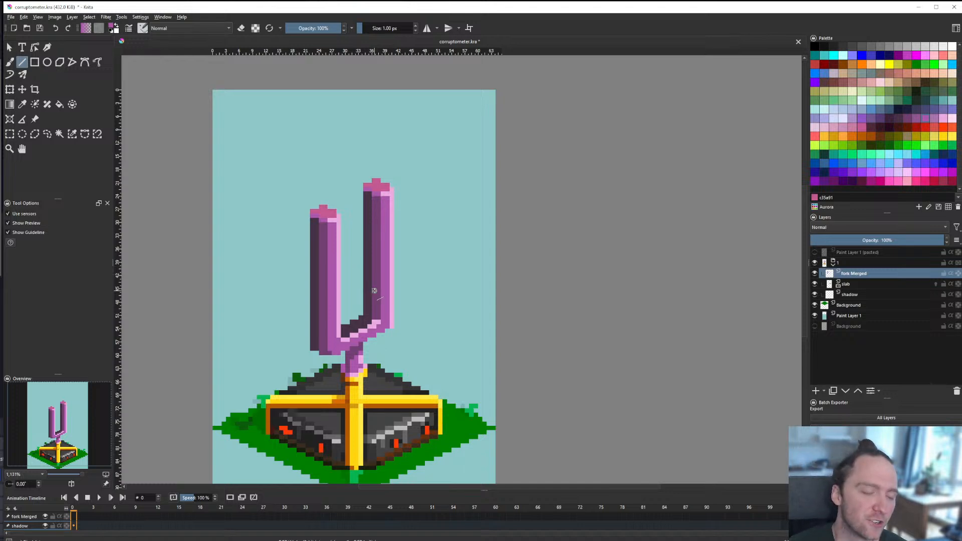
{"action": "scroll", "coordinate": [375, 291], "scroll_direction": "down", "scroll_amount": 1}
{"action": "scroll", "coordinate": [335, 252], "scroll_direction": "up", "scroll_amount": 2}
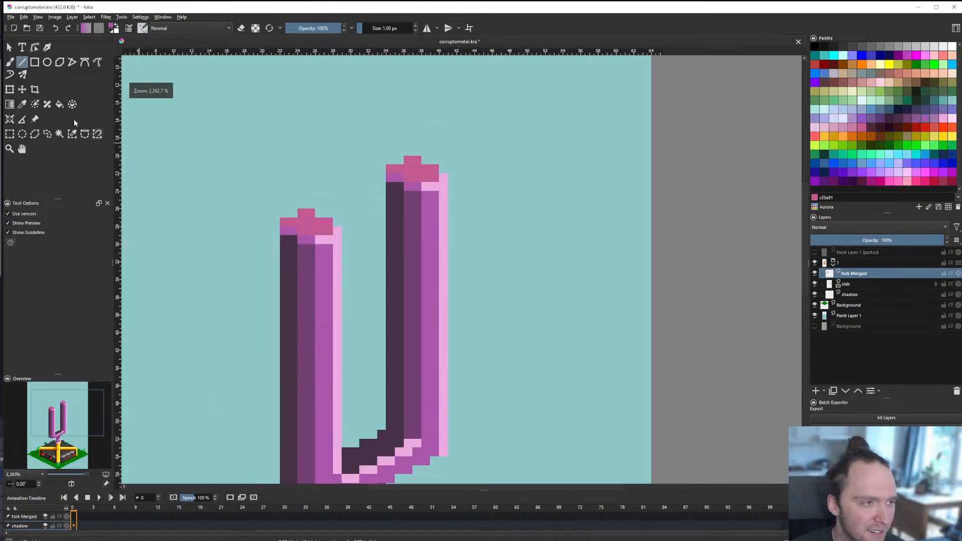
{"action": "scroll", "coordinate": [336, 252], "scroll_direction": "down", "scroll_amount": 5}
{"action": "scroll", "coordinate": [352, 323], "scroll_direction": "up", "scroll_amount": 5}
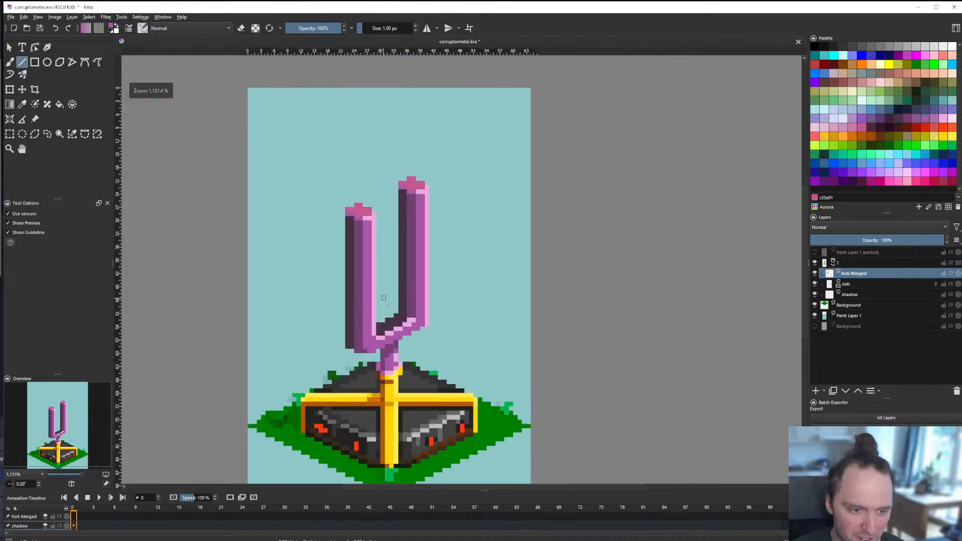
{"action": "scroll", "coordinate": [352, 323], "scroll_direction": "down", "scroll_amount": 3}
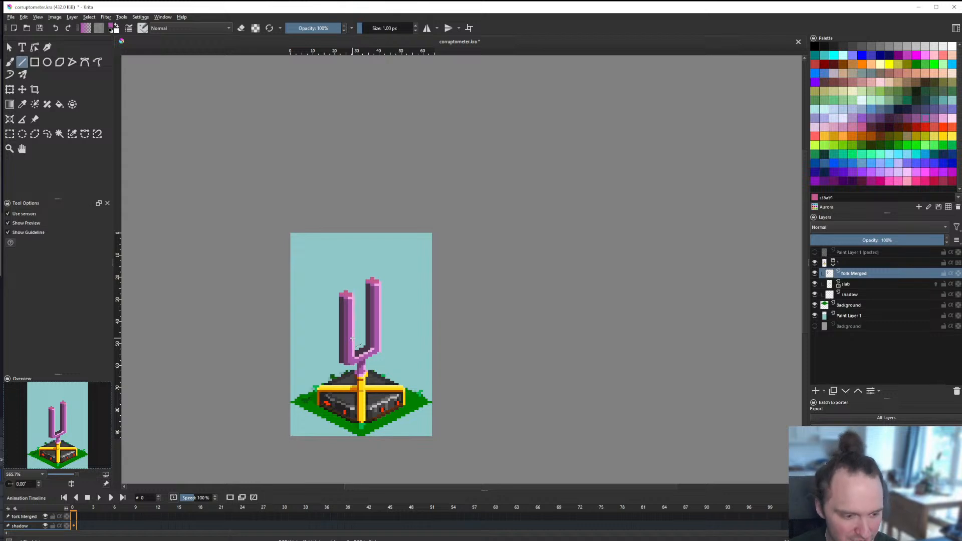
Step: Pick the darkest purple from the fork and paint a stepped shadow line on the stem directly beneath the fork's crossbar
{"action": "scroll", "coordinate": [368, 333], "scroll_direction": "down", "scroll_amount": 1}
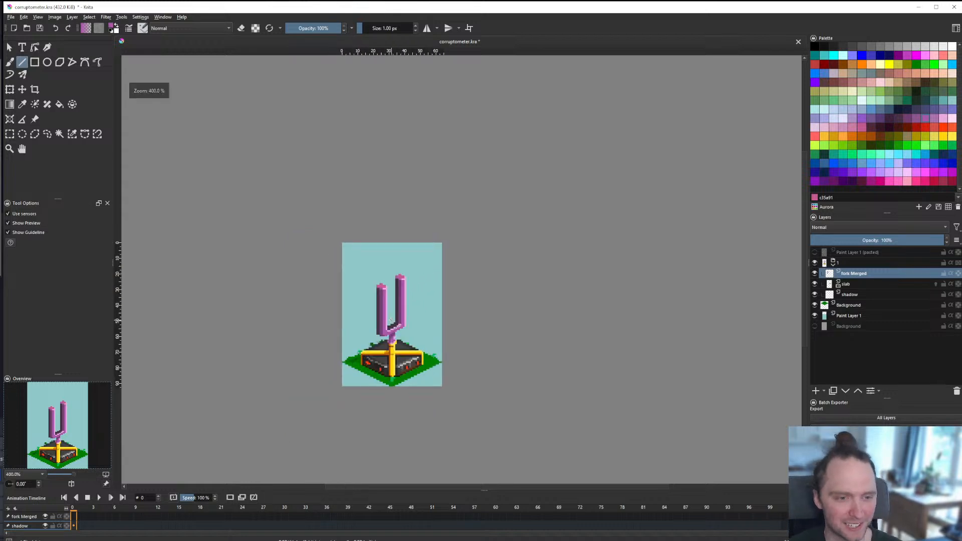
{"action": "scroll", "coordinate": [377, 311], "scroll_direction": "up", "scroll_amount": 2}
{"action": "scroll", "coordinate": [377, 312], "scroll_direction": "up", "scroll_amount": 6}
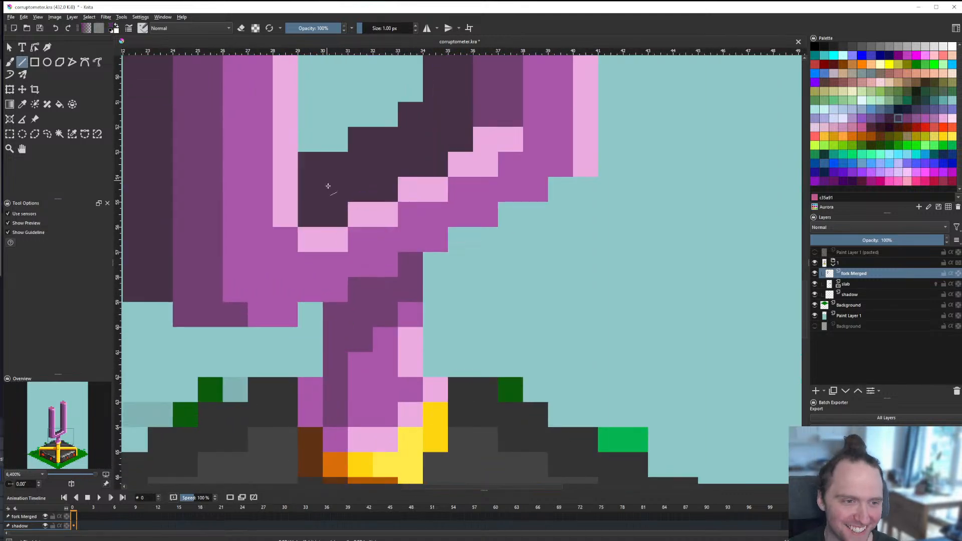
{"action": "left_click", "coordinate": [329, 187], "text": "ctrl"}
{"action": "left_click", "coordinate": [357, 288]}
{"action": "left_click", "coordinate": [336, 313]}
{"action": "left_click", "coordinate": [385, 292]}
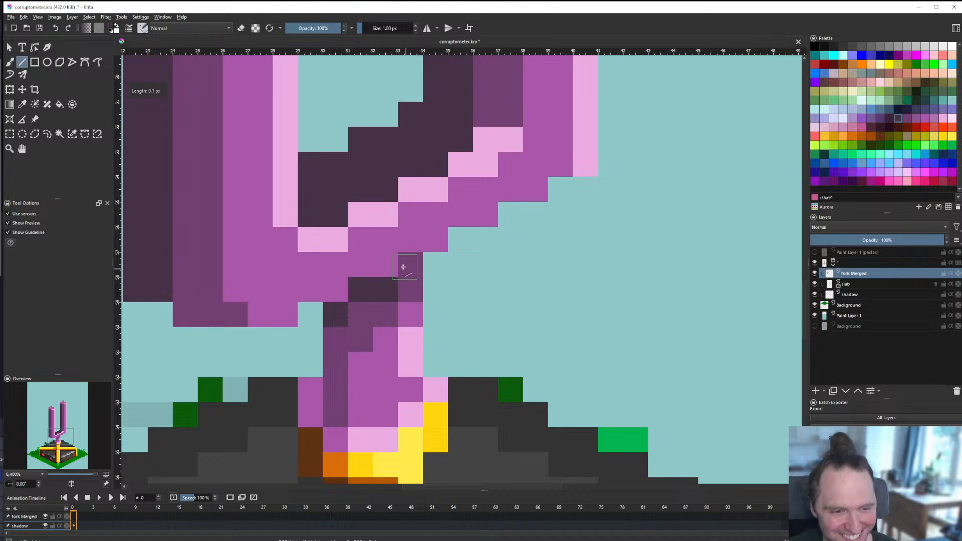
{"action": "left_click", "coordinate": [406, 267]}
Step: Extend the medium-dark purple shading diagonally across the upper stem and replace the upper part of its pink edge highlight with mid purple
{"action": "left_click", "coordinate": [394, 347], "text": "ctrl"}
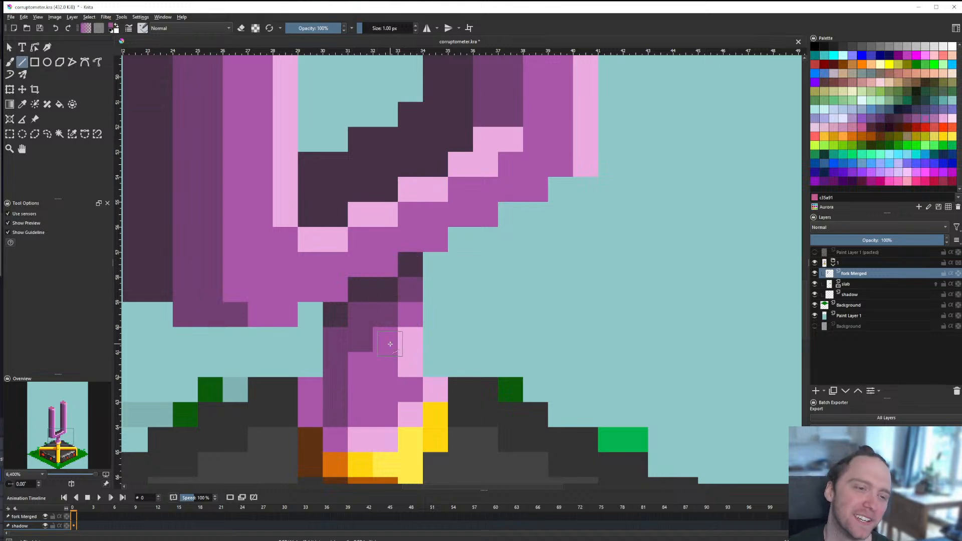
{"action": "left_click", "coordinate": [415, 361], "text": "ctrl"}
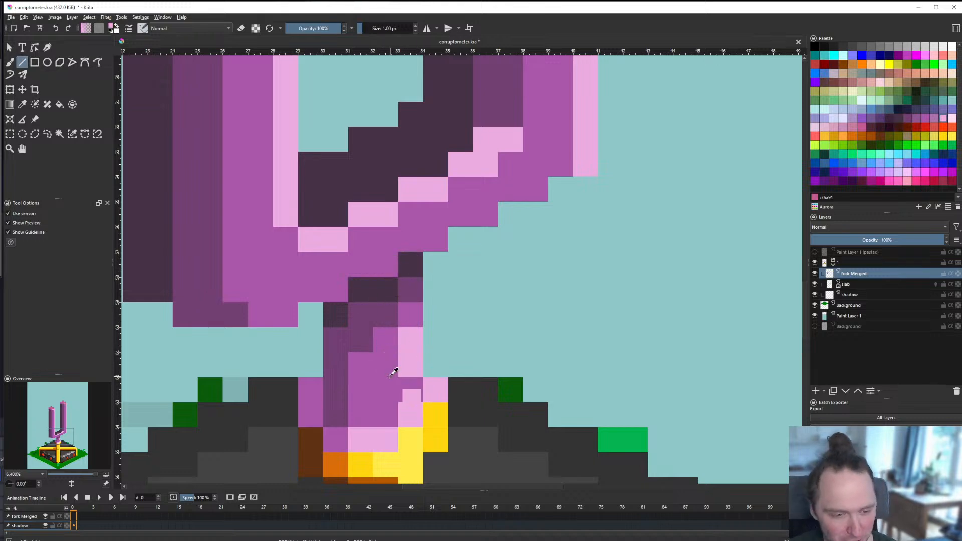
{"action": "left_click", "coordinate": [387, 378], "text": "ctrl"}
{"action": "mouse_move", "coordinate": [407, 340]}
{"action": "left_mouse_down"}
{"action": "mouse_move", "coordinate": [408, 365]}
{"action": "mouse_move", "coordinate": [463, 332]}
{"action": "left_mouse_up"}
{"action": "scroll", "coordinate": [484, 330], "scroll_direction": "down", "scroll_amount": 2}
{"action": "scroll", "coordinate": [437, 342], "scroll_direction": "up", "scroll_amount": 2}
{"action": "left_click", "coordinate": [486, 372], "text": "ctrl"}
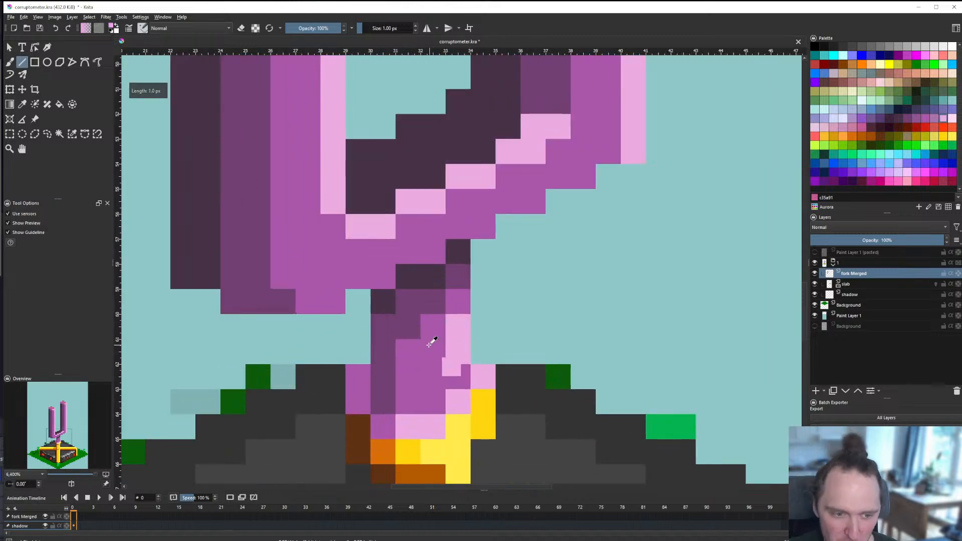
{"action": "left_click", "coordinate": [412, 335], "text": "ctrl"}
{"action": "left_click", "coordinate": [408, 351]}
{"action": "left_click", "coordinate": [436, 327]}
{"action": "left_click", "coordinate": [455, 303]}
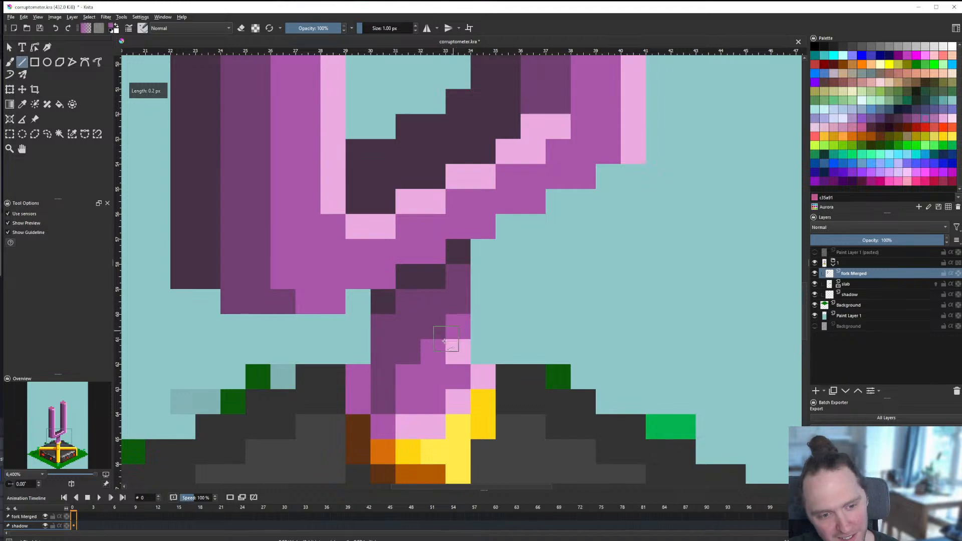
Step: Select the fork together with the shadow pixels beneath it, move it up 2 pixels away from the stem, and deselect
{"action": "scroll", "coordinate": [436, 345], "scroll_direction": "down", "scroll_amount": 10}
{"action": "scroll", "coordinate": [429, 317], "scroll_direction": "up", "scroll_amount": 5}
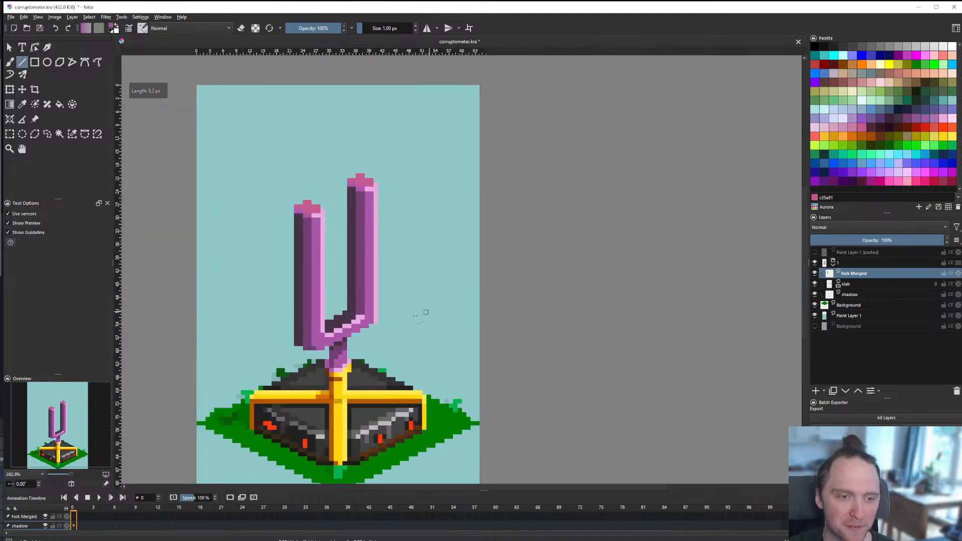
{"action": "scroll", "coordinate": [351, 318], "scroll_direction": "down", "scroll_amount": 2}
{"action": "scroll", "coordinate": [351, 318], "scroll_direction": "up", "scroll_amount": 3}
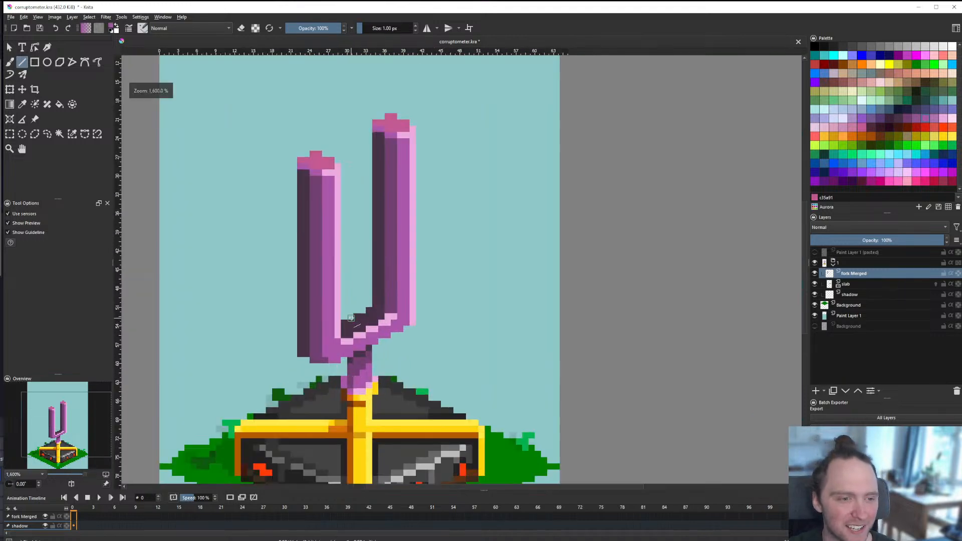
{"action": "left_click", "coordinate": [10, 135]}
{"action": "left_click_drag", "start_coordinate": [242, 79], "coordinate": [460, 351]}
{"action": "scroll", "coordinate": [354, 350], "scroll_direction": "up", "scroll_amount": 2}
{"action": "left_click_drag", "start_coordinate": [242, 376], "coordinate": [352, 329]}
{"action": "left_click_drag", "start_coordinate": [379, 365], "coordinate": [355, 339]}
{"action": "left_click", "coordinate": [21, 89]}
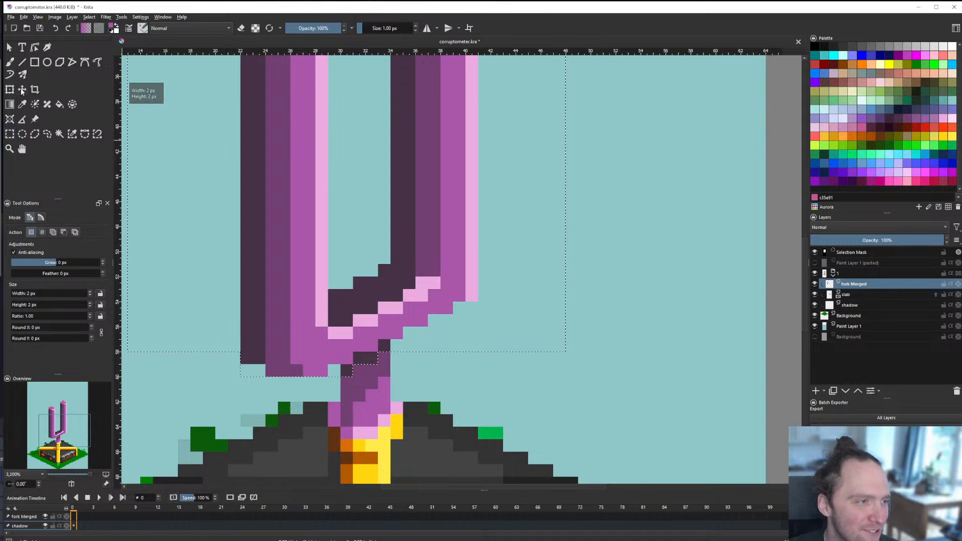
{"action": "key", "text": "Up"}
{"action": "key", "text": "Up"}
{"action": "left_click", "coordinate": [9, 134]}
{"action": "left_click", "coordinate": [397, 265]}
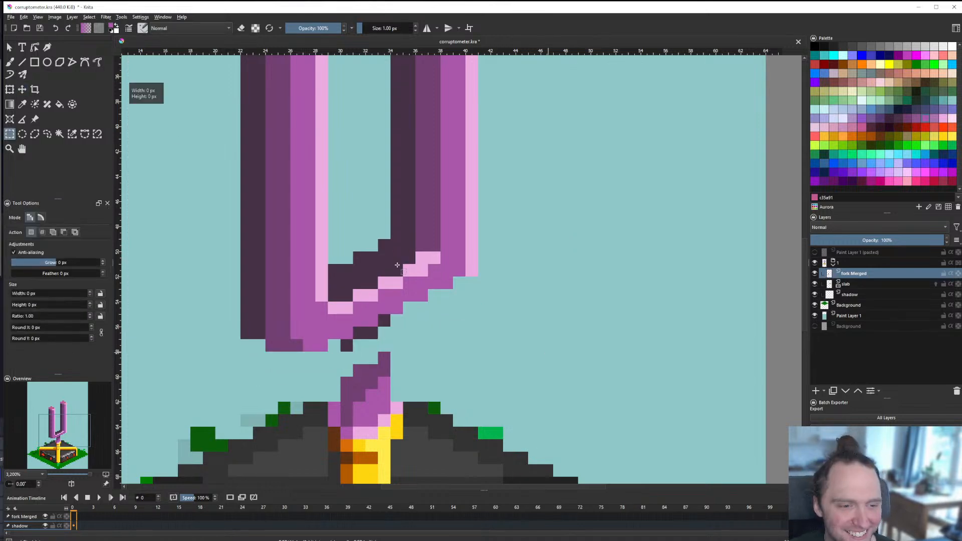
Step: Fill the gap between the raised fork and the stem with medium-dark purple using the Line tool
{"action": "left_click", "coordinate": [14, 64]}
{"action": "left_click", "coordinate": [21, 62]}
{"action": "scroll", "coordinate": [394, 359], "scroll_direction": "up", "scroll_amount": 2}
{"action": "left_click", "coordinate": [325, 378], "text": "ctrl"}
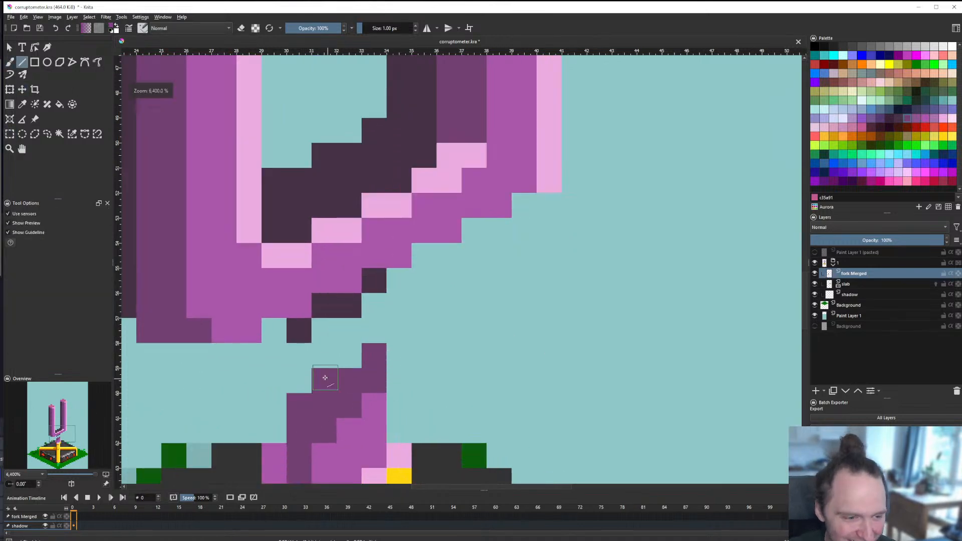
{"action": "mouse_move", "coordinate": [306, 379]}
{"action": "left_mouse_down"}
{"action": "mouse_move", "coordinate": [305, 347]}
{"action": "mouse_move", "coordinate": [325, 333]}
{"action": "mouse_move", "coordinate": [352, 354]}
{"action": "left_mouse_up"}
{"action": "left_click_drag", "start_coordinate": [372, 314], "coordinate": [372, 337]}
Step: Paint the lower stem mid purple up to the shading, keeping a medium-dark strip along its left edge
{"action": "scroll", "coordinate": [369, 350], "scroll_direction": "down", "scroll_amount": 2}
{"action": "left_click", "coordinate": [364, 394], "text": "ctrl"}
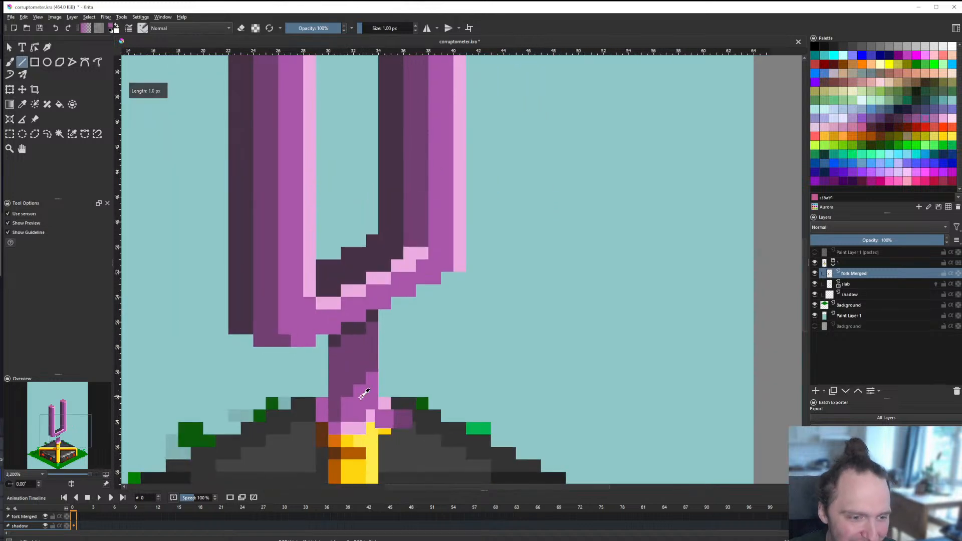
{"action": "mouse_move", "coordinate": [348, 395]}
{"action": "left_mouse_down"}
{"action": "mouse_move", "coordinate": [351, 360]}
{"action": "mouse_move", "coordinate": [357, 386]}
{"action": "left_mouse_up"}
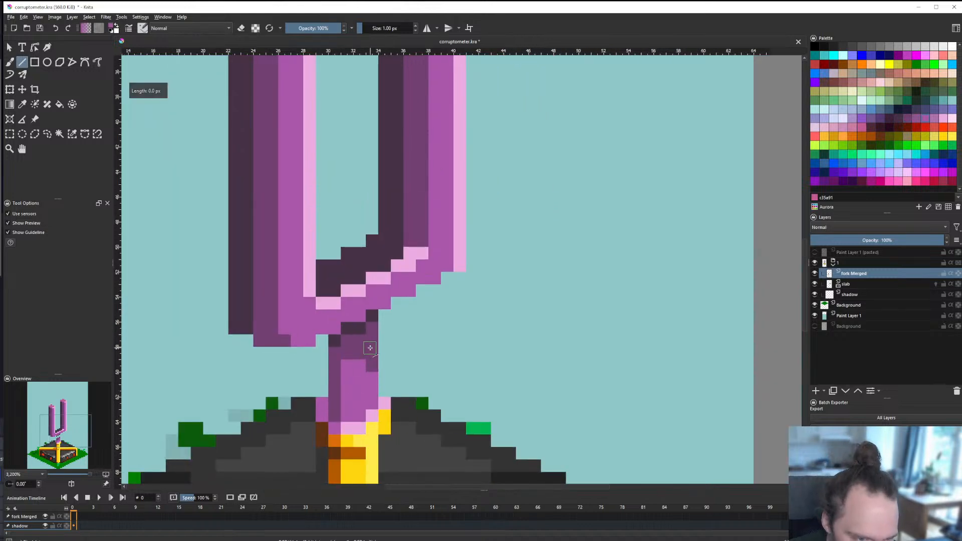
{"action": "scroll", "coordinate": [368, 355], "scroll_direction": "down", "scroll_amount": 9}
{"action": "scroll", "coordinate": [373, 350], "scroll_direction": "up", "scroll_amount": 9}
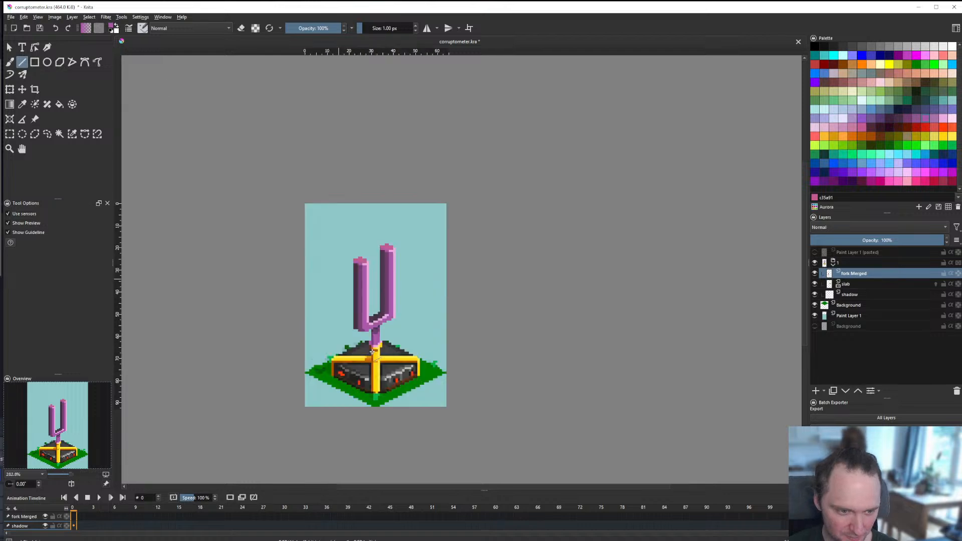
{"action": "scroll", "coordinate": [400, 344], "scroll_direction": "up", "scroll_amount": 2}
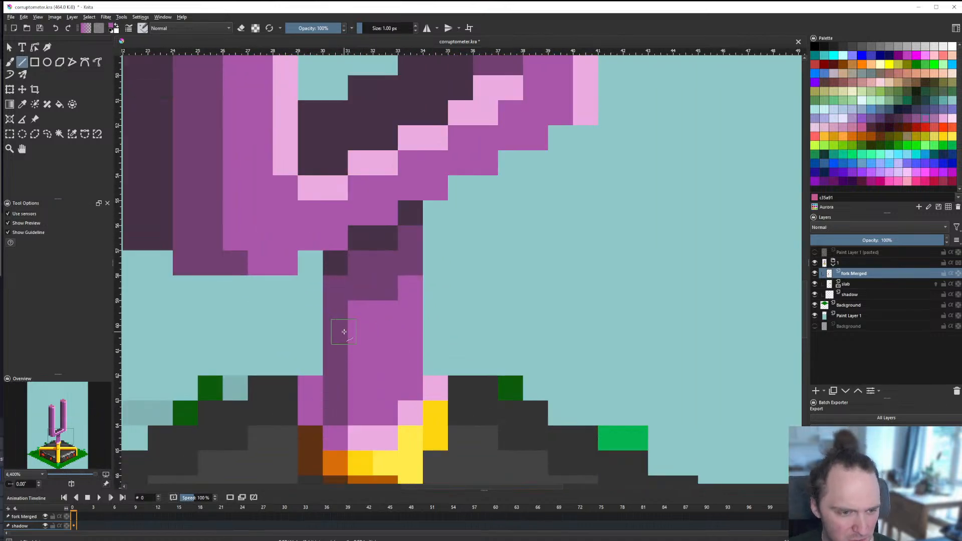
Step: Try a stepped medium-dark purple band across the lower part of the stem
{"action": "scroll", "coordinate": [344, 332], "scroll_direction": "down", "scroll_amount": 9}
{"action": "scroll", "coordinate": [359, 343], "scroll_direction": "up", "scroll_amount": 7}
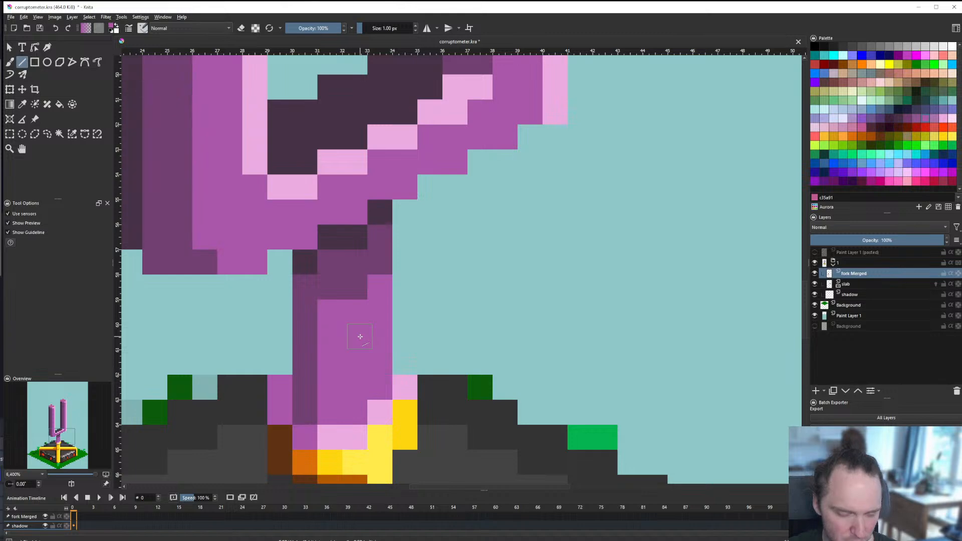
{"action": "scroll", "coordinate": [353, 316], "scroll_direction": "down", "scroll_amount": 9}
{"action": "scroll", "coordinate": [321, 343], "scroll_direction": "up", "scroll_amount": 9}
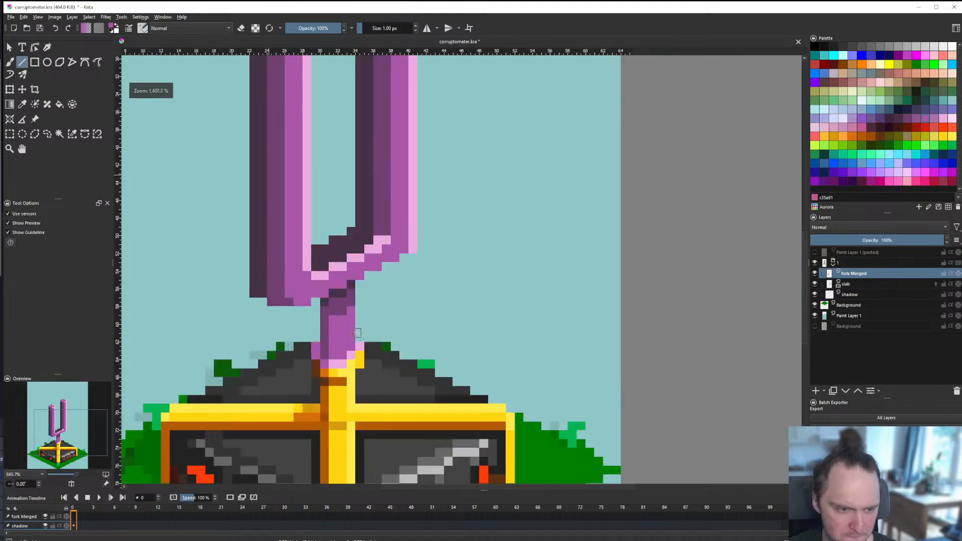
{"action": "left_click_drag", "start_coordinate": [298, 355], "coordinate": [359, 329]}
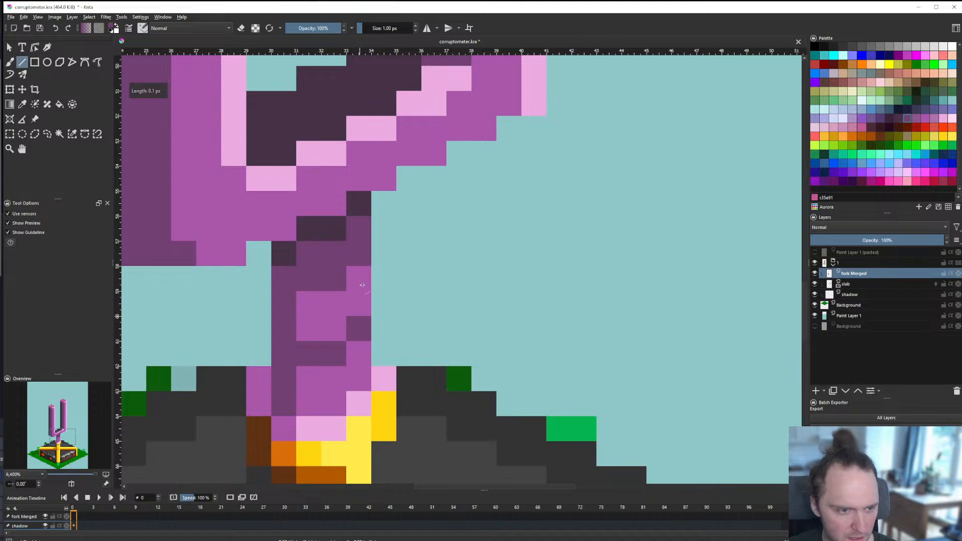
Step: Add one darkest-purple pixel on the stem's left edge and return the stepped band on the lower stem to mid purple
{"action": "left_click", "coordinate": [347, 248]}
{"action": "scroll", "coordinate": [358, 358], "scroll_direction": "down", "scroll_amount": 10}
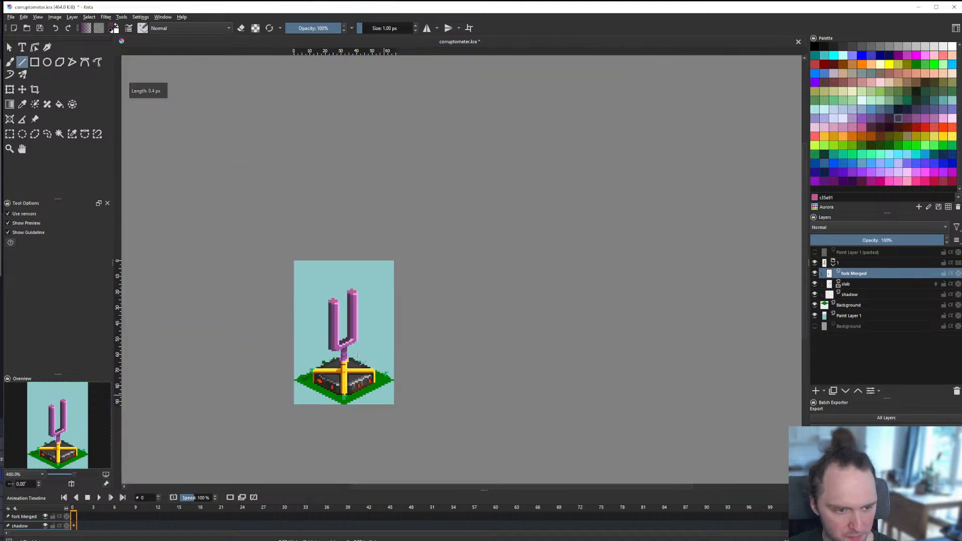
{"action": "scroll", "coordinate": [358, 358], "scroll_direction": "up", "scroll_amount": 10}
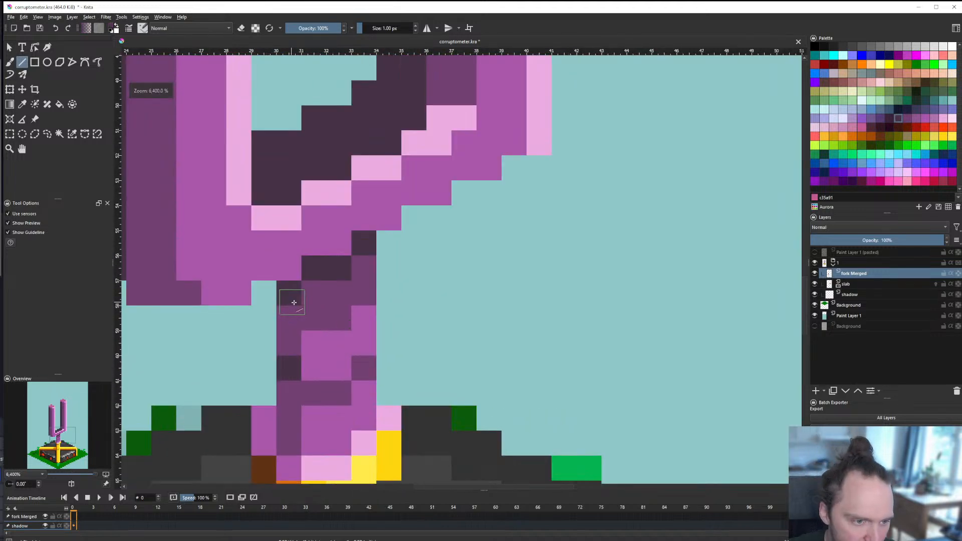
{"action": "scroll", "coordinate": [337, 335], "scroll_direction": "down", "scroll_amount": 2}
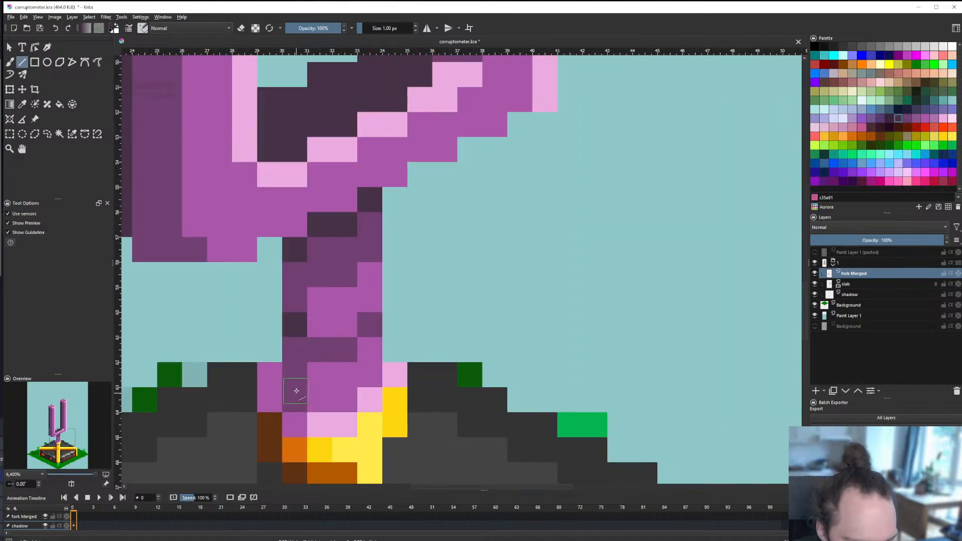
{"action": "scroll", "coordinate": [328, 398], "scroll_direction": "down", "scroll_amount": 12}
{"action": "scroll", "coordinate": [330, 356], "scroll_direction": "up", "scroll_amount": 5}
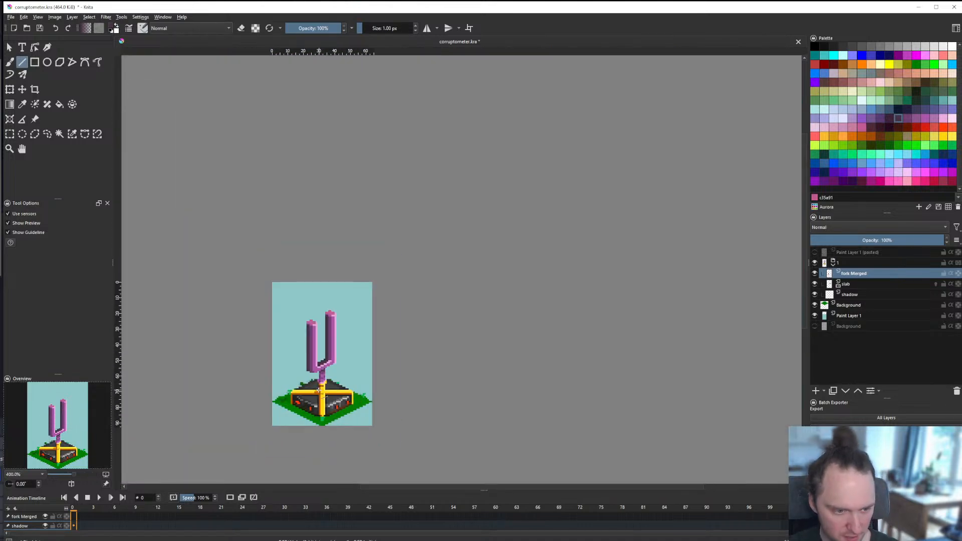
{"action": "scroll", "coordinate": [330, 357], "scroll_direction": "up", "scroll_amount": 7}
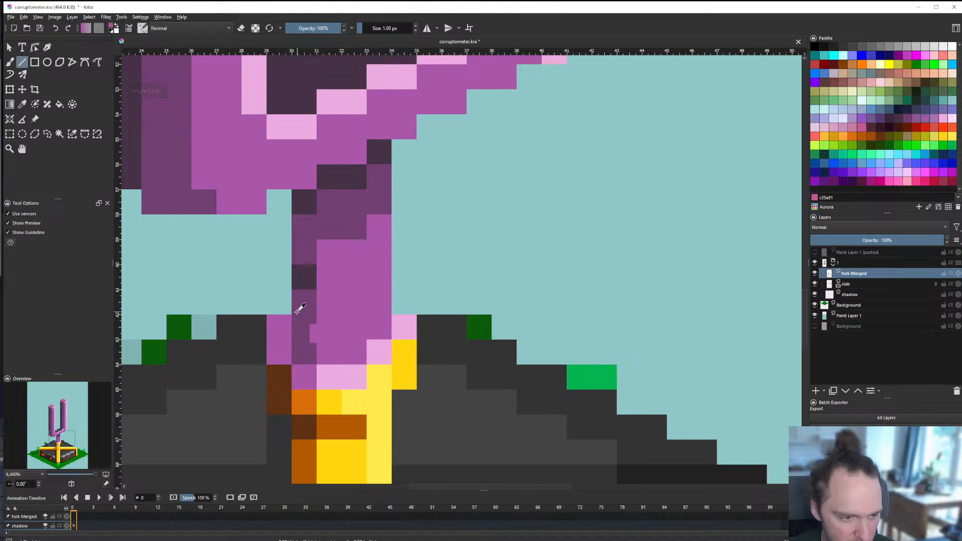
Step: Enlarge the light pink highlight at the stem's foot and recolor the lowest pixel of its dark left strip mid purple
{"action": "left_click", "coordinate": [379, 341], "text": "ctrl"}
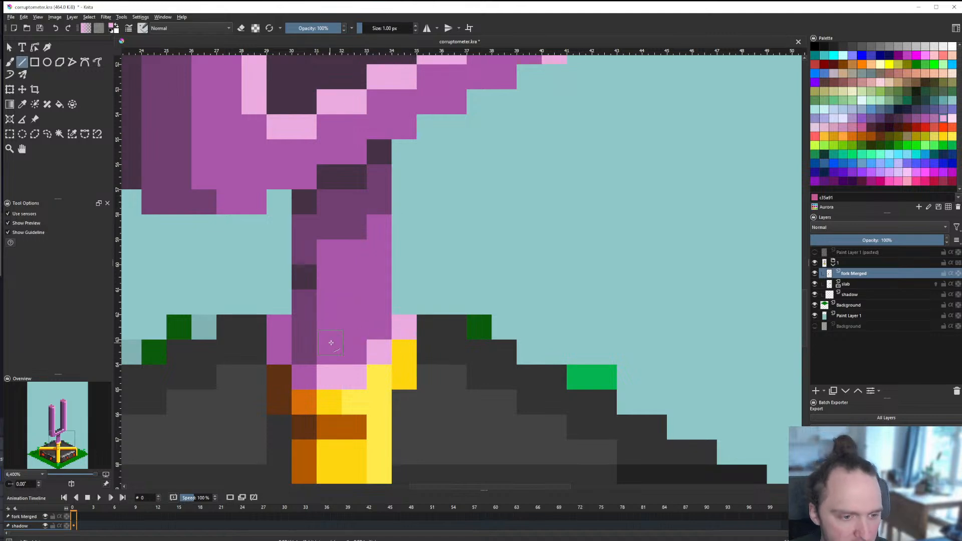
{"action": "left_click_drag", "start_coordinate": [331, 343], "coordinate": [357, 346]}
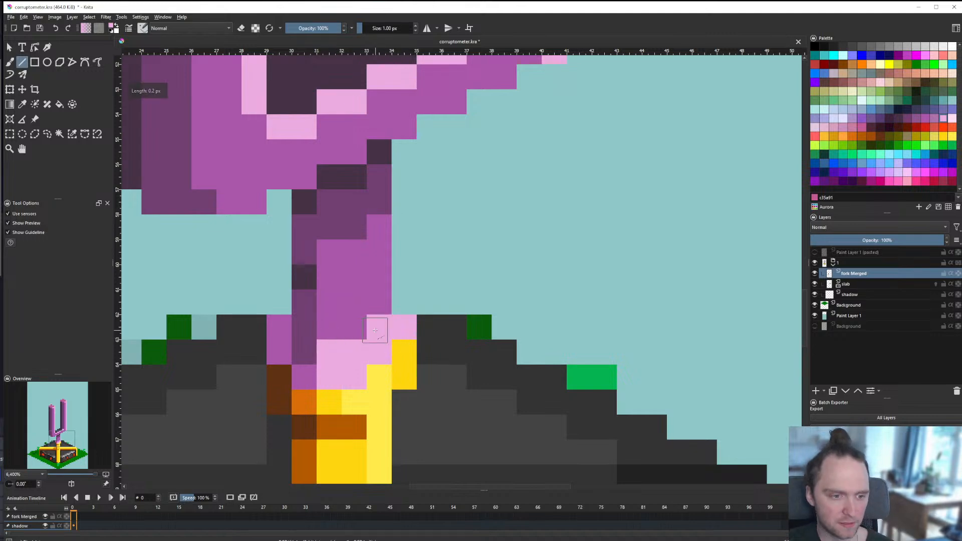
{"action": "left_click", "coordinate": [303, 377], "text": "ctrl"}
{"action": "left_click_drag", "start_coordinate": [303, 377], "coordinate": [306, 327]}
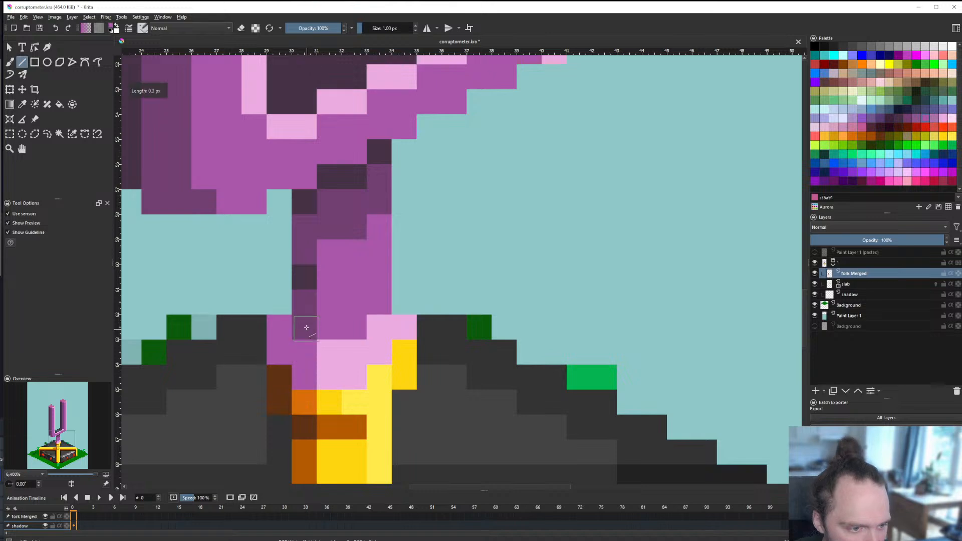
Step: Shade the left side of the stem's foot medium-dark purple, with mid purple between the shade and the pink highlight
{"action": "left_click", "coordinate": [306, 328], "text": "ctrl"}
{"action": "left_click", "coordinate": [287, 331]}
{"action": "left_click", "coordinate": [306, 354]}
{"action": "scroll", "coordinate": [310, 365], "scroll_direction": "down", "scroll_amount": 5}
{"action": "scroll", "coordinate": [309, 365], "scroll_direction": "up", "scroll_amount": 5}
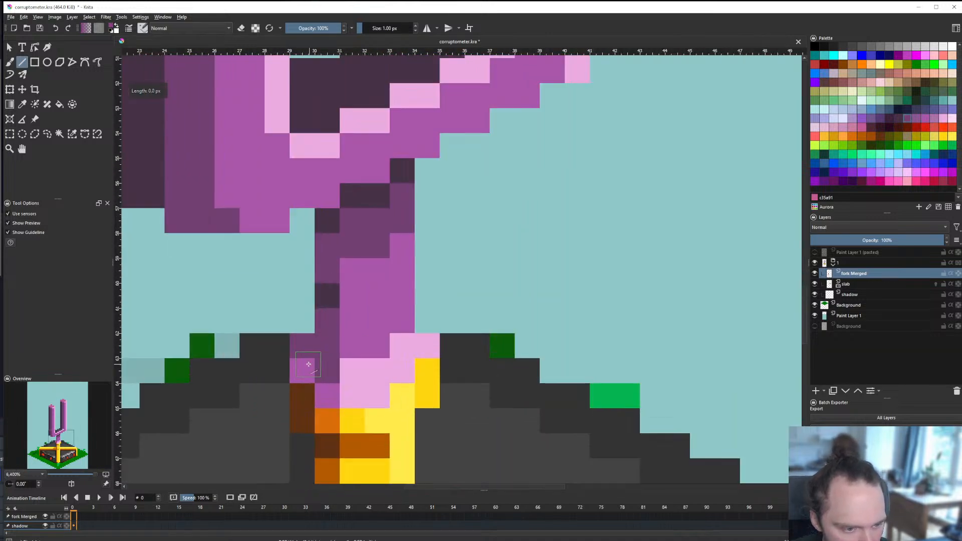
{"action": "scroll", "coordinate": [308, 364], "scroll_direction": "down", "scroll_amount": 1}
{"action": "scroll", "coordinate": [365, 372], "scroll_direction": "down", "scroll_amount": 5}
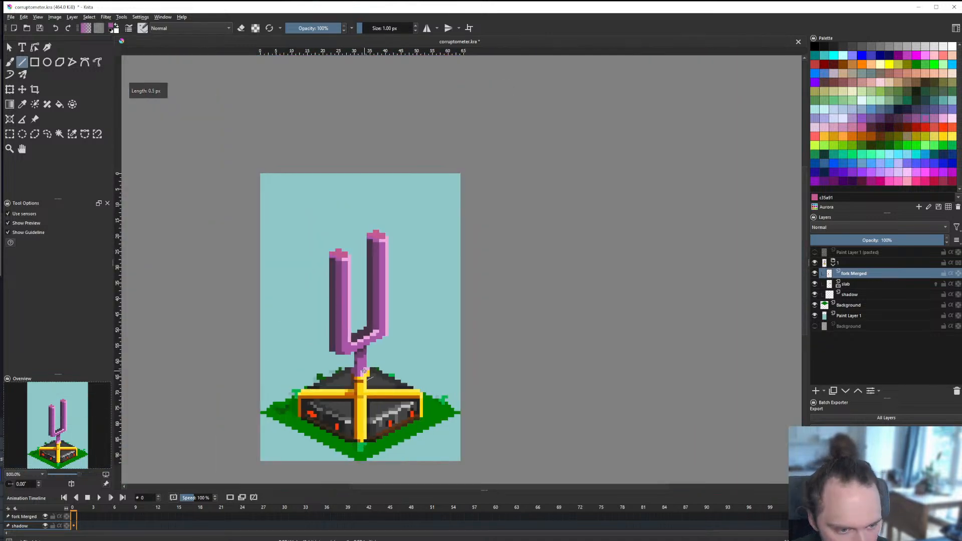
{"action": "scroll", "coordinate": [364, 372], "scroll_direction": "up", "scroll_amount": 6}
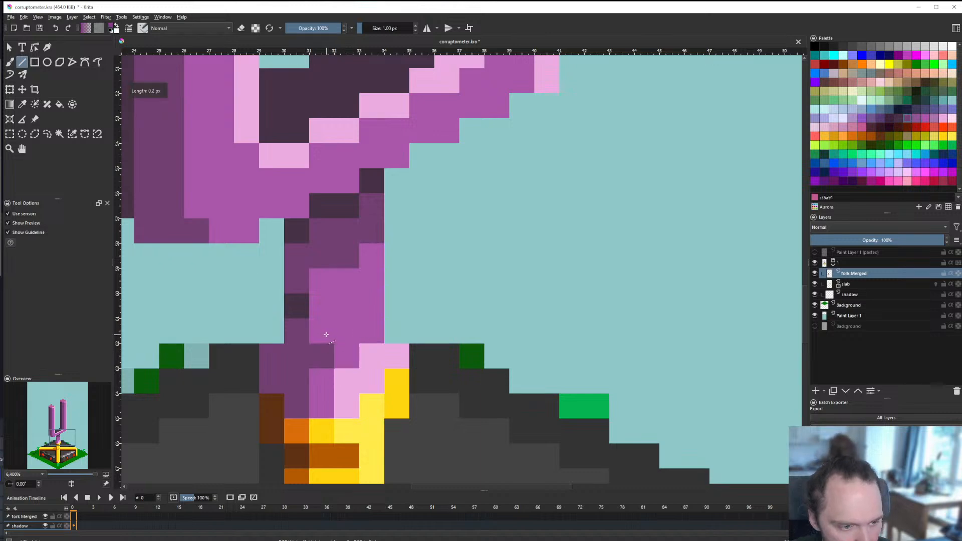
Step: Paint a one-pixel medium-dark purple line across the stem just above its foot and extend the foot's pink highlight by a pixel
{"action": "scroll", "coordinate": [325, 334], "scroll_direction": "down", "scroll_amount": 10}
{"action": "scroll", "coordinate": [370, 342], "scroll_direction": "up", "scroll_amount": 3}
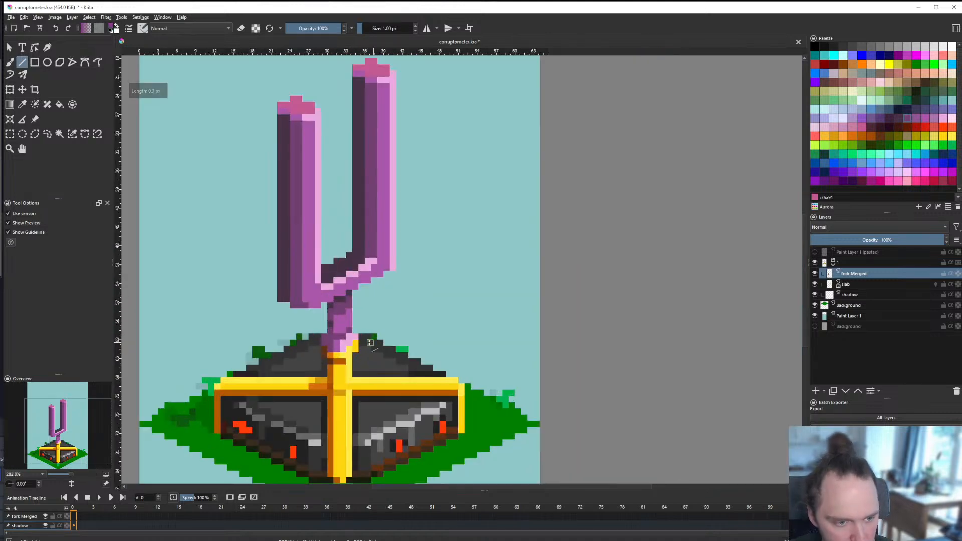
{"action": "scroll", "coordinate": [370, 342], "scroll_direction": "up", "scroll_amount": 9}
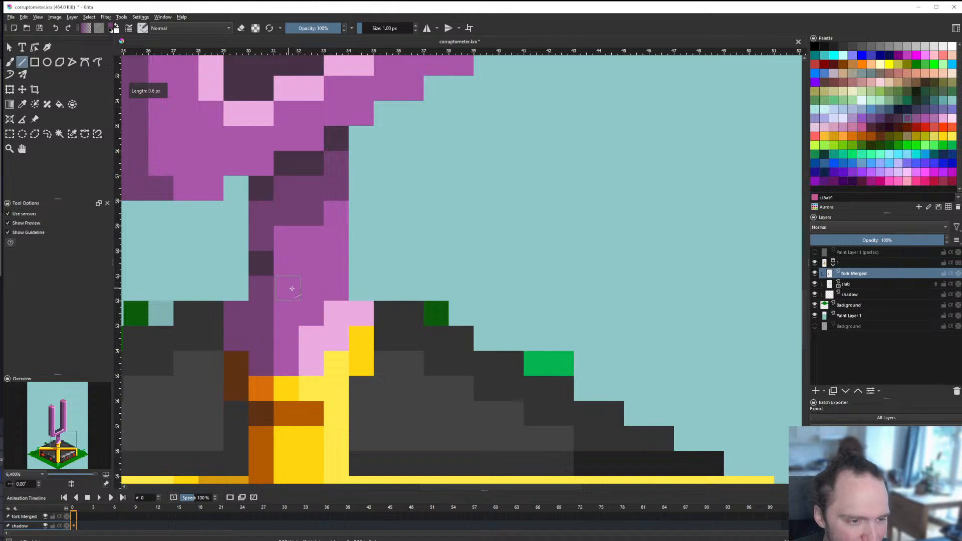
{"action": "scroll", "coordinate": [333, 285], "scroll_direction": "down", "scroll_amount": 10}
{"action": "scroll", "coordinate": [321, 265], "scroll_direction": "up", "scroll_amount": 10}
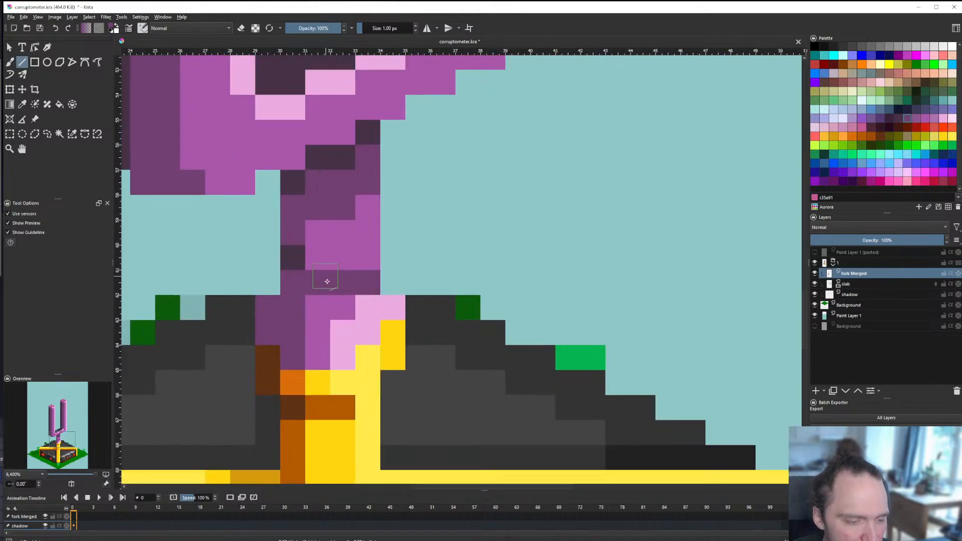
{"action": "scroll", "coordinate": [326, 306], "scroll_direction": "down", "scroll_amount": 7}
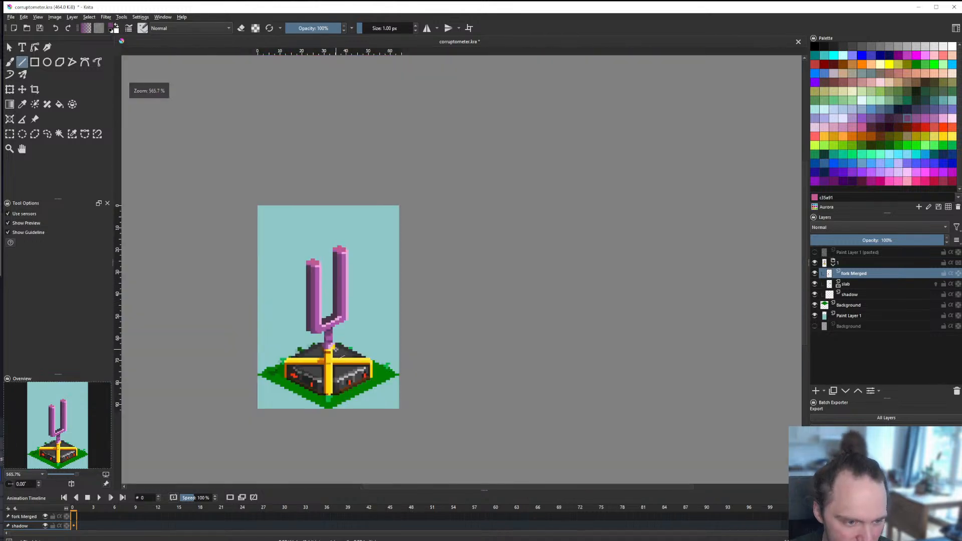
{"action": "scroll", "coordinate": [335, 349], "scroll_direction": "up", "scroll_amount": 7}
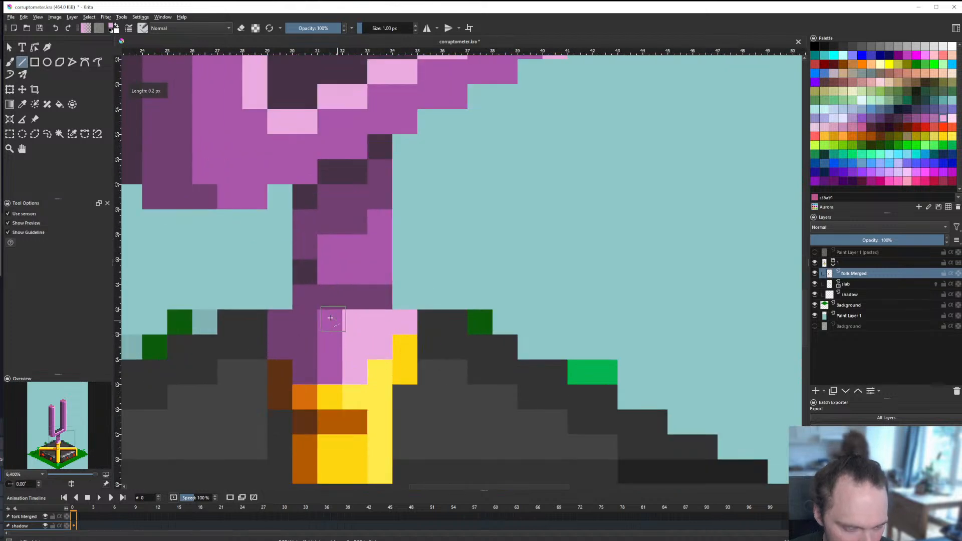
Step: Try a light pink top row on the stem's foot and mid purple in the line just above it
{"action": "scroll", "coordinate": [330, 317], "scroll_direction": "down", "scroll_amount": 6}
{"action": "scroll", "coordinate": [360, 342], "scroll_direction": "up", "scroll_amount": 9}
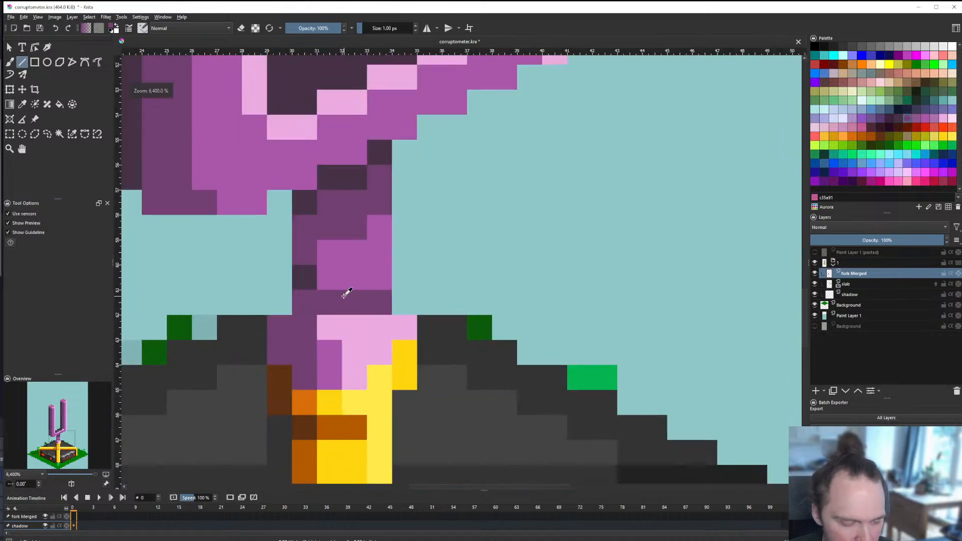
{"action": "left_click_drag", "start_coordinate": [329, 326], "coordinate": [342, 326]}
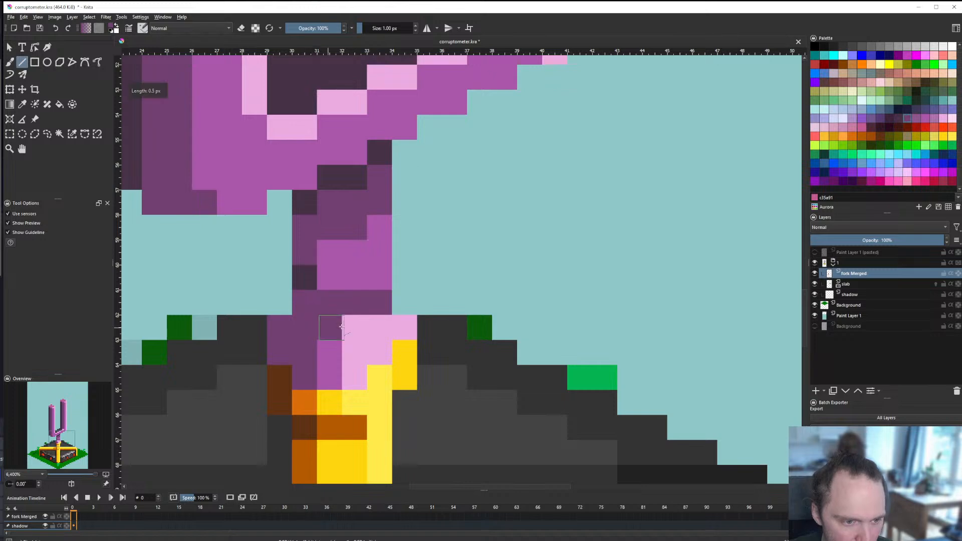
{"action": "left_click", "coordinate": [382, 326]}
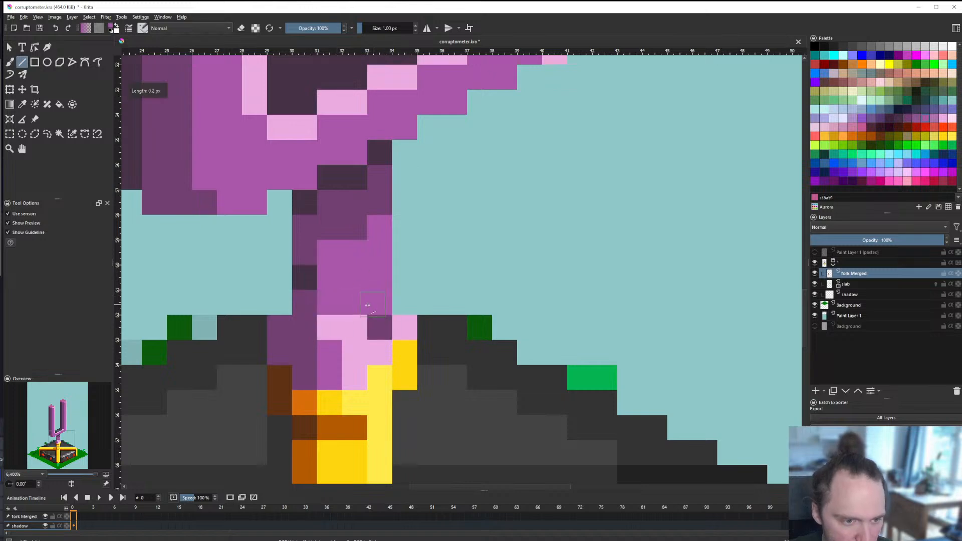
{"action": "scroll", "coordinate": [356, 318], "scroll_direction": "down", "scroll_amount": 7}
{"action": "scroll", "coordinate": [356, 320], "scroll_direction": "up", "scroll_amount": 8}
{"action": "scroll", "coordinate": [366, 323], "scroll_direction": "down", "scroll_amount": 11}
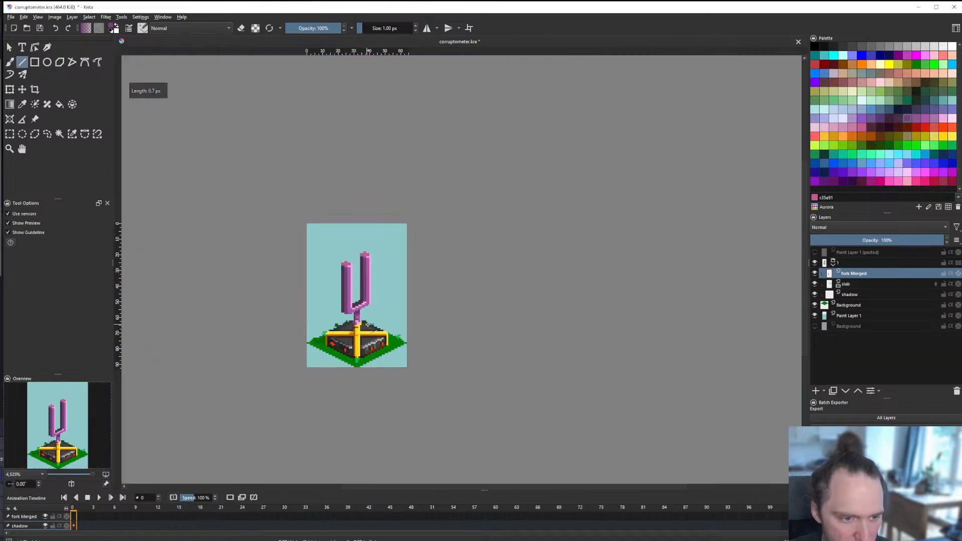
{"action": "scroll", "coordinate": [366, 323], "scroll_direction": "up", "scroll_amount": 8}
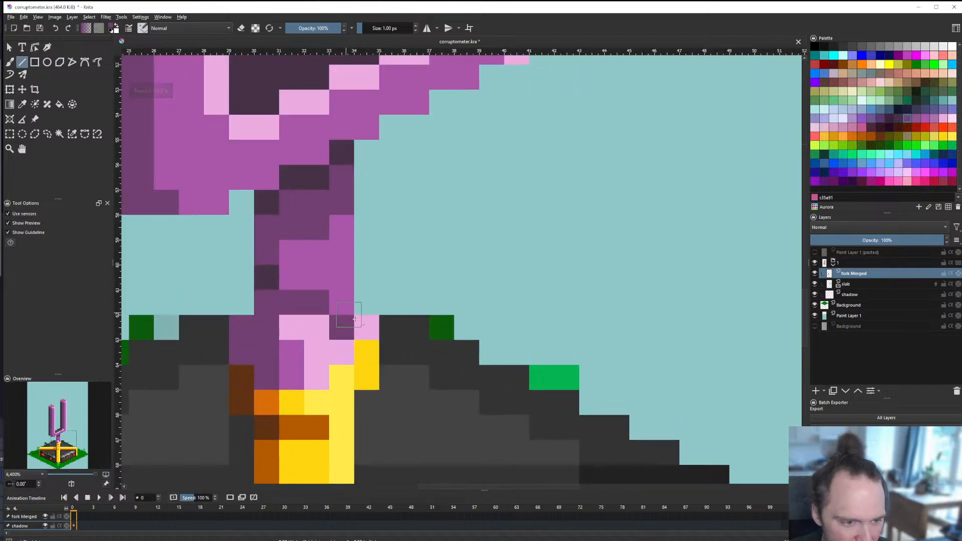
Step: Try medium-dark and mid purple on the pixels where the stem's lowest line meets the foot's right side
{"action": "left_click_drag", "start_coordinate": [334, 308], "coordinate": [291, 303]}
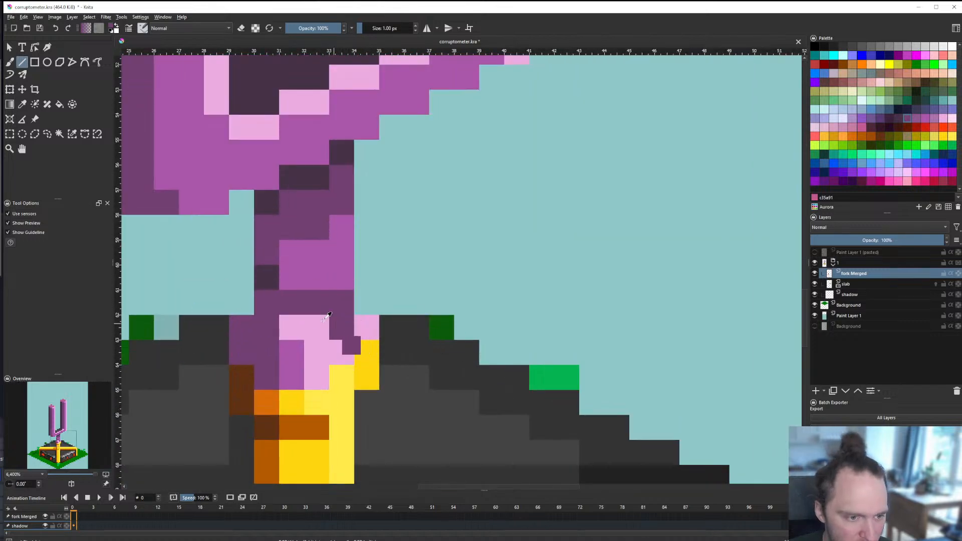
{"action": "left_click_drag", "start_coordinate": [344, 328], "coordinate": [345, 329]}
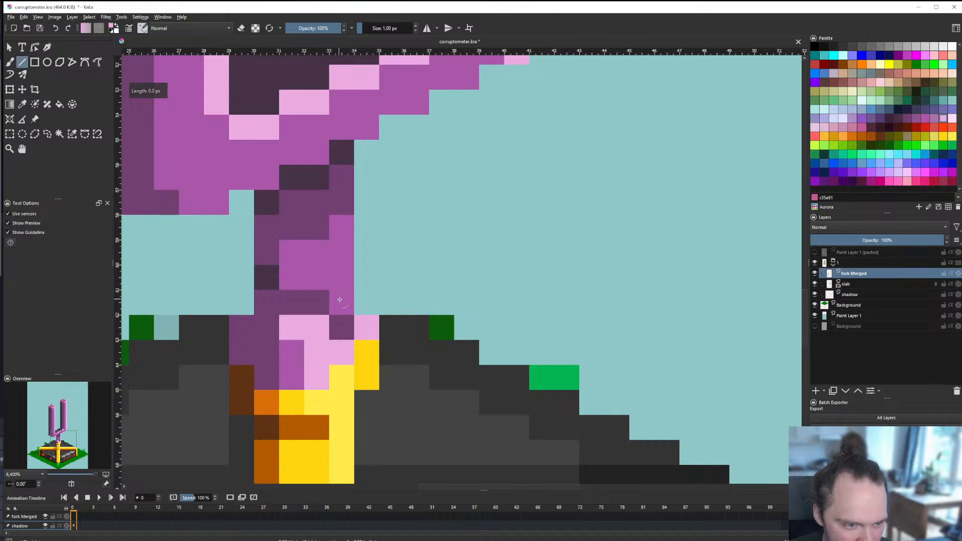
{"action": "left_click", "coordinate": [343, 318]}
{"action": "left_click", "coordinate": [327, 302], "text": "ctrl"}
{"action": "left_click", "coordinate": [347, 309]}
{"action": "scroll", "coordinate": [349, 313], "scroll_direction": "down", "scroll_amount": 6}
{"action": "scroll", "coordinate": [349, 313], "scroll_direction": "up", "scroll_amount": 6}
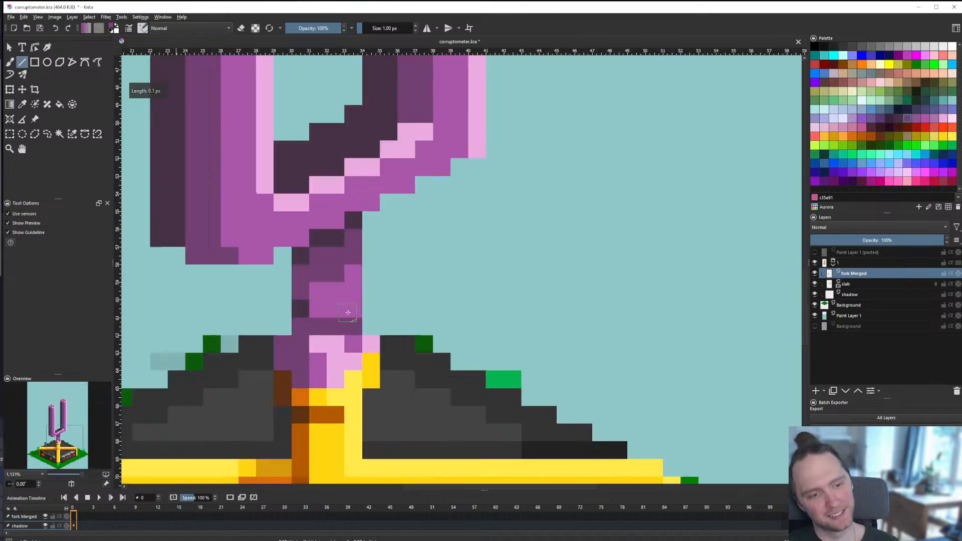
Step: Try filling the top row of the stem's foot with light pink under the medium-dark purple line
{"action": "left_click", "coordinate": [346, 352], "text": "ctrl"}
{"action": "left_click", "coordinate": [337, 351], "text": "ctrl"}
{"action": "left_click", "coordinate": [350, 362]}
{"action": "left_click", "coordinate": [314, 377], "text": "ctrl"}
{"action": "left_click", "coordinate": [341, 369], "text": "ctrl"}
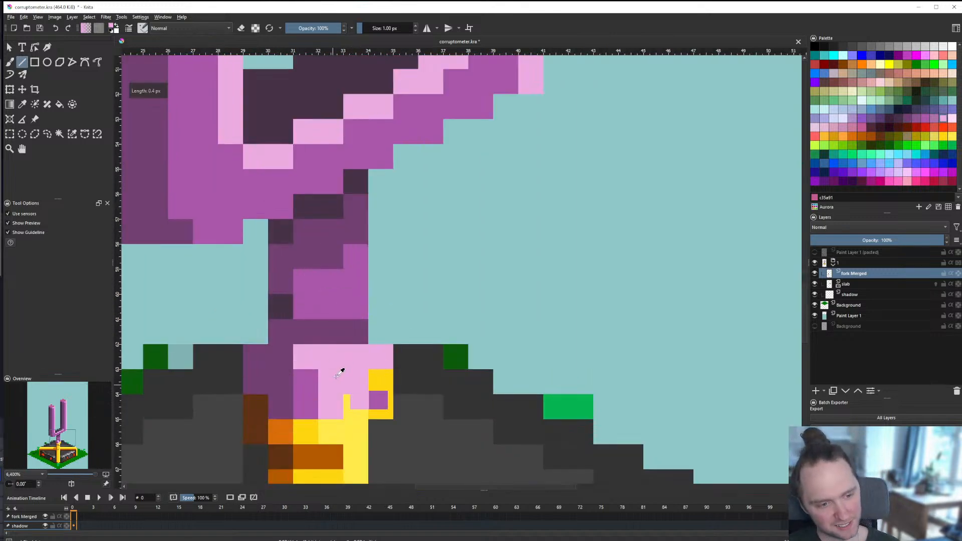
{"action": "scroll", "coordinate": [341, 370], "scroll_direction": "down", "scroll_amount": 6}
{"action": "scroll", "coordinate": [342, 370], "scroll_direction": "up", "scroll_amount": 3}
{"action": "scroll", "coordinate": [342, 370], "scroll_direction": "up", "scroll_amount": 6}
{"action": "scroll", "coordinate": [354, 335], "scroll_direction": "down", "scroll_amount": 6}
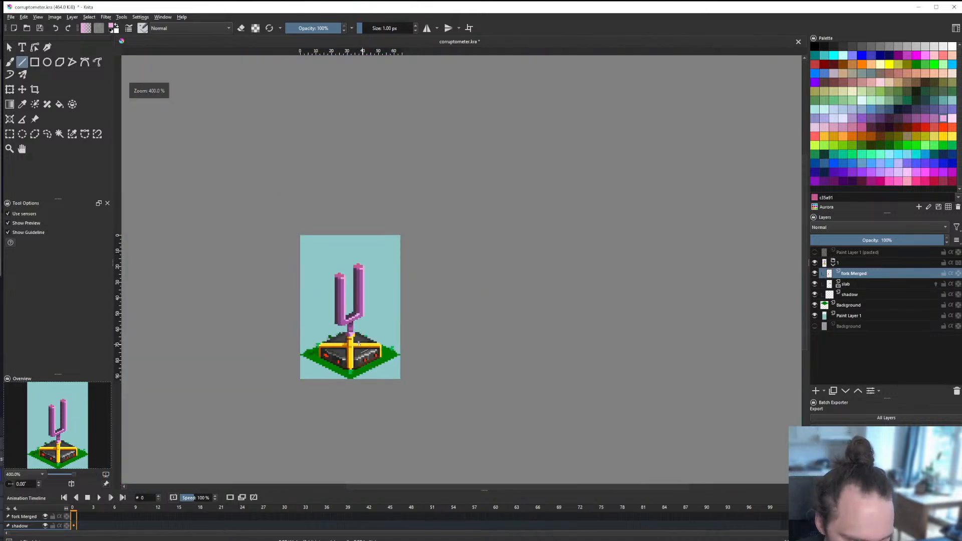
Step: Try mid purple on the rightmost pixel of the foot's pink top row
{"action": "scroll", "coordinate": [382, 285], "scroll_direction": "up", "scroll_amount": 6}
{"action": "left_click", "coordinate": [411, 319], "text": "ctrl"}
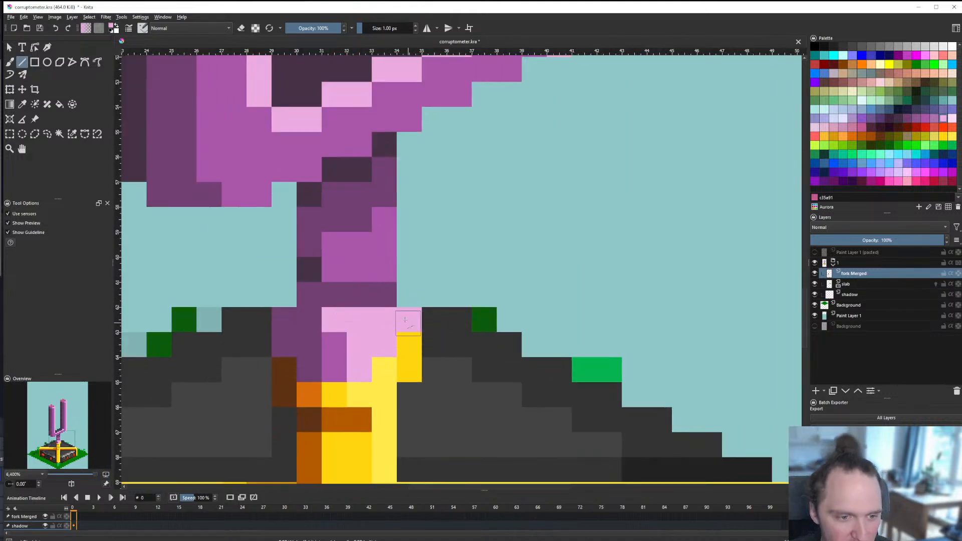
{"action": "left_click", "coordinate": [409, 319]}
{"action": "scroll", "coordinate": [381, 321], "scroll_direction": "down", "scroll_amount": 6}
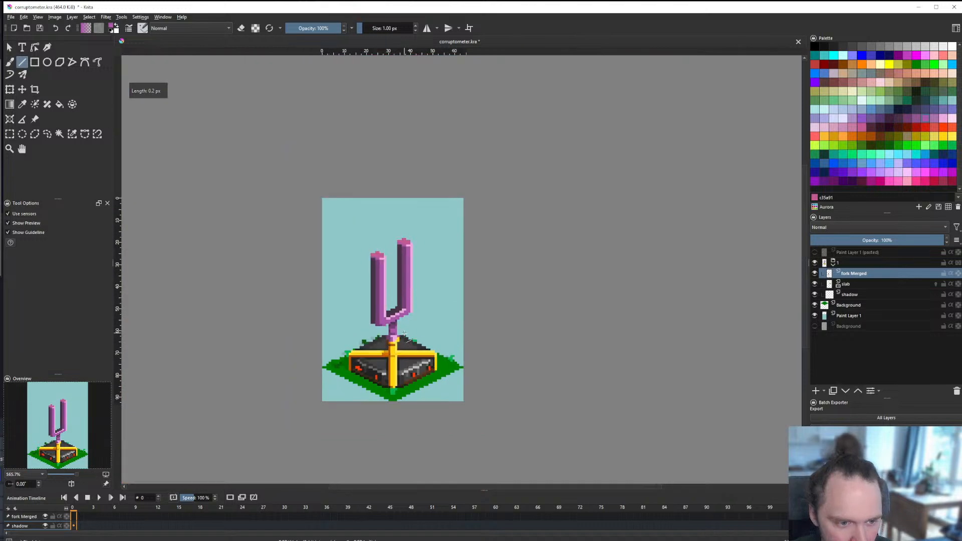
Step: Undo the latest pixel edits on the stem's foot and on the line just above it
{"action": "scroll", "coordinate": [366, 332], "scroll_direction": "up", "scroll_amount": 5}
{"action": "key", "text": "ctrl+z"}
{"action": "key", "text": "ctrl+z"}
{"action": "key", "text": "ctrl+z"}
{"action": "key", "text": "ctrl+z"}
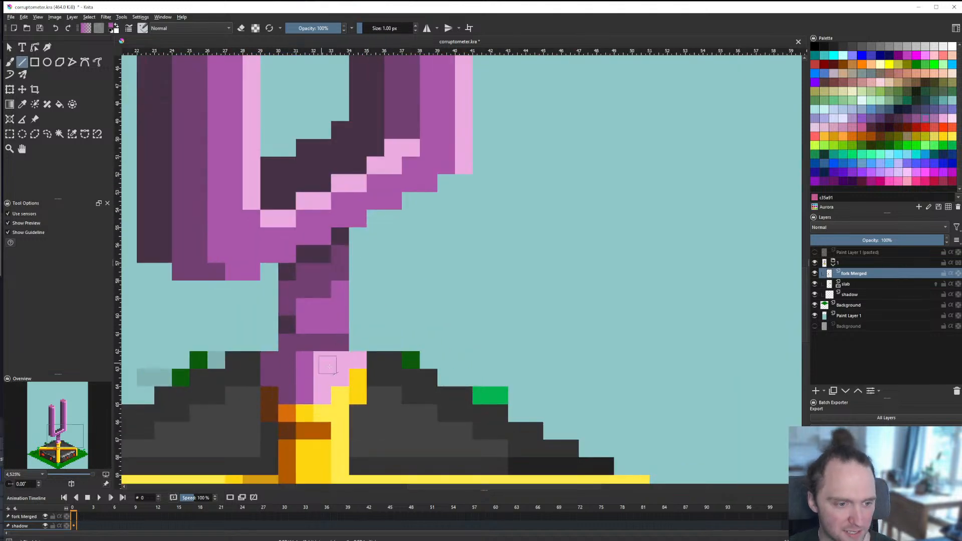
Step: Paint a two-pixel medium-dark purple line just above the foot and darkest-purple pixels on the left edge of the stem and foot
{"action": "scroll", "coordinate": [333, 334], "scroll_direction": "up", "scroll_amount": 1}
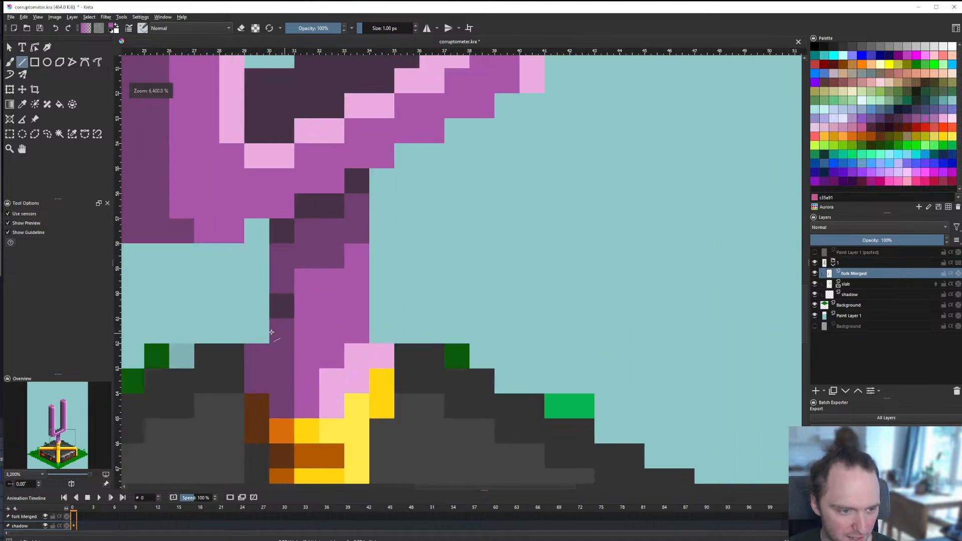
{"action": "left_click_drag", "start_coordinate": [309, 334], "coordinate": [328, 330]}
{"action": "left_click", "coordinate": [287, 313], "text": "ctrl"}
{"action": "left_click", "coordinate": [287, 332]}
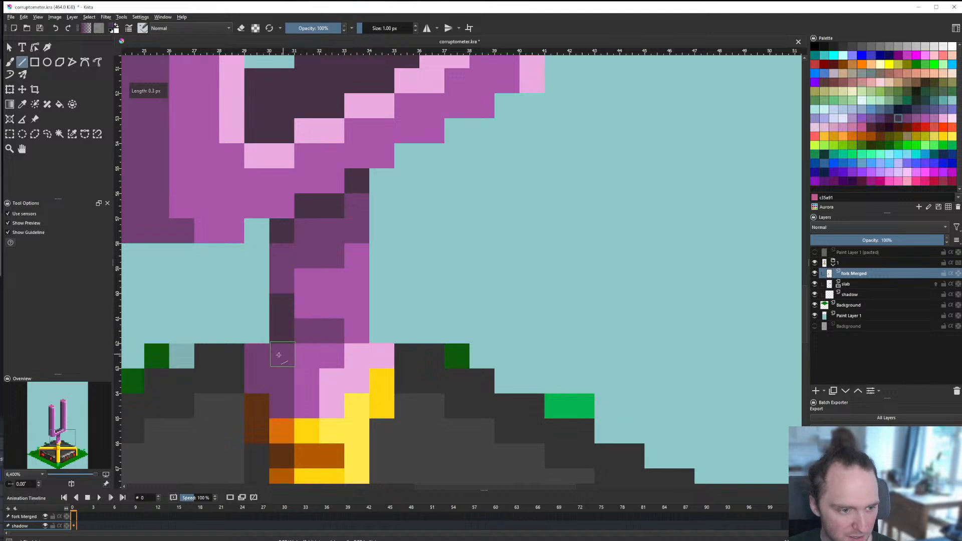
{"action": "left_click_drag", "start_coordinate": [264, 360], "coordinate": [283, 363]}
{"action": "scroll", "coordinate": [290, 363], "scroll_direction": "down", "scroll_amount": 6}
{"action": "scroll", "coordinate": [300, 369], "scroll_direction": "up", "scroll_amount": 4}
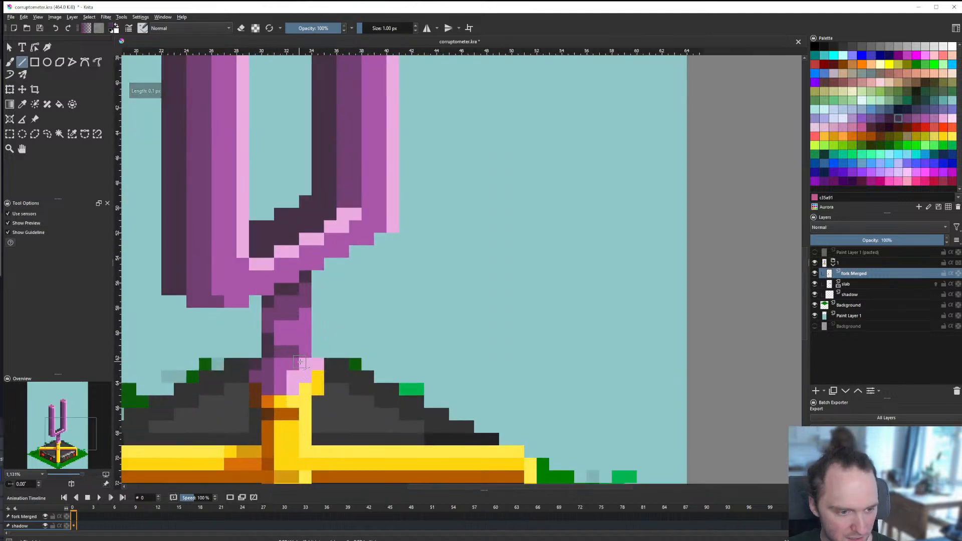
Step: Try a light pink highlight line in place of the medium-dark line just above the stem's foot
{"action": "scroll", "coordinate": [303, 369], "scroll_direction": "down", "scroll_amount": 6}
{"action": "scroll", "coordinate": [309, 371], "scroll_direction": "up", "scroll_amount": 8}
{"action": "left_click", "coordinate": [331, 369], "text": "ctrl"}
{"action": "left_click_drag", "start_coordinate": [318, 357], "coordinate": [337, 353]}
{"action": "scroll", "coordinate": [335, 355], "scroll_direction": "down", "scroll_amount": 7}
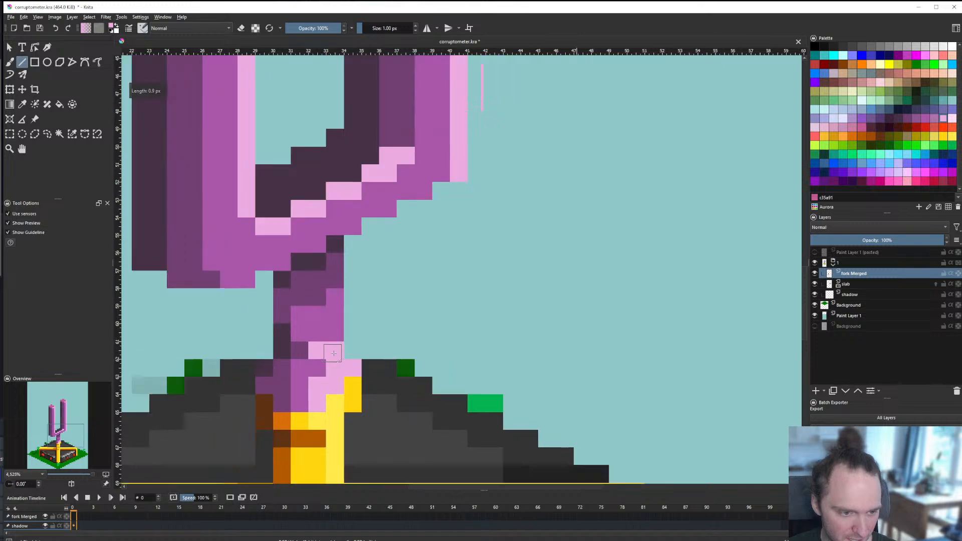
{"action": "scroll", "coordinate": [339, 362], "scroll_direction": "up", "scroll_amount": 6}
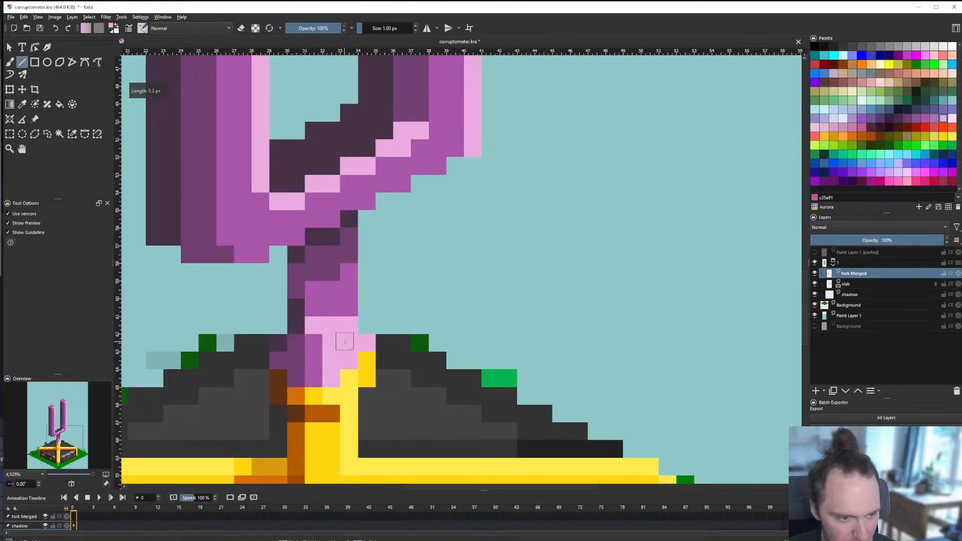
{"action": "scroll", "coordinate": [345, 342], "scroll_direction": "down", "scroll_amount": 6}
{"action": "scroll", "coordinate": [351, 350], "scroll_direction": "up", "scroll_amount": 4}
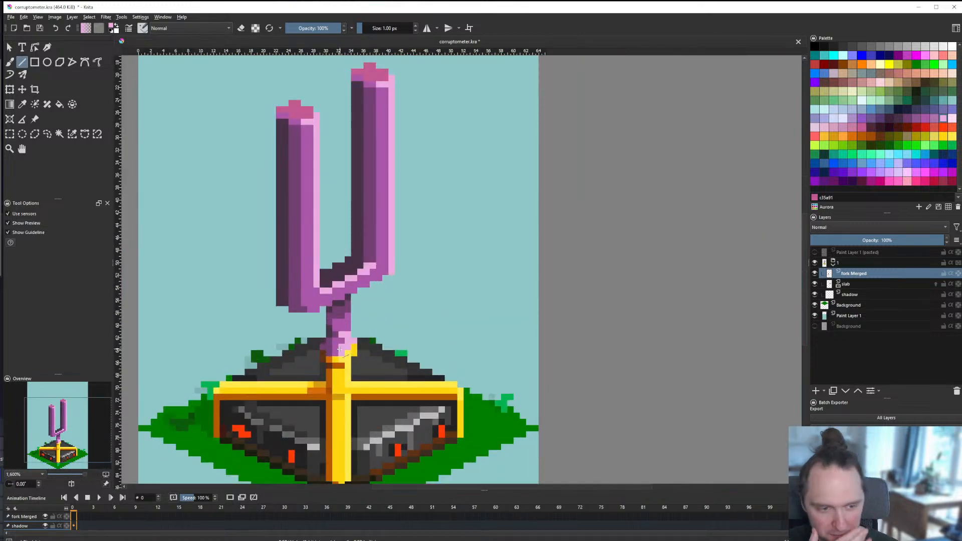
{"action": "scroll", "coordinate": [340, 350], "scroll_direction": "up", "scroll_amount": 3}
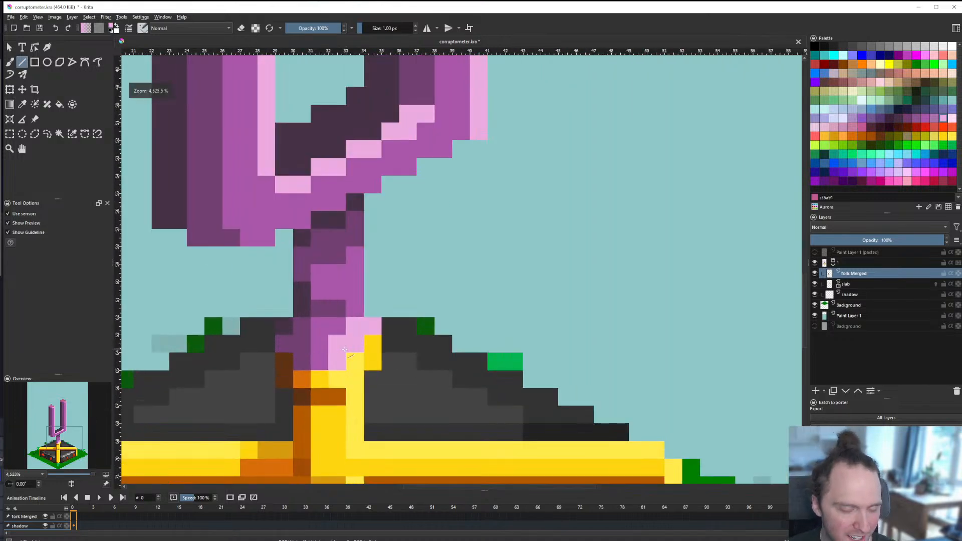
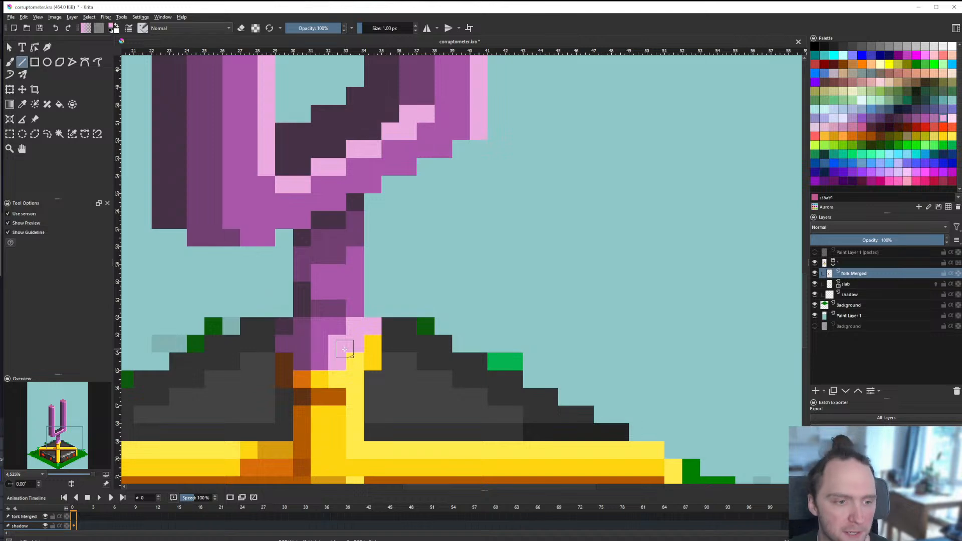
Step: Paint a three-pixel light pink line across the stem just above its foot
{"action": "scroll", "coordinate": [345, 350], "scroll_direction": "up", "scroll_amount": 1}
{"action": "left_click_drag", "start_coordinate": [316, 294], "coordinate": [369, 309]}
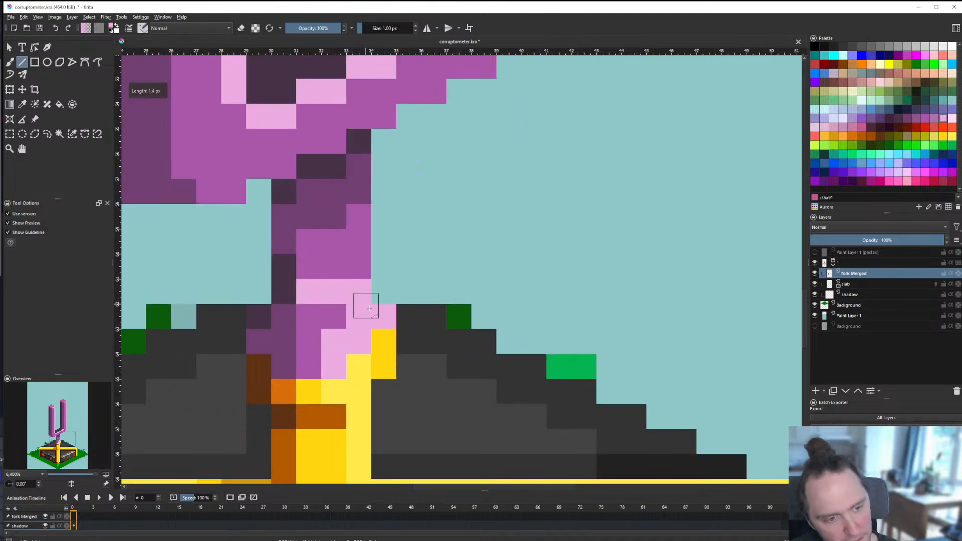
{"action": "scroll", "coordinate": [370, 314], "scroll_direction": "down", "scroll_amount": 4}
Step: Sketch a small ball about 5 px wide in the sky right of the stem, with a light pink upper-right rim and mid purple fill
{"action": "scroll", "coordinate": [329, 273], "scroll_direction": "up", "scroll_amount": 3}
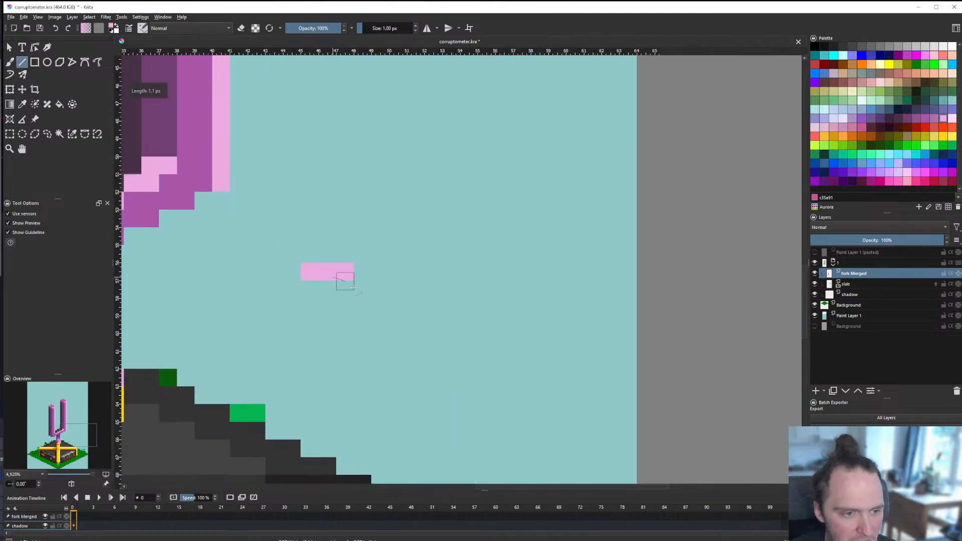
{"action": "scroll", "coordinate": [435, 314], "scroll_direction": "down", "scroll_amount": 2}
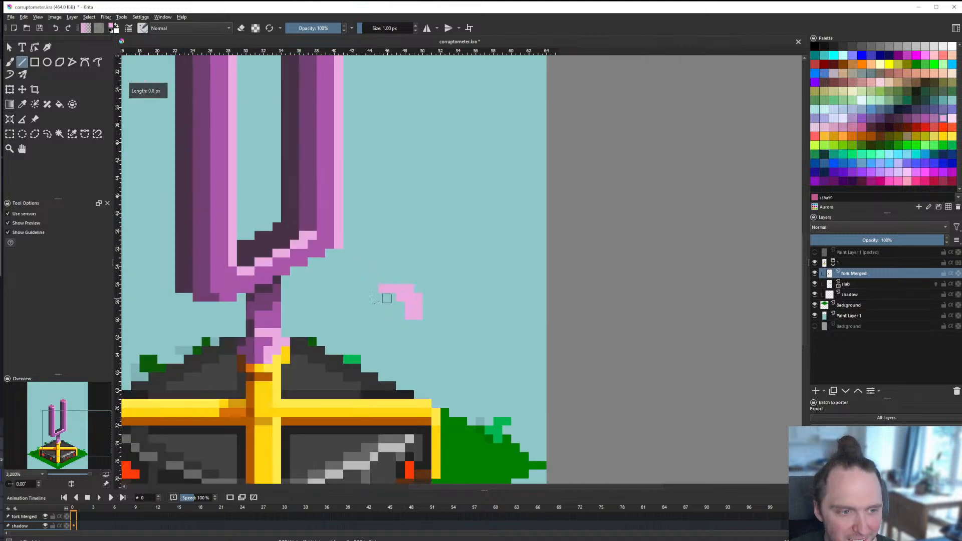
{"action": "scroll", "coordinate": [385, 297], "scroll_direction": "up", "scroll_amount": 1}
{"action": "left_click", "coordinate": [311, 202], "text": "ctrl"}
{"action": "scroll", "coordinate": [430, 334], "scroll_direction": "up", "scroll_amount": 1}
{"action": "left_click_drag", "start_coordinate": [377, 290], "coordinate": [391, 319]}
{"action": "left_click_drag", "start_coordinate": [394, 328], "coordinate": [409, 334]}
{"action": "left_click_drag", "start_coordinate": [408, 319], "coordinate": [424, 304]}
{"action": "left_click_drag", "start_coordinate": [420, 299], "coordinate": [390, 285]}
{"action": "left_click_drag", "start_coordinate": [372, 315], "coordinate": [375, 320]}
{"action": "key", "text": "b"}
{"action": "left_click", "coordinate": [419, 318]}
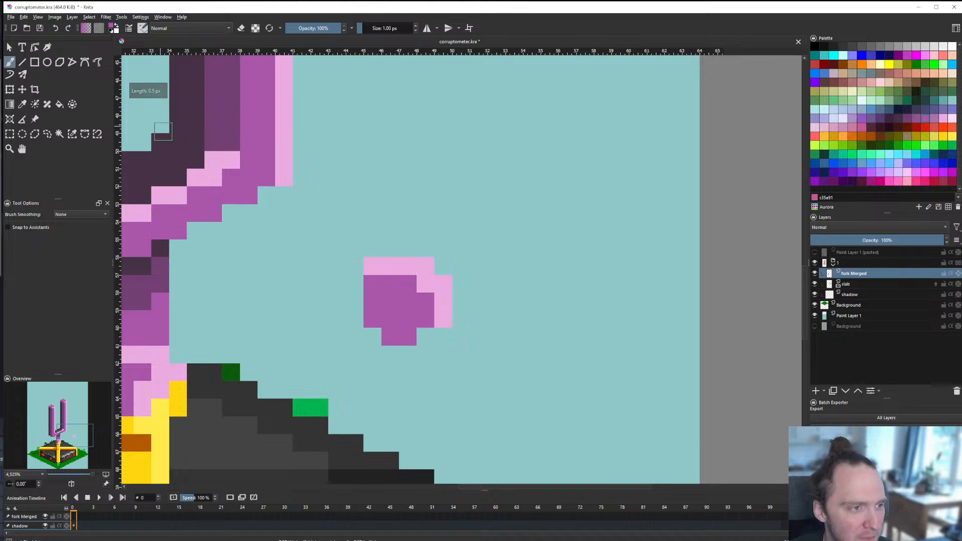
Step: Shade the ball's left and lower-left edge with medium-dark purple
{"action": "left_click", "coordinate": [326, 269]}
{"action": "left_click_drag", "start_coordinate": [372, 296], "coordinate": [411, 336]}
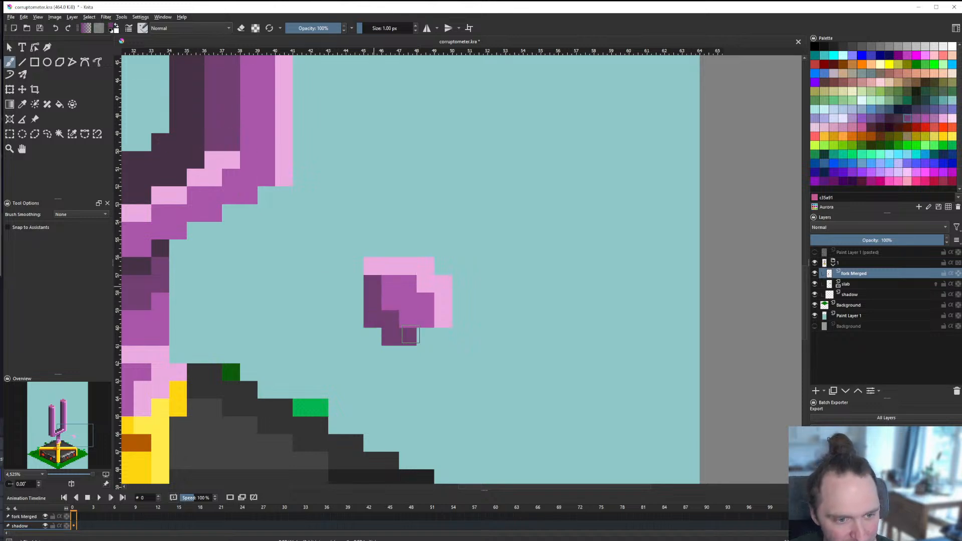
{"action": "scroll", "coordinate": [405, 311], "scroll_direction": "down", "scroll_amount": 6}
{"action": "scroll", "coordinate": [409, 319], "scroll_direction": "up", "scroll_amount": 7}
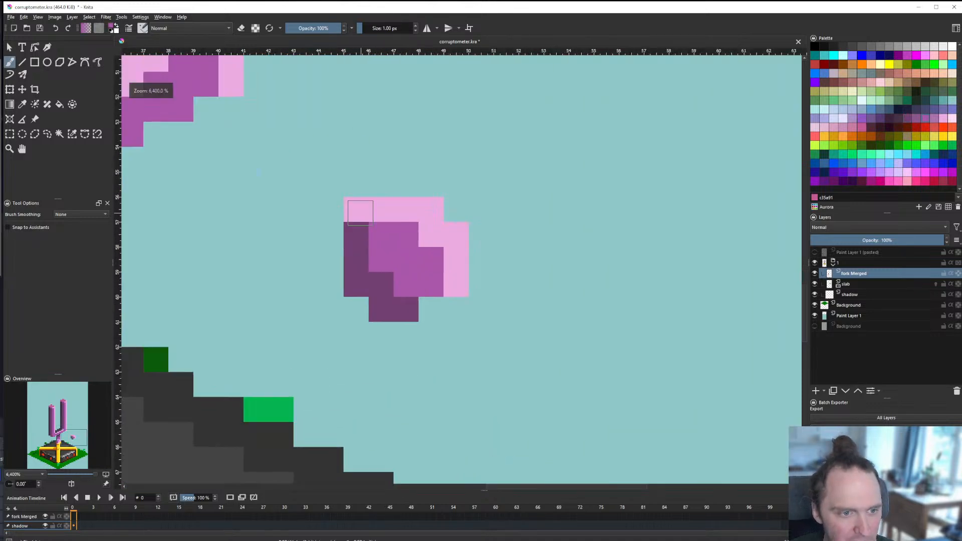
Step: Add mid purple pixels at the ball's top and lower right, and erase its upper-left corner pixel
{"action": "left_click_drag", "start_coordinate": [360, 214], "coordinate": [380, 211]}
{"action": "left_click", "coordinate": [432, 307]}
{"action": "key", "text": "e"}
{"action": "left_click", "coordinate": [361, 212]}
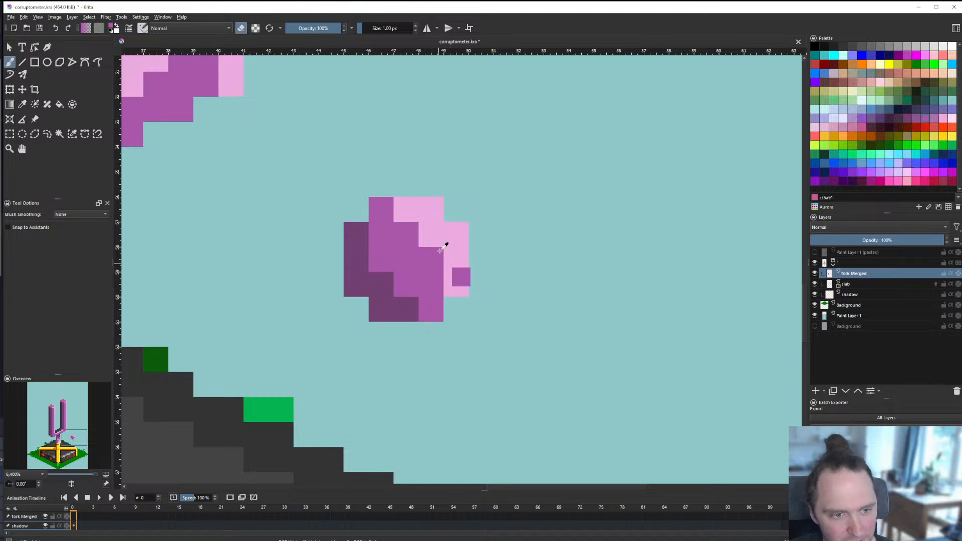
{"action": "scroll", "coordinate": [395, 345], "scroll_direction": "down", "scroll_amount": 7}
{"action": "scroll", "coordinate": [392, 346], "scroll_direction": "up", "scroll_amount": 7}
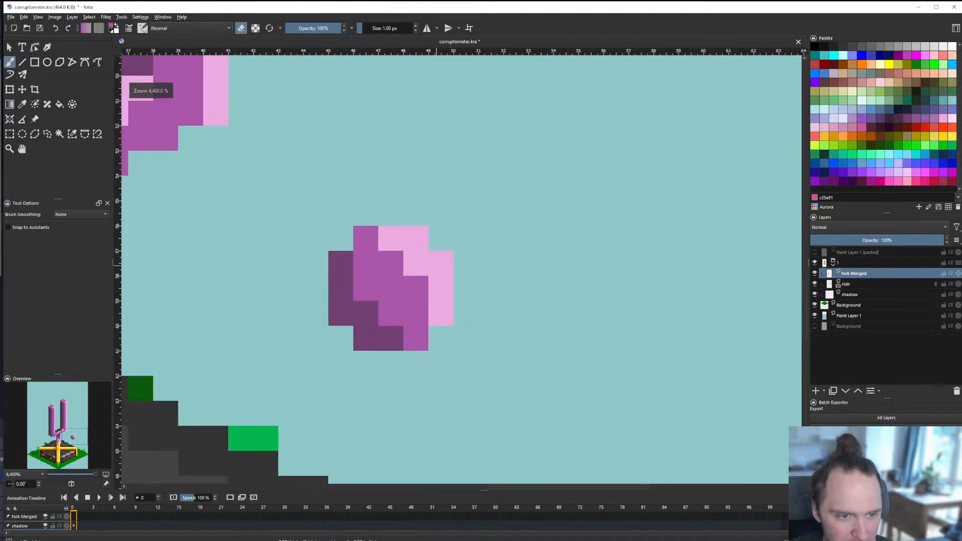
Step: Turn the eraser off and enlarge the ball's light pink highlight across its top row and inward from the right rim
{"action": "key", "text": "e"}
{"action": "left_click", "coordinate": [394, 240], "text": "ctrl"}
{"action": "left_click", "coordinate": [371, 240]}
{"action": "left_click_drag", "start_coordinate": [420, 290], "coordinate": [421, 309]}
{"action": "left_click", "coordinate": [390, 267]}
Step: Widen the ball's mid purple band back into the highlight and extend the medium-dark shade inward and along the bottom row
{"action": "left_click", "coordinate": [387, 309], "text": "ctrl"}
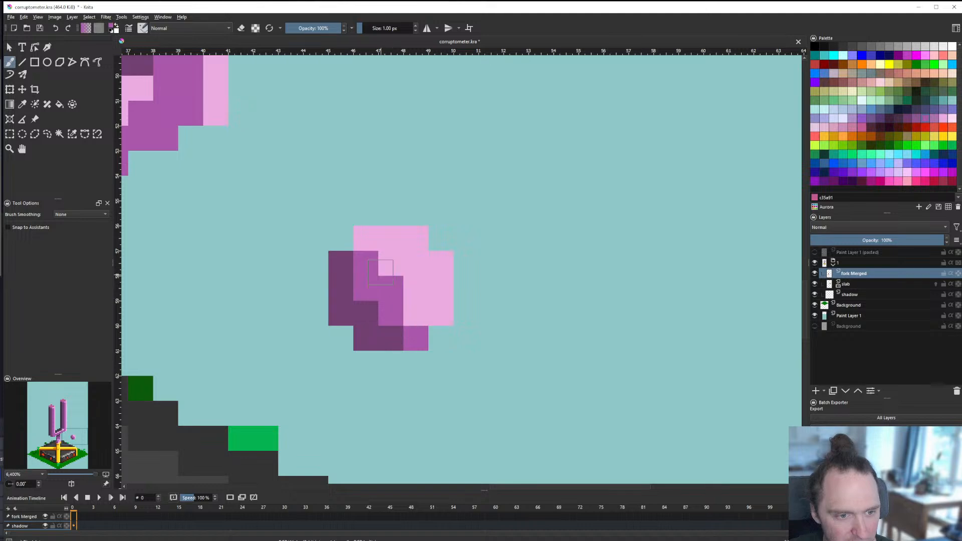
{"action": "left_click_drag", "start_coordinate": [384, 271], "coordinate": [418, 312]}
{"action": "left_click", "coordinate": [401, 334], "text": "ctrl"}
{"action": "left_click", "coordinate": [373, 289]}
{"action": "left_click", "coordinate": [415, 340]}
{"action": "scroll", "coordinate": [416, 339], "scroll_direction": "down", "scroll_amount": 8}
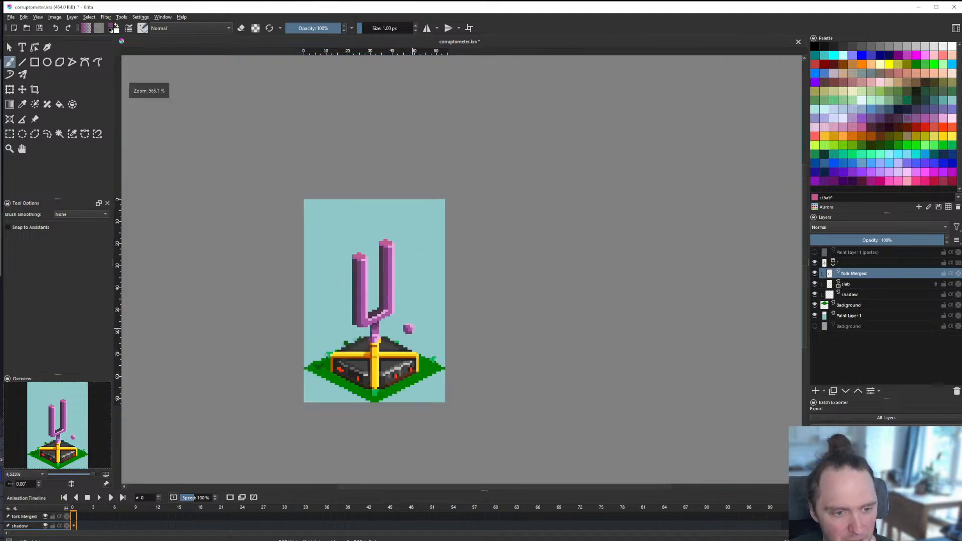
Step: Extend the ball's light pink highlight diagonally inward over the mid purple band
{"action": "scroll", "coordinate": [407, 293], "scroll_direction": "up", "scroll_amount": 8}
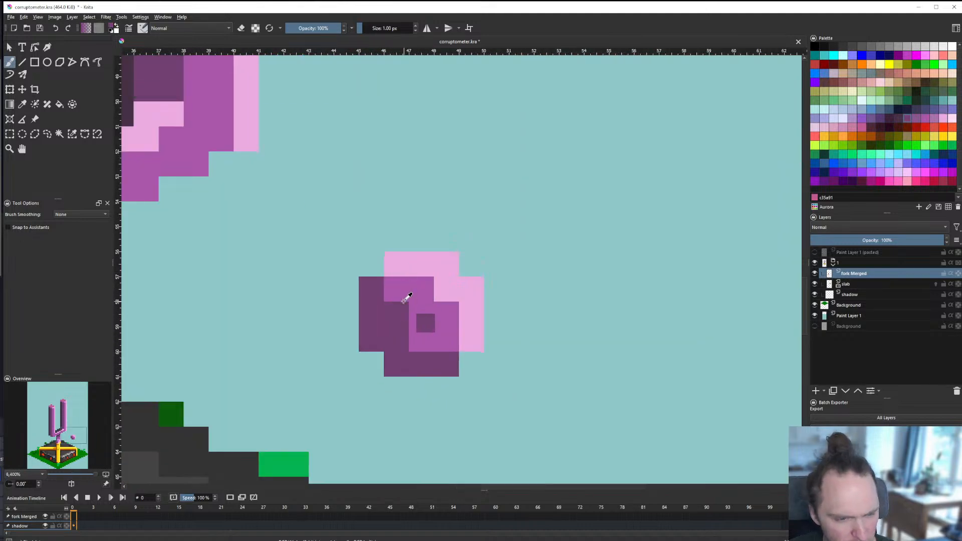
{"action": "left_click", "coordinate": [399, 312], "text": "ctrl"}
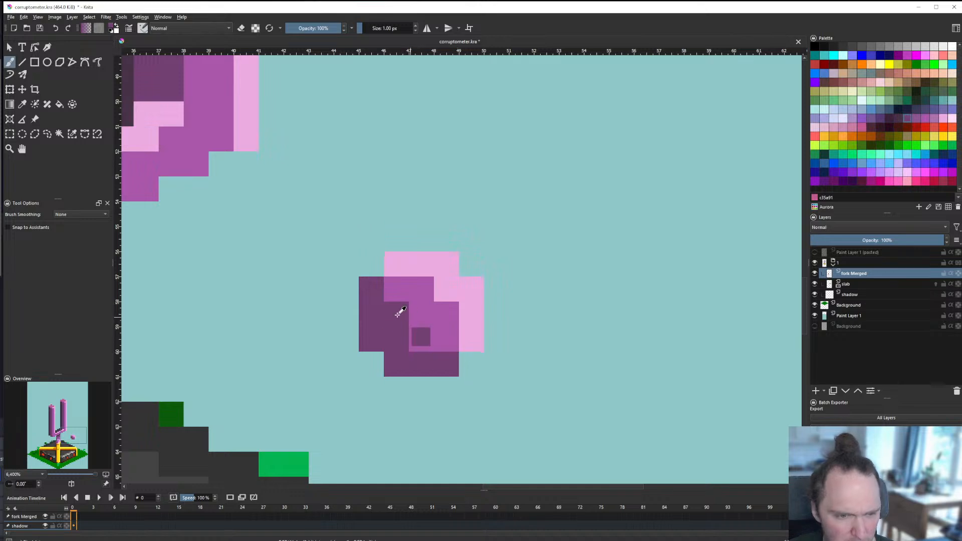
{"action": "left_click", "coordinate": [448, 285], "text": "ctrl"}
{"action": "left_click_drag", "start_coordinate": [421, 290], "coordinate": [449, 308]}
{"action": "scroll", "coordinate": [440, 322], "scroll_direction": "down", "scroll_amount": 7}
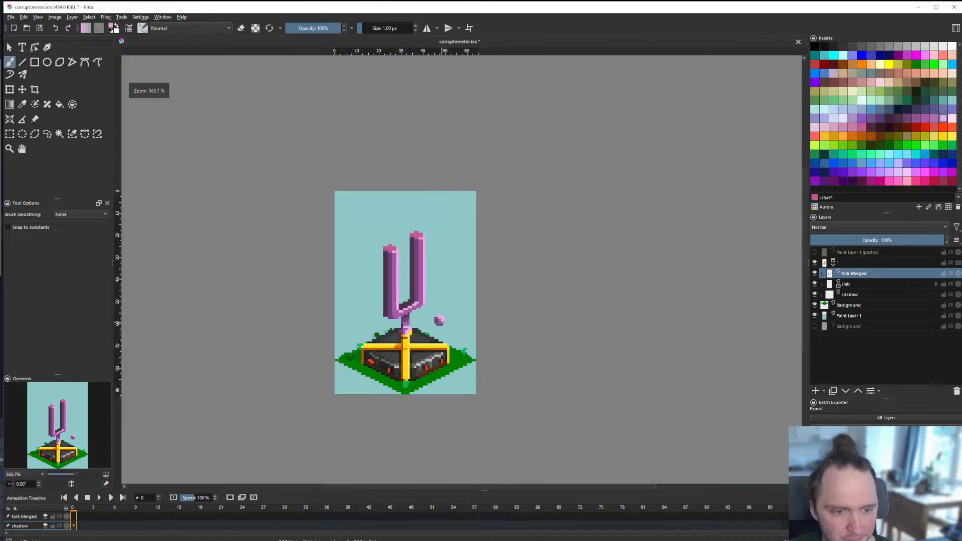
Step: Repaint pixels along the ball's upper-right edge mid purple
{"action": "scroll", "coordinate": [441, 324], "scroll_direction": "up", "scroll_amount": 7}
{"action": "left_click", "coordinate": [420, 321], "text": "ctrl"}
{"action": "left_click_drag", "start_coordinate": [423, 246], "coordinate": [458, 297]}
{"action": "scroll", "coordinate": [458, 297], "scroll_direction": "down", "scroll_amount": 7}
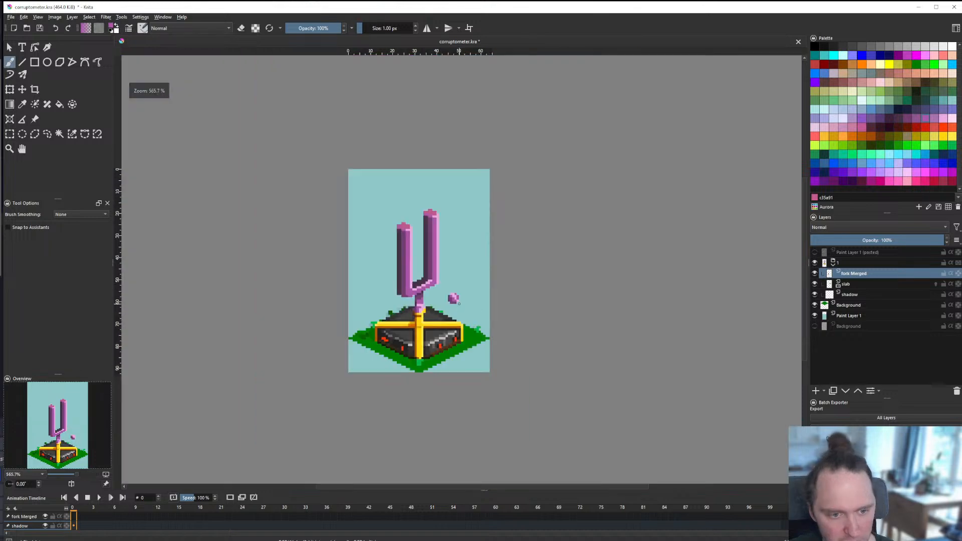
Step: Repaint the upper edge of the small ball mid purple and extend its light pink highlight to the lower-right rim
{"action": "scroll", "coordinate": [452, 297], "scroll_direction": "up", "scroll_amount": 6}
{"action": "left_click", "coordinate": [462, 290]}
{"action": "left_click", "coordinate": [496, 339], "text": "ctrl"}
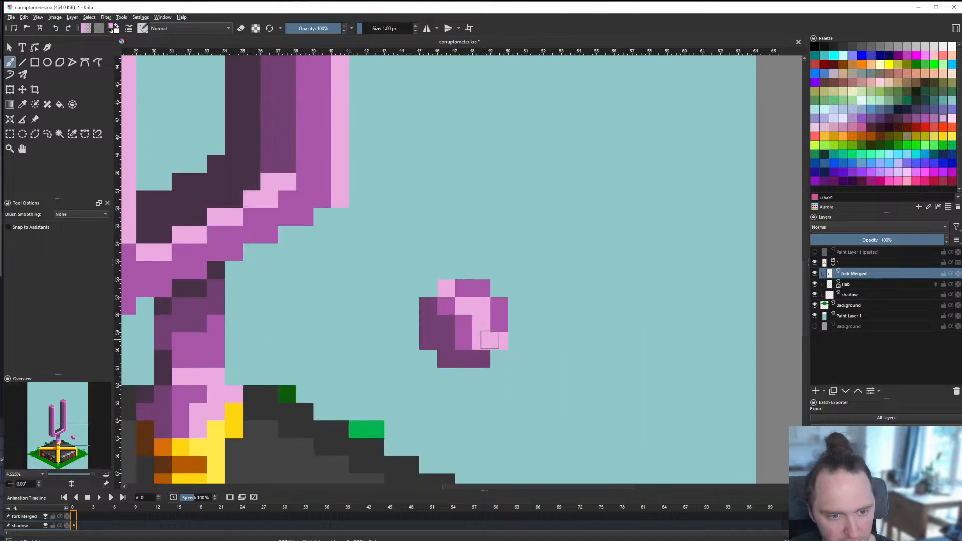
{"action": "left_click", "coordinate": [499, 341]}
{"action": "scroll", "coordinate": [499, 340], "scroll_direction": "down", "scroll_amount": 7}
{"action": "scroll", "coordinate": [456, 294], "scroll_direction": "up", "scroll_amount": 8}
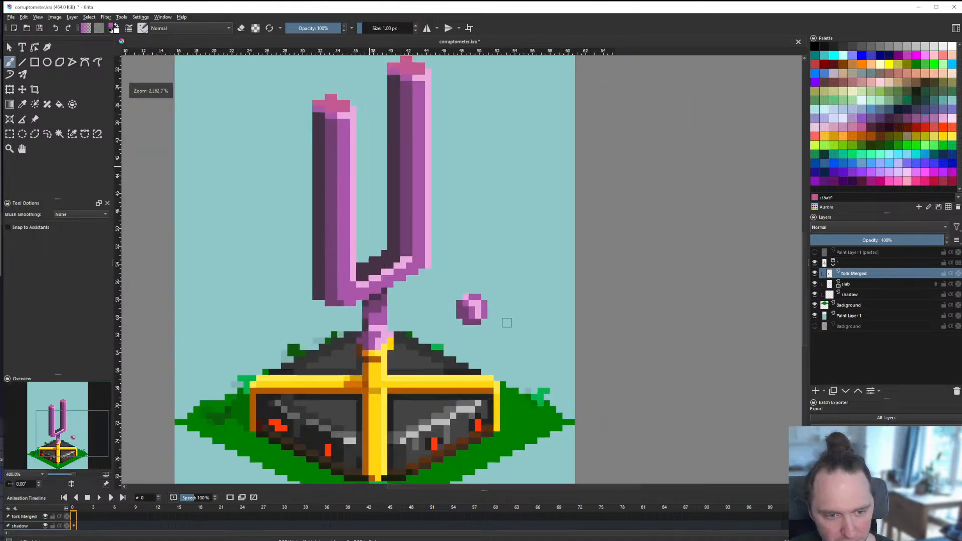
Step: Narrow the ball's light pink highlight to a thin diagonal by repainting the pixels along its right side mid purple
{"action": "left_click", "coordinate": [453, 297], "text": "ctrl"}
{"action": "left_click", "coordinate": [428, 292]}
{"action": "left_click", "coordinate": [421, 335], "text": "ctrl"}
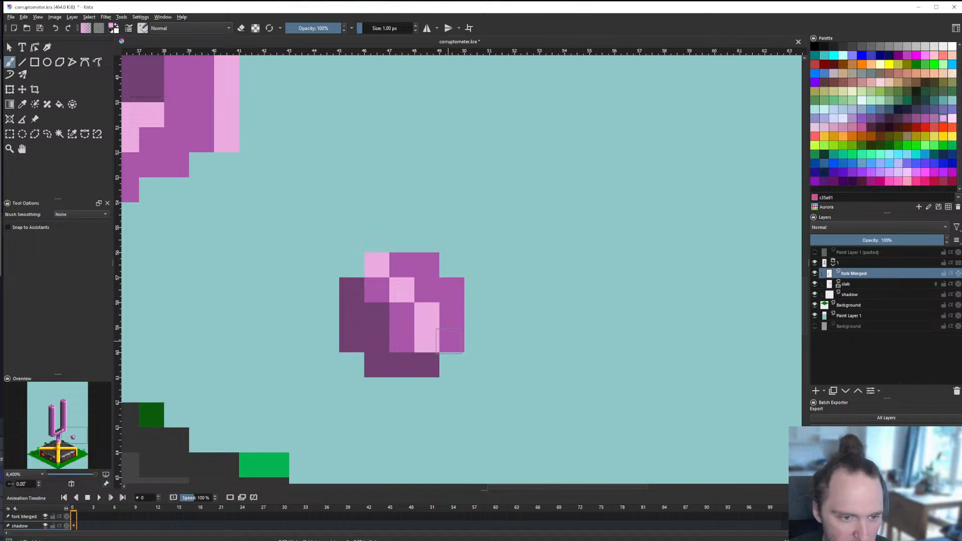
{"action": "left_click", "coordinate": [451, 340]}
{"action": "left_click", "coordinate": [409, 332], "text": "ctrl"}
{"action": "scroll", "coordinate": [409, 332], "scroll_direction": "down", "scroll_amount": 8}
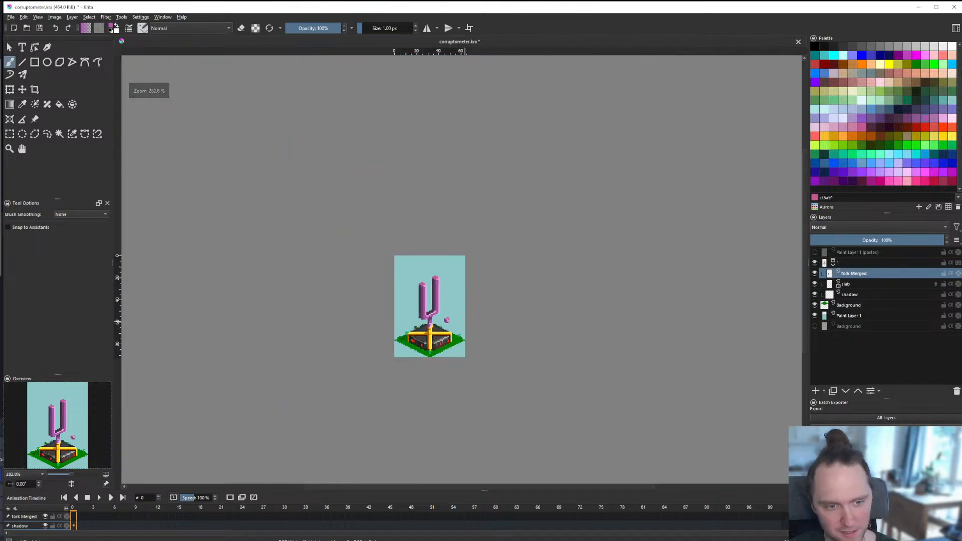
{"action": "key", "text": "ctrl"}
{"action": "scroll", "coordinate": [439, 323], "scroll_direction": "up", "scroll_amount": 7}
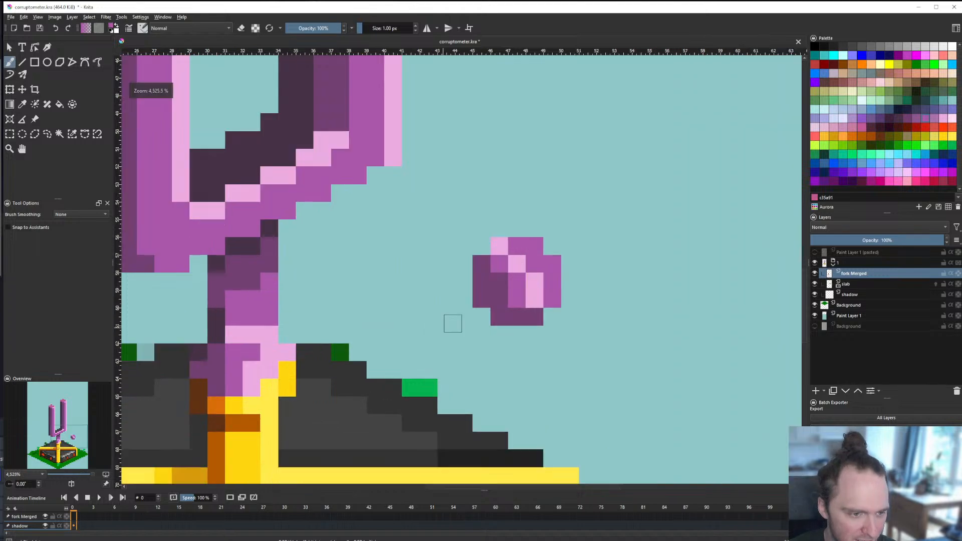
{"action": "scroll", "coordinate": [398, 228], "scroll_direction": "down", "scroll_amount": 1}
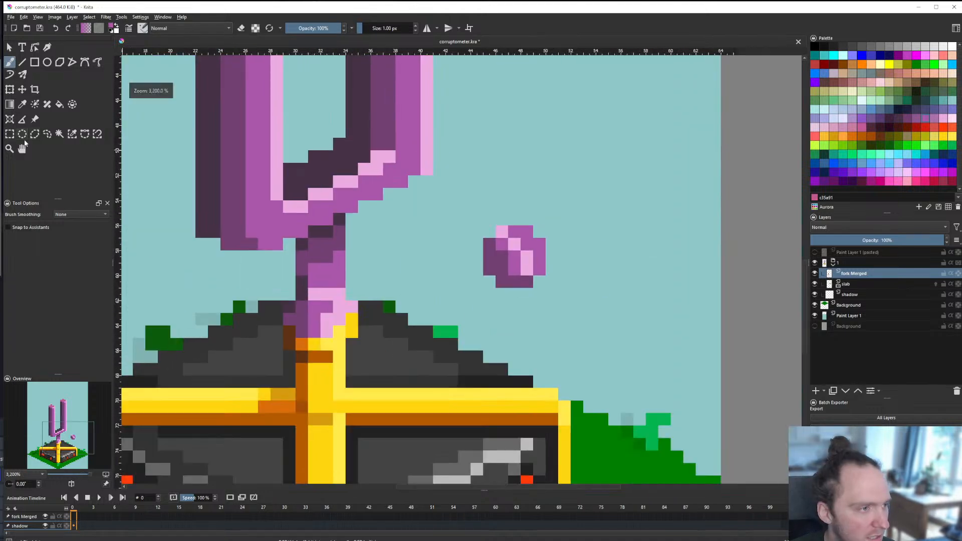
Step: Select the ball with a rectangular selection and move it onto the foot of the fork's stem
{"action": "key", "text": "ctrl+r"}
{"action": "left_click_drag", "start_coordinate": [483, 188], "coordinate": [571, 300]}
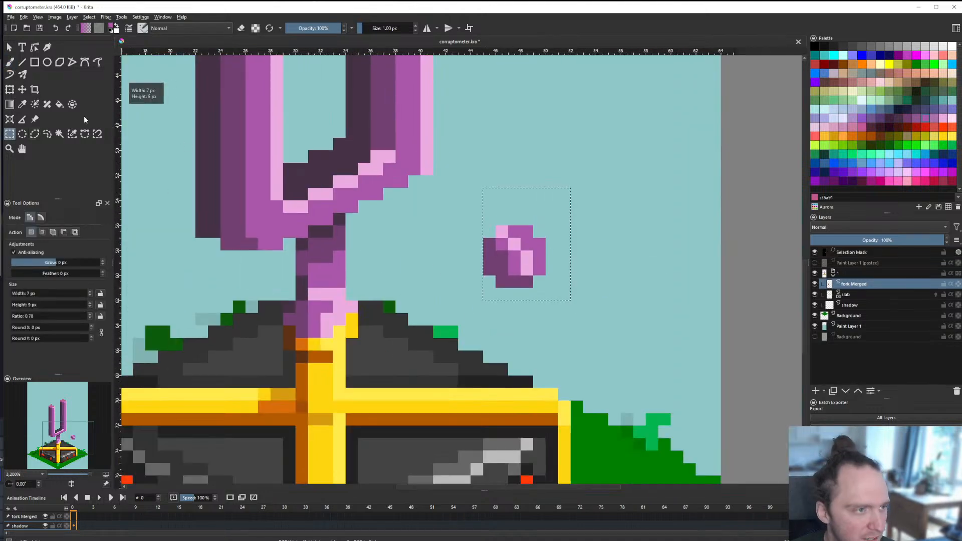
{"action": "left_click", "coordinate": [22, 90]}
{"action": "left_click_drag", "start_coordinate": [523, 258], "coordinate": [334, 307]}
{"action": "scroll", "coordinate": [369, 300], "scroll_direction": "down", "scroll_amount": 5}
{"action": "scroll", "coordinate": [379, 296], "scroll_direction": "up", "scroll_amount": 5}
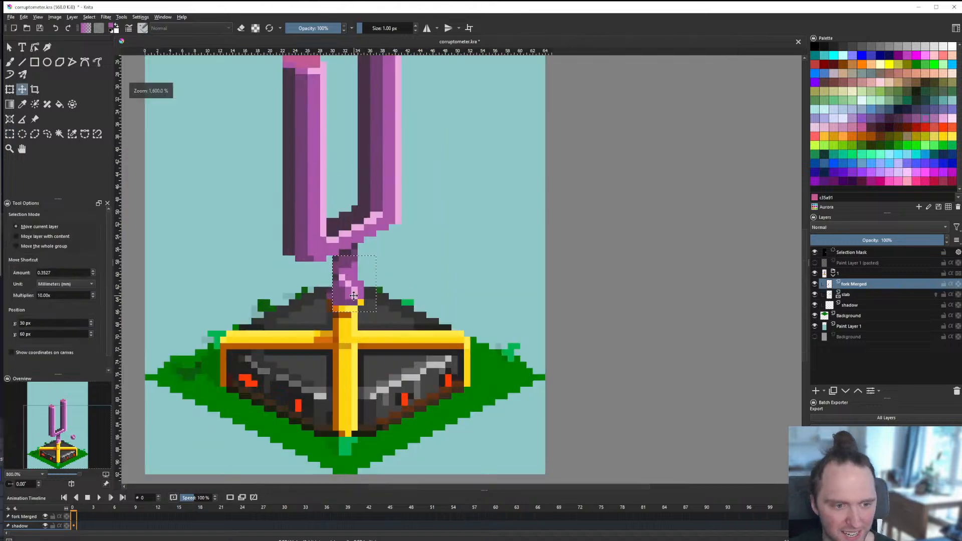
{"action": "key", "text": "Left"}
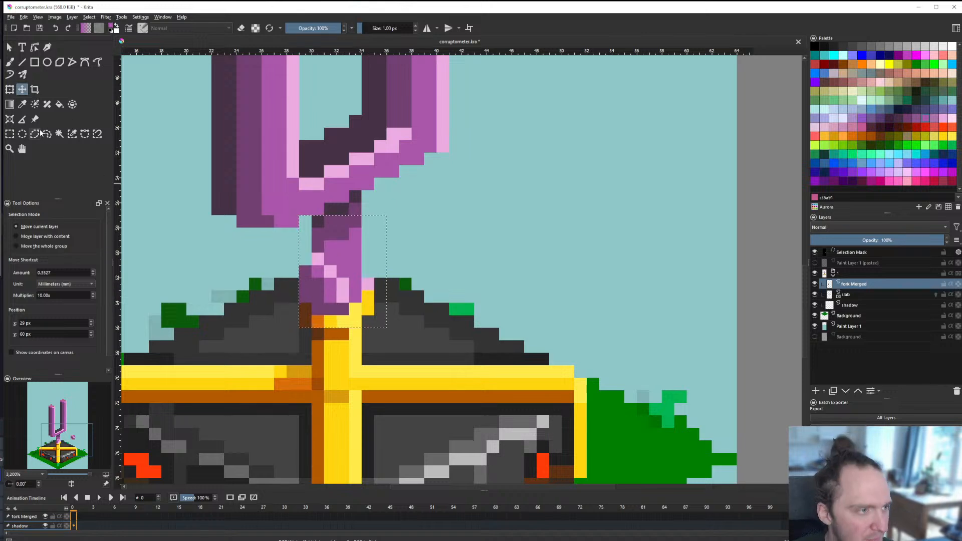
Step: Try stretching the moved ball selection horizontally with the Transform tool, and undo the stretch
{"action": "left_click", "coordinate": [9, 90]}
{"action": "left_click_drag", "start_coordinate": [385, 269], "coordinate": [397, 271]}
{"action": "key", "text": "ctrl+z"}
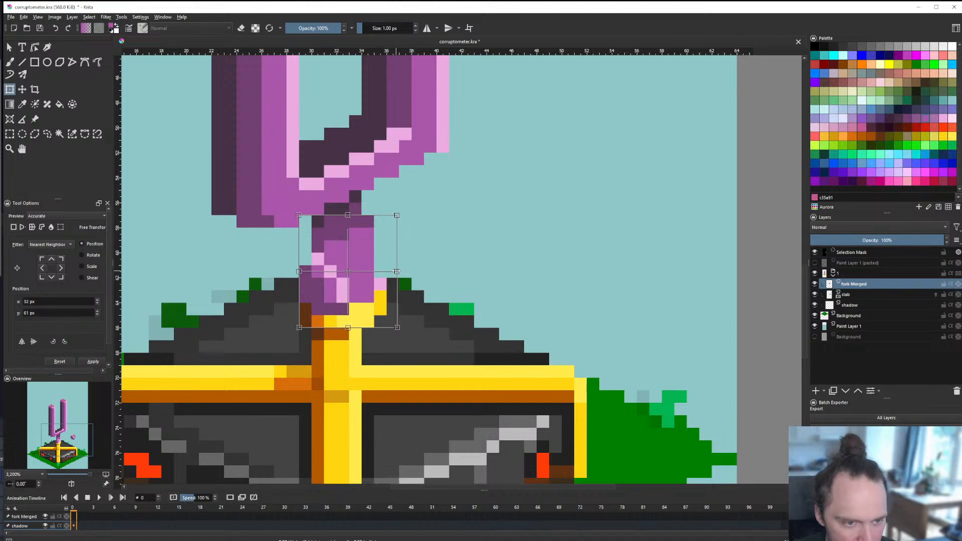
{"action": "left_click_drag", "start_coordinate": [395, 272], "coordinate": [596, 272]}
{"action": "scroll", "coordinate": [510, 290], "scroll_direction": "down", "scroll_amount": 7}
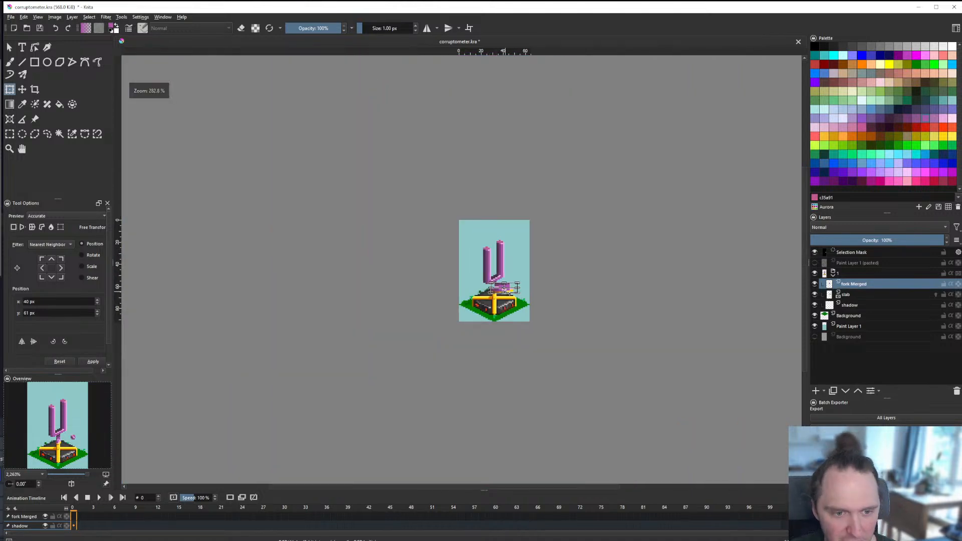
{"action": "scroll", "coordinate": [510, 290], "scroll_direction": "up", "scroll_amount": 5}
{"action": "scroll", "coordinate": [506, 282], "scroll_direction": "up", "scroll_amount": 8}
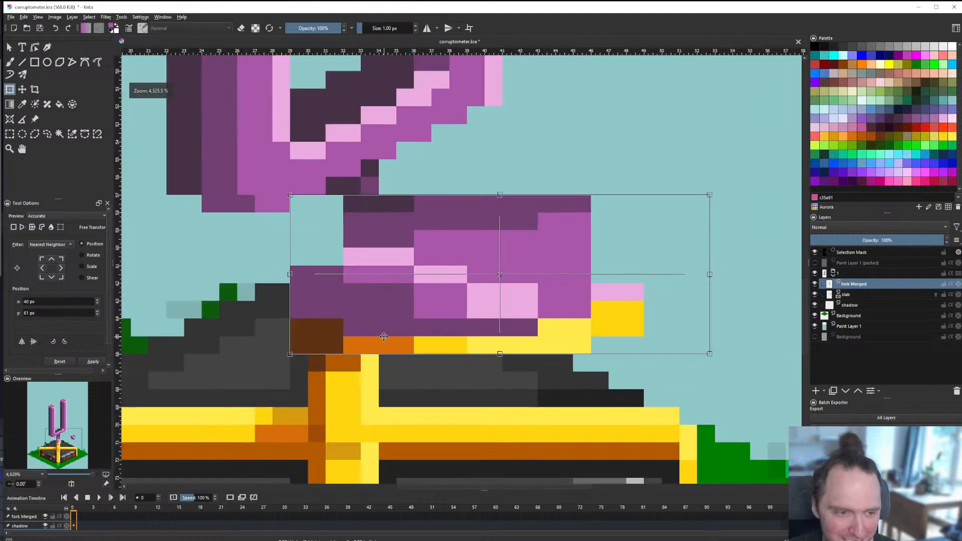
{"action": "key", "text": "ctrl+z"}
{"action": "key", "text": "ctrl+z"}
{"action": "key", "text": "ctrl+z"}
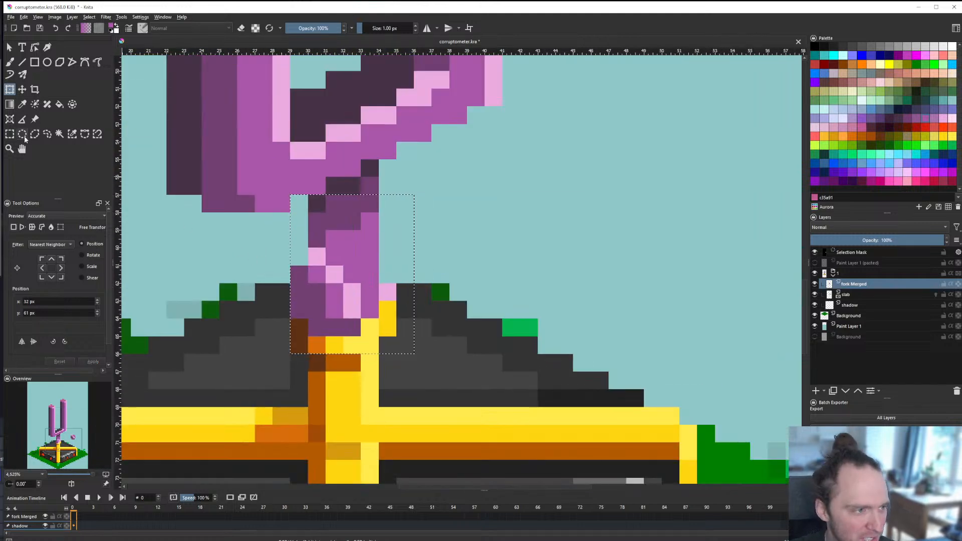
Step: Select the ball beside the stem with a 9 × 10 px rectangle and delete it
{"action": "left_click", "coordinate": [10, 134]}
{"action": "scroll", "coordinate": [602, 285], "scroll_direction": "down", "scroll_amount": 6}
{"action": "left_click", "coordinate": [497, 295]}
{"action": "left_click_drag", "start_coordinate": [495, 277], "coordinate": [523, 307]}
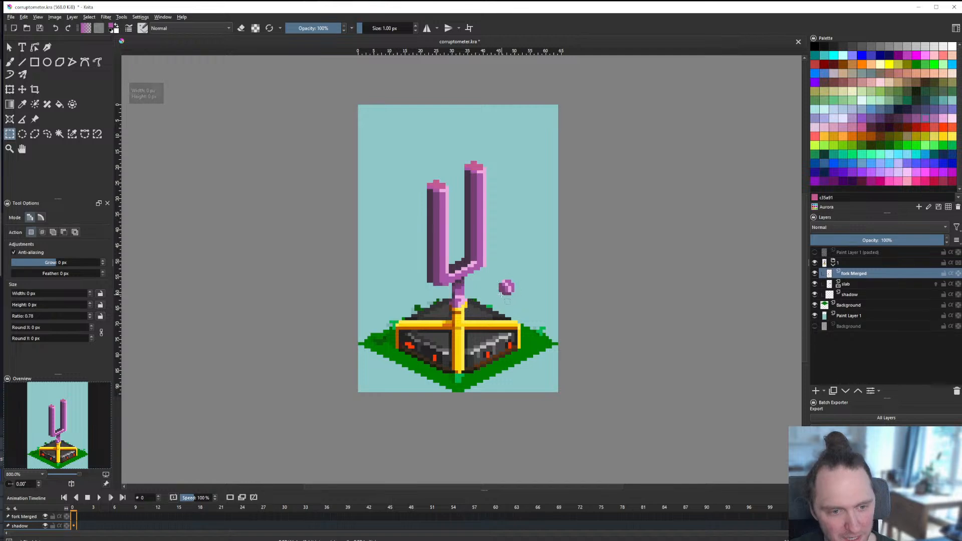
{"action": "key", "text": "Delete"}
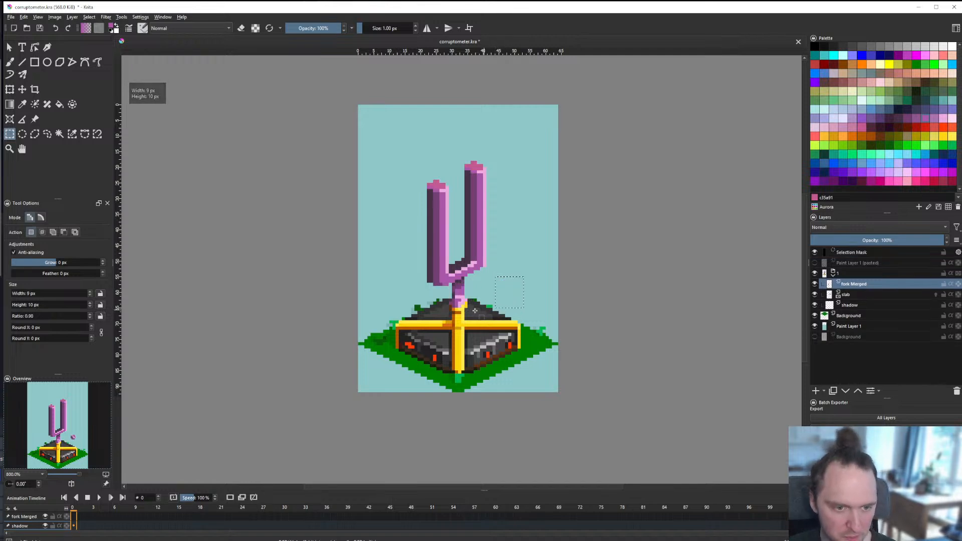
Step: Clear the selection and brush mid purple pixels onto the left edge of the stem's foot, beside and below the light pink band
{"action": "scroll", "coordinate": [454, 316], "scroll_direction": "up", "scroll_amount": 6}
{"action": "key", "text": "b"}
{"action": "scroll", "coordinate": [453, 316], "scroll_direction": "down", "scroll_amount": 2}
{"action": "scroll", "coordinate": [453, 316], "scroll_direction": "up", "scroll_amount": 2}
{"action": "scroll", "coordinate": [395, 352], "scroll_direction": "down", "scroll_amount": 1}
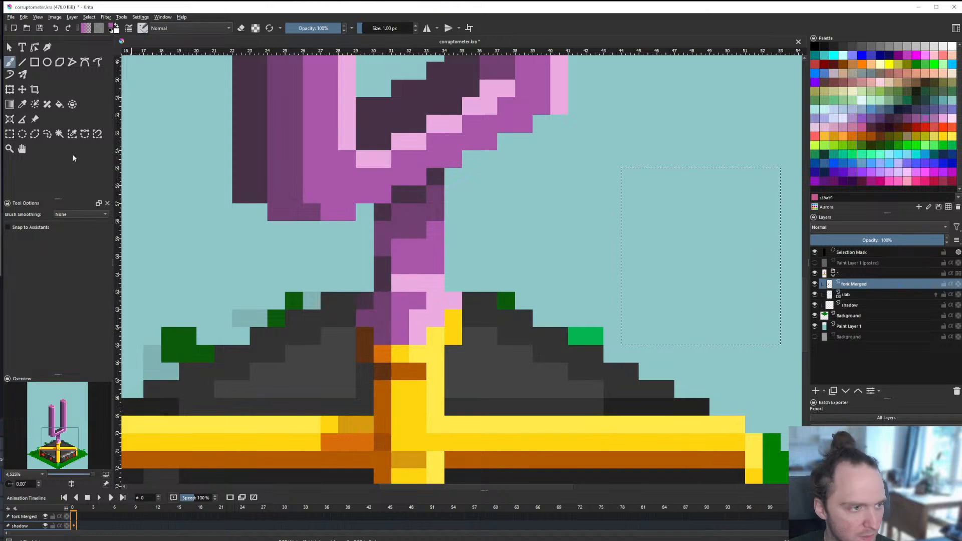
{"action": "left_click", "coordinate": [10, 134]}
{"action": "left_click", "coordinate": [484, 248]}
{"action": "key", "text": "b"}
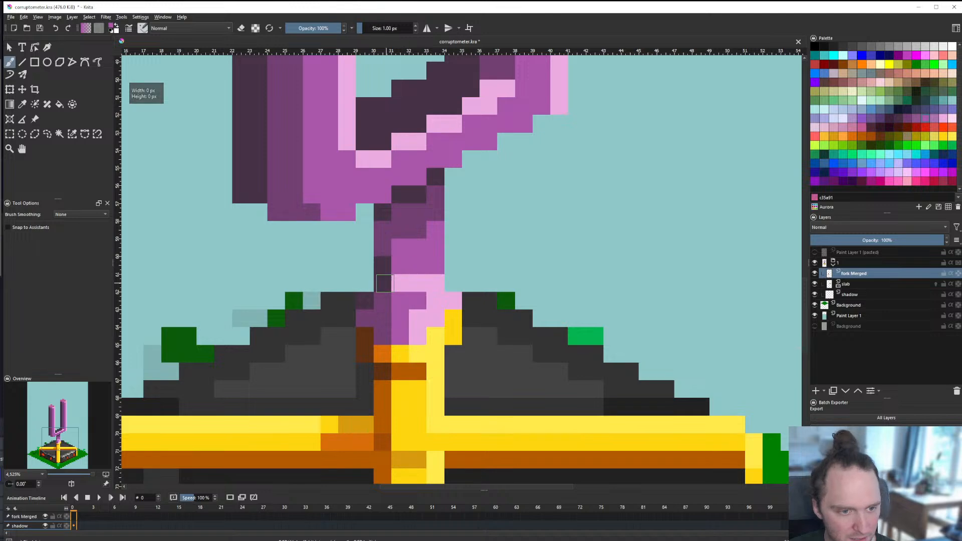
{"action": "scroll", "coordinate": [400, 301], "scroll_direction": "down", "scroll_amount": 8}
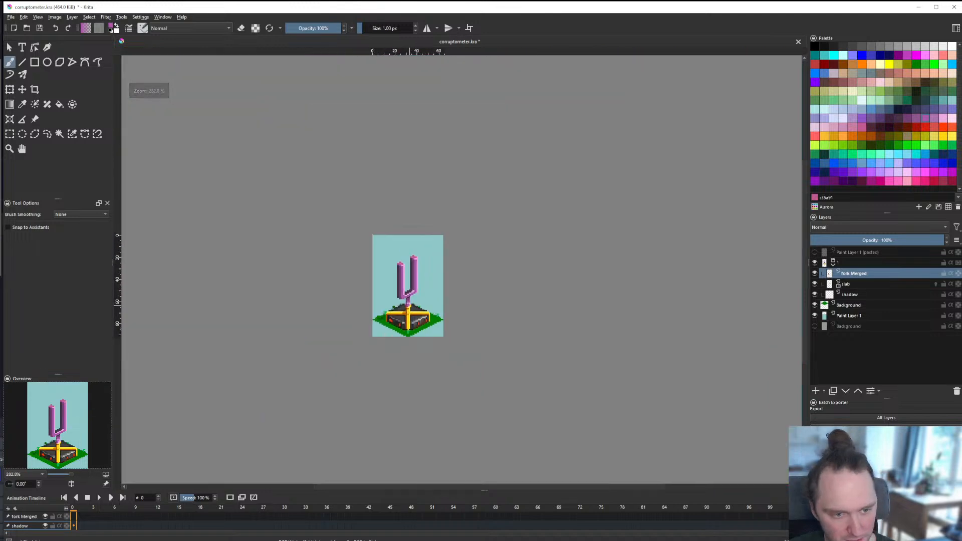
{"action": "scroll", "coordinate": [406, 277], "scroll_direction": "up", "scroll_amount": 10}
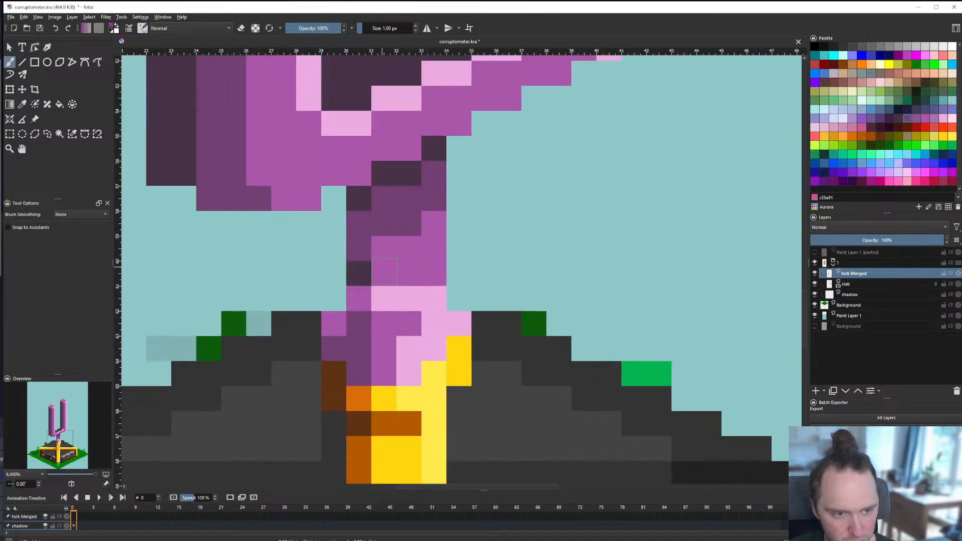
Step: Paint a medium-dark purple row across the stem directly above the light pink band of its foot
{"action": "scroll", "coordinate": [395, 281], "scroll_direction": "down", "scroll_amount": 10}
{"action": "scroll", "coordinate": [418, 309], "scroll_direction": "up", "scroll_amount": 7}
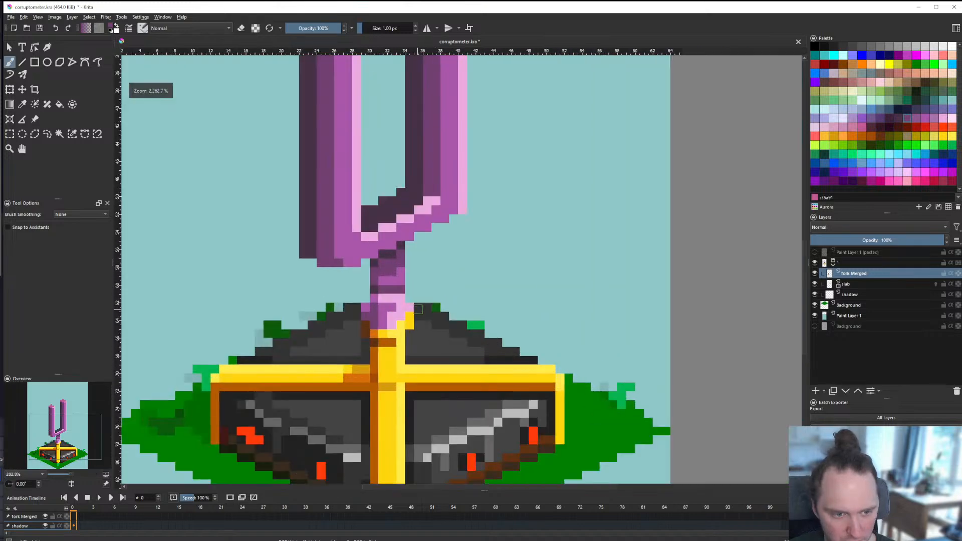
{"action": "scroll", "coordinate": [418, 309], "scroll_direction": "up", "scroll_amount": 2}
{"action": "scroll", "coordinate": [417, 309], "scroll_direction": "down", "scroll_amount": 8}
{"action": "scroll", "coordinate": [412, 306], "scroll_direction": "up", "scroll_amount": 10}
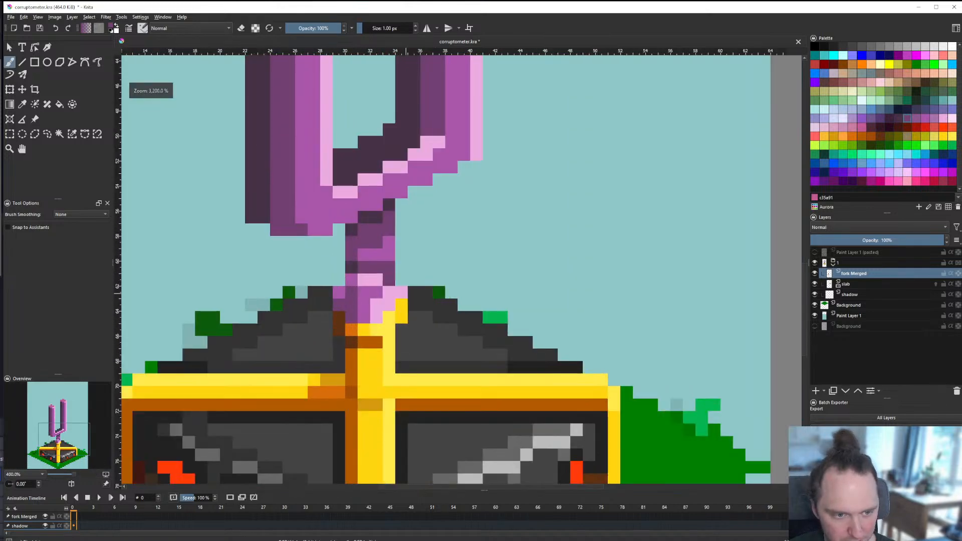
{"action": "scroll", "coordinate": [408, 311], "scroll_direction": "down", "scroll_amount": 6}
{"action": "scroll", "coordinate": [407, 310], "scroll_direction": "up", "scroll_amount": 6}
{"action": "scroll", "coordinate": [407, 311], "scroll_direction": "down", "scroll_amount": 9}
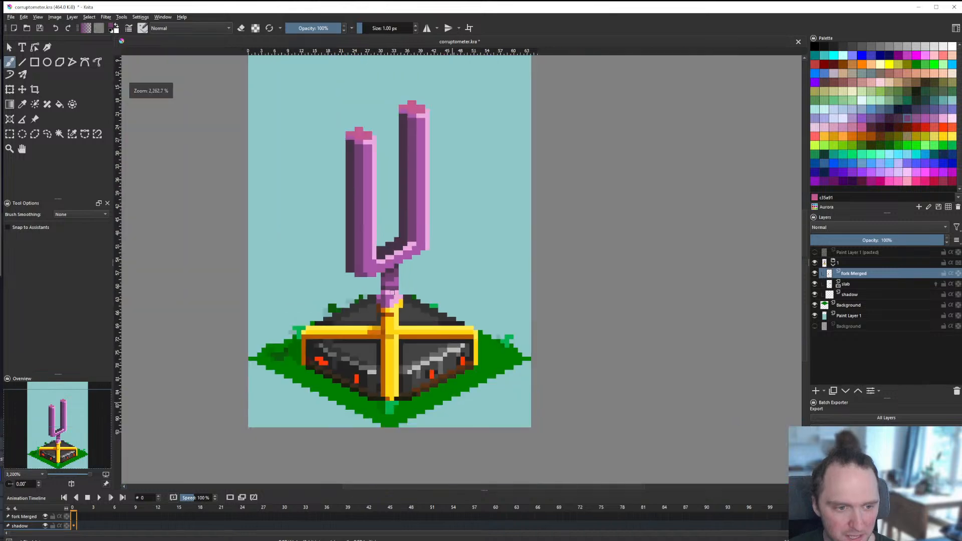
{"action": "scroll", "coordinate": [385, 299], "scroll_direction": "up", "scroll_amount": 10}
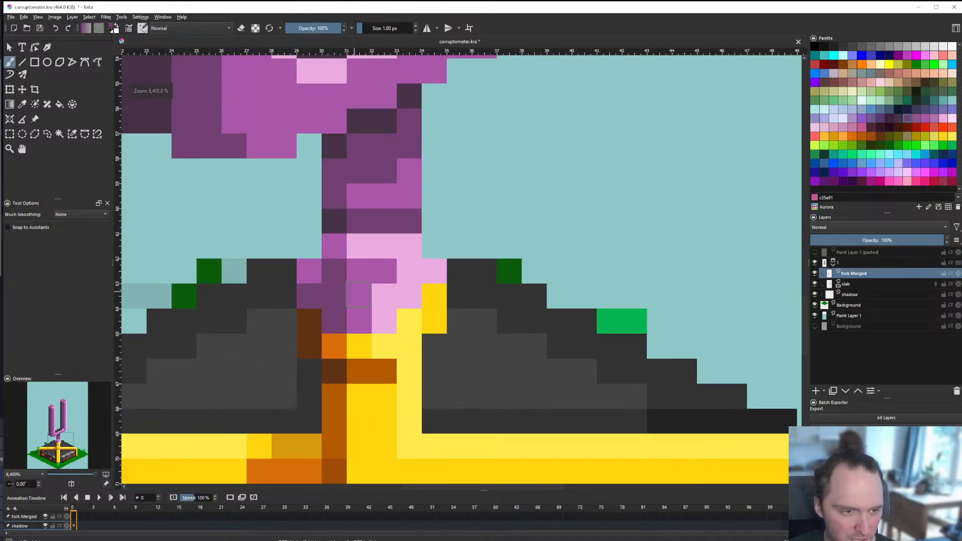
Step: Move a 9 × 3 px selection of the foot's upper rows down by one pixel and clear the selection
{"action": "key", "text": "ctrl+r"}
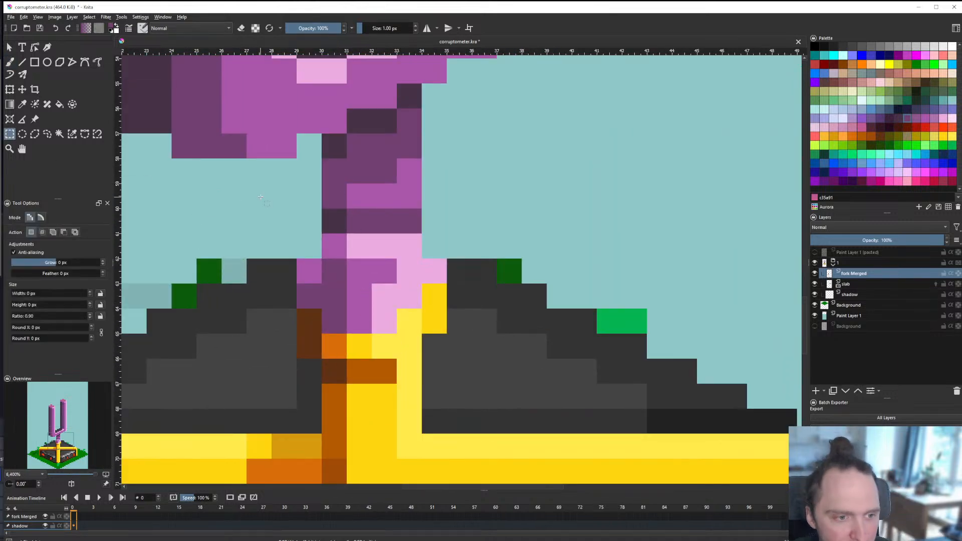
{"action": "left_click_drag", "start_coordinate": [260, 197], "coordinate": [505, 291]}
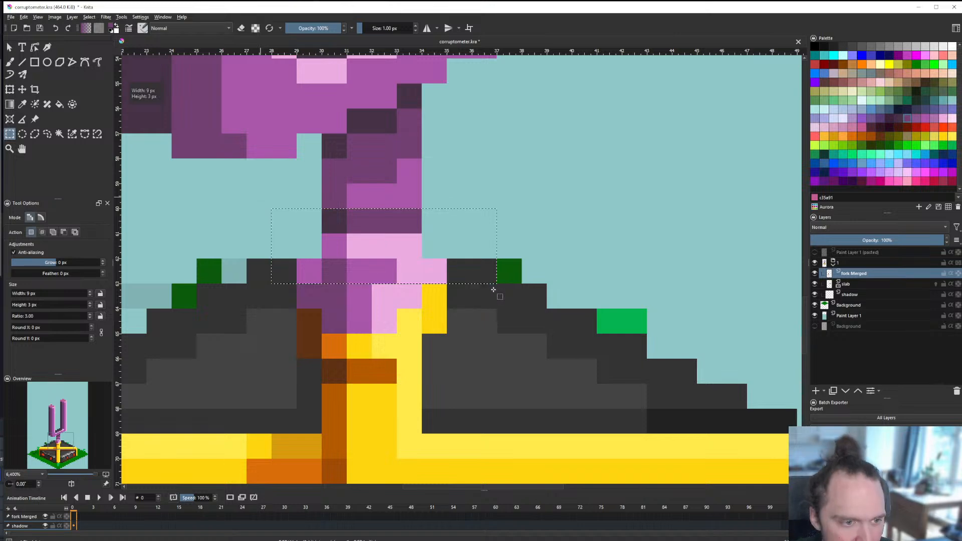
{"action": "key", "text": "t"}
{"action": "key", "text": "Down"}
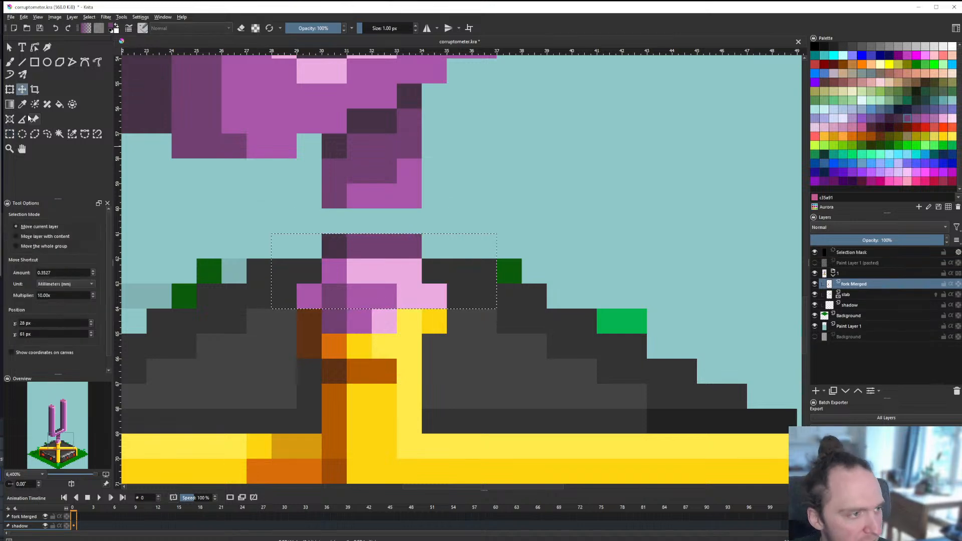
{"action": "left_click", "coordinate": [10, 134]}
{"action": "left_click", "coordinate": [433, 255]}
{"action": "scroll", "coordinate": [432, 258], "scroll_direction": "down", "scroll_amount": 7}
{"action": "key", "text": "b"}
{"action": "scroll", "coordinate": [433, 265], "scroll_direction": "up", "scroll_amount": 7}
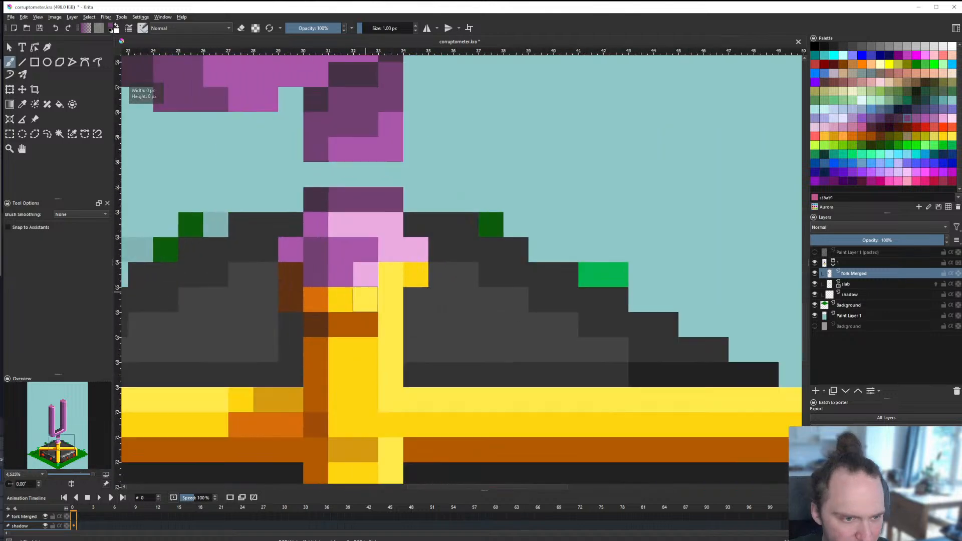
Step: Paint orange pixels at the right end of the brown band on the yellow bar and directly above it
{"action": "left_click", "coordinate": [391, 324]}
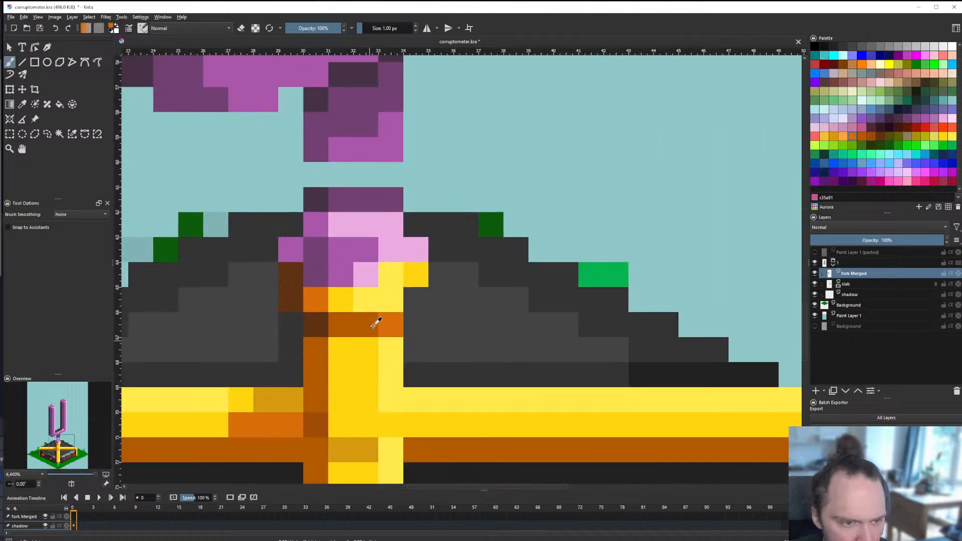
{"action": "scroll", "coordinate": [391, 326], "scroll_direction": "down", "scroll_amount": 7}
{"action": "scroll", "coordinate": [388, 315], "scroll_direction": "up", "scroll_amount": 7}
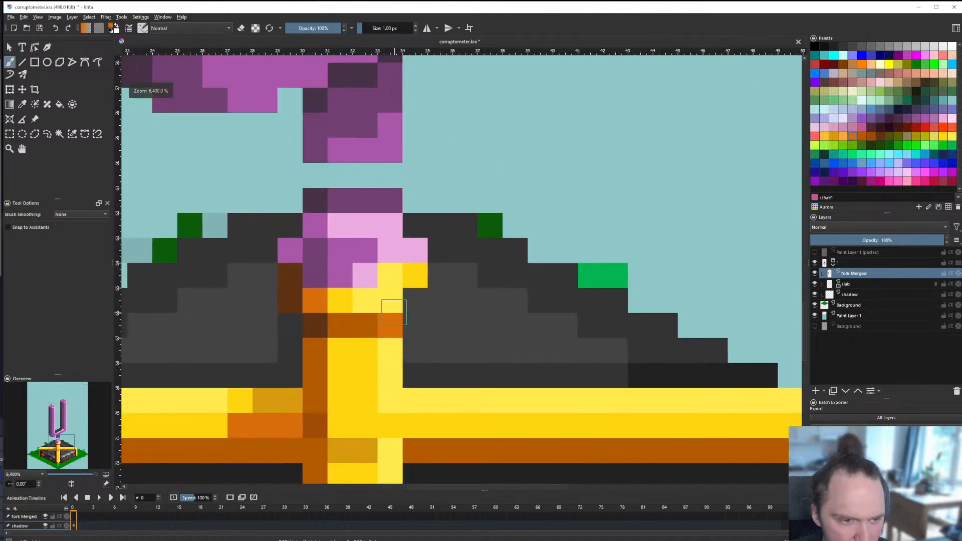
{"action": "left_click", "coordinate": [399, 278]}
{"action": "scroll", "coordinate": [399, 278], "scroll_direction": "down", "scroll_amount": 7}
{"action": "scroll", "coordinate": [396, 280], "scroll_direction": "up", "scroll_amount": 7}
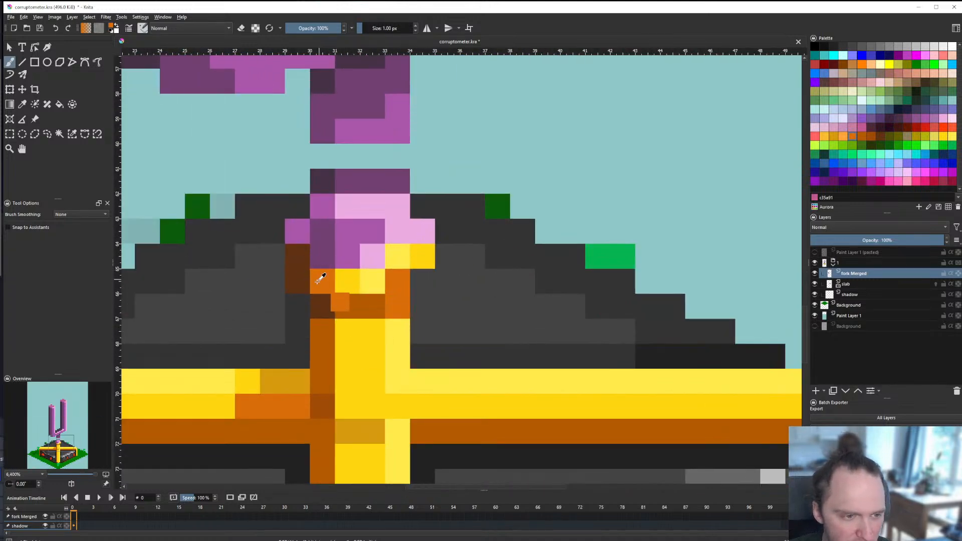
Step: Try dark brown and orange shading across the yellow bar's top under the foot, and restore light yellow beside it
{"action": "left_click", "coordinate": [325, 305], "text": "ctrl"}
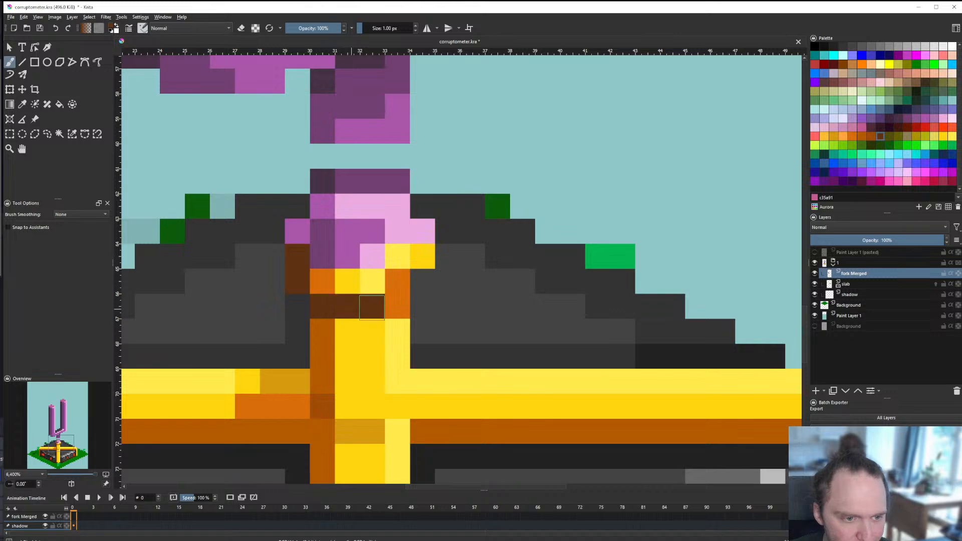
{"action": "left_click_drag", "start_coordinate": [345, 283], "coordinate": [373, 282]}
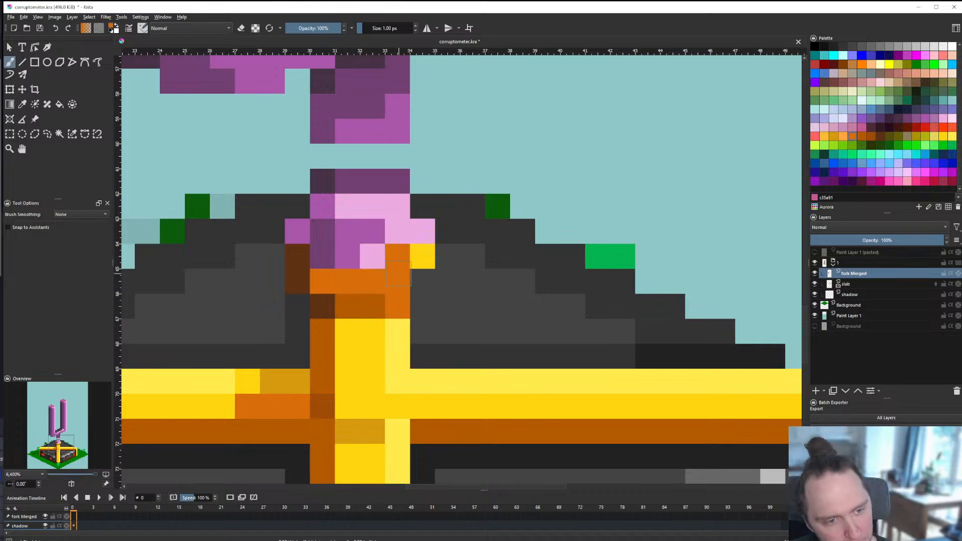
{"action": "left_click", "coordinate": [393, 254], "text": "ctrl"}
{"action": "left_click", "coordinate": [372, 282]}
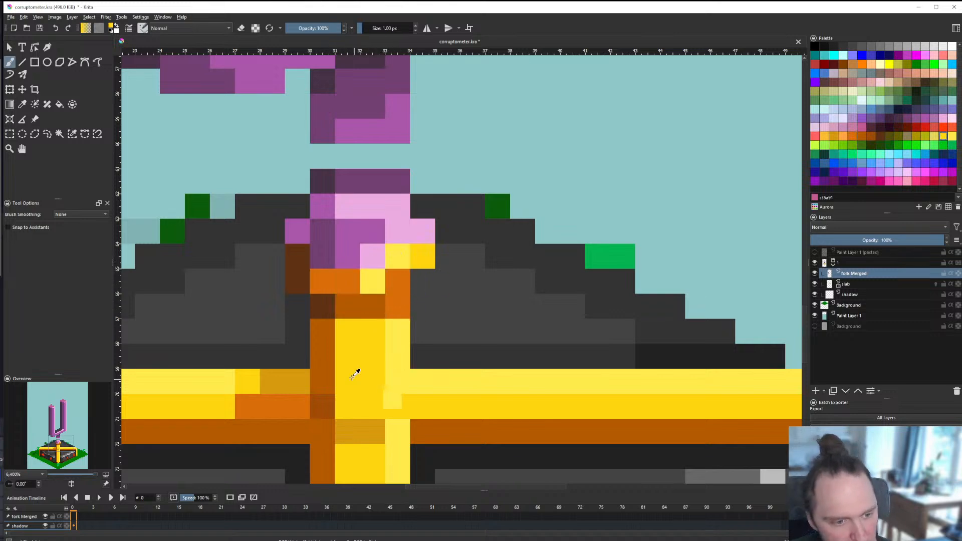
Step: Repaint the yellow bar's top under the foot in yellow and fill the blank row in the fork's stem with medium purple
{"action": "scroll", "coordinate": [372, 287], "scroll_direction": "down", "scroll_amount": 9}
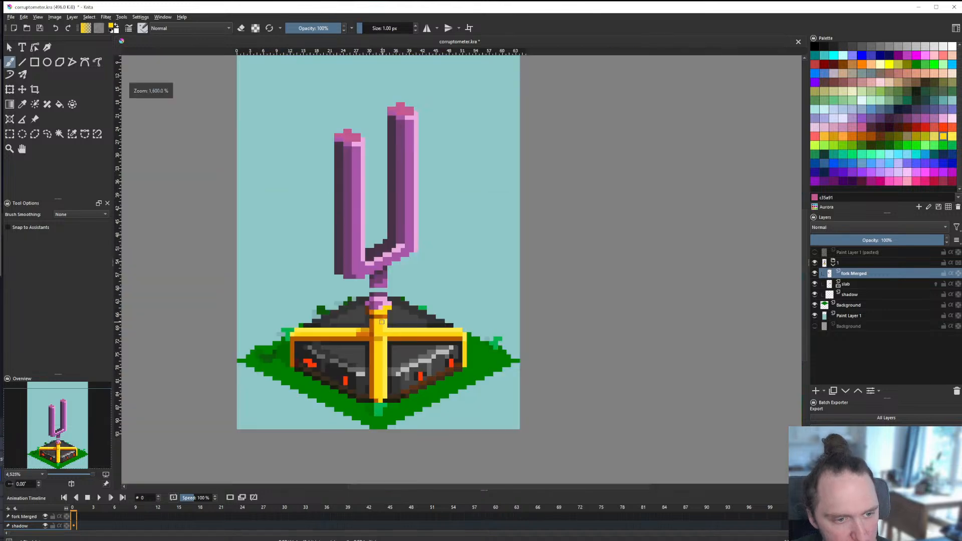
{"action": "scroll", "coordinate": [394, 309], "scroll_direction": "up", "scroll_amount": 9}
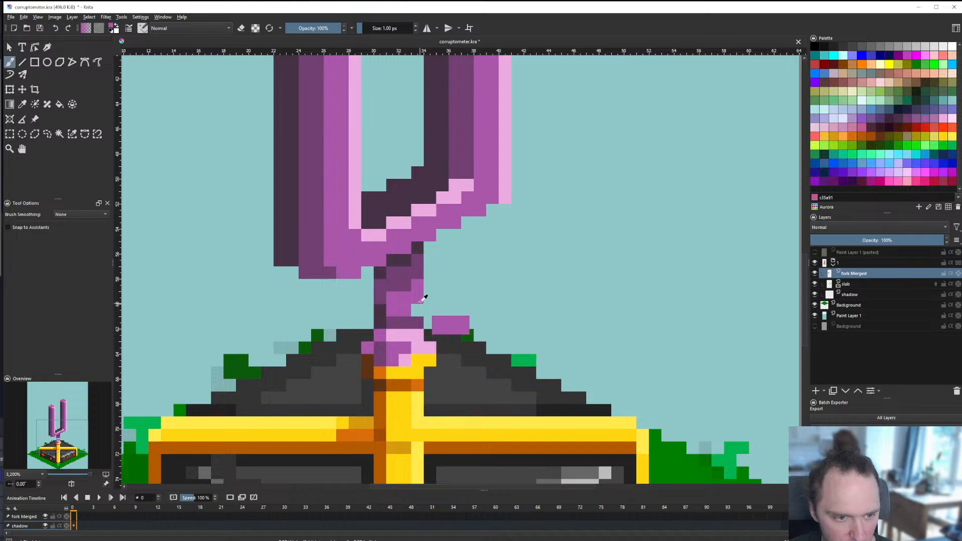
{"action": "scroll", "coordinate": [400, 310], "scroll_direction": "down", "scroll_amount": 5}
{"action": "scroll", "coordinate": [399, 311], "scroll_direction": "down", "scroll_amount": 1}
{"action": "scroll", "coordinate": [383, 357], "scroll_direction": "up", "scroll_amount": 10}
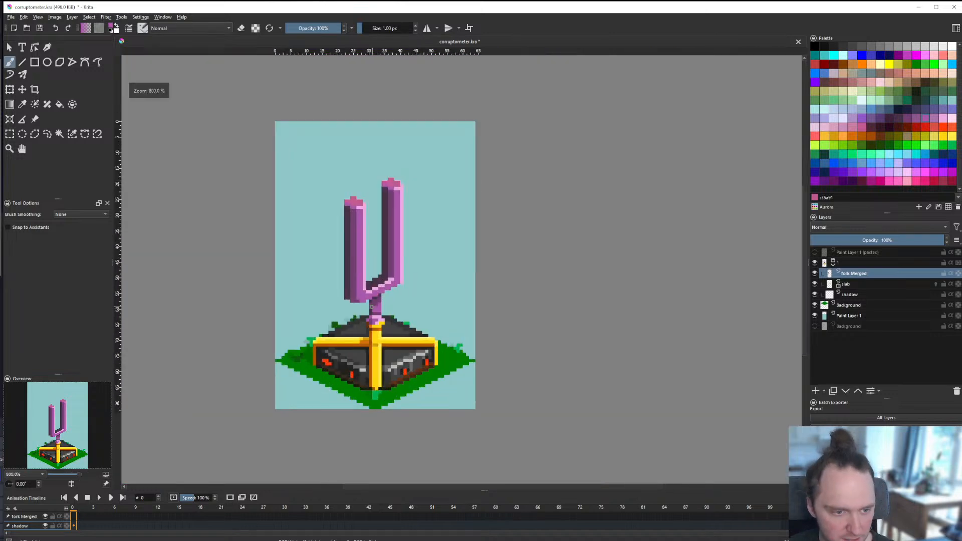
{"action": "scroll", "coordinate": [382, 358], "scroll_direction": "down", "scroll_amount": 10}
{"action": "scroll", "coordinate": [351, 351], "scroll_direction": "up", "scroll_amount": 10}
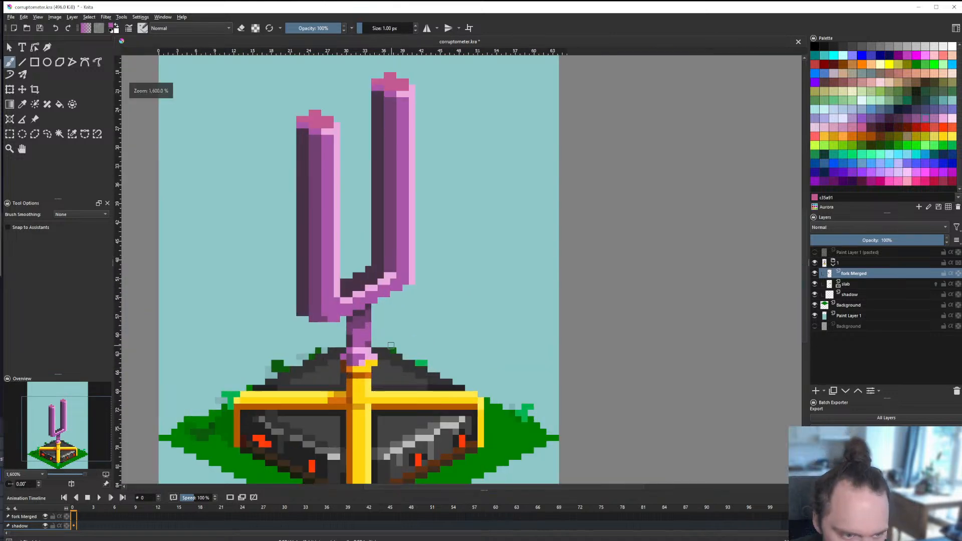
Step: Paint a light pink highlight two pixels tall on the right edge of the fork's stem
{"action": "left_click_drag", "start_coordinate": [338, 298], "coordinate": [345, 324]}
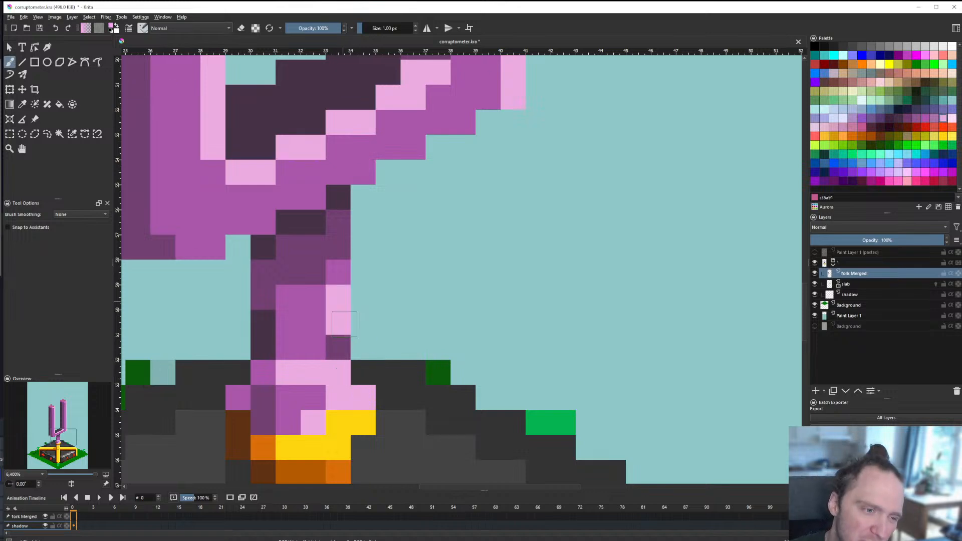
{"action": "scroll", "coordinate": [334, 323], "scroll_direction": "down", "scroll_amount": 10}
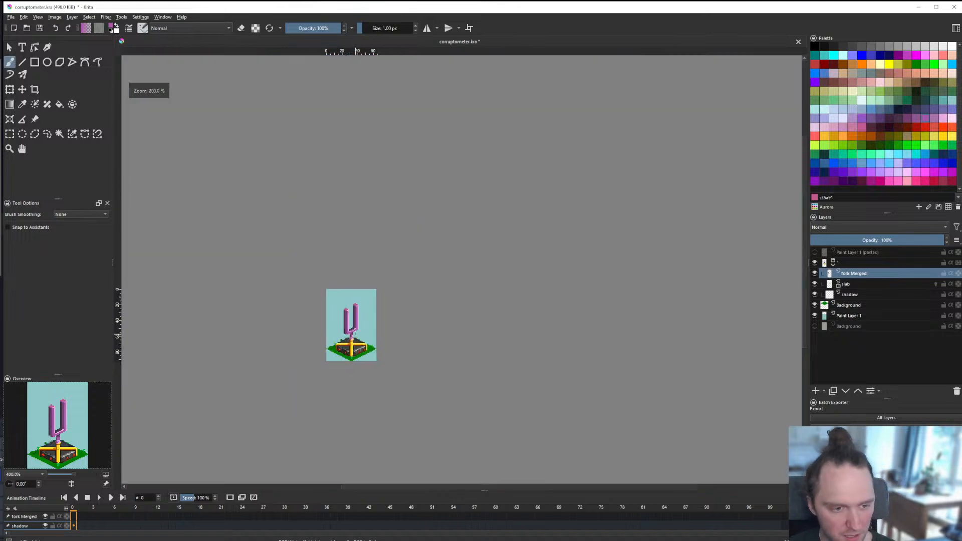
{"action": "scroll", "coordinate": [316, 341], "scroll_direction": "down", "scroll_amount": 1}
{"action": "scroll", "coordinate": [315, 341], "scroll_direction": "up", "scroll_amount": 3}
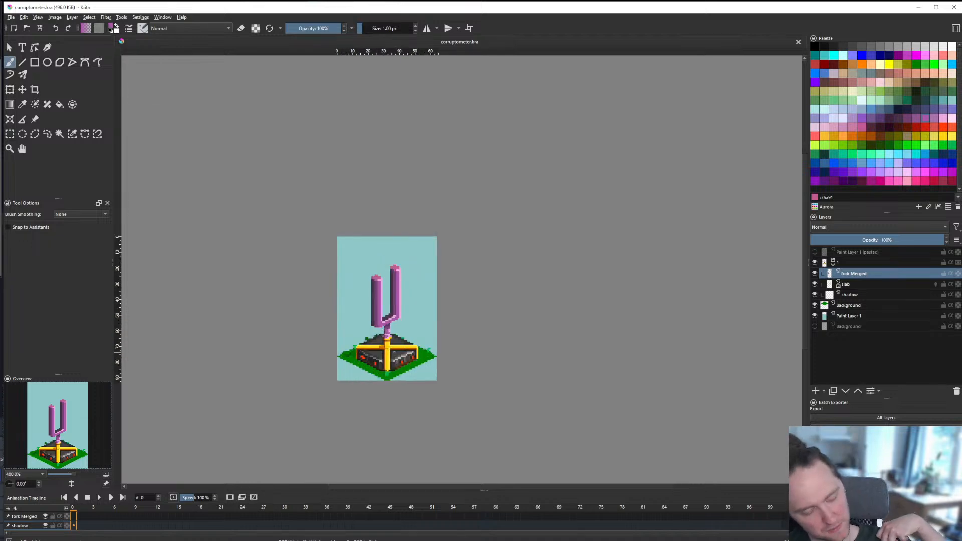
Step: Paint a two-pixel dark purple row across the medium-dark band halfway up the left prong
{"action": "scroll", "coordinate": [387, 181], "scroll_direction": "up", "scroll_amount": 7}
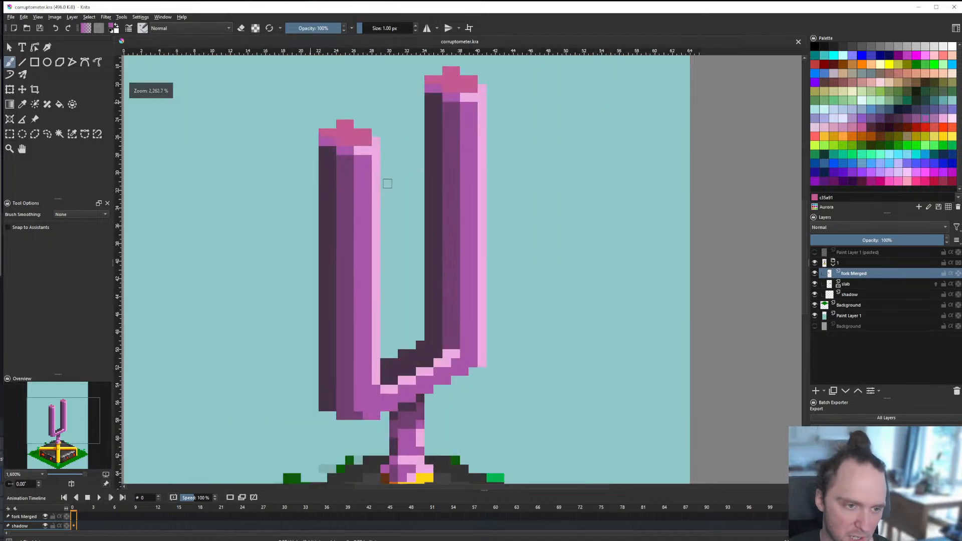
{"action": "left_click", "coordinate": [354, 287], "text": "ctrl"}
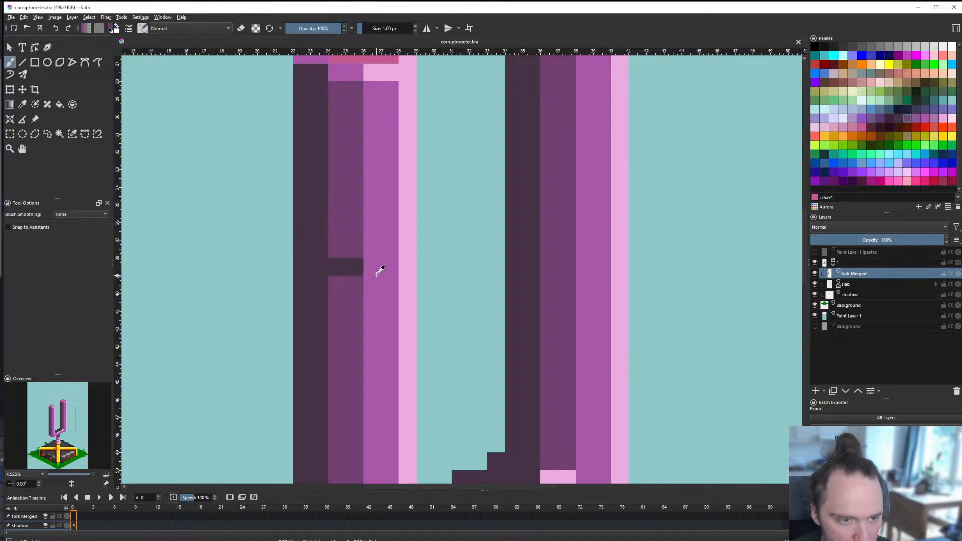
{"action": "scroll", "coordinate": [374, 266], "scroll_direction": "down", "scroll_amount": 6}
{"action": "scroll", "coordinate": [370, 265], "scroll_direction": "up", "scroll_amount": 7}
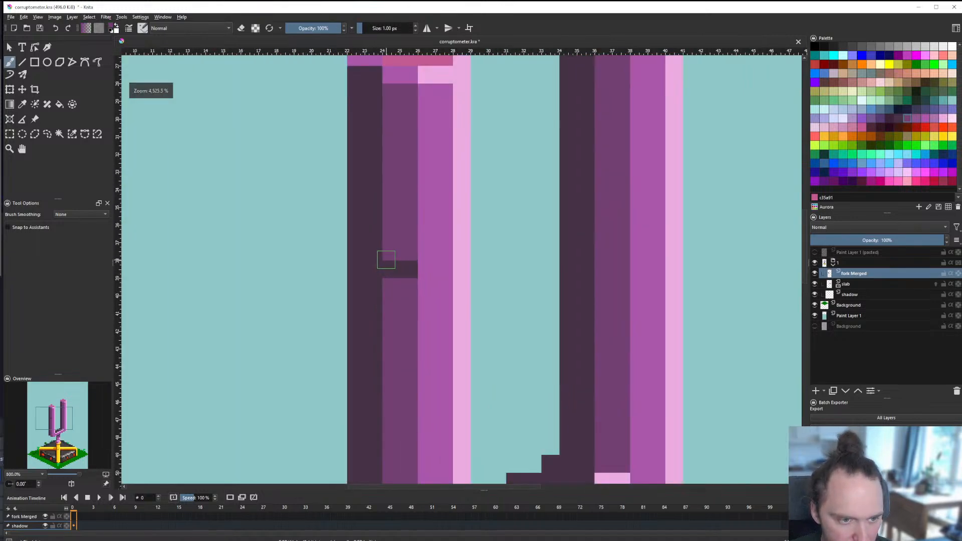
{"action": "scroll", "coordinate": [385, 270], "scroll_direction": "down", "scroll_amount": 1}
{"action": "scroll", "coordinate": [396, 274], "scroll_direction": "up", "scroll_amount": 1}
{"action": "left_click", "coordinate": [402, 271], "text": "ctrl"}
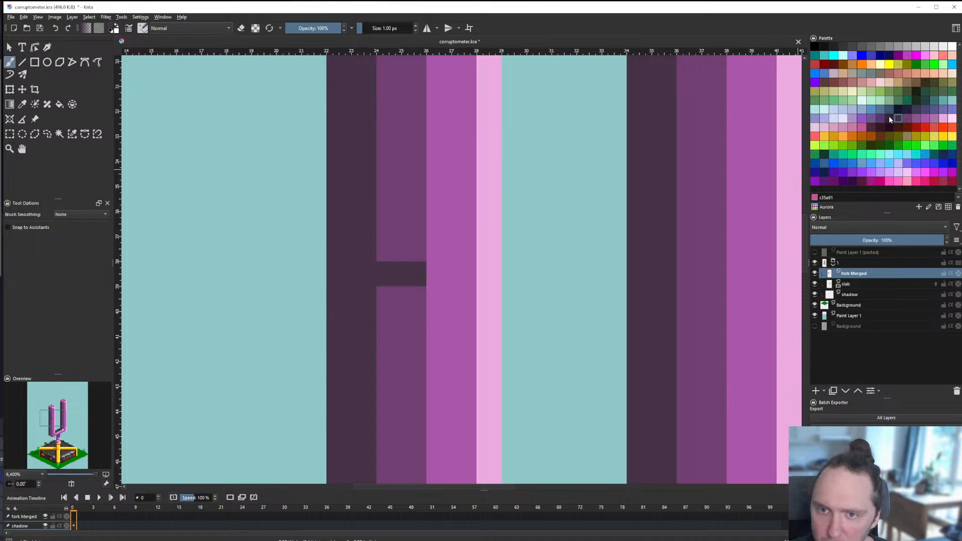
Step: Try filling the dark row on the left prong with the medium-dark purple 724072
{"action": "scroll", "coordinate": [351, 251], "scroll_direction": "down", "scroll_amount": 7}
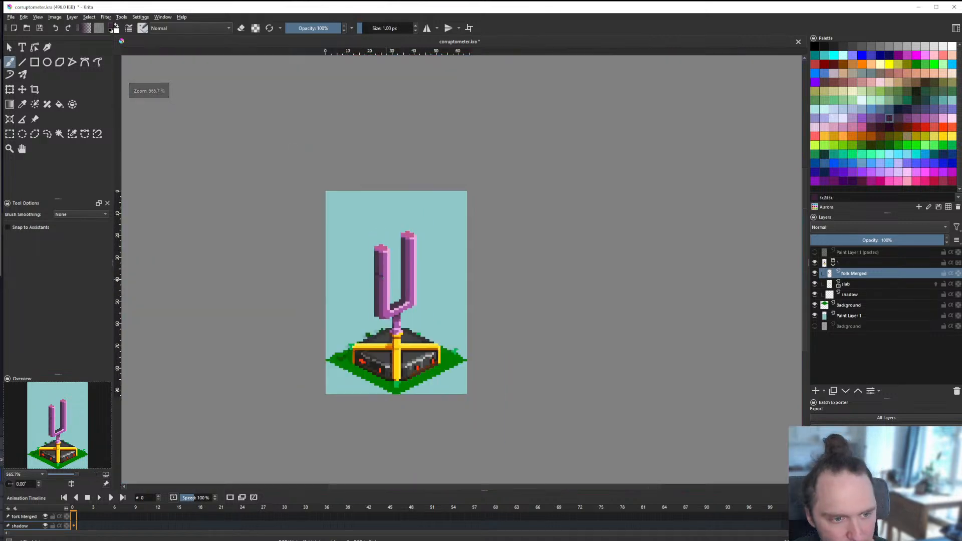
{"action": "scroll", "coordinate": [365, 275], "scroll_direction": "up", "scroll_amount": 5}
{"action": "left_click", "coordinate": [358, 265], "text": "ctrl"}
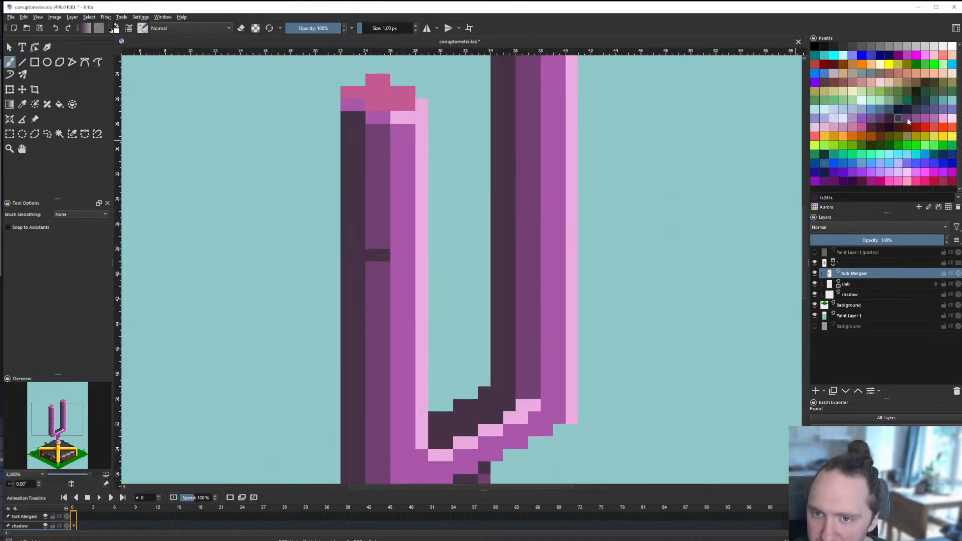
{"action": "left_click", "coordinate": [907, 119]}
{"action": "key", "text": "f"}
{"action": "left_click", "coordinate": [371, 259]}
{"action": "key", "text": "ctrl+z"}
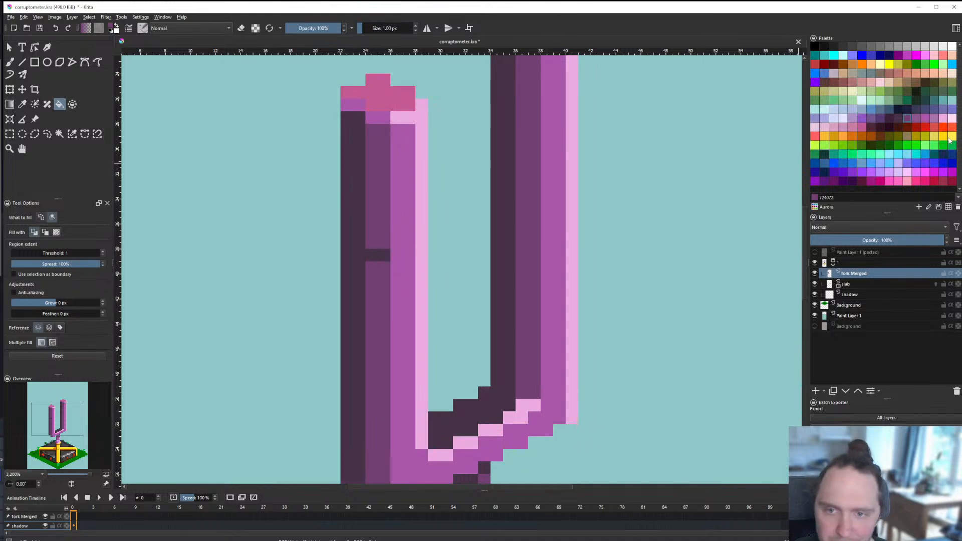
Step: Paint a very dark purple row across the left prong's dark outer band, one pixel above the existing dark row
{"action": "left_click", "coordinate": [891, 119]}
{"action": "key", "text": "b"}
{"action": "scroll", "coordinate": [380, 263], "scroll_direction": "down", "scroll_amount": 6}
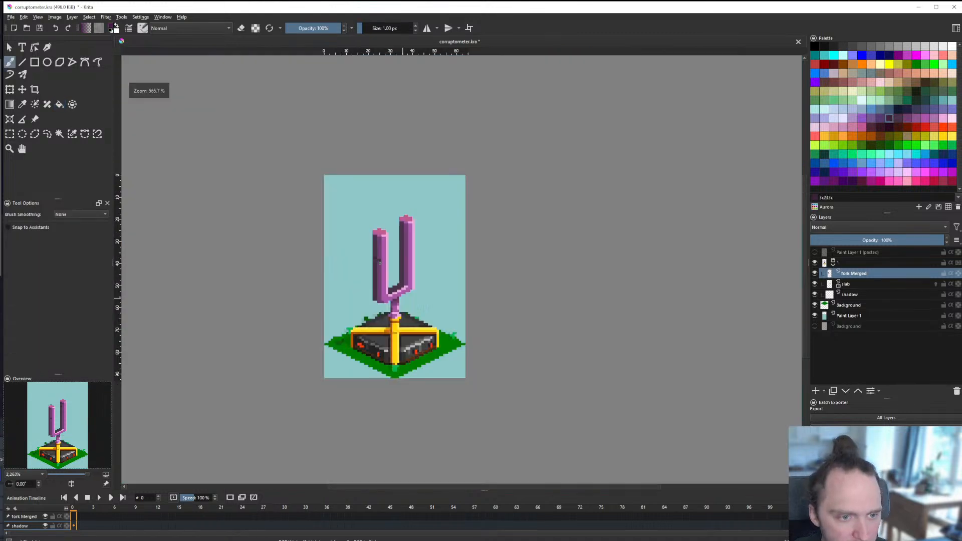
{"action": "scroll", "coordinate": [379, 262], "scroll_direction": "up", "scroll_amount": 6}
Step: Draw a vertical medium-dark purple line down the left prong, narrowing its dark outer band to one pixel
{"action": "left_click", "coordinate": [391, 298], "text": "ctrl"}
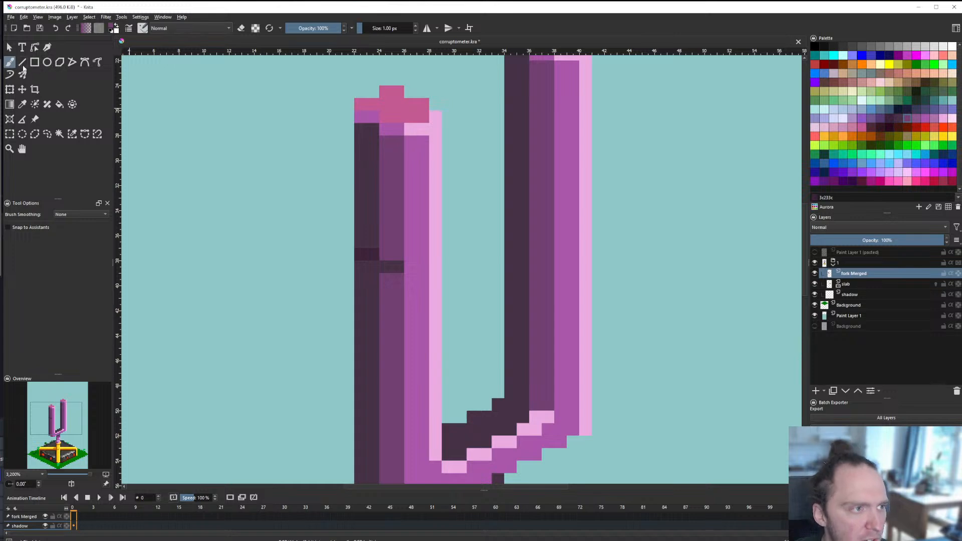
{"action": "left_click", "coordinate": [22, 61]}
{"action": "scroll", "coordinate": [369, 273], "scroll_direction": "down", "scroll_amount": 6}
{"action": "scroll", "coordinate": [369, 281], "scroll_direction": "up", "scroll_amount": 6}
{"action": "mouse_move", "coordinate": [366, 432]}
{"action": "left_mouse_down"}
{"action": "mouse_move", "coordinate": [358, 140]}
{"action": "mouse_move", "coordinate": [363, 157]}
{"action": "mouse_move", "coordinate": [369, 139]}
{"action": "left_mouse_up"}
{"action": "scroll", "coordinate": [384, 211], "scroll_direction": "down", "scroll_amount": 4}
{"action": "scroll", "coordinate": [382, 223], "scroll_direction": "up", "scroll_amount": 2}
{"action": "scroll", "coordinate": [382, 216], "scroll_direction": "up", "scroll_amount": 2}
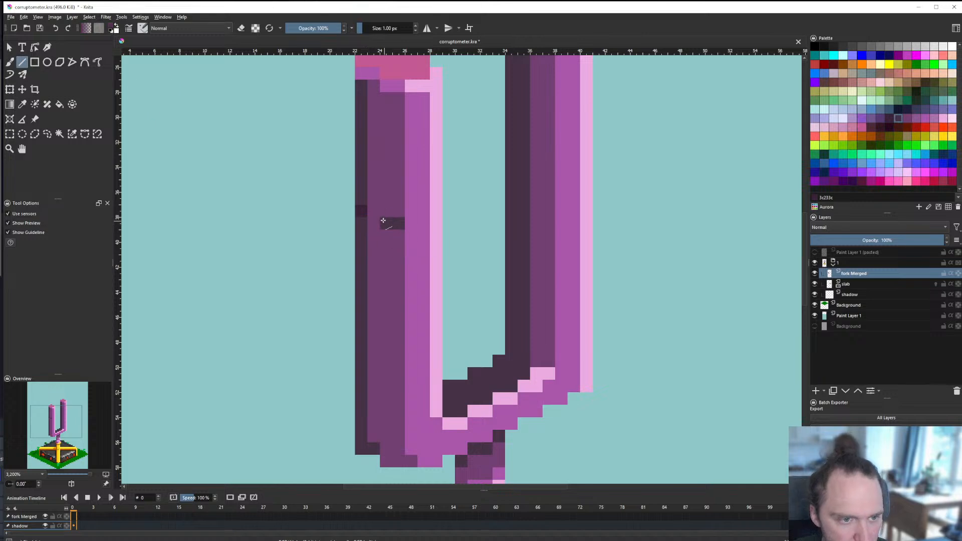
Step: Paint a dark purple pixel on the left prong to join the two parts of its groove
{"action": "left_click_drag", "start_coordinate": [377, 219], "coordinate": [379, 218]}
{"action": "scroll", "coordinate": [392, 221], "scroll_direction": "down", "scroll_amount": 2}
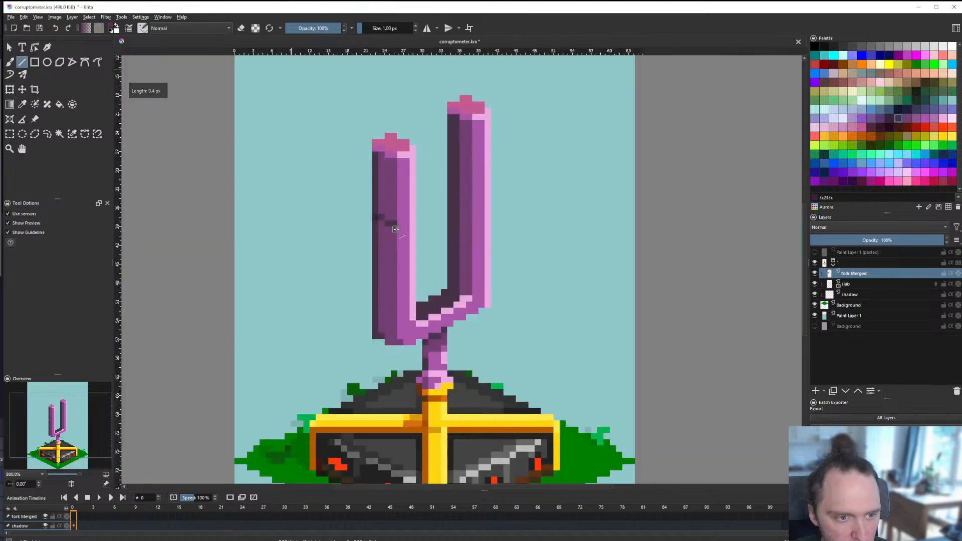
{"action": "scroll", "coordinate": [394, 223], "scroll_direction": "up", "scroll_amount": 3}
{"action": "left_click", "coordinate": [387, 232], "text": "ctrl"}
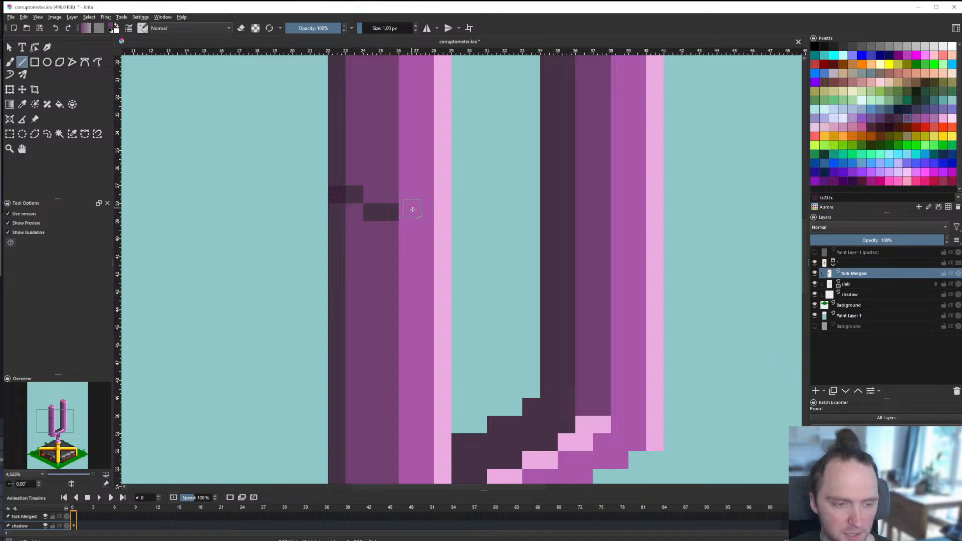
Step: Repaint one pixel on the left prong's lower end in medium purple, in line with the medium purple band above
{"action": "scroll", "coordinate": [412, 209], "scroll_direction": "down", "scroll_amount": 6}
{"action": "scroll", "coordinate": [401, 396], "scroll_direction": "up", "scroll_amount": 4}
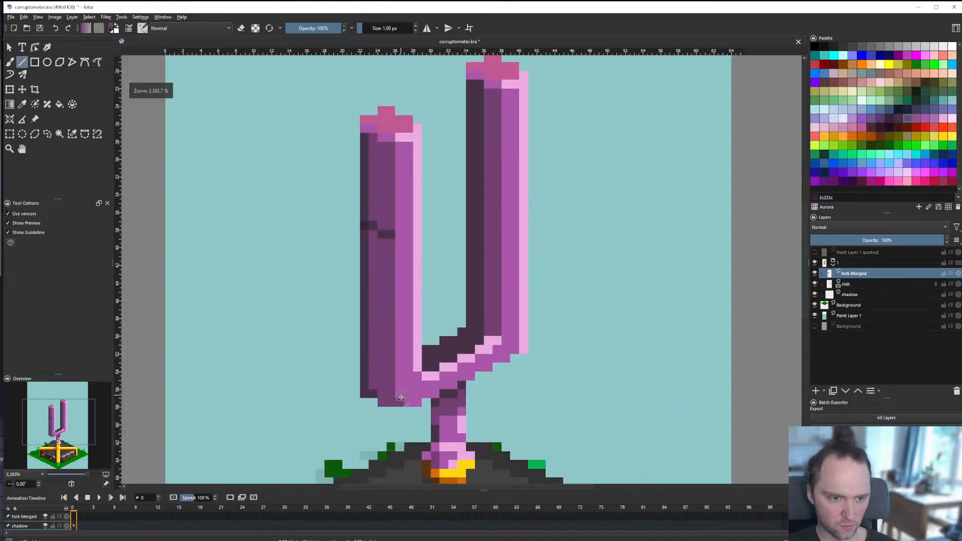
{"action": "scroll", "coordinate": [400, 301], "scroll_direction": "down", "scroll_amount": 3}
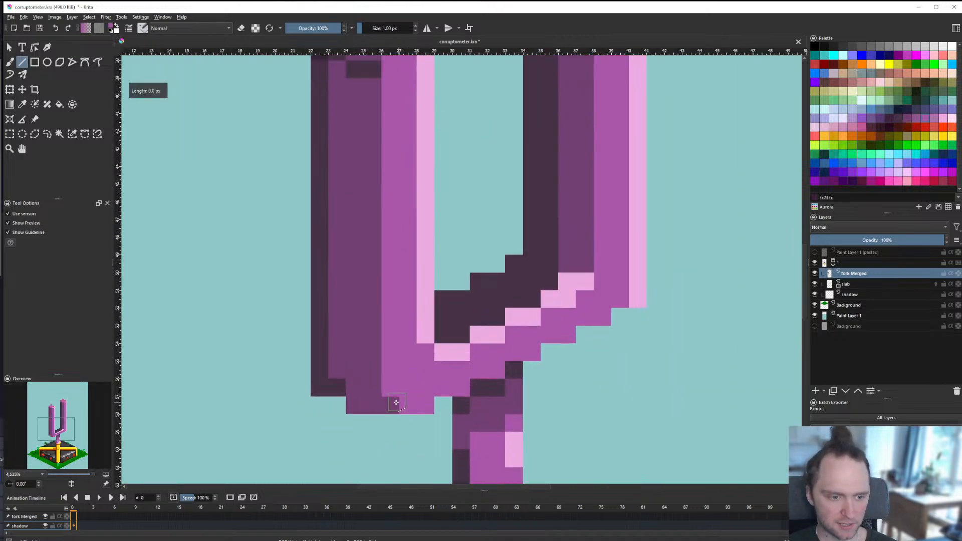
{"action": "scroll", "coordinate": [403, 399], "scroll_direction": "down", "scroll_amount": 4}
{"action": "scroll", "coordinate": [425, 400], "scroll_direction": "up", "scroll_amount": 2}
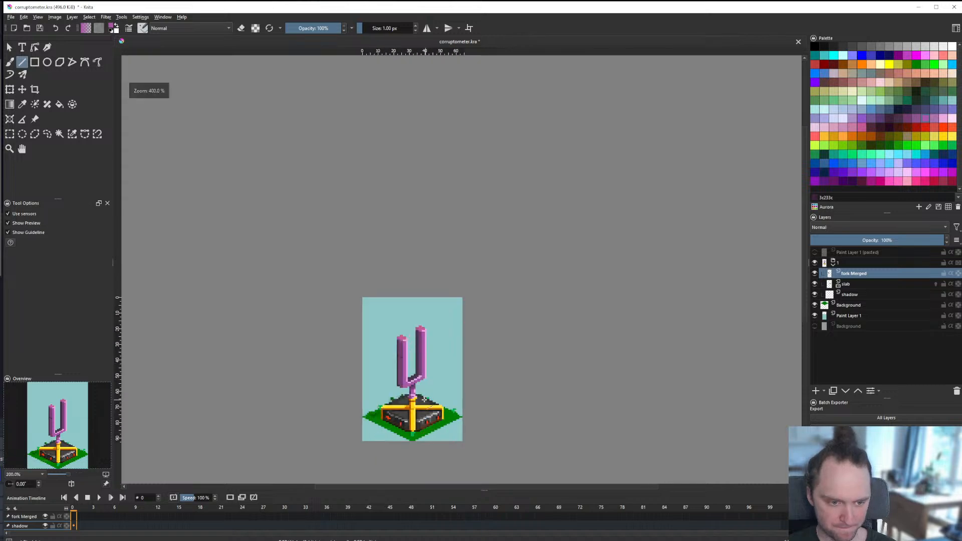
Step: Continue the left prong's groove with two dark pixels across the medium purple band and one medium purple pixel on the pink edge
{"action": "scroll", "coordinate": [398, 303], "scroll_direction": "up", "scroll_amount": 6}
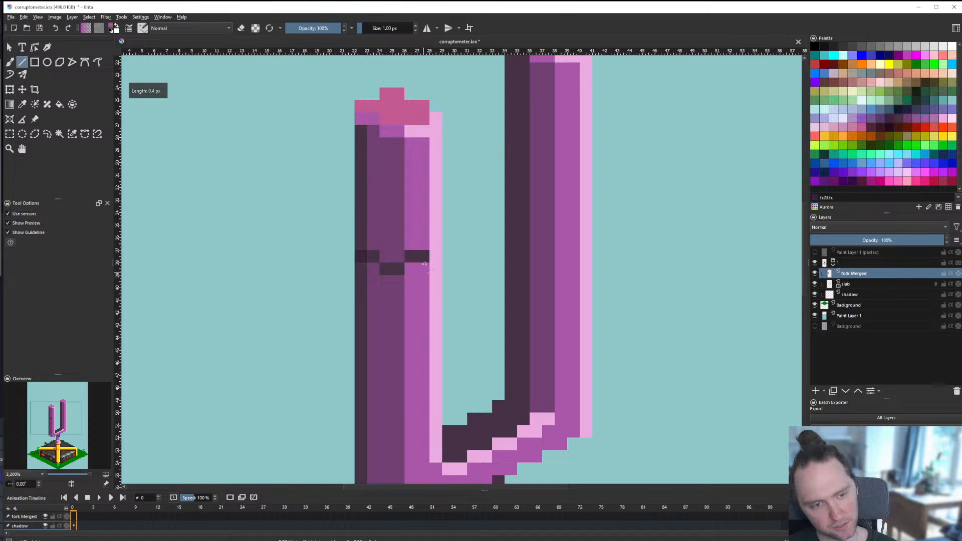
{"action": "scroll", "coordinate": [430, 271], "scroll_direction": "down", "scroll_amount": 10}
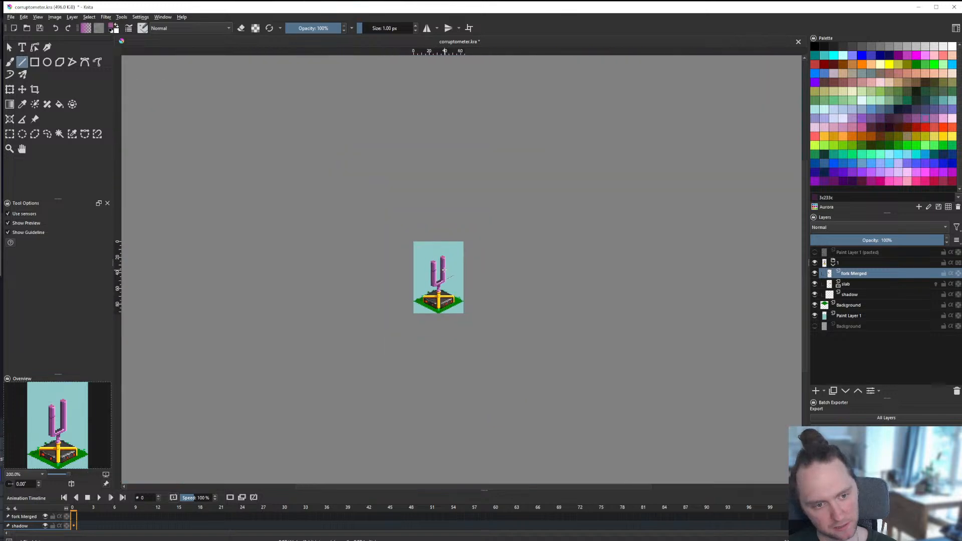
{"action": "scroll", "coordinate": [443, 269], "scroll_direction": "up", "scroll_amount": 8}
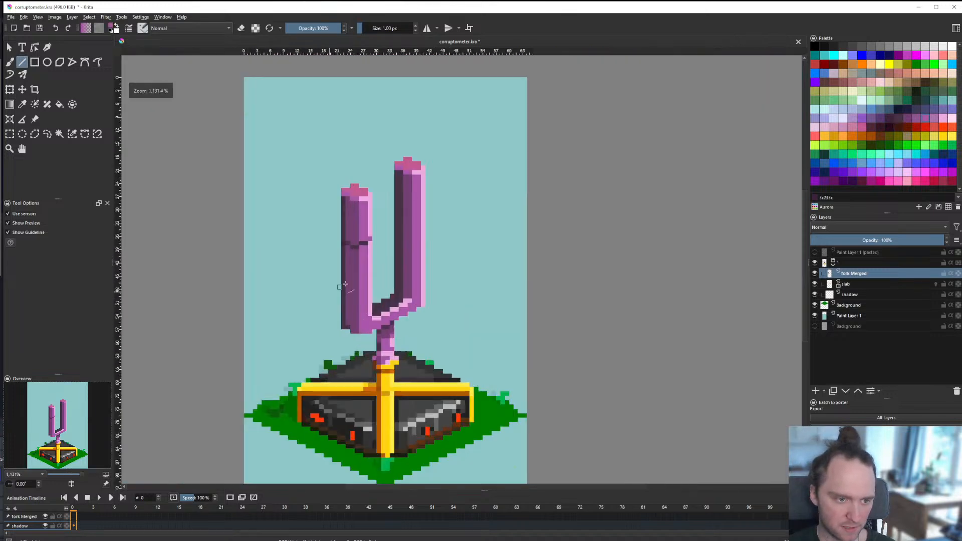
{"action": "scroll", "coordinate": [345, 284], "scroll_direction": "up", "scroll_amount": 5}
{"action": "scroll", "coordinate": [385, 292], "scroll_direction": "down", "scroll_amount": 7}
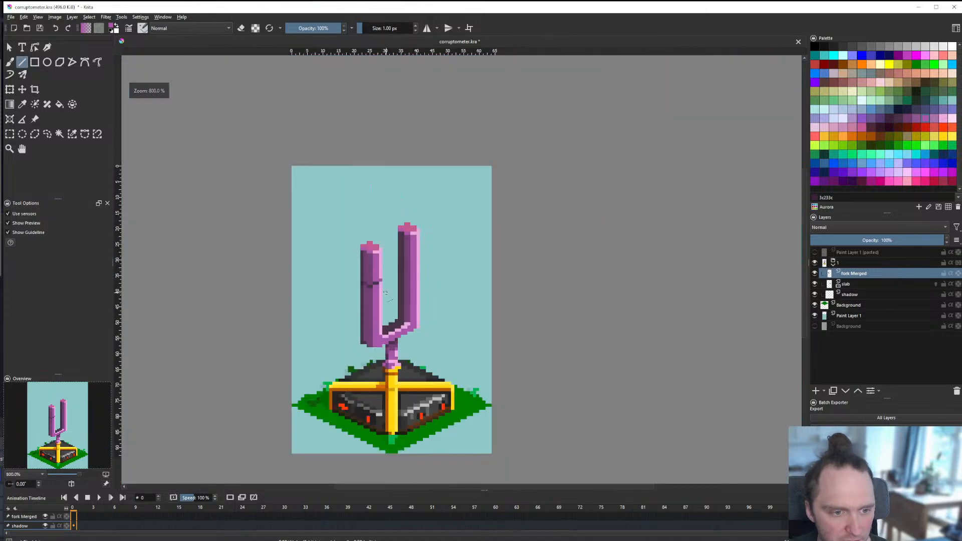
{"action": "scroll", "coordinate": [385, 293], "scroll_direction": "up", "scroll_amount": 6}
{"action": "scroll", "coordinate": [323, 289], "scroll_direction": "down", "scroll_amount": 3}
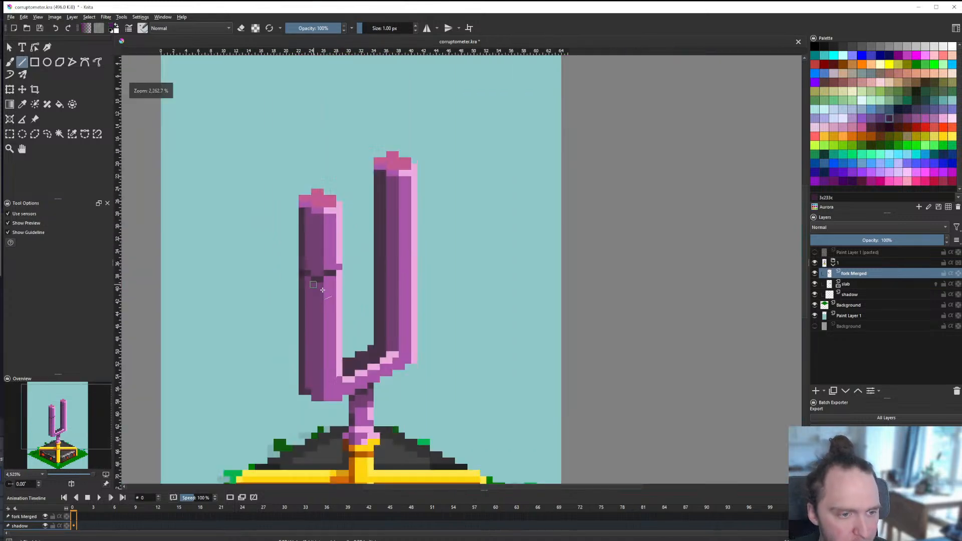
Step: Paint one very dark purple pixel on the right prong's dark outer edge, level with the left prong's groove
{"action": "scroll", "coordinate": [323, 290], "scroll_direction": "down", "scroll_amount": 7}
{"action": "scroll", "coordinate": [345, 305], "scroll_direction": "up", "scroll_amount": 3}
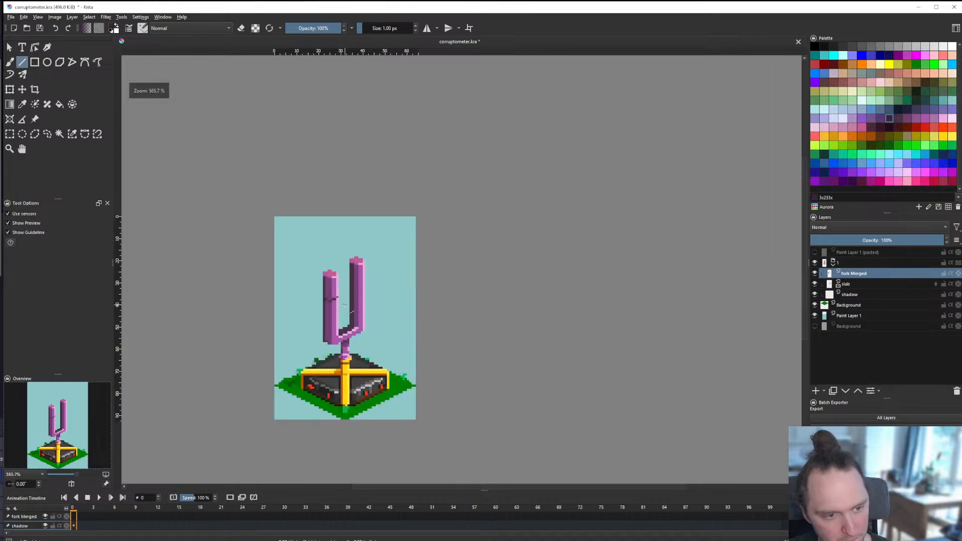
{"action": "scroll", "coordinate": [345, 305], "scroll_direction": "up", "scroll_amount": 7}
{"action": "left_click_drag", "start_coordinate": [174, 329], "coordinate": [468, 329]}
{"action": "key", "text": "ctrl+z"}
{"action": "scroll", "coordinate": [468, 328], "scroll_direction": "down", "scroll_amount": 7}
{"action": "scroll", "coordinate": [467, 375], "scroll_direction": "up", "scroll_amount": 4}
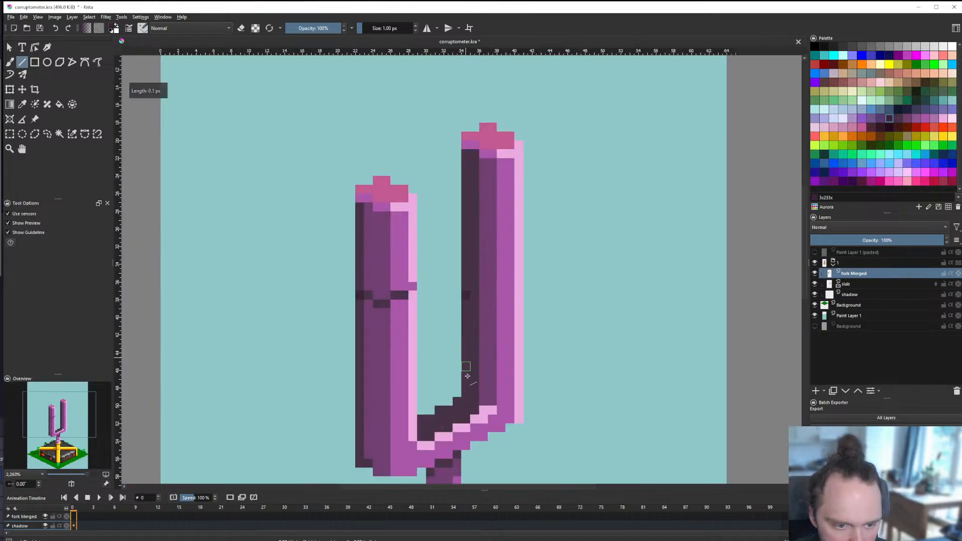
{"action": "scroll", "coordinate": [396, 328], "scroll_direction": "down", "scroll_amount": 4}
{"action": "scroll", "coordinate": [418, 331], "scroll_direction": "up", "scroll_amount": 4}
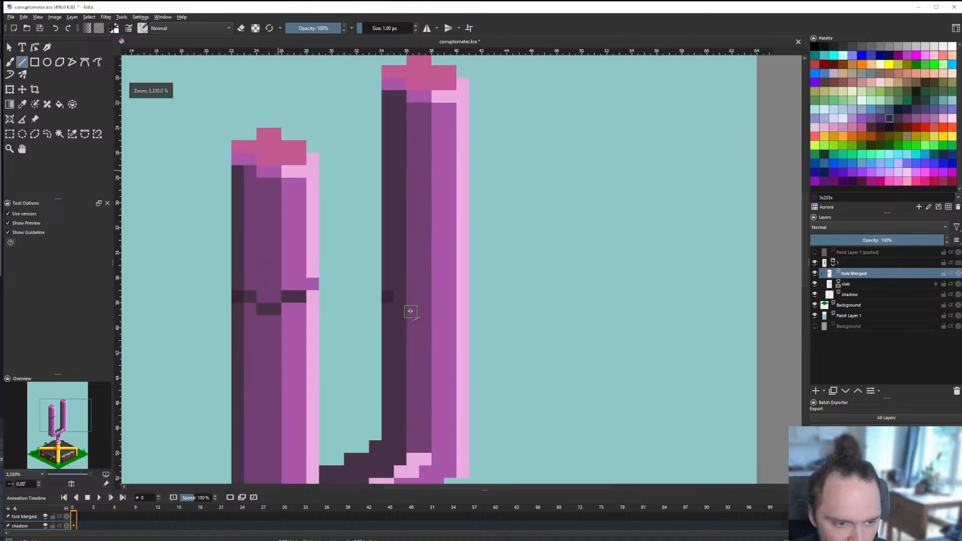
{"action": "scroll", "coordinate": [408, 312], "scroll_direction": "down", "scroll_amount": 4}
{"action": "scroll", "coordinate": [398, 323], "scroll_direction": "up", "scroll_amount": 4}
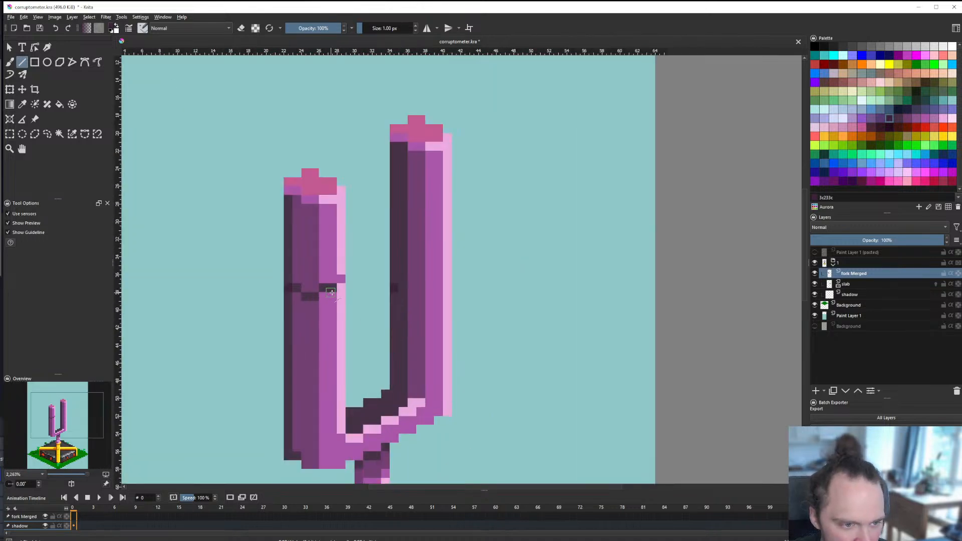
Step: Paint a medium purple pixel on the right prong's pink edge, level with the matching pixel on the left prong
{"action": "scroll", "coordinate": [338, 290], "scroll_direction": "up", "scroll_amount": 2}
{"action": "left_click_drag", "start_coordinate": [352, 268], "coordinate": [566, 262]}
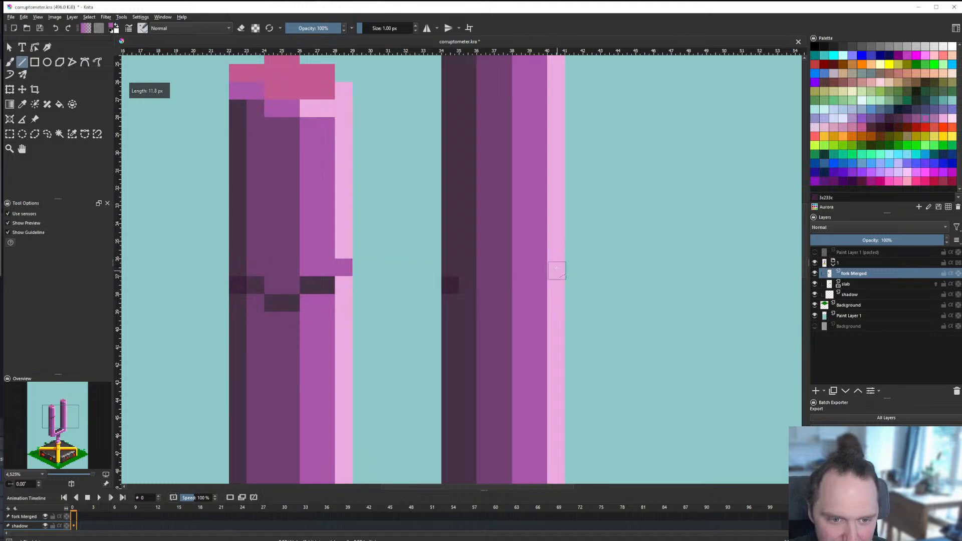
{"action": "left_click", "coordinate": [556, 269]}
{"action": "scroll", "coordinate": [459, 292], "scroll_direction": "down", "scroll_amount": 3}
{"action": "scroll", "coordinate": [469, 292], "scroll_direction": "up", "scroll_amount": 3}
Step: Repaint the two dark groove pixels on the left prong's medium purple band in medium-dark purple
{"action": "left_click", "coordinate": [301, 285], "text": "ctrl"}
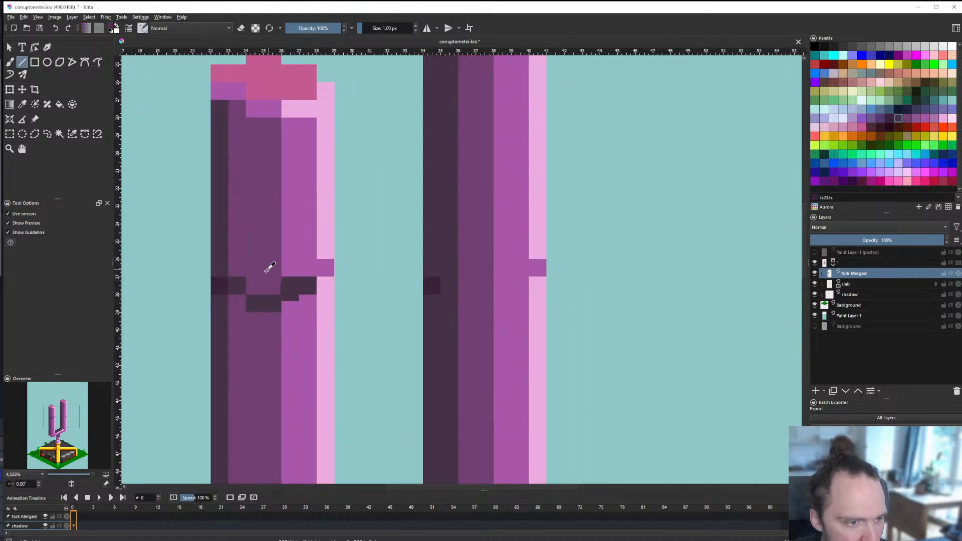
{"action": "left_click", "coordinate": [269, 269], "text": "ctrl"}
{"action": "left_click_drag", "start_coordinate": [298, 284], "coordinate": [302, 287]}
{"action": "scroll", "coordinate": [302, 288], "scroll_direction": "down", "scroll_amount": 6}
{"action": "scroll", "coordinate": [307, 291], "scroll_direction": "up", "scroll_amount": 3}
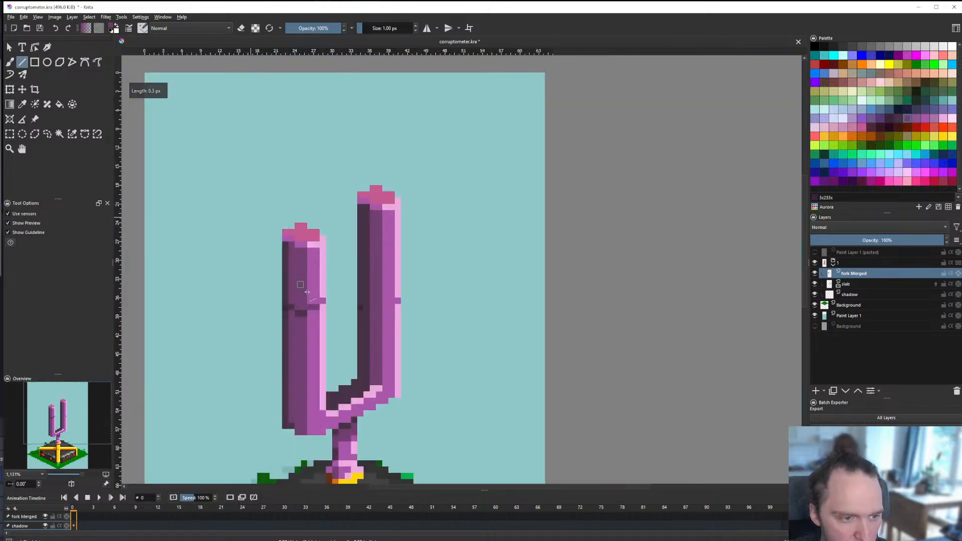
{"action": "scroll", "coordinate": [323, 317], "scroll_direction": "down", "scroll_amount": 3}
{"action": "scroll", "coordinate": [315, 315], "scroll_direction": "up", "scroll_amount": 5}
{"action": "scroll", "coordinate": [308, 315], "scroll_direction": "up", "scroll_amount": 2}
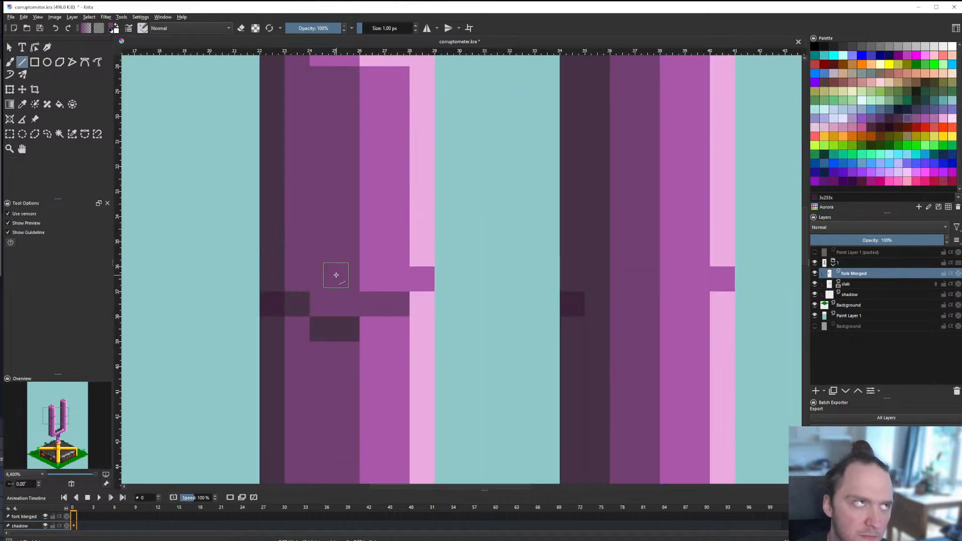
Step: Try dark purple on the two groove pixels crossing the left prong's medium purple band, using the freehand brush
{"action": "scroll", "coordinate": [273, 264], "scroll_direction": "down", "scroll_amount": 4}
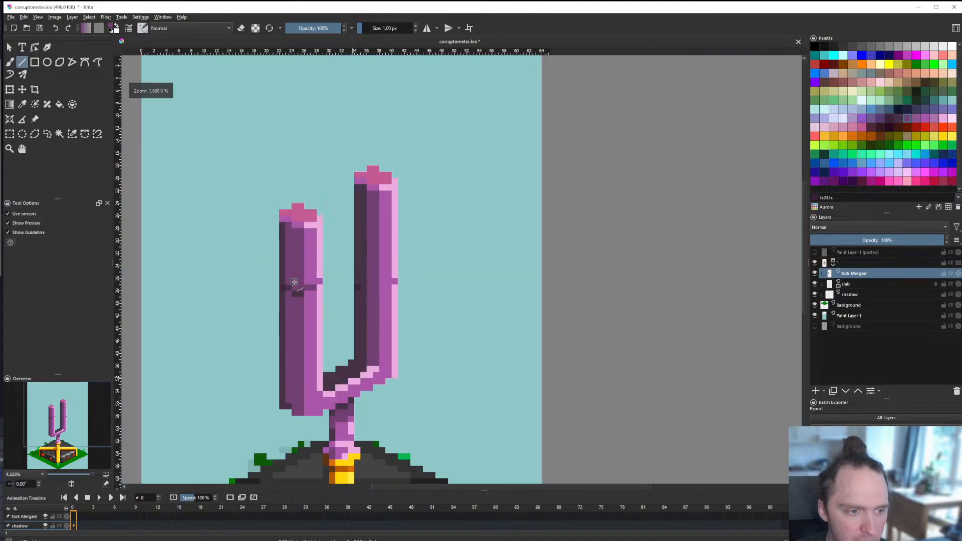
{"action": "scroll", "coordinate": [290, 286], "scroll_direction": "up", "scroll_amount": 4}
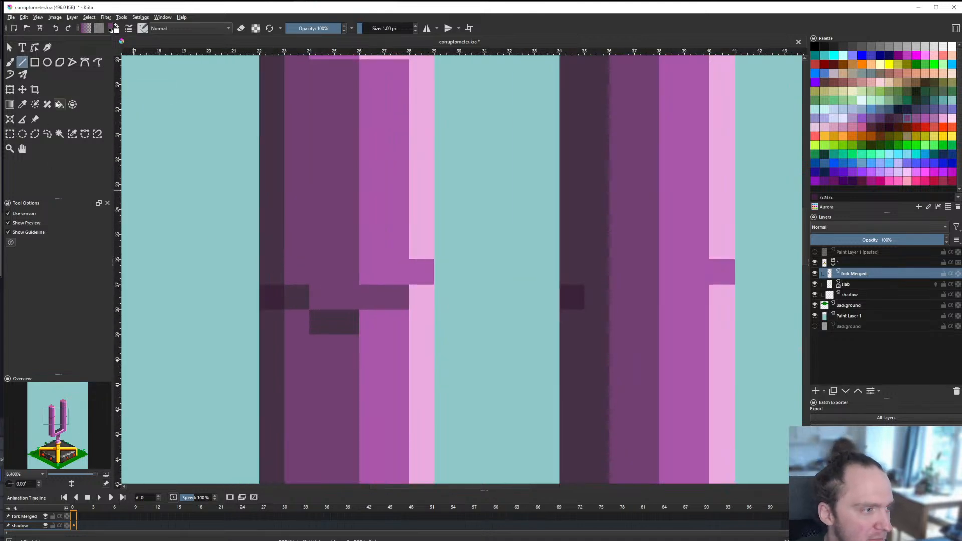
{"action": "left_click", "coordinate": [10, 62]}
{"action": "scroll", "coordinate": [308, 317], "scroll_direction": "down", "scroll_amount": 4}
{"action": "scroll", "coordinate": [304, 320], "scroll_direction": "up", "scroll_amount": 1}
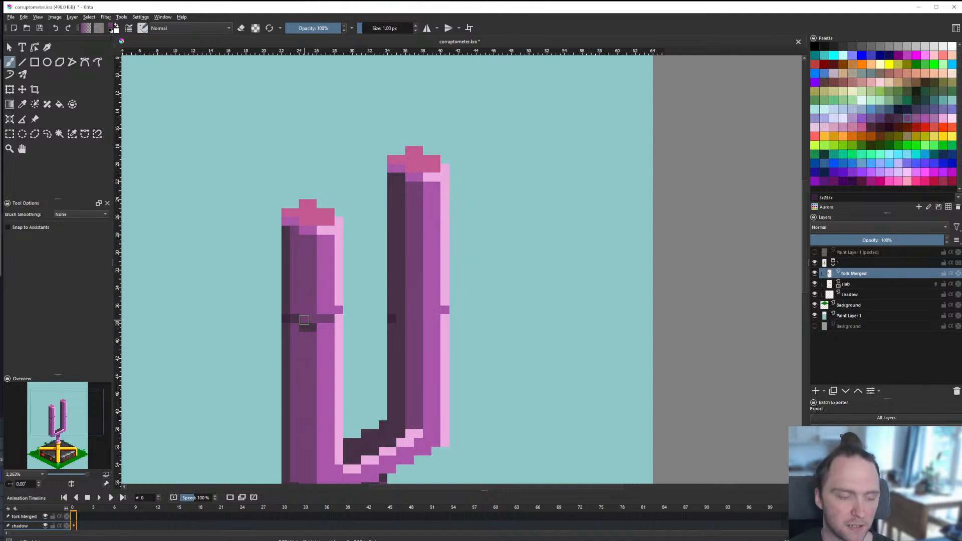
{"action": "scroll", "coordinate": [304, 319], "scroll_direction": "up", "scroll_amount": 3}
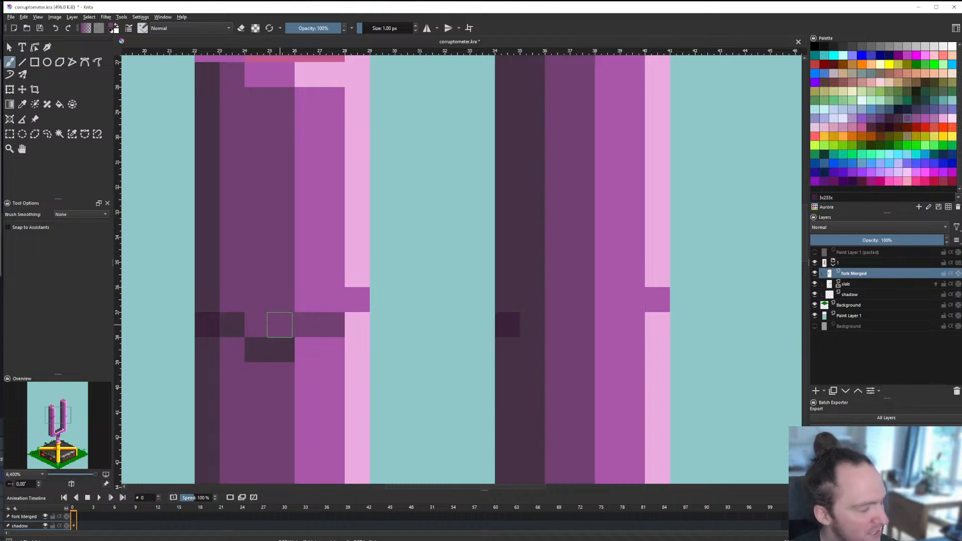
{"action": "scroll", "coordinate": [279, 325], "scroll_direction": "down", "scroll_amount": 2}
{"action": "scroll", "coordinate": [279, 324], "scroll_direction": "up", "scroll_amount": 2}
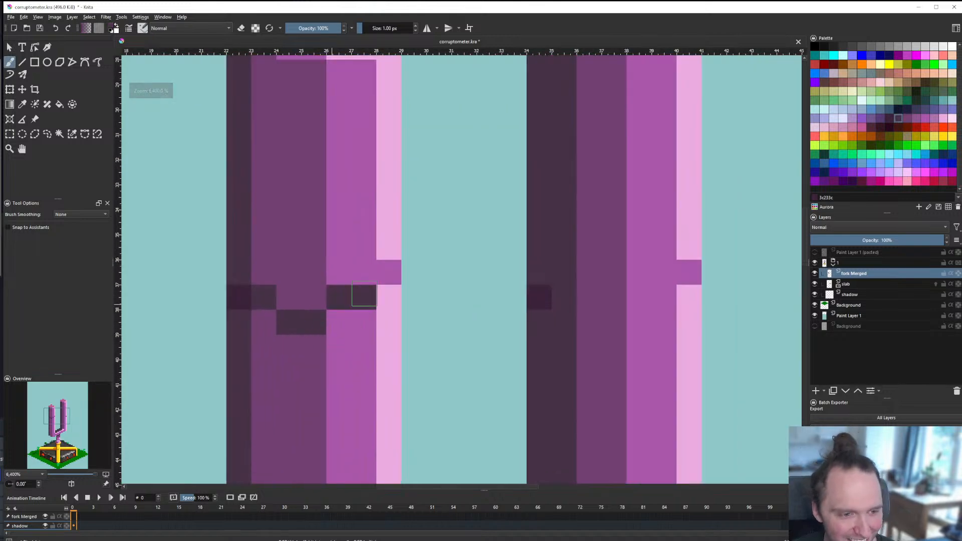
{"action": "left_click", "coordinate": [358, 300]}
{"action": "scroll", "coordinate": [330, 347], "scroll_direction": "down", "scroll_amount": 1}
{"action": "scroll", "coordinate": [330, 347], "scroll_direction": "down", "scroll_amount": 5}
{"action": "scroll", "coordinate": [329, 343], "scroll_direction": "up", "scroll_amount": 4}
{"action": "key", "text": "ctrl+z"}
{"action": "key", "text": "ctrl+z"}
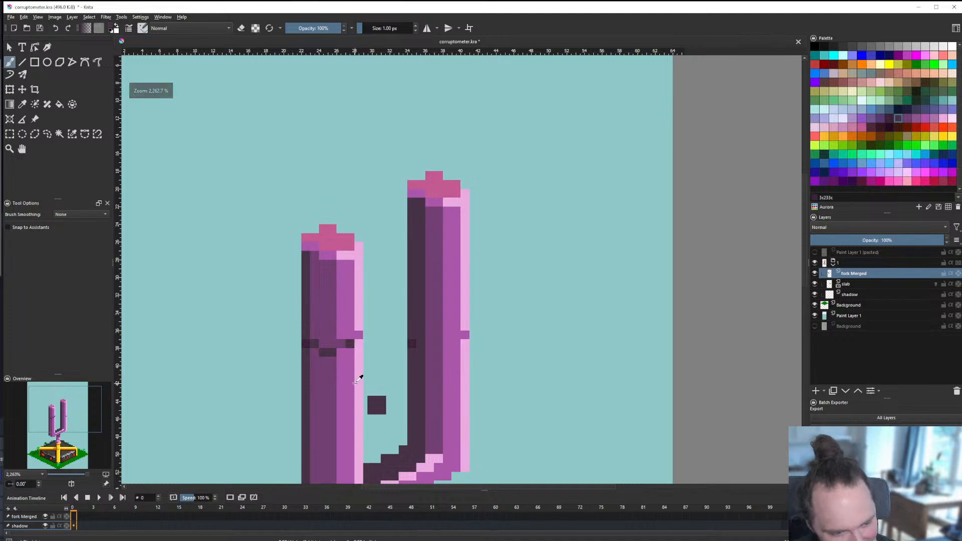
Step: Repaint the second pixel of the left prong's groove in the very dark purple of the outermost groove pixel
{"action": "scroll", "coordinate": [352, 381], "scroll_direction": "down", "scroll_amount": 4}
{"action": "scroll", "coordinate": [341, 354], "scroll_direction": "up", "scroll_amount": 6}
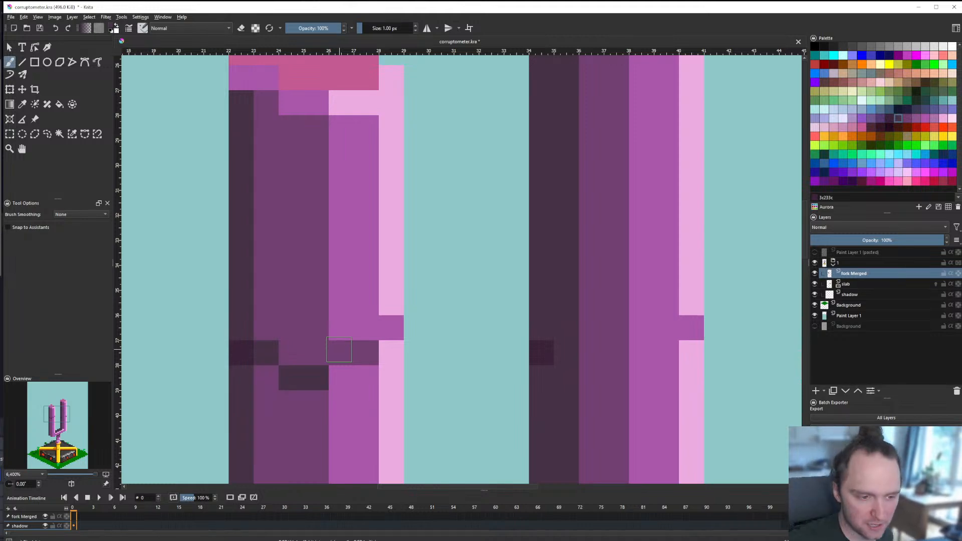
{"action": "scroll", "coordinate": [307, 331], "scroll_direction": "down", "scroll_amount": 5}
{"action": "scroll", "coordinate": [297, 357], "scroll_direction": "up", "scroll_amount": 5}
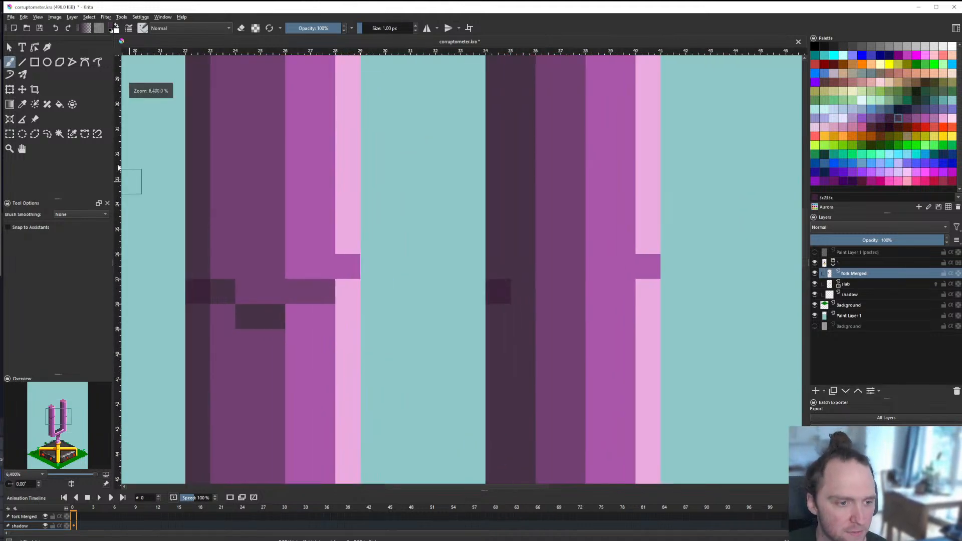
{"action": "left_click", "coordinate": [22, 63]}
{"action": "left_click", "coordinate": [200, 296], "text": "ctrl"}
{"action": "left_click", "coordinate": [224, 292]}
Step: Try the same very dark purple on the rest of the left prong's groove, up to the pixel on the pink edge
{"action": "left_click", "coordinate": [265, 318]}
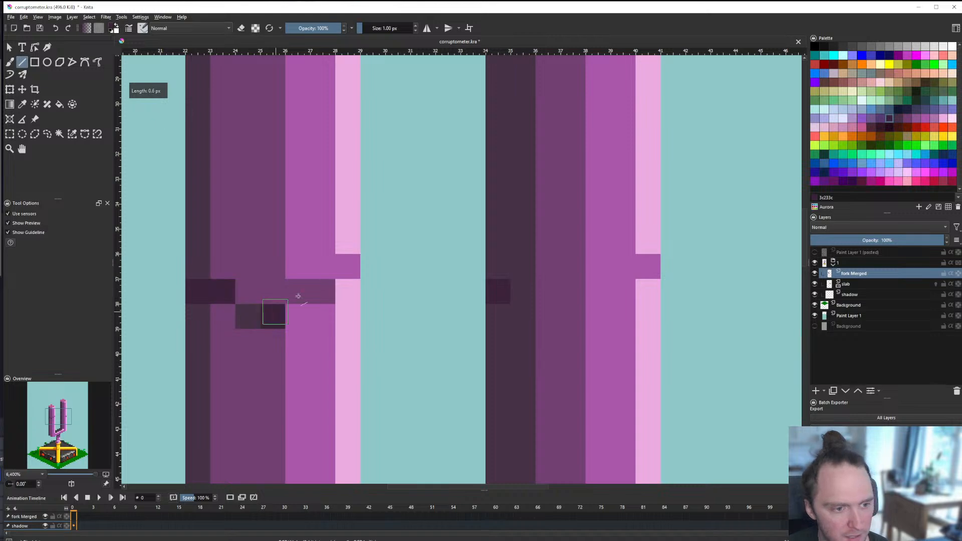
{"action": "left_click_drag", "start_coordinate": [299, 296], "coordinate": [319, 291]}
{"action": "left_click", "coordinate": [339, 277]}
{"action": "left_click", "coordinate": [248, 316]}
{"action": "scroll", "coordinate": [248, 317], "scroll_direction": "down", "scroll_amount": 5}
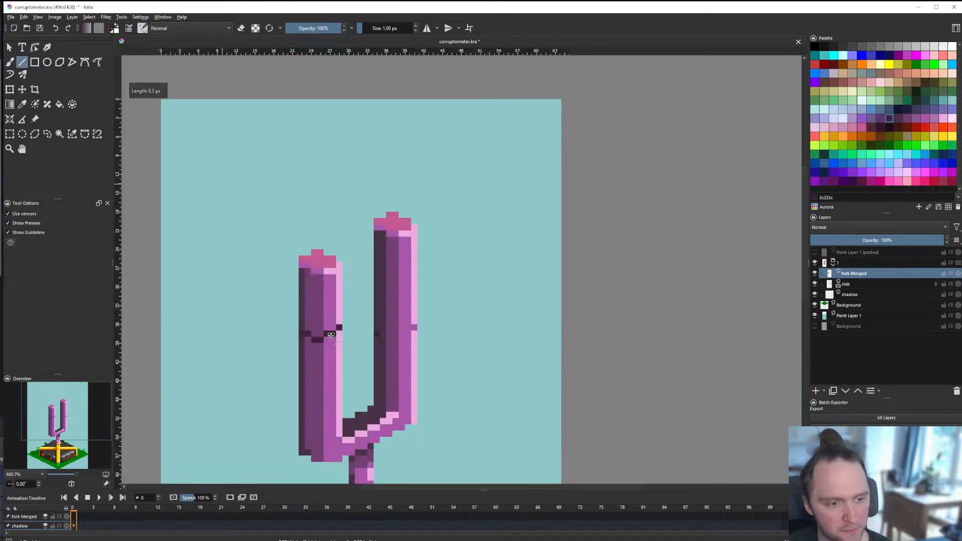
Step: Try a light pink highlight line directly above the left prong's groove, following its stepped shape to the dark outer edge
{"action": "scroll", "coordinate": [352, 284], "scroll_direction": "up", "scroll_amount": 5}
{"action": "left_click", "coordinate": [353, 284], "text": "ctrl"}
{"action": "mouse_move", "coordinate": [325, 311]}
{"action": "left_mouse_down"}
{"action": "mouse_move", "coordinate": [280, 333]}
{"action": "mouse_move", "coordinate": [230, 321]}
{"action": "left_mouse_up"}
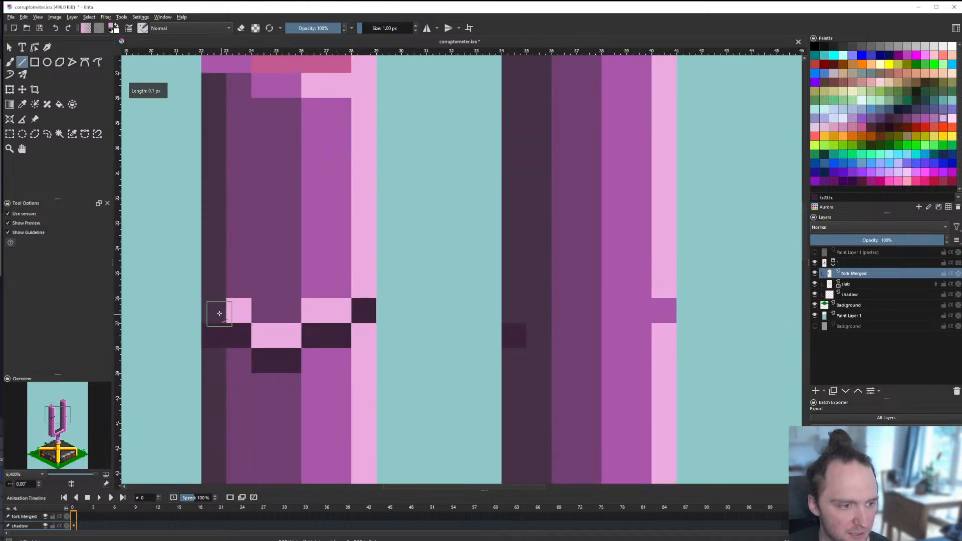
{"action": "left_click", "coordinate": [220, 311]}
{"action": "scroll", "coordinate": [287, 347], "scroll_direction": "down", "scroll_amount": 6}
{"action": "scroll", "coordinate": [288, 348], "scroll_direction": "down", "scroll_amount": 2}
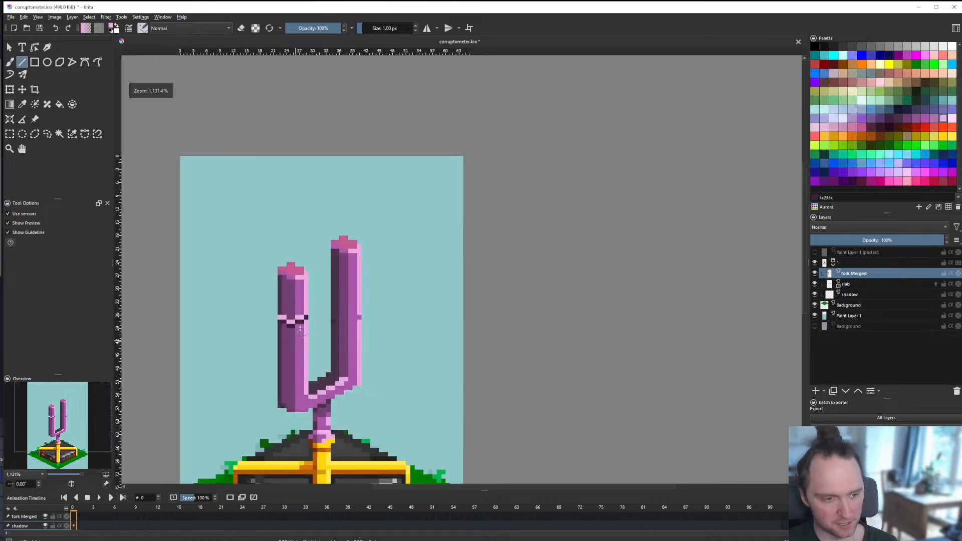
{"action": "scroll", "coordinate": [293, 347], "scroll_direction": "up", "scroll_amount": 8}
Step: Undo the light pink highlight line and the very dark repainting of the rest of the left prong's groove
{"action": "key", "text": "ctrl+z"}
{"action": "key", "text": "ctrl+z"}
{"action": "key", "text": "ctrl+z"}
{"action": "key", "text": "ctrl+z"}
{"action": "key", "text": "ctrl+z"}
{"action": "scroll", "coordinate": [296, 345], "scroll_direction": "down", "scroll_amount": 3}
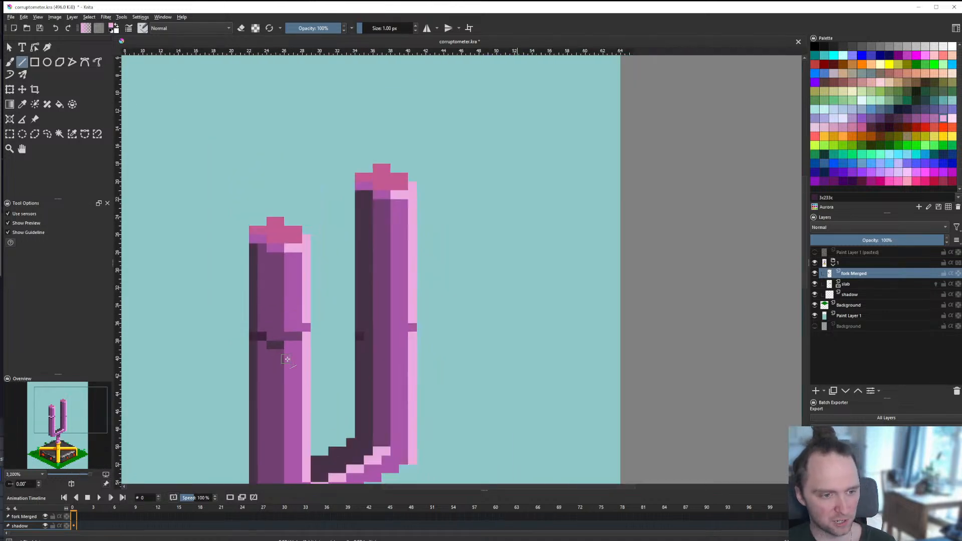
Step: Highlight the lower rim of the left prong's groove with three medium purple pixels and one medium-dark purple pixel on the outer edge
{"action": "scroll", "coordinate": [294, 342], "scroll_direction": "up", "scroll_amount": 4}
{"action": "scroll", "coordinate": [294, 342], "scroll_direction": "down", "scroll_amount": 8}
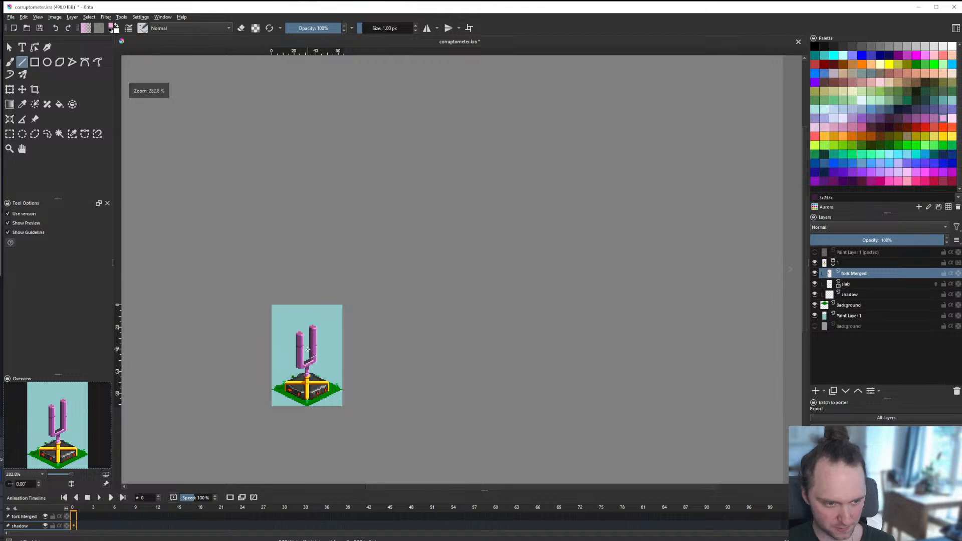
{"action": "scroll", "coordinate": [308, 350], "scroll_direction": "up", "scroll_amount": 8}
{"action": "scroll", "coordinate": [257, 316], "scroll_direction": "down", "scroll_amount": 1}
{"action": "scroll", "coordinate": [257, 316], "scroll_direction": "up", "scroll_amount": 1}
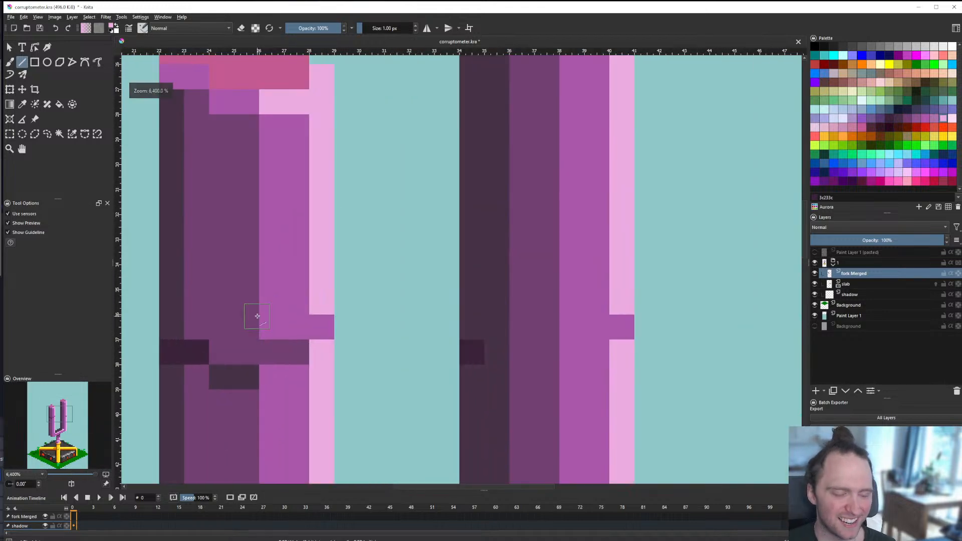
{"action": "key", "text": "ctrl+z"}
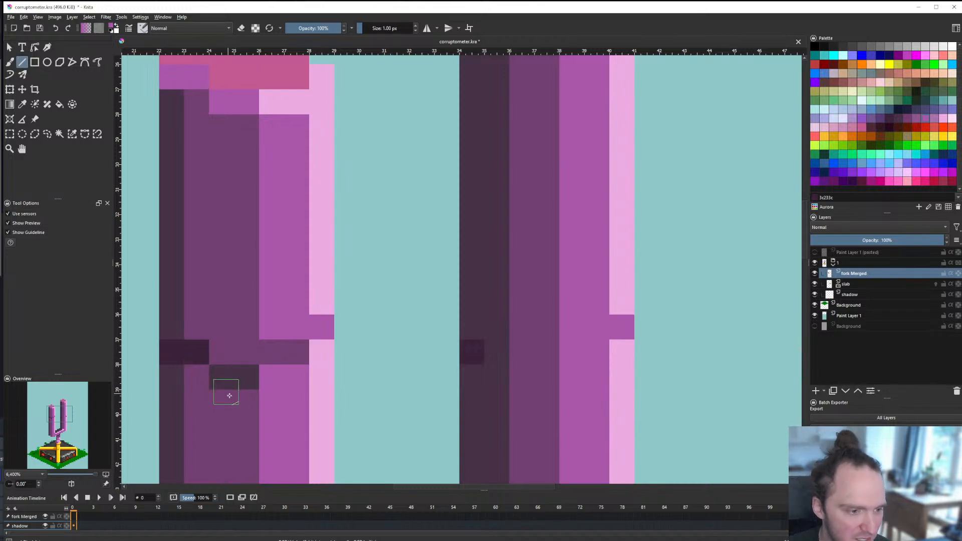
{"action": "left_click_drag", "start_coordinate": [229, 395], "coordinate": [245, 400]}
{"action": "scroll", "coordinate": [245, 399], "scroll_direction": "down", "scroll_amount": 8}
{"action": "scroll", "coordinate": [278, 403], "scroll_direction": "up", "scroll_amount": 8}
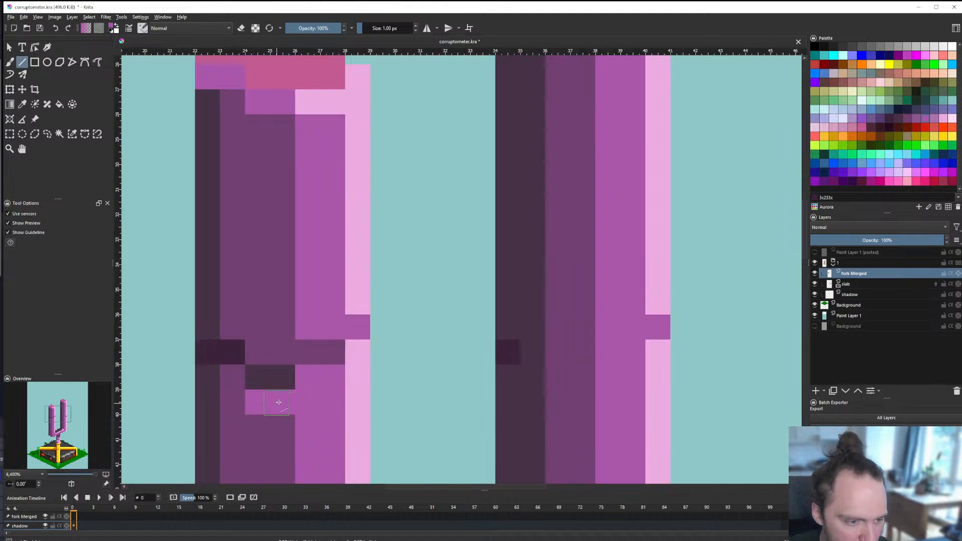
{"action": "left_click", "coordinate": [237, 380]}
{"action": "scroll", "coordinate": [317, 354], "scroll_direction": "down", "scroll_amount": 8}
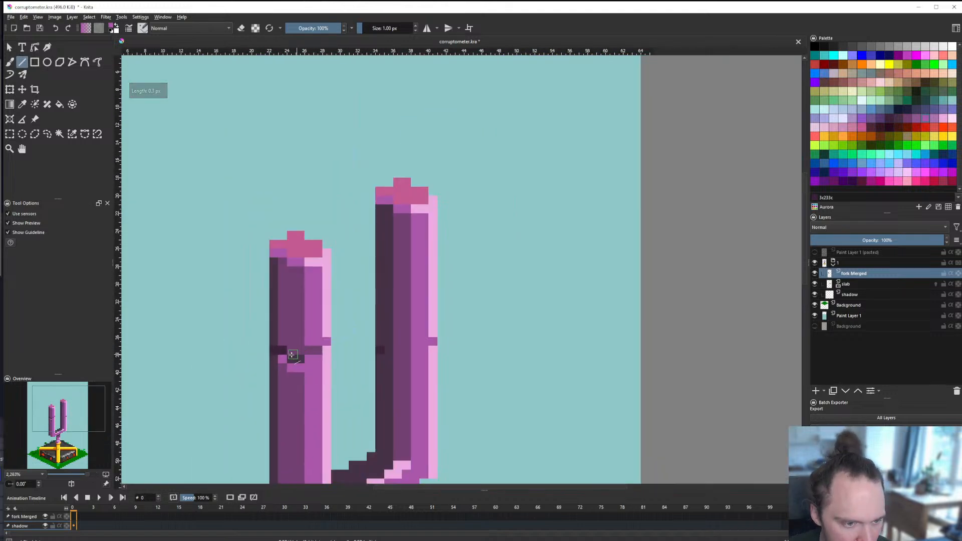
{"action": "scroll", "coordinate": [357, 296], "scroll_direction": "up", "scroll_amount": 8}
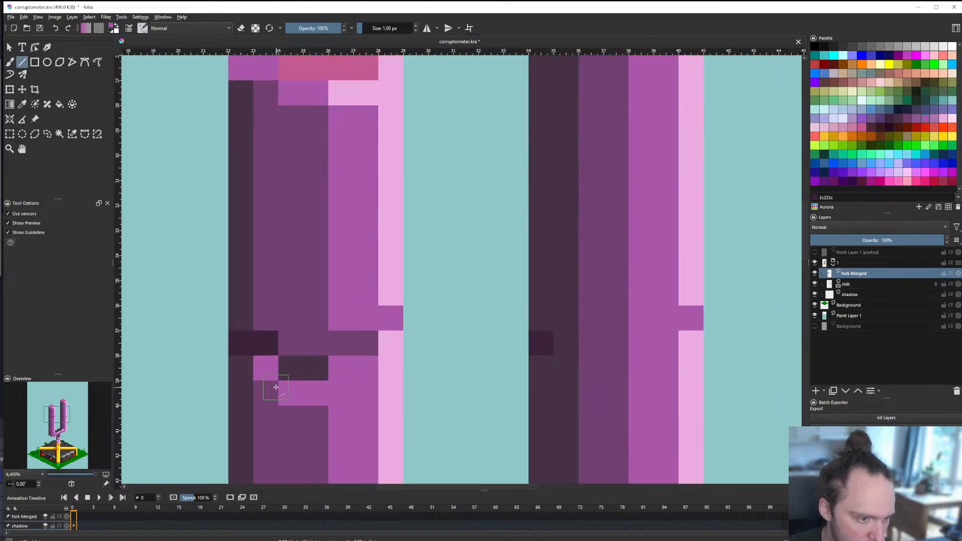
{"action": "left_click", "coordinate": [246, 366]}
{"action": "scroll", "coordinate": [245, 365], "scroll_direction": "down", "scroll_amount": 8}
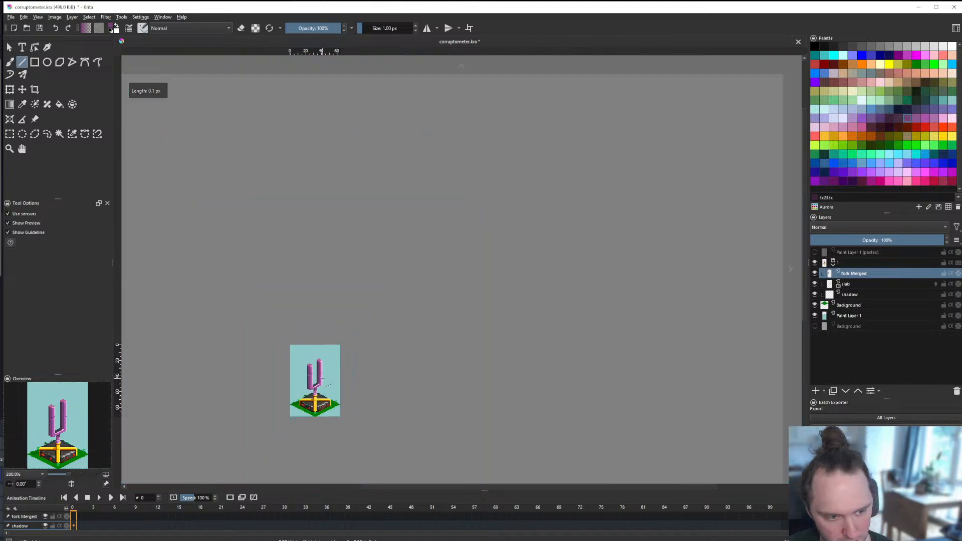
Step: Try two light pink pixels on the left prong's medium purple band, one row beneath the groove's lower neighbouring row
{"action": "scroll", "coordinate": [313, 377], "scroll_direction": "up", "scroll_amount": 10}
{"action": "left_click", "coordinate": [355, 352], "text": "ctrl"}
{"action": "left_click_drag", "start_coordinate": [316, 362], "coordinate": [351, 353]}
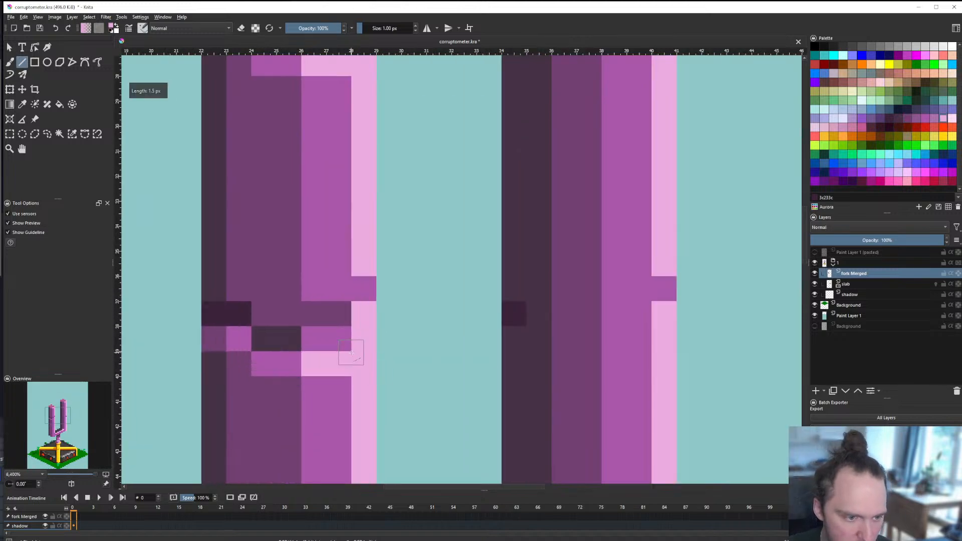
{"action": "scroll", "coordinate": [352, 353], "scroll_direction": "down", "scroll_amount": 8}
{"action": "scroll", "coordinate": [395, 332], "scroll_direction": "up", "scroll_amount": 8}
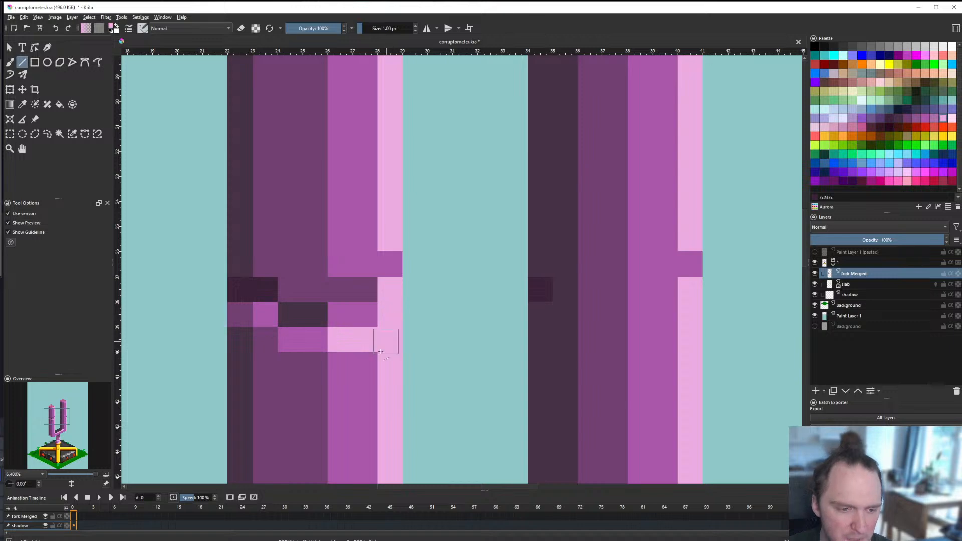
{"action": "scroll", "coordinate": [381, 352], "scroll_direction": "down", "scroll_amount": 8}
{"action": "scroll", "coordinate": [354, 374], "scroll_direction": "up", "scroll_amount": 8}
{"action": "key", "text": "ctrl+z"}
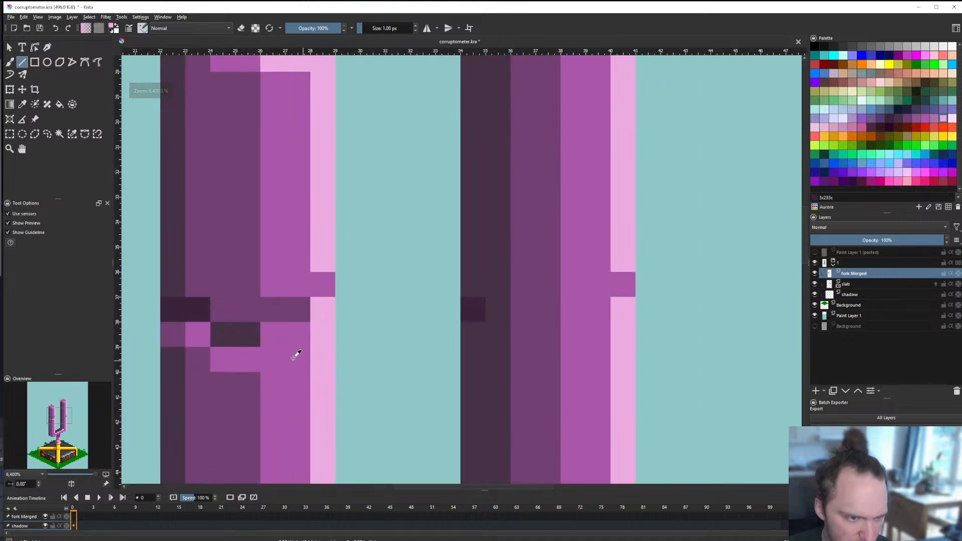
Step: Paint two light pink pixels on the left prong's medium purple band, directly beneath its groove
{"action": "left_click_drag", "start_coordinate": [275, 343], "coordinate": [294, 341]}
{"action": "key", "text": "ctrl+z"}
{"action": "scroll", "coordinate": [279, 361], "scroll_direction": "down", "scroll_amount": 8}
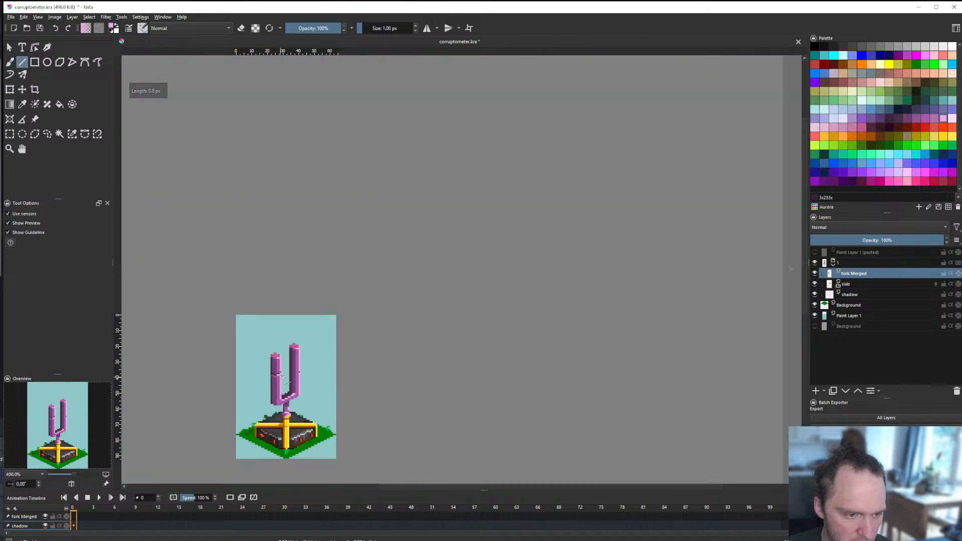
{"action": "scroll", "coordinate": [281, 368], "scroll_direction": "up", "scroll_amount": 8}
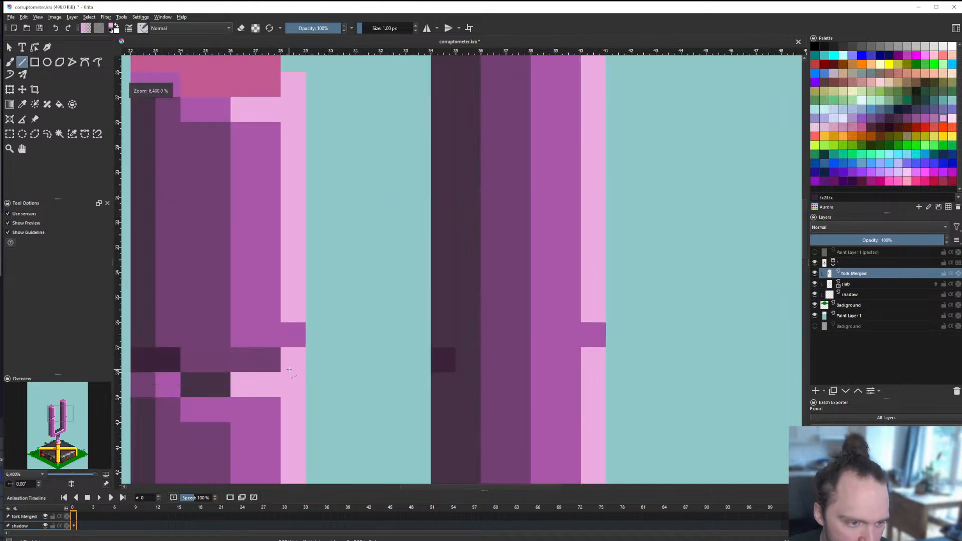
Step: Paint one very pale pink pixel on the left prong's pink edge, level with the groove, leaving the medium purple pixel above it
{"action": "left_click", "coordinate": [293, 337]}
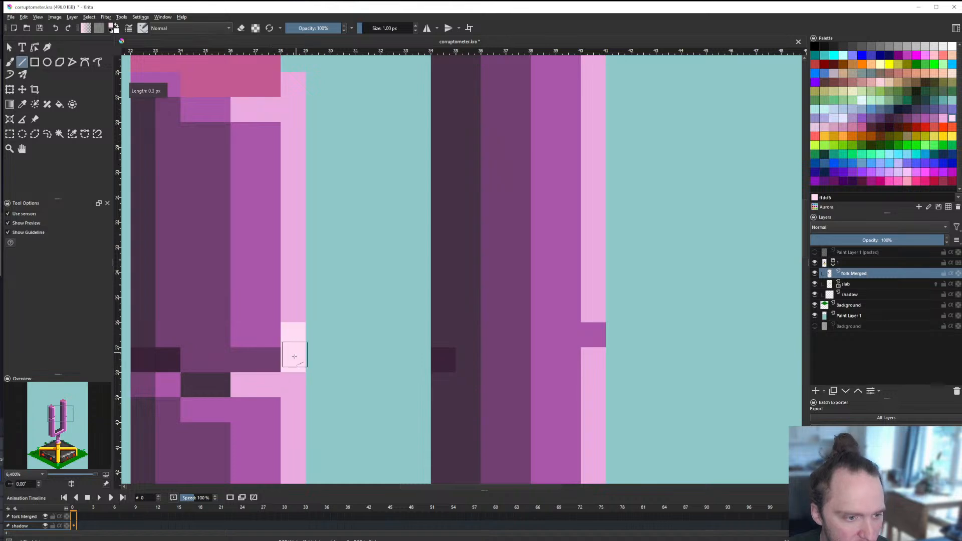
{"action": "key", "text": "ctrl+z"}
{"action": "scroll", "coordinate": [297, 359], "scroll_direction": "down", "scroll_amount": 10}
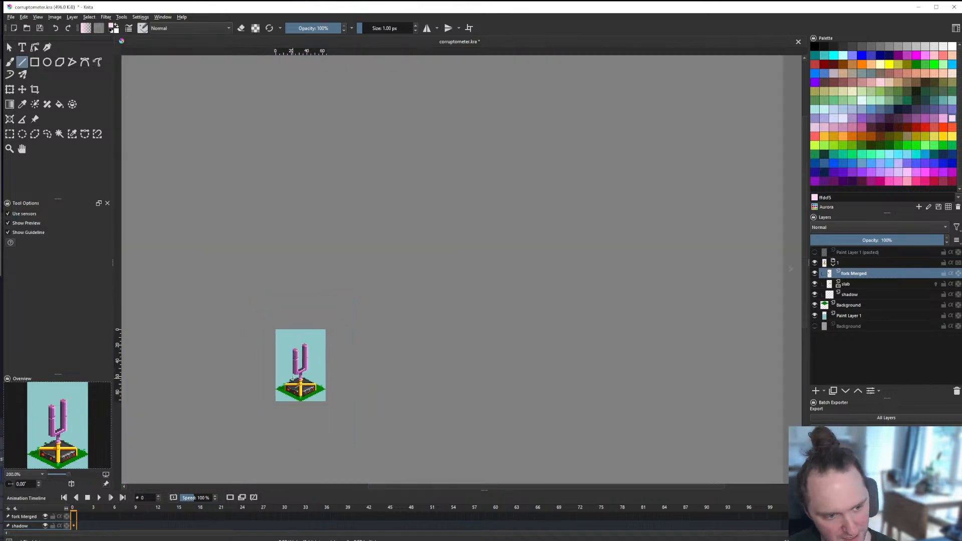
{"action": "scroll", "coordinate": [291, 378], "scroll_direction": "up", "scroll_amount": 1}
{"action": "scroll", "coordinate": [294, 363], "scroll_direction": "up", "scroll_amount": 8}
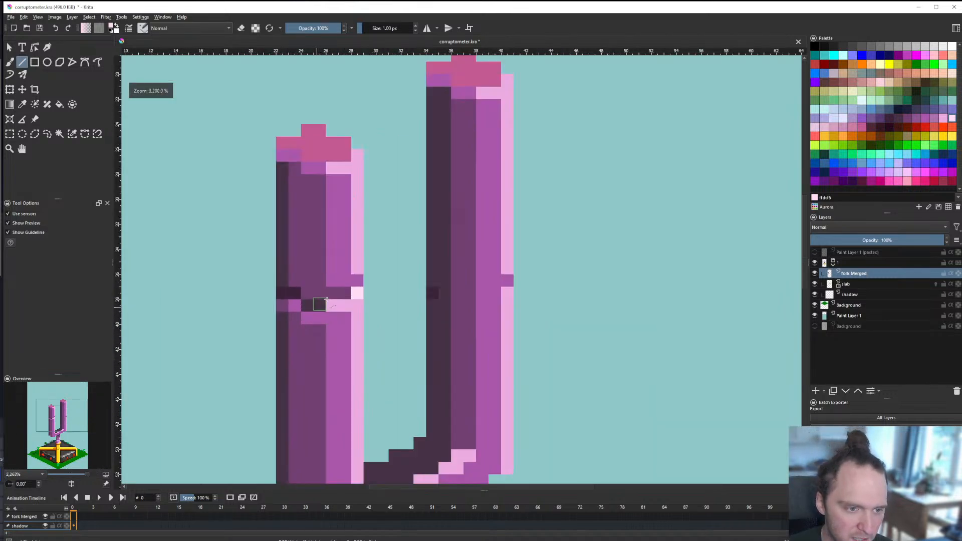
{"action": "scroll", "coordinate": [176, 202], "scroll_direction": "down", "scroll_amount": 8}
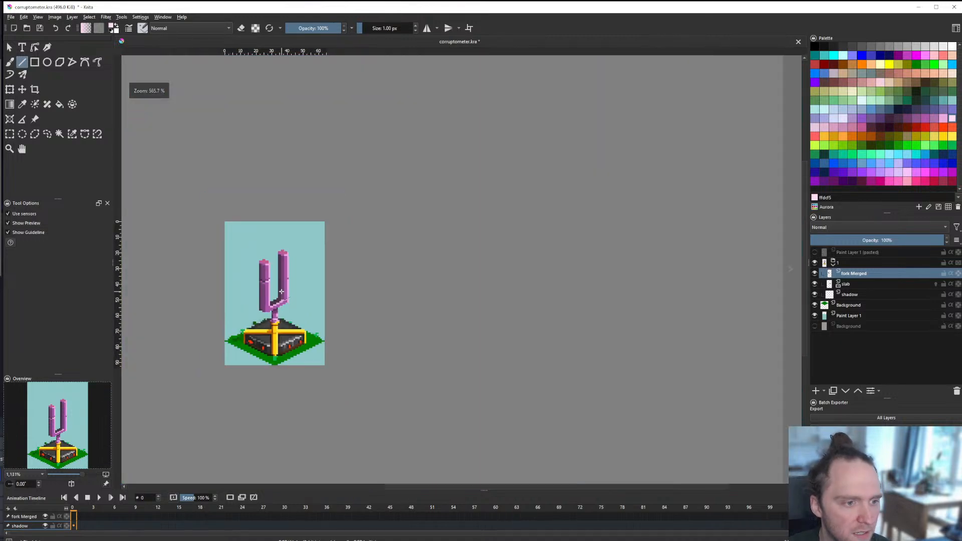
Step: Copy a rectangular section of the left prong around the groove to a new layer
{"action": "scroll", "coordinate": [260, 279], "scroll_direction": "up", "scroll_amount": 5}
{"action": "key", "text": "ctrl+r"}
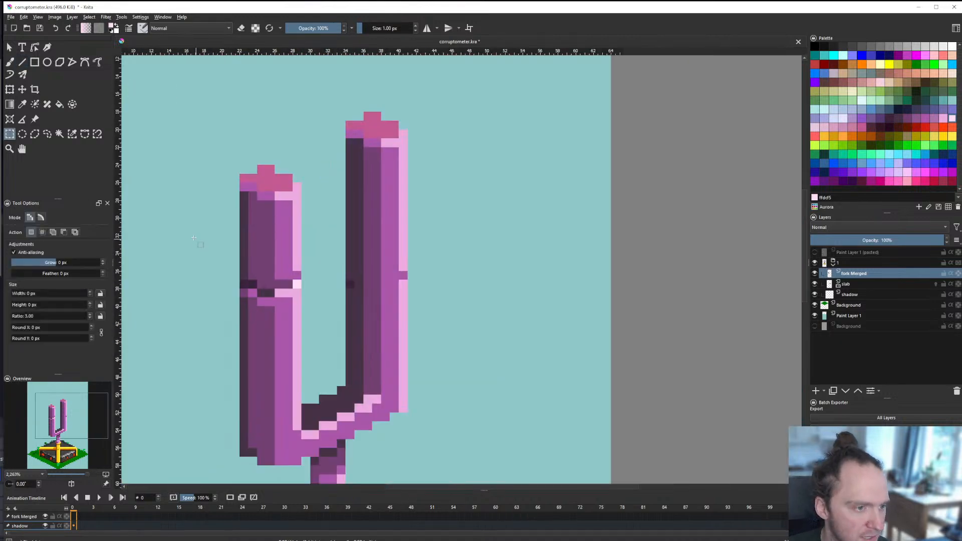
{"action": "left_click_drag", "start_coordinate": [193, 237], "coordinate": [307, 301]}
{"action": "key", "text": "ctrl+alt+j"}
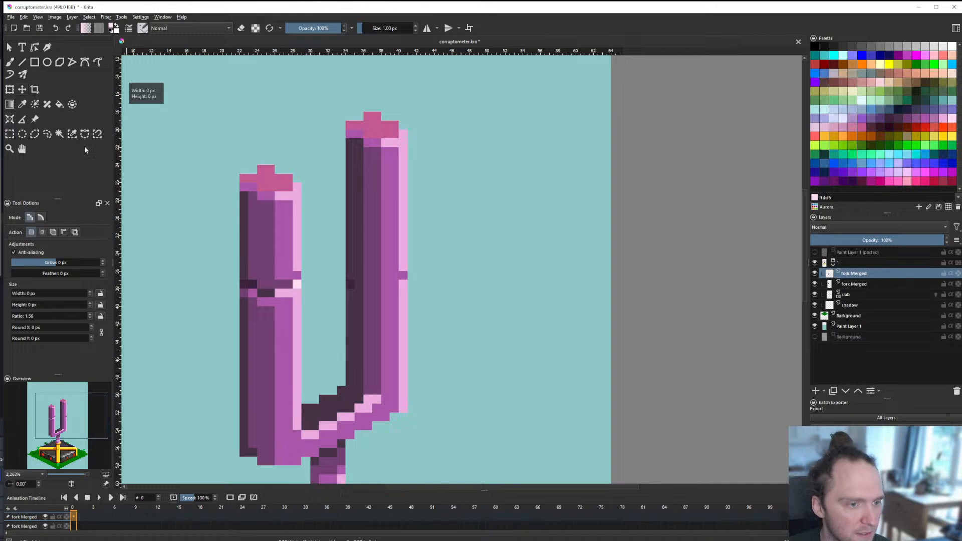
Step: Move the copied groove section horizontally onto the right prong, to x 34 px and y 32 px
{"action": "key", "text": "t"}
{"action": "left_click_drag", "start_coordinate": [221, 260], "coordinate": [327, 261]}
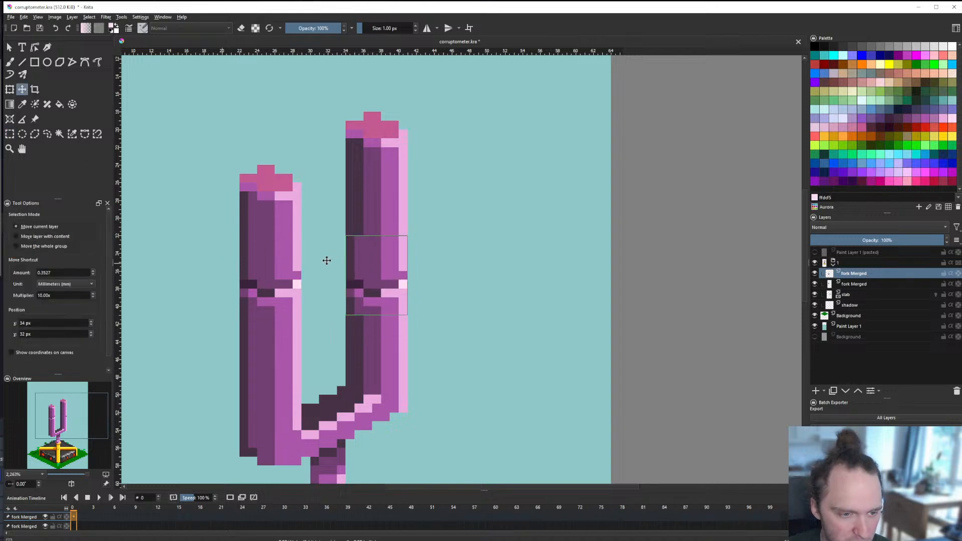
{"action": "left_click", "coordinate": [9, 134]}
{"action": "left_click", "coordinate": [142, 128]}
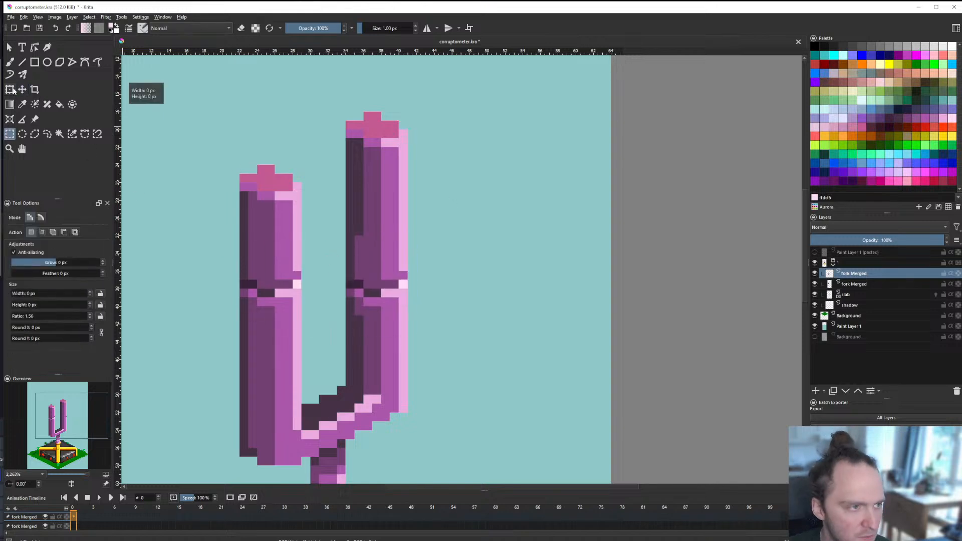
Step: Repaint the copied section's inner column above and below the right prong's groove in dark purple to match the prong's two-pixel dark band
{"action": "left_click", "coordinate": [22, 62]}
{"action": "scroll", "coordinate": [393, 340], "scroll_direction": "up", "scroll_amount": 2}
{"action": "left_click", "coordinate": [322, 306], "text": "ctrl"}
{"action": "left_click_drag", "start_coordinate": [327, 287], "coordinate": [326, 264]}
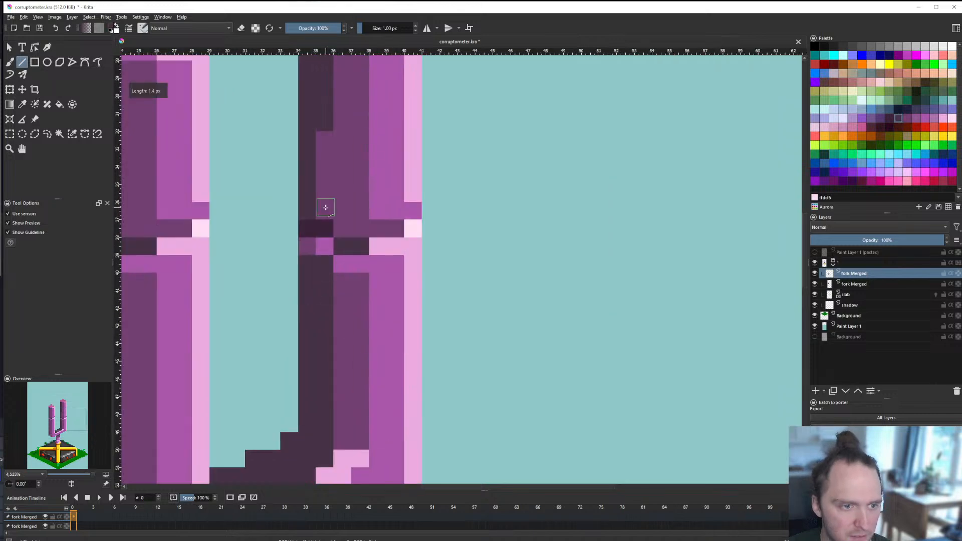
{"action": "left_click_drag", "start_coordinate": [324, 152], "coordinate": [323, 151]}
{"action": "scroll", "coordinate": [334, 286], "scroll_direction": "down", "scroll_amount": 5}
{"action": "scroll", "coordinate": [335, 251], "scroll_direction": "up", "scroll_amount": 5}
{"action": "left_click_drag", "start_coordinate": [309, 272], "coordinate": [318, 315]}
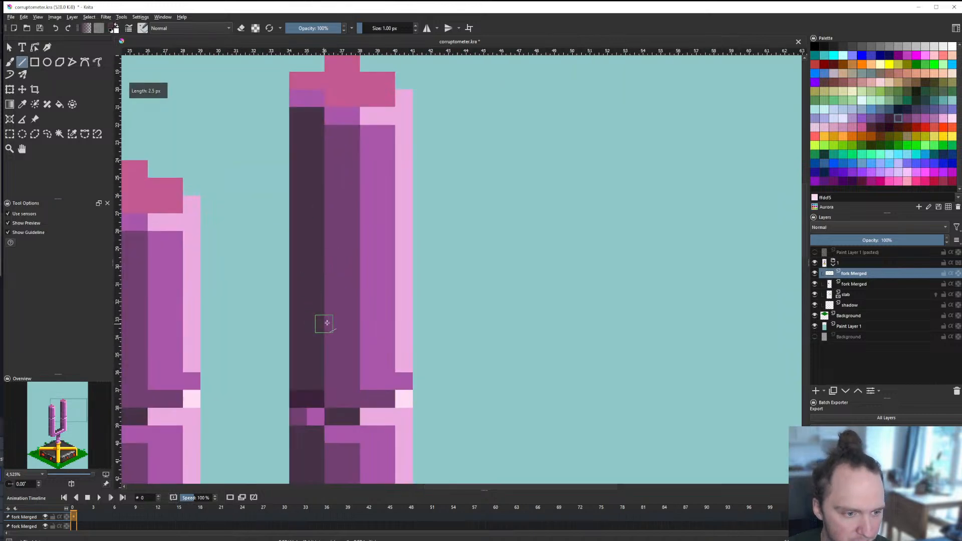
Step: Undo the dark purple repaint of the copied groove section and its move onto the right prong
{"action": "scroll", "coordinate": [334, 324], "scroll_direction": "down", "scroll_amount": 8}
{"action": "scroll", "coordinate": [345, 330], "scroll_direction": "up", "scroll_amount": 5}
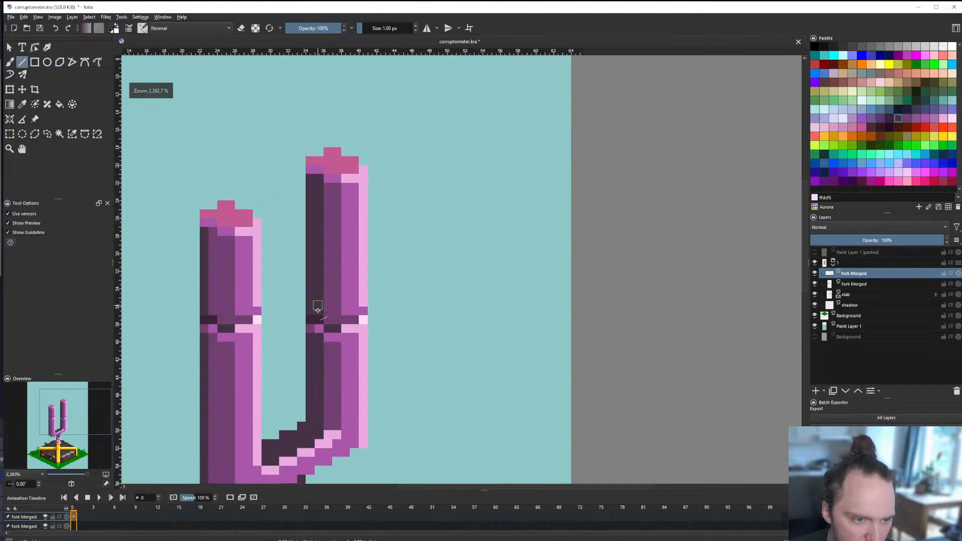
{"action": "scroll", "coordinate": [313, 323], "scroll_direction": "up", "scroll_amount": 4}
{"action": "scroll", "coordinate": [313, 323], "scroll_direction": "down", "scroll_amount": 4}
{"action": "scroll", "coordinate": [407, 323], "scroll_direction": "up", "scroll_amount": 2}
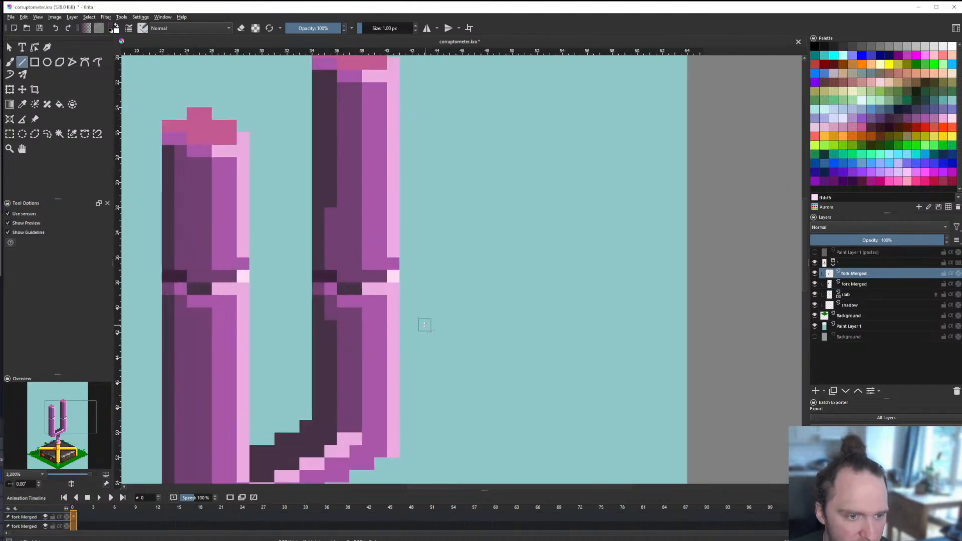
{"action": "scroll", "coordinate": [400, 293], "scroll_direction": "down", "scroll_amount": 1}
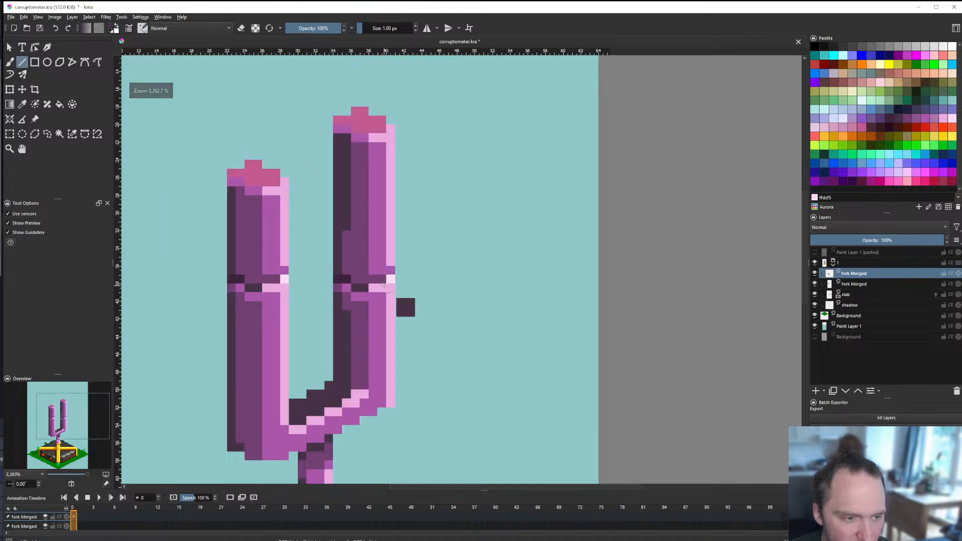
{"action": "key", "text": "ctrl+z"}
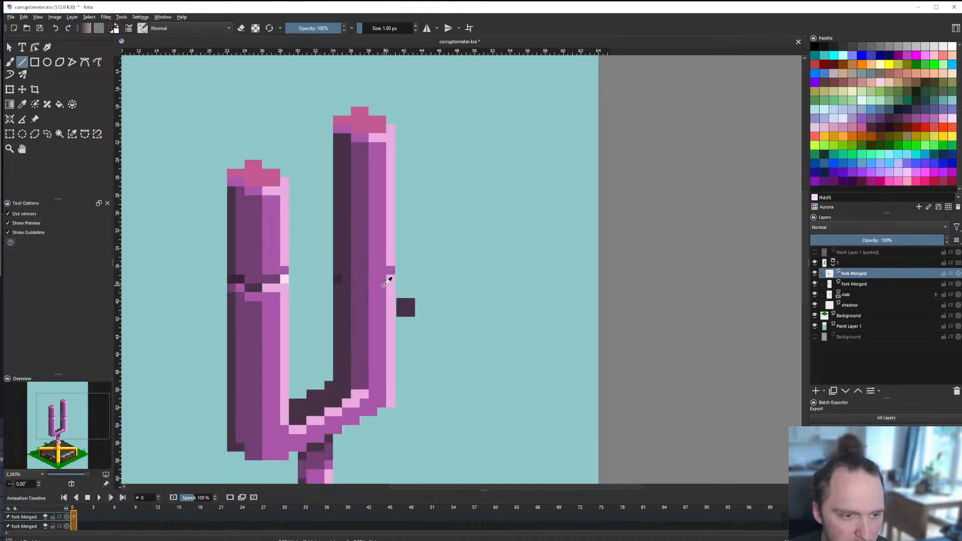
Step: Hide the copied groove layer and extend the dark purple shadow across the right prong's foot on the original fork layer
{"action": "left_click", "coordinate": [822, 284]}
{"action": "scroll", "coordinate": [436, 286], "scroll_direction": "down", "scroll_amount": 5}
{"action": "scroll", "coordinate": [344, 300], "scroll_direction": "up", "scroll_amount": 5}
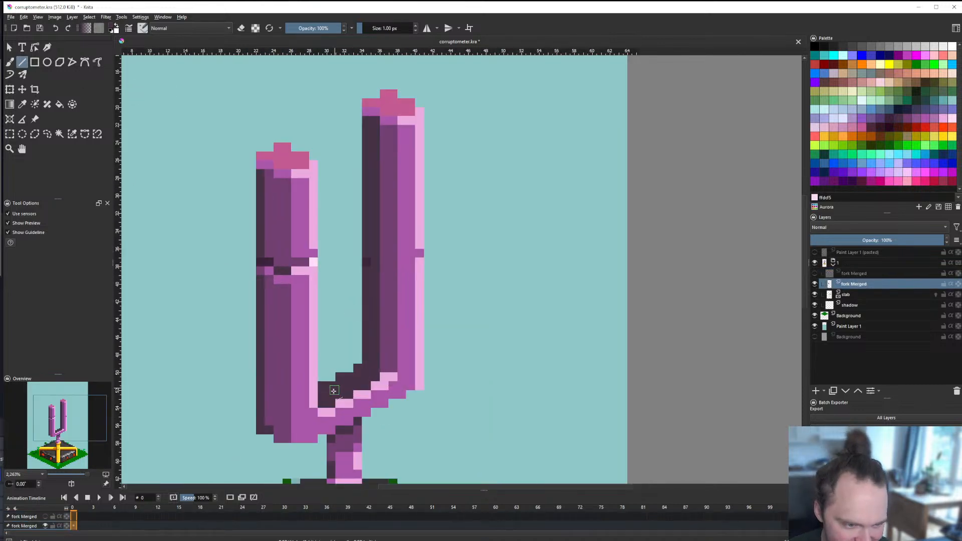
{"action": "scroll", "coordinate": [333, 390], "scroll_direction": "up", "scroll_amount": 1}
{"action": "scroll", "coordinate": [448, 375], "scroll_direction": "down", "scroll_amount": 3}
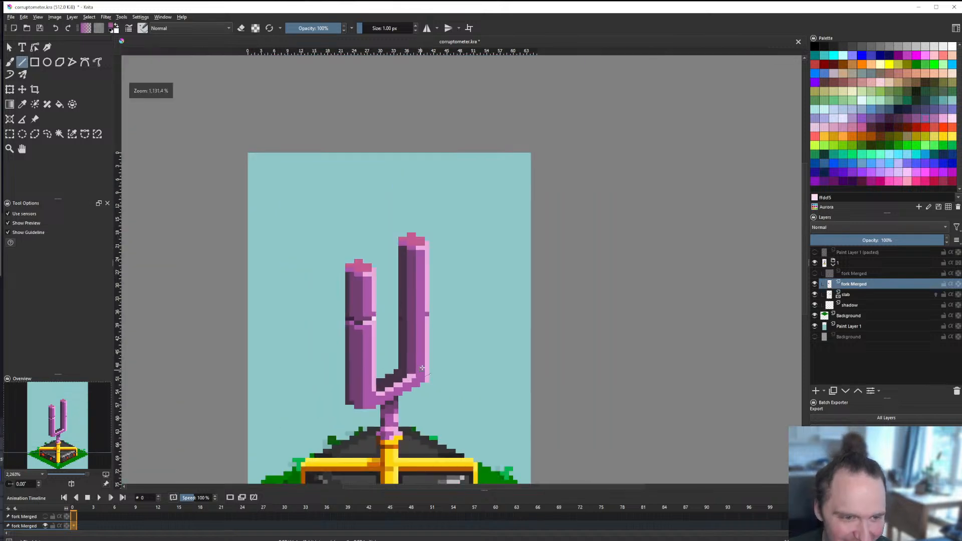
{"action": "scroll", "coordinate": [405, 347], "scroll_direction": "up", "scroll_amount": 1}
{"action": "scroll", "coordinate": [405, 347], "scroll_direction": "up", "scroll_amount": 1}
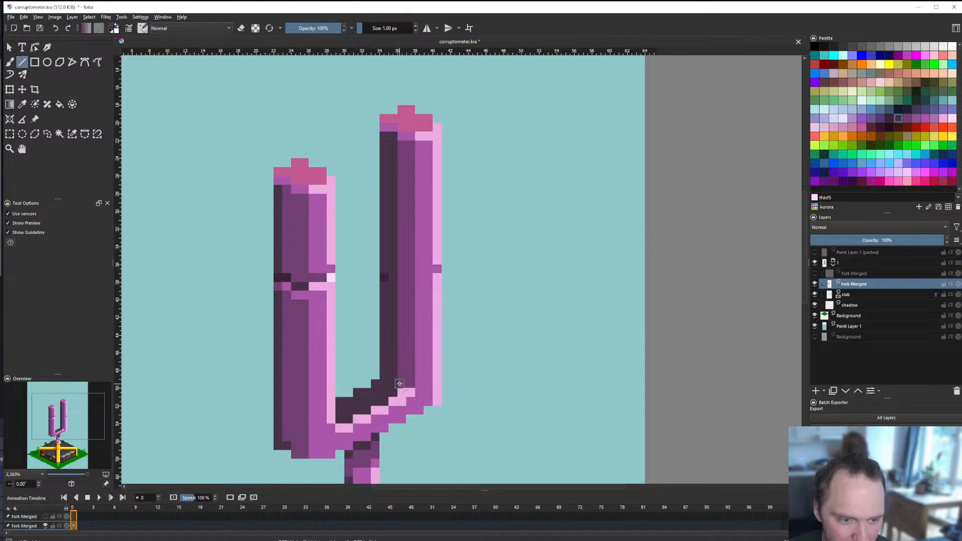
{"action": "scroll", "coordinate": [399, 384], "scroll_direction": "up", "scroll_amount": 2}
{"action": "scroll", "coordinate": [399, 383], "scroll_direction": "down", "scroll_amount": 6}
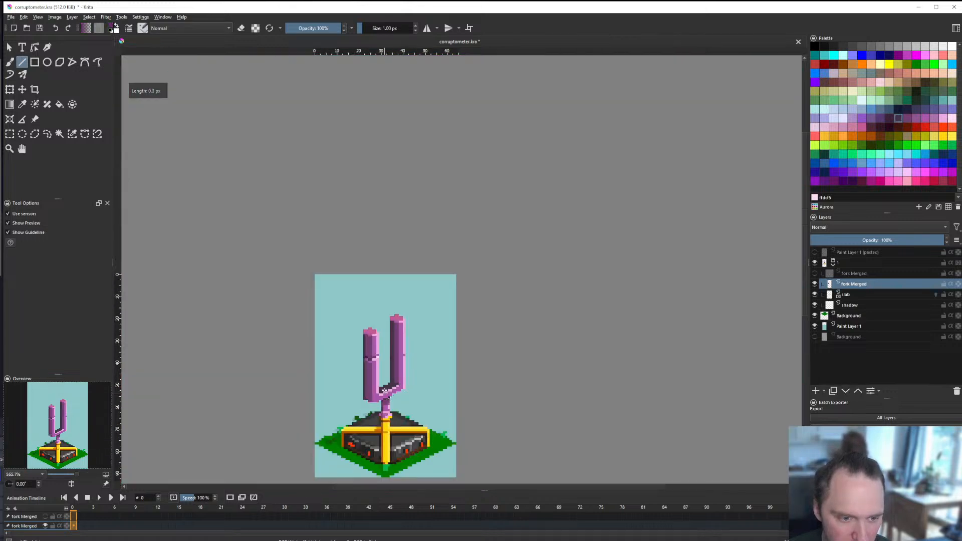
{"action": "scroll", "coordinate": [384, 391], "scroll_direction": "up", "scroll_amount": 5}
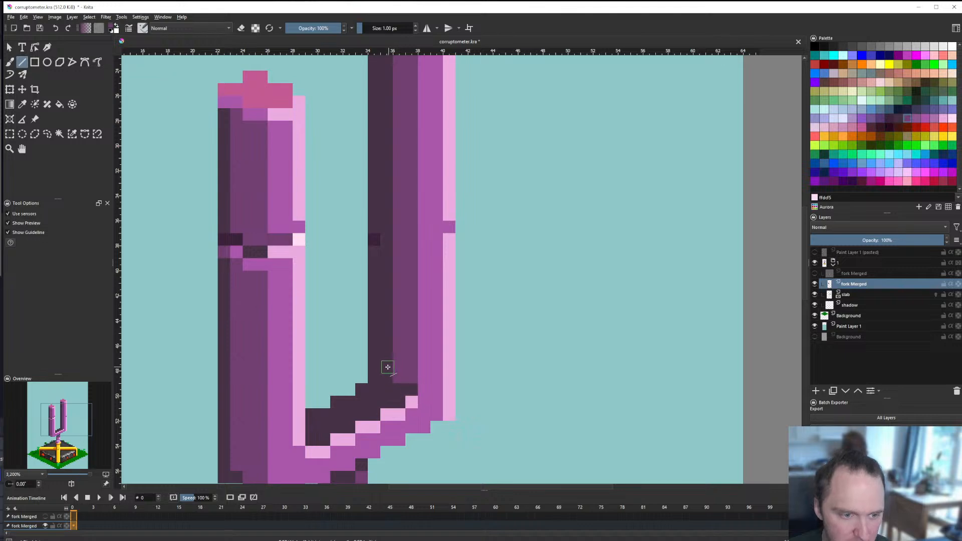
Step: Repaint the inner column of the right prong's two-pixel dark band in medium purple along its full length
{"action": "left_click_drag", "start_coordinate": [387, 367], "coordinate": [382, 263]}
{"action": "scroll", "coordinate": [382, 263], "scroll_direction": "down", "scroll_amount": 6}
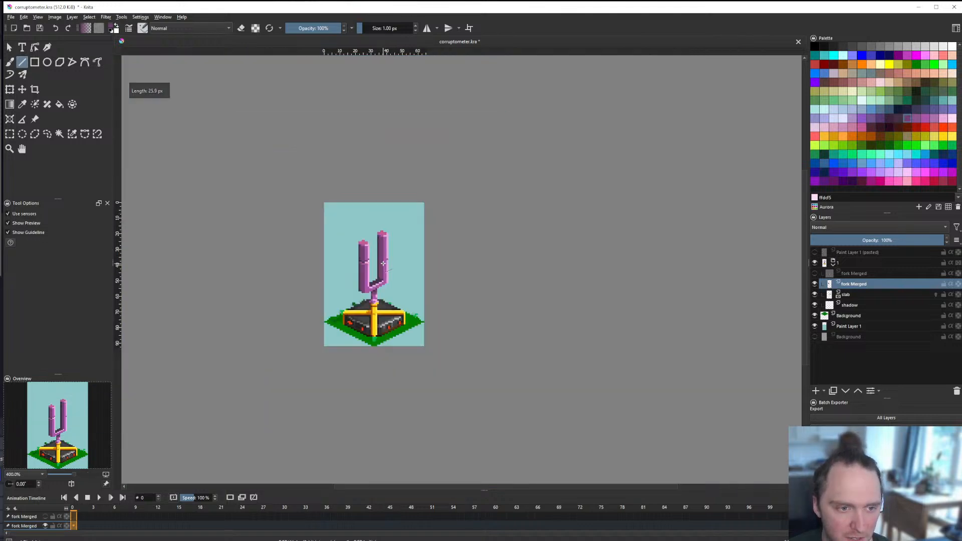
{"action": "scroll", "coordinate": [383, 263], "scroll_direction": "up", "scroll_amount": 3}
{"action": "scroll", "coordinate": [377, 273], "scroll_direction": "up", "scroll_amount": 2}
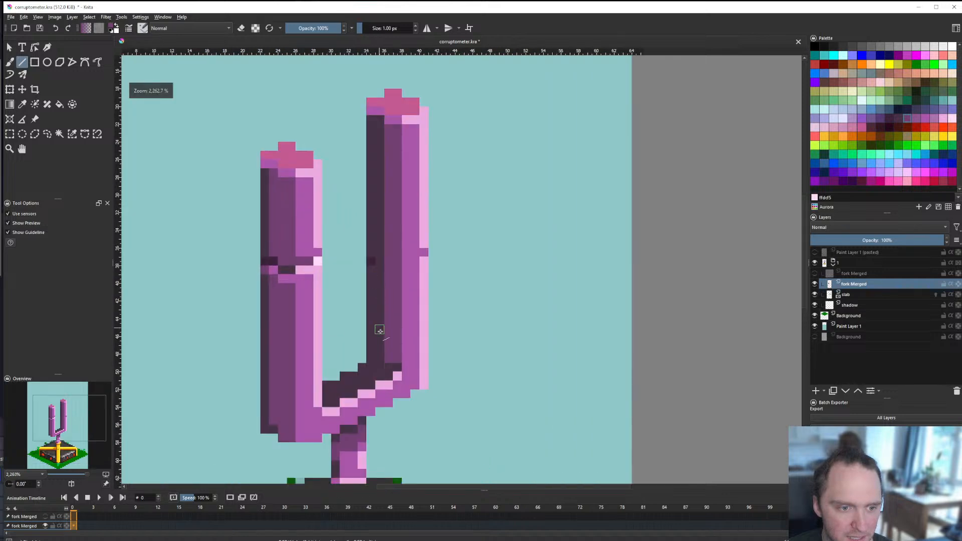
{"action": "left_click_drag", "start_coordinate": [379, 355], "coordinate": [376, 290]}
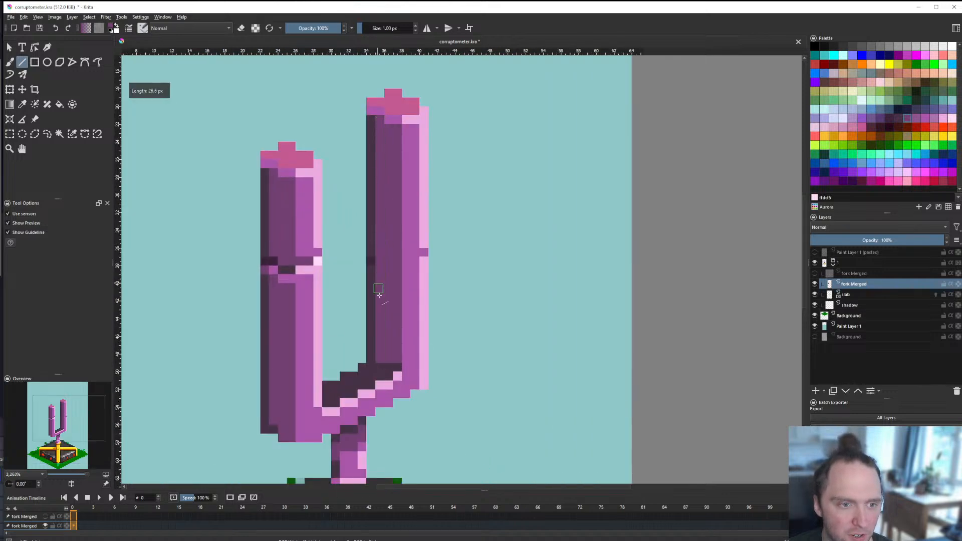
{"action": "scroll", "coordinate": [375, 290], "scroll_direction": "down", "scroll_amount": 1}
{"action": "scroll", "coordinate": [378, 275], "scroll_direction": "up", "scroll_amount": 1}
{"action": "scroll", "coordinate": [384, 284], "scroll_direction": "down", "scroll_amount": 7}
{"action": "scroll", "coordinate": [384, 284], "scroll_direction": "up", "scroll_amount": 2}
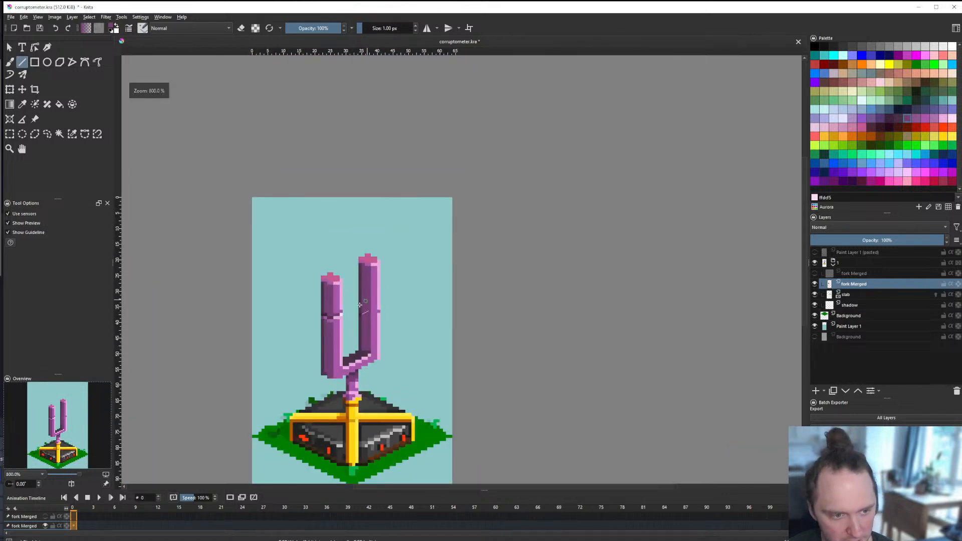
{"action": "scroll", "coordinate": [381, 285], "scroll_direction": "down", "scroll_amount": 2}
{"action": "scroll", "coordinate": [376, 289], "scroll_direction": "up", "scroll_amount": 3}
{"action": "scroll", "coordinate": [371, 293], "scroll_direction": "up", "scroll_amount": 1}
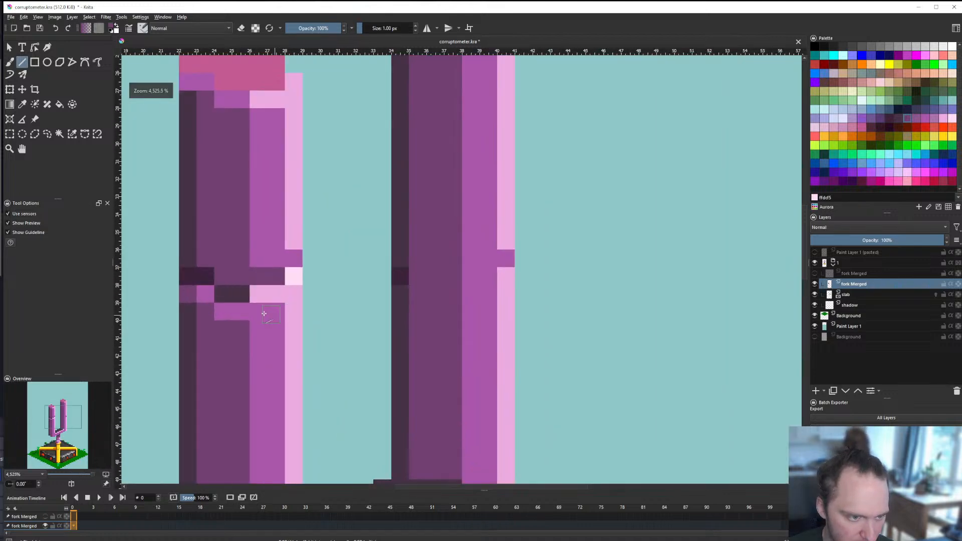
{"action": "scroll", "coordinate": [403, 306], "scroll_direction": "down", "scroll_amount": 1}
{"action": "scroll", "coordinate": [405, 304], "scroll_direction": "up", "scroll_amount": 1}
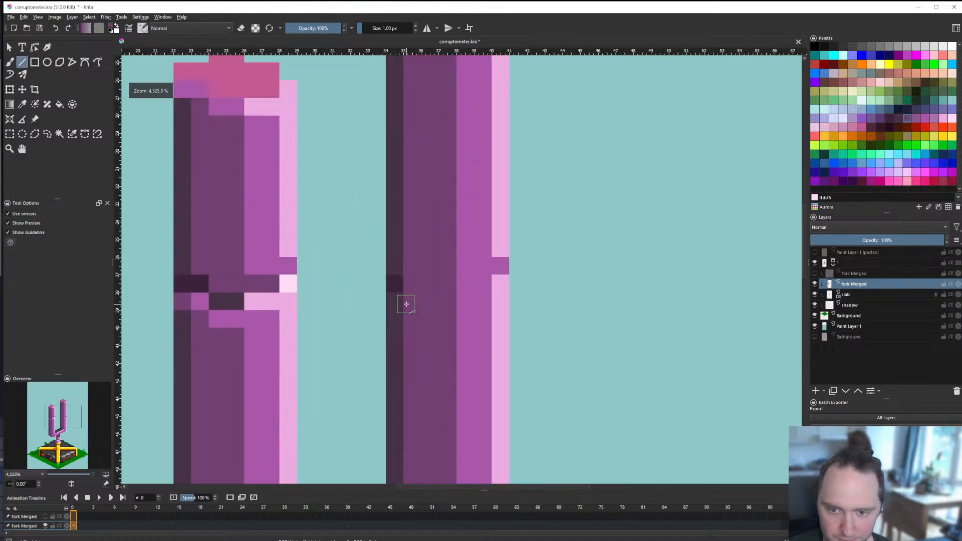
Step: Show the copied groove layer and move it horizontally onto the right prong, to x 34 px and y 32 px
{"action": "left_click", "coordinate": [816, 273]}
{"action": "left_click", "coordinate": [835, 273]}
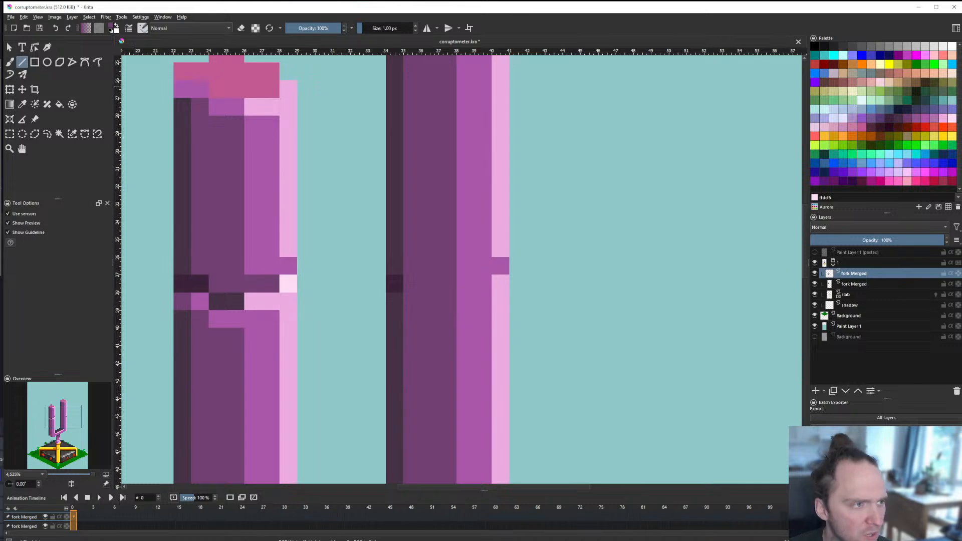
{"action": "left_click", "coordinate": [27, 90]}
{"action": "left_click_drag", "start_coordinate": [369, 223], "coordinate": [580, 226]}
{"action": "scroll", "coordinate": [580, 225], "scroll_direction": "down", "scroll_amount": 5}
{"action": "scroll", "coordinate": [400, 280], "scroll_direction": "up", "scroll_amount": 3}
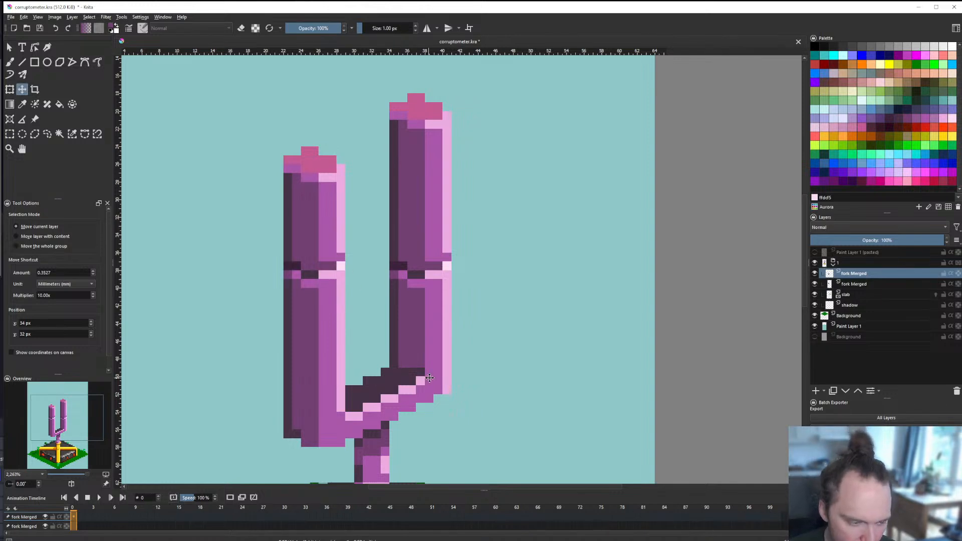
{"action": "scroll", "coordinate": [429, 377], "scroll_direction": "down", "scroll_amount": 2}
Step: Try a one-pixel black outline around the right prong's segment above the groove
{"action": "left_click", "coordinate": [22, 62]}
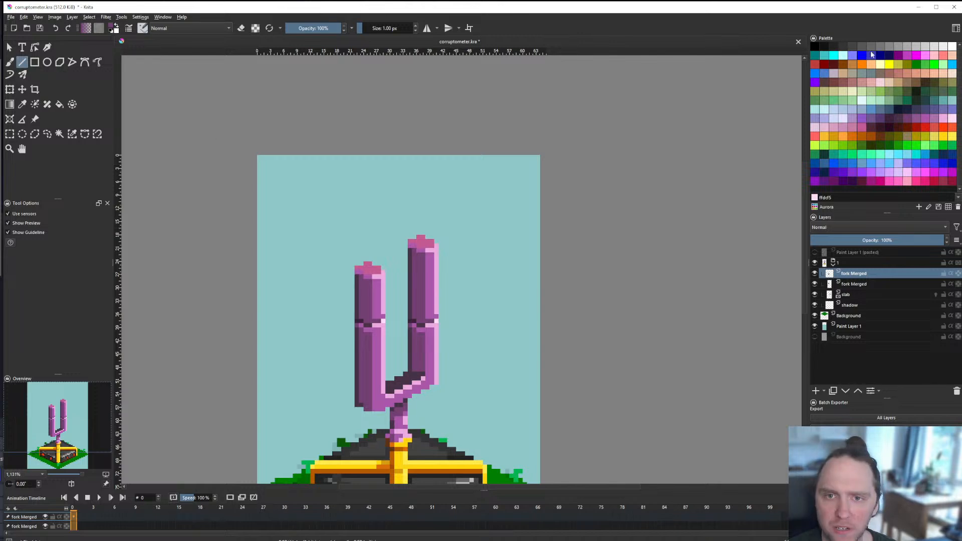
{"action": "scroll", "coordinate": [408, 242], "scroll_direction": "up", "scroll_amount": 4}
{"action": "left_click_drag", "start_coordinate": [404, 240], "coordinate": [400, 434]}
{"action": "mouse_move", "coordinate": [418, 209]}
{"action": "left_mouse_down"}
{"action": "mouse_move", "coordinate": [468, 189]}
{"action": "mouse_move", "coordinate": [504, 206]}
{"action": "left_mouse_up"}
{"action": "left_click", "coordinate": [524, 223]}
{"action": "left_click_drag", "start_coordinate": [543, 235], "coordinate": [543, 446]}
{"action": "scroll", "coordinate": [526, 339], "scroll_direction": "down", "scroll_amount": 2}
{"action": "scroll", "coordinate": [521, 389], "scroll_direction": "up", "scroll_amount": 2}
{"action": "mouse_move", "coordinate": [530, 398]}
{"action": "left_mouse_down"}
{"action": "mouse_move", "coordinate": [401, 404]}
{"action": "mouse_move", "coordinate": [401, 314]}
{"action": "left_mouse_up"}
{"action": "scroll", "coordinate": [416, 338], "scroll_direction": "down", "scroll_amount": 3}
{"action": "scroll", "coordinate": [419, 333], "scroll_direction": "down", "scroll_amount": 4}
{"action": "scroll", "coordinate": [418, 343], "scroll_direction": "up", "scroll_amount": 4}
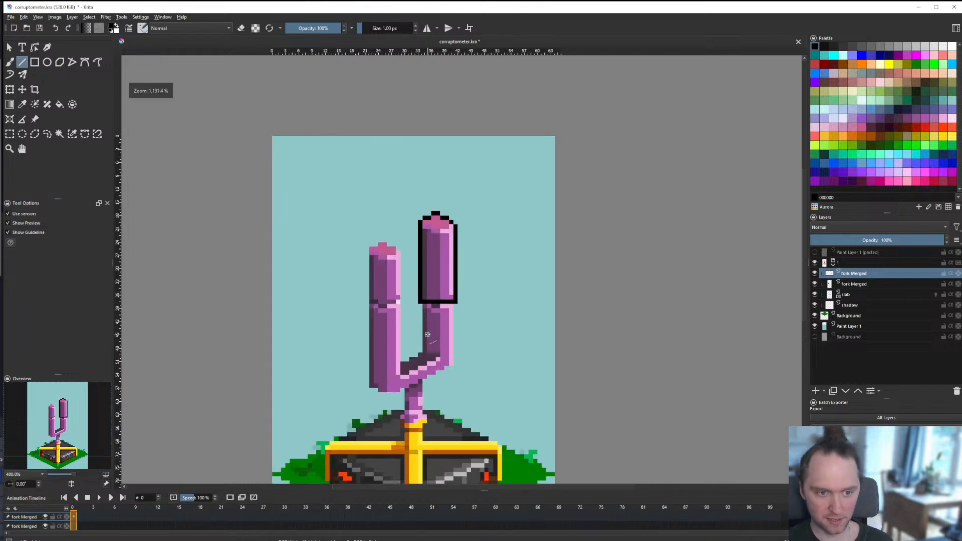
Step: Undo all the black outline strokes around the right prong
{"action": "key", "text": "ctrl+z"}
{"action": "key", "text": "ctrl+z"}
{"action": "key", "text": "ctrl+z"}
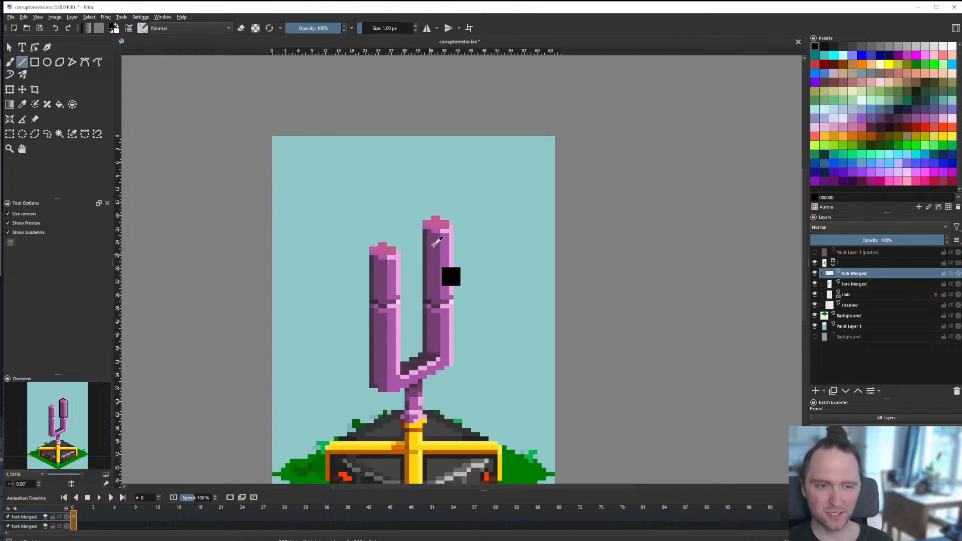
{"action": "key", "text": "ctrl+z"}
{"action": "scroll", "coordinate": [425, 275], "scroll_direction": "up", "scroll_amount": 3}
{"action": "scroll", "coordinate": [421, 285], "scroll_direction": "down", "scroll_amount": 2}
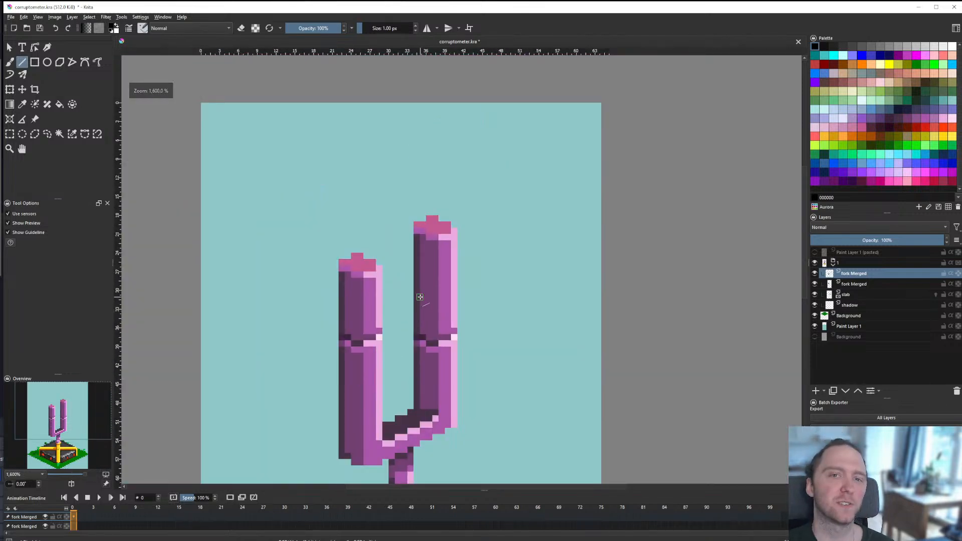
{"action": "scroll", "coordinate": [420, 276], "scroll_direction": "up", "scroll_amount": 1}
{"action": "scroll", "coordinate": [416, 273], "scroll_direction": "down", "scroll_amount": 5}
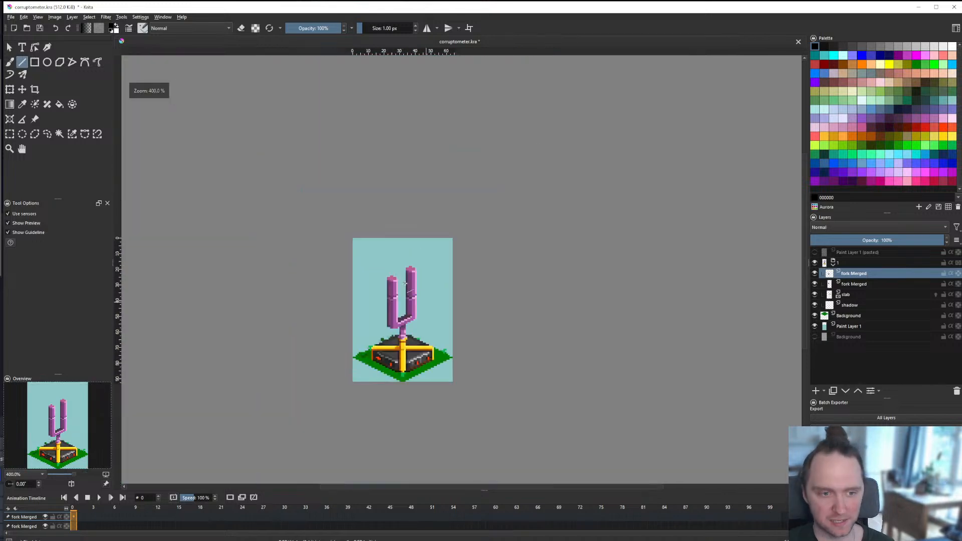
{"action": "scroll", "coordinate": [441, 286], "scroll_direction": "up", "scroll_amount": 8}
{"action": "scroll", "coordinate": [447, 294], "scroll_direction": "down", "scroll_amount": 6}
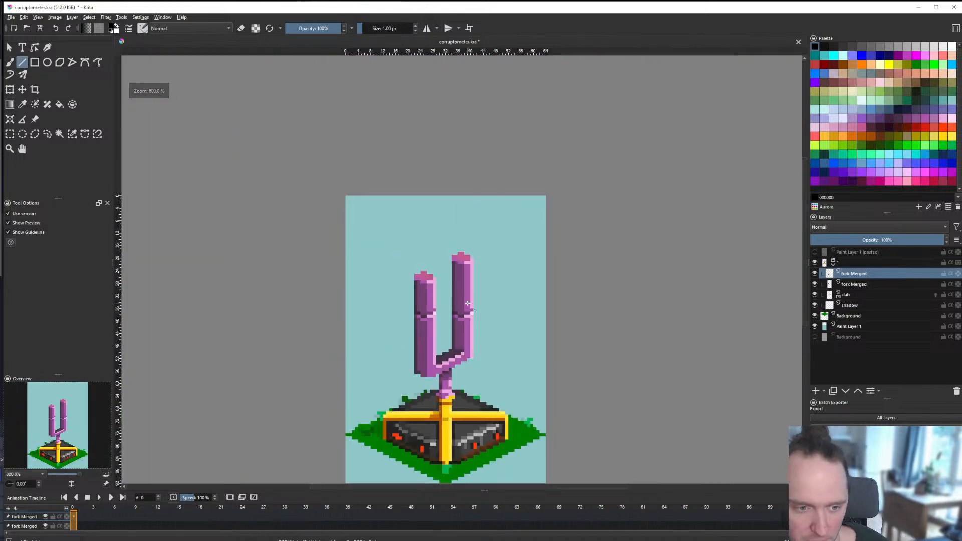
Step: Paint a dark purple line about 15 px long down the right prong's dark outer edge, from the cap to the groove
{"action": "scroll", "coordinate": [462, 309], "scroll_direction": "up", "scroll_amount": 4}
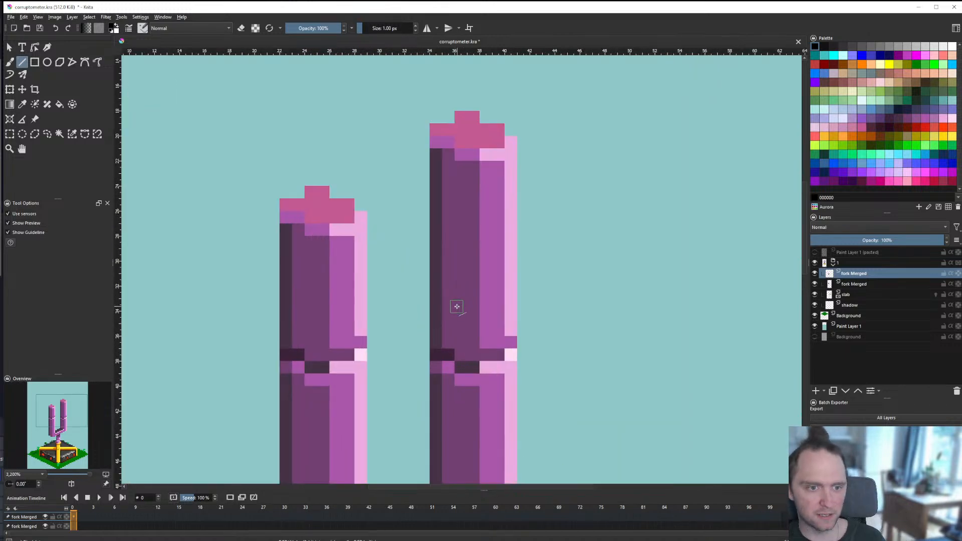
{"action": "scroll", "coordinate": [456, 307], "scroll_direction": "up", "scroll_amount": 2}
{"action": "scroll", "coordinate": [424, 285], "scroll_direction": "down", "scroll_amount": 3}
{"action": "scroll", "coordinate": [437, 212], "scroll_direction": "up", "scroll_amount": 3}
{"action": "left_click", "coordinate": [392, 160], "text": "ctrl"}
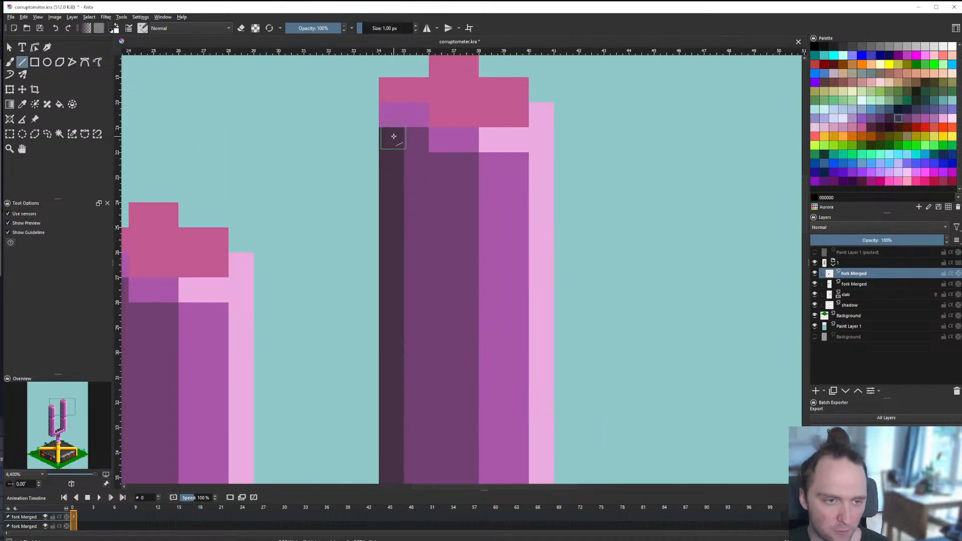
{"action": "left_click_drag", "start_coordinate": [393, 137], "coordinate": [391, 216]}
{"action": "scroll", "coordinate": [393, 303], "scroll_direction": "down", "scroll_amount": 6}
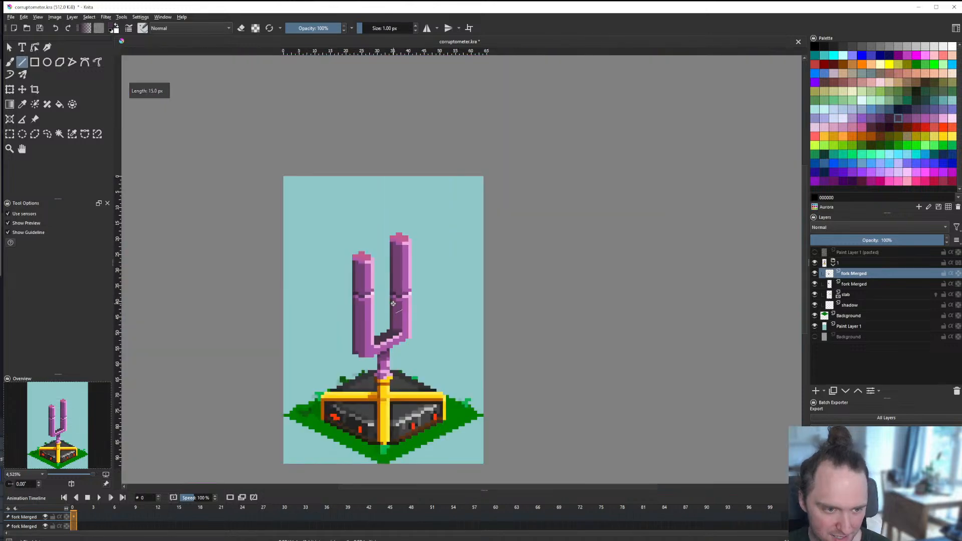
{"action": "scroll", "coordinate": [393, 311], "scroll_direction": "up", "scroll_amount": 1}
{"action": "scroll", "coordinate": [391, 231], "scroll_direction": "up", "scroll_amount": 5}
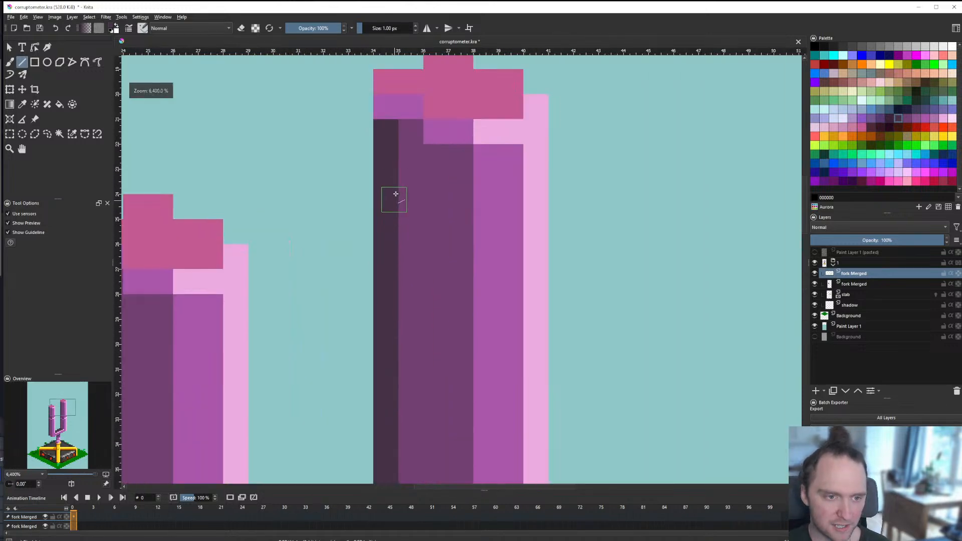
{"action": "left_click_drag", "start_coordinate": [384, 141], "coordinate": [385, 199]}
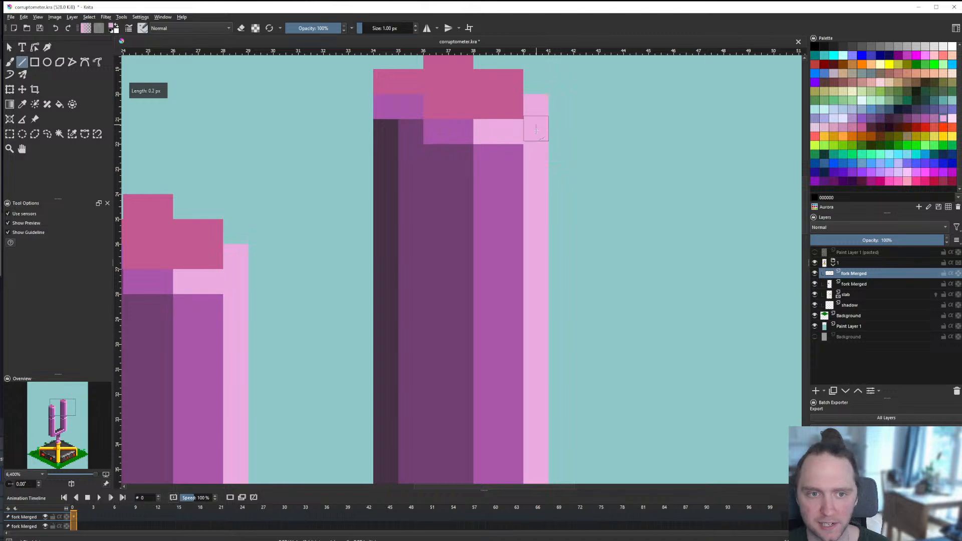
Step: Paint two diagonal very pale pink highlight pixels at the upper corner of each prong's pink edge, and save the file
{"action": "scroll", "coordinate": [483, 262], "scroll_direction": "down", "scroll_amount": 6}
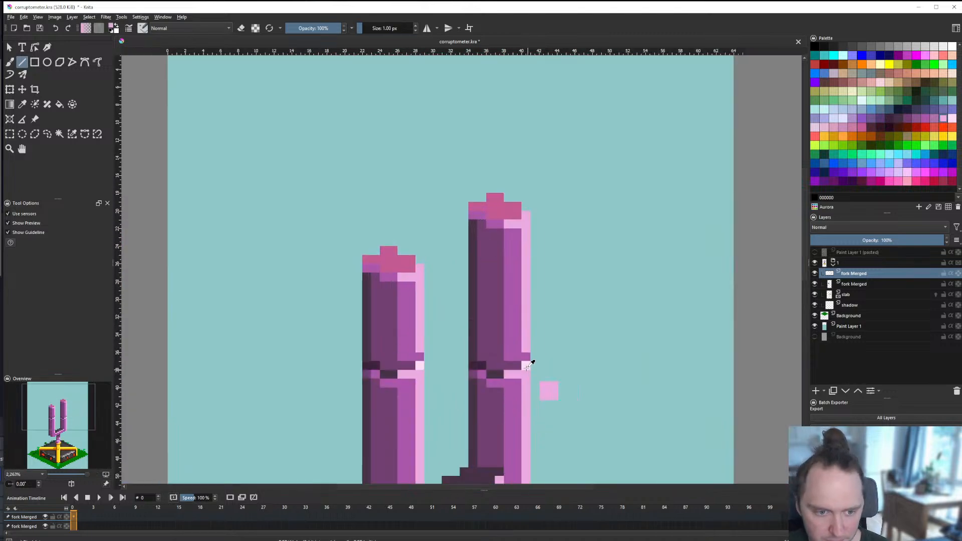
{"action": "left_click", "coordinate": [527, 368], "text": "ctrl"}
{"action": "scroll", "coordinate": [526, 209], "scroll_direction": "up", "scroll_amount": 3}
{"action": "left_click_drag", "start_coordinate": [506, 242], "coordinate": [528, 219]}
{"action": "scroll", "coordinate": [454, 274], "scroll_direction": "down", "scroll_amount": 9}
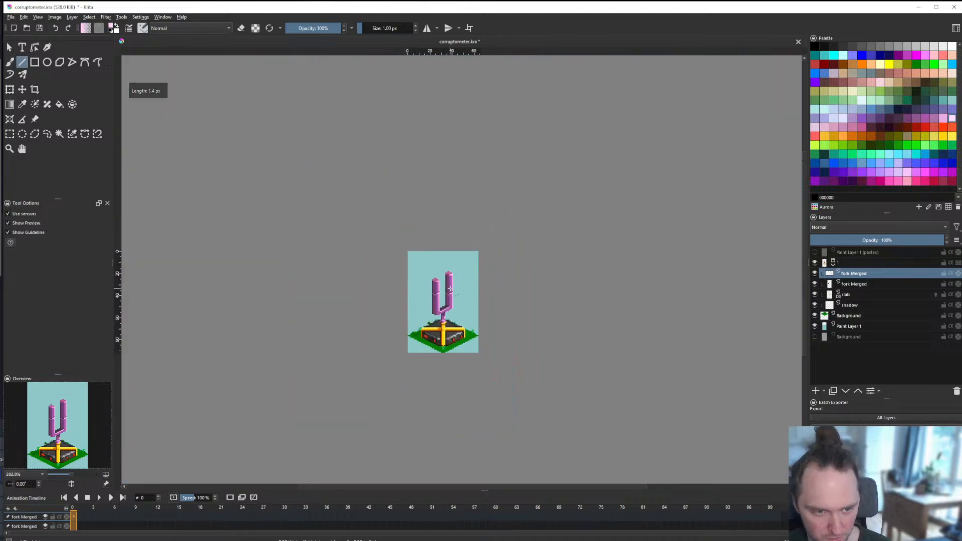
{"action": "scroll", "coordinate": [450, 290], "scroll_direction": "up", "scroll_amount": 3}
{"action": "left_click_drag", "start_coordinate": [408, 247], "coordinate": [404, 243]}
{"action": "scroll", "coordinate": [404, 244], "scroll_direction": "down", "scroll_amount": 6}
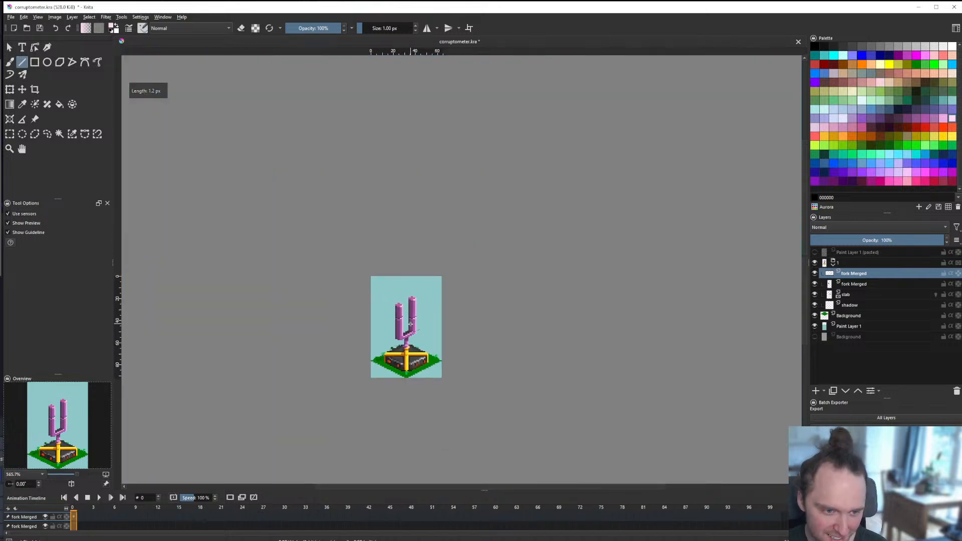
{"action": "scroll", "coordinate": [410, 324], "scroll_direction": "up", "scroll_amount": 1}
{"action": "key", "text": "ctrl+s"}
Step: Examine the fork's highlights and grooves both in full view and close up
{"action": "scroll", "coordinate": [396, 316], "scroll_direction": "up", "scroll_amount": 2}
{"action": "scroll", "coordinate": [396, 316], "scroll_direction": "down", "scroll_amount": 2}
{"action": "scroll", "coordinate": [389, 311], "scroll_direction": "up", "scroll_amount": 2}
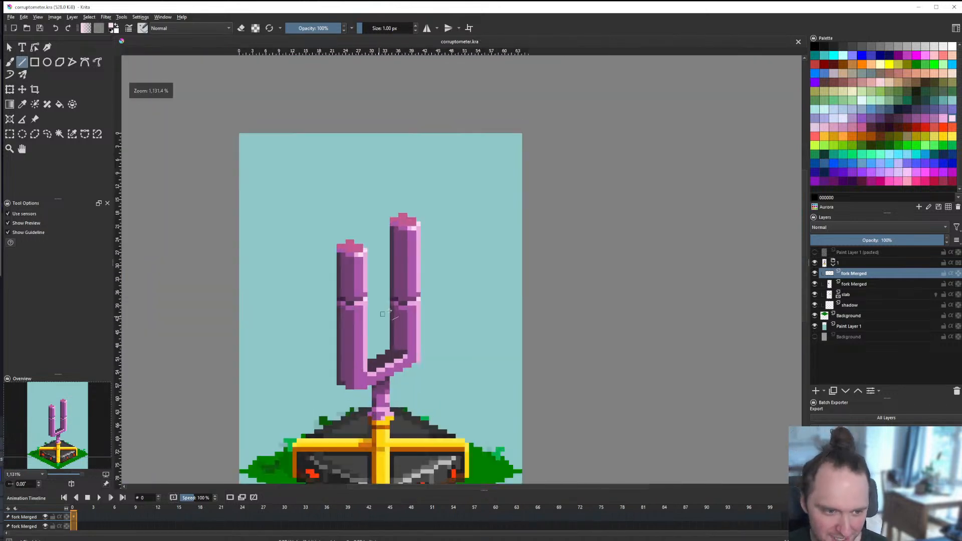
{"action": "scroll", "coordinate": [389, 313], "scroll_direction": "up", "scroll_amount": 3}
{"action": "scroll", "coordinate": [378, 303], "scroll_direction": "down", "scroll_amount": 8}
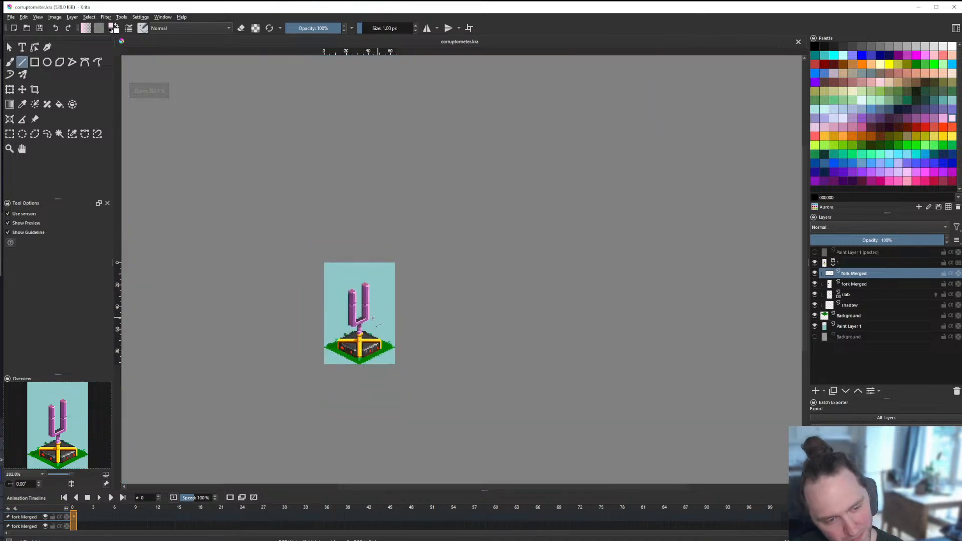
{"action": "scroll", "coordinate": [371, 318], "scroll_direction": "up", "scroll_amount": 4}
{"action": "scroll", "coordinate": [288, 254], "scroll_direction": "up", "scroll_amount": 3}
Step: Select a 10 by 8 px area around the right prong's groove and move it up 3 pixels
{"action": "key", "text": "ctrl+r"}
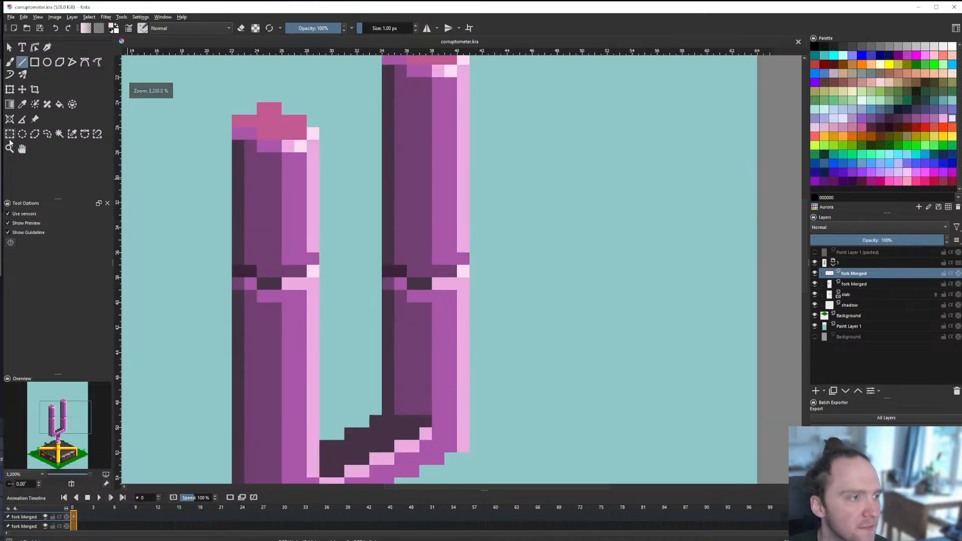
{"action": "left_click_drag", "start_coordinate": [357, 216], "coordinate": [482, 315]}
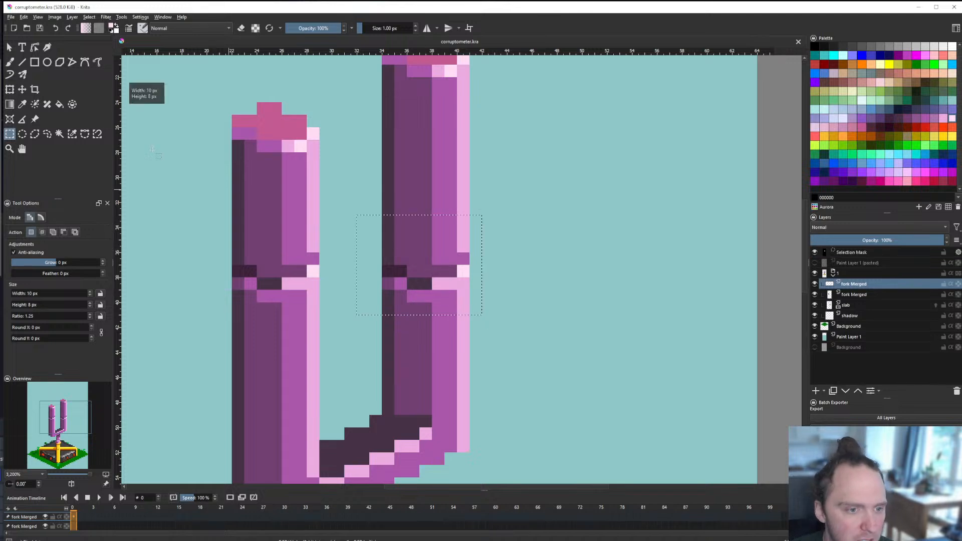
{"action": "left_click", "coordinate": [22, 89]}
{"action": "key", "text": "Up"}
{"action": "key", "text": "Up"}
{"action": "key", "text": "Up"}
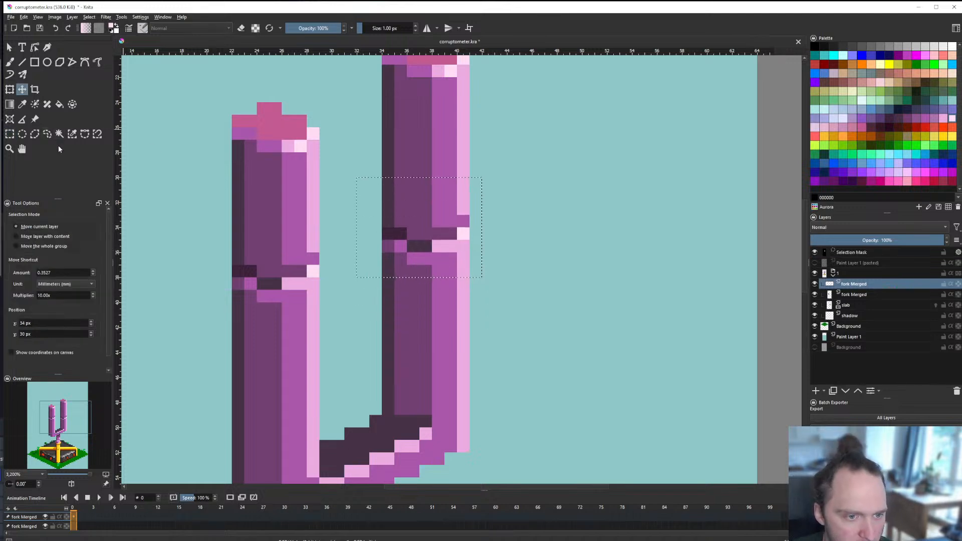
Step: Compare the shading pixels above the grooves of both prongs using small rectangular selections, and check the fork in full view
{"action": "key", "text": "ctrl+r"}
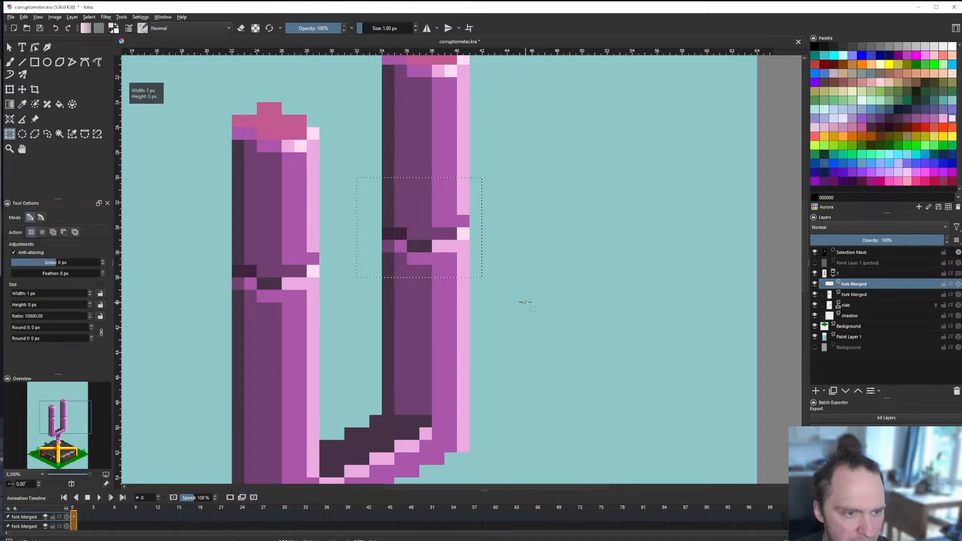
{"action": "left_click", "coordinate": [324, 268]}
{"action": "left_click_drag", "start_coordinate": [310, 270], "coordinate": [324, 257]}
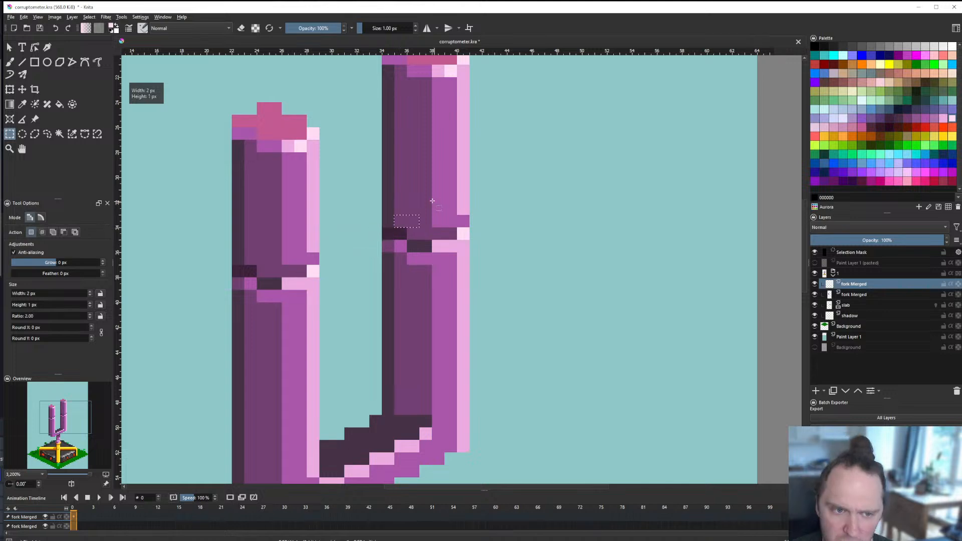
{"action": "left_click", "coordinate": [398, 312]}
{"action": "scroll", "coordinate": [400, 313], "scroll_direction": "down", "scroll_amount": 8}
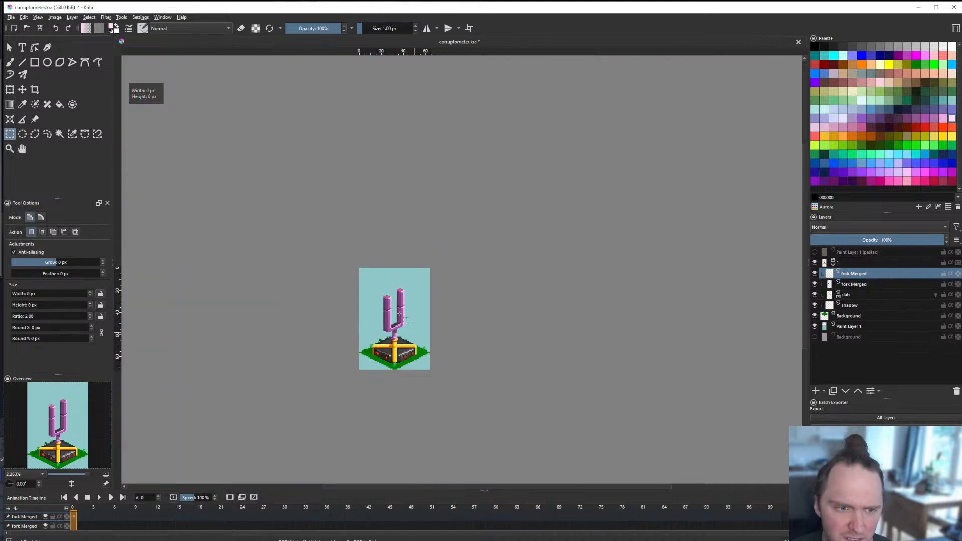
{"action": "scroll", "coordinate": [411, 325], "scroll_direction": "up", "scroll_amount": 7}
Step: Select an 11 by 8 px area around the right prong's groove, move it up 2 pixels and clear the selection
{"action": "left_click_drag", "start_coordinate": [455, 231], "coordinate": [357, 303]}
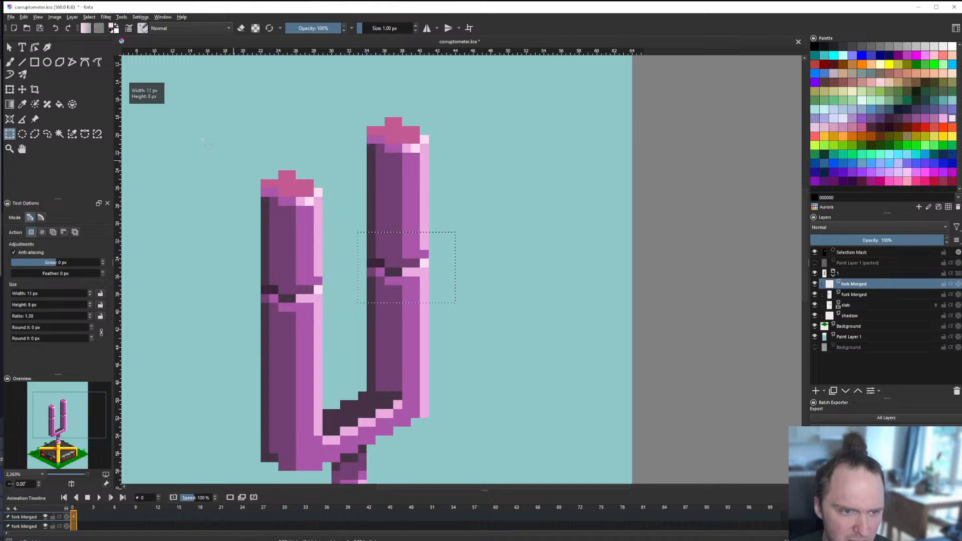
{"action": "left_click", "coordinate": [23, 91]}
{"action": "key", "text": "Up"}
{"action": "key", "text": "Up"}
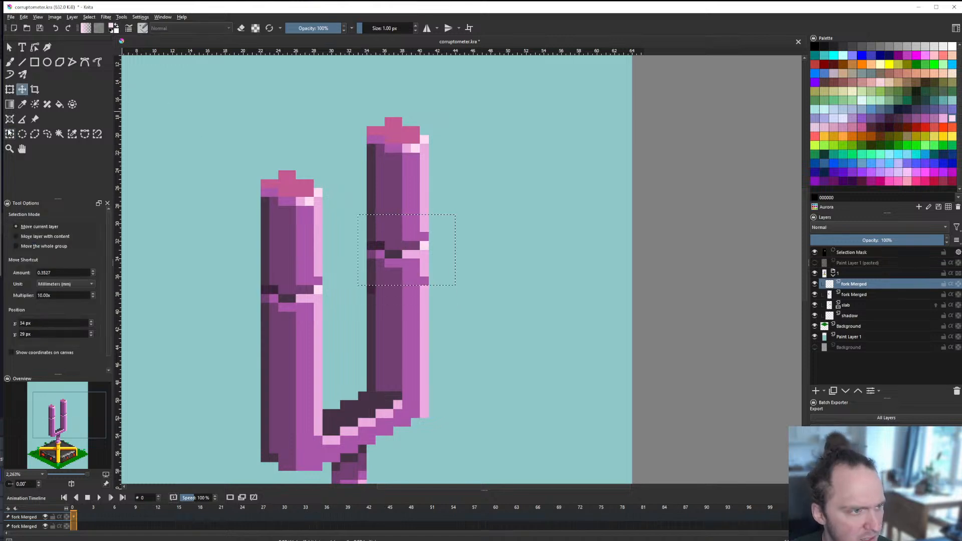
{"action": "left_click", "coordinate": [9, 134]}
{"action": "left_click", "coordinate": [518, 308]}
Step: Measure the pale pink edge strips between cap and groove on both prongs with rectangular selections
{"action": "scroll", "coordinate": [364, 348], "scroll_direction": "down", "scroll_amount": 7}
{"action": "scroll", "coordinate": [364, 356], "scroll_direction": "up", "scroll_amount": 7}
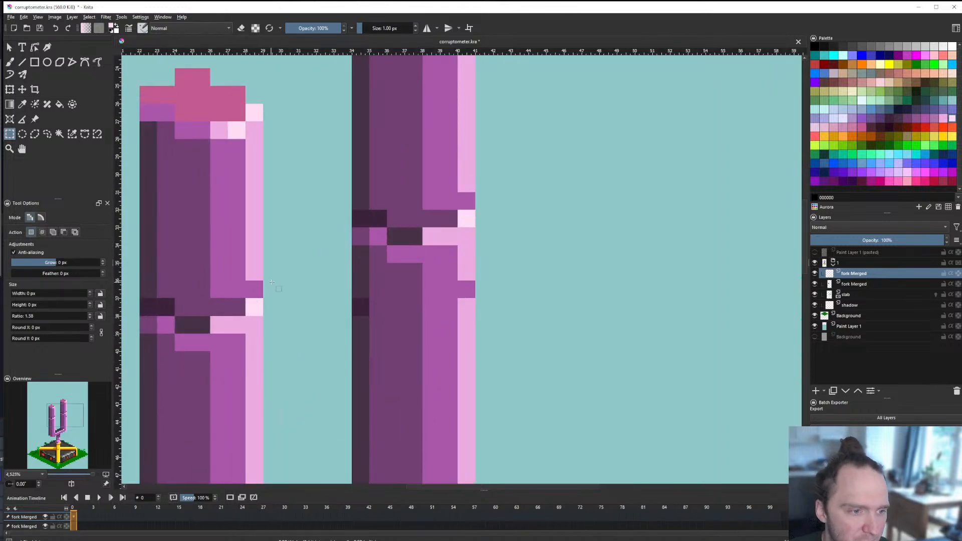
{"action": "left_click_drag", "start_coordinate": [264, 282], "coordinate": [299, 298]}
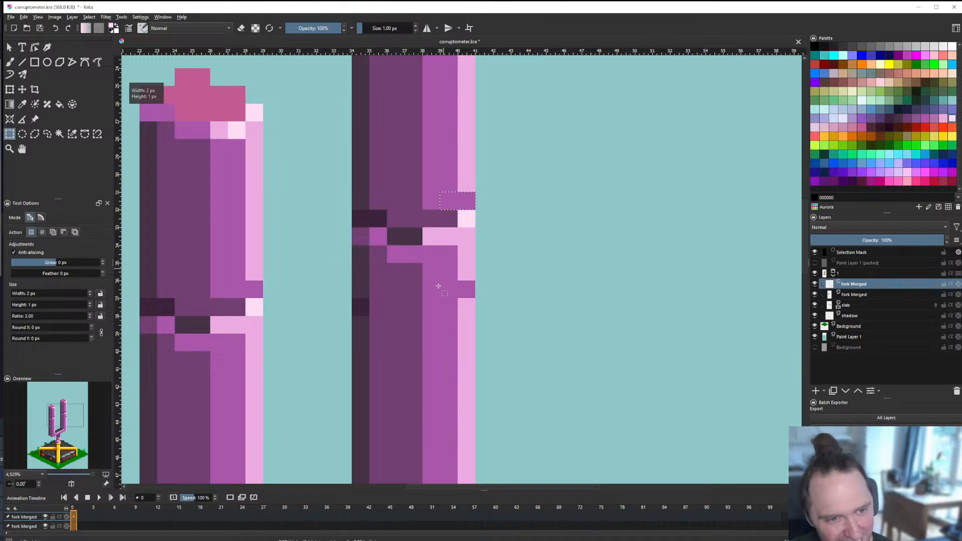
{"action": "key", "text": "2"}
{"action": "scroll", "coordinate": [424, 316], "scroll_direction": "up", "scroll_amount": 7}
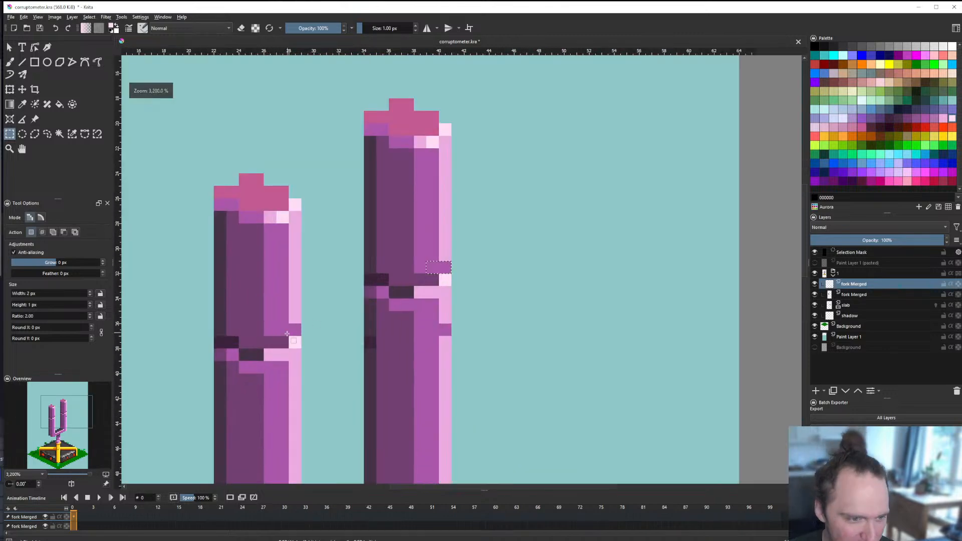
{"action": "left_click", "coordinate": [371, 298]}
{"action": "key", "text": "2"}
{"action": "scroll", "coordinate": [389, 278], "scroll_direction": "up", "scroll_amount": 7}
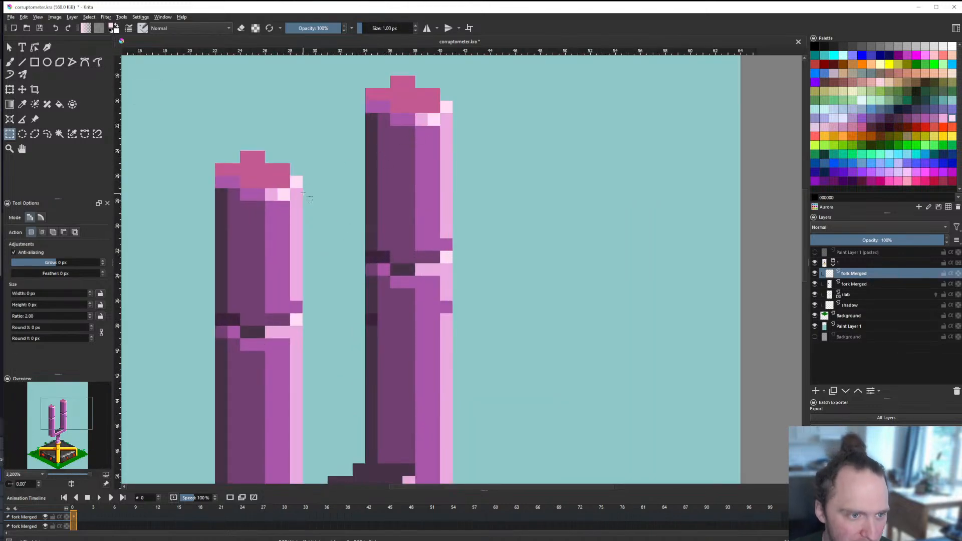
{"action": "left_click_drag", "start_coordinate": [303, 192], "coordinate": [293, 300]}
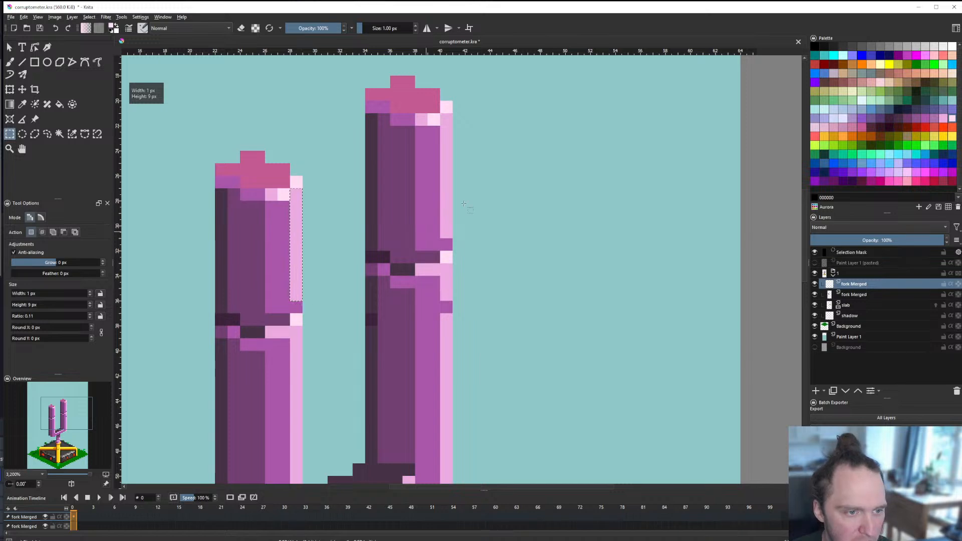
{"action": "left_click_drag", "start_coordinate": [453, 114], "coordinate": [437, 238]}
{"action": "left_click", "coordinate": [534, 215]}
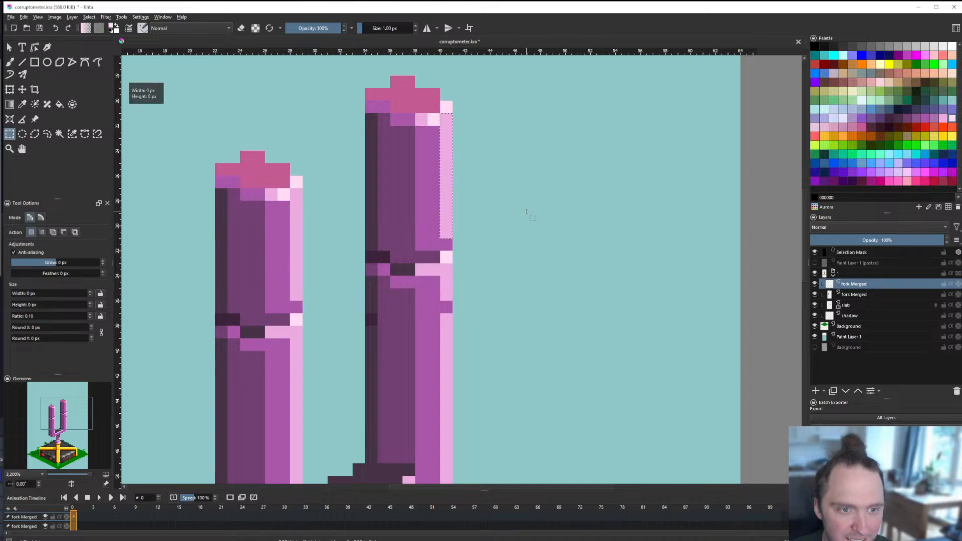
Step: Select a 10 by 10 px area around the right prong's groove, move it up 1 pixel and clear the selection
{"action": "left_click_drag", "start_coordinate": [355, 229], "coordinate": [477, 349]}
{"action": "left_click", "coordinate": [22, 89]}
{"action": "key", "text": "Up"}
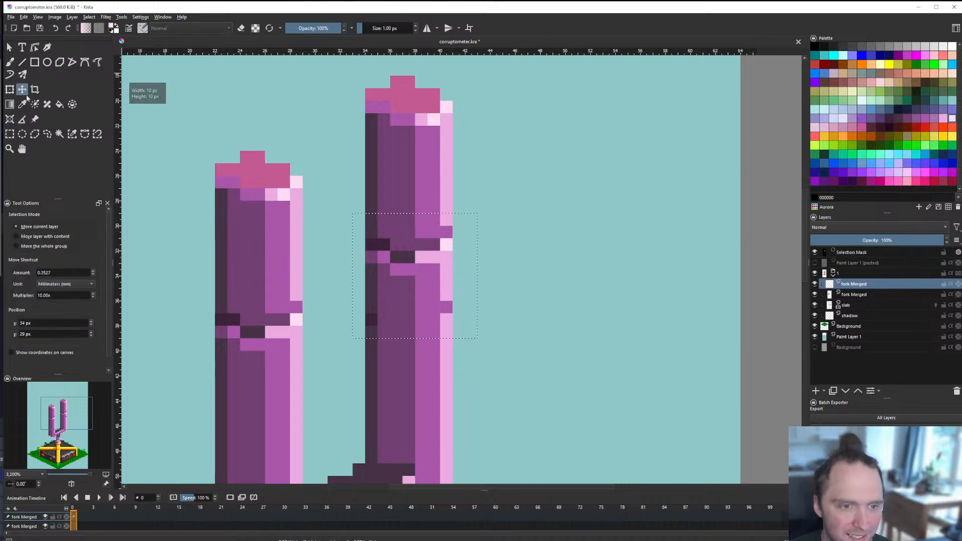
{"action": "left_click", "coordinate": [10, 133]}
{"action": "left_click", "coordinate": [541, 217]}
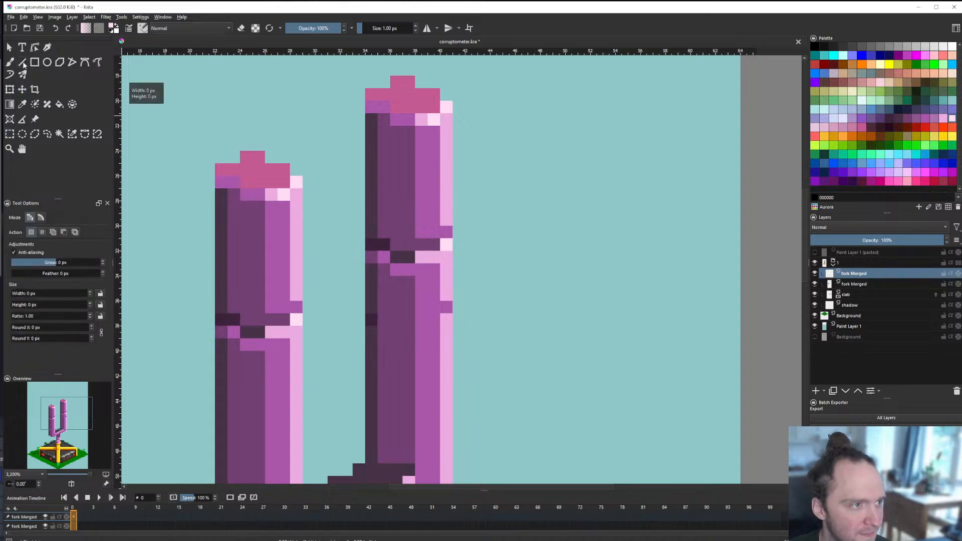
Step: Paint over the leftover groove pixels on the right prong's edges, dark purple on the shadow side and pale pink on the highlight side
{"action": "left_click", "coordinate": [22, 61]}
{"action": "left_click_drag", "start_coordinate": [374, 295], "coordinate": [373, 313]}
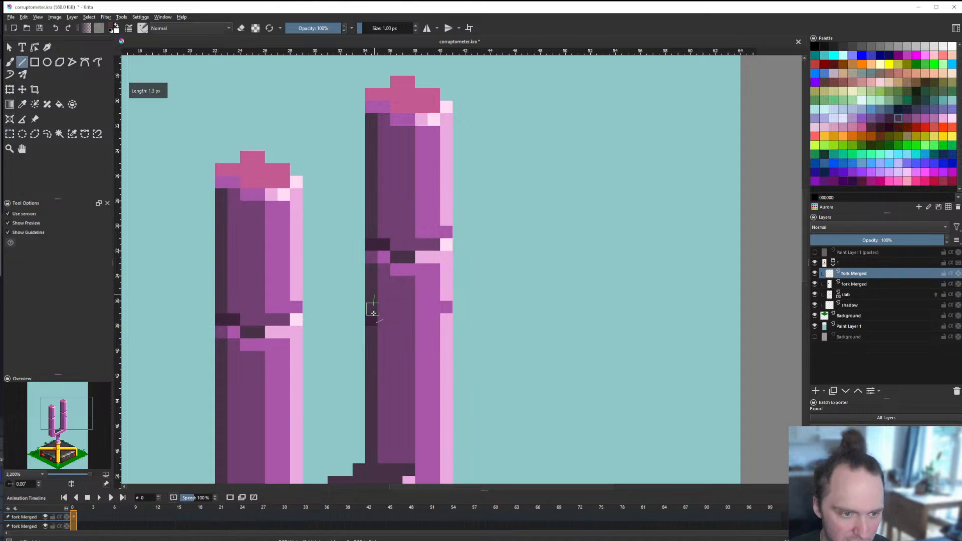
{"action": "left_click", "coordinate": [445, 294], "text": "ctrl"}
{"action": "left_click_drag", "start_coordinate": [445, 294], "coordinate": [446, 312]}
Step: Merge the upper fork Merged layer with the layer below and save the file
{"action": "right_click", "coordinate": [838, 279]}
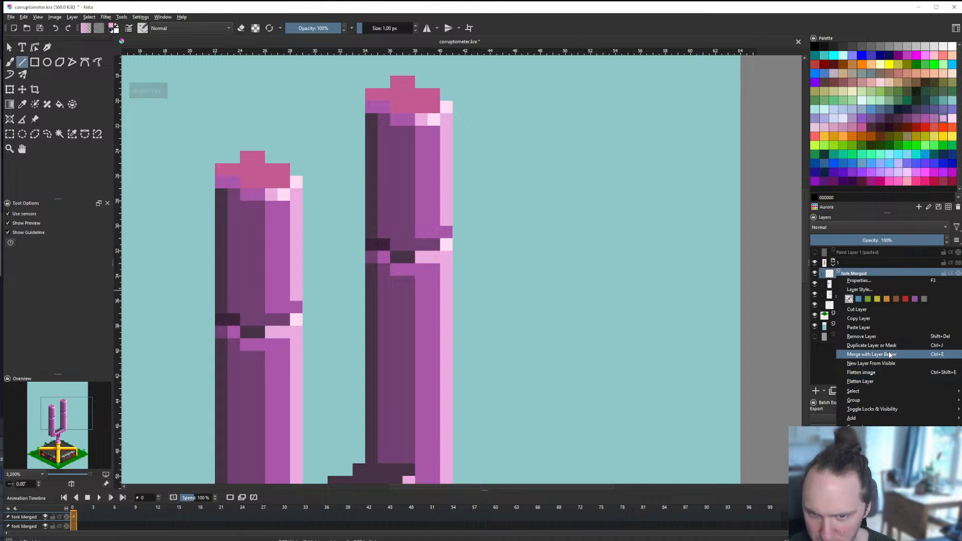
{"action": "left_click", "coordinate": [859, 354]}
{"action": "scroll", "coordinate": [425, 292], "scroll_direction": "down", "scroll_amount": 10}
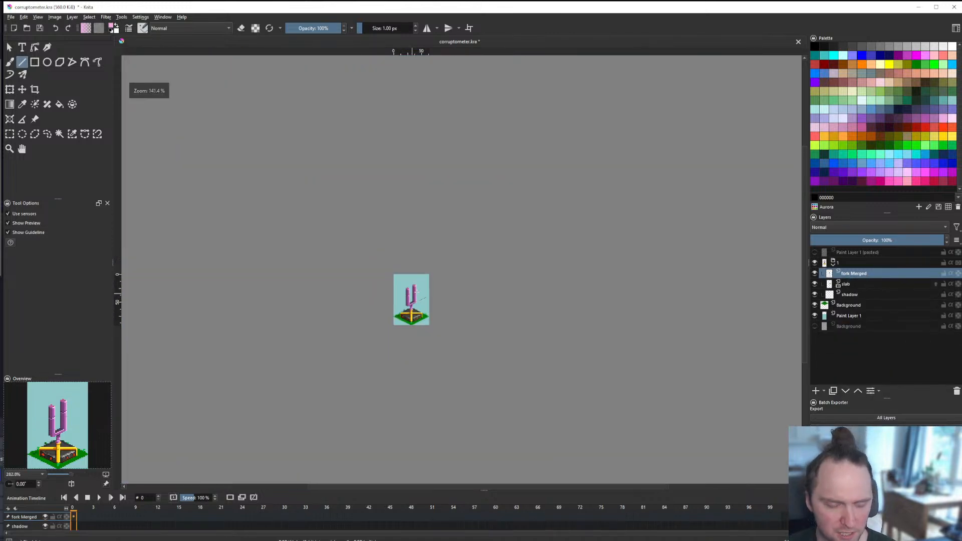
{"action": "scroll", "coordinate": [400, 305], "scroll_direction": "up", "scroll_amount": 5}
{"action": "scroll", "coordinate": [396, 282], "scroll_direction": "down", "scroll_amount": 2}
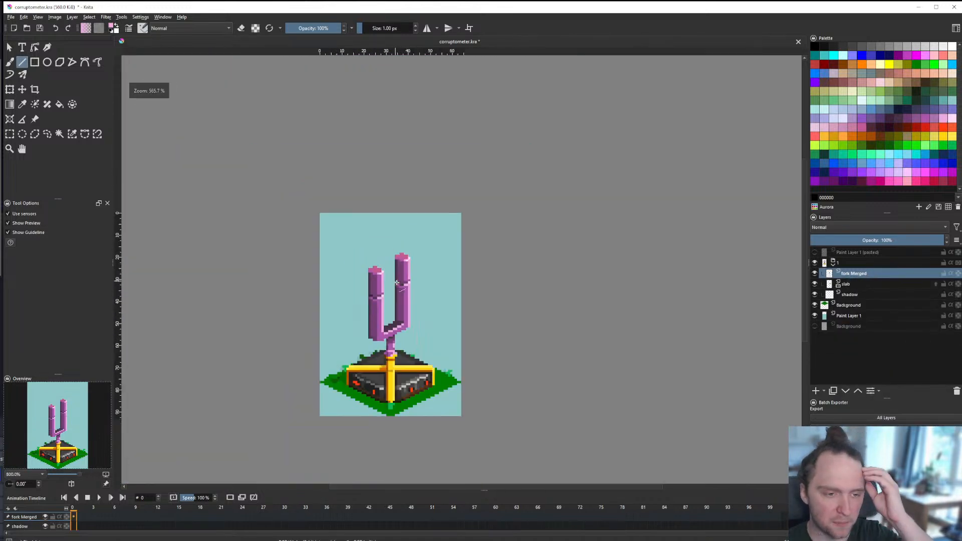
{"action": "key", "text": "ctrl+s"}
Step: Examine the merged fork in full view and its caps and grooves close up
{"action": "scroll", "coordinate": [421, 312], "scroll_direction": "down", "scroll_amount": 3}
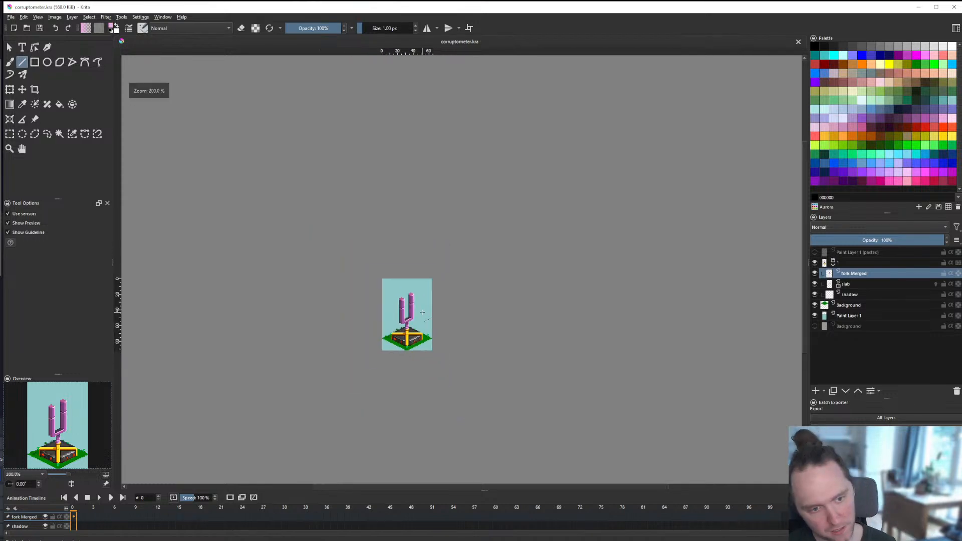
{"action": "scroll", "coordinate": [403, 316], "scroll_direction": "up", "scroll_amount": 3}
{"action": "scroll", "coordinate": [403, 316], "scroll_direction": "down", "scroll_amount": 3}
{"action": "scroll", "coordinate": [401, 300], "scroll_direction": "up", "scroll_amount": 1}
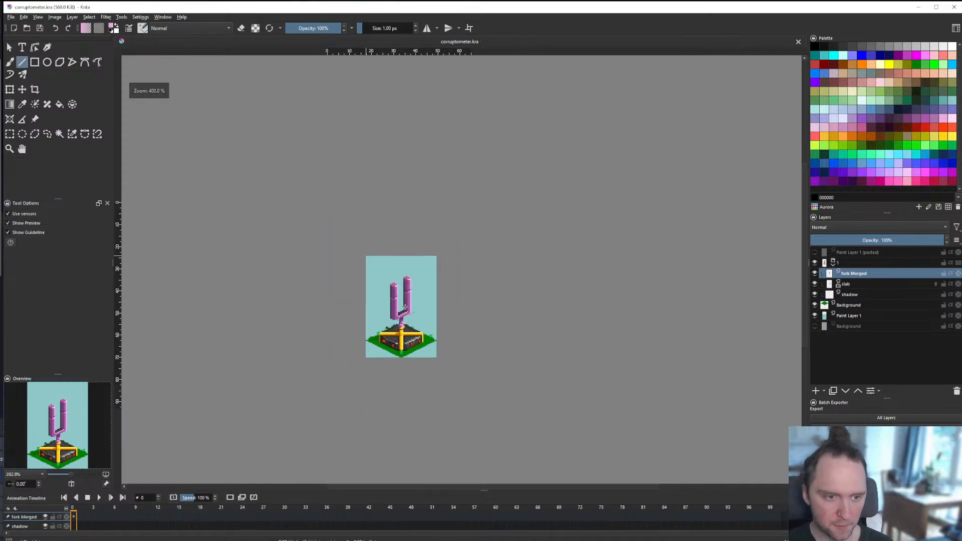
{"action": "scroll", "coordinate": [393, 276], "scroll_direction": "up", "scroll_amount": 3}
{"action": "scroll", "coordinate": [393, 278], "scroll_direction": "up", "scroll_amount": 3}
Step: Try filling the left prong's pink cap with mauve ab73ab, check it in full view, and undo the fill
{"action": "key", "text": "f"}
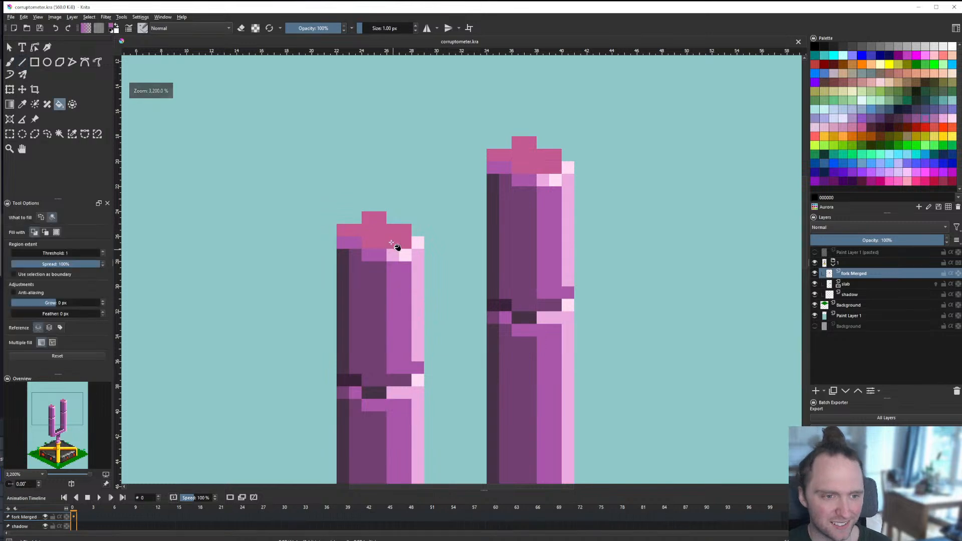
{"action": "scroll", "coordinate": [396, 252], "scroll_direction": "down", "scroll_amount": 3}
{"action": "scroll", "coordinate": [396, 250], "scroll_direction": "up", "scroll_amount": 2}
{"action": "scroll", "coordinate": [397, 247], "scroll_direction": "down", "scroll_amount": 6}
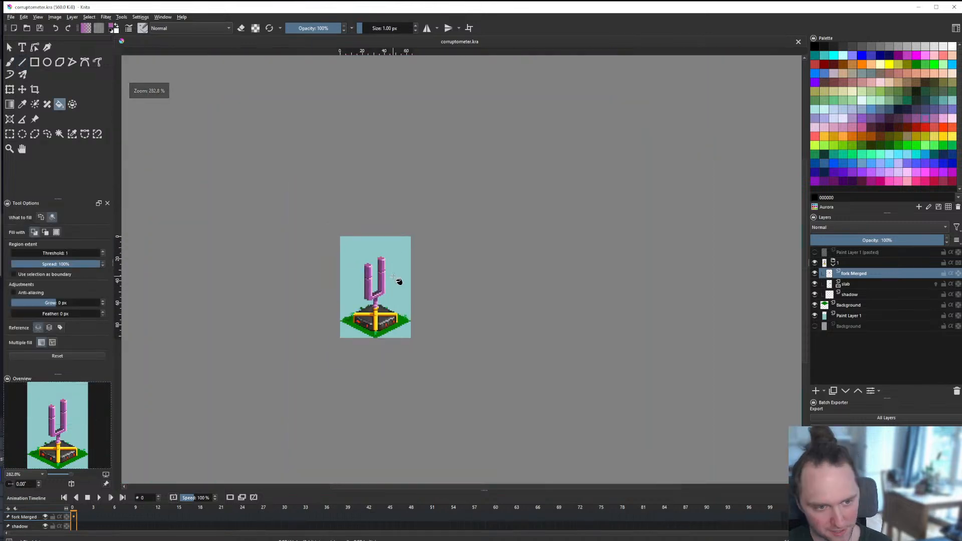
{"action": "scroll", "coordinate": [396, 272], "scroll_direction": "up", "scroll_amount": 7}
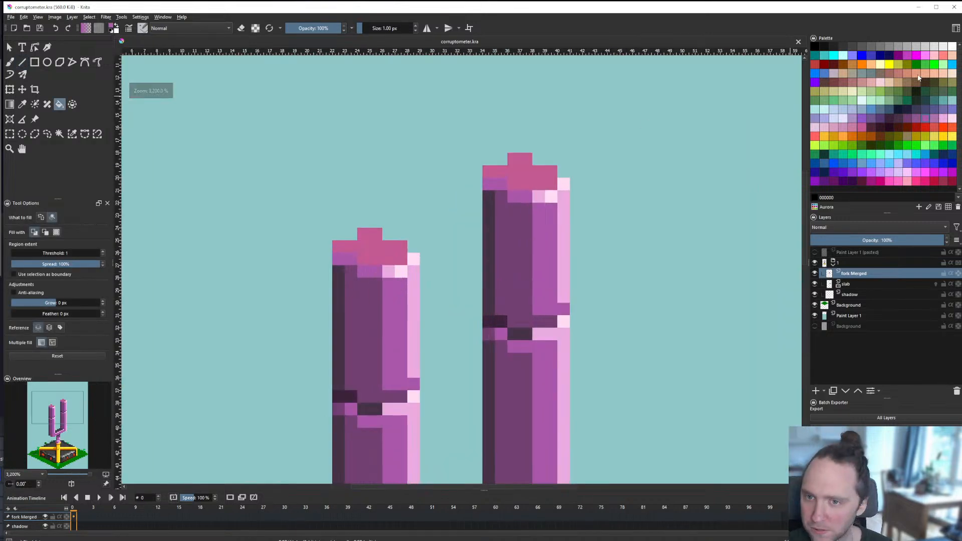
{"action": "left_click", "coordinate": [384, 252]}
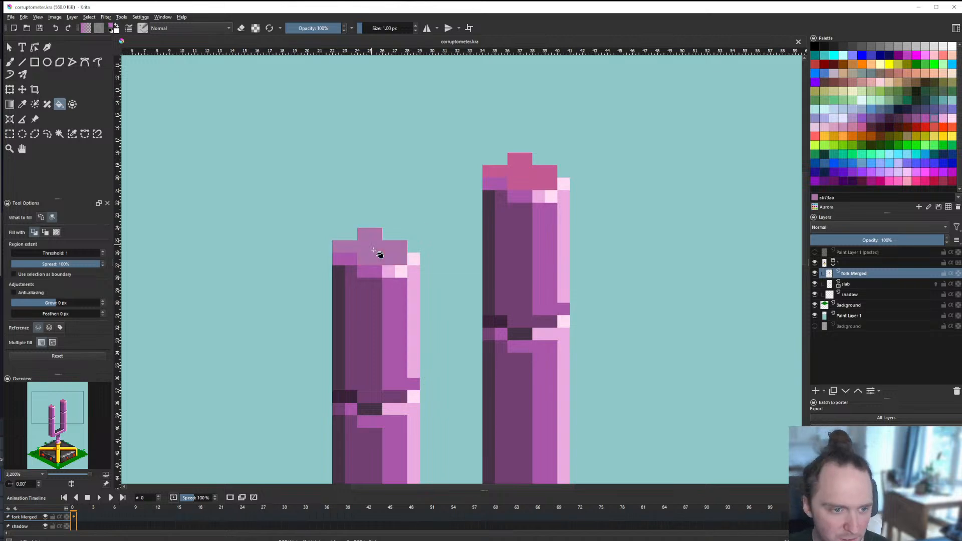
{"action": "scroll", "coordinate": [382, 254], "scroll_direction": "down", "scroll_amount": 7}
{"action": "scroll", "coordinate": [440, 221], "scroll_direction": "up", "scroll_amount": 6}
{"action": "scroll", "coordinate": [404, 287], "scroll_direction": "down", "scroll_amount": 6}
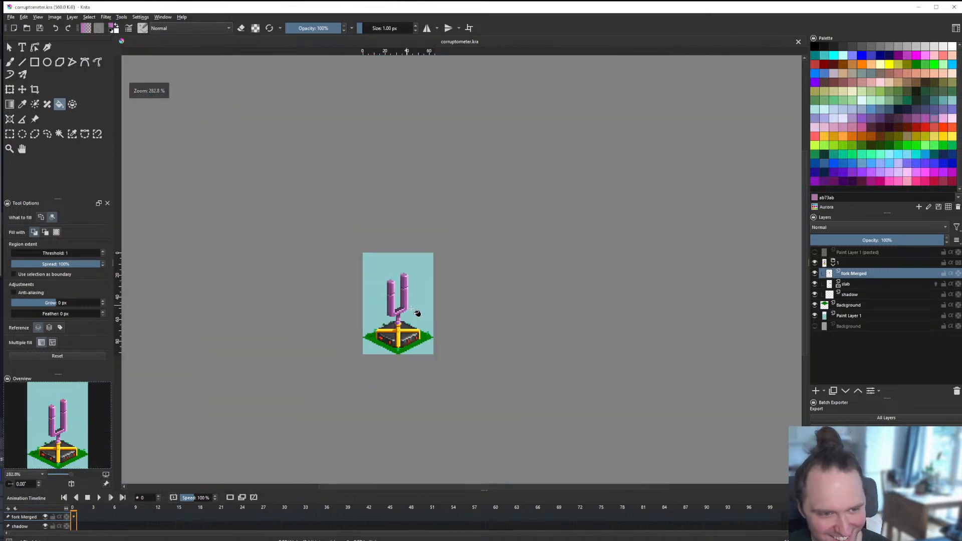
{"action": "key", "text": "ctrl+z"}
Step: Examine the fork's prongs, lower bend and the stem below at several zoom levels, with the Line tool active
{"action": "scroll", "coordinate": [422, 299], "scroll_direction": "up", "scroll_amount": 2}
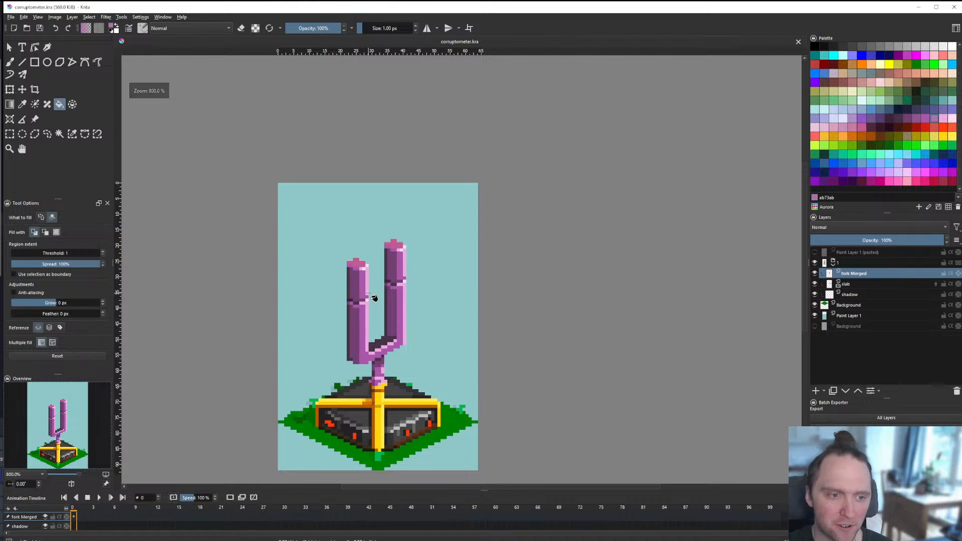
{"action": "scroll", "coordinate": [374, 298], "scroll_direction": "down", "scroll_amount": 2}
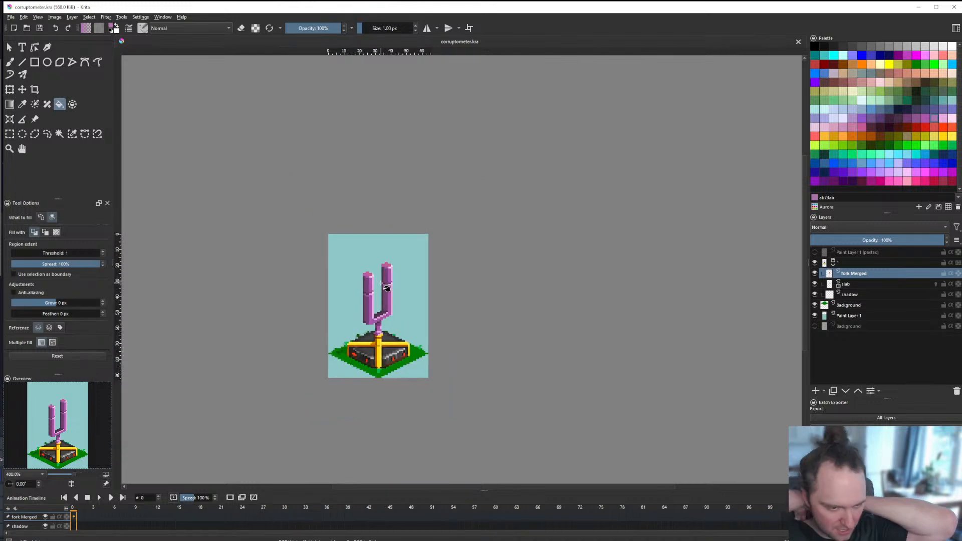
{"action": "scroll", "coordinate": [386, 288], "scroll_direction": "up", "scroll_amount": 5}
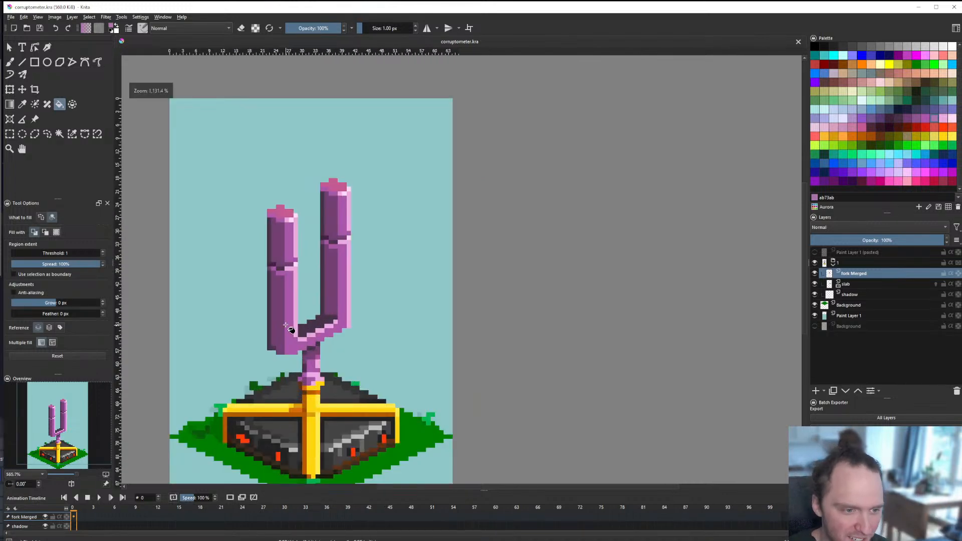
{"action": "scroll", "coordinate": [331, 338], "scroll_direction": "down", "scroll_amount": 1}
{"action": "scroll", "coordinate": [330, 339], "scroll_direction": "up", "scroll_amount": 1}
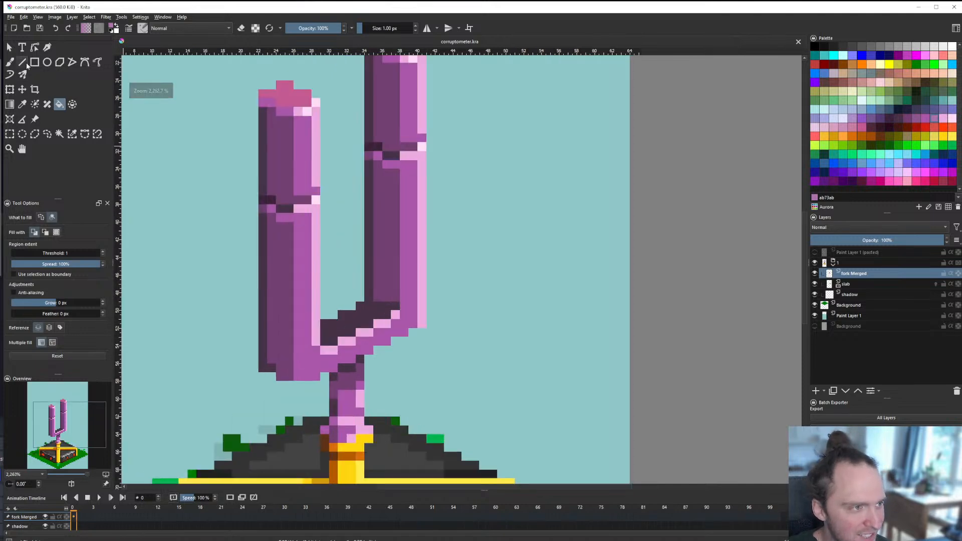
{"action": "left_click", "coordinate": [24, 63]}
{"action": "scroll", "coordinate": [331, 301], "scroll_direction": "down", "scroll_amount": 2}
{"action": "scroll", "coordinate": [377, 344], "scroll_direction": "up", "scroll_amount": 3}
{"action": "scroll", "coordinate": [378, 347], "scroll_direction": "down", "scroll_amount": 1}
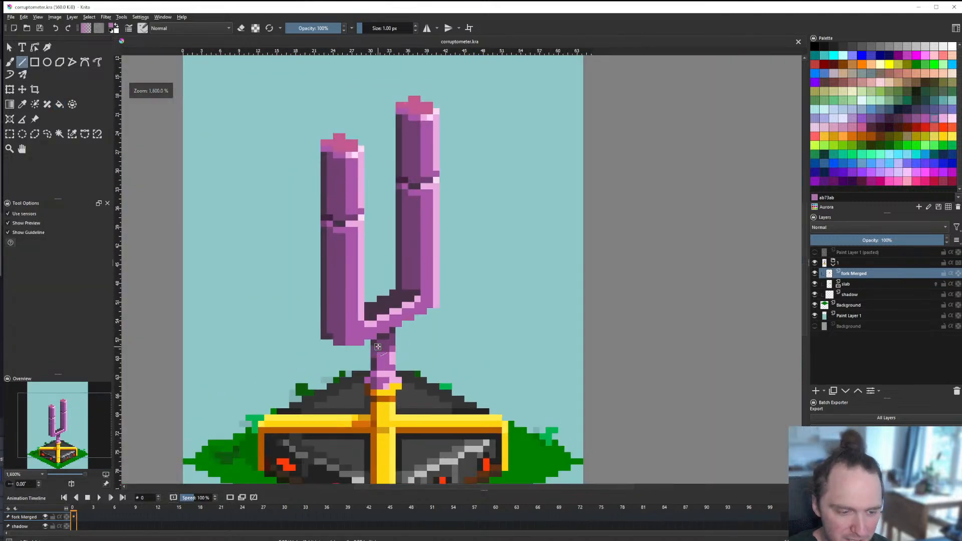
{"action": "scroll", "coordinate": [379, 344], "scroll_direction": "up", "scroll_amount": 2}
{"action": "scroll", "coordinate": [379, 351], "scroll_direction": "down", "scroll_amount": 4}
{"action": "scroll", "coordinate": [373, 355], "scroll_direction": "up", "scroll_amount": 3}
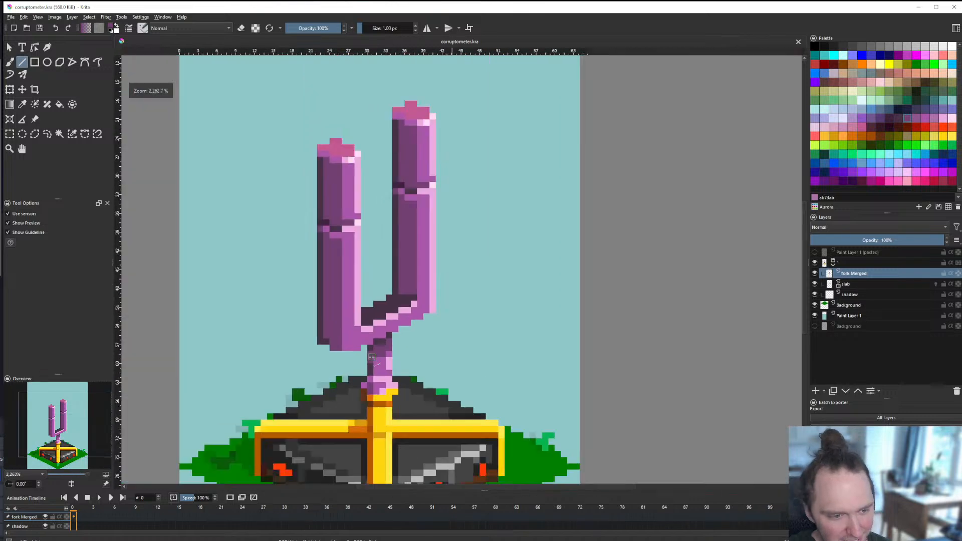
Step: Recolour the bottom row of the left prong's shaded side and its dark corner pixel in mid purple
{"action": "scroll", "coordinate": [371, 356], "scroll_direction": "down", "scroll_amount": 1}
{"action": "scroll", "coordinate": [344, 375], "scroll_direction": "up", "scroll_amount": 3}
{"action": "left_click_drag", "start_coordinate": [307, 383], "coordinate": [320, 388]}
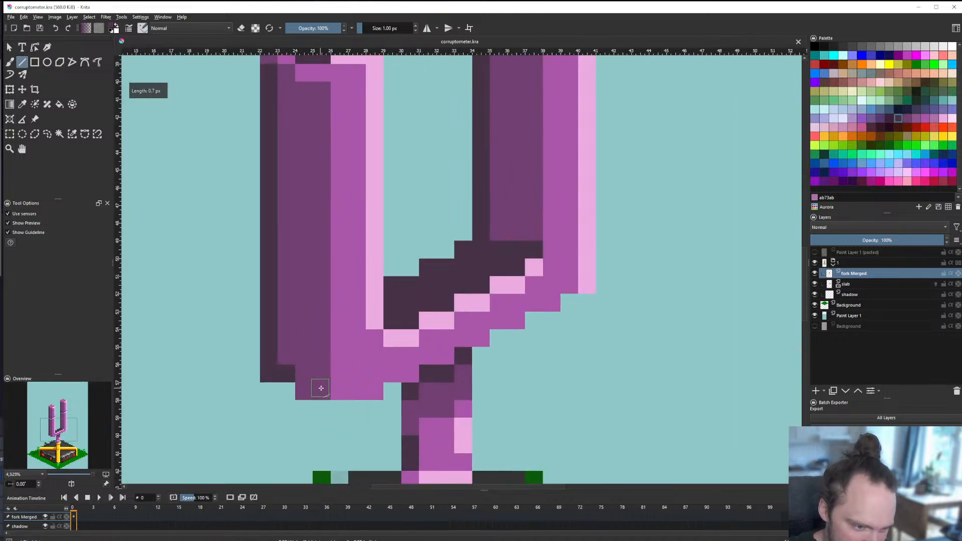
{"action": "scroll", "coordinate": [321, 388], "scroll_direction": "down", "scroll_amount": 3}
{"action": "scroll", "coordinate": [291, 371], "scroll_direction": "up", "scroll_amount": 1}
{"action": "scroll", "coordinate": [258, 355], "scroll_direction": "up", "scroll_amount": 2}
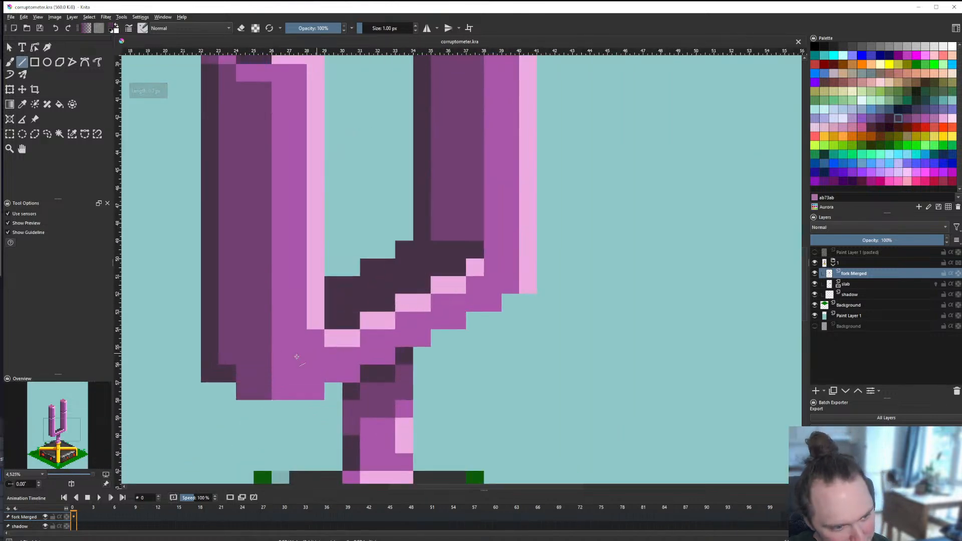
{"action": "left_click", "coordinate": [249, 353], "text": "ctrl"}
{"action": "left_click", "coordinate": [230, 369]}
{"action": "scroll", "coordinate": [274, 369], "scroll_direction": "down", "scroll_amount": 4}
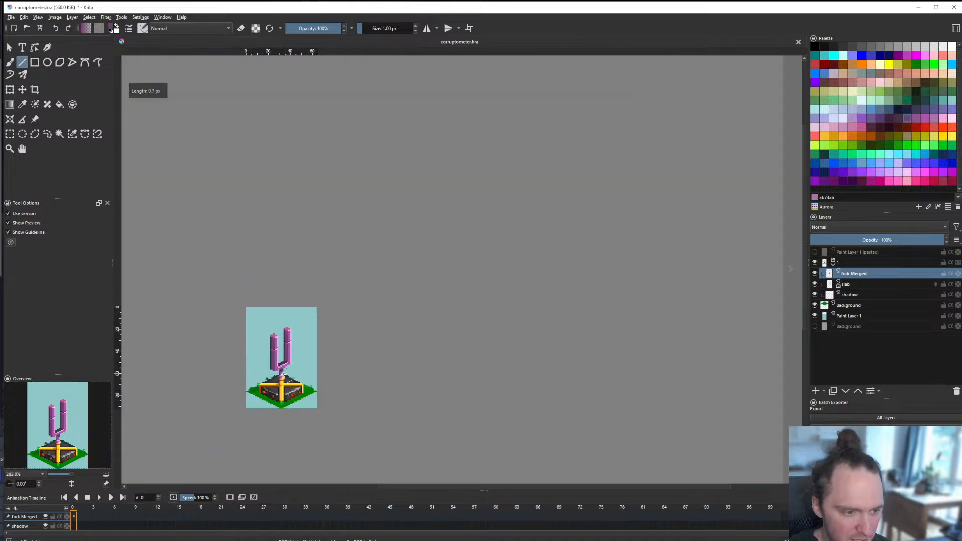
Step: Try adding a dark purple pixel at the outer lower corner of the left prong and check it in full view
{"action": "scroll", "coordinate": [273, 371], "scroll_direction": "up", "scroll_amount": 9}
{"action": "left_click", "coordinate": [206, 304], "text": "ctrl"}
{"action": "left_click", "coordinate": [236, 324]}
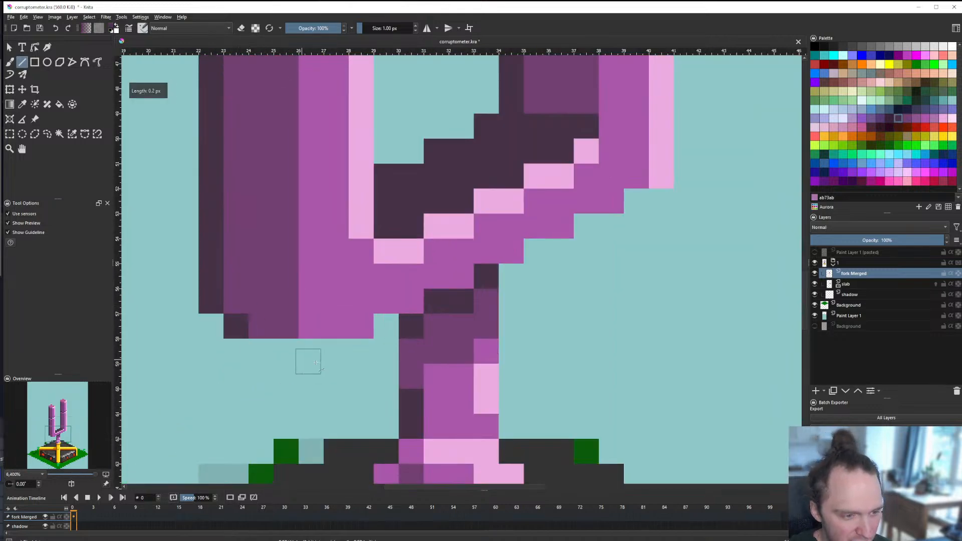
{"action": "scroll", "coordinate": [317, 362], "scroll_direction": "down", "scroll_amount": 7}
{"action": "scroll", "coordinate": [317, 370], "scroll_direction": "up", "scroll_amount": 6}
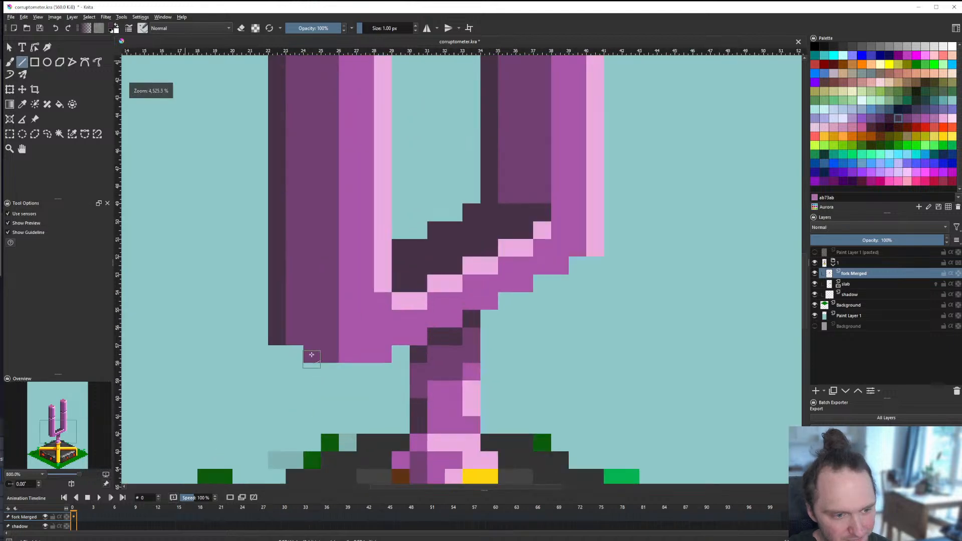
Step: Examine the fork's prongs, rounded left base and lower bend, alternating between full view and close-up
{"action": "scroll", "coordinate": [317, 371], "scroll_direction": "down", "scroll_amount": 8}
{"action": "scroll", "coordinate": [308, 348], "scroll_direction": "up", "scroll_amount": 4}
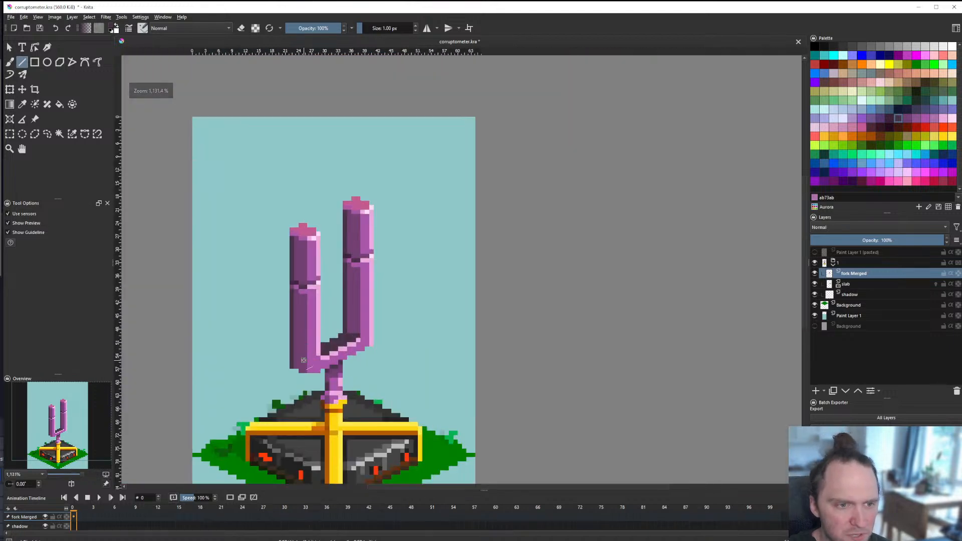
{"action": "scroll", "coordinate": [305, 331], "scroll_direction": "up", "scroll_amount": 3}
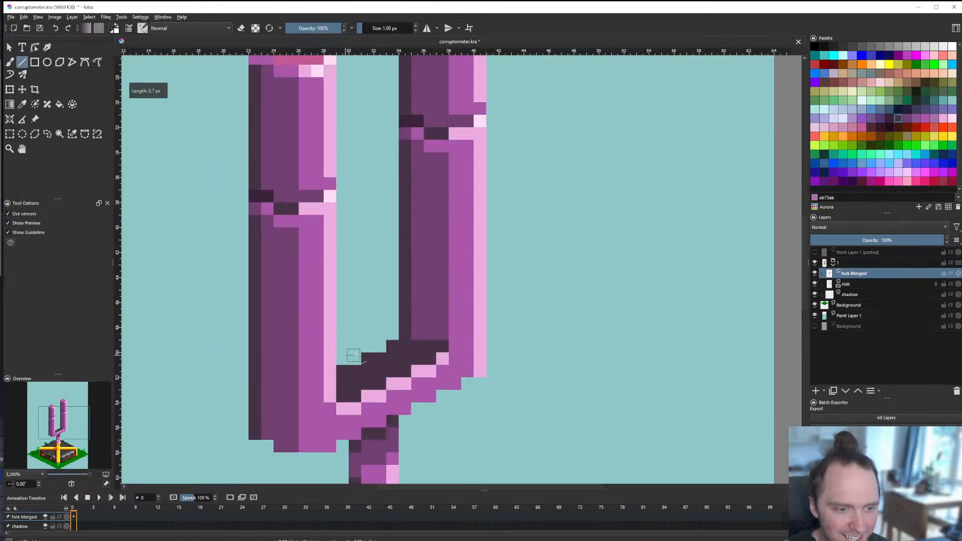
{"action": "scroll", "coordinate": [393, 336], "scroll_direction": "down", "scroll_amount": 7}
{"action": "scroll", "coordinate": [440, 335], "scroll_direction": "up", "scroll_amount": 4}
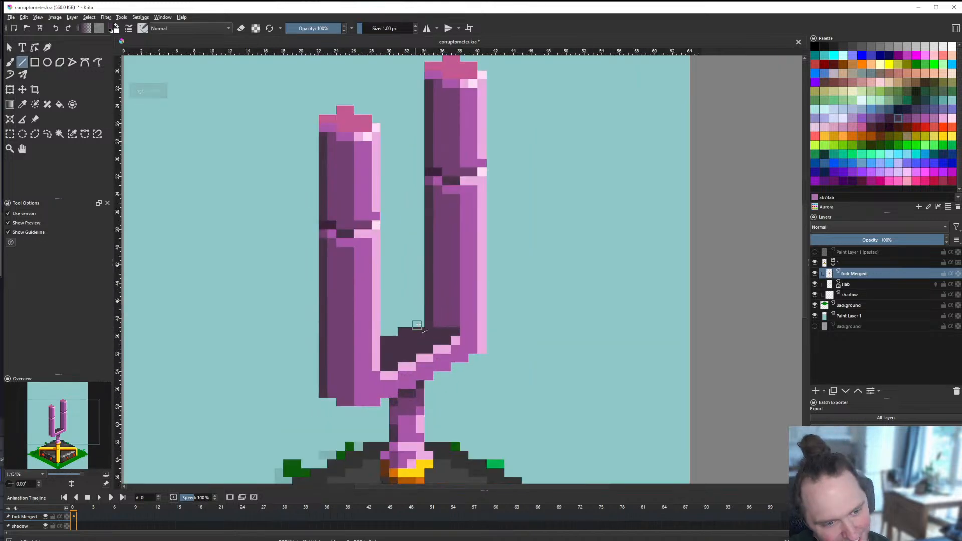
{"action": "scroll", "coordinate": [443, 336], "scroll_direction": "down", "scroll_amount": 4}
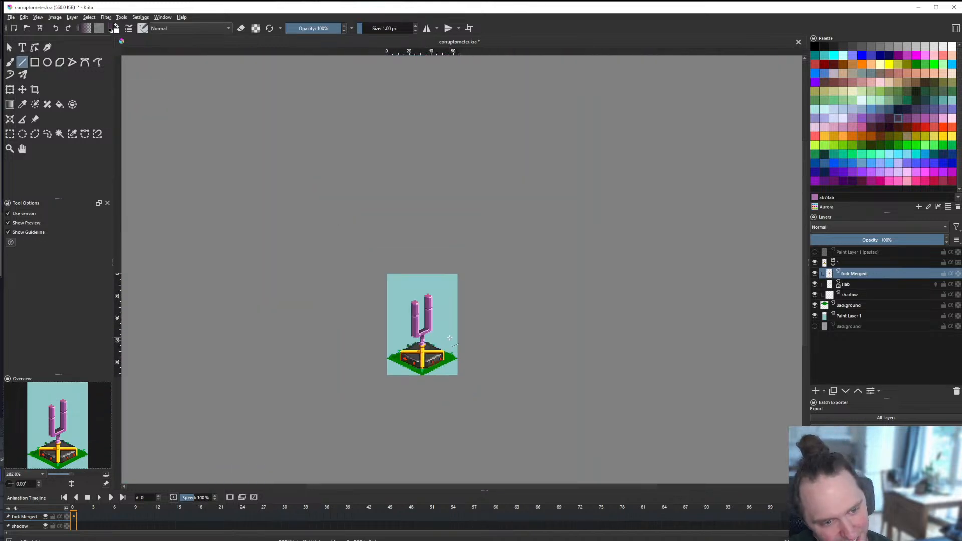
{"action": "scroll", "coordinate": [448, 333], "scroll_direction": "up", "scroll_amount": 7}
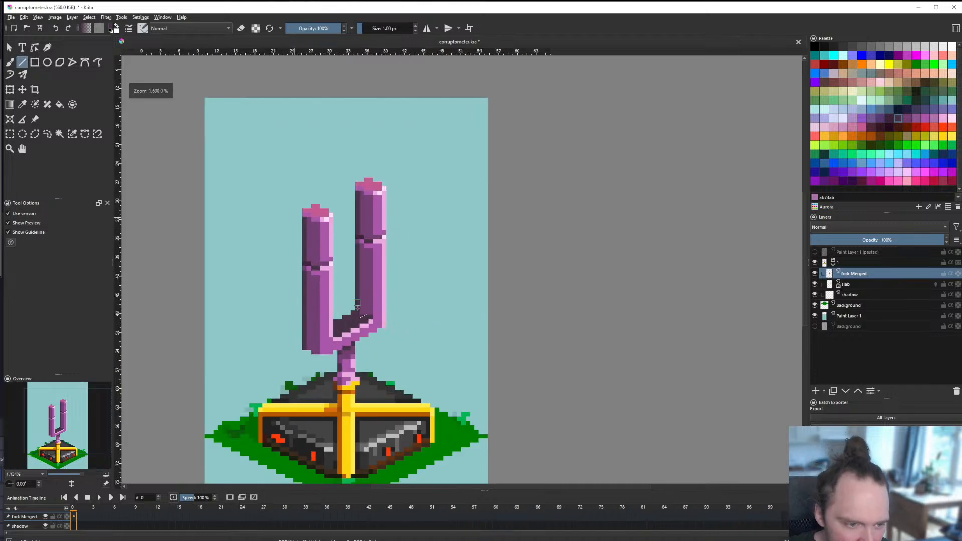
{"action": "scroll", "coordinate": [367, 286], "scroll_direction": "down", "scroll_amount": 4}
{"action": "scroll", "coordinate": [367, 286], "scroll_direction": "up", "scroll_amount": 1}
{"action": "scroll", "coordinate": [393, 122], "scroll_direction": "up", "scroll_amount": 2}
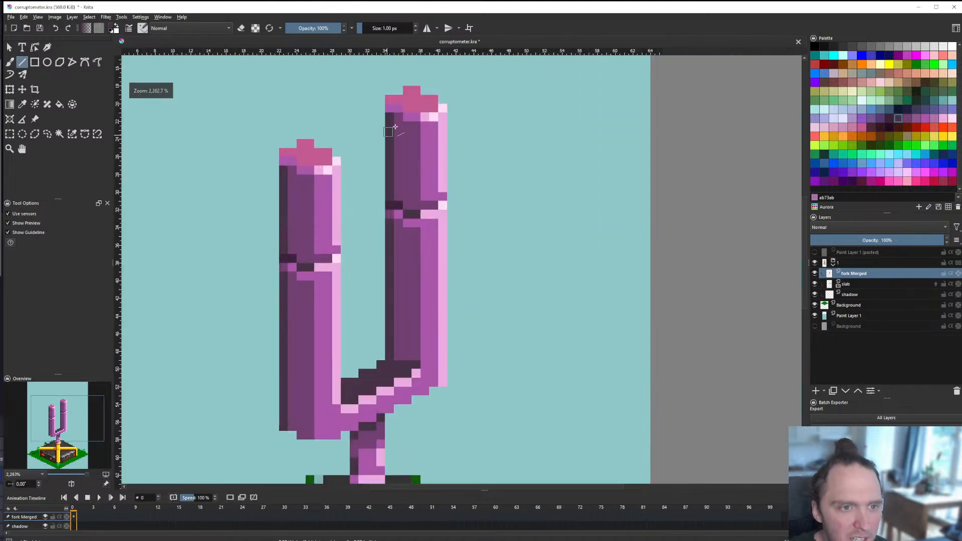
{"action": "scroll", "coordinate": [407, 332], "scroll_direction": "down", "scroll_amount": 4}
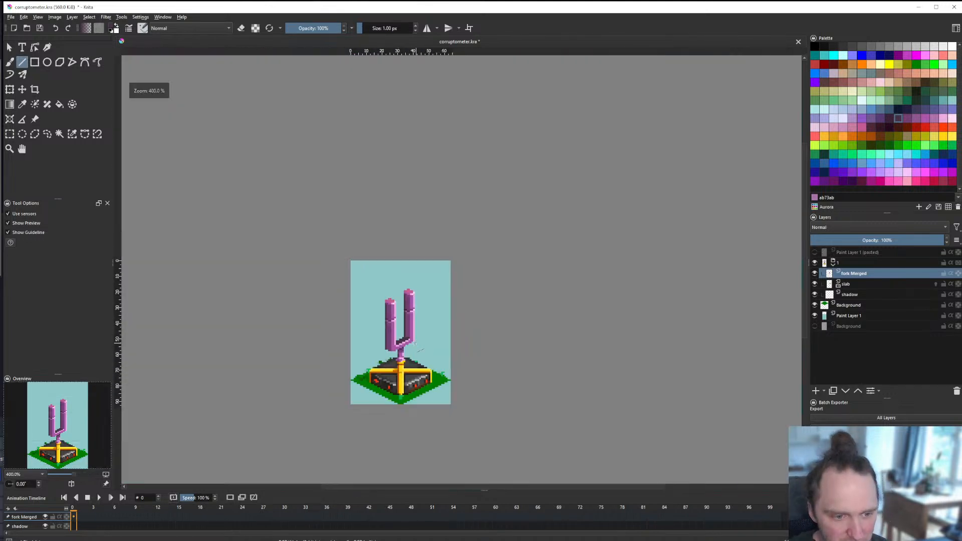
{"action": "scroll", "coordinate": [350, 351], "scroll_direction": "up", "scroll_amount": 6}
Step: Try thickening the underside of the fork's lower bend with a purple line and an extra pixel beside the right prong
{"action": "key", "text": "ctrl+z"}
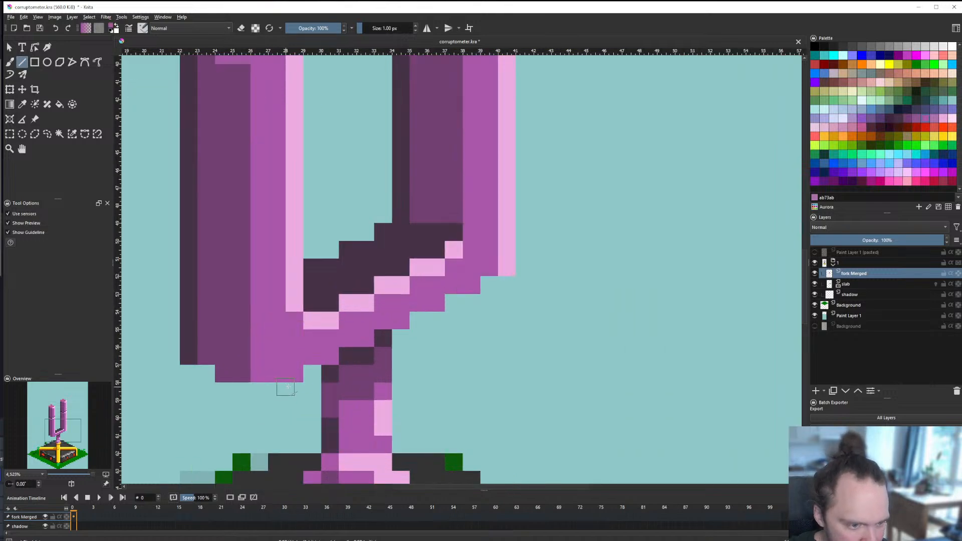
{"action": "mouse_move", "coordinate": [308, 377]}
{"action": "left_mouse_down"}
{"action": "mouse_move", "coordinate": [493, 285]}
{"action": "mouse_move", "coordinate": [467, 304]}
{"action": "left_mouse_up"}
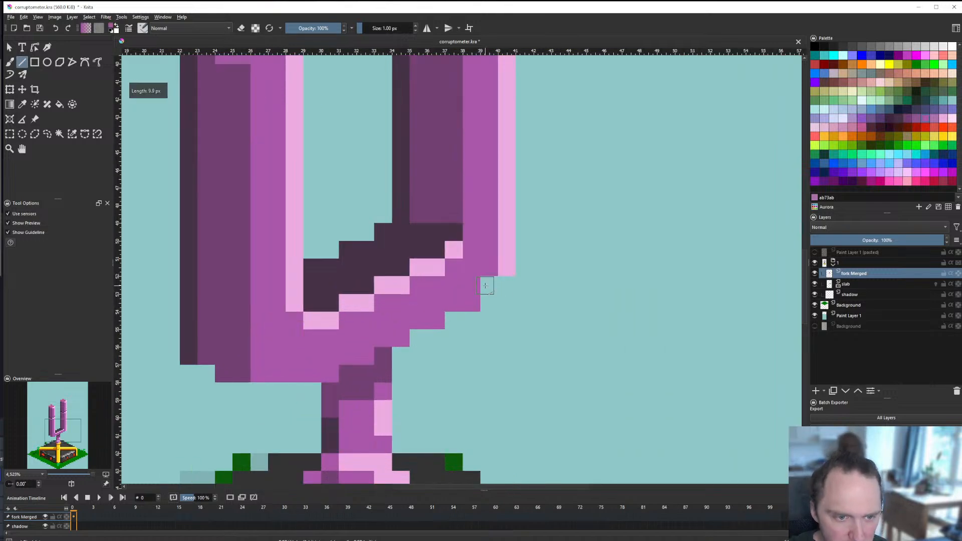
{"action": "left_click", "coordinate": [488, 287]}
{"action": "scroll", "coordinate": [488, 289], "scroll_direction": "down", "scroll_amount": 6}
{"action": "scroll", "coordinate": [496, 291], "scroll_direction": "up", "scroll_amount": 6}
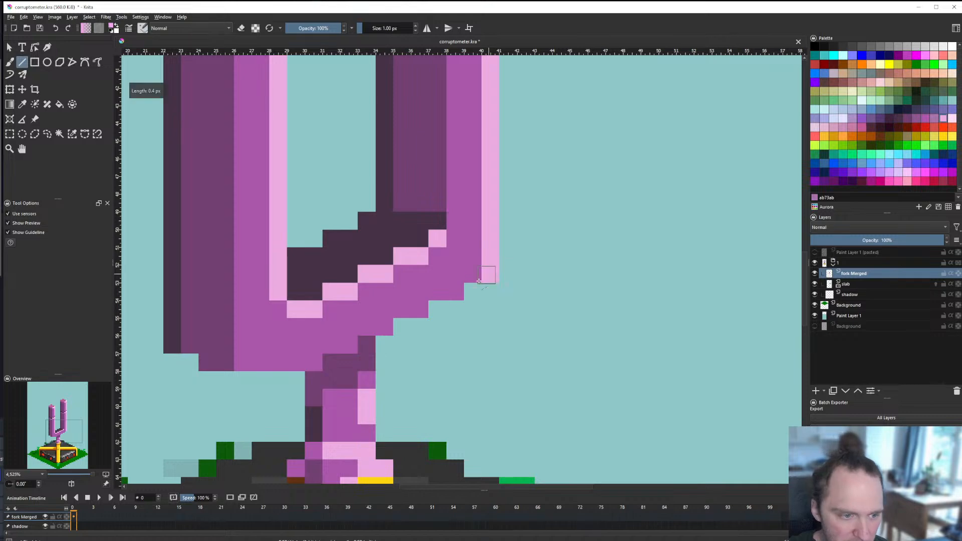
Step: Undo and redo the bend thickening to compare both versions, then check the fork in full view
{"action": "key", "text": "ctrl+z"}
{"action": "key", "text": "ctrl+z"}
{"action": "key", "text": "ctrl+z"}
{"action": "key", "text": "ctrl+shift+z"}
{"action": "key", "text": "ctrl+shift+z"}
{"action": "key", "text": "ctrl+shift+z"}
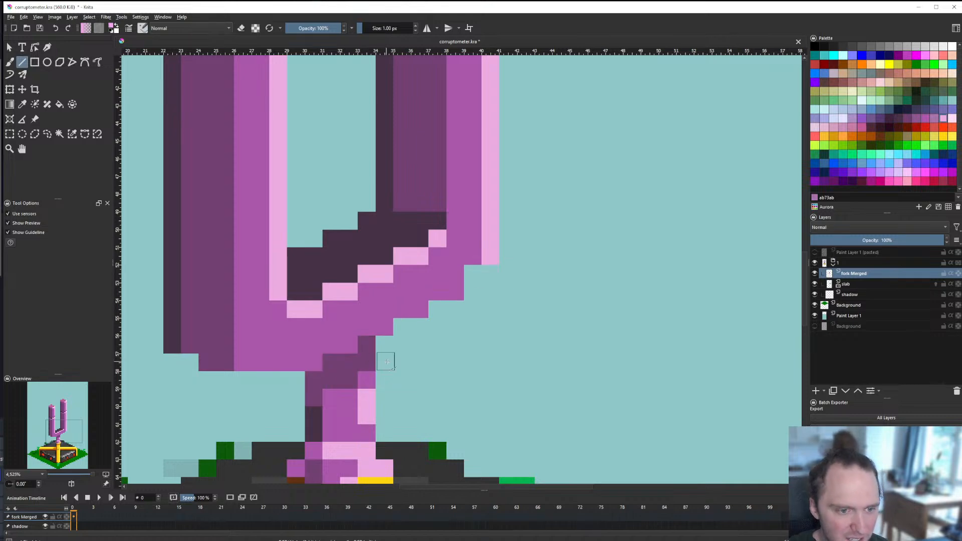
{"action": "scroll", "coordinate": [406, 349], "scroll_direction": "down", "scroll_amount": 7}
{"action": "scroll", "coordinate": [403, 347], "scroll_direction": "up", "scroll_amount": 8}
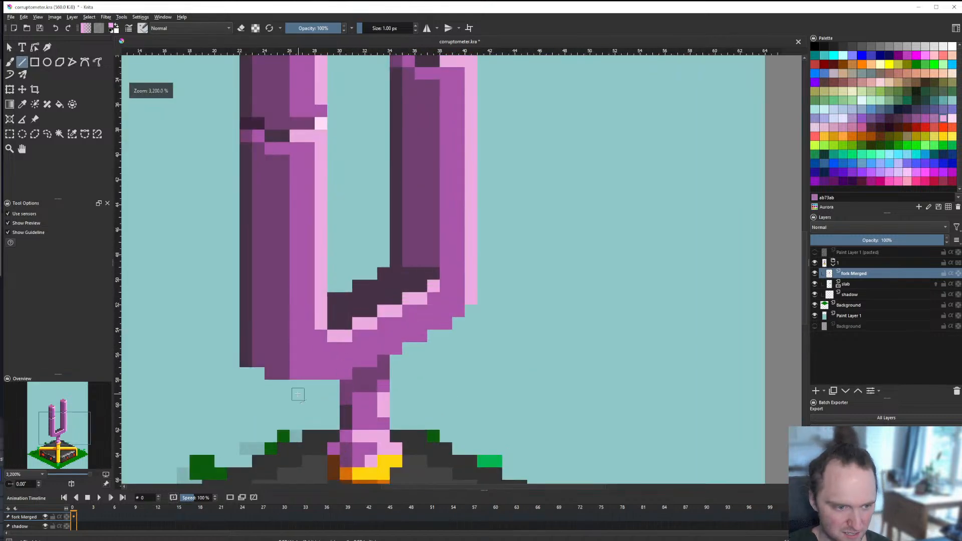
Step: Try rounding the left prong's base with a two-pixel purple row underneath and check it in full view
{"action": "left_click_drag", "start_coordinate": [331, 382], "coordinate": [310, 373]}
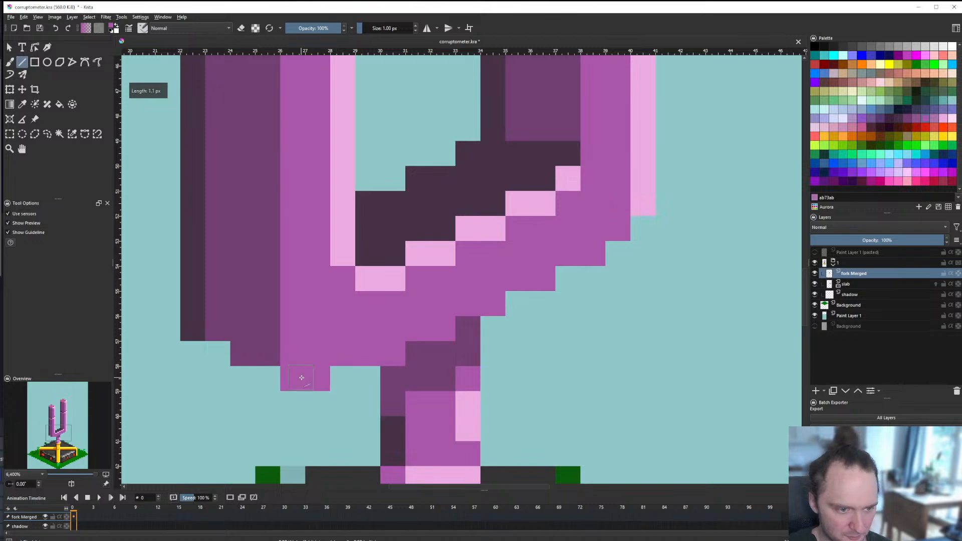
{"action": "scroll", "coordinate": [331, 377], "scroll_direction": "down", "scroll_amount": 6}
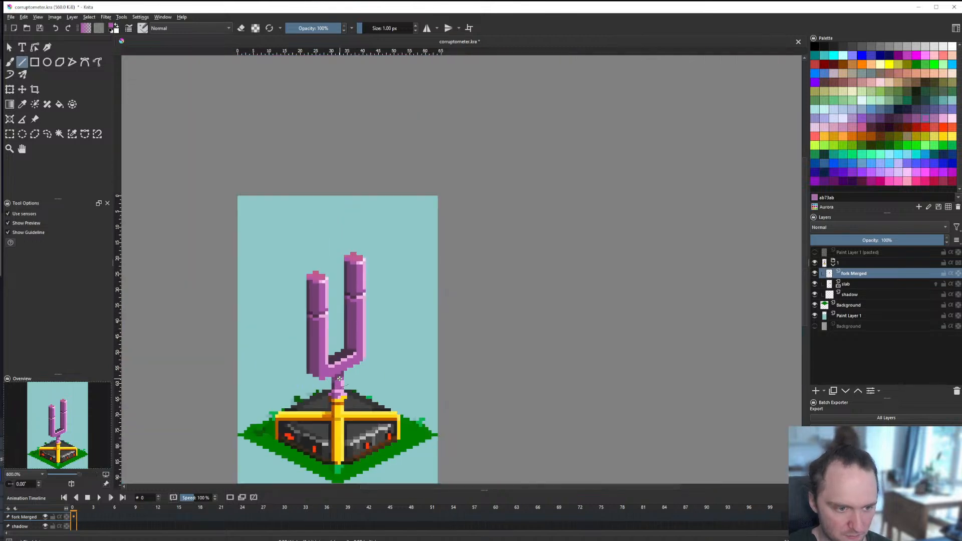
{"action": "scroll", "coordinate": [339, 379], "scroll_direction": "down", "scroll_amount": 4}
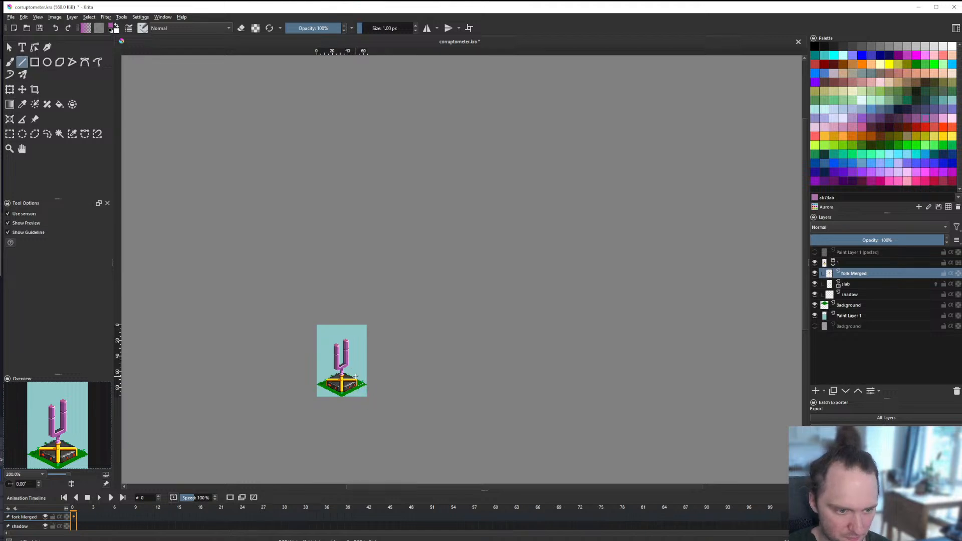
{"action": "scroll", "coordinate": [341, 374], "scroll_direction": "up", "scroll_amount": 10}
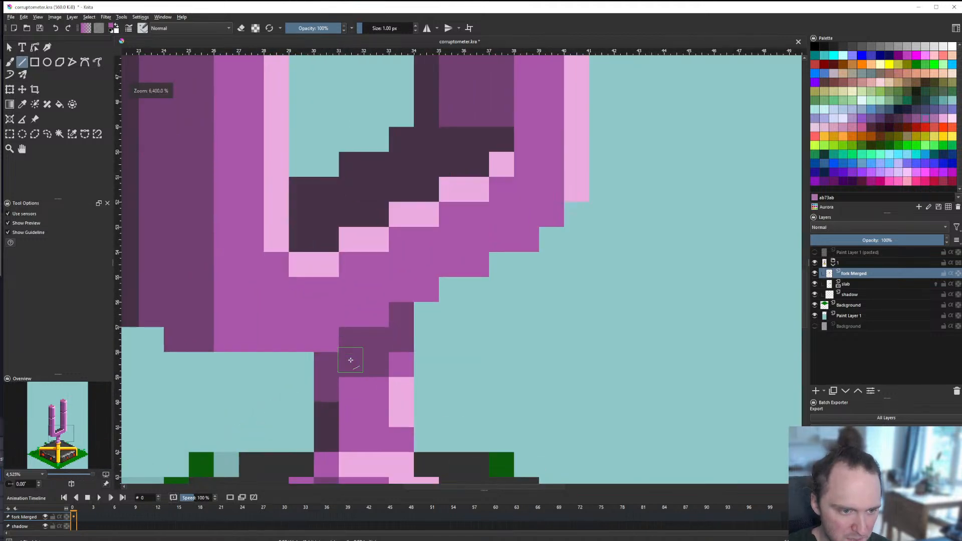
Step: Try a dark purple contact shadow along the top of the stem directly beneath the thickened bend
{"action": "left_click", "coordinate": [330, 364]}
{"action": "left_click", "coordinate": [398, 316]}
{"action": "left_click_drag", "start_coordinate": [354, 337], "coordinate": [439, 309]}
{"action": "left_click", "coordinate": [306, 334], "text": "ctrl"}
{"action": "scroll", "coordinate": [313, 343], "scroll_direction": "down", "scroll_amount": 6}
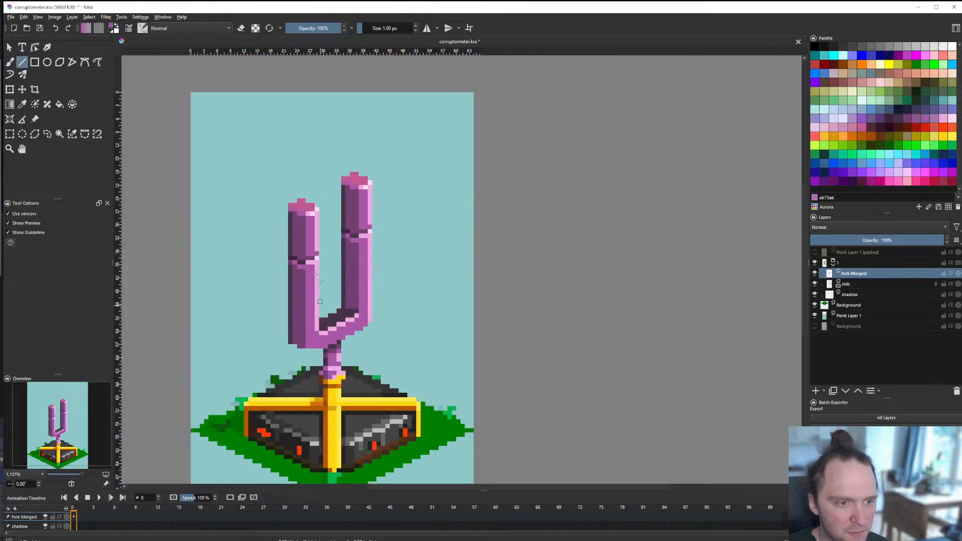
{"action": "scroll", "coordinate": [316, 335], "scroll_direction": "up", "scroll_amount": 3}
{"action": "scroll", "coordinate": [317, 350], "scroll_direction": "down", "scroll_amount": 5}
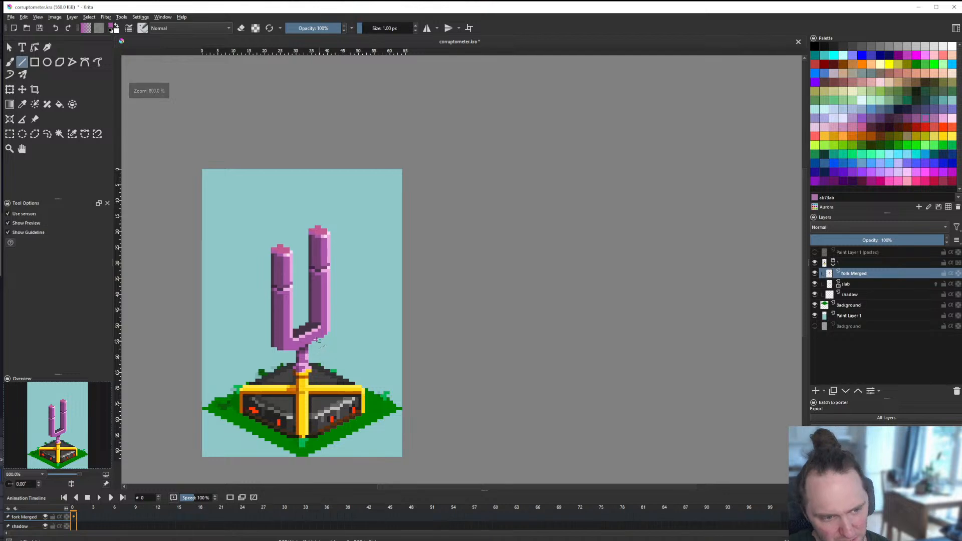
Step: Try extending the left prong's base downward with a short purple line, comparing its placement in full view
{"action": "scroll", "coordinate": [321, 346], "scroll_direction": "up", "scroll_amount": 5}
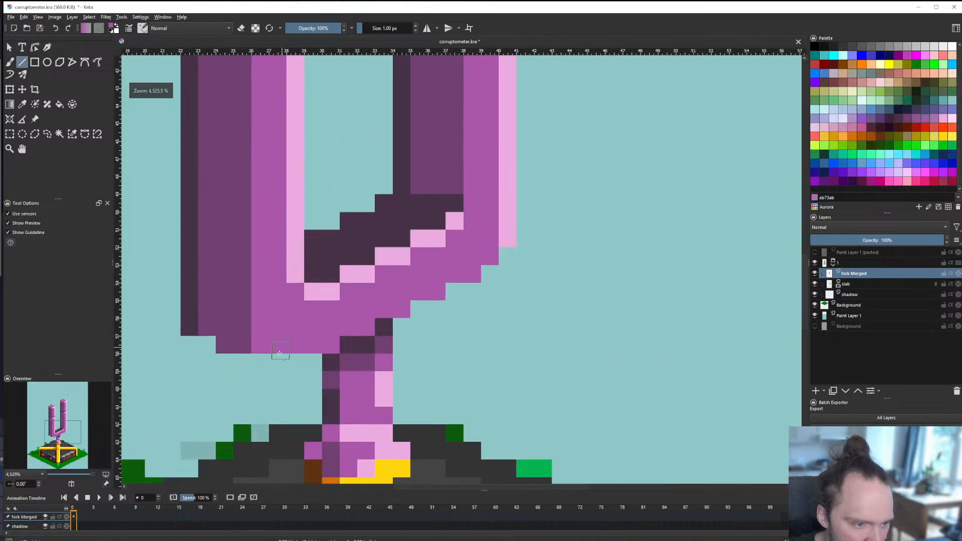
{"action": "left_click_drag", "start_coordinate": [275, 361], "coordinate": [291, 361]}
{"action": "scroll", "coordinate": [293, 363], "scroll_direction": "down", "scroll_amount": 6}
{"action": "scroll", "coordinate": [298, 371], "scroll_direction": "up", "scroll_amount": 5}
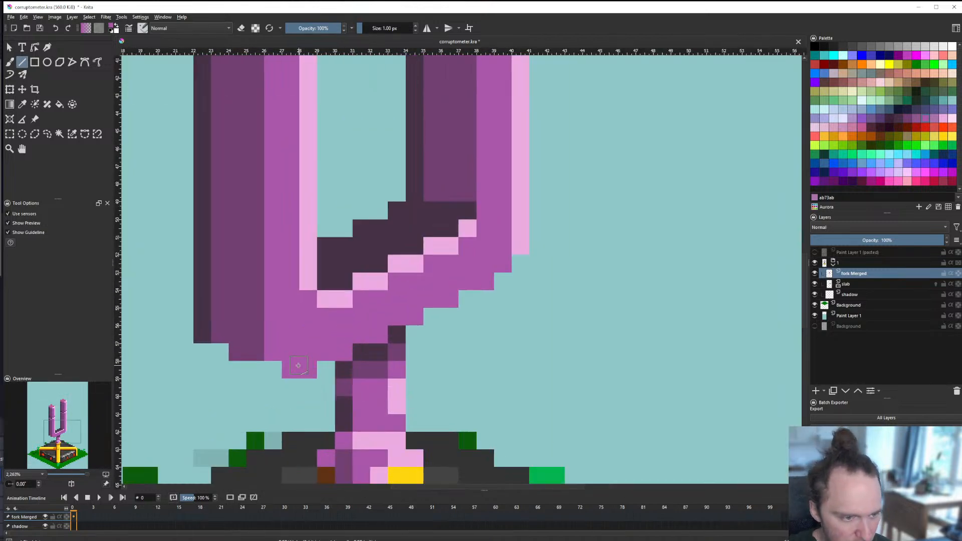
{"action": "scroll", "coordinate": [301, 377], "scroll_direction": "up", "scroll_amount": 2}
{"action": "left_click_drag", "start_coordinate": [300, 365], "coordinate": [323, 365]}
{"action": "scroll", "coordinate": [323, 365], "scroll_direction": "down", "scroll_amount": 8}
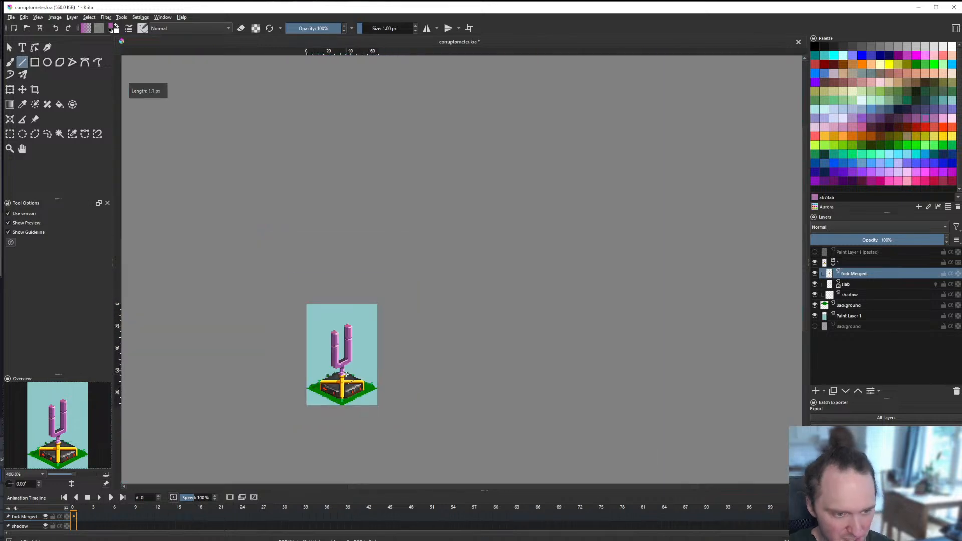
{"action": "scroll", "coordinate": [346, 375], "scroll_direction": "up", "scroll_amount": 4}
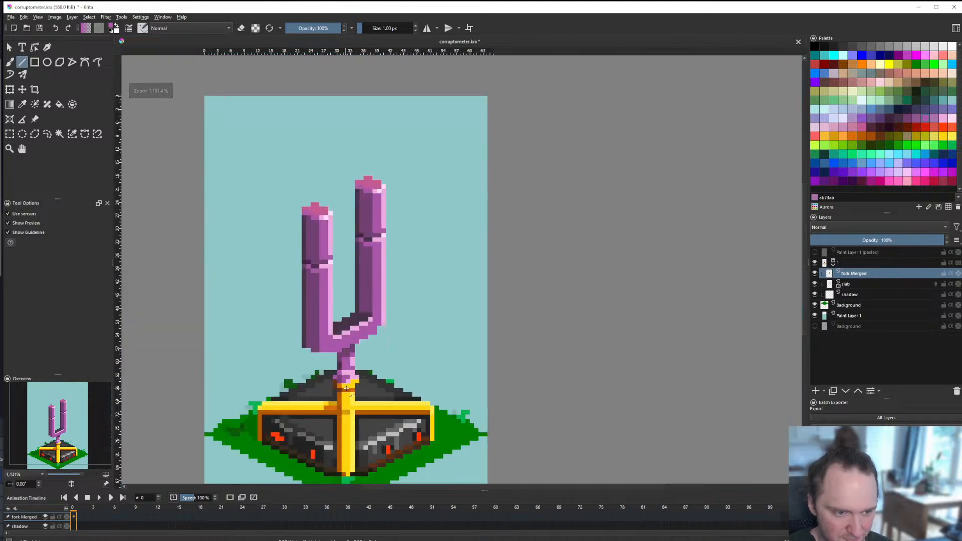
{"action": "scroll", "coordinate": [339, 353], "scroll_direction": "down", "scroll_amount": 4}
{"action": "scroll", "coordinate": [371, 350], "scroll_direction": "up", "scroll_amount": 8}
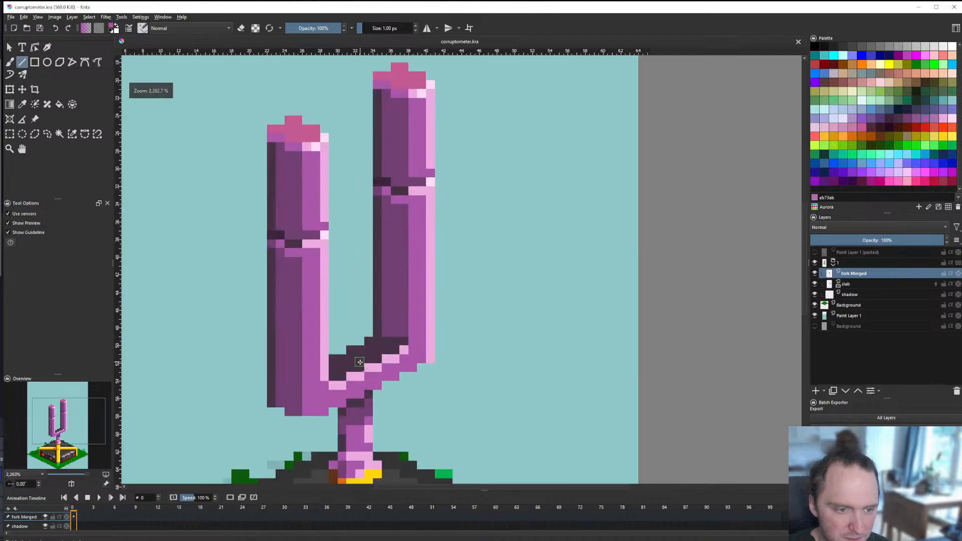
Step: Sample the bend's purple and fill the left part of its dark inner face with it
{"action": "left_click", "coordinate": [391, 378]}
{"action": "scroll", "coordinate": [390, 378], "scroll_direction": "down", "scroll_amount": 8}
{"action": "scroll", "coordinate": [385, 335], "scroll_direction": "up", "scroll_amount": 7}
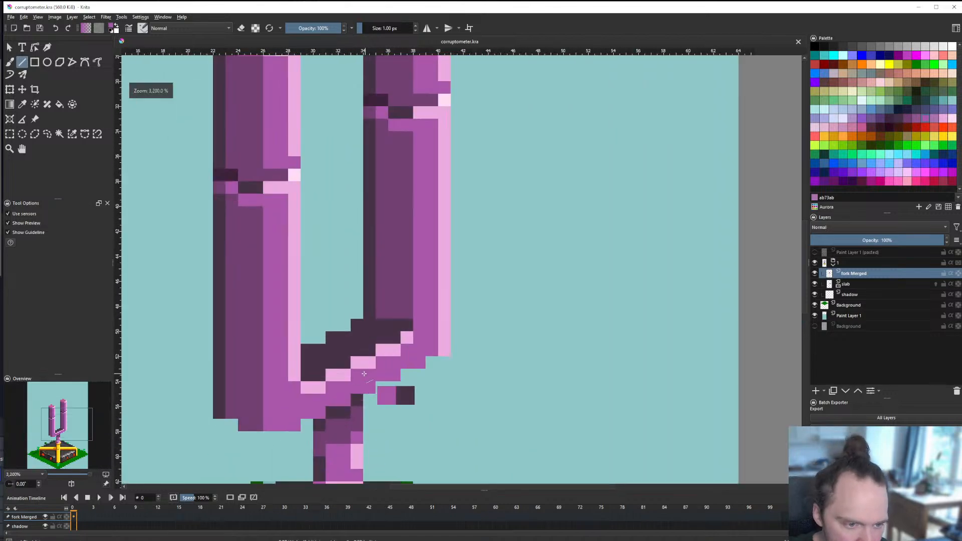
{"action": "scroll", "coordinate": [397, 336], "scroll_direction": "down", "scroll_amount": 8}
{"action": "scroll", "coordinate": [382, 350], "scroll_direction": "up", "scroll_amount": 9}
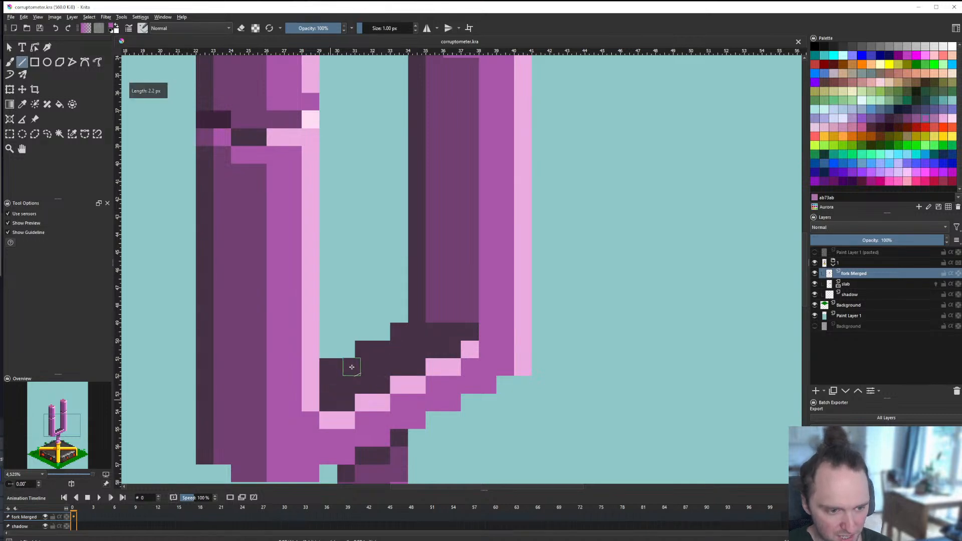
{"action": "left_click_drag", "start_coordinate": [352, 367], "coordinate": [353, 368]}
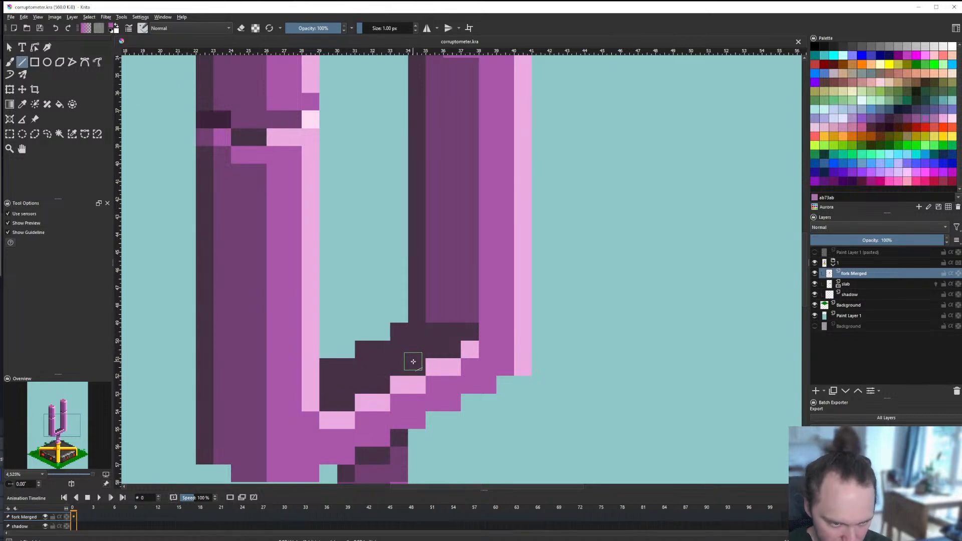
{"action": "key", "text": "f"}
{"action": "scroll", "coordinate": [391, 354], "scroll_direction": "down", "scroll_amount": 9}
{"action": "scroll", "coordinate": [391, 254], "scroll_direction": "up", "scroll_amount": 3}
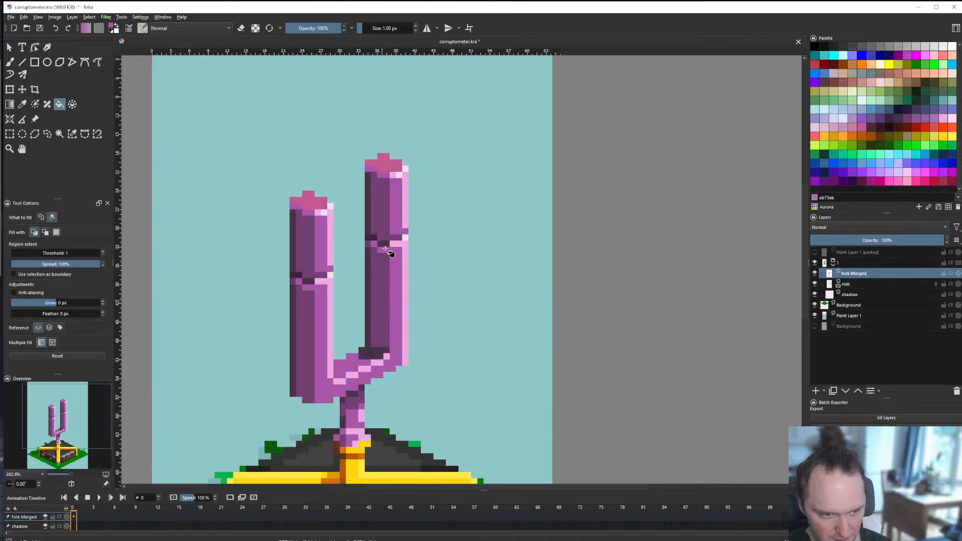
Step: Recolour the purple part of the bend's inner face pink and touch up its edge with the brush
{"action": "scroll", "coordinate": [366, 368], "scroll_direction": "up", "scroll_amount": 4}
{"action": "key", "text": "b"}
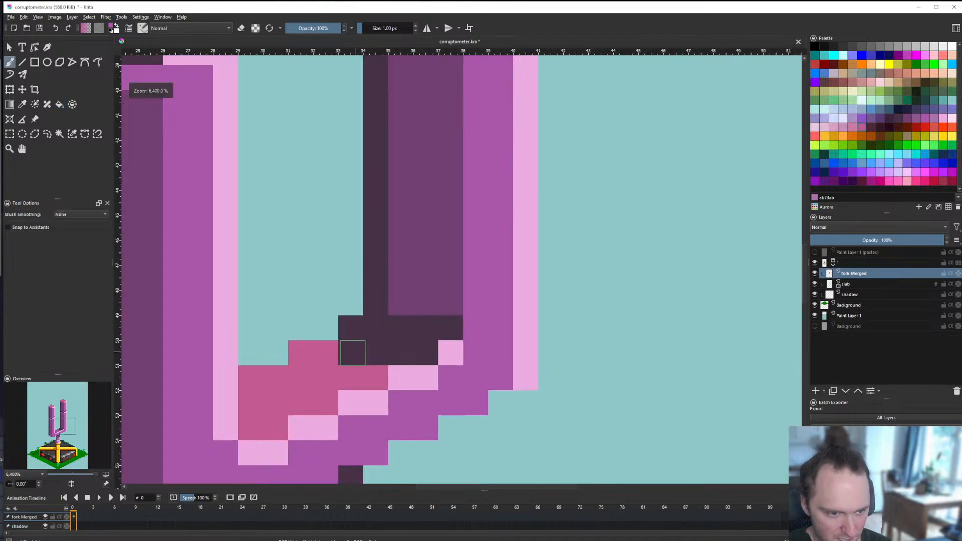
{"action": "left_click", "coordinate": [365, 364]}
Step: Trim the dark shadow at the right prong's inner base with the prong's mid purple, comparing it in full view
{"action": "scroll", "coordinate": [366, 368], "scroll_direction": "down", "scroll_amount": 8}
{"action": "scroll", "coordinate": [406, 359], "scroll_direction": "up", "scroll_amount": 4}
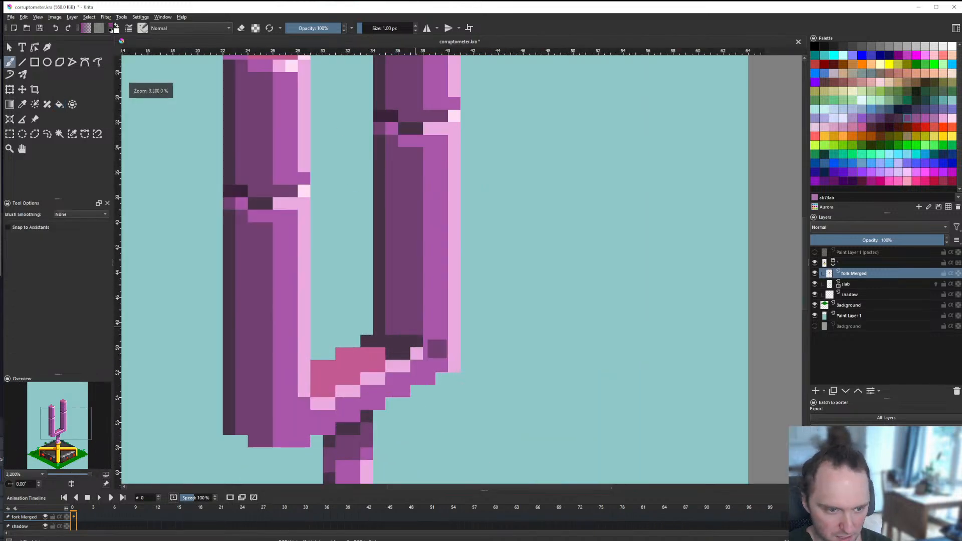
{"action": "scroll", "coordinate": [436, 349], "scroll_direction": "up", "scroll_amount": 2}
{"action": "left_click", "coordinate": [358, 324], "text": "ctrl"}
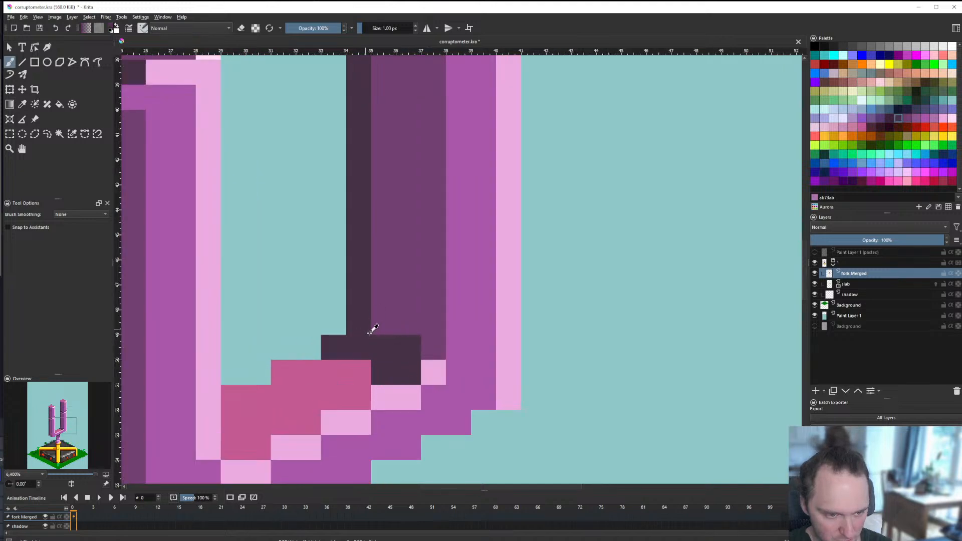
{"action": "scroll", "coordinate": [404, 350], "scroll_direction": "down", "scroll_amount": 8}
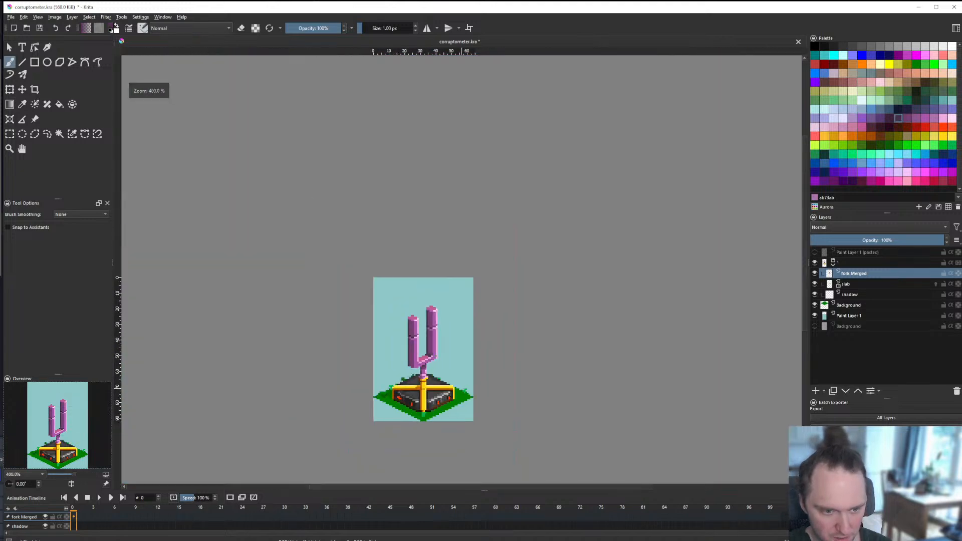
{"action": "scroll", "coordinate": [441, 348], "scroll_direction": "up", "scroll_amount": 6}
{"action": "scroll", "coordinate": [444, 348], "scroll_direction": "down", "scroll_amount": 6}
{"action": "scroll", "coordinate": [432, 354], "scroll_direction": "up", "scroll_amount": 7}
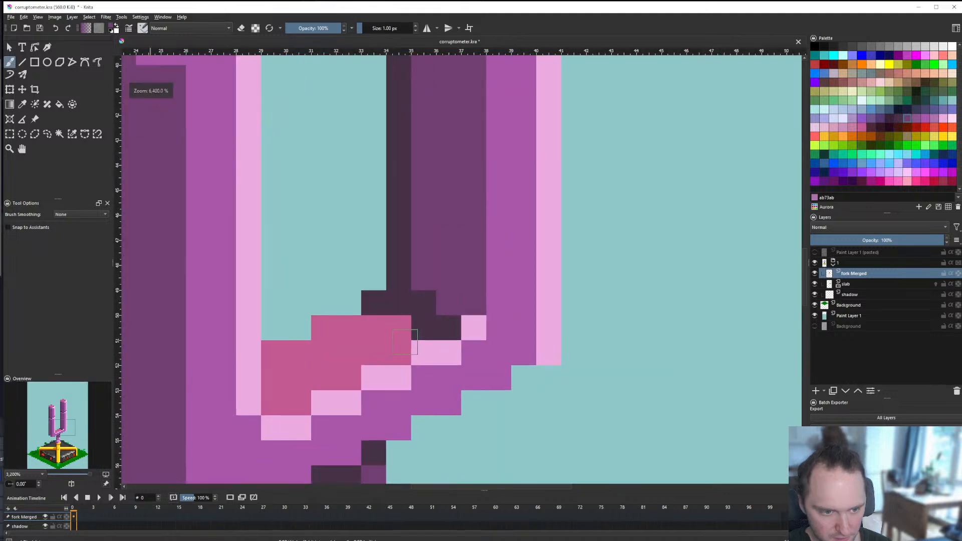
Step: Sample the dark purple and paint it over the top row of the bend's pink inner face
{"action": "left_click", "coordinate": [431, 361]}
{"action": "scroll", "coordinate": [422, 335], "scroll_direction": "down", "scroll_amount": 1}
{"action": "scroll", "coordinate": [422, 335], "scroll_direction": "up", "scroll_amount": 1}
{"action": "left_click", "coordinate": [420, 323], "text": "ctrl"}
{"action": "left_click_drag", "start_coordinate": [423, 338], "coordinate": [352, 339]}
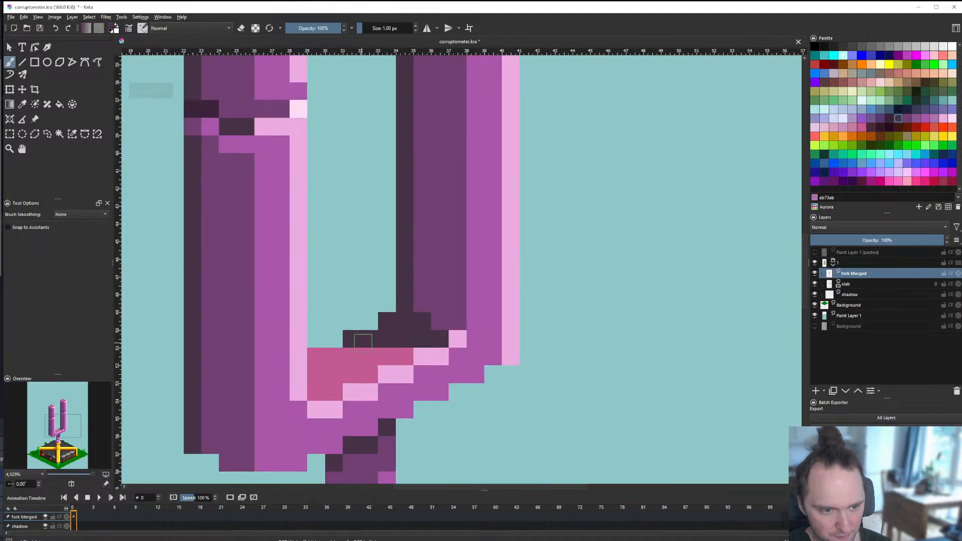
{"action": "scroll", "coordinate": [385, 351], "scroll_direction": "down", "scroll_amount": 11}
{"action": "scroll", "coordinate": [393, 359], "scroll_direction": "up", "scroll_amount": 1}
{"action": "scroll", "coordinate": [386, 353], "scroll_direction": "up", "scroll_amount": 6}
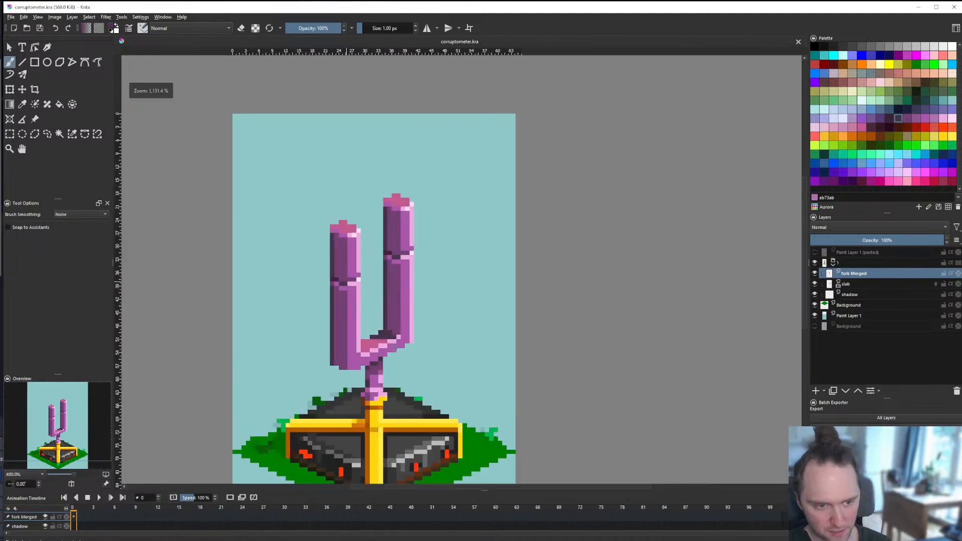
{"action": "scroll", "coordinate": [341, 347], "scroll_direction": "up", "scroll_amount": 2}
{"action": "scroll", "coordinate": [350, 346], "scroll_direction": "down", "scroll_amount": 3}
{"action": "scroll", "coordinate": [369, 344], "scroll_direction": "up", "scroll_amount": 2}
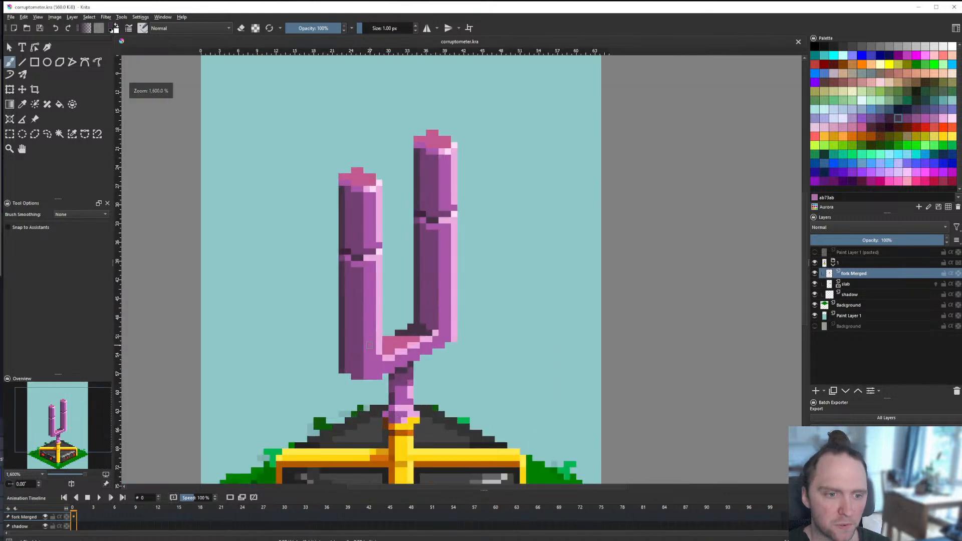
Step: Try narrowing the left prong by deleting its dark outer edge with a 6 × 43 px rectangular selection
{"action": "left_click", "coordinate": [10, 133]}
{"action": "left_click_drag", "start_coordinate": [307, 135], "coordinate": [344, 405]}
{"action": "key", "text": "Delete"}
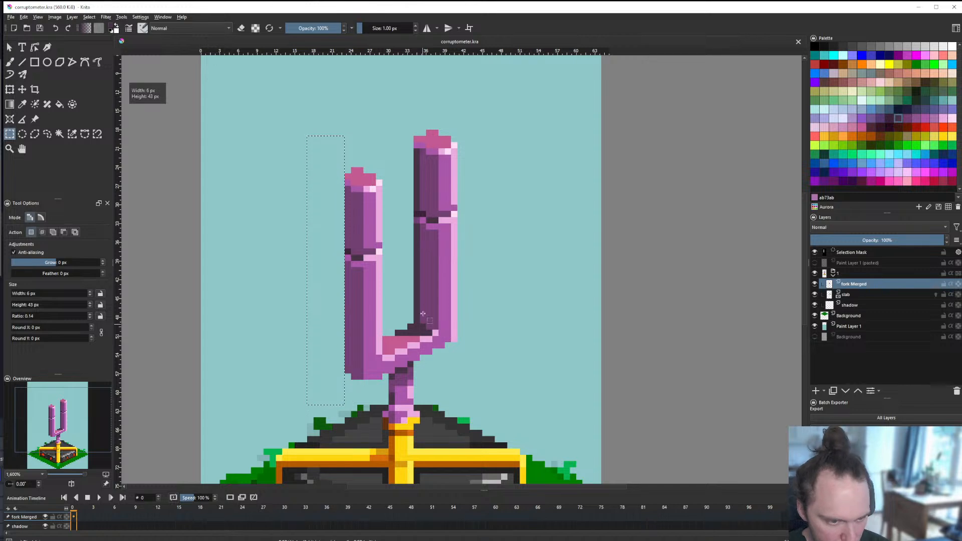
{"action": "key", "text": "ctrl+shift+a"}
{"action": "scroll", "coordinate": [411, 308], "scroll_direction": "down", "scroll_amount": 8}
{"action": "scroll", "coordinate": [415, 303], "scroll_direction": "up", "scroll_amount": 2}
{"action": "key", "text": "ctrl+z"}
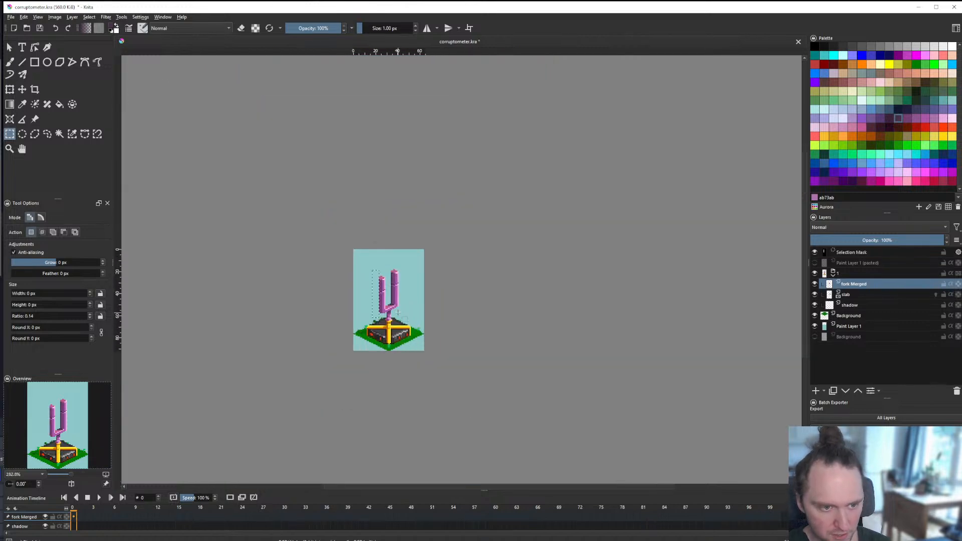
{"action": "left_click", "coordinate": [404, 326]}
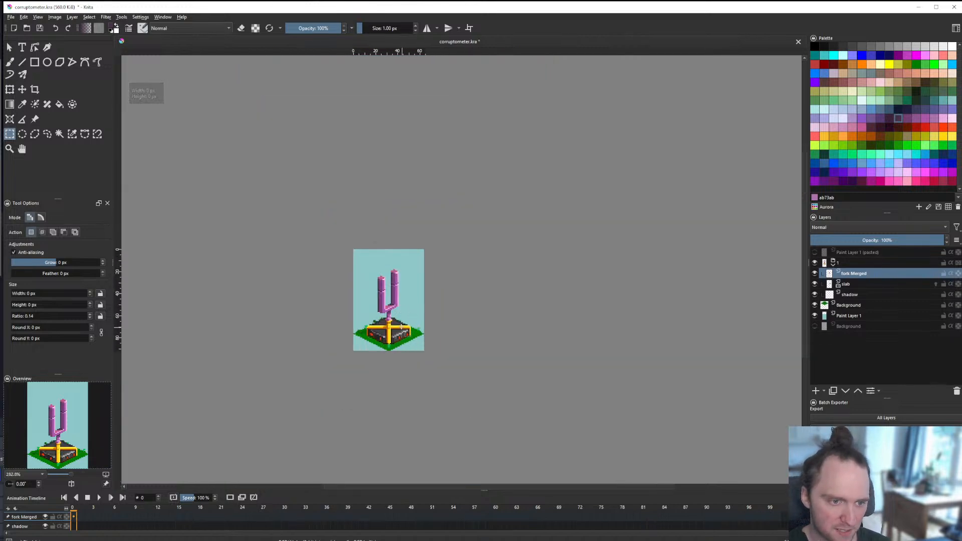
Step: Examine the tuning fork's bend and prongs up close and in full view
{"action": "scroll", "coordinate": [383, 304], "scroll_direction": "up", "scroll_amount": 5}
{"action": "scroll", "coordinate": [365, 321], "scroll_direction": "up", "scroll_amount": 2}
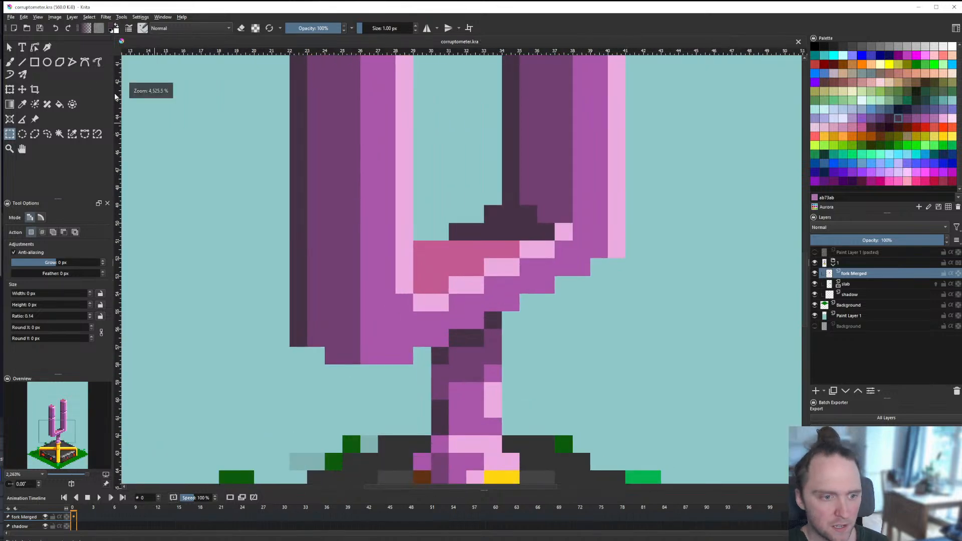
{"action": "key", "text": "v"}
{"action": "scroll", "coordinate": [445, 405], "scroll_direction": "down", "scroll_amount": 3}
{"action": "scroll", "coordinate": [350, 307], "scroll_direction": "up", "scroll_amount": 2}
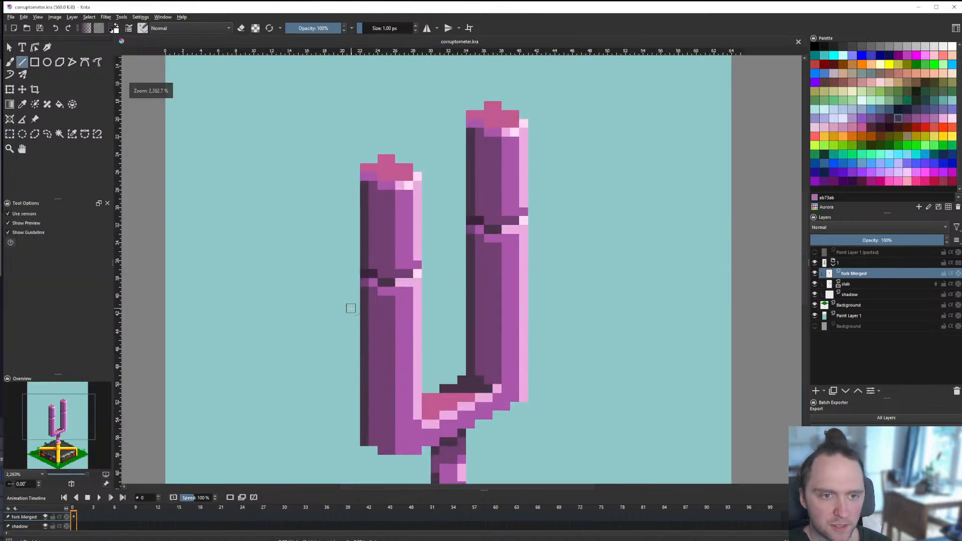
{"action": "scroll", "coordinate": [394, 321], "scroll_direction": "down", "scroll_amount": 1}
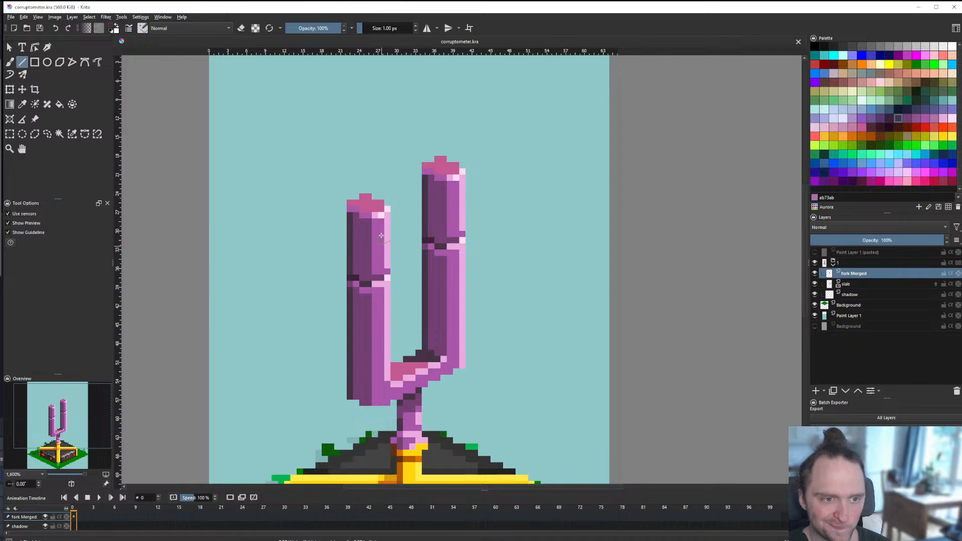
{"action": "scroll", "coordinate": [382, 236], "scroll_direction": "down", "scroll_amount": 3}
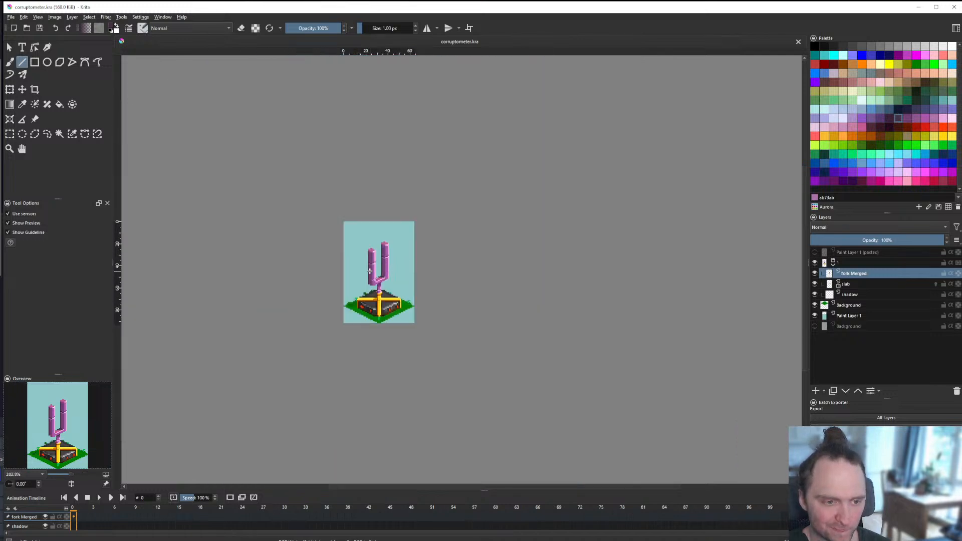
{"action": "scroll", "coordinate": [369, 271], "scroll_direction": "up", "scroll_amount": 4}
Step: Make the shadow layer active and choose black (000000) for the brush
{"action": "left_click", "coordinate": [852, 294]}
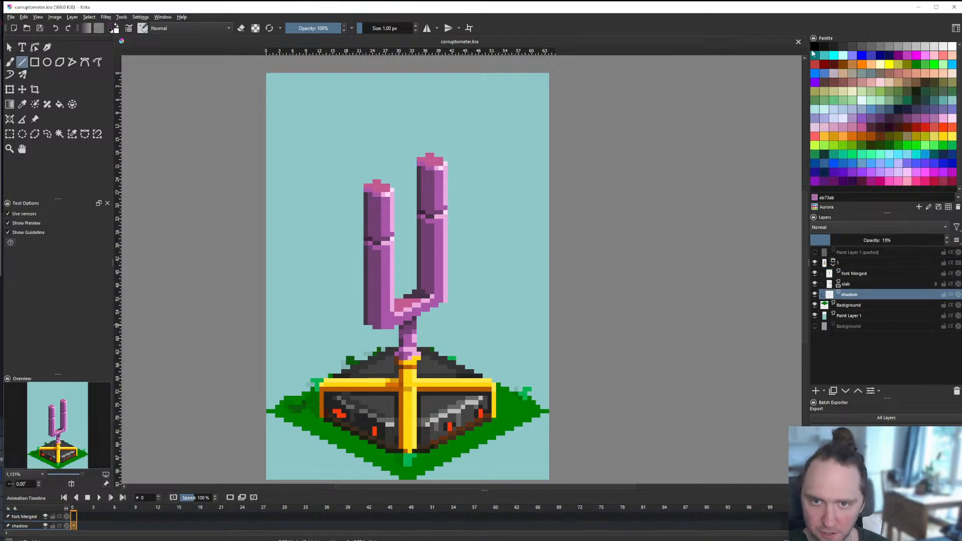
{"action": "scroll", "coordinate": [302, 362], "scroll_direction": "up", "scroll_amount": 1}
{"action": "key", "text": "b"}
{"action": "scroll", "coordinate": [331, 371], "scroll_direction": "down", "scroll_amount": 1}
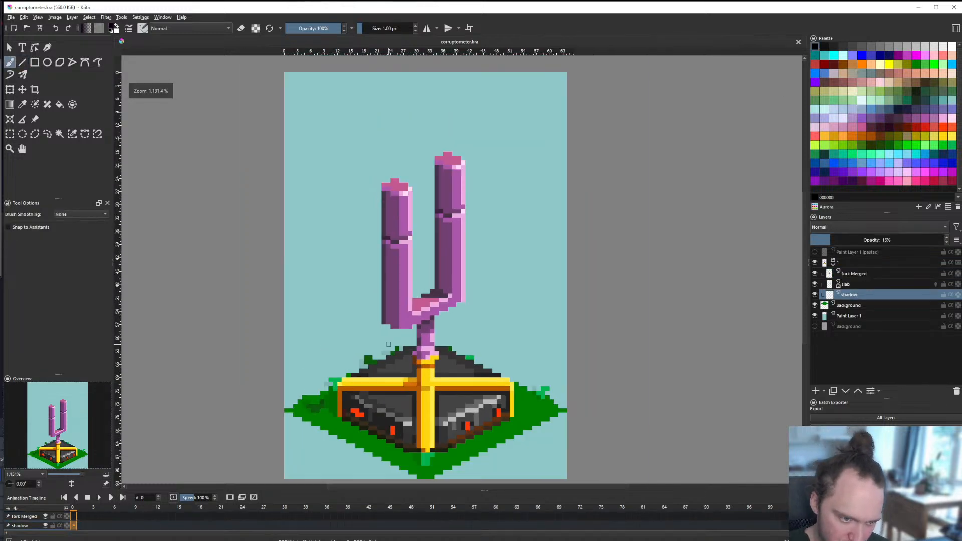
{"action": "scroll", "coordinate": [336, 361], "scroll_direction": "up", "scroll_amount": 1}
Step: Toggle the visibility of the Background, slab and shadow layers to check the existing ground shadow
{"action": "left_click", "coordinate": [815, 305]}
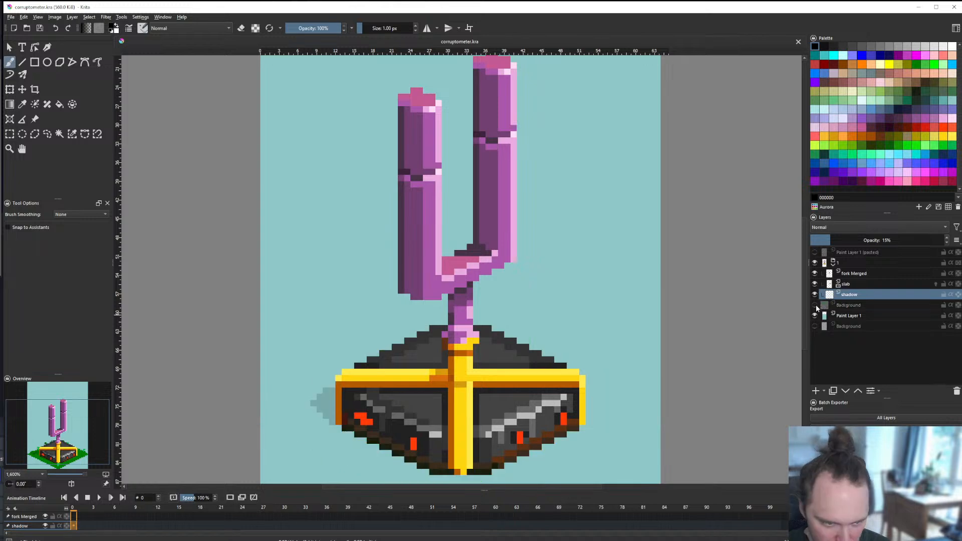
{"action": "left_click", "coordinate": [815, 305]}
{"action": "left_click", "coordinate": [815, 284]}
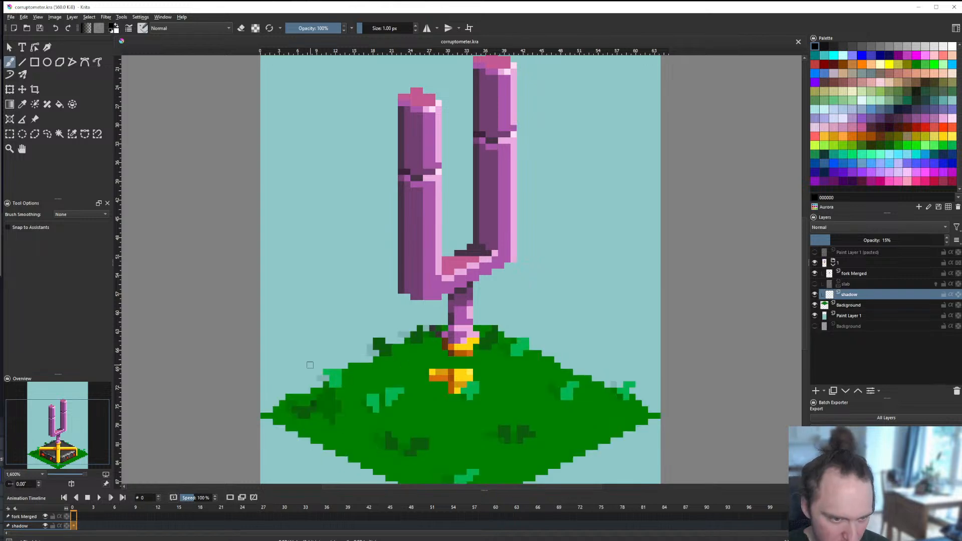
{"action": "scroll", "coordinate": [359, 343], "scroll_direction": "up", "scroll_amount": 1}
{"action": "scroll", "coordinate": [414, 358], "scroll_direction": "down", "scroll_amount": 1}
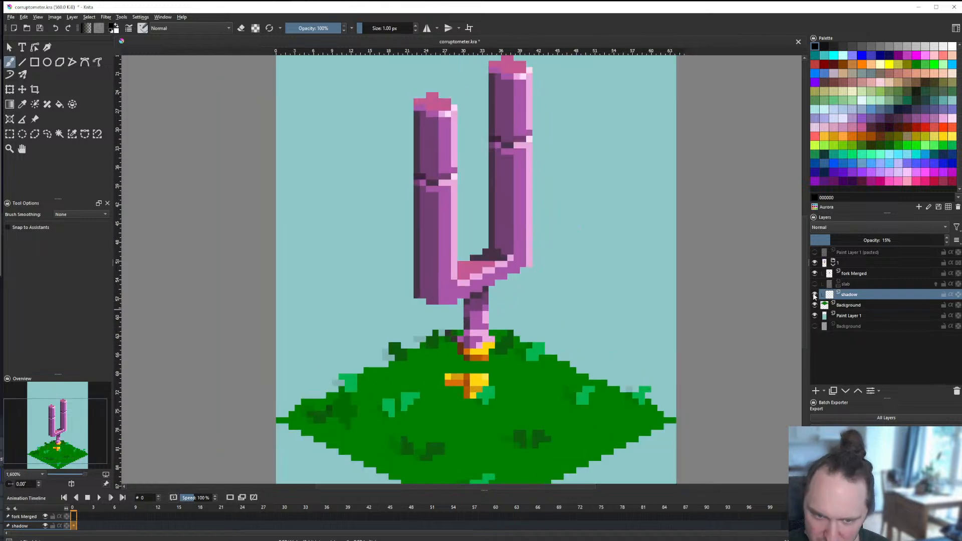
{"action": "left_click", "coordinate": [814, 295]}
{"action": "left_click", "coordinate": [814, 295]}
{"action": "left_click", "coordinate": [814, 285]}
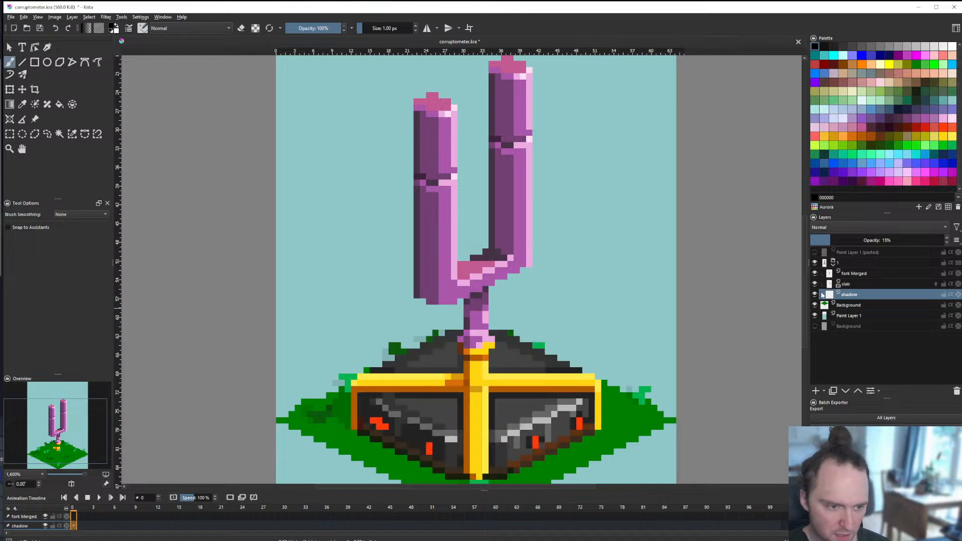
Step: Outline a cast shadow extending diagonally behind the slab's left side with black lines, using a 0.01 px brush size
{"action": "scroll", "coordinate": [414, 376], "scroll_direction": "down", "scroll_amount": 2}
{"action": "scroll", "coordinate": [416, 376], "scroll_direction": "up", "scroll_amount": 3}
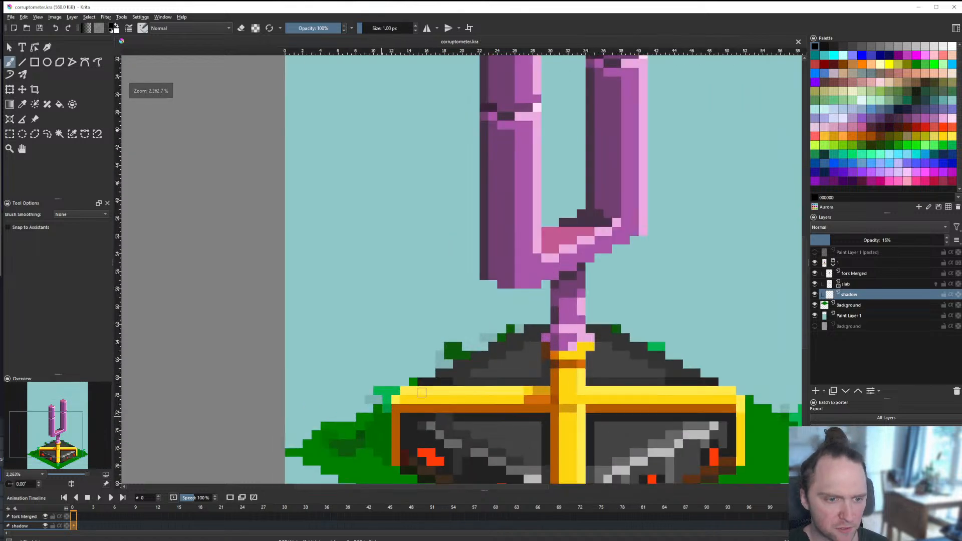
{"action": "key", "text": "v"}
{"action": "scroll", "coordinate": [426, 279], "scroll_direction": "down", "scroll_amount": 1}
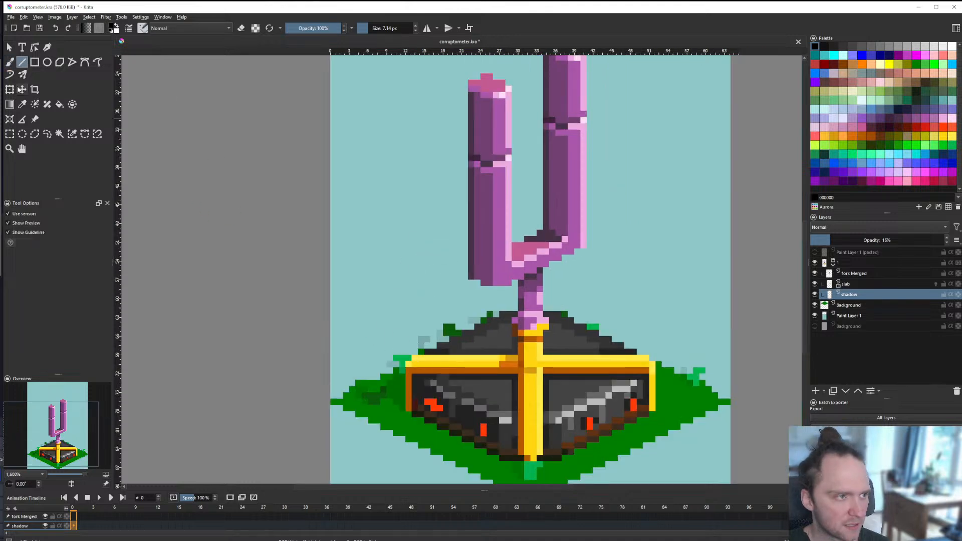
{"action": "left_click", "coordinate": [9, 62]}
{"action": "left_click", "coordinate": [22, 62]}
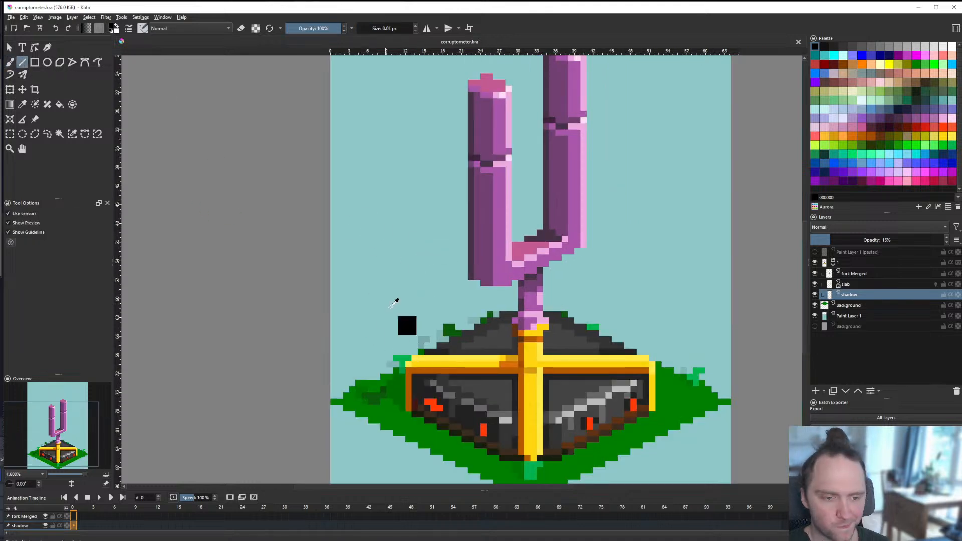
{"action": "left_click_drag", "start_coordinate": [437, 366], "coordinate": [368, 309]}
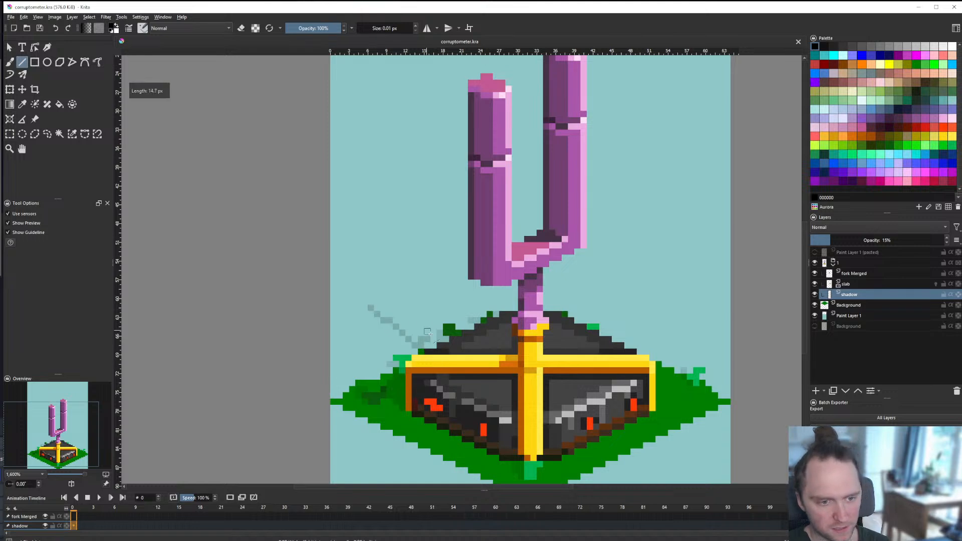
{"action": "left_click_drag", "start_coordinate": [428, 332], "coordinate": [379, 309]}
{"action": "scroll", "coordinate": [316, 361], "scroll_direction": "up", "scroll_amount": 2}
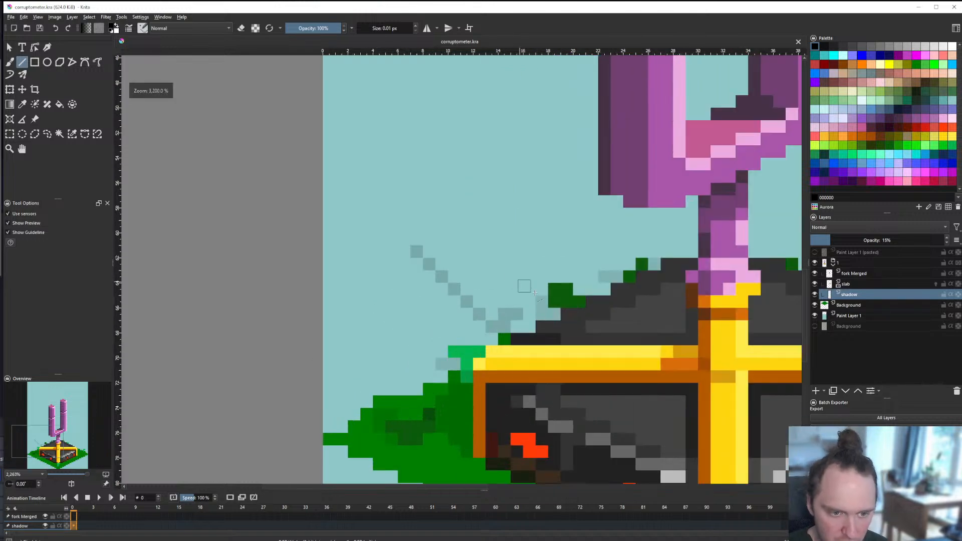
{"action": "left_click_drag", "start_coordinate": [608, 343], "coordinate": [462, 215]}
Step: Fill the outlined cast shadow with black, touch up its far-left tip with the brush, and save the file
{"action": "key", "text": "f"}
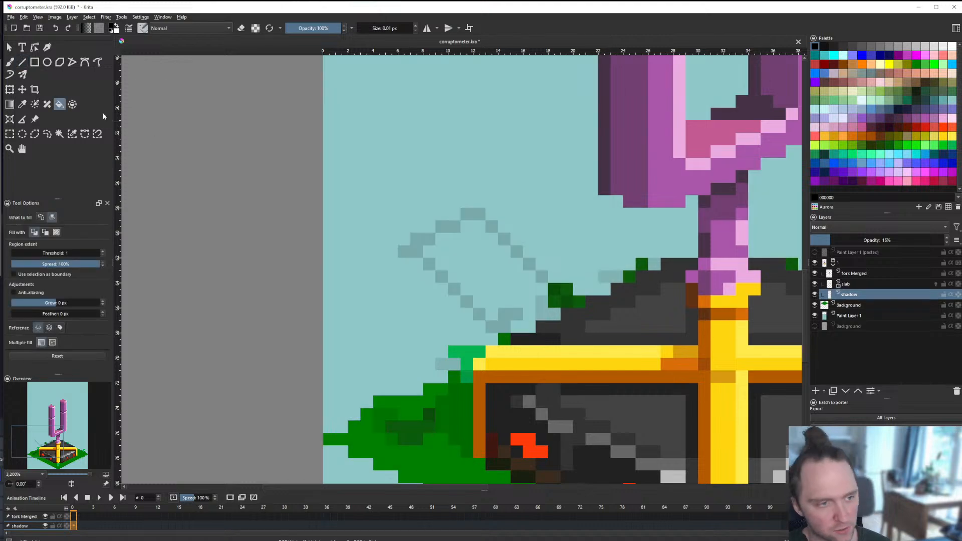
{"action": "key", "text": "b"}
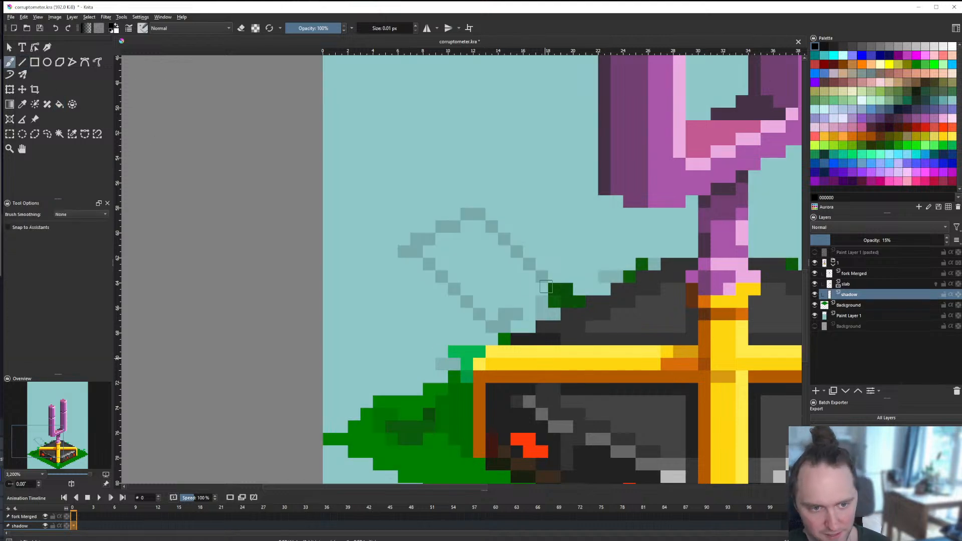
{"action": "key", "text": "f"}
{"action": "left_click", "coordinate": [469, 272]}
{"action": "key", "text": "b"}
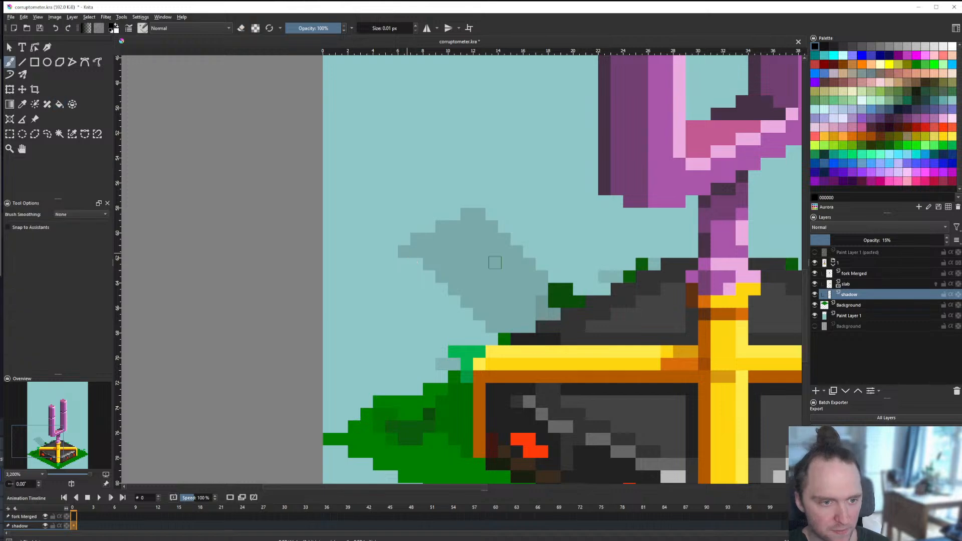
{"action": "scroll", "coordinate": [403, 264], "scroll_direction": "down", "scroll_amount": 3}
{"action": "mouse_move", "coordinate": [401, 249]}
{"action": "left_mouse_down"}
{"action": "mouse_move", "coordinate": [405, 266]}
{"action": "mouse_move", "coordinate": [415, 252]}
{"action": "left_mouse_up"}
{"action": "scroll", "coordinate": [403, 264], "scroll_direction": "up", "scroll_amount": 5}
{"action": "key", "text": "e"}
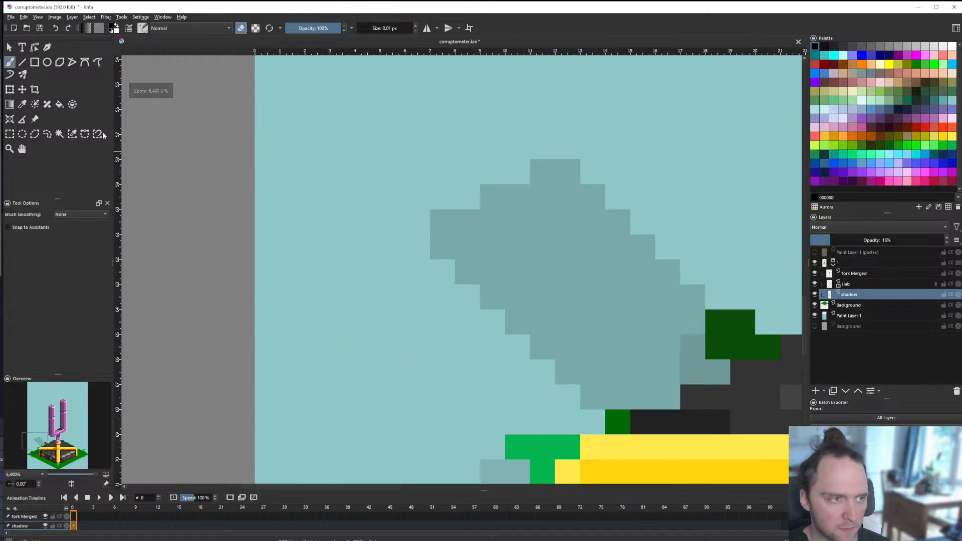
{"action": "key", "text": "ctrl+s"}
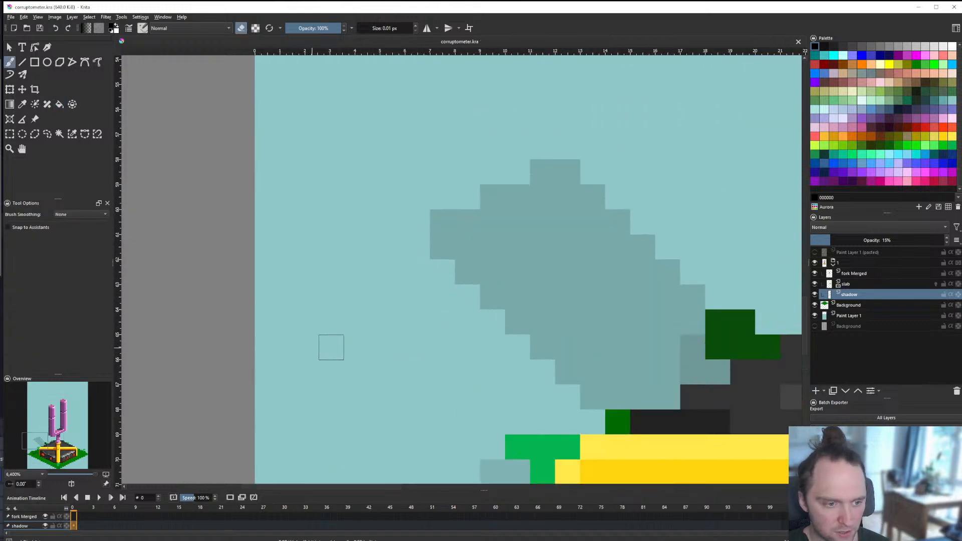
Step: Slim the cast shadow behind the slab by erasing straight lines along its long edges and tip with the Line tool, and save the file
{"action": "key", "text": "e"}
{"action": "mouse_move", "coordinate": [315, 348]}
{"action": "left_mouse_down"}
{"action": "mouse_move", "coordinate": [345, 347]}
{"action": "mouse_move", "coordinate": [370, 298]}
{"action": "mouse_move", "coordinate": [394, 298]}
{"action": "mouse_move", "coordinate": [393, 276]}
{"action": "mouse_move", "coordinate": [359, 352]}
{"action": "mouse_move", "coordinate": [333, 344]}
{"action": "mouse_move", "coordinate": [386, 296]}
{"action": "left_mouse_up"}
{"action": "key", "text": "e"}
{"action": "scroll", "coordinate": [399, 300], "scroll_direction": "down", "scroll_amount": 10}
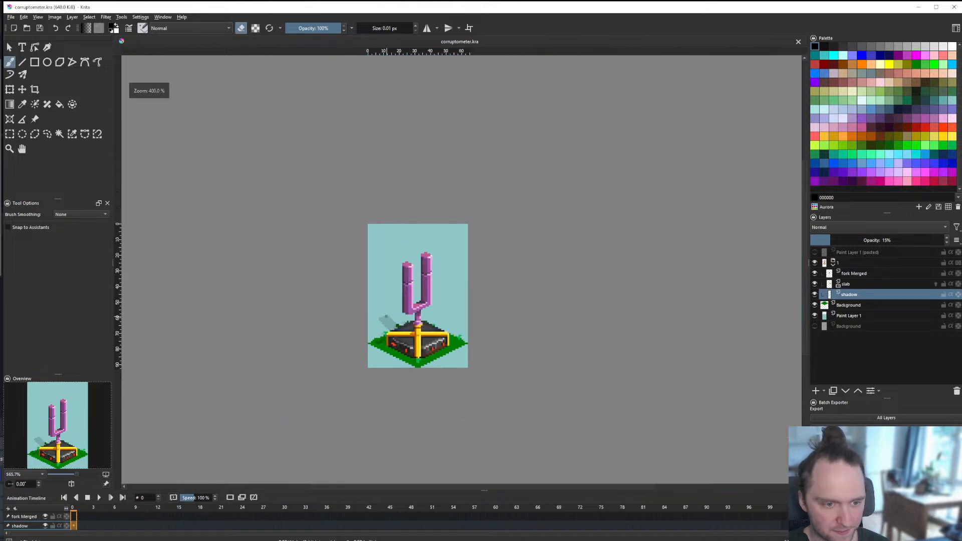
{"action": "scroll", "coordinate": [400, 301], "scroll_direction": "up", "scroll_amount": 1}
{"action": "scroll", "coordinate": [387, 325], "scroll_direction": "up", "scroll_amount": 8}
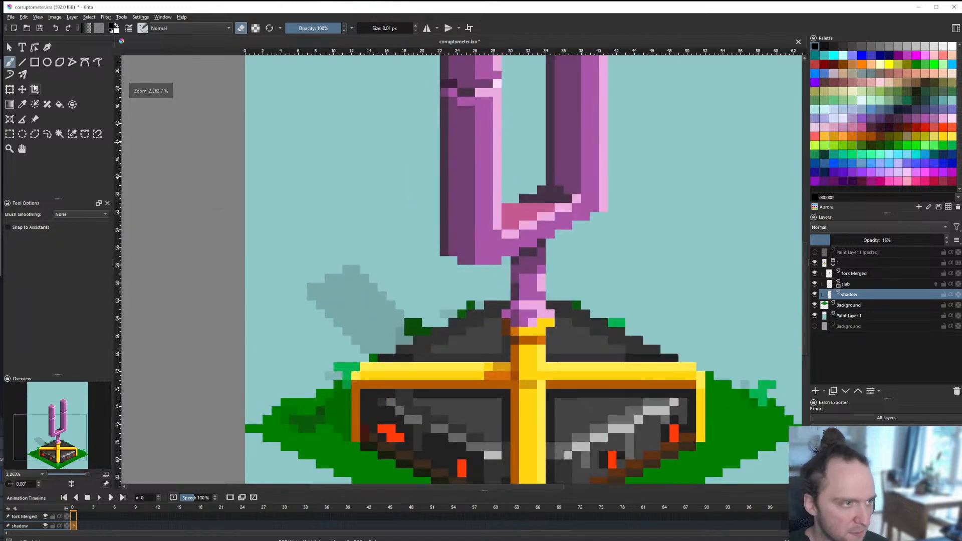
{"action": "left_click", "coordinate": [23, 62]}
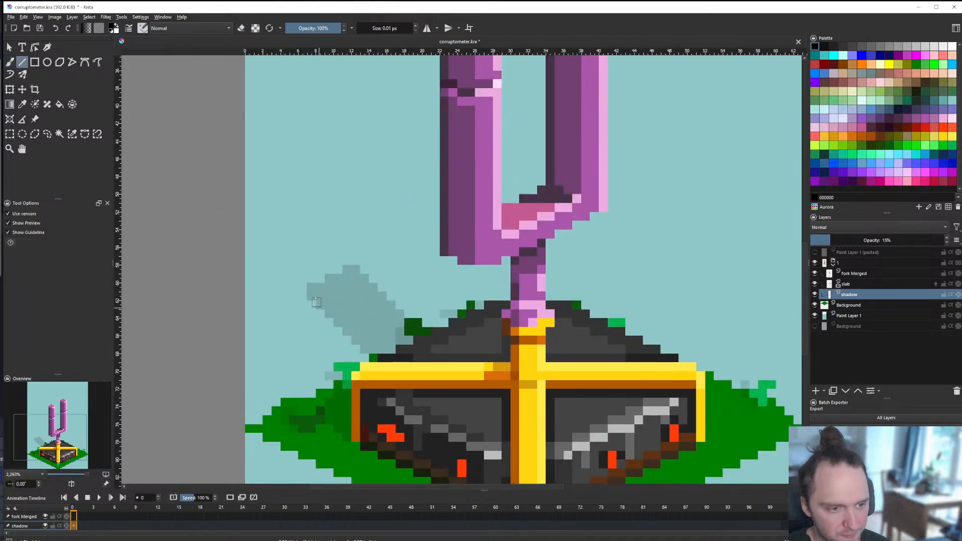
{"action": "left_click_drag", "start_coordinate": [316, 302], "coordinate": [409, 390]}
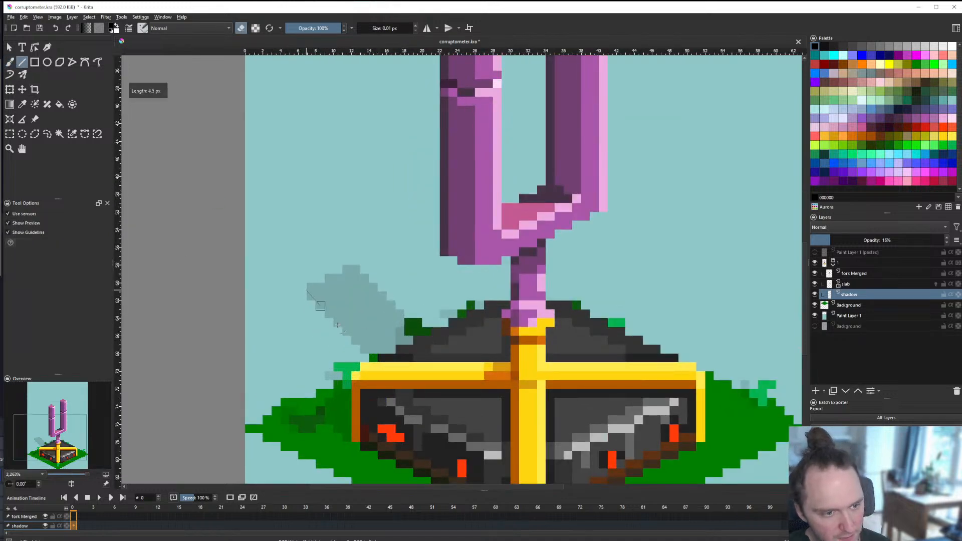
{"action": "left_click_drag", "start_coordinate": [320, 305], "coordinate": [366, 277]}
{"action": "mouse_move", "coordinate": [425, 335]}
{"action": "left_mouse_down"}
{"action": "mouse_move", "coordinate": [455, 370]}
{"action": "mouse_move", "coordinate": [426, 329]}
{"action": "left_mouse_up"}
{"action": "left_click_drag", "start_coordinate": [355, 265], "coordinate": [488, 408]}
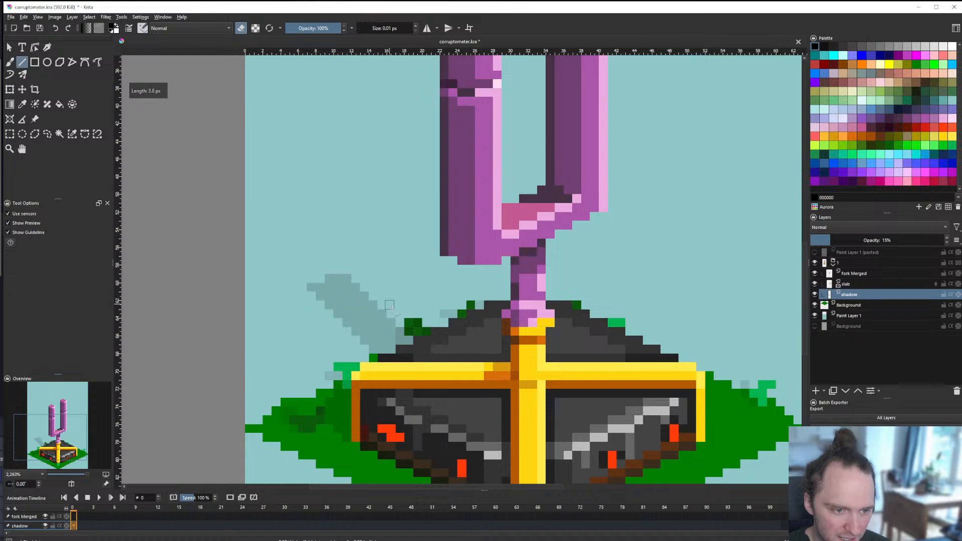
{"action": "left_click_drag", "start_coordinate": [439, 374], "coordinate": [479, 396]}
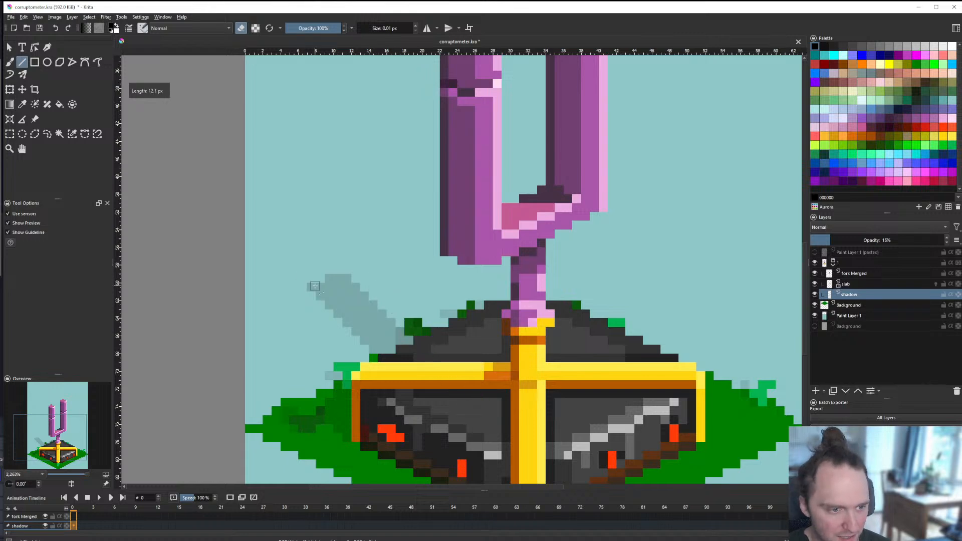
{"action": "left_click_drag", "start_coordinate": [428, 410], "coordinate": [429, 410]}
{"action": "scroll", "coordinate": [407, 348], "scroll_direction": "down", "scroll_amount": 7}
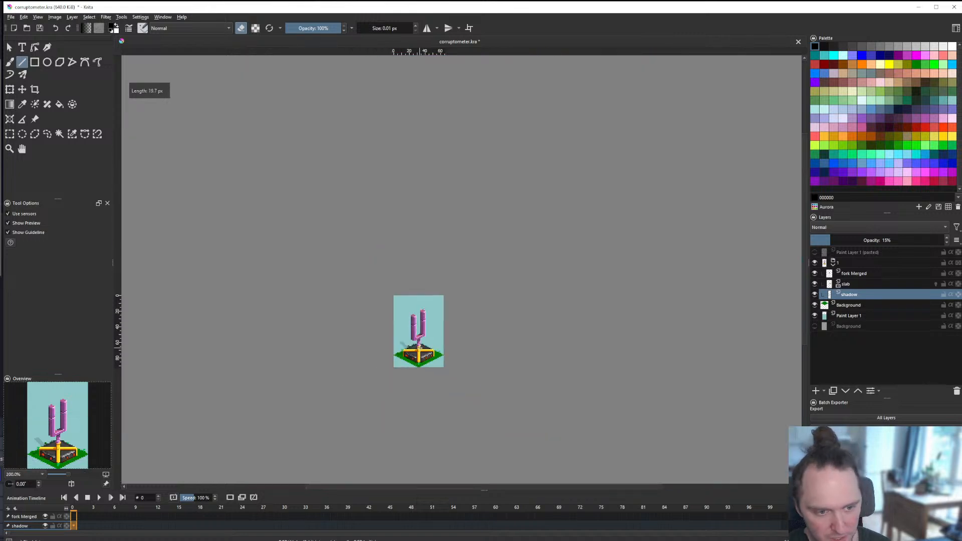
{"action": "scroll", "coordinate": [398, 344], "scroll_direction": "up", "scroll_amount": 1}
{"action": "key", "text": "ctrl+s"}
{"action": "scroll", "coordinate": [425, 344], "scroll_direction": "down", "scroll_amount": 2}
{"action": "scroll", "coordinate": [423, 353], "scroll_direction": "up", "scroll_amount": 7}
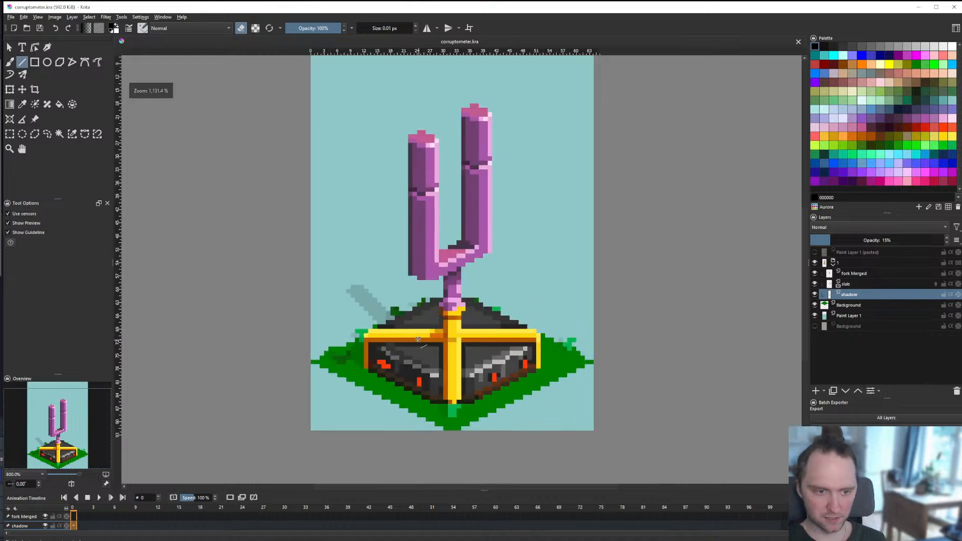
{"action": "left_click", "coordinate": [22, 90]}
{"action": "left_click_drag", "start_coordinate": [379, 326], "coordinate": [400, 327]}
{"action": "key", "text": "Left"}
{"action": "key", "text": "Left"}
{"action": "key", "text": "Left"}
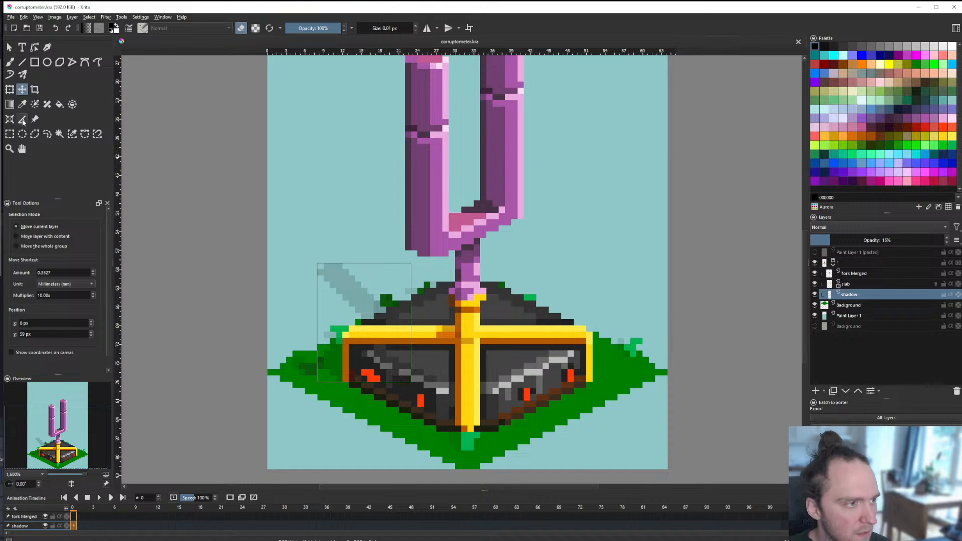
Step: Select the slimmed cast shadow with a rectangle, move it 2 px right toward the slab, deselect it and save the file
{"action": "left_click", "coordinate": [10, 134]}
{"action": "left_click_drag", "start_coordinate": [305, 232], "coordinate": [430, 332]}
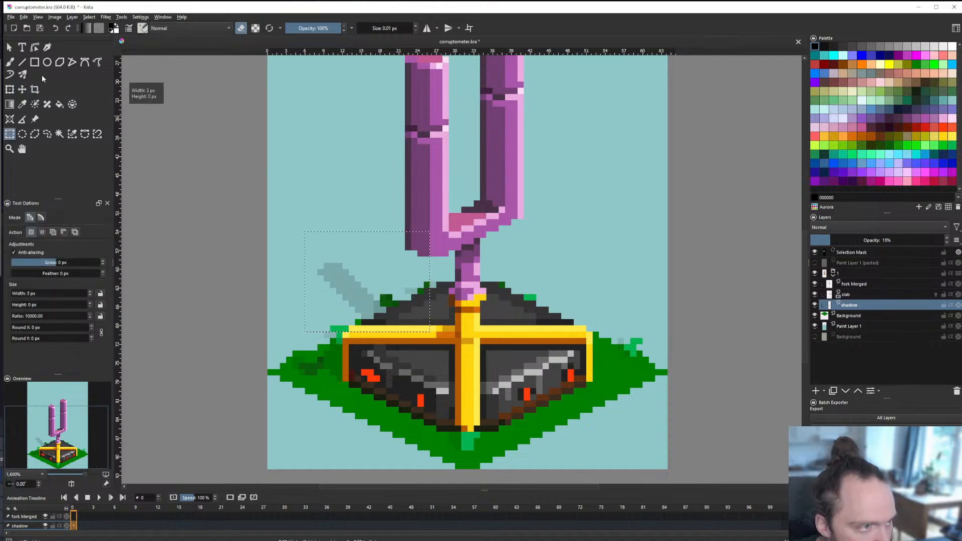
{"action": "key", "text": "t"}
{"action": "left_click_drag", "start_coordinate": [348, 286], "coordinate": [363, 289]}
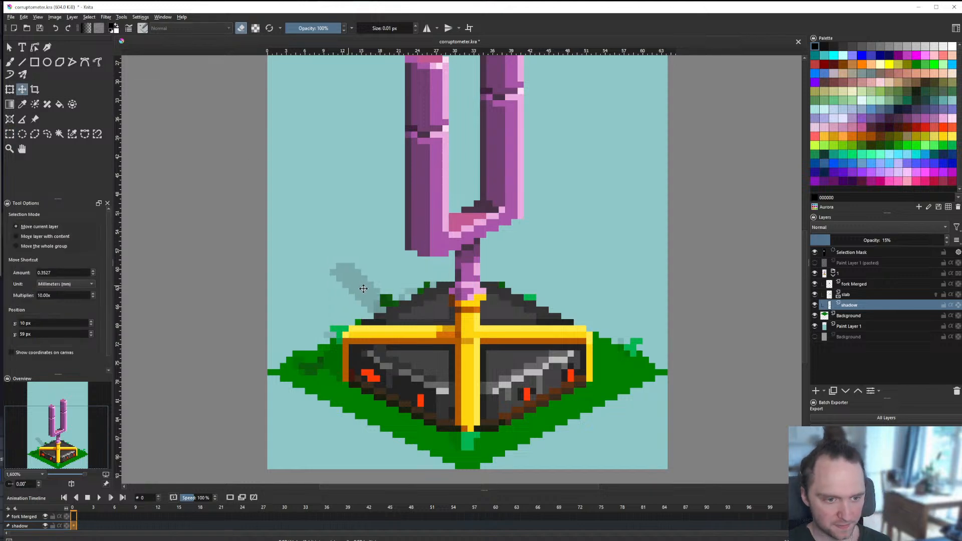
{"action": "key", "text": "ctrl+r"}
{"action": "left_click_drag", "start_coordinate": [505, 219], "coordinate": [403, 311]}
{"action": "left_click", "coordinate": [426, 319]}
{"action": "scroll", "coordinate": [427, 318], "scroll_direction": "down", "scroll_amount": 5}
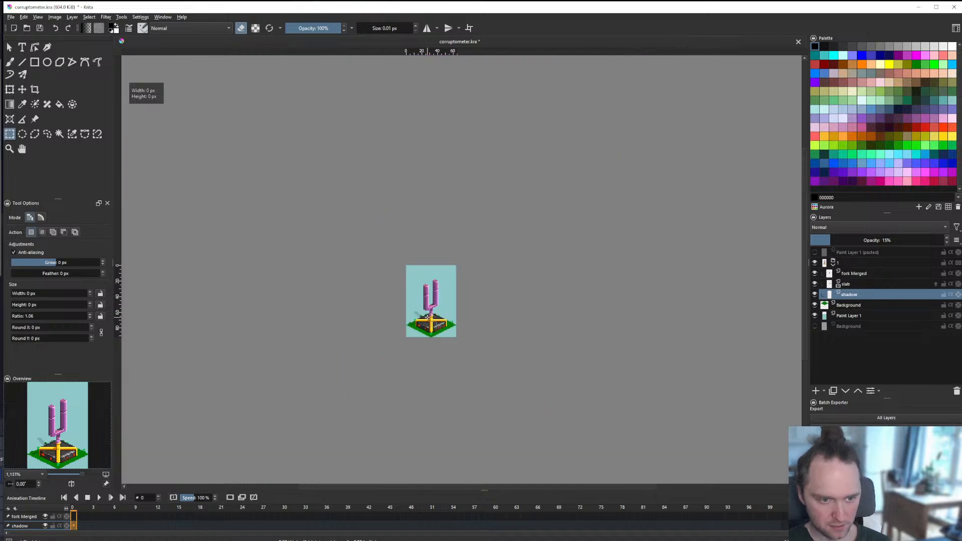
{"action": "key", "text": "ctrl+s"}
Step: Turn off eraser mode and draw a diagonal crossbar line about 7.7 px long across the far end of the cast shadow
{"action": "scroll", "coordinate": [421, 337], "scroll_direction": "up", "scroll_amount": 5}
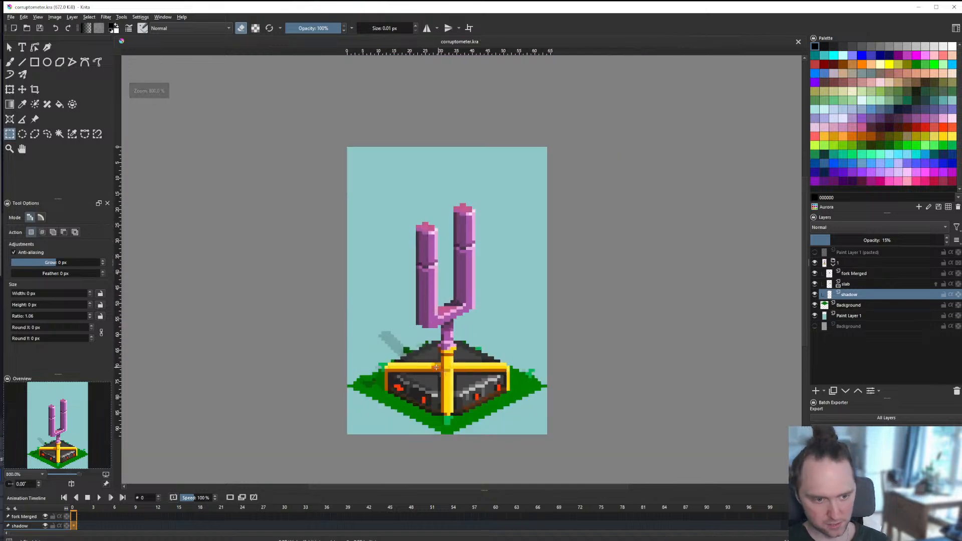
{"action": "scroll", "coordinate": [389, 351], "scroll_direction": "up", "scroll_amount": 3}
{"action": "key", "text": "v"}
{"action": "scroll", "coordinate": [375, 297], "scroll_direction": "down", "scroll_amount": 2}
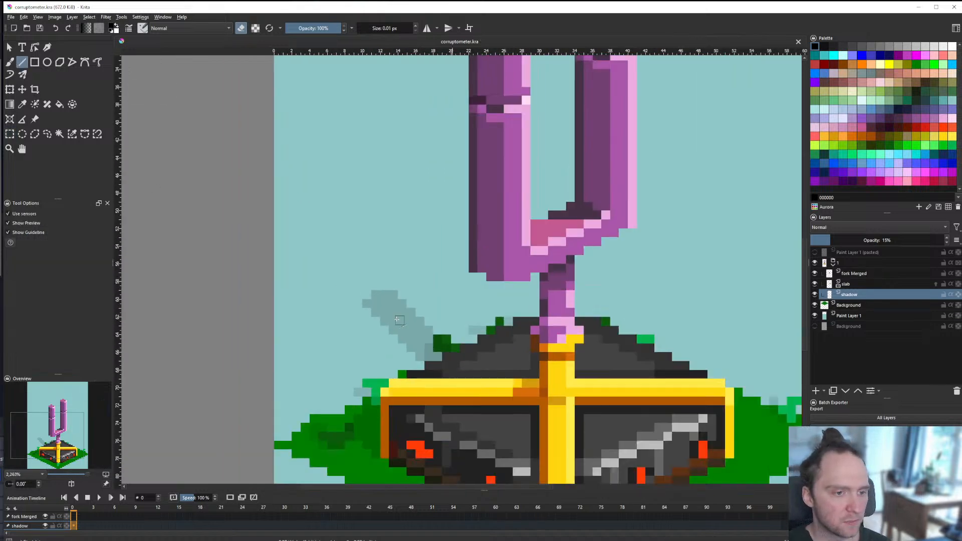
{"action": "scroll", "coordinate": [375, 297], "scroll_direction": "up", "scroll_amount": 2}
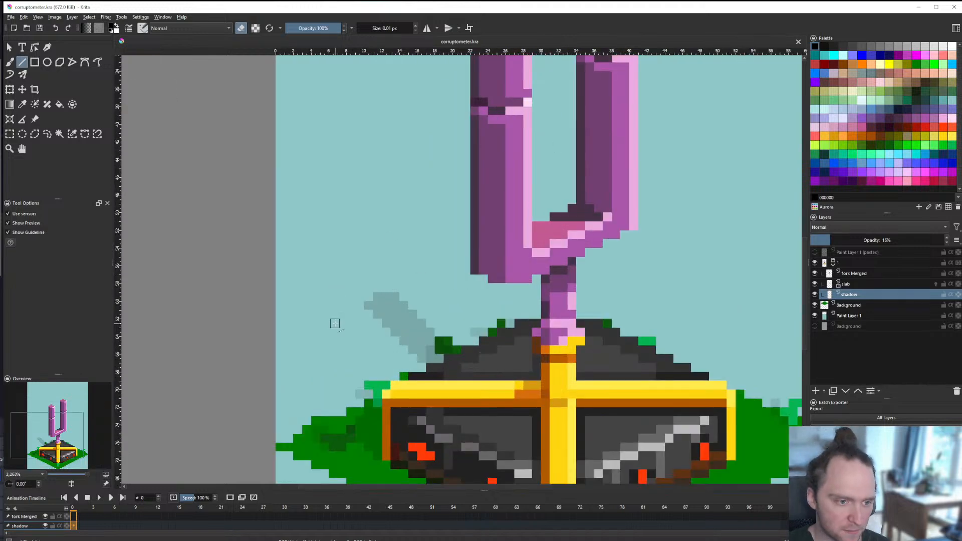
{"action": "left_click_drag", "start_coordinate": [334, 323], "coordinate": [413, 279]}
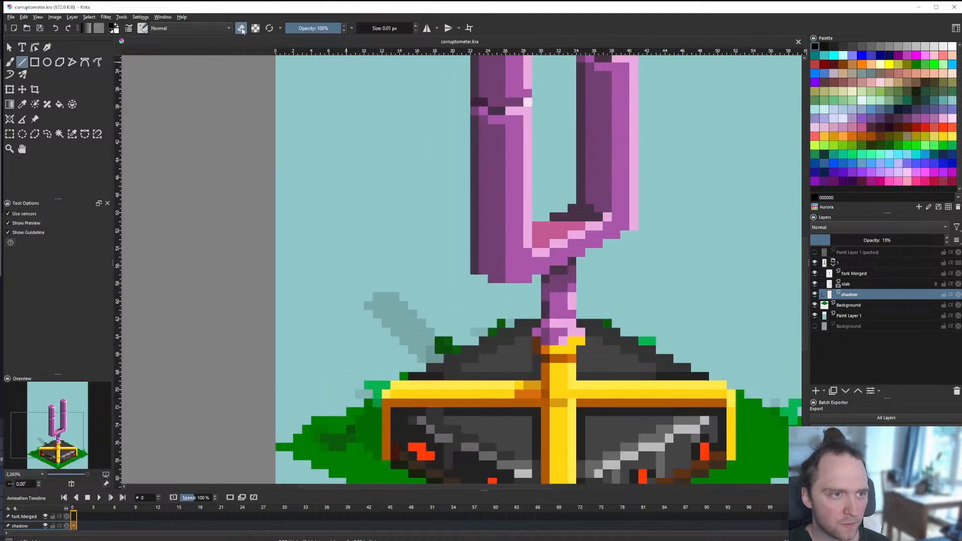
{"action": "left_click_drag", "start_coordinate": [334, 323], "coordinate": [424, 275]}
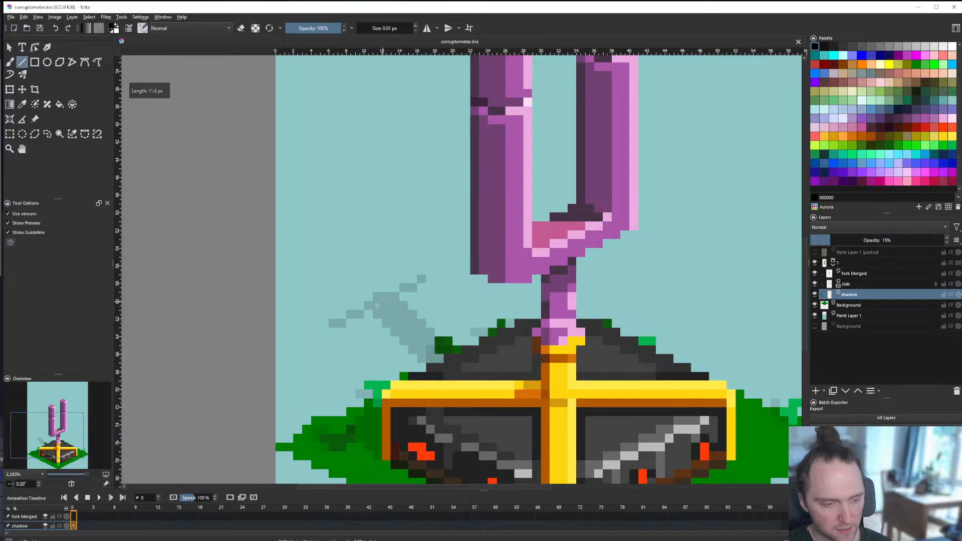
{"action": "key", "text": "ctrl+z"}
{"action": "left_click_drag", "start_coordinate": [352, 315], "coordinate": [411, 284]}
{"action": "scroll", "coordinate": [395, 285], "scroll_direction": "down", "scroll_amount": 4}
{"action": "scroll", "coordinate": [457, 283], "scroll_direction": "down", "scroll_amount": 2}
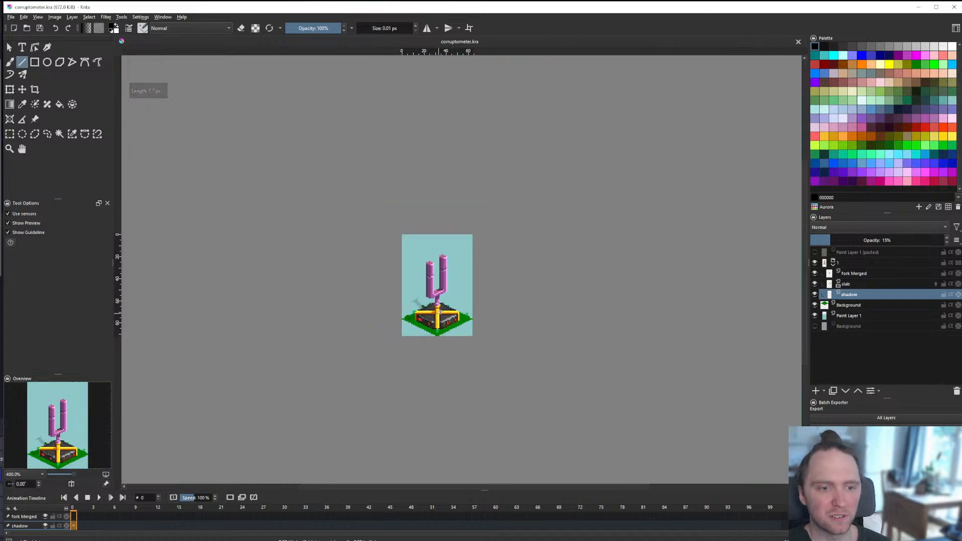
{"action": "scroll", "coordinate": [441, 291], "scroll_direction": "up", "scroll_amount": 1}
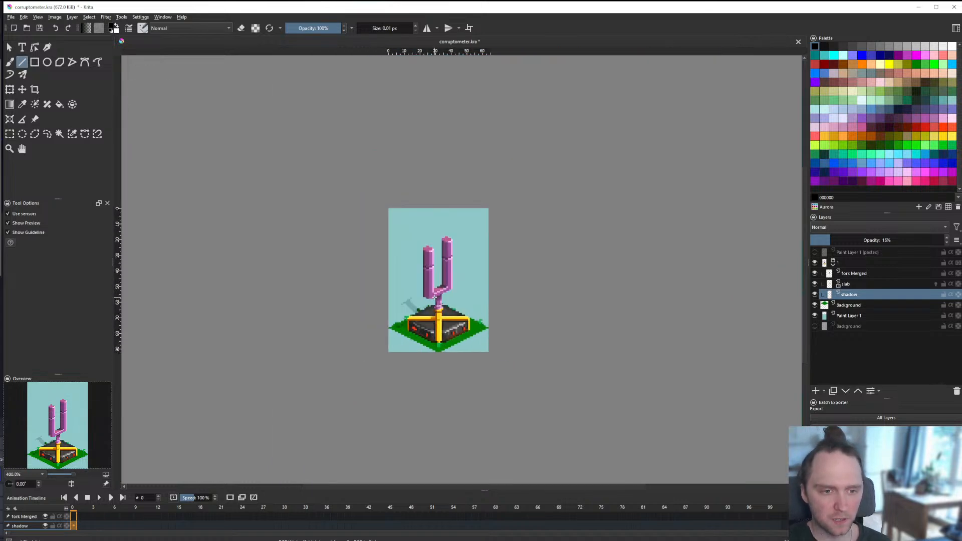
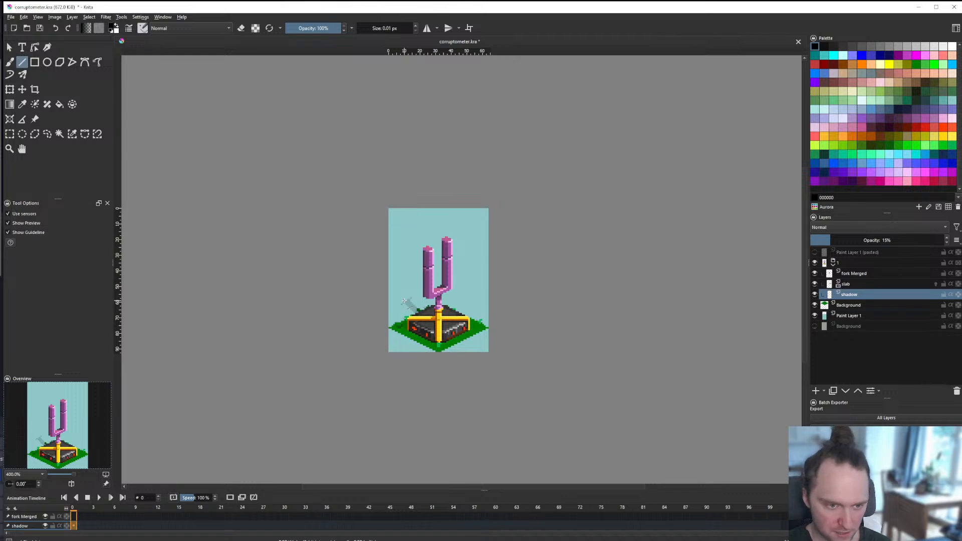
Step: Draw two parallel diagonal prong lines running up and left from the ends of the shadow's crossbar
{"action": "scroll", "coordinate": [403, 300], "scroll_direction": "up", "scroll_amount": 6}
{"action": "left_click_drag", "start_coordinate": [386, 372], "coordinate": [308, 296]}
{"action": "mouse_move", "coordinate": [467, 322]}
{"action": "left_mouse_down"}
{"action": "mouse_move", "coordinate": [413, 283]}
{"action": "mouse_move", "coordinate": [386, 241]}
{"action": "left_mouse_up"}
{"action": "scroll", "coordinate": [414, 281], "scroll_direction": "down", "scroll_amount": 6}
{"action": "scroll", "coordinate": [411, 291], "scroll_direction": "down", "scroll_amount": 2}
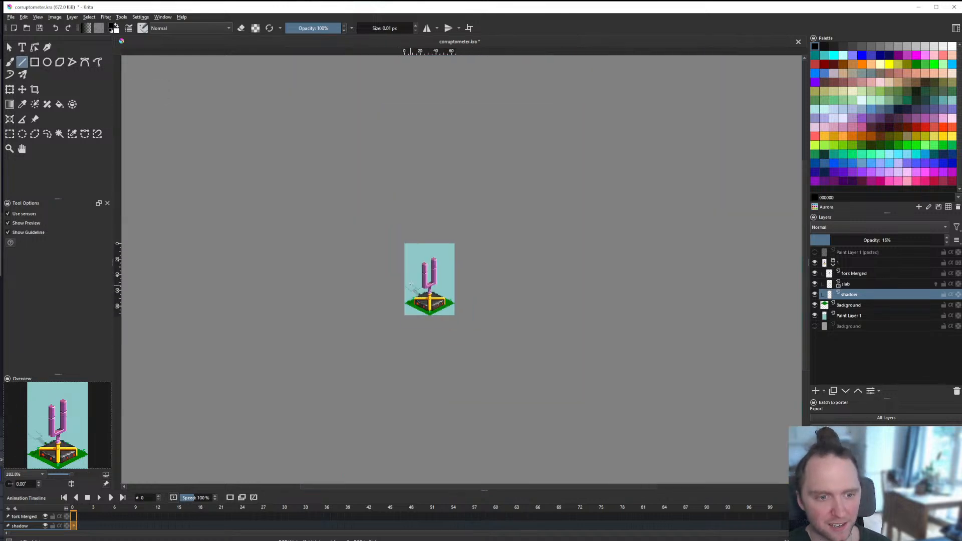
{"action": "scroll", "coordinate": [401, 281], "scroll_direction": "up", "scroll_amount": 3}
{"action": "scroll", "coordinate": [410, 280], "scroll_direction": "up", "scroll_amount": 5}
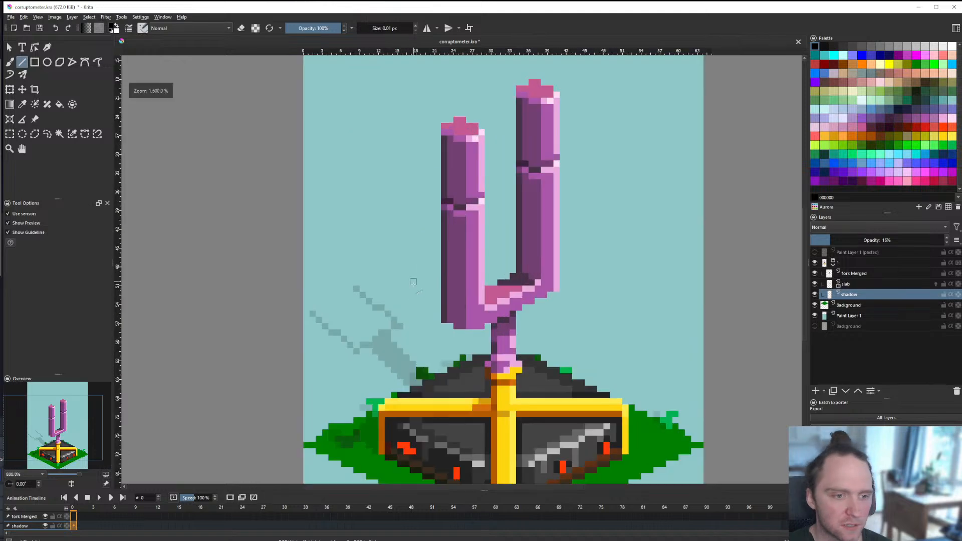
Step: Join the prong bases to the shadow's crossbar and thicken the upper prong into a solid band with diagonal lines
{"action": "left_click_drag", "start_coordinate": [342, 364], "coordinate": [315, 337]}
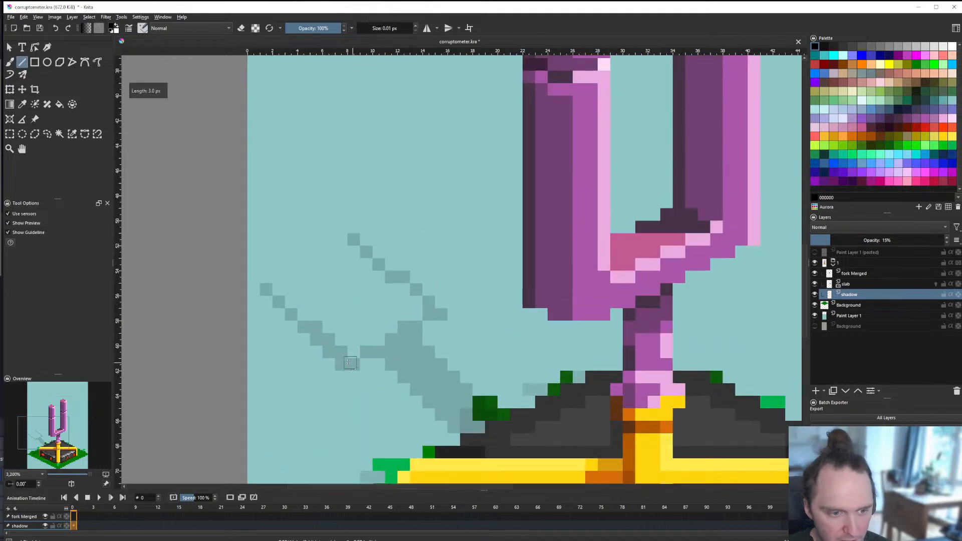
{"action": "left_click_drag", "start_coordinate": [413, 301], "coordinate": [401, 328]}
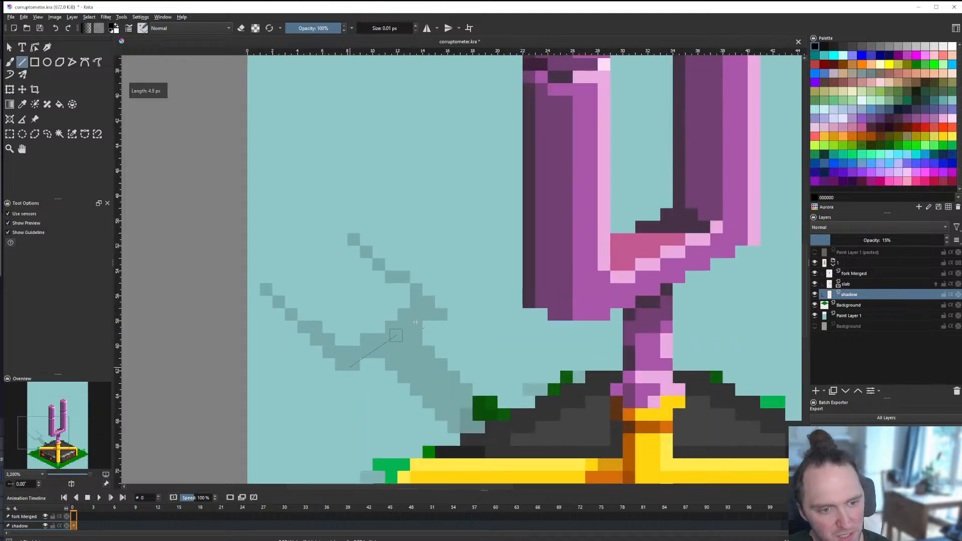
{"action": "left_click_drag", "start_coordinate": [449, 306], "coordinate": [309, 196]}
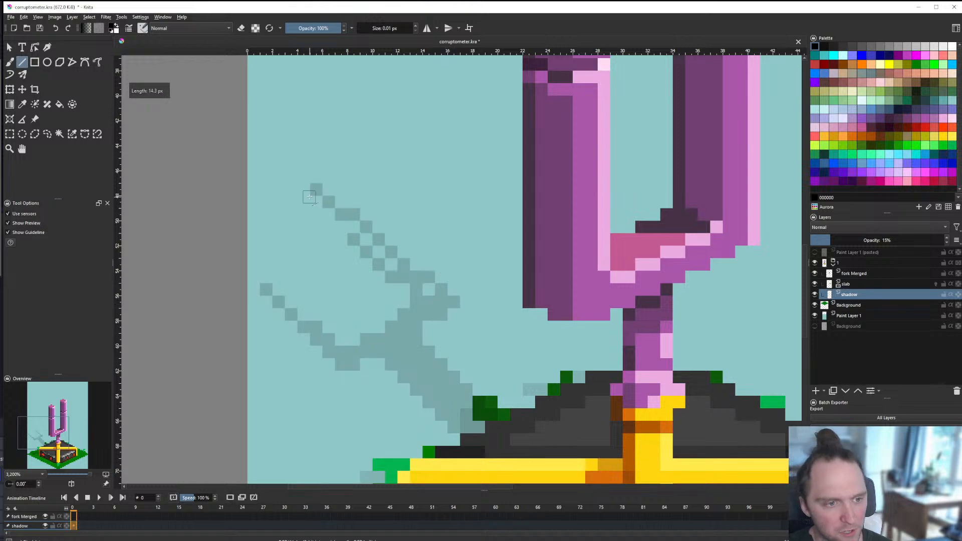
{"action": "left_click_drag", "start_coordinate": [386, 259], "coordinate": [444, 303]}
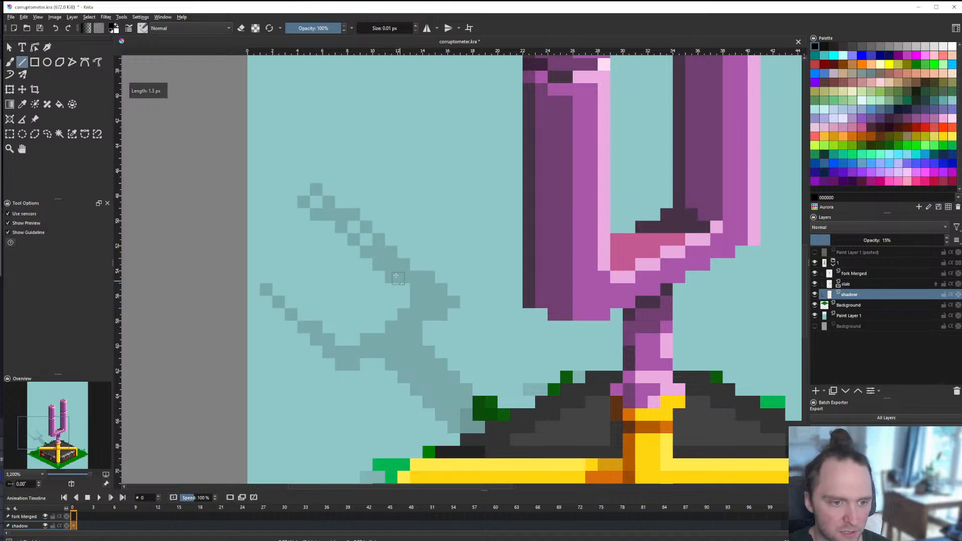
{"action": "left_click_drag", "start_coordinate": [360, 231], "coordinate": [419, 309]}
{"action": "left_click_drag", "start_coordinate": [340, 189], "coordinate": [340, 189]}
{"action": "scroll", "coordinate": [379, 236], "scroll_direction": "down", "scroll_amount": 5}
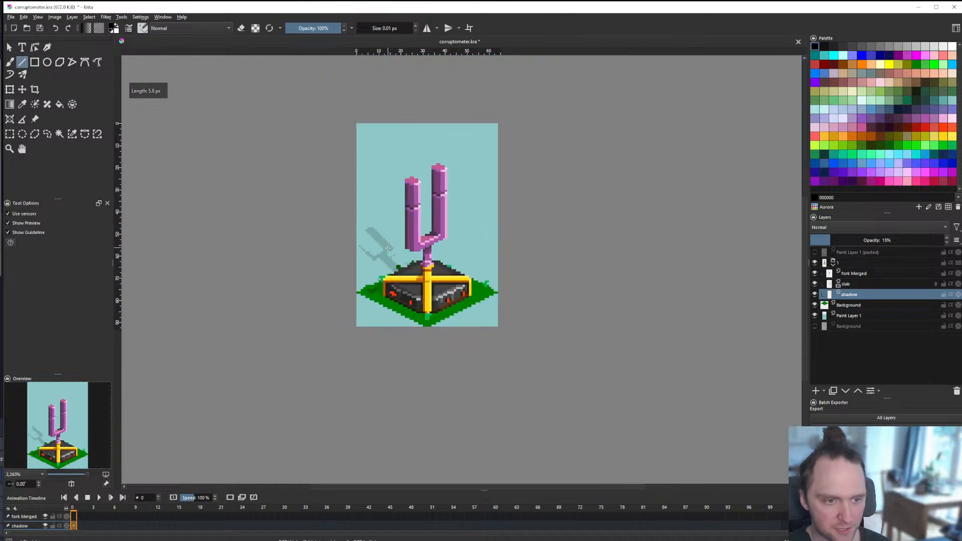
Step: Extend the lower shadow prong to the canvas's left edge and draw a parallel second edge line above it
{"action": "scroll", "coordinate": [366, 241], "scroll_direction": "up", "scroll_amount": 5}
{"action": "left_click_drag", "start_coordinate": [319, 256], "coordinate": [322, 257]}
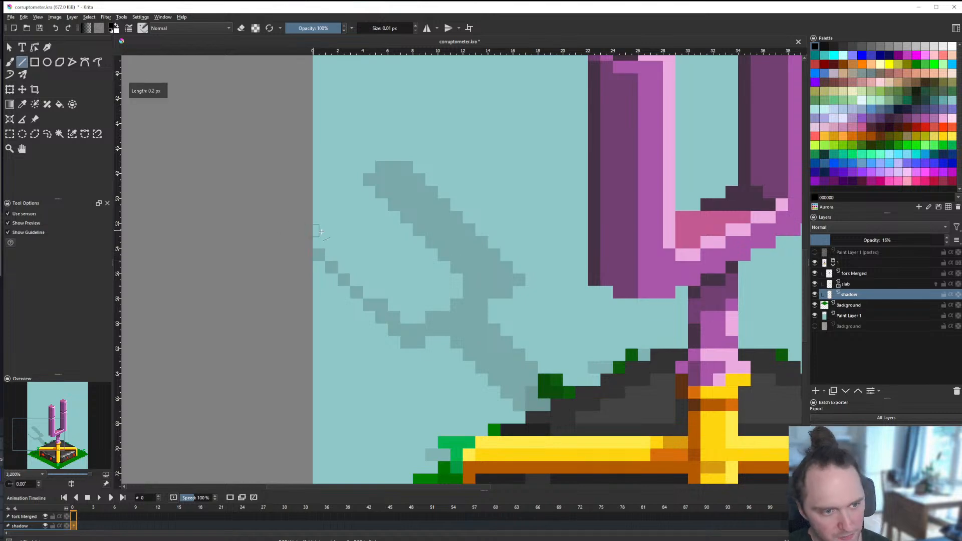
{"action": "left_click_drag", "start_coordinate": [416, 326], "coordinate": [316, 223]}
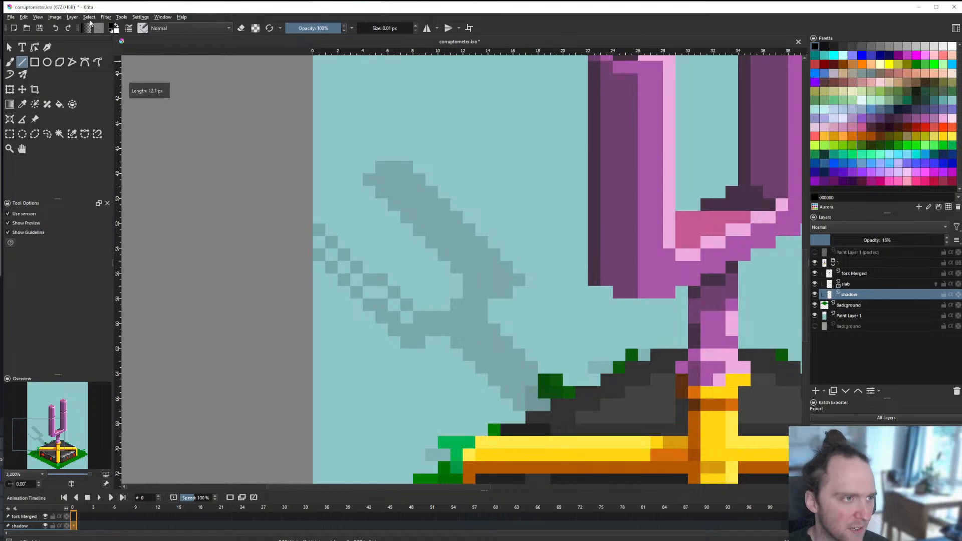
Step: Resize the canvas to a width of 90 px, keeping the artwork centred with an X offset of 13 px
{"action": "left_click", "coordinate": [55, 17]}
{"action": "left_click", "coordinate": [70, 146]}
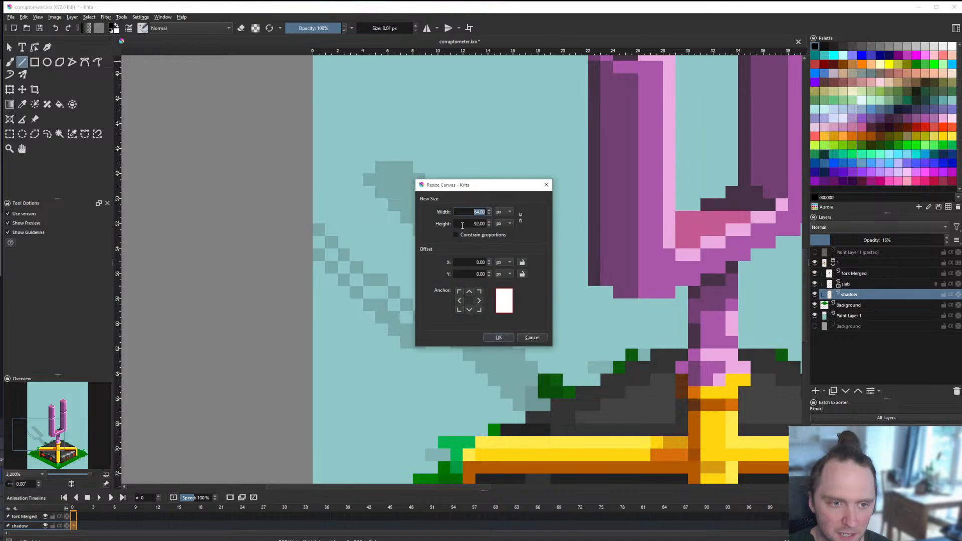
{"action": "type", "text": "90"}
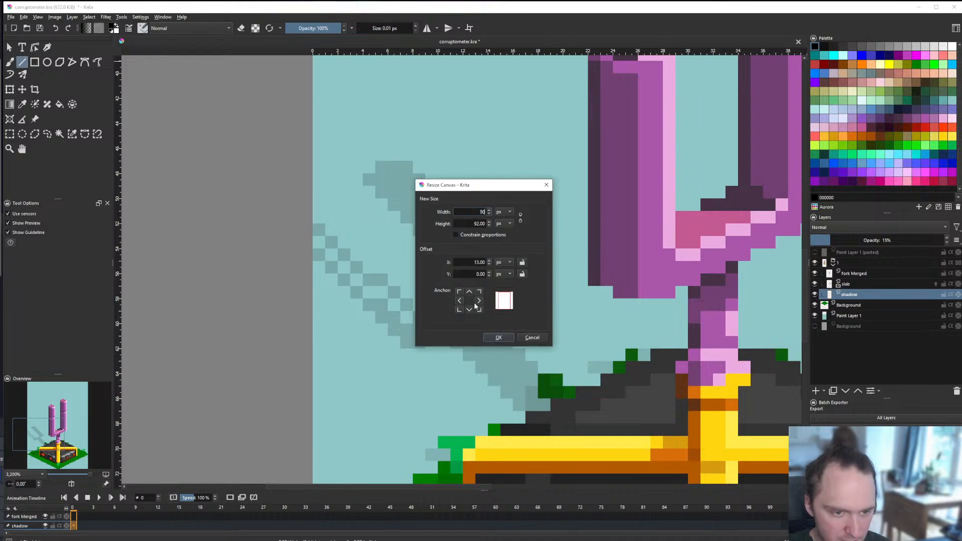
{"action": "key", "text": "Return"}
{"action": "key", "text": "minus"}
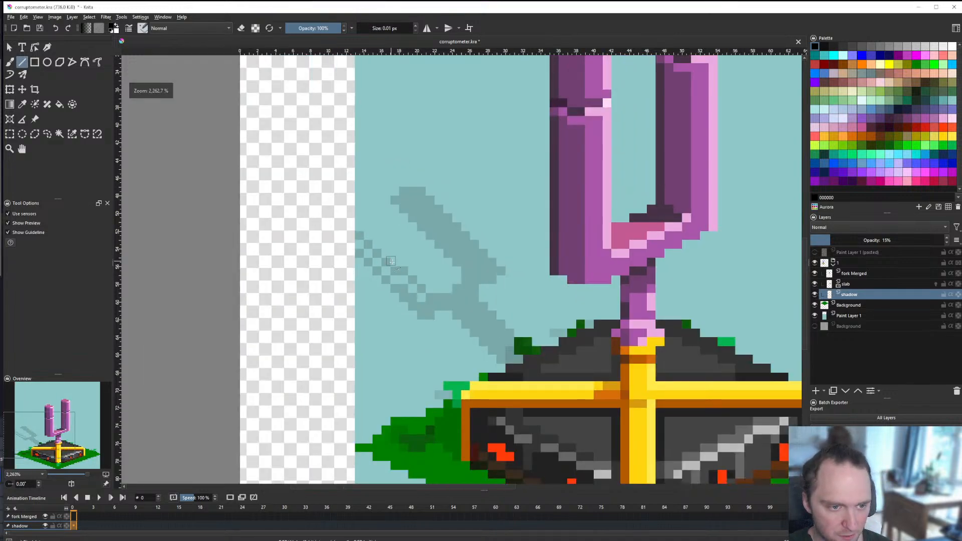
Step: Fill the new transparent strip beside the artwork on Paint Layer 1 with the existing light-blue background colour
{"action": "left_click", "coordinate": [872, 316]}
{"action": "key", "text": "f"}
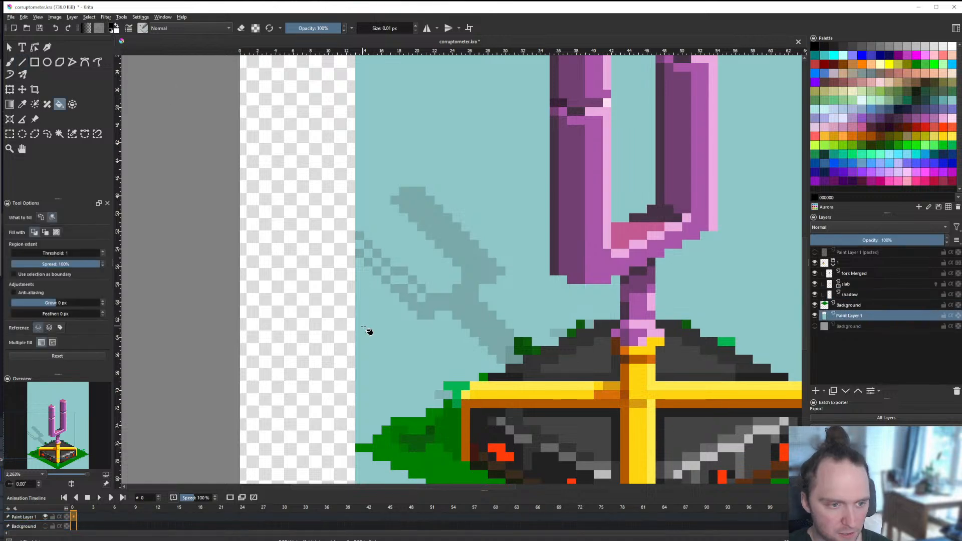
{"action": "left_click", "coordinate": [338, 329]}
Step: On the shadow layer, fill the gaps between the lower prong's two edge lines to make a solid band
{"action": "left_click", "coordinate": [863, 290]}
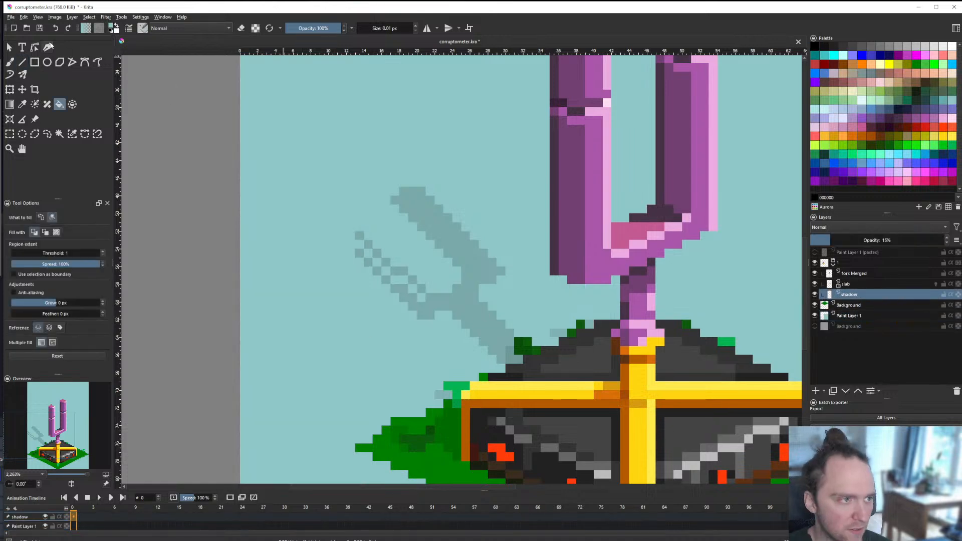
{"action": "key", "text": "v"}
{"action": "scroll", "coordinate": [363, 225], "scroll_direction": "up", "scroll_amount": 3}
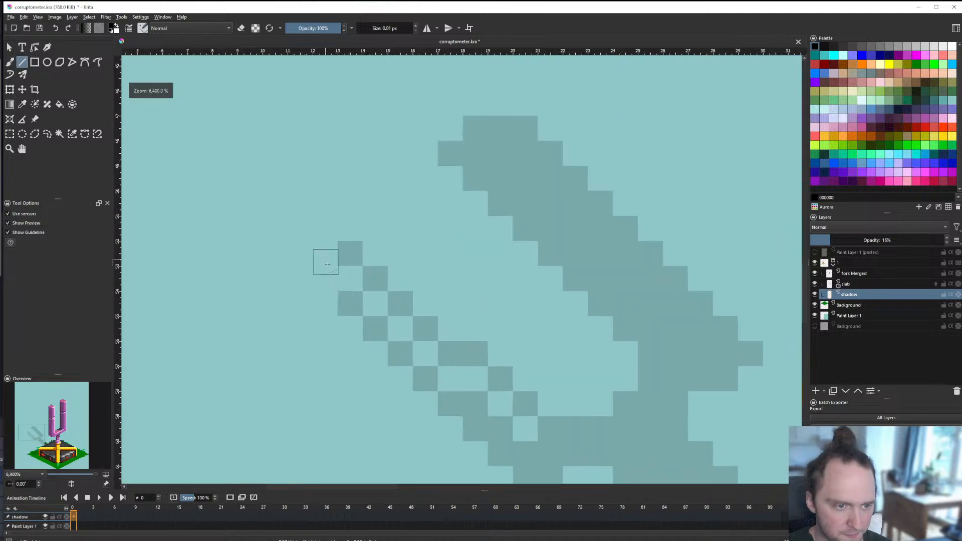
{"action": "left_click_drag", "start_coordinate": [345, 286], "coordinate": [539, 431]}
{"action": "left_click", "coordinate": [529, 432]}
{"action": "left_click_drag", "start_coordinate": [448, 376], "coordinate": [419, 351]}
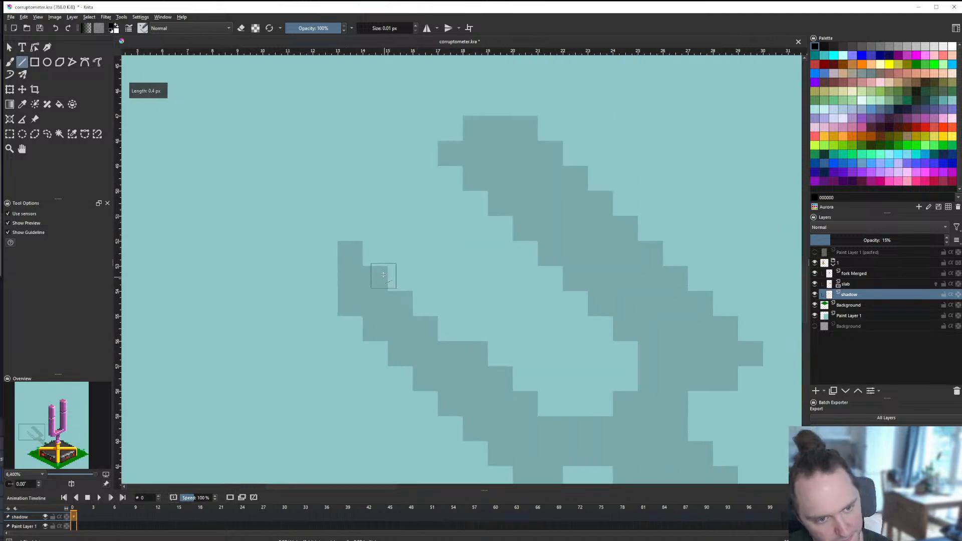
{"action": "left_click_drag", "start_coordinate": [381, 259], "coordinate": [452, 316]}
{"action": "left_click", "coordinate": [453, 330]}
{"action": "key", "text": "ctrl+z"}
{"action": "key", "text": "ctrl+z"}
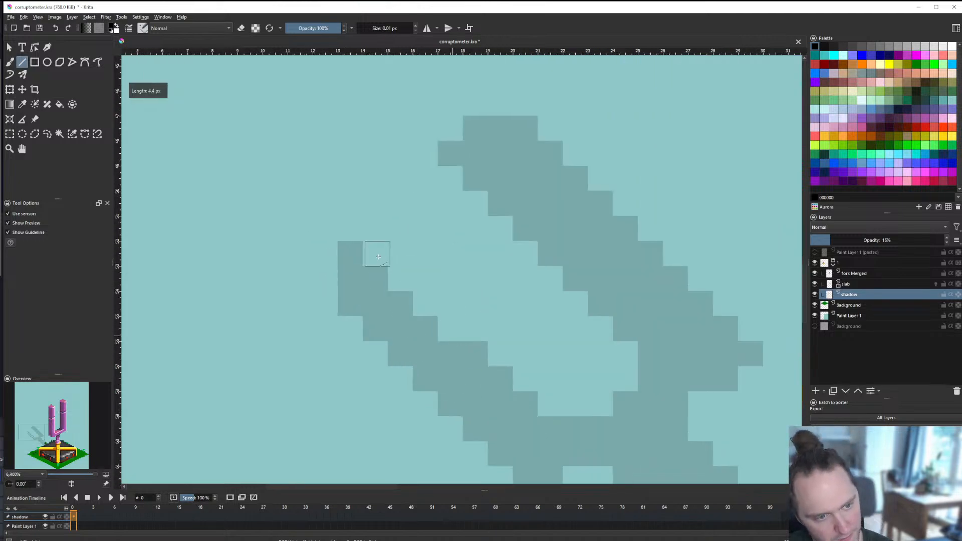
Step: Thicken the lower shadow prong with a further diagonal line along its upper edge
{"action": "scroll", "coordinate": [351, 285], "scroll_direction": "down", "scroll_amount": 10}
{"action": "scroll", "coordinate": [374, 301], "scroll_direction": "up", "scroll_amount": 9}
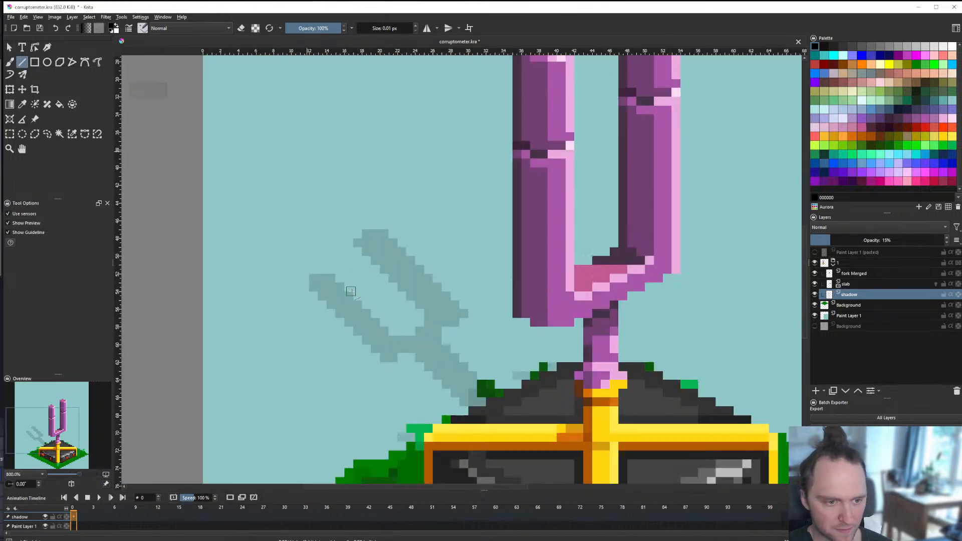
{"action": "left_click_drag", "start_coordinate": [322, 261], "coordinate": [412, 351]}
{"action": "scroll", "coordinate": [401, 325], "scroll_direction": "down", "scroll_amount": 9}
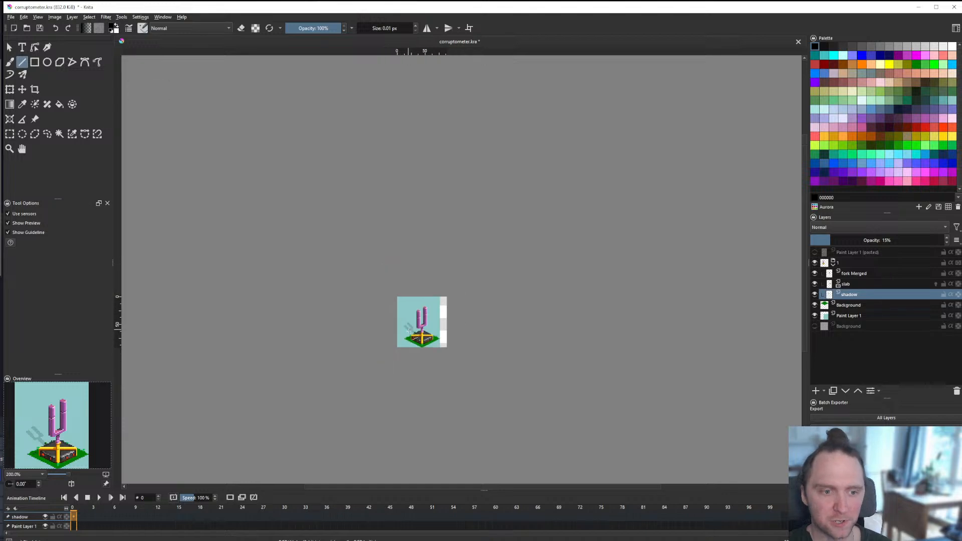
{"action": "scroll", "coordinate": [379, 306], "scroll_direction": "up", "scroll_amount": 3}
{"action": "scroll", "coordinate": [396, 310], "scroll_direction": "up", "scroll_amount": 5}
{"action": "scroll", "coordinate": [419, 317], "scroll_direction": "down", "scroll_amount": 2}
{"action": "scroll", "coordinate": [506, 286], "scroll_direction": "up", "scroll_amount": 3}
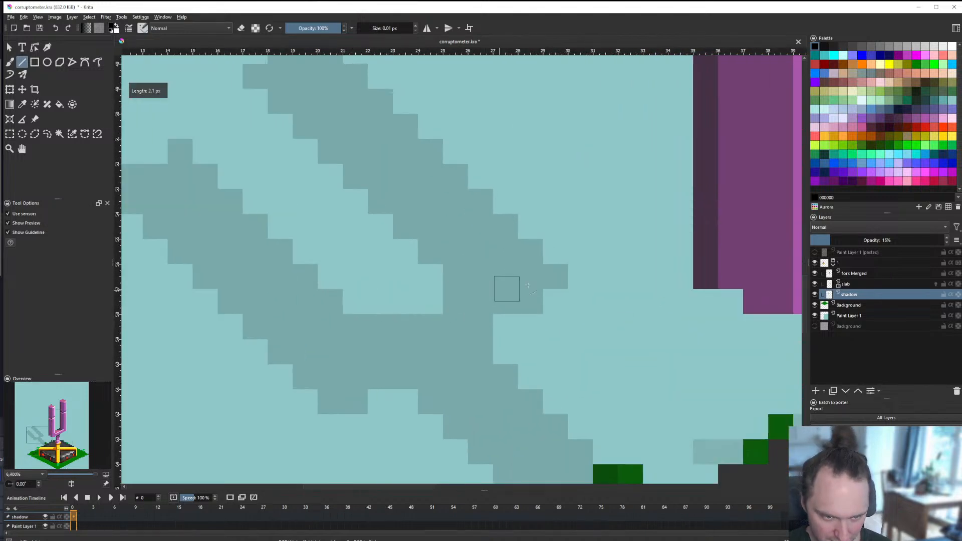
Step: Erase the pixels protruding from the shadow's outer edge where the upper prong meets the crossbar
{"action": "key", "text": "e"}
{"action": "left_click_drag", "start_coordinate": [551, 273], "coordinate": [558, 319]}
{"action": "scroll", "coordinate": [557, 319], "scroll_direction": "down", "scroll_amount": 11}
{"action": "scroll", "coordinate": [523, 298], "scroll_direction": "up", "scroll_amount": 4}
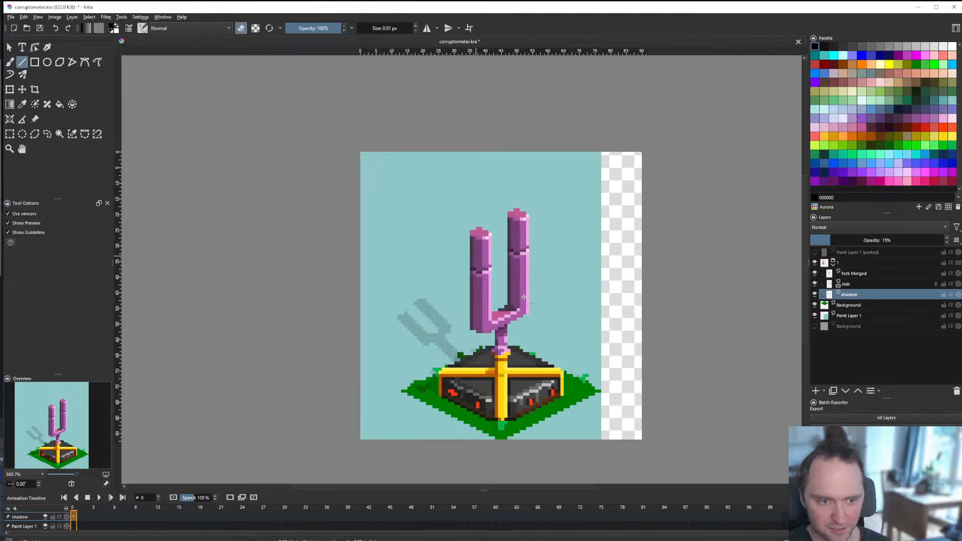
Step: Erase the stray pixel at the upper shadow prong's tip and fill the lower prong's tip into a square end
{"action": "scroll", "coordinate": [424, 307], "scroll_direction": "up", "scroll_amount": 5}
{"action": "key", "text": "e"}
{"action": "mouse_move", "coordinate": [368, 294]}
{"action": "left_mouse_down"}
{"action": "mouse_move", "coordinate": [386, 269]}
{"action": "mouse_move", "coordinate": [390, 290]}
{"action": "mouse_move", "coordinate": [380, 273]}
{"action": "left_mouse_up"}
{"action": "key", "text": "e"}
{"action": "left_click_drag", "start_coordinate": [335, 328], "coordinate": [297, 333]}
{"action": "scroll", "coordinate": [309, 329], "scroll_direction": "up", "scroll_amount": 1}
{"action": "key", "text": "e"}
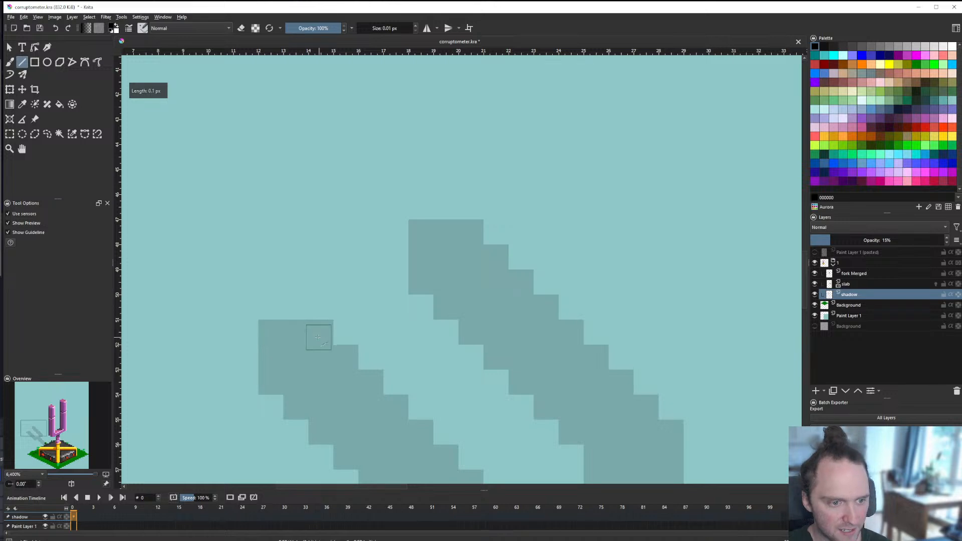
Step: Erase one more pixel column from the shadow's outer edge at the crossbar and fill the notch beneath the crossbar
{"action": "scroll", "coordinate": [426, 261], "scroll_direction": "down", "scroll_amount": 15}
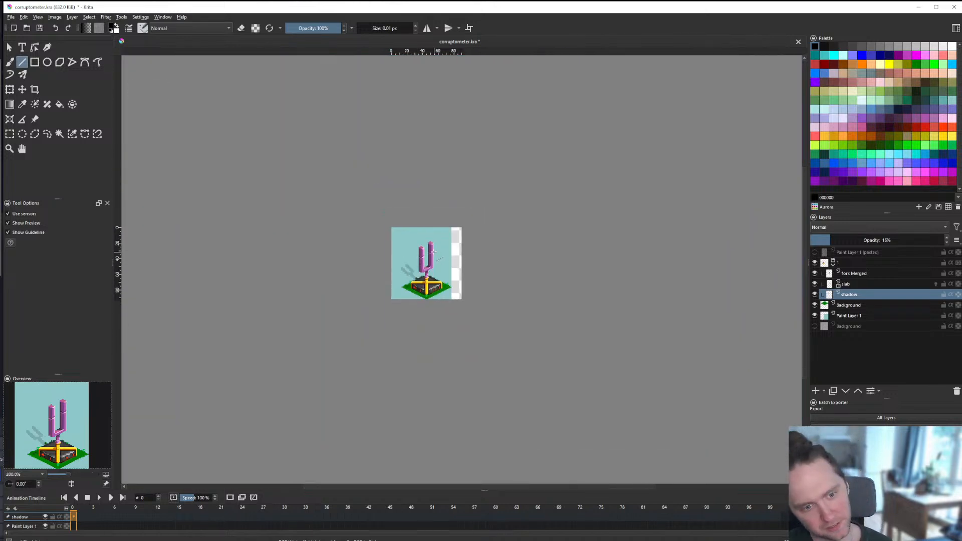
{"action": "scroll", "coordinate": [444, 270], "scroll_direction": "up", "scroll_amount": 15}
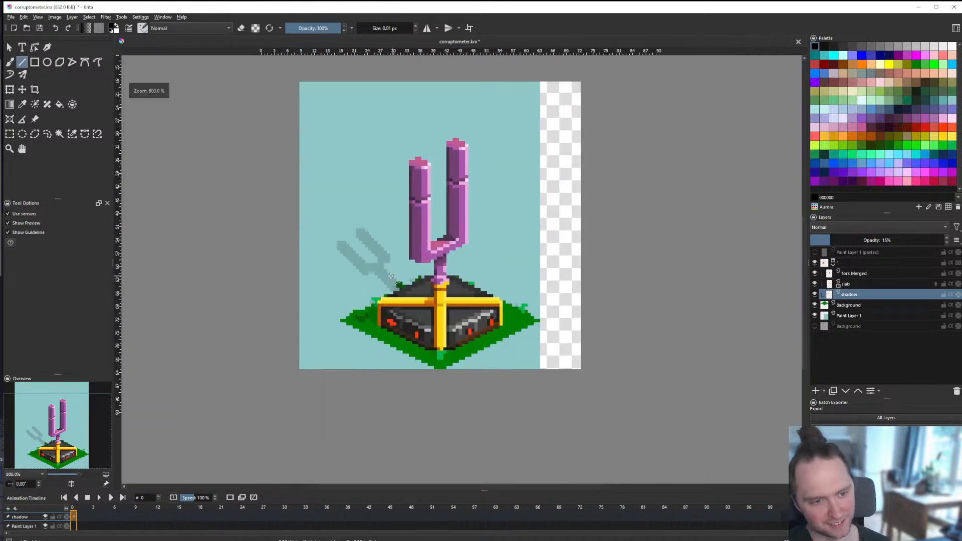
{"action": "scroll", "coordinate": [442, 232], "scroll_direction": "down", "scroll_amount": 15}
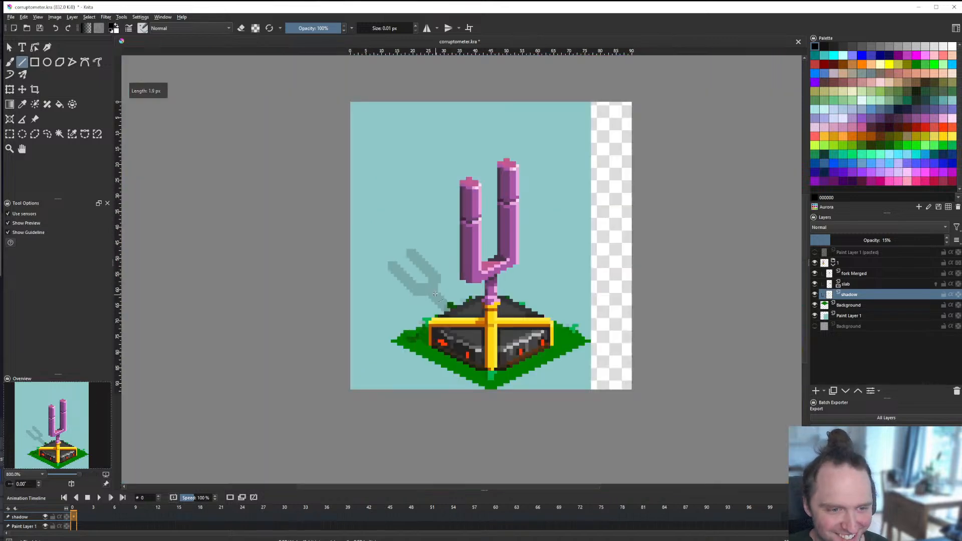
{"action": "scroll", "coordinate": [442, 278], "scroll_direction": "up", "scroll_amount": 15}
{"action": "key", "text": "e"}
{"action": "left_click_drag", "start_coordinate": [441, 216], "coordinate": [444, 308]}
{"action": "scroll", "coordinate": [444, 308], "scroll_direction": "down", "scroll_amount": 15}
{"action": "scroll", "coordinate": [438, 295], "scroll_direction": "up", "scroll_amount": 11}
{"action": "scroll", "coordinate": [438, 296], "scroll_direction": "down", "scroll_amount": 10}
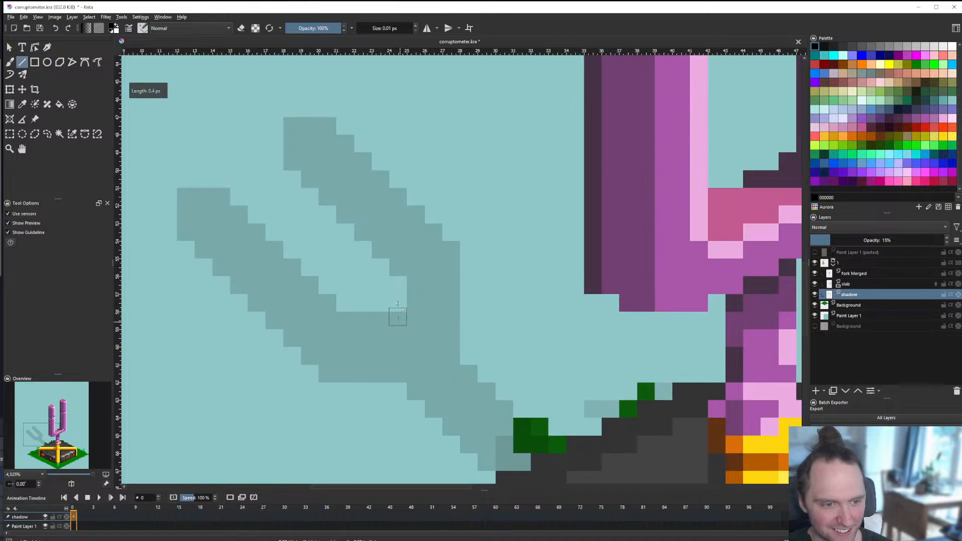
{"action": "scroll", "coordinate": [440, 289], "scroll_direction": "up", "scroll_amount": 2}
{"action": "key", "text": "e"}
{"action": "scroll", "coordinate": [440, 289], "scroll_direction": "up", "scroll_amount": 2}
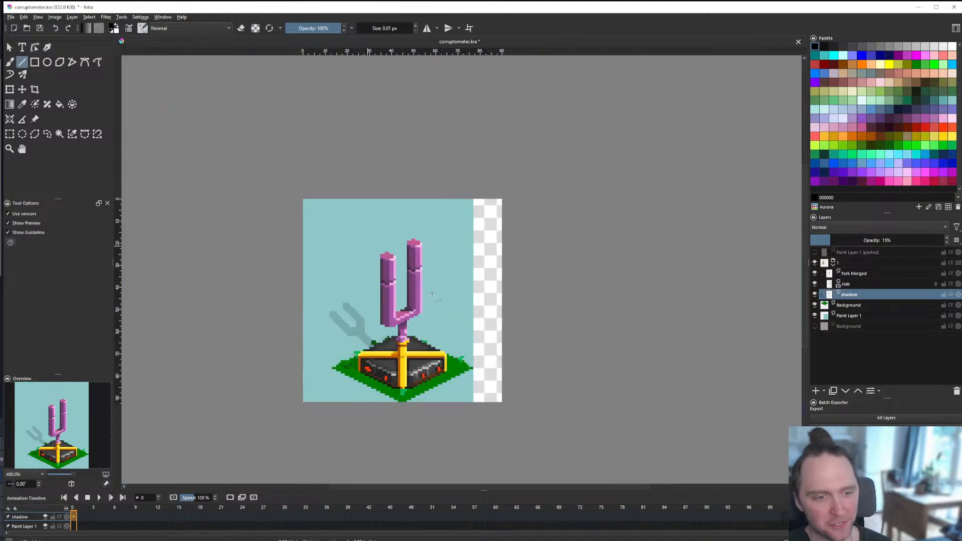
Step: Extend the tips of both shadow prongs outward by one pixel and save the file
{"action": "scroll", "coordinate": [302, 298], "scroll_direction": "up", "scroll_amount": 10}
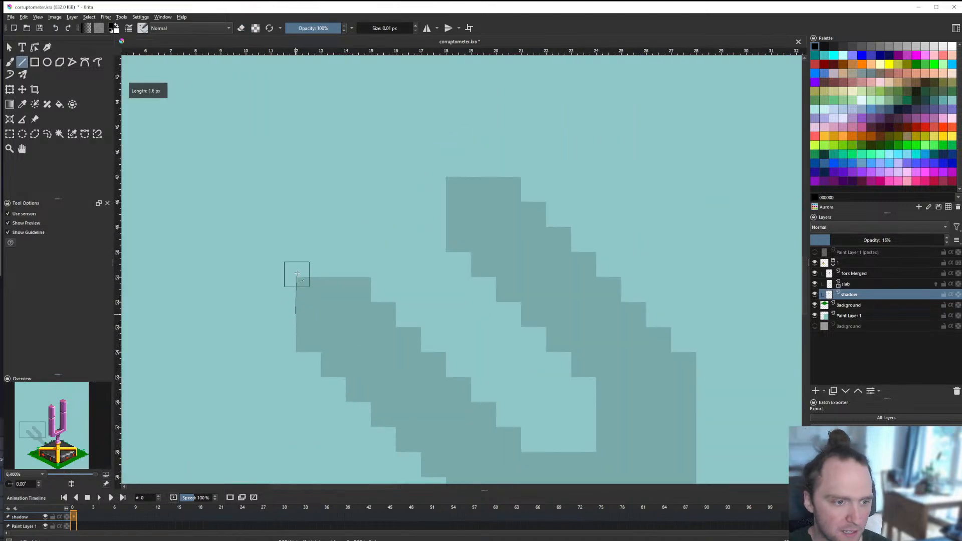
{"action": "left_click_drag", "start_coordinate": [308, 265], "coordinate": [283, 289]}
{"action": "left_click", "coordinate": [284, 265]}
{"action": "left_click_drag", "start_coordinate": [438, 215], "coordinate": [435, 165]}
{"action": "left_click_drag", "start_coordinate": [435, 164], "coordinate": [492, 166]}
{"action": "scroll", "coordinate": [442, 250], "scroll_direction": "down", "scroll_amount": 12}
{"action": "scroll", "coordinate": [451, 240], "scroll_direction": "up", "scroll_amount": 2}
{"action": "scroll", "coordinate": [452, 241], "scroll_direction": "up", "scroll_amount": 2}
{"action": "key", "text": "ctrl+s"}
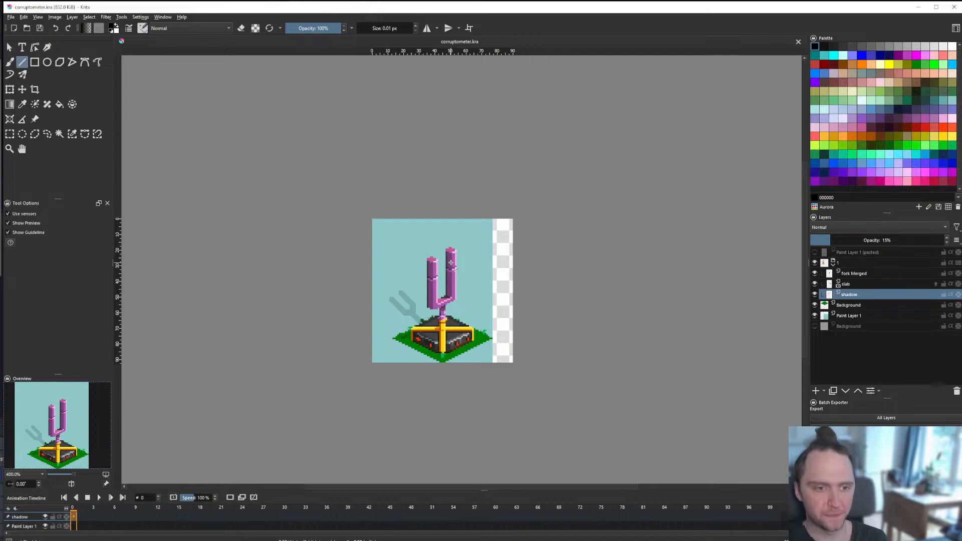
Step: Select the shadow's prongs with a rectangle about 16 by 22 px and move them down by one pixel
{"action": "scroll", "coordinate": [451, 262], "scroll_direction": "up", "scroll_amount": 6}
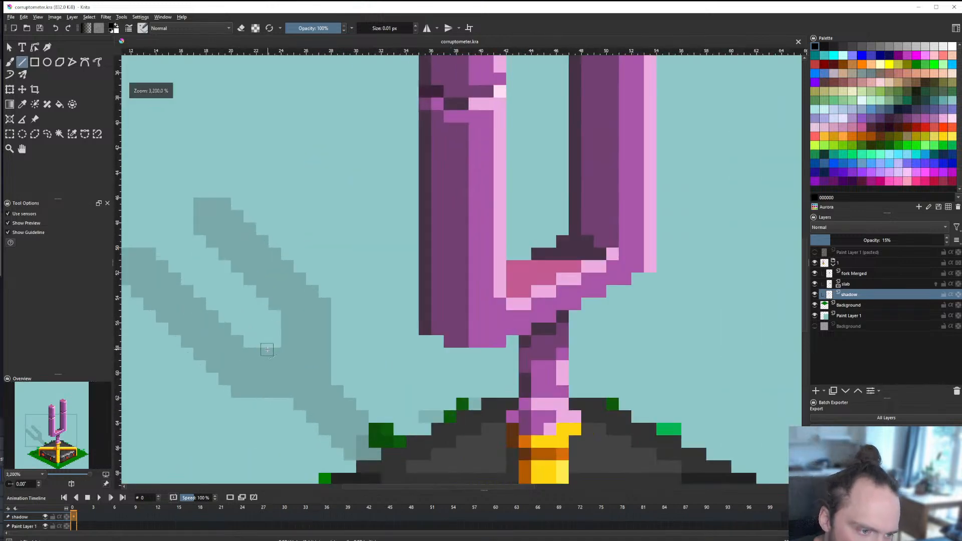
{"action": "scroll", "coordinate": [343, 359], "scroll_direction": "down", "scroll_amount": 3}
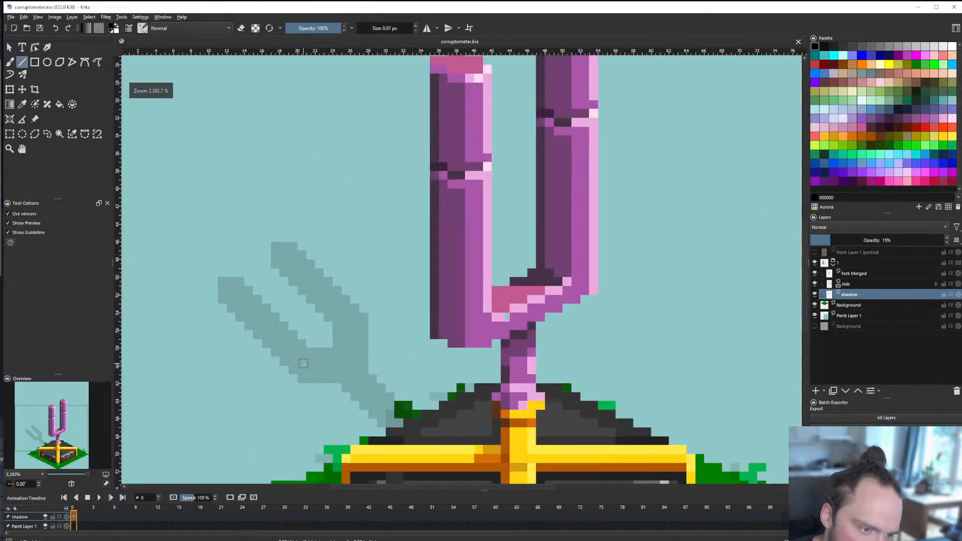
{"action": "scroll", "coordinate": [354, 343], "scroll_direction": "up", "scroll_amount": 4}
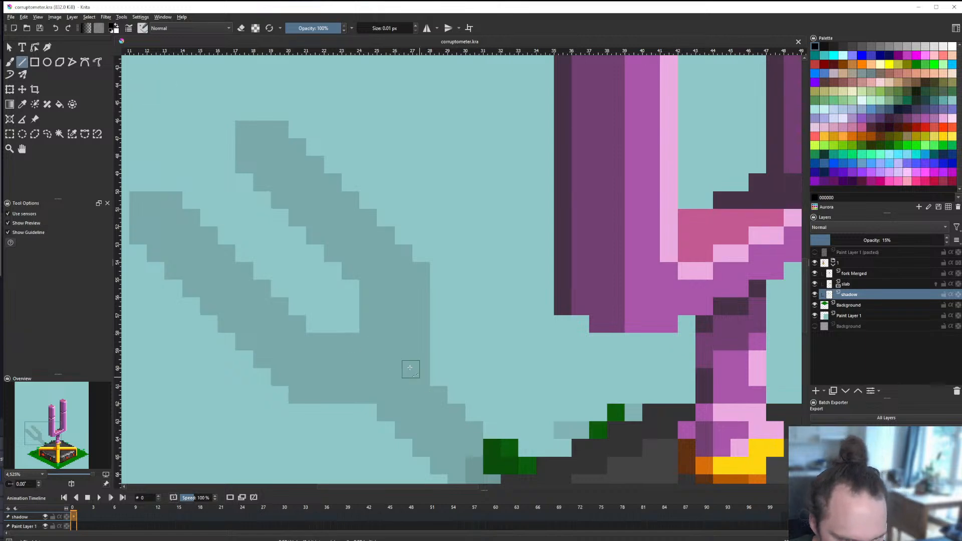
{"action": "scroll", "coordinate": [410, 369], "scroll_direction": "down", "scroll_amount": 1}
{"action": "key", "text": "ctrl+r"}
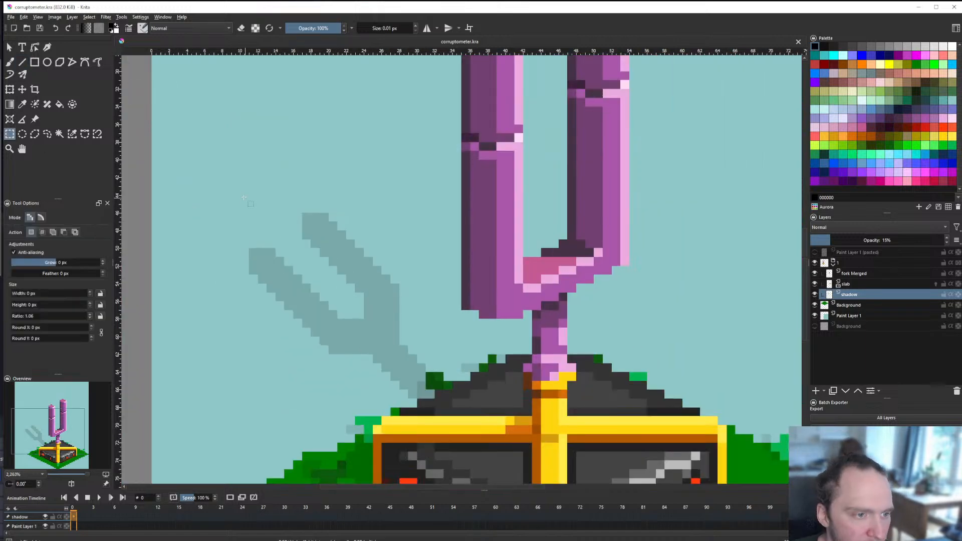
{"action": "left_click_drag", "start_coordinate": [232, 185], "coordinate": [382, 386]}
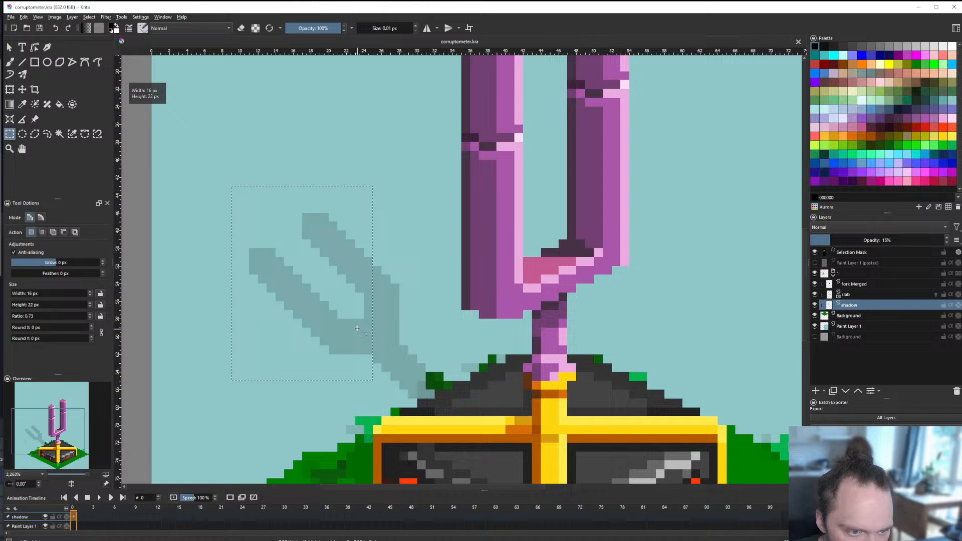
{"action": "left_click", "coordinate": [22, 89]}
{"action": "key", "text": "Down"}
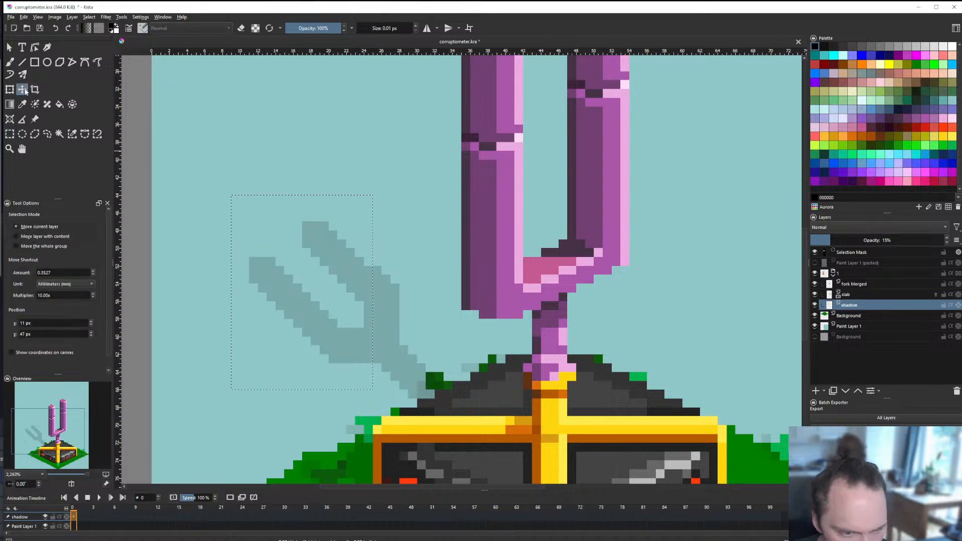
Step: Move the remaining outer section of the upper prong's base down by one pixel, clear the selection and save the file
{"action": "key", "text": "ctrl+r"}
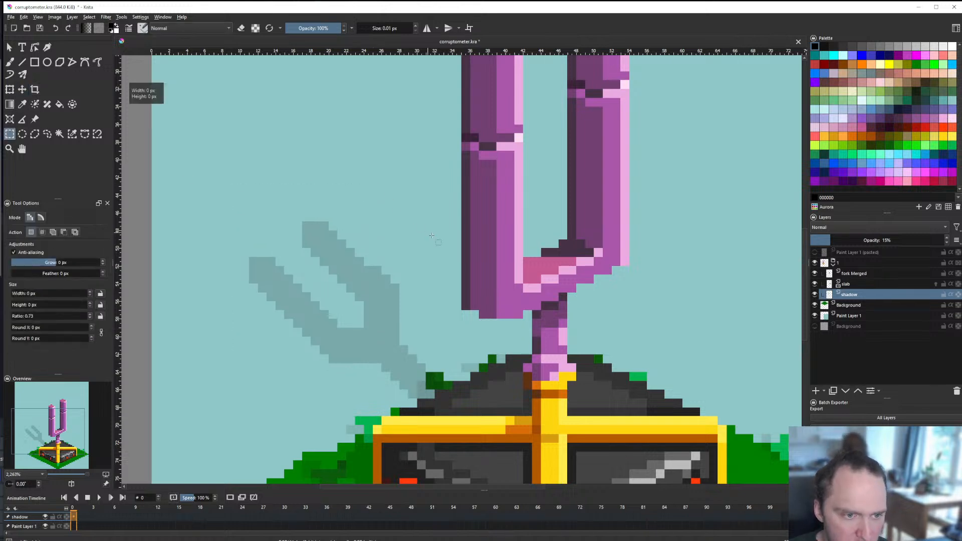
{"action": "left_click_drag", "start_coordinate": [434, 239], "coordinate": [372, 318]}
{"action": "left_click", "coordinate": [22, 90]}
{"action": "key", "text": "Down"}
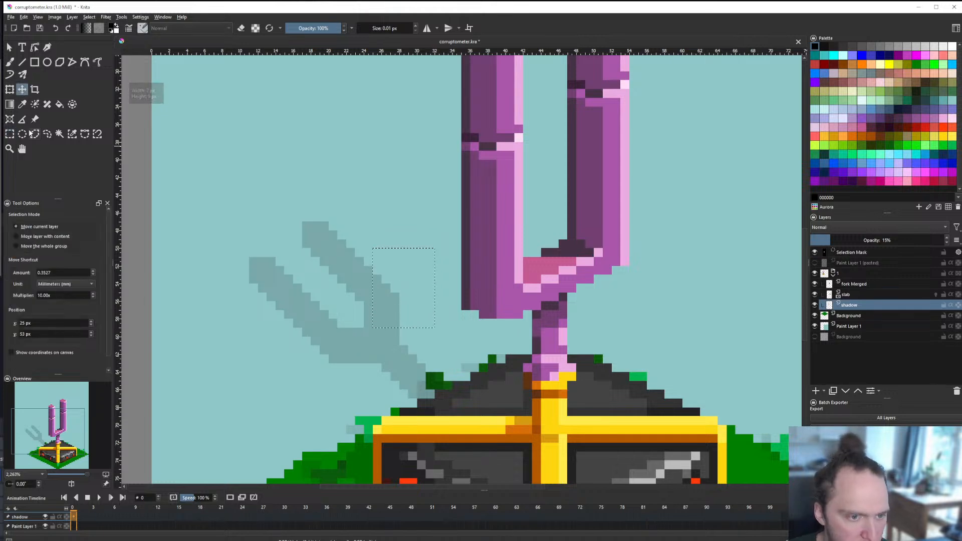
{"action": "left_click", "coordinate": [10, 134]}
{"action": "left_click", "coordinate": [306, 127]}
{"action": "scroll", "coordinate": [357, 302], "scroll_direction": "down", "scroll_amount": 6}
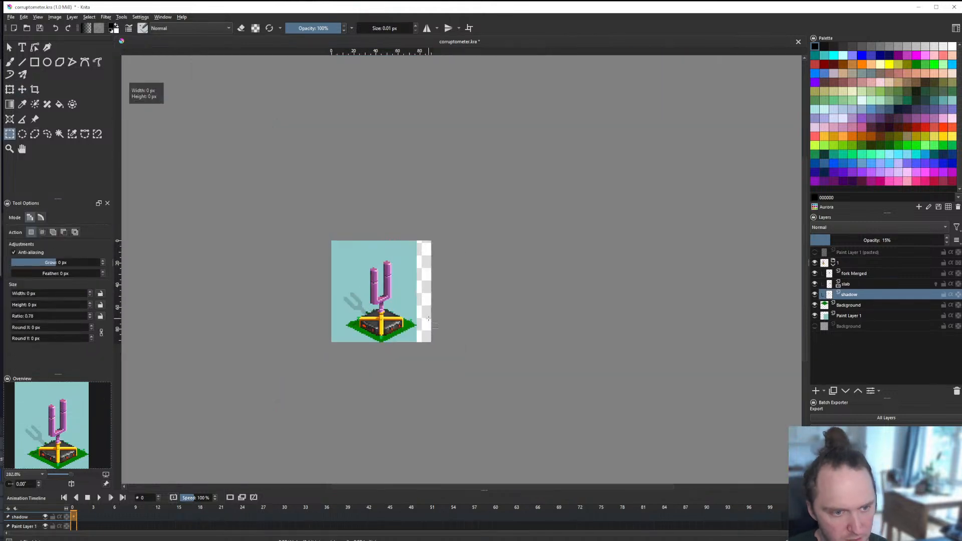
{"action": "scroll", "coordinate": [372, 301], "scroll_direction": "up", "scroll_amount": 1}
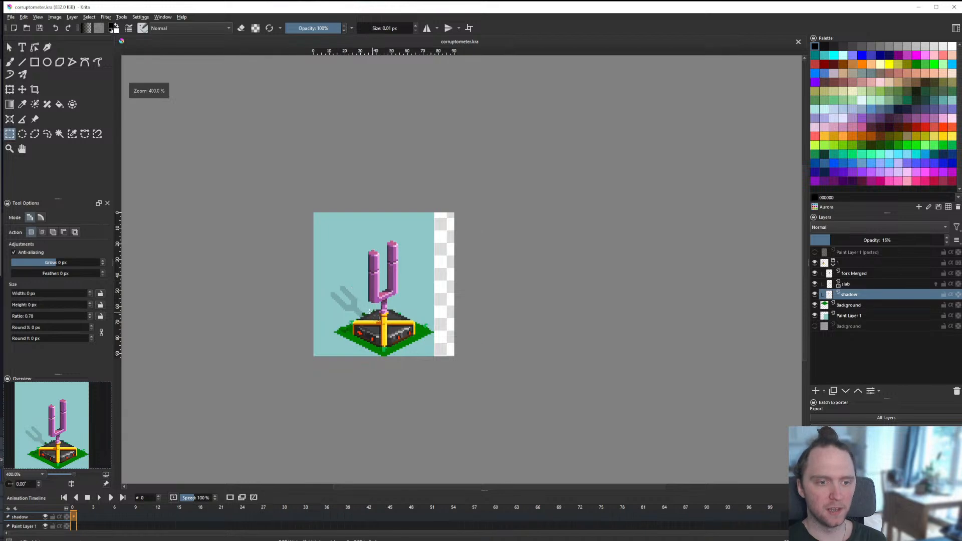
{"action": "scroll", "coordinate": [377, 316], "scroll_direction": "down", "scroll_amount": 1}
{"action": "scroll", "coordinate": [381, 316], "scroll_direction": "up", "scroll_amount": 2}
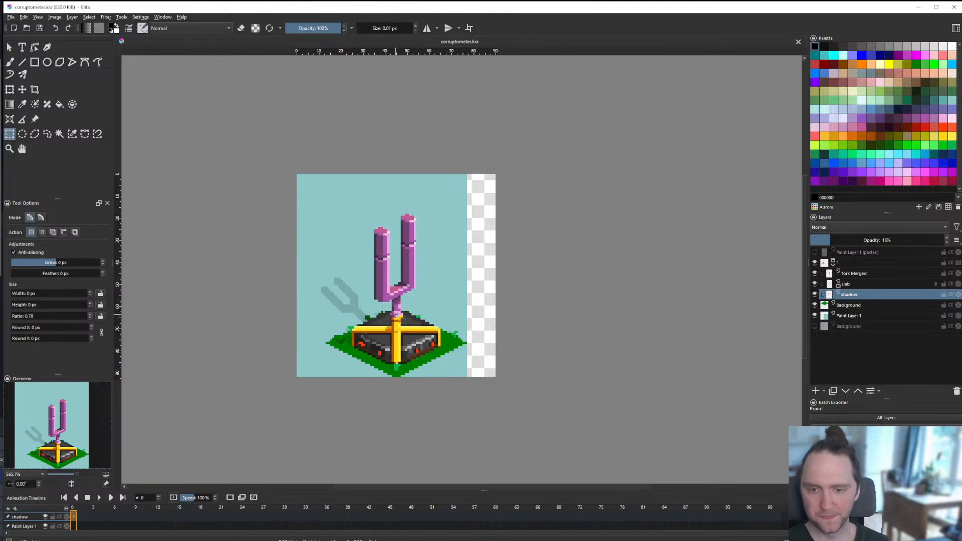
Step: Identify the fork Merged layer by toggling its visibility, then make it active for painting with the Freehand Brush
{"action": "left_click", "coordinate": [815, 273]}
{"action": "left_click", "coordinate": [815, 274]}
{"action": "left_click", "coordinate": [870, 276]}
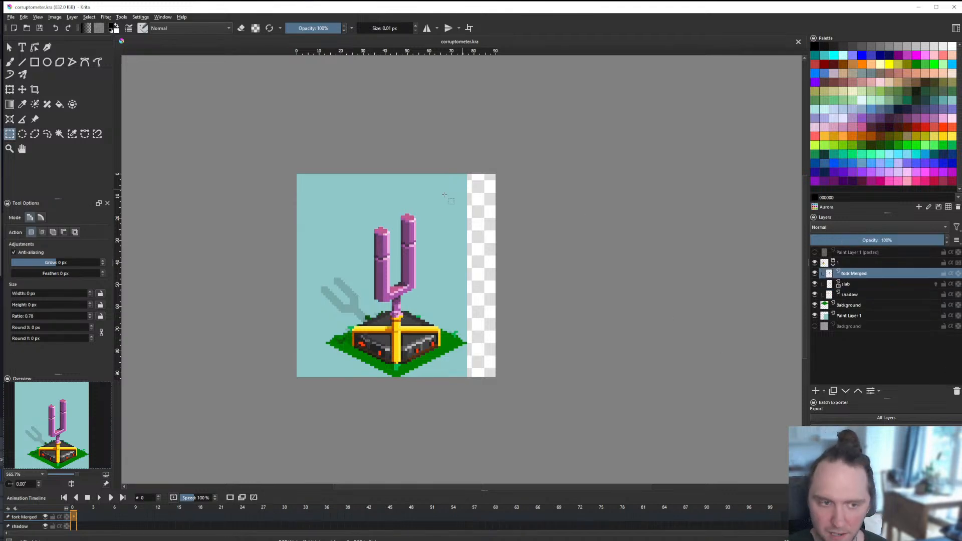
{"action": "scroll", "coordinate": [415, 206], "scroll_direction": "up", "scroll_amount": 2}
{"action": "key", "text": "b"}
{"action": "scroll", "coordinate": [388, 251], "scroll_direction": "up", "scroll_amount": 2}
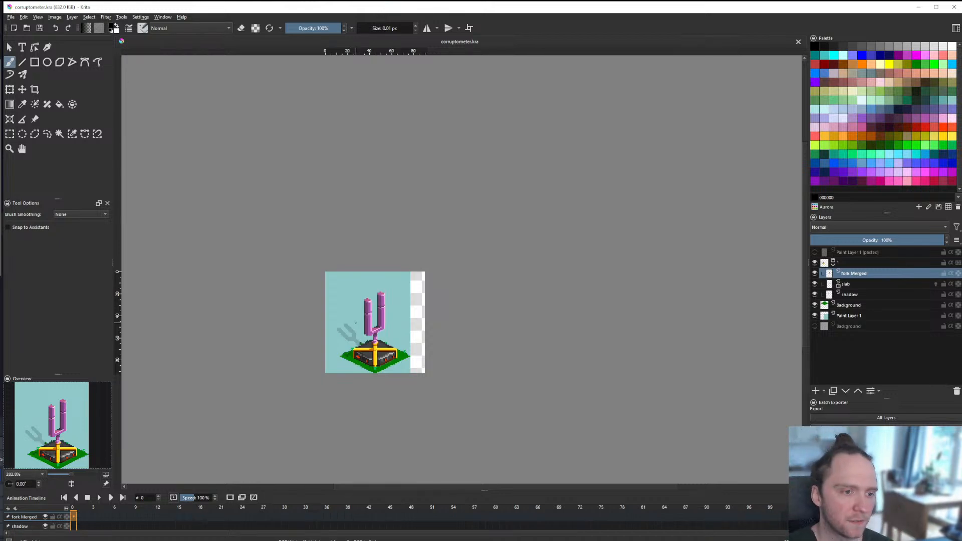
Step: Fill the transparent strip along the canvas's right edge on Paint Layer 1 with the light teal background colour
{"action": "scroll", "coordinate": [365, 338], "scroll_direction": "up", "scroll_amount": 2}
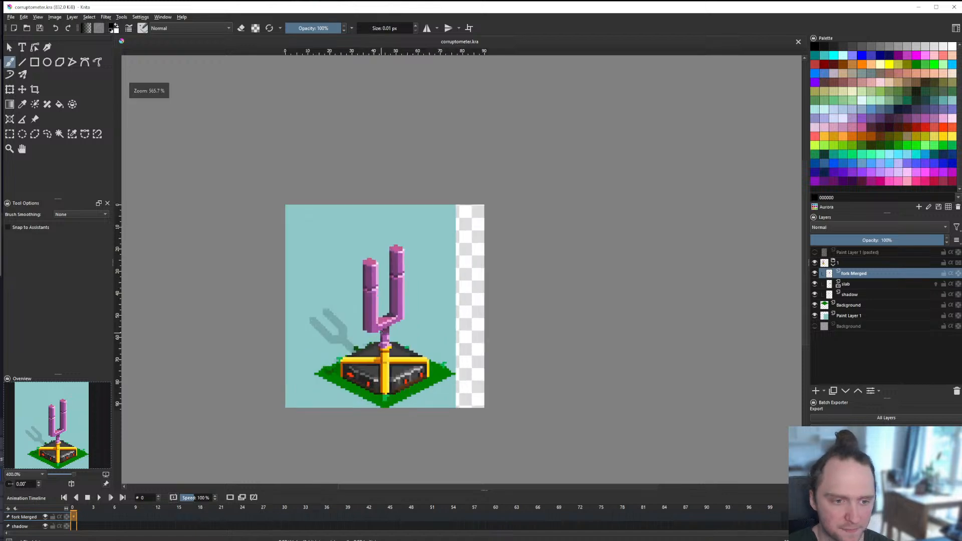
{"action": "left_click", "coordinate": [861, 318]}
{"action": "key", "text": "f"}
{"action": "left_click", "coordinate": [473, 221]}
{"action": "scroll", "coordinate": [423, 268], "scroll_direction": "down", "scroll_amount": 3}
{"action": "scroll", "coordinate": [419, 288], "scroll_direction": "up", "scroll_amount": 3}
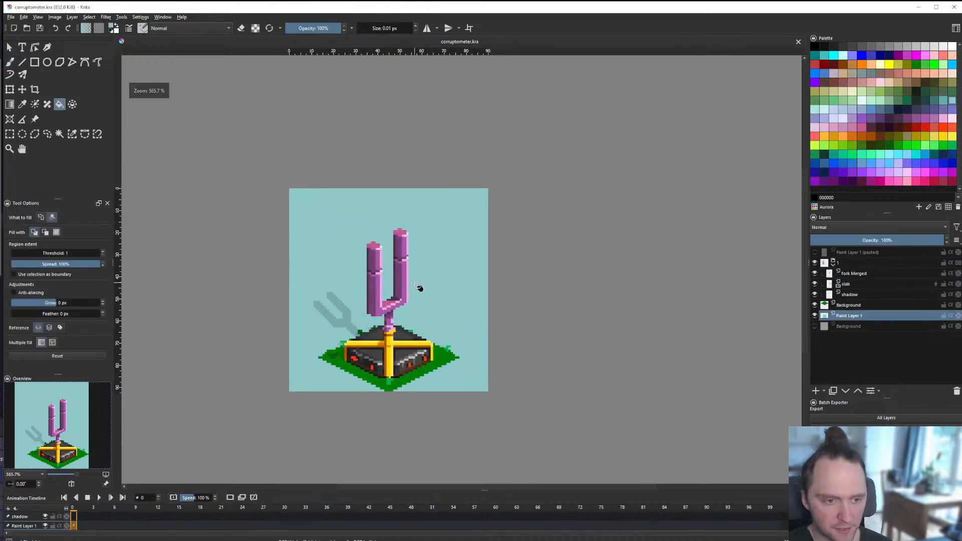
{"action": "scroll", "coordinate": [420, 288], "scroll_direction": "down", "scroll_amount": 2}
{"action": "scroll", "coordinate": [420, 288], "scroll_direction": "up", "scroll_amount": 4}
{"action": "scroll", "coordinate": [395, 264], "scroll_direction": "down", "scroll_amount": 4}
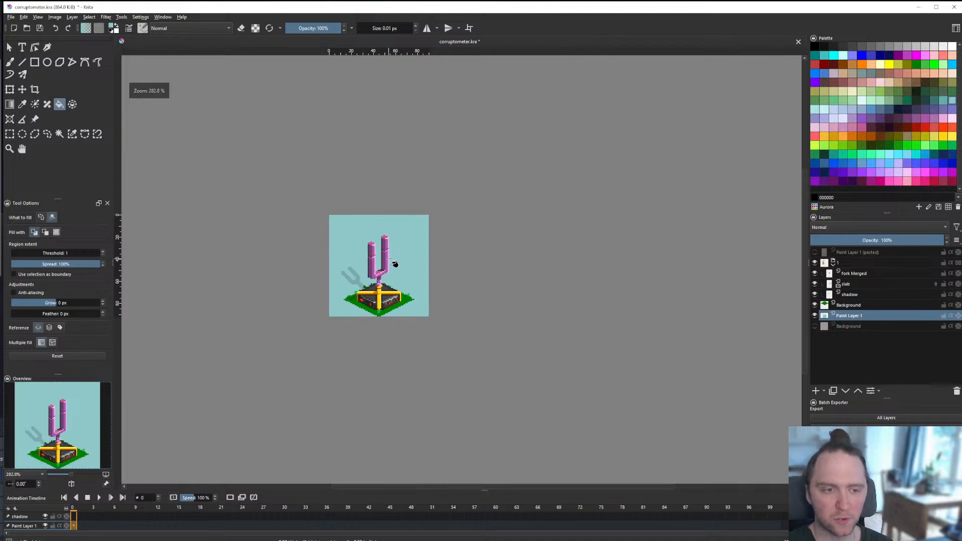
{"action": "scroll", "coordinate": [380, 249], "scroll_direction": "up", "scroll_amount": 10}
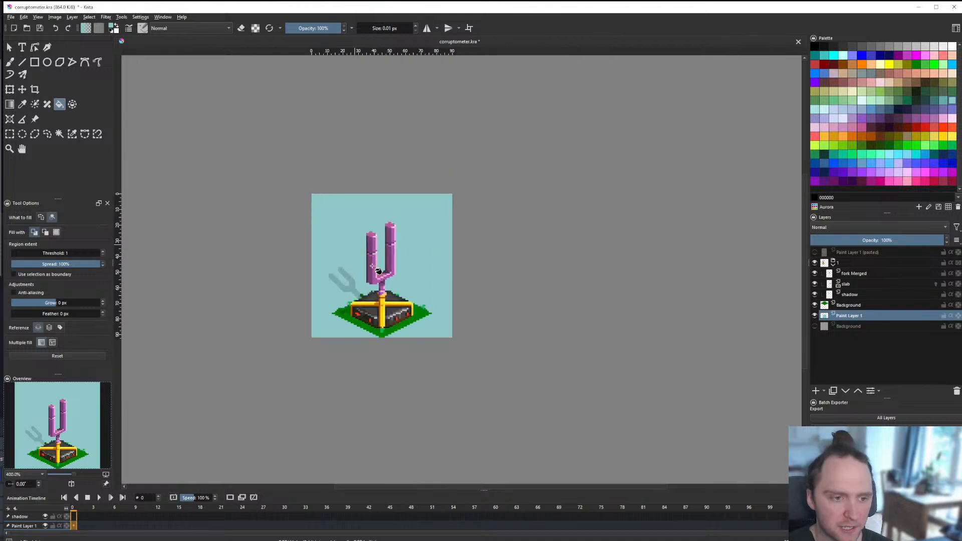
{"action": "scroll", "coordinate": [425, 250], "scroll_direction": "down", "scroll_amount": 9}
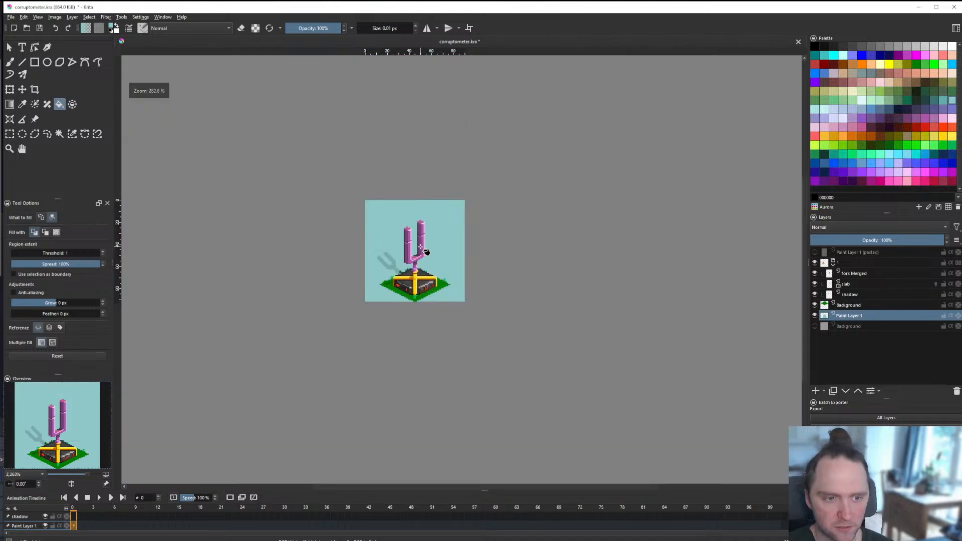
{"action": "scroll", "coordinate": [435, 247], "scroll_direction": "up", "scroll_amount": 4}
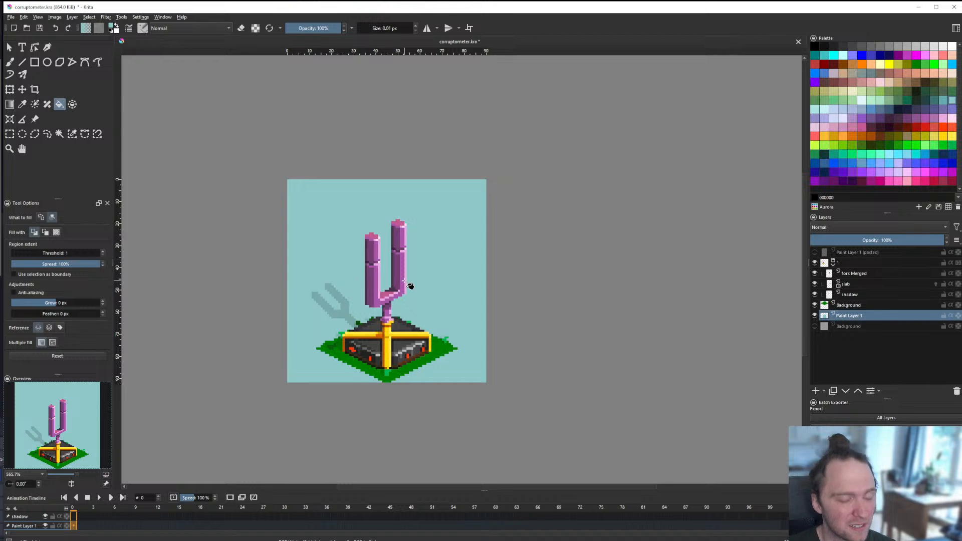
{"action": "scroll", "coordinate": [402, 299], "scroll_direction": "up", "scroll_amount": 1}
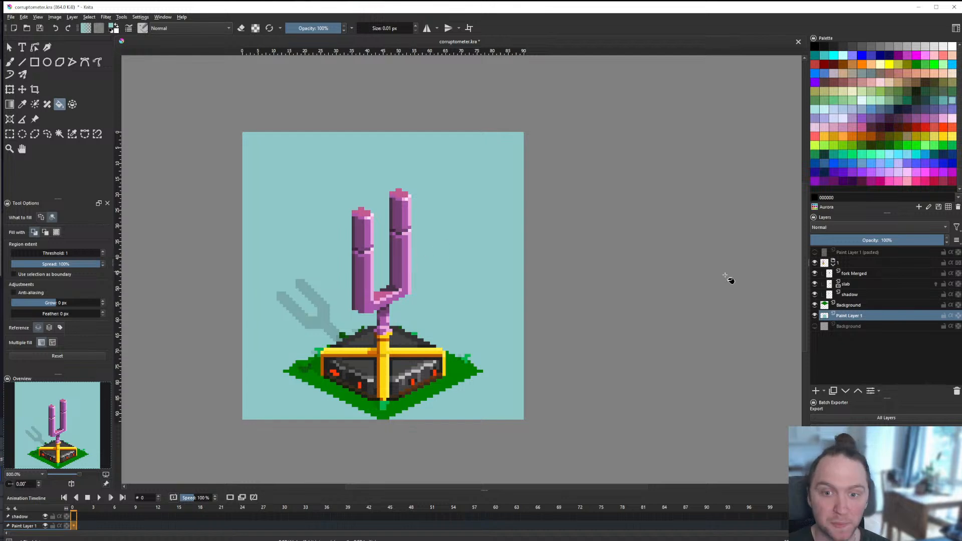
Step: Identify the fork Merged layer by toggling its visibility off and on, and make it active for freehand brush painting
{"action": "left_click", "coordinate": [815, 274]}
{"action": "left_click", "coordinate": [815, 274]}
{"action": "left_click", "coordinate": [862, 274]}
{"action": "scroll", "coordinate": [515, 316], "scroll_direction": "down", "scroll_amount": 1}
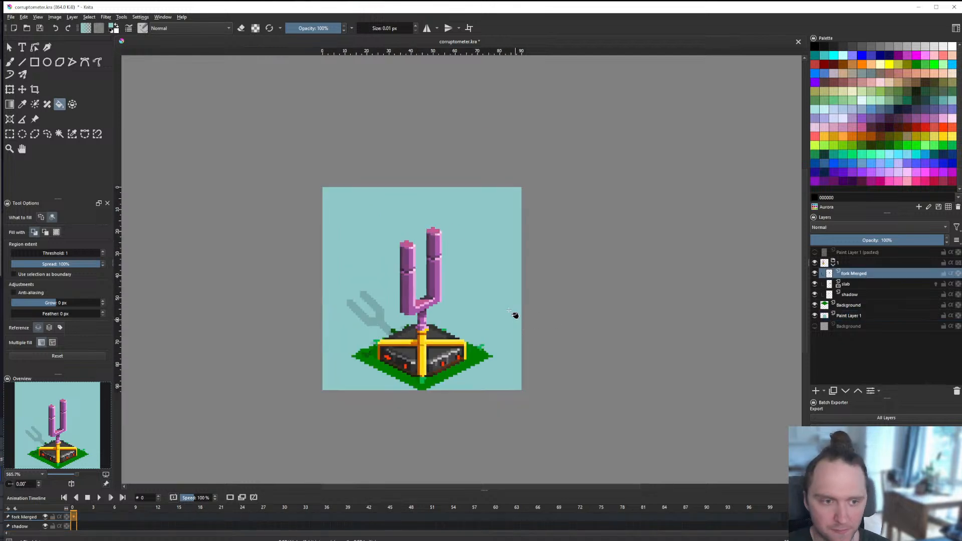
{"action": "scroll", "coordinate": [435, 221], "scroll_direction": "up", "scroll_amount": 6}
{"action": "key", "text": "b"}
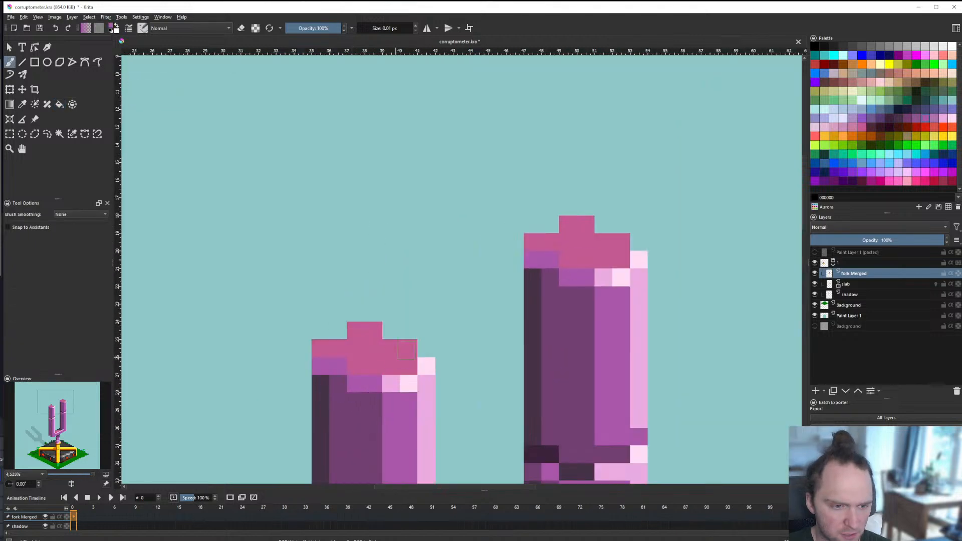
Step: Examine the shading of the fork's prongs, joint and stem in close-up and at small overall size
{"action": "scroll", "coordinate": [370, 381], "scroll_direction": "down", "scroll_amount": 7}
{"action": "scroll", "coordinate": [452, 465], "scroll_direction": "up", "scroll_amount": 1}
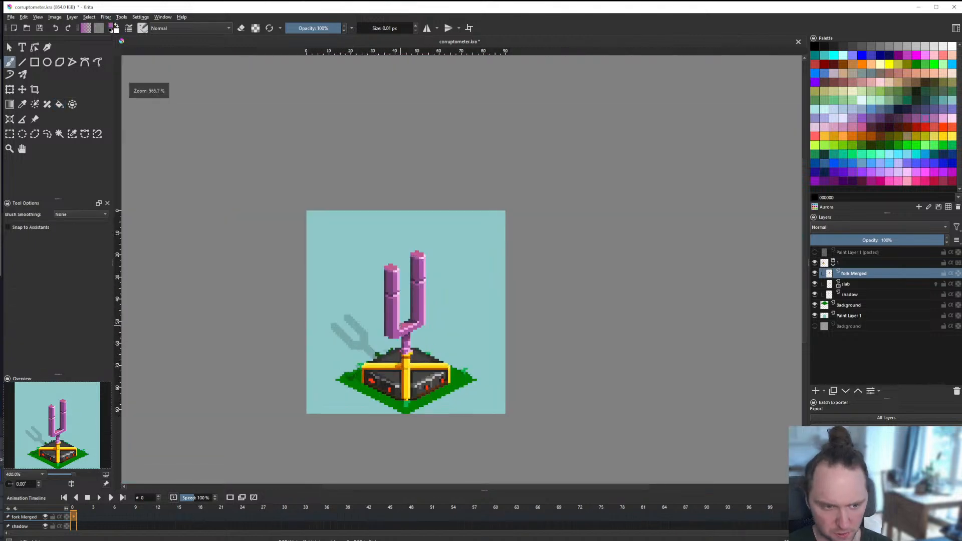
{"action": "scroll", "coordinate": [419, 360], "scroll_direction": "up", "scroll_amount": 7}
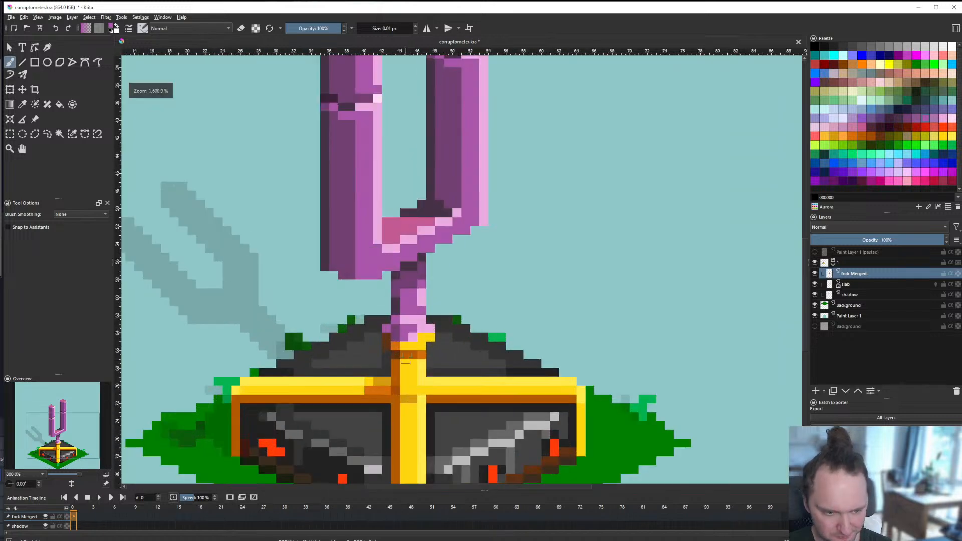
{"action": "scroll", "coordinate": [419, 359], "scroll_direction": "down", "scroll_amount": 8}
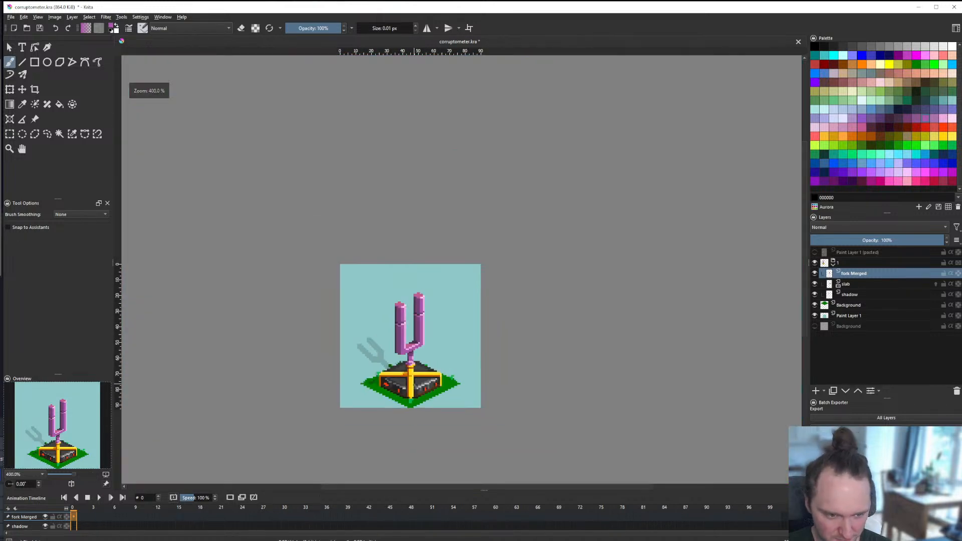
{"action": "scroll", "coordinate": [409, 357], "scroll_direction": "up", "scroll_amount": 8}
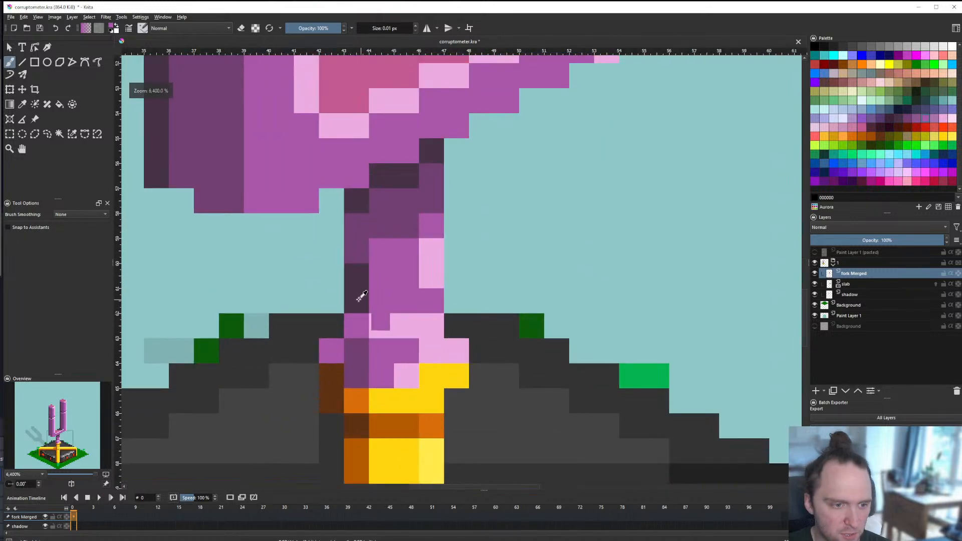
{"action": "scroll", "coordinate": [400, 303], "scroll_direction": "down", "scroll_amount": 10}
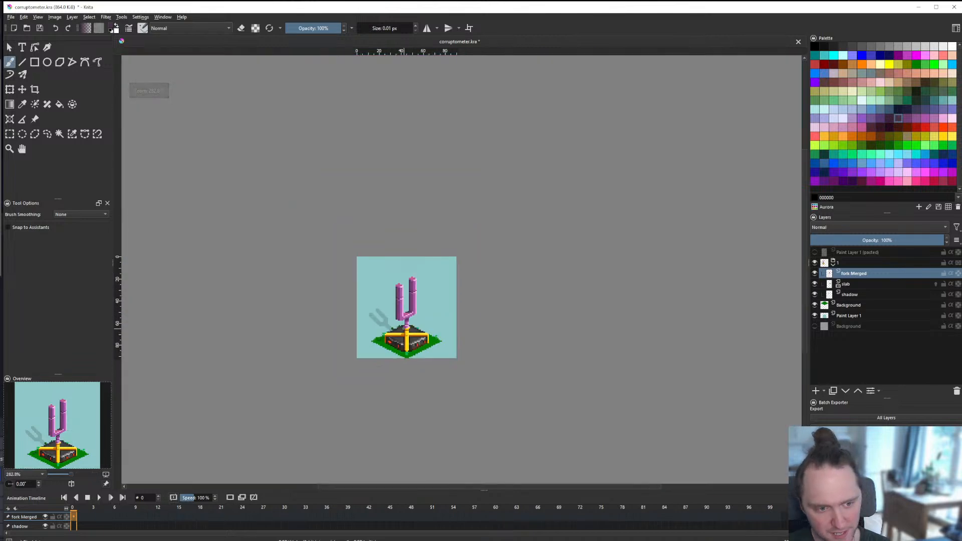
{"action": "scroll", "coordinate": [448, 318], "scroll_direction": "up", "scroll_amount": 8}
{"action": "scroll", "coordinate": [449, 318], "scroll_direction": "down", "scroll_amount": 8}
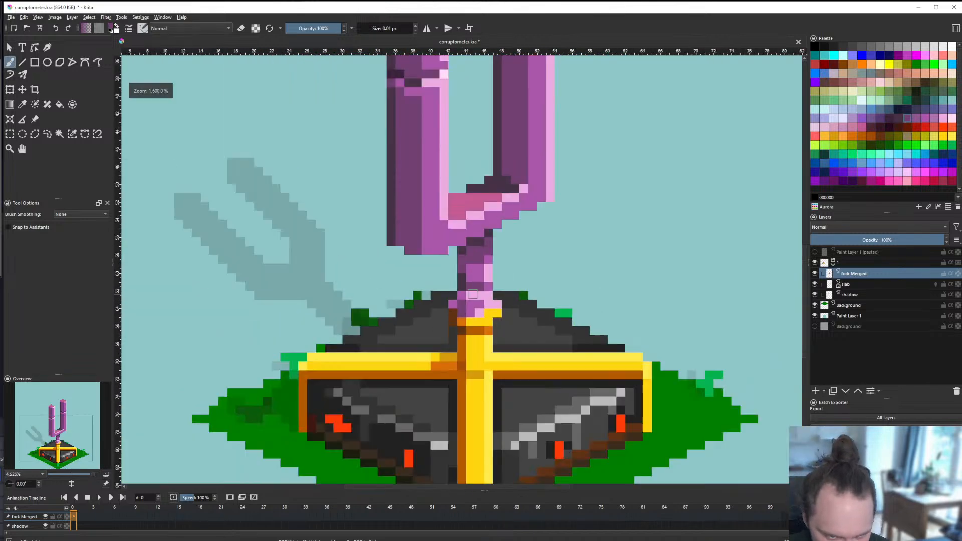
{"action": "scroll", "coordinate": [428, 253], "scroll_direction": "up", "scroll_amount": 8}
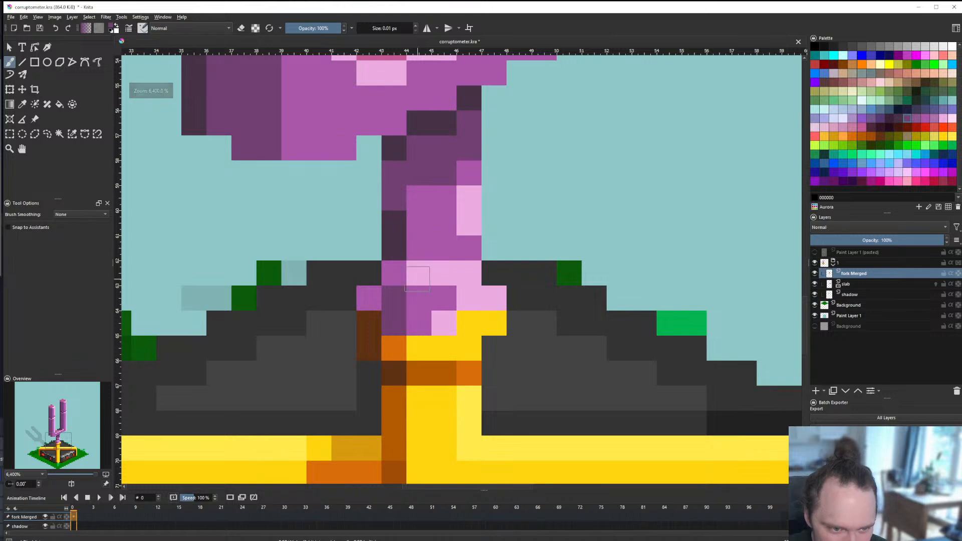
{"action": "scroll", "coordinate": [440, 251], "scroll_direction": "down", "scroll_amount": 8}
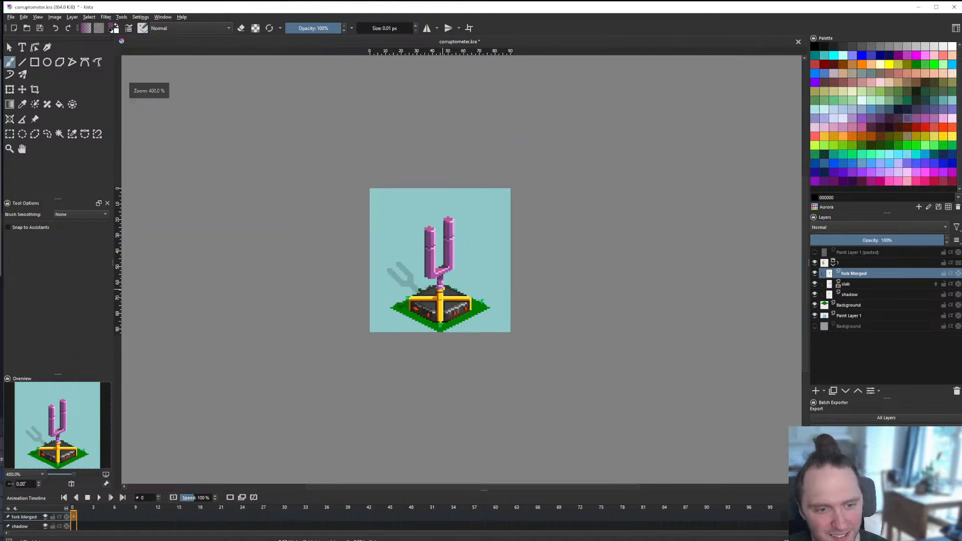
{"action": "scroll", "coordinate": [440, 287], "scroll_direction": "up", "scroll_amount": 6}
{"action": "scroll", "coordinate": [442, 287], "scroll_direction": "down", "scroll_amount": 7}
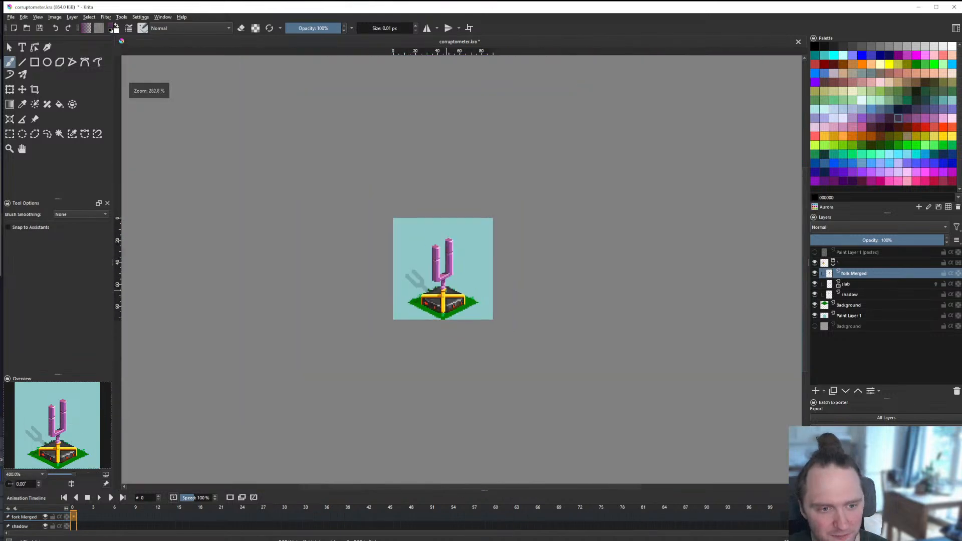
{"action": "scroll", "coordinate": [447, 289], "scroll_direction": "down", "scroll_amount": 1}
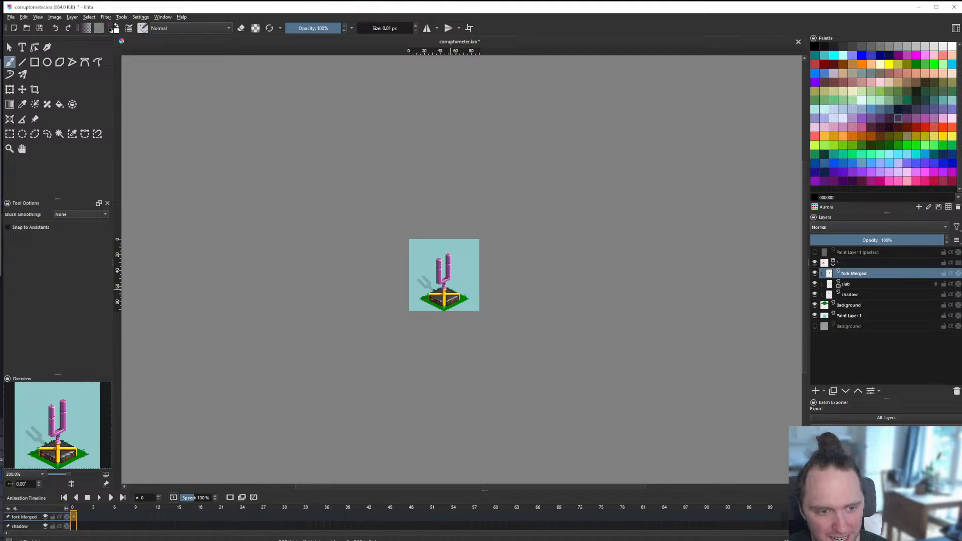
{"action": "scroll", "coordinate": [447, 290], "scroll_direction": "up", "scroll_amount": 10}
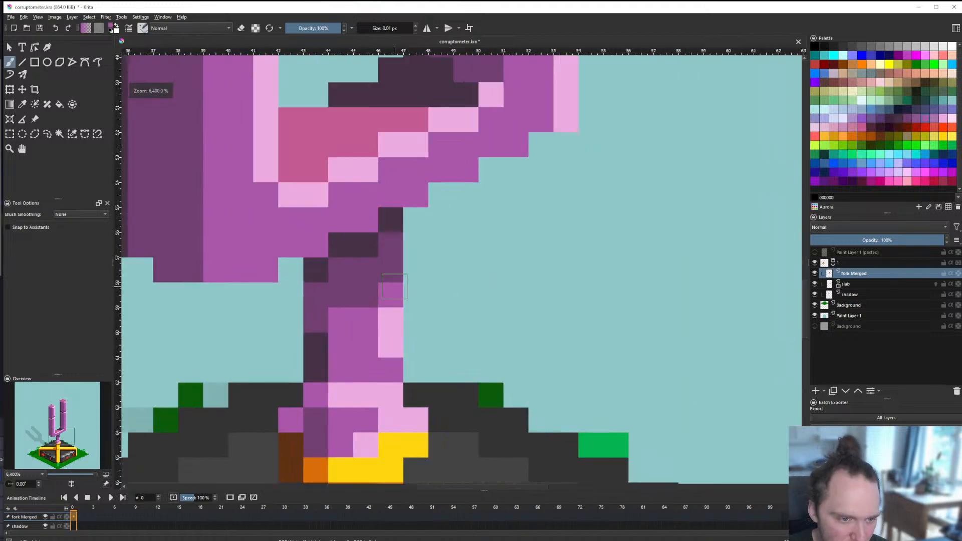
{"action": "scroll", "coordinate": [394, 287], "scroll_direction": "down", "scroll_amount": 8}
{"action": "scroll", "coordinate": [392, 289], "scroll_direction": "up", "scroll_amount": 8}
Step: Trim the shadow on the fork's stem just below the joint by repainting its lower pixels in the stem's mid purple
{"action": "left_click", "coordinate": [346, 312], "text": "ctrl"}
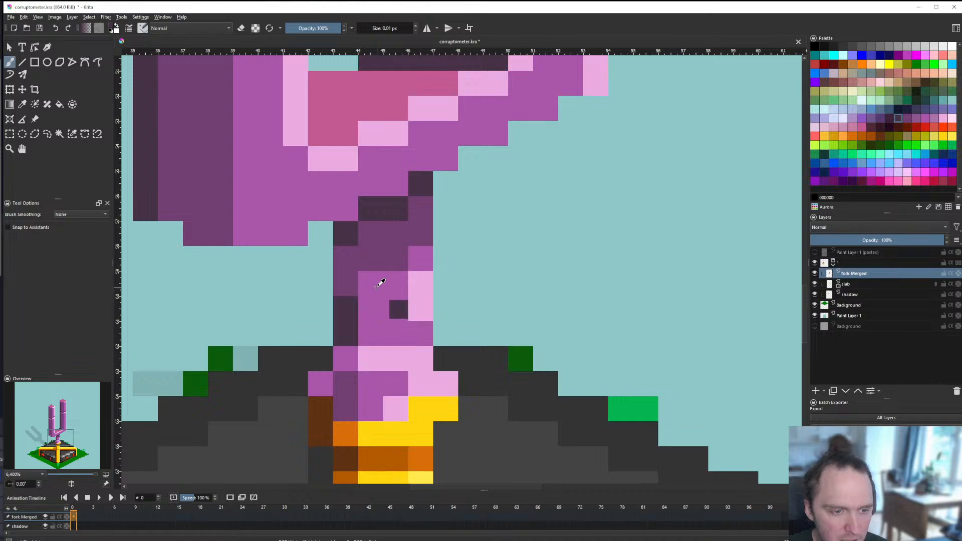
{"action": "left_click", "coordinate": [377, 287], "text": "ctrl"}
{"action": "mouse_move", "coordinate": [369, 259]}
{"action": "left_mouse_down"}
{"action": "mouse_move", "coordinate": [390, 260]}
{"action": "mouse_move", "coordinate": [403, 241]}
{"action": "left_mouse_up"}
{"action": "scroll", "coordinate": [407, 267], "scroll_direction": "down", "scroll_amount": 5}
{"action": "scroll", "coordinate": [407, 270], "scroll_direction": "up", "scroll_amount": 5}
{"action": "key", "text": "ctrl+z"}
{"action": "left_click", "coordinate": [420, 250]}
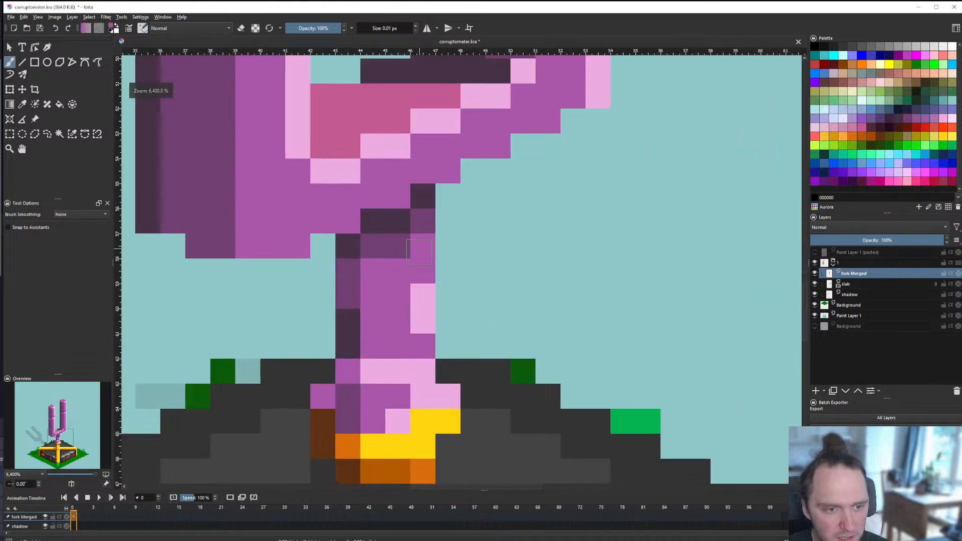
{"action": "scroll", "coordinate": [419, 251], "scroll_direction": "down", "scroll_amount": 2}
{"action": "scroll", "coordinate": [420, 250], "scroll_direction": "down", "scroll_amount": 8}
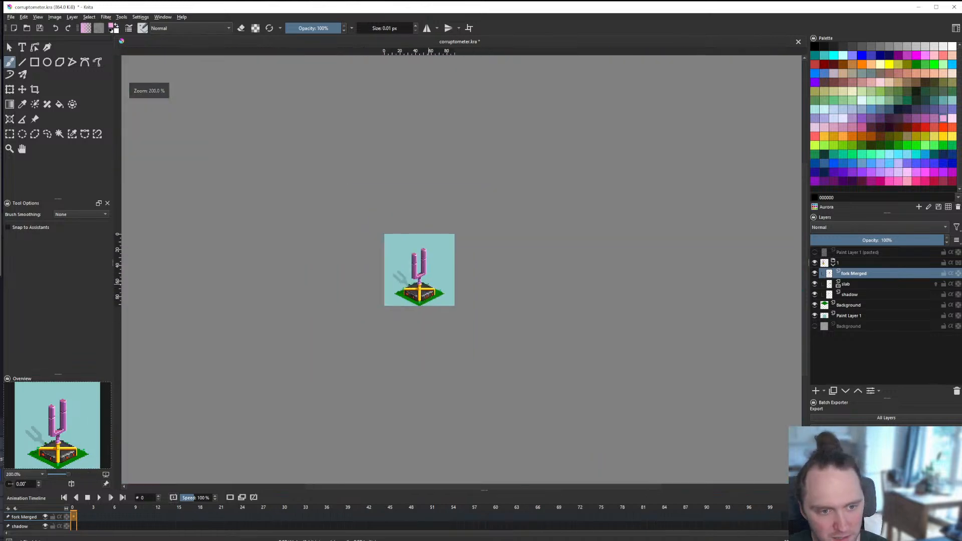
Step: Add a new paint layer directly above fork Merged and undo the test pixel painted on it
{"action": "scroll", "coordinate": [419, 251], "scroll_direction": "up", "scroll_amount": 8}
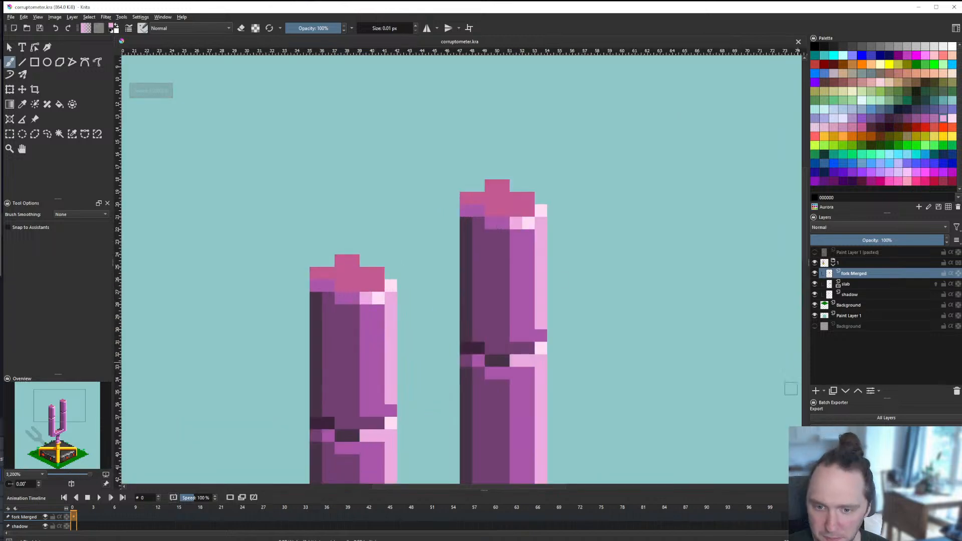
{"action": "left_click", "coordinate": [815, 391]}
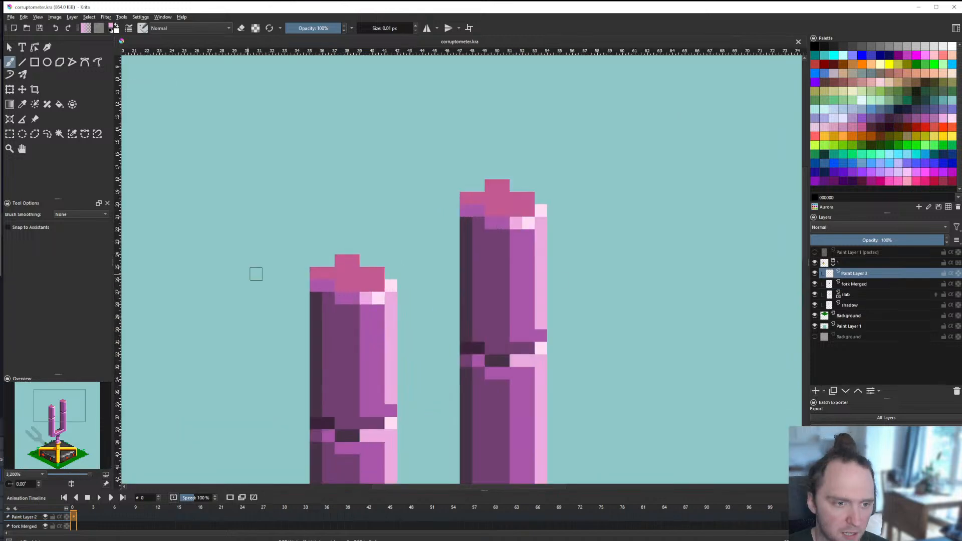
{"action": "scroll", "coordinate": [299, 297], "scroll_direction": "up", "scroll_amount": 2}
{"action": "left_click", "coordinate": [373, 343]}
{"action": "key", "text": "ctrl+z"}
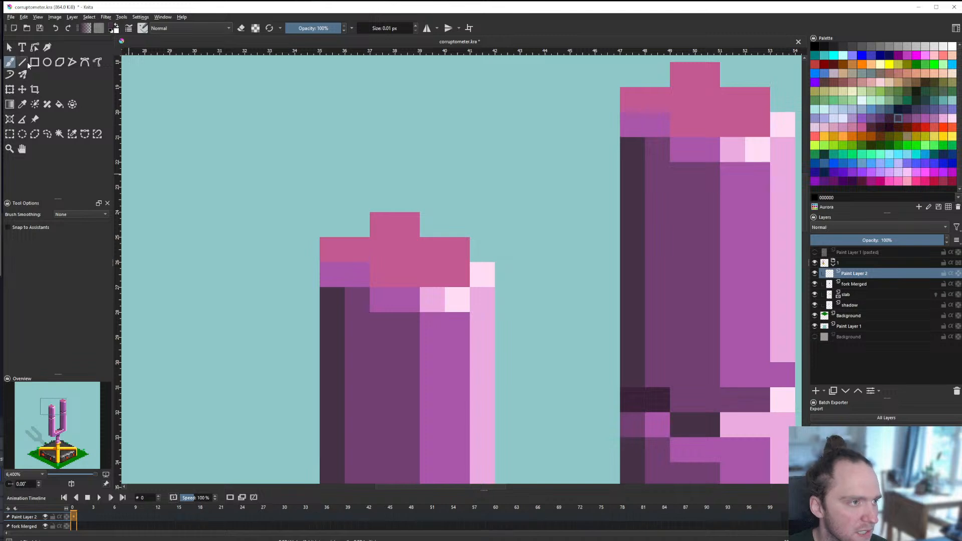
{"action": "scroll", "coordinate": [420, 272], "scroll_direction": "down", "scroll_amount": 6}
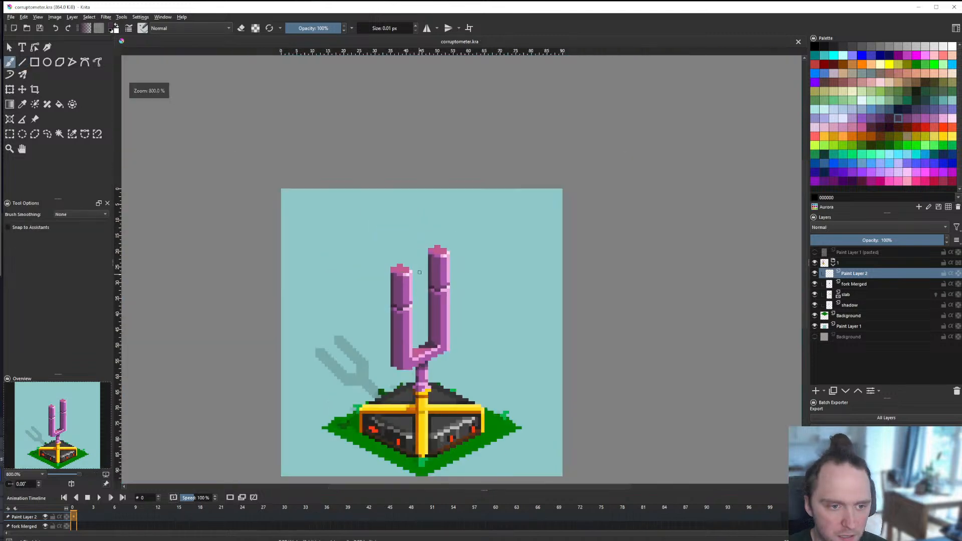
{"action": "scroll", "coordinate": [419, 272], "scroll_direction": "up", "scroll_amount": 1}
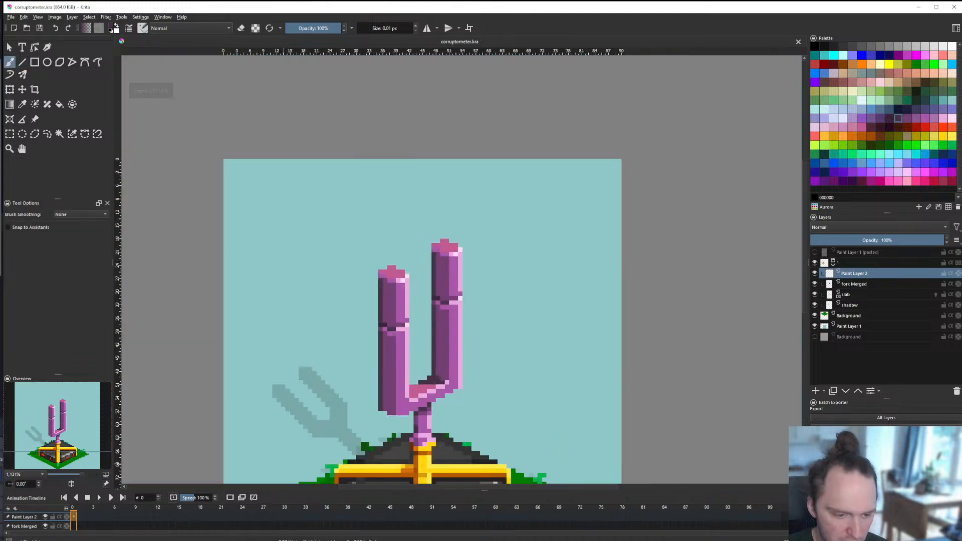
Step: Switch to the web browser and search Google Images for "spikey fence"
{"action": "key", "text": "alt+Tab"}
{"action": "left_click", "coordinate": [228, 88]}
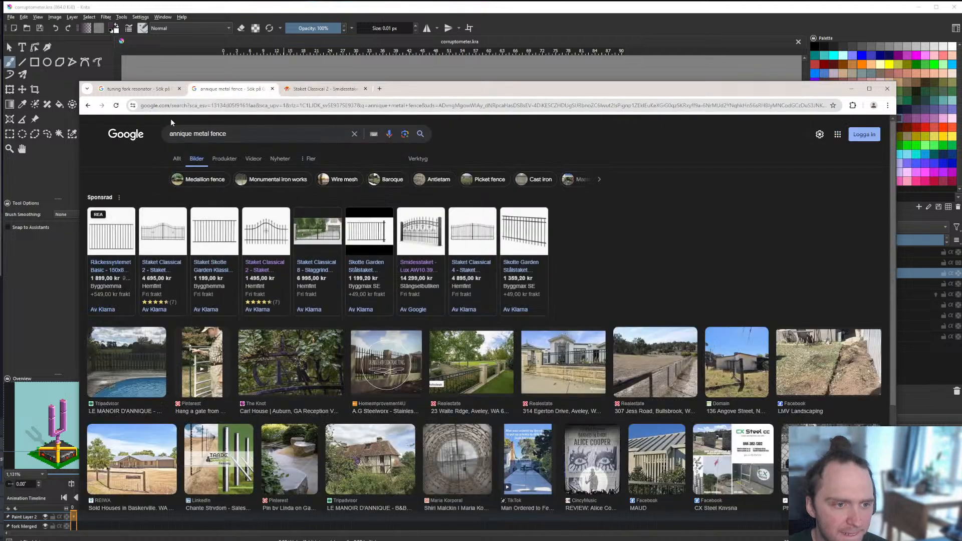
{"action": "triple_click", "coordinate": [226, 134]}
{"action": "type", "text": "spik"}
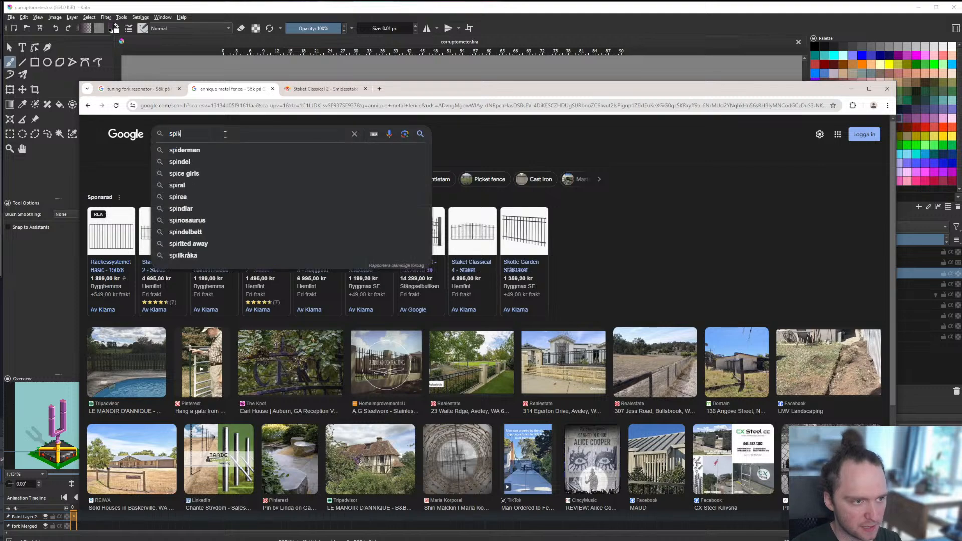
{"action": "type", "text": "ey fence"}
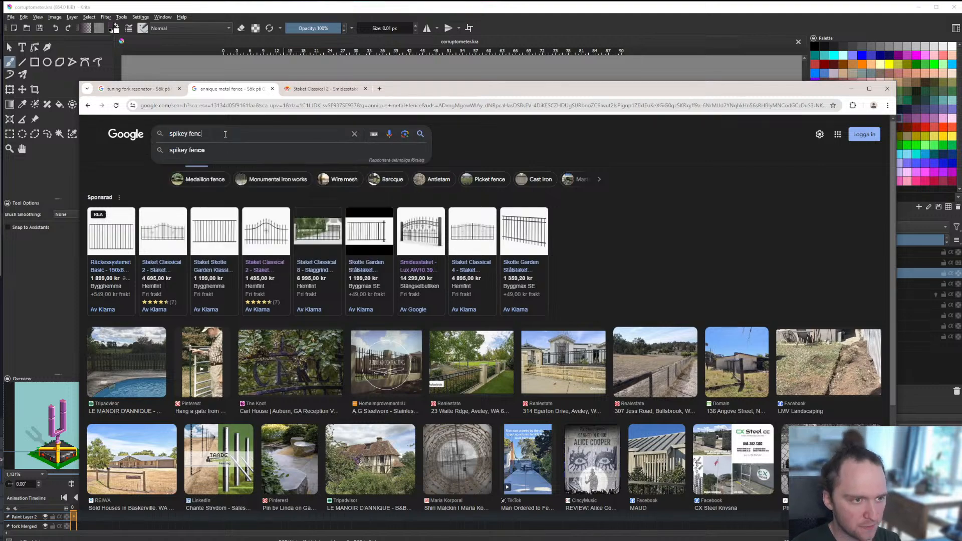
{"action": "key", "text": "Return"}
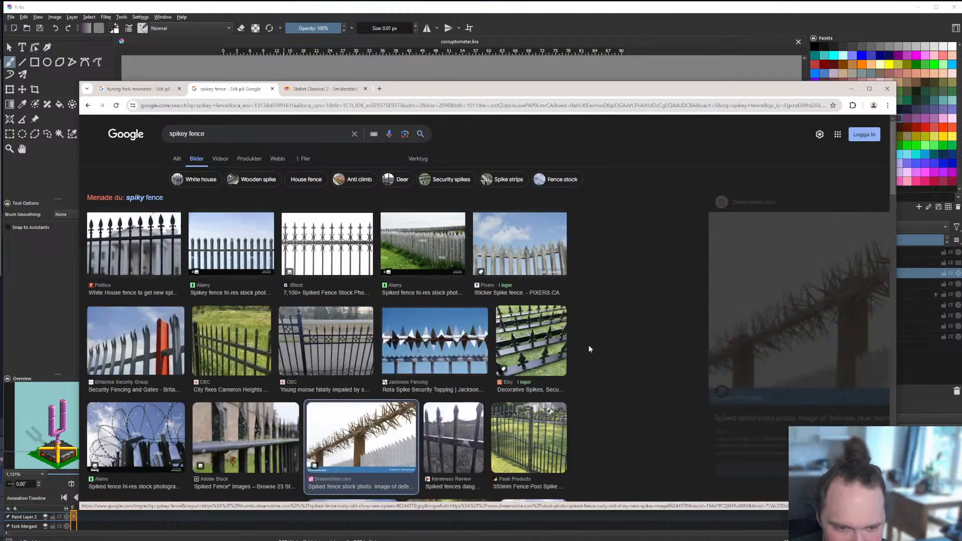
Step: Close the enlarged photo preview and look through the spiked fence images for design references
{"action": "left_click", "coordinate": [589, 345]}
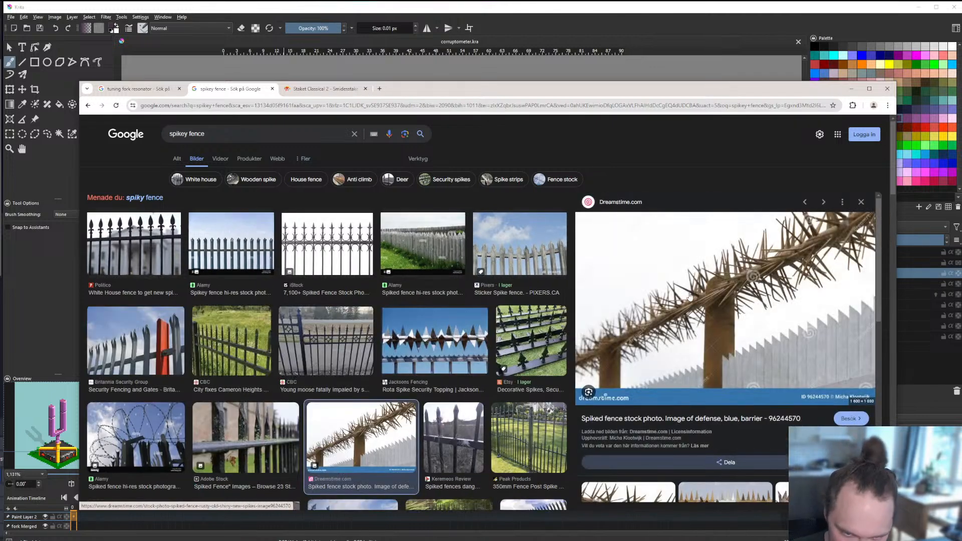
{"action": "left_click", "coordinate": [863, 203]}
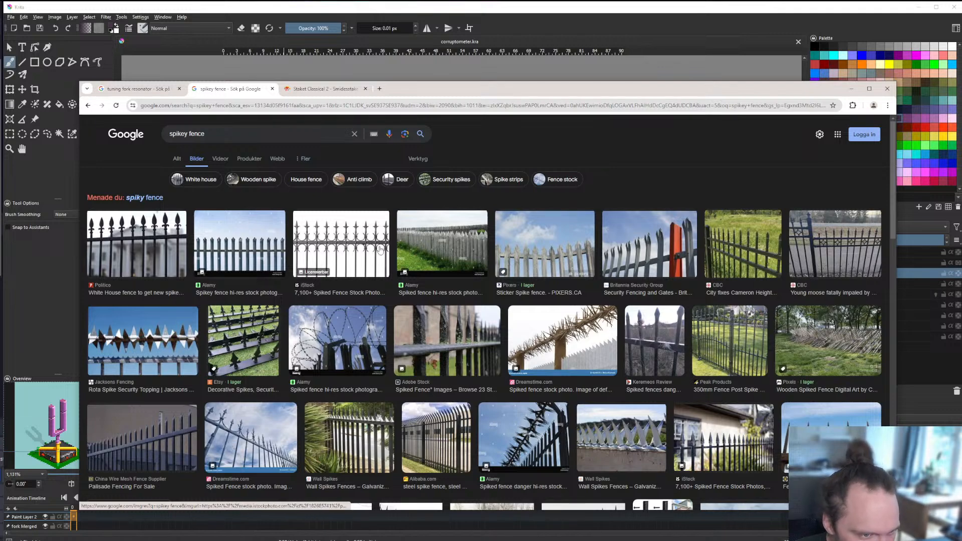
{"action": "scroll", "coordinate": [343, 303], "scroll_direction": "down", "scroll_amount": 3}
{"action": "scroll", "coordinate": [343, 303], "scroll_direction": "down", "scroll_amount": 1}
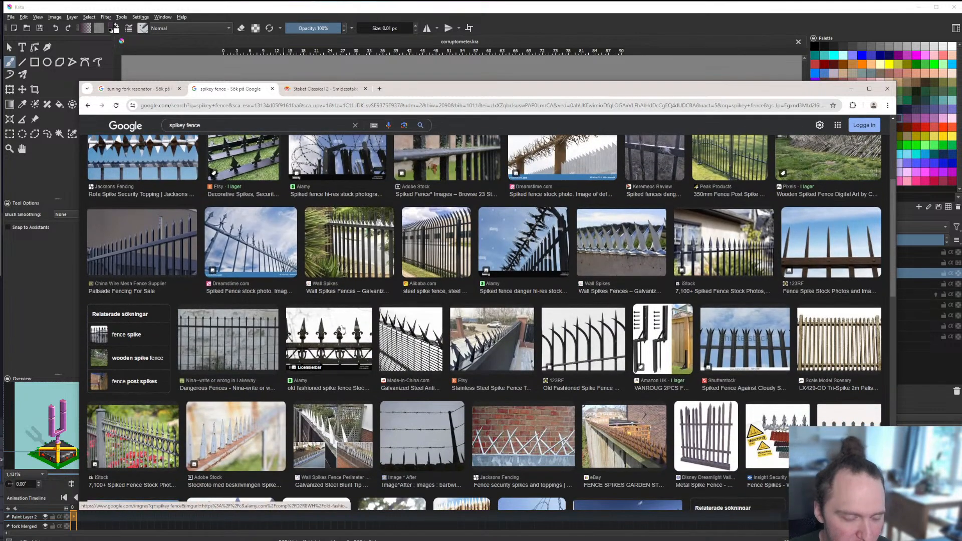
Step: Look through more spiked fence images and compare the enlarged iStock photo's ornate spikes with the fork sprite
{"action": "scroll", "coordinate": [528, 360], "scroll_direction": "down", "scroll_amount": 4}
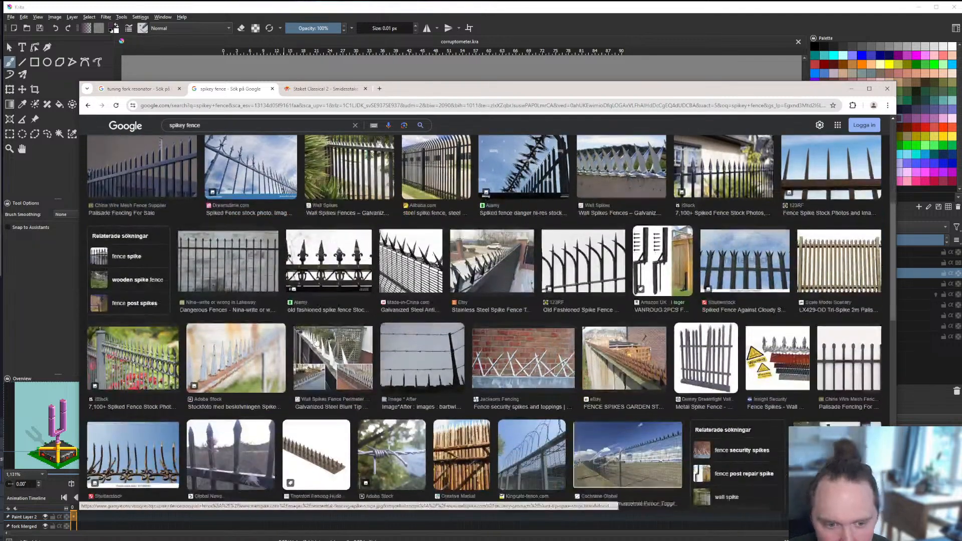
{"action": "scroll", "coordinate": [527, 359], "scroll_direction": "down", "scroll_amount": 3}
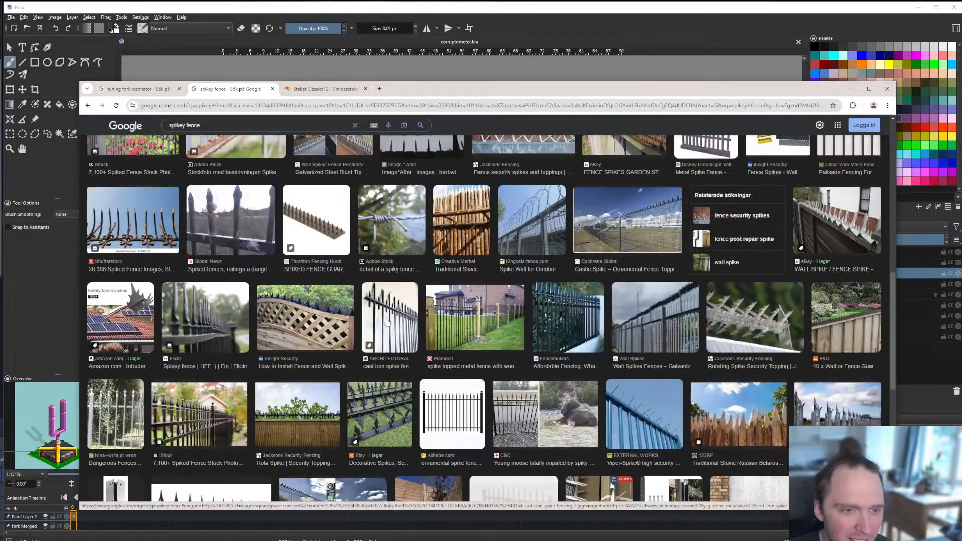
{"action": "scroll", "coordinate": [331, 240], "scroll_direction": "up", "scroll_amount": 10}
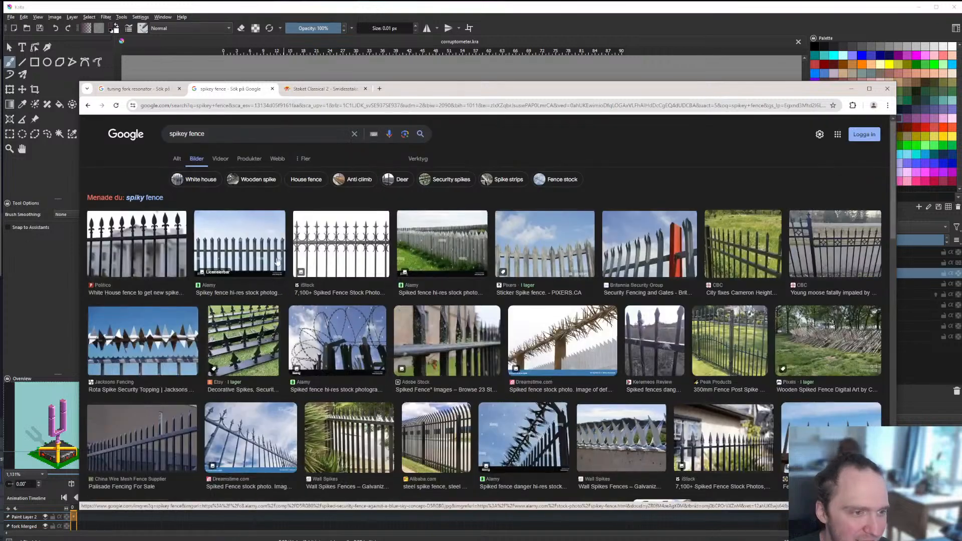
{"action": "left_click", "coordinate": [331, 239]}
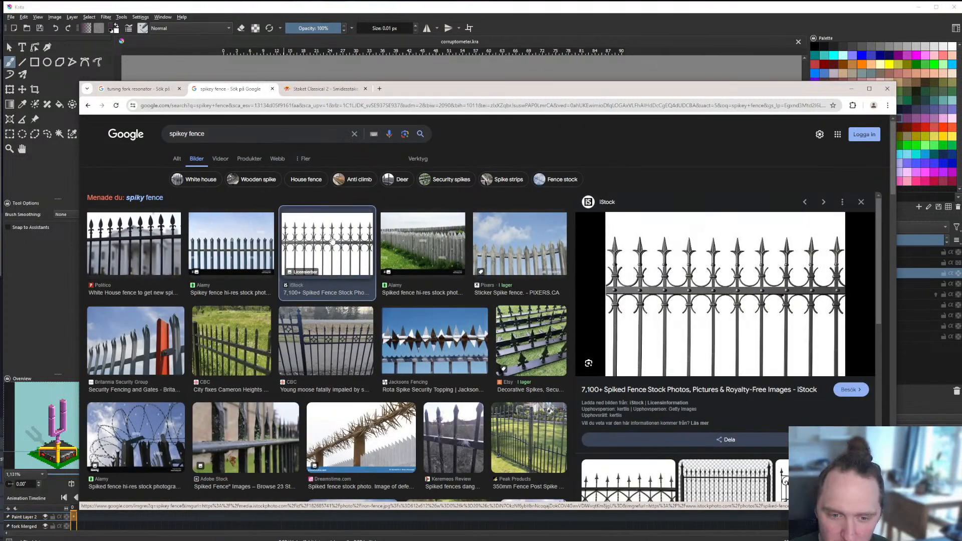
{"action": "key", "text": "alt+Tab"}
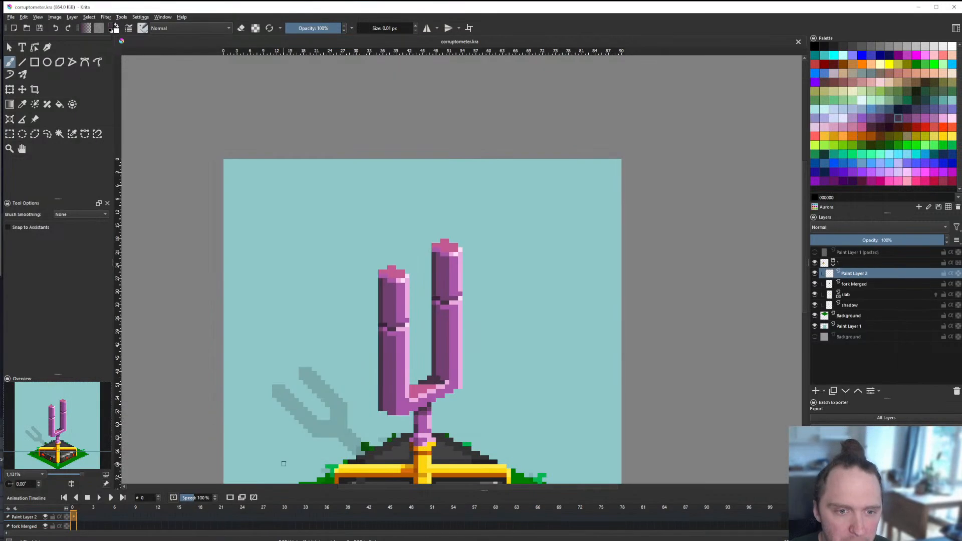
{"action": "key", "text": "alt+Tab"}
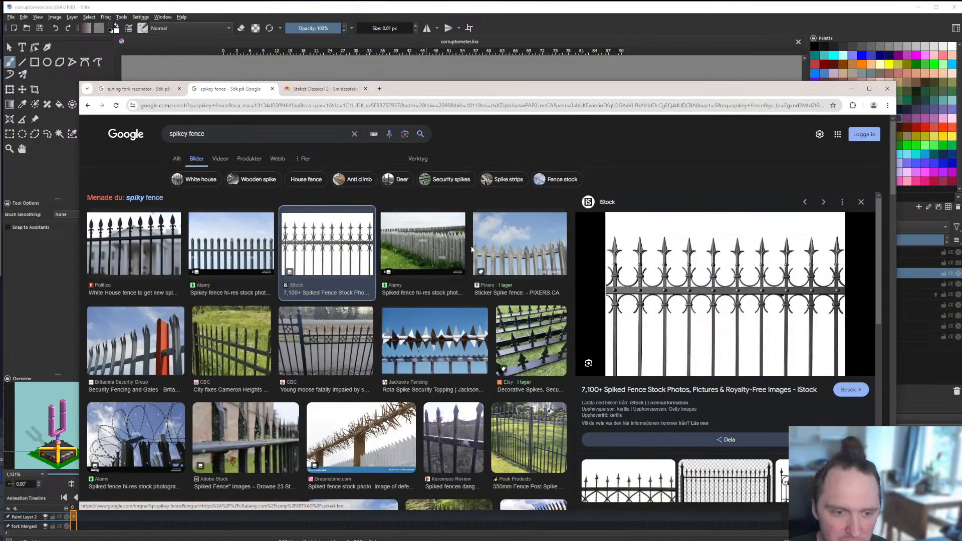
{"action": "key", "text": "alt+Tab"}
{"action": "key", "text": "alt+Tab"}
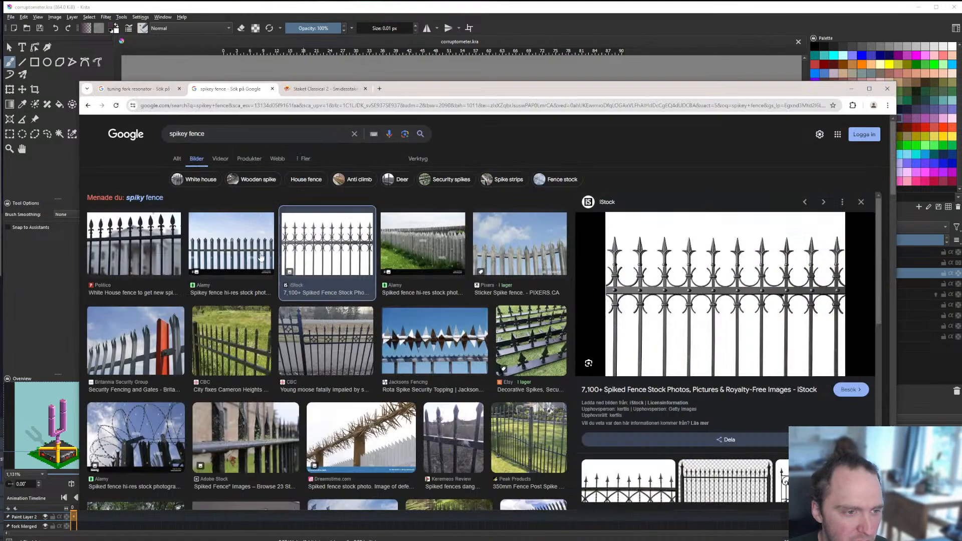
Step: Enlarge the Politico White House fence photo and compare its spearhead finials with the fork's prong tips
{"action": "left_click", "coordinate": [129, 243]}
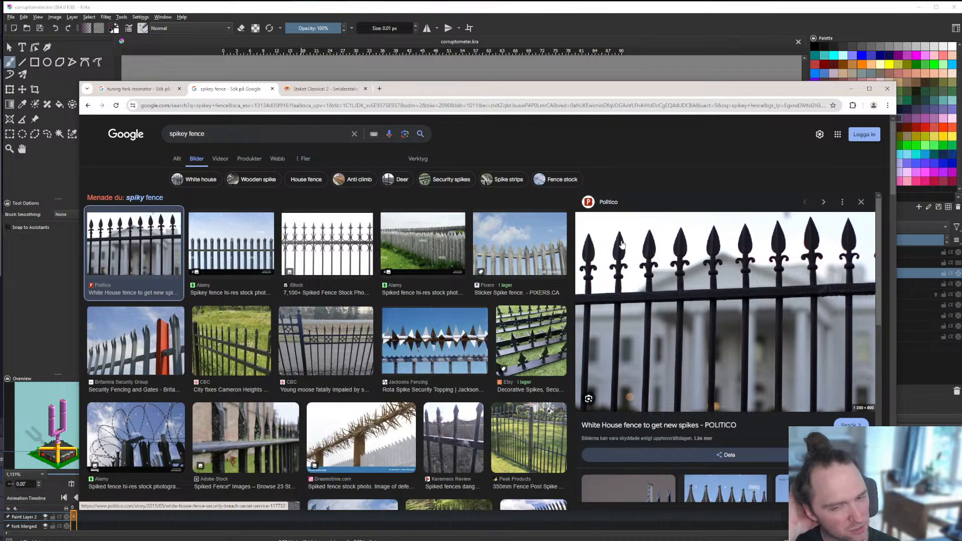
{"action": "key", "text": "alt+Tab"}
{"action": "key", "text": "alt+Tab"}
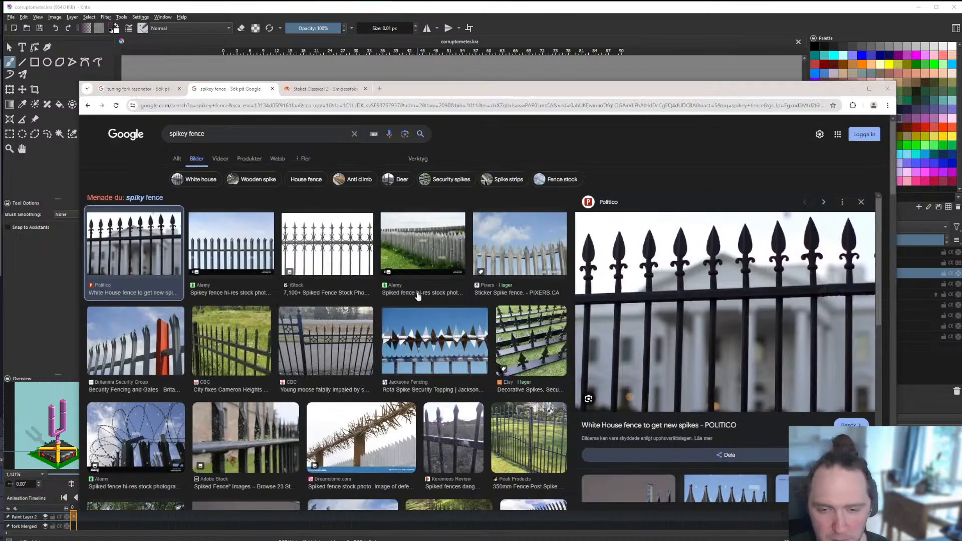
{"action": "key", "text": "alt+Tab"}
{"action": "scroll", "coordinate": [379, 264], "scroll_direction": "up", "scroll_amount": 4}
{"action": "scroll", "coordinate": [378, 264], "scroll_direction": "up", "scroll_amount": 2}
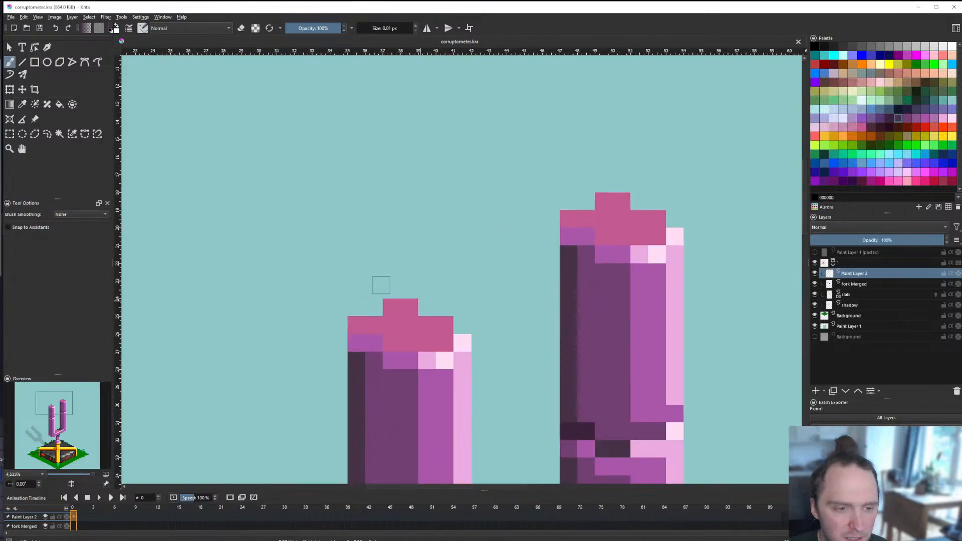
{"action": "scroll", "coordinate": [381, 285], "scroll_direction": "down", "scroll_amount": 1}
{"action": "key", "text": "alt+Tab"}
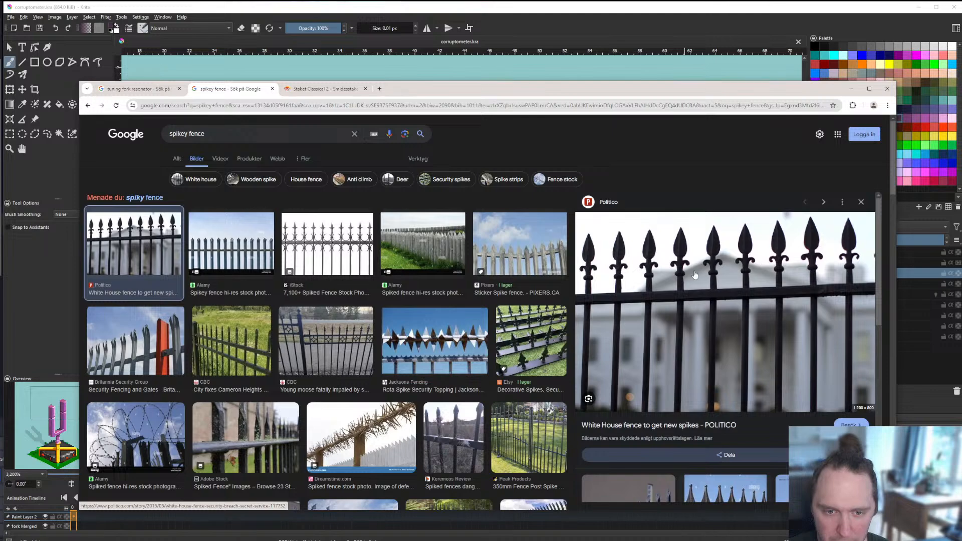
Step: Sample the prong's light pink and paint a block three pixels wide rising from the shorter prong's cap on the new layer
{"action": "key", "text": "alt+Tab"}
{"action": "scroll", "coordinate": [480, 308], "scroll_direction": "down", "scroll_amount": 4}
{"action": "scroll", "coordinate": [369, 318], "scroll_direction": "up", "scroll_amount": 6}
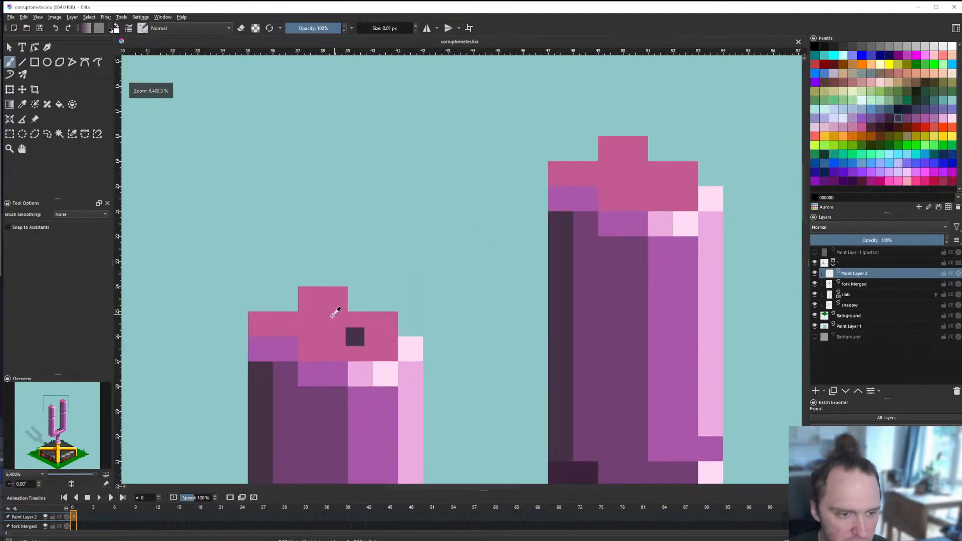
{"action": "left_click", "coordinate": [357, 373], "text": "ctrl"}
{"action": "left_click_drag", "start_coordinate": [335, 328], "coordinate": [335, 240]}
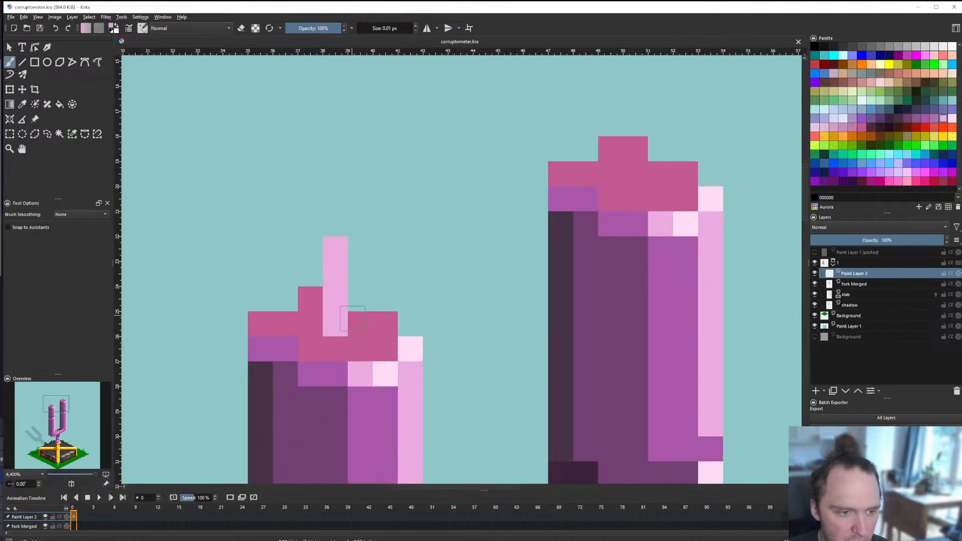
{"action": "key", "text": "alt+Tab"}
{"action": "key", "text": "alt+Tab"}
{"action": "scroll", "coordinate": [377, 299], "scroll_direction": "down", "scroll_amount": 8}
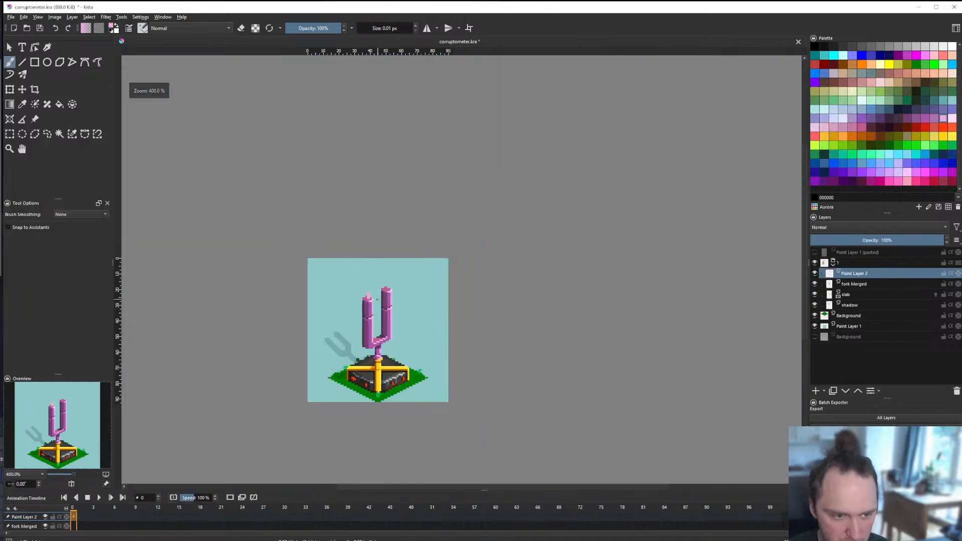
{"action": "scroll", "coordinate": [377, 299], "scroll_direction": "up", "scroll_amount": 8}
{"action": "mouse_move", "coordinate": [321, 296]}
{"action": "left_mouse_down"}
{"action": "mouse_move", "coordinate": [337, 262]}
{"action": "mouse_move", "coordinate": [328, 254]}
{"action": "left_mouse_up"}
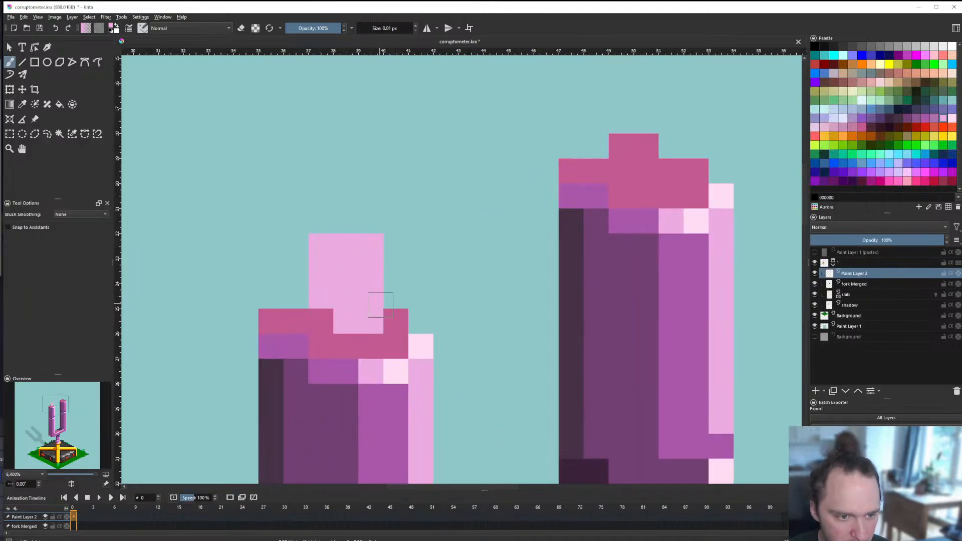
Step: Reshape the pink block's base by erasing a lower pixel and extending the paint down into the shorter prong's cap
{"action": "key", "text": "e"}
{"action": "left_click", "coordinate": [373, 322]}
{"action": "scroll", "coordinate": [385, 325], "scroll_direction": "down", "scroll_amount": 2}
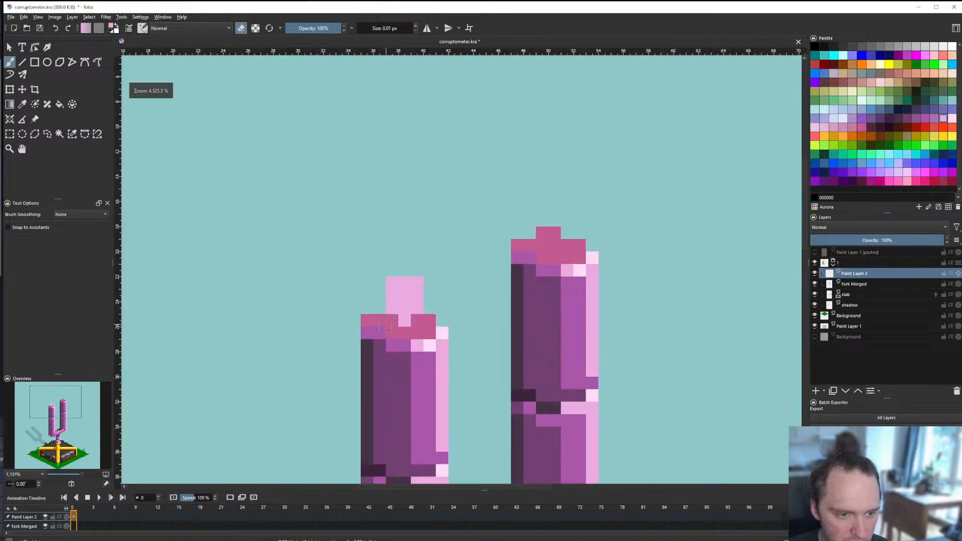
{"action": "scroll", "coordinate": [385, 325], "scroll_direction": "up", "scroll_amount": 2}
{"action": "key", "text": "e"}
{"action": "mouse_move", "coordinate": [401, 303]}
{"action": "left_mouse_down"}
{"action": "mouse_move", "coordinate": [418, 334]}
{"action": "mouse_move", "coordinate": [441, 307]}
{"action": "left_mouse_up"}
{"action": "scroll", "coordinate": [440, 307], "scroll_direction": "down", "scroll_amount": 8}
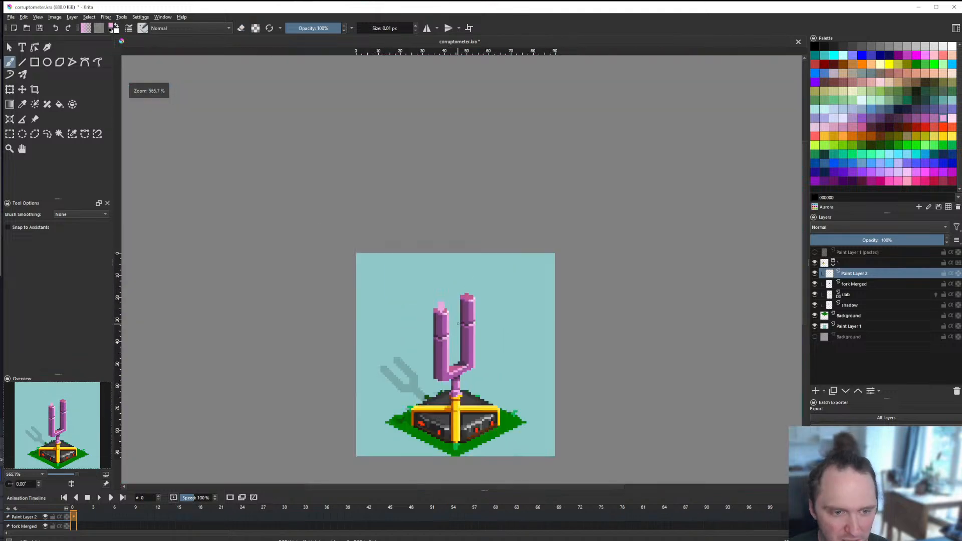
{"action": "scroll", "coordinate": [457, 324], "scroll_direction": "up", "scroll_amount": 8}
Step: Check the fence photo again and try widening the pink block's base toward the cap's left edge
{"action": "key", "text": "alt+Tab"}
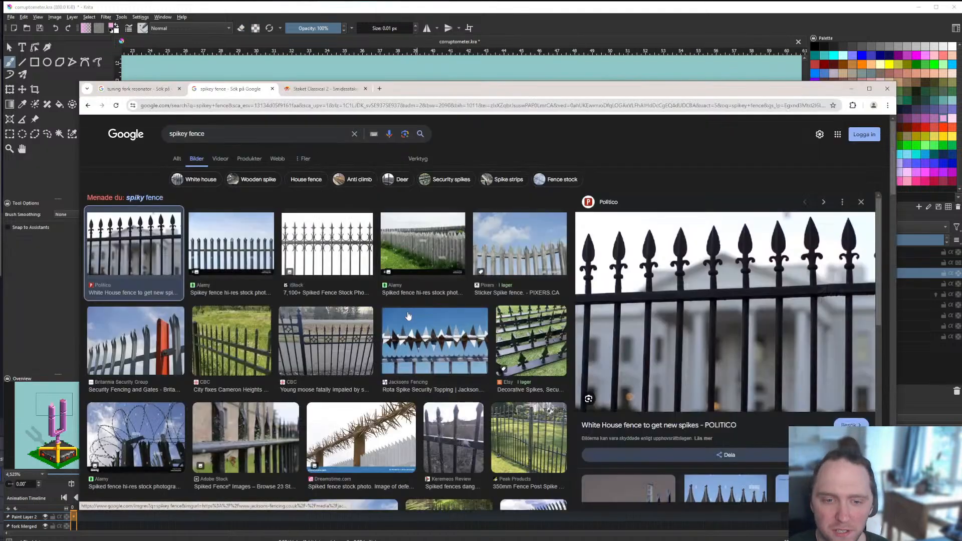
{"action": "key", "text": "alt+Tab"}
{"action": "scroll", "coordinate": [407, 285], "scroll_direction": "down", "scroll_amount": 8}
{"action": "scroll", "coordinate": [424, 288], "scroll_direction": "up", "scroll_amount": 7}
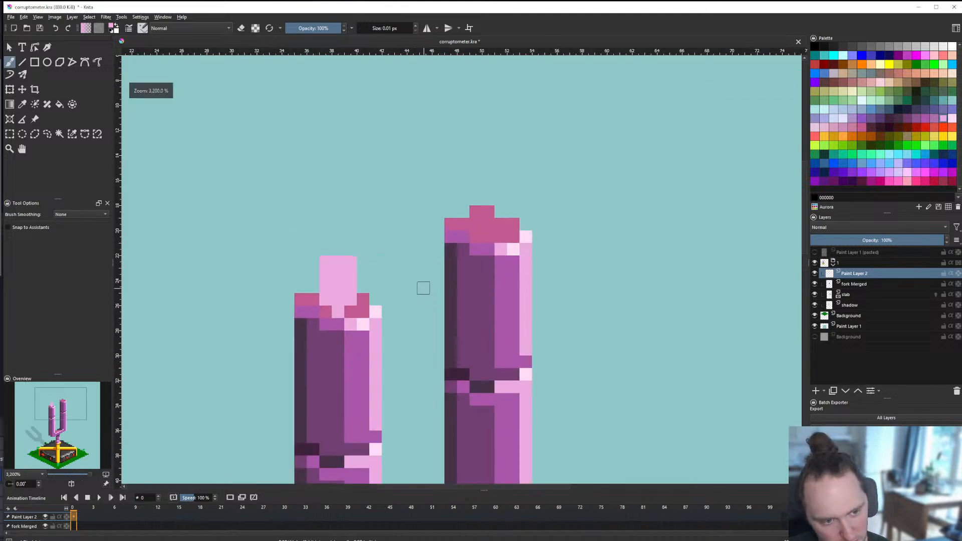
{"action": "scroll", "coordinate": [349, 281], "scroll_direction": "up", "scroll_amount": 2}
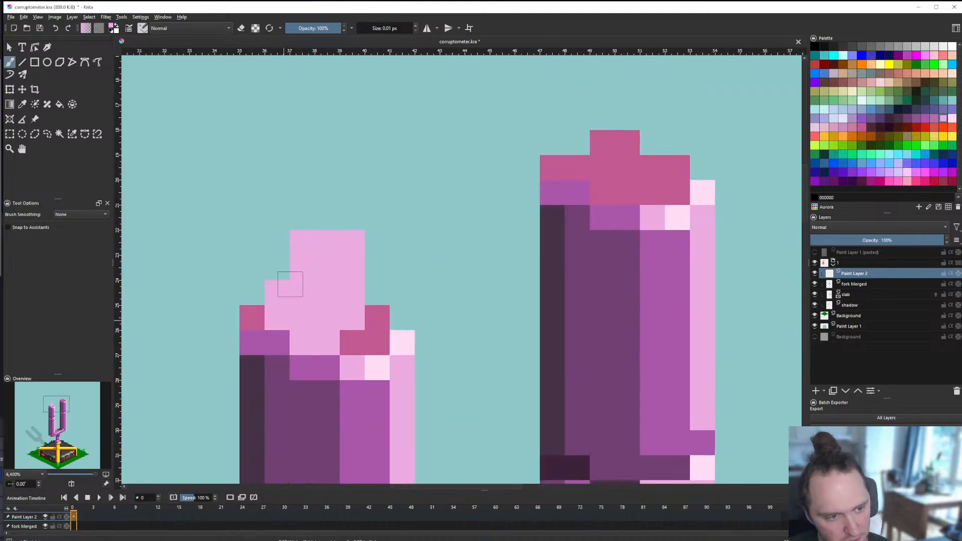
{"action": "scroll", "coordinate": [280, 262], "scroll_direction": "down", "scroll_amount": 8}
{"action": "scroll", "coordinate": [339, 324], "scroll_direction": "up", "scroll_amount": 5}
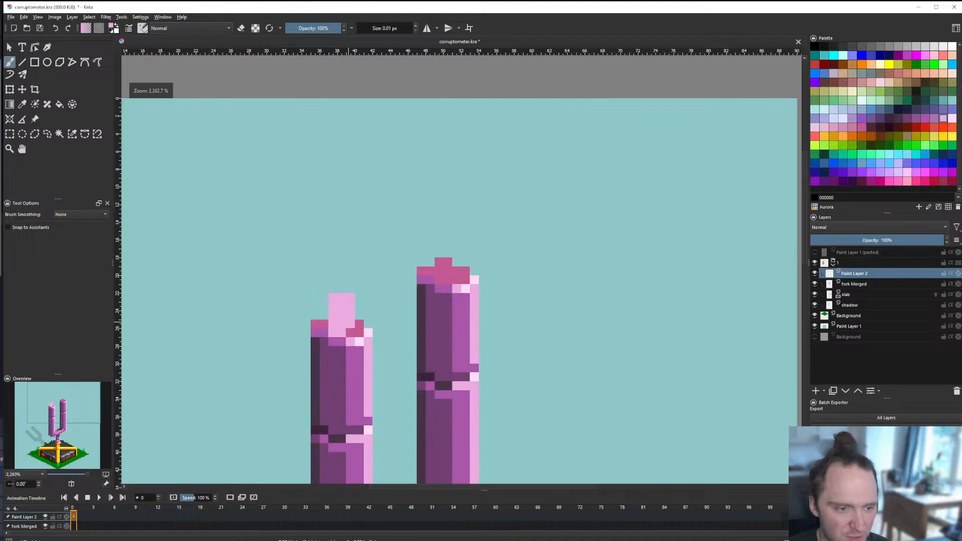
Step: Erase the pink block's side columns and repaint it as a slim two-pixel-wide spike
{"action": "scroll", "coordinate": [329, 317], "scroll_direction": "up", "scroll_amount": 3}
{"action": "key", "text": "e"}
{"action": "mouse_move", "coordinate": [385, 338]}
{"action": "left_mouse_down"}
{"action": "mouse_move", "coordinate": [385, 298]}
{"action": "mouse_move", "coordinate": [385, 261]}
{"action": "left_mouse_up"}
{"action": "left_click_drag", "start_coordinate": [339, 341], "coordinate": [350, 270]}
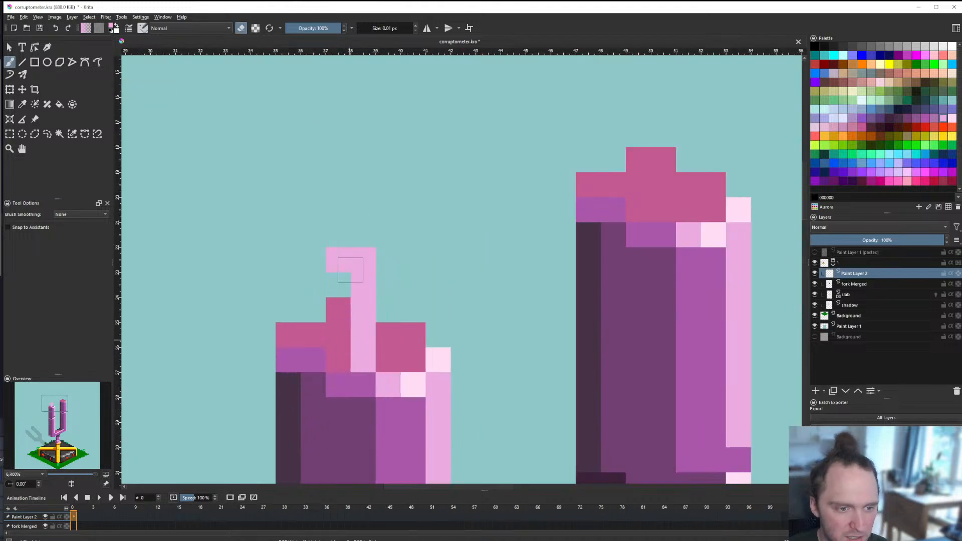
{"action": "key", "text": "e"}
{"action": "left_click_drag", "start_coordinate": [388, 343], "coordinate": [362, 231]}
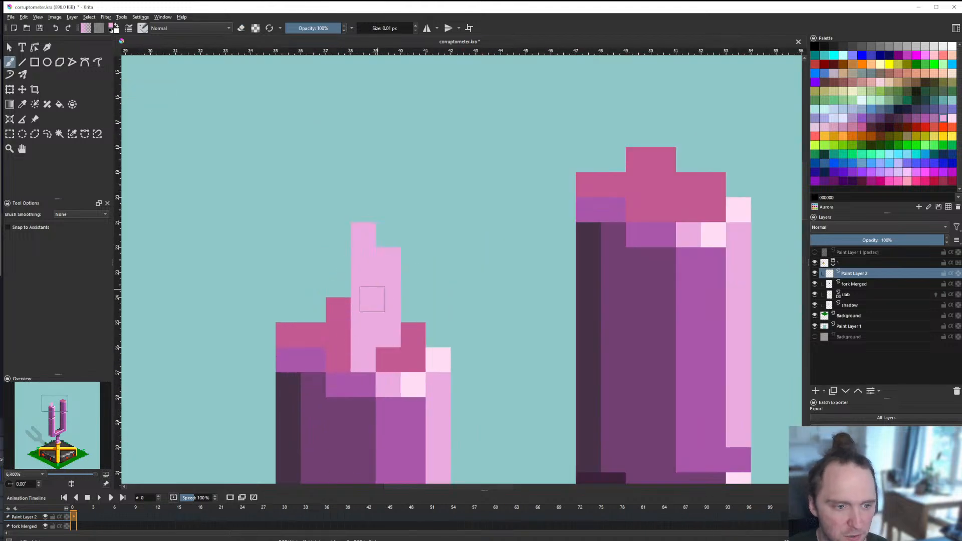
Step: Clean the spike's stray pixels into an even two-pixel-wide column on the shorter prong and save the file
{"action": "key", "text": "e"}
{"action": "left_click", "coordinate": [365, 359]}
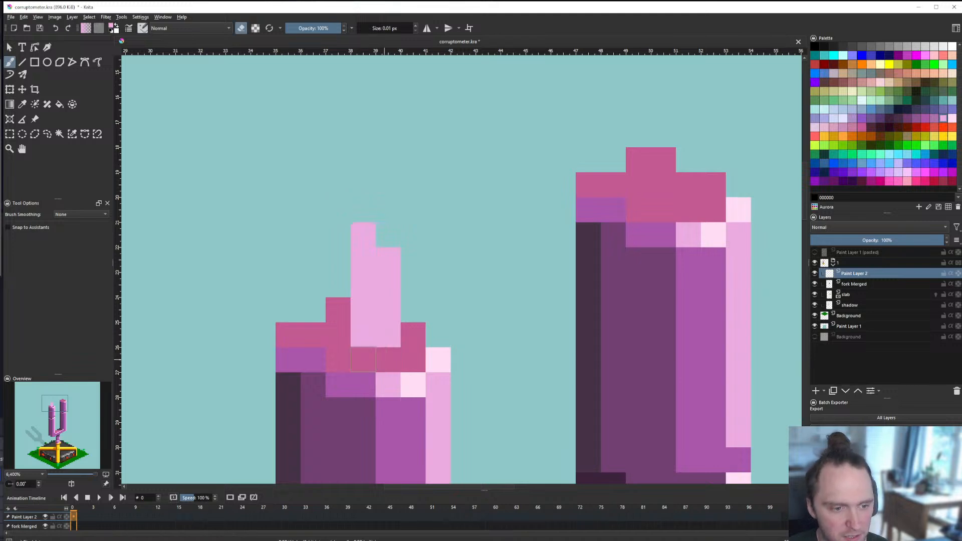
{"action": "scroll", "coordinate": [380, 301], "scroll_direction": "up", "scroll_amount": 1}
{"action": "scroll", "coordinate": [380, 301], "scroll_direction": "down", "scroll_amount": 1}
{"action": "mouse_move", "coordinate": [381, 294]}
{"action": "left_mouse_down"}
{"action": "mouse_move", "coordinate": [391, 276]}
{"action": "mouse_move", "coordinate": [385, 244]}
{"action": "mouse_move", "coordinate": [391, 294]}
{"action": "left_mouse_up"}
{"action": "key", "text": "e"}
{"action": "scroll", "coordinate": [391, 294], "scroll_direction": "down", "scroll_amount": 7}
{"action": "key", "text": "ctrl+s"}
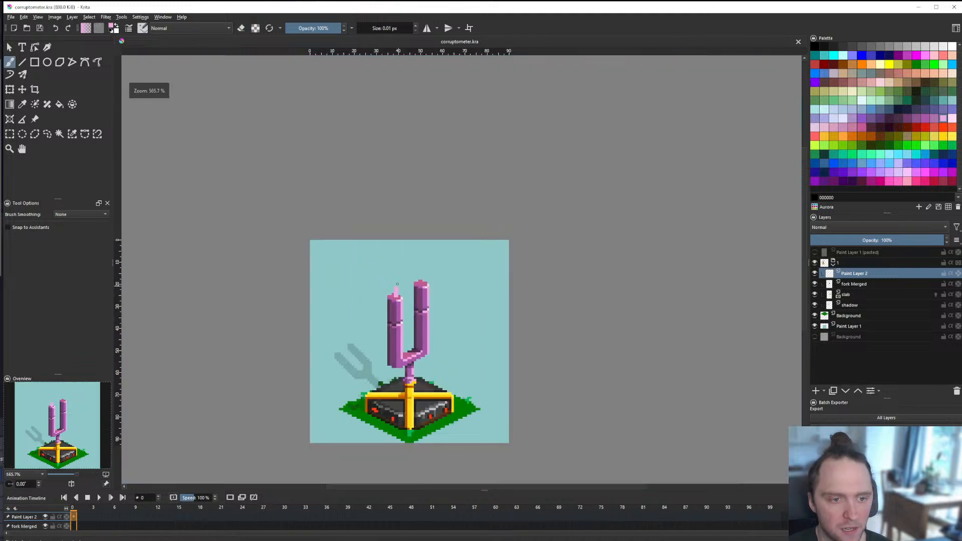
Step: Using the fence photo as reference, paint single-pixel side barbs on the spike and a taller spearhead above them
{"action": "scroll", "coordinate": [394, 291], "scroll_direction": "up", "scroll_amount": 5}
{"action": "key", "text": "alt+Tab"}
{"action": "key", "text": "alt+Tab"}
{"action": "key", "text": "alt+Tab"}
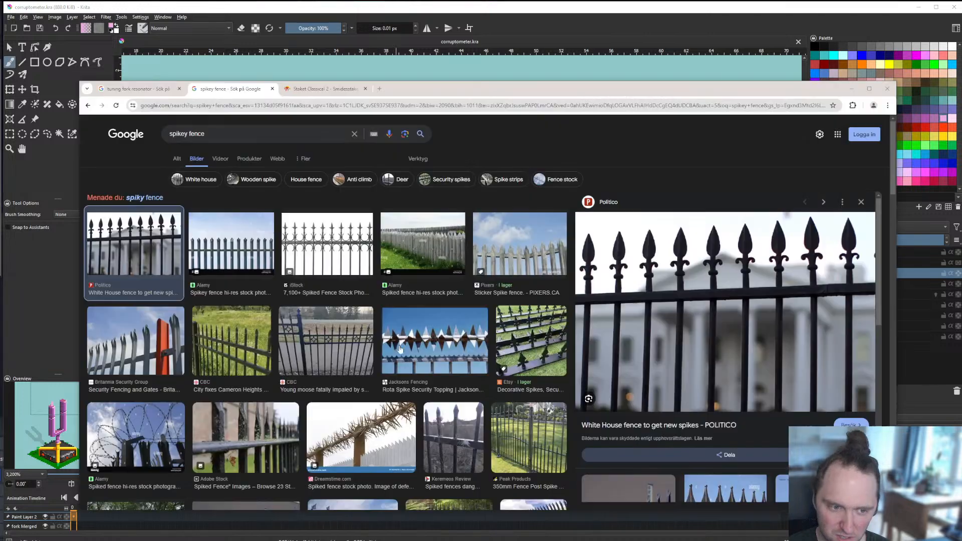
{"action": "key", "text": "alt+Tab"}
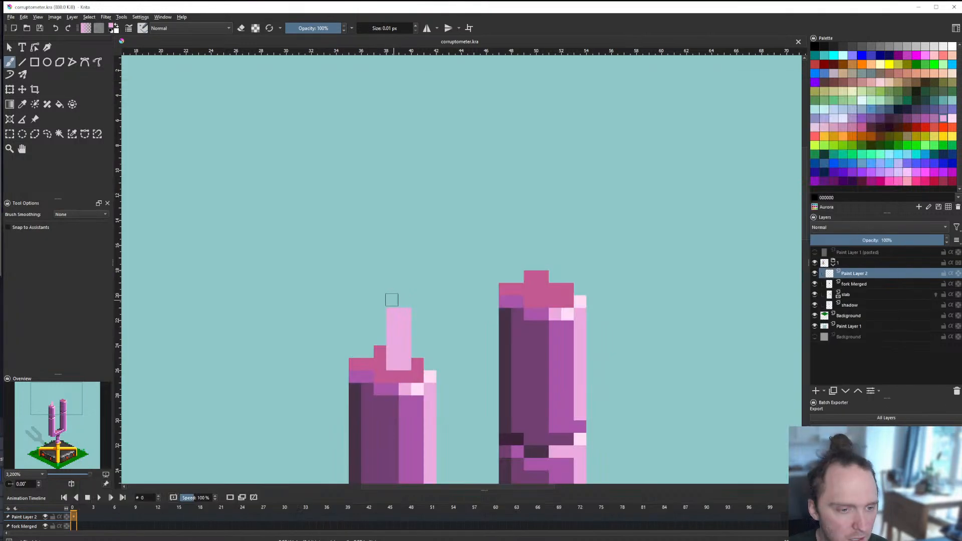
{"action": "scroll", "coordinate": [389, 299], "scroll_direction": "up", "scroll_amount": 2}
{"action": "left_click", "coordinate": [440, 265]}
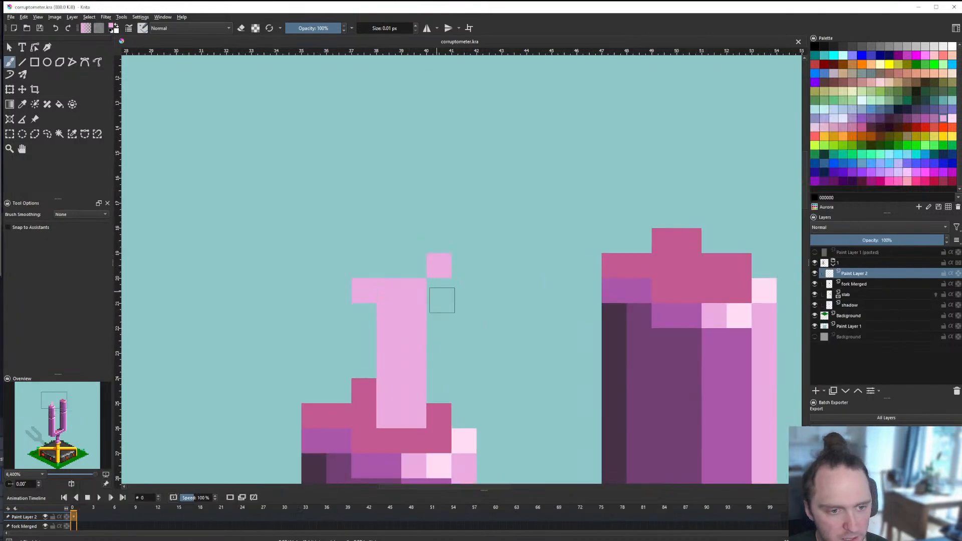
{"action": "scroll", "coordinate": [439, 299], "scroll_direction": "down", "scroll_amount": 7}
{"action": "scroll", "coordinate": [432, 315], "scroll_direction": "up", "scroll_amount": 7}
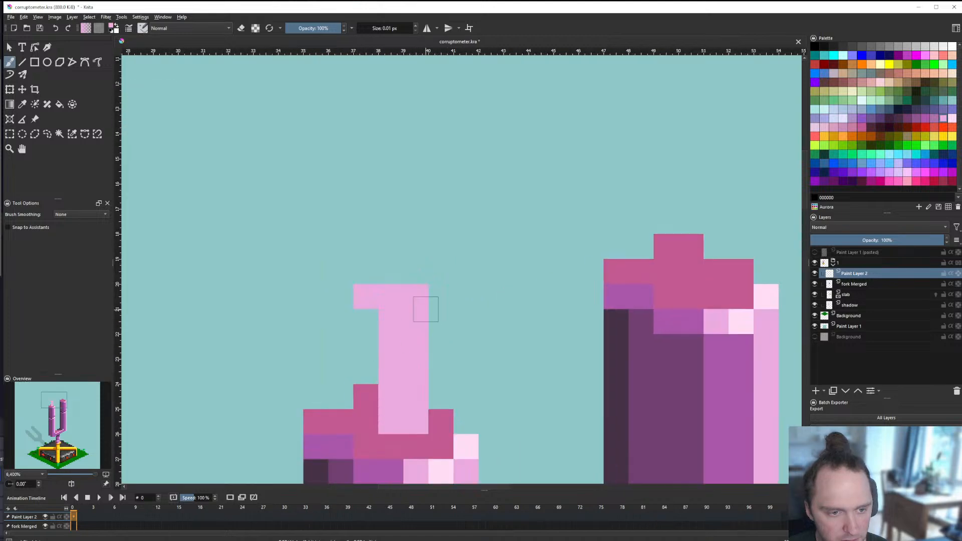
{"action": "left_click", "coordinate": [436, 316]}
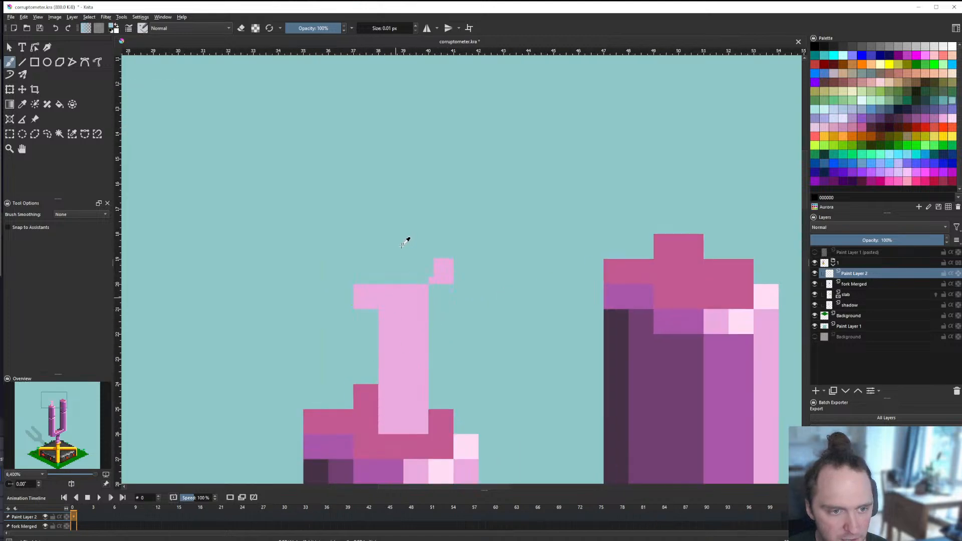
{"action": "left_click", "coordinate": [398, 311], "text": "ctrl"}
{"action": "mouse_move", "coordinate": [397, 312]}
{"action": "left_mouse_down"}
{"action": "mouse_move", "coordinate": [399, 228]}
{"action": "mouse_move", "coordinate": [376, 228]}
{"action": "mouse_move", "coordinate": [399, 145]}
{"action": "mouse_move", "coordinate": [435, 218]}
{"action": "left_mouse_up"}
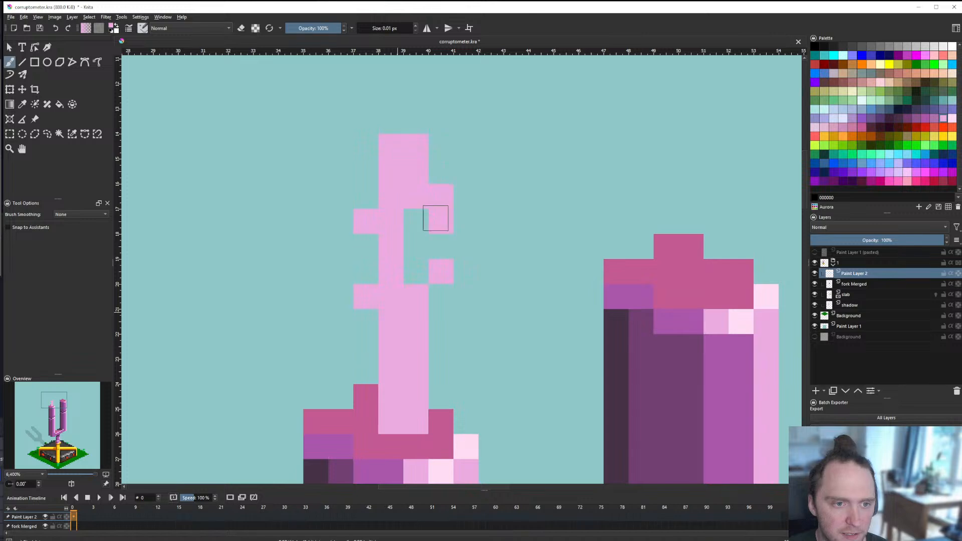
Step: Fill the spike out to a three-pixel-wide shaft with level side barbs and a head narrowing to a single-pixel tip
{"action": "scroll", "coordinate": [436, 218], "scroll_direction": "down", "scroll_amount": 6}
{"action": "mouse_move", "coordinate": [402, 390]}
{"action": "left_mouse_down"}
{"action": "mouse_move", "coordinate": [392, 380]}
{"action": "mouse_move", "coordinate": [389, 336]}
{"action": "left_mouse_up"}
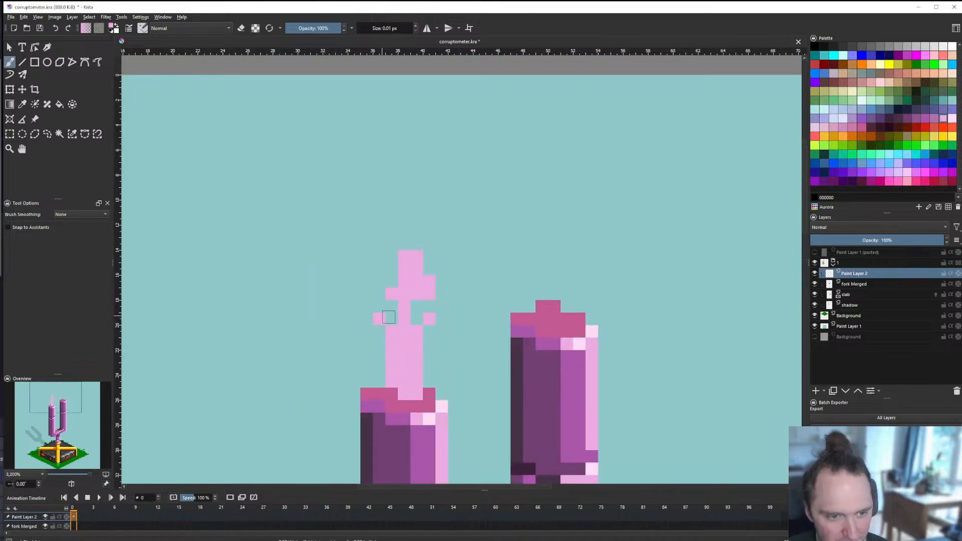
{"action": "key", "text": "e"}
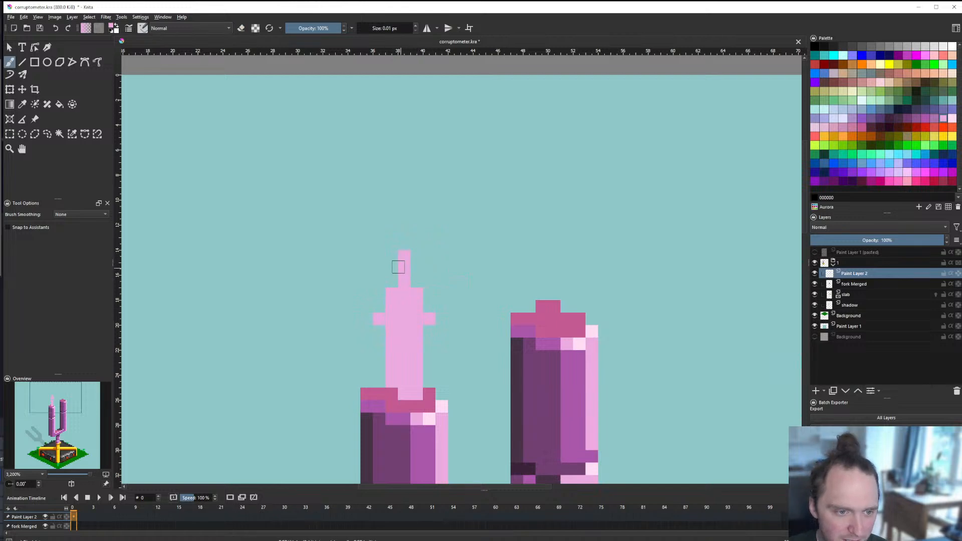
{"action": "scroll", "coordinate": [396, 266], "scroll_direction": "down", "scroll_amount": 6}
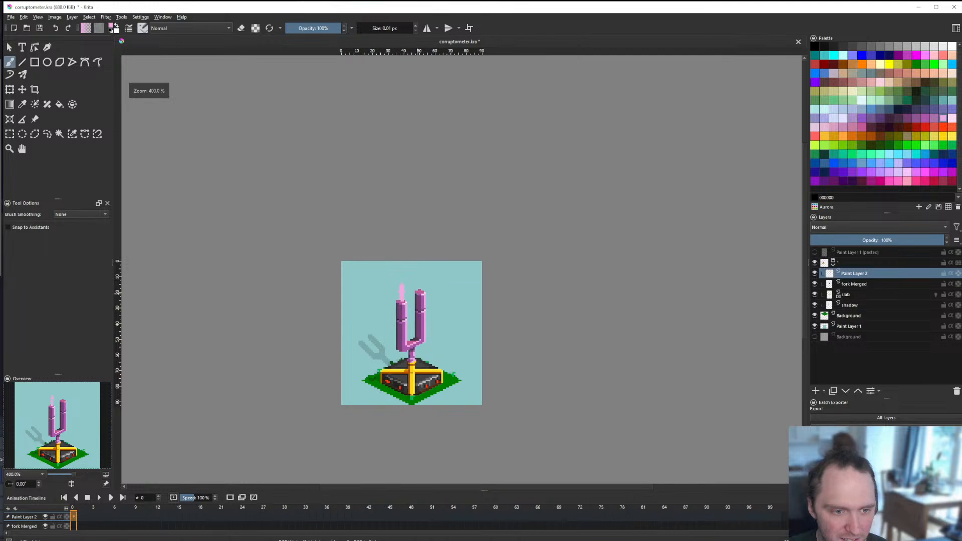
{"action": "key", "text": "alt+Tab"}
{"action": "key", "text": "alt+Tab"}
{"action": "scroll", "coordinate": [401, 290], "scroll_direction": "up", "scroll_amount": 7}
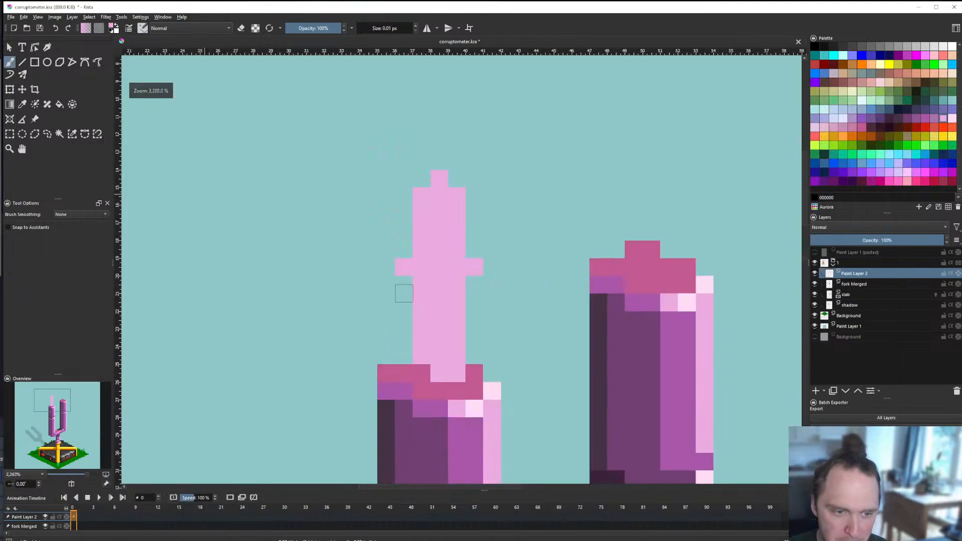
Step: Erase the side pixels between the spearhead and the barbs to leave a one-pixel-wide neck
{"action": "key", "text": "e"}
{"action": "scroll", "coordinate": [455, 246], "scroll_direction": "down", "scroll_amount": 7}
{"action": "scroll", "coordinate": [418, 250], "scroll_direction": "up", "scroll_amount": 6}
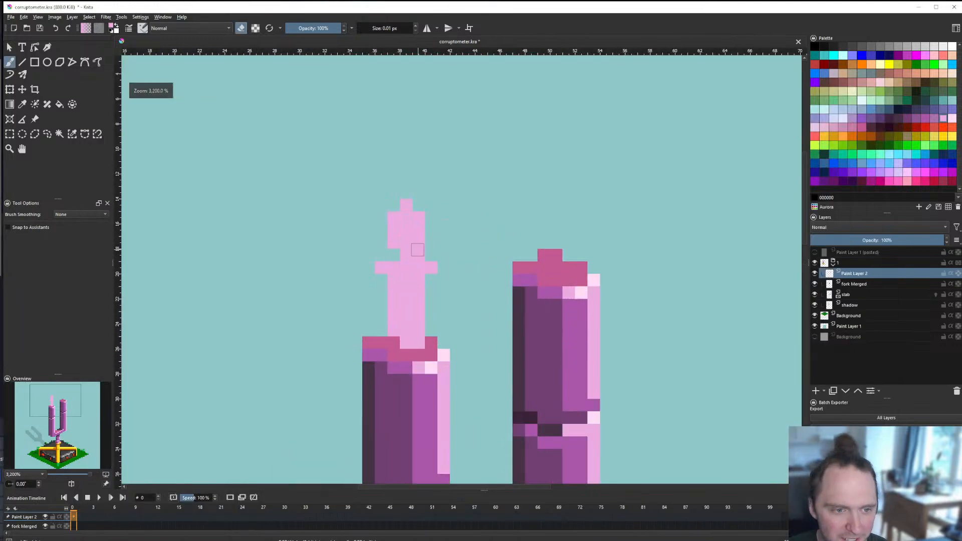
{"action": "scroll", "coordinate": [419, 255], "scroll_direction": "down", "scroll_amount": 6}
{"action": "scroll", "coordinate": [423, 270], "scroll_direction": "up", "scroll_amount": 8}
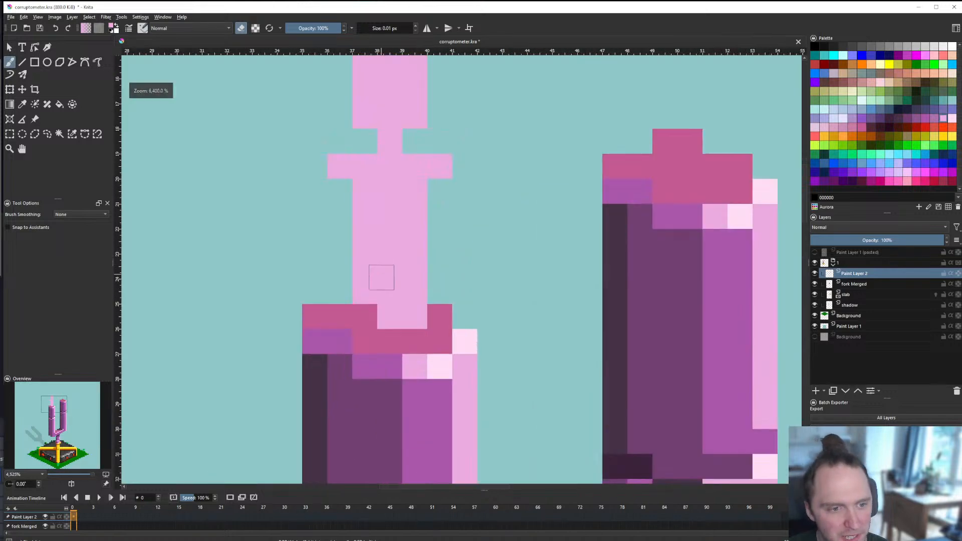
Step: Erase the shaft's side columns below the barbs with straight lines to leave a one-pixel-wide shaft
{"action": "left_click", "coordinate": [22, 62]}
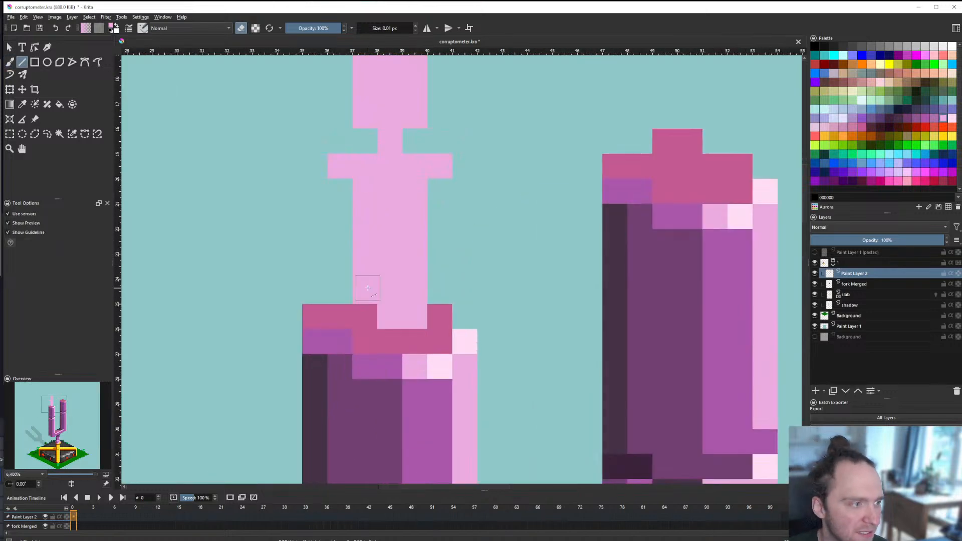
{"action": "left_click_drag", "start_coordinate": [367, 191], "coordinate": [367, 236]}
{"action": "key", "text": "e"}
{"action": "mouse_move", "coordinate": [412, 320]}
{"action": "left_mouse_down"}
{"action": "mouse_move", "coordinate": [402, 243]}
{"action": "mouse_move", "coordinate": [413, 188]}
{"action": "mouse_move", "coordinate": [364, 316]}
{"action": "left_mouse_up"}
{"action": "scroll", "coordinate": [403, 320], "scroll_direction": "down", "scroll_amount": 8}
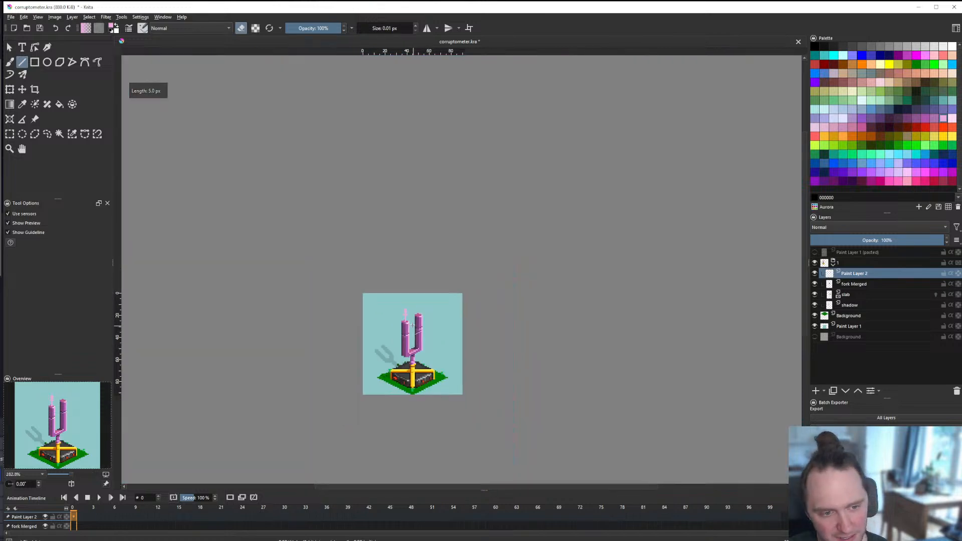
{"action": "scroll", "coordinate": [412, 325], "scroll_direction": "up", "scroll_amount": 8}
Step: Select a 4 × 2 px area across the shaft just above the shorter prong and delete its pixels
{"action": "left_click", "coordinate": [10, 134]}
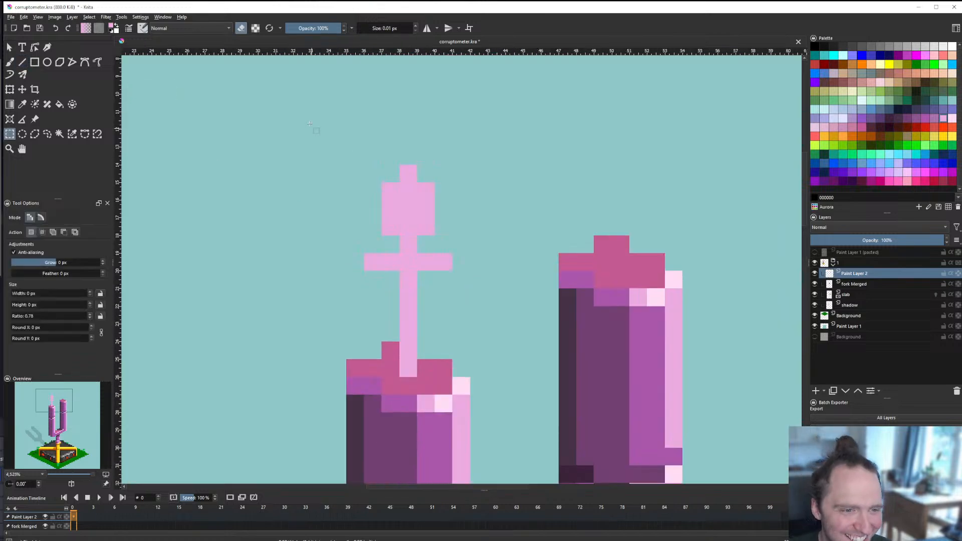
{"action": "left_click_drag", "start_coordinate": [310, 130], "coordinate": [505, 322]}
{"action": "left_click", "coordinate": [300, 161]}
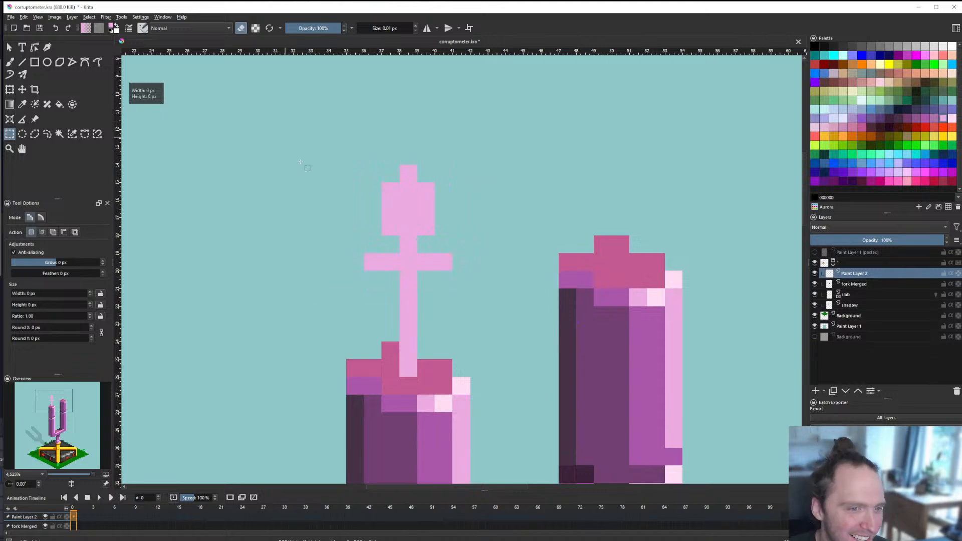
{"action": "left_click_drag", "start_coordinate": [437, 338], "coordinate": [445, 348]}
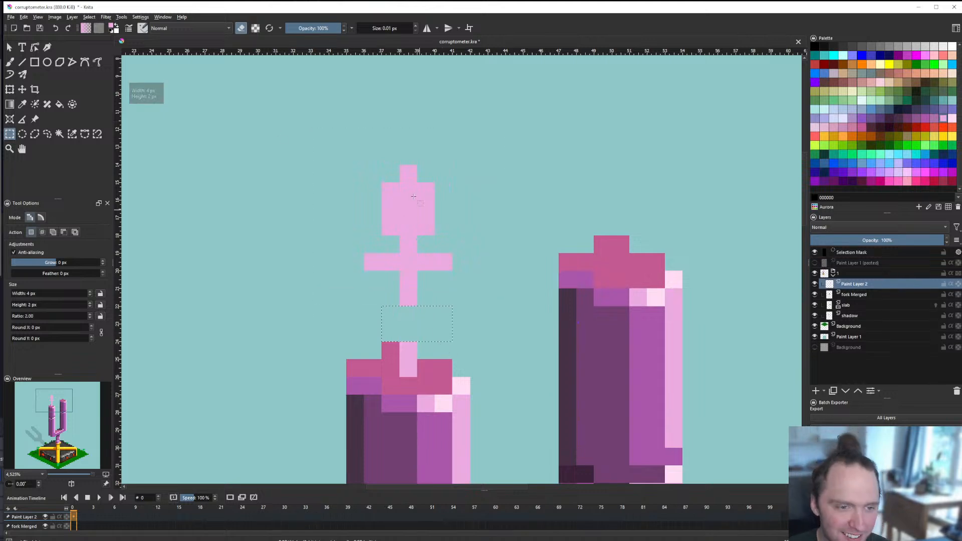
Step: Select the spearhead with its crossbar and move it down two pixels to close the gap in the shaft
{"action": "left_click_drag", "start_coordinate": [328, 94], "coordinate": [506, 306]}
{"action": "left_click", "coordinate": [21, 93]}
{"action": "key", "text": "Down"}
{"action": "key", "text": "Down"}
{"action": "key", "text": "Down"}
{"action": "key", "text": "Down"}
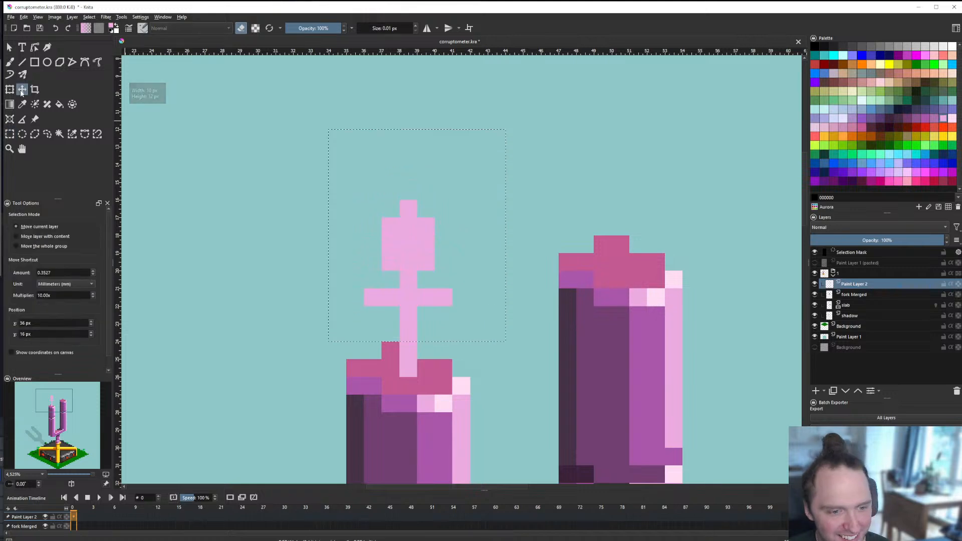
{"action": "left_click", "coordinate": [10, 134]}
{"action": "left_click", "coordinate": [408, 121]}
{"action": "scroll", "coordinate": [410, 268], "scroll_direction": "down", "scroll_amount": 6}
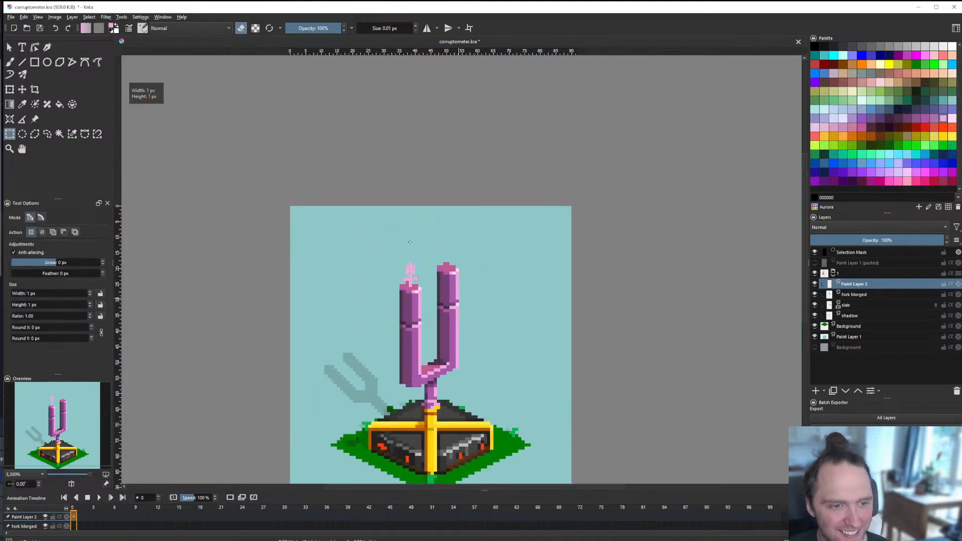
Step: Save and close the sprite document, and reopen corruptometer.kra
{"action": "key", "text": "b"}
{"action": "scroll", "coordinate": [410, 270], "scroll_direction": "up", "scroll_amount": 5}
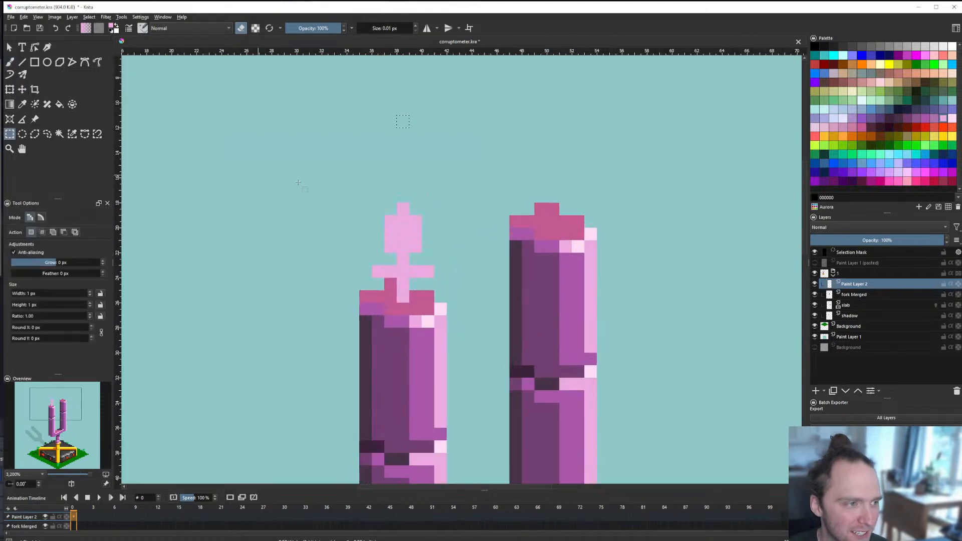
{"action": "key", "text": "v"}
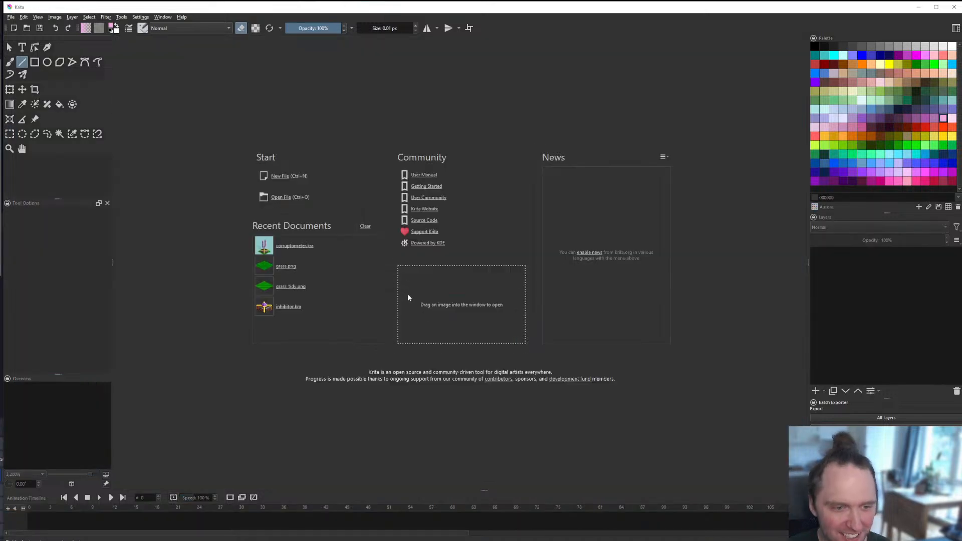
{"action": "left_click", "coordinate": [308, 254]}
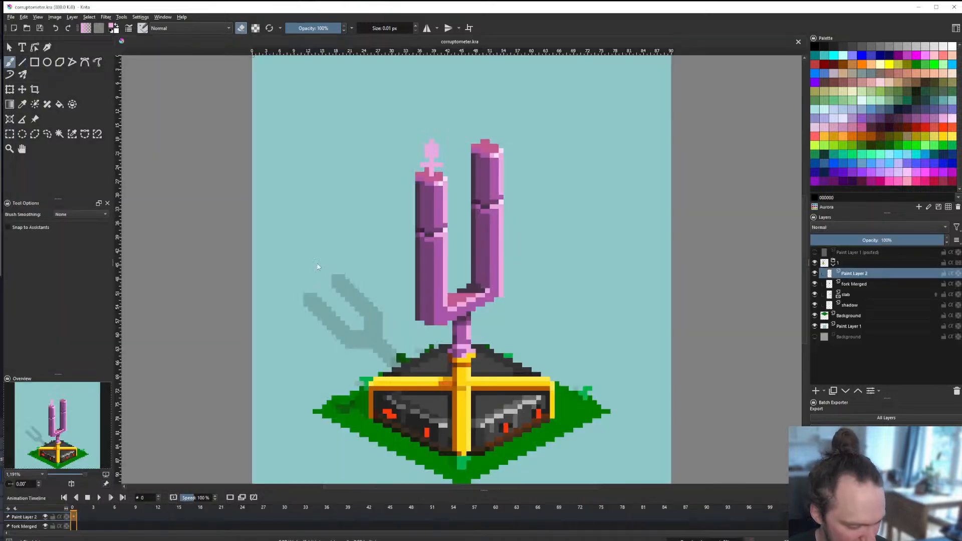
{"action": "scroll", "coordinate": [434, 332], "scroll_direction": "down", "scroll_amount": 3}
{"action": "scroll", "coordinate": [441, 295], "scroll_direction": "up", "scroll_amount": 2}
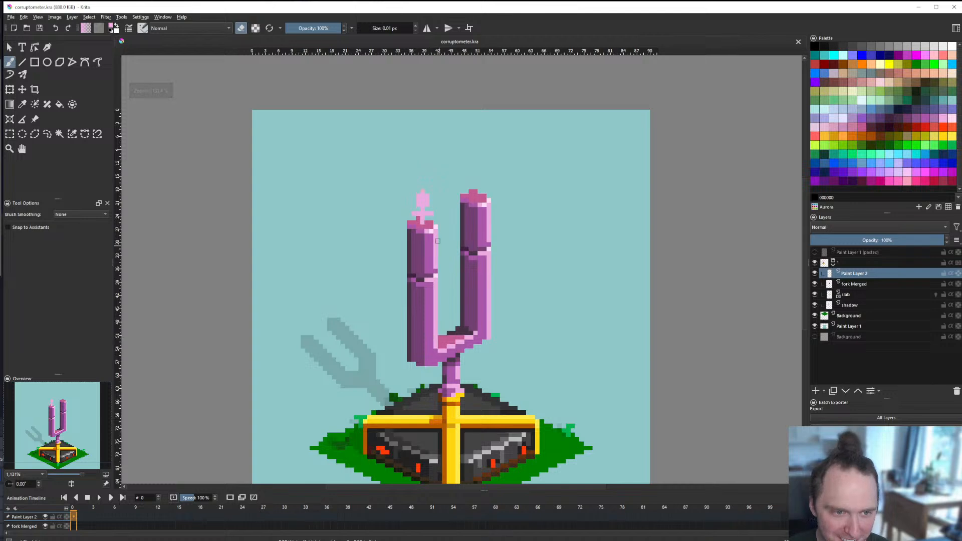
Step: Sample the prong's pale pink highlight and paint it on the spike's tip, the spearhead's right shoulder and the crossbar's right end
{"action": "scroll", "coordinate": [439, 220], "scroll_direction": "up", "scroll_amount": 4}
{"action": "scroll", "coordinate": [356, 181], "scroll_direction": "up", "scroll_amount": 1}
{"action": "left_click_drag", "start_coordinate": [400, 230], "coordinate": [417, 323]}
{"action": "left_click", "coordinate": [455, 402], "text": "ctrl"}
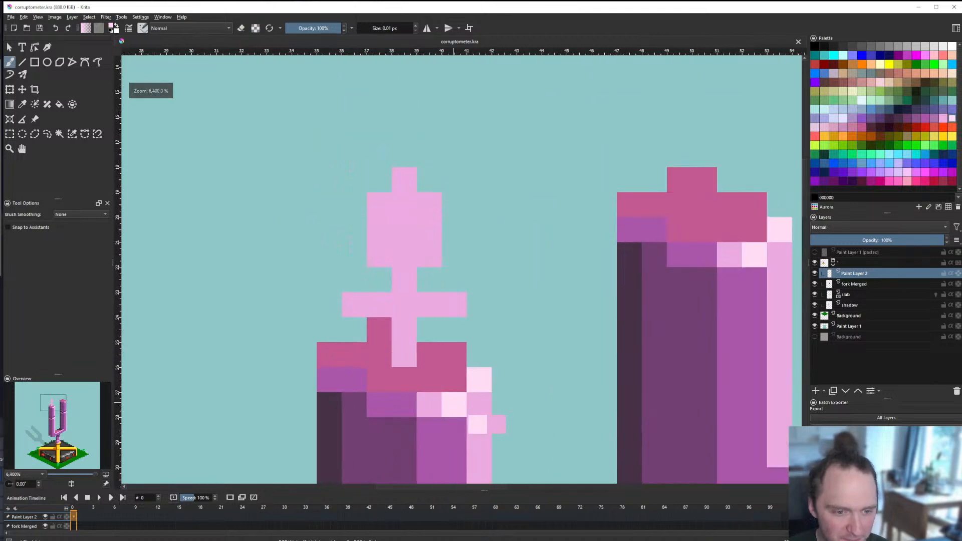
{"action": "key", "text": "e"}
{"action": "left_click_drag", "start_coordinate": [409, 185], "coordinate": [430, 205]}
{"action": "left_click", "coordinate": [457, 306]}
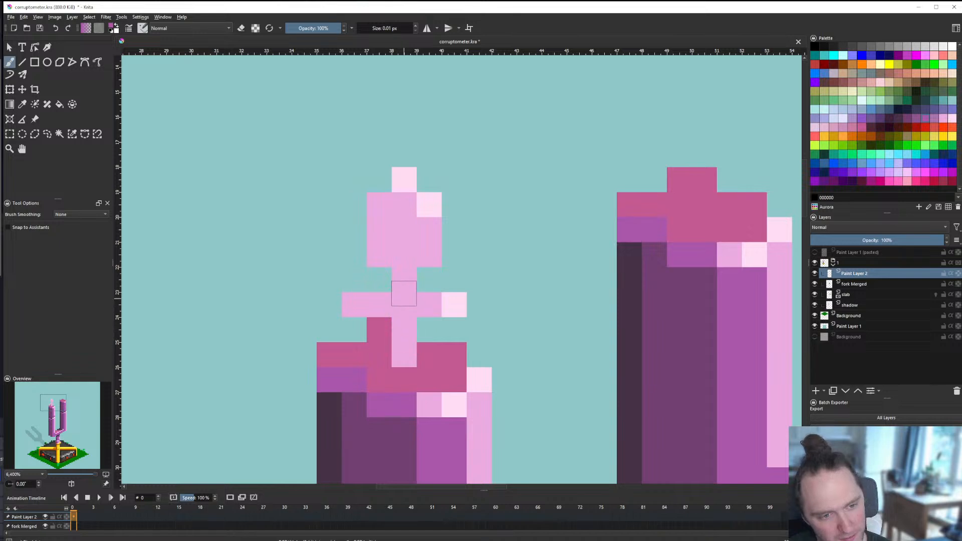
Step: Shade the spearhead with a dark purple left column and a mid-purple centre column, and paint the neck dark purple
{"action": "left_click", "coordinate": [403, 283]}
{"action": "mouse_move", "coordinate": [378, 207]}
{"action": "left_mouse_down"}
{"action": "mouse_move", "coordinate": [404, 255]}
{"action": "mouse_move", "coordinate": [379, 206]}
{"action": "left_mouse_up"}
{"action": "left_click", "coordinate": [403, 282]}
{"action": "scroll", "coordinate": [427, 308], "scroll_direction": "down", "scroll_amount": 6}
{"action": "scroll", "coordinate": [424, 300], "scroll_direction": "up", "scroll_amount": 5}
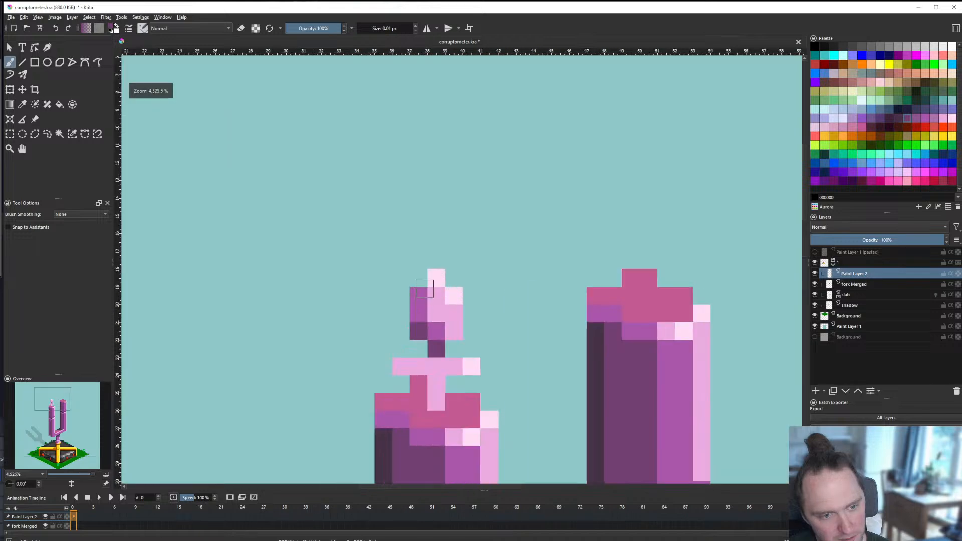
{"action": "scroll", "coordinate": [425, 305], "scroll_direction": "down", "scroll_amount": 2}
{"action": "scroll", "coordinate": [413, 306], "scroll_direction": "up", "scroll_amount": 2}
{"action": "scroll", "coordinate": [396, 285], "scroll_direction": "down", "scroll_amount": 8}
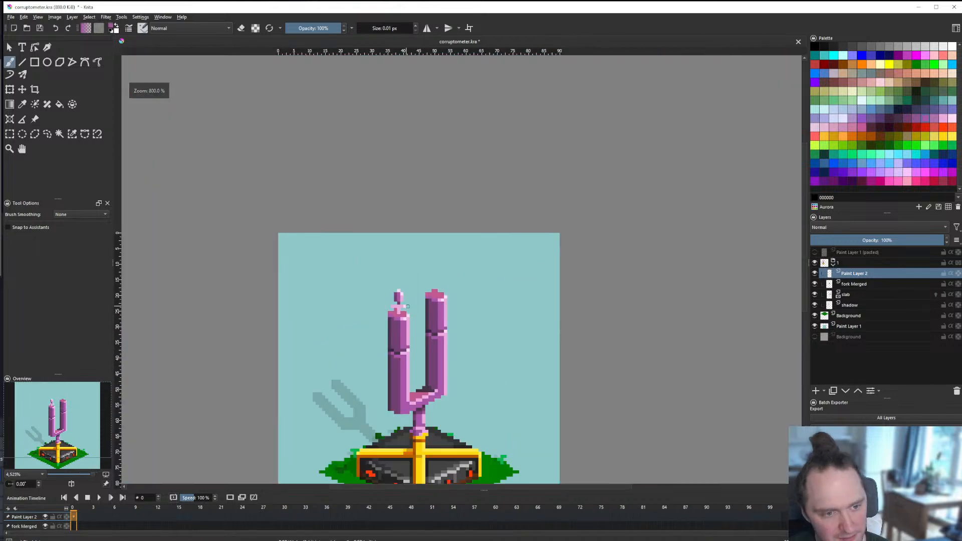
{"action": "scroll", "coordinate": [406, 302], "scroll_direction": "up", "scroll_amount": 10}
{"action": "scroll", "coordinate": [405, 301], "scroll_direction": "down", "scroll_amount": 10}
{"action": "scroll", "coordinate": [406, 302], "scroll_direction": "up", "scroll_amount": 10}
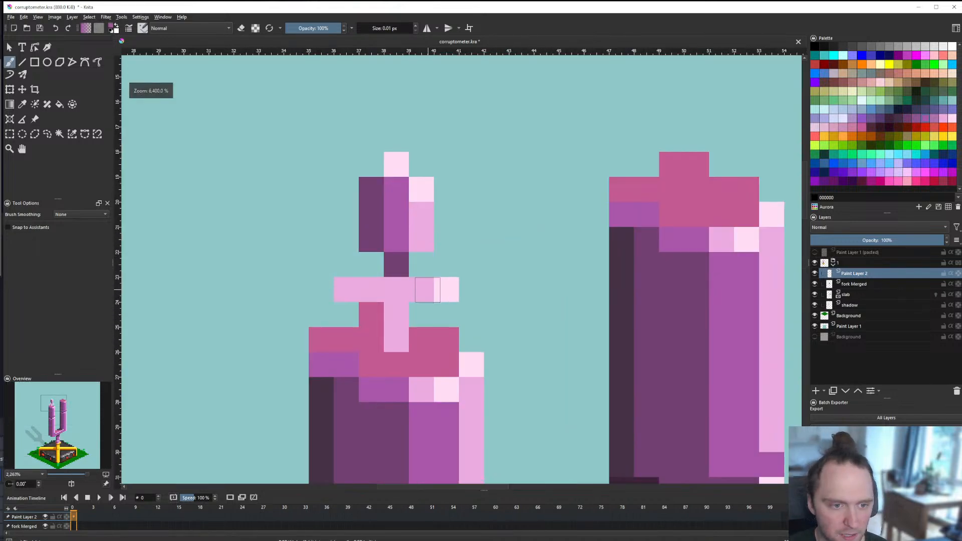
Step: Recolour the crossbar and shaft mid-purple, and paint the shaft's base and the pixel on its left dark purple
{"action": "left_click", "coordinate": [401, 223], "text": "ctrl"}
{"action": "mouse_move", "coordinate": [424, 289]}
{"action": "left_mouse_down"}
{"action": "mouse_move", "coordinate": [402, 292]}
{"action": "mouse_move", "coordinate": [396, 337]}
{"action": "mouse_move", "coordinate": [380, 300]}
{"action": "mouse_move", "coordinate": [346, 289]}
{"action": "left_mouse_up"}
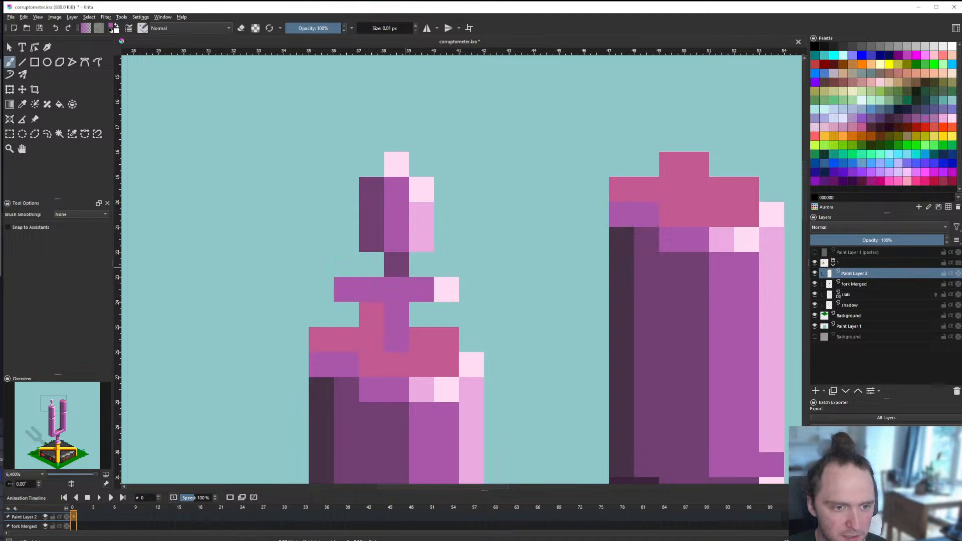
{"action": "left_click", "coordinate": [396, 340]}
{"action": "left_click", "coordinate": [371, 323]}
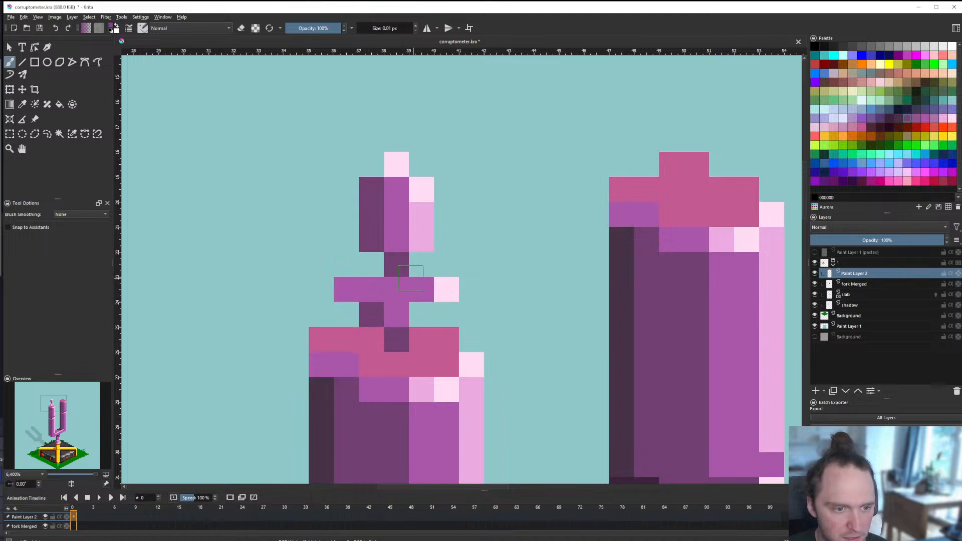
Step: Try a colour sampled from the prong on the pixel left of the shaft, and undo it
{"action": "left_click", "coordinate": [386, 394], "text": "ctrl"}
{"action": "left_click", "coordinate": [372, 316]}
{"action": "scroll", "coordinate": [404, 315], "scroll_direction": "down", "scroll_amount": 5}
{"action": "key", "text": "ctrl+z"}
{"action": "scroll", "coordinate": [405, 321], "scroll_direction": "up", "scroll_amount": 5}
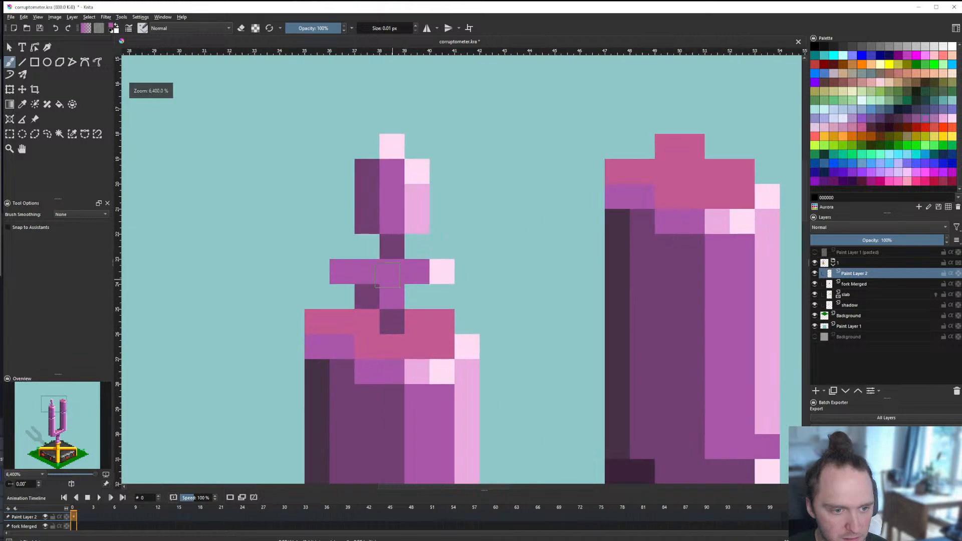
Step: Try painting the crossbar in the pale pink highlight colour, and undo the strokes
{"action": "left_click", "coordinate": [444, 262], "text": "ctrl"}
{"action": "left_click_drag", "start_coordinate": [350, 271], "coordinate": [392, 279]}
{"action": "scroll", "coordinate": [383, 300], "scroll_direction": "down", "scroll_amount": 6}
{"action": "scroll", "coordinate": [389, 296], "scroll_direction": "up", "scroll_amount": 6}
{"action": "key", "text": "ctrl+z"}
{"action": "left_click_drag", "start_coordinate": [293, 303], "coordinate": [358, 307]}
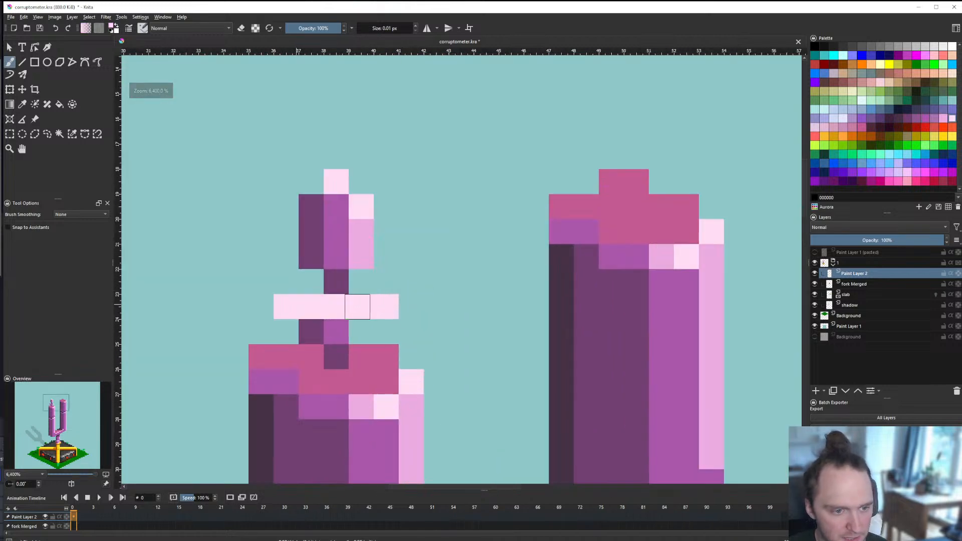
{"action": "scroll", "coordinate": [373, 302], "scroll_direction": "down", "scroll_amount": 3}
{"action": "key", "text": "ctrl+z"}
{"action": "scroll", "coordinate": [373, 302], "scroll_direction": "up", "scroll_amount": 3}
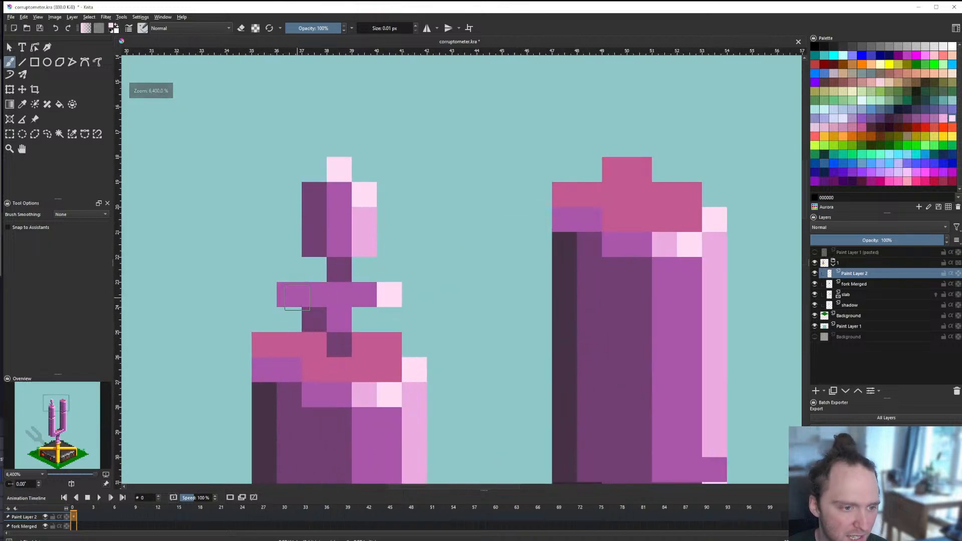
Step: Try slanting the crossbar by shifting its pale right end up one pixel and its left end down one pixel
{"action": "left_click", "coordinate": [388, 271]}
{"action": "key", "text": "e"}
{"action": "left_click", "coordinate": [390, 293]}
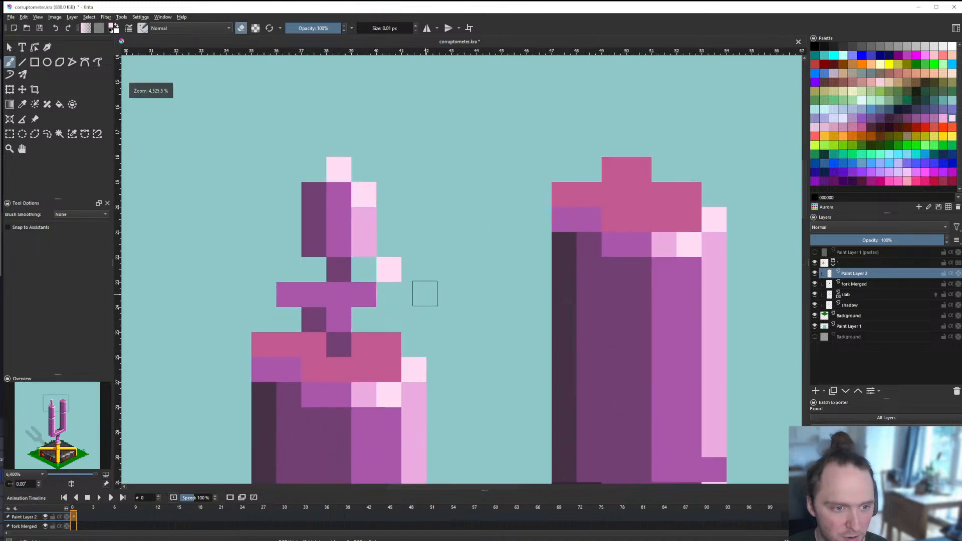
{"action": "scroll", "coordinate": [425, 294], "scroll_direction": "down", "scroll_amount": 6}
{"action": "scroll", "coordinate": [403, 304], "scroll_direction": "up", "scroll_amount": 6}
{"action": "left_click", "coordinate": [455, 230], "text": "ctrl"}
{"action": "left_click", "coordinate": [449, 247]}
{"action": "key", "text": "e"}
{"action": "left_click", "coordinate": [454, 228]}
{"action": "scroll", "coordinate": [455, 228], "scroll_direction": "down", "scroll_amount": 8}
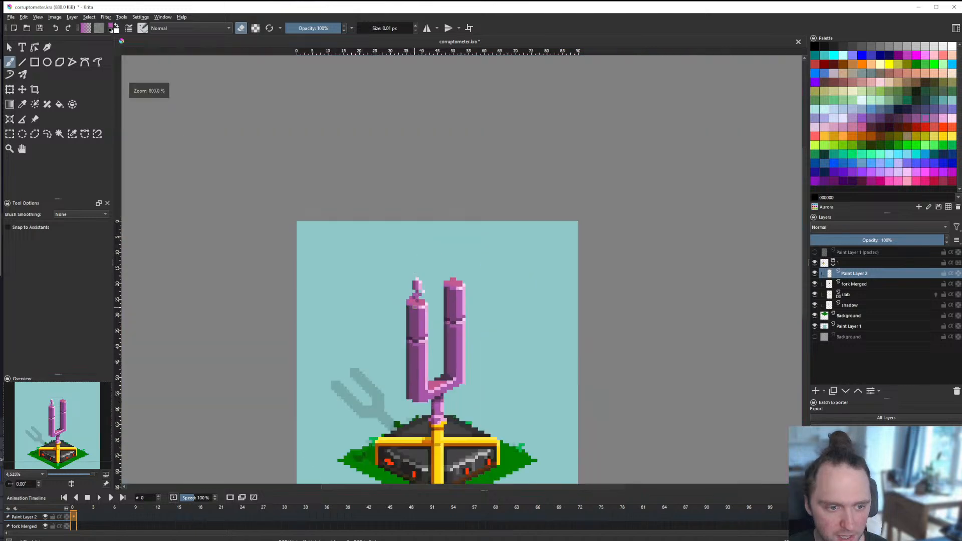
{"action": "scroll", "coordinate": [433, 284], "scroll_direction": "up", "scroll_amount": 8}
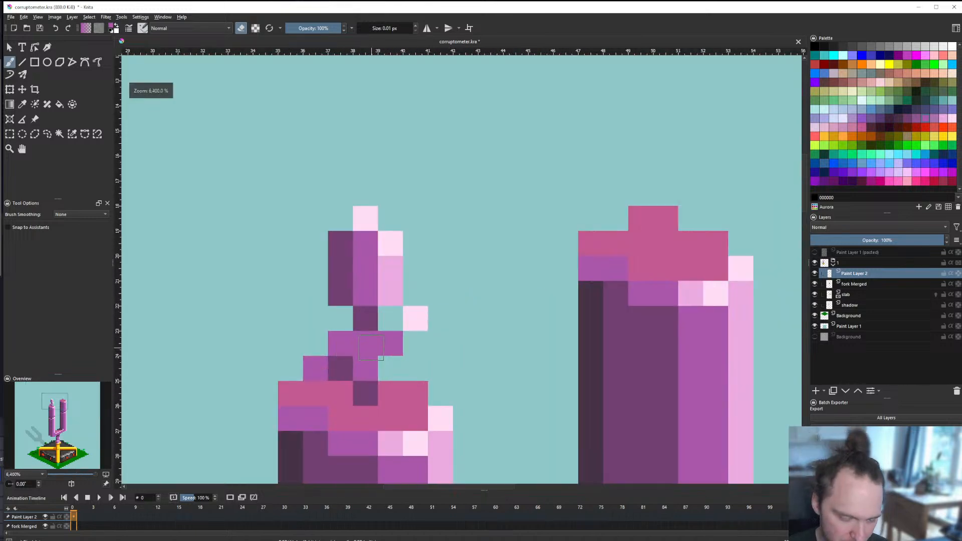
Step: Compare the slanted crossbar at different sizes and undo its pixel edits back to the straight version
{"action": "scroll", "coordinate": [370, 347], "scroll_direction": "down", "scroll_amount": 8}
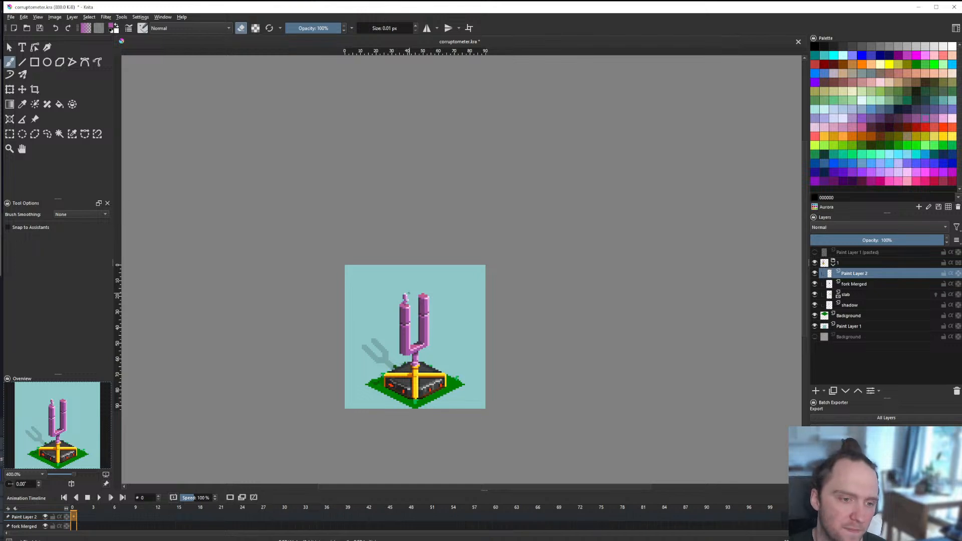
{"action": "scroll", "coordinate": [407, 307], "scroll_direction": "up", "scroll_amount": 8}
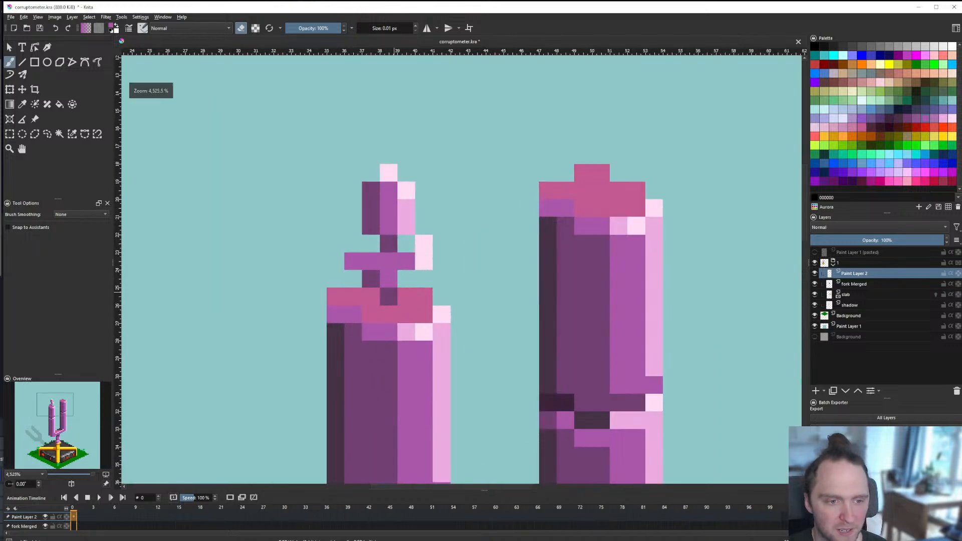
{"action": "scroll", "coordinate": [411, 322], "scroll_direction": "down", "scroll_amount": 8}
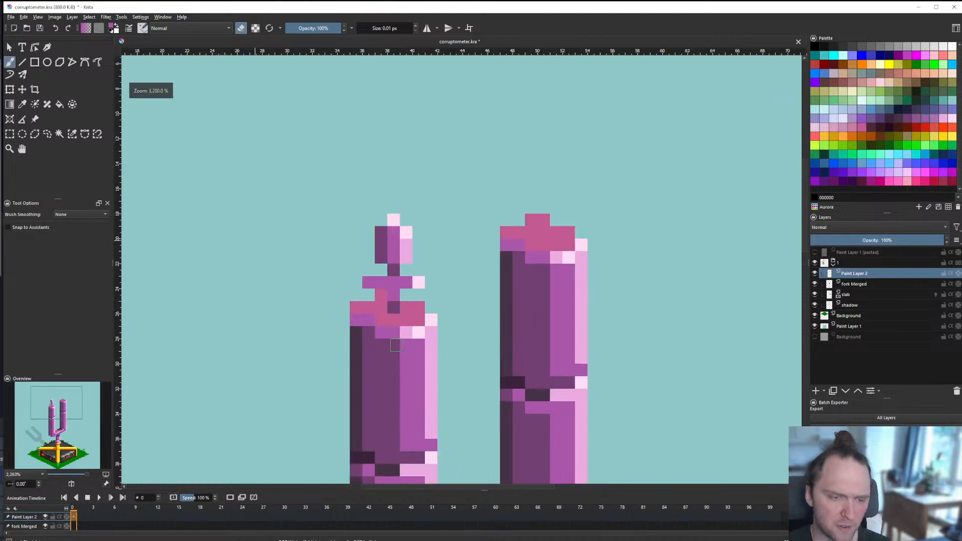
{"action": "scroll", "coordinate": [396, 346], "scroll_direction": "up", "scroll_amount": 8}
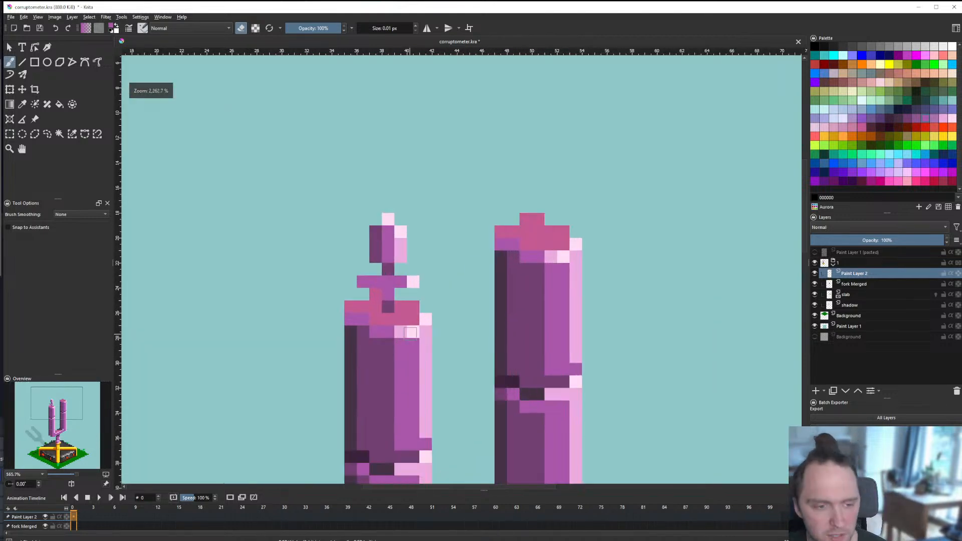
{"action": "key", "text": "ctrl+z"}
{"action": "key", "text": "ctrl+z"}
{"action": "key", "text": "ctrl+z"}
{"action": "key", "text": "ctrl+z"}
{"action": "key", "text": "ctrl+z"}
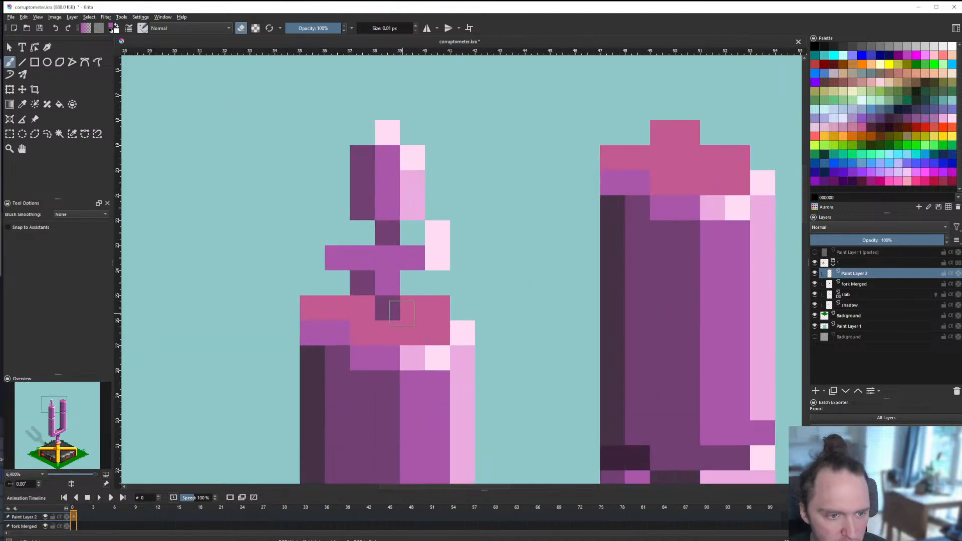
{"action": "key", "text": "ctrl+shift+z"}
{"action": "key", "text": "ctrl+z"}
{"action": "scroll", "coordinate": [369, 343], "scroll_direction": "down", "scroll_amount": 9}
{"action": "scroll", "coordinate": [369, 344], "scroll_direction": "up", "scroll_amount": 9}
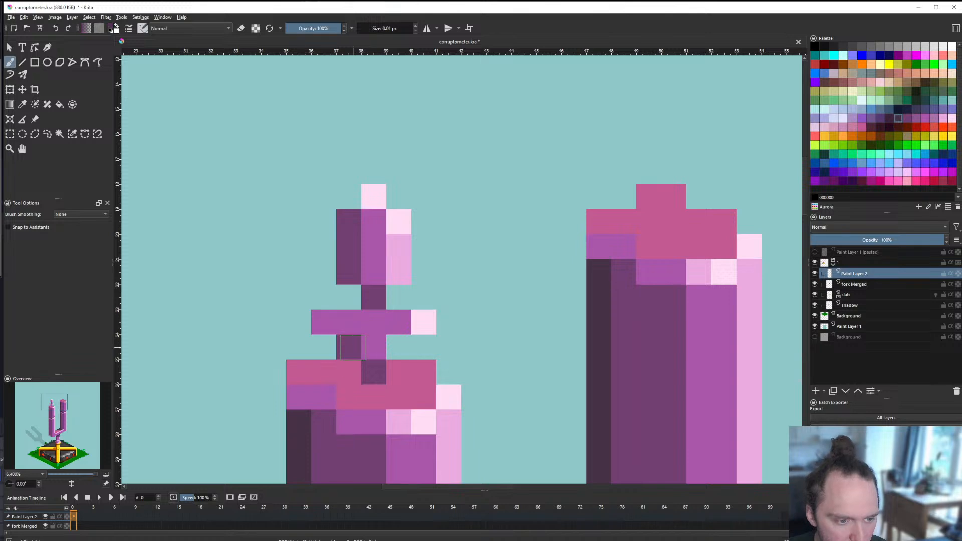
Step: Darken the pixel left of the shaft and the crossbar pixel above it, and repaint the spike's pale highlights in light pink
{"action": "left_click_drag", "start_coordinate": [353, 347], "coordinate": [373, 372]}
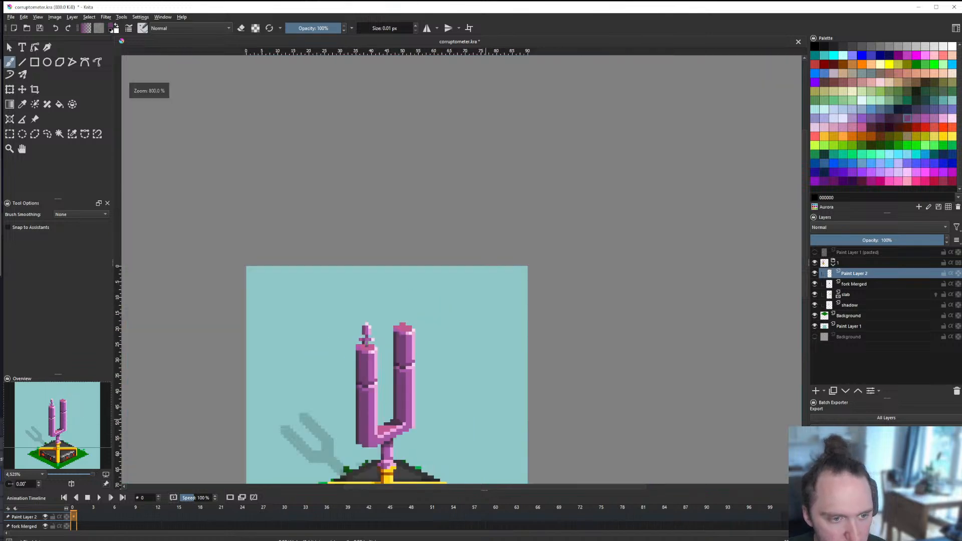
{"action": "scroll", "coordinate": [375, 371], "scroll_direction": "down", "scroll_amount": 10}
{"action": "scroll", "coordinate": [383, 345], "scroll_direction": "up", "scroll_amount": 10}
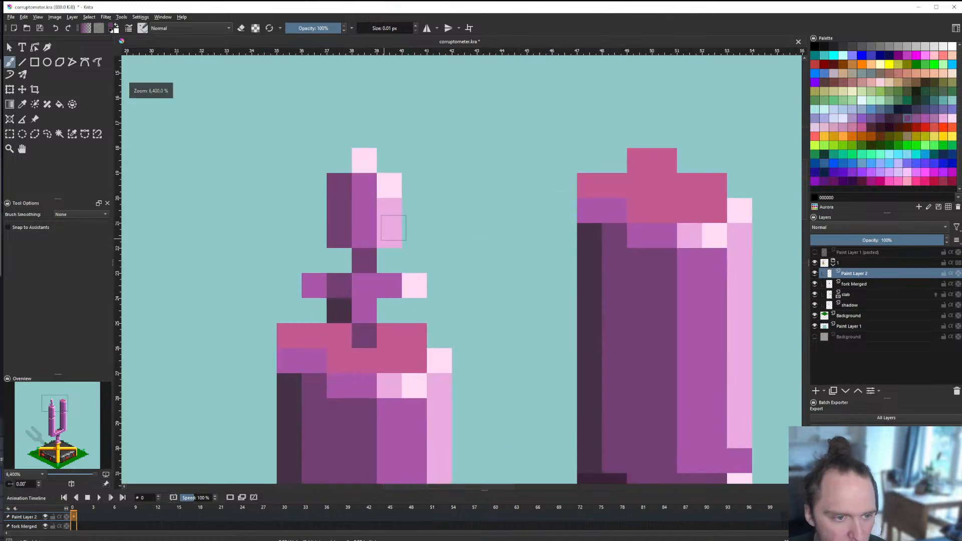
{"action": "left_click", "coordinate": [414, 287]}
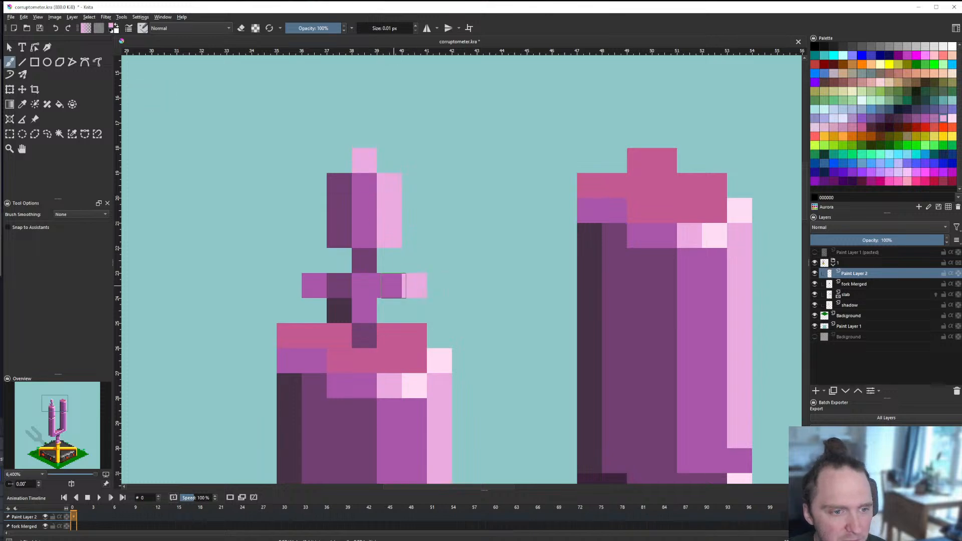
Step: Examine the left prong's spike highlights and crossbar, close up and at small sizes
{"action": "scroll", "coordinate": [393, 285], "scroll_direction": "down", "scroll_amount": 11}
{"action": "scroll", "coordinate": [393, 324], "scroll_direction": "up", "scroll_amount": 4}
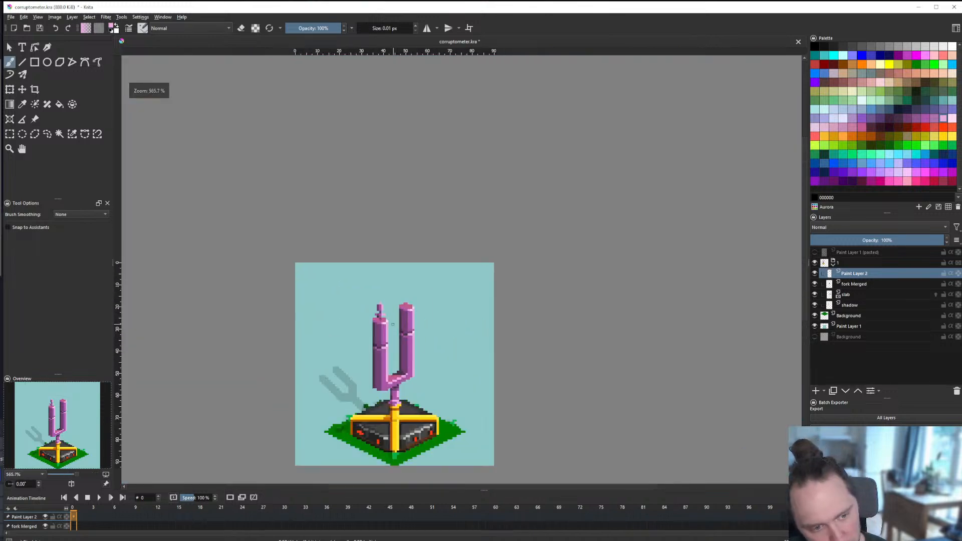
{"action": "scroll", "coordinate": [393, 324], "scroll_direction": "up", "scroll_amount": 7}
{"action": "scroll", "coordinate": [324, 194], "scroll_direction": "down", "scroll_amount": 4}
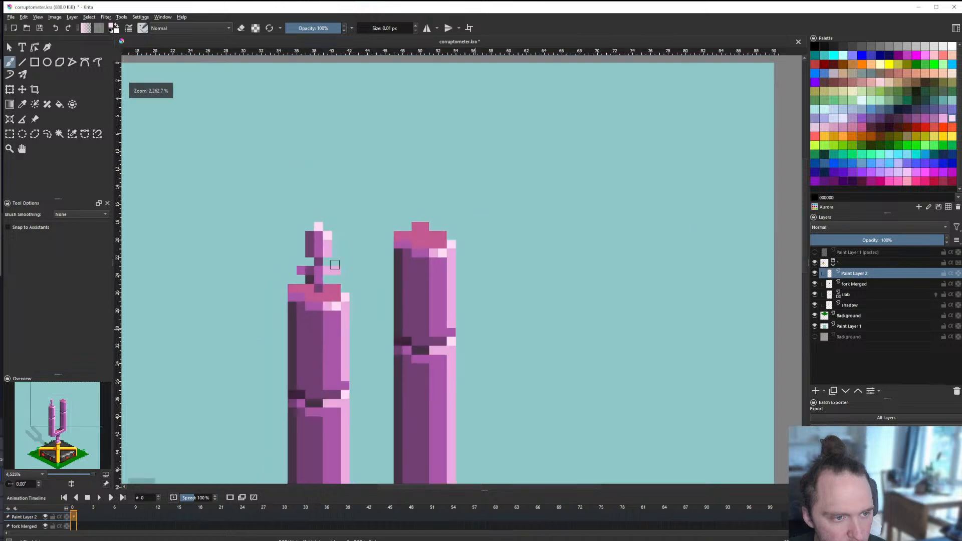
{"action": "scroll", "coordinate": [324, 194], "scroll_direction": "up", "scroll_amount": 3}
{"action": "scroll", "coordinate": [324, 194], "scroll_direction": "down", "scroll_amount": 10}
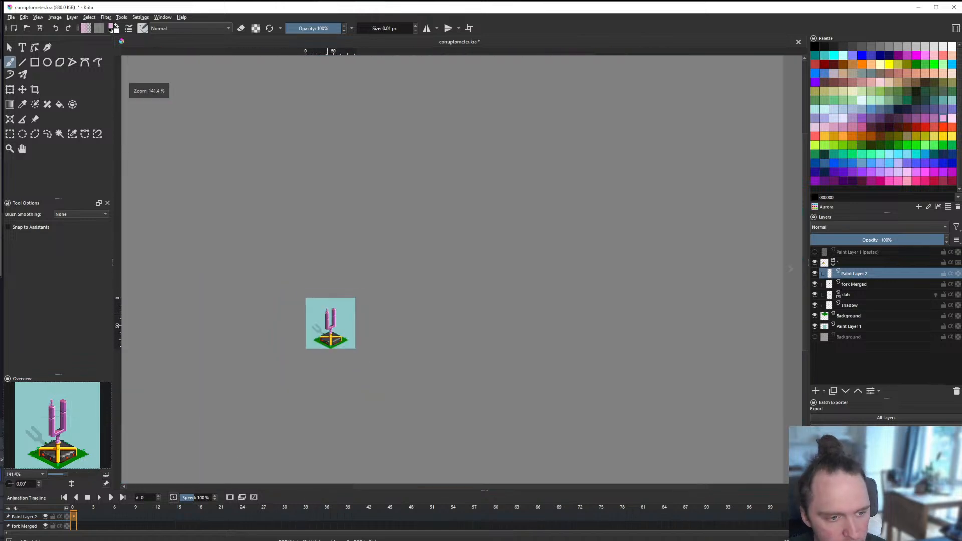
{"action": "scroll", "coordinate": [324, 194], "scroll_direction": "up", "scroll_amount": 1}
{"action": "scroll", "coordinate": [345, 311], "scroll_direction": "up", "scroll_amount": 5}
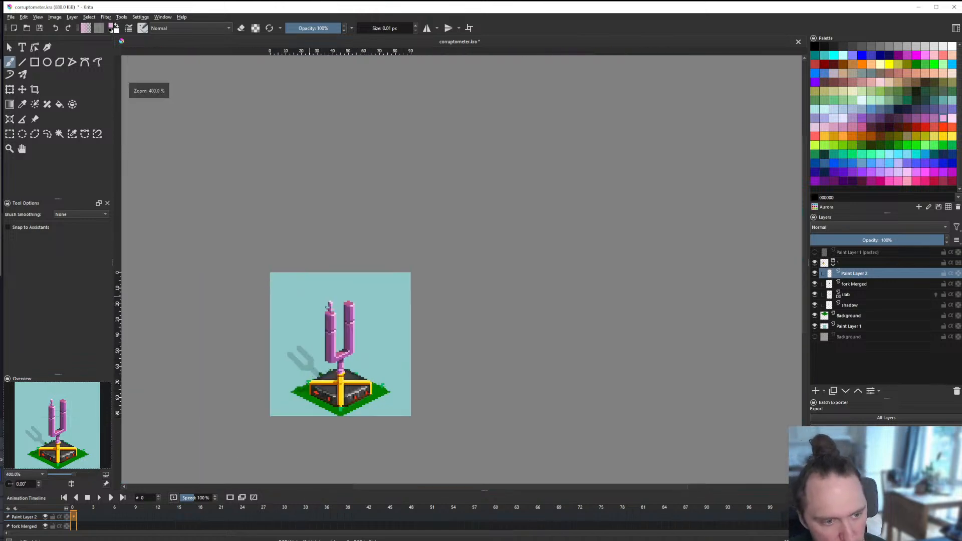
{"action": "scroll", "coordinate": [346, 311], "scroll_direction": "down", "scroll_amount": 5}
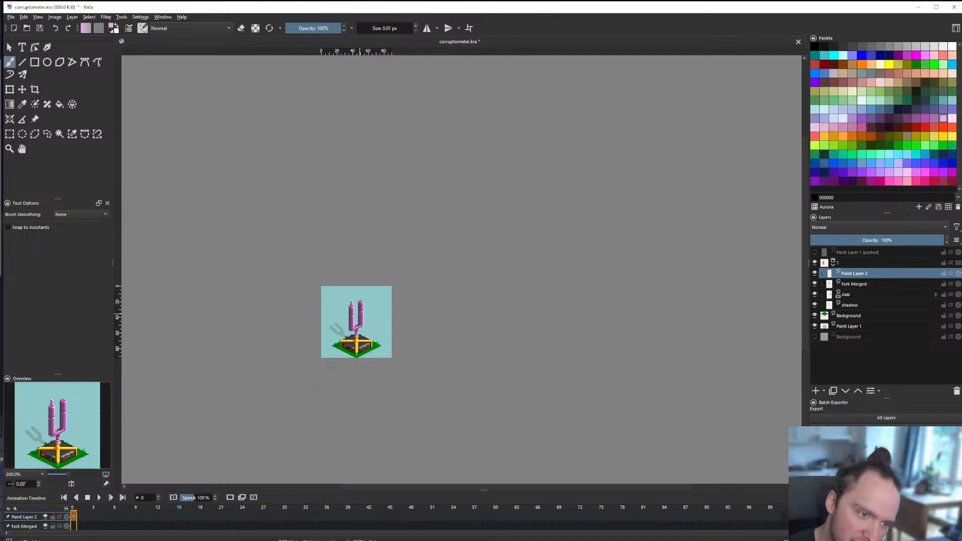
{"action": "scroll", "coordinate": [360, 298], "scroll_direction": "up", "scroll_amount": 10}
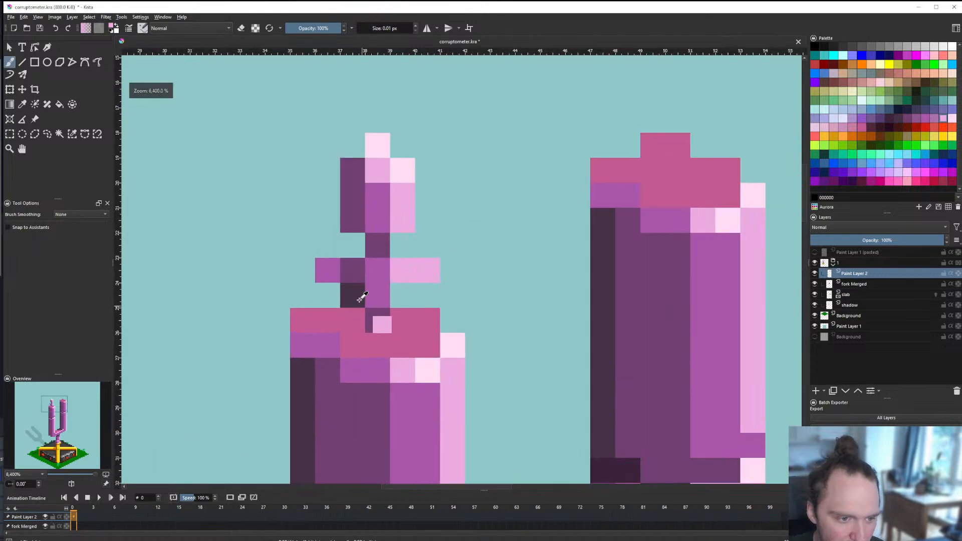
Step: Sample the spike's dark purple and widen its foot on the prong's top by one pixel to the left
{"action": "left_click", "coordinate": [359, 300], "text": "ctrl"}
{"action": "left_click", "coordinate": [369, 321], "text": "ctrl"}
{"action": "left_click_drag", "start_coordinate": [358, 317], "coordinate": [332, 315]}
{"action": "left_click", "coordinate": [351, 303], "text": "ctrl"}
{"action": "left_click", "coordinate": [353, 315]}
{"action": "scroll", "coordinate": [340, 316], "scroll_direction": "down", "scroll_amount": 10}
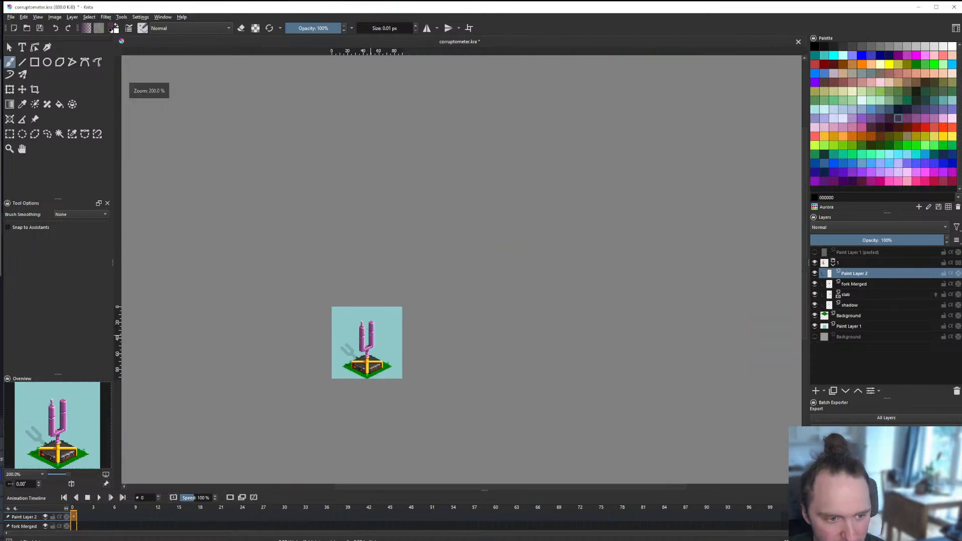
{"action": "scroll", "coordinate": [340, 315], "scroll_direction": "up", "scroll_amount": 3}
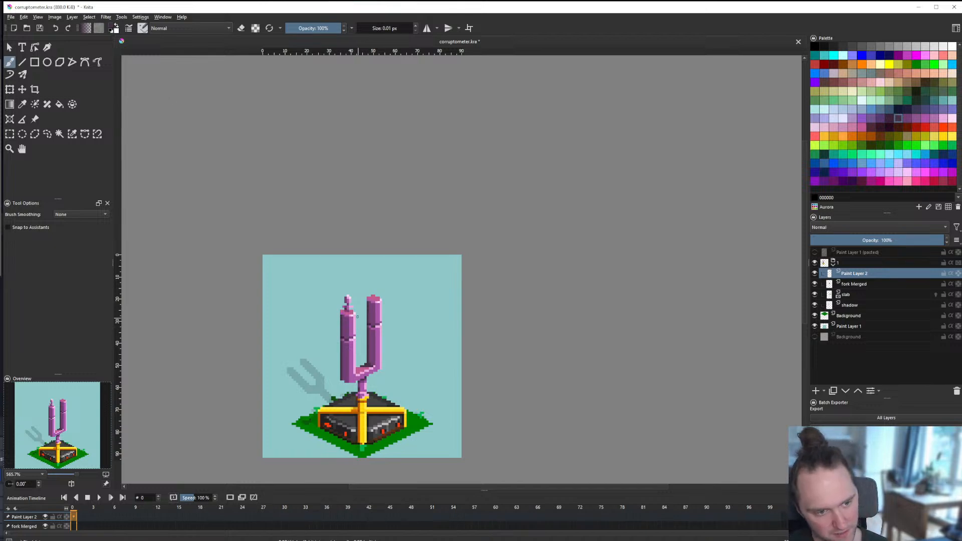
{"action": "scroll", "coordinate": [358, 317], "scroll_direction": "up", "scroll_amount": 7}
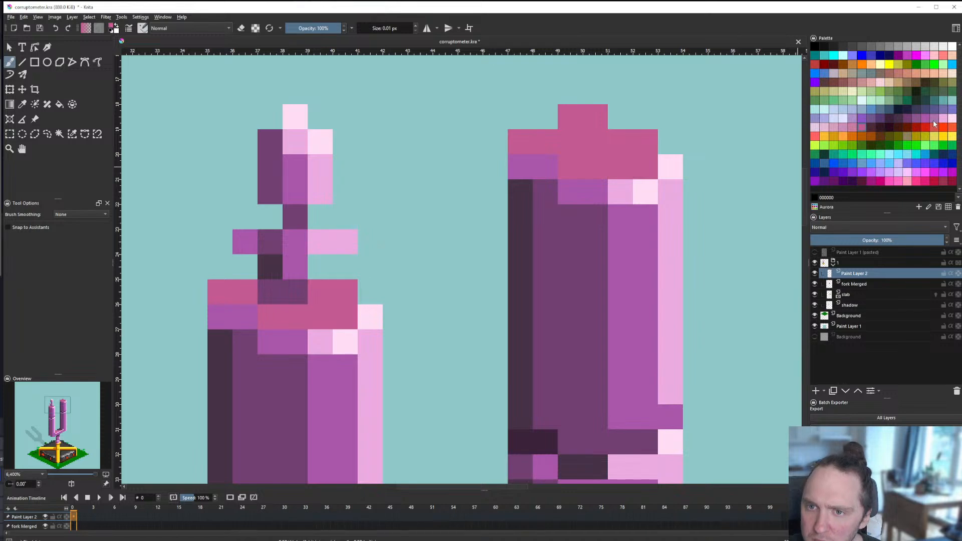
Step: Try recolouring the pixels at the spike's foot with coral red ff6262, purple ab57ab and the prong top's pink, undoing each attempt
{"action": "left_click", "coordinate": [273, 292]}
{"action": "key", "text": "ctrl+z"}
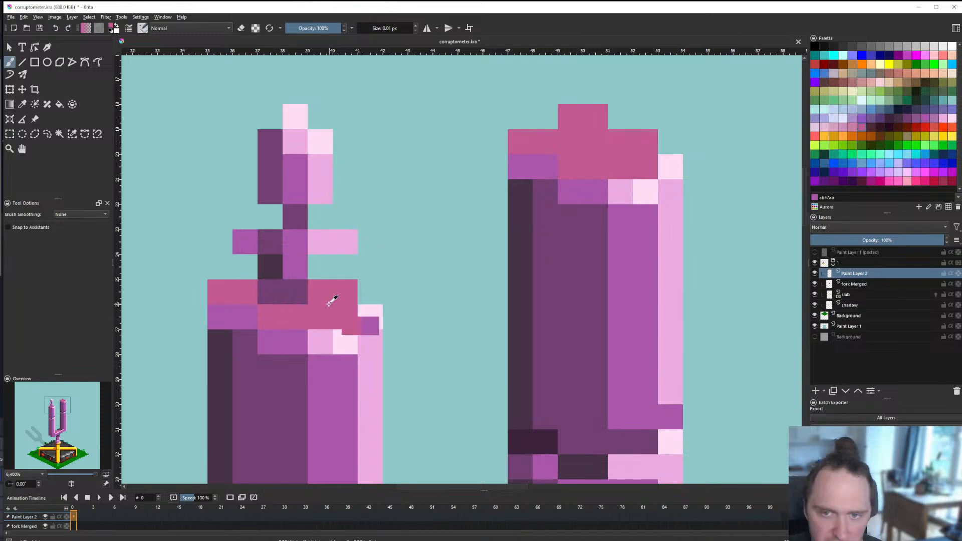
{"action": "left_click", "coordinate": [271, 292]}
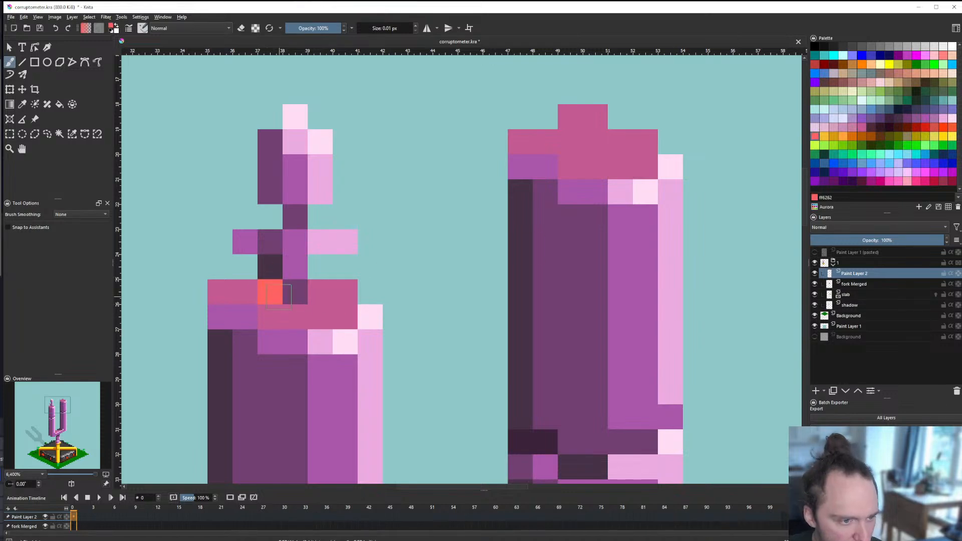
{"action": "key", "text": "ctrl+z"}
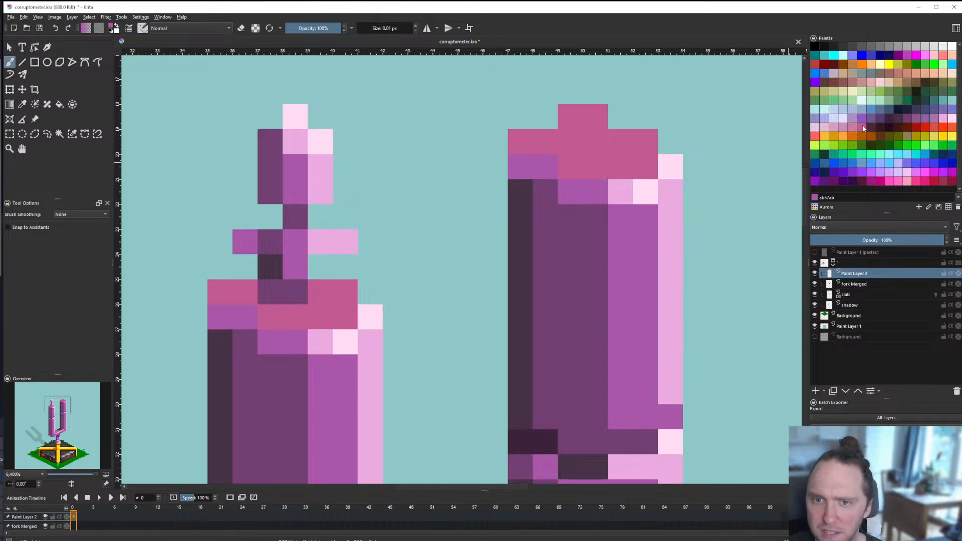
{"action": "left_click", "coordinate": [270, 292]}
{"action": "key", "text": "ctrl+z"}
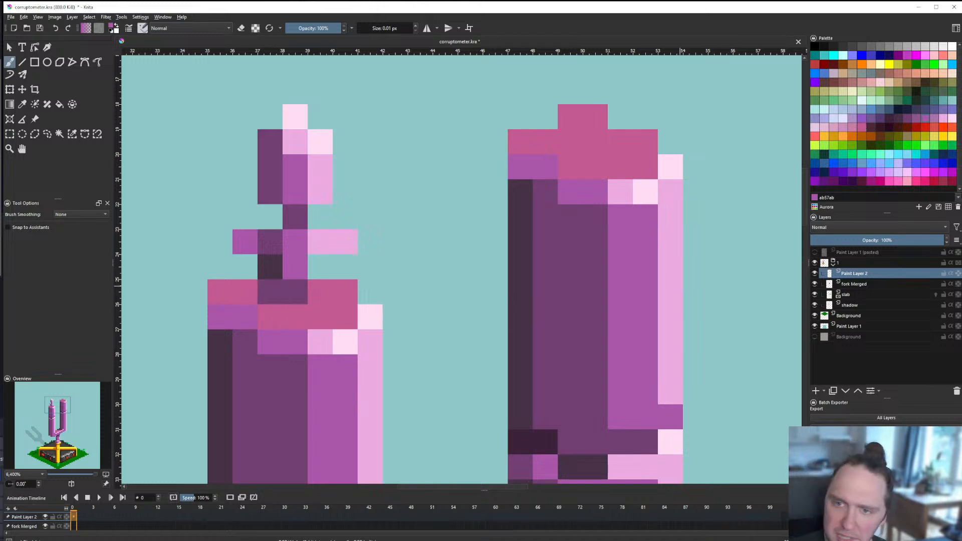
{"action": "left_click_drag", "start_coordinate": [295, 291], "coordinate": [271, 292]}
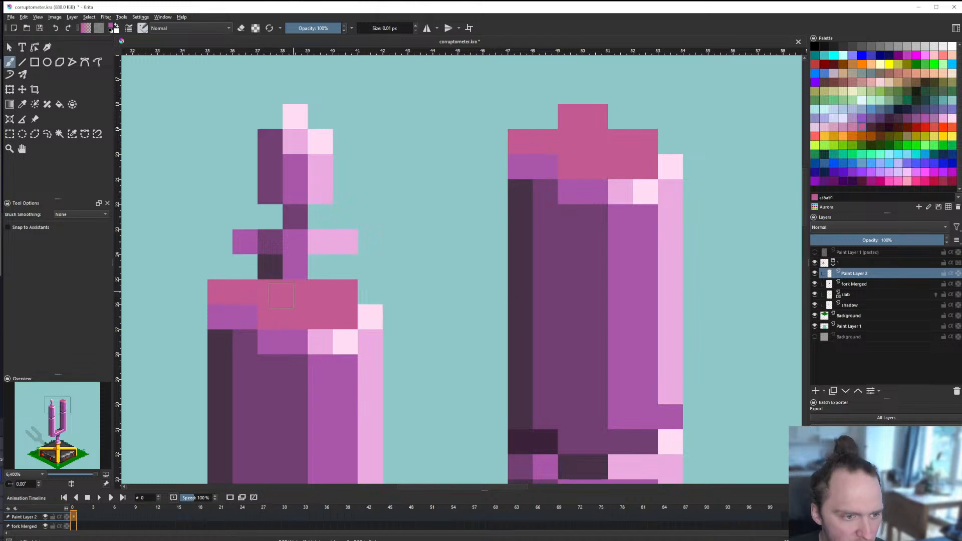
{"action": "key", "text": "ctrl+z"}
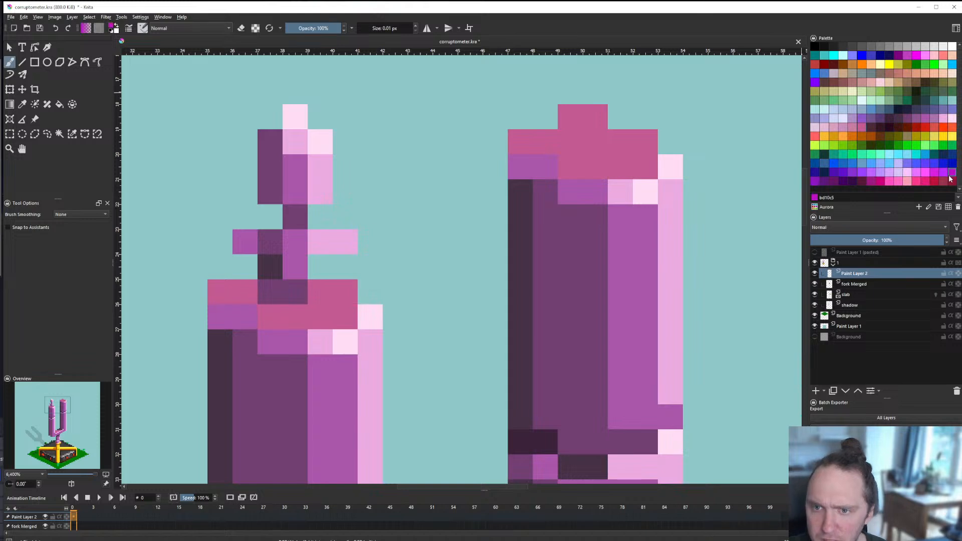
Step: Try filling the spike's two foot pixels with bright magenta da20e0 and then purple a01982, undoing each fill
{"action": "key", "text": "f"}
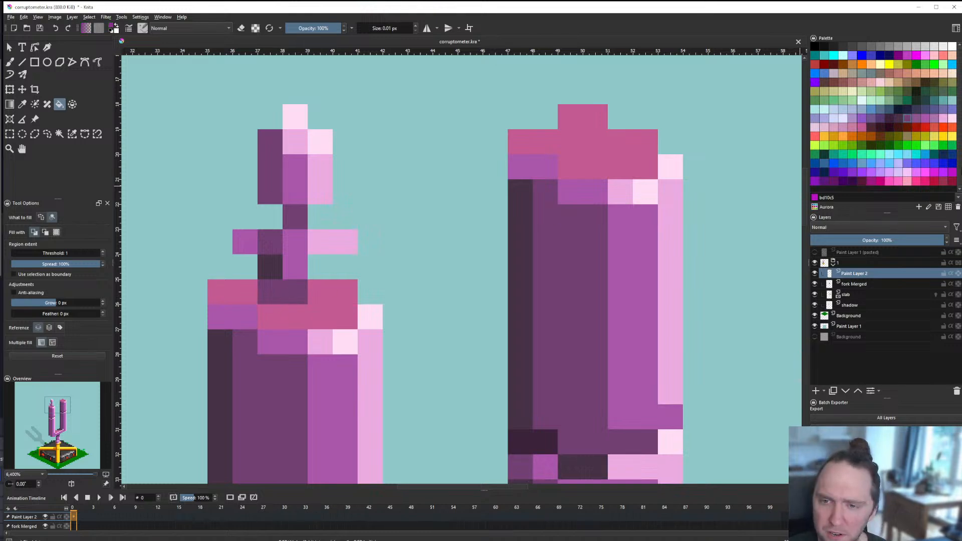
{"action": "left_click", "coordinate": [935, 178]}
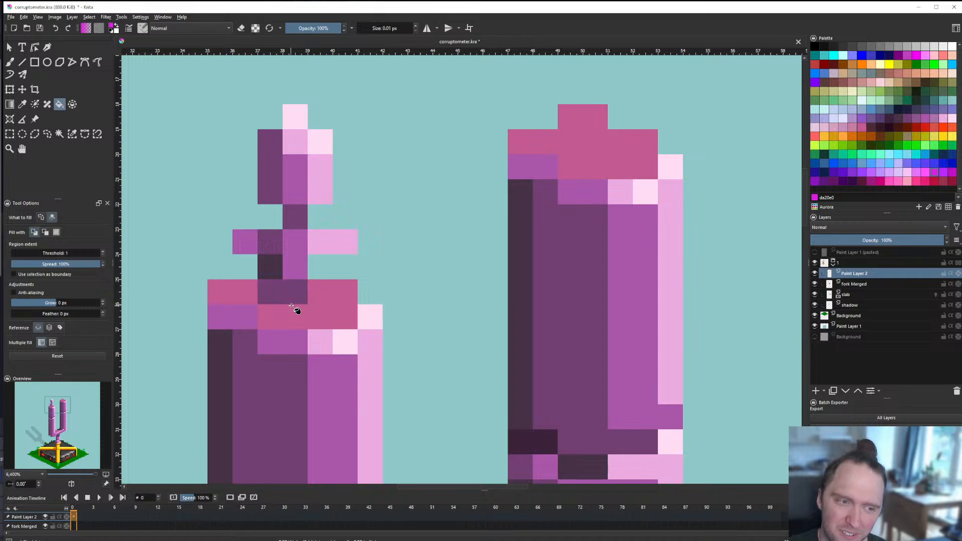
{"action": "left_click", "coordinate": [261, 290]}
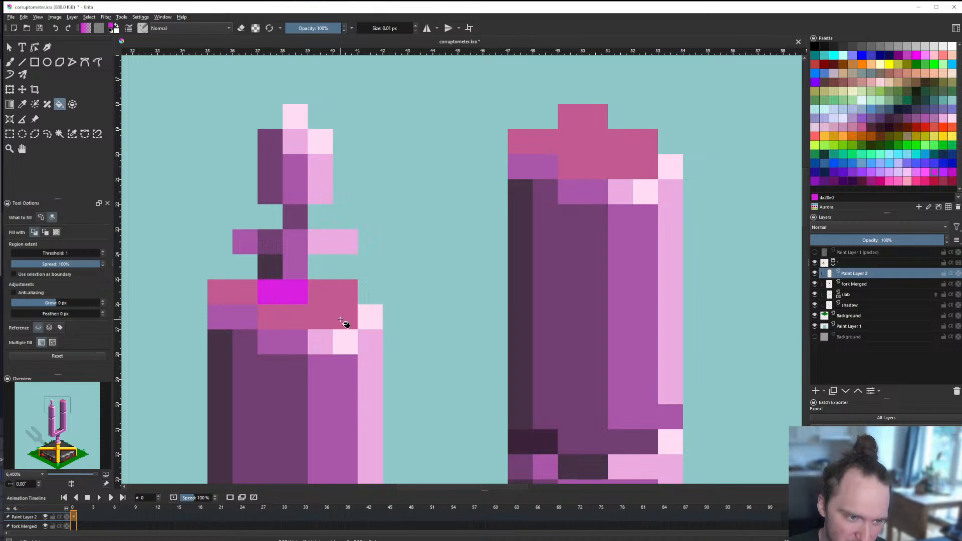
{"action": "key", "text": "ctrl+z"}
{"action": "left_click", "coordinate": [872, 179]}
{"action": "left_click", "coordinate": [290, 291]}
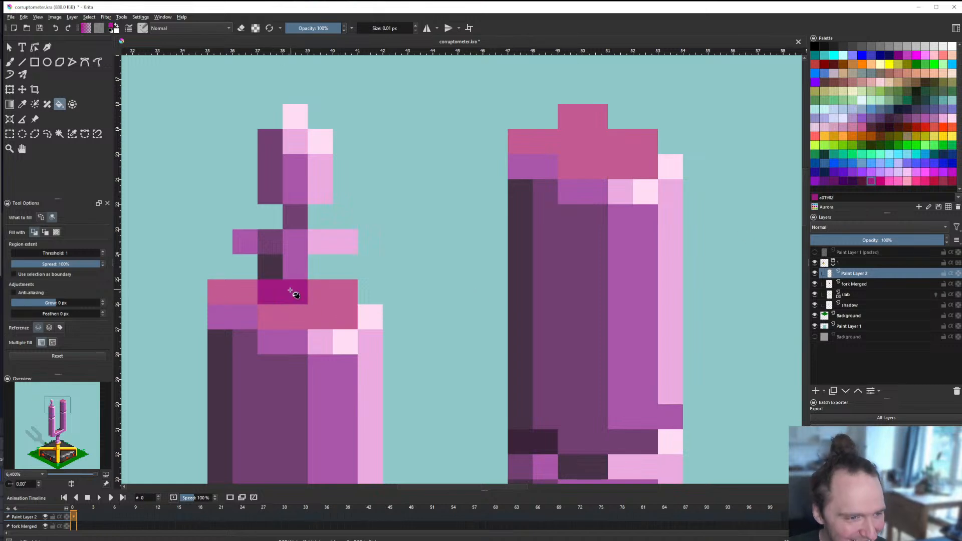
{"action": "key", "text": "ctrl+z"}
{"action": "left_click", "coordinate": [267, 300]}
{"action": "key", "text": "ctrl+z"}
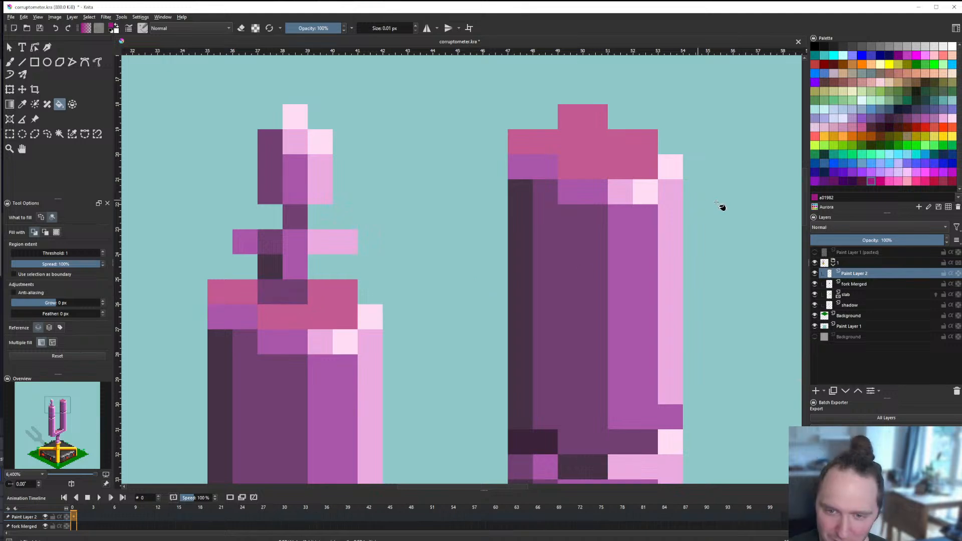
Step: Try filling the spike's two foot pixels with dark maroon 551037, compare at a smaller size and undo the fill
{"action": "left_click", "coordinate": [861, 180]}
{"action": "left_click", "coordinate": [288, 290]}
{"action": "scroll", "coordinate": [299, 290], "scroll_direction": "down", "scroll_amount": 4}
{"action": "scroll", "coordinate": [296, 288], "scroll_direction": "up", "scroll_amount": 4}
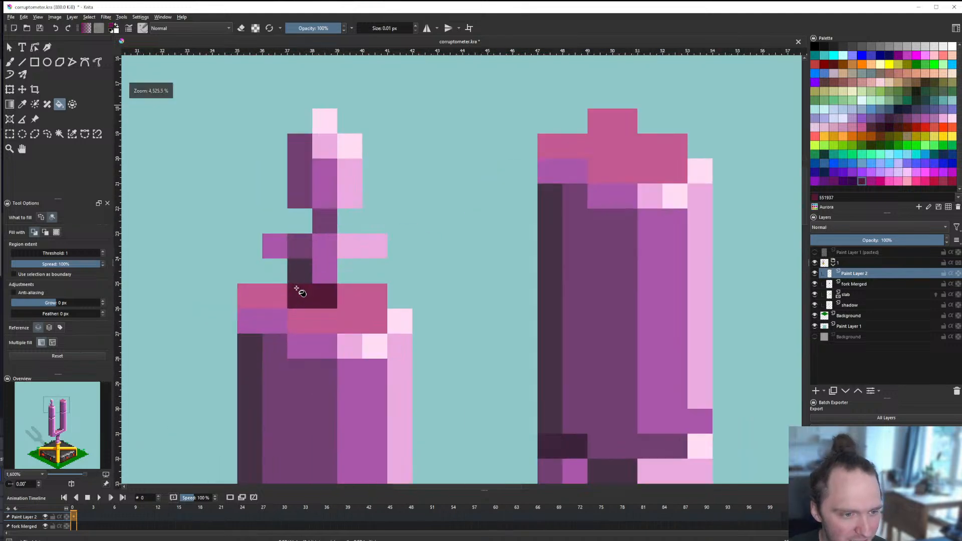
{"action": "key", "text": "ctrl+z"}
Step: Try filling the spike's two foot pixels with deep pink c80078, check the whole sprite and restore the dark purple
{"action": "left_click", "coordinate": [872, 182]}
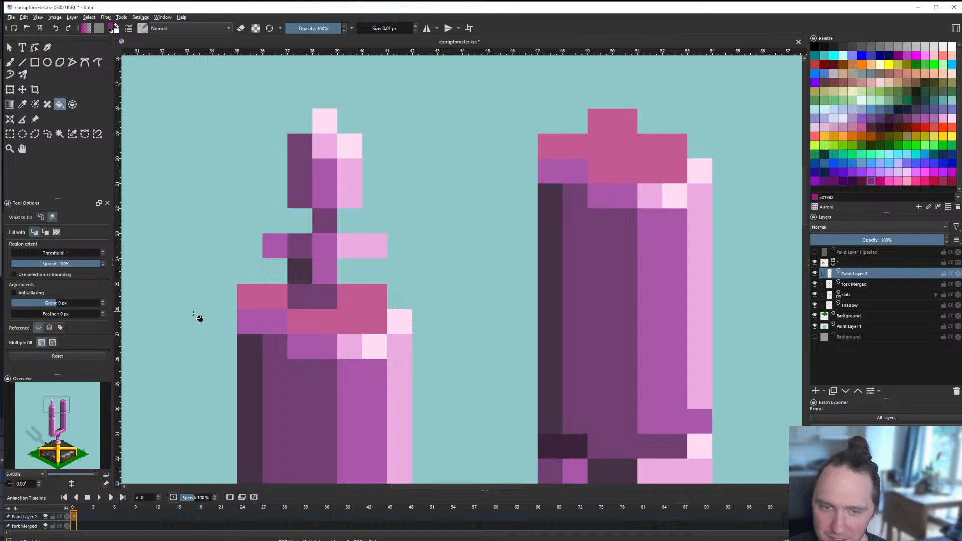
{"action": "left_click", "coordinate": [300, 297]}
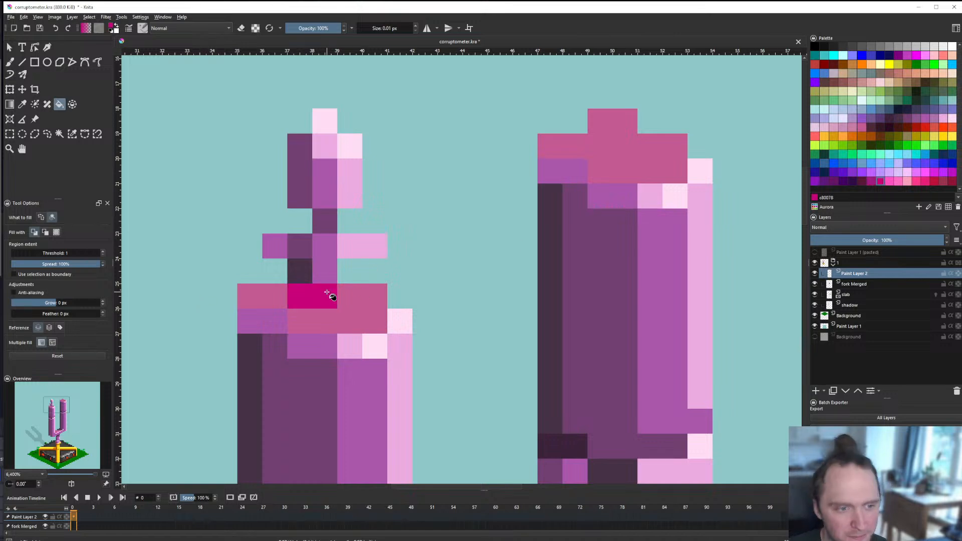
{"action": "scroll", "coordinate": [331, 297], "scroll_direction": "down", "scroll_amount": 2}
{"action": "scroll", "coordinate": [347, 319], "scroll_direction": "down", "scroll_amount": 2}
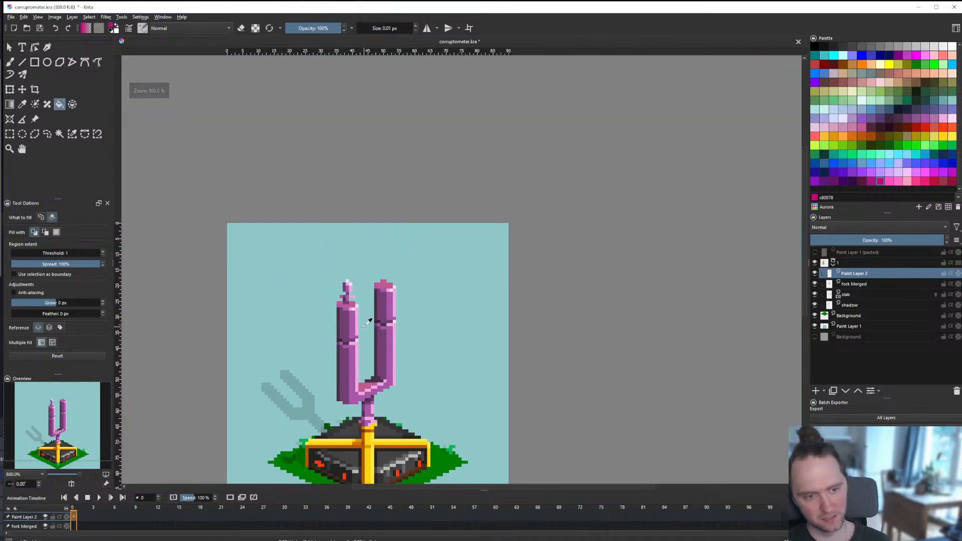
{"action": "scroll", "coordinate": [343, 313], "scroll_direction": "up", "scroll_amount": 4}
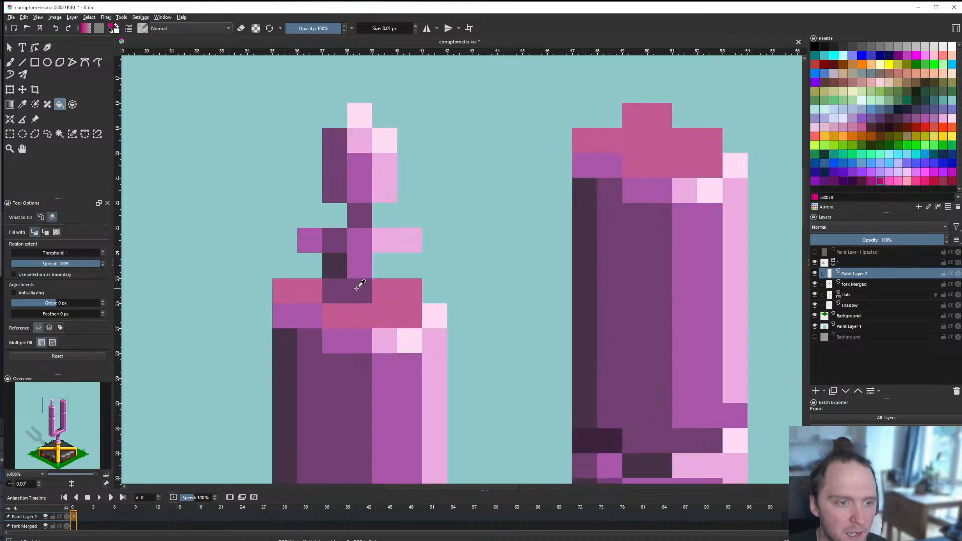
{"action": "left_click", "coordinate": [363, 290]}
{"action": "scroll", "coordinate": [362, 292], "scroll_direction": "down", "scroll_amount": 1}
{"action": "key", "text": "ctrl+z"}
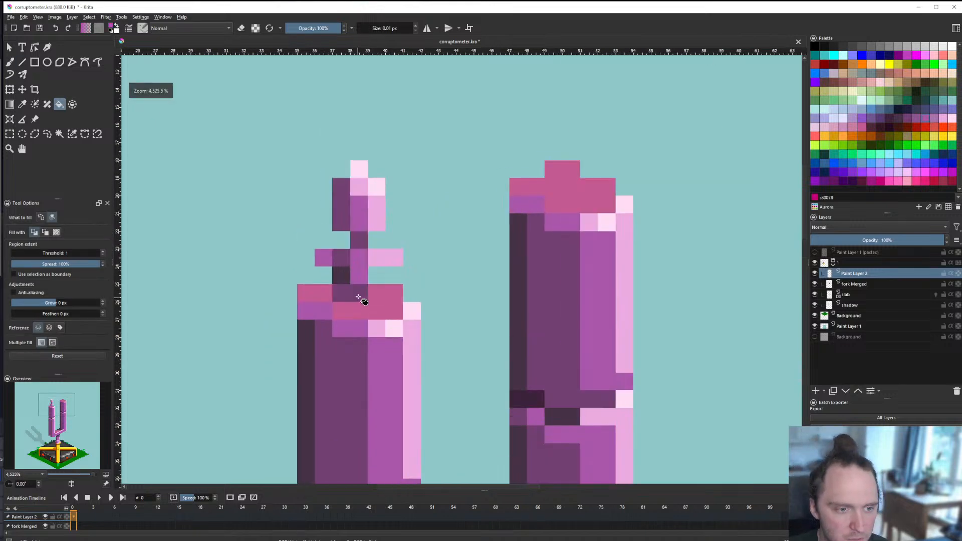
Step: With the brush, extend the mid-purple shaft into the prong's top and try purple shading pixels beside and below its foot
{"action": "key", "text": "b"}
{"action": "scroll", "coordinate": [358, 294], "scroll_direction": "down", "scroll_amount": 3}
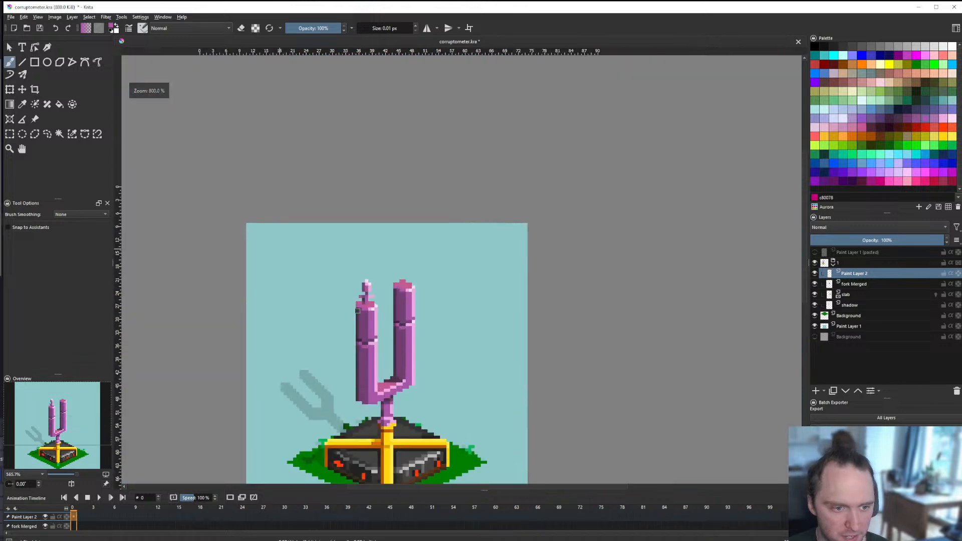
{"action": "scroll", "coordinate": [393, 266], "scroll_direction": "up", "scroll_amount": 4}
{"action": "scroll", "coordinate": [411, 291], "scroll_direction": "down", "scroll_amount": 5}
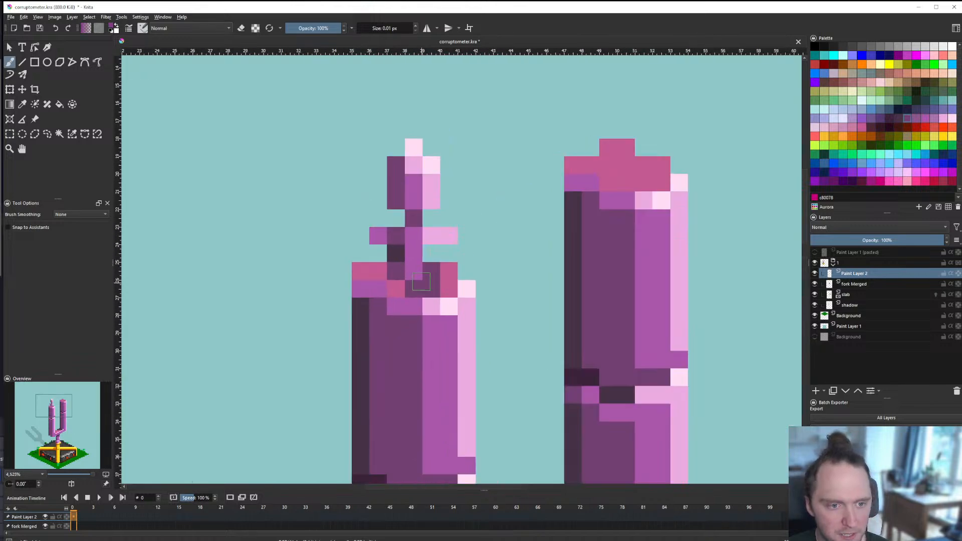
{"action": "scroll", "coordinate": [410, 305], "scroll_direction": "up", "scroll_amount": 5}
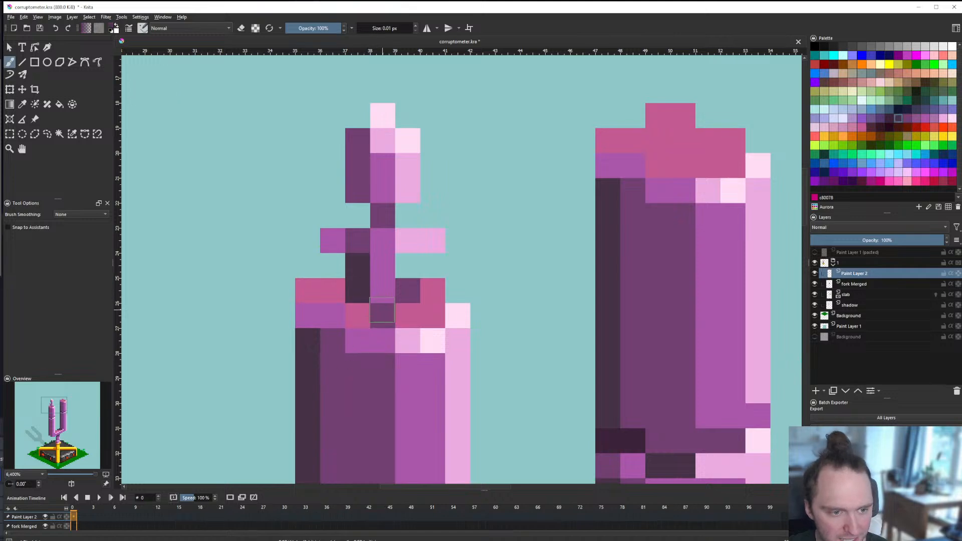
{"action": "scroll", "coordinate": [390, 306], "scroll_direction": "down", "scroll_amount": 5}
{"action": "scroll", "coordinate": [390, 317], "scroll_direction": "up", "scroll_amount": 5}
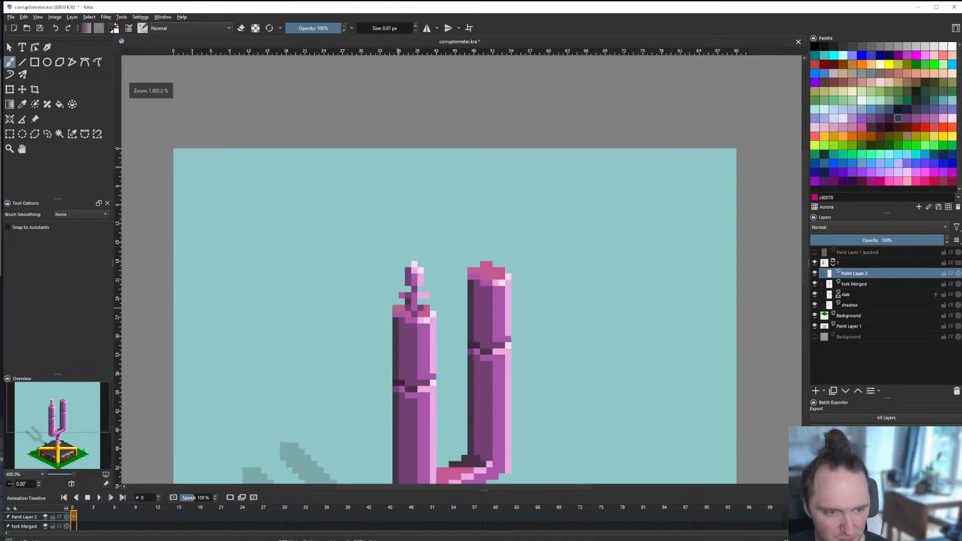
{"action": "scroll", "coordinate": [491, 318], "scroll_direction": "down", "scroll_amount": 2}
{"action": "scroll", "coordinate": [451, 322], "scroll_direction": "up", "scroll_amount": 2}
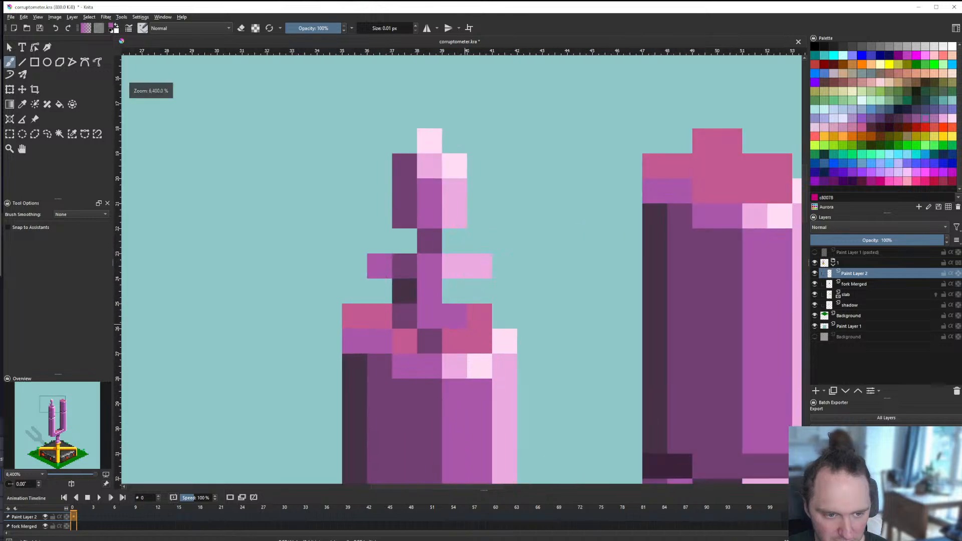
Step: Compare the reworked foot of the left spike close up and at small sizes
{"action": "scroll", "coordinate": [452, 322], "scroll_direction": "down", "scroll_amount": 4}
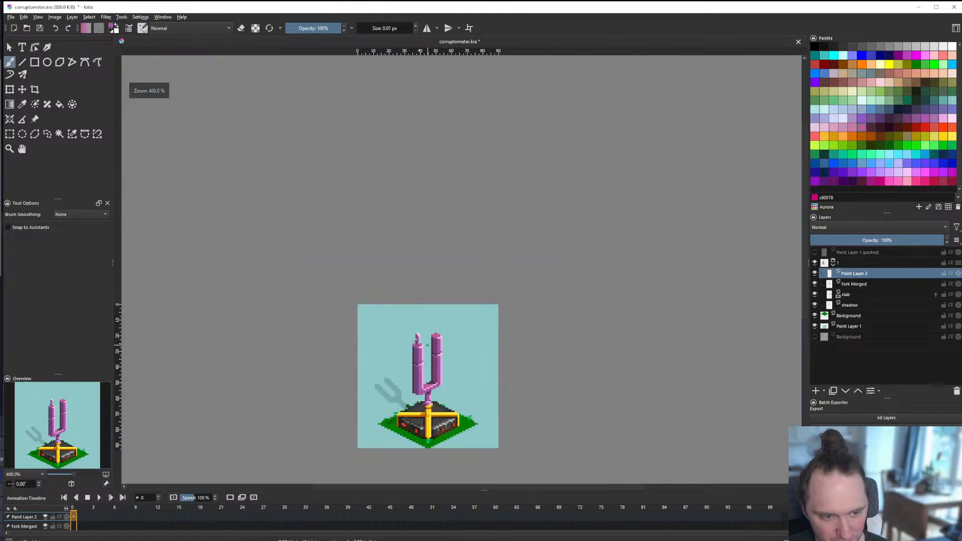
{"action": "scroll", "coordinate": [403, 339], "scroll_direction": "up", "scroll_amount": 4}
{"action": "scroll", "coordinate": [404, 339], "scroll_direction": "down", "scroll_amount": 4}
{"action": "scroll", "coordinate": [400, 333], "scroll_direction": "up", "scroll_amount": 3}
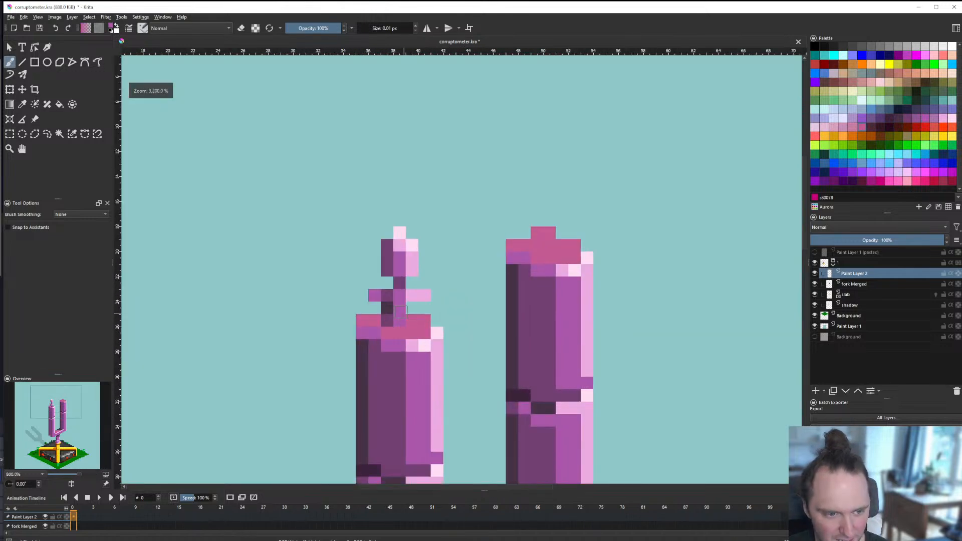
{"action": "scroll", "coordinate": [398, 326], "scroll_direction": "down", "scroll_amount": 3}
{"action": "scroll", "coordinate": [395, 321], "scroll_direction": "up", "scroll_amount": 3}
{"action": "scroll", "coordinate": [395, 321], "scroll_direction": "down", "scroll_amount": 3}
{"action": "scroll", "coordinate": [415, 300], "scroll_direction": "up", "scroll_amount": 4}
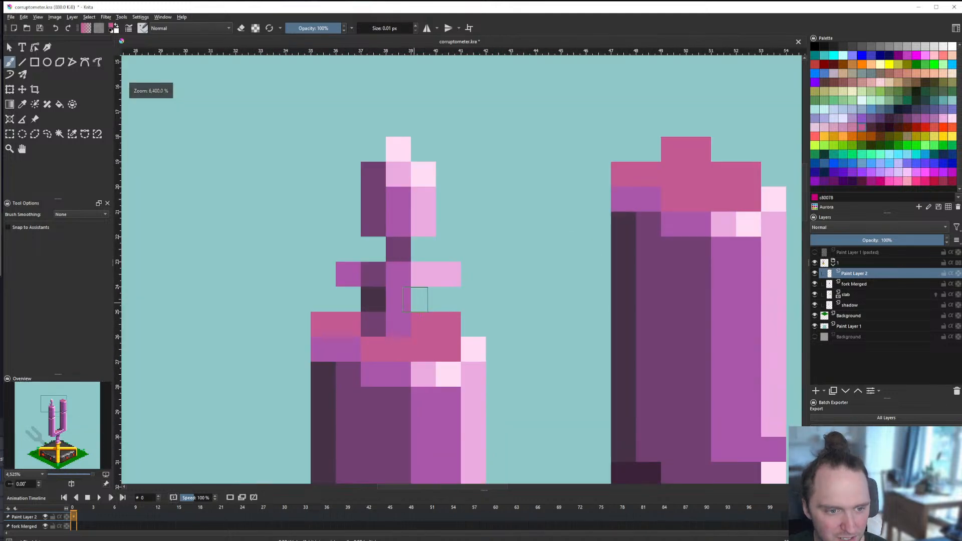
{"action": "scroll", "coordinate": [428, 273], "scroll_direction": "down", "scroll_amount": 4}
{"action": "scroll", "coordinate": [451, 290], "scroll_direction": "up", "scroll_amount": 4}
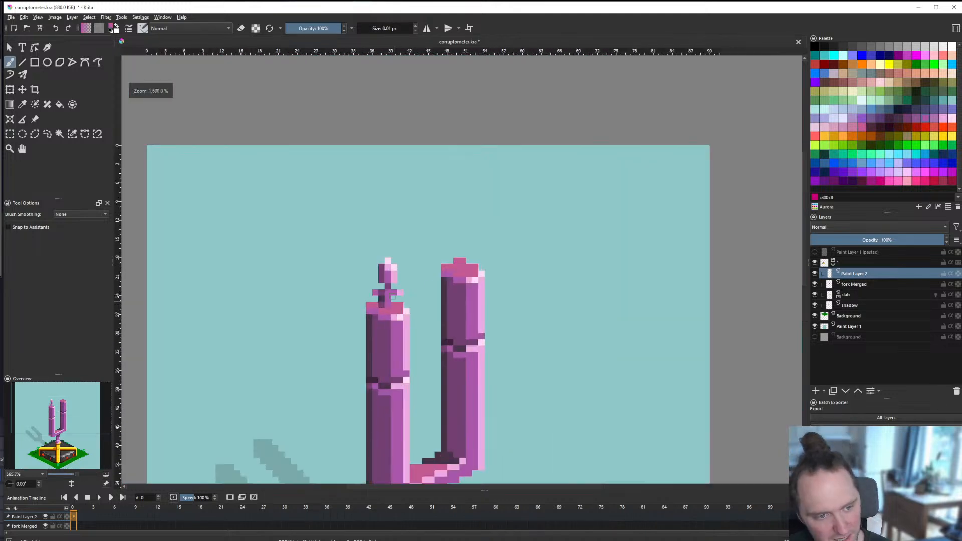
Step: Try mid-purple on the left end and light pink at the centre of the left spike's crossbar, comparing at smaller sizes
{"action": "scroll", "coordinate": [347, 310], "scroll_direction": "down", "scroll_amount": 4}
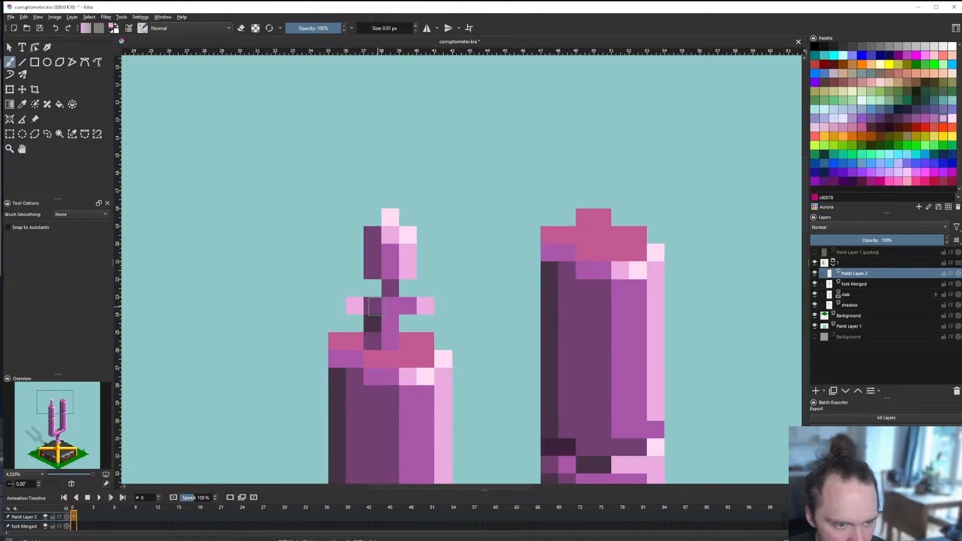
{"action": "scroll", "coordinate": [393, 311], "scroll_direction": "up", "scroll_amount": 4}
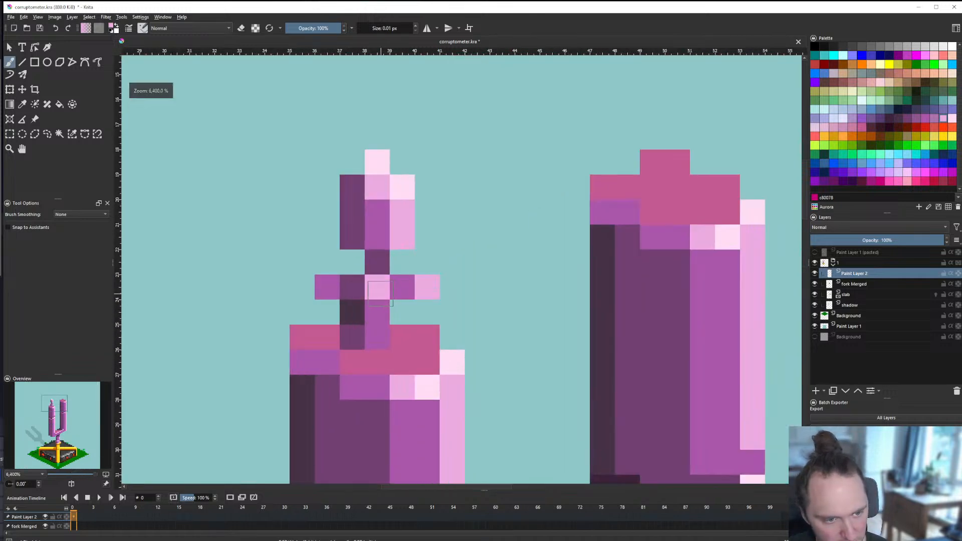
{"action": "scroll", "coordinate": [394, 311], "scroll_direction": "down", "scroll_amount": 5}
{"action": "scroll", "coordinate": [407, 320], "scroll_direction": "up", "scroll_amount": 5}
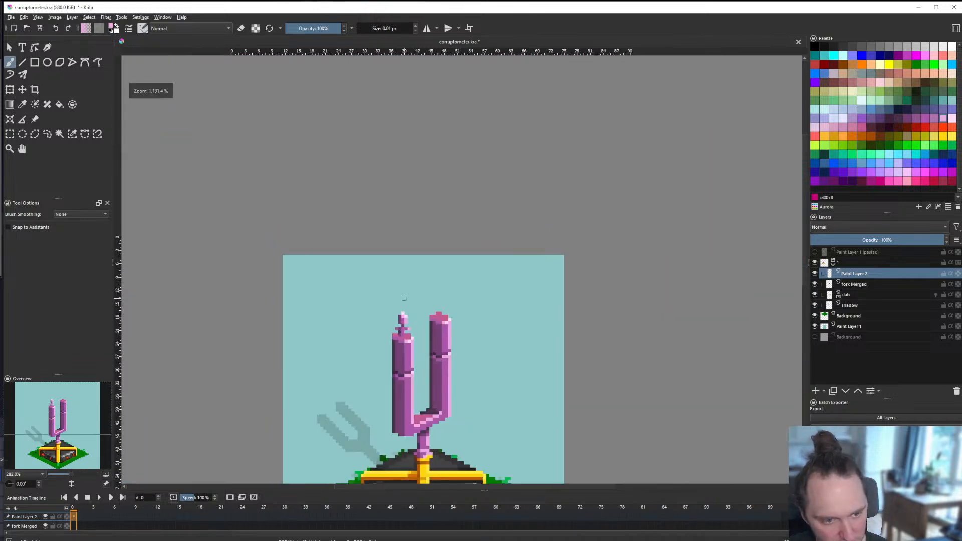
Step: Erase the darkest pixel below the left spike's crossbar, repaint it dark purple and save the file
{"action": "left_click", "coordinate": [367, 334]}
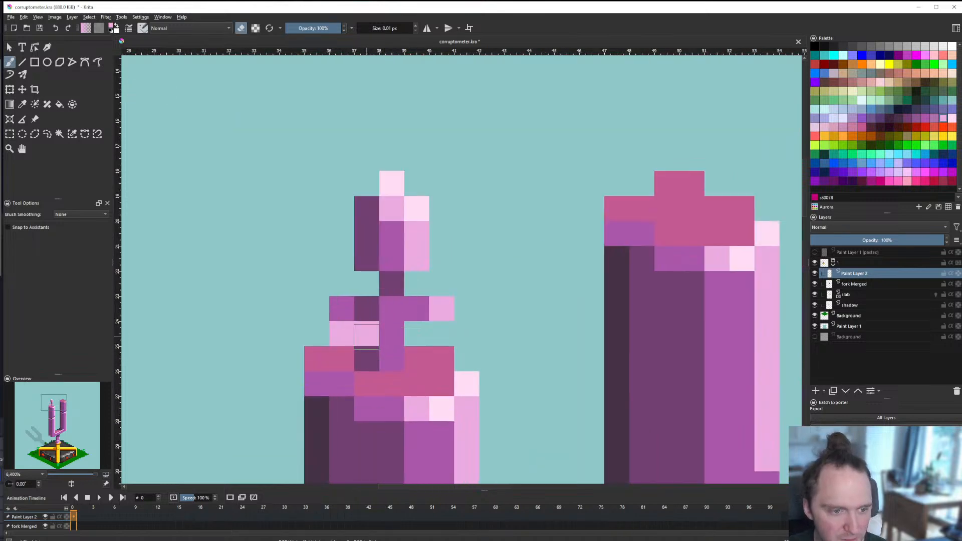
{"action": "scroll", "coordinate": [368, 333], "scroll_direction": "down", "scroll_amount": 10}
{"action": "scroll", "coordinate": [381, 328], "scroll_direction": "up", "scroll_amount": 8}
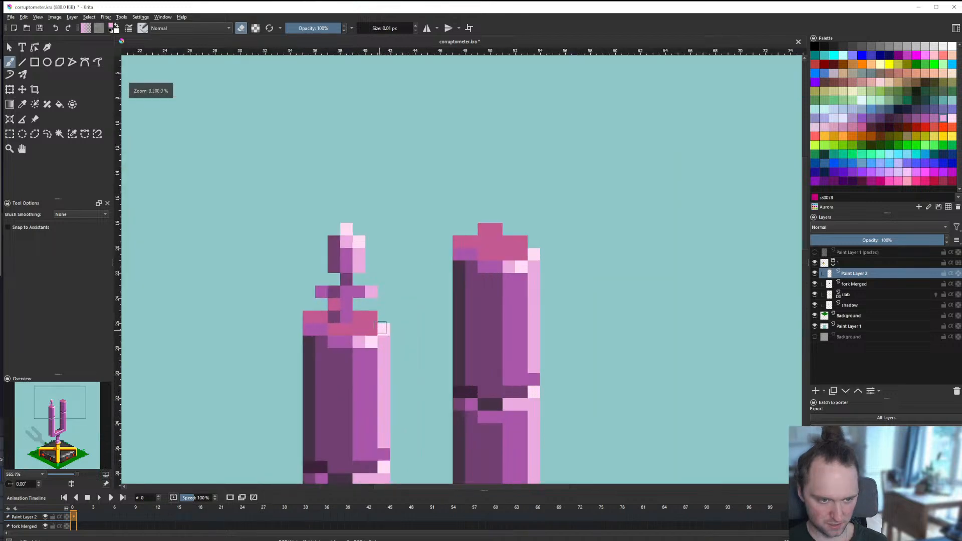
{"action": "scroll", "coordinate": [351, 321], "scroll_direction": "up", "scroll_amount": 2}
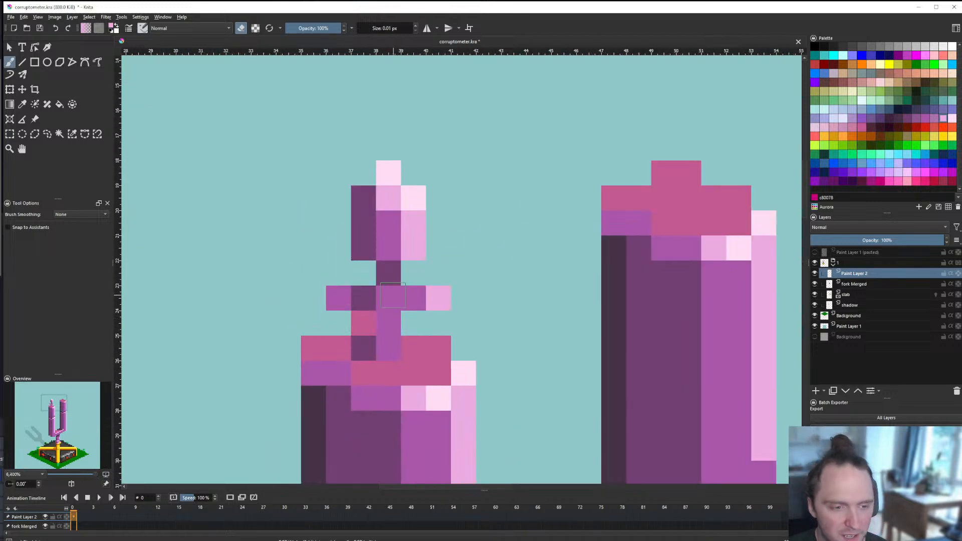
{"action": "key", "text": "e"}
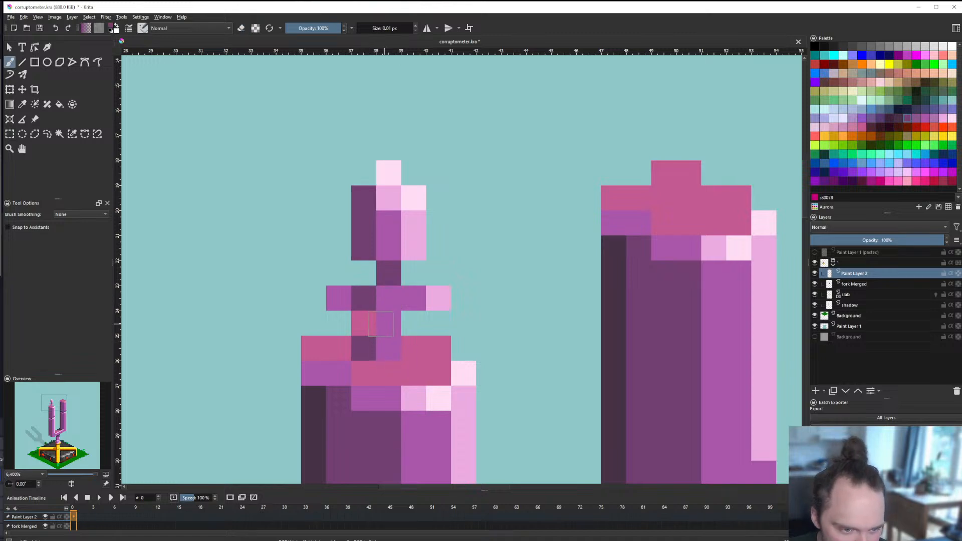
{"action": "left_click", "coordinate": [361, 325]}
{"action": "scroll", "coordinate": [371, 330], "scroll_direction": "down", "scroll_amount": 4}
{"action": "scroll", "coordinate": [371, 330], "scroll_direction": "up", "scroll_amount": 4}
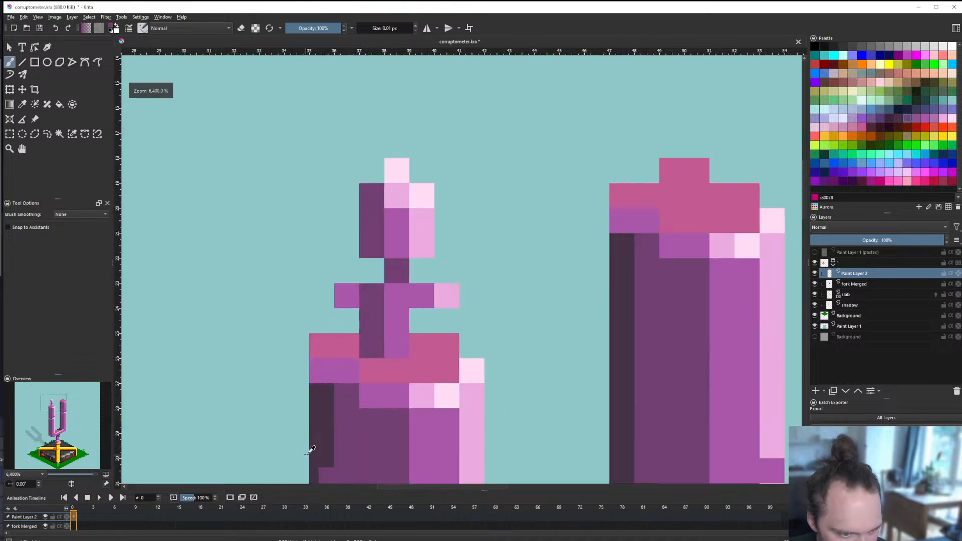
{"action": "scroll", "coordinate": [310, 449], "scroll_direction": "down", "scroll_amount": 4}
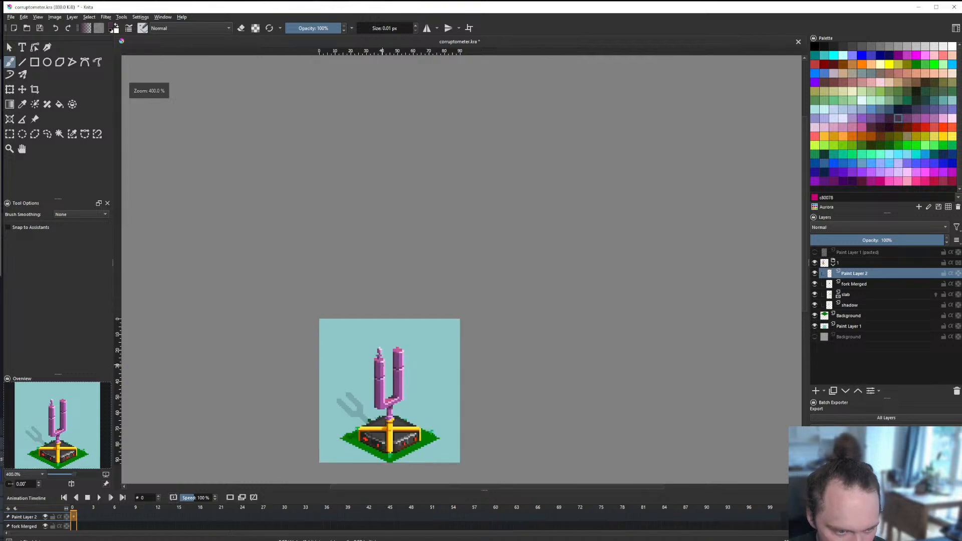
{"action": "scroll", "coordinate": [386, 365], "scroll_direction": "down", "scroll_amount": 2}
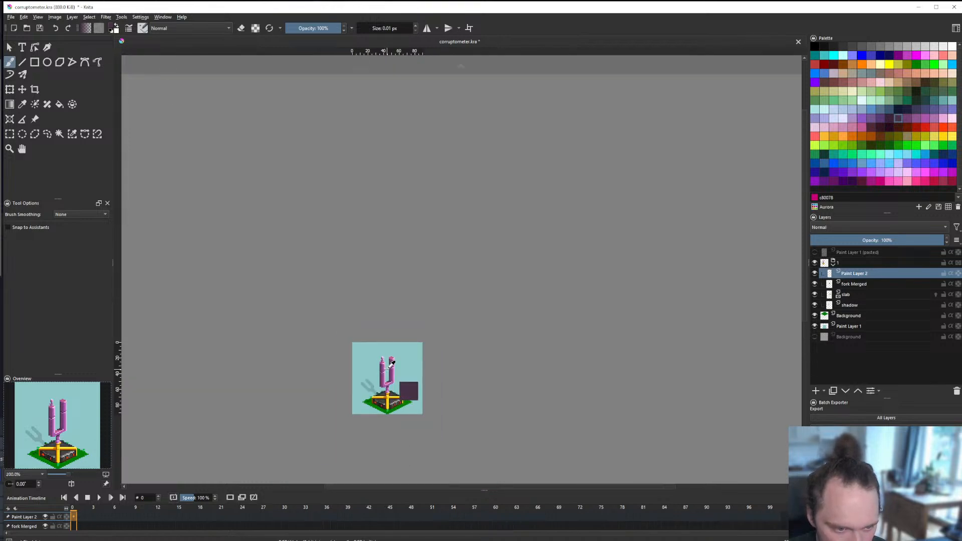
{"action": "scroll", "coordinate": [391, 362], "scroll_direction": "up", "scroll_amount": 5}
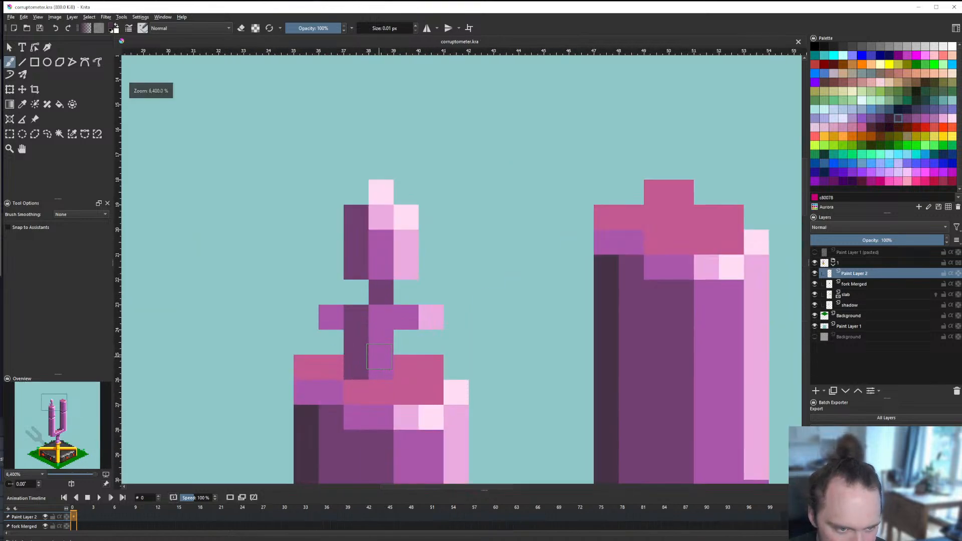
Step: Pick the spike's light pink and paint the centre and left end of the crossbar with it
{"action": "left_click", "coordinate": [413, 261], "text": "ctrl"}
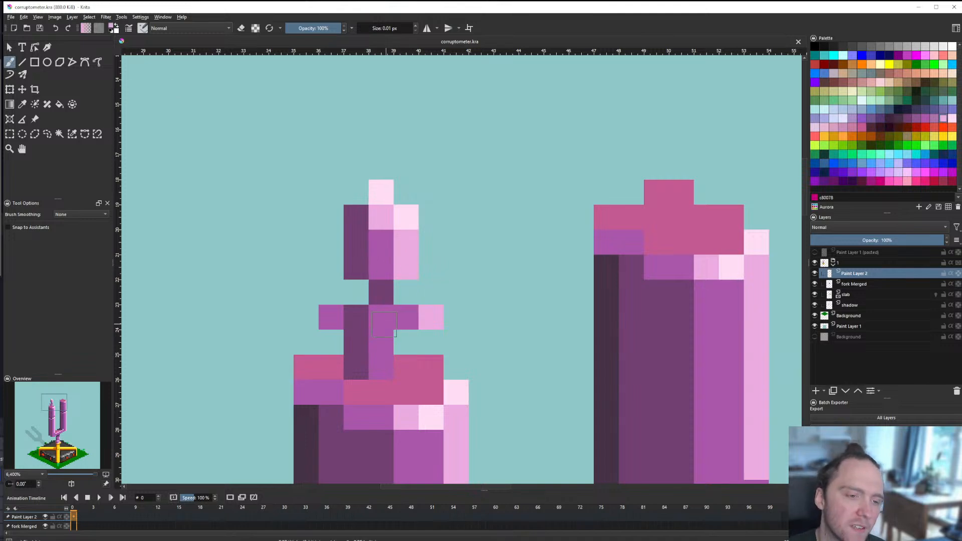
{"action": "left_click", "coordinate": [385, 325]}
{"action": "scroll", "coordinate": [384, 325], "scroll_direction": "down", "scroll_amount": 4}
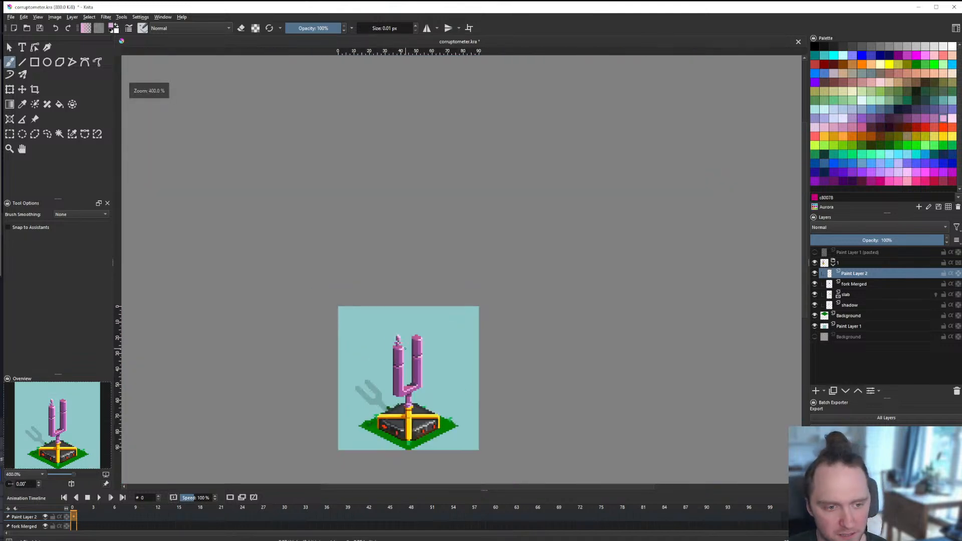
{"action": "scroll", "coordinate": [396, 344], "scroll_direction": "up", "scroll_amount": 3}
{"action": "scroll", "coordinate": [385, 337], "scroll_direction": "down", "scroll_amount": 1}
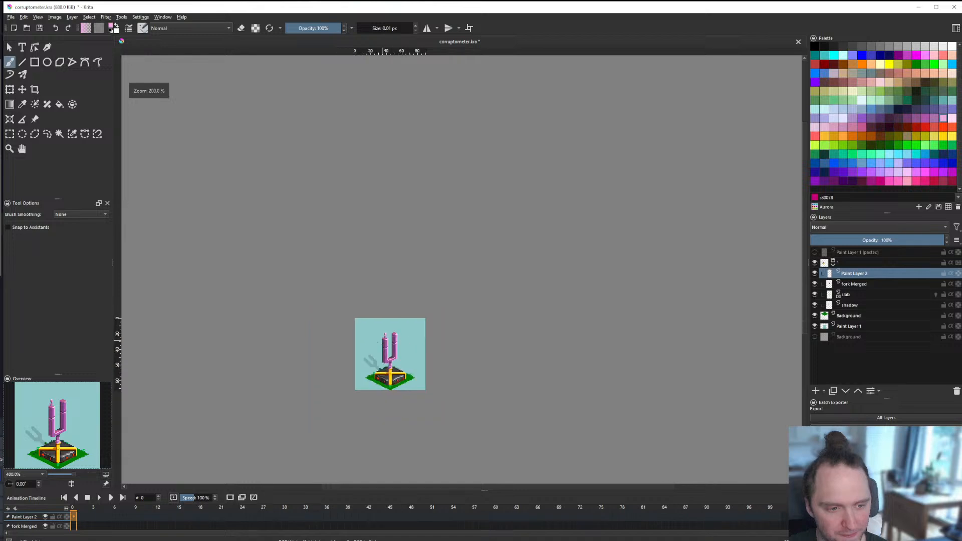
{"action": "scroll", "coordinate": [386, 338], "scroll_direction": "up", "scroll_amount": 1}
{"action": "scroll", "coordinate": [392, 345], "scroll_direction": "up", "scroll_amount": 2}
{"action": "scroll", "coordinate": [392, 345], "scroll_direction": "up", "scroll_amount": 3}
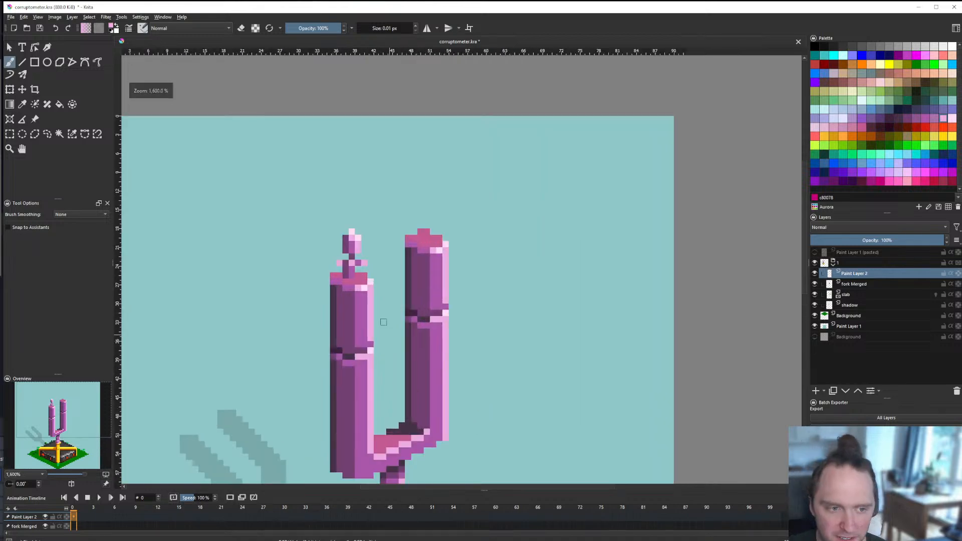
Step: Duplicate Paint Layer 2 and move the copied spike onto the right prong's top, at X 48 px, Y 12 px
{"action": "right_click", "coordinate": [860, 275]}
{"action": "left_click", "coordinate": [873, 345]}
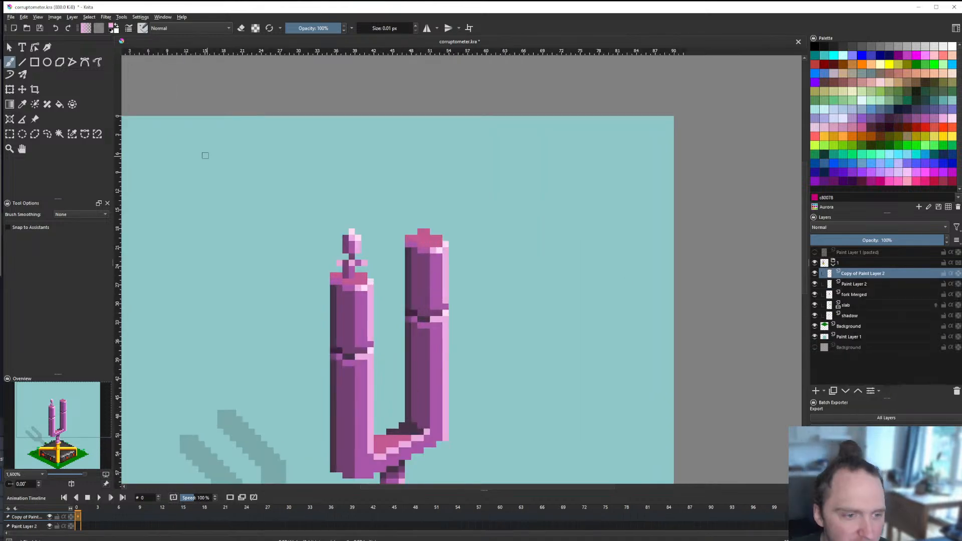
{"action": "key", "text": "t"}
{"action": "mouse_move", "coordinate": [392, 251]}
{"action": "left_mouse_down"}
{"action": "mouse_move", "coordinate": [517, 223]}
{"action": "mouse_move", "coordinate": [469, 213]}
{"action": "left_mouse_up"}
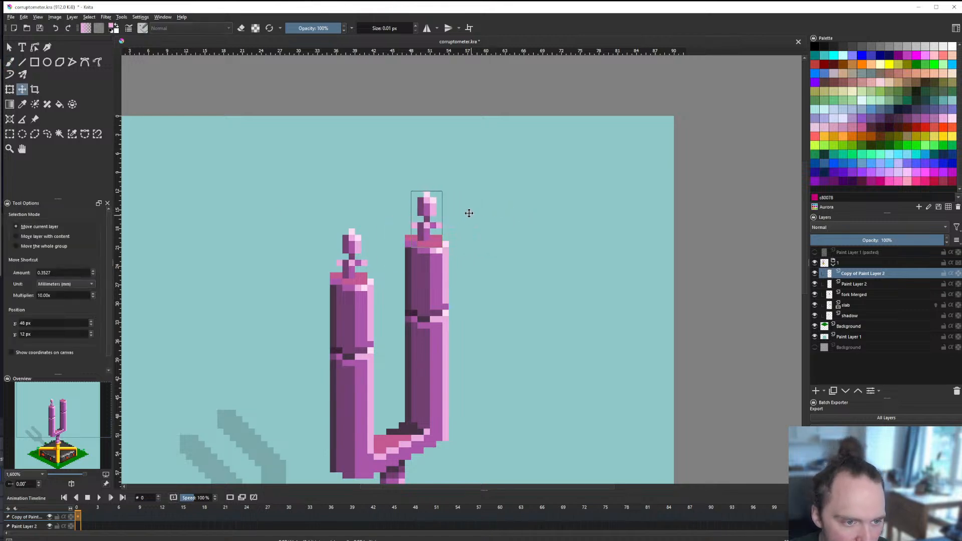
Step: Save the file and compare the two spikes on the whole sprite at several sizes
{"action": "scroll", "coordinate": [389, 300], "scroll_direction": "down", "scroll_amount": 6}
{"action": "scroll", "coordinate": [389, 298], "scroll_direction": "up", "scroll_amount": 1}
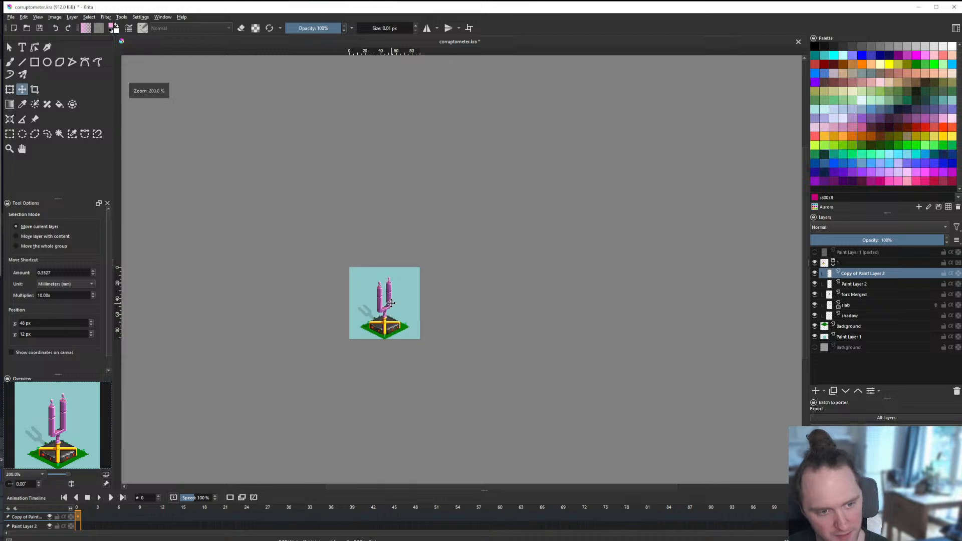
{"action": "key", "text": "ctrl+s"}
{"action": "scroll", "coordinate": [390, 297], "scroll_direction": "up", "scroll_amount": 2}
{"action": "scroll", "coordinate": [386, 293], "scroll_direction": "down", "scroll_amount": 1}
{"action": "scroll", "coordinate": [400, 299], "scroll_direction": "up", "scroll_amount": 5}
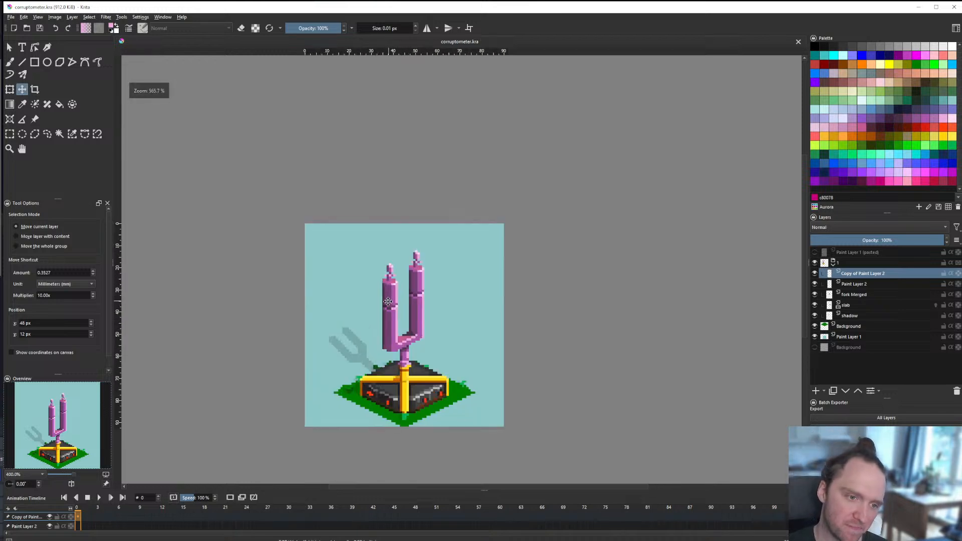
{"action": "scroll", "coordinate": [396, 302], "scroll_direction": "down", "scroll_amount": 5}
{"action": "scroll", "coordinate": [404, 306], "scroll_direction": "up", "scroll_amount": 2}
{"action": "scroll", "coordinate": [409, 308], "scroll_direction": "down", "scroll_amount": 2}
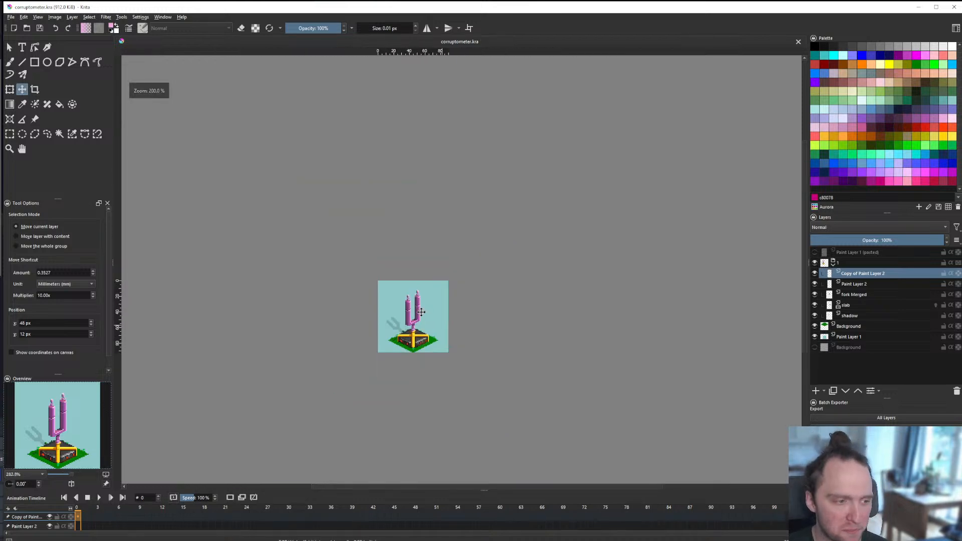
{"action": "scroll", "coordinate": [415, 312], "scroll_direction": "up", "scroll_amount": 5}
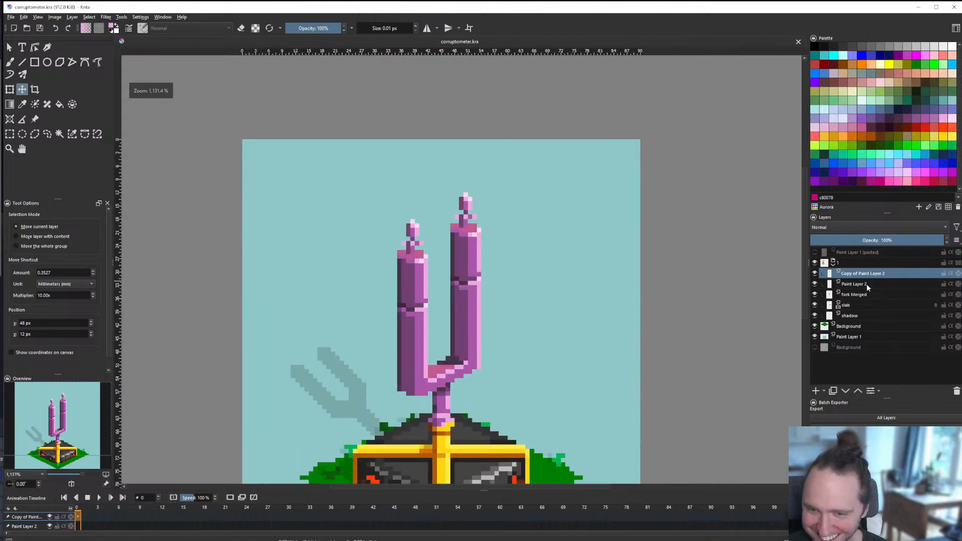
Step: Merge the copied spike layer with Paint Layer 2 below it
{"action": "right_click", "coordinate": [844, 274]}
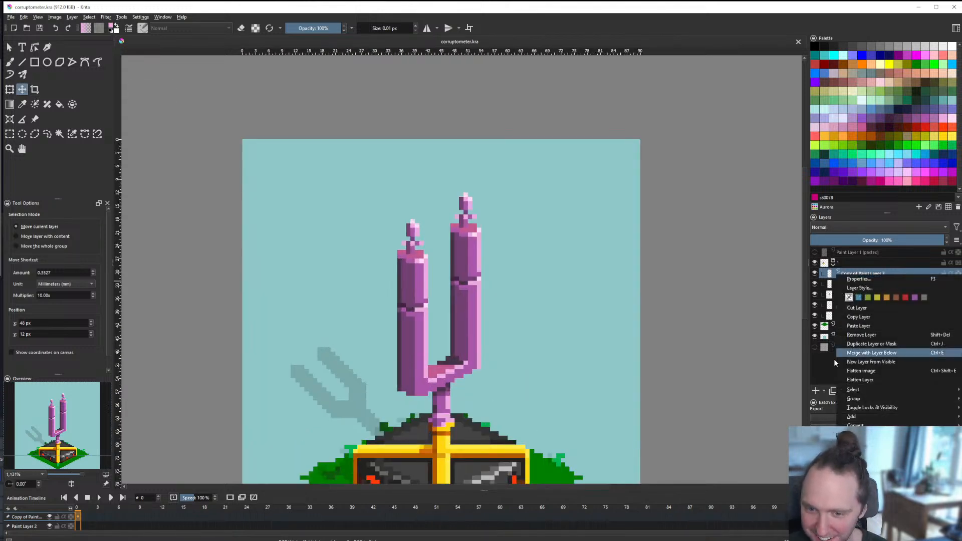
{"action": "left_click", "coordinate": [870, 354]}
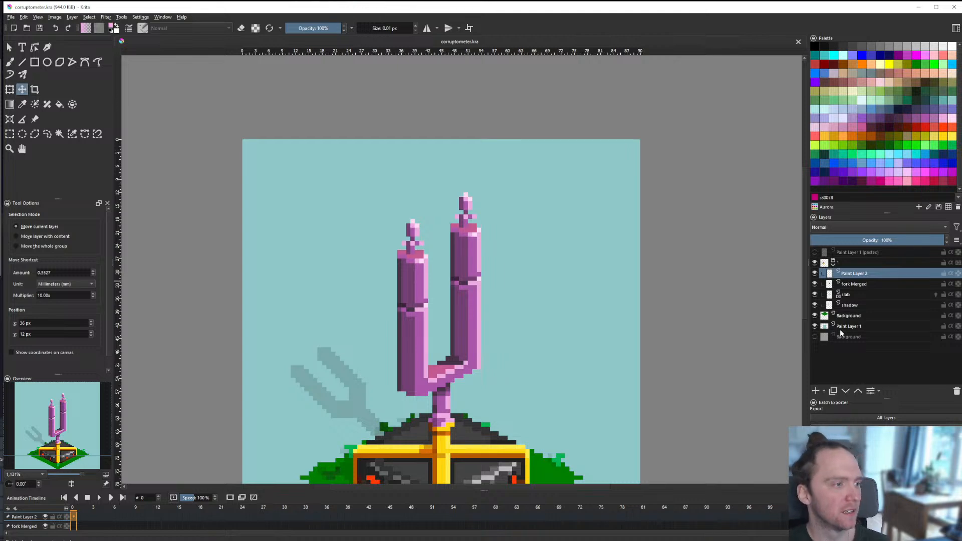
{"action": "mouse_move", "coordinate": [839, 329]}
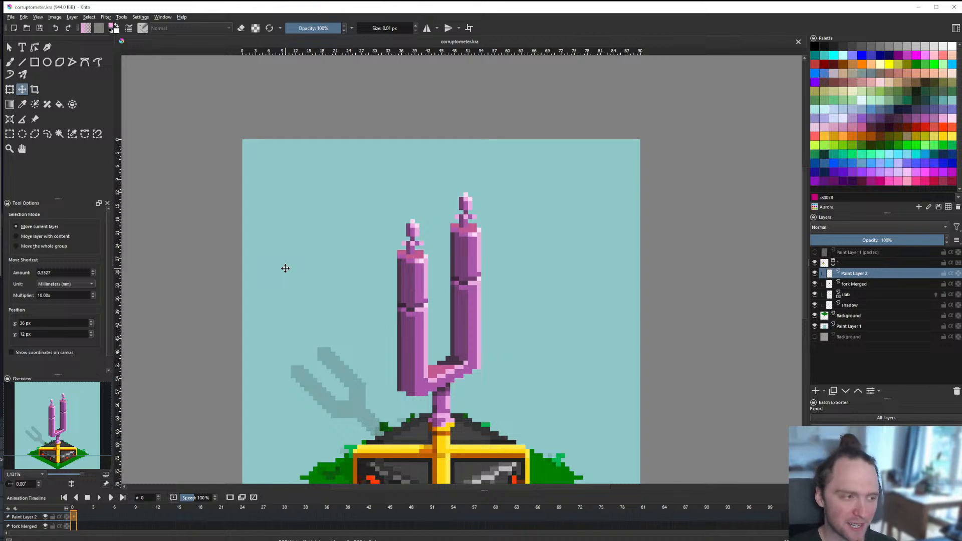
Step: Try the prong's darkest purple on the shaded foot pixel of the left spike, check it and undo it
{"action": "scroll", "coordinate": [314, 292], "scroll_direction": "down", "scroll_amount": 2}
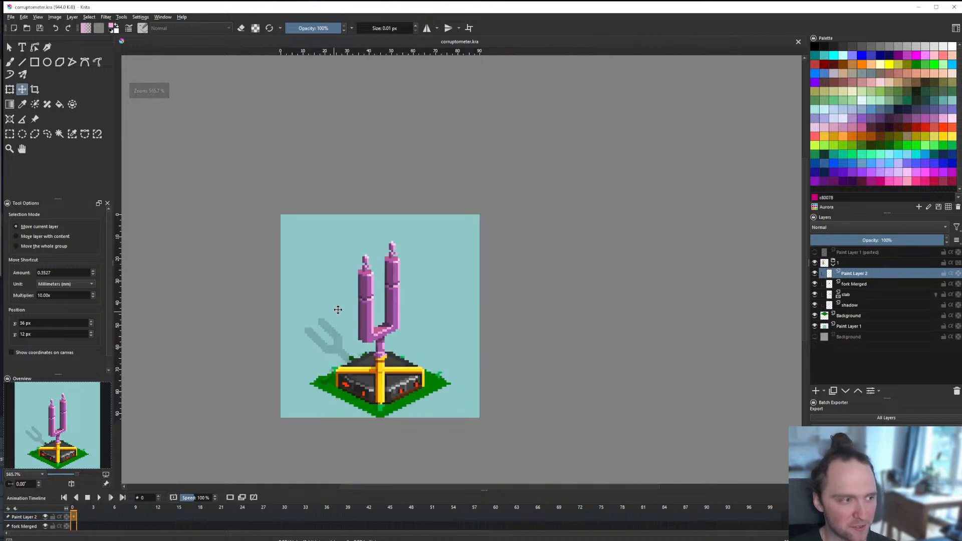
{"action": "left_click", "coordinate": [9, 134]}
{"action": "scroll", "coordinate": [273, 277], "scroll_direction": "up", "scroll_amount": 1}
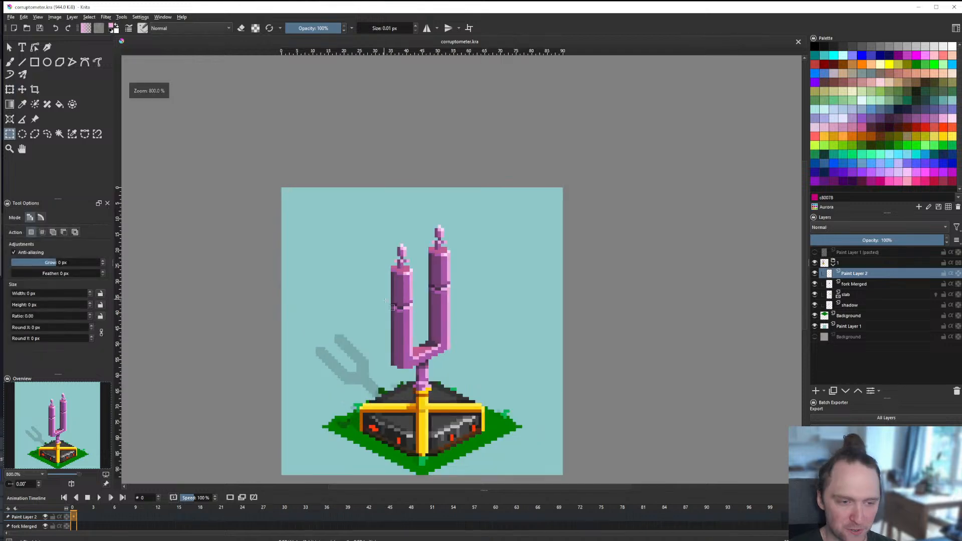
{"action": "scroll", "coordinate": [430, 258], "scroll_direction": "up", "scroll_amount": 6}
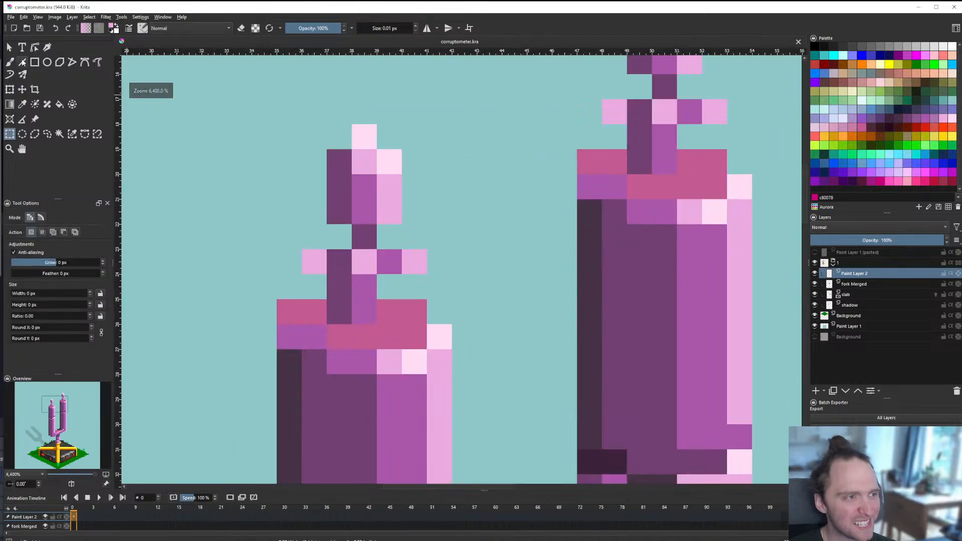
{"action": "left_click", "coordinate": [10, 61]}
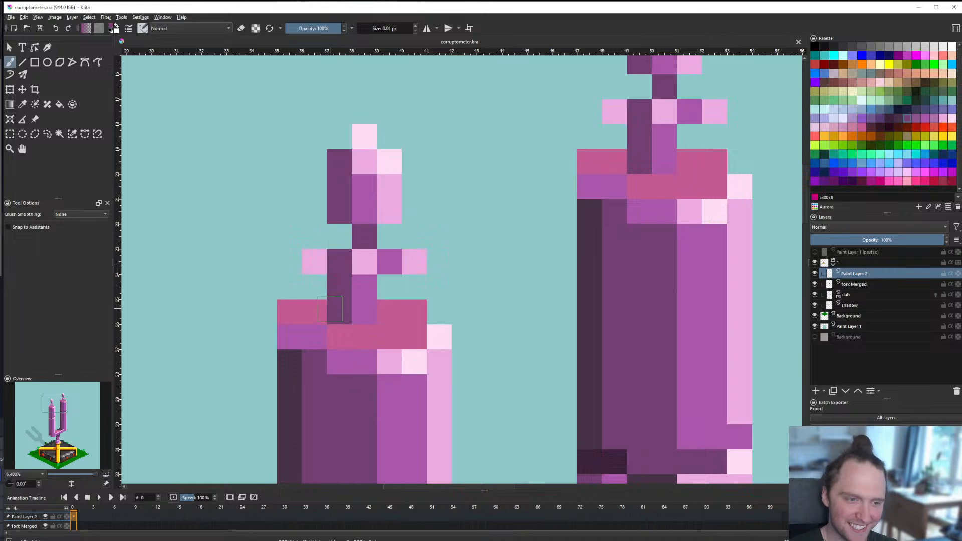
{"action": "left_click", "coordinate": [290, 358], "text": "ctrl"}
{"action": "left_click", "coordinate": [338, 311]}
{"action": "scroll", "coordinate": [336, 328], "scroll_direction": "down", "scroll_amount": 2}
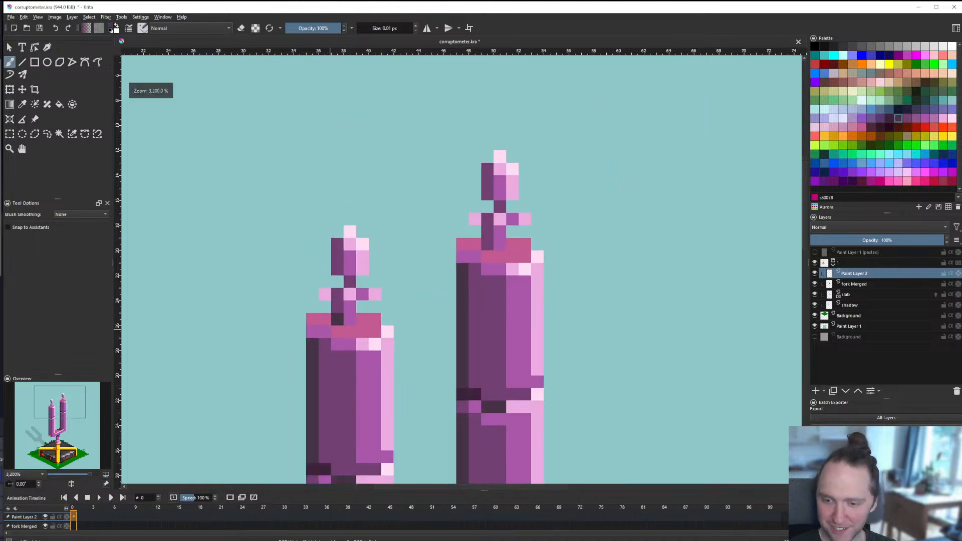
{"action": "key", "text": "ctrl+z"}
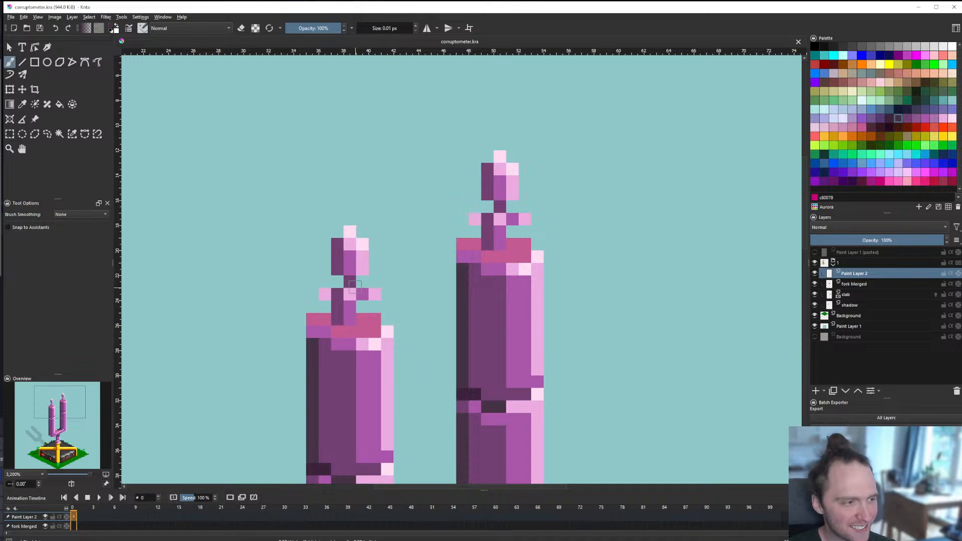
Step: Paint the shaded foot pixel of the right spike and of the left spike in the darkest purple, and save the file
{"action": "scroll", "coordinate": [355, 286], "scroll_direction": "down", "scroll_amount": 1}
{"action": "scroll", "coordinate": [450, 235], "scroll_direction": "up", "scroll_amount": 2}
{"action": "left_click", "coordinate": [530, 224]}
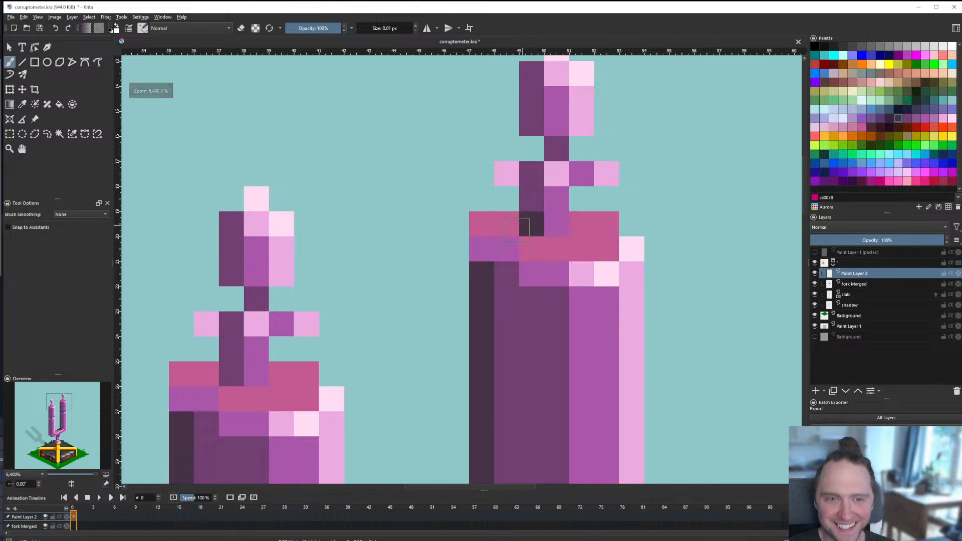
{"action": "scroll", "coordinate": [408, 308], "scroll_direction": "down", "scroll_amount": 6}
{"action": "scroll", "coordinate": [394, 314], "scroll_direction": "up", "scroll_amount": 4}
{"action": "left_click", "coordinate": [359, 320]}
{"action": "scroll", "coordinate": [377, 310], "scroll_direction": "down", "scroll_amount": 7}
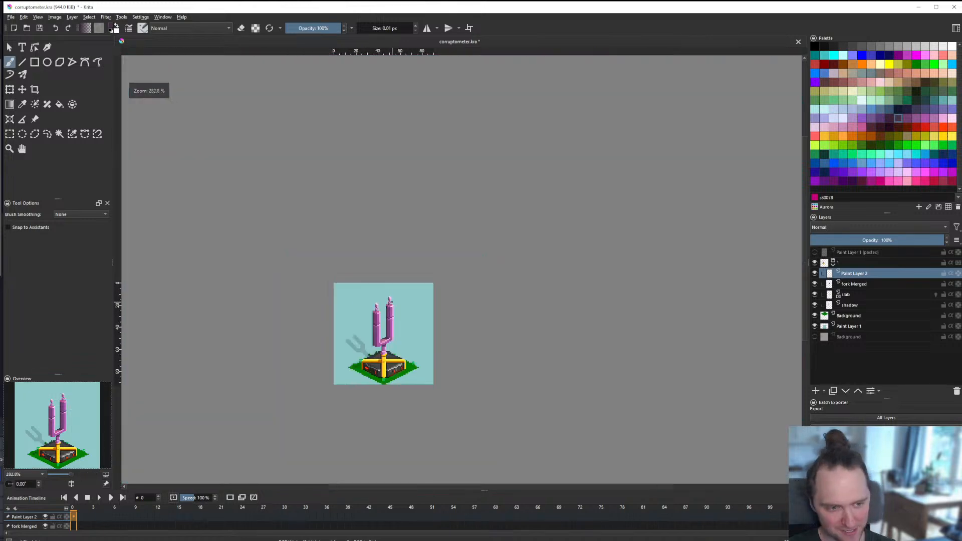
{"action": "scroll", "coordinate": [387, 302], "scroll_direction": "up", "scroll_amount": 3}
{"action": "key", "text": "ctrl+s"}
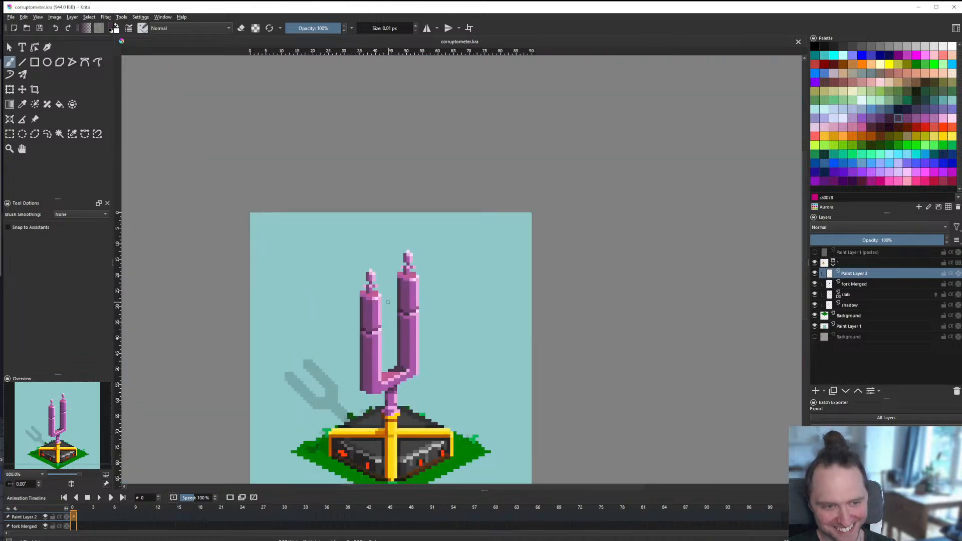
Step: Check both spikes close up and on the whole sprite, and switch to the Line tool
{"action": "scroll", "coordinate": [388, 302], "scroll_direction": "up", "scroll_amount": 2}
{"action": "scroll", "coordinate": [396, 291], "scroll_direction": "down", "scroll_amount": 1}
{"action": "scroll", "coordinate": [405, 278], "scroll_direction": "up", "scroll_amount": 2}
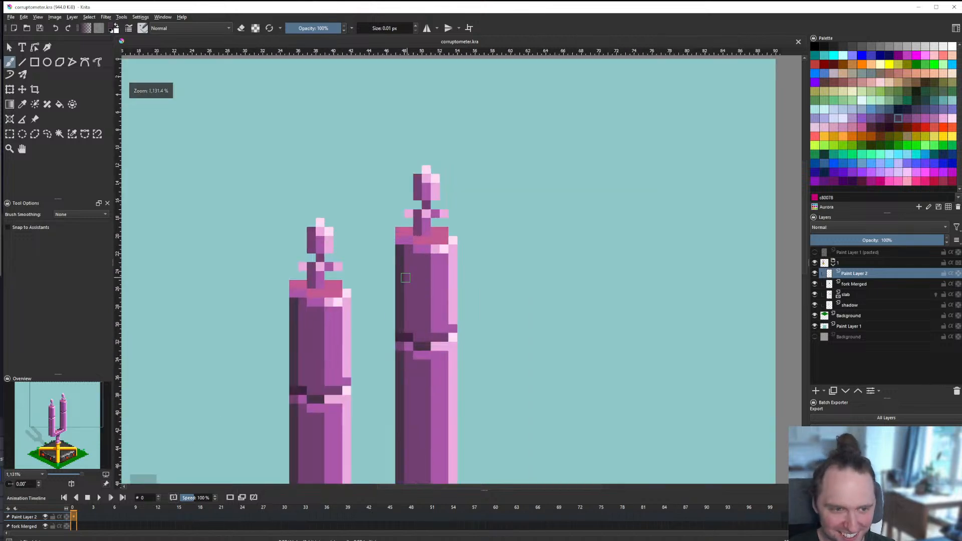
{"action": "key", "text": "v"}
{"action": "scroll", "coordinate": [375, 255], "scroll_direction": "down", "scroll_amount": 5}
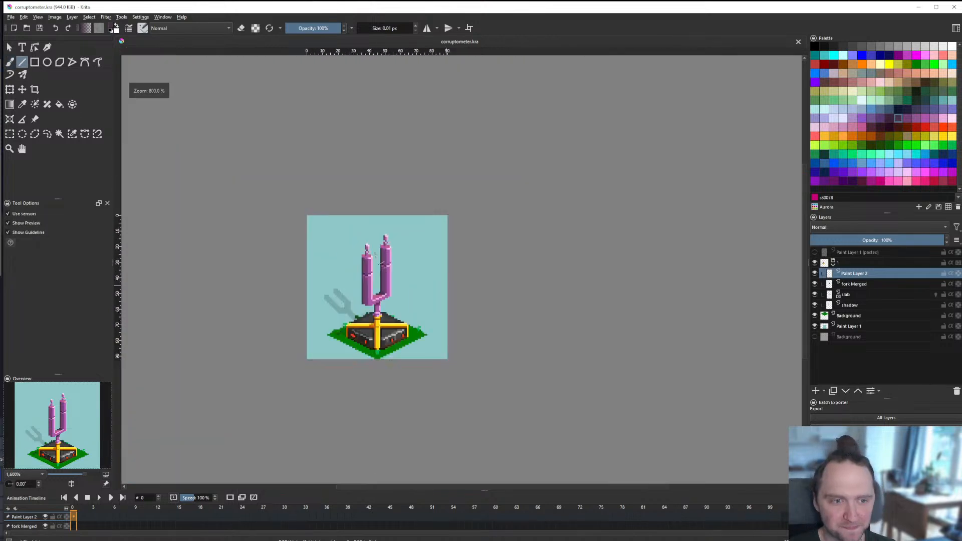
Step: Try deleting the two shaded foot pixels below the left spike's crossbar, deselect, and check the spike on the whole sprite
{"action": "scroll", "coordinate": [375, 256], "scroll_direction": "up", "scroll_amount": 6}
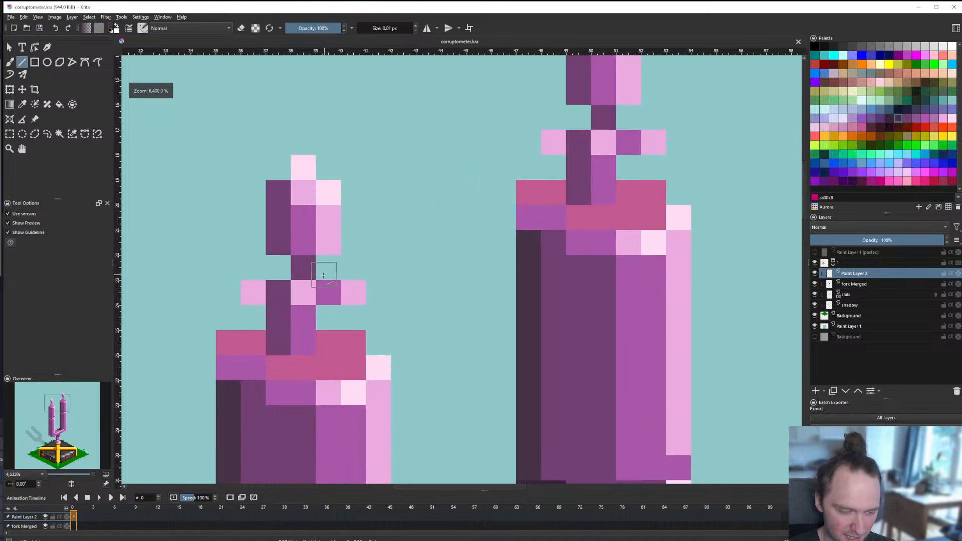
{"action": "scroll", "coordinate": [363, 295], "scroll_direction": "down", "scroll_amount": 5}
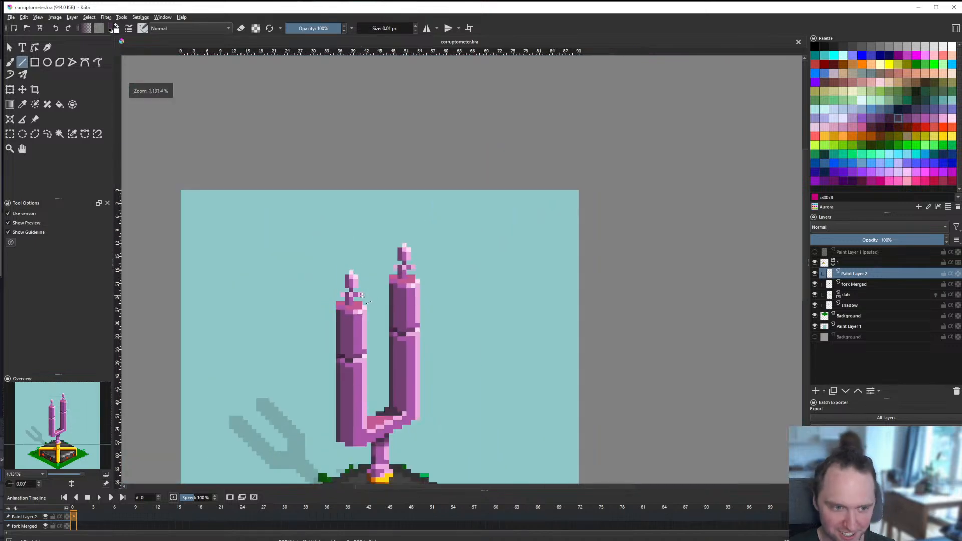
{"action": "scroll", "coordinate": [362, 294], "scroll_direction": "up", "scroll_amount": 4}
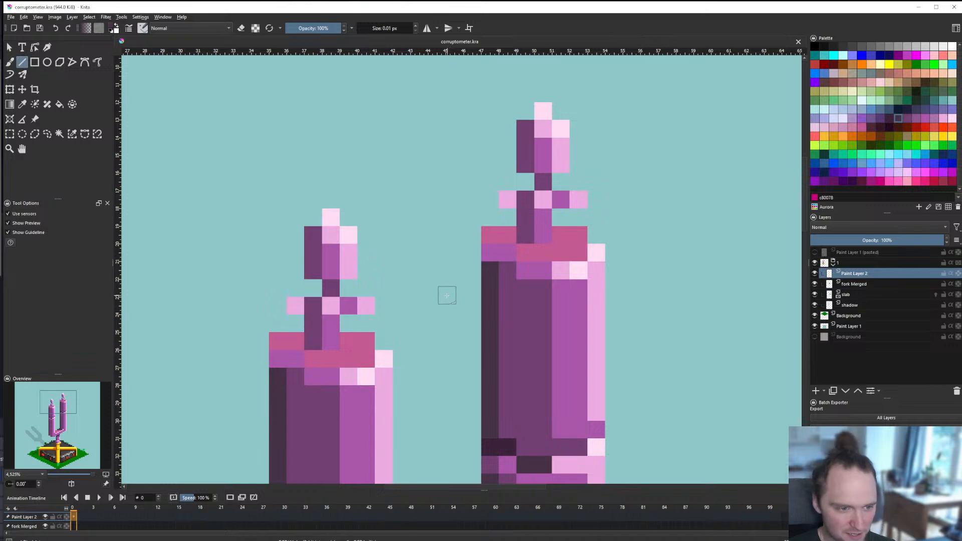
{"action": "scroll", "coordinate": [342, 319], "scroll_direction": "up", "scroll_amount": 1}
{"action": "left_click", "coordinate": [9, 134]}
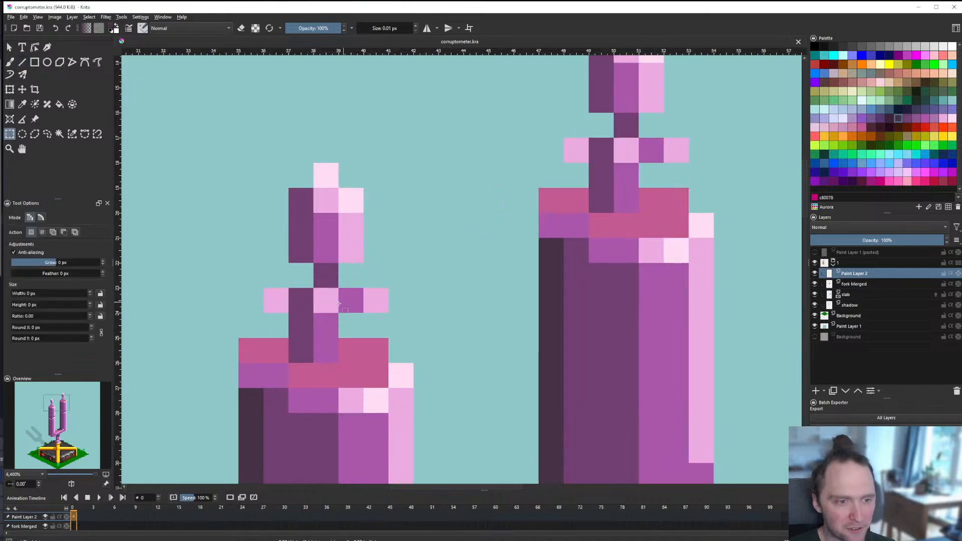
{"action": "left_click_drag", "start_coordinate": [290, 315], "coordinate": [308, 357]}
{"action": "key", "text": "Delete"}
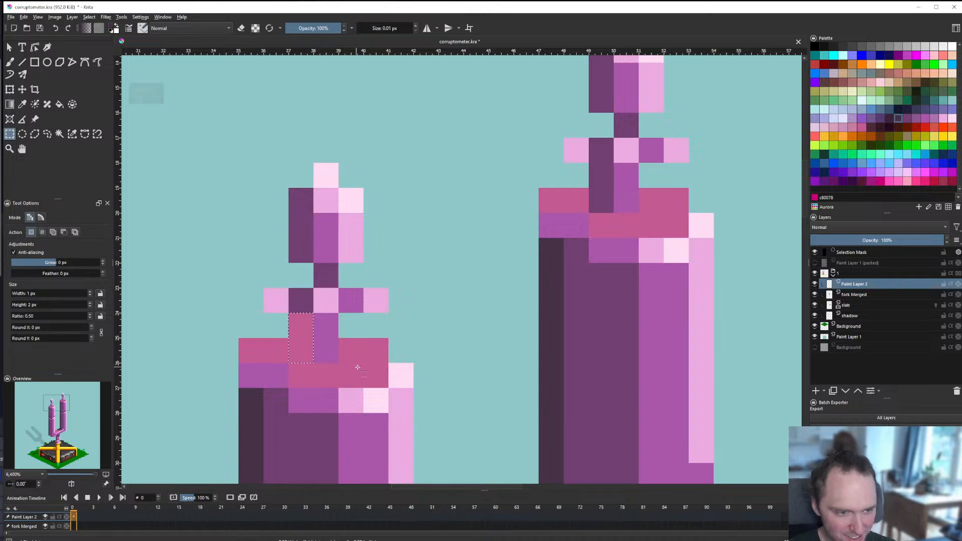
{"action": "key", "text": "ctrl+shift+a"}
{"action": "scroll", "coordinate": [354, 354], "scroll_direction": "down", "scroll_amount": 7}
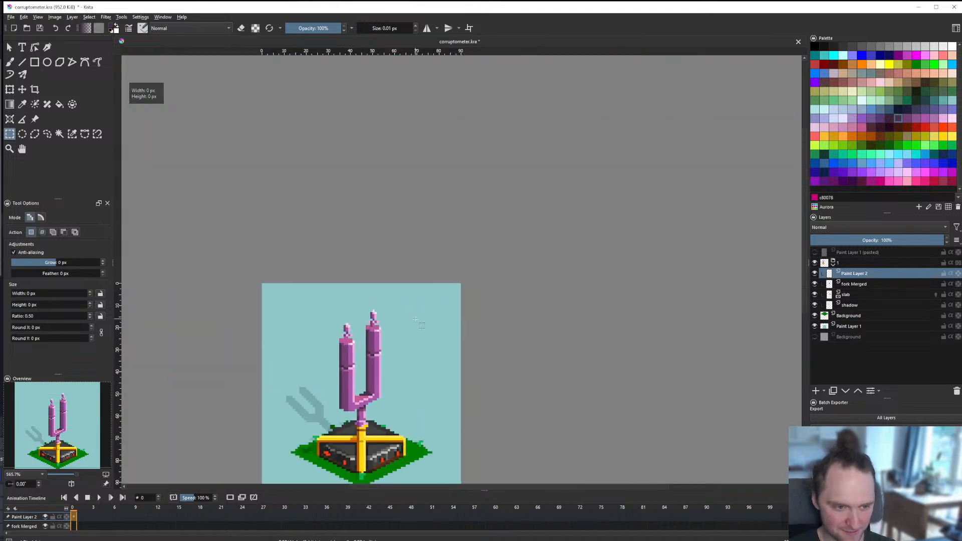
{"action": "scroll", "coordinate": [415, 319], "scroll_direction": "up", "scroll_amount": 7}
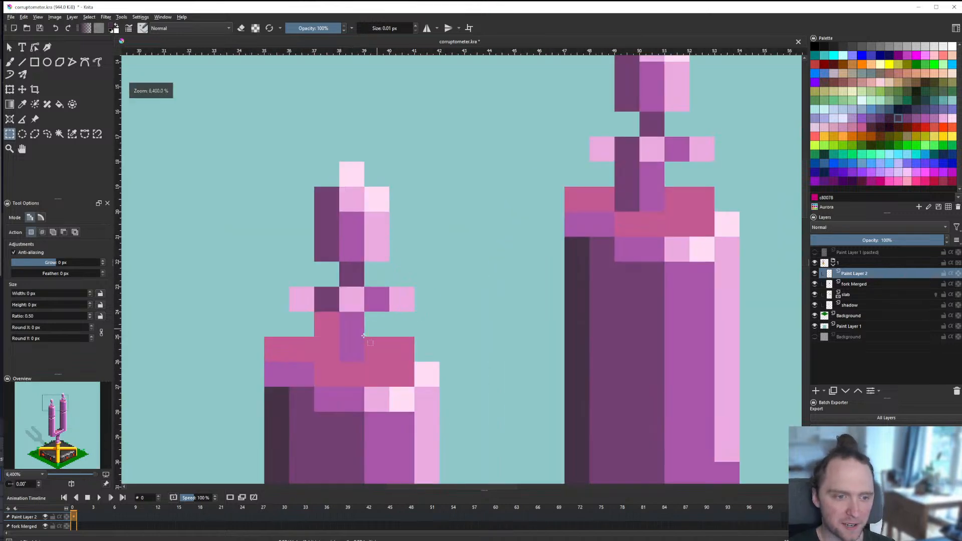
Step: Try a yellow (ffd510) brush stroke across the left prong's top around the spike foot, check it and undo it
{"action": "left_click_drag", "start_coordinate": [317, 314], "coordinate": [338, 346]}
{"action": "left_click", "coordinate": [337, 346]}
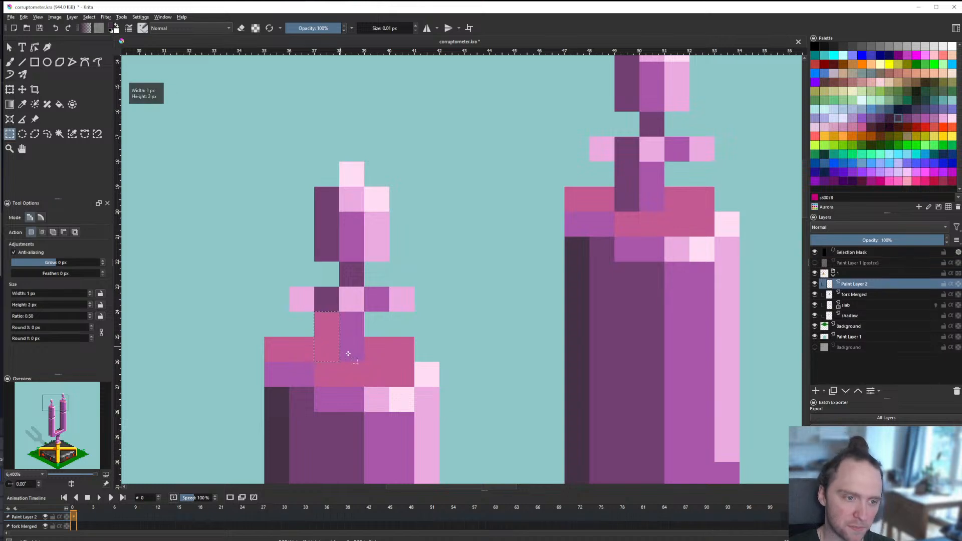
{"action": "left_click", "coordinate": [942, 137]}
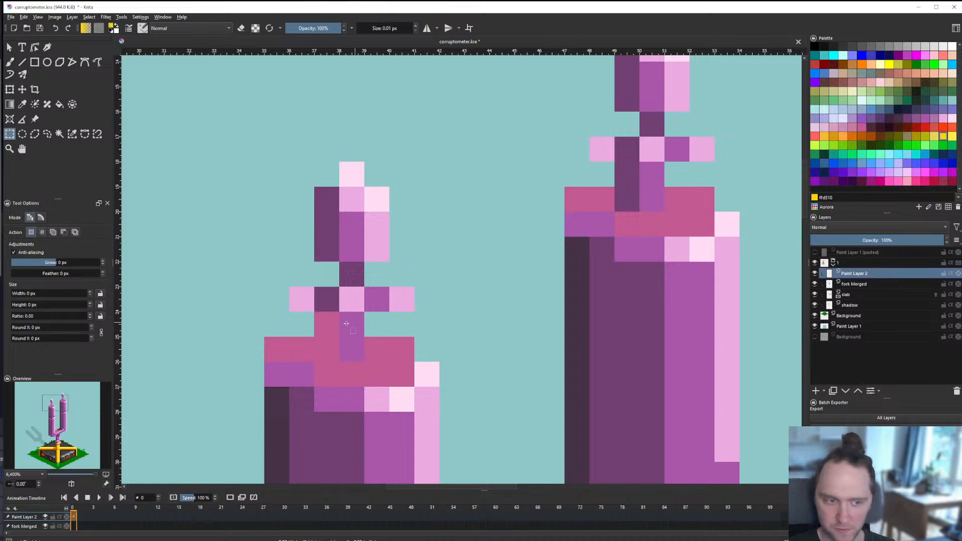
{"action": "key", "text": "b"}
{"action": "mouse_move", "coordinate": [277, 349]}
{"action": "left_mouse_down"}
{"action": "mouse_move", "coordinate": [327, 322]}
{"action": "mouse_move", "coordinate": [350, 351]}
{"action": "mouse_move", "coordinate": [377, 355]}
{"action": "mouse_move", "coordinate": [400, 326]}
{"action": "left_mouse_up"}
{"action": "scroll", "coordinate": [427, 330], "scroll_direction": "down", "scroll_amount": 9}
{"action": "scroll", "coordinate": [427, 330], "scroll_direction": "up", "scroll_amount": 5}
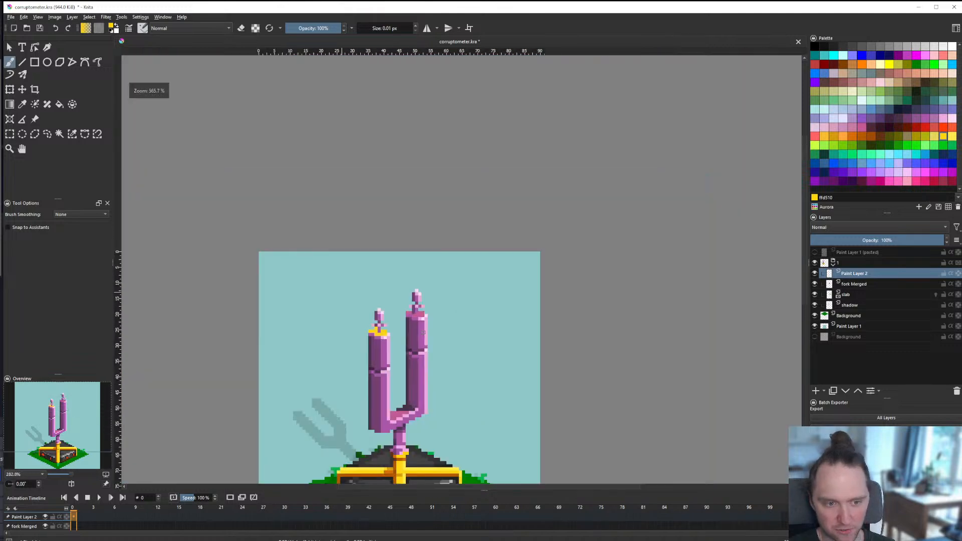
{"action": "scroll", "coordinate": [371, 344], "scroll_direction": "up", "scroll_amount": 3}
{"action": "key", "text": "ctrl+z"}
{"action": "key", "text": "ctrl+z"}
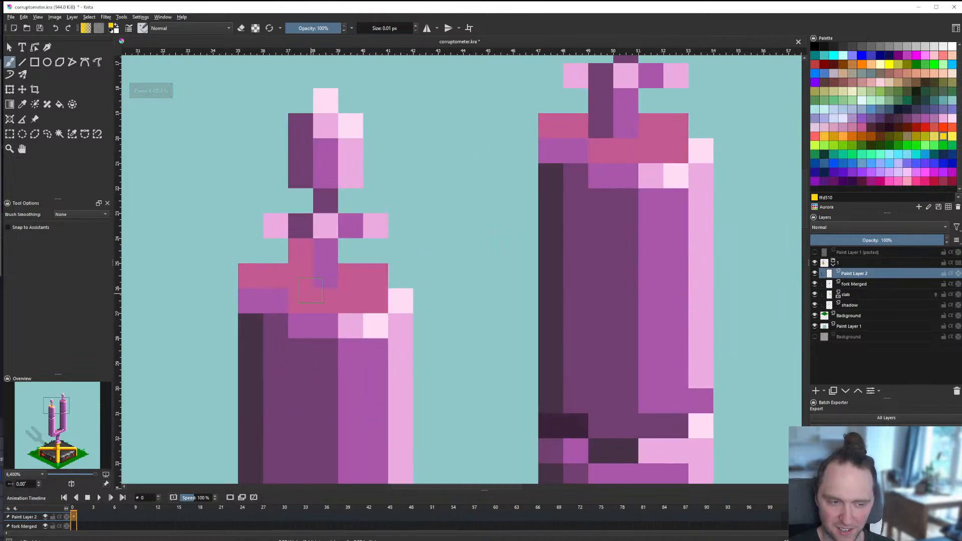
Step: Undo the deletion of the left spike's two shaded foot pixels and clear the selection
{"action": "scroll", "coordinate": [324, 317], "scroll_direction": "down", "scroll_amount": 1}
{"action": "key", "text": "ctrl+z"}
{"action": "key", "text": "ctrl+z"}
{"action": "key", "text": "ctrl+z"}
{"action": "key", "text": "ctrl+z"}
{"action": "key", "text": "ctrl+z"}
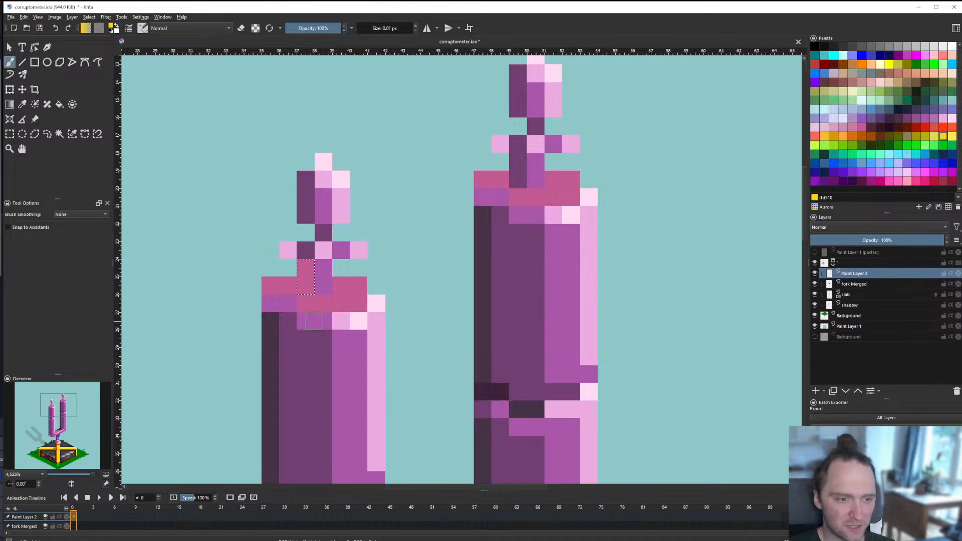
{"action": "left_click", "coordinate": [9, 134]}
{"action": "left_click", "coordinate": [317, 317]}
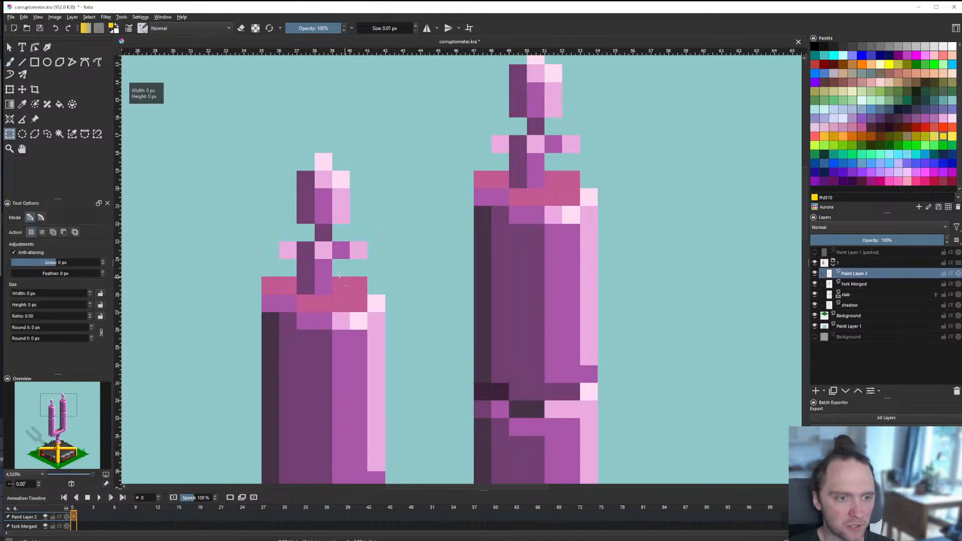
Step: Examine the left spike's foot close up and on the whole sprite, and switch to the Line tool
{"action": "scroll", "coordinate": [317, 317], "scroll_direction": "down", "scroll_amount": 6}
{"action": "scroll", "coordinate": [317, 316], "scroll_direction": "up", "scroll_amount": 6}
{"action": "left_click_drag", "start_coordinate": [357, 250], "coordinate": [380, 302]}
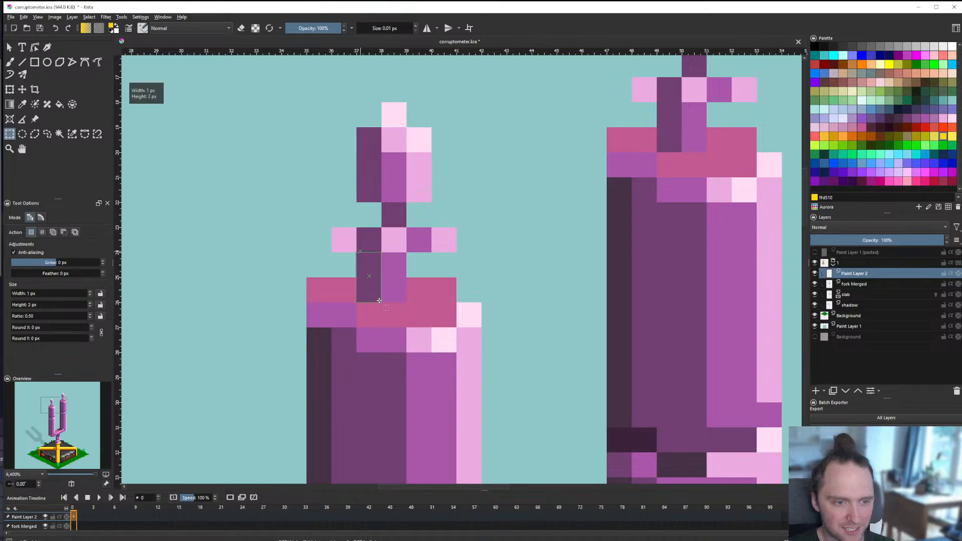
{"action": "scroll", "coordinate": [380, 302], "scroll_direction": "down", "scroll_amount": 7}
{"action": "left_click", "coordinate": [386, 385]}
{"action": "scroll", "coordinate": [375, 371], "scroll_direction": "down", "scroll_amount": 1}
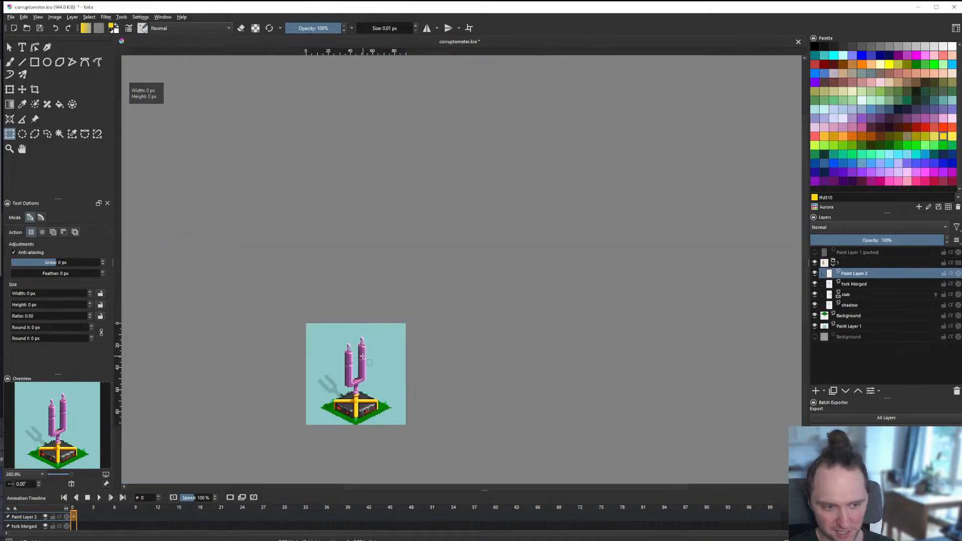
{"action": "scroll", "coordinate": [363, 355], "scroll_direction": "up", "scroll_amount": 9}
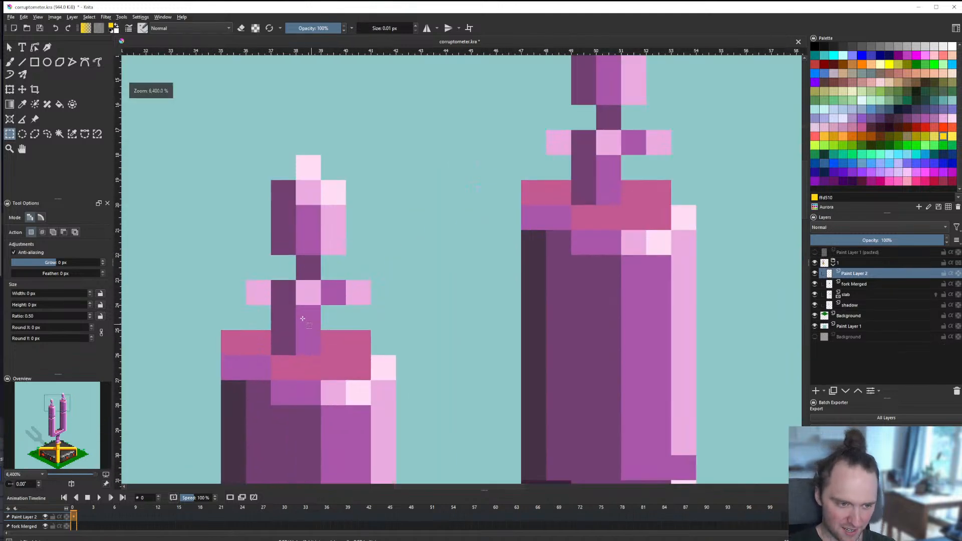
{"action": "left_click", "coordinate": [23, 63]}
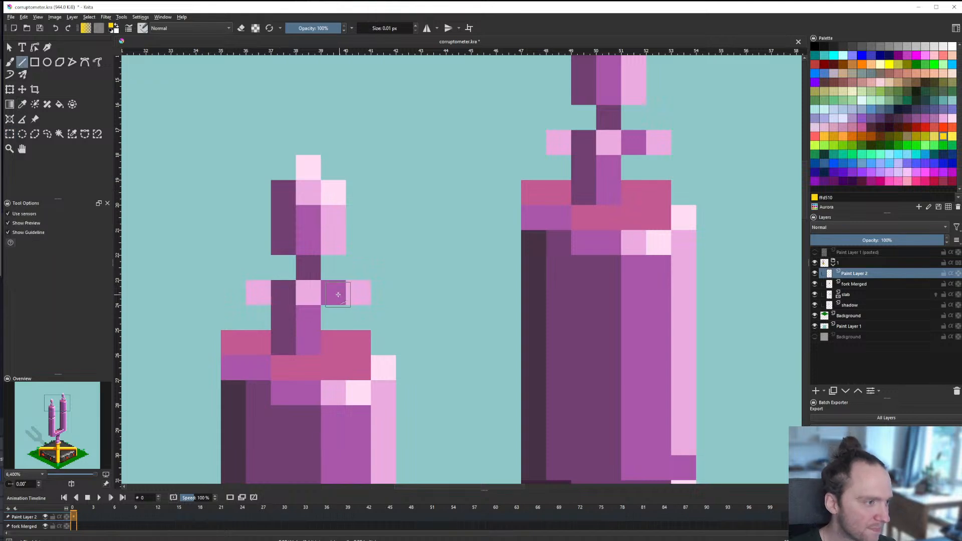
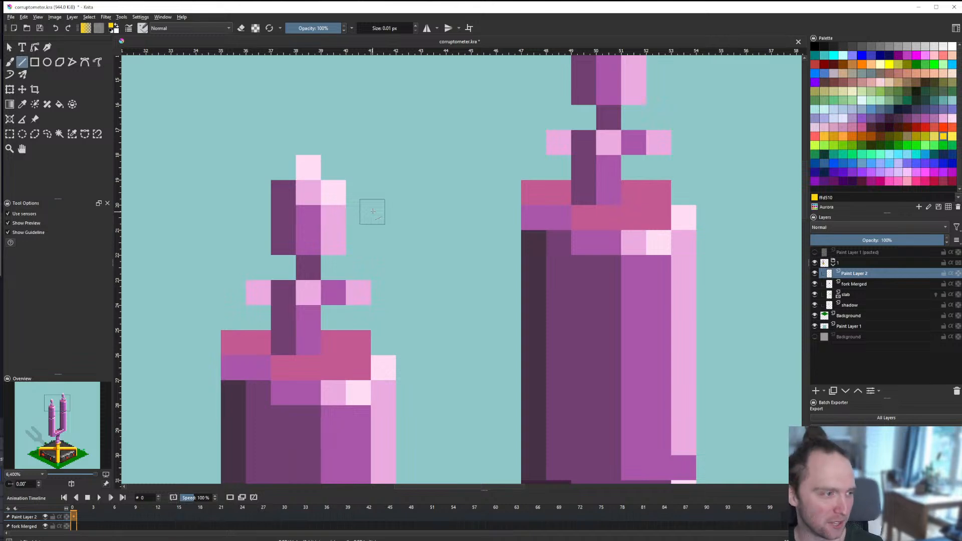
Step: Try to cut away the outermost dark pixel of the left prong's groove while Paint Layer 2 is active, and deselect
{"action": "scroll", "coordinate": [372, 211], "scroll_direction": "down", "scroll_amount": 4}
{"action": "scroll", "coordinate": [361, 208], "scroll_direction": "up", "scroll_amount": 3}
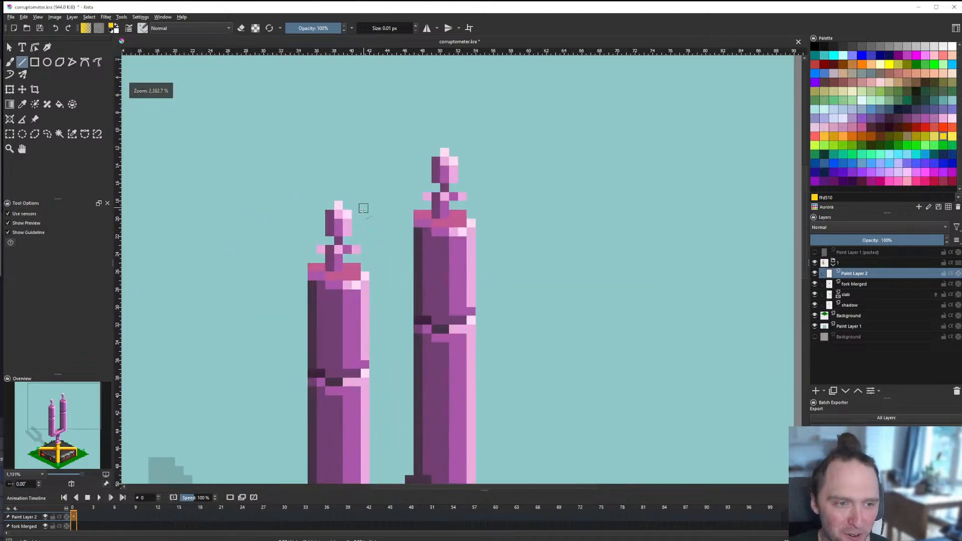
{"action": "left_click", "coordinate": [10, 134]}
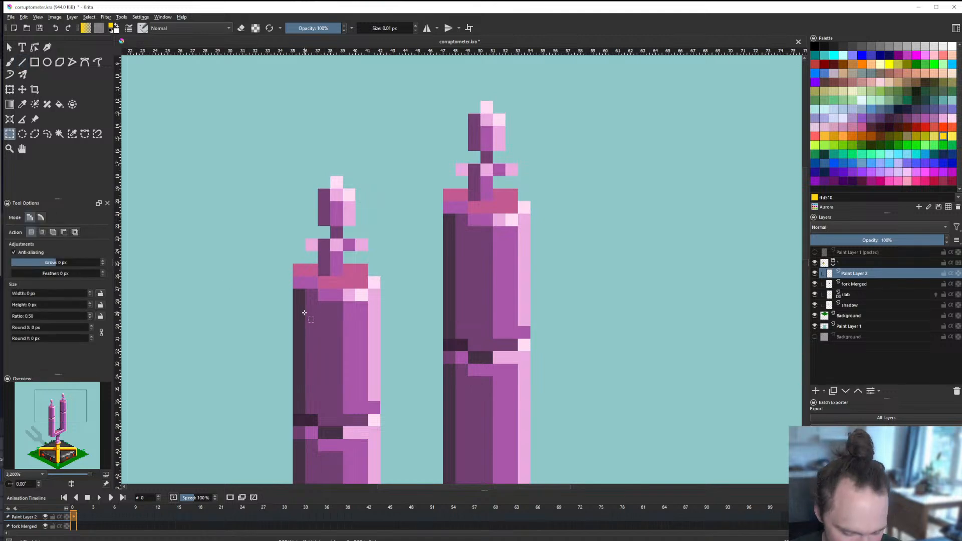
{"action": "scroll", "coordinate": [314, 321], "scroll_direction": "down", "scroll_amount": 2}
{"action": "scroll", "coordinate": [258, 335], "scroll_direction": "up", "scroll_amount": 4}
{"action": "left_click_drag", "start_coordinate": [249, 327], "coordinate": [267, 351]}
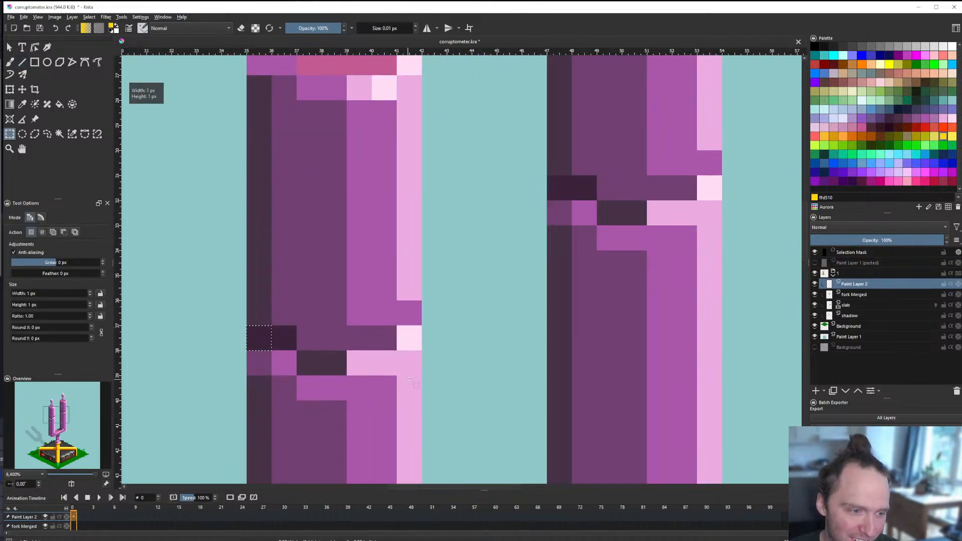
{"action": "left_click", "coordinate": [507, 318]}
{"action": "scroll", "coordinate": [440, 333], "scroll_direction": "down", "scroll_amount": 6}
{"action": "scroll", "coordinate": [445, 327], "scroll_direction": "up", "scroll_amount": 2}
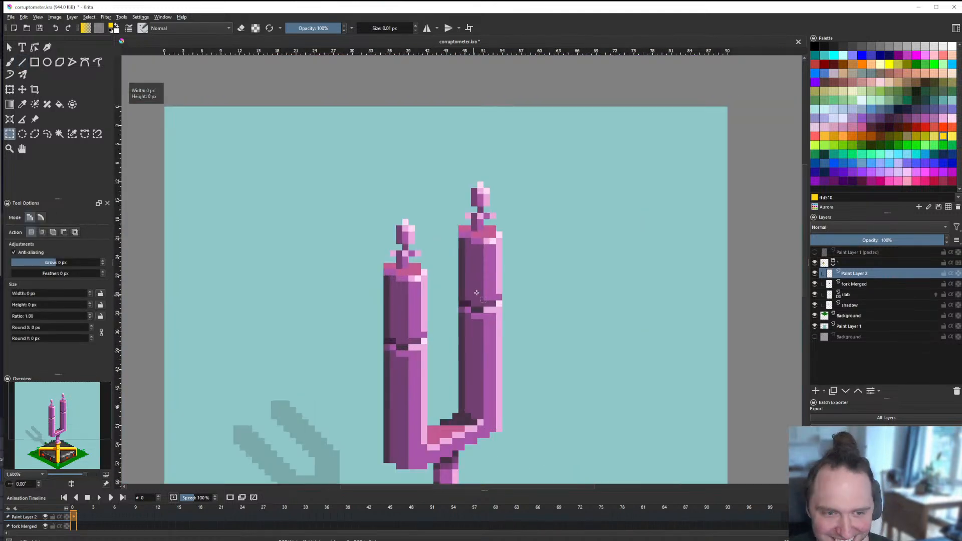
Step: Merge Paint Layer 2 down into the fork Merged layer and toggle the layer's visibility to check its content
{"action": "left_click", "coordinate": [815, 285]}
{"action": "left_click", "coordinate": [814, 285]}
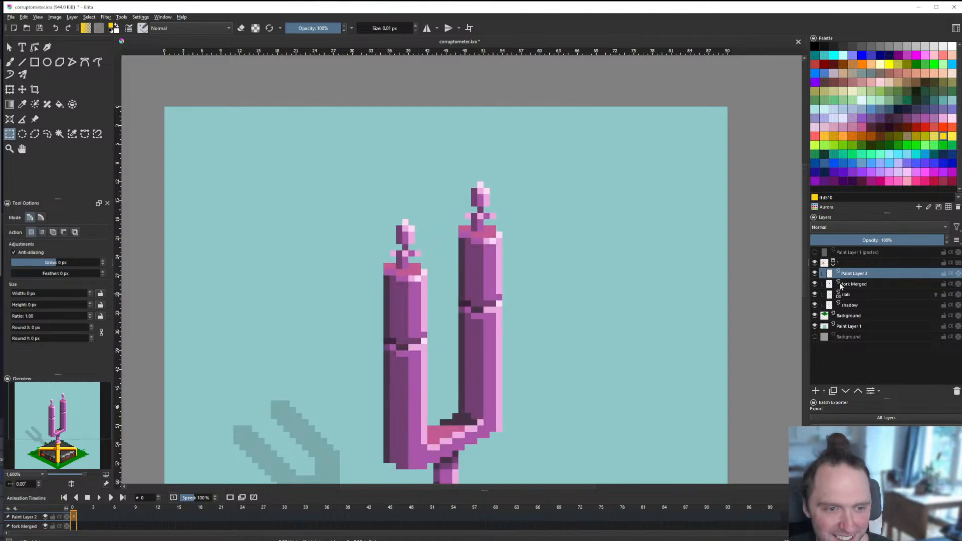
{"action": "right_click", "coordinate": [838, 275]}
{"action": "left_click", "coordinate": [883, 354]}
{"action": "left_click", "coordinate": [814, 273]}
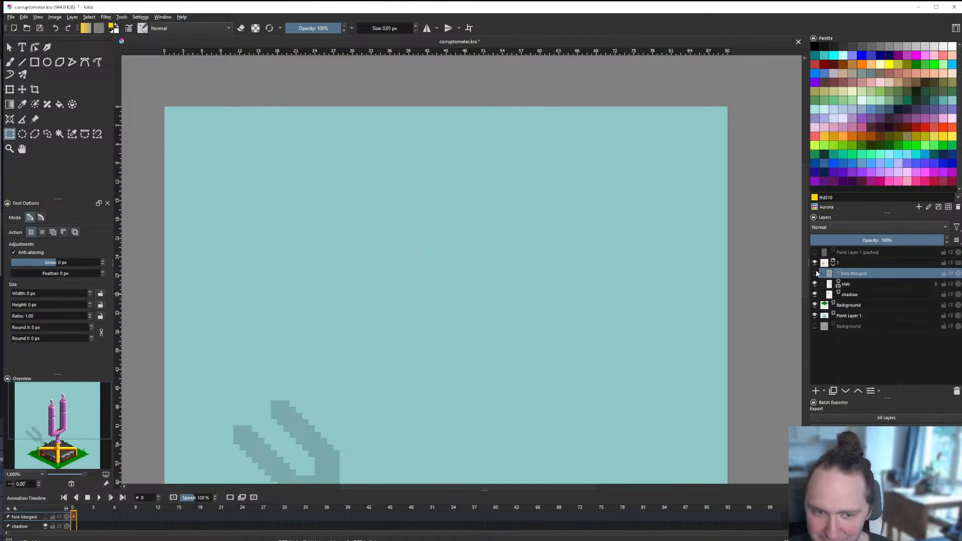
{"action": "left_click", "coordinate": [814, 273]}
Step: Delete the outermost dark pixel of the groove on the shaded edge of both prongs
{"action": "scroll", "coordinate": [422, 345], "scroll_direction": "up", "scroll_amount": 4}
{"action": "left_click_drag", "start_coordinate": [271, 321], "coordinate": [294, 341]}
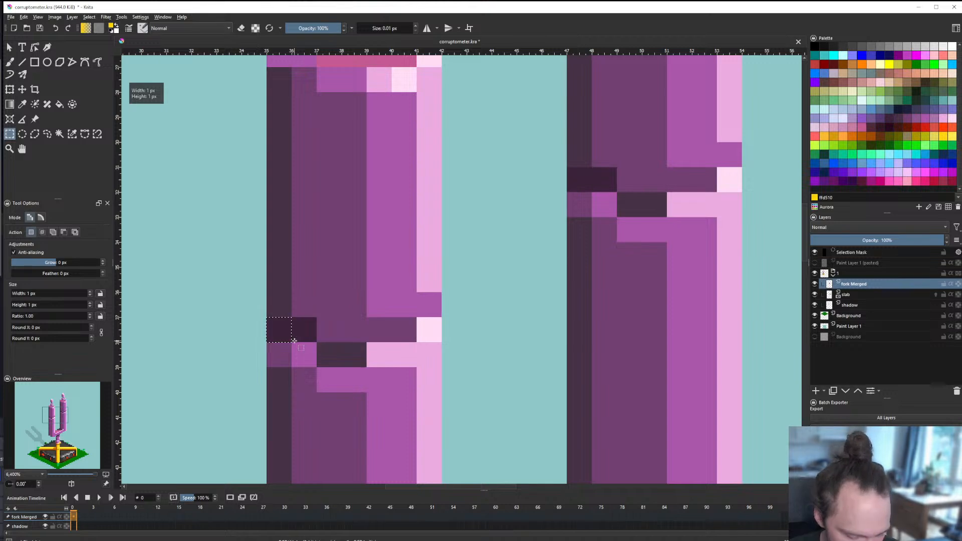
{"action": "scroll", "coordinate": [369, 330], "scroll_direction": "down", "scroll_amount": 2}
{"action": "scroll", "coordinate": [497, 258], "scroll_direction": "up", "scroll_amount": 2}
{"action": "left_click_drag", "start_coordinate": [446, 246], "coordinate": [458, 258]}
{"action": "left_click", "coordinate": [458, 259]}
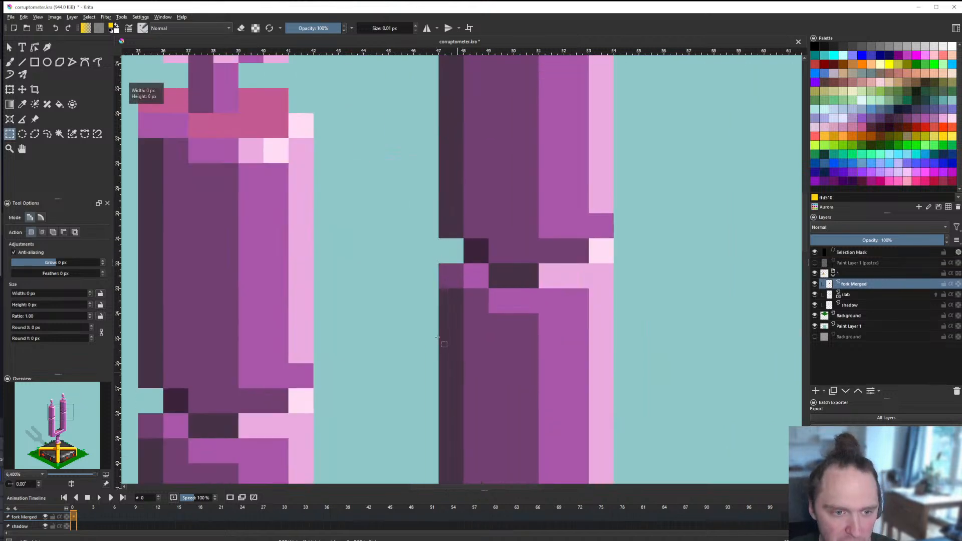
Step: Delete the edge pixel just above the groove's highlight on the lit side of both prongs
{"action": "scroll", "coordinate": [449, 336], "scroll_direction": "down", "scroll_amount": 10}
{"action": "scroll", "coordinate": [413, 342], "scroll_direction": "up", "scroll_amount": 10}
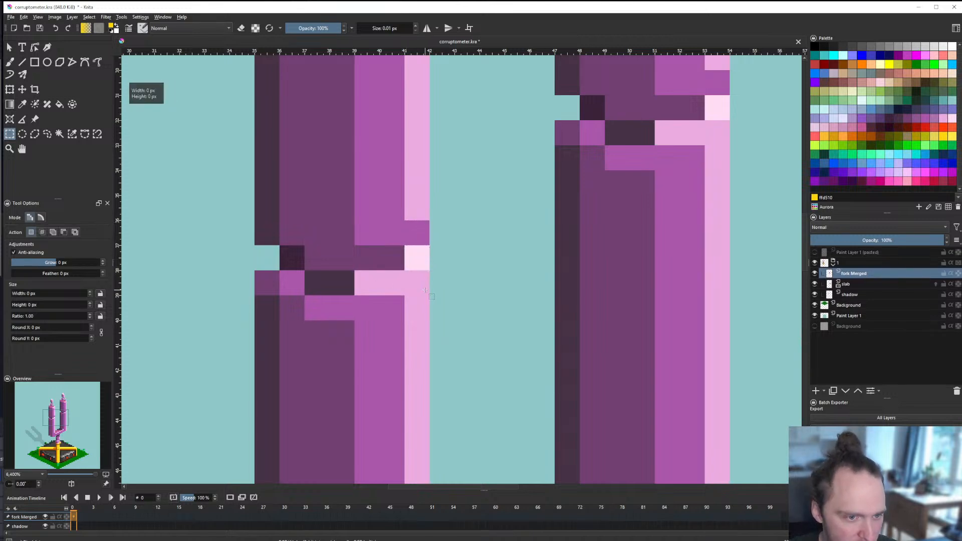
{"action": "left_click_drag", "start_coordinate": [426, 245], "coordinate": [428, 246]}
{"action": "key", "text": "Delete"}
{"action": "left_click", "coordinate": [442, 320]}
{"action": "scroll", "coordinate": [378, 345], "scroll_direction": "down", "scroll_amount": 5}
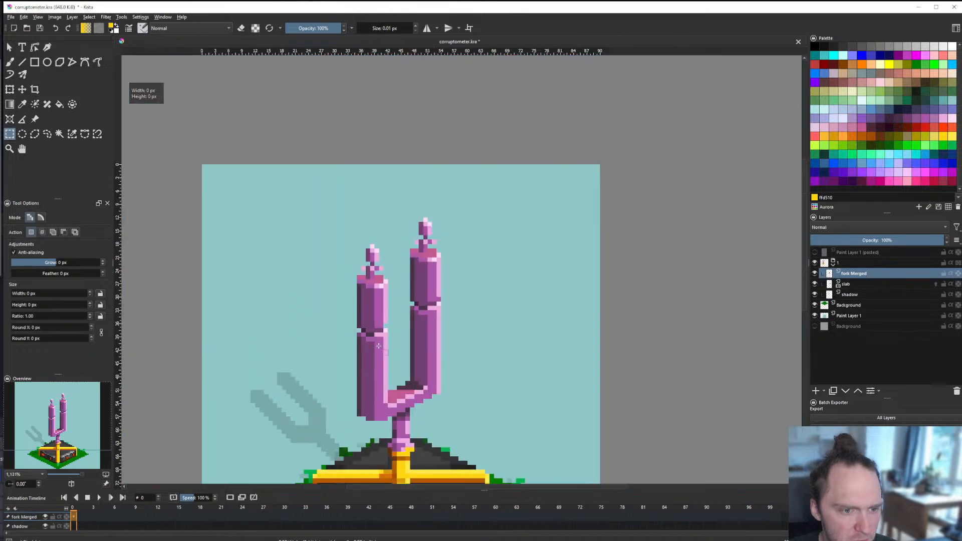
{"action": "scroll", "coordinate": [420, 299], "scroll_direction": "up", "scroll_amount": 5}
Step: Check the notched grooves of both prongs on the whole sprite and close up, and switch to the Brush tool
{"action": "scroll", "coordinate": [517, 286], "scroll_direction": "down", "scroll_amount": 15}
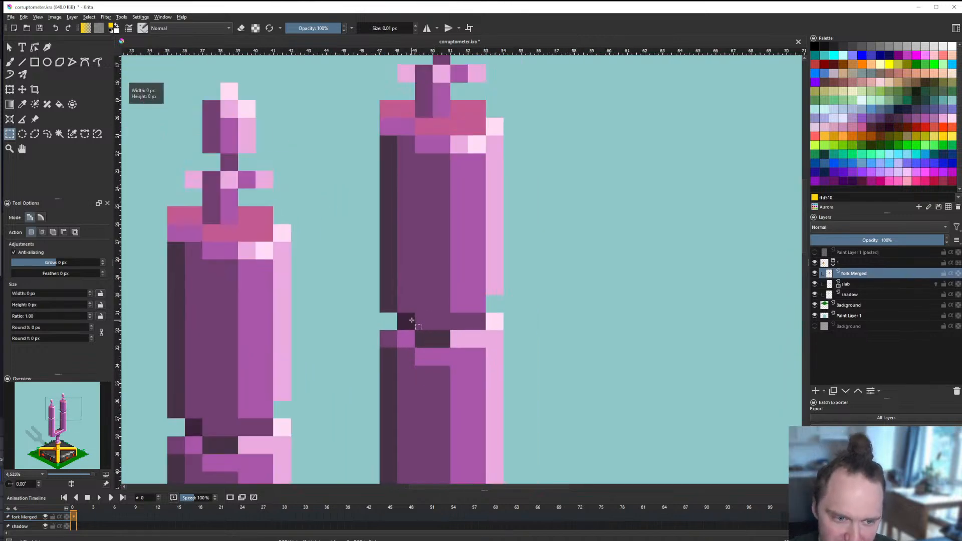
{"action": "scroll", "coordinate": [405, 331], "scroll_direction": "up", "scroll_amount": 3}
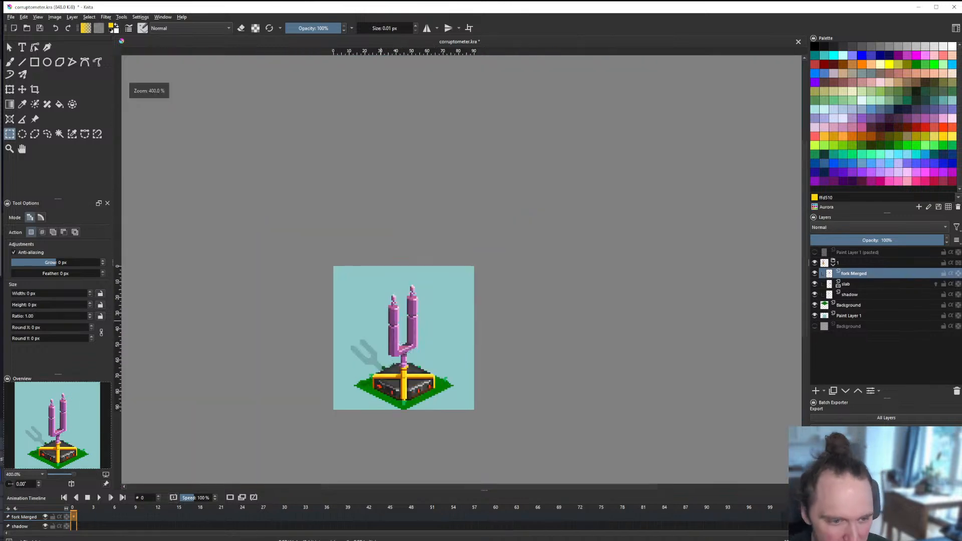
{"action": "scroll", "coordinate": [388, 325], "scroll_direction": "up", "scroll_amount": 1}
{"action": "scroll", "coordinate": [388, 325], "scroll_direction": "down", "scroll_amount": 2}
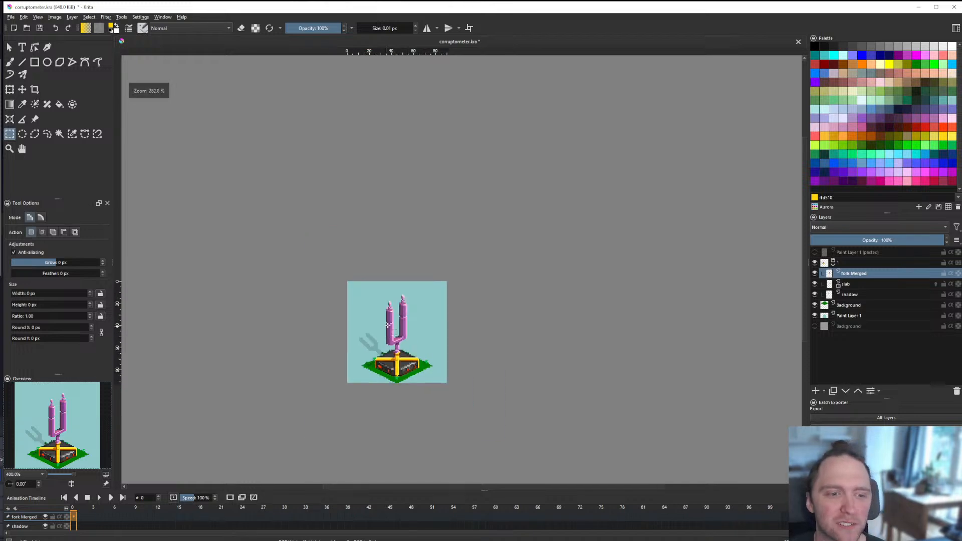
{"action": "scroll", "coordinate": [404, 325], "scroll_direction": "up", "scroll_amount": 3}
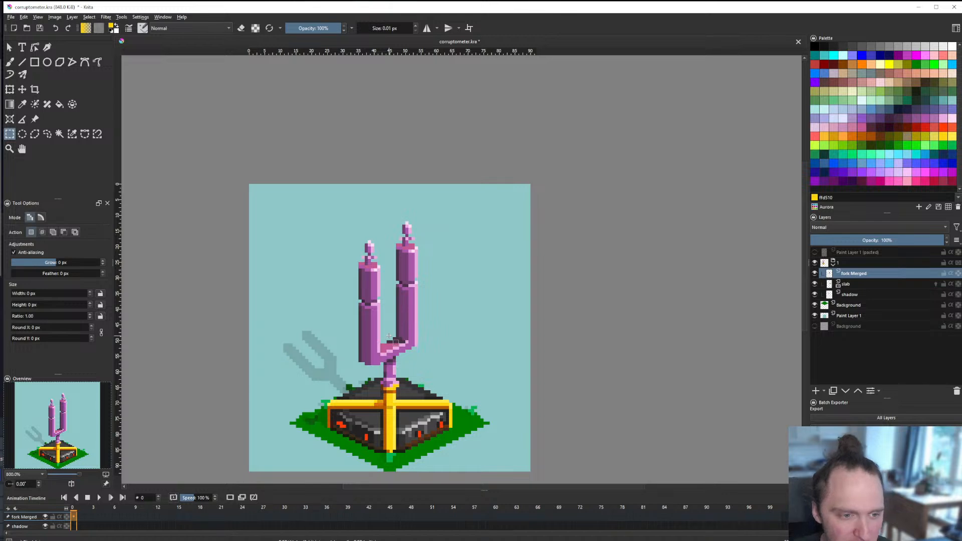
{"action": "scroll", "coordinate": [389, 336], "scroll_direction": "down", "scroll_amount": 3}
{"action": "scroll", "coordinate": [343, 321], "scroll_direction": "up", "scroll_amount": 5}
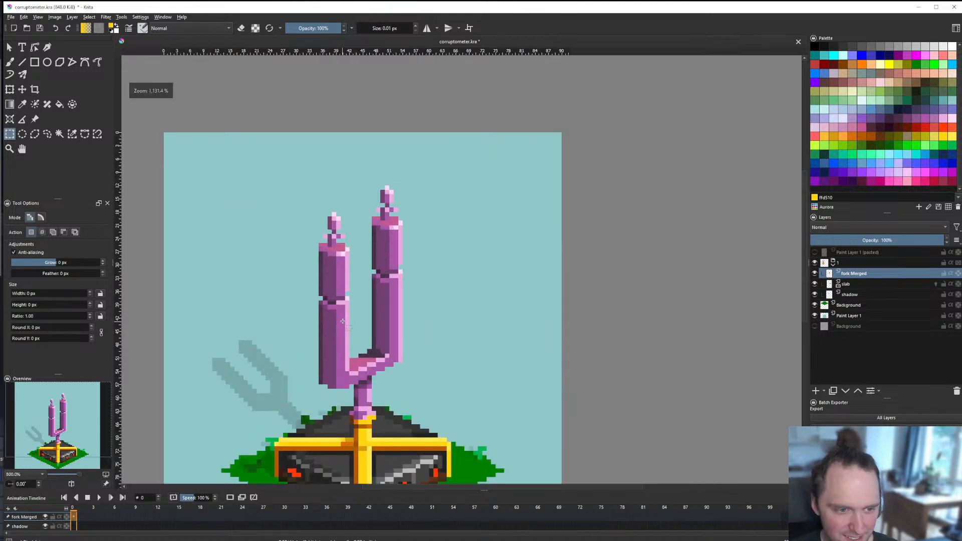
{"action": "scroll", "coordinate": [340, 319], "scroll_direction": "up", "scroll_amount": 2}
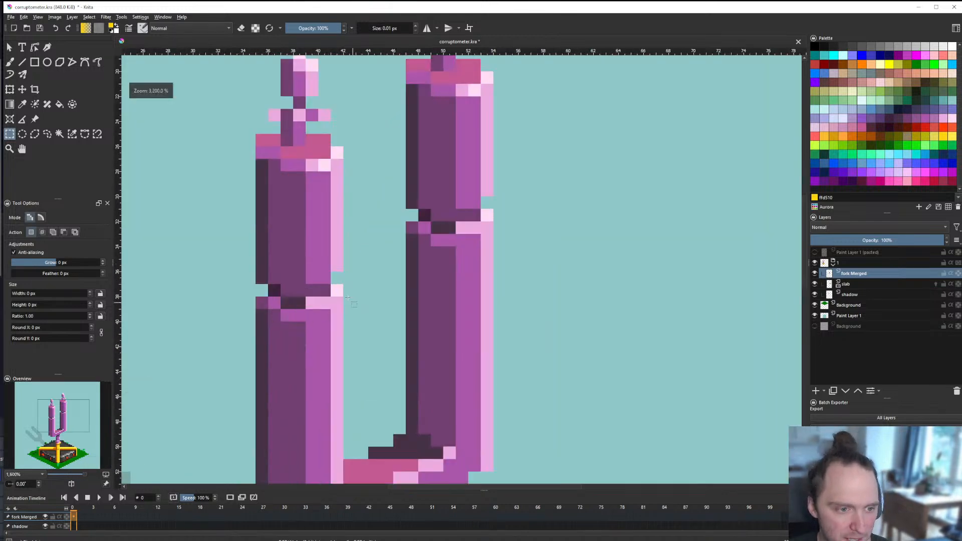
{"action": "key", "text": "b"}
{"action": "scroll", "coordinate": [327, 331], "scroll_direction": "down", "scroll_amount": 4}
{"action": "scroll", "coordinate": [316, 318], "scroll_direction": "up", "scroll_amount": 7}
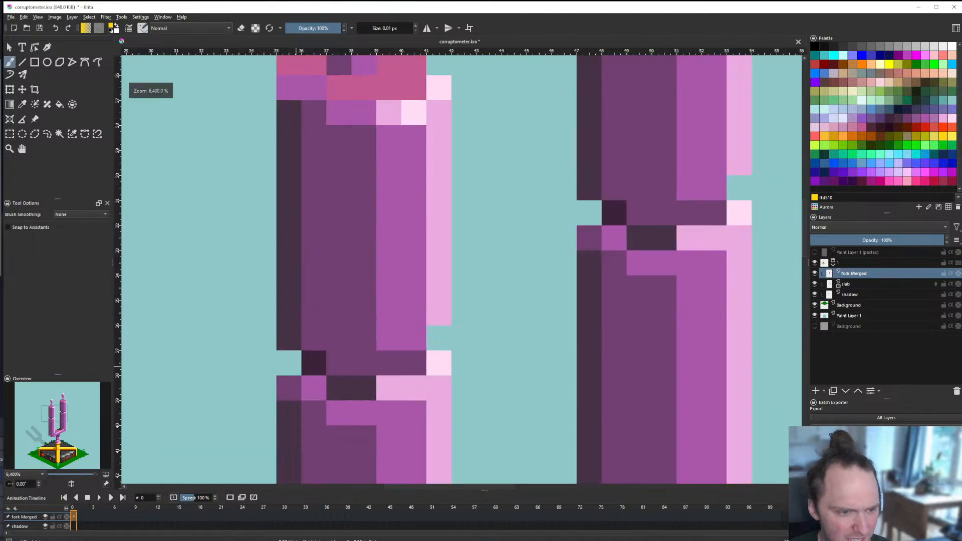
Step: Try refilling the notch on the left prong's shaded edge with the mid purple sampled from the pixel below it
{"action": "left_click", "coordinate": [291, 384], "text": "ctrl"}
{"action": "left_click", "coordinate": [290, 364]}
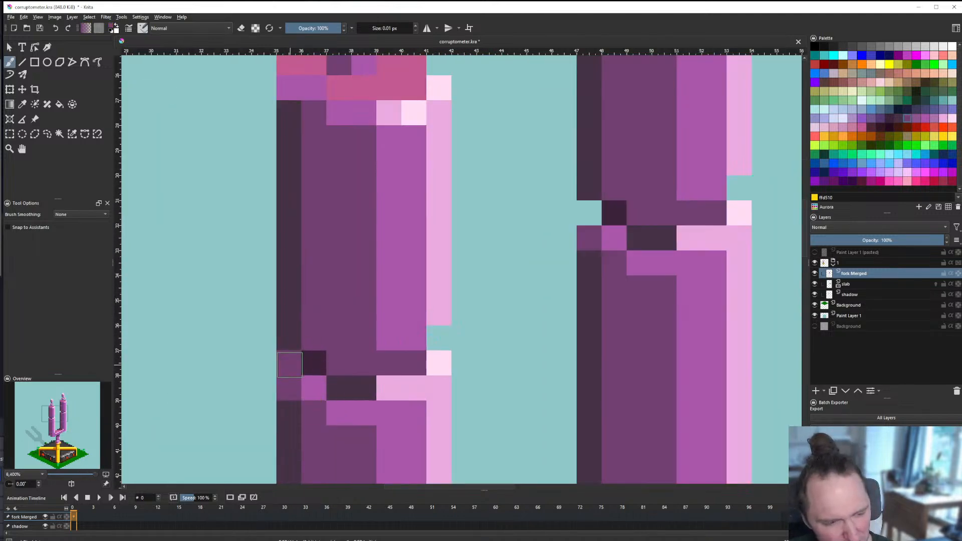
{"action": "scroll", "coordinate": [328, 366], "scroll_direction": "down", "scroll_amount": 1}
{"action": "scroll", "coordinate": [327, 366], "scroll_direction": "up", "scroll_amount": 1}
{"action": "key", "text": "ctrl+z"}
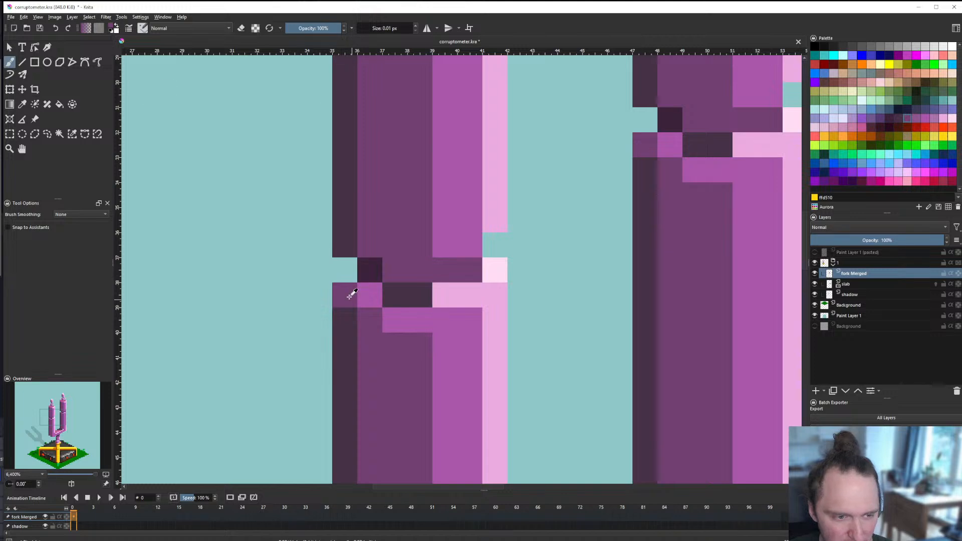
Step: Try refilling the shaded-edge notches of both prongs with dark purple and compare the result on the whole sprite and close up
{"action": "left_click", "coordinate": [348, 278]}
{"action": "scroll", "coordinate": [348, 279], "scroll_direction": "down", "scroll_amount": 7}
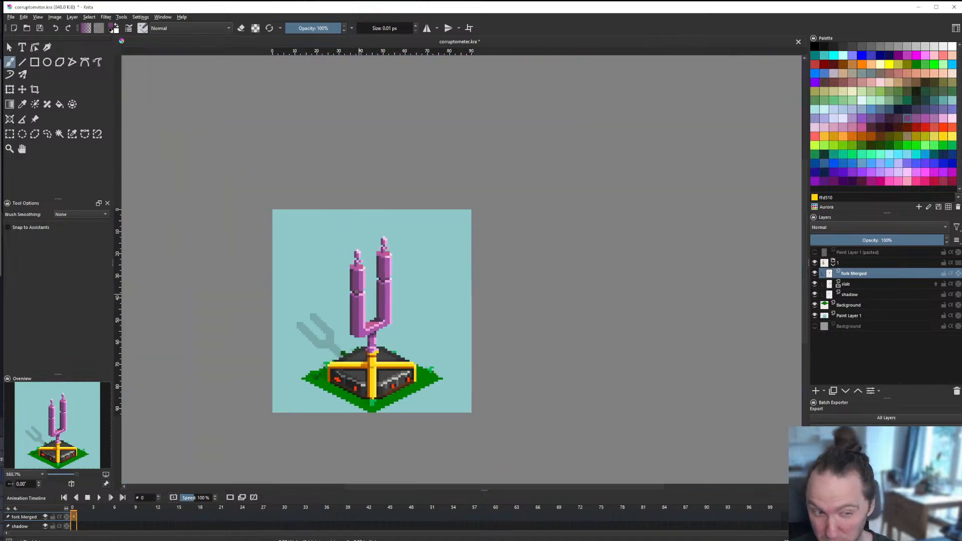
{"action": "scroll", "coordinate": [363, 301], "scroll_direction": "up", "scroll_amount": 7}
{"action": "scroll", "coordinate": [393, 349], "scroll_direction": "down", "scroll_amount": 7}
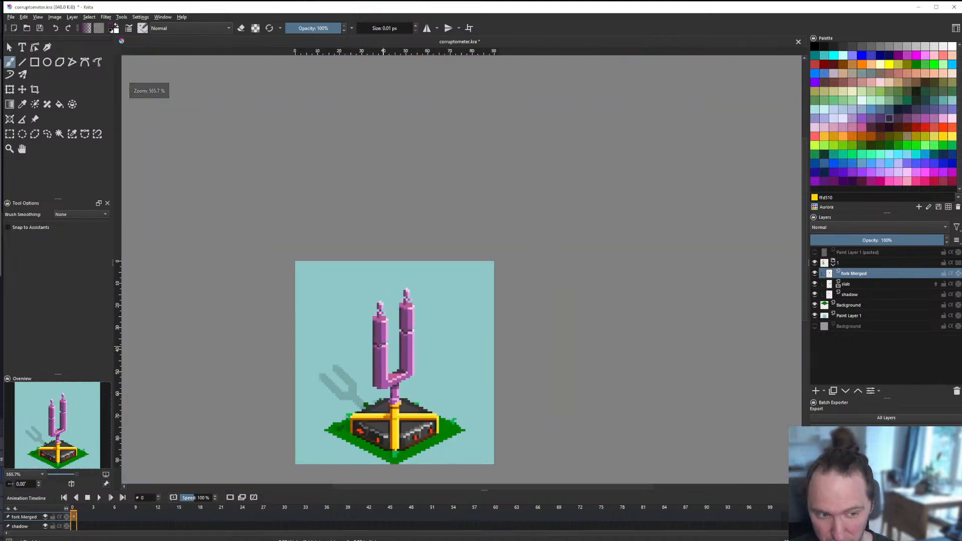
{"action": "scroll", "coordinate": [386, 341], "scroll_direction": "up", "scroll_amount": 7}
{"action": "scroll", "coordinate": [502, 257], "scroll_direction": "down", "scroll_amount": 7}
{"action": "scroll", "coordinate": [309, 309], "scroll_direction": "up", "scroll_amount": 4}
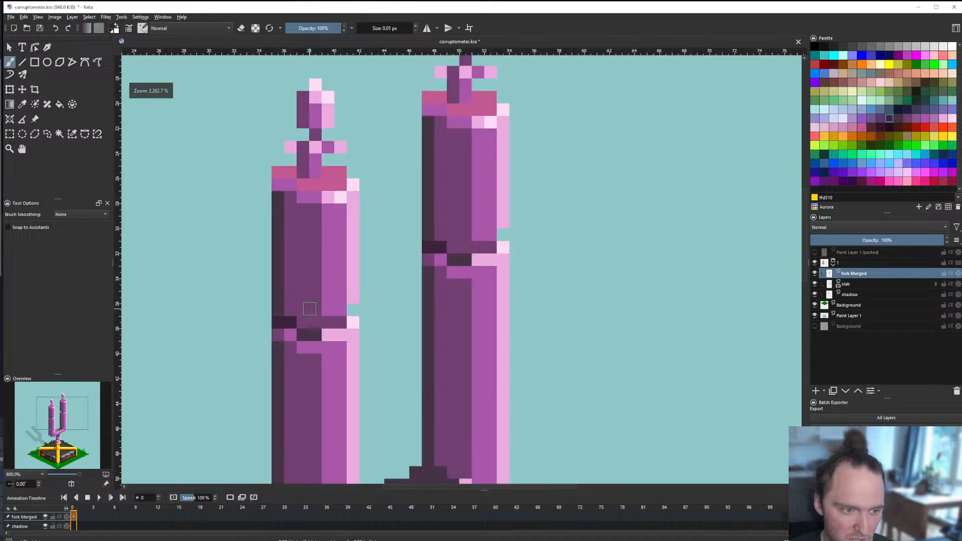
{"action": "scroll", "coordinate": [310, 308], "scroll_direction": "up", "scroll_amount": 2}
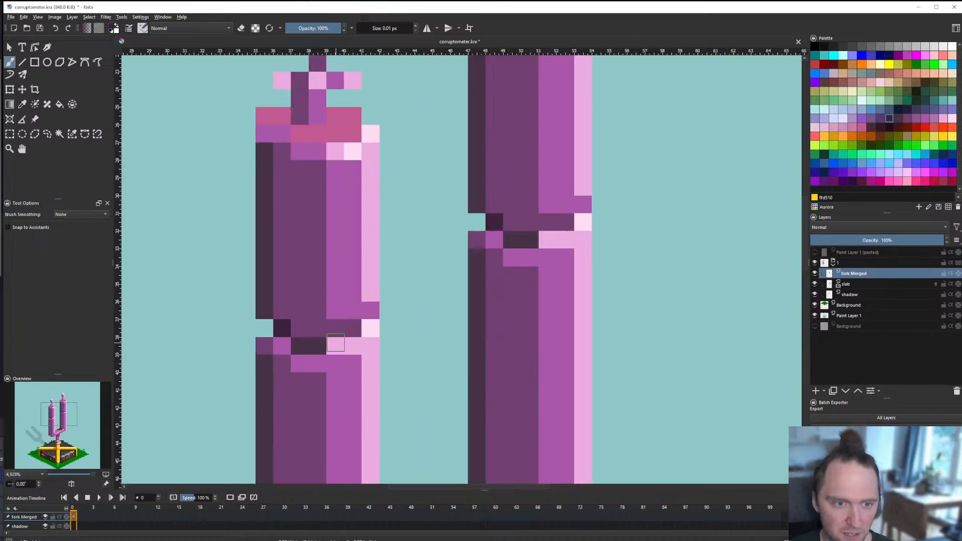
Step: Undo the notching of the grooves on both prongs and clear the selection
{"action": "key", "text": "ctrl+z"}
{"action": "key", "text": "ctrl+z"}
{"action": "key", "text": "ctrl+z"}
{"action": "key", "text": "ctrl+z"}
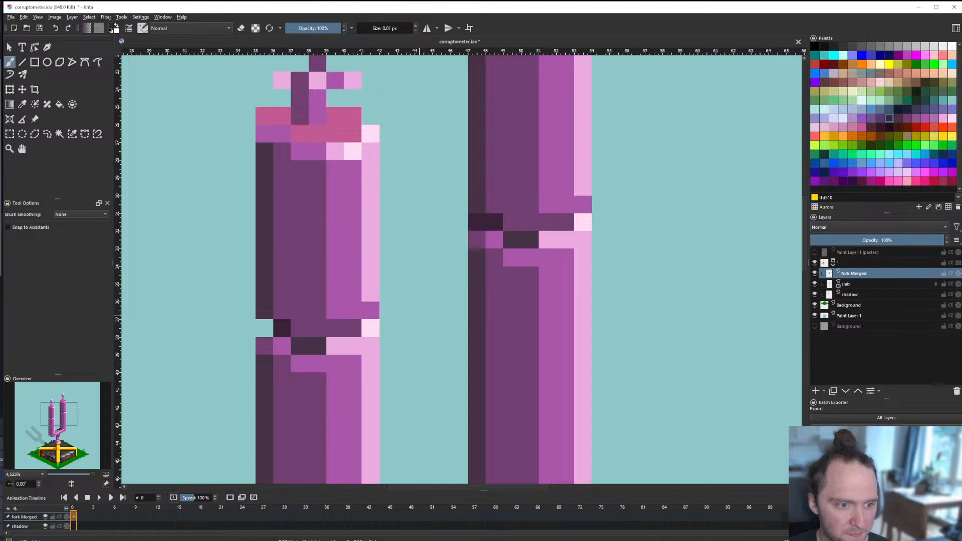
{"action": "left_click", "coordinate": [9, 134]}
{"action": "key", "text": "ctrl+shift+a"}
Step: Check the whole sprite with the fork Merged layer's visibility toggled off and on, and switch to the Line tool
{"action": "key", "text": "minus"}
{"action": "key", "text": "minus"}
{"action": "key", "text": "minus"}
{"action": "key", "text": "minus"}
{"action": "key", "text": "minus"}
{"action": "key", "text": "minus"}
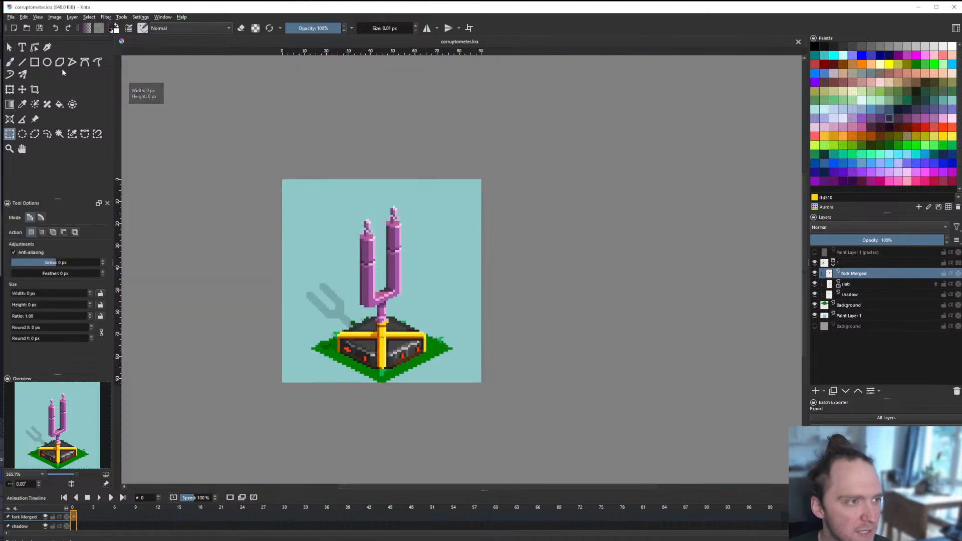
{"action": "left_click", "coordinate": [22, 62]}
{"action": "scroll", "coordinate": [427, 314], "scroll_direction": "down", "scroll_amount": 3}
{"action": "scroll", "coordinate": [412, 300], "scroll_direction": "up", "scroll_amount": 4}
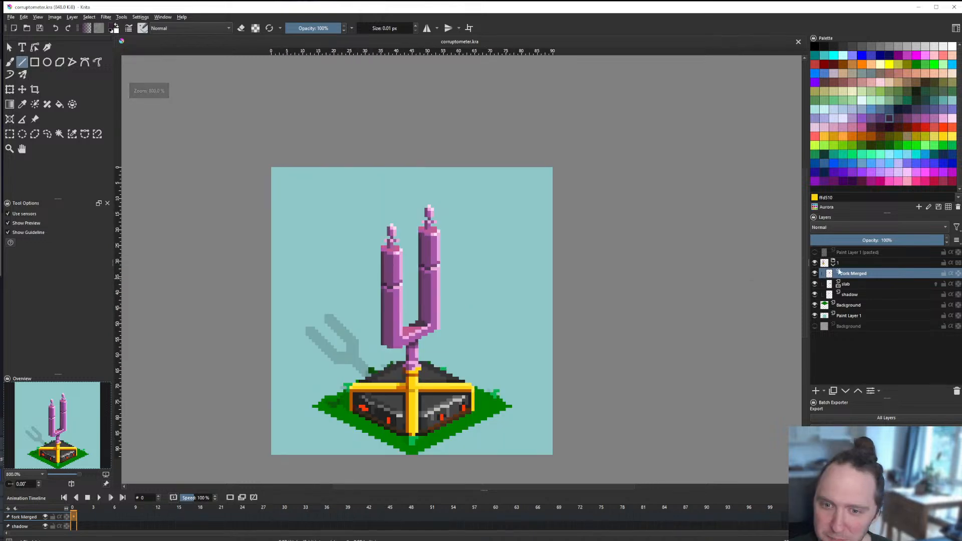
{"action": "left_click", "coordinate": [815, 274]}
{"action": "left_click", "coordinate": [814, 274]}
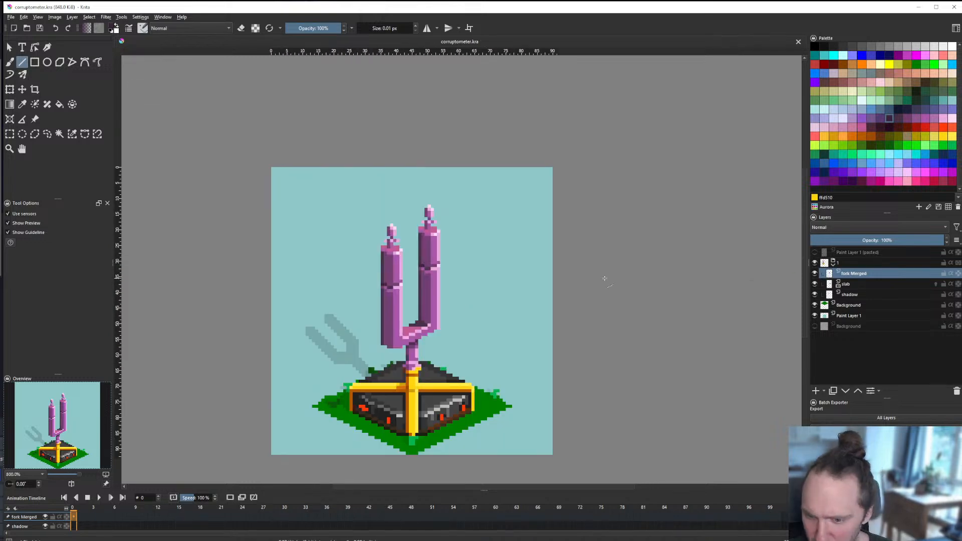
Step: Try filling the pink top face of the crossbar between the prongs with the purple of its side
{"action": "scroll", "coordinate": [382, 300], "scroll_direction": "down", "scroll_amount": 2}
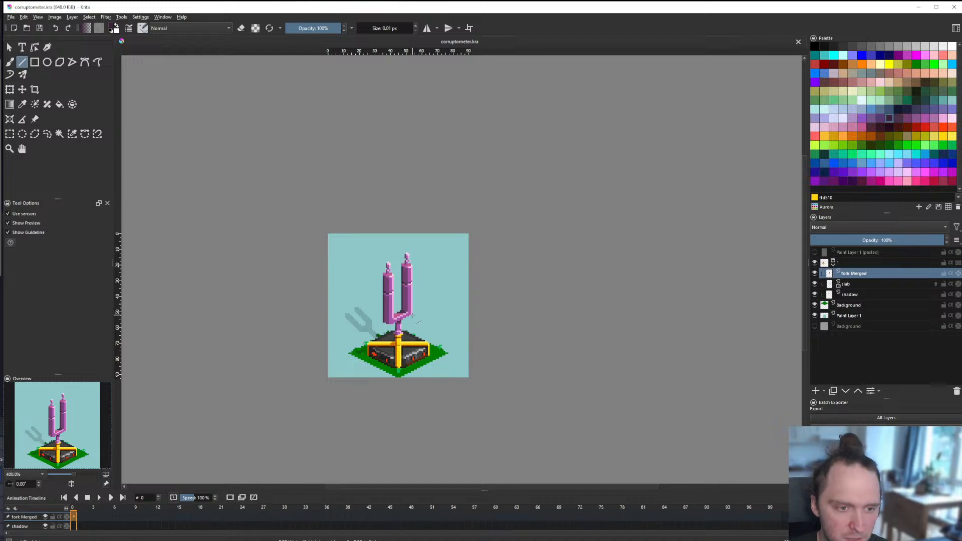
{"action": "scroll", "coordinate": [412, 316], "scroll_direction": "up", "scroll_amount": 9}
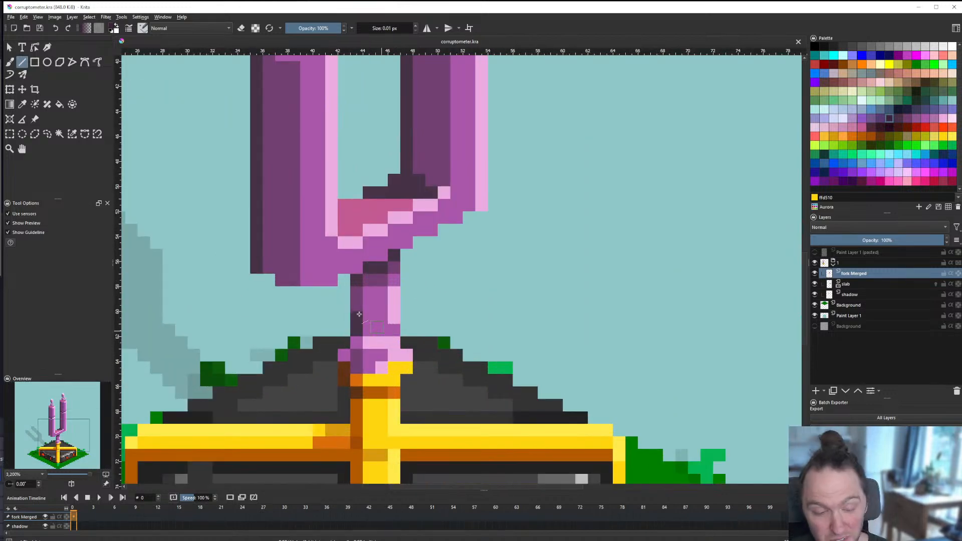
{"action": "scroll", "coordinate": [395, 342], "scroll_direction": "down", "scroll_amount": 8}
{"action": "scroll", "coordinate": [335, 304], "scroll_direction": "up", "scroll_amount": 6}
{"action": "scroll", "coordinate": [336, 304], "scroll_direction": "up", "scroll_amount": 4}
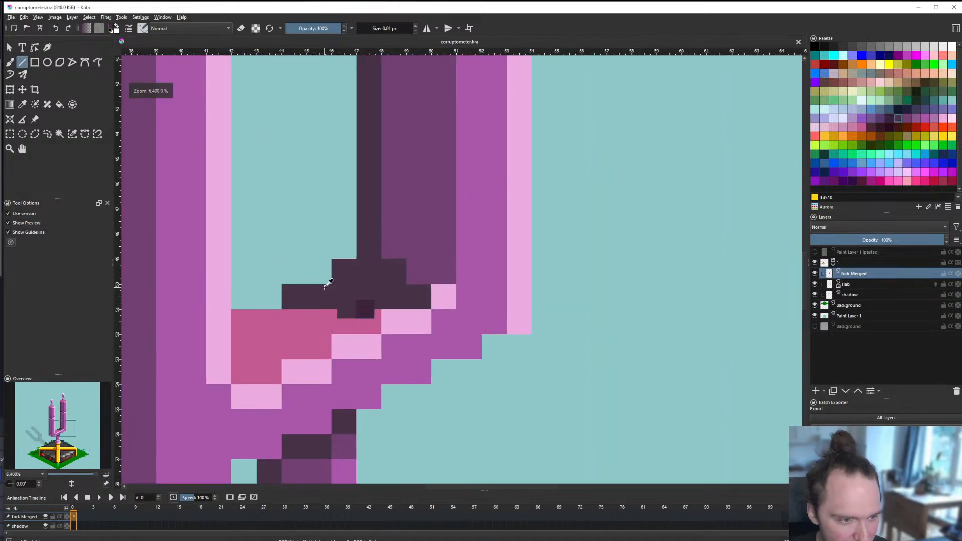
{"action": "left_click", "coordinate": [393, 348], "text": "ctrl"}
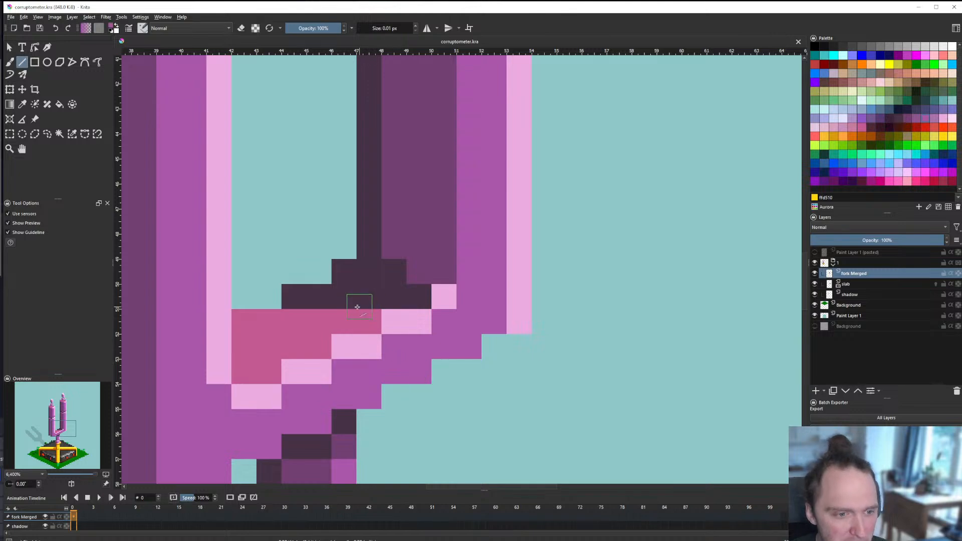
{"action": "key", "text": "f"}
{"action": "left_click", "coordinate": [318, 335]}
{"action": "scroll", "coordinate": [333, 346], "scroll_direction": "down", "scroll_amount": 7}
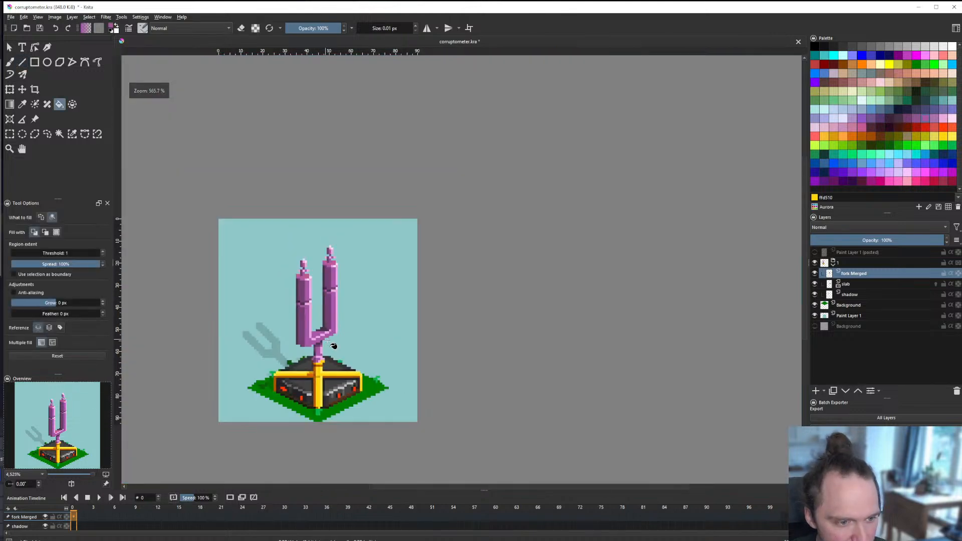
{"action": "key", "text": "ctrl+s"}
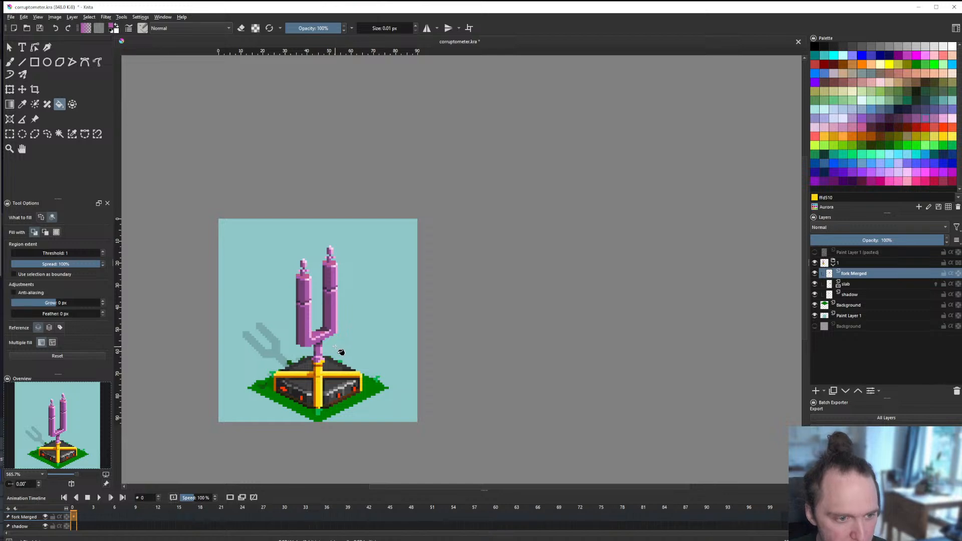
{"action": "scroll", "coordinate": [324, 341], "scroll_direction": "up", "scroll_amount": 6}
{"action": "key", "text": "ctrl+s"}
{"action": "scroll", "coordinate": [321, 336], "scroll_direction": "down", "scroll_amount": 8}
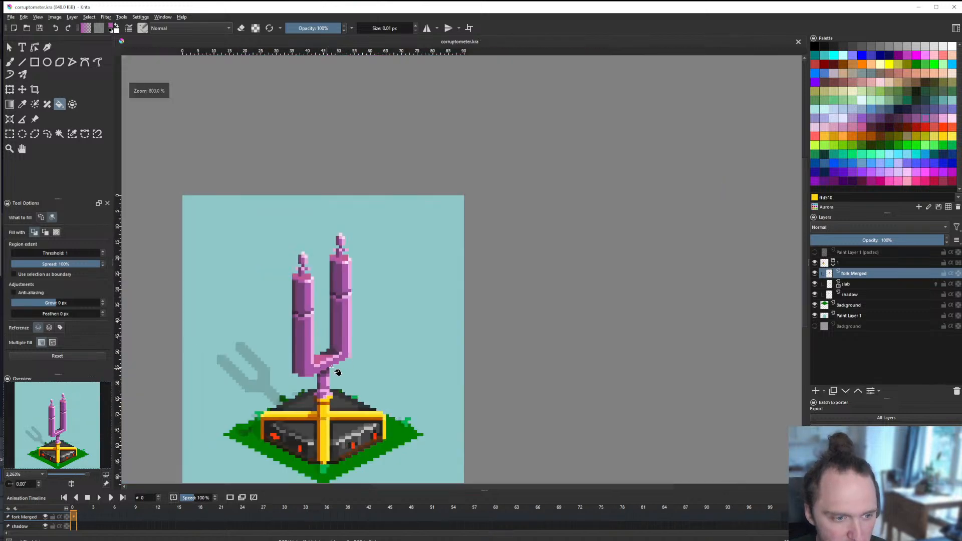
Step: Examine the fork's crossbar and overall shape on the whole sprite at several zoom levels
{"action": "scroll", "coordinate": [333, 344], "scroll_direction": "down", "scroll_amount": 2}
{"action": "scroll", "coordinate": [323, 300], "scroll_direction": "up", "scroll_amount": 6}
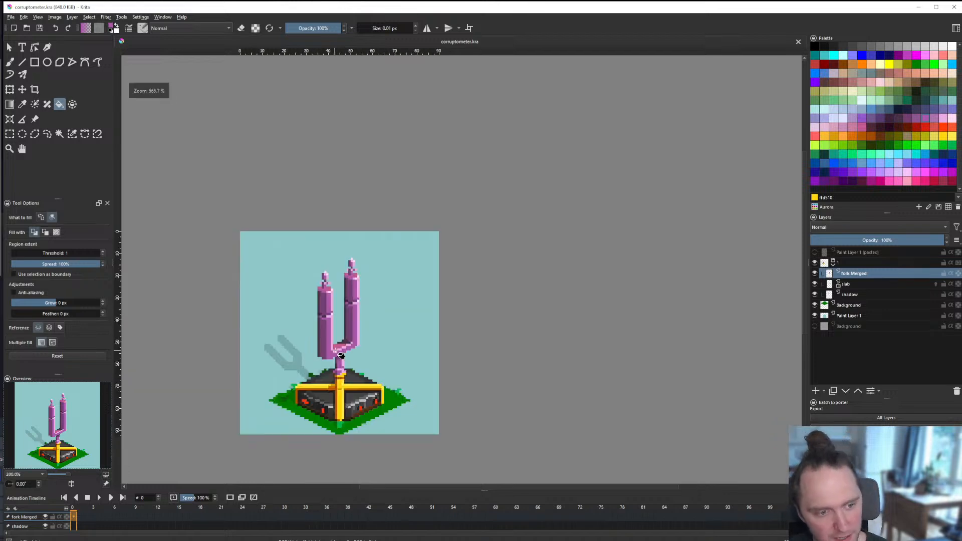
{"action": "scroll", "coordinate": [315, 195], "scroll_direction": "up", "scroll_amount": 2}
{"action": "scroll", "coordinate": [395, 359], "scroll_direction": "down", "scroll_amount": 6}
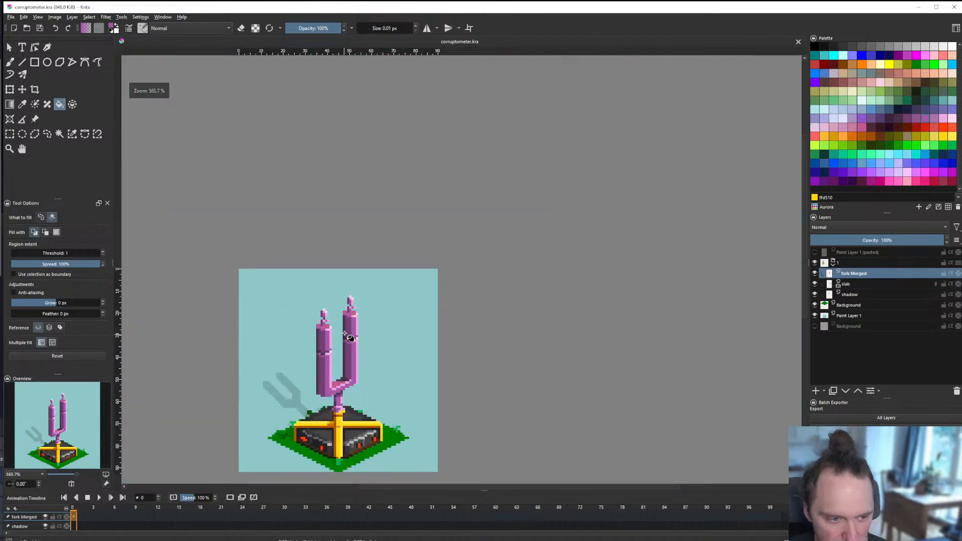
{"action": "scroll", "coordinate": [346, 361], "scroll_direction": "up", "scroll_amount": 2}
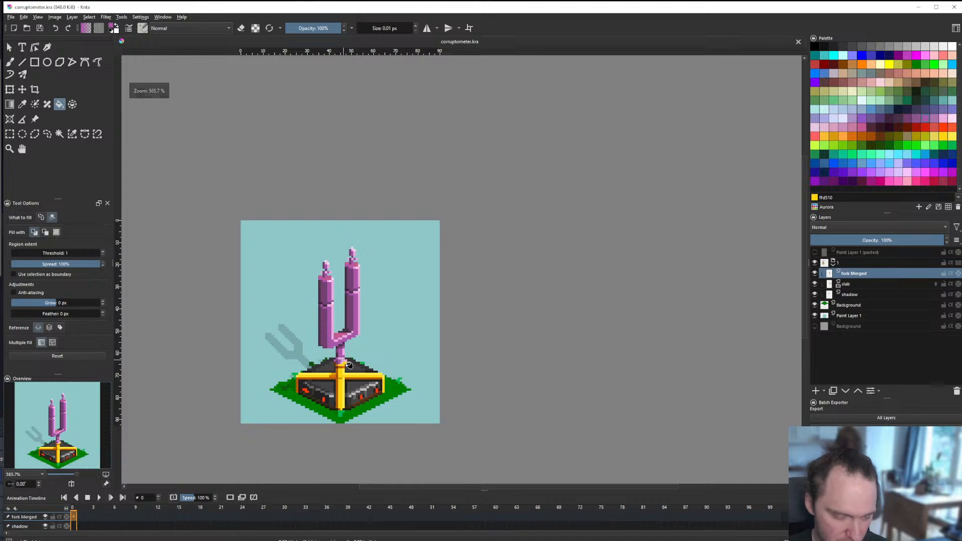
{"action": "scroll", "coordinate": [337, 352], "scroll_direction": "down", "scroll_amount": 1}
{"action": "scroll", "coordinate": [338, 350], "scroll_direction": "up", "scroll_amount": 3}
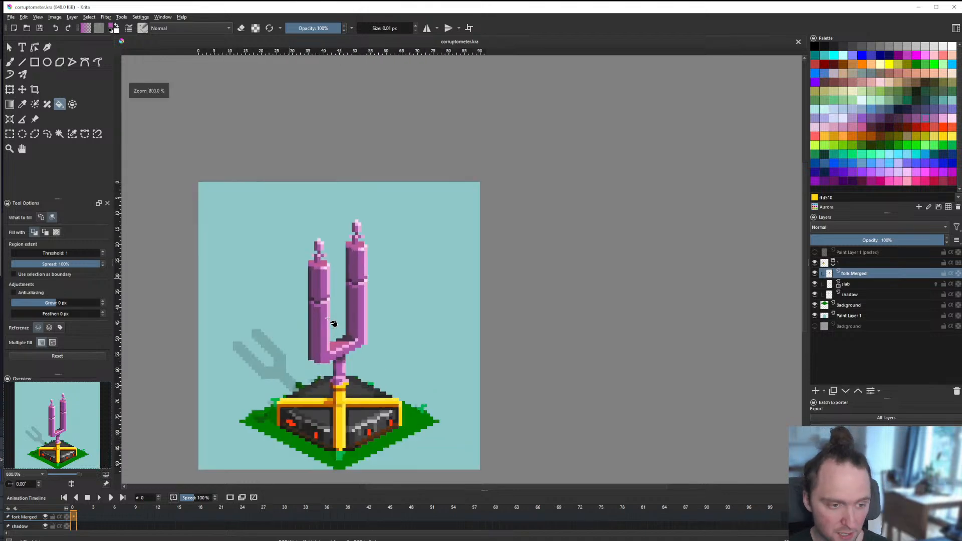
{"action": "scroll", "coordinate": [340, 348], "scroll_direction": "down", "scroll_amount": 1}
{"action": "scroll", "coordinate": [343, 338], "scroll_direction": "up", "scroll_amount": 2}
Step: Paint light pink highlight pixels across the crossbar's pink top face with the Line tool, using the color of its front edge
{"action": "key", "text": "v"}
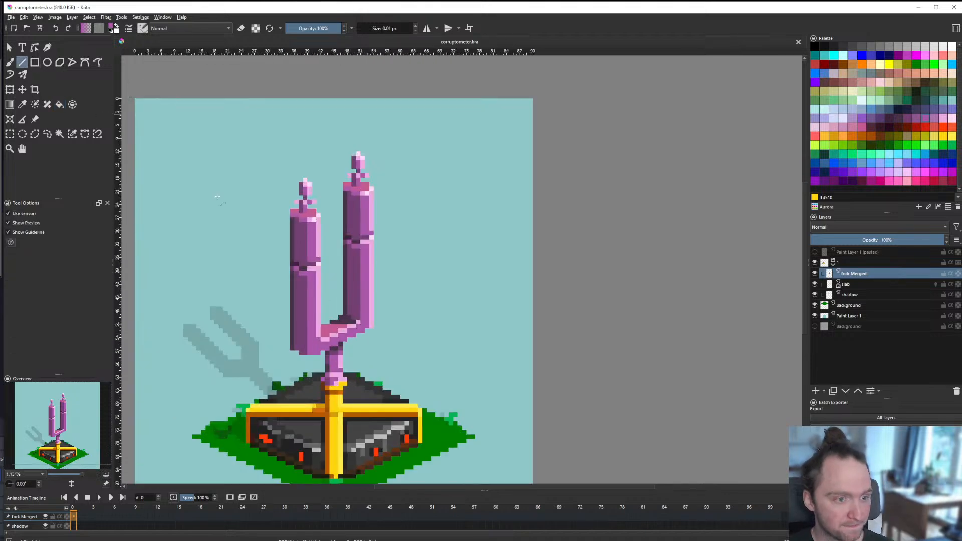
{"action": "scroll", "coordinate": [339, 340], "scroll_direction": "up", "scroll_amount": 5}
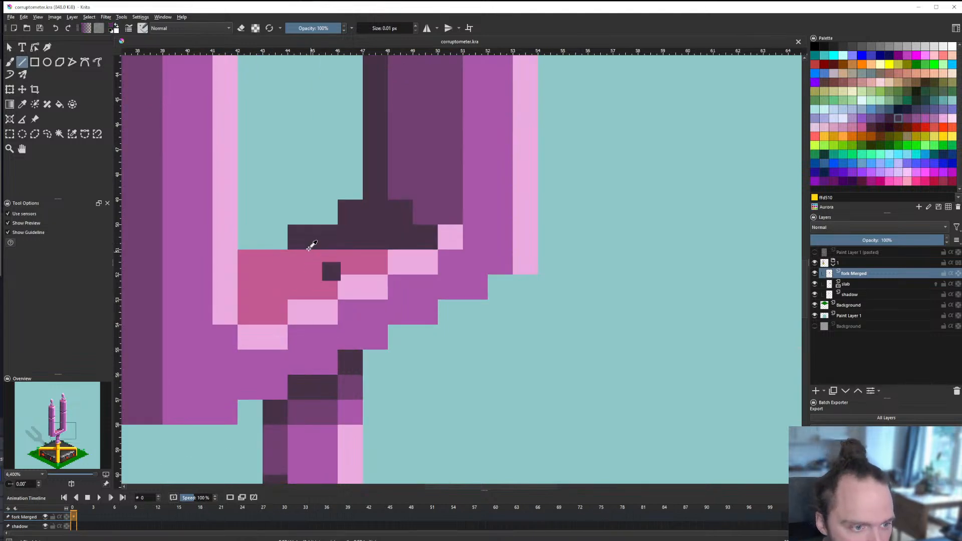
{"action": "left_click", "coordinate": [342, 283], "text": "ctrl"}
{"action": "left_click", "coordinate": [279, 262]}
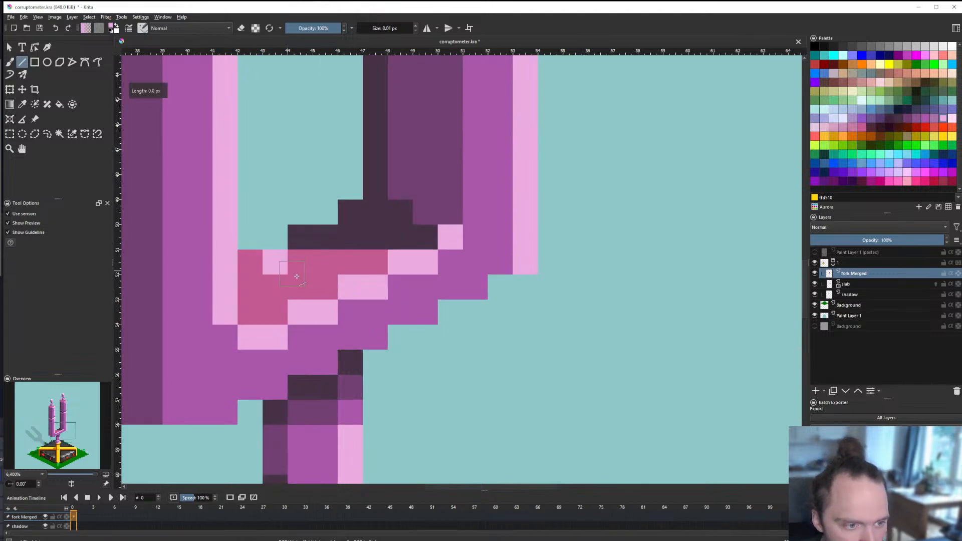
{"action": "left_click_drag", "start_coordinate": [296, 276], "coordinate": [325, 284]}
{"action": "scroll", "coordinate": [321, 283], "scroll_direction": "down", "scroll_amount": 6}
{"action": "scroll", "coordinate": [276, 282], "scroll_direction": "up", "scroll_amount": 6}
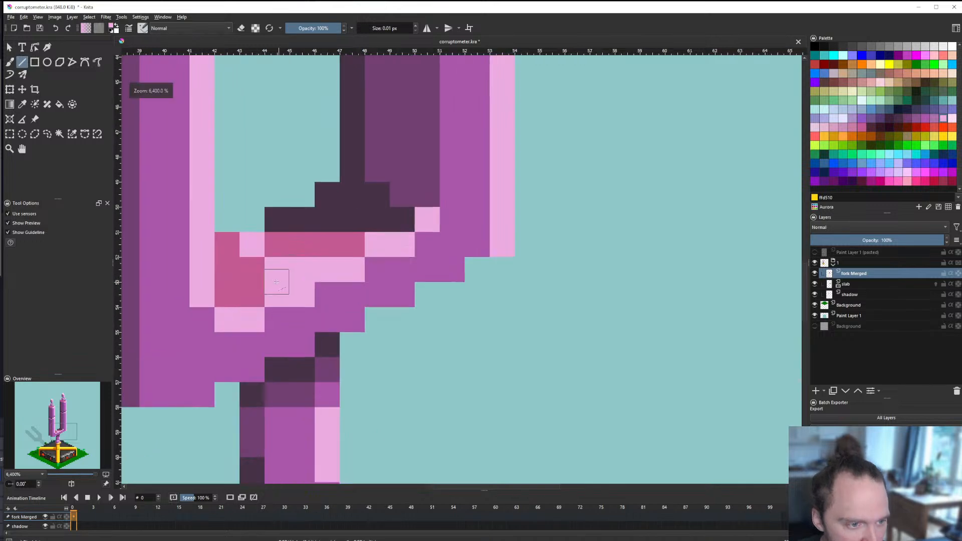
{"action": "key", "text": "ctrl+z"}
Step: Try dark purple shading pixels above and beside the light pink block on the crossbar
{"action": "left_click", "coordinate": [333, 301], "text": "ctrl"}
{"action": "mouse_move", "coordinate": [298, 268]}
{"action": "left_mouse_down"}
{"action": "mouse_move", "coordinate": [333, 302]}
{"action": "mouse_move", "coordinate": [279, 231]}
{"action": "mouse_move", "coordinate": [284, 221]}
{"action": "mouse_move", "coordinate": [283, 243]}
{"action": "mouse_move", "coordinate": [330, 270]}
{"action": "left_mouse_up"}
{"action": "left_click", "coordinate": [287, 217], "text": "ctrl"}
{"action": "scroll", "coordinate": [357, 275], "scroll_direction": "down", "scroll_amount": 6}
{"action": "scroll", "coordinate": [345, 286], "scroll_direction": "up", "scroll_amount": 5}
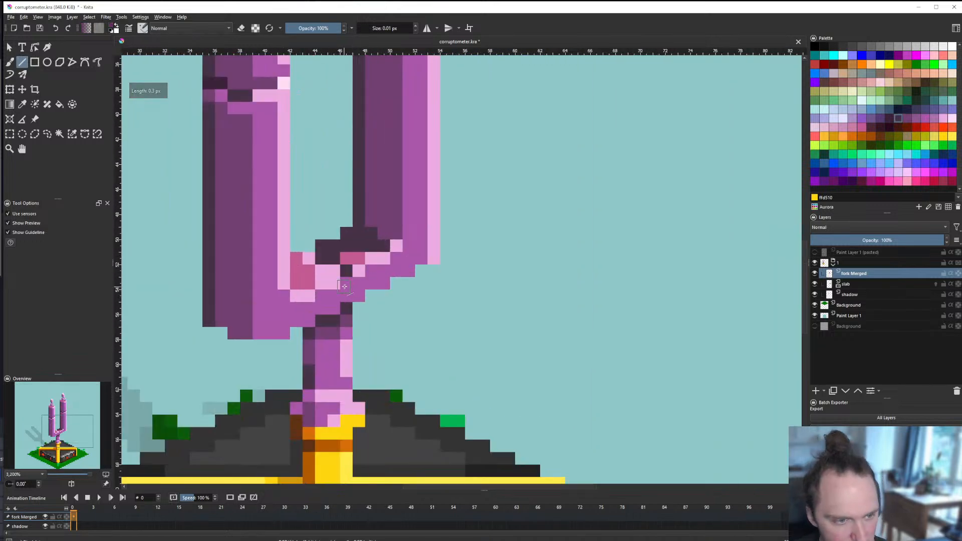
Step: Draw a mid-purple vertical line down the crossbar above the stem and recolor the dark pixels above the light pink block to match
{"action": "scroll", "coordinate": [347, 295], "scroll_direction": "up", "scroll_amount": 2}
{"action": "left_click", "coordinate": [152, 296], "text": "ctrl"}
{"action": "left_click_drag", "start_coordinate": [343, 275], "coordinate": [344, 292]}
{"action": "left_click", "coordinate": [342, 247]}
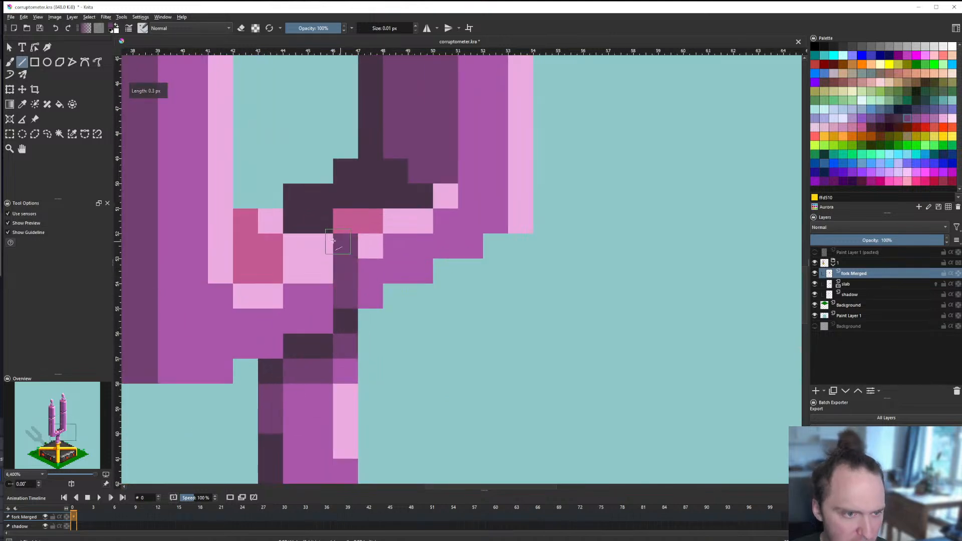
{"action": "left_click_drag", "start_coordinate": [320, 221], "coordinate": [301, 219]}
{"action": "scroll", "coordinate": [370, 282], "scroll_direction": "down", "scroll_amount": 4}
{"action": "scroll", "coordinate": [366, 285], "scroll_direction": "up", "scroll_amount": 4}
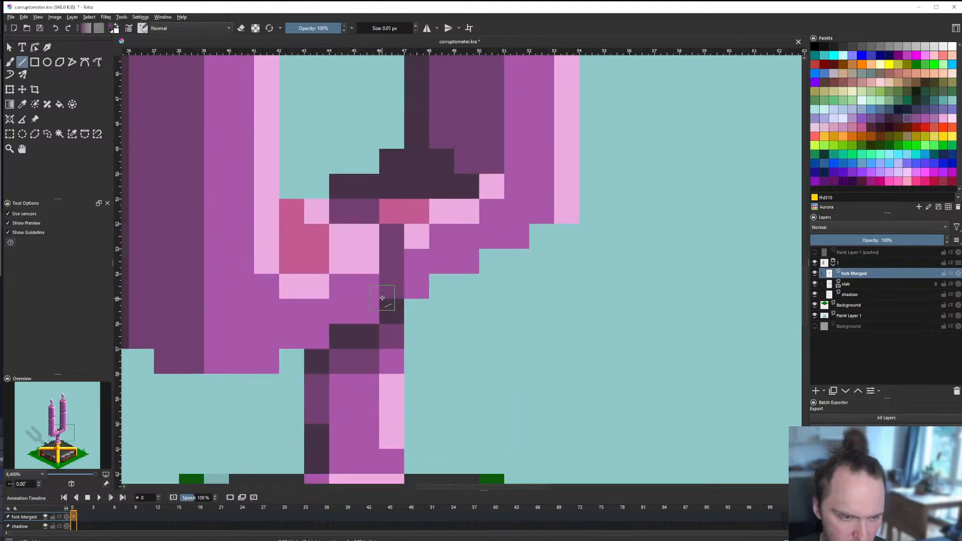
Step: Check the reshaded crossbar joint on the whole sprite and close up
{"action": "scroll", "coordinate": [396, 309], "scroll_direction": "down", "scroll_amount": 10}
{"action": "scroll", "coordinate": [393, 310], "scroll_direction": "up", "scroll_amount": 7}
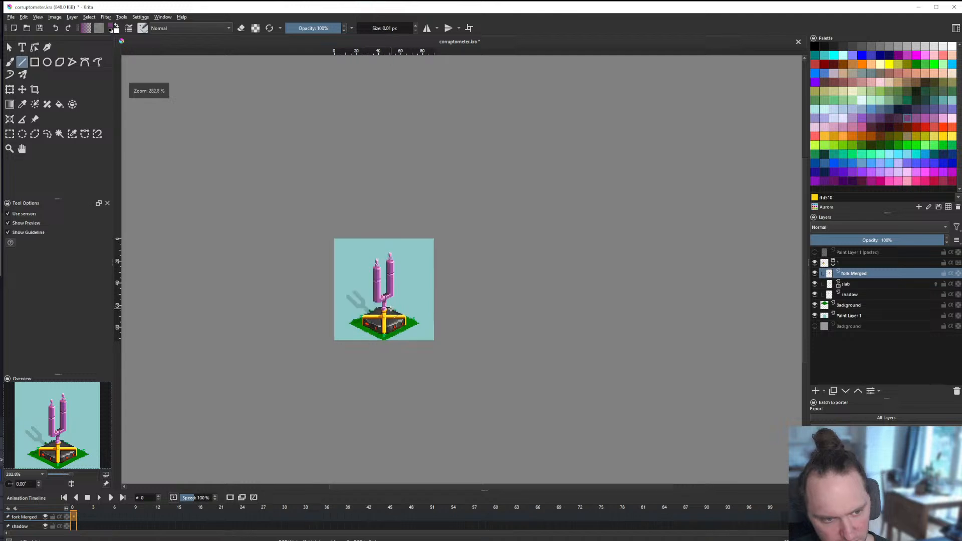
{"action": "scroll", "coordinate": [365, 279], "scroll_direction": "down", "scroll_amount": 2}
{"action": "scroll", "coordinate": [358, 265], "scroll_direction": "up", "scroll_amount": 6}
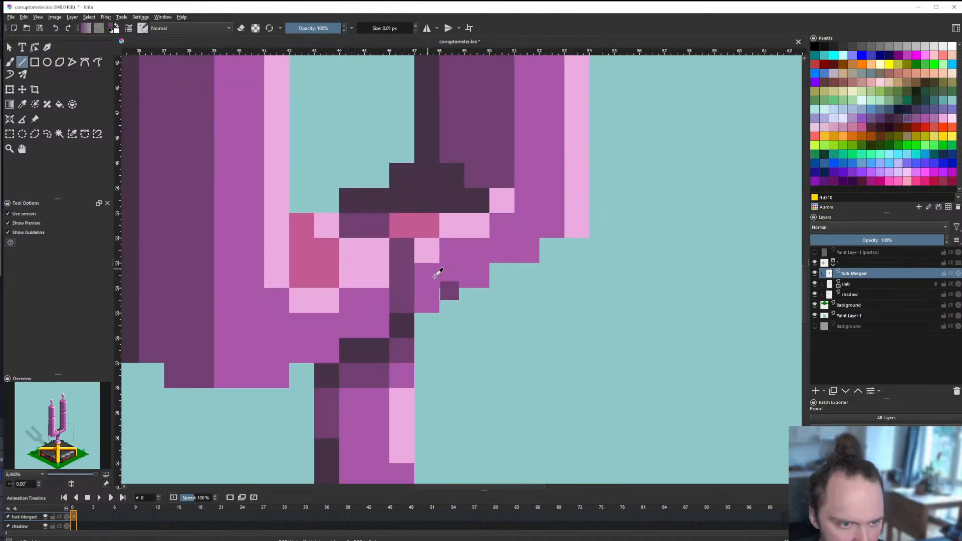
{"action": "scroll", "coordinate": [366, 248], "scroll_direction": "down", "scroll_amount": 8}
{"action": "scroll", "coordinate": [382, 319], "scroll_direction": "up", "scroll_amount": 4}
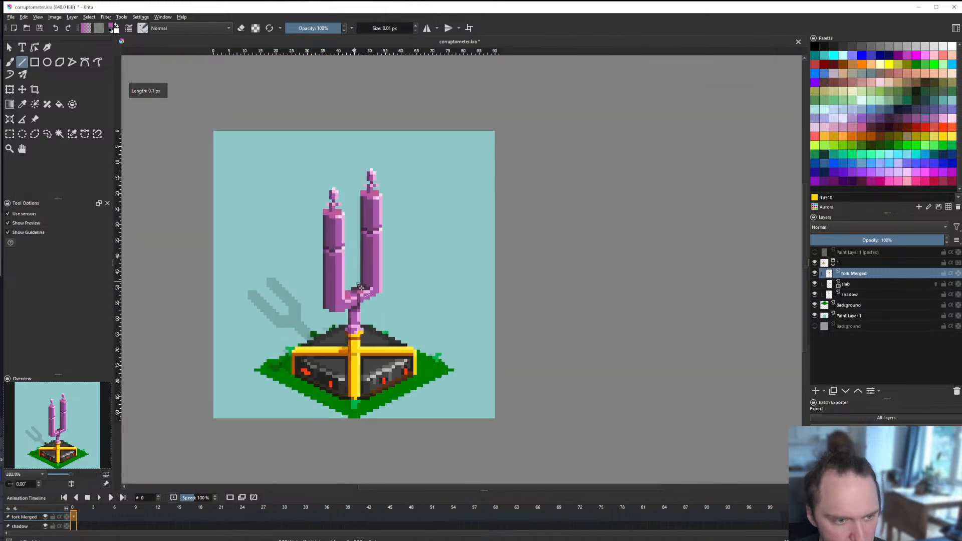
{"action": "scroll", "coordinate": [384, 318], "scroll_direction": "up", "scroll_amount": 4}
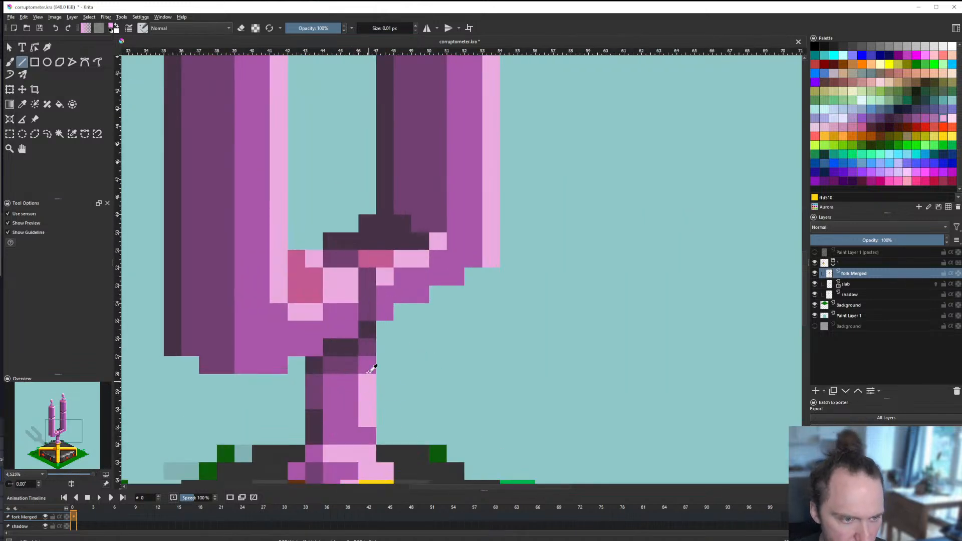
{"action": "scroll", "coordinate": [392, 302], "scroll_direction": "down", "scroll_amount": 6}
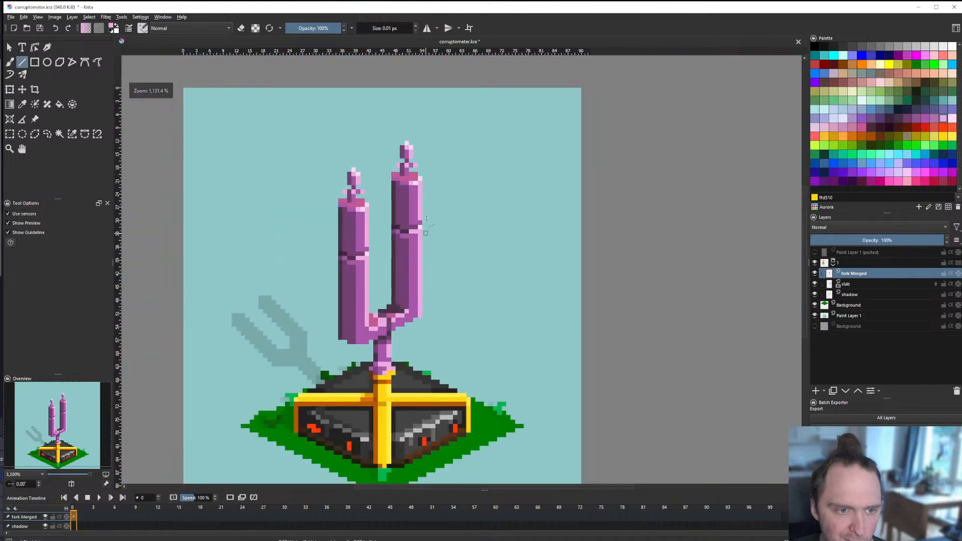
{"action": "scroll", "coordinate": [366, 333], "scroll_direction": "up", "scroll_amount": 4}
{"action": "scroll", "coordinate": [365, 333], "scroll_direction": "up", "scroll_amount": 3}
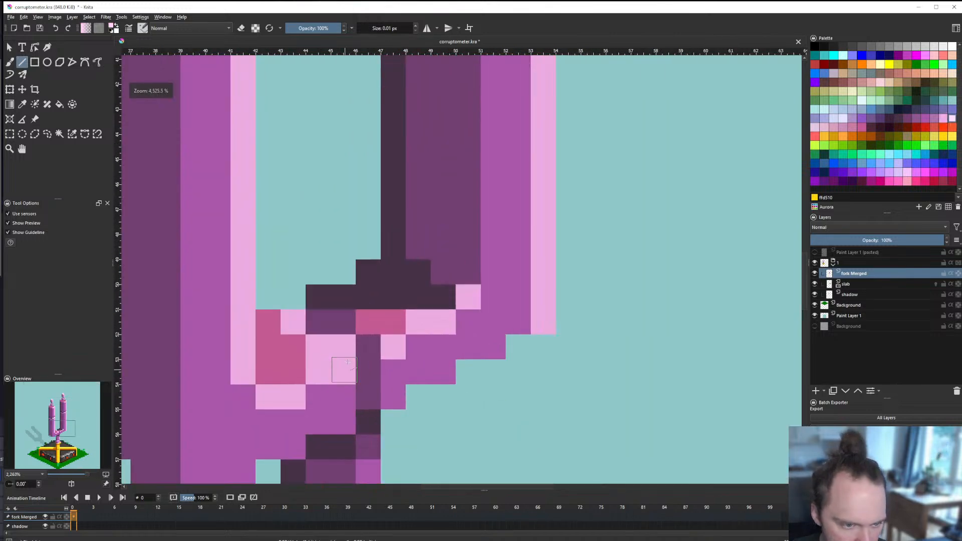
{"action": "scroll", "coordinate": [318, 349], "scroll_direction": "down", "scroll_amount": 7}
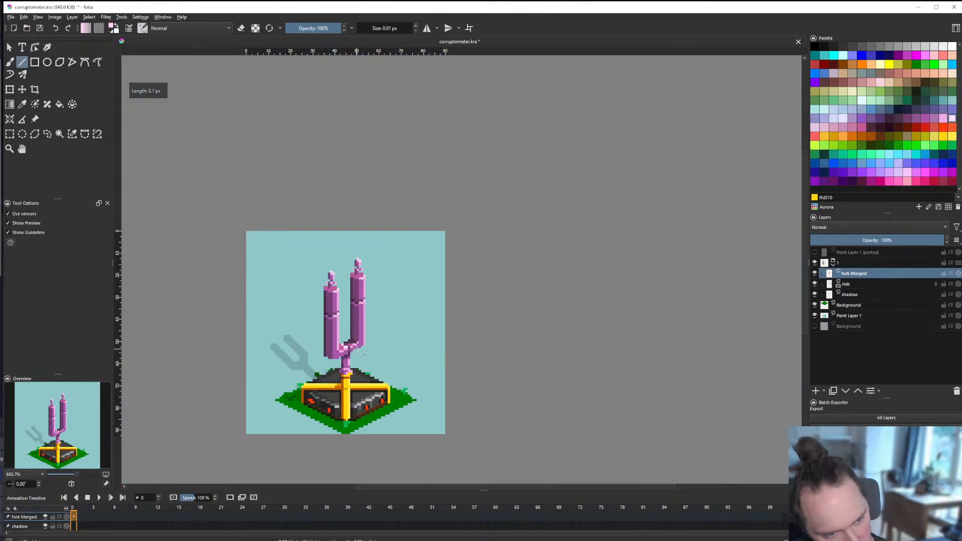
Step: Undo the mid-purple line, dark shading and light pink block on the crossbar, comparing the earlier shading states
{"action": "scroll", "coordinate": [350, 352], "scroll_direction": "up", "scroll_amount": 6}
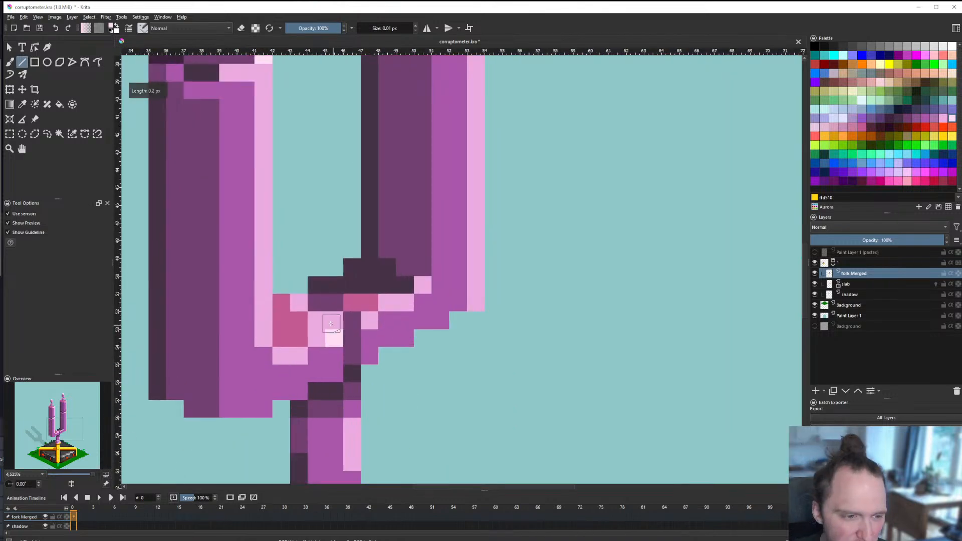
{"action": "scroll", "coordinate": [332, 339], "scroll_direction": "down", "scroll_amount": 6}
{"action": "scroll", "coordinate": [339, 340], "scroll_direction": "up", "scroll_amount": 4}
{"action": "key", "text": "ctrl+z"}
{"action": "key", "text": "ctrl+z"}
{"action": "key", "text": "ctrl+z"}
{"action": "key", "text": "ctrl+z"}
{"action": "key", "text": "ctrl+z"}
{"action": "key", "text": "ctrl+z"}
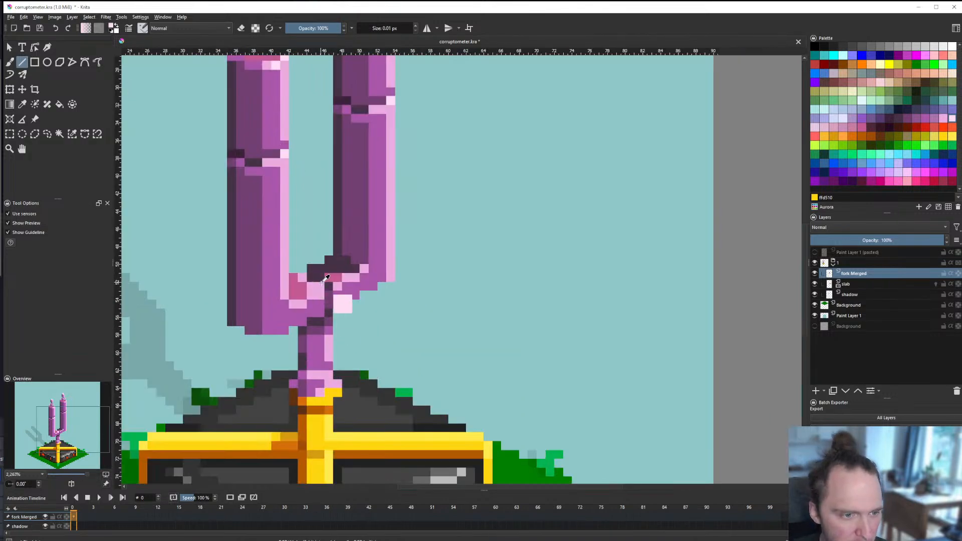
{"action": "scroll", "coordinate": [313, 294], "scroll_direction": "up", "scroll_amount": 3}
{"action": "key", "text": "ctrl+shift+z"}
{"action": "key", "text": "ctrl+shift+z"}
{"action": "key", "text": "ctrl+shift+z"}
{"action": "key", "text": "ctrl+shift+z"}
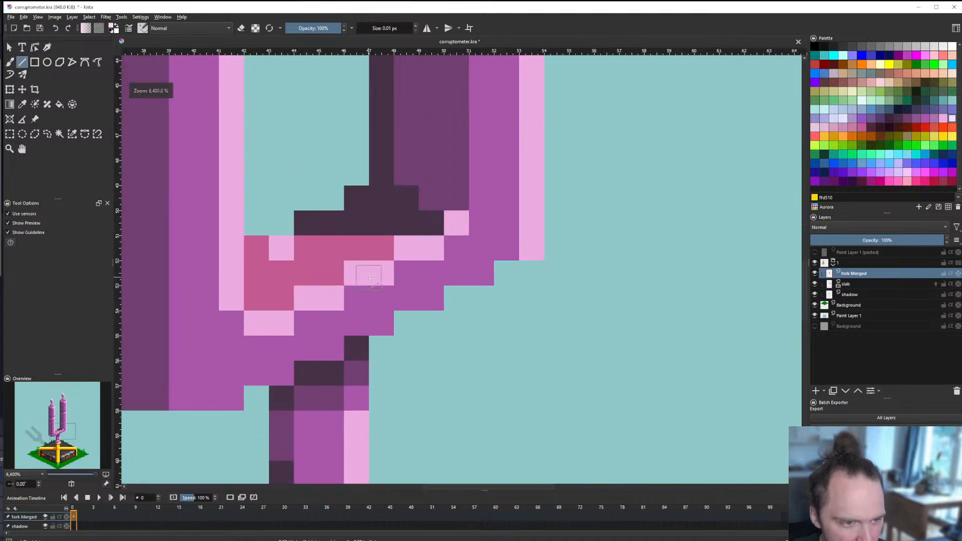
{"action": "key", "text": "ctrl+z"}
{"action": "key", "text": "ctrl+z"}
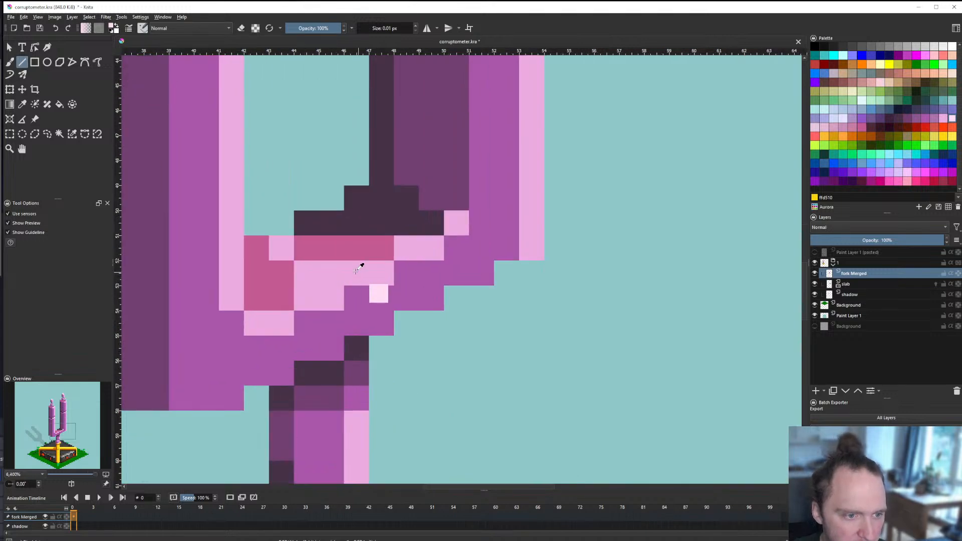
Step: Clear the remaining highlight pixels from the crossbar's pink top face and paint a dark purple pixel and short dark strip there
{"action": "left_click", "coordinate": [352, 345], "text": "ctrl"}
{"action": "key", "text": "ctrl+z"}
{"action": "key", "text": "ctrl+z"}
{"action": "left_click", "coordinate": [331, 272]}
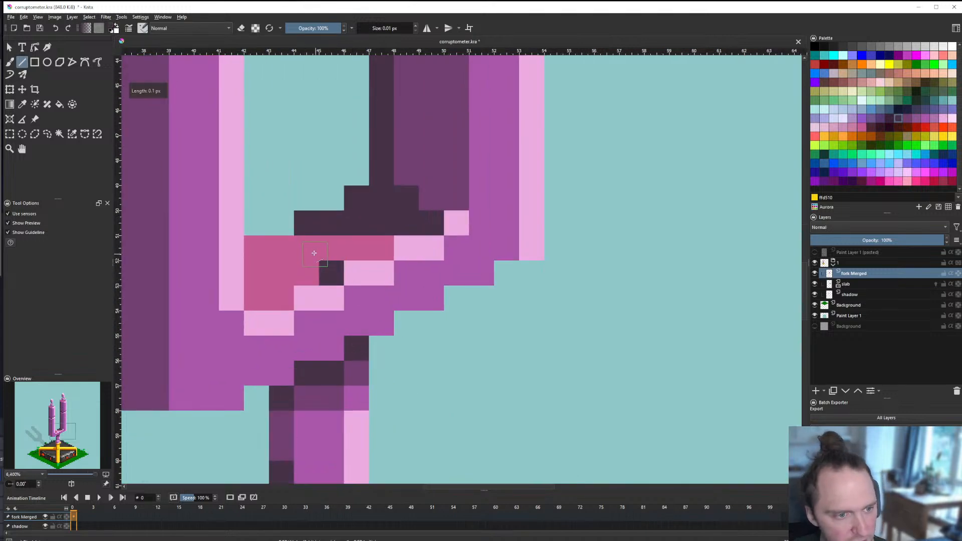
{"action": "left_click_drag", "start_coordinate": [280, 249], "coordinate": [302, 249]}
{"action": "scroll", "coordinate": [302, 275], "scroll_direction": "down", "scroll_amount": 2}
{"action": "scroll", "coordinate": [321, 258], "scroll_direction": "up", "scroll_amount": 2}
Step: Try a light pink pixel next to the dark pixels on the crossbar's top face, undoing it but keeping the dark strip
{"action": "left_click", "coordinate": [313, 331], "text": "ctrl"}
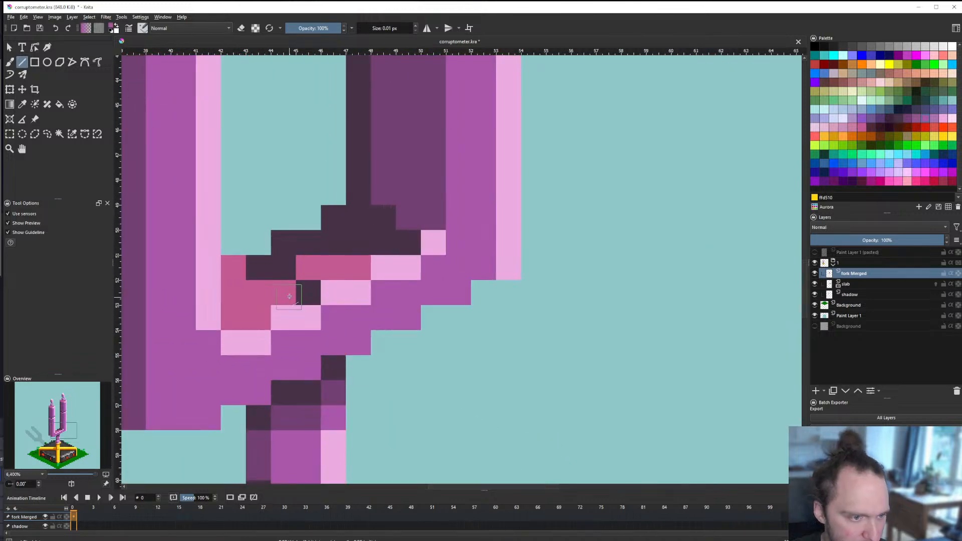
{"action": "left_click", "coordinate": [282, 294]}
{"action": "left_click", "coordinate": [260, 288]}
{"action": "scroll", "coordinate": [288, 311], "scroll_direction": "down", "scroll_amount": 8}
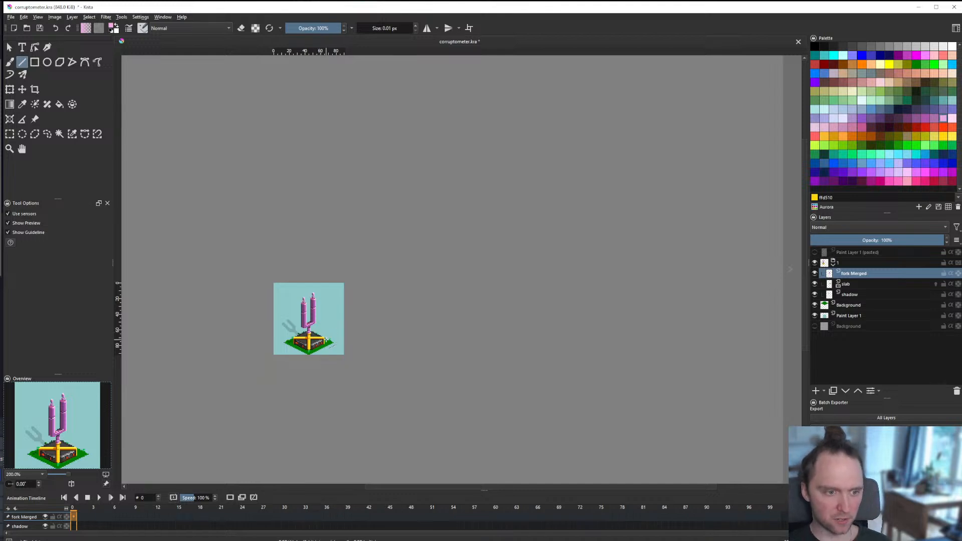
{"action": "scroll", "coordinate": [305, 327], "scroll_direction": "up", "scroll_amount": 9}
{"action": "key", "text": "ctrl+z"}
{"action": "key", "text": "ctrl+z"}
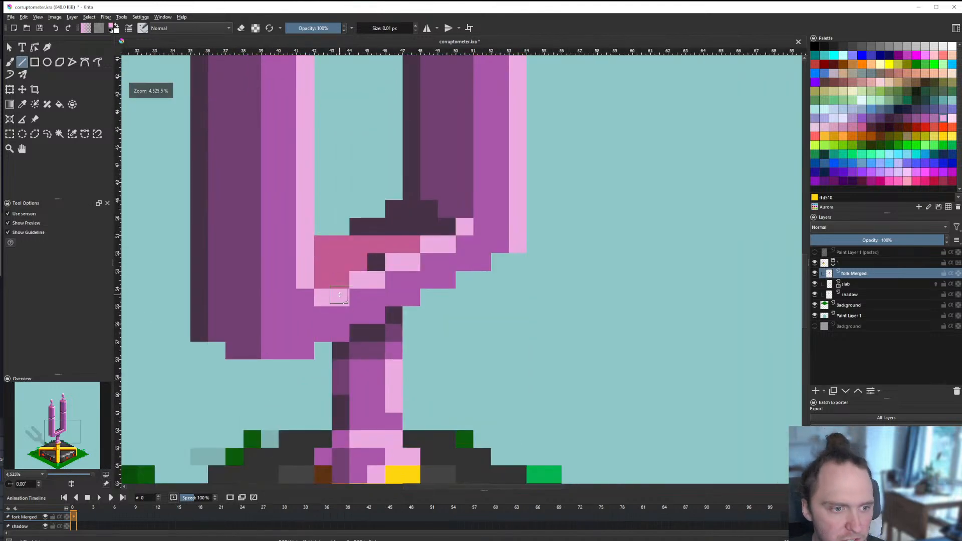
{"action": "scroll", "coordinate": [332, 307], "scroll_direction": "down", "scroll_amount": 1}
{"action": "scroll", "coordinate": [331, 310], "scroll_direction": "down", "scroll_amount": 9}
{"action": "scroll", "coordinate": [329, 315], "scroll_direction": "up", "scroll_amount": 5}
{"action": "key", "text": "ctrl+shift+z"}
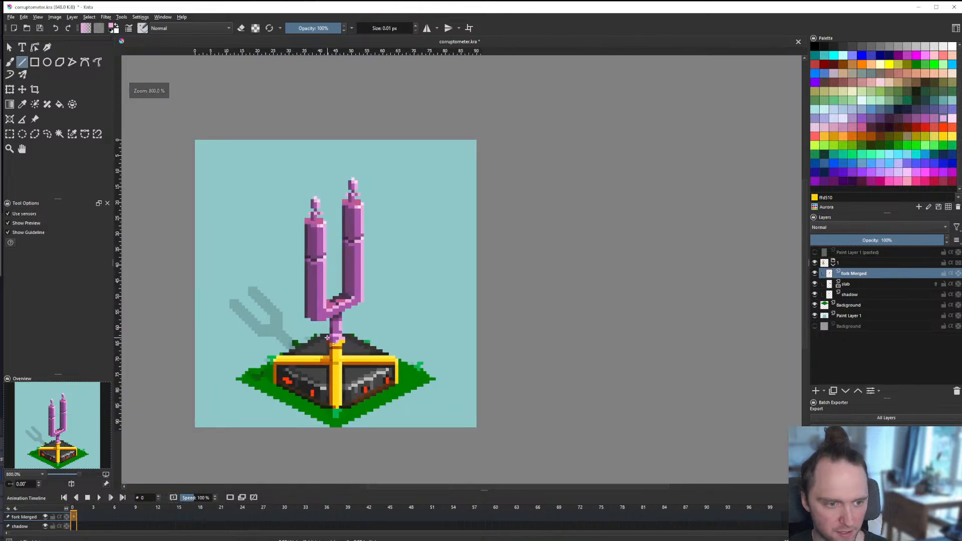
Step: Check the crossbar's dark shading at several zoom levels and save corruptometer.kra
{"action": "scroll", "coordinate": [330, 342], "scroll_direction": "down", "scroll_amount": 6}
{"action": "scroll", "coordinate": [333, 350], "scroll_direction": "up", "scroll_amount": 4}
{"action": "scroll", "coordinate": [333, 351], "scroll_direction": "down", "scroll_amount": 2}
{"action": "scroll", "coordinate": [333, 352], "scroll_direction": "up", "scroll_amount": 1}
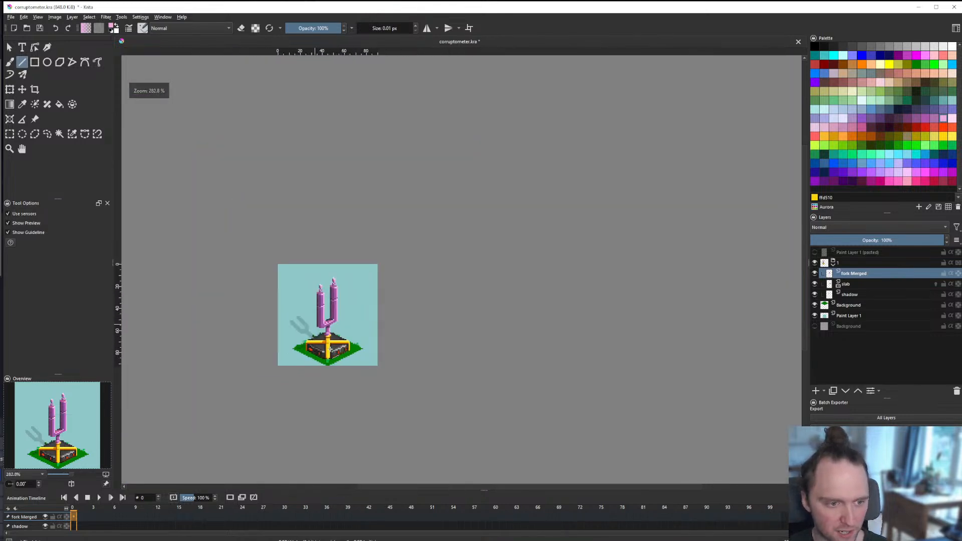
{"action": "scroll", "coordinate": [333, 354], "scroll_direction": "down", "scroll_amount": 2}
{"action": "scroll", "coordinate": [329, 349], "scroll_direction": "up", "scroll_amount": 9}
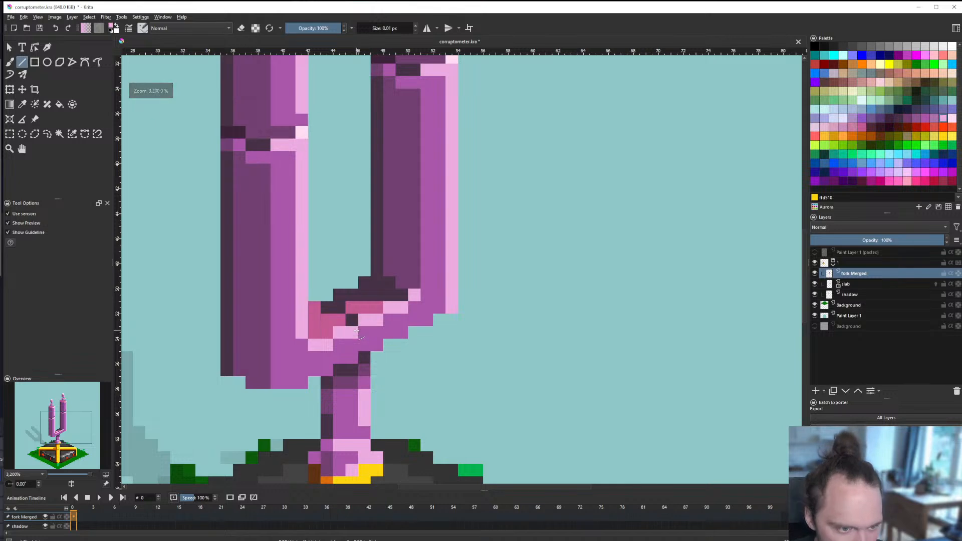
{"action": "scroll", "coordinate": [355, 330], "scroll_direction": "down", "scroll_amount": 8}
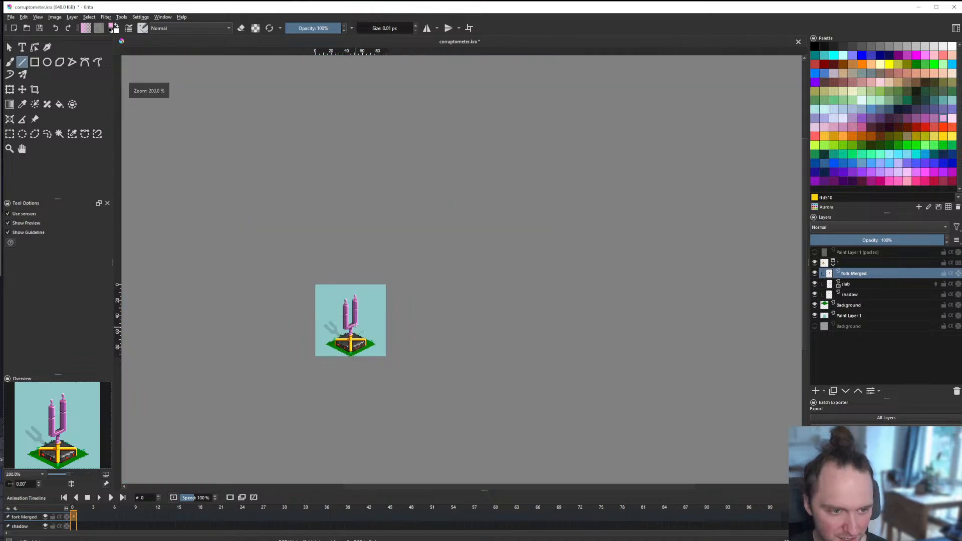
{"action": "scroll", "coordinate": [361, 332], "scroll_direction": "up", "scroll_amount": 2}
{"action": "key", "text": "ctrl+s"}
{"action": "scroll", "coordinate": [370, 335], "scroll_direction": "down", "scroll_amount": 1}
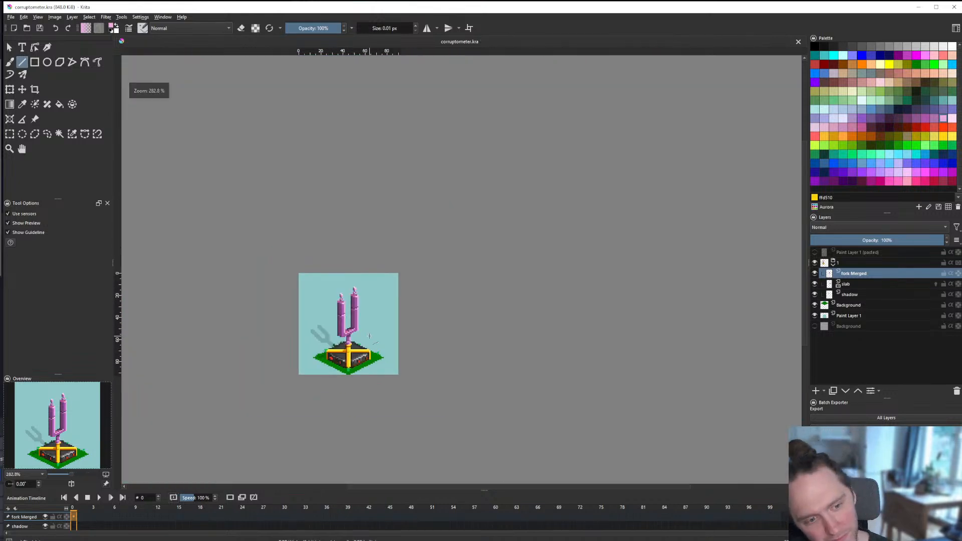
{"action": "scroll", "coordinate": [369, 335], "scroll_direction": "up", "scroll_amount": 7}
{"action": "scroll", "coordinate": [353, 314], "scroll_direction": "down", "scroll_amount": 1}
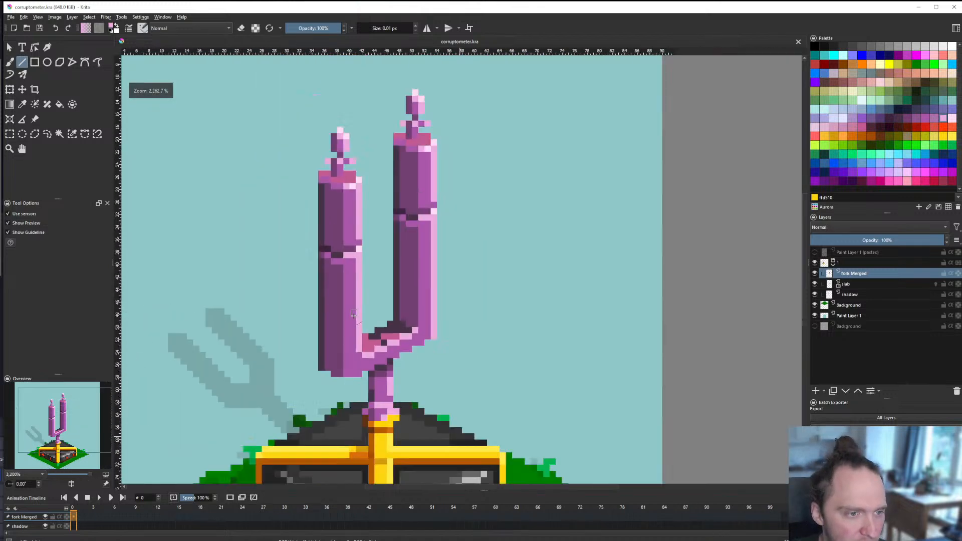
{"action": "scroll", "coordinate": [353, 314], "scroll_direction": "up", "scroll_amount": 1}
{"action": "key", "text": "ctrl+r"}
{"action": "left_click_drag", "start_coordinate": [226, 158], "coordinate": [378, 237]}
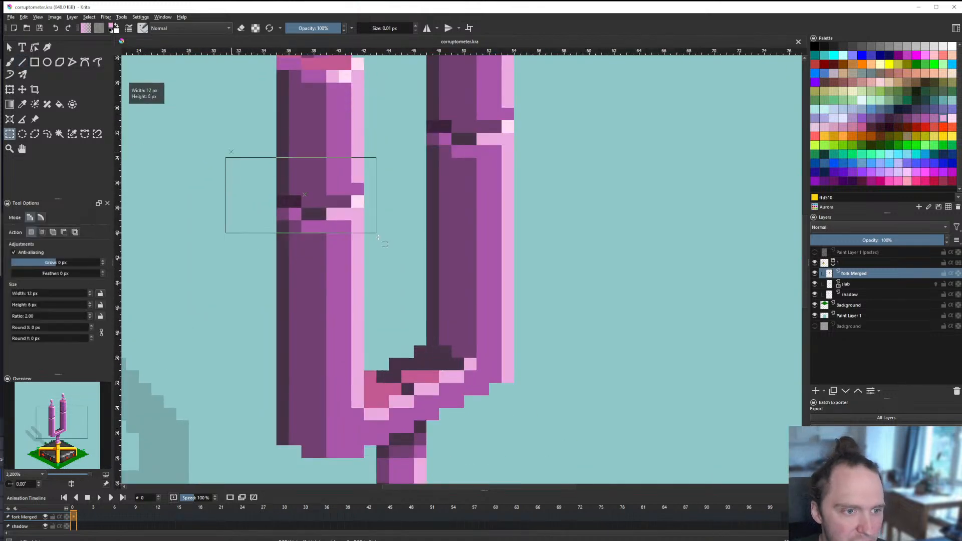
{"action": "left_click", "coordinate": [401, 252]}
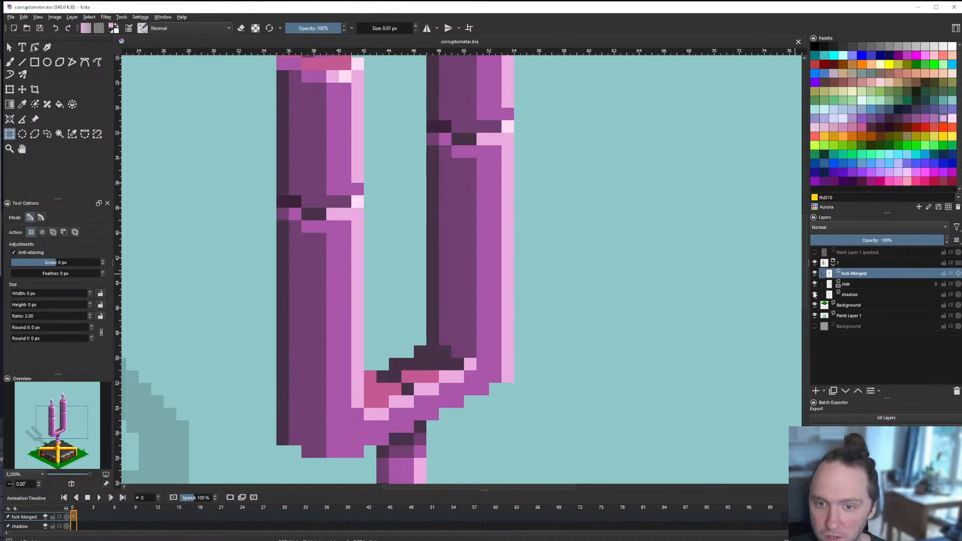
{"action": "left_click", "coordinate": [814, 273]}
{"action": "left_click", "coordinate": [814, 273]}
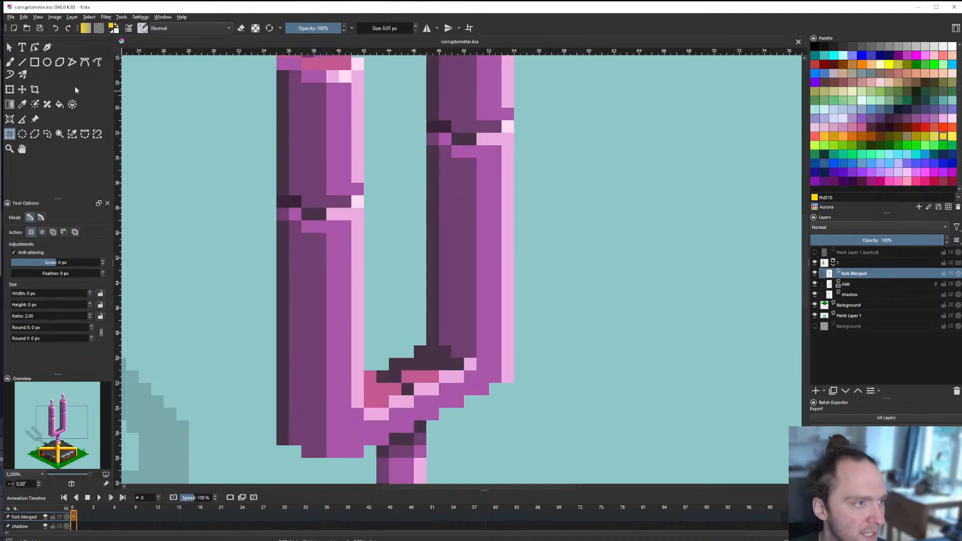
Step: Paint a 2×2 yellow (ffd510) block on the left prong's lit face and lighter yellow (ffea4a) pixels on its pink edge
{"action": "left_click", "coordinate": [22, 61]}
{"action": "scroll", "coordinate": [307, 301], "scroll_direction": "up", "scroll_amount": 2}
{"action": "mouse_move", "coordinate": [350, 285]}
{"action": "left_mouse_down"}
{"action": "mouse_move", "coordinate": [376, 325]}
{"action": "mouse_move", "coordinate": [376, 351]}
{"action": "left_mouse_up"}
{"action": "key", "text": "ctrl+z"}
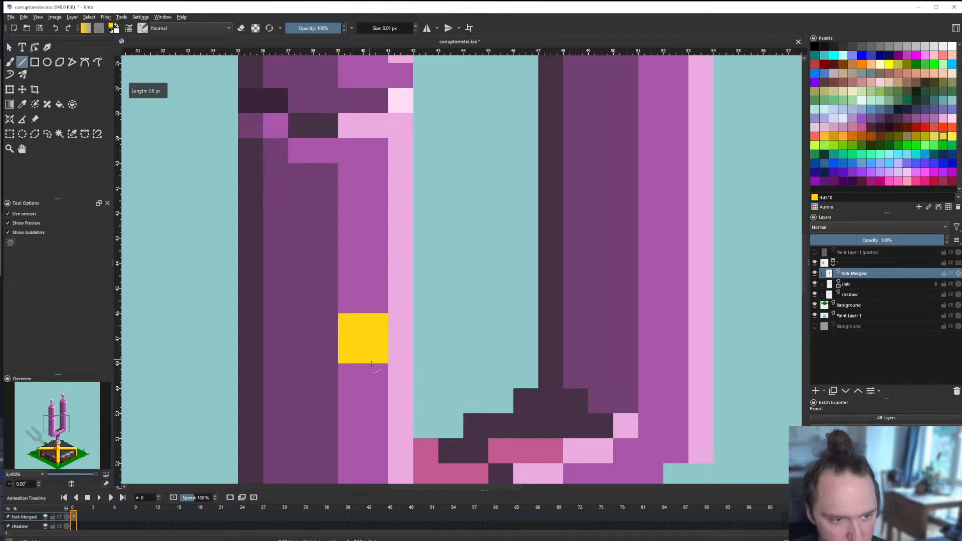
{"action": "left_click", "coordinate": [952, 136]}
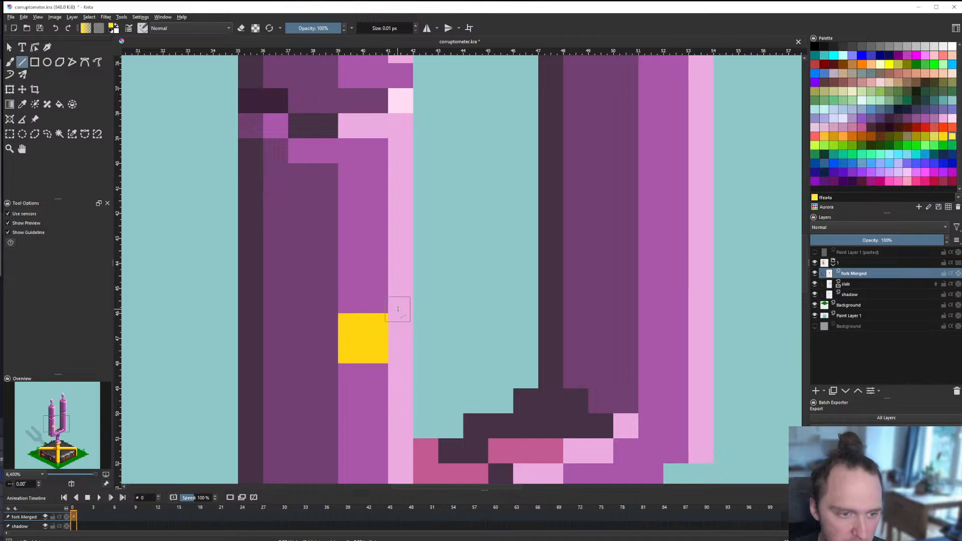
{"action": "left_click_drag", "start_coordinate": [398, 309], "coordinate": [400, 326]}
{"action": "scroll", "coordinate": [400, 320], "scroll_direction": "down", "scroll_amount": 7}
{"action": "scroll", "coordinate": [401, 306], "scroll_direction": "up", "scroll_amount": 6}
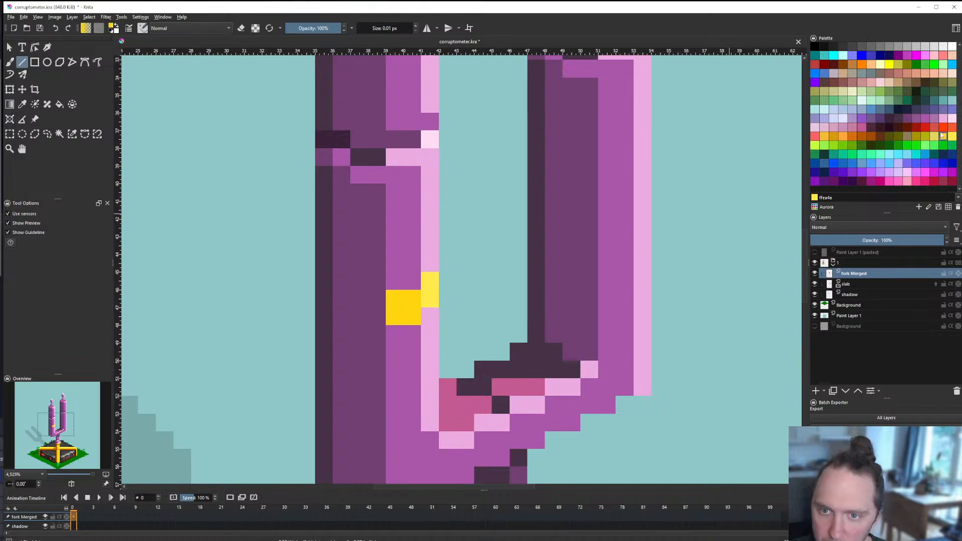
Step: Add a two-pixel dark gold (d79b0f) column beside the yellow block on the left prong, undoing the trial block next to it
{"action": "left_click_drag", "start_coordinate": [387, 314], "coordinate": [378, 326]}
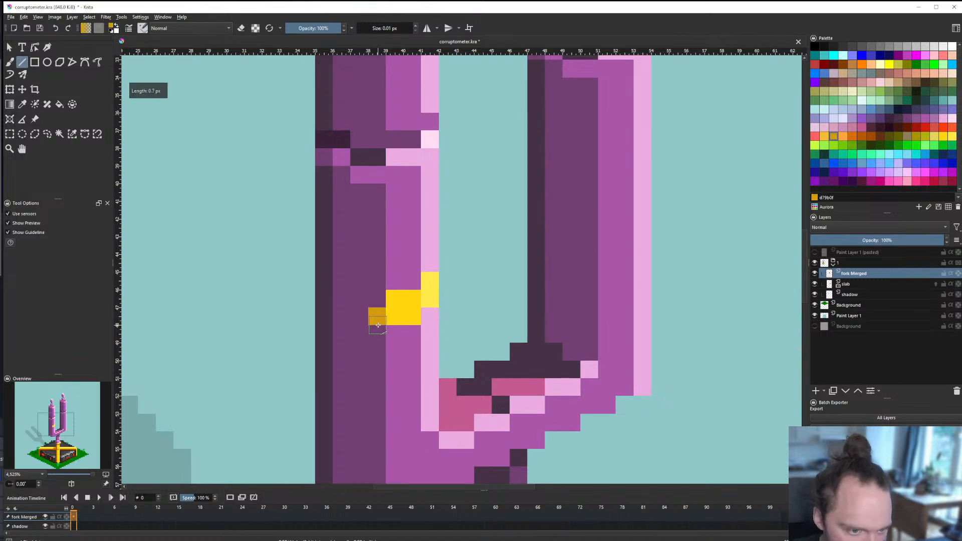
{"action": "scroll", "coordinate": [377, 314], "scroll_direction": "down", "scroll_amount": 7}
{"action": "scroll", "coordinate": [382, 339], "scroll_direction": "up", "scroll_amount": 8}
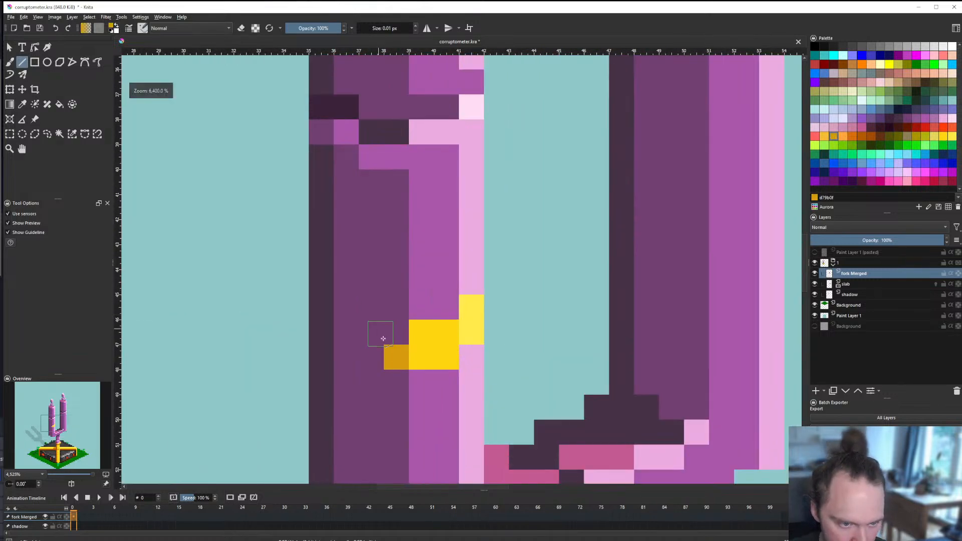
{"action": "left_click", "coordinate": [392, 336]}
{"action": "mouse_move", "coordinate": [372, 338]}
{"action": "left_mouse_down"}
{"action": "mouse_move", "coordinate": [345, 330]}
{"action": "mouse_move", "coordinate": [367, 314]}
{"action": "left_mouse_up"}
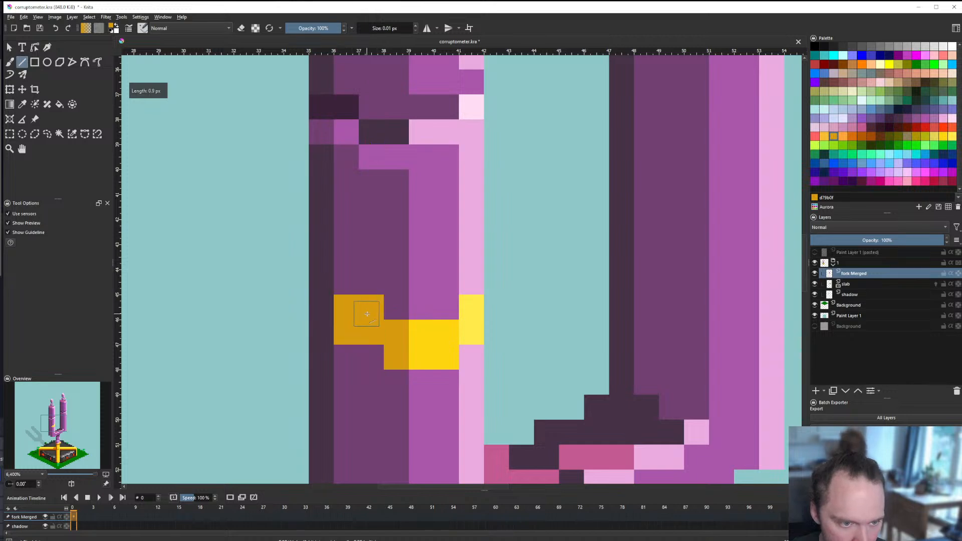
{"action": "scroll", "coordinate": [370, 315], "scroll_direction": "down", "scroll_amount": 4}
{"action": "scroll", "coordinate": [374, 317], "scroll_direction": "up", "scroll_amount": 4}
{"action": "key", "text": "ctrl+z"}
{"action": "scroll", "coordinate": [383, 325], "scroll_direction": "down", "scroll_amount": 1}
{"action": "key", "text": "ctrl+z"}
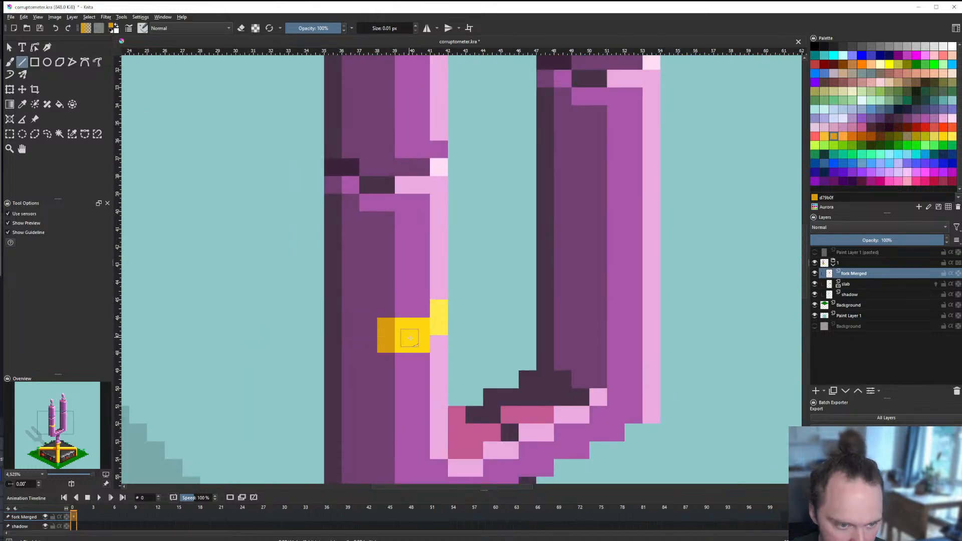
Step: Raise the yellow block's outer column one pixel and extend the stripe across the shaded face with a 2×2 dark gold block
{"action": "left_click", "coordinate": [424, 357], "text": "ctrl"}
{"action": "mouse_move", "coordinate": [421, 345]}
{"action": "left_mouse_down"}
{"action": "mouse_move", "coordinate": [414, 328]}
{"action": "mouse_move", "coordinate": [422, 328]}
{"action": "left_mouse_up"}
{"action": "left_click", "coordinate": [388, 327], "text": "ctrl"}
{"action": "mouse_move", "coordinate": [368, 309]}
{"action": "left_mouse_down"}
{"action": "mouse_move", "coordinate": [368, 328]}
{"action": "mouse_move", "coordinate": [355, 327]}
{"action": "left_mouse_up"}
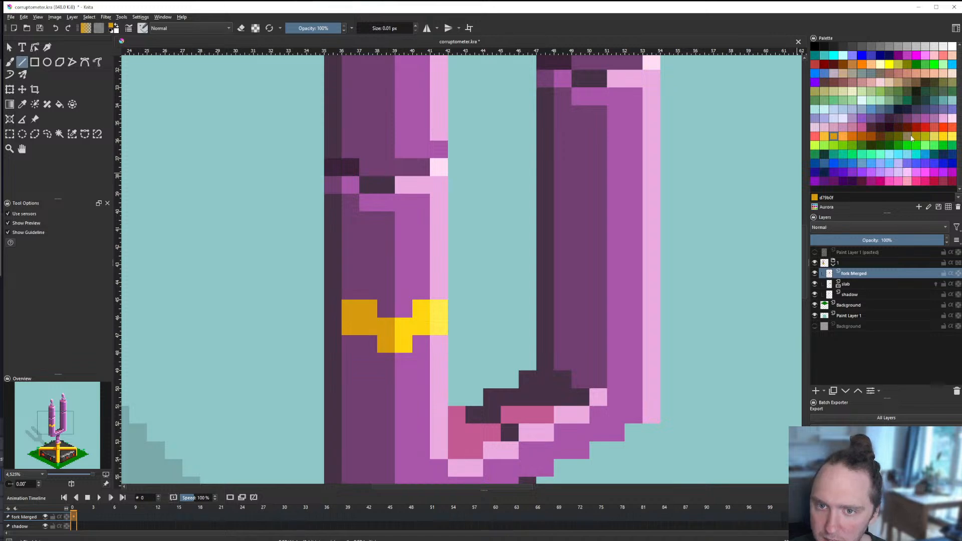
Step: Finish the stripe on the left prong's dark edge with two dark brown (5f3214) pixels after undoing a lighter brown trial
{"action": "left_click", "coordinate": [851, 137]}
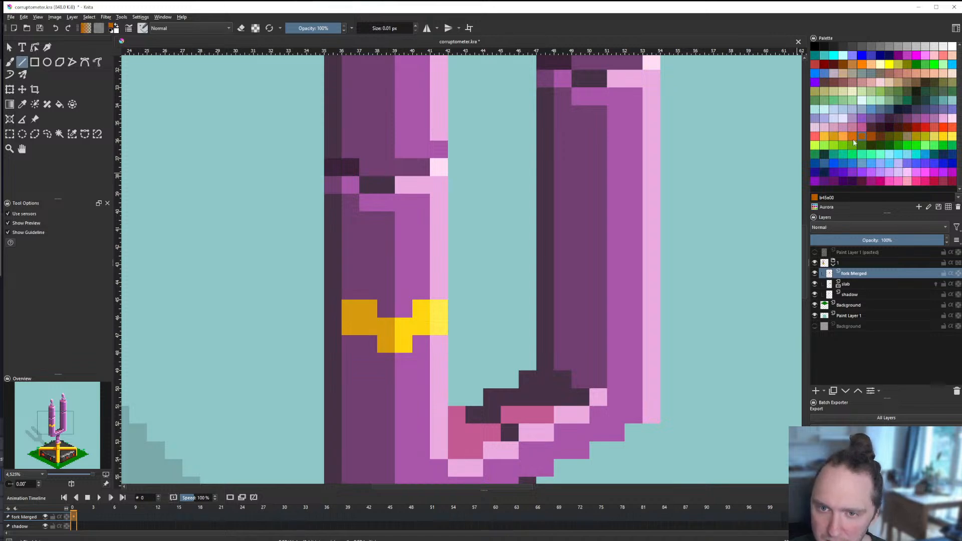
{"action": "left_click_drag", "start_coordinate": [333, 292], "coordinate": [333, 310]}
{"action": "key", "text": "ctrl+z"}
{"action": "left_click", "coordinate": [881, 137]}
{"action": "scroll", "coordinate": [369, 307], "scroll_direction": "down", "scroll_amount": 6}
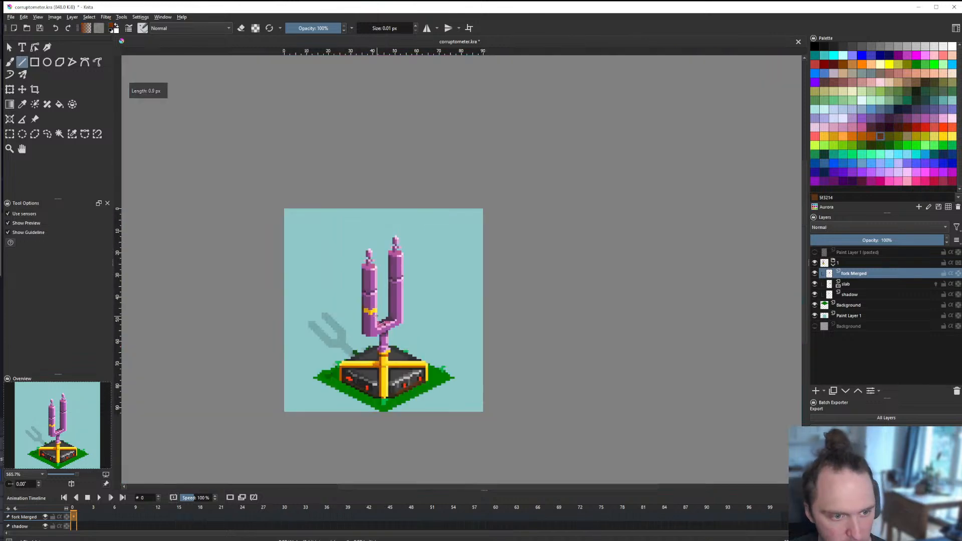
{"action": "scroll", "coordinate": [369, 304], "scroll_direction": "up", "scroll_amount": 6}
{"action": "scroll", "coordinate": [369, 303], "scroll_direction": "up", "scroll_amount": 1}
Step: Try filling the stripe's dark gold section with orange, undoing each fill
{"action": "left_click", "coordinate": [853, 139]}
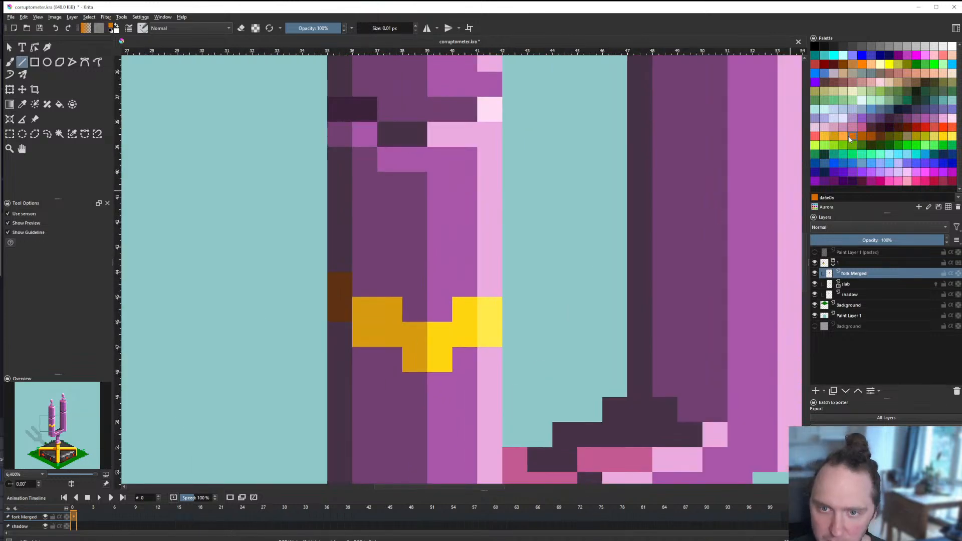
{"action": "key", "text": "f"}
{"action": "left_click", "coordinate": [408, 326]}
{"action": "key", "text": "ctrl+z"}
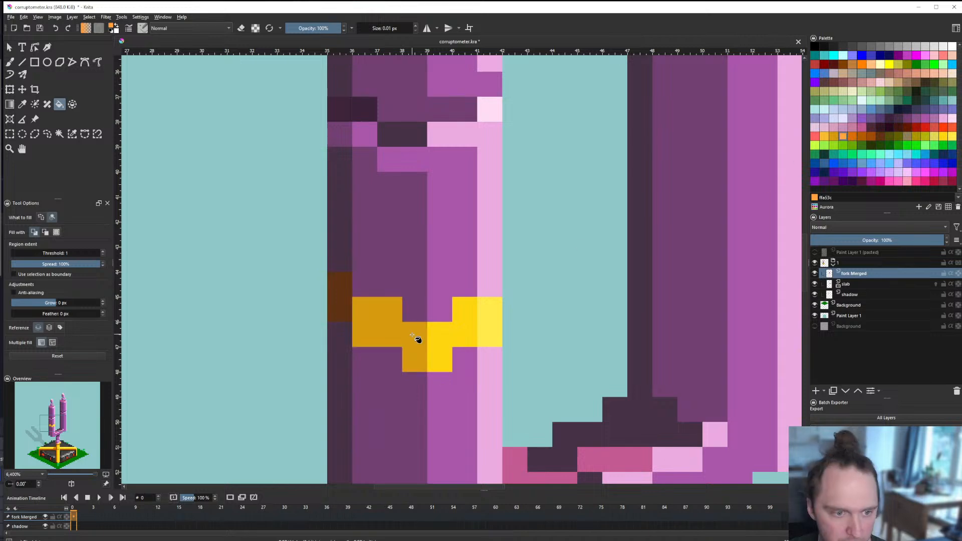
{"action": "left_click", "coordinate": [411, 333]}
{"action": "scroll", "coordinate": [412, 314], "scroll_direction": "down", "scroll_amount": 7}
{"action": "key", "text": "ctrl+z"}
{"action": "scroll", "coordinate": [410, 312], "scroll_direction": "up", "scroll_amount": 7}
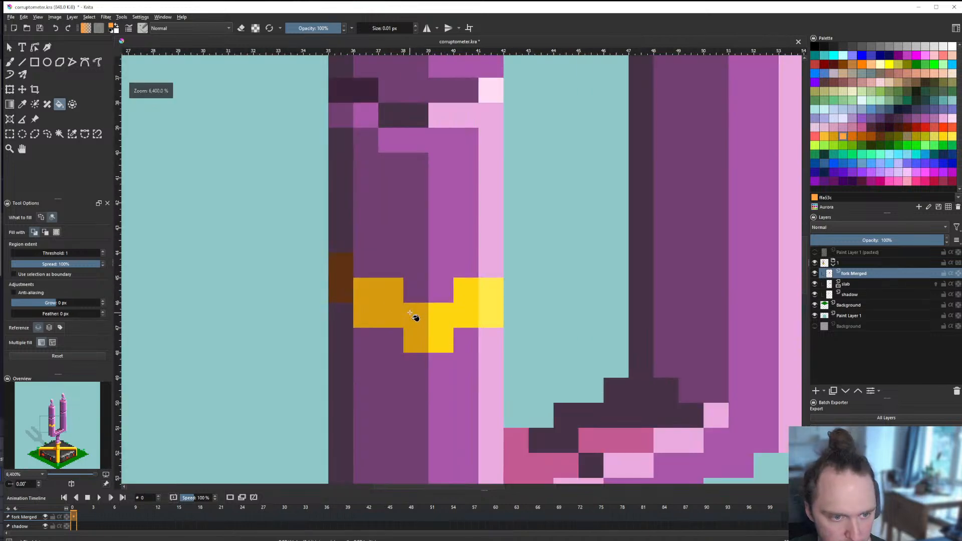
Step: Fill the stripe's yellow section with light orange (ffa53c) and its dark gold section with deep orange (da6e0a)
{"action": "left_click", "coordinate": [411, 315]}
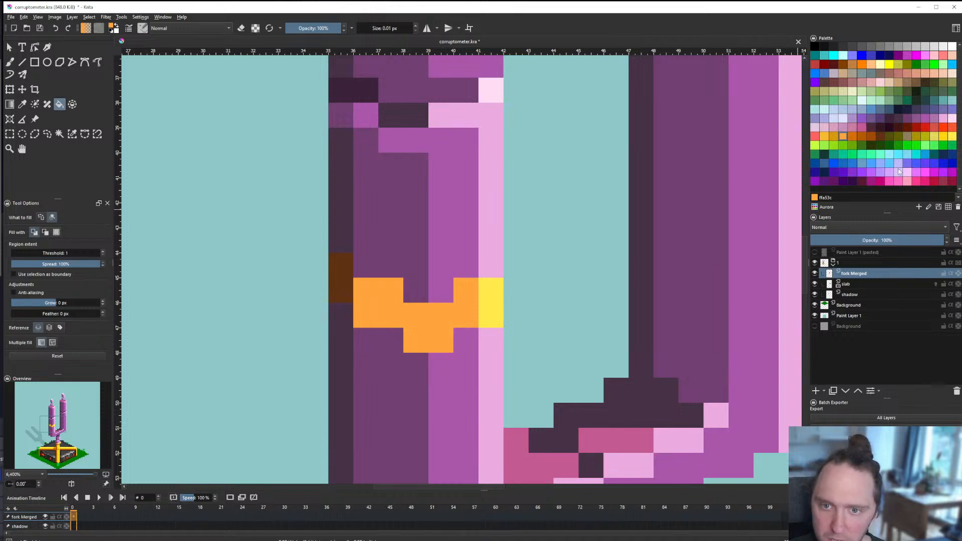
{"action": "left_click", "coordinate": [853, 138]}
{"action": "left_click", "coordinate": [428, 321]}
{"action": "left_click", "coordinate": [396, 316]}
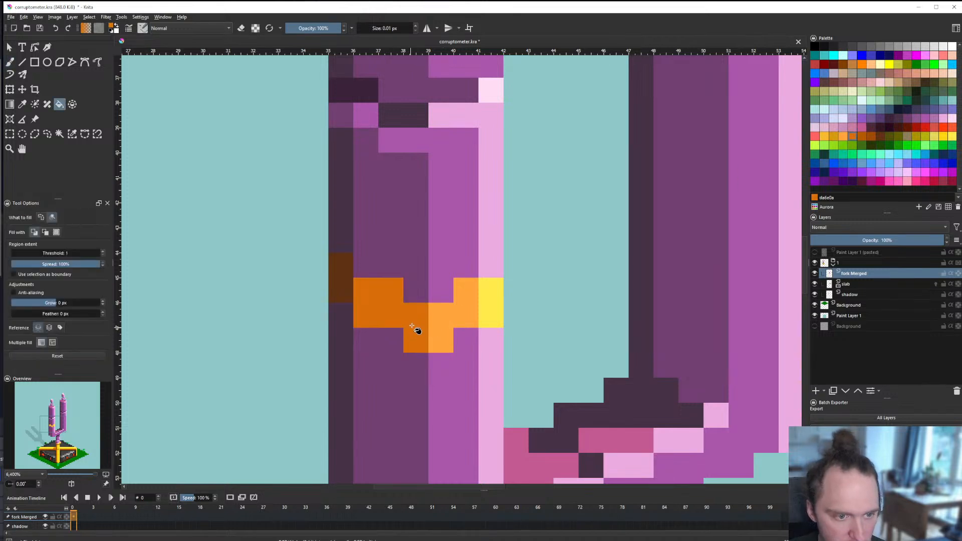
Step: Shade beneath the left prong's stripe with dark purple pixels on the shaded face and one mid purple pixel on the lighter face
{"action": "scroll", "coordinate": [420, 337], "scroll_direction": "down", "scroll_amount": 10}
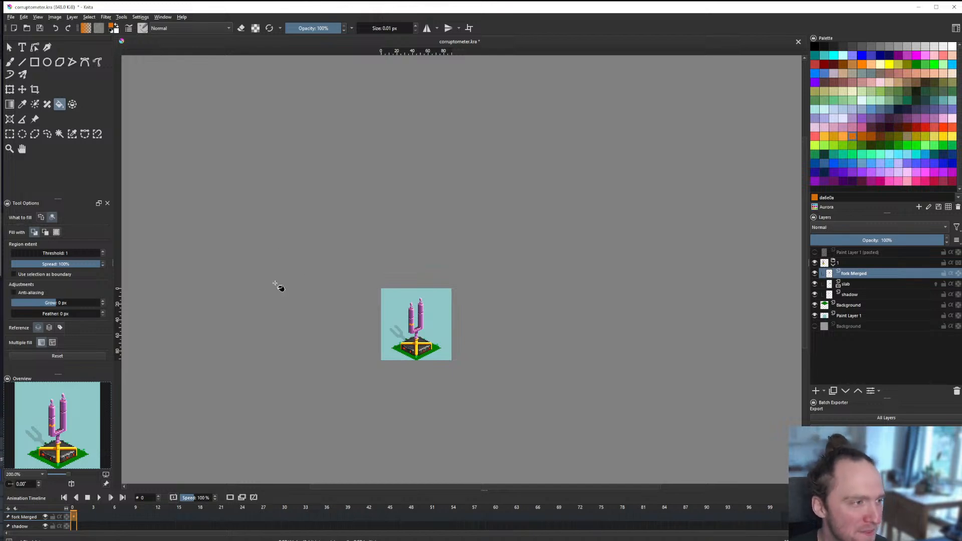
{"action": "scroll", "coordinate": [445, 354], "scroll_direction": "up", "scroll_amount": 2}
{"action": "scroll", "coordinate": [391, 374], "scroll_direction": "up", "scroll_amount": 10}
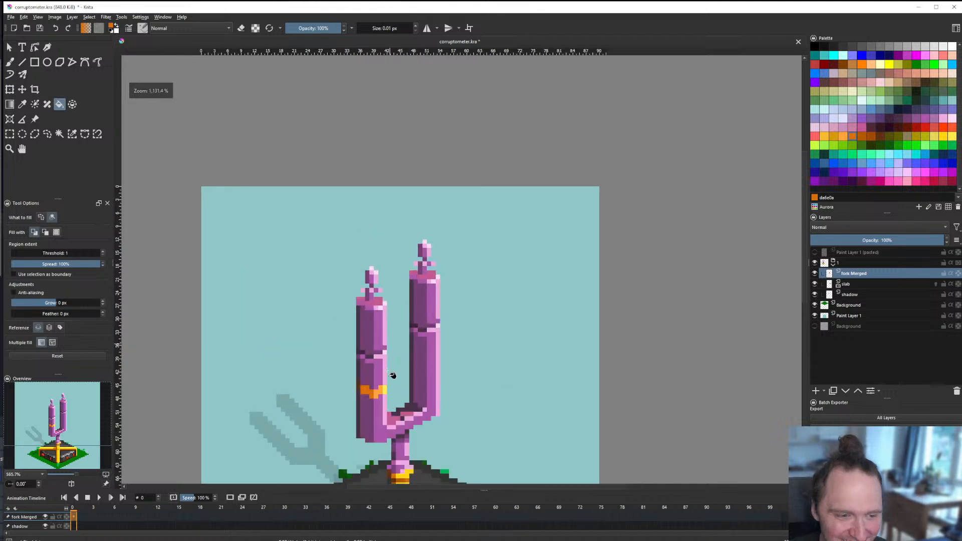
{"action": "key", "text": "v"}
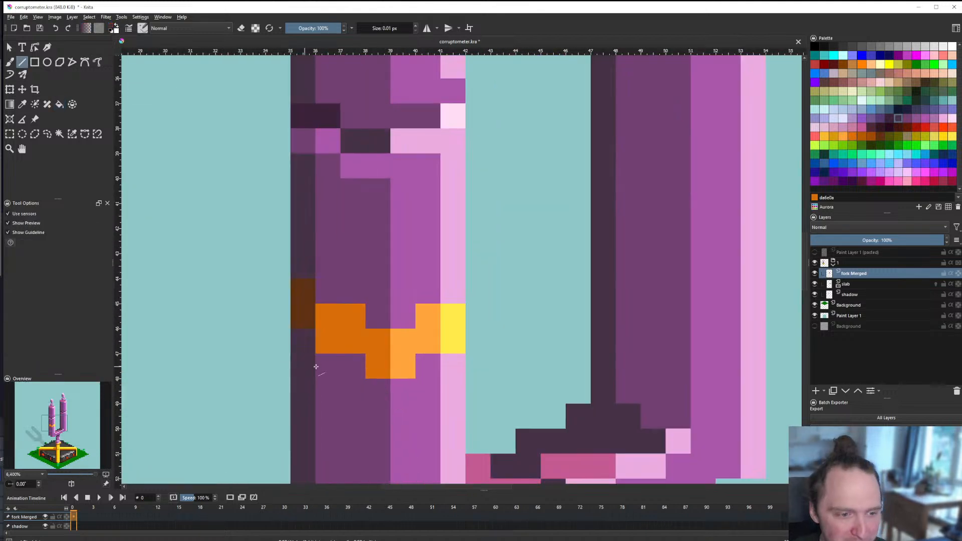
{"action": "left_click", "coordinate": [382, 387]}
{"action": "scroll", "coordinate": [382, 386], "scroll_direction": "down", "scroll_amount": 13}
{"action": "scroll", "coordinate": [375, 359], "scroll_direction": "up", "scroll_amount": 6}
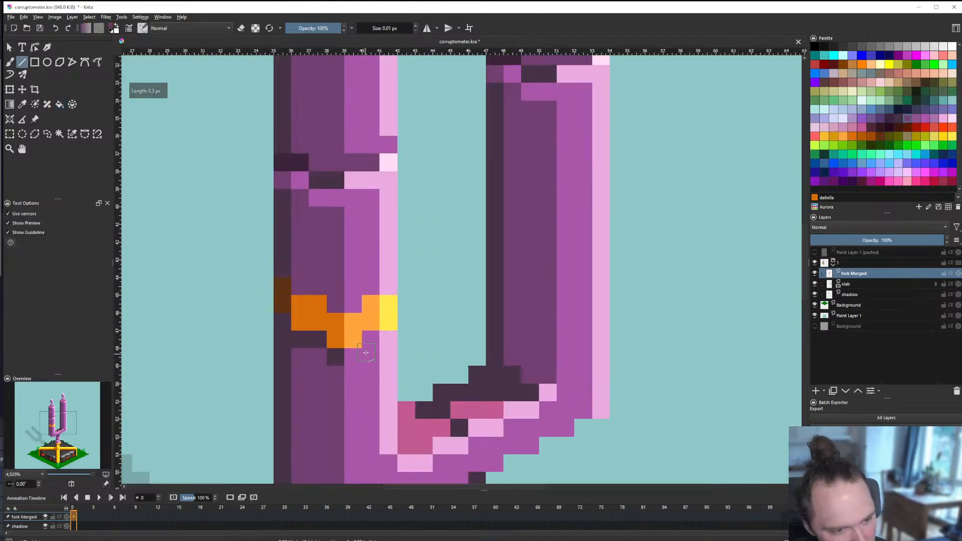
{"action": "left_click", "coordinate": [357, 354]}
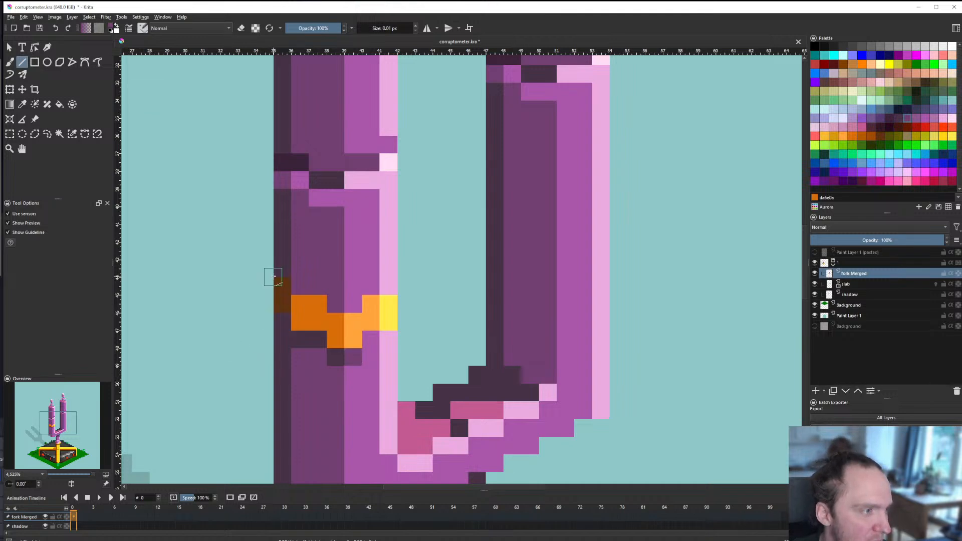
Step: Examine the stripe and its lower shading both up close and against the whole sprite
{"action": "scroll", "coordinate": [283, 270], "scroll_direction": "down", "scroll_amount": 2}
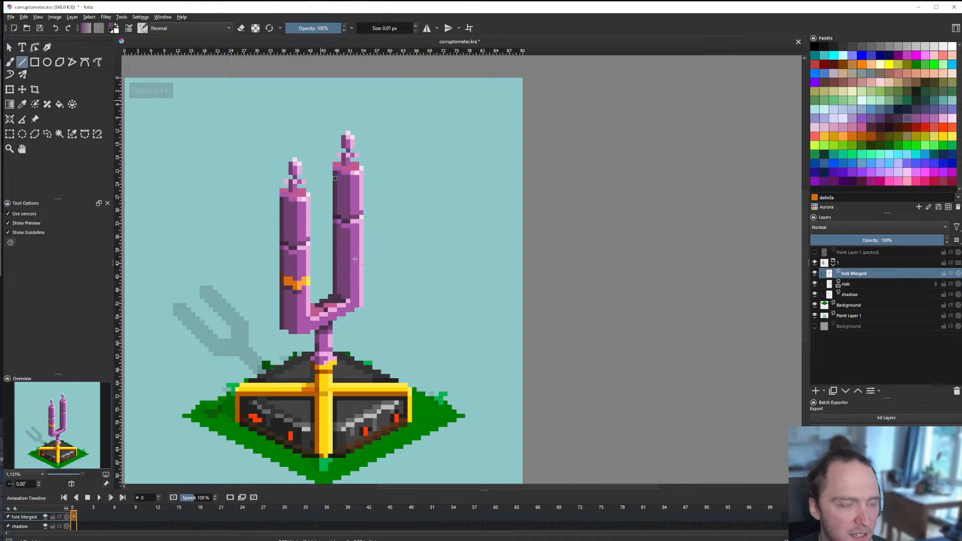
{"action": "scroll", "coordinate": [340, 289], "scroll_direction": "down", "scroll_amount": 2}
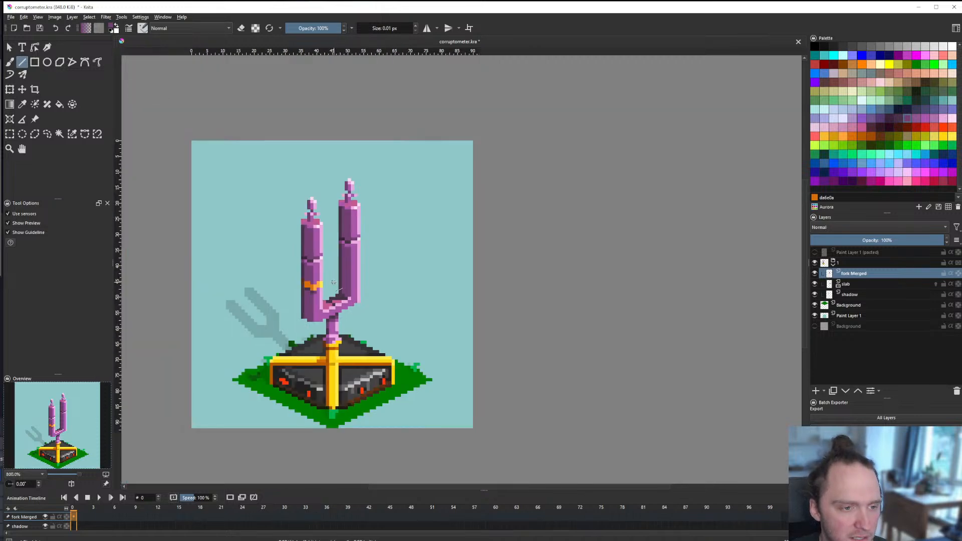
{"action": "scroll", "coordinate": [314, 267], "scroll_direction": "up", "scroll_amount": 5}
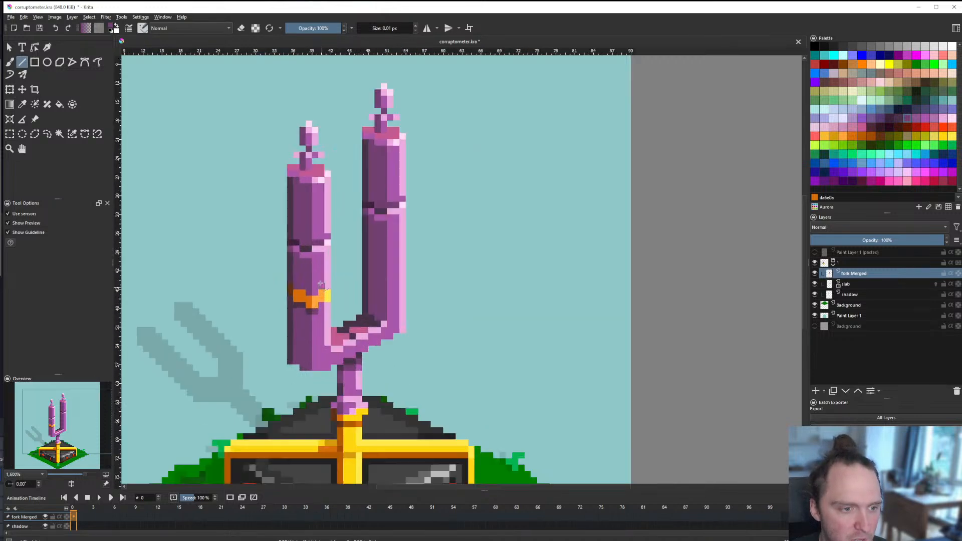
{"action": "scroll", "coordinate": [274, 289], "scroll_direction": "down", "scroll_amount": 4}
{"action": "scroll", "coordinate": [273, 275], "scroll_direction": "up", "scroll_amount": 3}
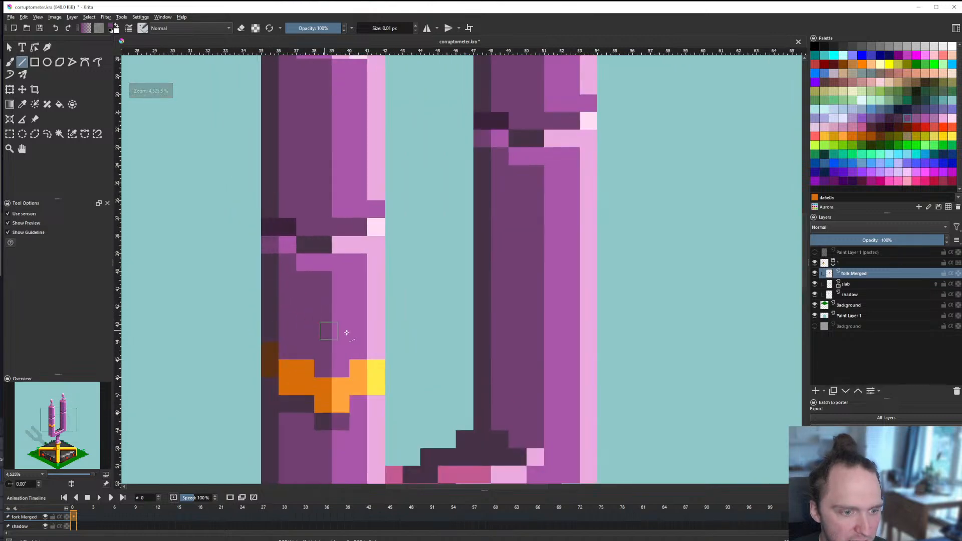
{"action": "scroll", "coordinate": [337, 331], "scroll_direction": "down", "scroll_amount": 5}
{"action": "scroll", "coordinate": [396, 359], "scroll_direction": "up", "scroll_amount": 3}
{"action": "scroll", "coordinate": [273, 293], "scroll_direction": "down", "scroll_amount": 4}
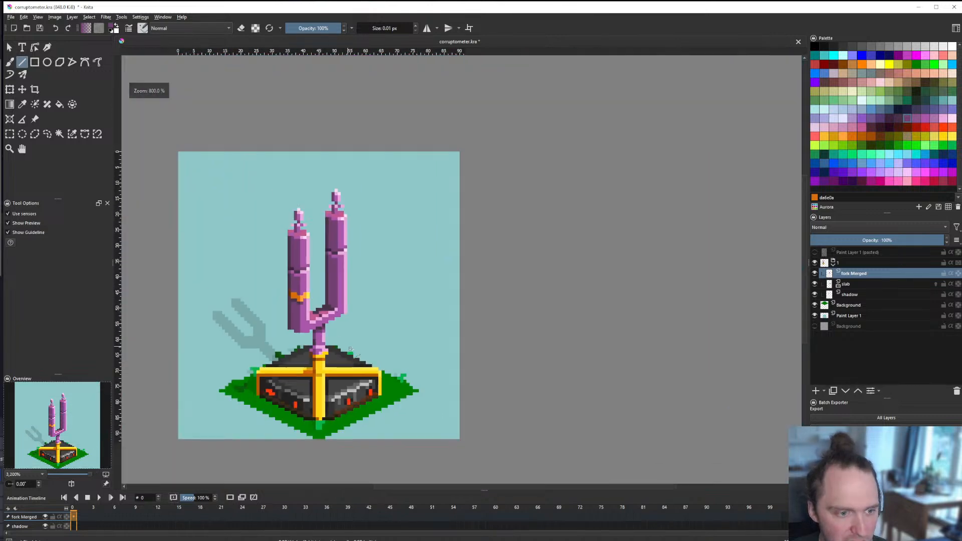
{"action": "scroll", "coordinate": [248, 249], "scroll_direction": "up", "scroll_amount": 2}
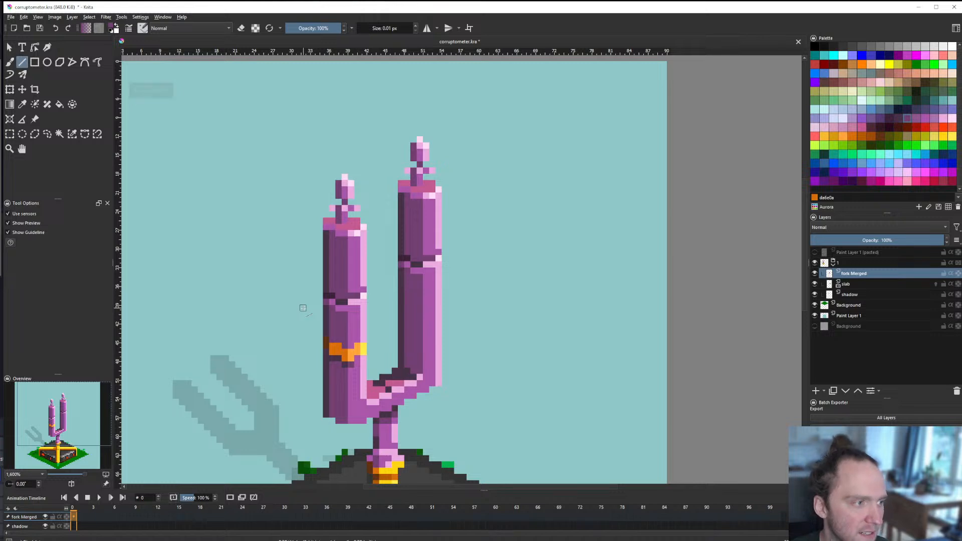
Step: Shade above the stripe with dark purple, mid purple and light purple pixels across the left prong's shaded, lighter and highlight faces
{"action": "left_click", "coordinate": [9, 64]}
{"action": "scroll", "coordinate": [350, 314], "scroll_direction": "down", "scroll_amount": 3}
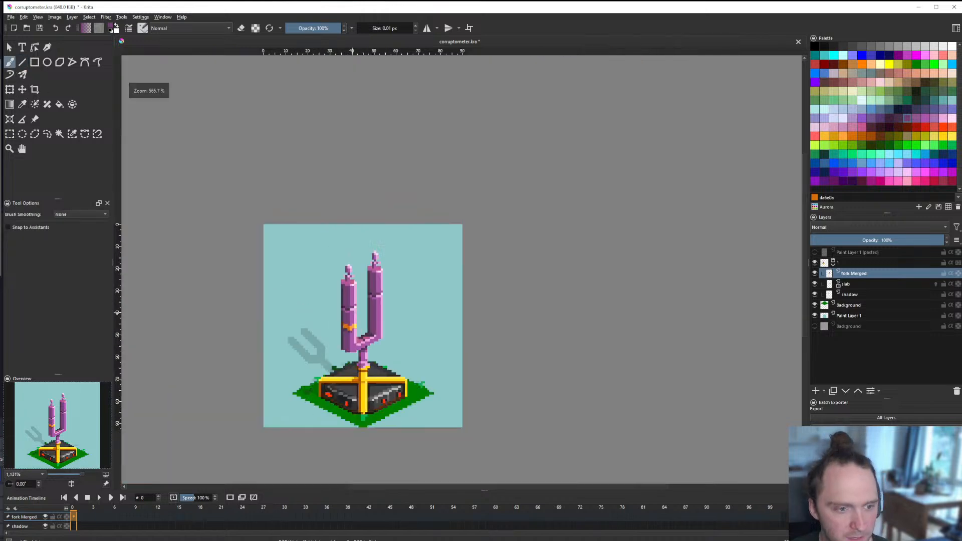
{"action": "scroll", "coordinate": [351, 331], "scroll_direction": "up", "scroll_amount": 4}
{"action": "scroll", "coordinate": [349, 333], "scroll_direction": "up", "scroll_amount": 3}
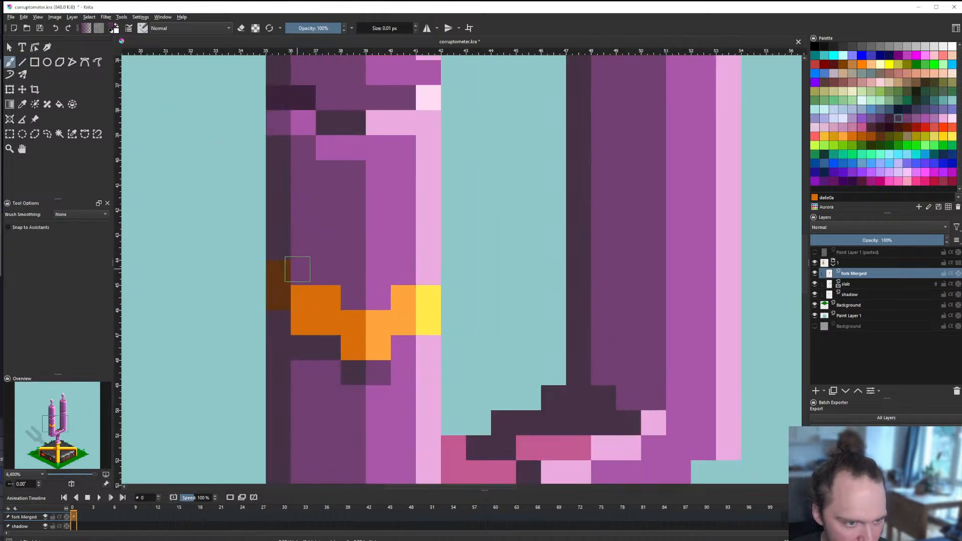
{"action": "left_click", "coordinate": [349, 298]}
{"action": "left_click", "coordinate": [357, 273], "text": "ctrl"}
{"action": "left_click", "coordinate": [381, 297]}
{"action": "left_click", "coordinate": [403, 273]}
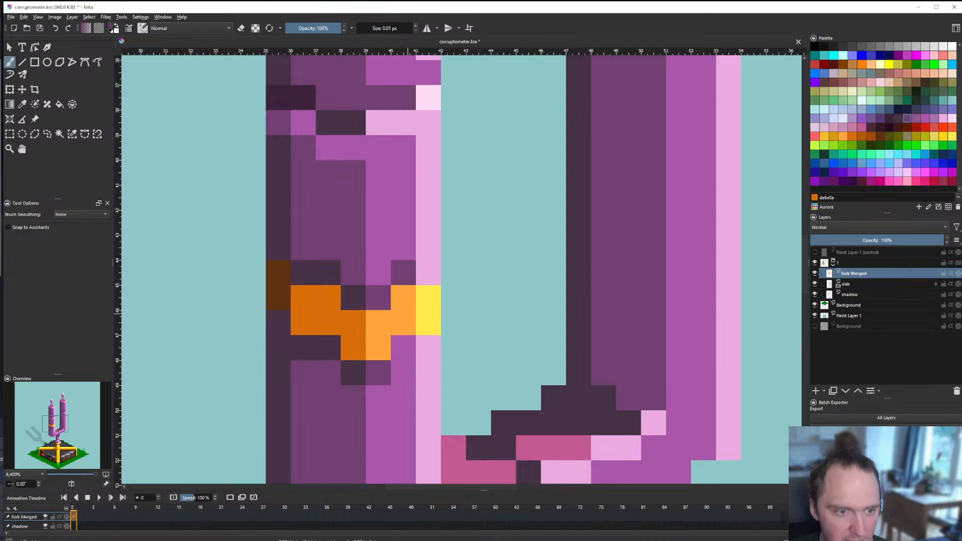
{"action": "left_click", "coordinate": [400, 350], "text": "ctrl"}
{"action": "left_click", "coordinate": [428, 273]}
Step: Recolor the stripe's light orange section yellow (ffd510), its deep orange section light orange (ffa53c) and its brown edge deep orange (da6e0a)
{"action": "scroll", "coordinate": [427, 300], "scroll_direction": "down", "scroll_amount": 11}
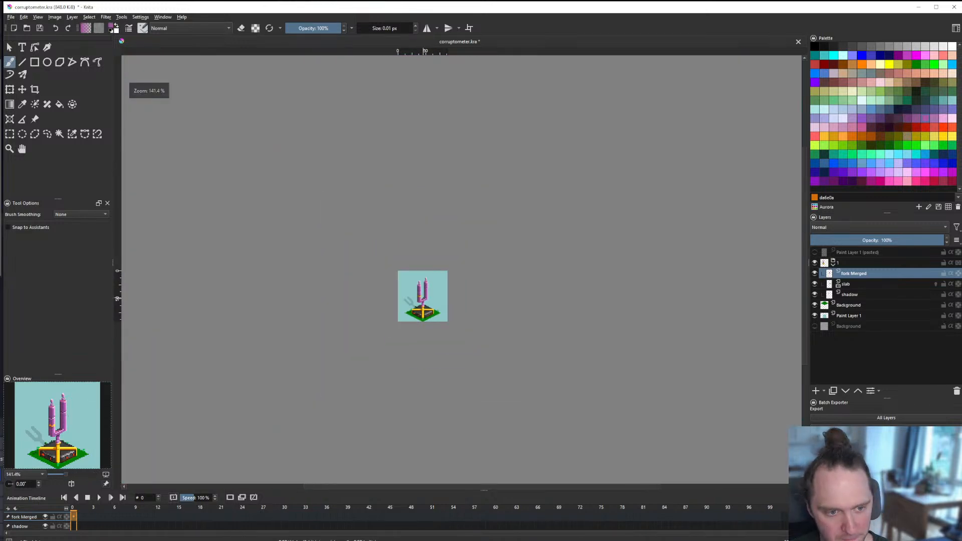
{"action": "scroll", "coordinate": [425, 300], "scroll_direction": "up", "scroll_amount": 8}
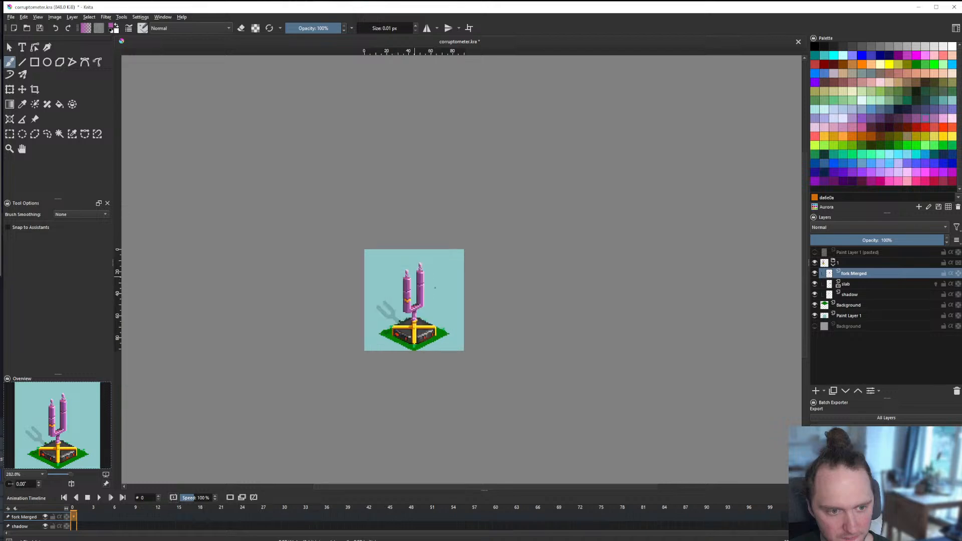
{"action": "scroll", "coordinate": [362, 326], "scroll_direction": "up", "scroll_amount": 3}
{"action": "left_click", "coordinate": [416, 237], "text": "ctrl"}
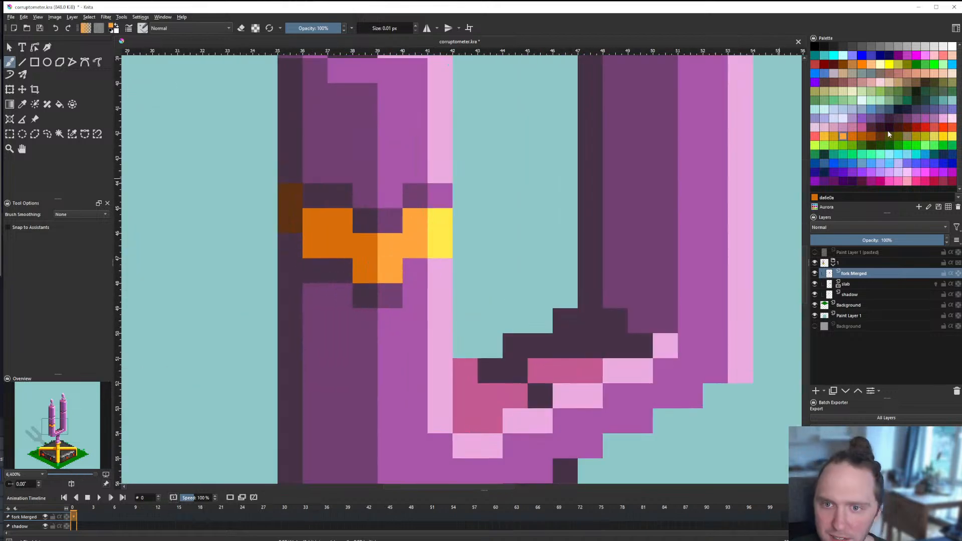
{"action": "left_click", "coordinate": [944, 137]}
{"action": "key", "text": "f"}
{"action": "left_click", "coordinate": [413, 248]}
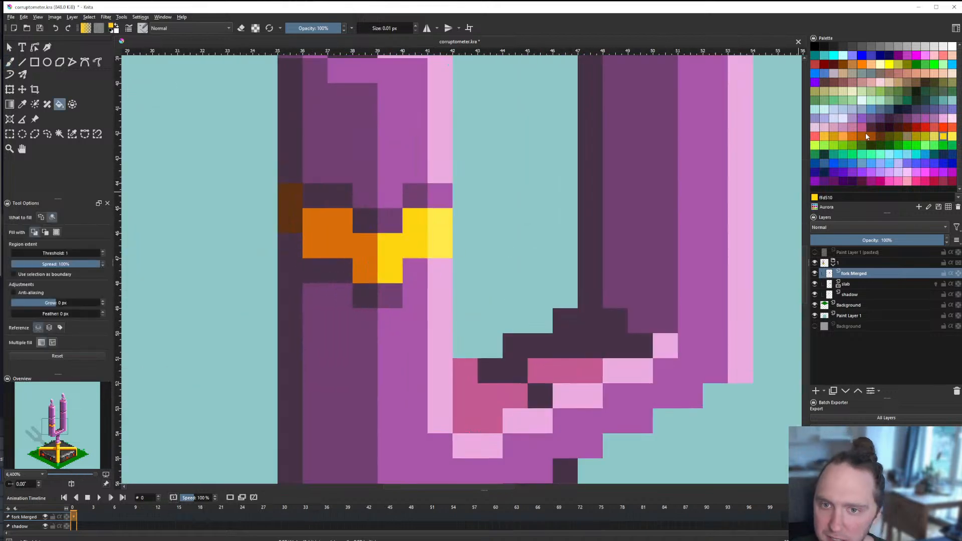
{"action": "left_click", "coordinate": [843, 135]}
{"action": "left_click", "coordinate": [375, 250]}
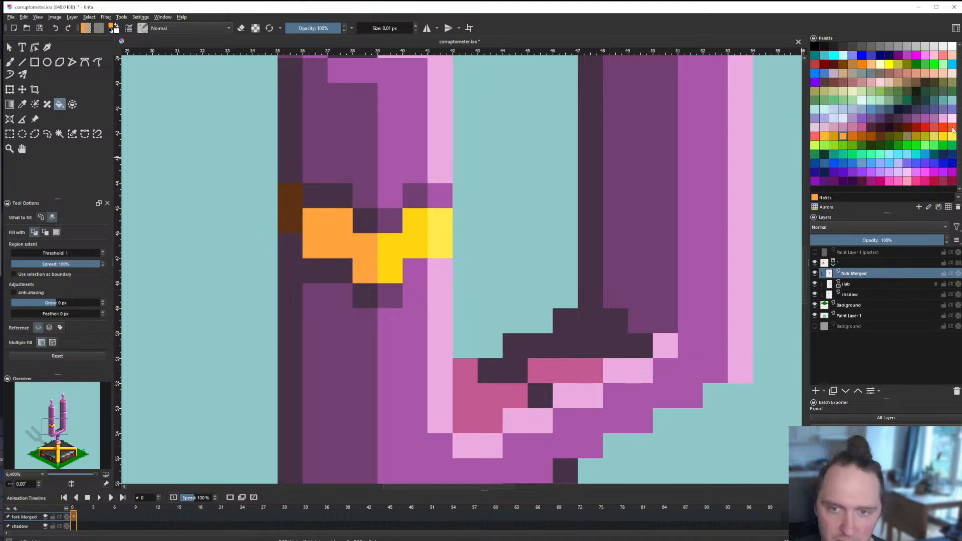
{"action": "left_click", "coordinate": [852, 136]}
{"action": "left_click", "coordinate": [288, 221]}
Step: Review the recolored stripe and undo all edits back to the plain purple left prong without a stripe
{"action": "scroll", "coordinate": [334, 269], "scroll_direction": "down", "scroll_amount": 10}
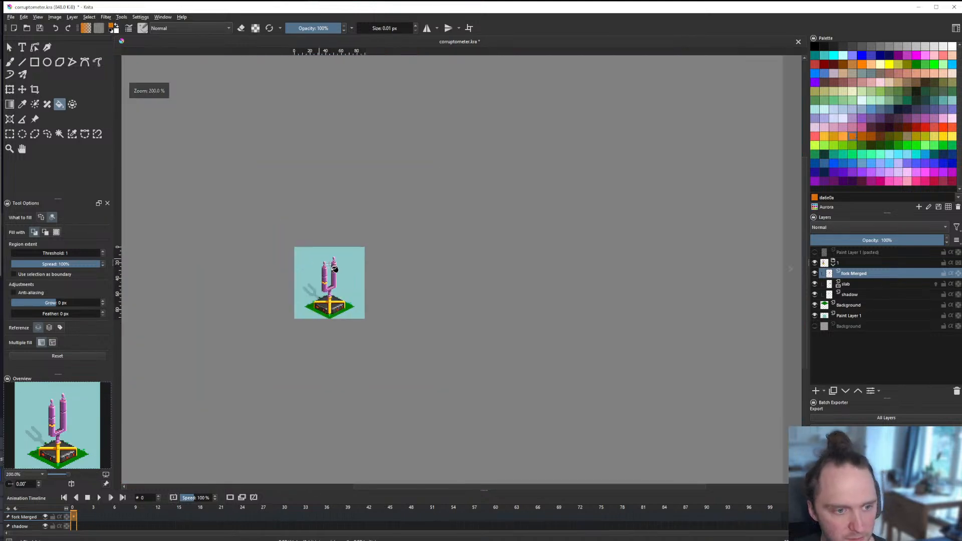
{"action": "scroll", "coordinate": [412, 290], "scroll_direction": "up", "scroll_amount": 2}
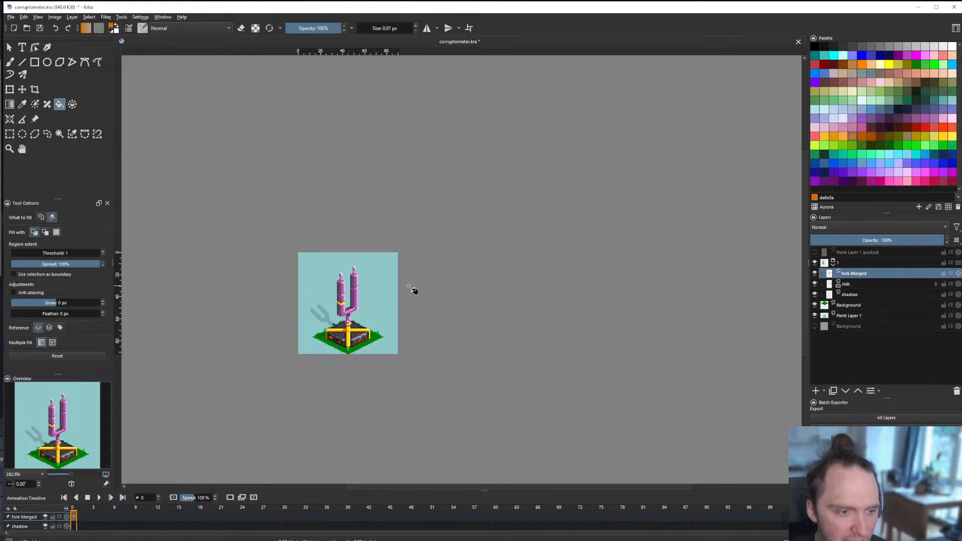
{"action": "scroll", "coordinate": [345, 304], "scroll_direction": "up", "scroll_amount": 5}
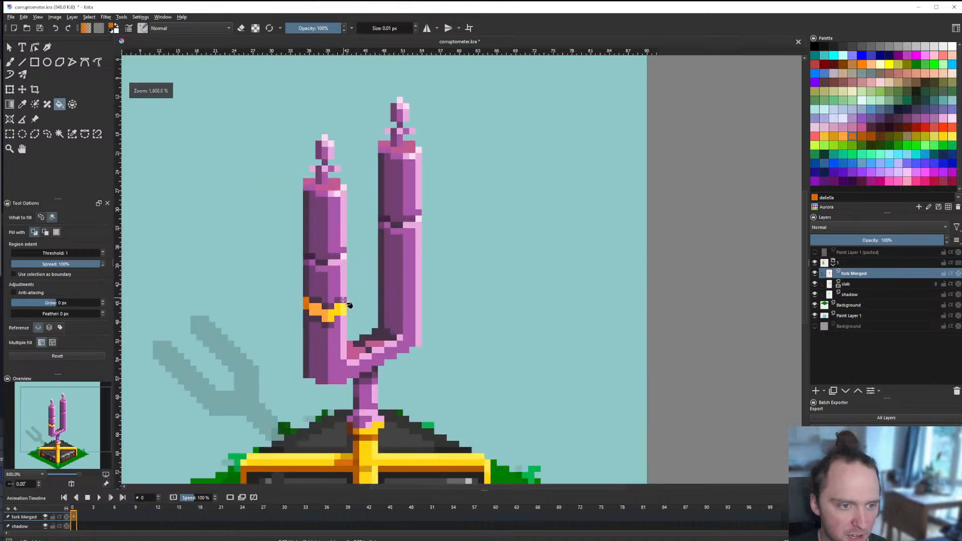
{"action": "key", "text": "ctrl+z"}
{"action": "key", "text": "ctrl+z"}
{"action": "key", "text": "ctrl+z"}
{"action": "key", "text": "ctrl+z"}
{"action": "key", "text": "ctrl+z"}
{"action": "key", "text": "ctrl+z"}
{"action": "key", "text": "ctrl+z"}
{"action": "key", "text": "ctrl+z"}
{"action": "key", "text": "ctrl+z"}
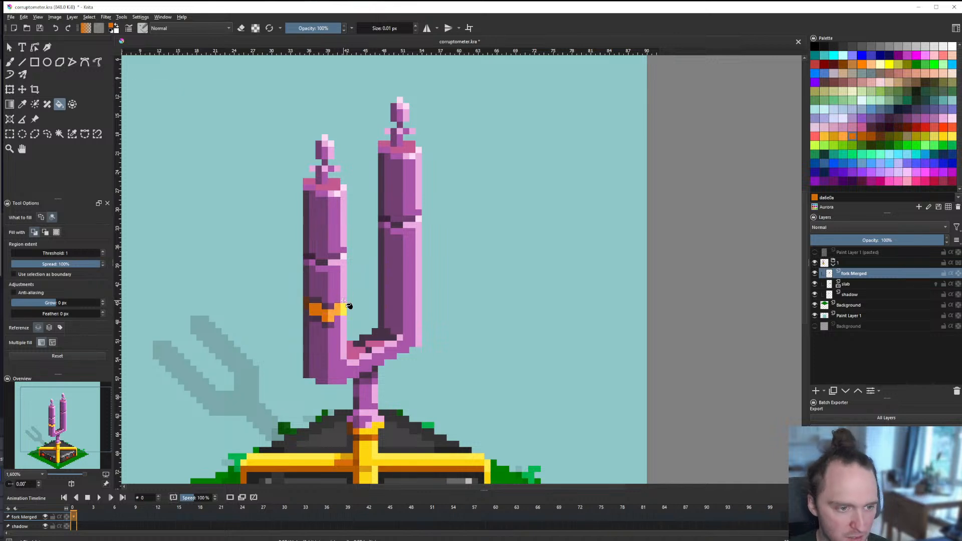
{"action": "key", "text": "ctrl+z"}
{"action": "key", "text": "ctrl+z"}
{"action": "key", "text": "ctrl+z"}
{"action": "key", "text": "ctrl+z"}
{"action": "key", "text": "ctrl+z"}
{"action": "key", "text": "ctrl+z"}
{"action": "key", "text": "ctrl+z"}
{"action": "key", "text": "ctrl+z"}
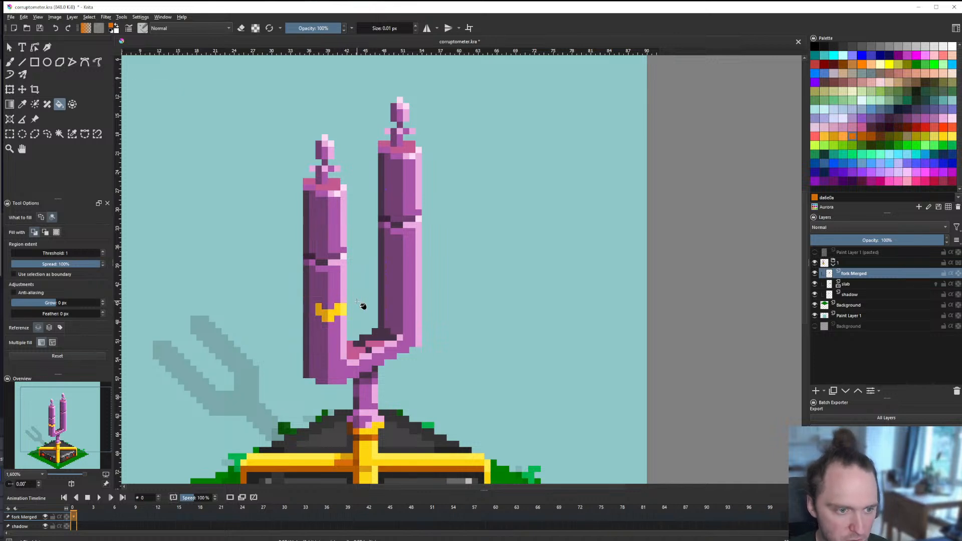
{"action": "key", "text": "ctrl+z"}
{"action": "key", "text": "ctrl+z"}
{"action": "key", "text": "ctrl+z"}
Step: Examine the unstriped fork and the overall sprite at different magnifications
{"action": "scroll", "coordinate": [361, 295], "scroll_direction": "down", "scroll_amount": 5}
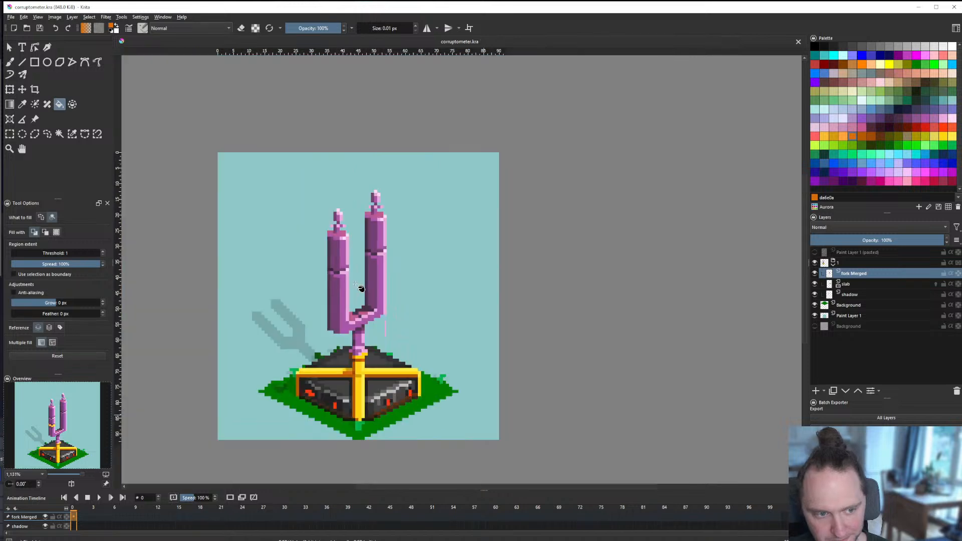
{"action": "scroll", "coordinate": [357, 283], "scroll_direction": "up", "scroll_amount": 2}
{"action": "scroll", "coordinate": [361, 283], "scroll_direction": "down", "scroll_amount": 2}
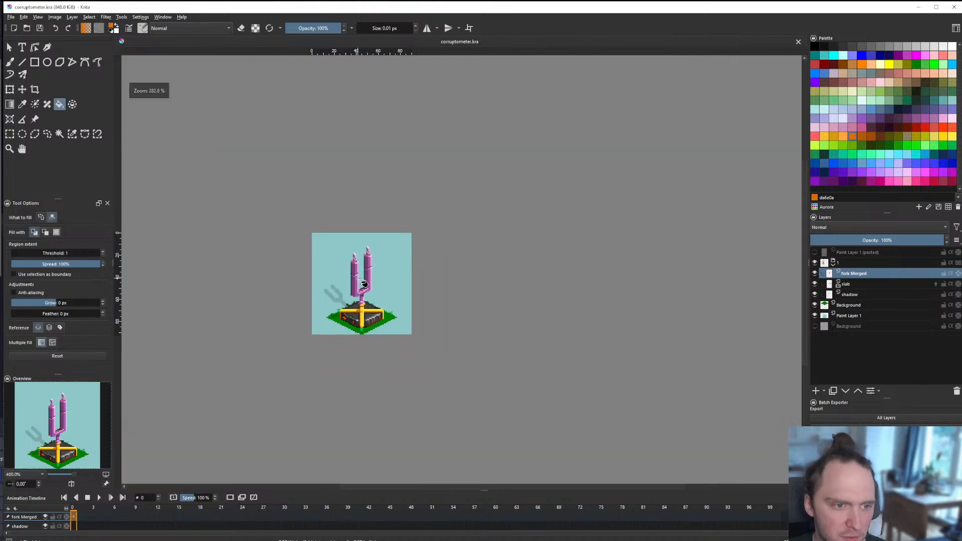
{"action": "scroll", "coordinate": [364, 284], "scroll_direction": "up", "scroll_amount": 3}
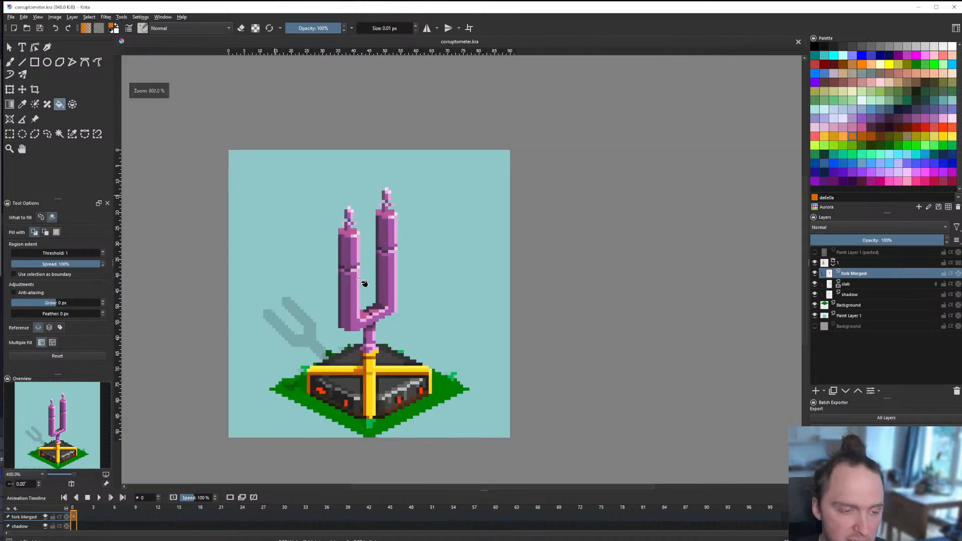
{"action": "scroll", "coordinate": [369, 285], "scroll_direction": "down", "scroll_amount": 3}
{"action": "scroll", "coordinate": [374, 289], "scroll_direction": "up", "scroll_amount": 2}
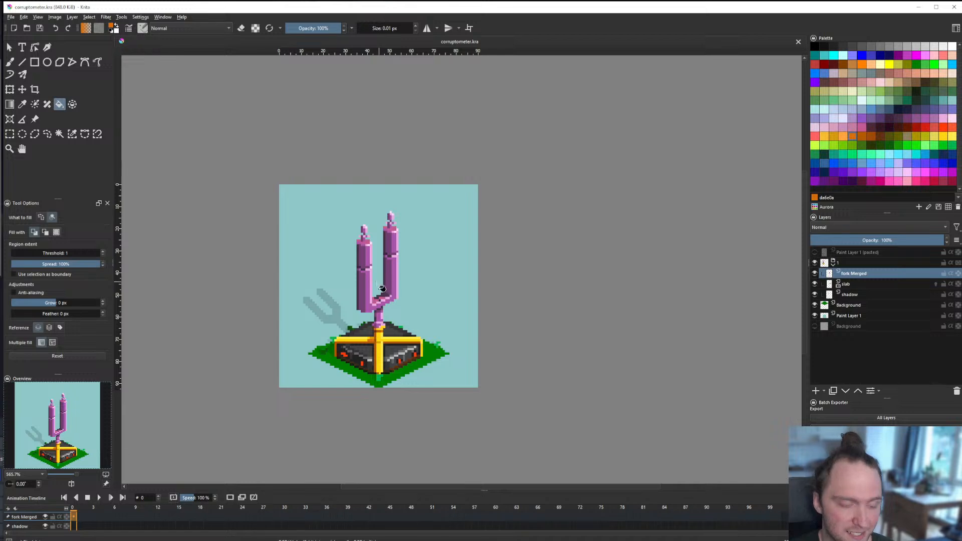
{"action": "scroll", "coordinate": [378, 296], "scroll_direction": "down", "scroll_amount": 3}
{"action": "scroll", "coordinate": [375, 303], "scroll_direction": "up", "scroll_amount": 3}
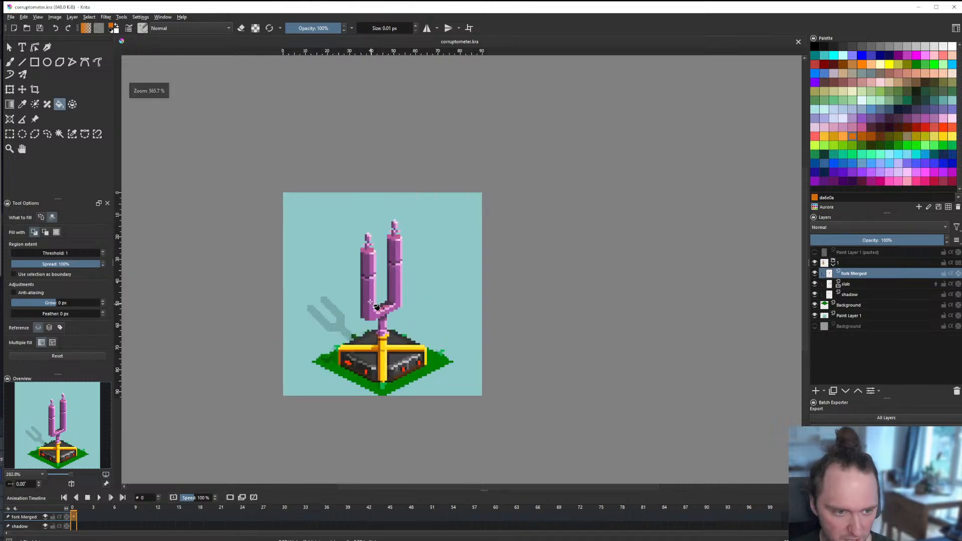
{"action": "scroll", "coordinate": [377, 307], "scroll_direction": "up", "scroll_amount": 1}
{"action": "scroll", "coordinate": [376, 305], "scroll_direction": "down", "scroll_amount": 2}
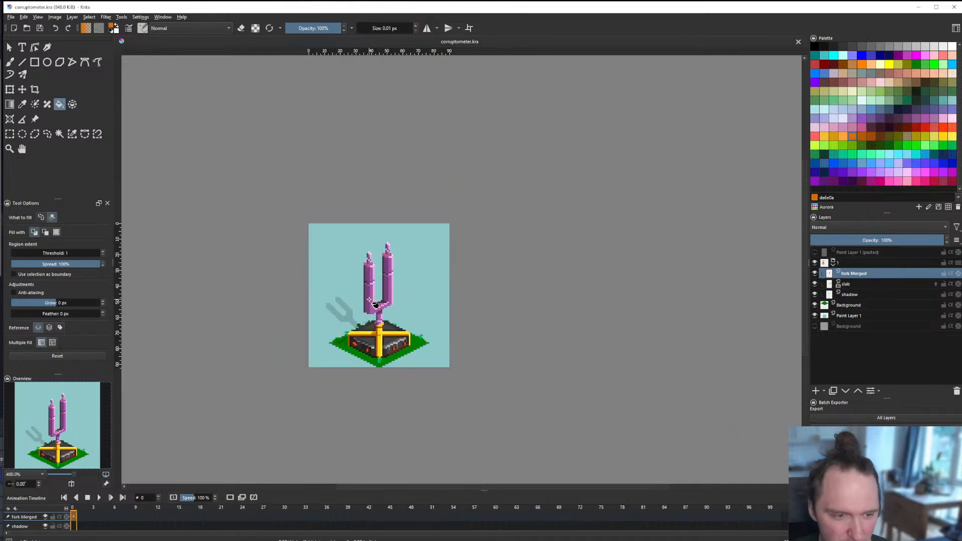
Step: Try a pale pink highlight pixel on the lower edge of the crossbar joint, then undo it
{"action": "scroll", "coordinate": [376, 305], "scroll_direction": "up", "scroll_amount": 6}
{"action": "key", "text": "v"}
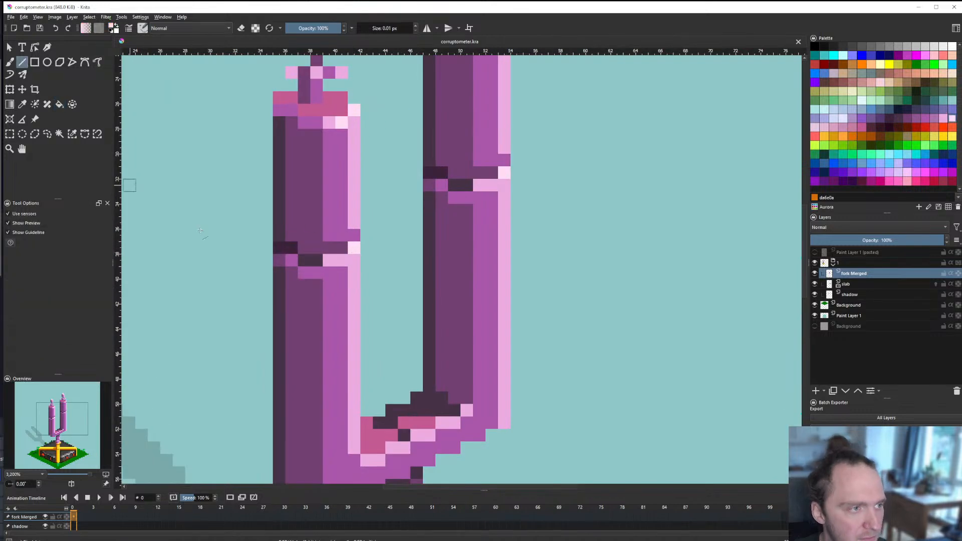
{"action": "scroll", "coordinate": [443, 447], "scroll_direction": "up", "scroll_amount": 2}
{"action": "left_click_drag", "start_coordinate": [391, 424], "coordinate": [410, 422]}
{"action": "scroll", "coordinate": [411, 391], "scroll_direction": "down", "scroll_amount": 8}
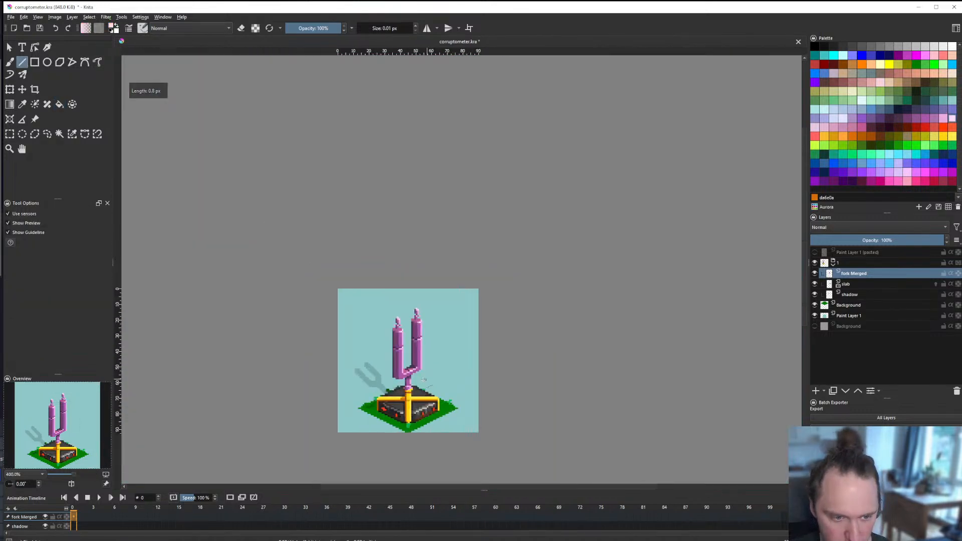
{"action": "scroll", "coordinate": [424, 380], "scroll_direction": "up", "scroll_amount": 7}
{"action": "key", "text": "ctrl+z"}
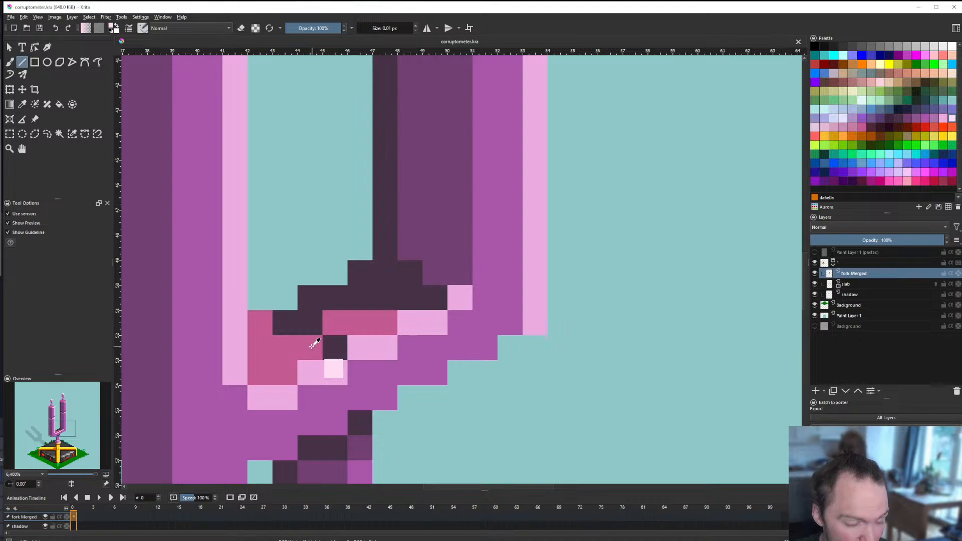
Step: Try another highlight pixel at the crossbar joint and save the file
{"action": "left_click", "coordinate": [315, 343]}
{"action": "scroll", "coordinate": [303, 360], "scroll_direction": "down", "scroll_amount": 6}
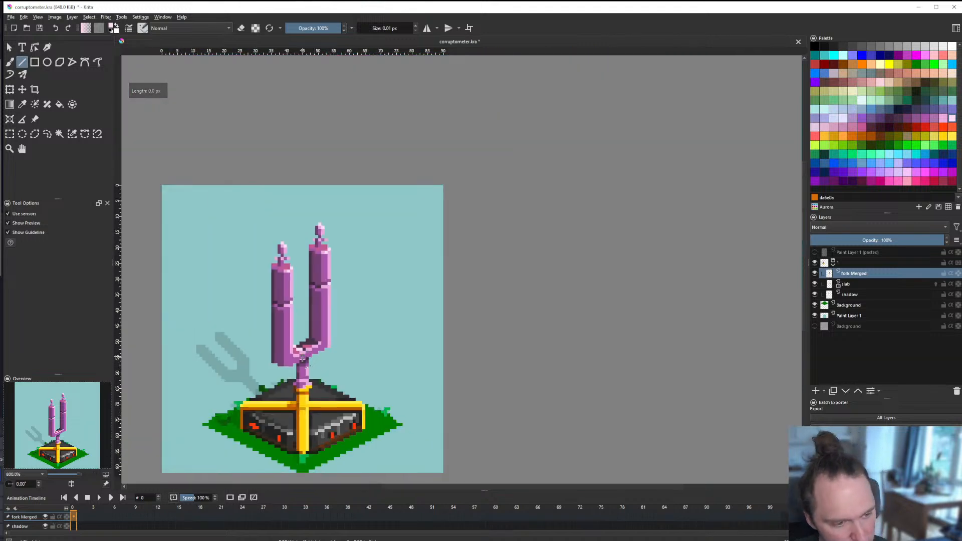
{"action": "scroll", "coordinate": [302, 359], "scroll_direction": "up", "scroll_amount": 6}
{"action": "key", "text": "ctrl+s"}
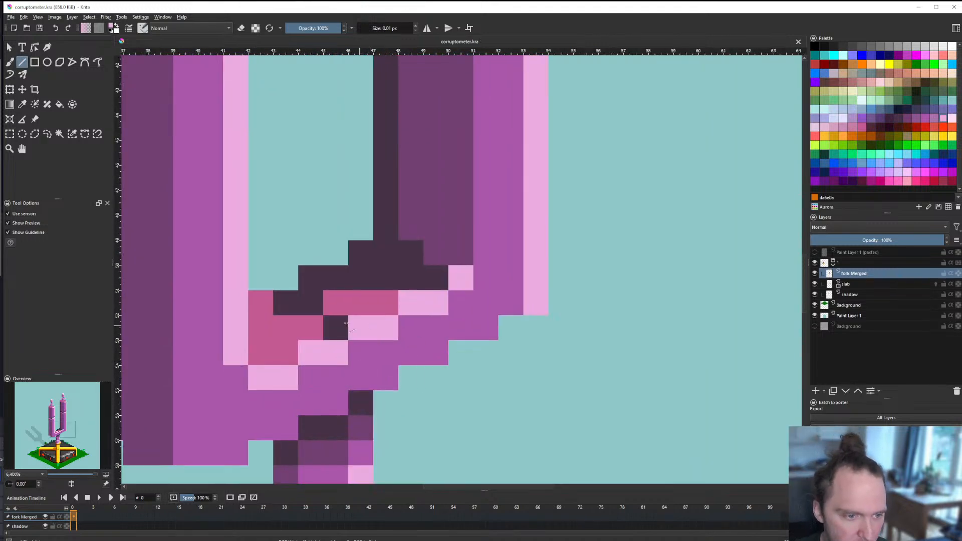
Step: Paint pale pink highlight pixels over the darker pink inner face of the crossbar joint beside the left prong
{"action": "left_click", "coordinate": [309, 324]}
{"action": "left_click", "coordinate": [286, 323]}
{"action": "left_click", "coordinate": [263, 303]}
{"action": "scroll", "coordinate": [335, 342], "scroll_direction": "down", "scroll_amount": 6}
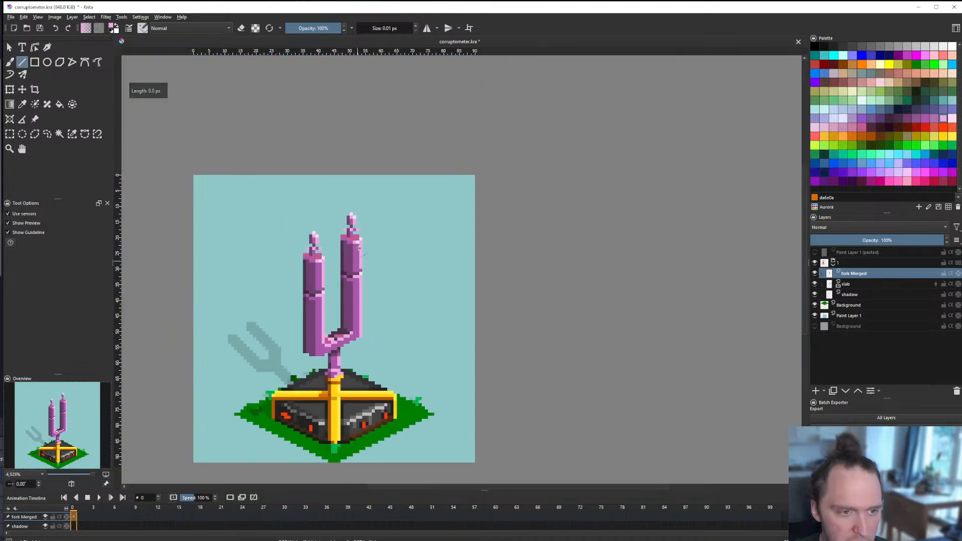
{"action": "scroll", "coordinate": [359, 248], "scroll_direction": "up", "scroll_amount": 3}
{"action": "scroll", "coordinate": [376, 214], "scroll_direction": "down", "scroll_amount": 3}
{"action": "scroll", "coordinate": [324, 365], "scroll_direction": "up", "scroll_amount": 6}
{"action": "left_click", "coordinate": [325, 365]}
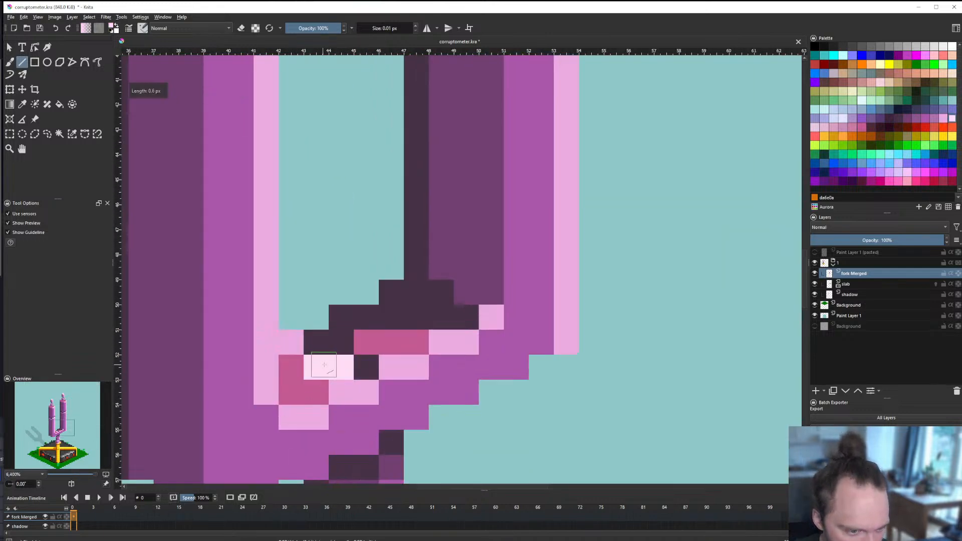
{"action": "scroll", "coordinate": [330, 376], "scroll_direction": "down", "scroll_amount": 11}
{"action": "scroll", "coordinate": [349, 394], "scroll_direction": "up", "scroll_amount": 1}
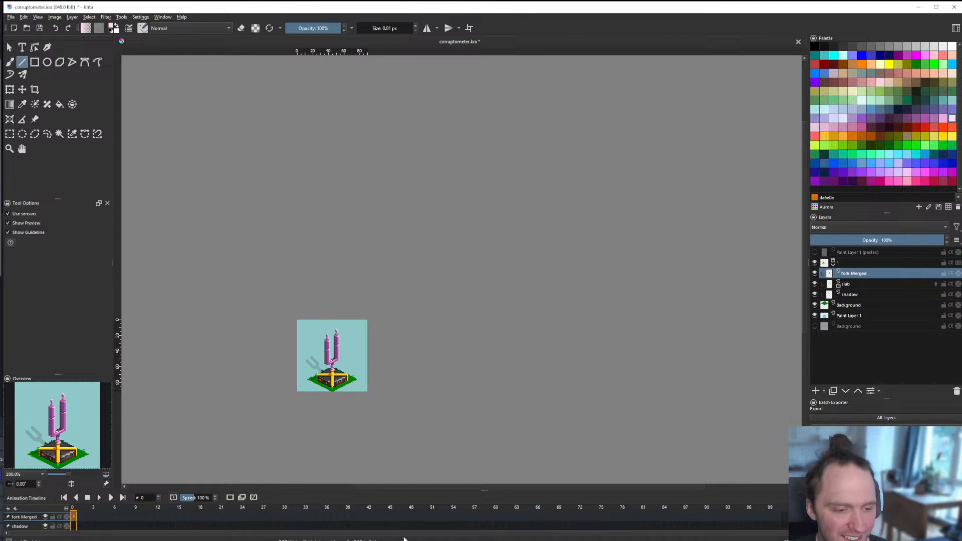
Step: Switch to the browser and search Google Images for "bbq watermelon" in a new tab
{"action": "key", "text": "alt+Tab"}
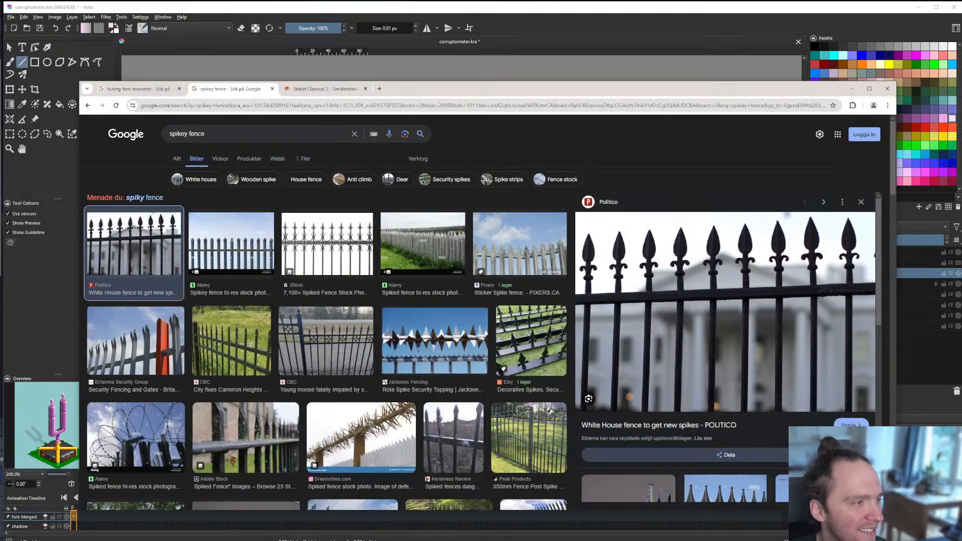
{"action": "left_click", "coordinate": [380, 90]}
{"action": "type", "text": "bbq watermelon"}
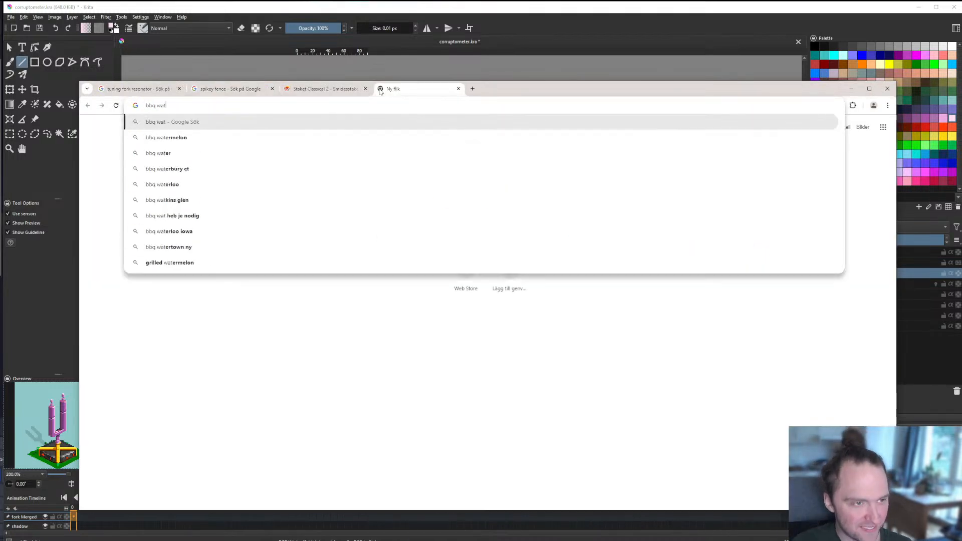
{"action": "key", "text": "Return"}
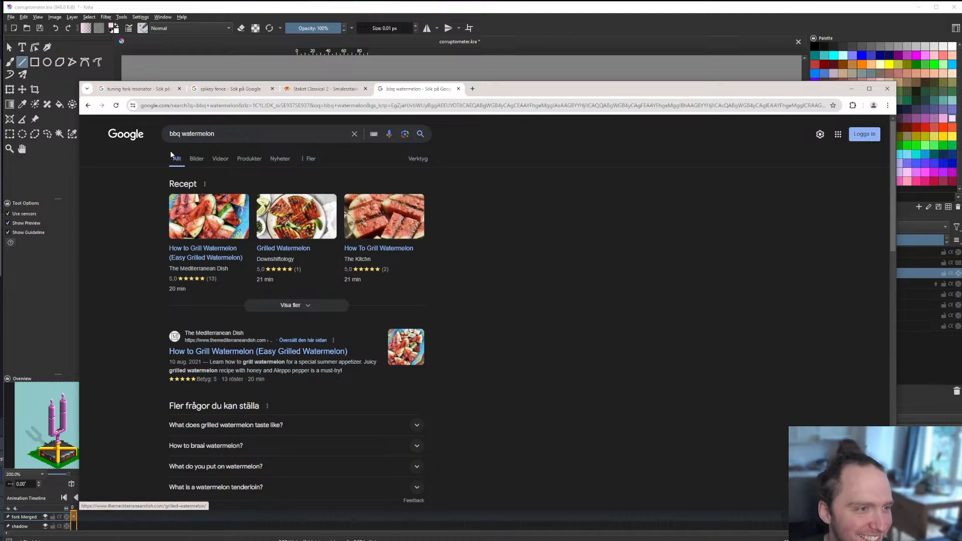
{"action": "left_click", "coordinate": [196, 161]}
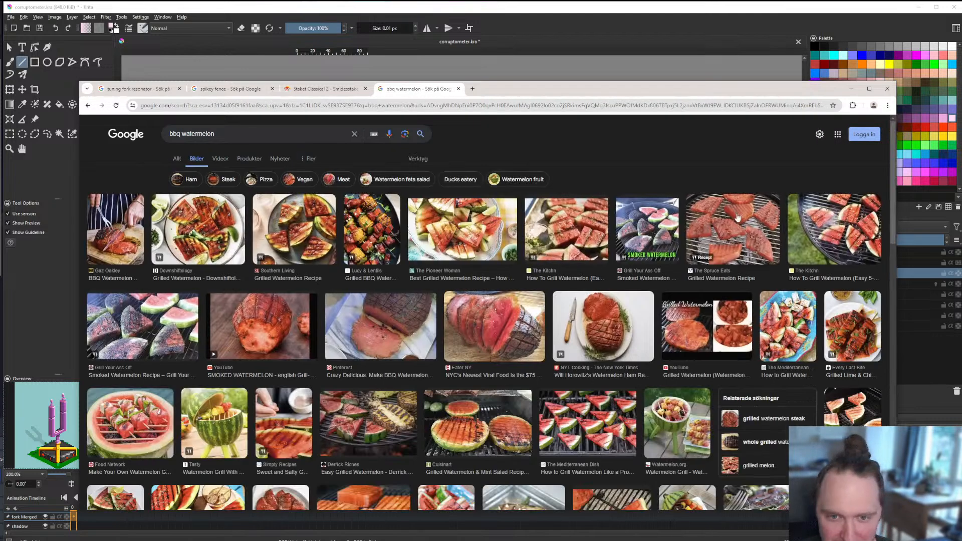
Step: View the grilled slices, smoked watermelon ham, plated wedges and skewers among the image results, and close the search tab
{"action": "left_click", "coordinate": [736, 215]}
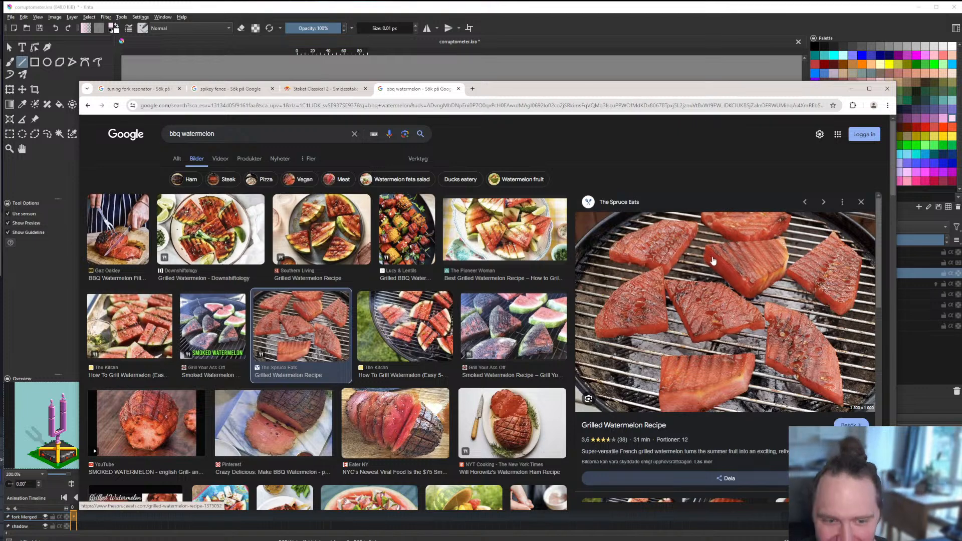
{"action": "left_click", "coordinate": [417, 435]}
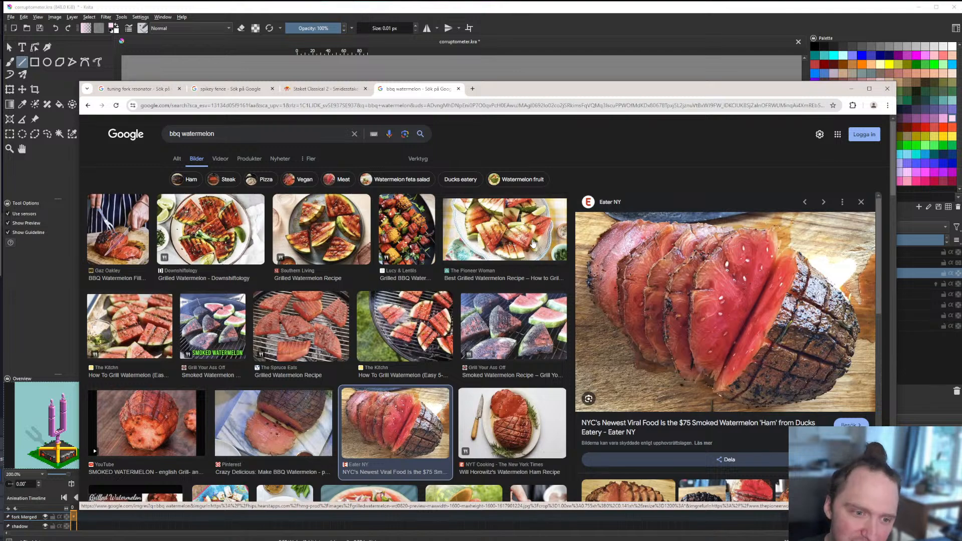
{"action": "left_click", "coordinate": [321, 314]}
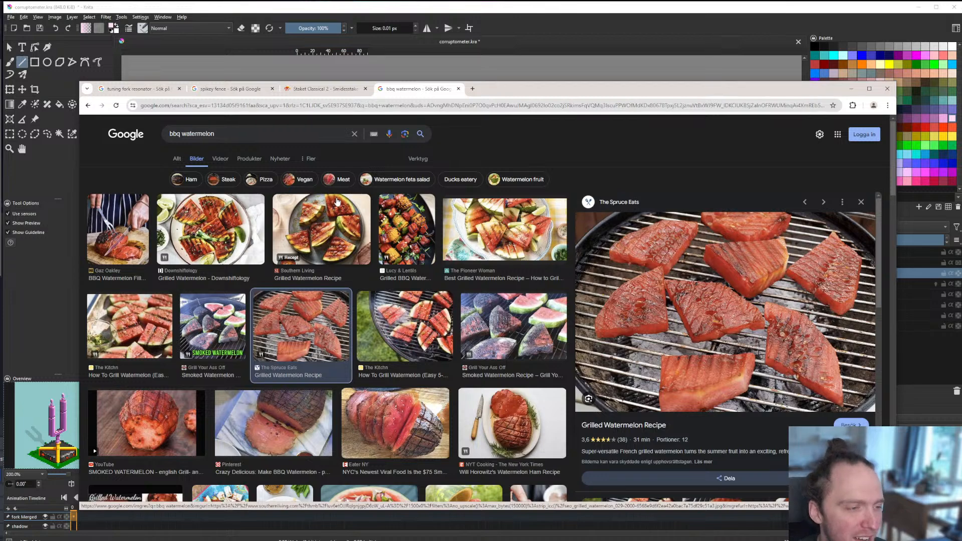
{"action": "left_click", "coordinate": [495, 231]}
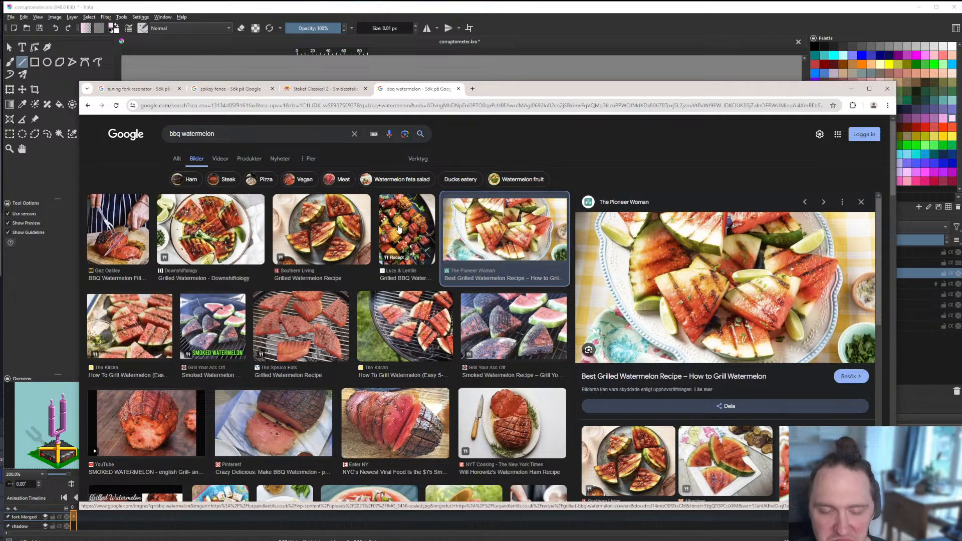
{"action": "left_click", "coordinate": [400, 229]}
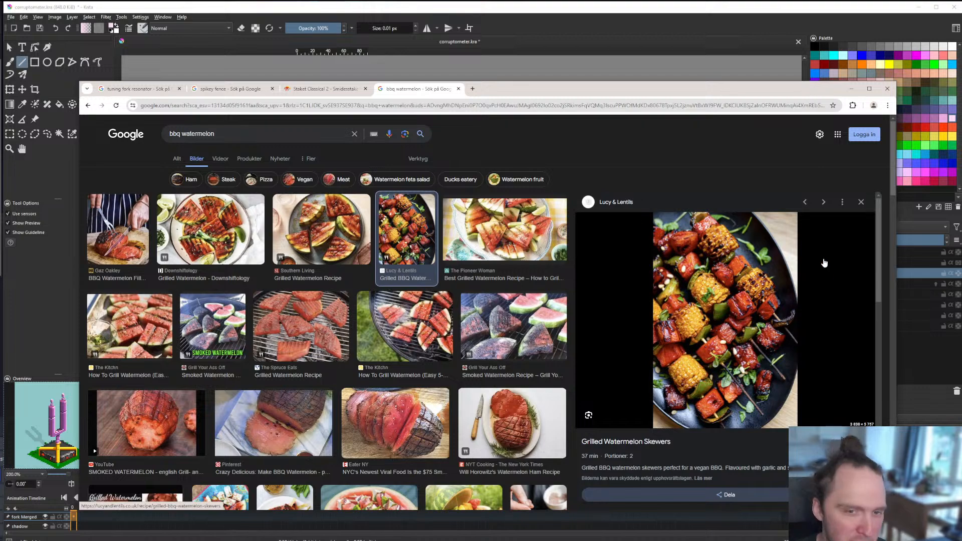
{"action": "left_click", "coordinate": [458, 89]}
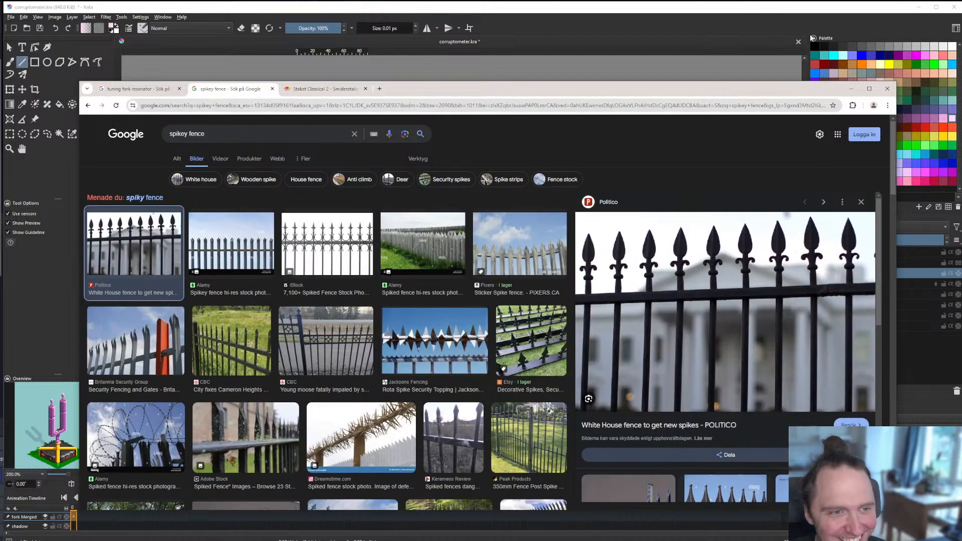
Step: Switch back to Krita and examine the fork, crossbar joint and slab at different magnifications
{"action": "left_click", "coordinate": [668, 9]}
{"action": "scroll", "coordinate": [434, 329], "scroll_direction": "down", "scroll_amount": 2}
{"action": "scroll", "coordinate": [336, 362], "scroll_direction": "up", "scroll_amount": 2}
{"action": "scroll", "coordinate": [440, 324], "scroll_direction": "up", "scroll_amount": 5}
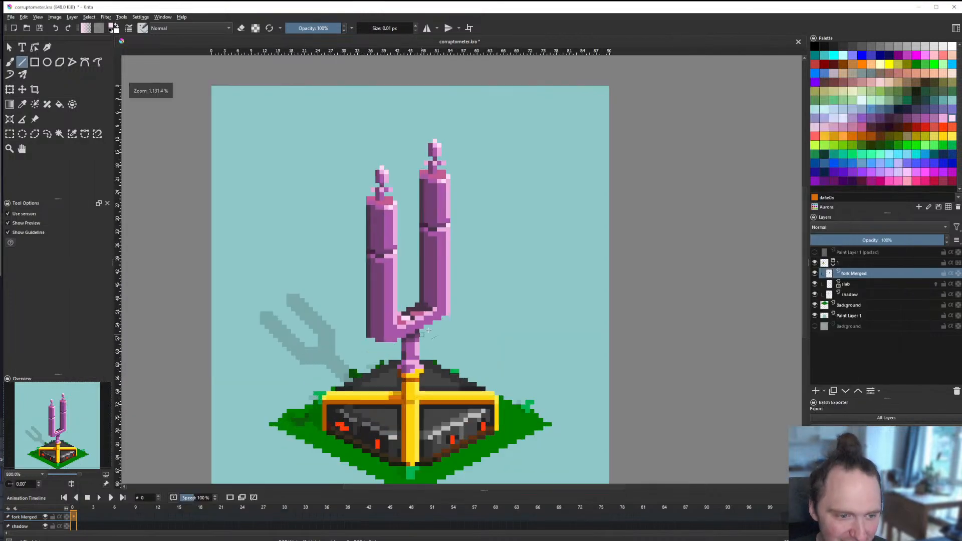
{"action": "scroll", "coordinate": [436, 323], "scroll_direction": "down", "scroll_amount": 1}
{"action": "scroll", "coordinate": [433, 321], "scroll_direction": "down", "scroll_amount": 2}
{"action": "scroll", "coordinate": [418, 312], "scroll_direction": "up", "scroll_amount": 5}
{"action": "scroll", "coordinate": [418, 312], "scroll_direction": "down", "scroll_amount": 5}
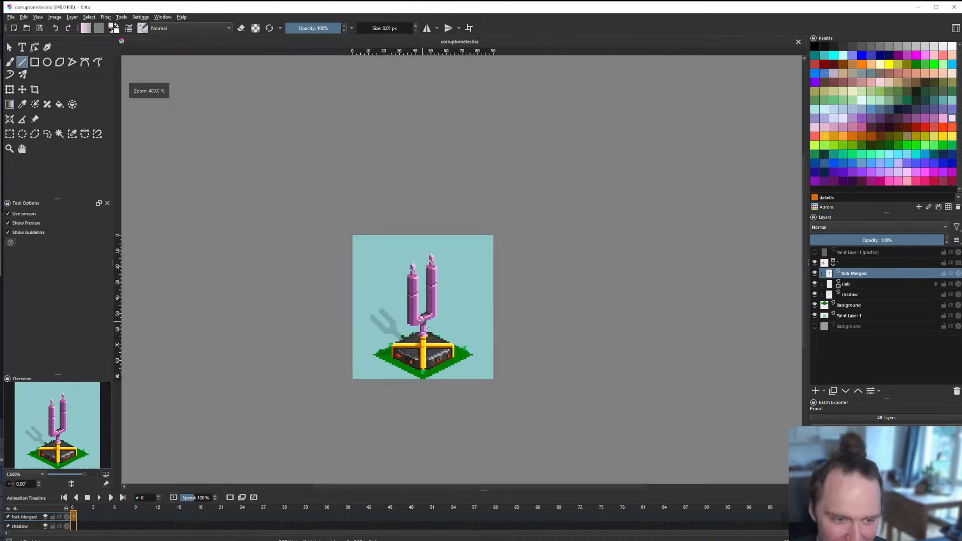
{"action": "scroll", "coordinate": [419, 312], "scroll_direction": "up", "scroll_amount": 3}
{"action": "scroll", "coordinate": [417, 341], "scroll_direction": "down", "scroll_amount": 3}
{"action": "scroll", "coordinate": [416, 370], "scroll_direction": "up", "scroll_amount": 4}
{"action": "scroll", "coordinate": [416, 379], "scroll_direction": "down", "scroll_amount": 4}
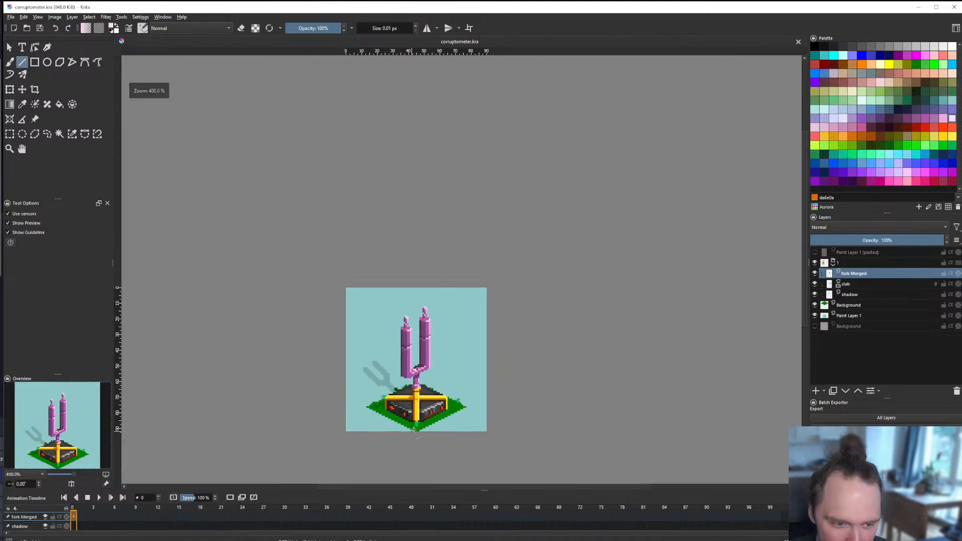
{"action": "scroll", "coordinate": [414, 366], "scroll_direction": "up", "scroll_amount": 5}
{"action": "scroll", "coordinate": [412, 347], "scroll_direction": "up", "scroll_amount": 1}
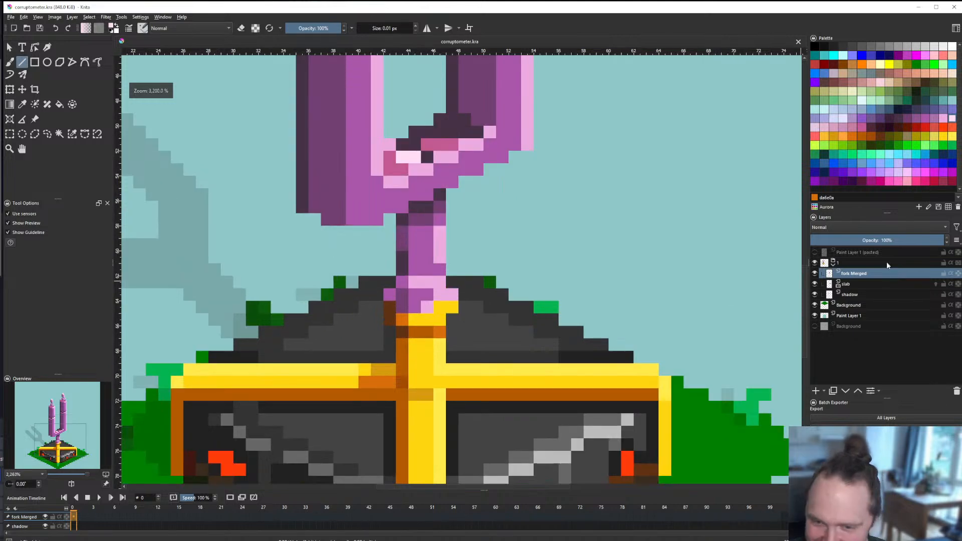
Step: Add a new paint layer above the grass Background layer and move it into group 1 beneath the shadow layer
{"action": "left_click", "coordinate": [856, 306]}
{"action": "scroll", "coordinate": [577, 248], "scroll_direction": "down", "scroll_amount": 5}
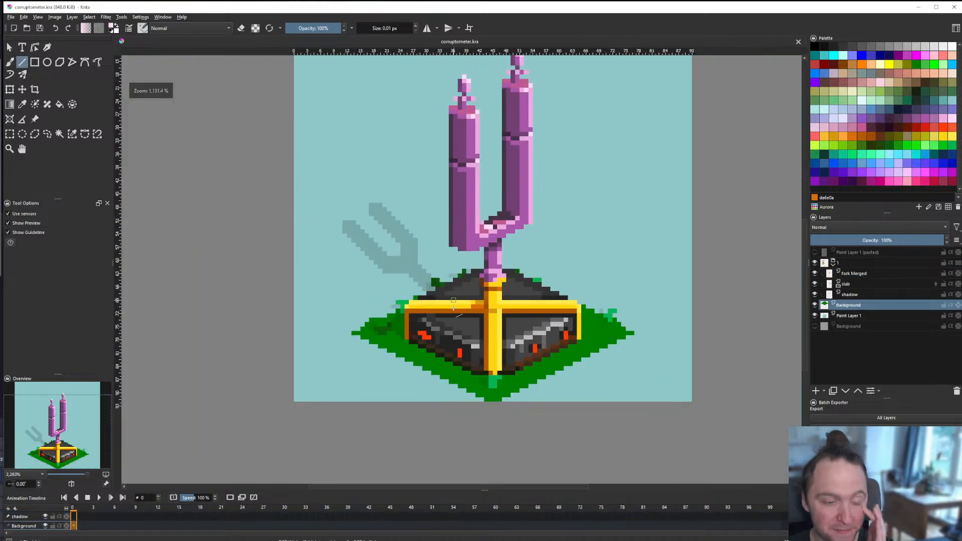
{"action": "scroll", "coordinate": [577, 248], "scroll_direction": "up", "scroll_amount": 2}
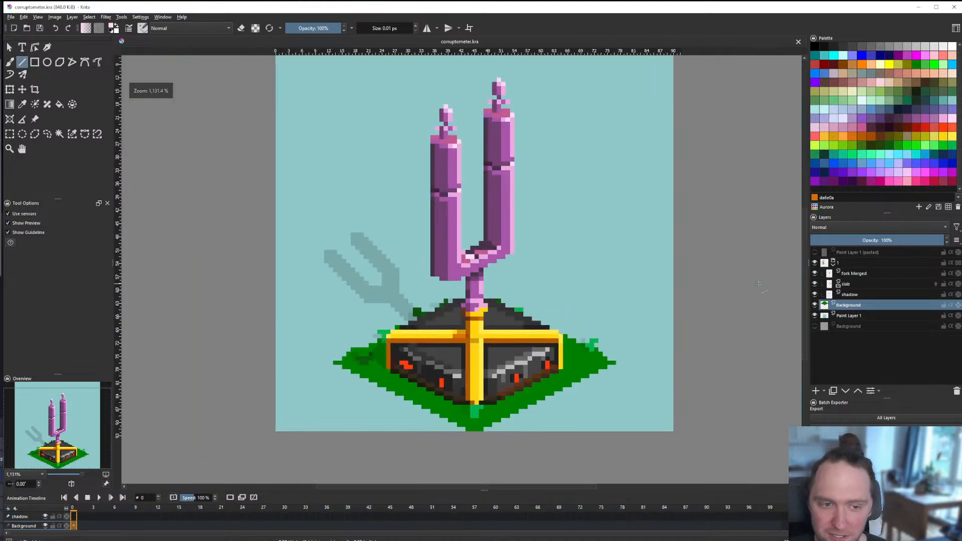
{"action": "left_click", "coordinate": [816, 390]}
{"action": "left_click", "coordinate": [834, 263]}
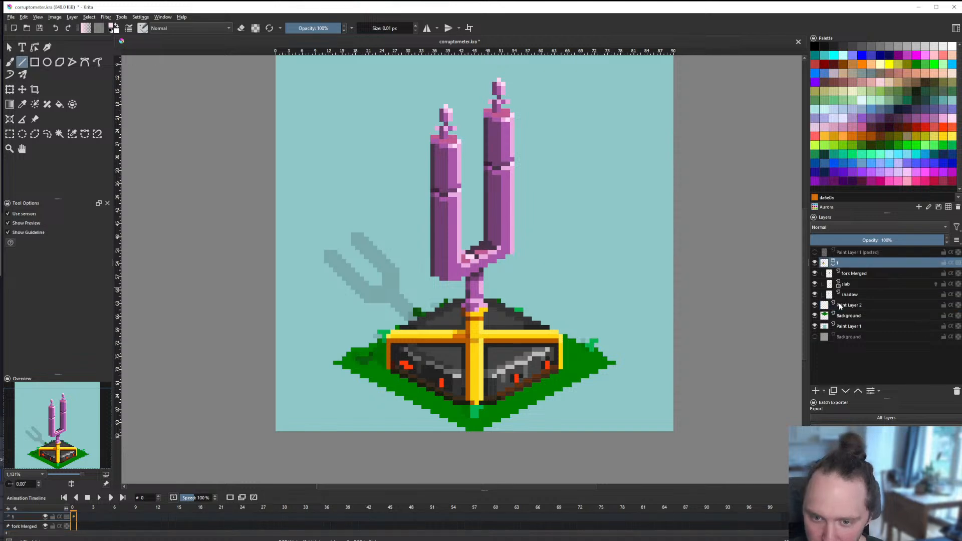
{"action": "left_click_drag", "start_coordinate": [838, 303], "coordinate": [867, 296]}
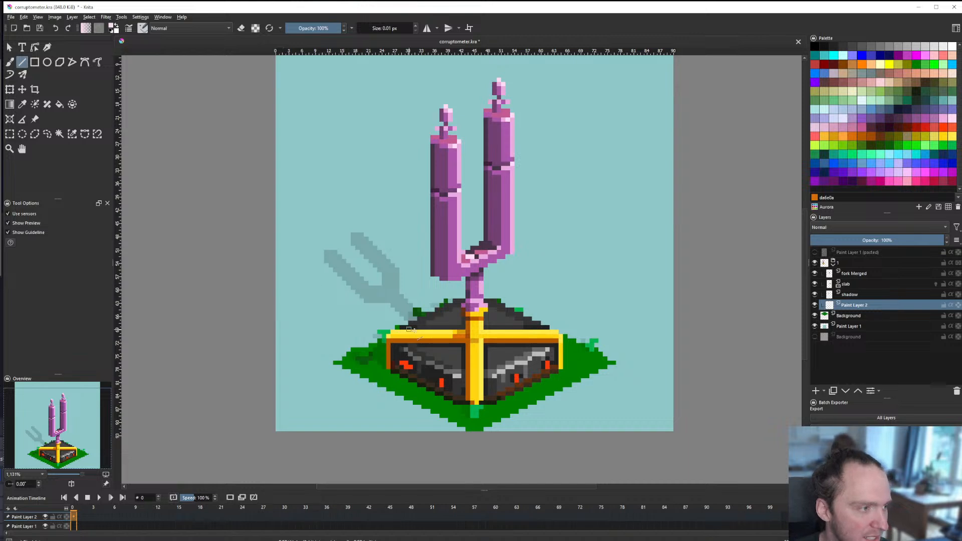
Step: Examine the whole sprite, checking the group's layers by toggling the slab layer's visibility off and on
{"action": "scroll", "coordinate": [410, 329], "scroll_direction": "down", "scroll_amount": 2}
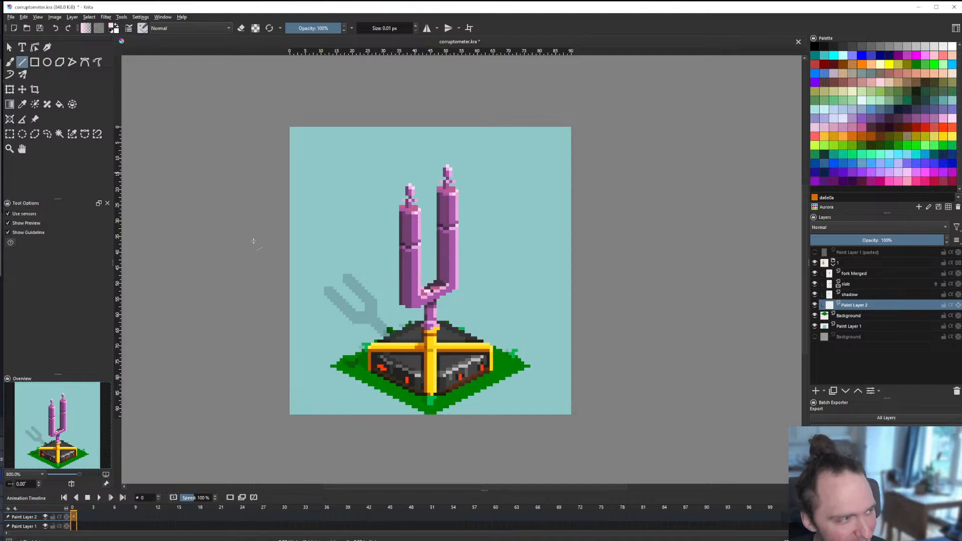
{"action": "scroll", "coordinate": [420, 343], "scroll_direction": "up", "scroll_amount": 2}
{"action": "scroll", "coordinate": [579, 316], "scroll_direction": "down", "scroll_amount": 2}
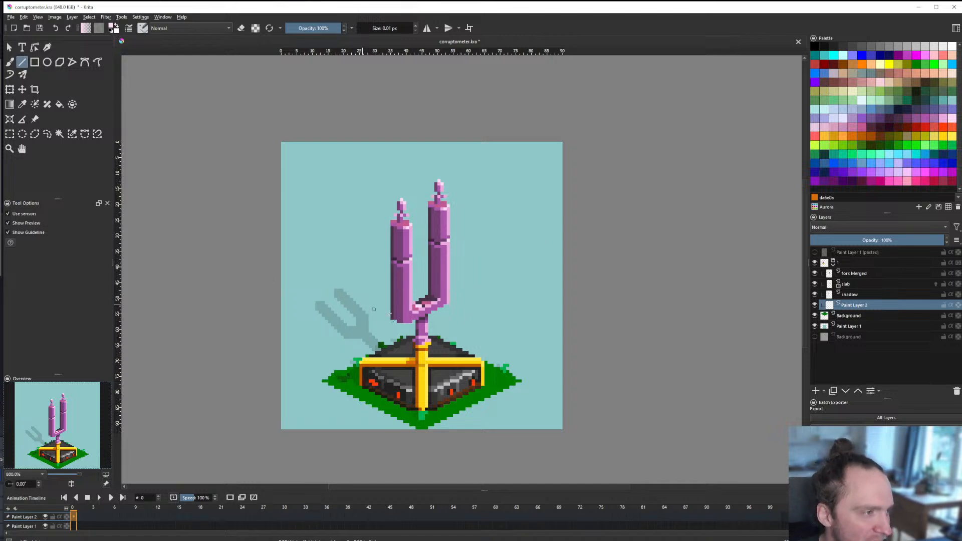
{"action": "scroll", "coordinate": [388, 314], "scroll_direction": "down", "scroll_amount": 1}
{"action": "scroll", "coordinate": [388, 314], "scroll_direction": "up", "scroll_amount": 2}
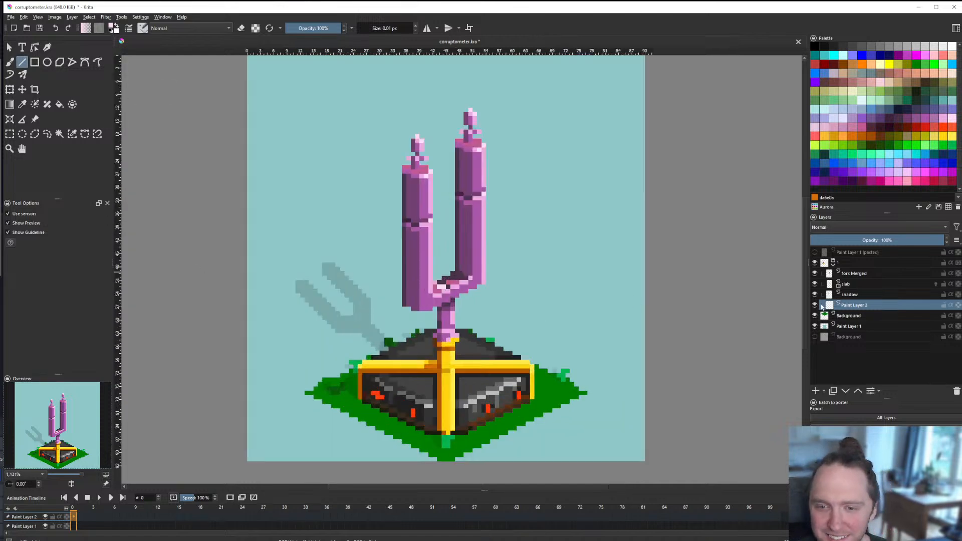
{"action": "left_click", "coordinate": [855, 296]}
{"action": "left_click", "coordinate": [837, 265]}
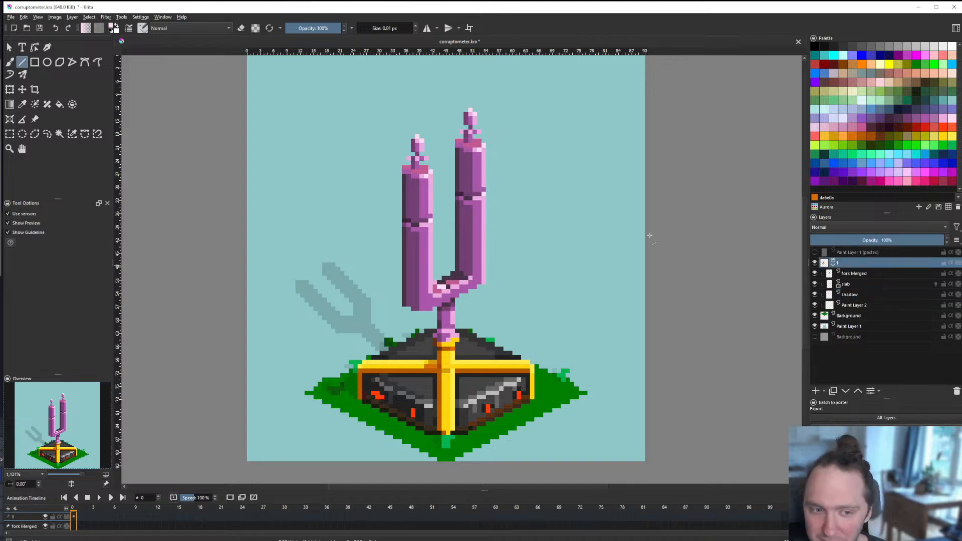
{"action": "left_click", "coordinate": [816, 283]}
{"action": "left_click", "coordinate": [815, 284]}
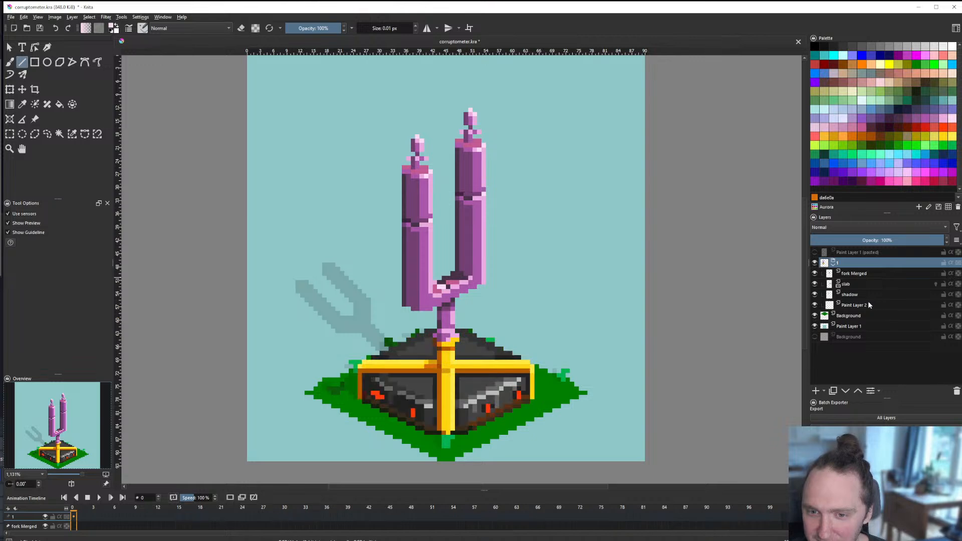
Step: Play and stop the animation twice to check the slab layer's frames
{"action": "left_click", "coordinate": [844, 284]}
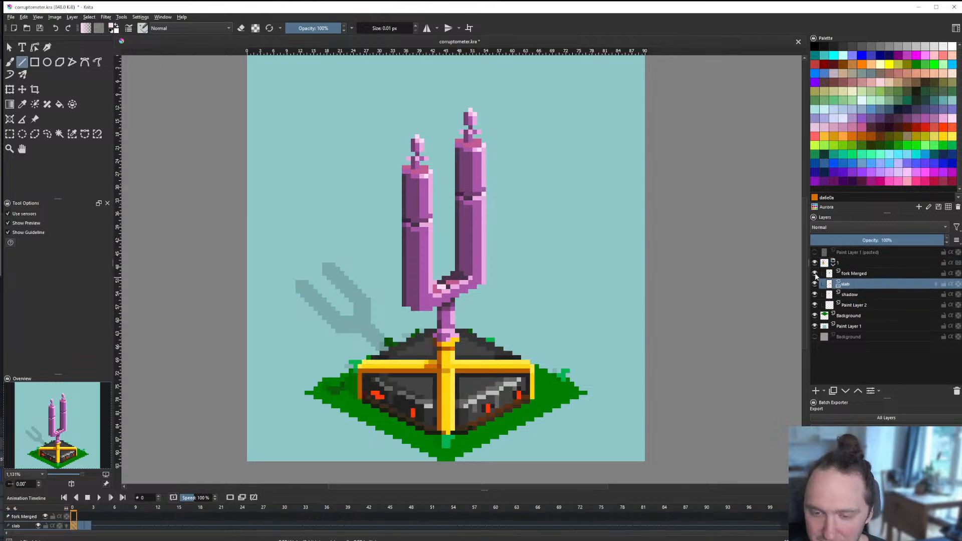
{"action": "left_click", "coordinate": [99, 497]}
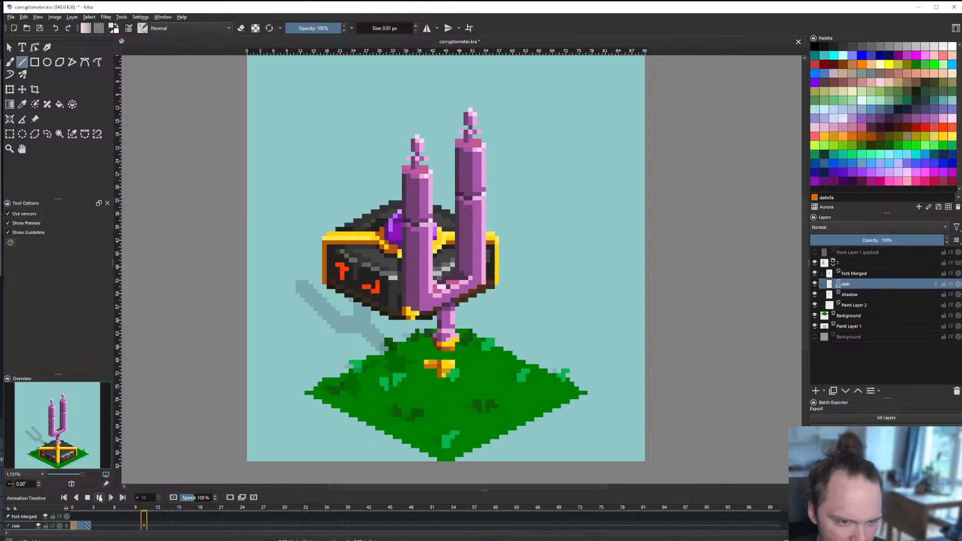
{"action": "left_click", "coordinate": [88, 497]}
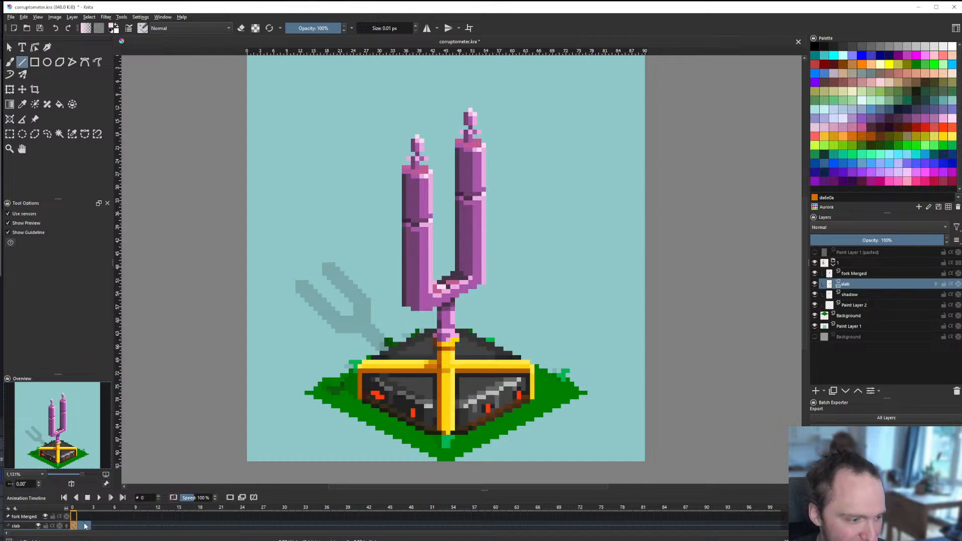
{"action": "left_click", "coordinate": [99, 497]}
{"action": "left_click", "coordinate": [88, 497]}
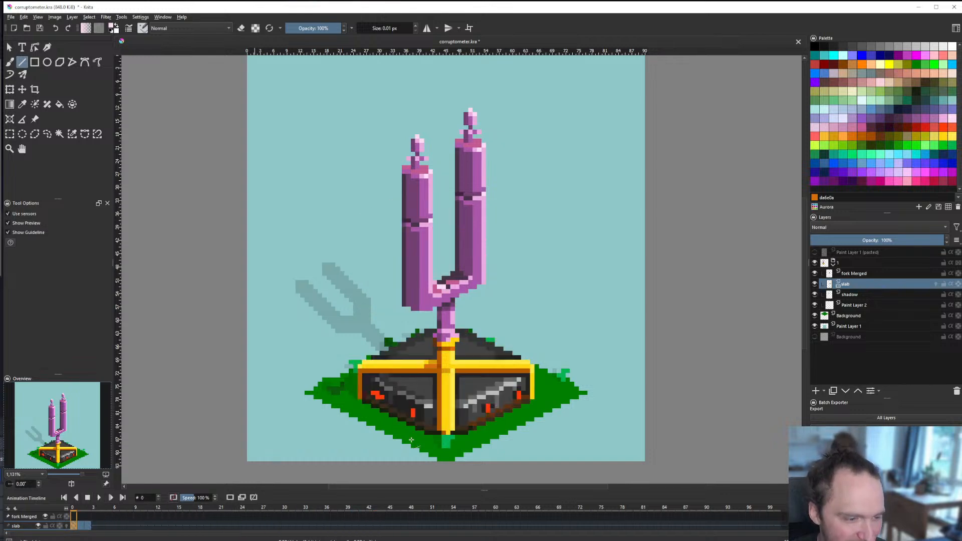
Step: Apply Remove Keyframe to the selected frames at the start of the slab layer's timeline and save the file
{"action": "left_click", "coordinate": [87, 526]}
{"action": "left_click", "coordinate": [74, 526], "text": "shift"}
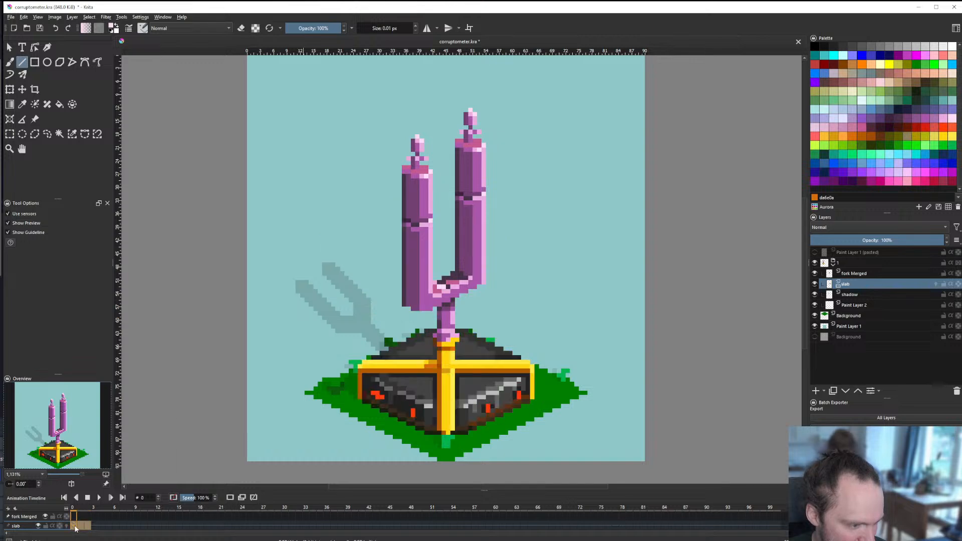
{"action": "right_click", "coordinate": [75, 526]}
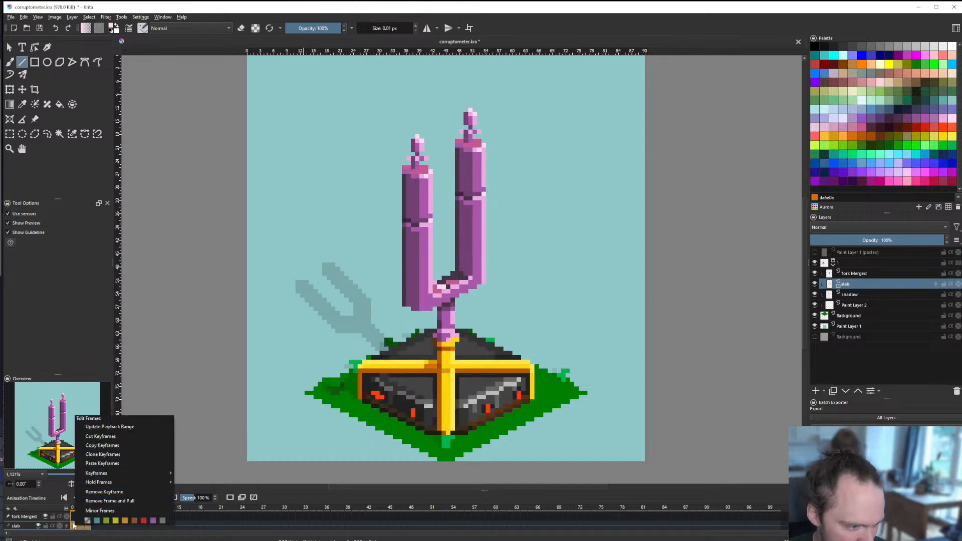
{"action": "left_click", "coordinate": [108, 493]}
{"action": "right_click", "coordinate": [89, 526]}
{"action": "left_click", "coordinate": [112, 491]}
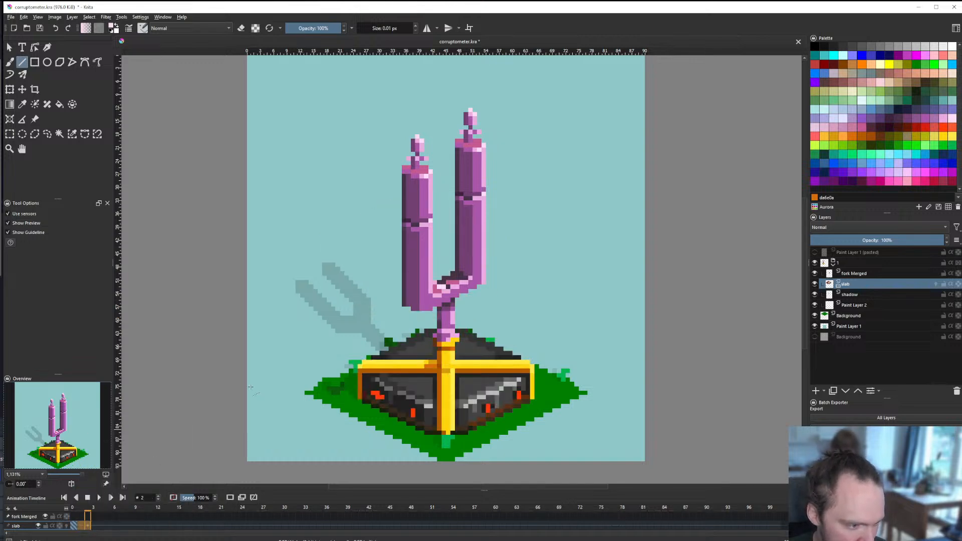
{"action": "left_click", "coordinate": [525, 289]}
{"action": "key", "text": "ctrl+s"}
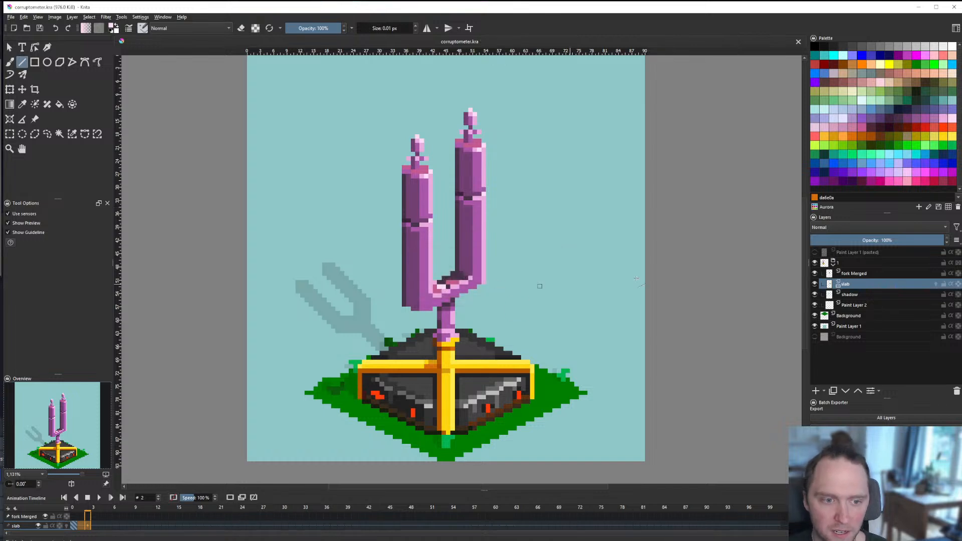
Step: Remove the empty Paint Layer 2 from group 1
{"action": "left_click", "coordinate": [843, 306]}
{"action": "right_click", "coordinate": [844, 305]}
{"action": "left_click", "coordinate": [867, 364]}
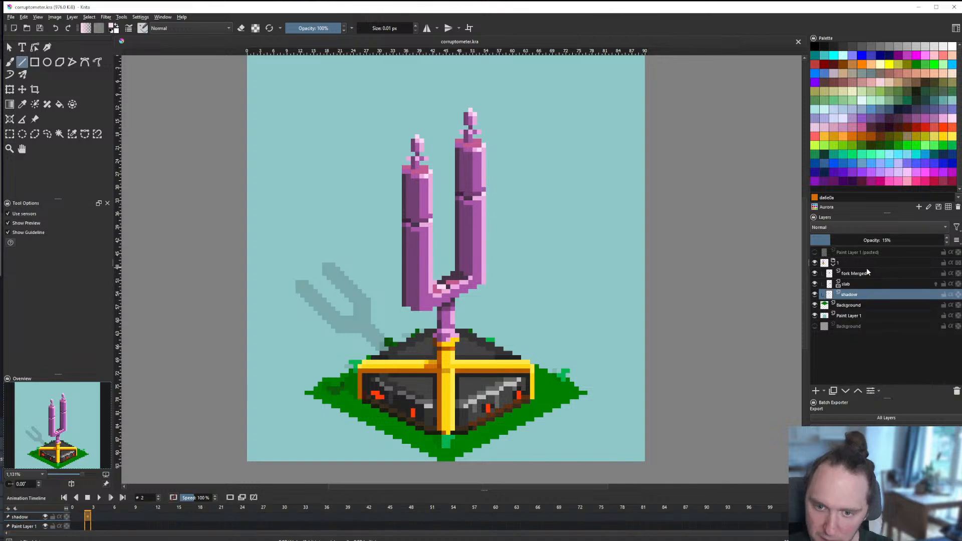
Step: Move the fork Merged layer straight up, clear of the slab, to a Y position of -4 px
{"action": "left_click", "coordinate": [868, 274]}
{"action": "key", "text": "t"}
{"action": "key", "text": "Up"}
{"action": "key", "text": "Up"}
{"action": "key", "text": "Up"}
{"action": "key", "text": "Up"}
{"action": "key", "text": "Up"}
{"action": "key", "text": "Up"}
{"action": "key", "text": "Up"}
{"action": "key", "text": "Up"}
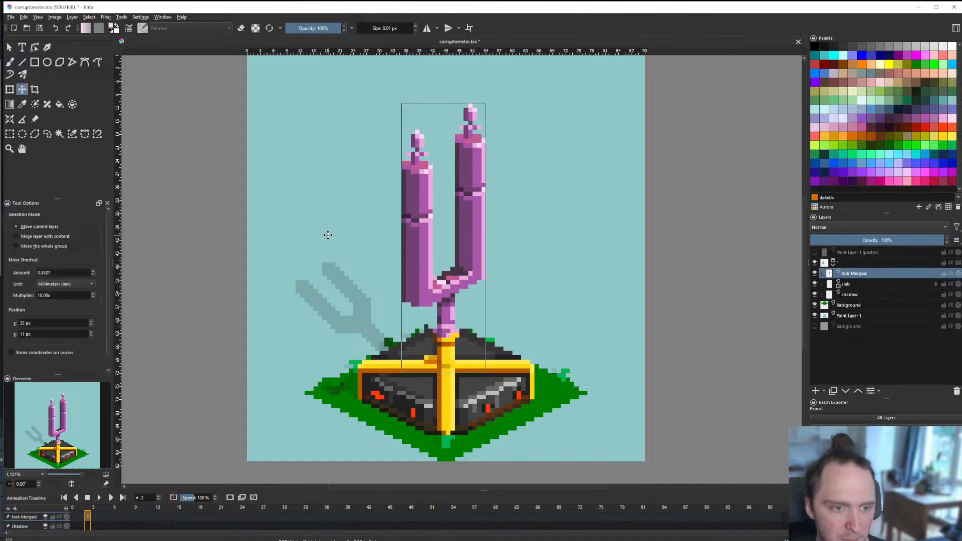
{"action": "key", "text": "Up"}
{"action": "key", "text": "Up"}
{"action": "key", "text": "Up"}
{"action": "key", "text": "Up"}
{"action": "key", "text": "Up"}
{"action": "key", "text": "Up"}
{"action": "key", "text": "Up"}
{"action": "key", "text": "Up"}
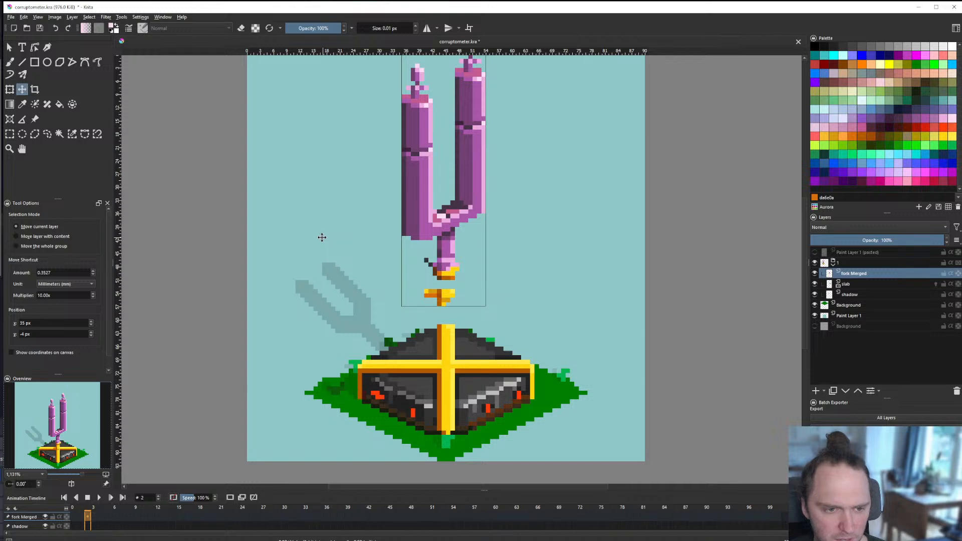
Step: Select the upper part of the slab on the slab layer with a freehand outline running across its front faces
{"action": "left_click", "coordinate": [853, 284]}
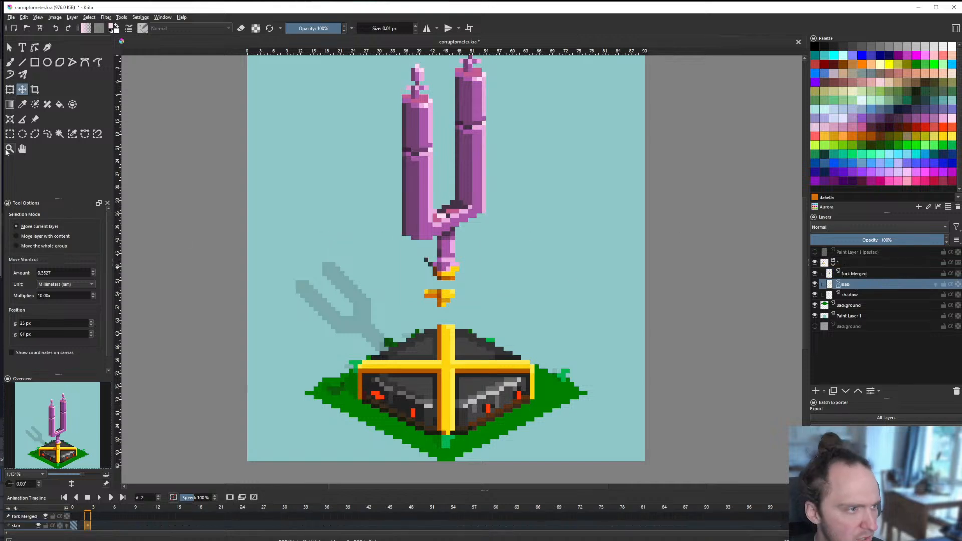
{"action": "left_click", "coordinate": [10, 134]}
{"action": "scroll", "coordinate": [430, 362], "scroll_direction": "up", "scroll_amount": 1}
{"action": "scroll", "coordinate": [401, 326], "scroll_direction": "down", "scroll_amount": 2}
{"action": "scroll", "coordinate": [438, 348], "scroll_direction": "up", "scroll_amount": 2}
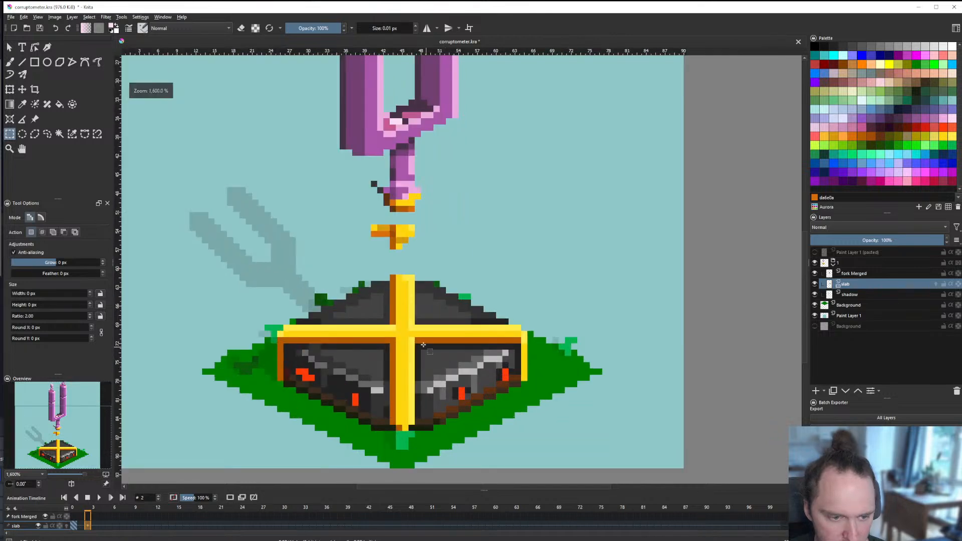
{"action": "left_click_drag", "start_coordinate": [227, 249], "coordinate": [596, 369]}
{"action": "left_click", "coordinate": [597, 369]}
{"action": "left_click", "coordinate": [47, 134]}
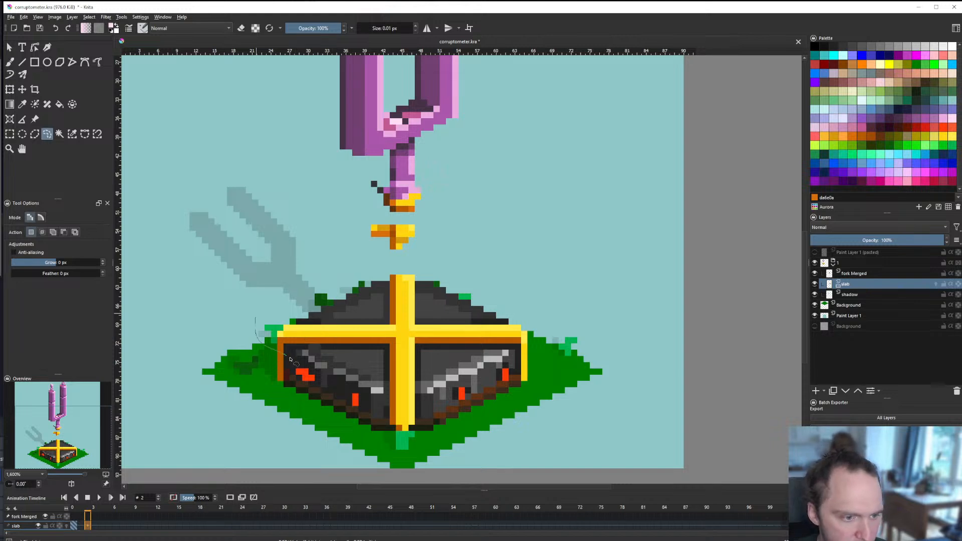
{"action": "mouse_move", "coordinate": [460, 391]}
{"action": "left_mouse_down"}
{"action": "mouse_move", "coordinate": [576, 312]}
{"action": "mouse_move", "coordinate": [375, 265]}
{"action": "mouse_move", "coordinate": [197, 263]}
{"action": "left_mouse_up"}
{"action": "left_click", "coordinate": [339, 279]}
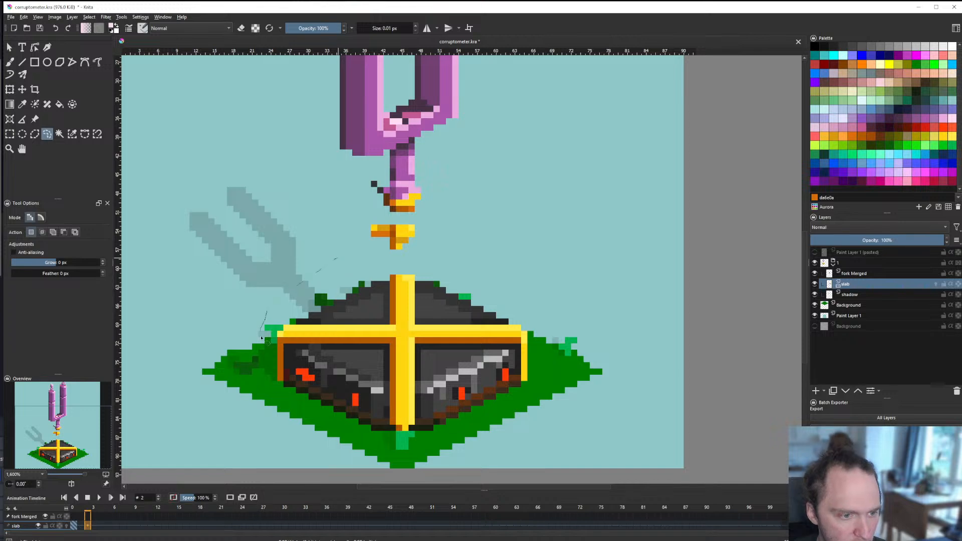
{"action": "mouse_move", "coordinate": [261, 338]}
{"action": "left_mouse_down"}
{"action": "mouse_move", "coordinate": [368, 401]}
{"action": "mouse_move", "coordinate": [417, 401]}
{"action": "mouse_move", "coordinate": [492, 381]}
{"action": "left_mouse_up"}
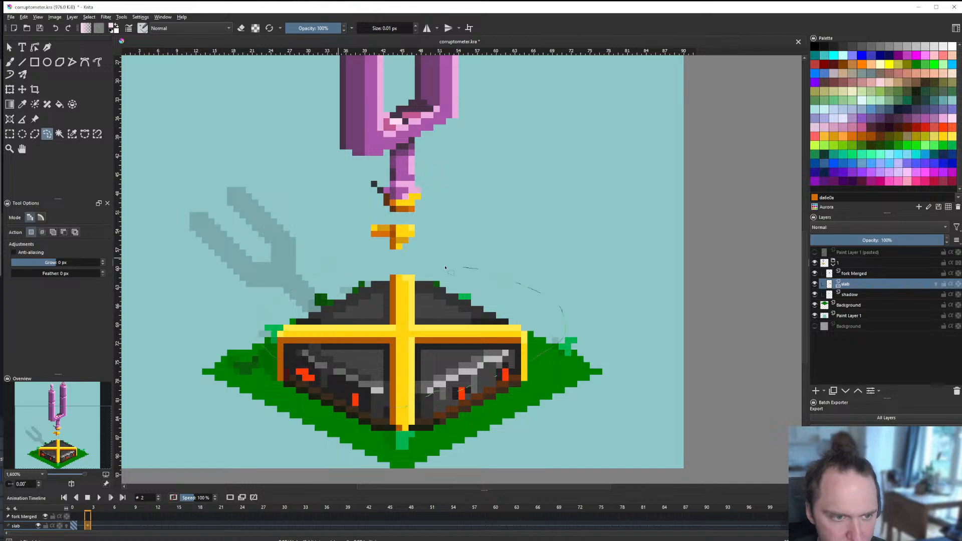
{"action": "left_click_drag", "start_coordinate": [445, 268], "coordinate": [296, 246]}
Step: Move the selected upper part of the slab straight up to a Y position of 51 px
{"action": "left_click", "coordinate": [23, 90]}
{"action": "key", "text": "Up"}
{"action": "key", "text": "Up"}
{"action": "key", "text": "Up"}
{"action": "key", "text": "Up"}
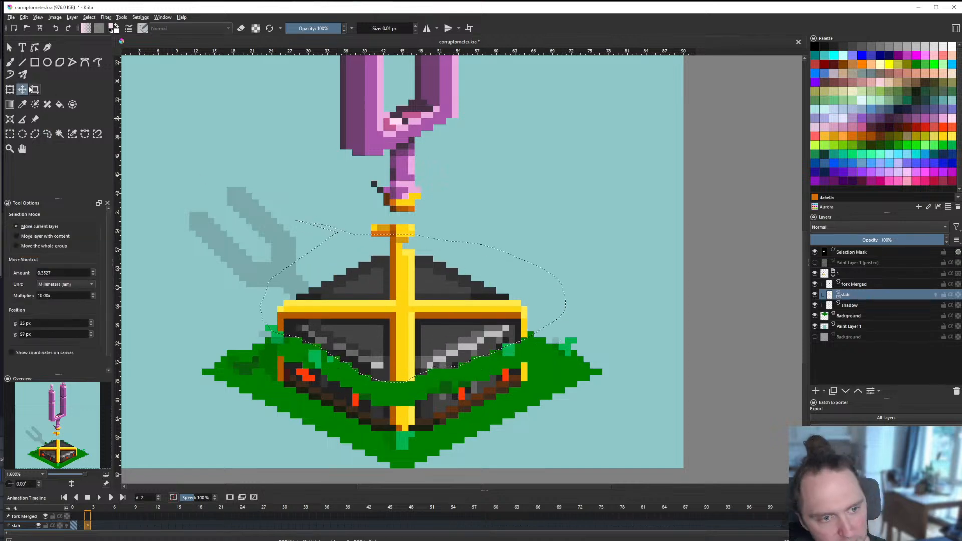
{"action": "key", "text": "Up"}
{"action": "key", "text": "Up"}
{"action": "key", "text": "Up"}
{"action": "key", "text": "Up"}
{"action": "key", "text": "Up"}
{"action": "key", "text": "Up"}
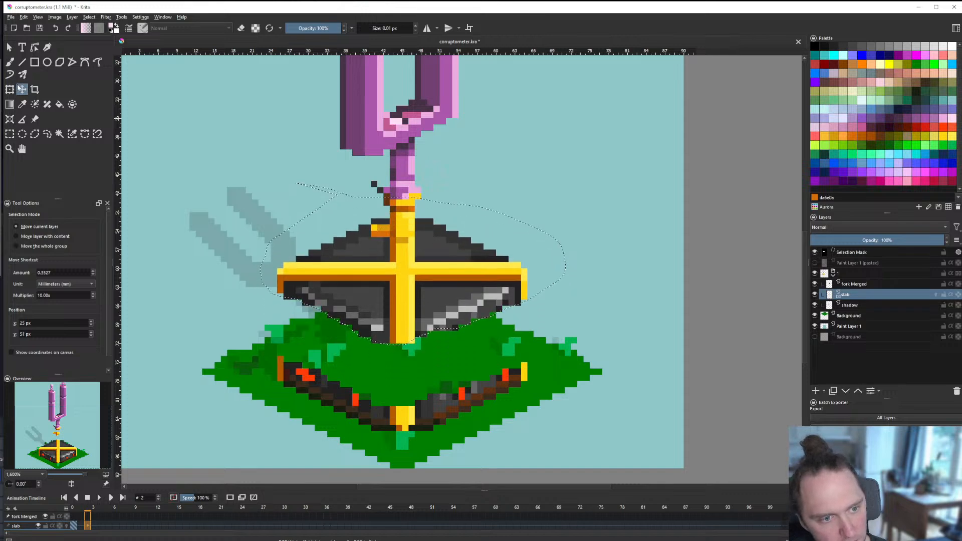
Step: Try raising the selected slab part to a Y position of 45 px and return it to 51 px
{"action": "key", "text": "Up"}
{"action": "key", "text": "Up"}
{"action": "key", "text": "Up"}
{"action": "key", "text": "Up"}
{"action": "key", "text": "Up"}
{"action": "key", "text": "Up"}
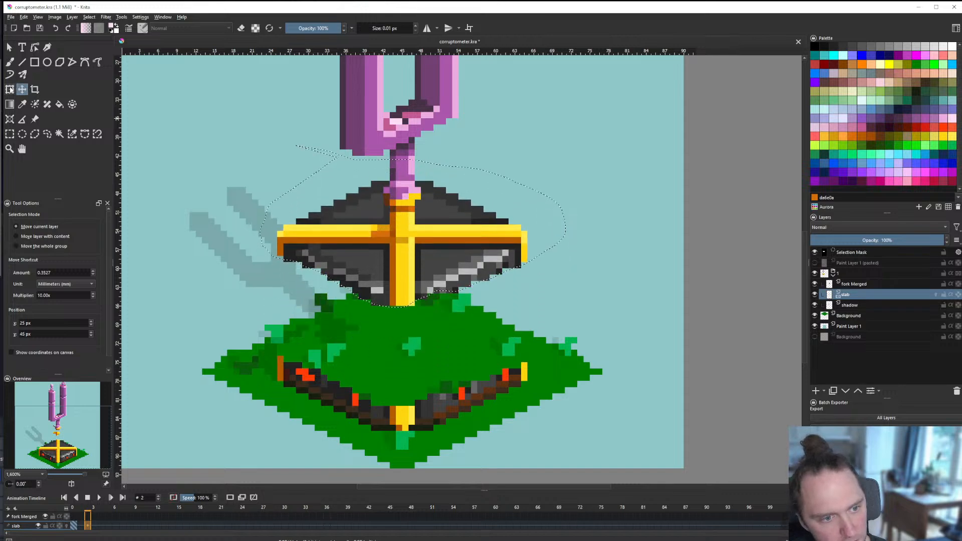
{"action": "key", "text": "Down"}
{"action": "key", "text": "Down"}
{"action": "key", "text": "Down"}
{"action": "key", "text": "Down"}
{"action": "key", "text": "Down"}
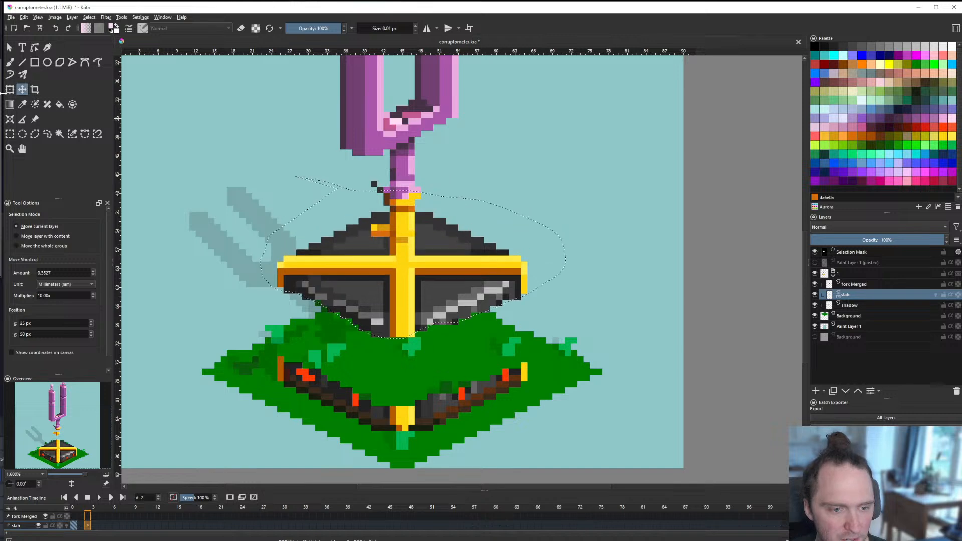
{"action": "key", "text": "Down"}
Step: Switch to the browser and examine the tuning fork resonator images, enlarging the 3DOcean resonator box picture
{"action": "key", "text": "alt+Tab"}
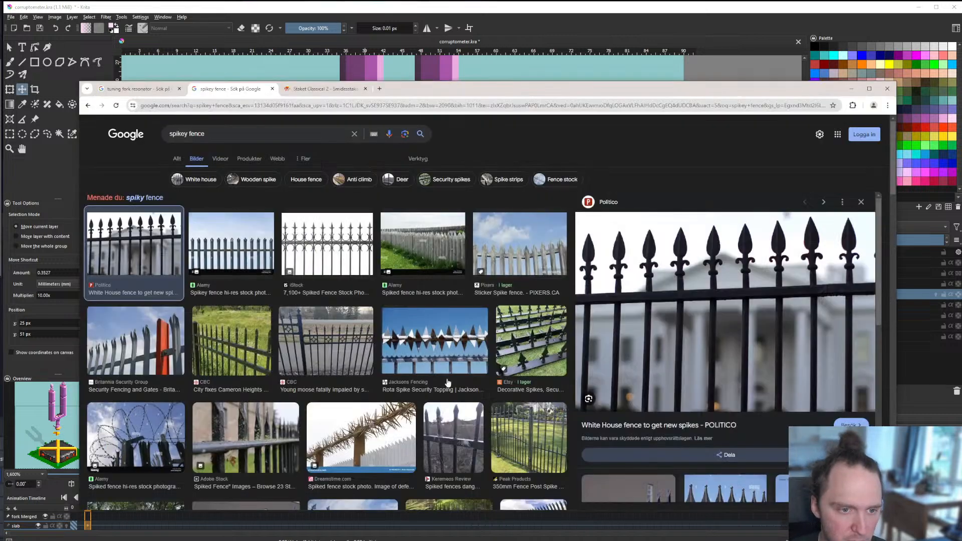
{"action": "key", "text": "ctrl+shift+Tab"}
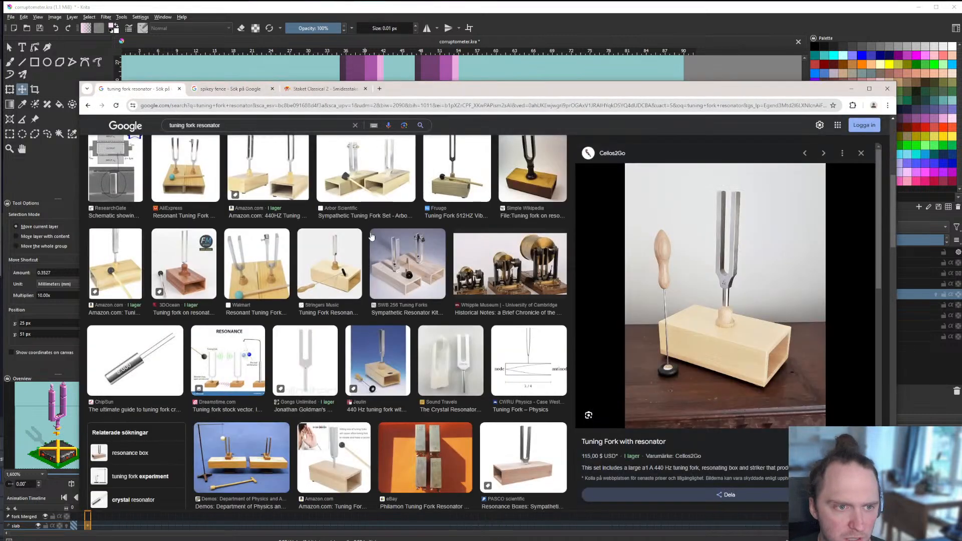
{"action": "scroll", "coordinate": [371, 237], "scroll_direction": "up", "scroll_amount": 2}
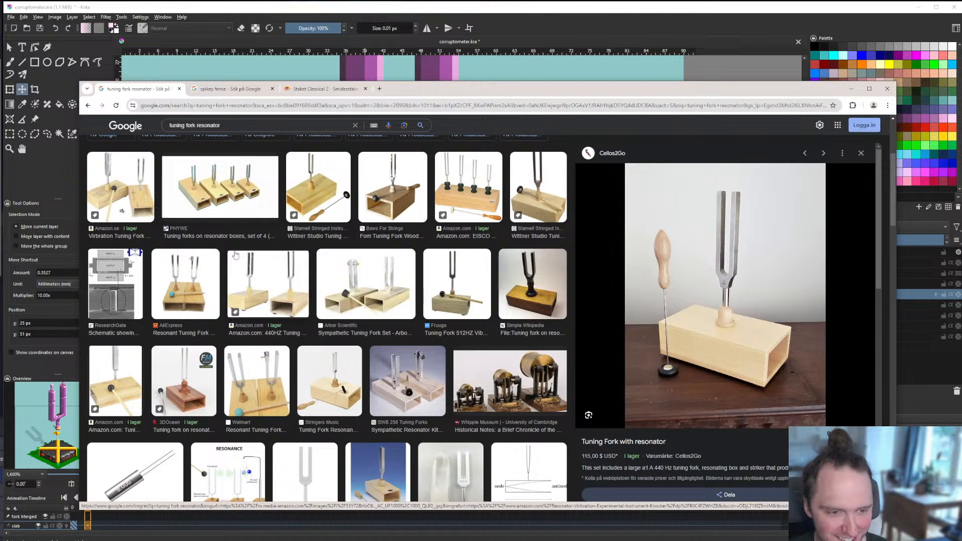
{"action": "left_click", "coordinate": [174, 395]}
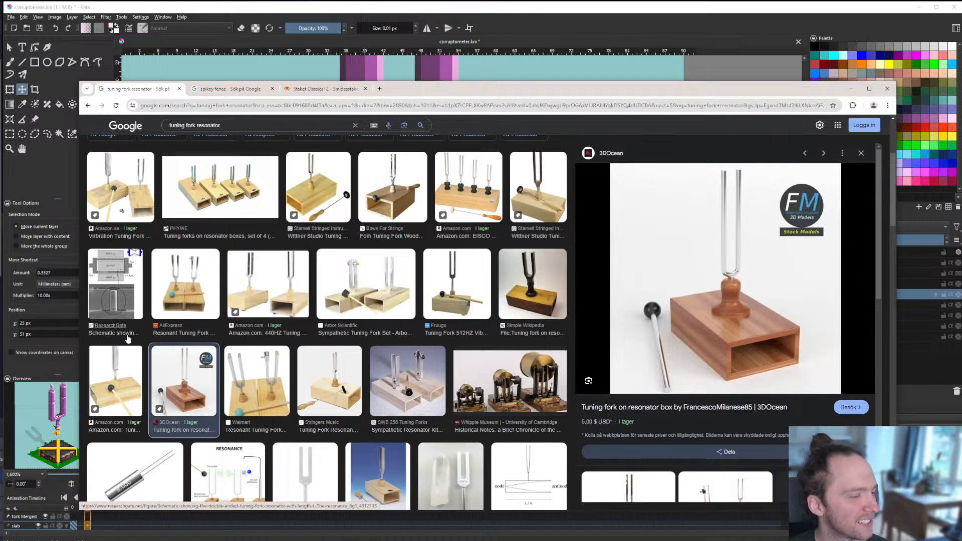
{"action": "scroll", "coordinate": [240, 225], "scroll_direction": "up", "scroll_amount": 2}
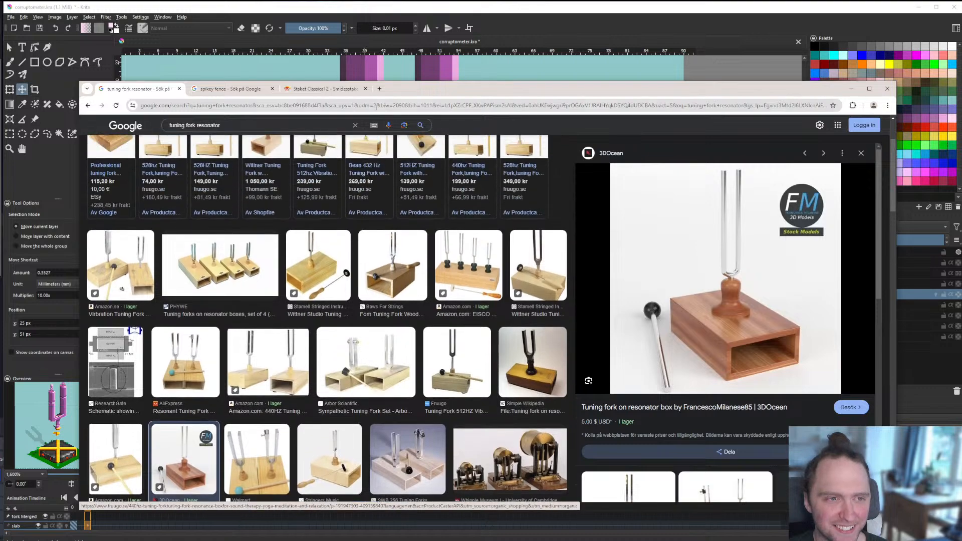
Step: Search the web for "adjectives" in a new browser tab
{"action": "left_click", "coordinate": [379, 88]}
{"action": "type", "text": "adjectives"}
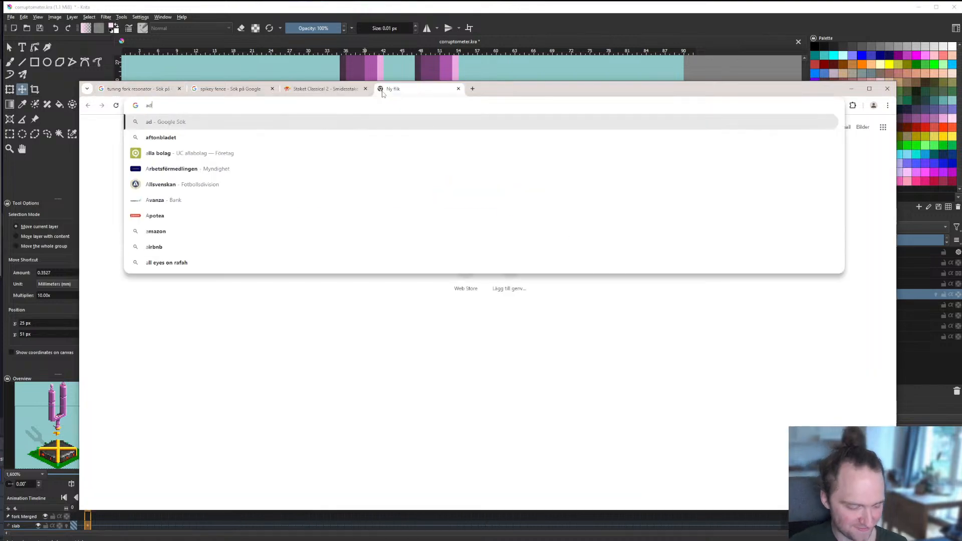
{"action": "key", "text": "Return"}
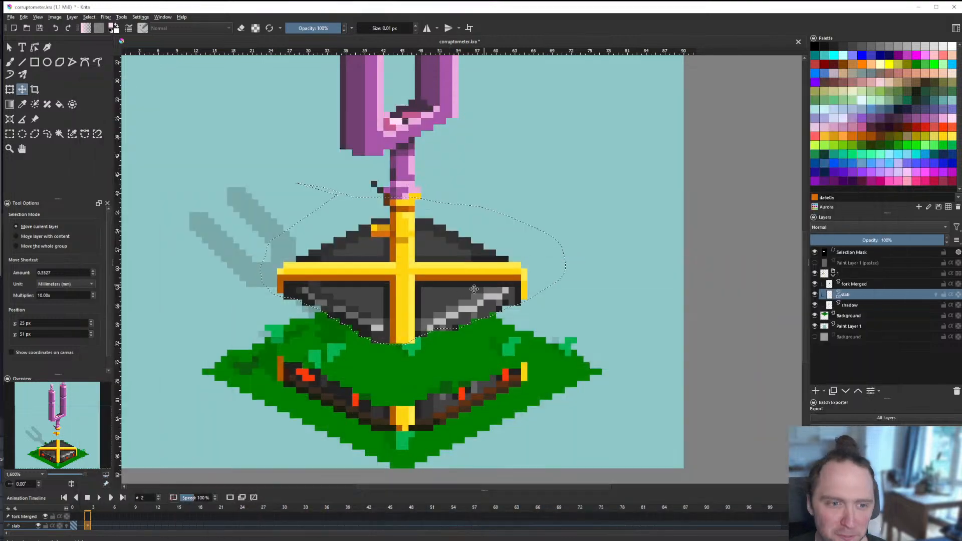
Step: Clear the freehand selection around the dark slab
{"action": "scroll", "coordinate": [380, 278], "scroll_direction": "down", "scroll_amount": 2}
{"action": "scroll", "coordinate": [381, 278], "scroll_direction": "up", "scroll_amount": 2}
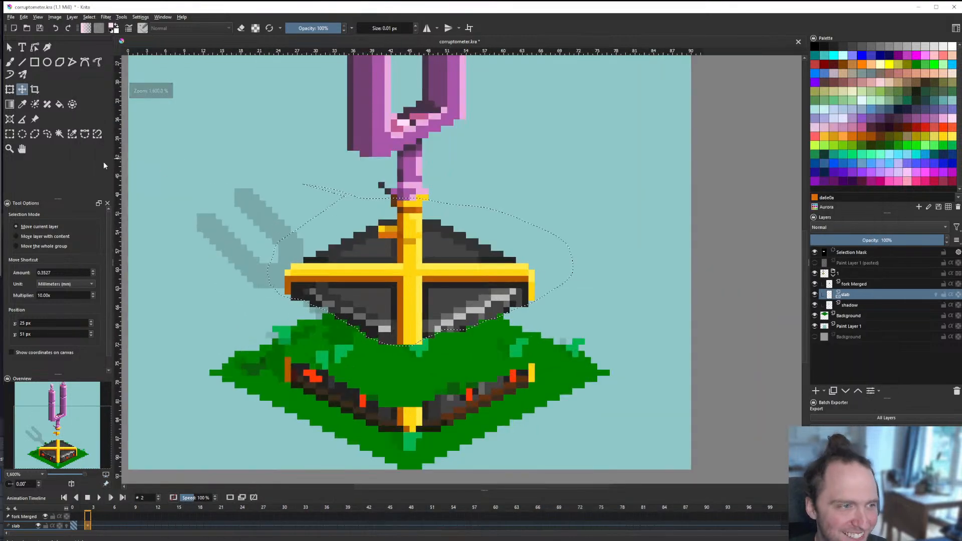
{"action": "key", "text": "ctrl+r"}
{"action": "left_click", "coordinate": [346, 315]}
{"action": "scroll", "coordinate": [346, 315], "scroll_direction": "down", "scroll_amount": 4}
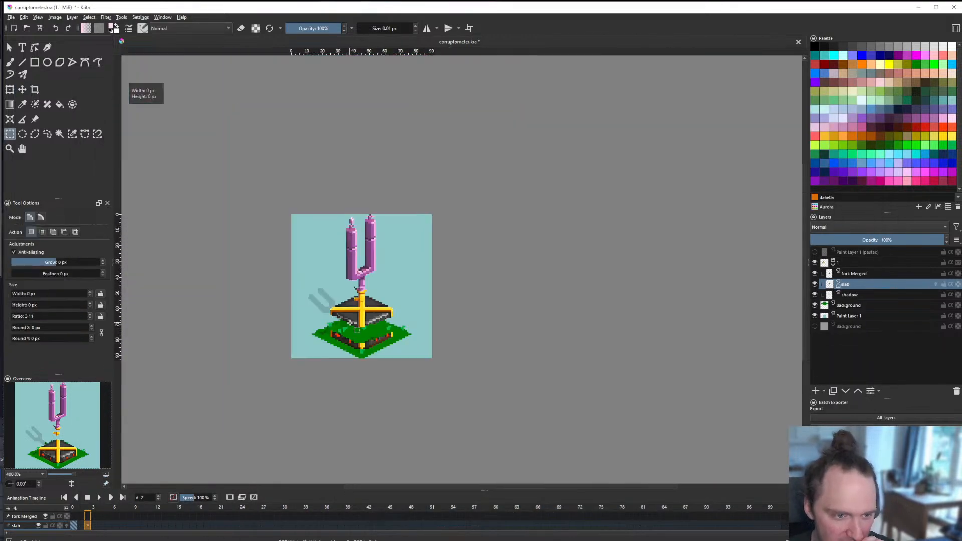
{"action": "scroll", "coordinate": [386, 347], "scroll_direction": "up", "scroll_amount": 4}
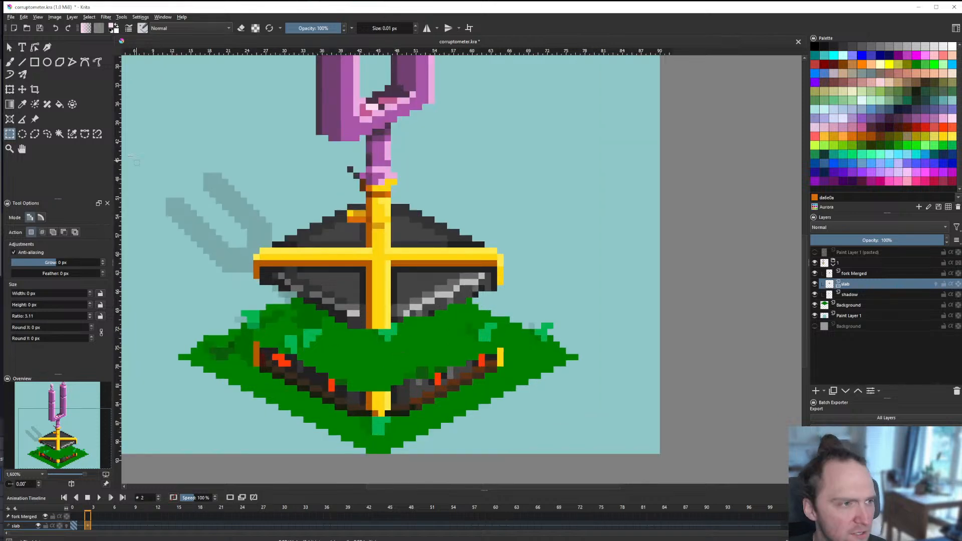
Step: Extend the front post from the slab down to the base with vertical lines in dark orange, yellow and light yellow
{"action": "left_click", "coordinate": [22, 62]}
{"action": "scroll", "coordinate": [361, 358], "scroll_direction": "up", "scroll_amount": 2}
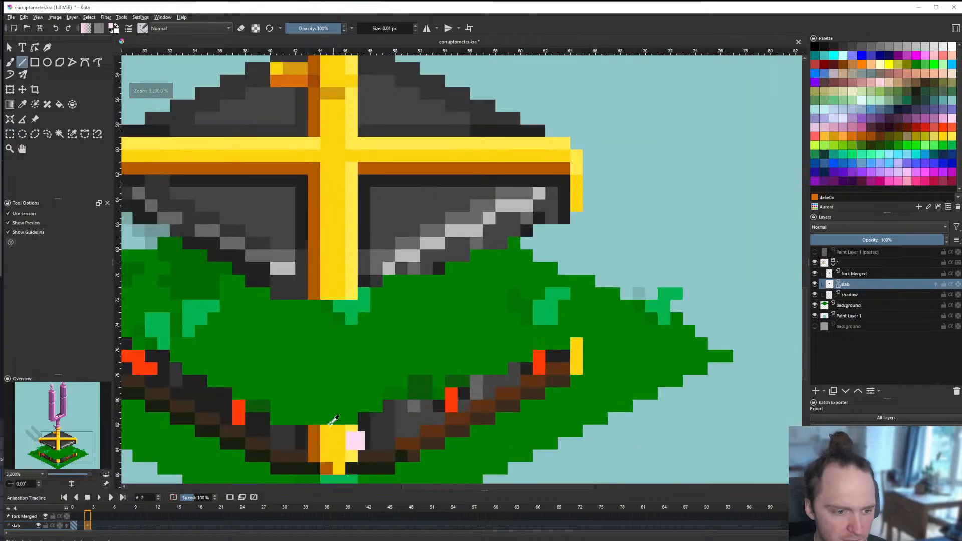
{"action": "mouse_move", "coordinate": [315, 436]}
{"action": "left_mouse_down"}
{"action": "mouse_move", "coordinate": [316, 302]}
{"action": "mouse_move", "coordinate": [338, 449]}
{"action": "mouse_move", "coordinate": [340, 298]}
{"action": "mouse_move", "coordinate": [354, 431]}
{"action": "left_mouse_up"}
{"action": "left_click", "coordinate": [328, 294], "text": "ctrl"}
{"action": "left_click", "coordinate": [352, 290], "text": "ctrl"}
{"action": "left_click", "coordinate": [340, 383], "text": "ctrl"}
{"action": "left_click_drag", "start_coordinate": [339, 383], "coordinate": [339, 367]}
{"action": "scroll", "coordinate": [661, 312], "scroll_direction": "down", "scroll_amount": 3}
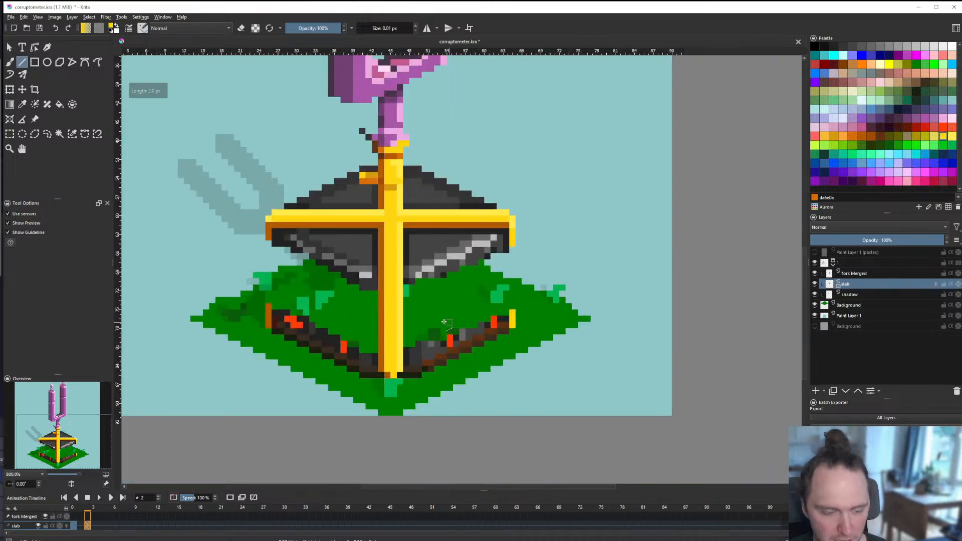
Step: Draw a near-black vertical line along the right side of the yellow post, from the slab down to the base
{"action": "scroll", "coordinate": [382, 250], "scroll_direction": "up", "scroll_amount": 3}
{"action": "left_click", "coordinate": [367, 242], "text": "ctrl"}
{"action": "left_click_drag", "start_coordinate": [366, 245], "coordinate": [366, 384]}
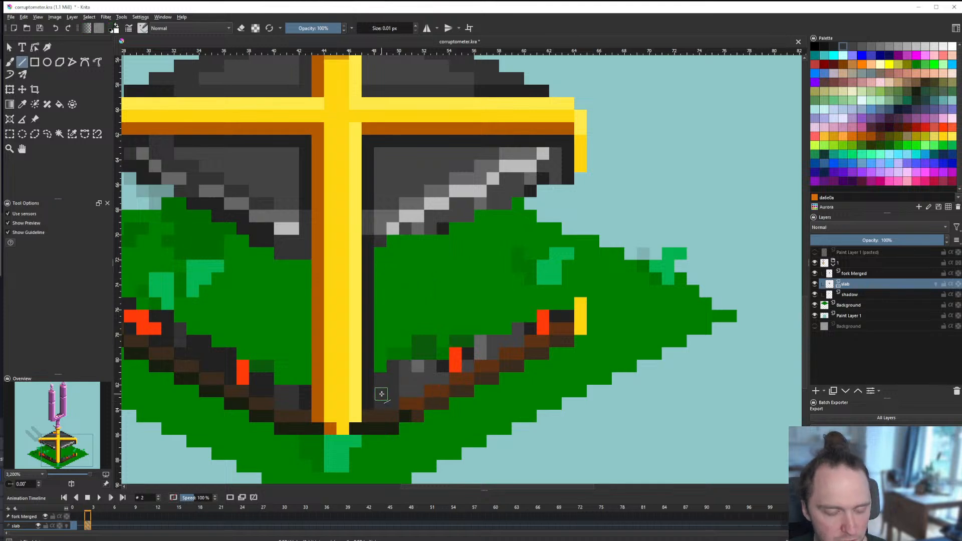
Step: Draw a near-black vertical line at the box's right corner and a light grey diagonal highlight along its lower right edge
{"action": "left_click", "coordinate": [482, 228]}
{"action": "left_click", "coordinate": [457, 196], "text": "ctrl"}
{"action": "mouse_move", "coordinate": [391, 391]}
{"action": "left_mouse_down"}
{"action": "mouse_move", "coordinate": [384, 403]}
{"action": "mouse_move", "coordinate": [410, 394]}
{"action": "mouse_move", "coordinate": [382, 390]}
{"action": "mouse_move", "coordinate": [563, 304]}
{"action": "mouse_move", "coordinate": [568, 177]}
{"action": "left_mouse_up"}
{"action": "left_click", "coordinate": [569, 315], "text": "ctrl"}
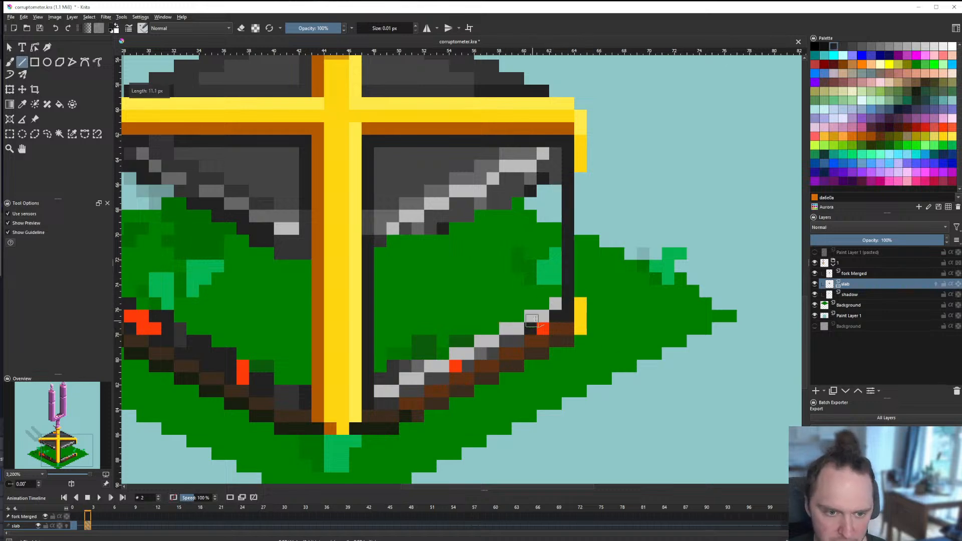
Step: Paint over the red pixels below the lower right highlight with dark grey and save the file
{"action": "left_click", "coordinate": [434, 381], "text": "ctrl"}
{"action": "left_click", "coordinate": [457, 366]}
{"action": "left_click", "coordinate": [543, 329]}
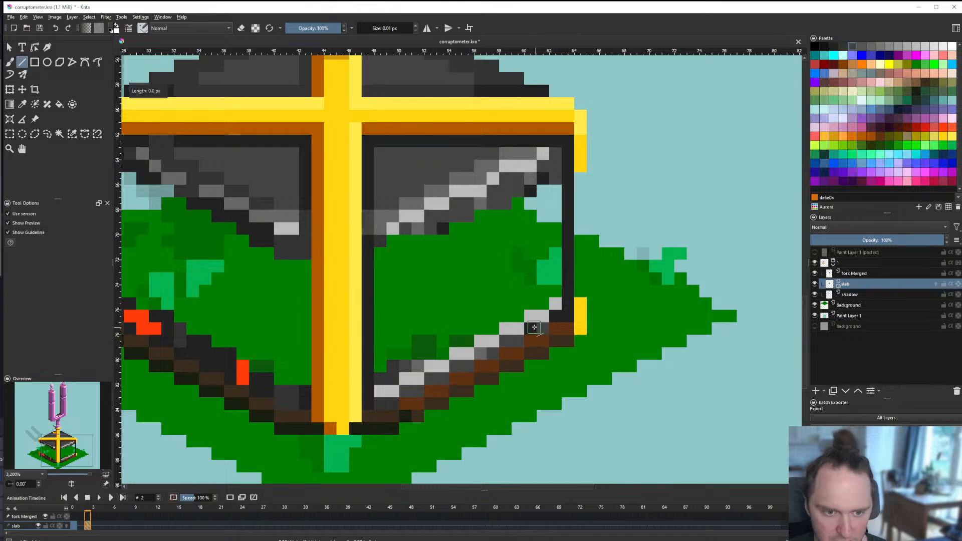
{"action": "left_click", "coordinate": [533, 329]}
{"action": "left_click", "coordinate": [552, 316]}
{"action": "key", "text": "b"}
{"action": "scroll", "coordinate": [394, 308], "scroll_direction": "down", "scroll_amount": 6}
{"action": "scroll", "coordinate": [396, 306], "scroll_direction": "up", "scroll_amount": 6}
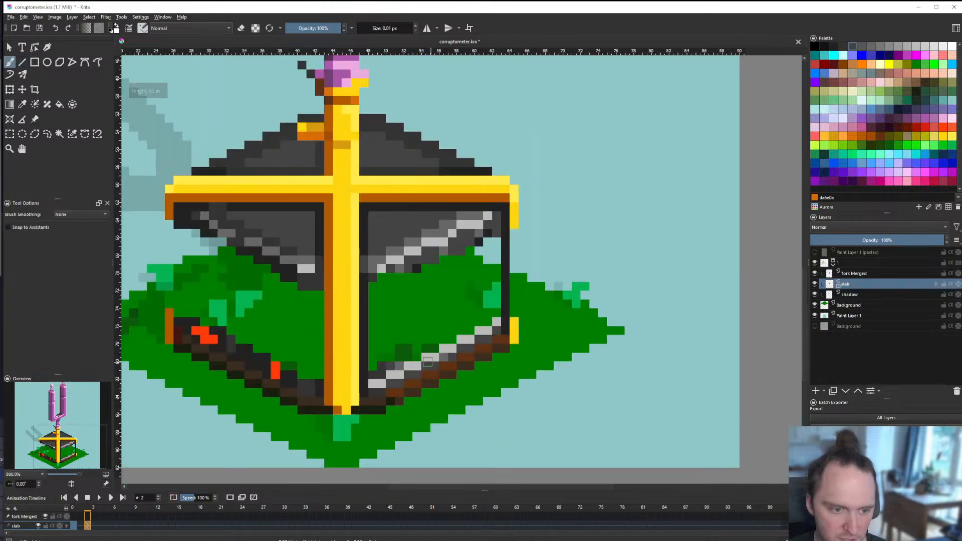
{"action": "key", "text": "ctrl+s"}
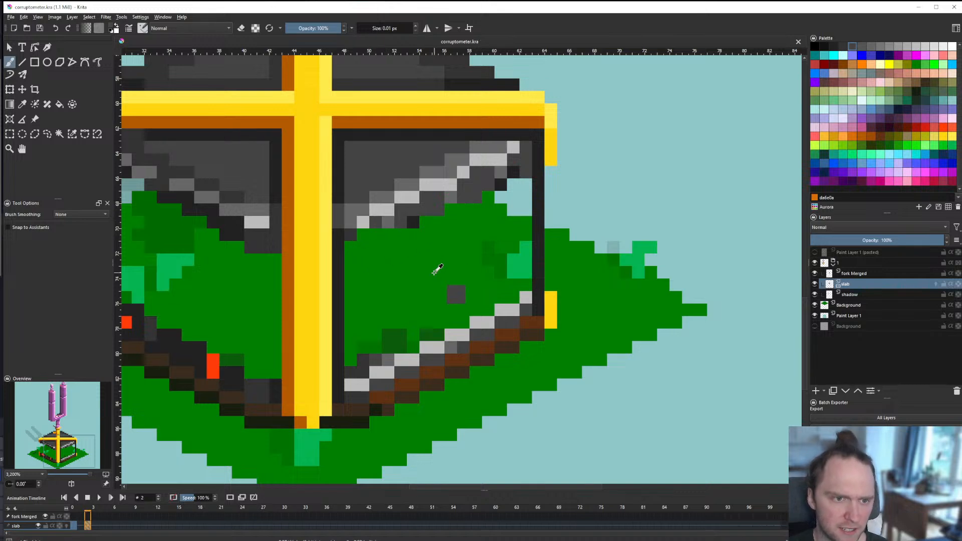
Step: Examine the open right face of the box between slab and base, both close up and from a distance
{"action": "scroll", "coordinate": [430, 241], "scroll_direction": "down", "scroll_amount": 5}
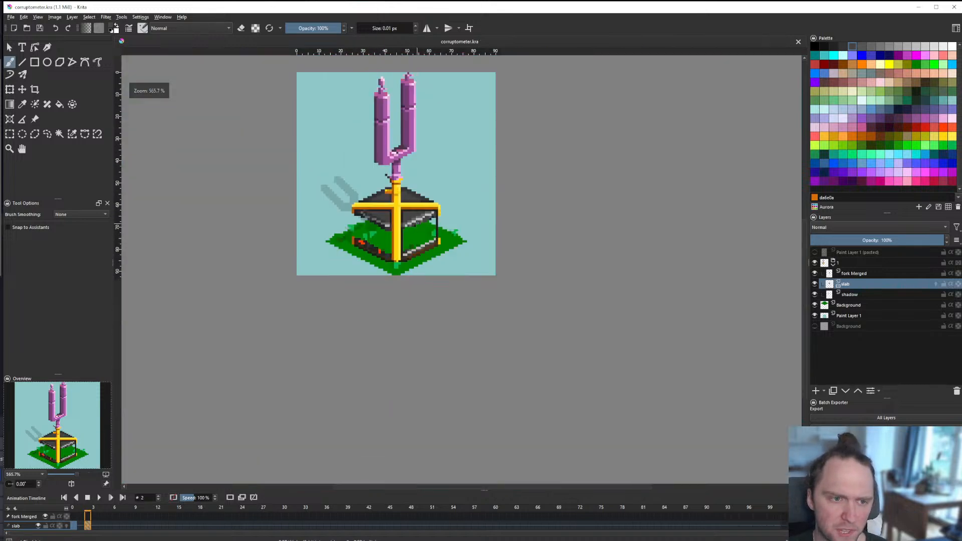
{"action": "scroll", "coordinate": [424, 215], "scroll_direction": "up", "scroll_amount": 7}
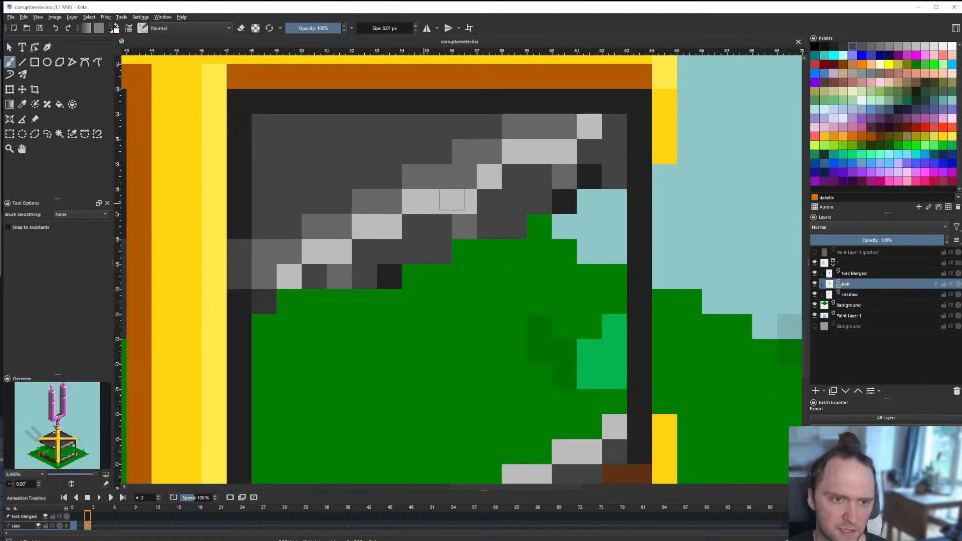
{"action": "scroll", "coordinate": [452, 199], "scroll_direction": "down", "scroll_amount": 6}
{"action": "scroll", "coordinate": [431, 210], "scroll_direction": "up", "scroll_amount": 3}
{"action": "scroll", "coordinate": [411, 220], "scroll_direction": "down", "scroll_amount": 3}
{"action": "scroll", "coordinate": [364, 233], "scroll_direction": "up", "scroll_amount": 5}
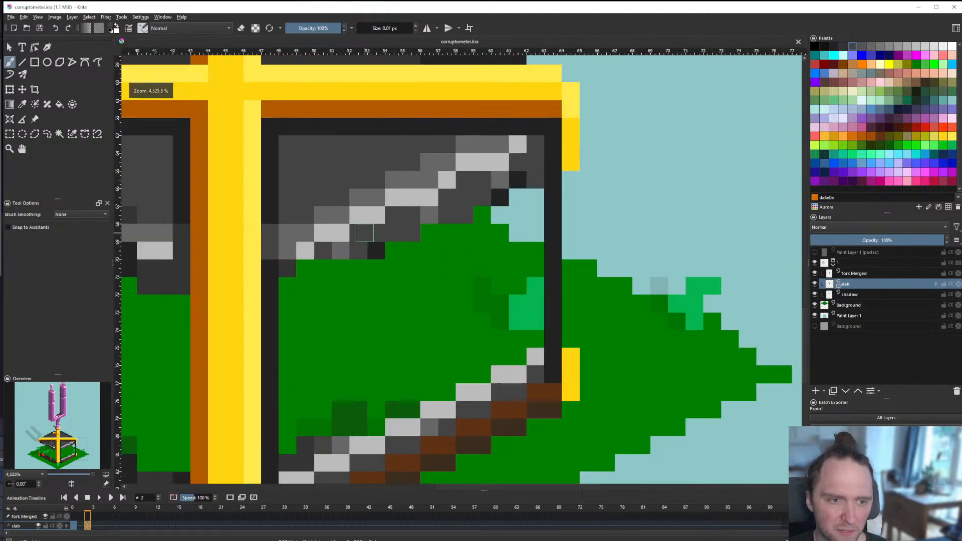
{"action": "scroll", "coordinate": [364, 232], "scroll_direction": "down", "scroll_amount": 2}
{"action": "scroll", "coordinate": [387, 321], "scroll_direction": "up", "scroll_amount": 2}
{"action": "scroll", "coordinate": [459, 328], "scroll_direction": "down", "scroll_amount": 4}
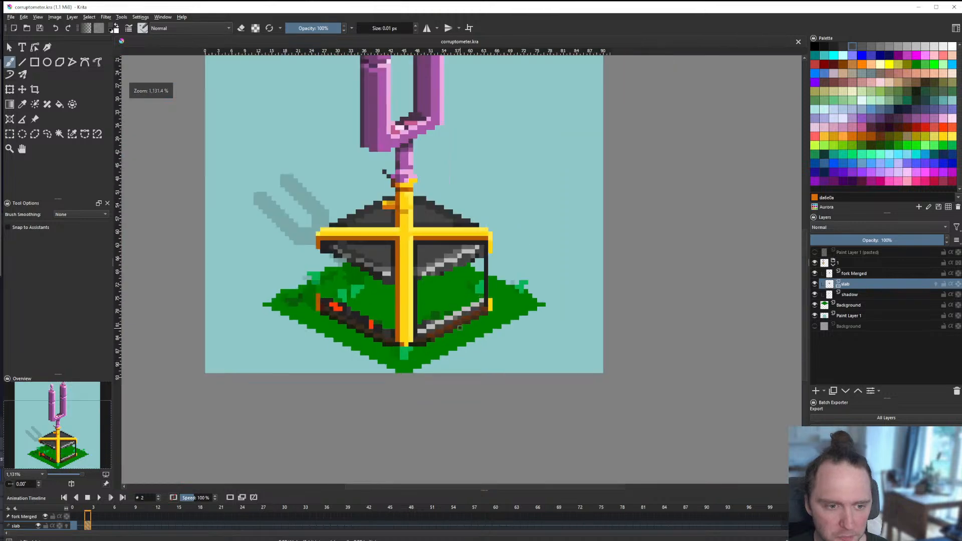
{"action": "scroll", "coordinate": [459, 328], "scroll_direction": "up", "scroll_amount": 3}
{"action": "scroll", "coordinate": [441, 301], "scroll_direction": "down", "scroll_amount": 4}
{"action": "scroll", "coordinate": [426, 285], "scroll_direction": "down", "scroll_amount": 1}
{"action": "scroll", "coordinate": [414, 269], "scroll_direction": "up", "scroll_amount": 4}
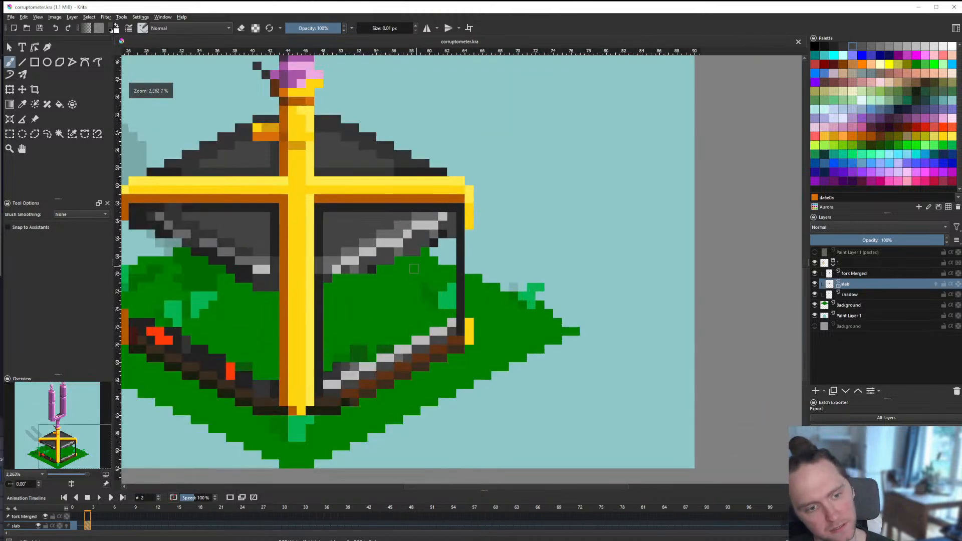
Step: Fill the open right face of the box with near-black, including the leftover green and sky-blue pixels under the slab
{"action": "scroll", "coordinate": [414, 269], "scroll_direction": "up", "scroll_amount": 2}
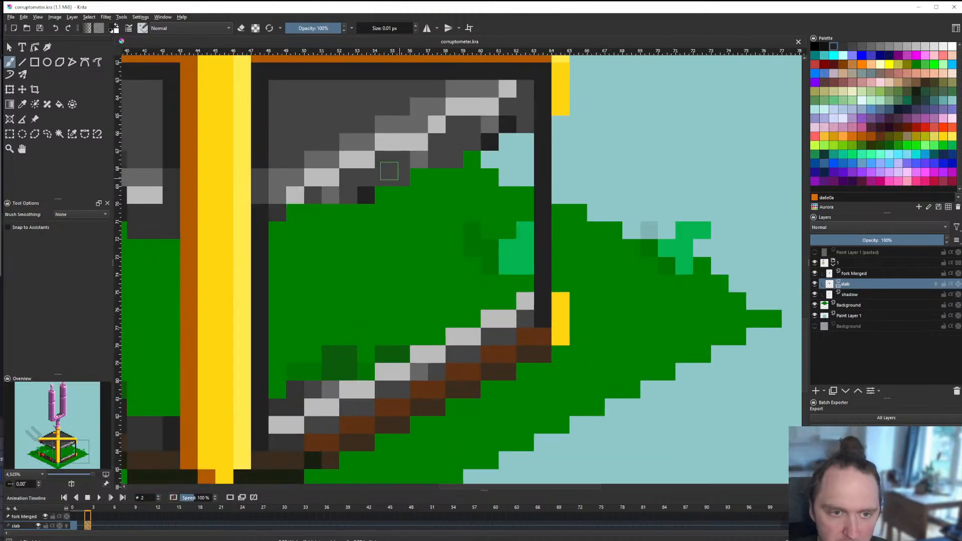
{"action": "key", "text": "f"}
{"action": "left_click", "coordinate": [350, 231]}
{"action": "scroll", "coordinate": [401, 261], "scroll_direction": "up", "scroll_amount": 1}
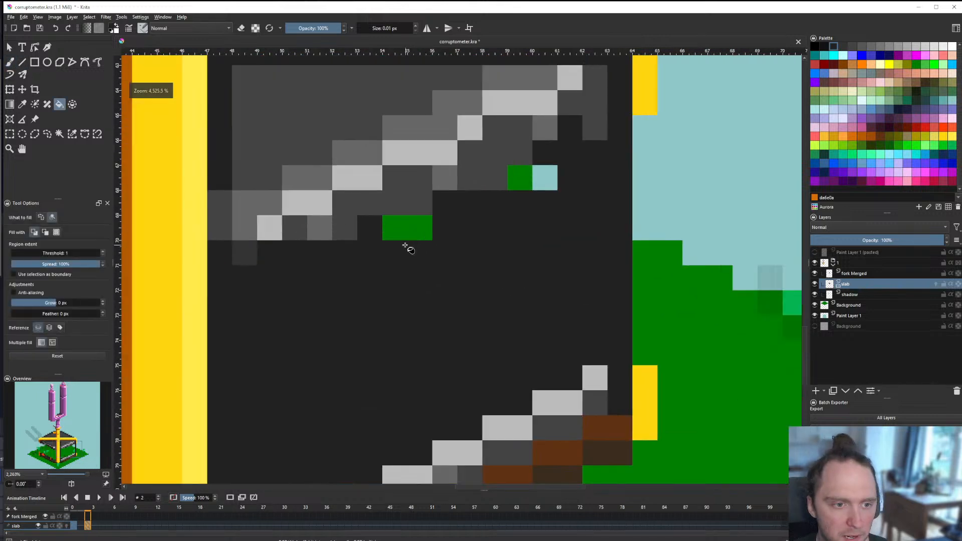
{"action": "left_click", "coordinate": [520, 179]}
{"action": "left_click", "coordinate": [543, 179]}
{"action": "scroll", "coordinate": [466, 251], "scroll_direction": "down", "scroll_amount": 5}
{"action": "key", "text": "b"}
{"action": "scroll", "coordinate": [478, 273], "scroll_direction": "up", "scroll_amount": 3}
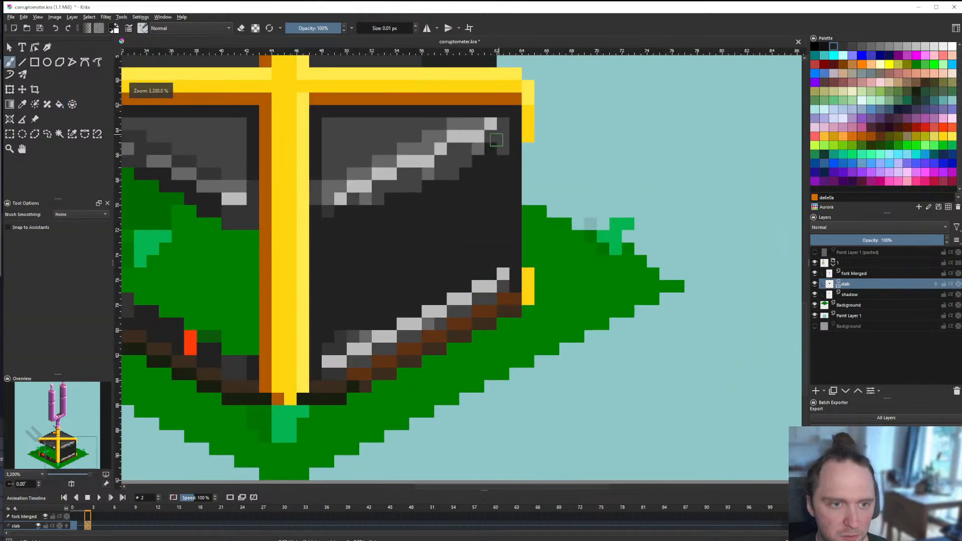
Step: Draw a dark grey vertical line along the inner right edge of the box's right face
{"action": "key", "text": "v"}
{"action": "left_click_drag", "start_coordinate": [499, 152], "coordinate": [502, 207]}
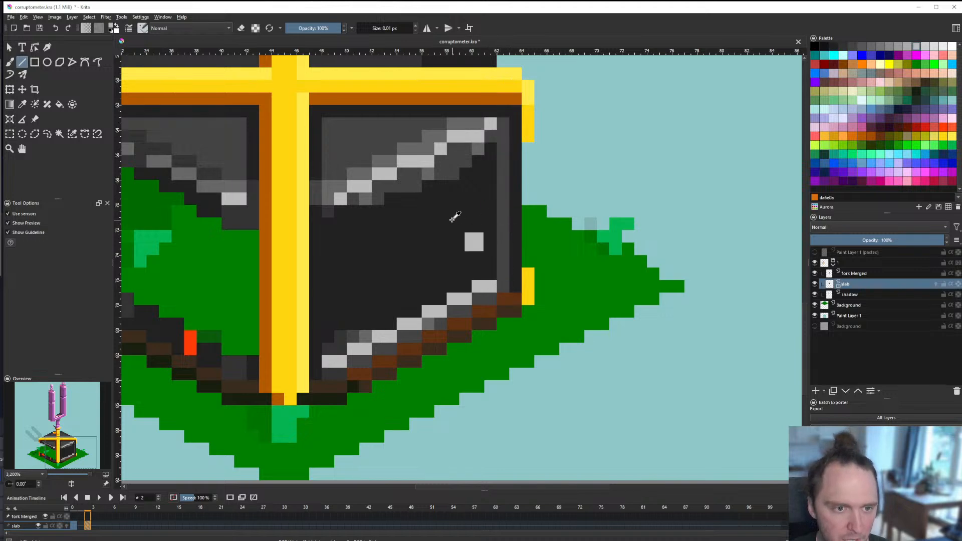
{"action": "scroll", "coordinate": [426, 263], "scroll_direction": "down", "scroll_amount": 5}
{"action": "scroll", "coordinate": [428, 246], "scroll_direction": "up", "scroll_amount": 5}
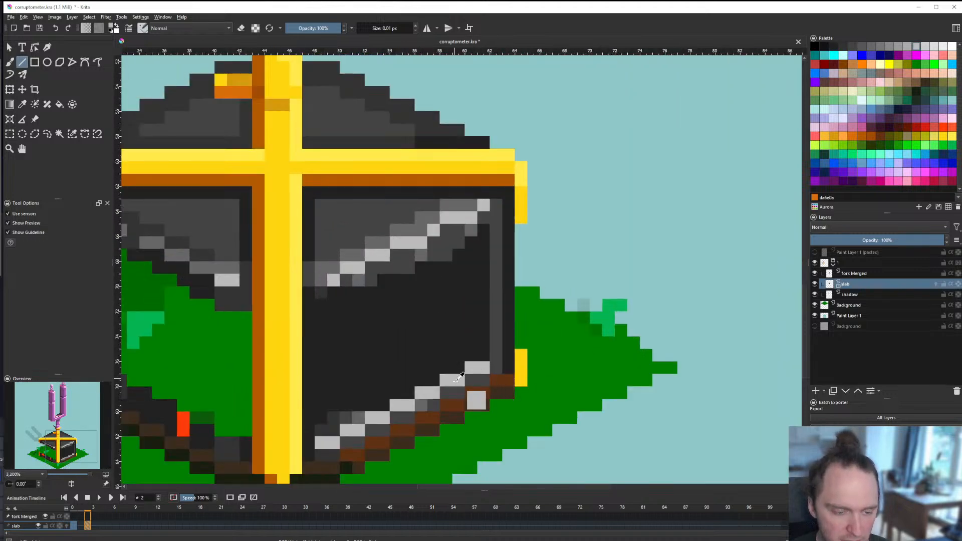
Step: Outline the lower part of the right face with a stepped diagonal and fill the area beneath it with dark grey
{"action": "left_click_drag", "start_coordinate": [457, 367], "coordinate": [315, 431]}
{"action": "key", "text": "f"}
{"action": "scroll", "coordinate": [399, 355], "scroll_direction": "down", "scroll_amount": 7}
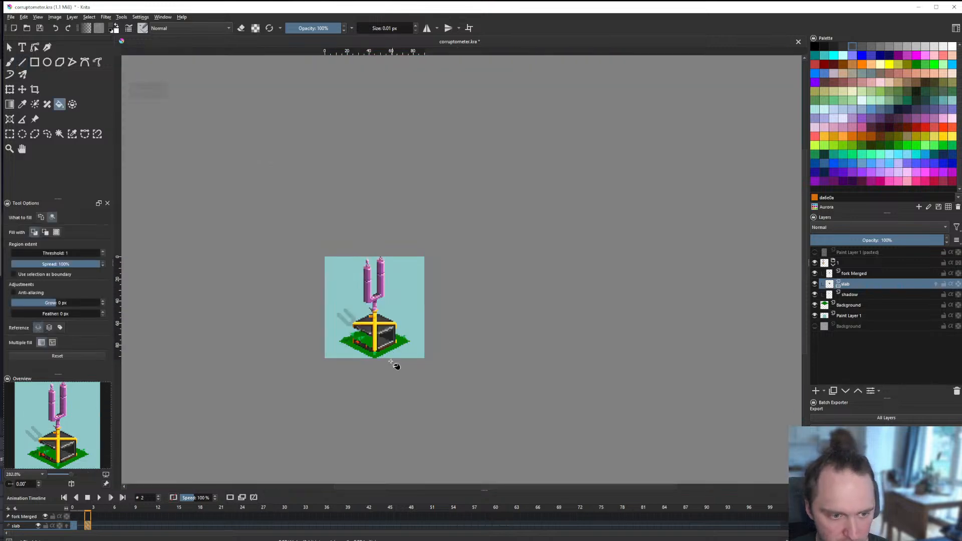
{"action": "scroll", "coordinate": [398, 359], "scroll_direction": "up", "scroll_amount": 9}
Step: Draw a lighter grey vertical line along the inner left edge of the box's right face
{"action": "left_click", "coordinate": [22, 62]}
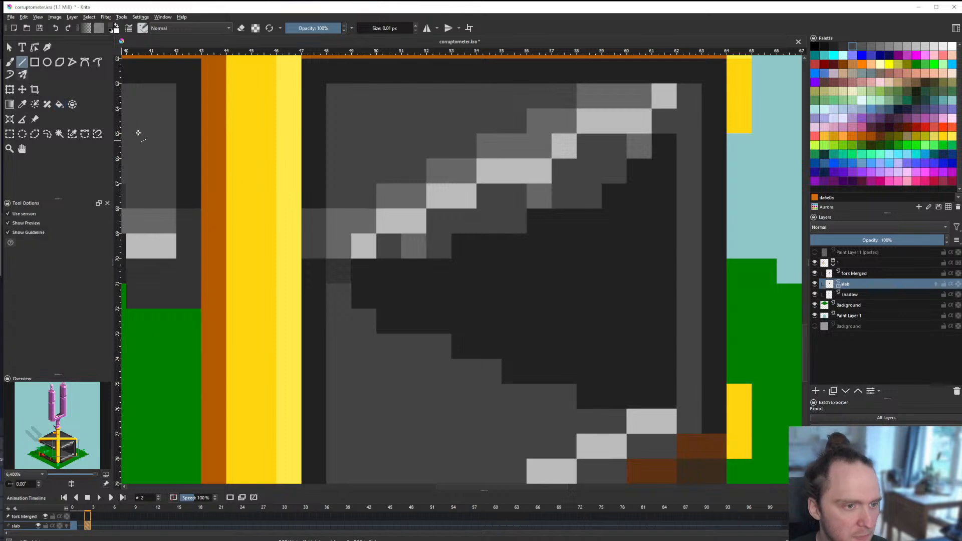
{"action": "mouse_move", "coordinate": [341, 221]}
{"action": "left_mouse_down"}
{"action": "mouse_move", "coordinate": [332, 387]}
{"action": "mouse_move", "coordinate": [367, 363]}
{"action": "mouse_move", "coordinate": [343, 392]}
{"action": "mouse_move", "coordinate": [355, 414]}
{"action": "left_mouse_up"}
{"action": "scroll", "coordinate": [359, 392], "scroll_direction": "down", "scroll_amount": 3}
{"action": "scroll", "coordinate": [358, 396], "scroll_direction": "up", "scroll_amount": 3}
{"action": "left_click", "coordinate": [357, 395]}
{"action": "left_click", "coordinate": [391, 393], "text": "ctrl"}
{"action": "scroll", "coordinate": [381, 385], "scroll_direction": "down", "scroll_amount": 8}
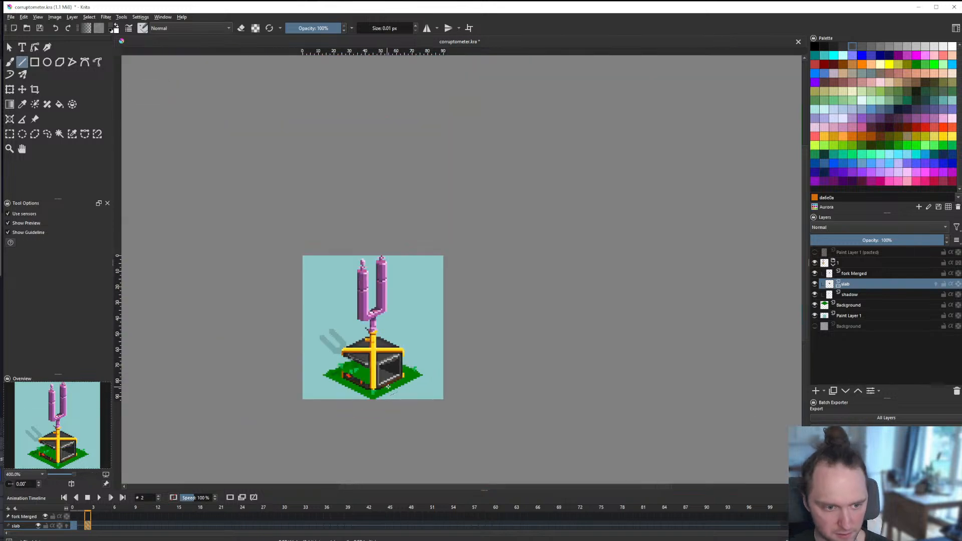
{"action": "scroll", "coordinate": [387, 387], "scroll_direction": "up", "scroll_amount": 6}
{"action": "scroll", "coordinate": [358, 275], "scroll_direction": "down", "scroll_amount": 7}
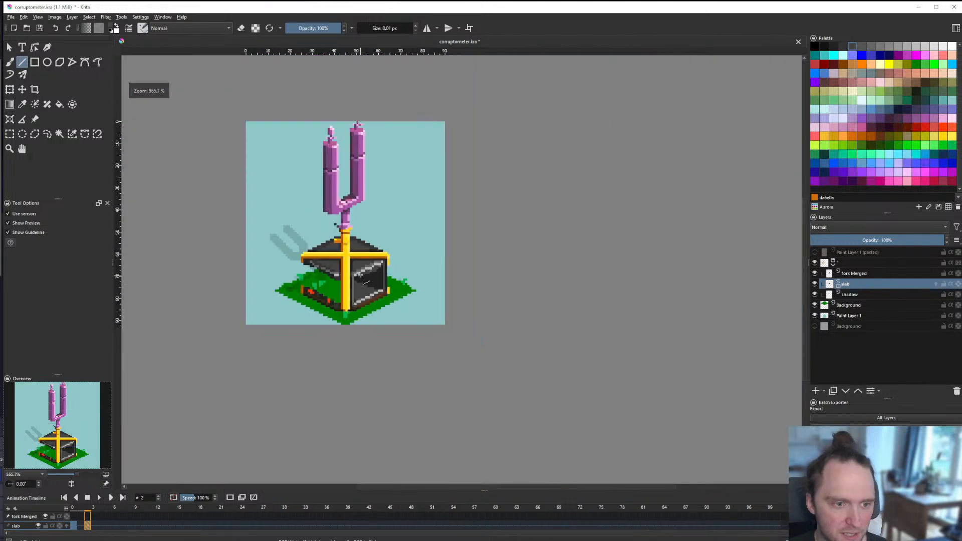
Step: Even out the shading beneath the upper diagonal highlight on the right face, painting over the stray lighter grey pixels
{"action": "scroll", "coordinate": [326, 276], "scroll_direction": "up", "scroll_amount": 8}
{"action": "mouse_move", "coordinate": [306, 277]}
{"action": "left_mouse_down"}
{"action": "mouse_move", "coordinate": [318, 271]}
{"action": "mouse_move", "coordinate": [310, 274]}
{"action": "left_mouse_up"}
{"action": "left_click", "coordinate": [338, 249], "text": "ctrl"}
{"action": "mouse_move", "coordinate": [354, 250]}
{"action": "left_mouse_down"}
{"action": "mouse_move", "coordinate": [463, 222]}
{"action": "mouse_move", "coordinate": [492, 193]}
{"action": "mouse_move", "coordinate": [536, 195]}
{"action": "mouse_move", "coordinate": [572, 172]}
{"action": "mouse_move", "coordinate": [575, 153]}
{"action": "left_mouse_up"}
{"action": "left_click", "coordinate": [411, 271], "text": "ctrl"}
{"action": "left_click", "coordinate": [455, 195], "text": "ctrl"}
{"action": "left_click", "coordinate": [559, 238], "text": "ctrl"}
{"action": "left_click", "coordinate": [558, 152], "text": "ctrl"}
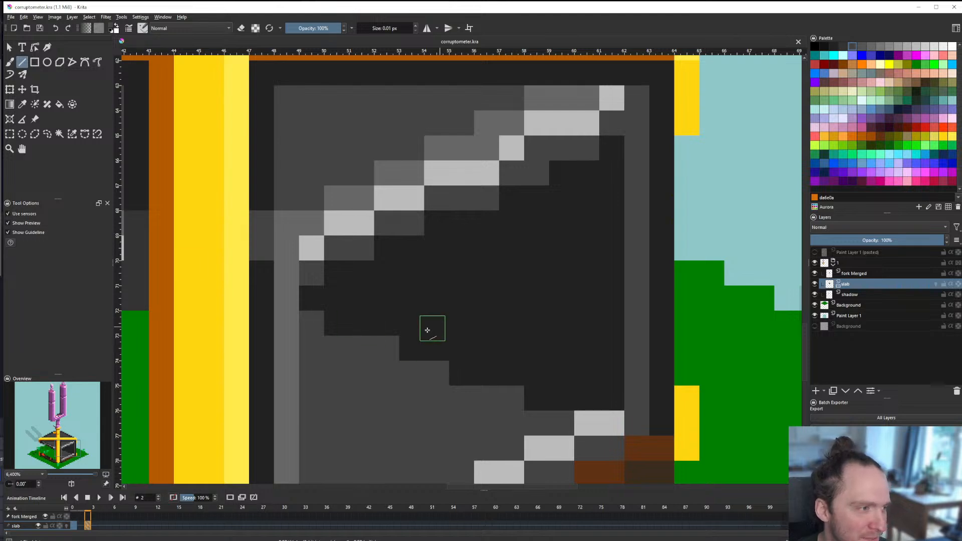
{"action": "scroll", "coordinate": [428, 329], "scroll_direction": "down", "scroll_amount": 3}
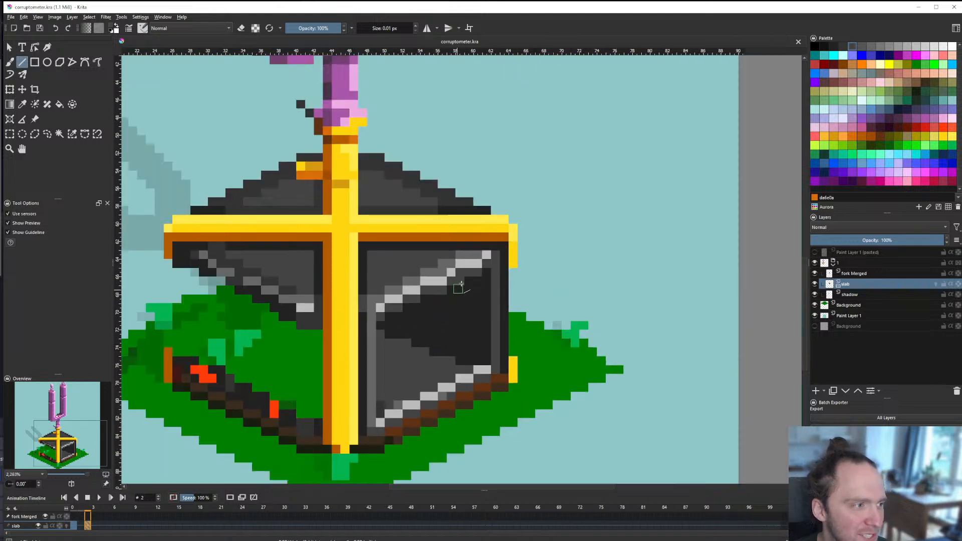
{"action": "scroll", "coordinate": [460, 286], "scroll_direction": "down", "scroll_amount": 1}
{"action": "scroll", "coordinate": [454, 306], "scroll_direction": "up", "scroll_amount": 1}
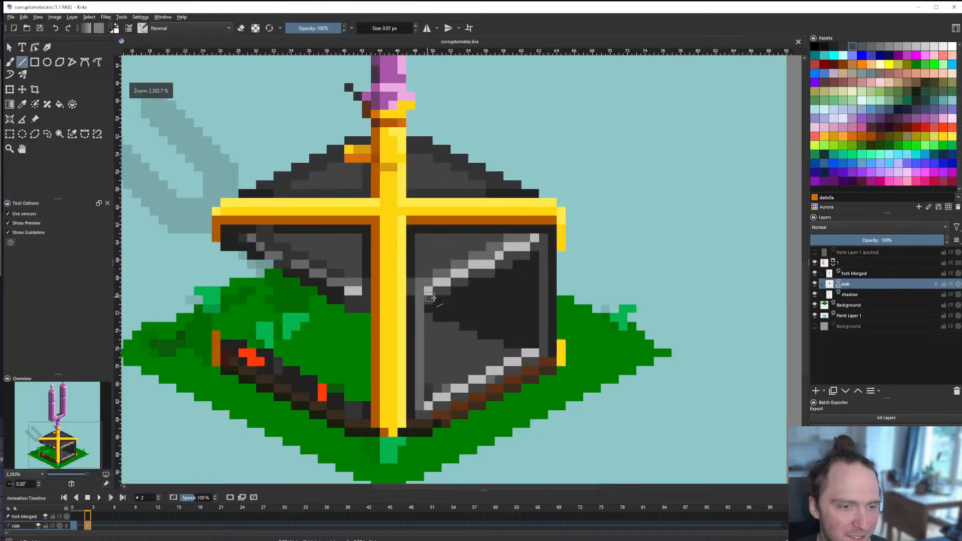
{"action": "scroll", "coordinate": [432, 298], "scroll_direction": "down", "scroll_amount": 1}
{"action": "scroll", "coordinate": [464, 310], "scroll_direction": "up", "scroll_amount": 1}
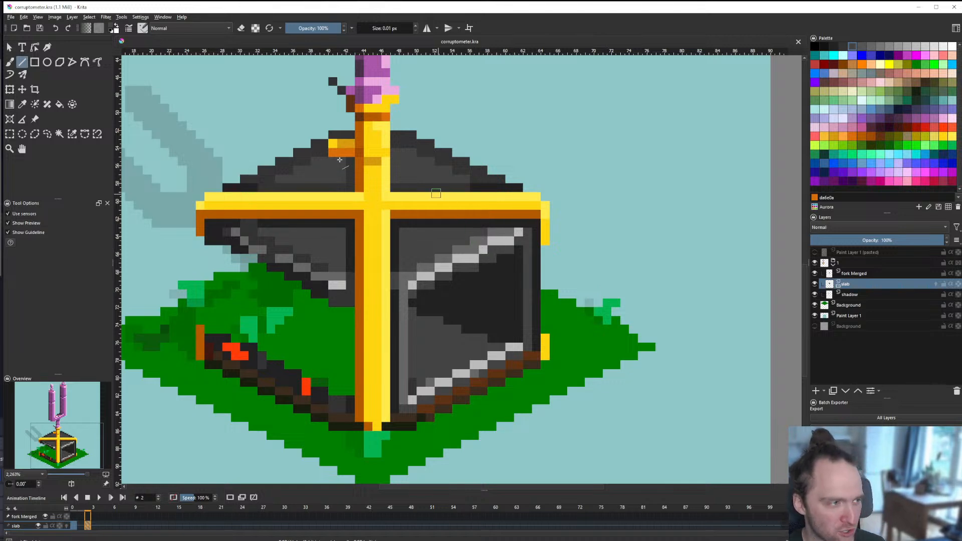
Step: Switch to the web browser and search Google for "bruchettas" in a new tab
{"action": "key", "text": "alt+Tab"}
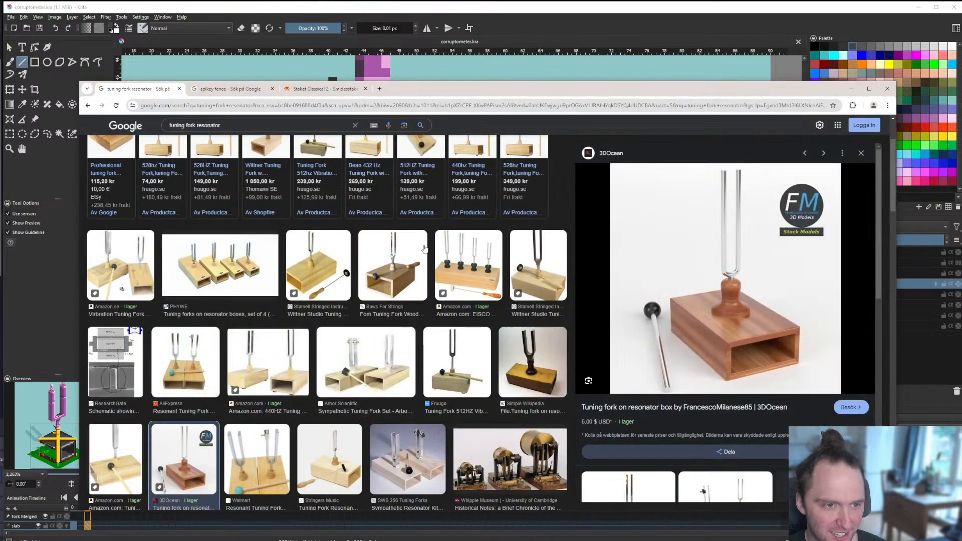
{"action": "key", "text": "ctrl+t"}
{"action": "type", "text": "bruchettas"}
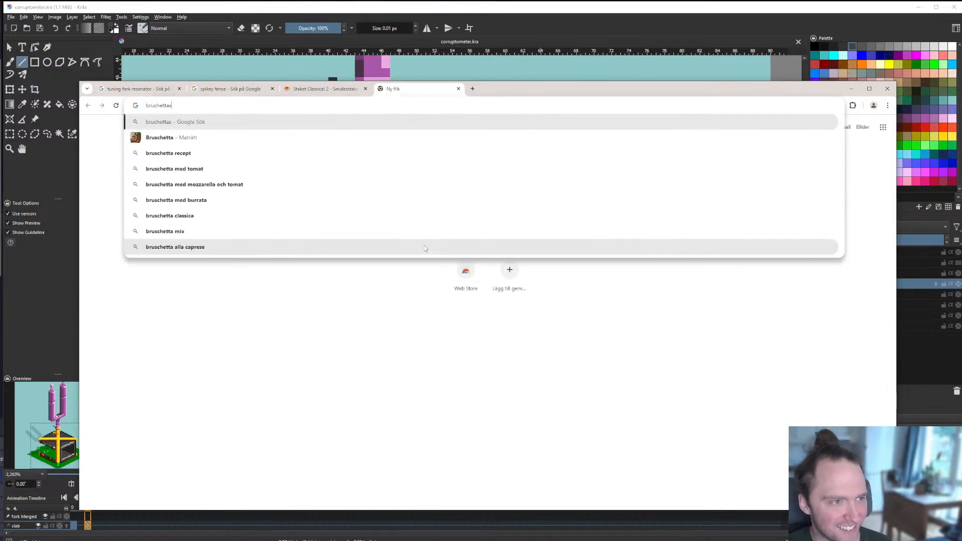
{"action": "key", "text": "Return"}
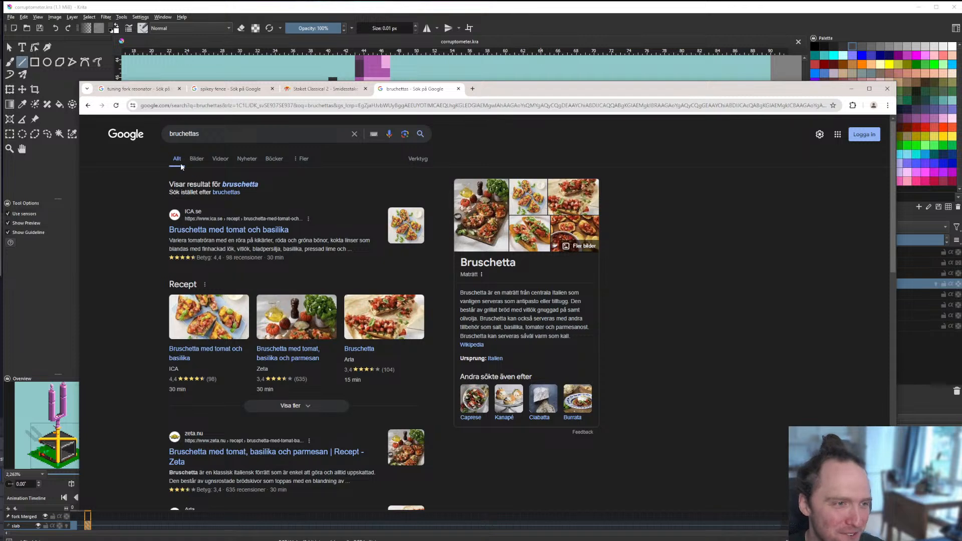
Step: Show the image results, preview the Simply Recipes bruschetta picture, and close the bruschetta tab
{"action": "left_click", "coordinate": [197, 158]}
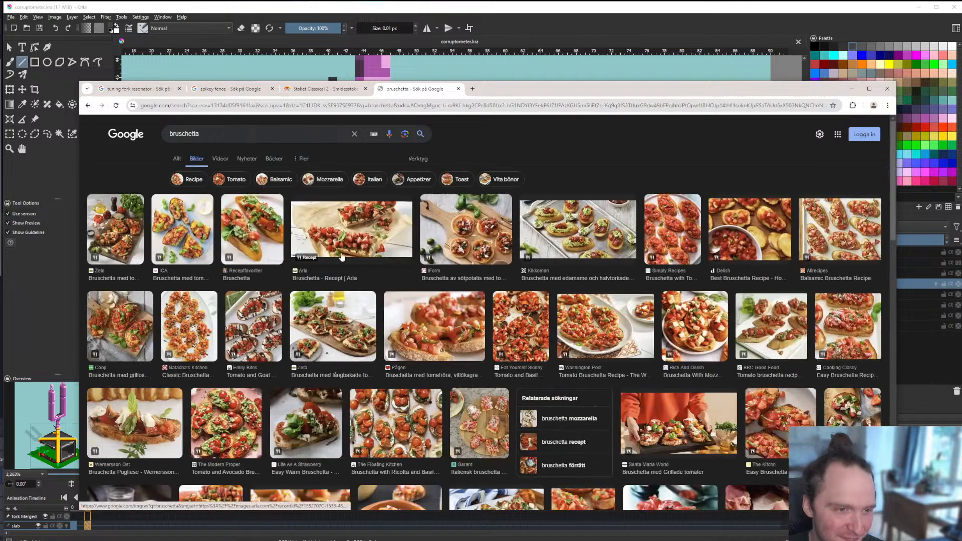
{"action": "left_click", "coordinate": [688, 231]}
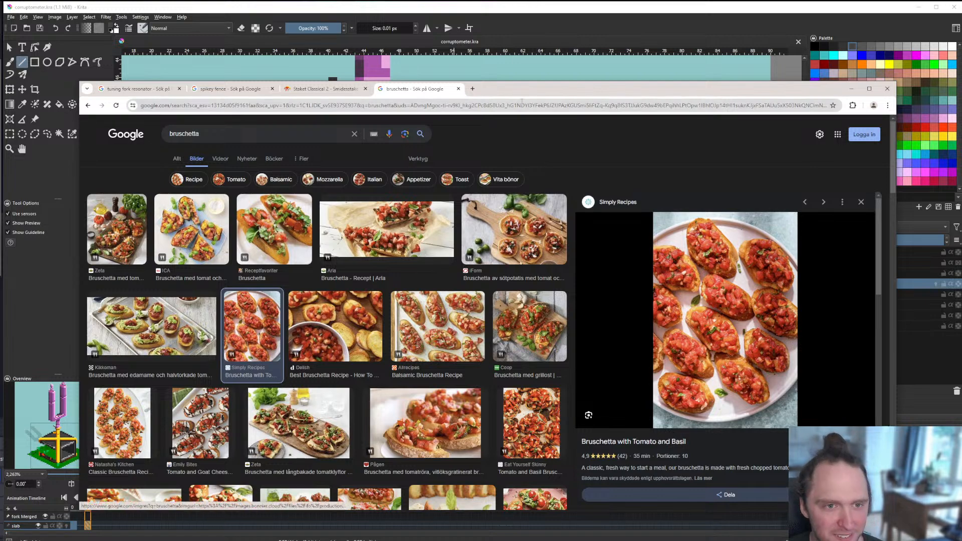
{"action": "left_click", "coordinate": [458, 89]}
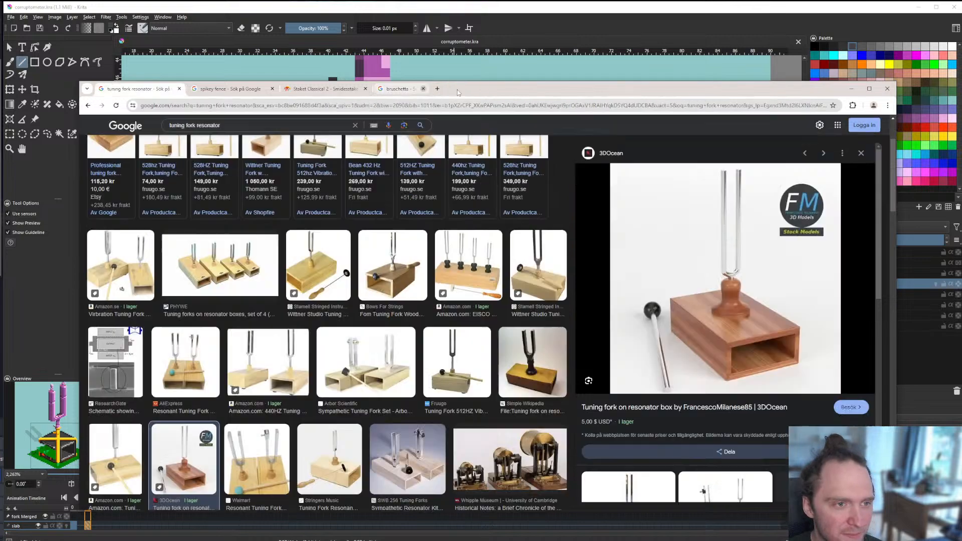
Step: Switch to Discord to check the Horticular server's announcements channel, and return to the Krita drawing
{"action": "left_click", "coordinate": [310, 526]}
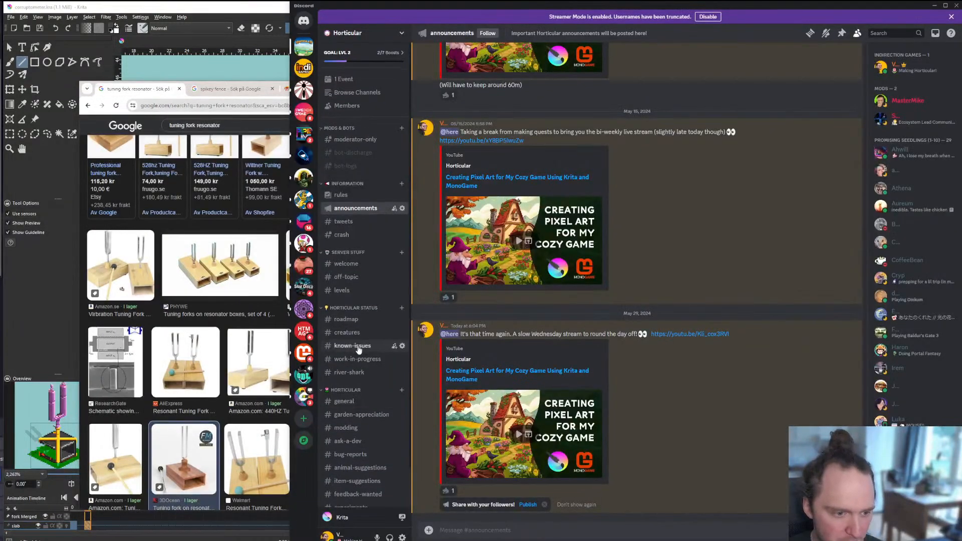
{"action": "scroll", "coordinate": [366, 353], "scroll_direction": "down", "scroll_amount": 2}
{"action": "left_click", "coordinate": [241, 9]}
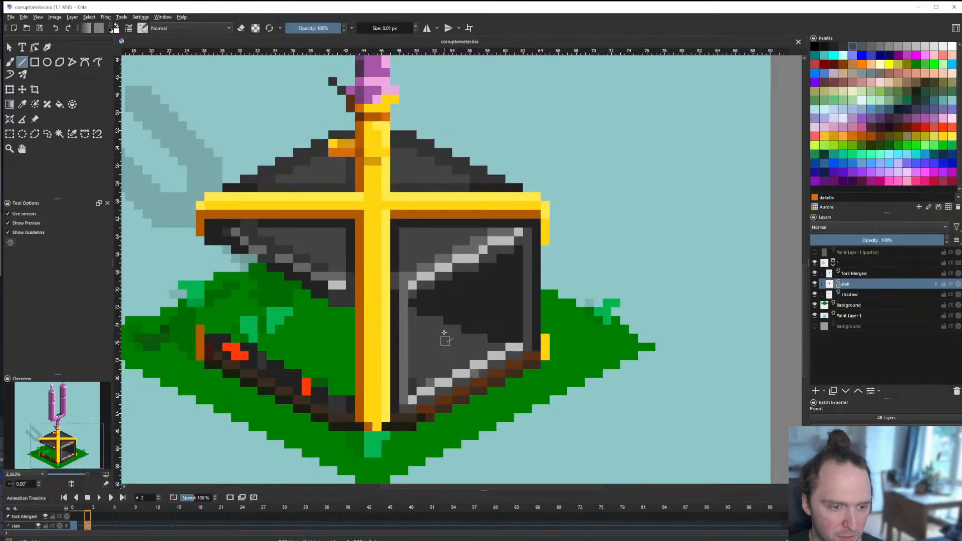
Step: Try a near-black 111111 line along the lower edge of the right face's dark interior, and undo it
{"action": "scroll", "coordinate": [441, 325], "scroll_direction": "down", "scroll_amount": 1}
{"action": "scroll", "coordinate": [437, 315], "scroll_direction": "up", "scroll_amount": 2}
{"action": "scroll", "coordinate": [437, 315], "scroll_direction": "down", "scroll_amount": 1}
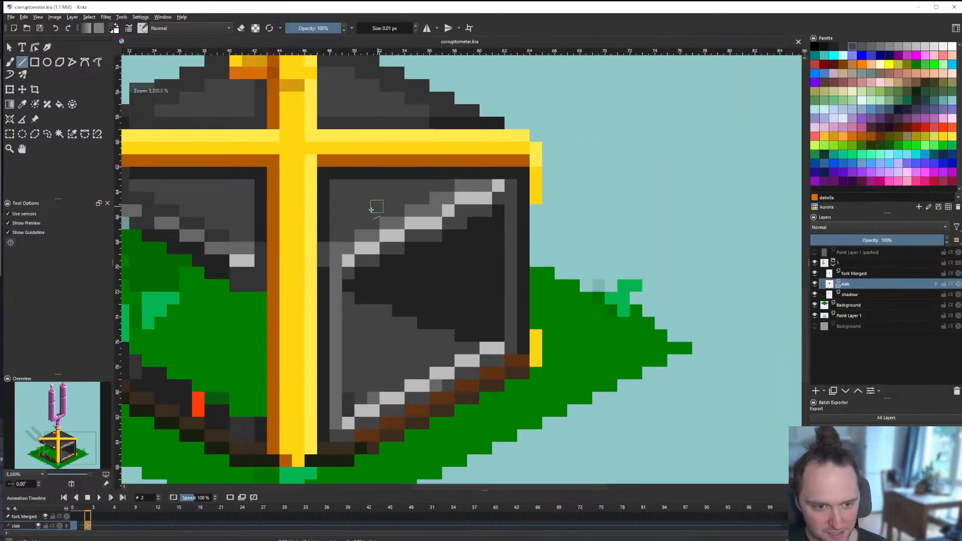
{"action": "left_click", "coordinate": [824, 47]}
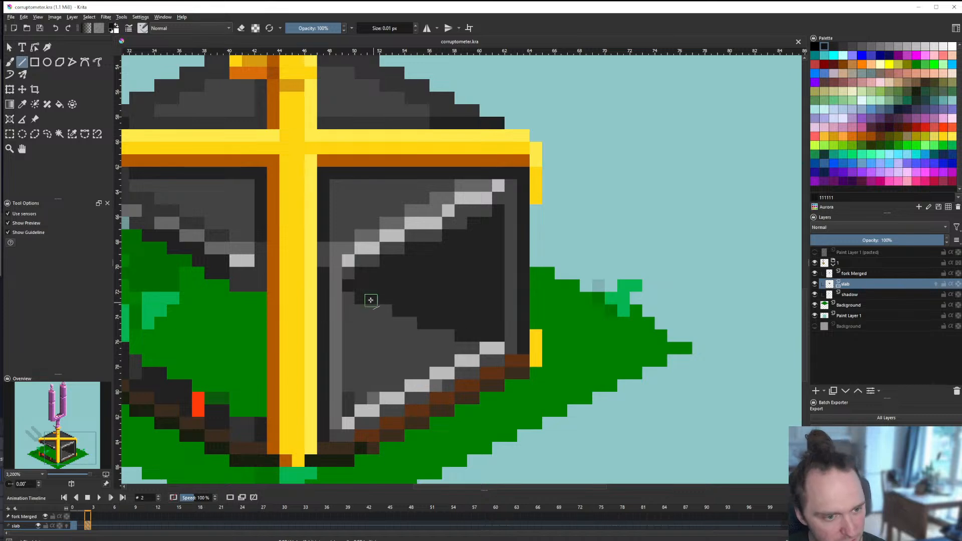
{"action": "left_click_drag", "start_coordinate": [370, 299], "coordinate": [491, 334]}
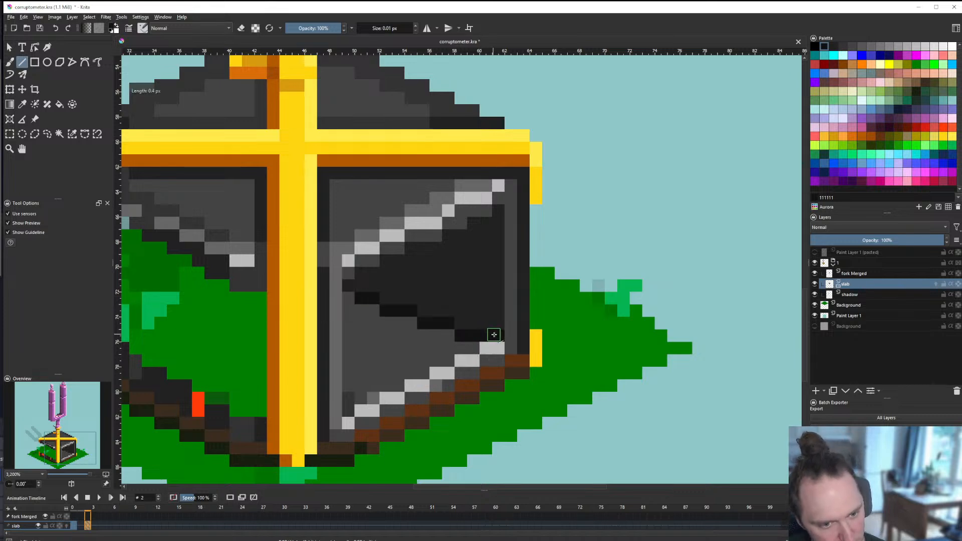
{"action": "scroll", "coordinate": [494, 334], "scroll_direction": "down", "scroll_amount": 6}
{"action": "key", "text": "ctrl+s"}
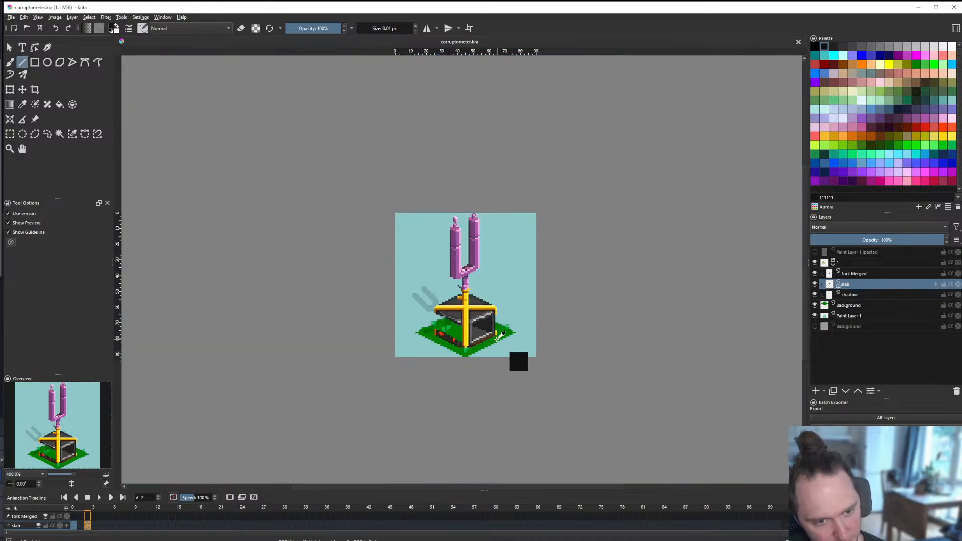
{"action": "scroll", "coordinate": [478, 333], "scroll_direction": "up", "scroll_amount": 7}
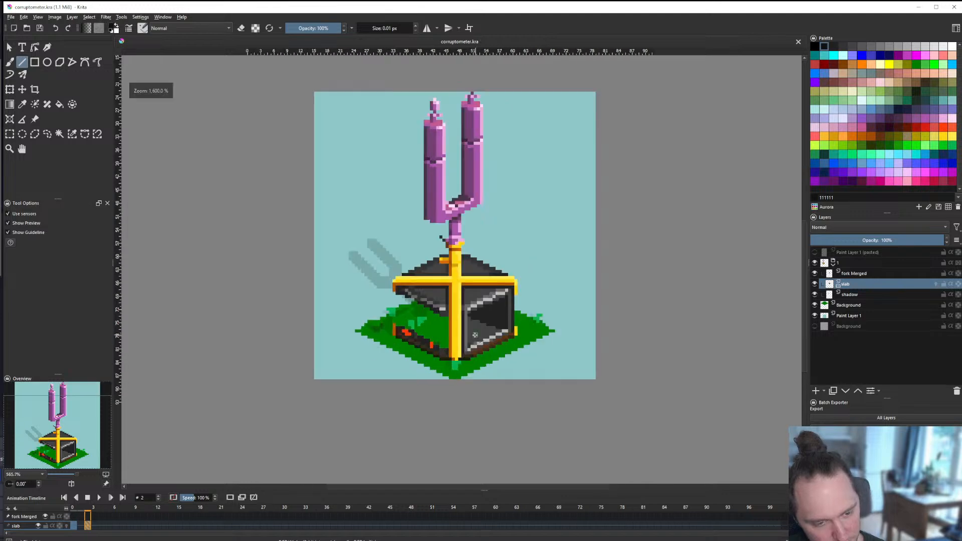
{"action": "left_click_drag", "start_coordinate": [442, 415], "coordinate": [441, 200]}
{"action": "scroll", "coordinate": [444, 250], "scroll_direction": "down", "scroll_amount": 9}
{"action": "key", "text": "ctrl+z"}
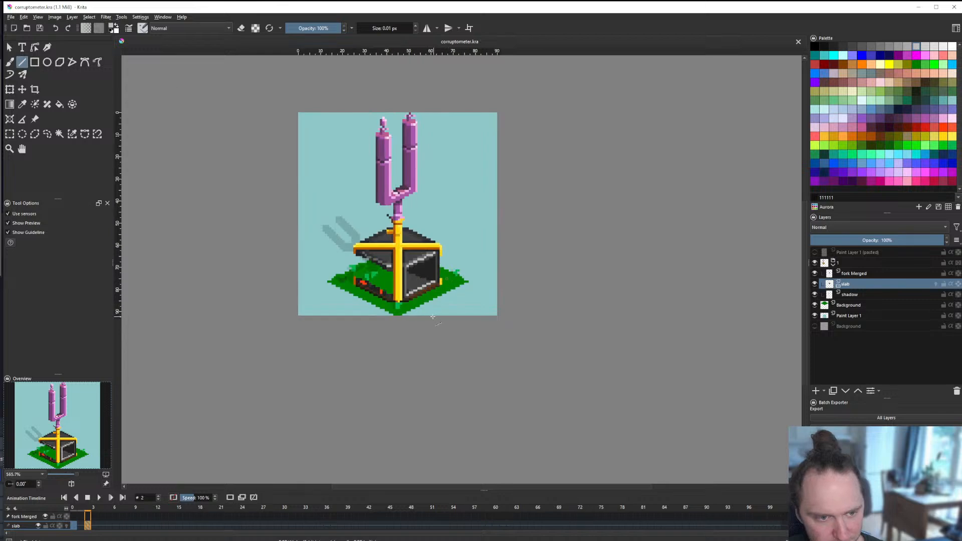
Step: Complete the gold frame's right vertical edge down to the base, joining its two end pieces and brightening it to lighter yellow
{"action": "scroll", "coordinate": [447, 264], "scroll_direction": "up", "scroll_amount": 8}
{"action": "left_click", "coordinate": [504, 343], "text": "ctrl"}
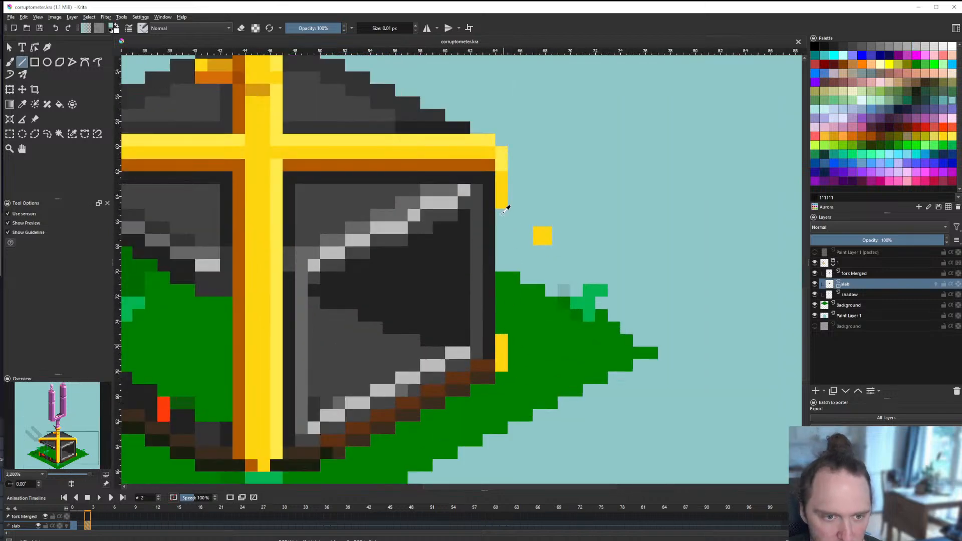
{"action": "left_click", "coordinate": [502, 198], "text": "ctrl"}
{"action": "left_click_drag", "start_coordinate": [502, 198], "coordinate": [501, 353]}
{"action": "scroll", "coordinate": [496, 323], "scroll_direction": "down", "scroll_amount": 6}
{"action": "scroll", "coordinate": [497, 322], "scroll_direction": "down", "scroll_amount": 1}
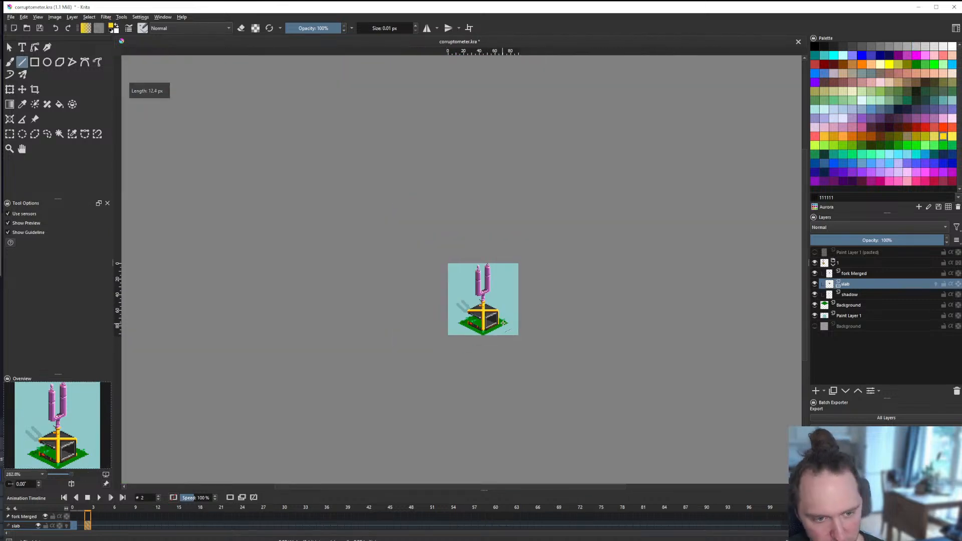
{"action": "scroll", "coordinate": [499, 300], "scroll_direction": "up", "scroll_amount": 4}
{"action": "scroll", "coordinate": [497, 199], "scroll_direction": "up", "scroll_amount": 3}
{"action": "left_click", "coordinate": [502, 182], "text": "ctrl"}
{"action": "left_click_drag", "start_coordinate": [502, 183], "coordinate": [501, 373]}
{"action": "scroll", "coordinate": [464, 294], "scroll_direction": "down", "scroll_amount": 7}
{"action": "scroll", "coordinate": [473, 289], "scroll_direction": "up", "scroll_amount": 4}
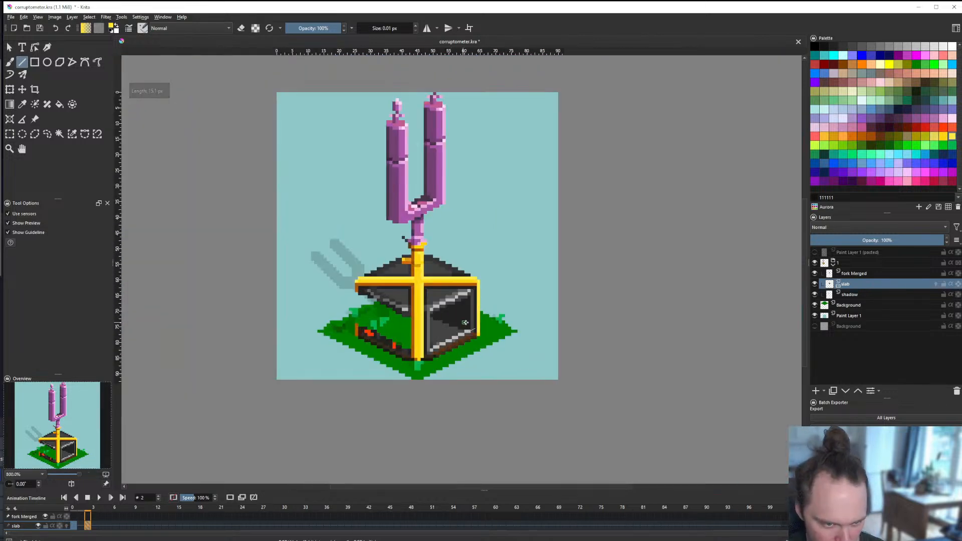
Step: Try a pale grey vertical line along the inner left edge of the box's right face, and undo it
{"action": "scroll", "coordinate": [472, 289], "scroll_direction": "down", "scroll_amount": 4}
{"action": "scroll", "coordinate": [473, 290], "scroll_direction": "up", "scroll_amount": 5}
{"action": "scroll", "coordinate": [423, 331], "scroll_direction": "up", "scroll_amount": 3}
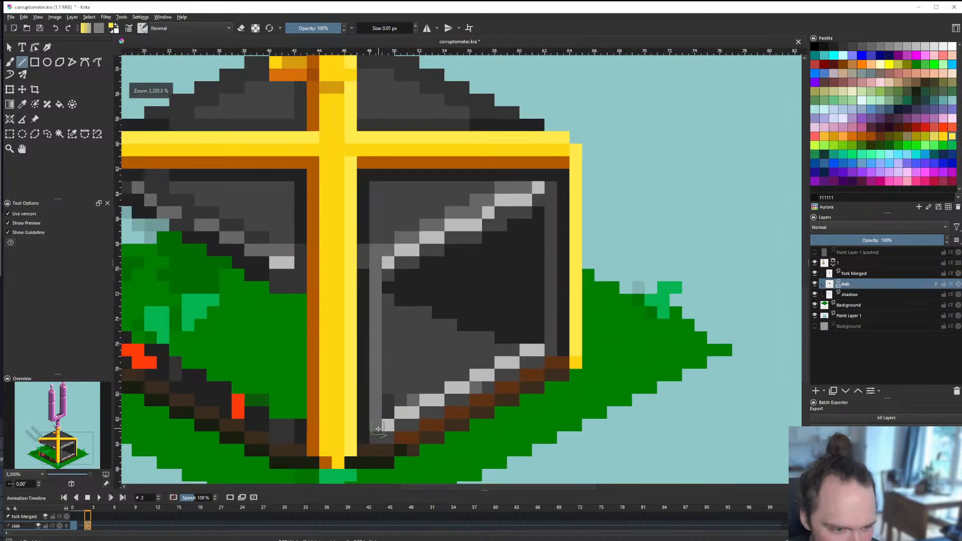
{"action": "left_click_drag", "start_coordinate": [380, 430], "coordinate": [374, 311]}
{"action": "left_click_drag", "start_coordinate": [379, 279], "coordinate": [378, 278]}
{"action": "scroll", "coordinate": [378, 278], "scroll_direction": "down", "scroll_amount": 6}
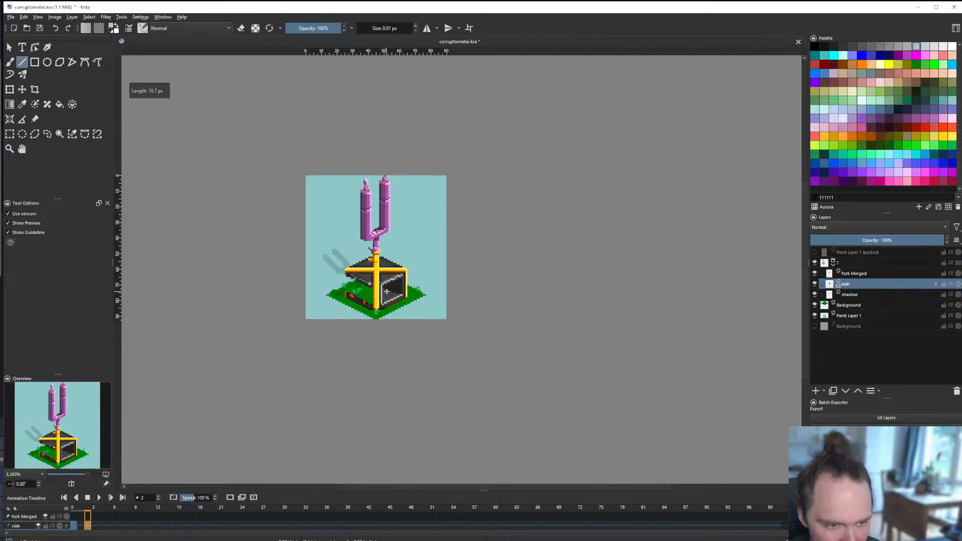
{"action": "scroll", "coordinate": [418, 279], "scroll_direction": "up", "scroll_amount": 7}
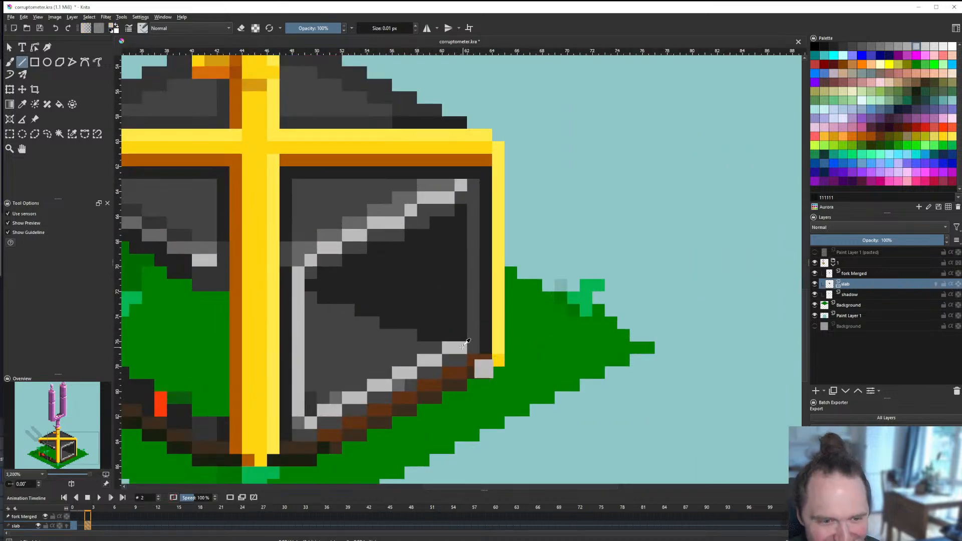
{"action": "key", "text": "ctrl+z"}
Step: Draw a mid-grey vertical line down the inner right edge of the box's right face, using the sampled highlight-border grey
{"action": "left_click", "coordinate": [443, 186], "text": "ctrl"}
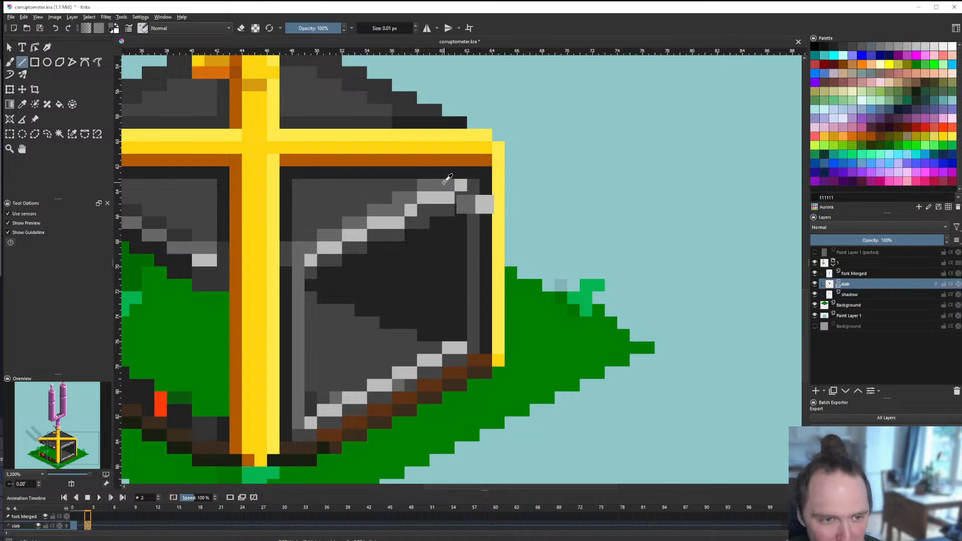
{"action": "left_click_drag", "start_coordinate": [473, 198], "coordinate": [474, 340]}
{"action": "scroll", "coordinate": [488, 300], "scroll_direction": "down", "scroll_amount": 7}
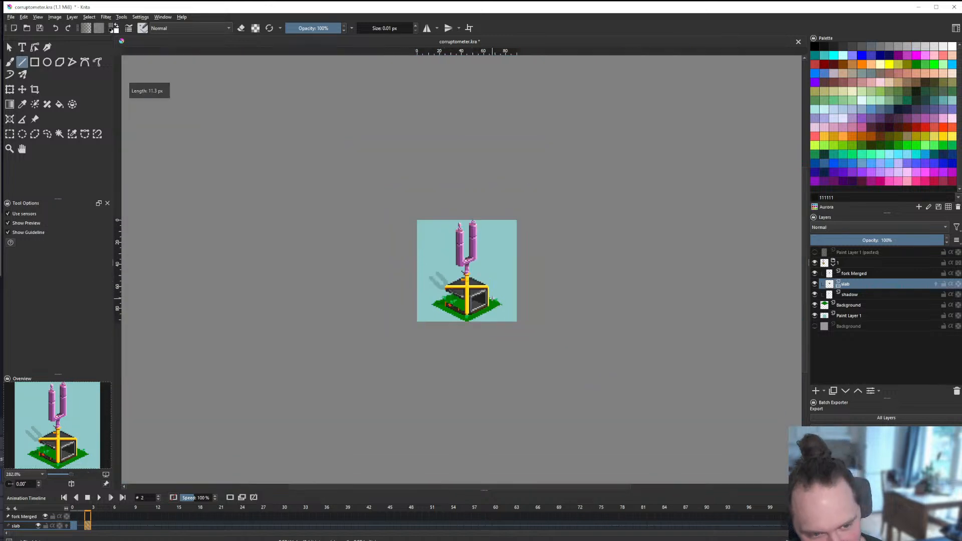
{"action": "scroll", "coordinate": [394, 293], "scroll_direction": "down", "scroll_amount": 2}
{"action": "scroll", "coordinate": [426, 293], "scroll_direction": "up", "scroll_amount": 8}
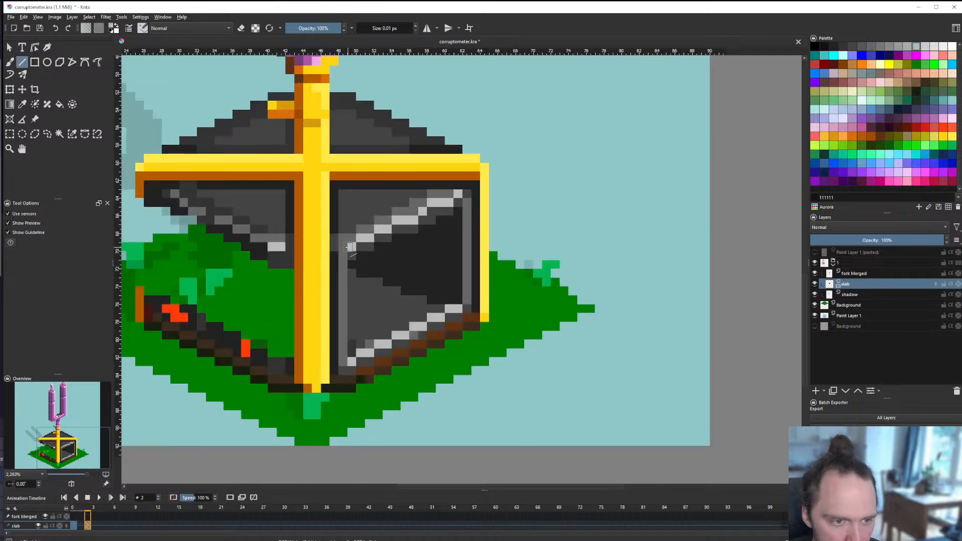
Step: Try drawing a straight line over the upper diagonal highlight of the right face
{"action": "left_click_drag", "start_coordinate": [349, 247], "coordinate": [457, 194]}
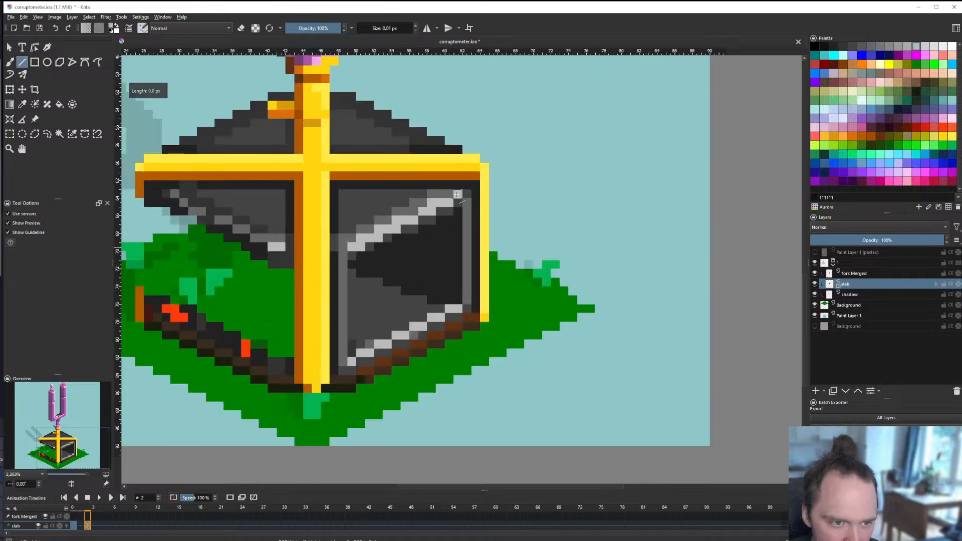
{"action": "left_click", "coordinate": [379, 239]}
{"action": "left_click", "coordinate": [361, 246]}
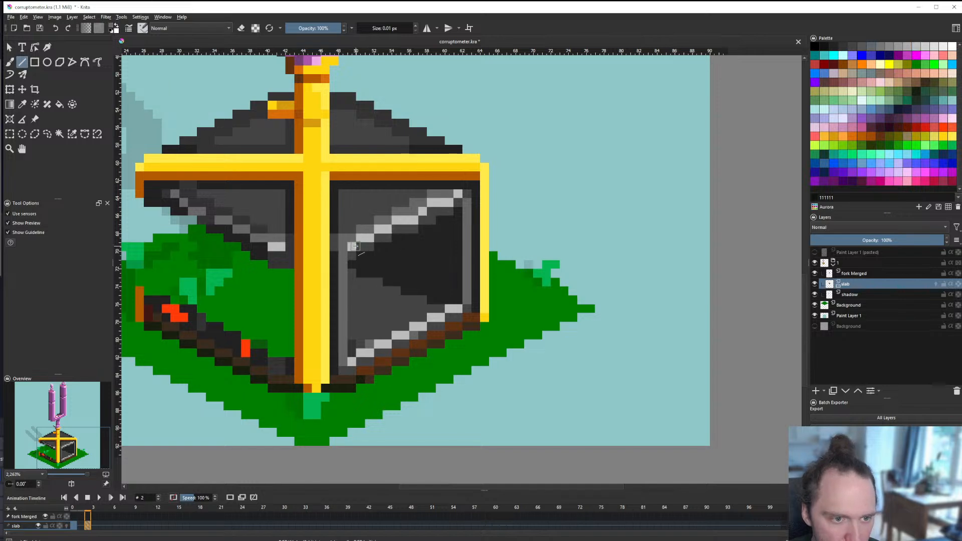
Step: Fill the pale pixels of the right face's upper diagonal highlight with mid-grey
{"action": "scroll", "coordinate": [404, 214], "scroll_direction": "up", "scroll_amount": 2}
{"action": "key", "text": "f"}
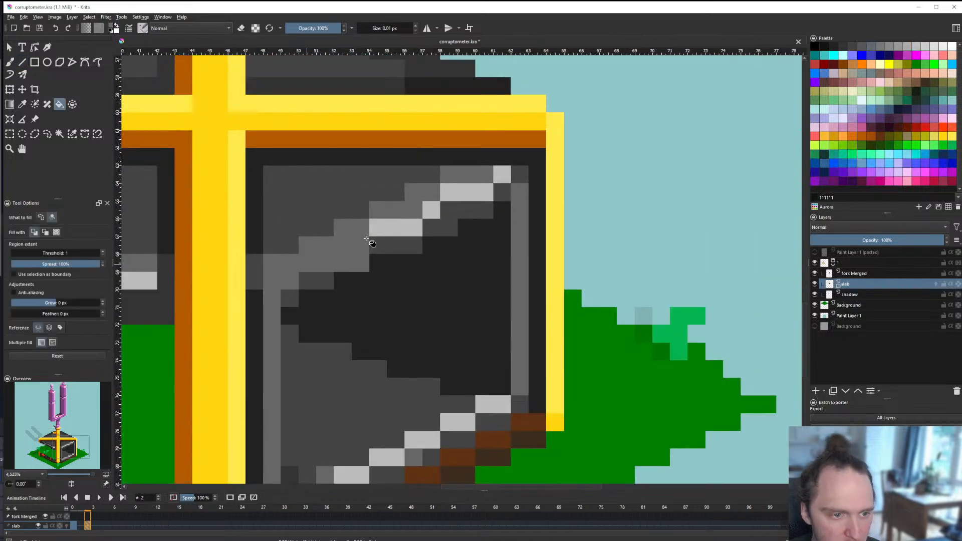
{"action": "left_click", "coordinate": [443, 205]}
{"action": "left_click", "coordinate": [469, 187]}
{"action": "left_click", "coordinate": [498, 172]}
{"action": "scroll", "coordinate": [459, 226], "scroll_direction": "down", "scroll_amount": 4}
{"action": "scroll", "coordinate": [456, 230], "scroll_direction": "up", "scroll_amount": 4}
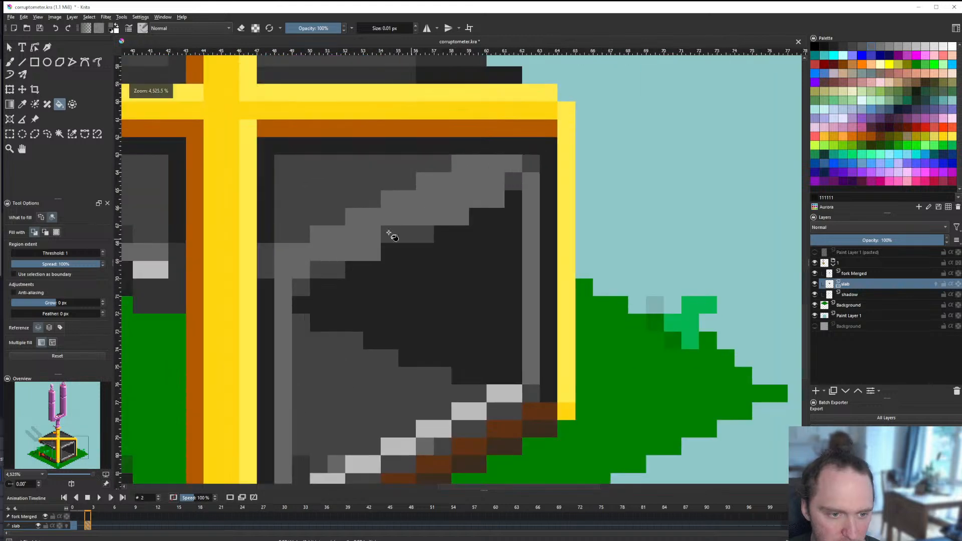
Step: Redraw the right face's upper diagonal highlight as an even, stepped pale grey line from the inner left edge to the upper right corner
{"action": "left_click", "coordinate": [23, 63]}
{"action": "scroll", "coordinate": [401, 277], "scroll_direction": "down", "scroll_amount": 1}
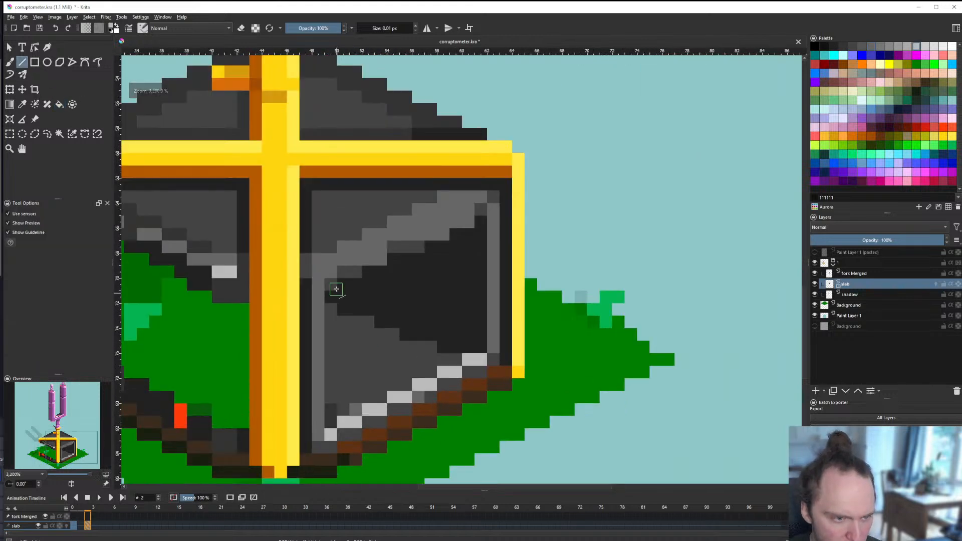
{"action": "mouse_move", "coordinate": [333, 271]}
{"action": "left_mouse_down"}
{"action": "mouse_move", "coordinate": [476, 197]}
{"action": "mouse_move", "coordinate": [458, 225]}
{"action": "mouse_move", "coordinate": [468, 225]}
{"action": "left_mouse_up"}
{"action": "scroll", "coordinate": [456, 239], "scroll_direction": "down", "scroll_amount": 6}
{"action": "scroll", "coordinate": [457, 237], "scroll_direction": "up", "scroll_amount": 7}
{"action": "key", "text": "ctrl+z"}
{"action": "scroll", "coordinate": [468, 227], "scroll_direction": "down", "scroll_amount": 6}
{"action": "scroll", "coordinate": [468, 228], "scroll_direction": "up", "scroll_amount": 7}
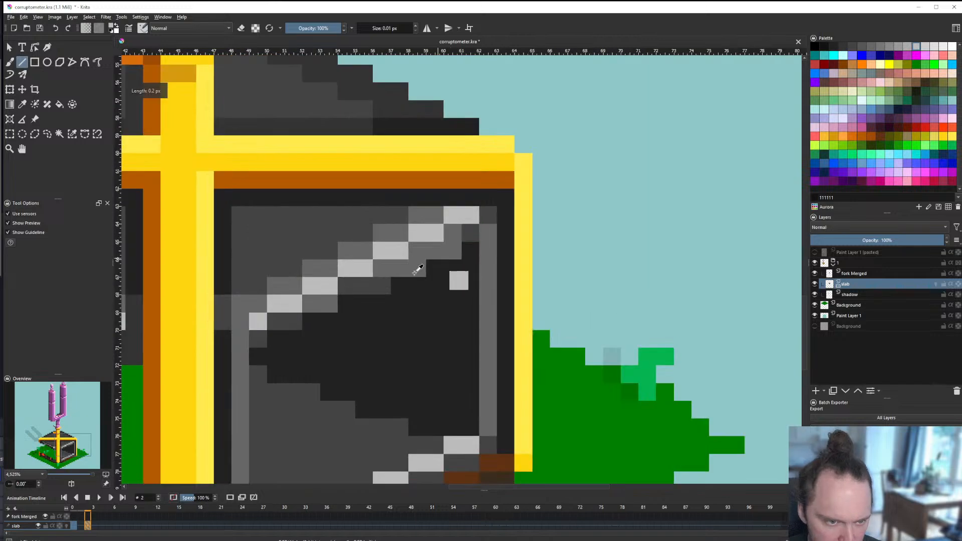
Step: Paint over the grey pixels beneath the right face's upper diagonal highlight with the interior's dark grey
{"action": "key", "text": "b"}
{"action": "mouse_move", "coordinate": [282, 324]}
{"action": "left_mouse_down"}
{"action": "mouse_move", "coordinate": [328, 315]}
{"action": "mouse_move", "coordinate": [323, 307]}
{"action": "mouse_move", "coordinate": [349, 305]}
{"action": "mouse_move", "coordinate": [385, 272]}
{"action": "mouse_move", "coordinate": [433, 266]}
{"action": "mouse_move", "coordinate": [428, 253]}
{"action": "mouse_move", "coordinate": [451, 232]}
{"action": "left_mouse_up"}
{"action": "scroll", "coordinate": [451, 232], "scroll_direction": "down", "scroll_amount": 7}
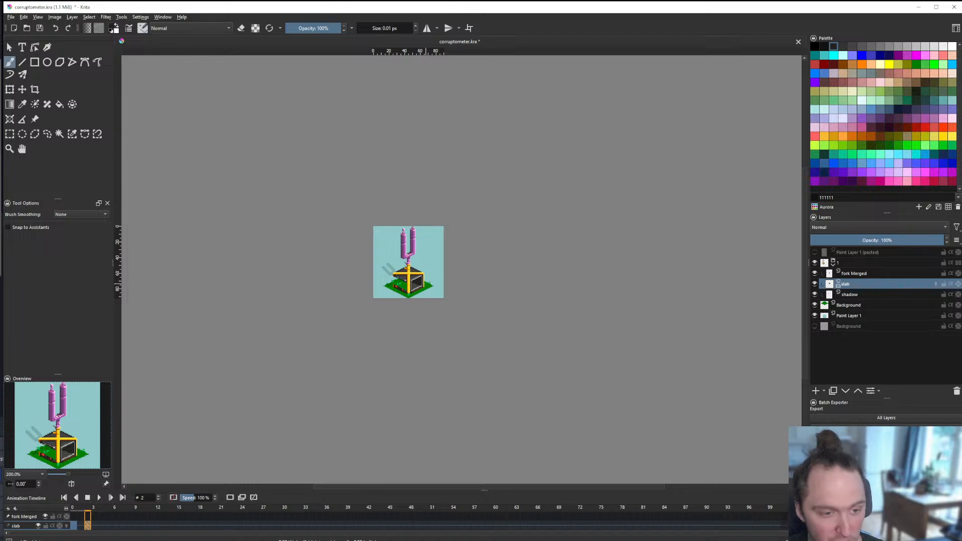
{"action": "scroll", "coordinate": [411, 283], "scroll_direction": "up", "scroll_amount": 8}
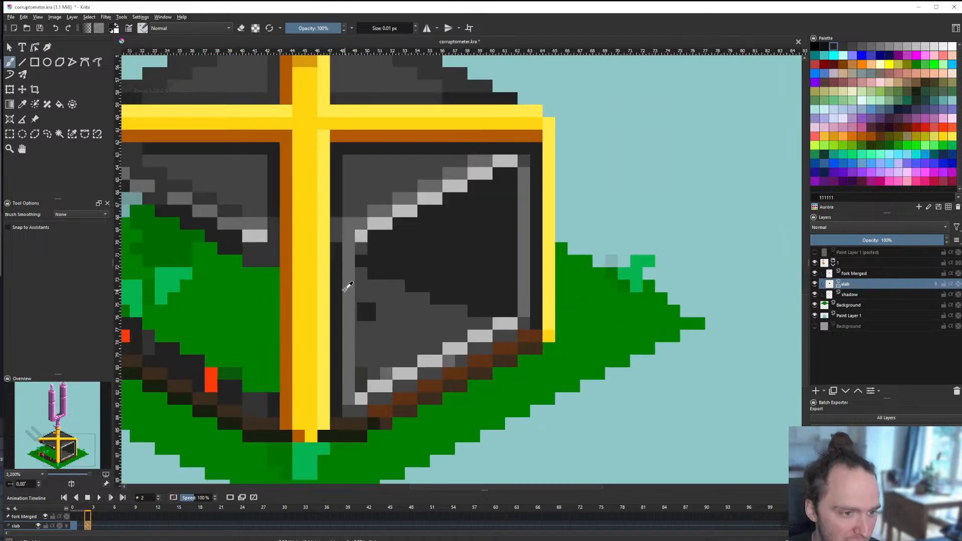
{"action": "key", "text": "ctrl+z"}
Step: Draw a grey vertical line down the dark strip between the central gold post and the right face's inner left edge
{"action": "left_click", "coordinate": [22, 63]}
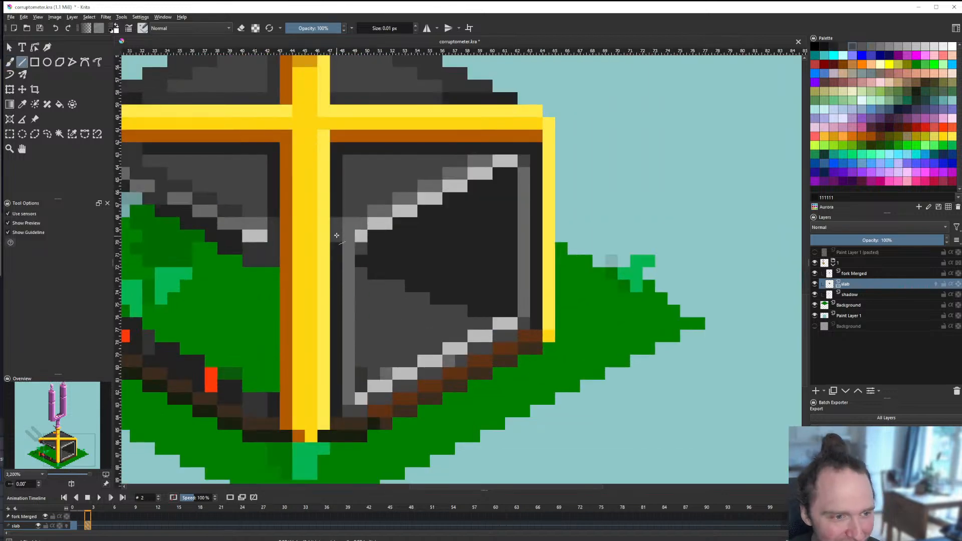
{"action": "left_click_drag", "start_coordinate": [336, 235], "coordinate": [334, 408]}
{"action": "scroll", "coordinate": [333, 409], "scroll_direction": "down", "scroll_amount": 8}
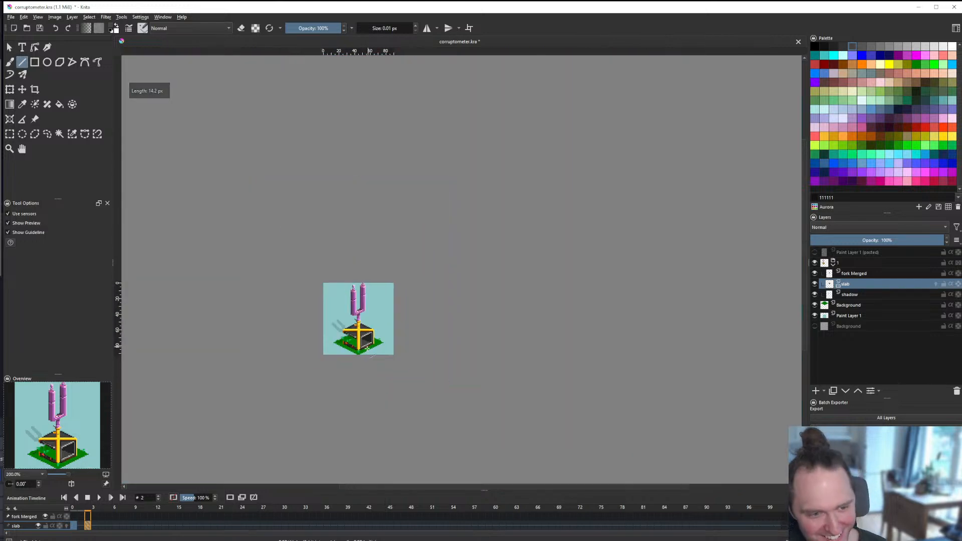
{"action": "scroll", "coordinate": [368, 350], "scroll_direction": "up", "scroll_amount": 1}
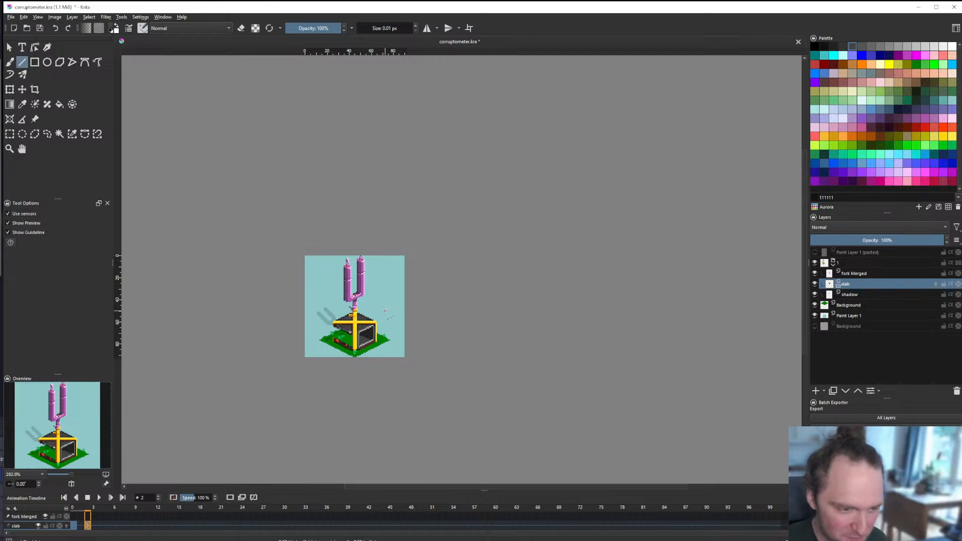
{"action": "scroll", "coordinate": [352, 306], "scroll_direction": "up", "scroll_amount": 5}
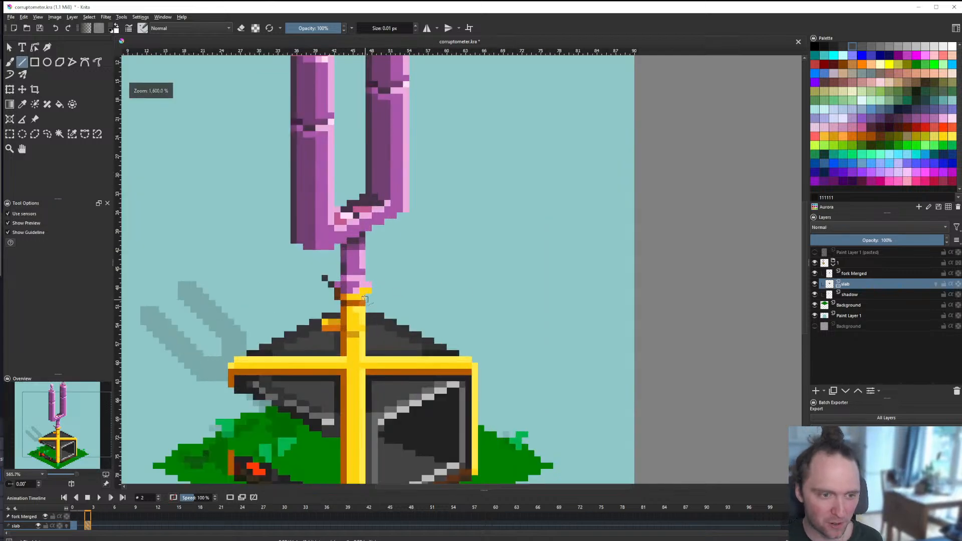
Step: Move the fork Merged layer down 5 px to a vertical position of 2 px, and save the file
{"action": "left_click", "coordinate": [871, 275]}
{"action": "left_click", "coordinate": [24, 90]}
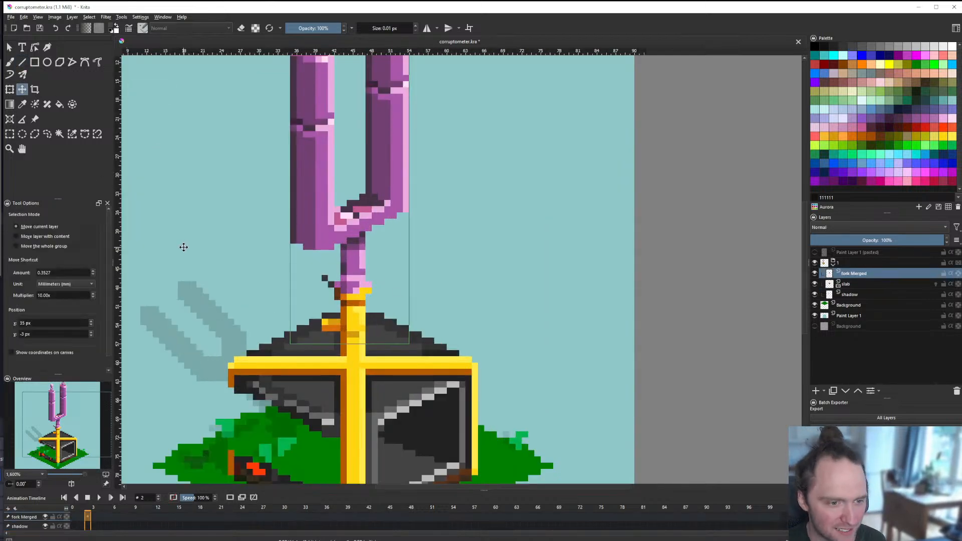
{"action": "key", "text": "Down"}
{"action": "key", "text": "Down"}
{"action": "key", "text": "Down"}
{"action": "key", "text": "Down"}
{"action": "key", "text": "Down"}
{"action": "key", "text": "Down"}
{"action": "key", "text": "Up"}
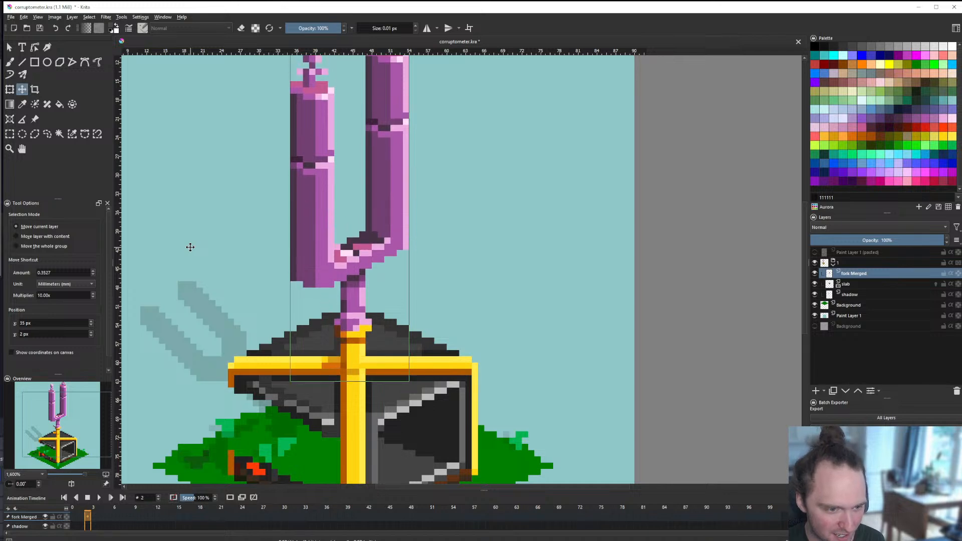
{"action": "scroll", "coordinate": [361, 309], "scroll_direction": "down", "scroll_amount": 6}
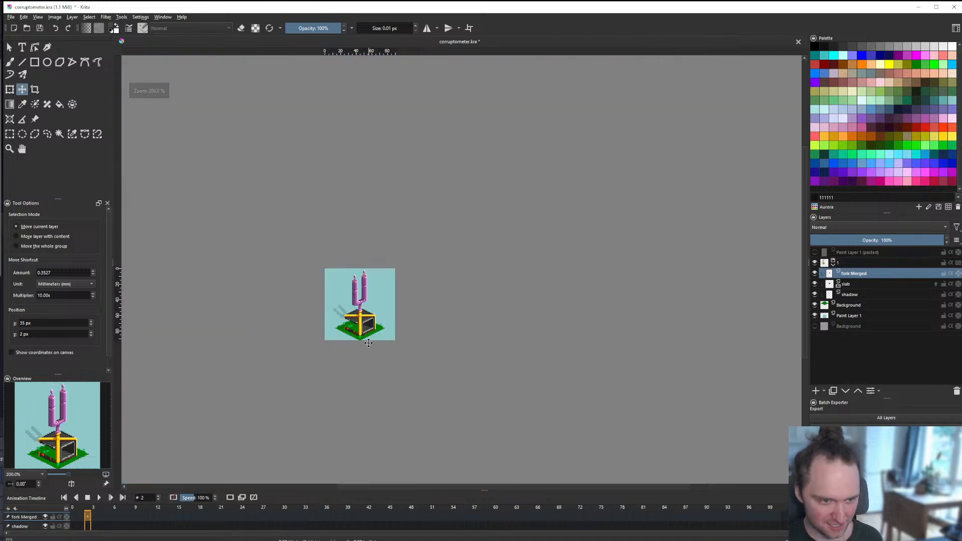
{"action": "key", "text": "ctrl+s"}
{"action": "scroll", "coordinate": [372, 342], "scroll_direction": "up", "scroll_amount": 5}
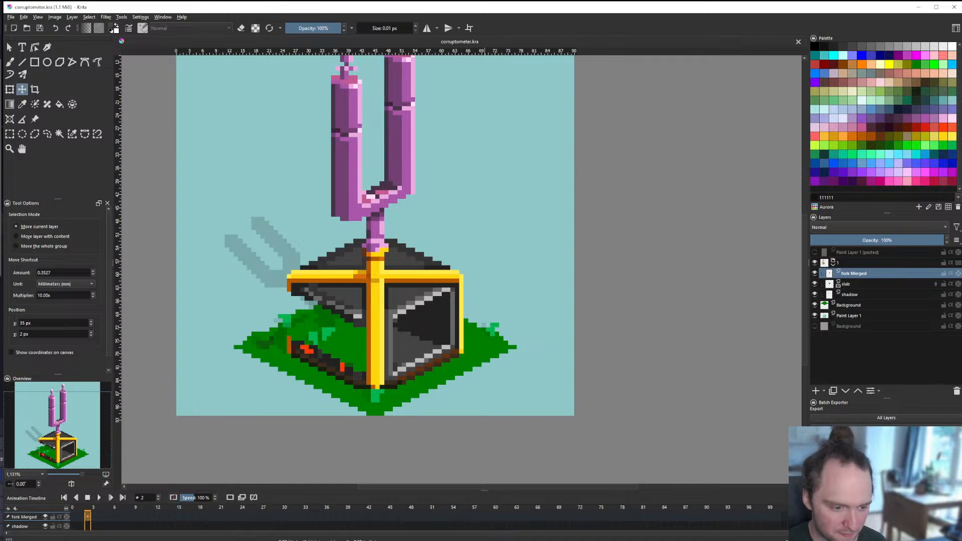
Step: Switch to Discord and view the Lemonade Prince artwork posted in the off-topic channel
{"action": "key", "text": "alt+Tab"}
{"action": "left_click", "coordinate": [351, 236]}
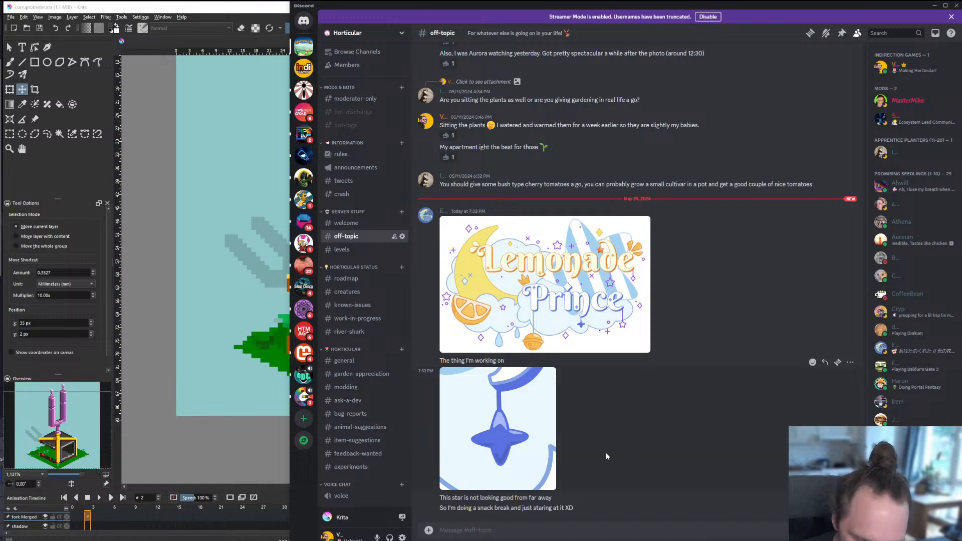
{"action": "left_click", "coordinate": [586, 331]}
{"action": "left_click", "coordinate": [656, 444]}
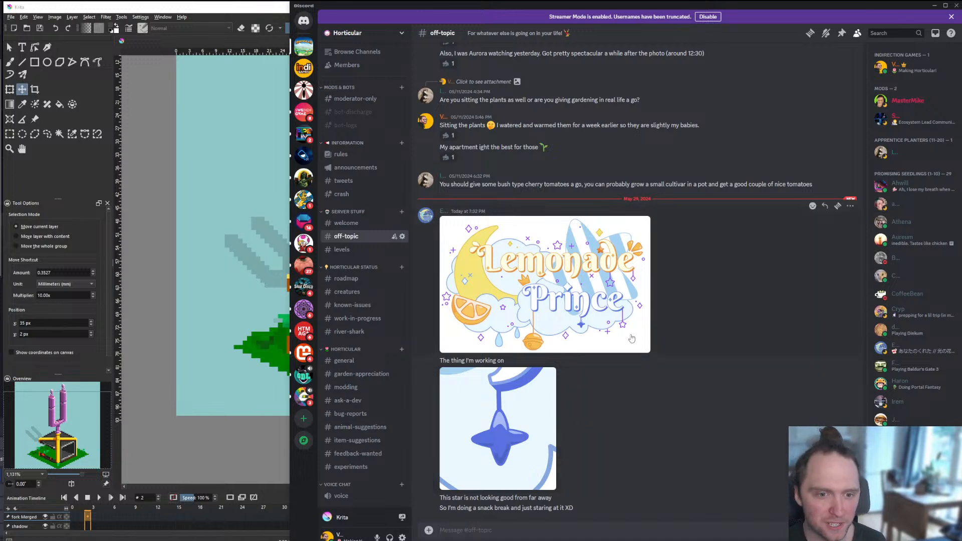
Step: Leave the artwork posts in Discord's off-topic channel and switch back to the corruptometer.kra drawing in Krita
{"action": "right_click", "coordinate": [589, 405]}
{"action": "left_click", "coordinate": [581, 392]}
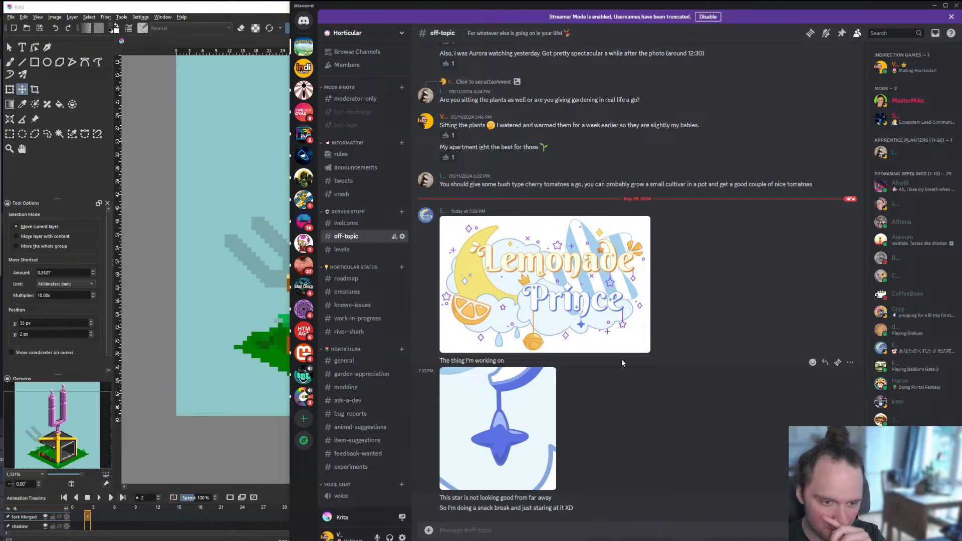
{"action": "left_click", "coordinate": [934, 6]}
{"action": "scroll", "coordinate": [260, 202], "scroll_direction": "up", "scroll_amount": 1}
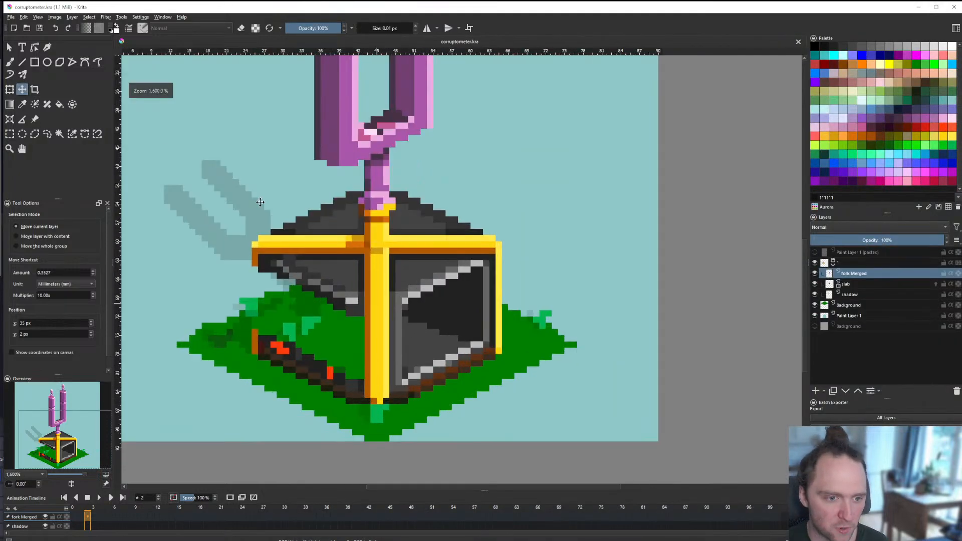
Step: Try redrawing the grey vertical line at the right face's inner left edge in the diagonal highlight's light grey
{"action": "left_click", "coordinate": [22, 62]}
{"action": "scroll", "coordinate": [433, 370], "scroll_direction": "up", "scroll_amount": 2}
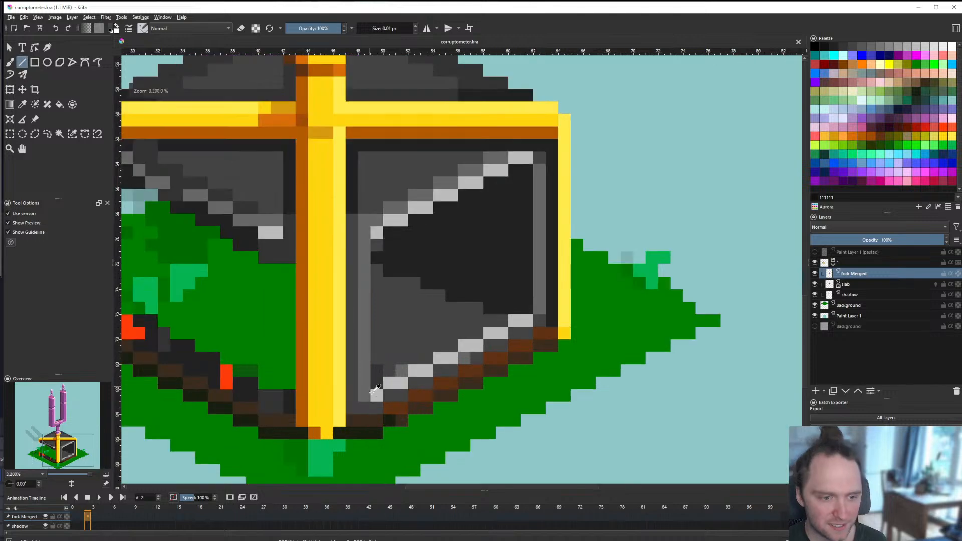
{"action": "left_click", "coordinate": [373, 392], "text": "ctrl"}
{"action": "left_click_drag", "start_coordinate": [362, 384], "coordinate": [365, 245]}
{"action": "scroll", "coordinate": [399, 311], "scroll_direction": "down", "scroll_amount": 6}
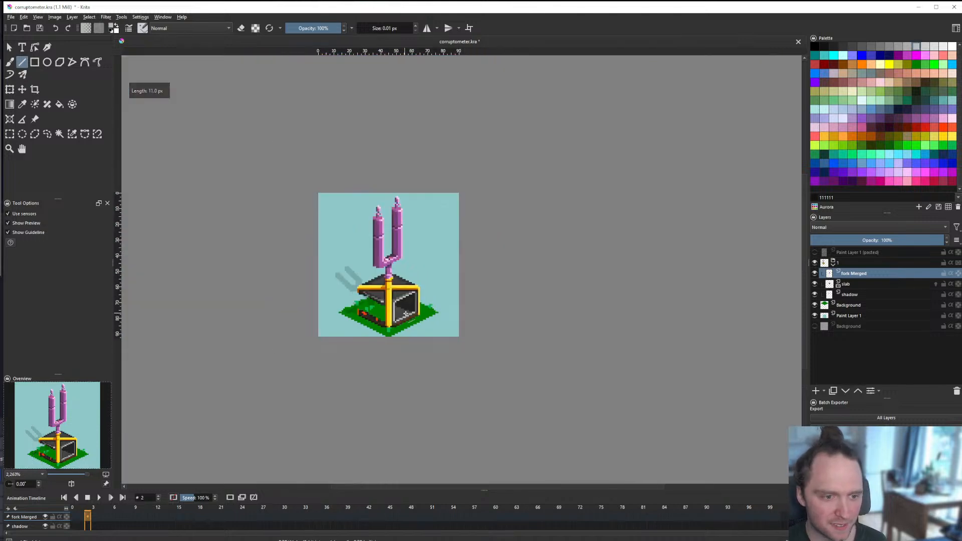
{"action": "scroll", "coordinate": [405, 314], "scroll_direction": "down", "scroll_amount": 1}
{"action": "scroll", "coordinate": [406, 315], "scroll_direction": "up", "scroll_amount": 8}
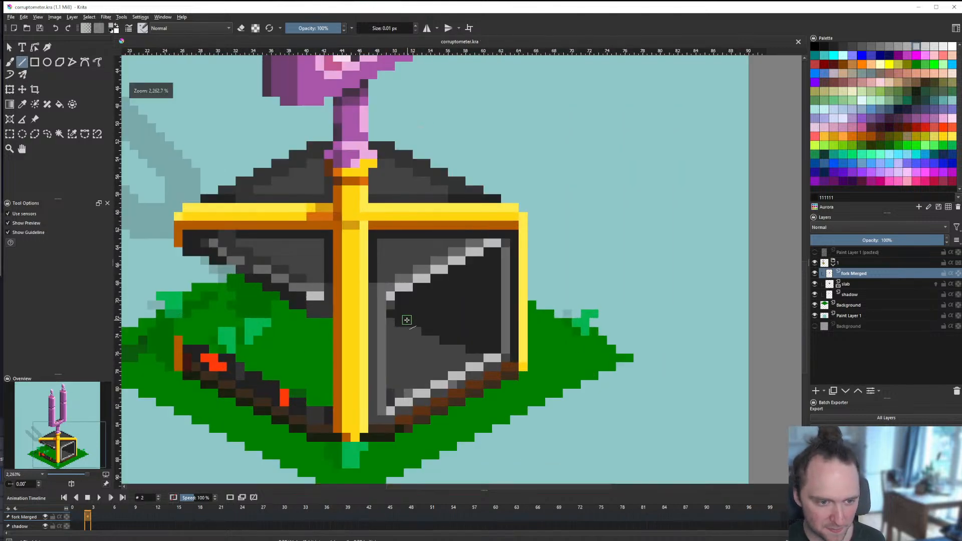
{"action": "scroll", "coordinate": [406, 320], "scroll_direction": "up", "scroll_amount": 4}
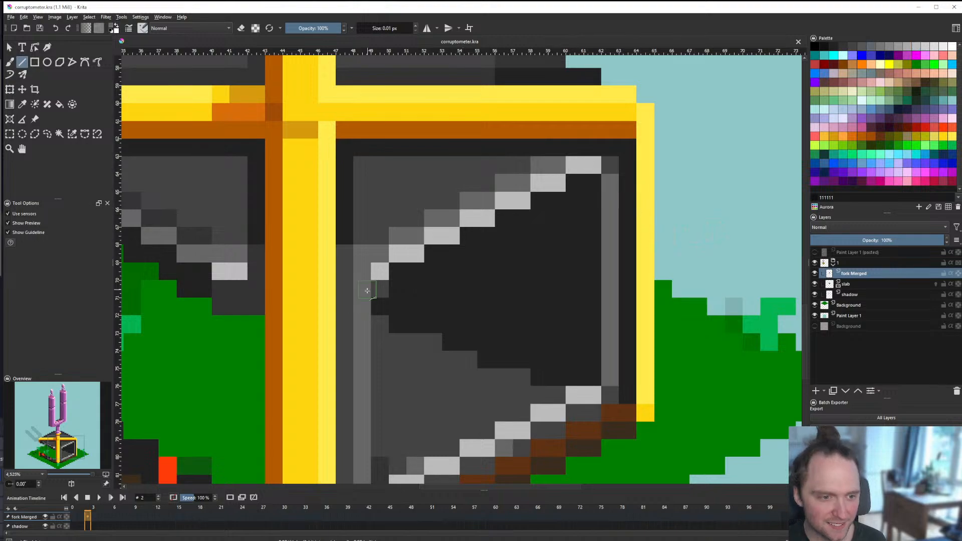
{"action": "scroll", "coordinate": [376, 354], "scroll_direction": "down", "scroll_amount": 8}
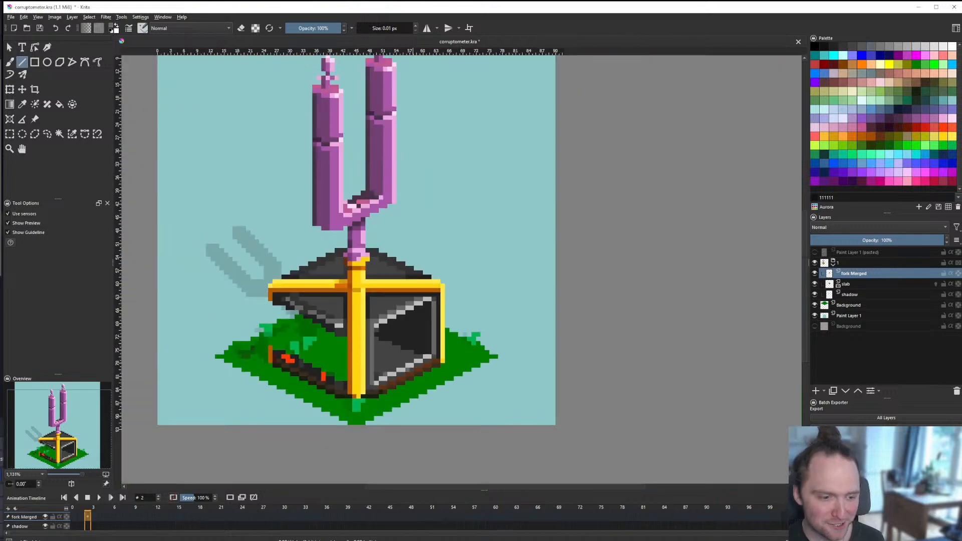
Step: Switch to Discord, view the Lemonade Prince artwork enlarged, and return to Krita
{"action": "key", "text": "alt+Tab"}
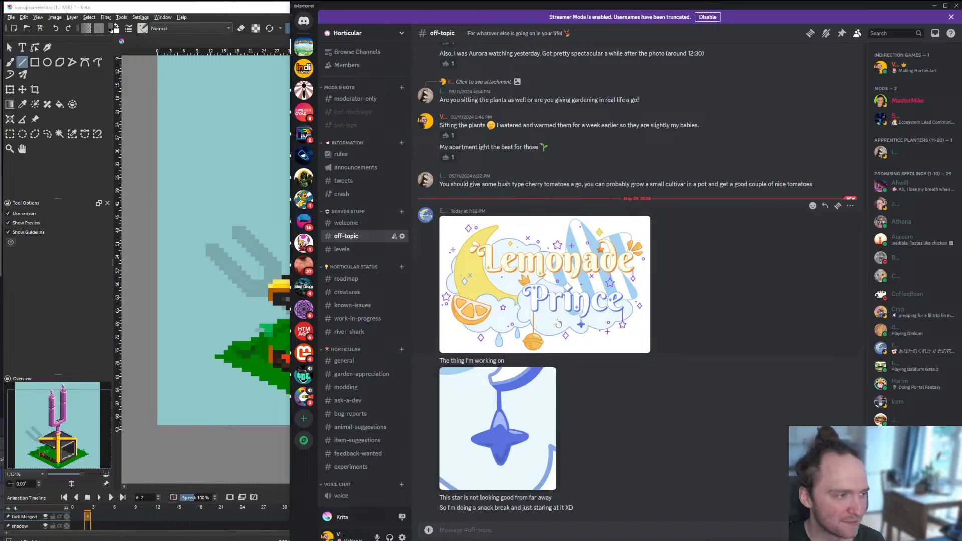
{"action": "left_click", "coordinate": [541, 257]}
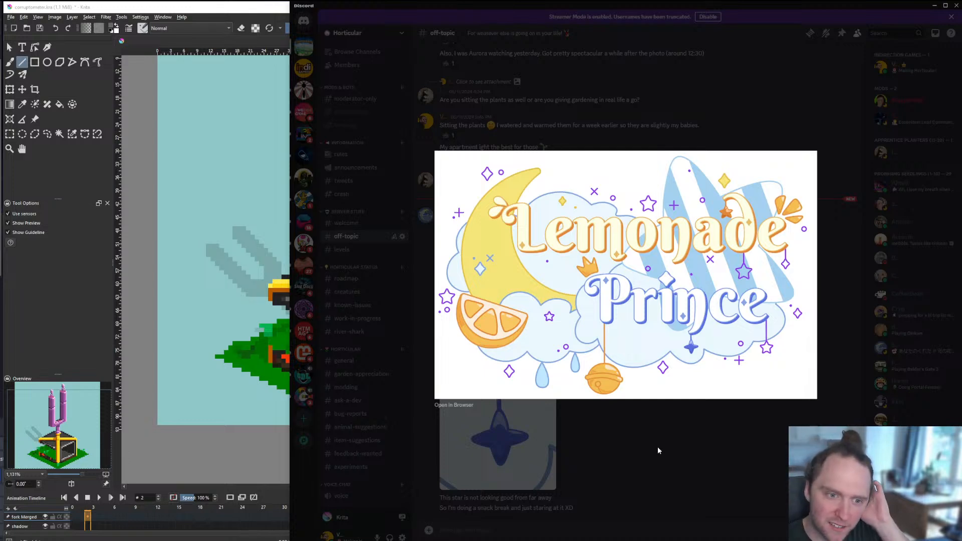
{"action": "left_click", "coordinate": [658, 445]}
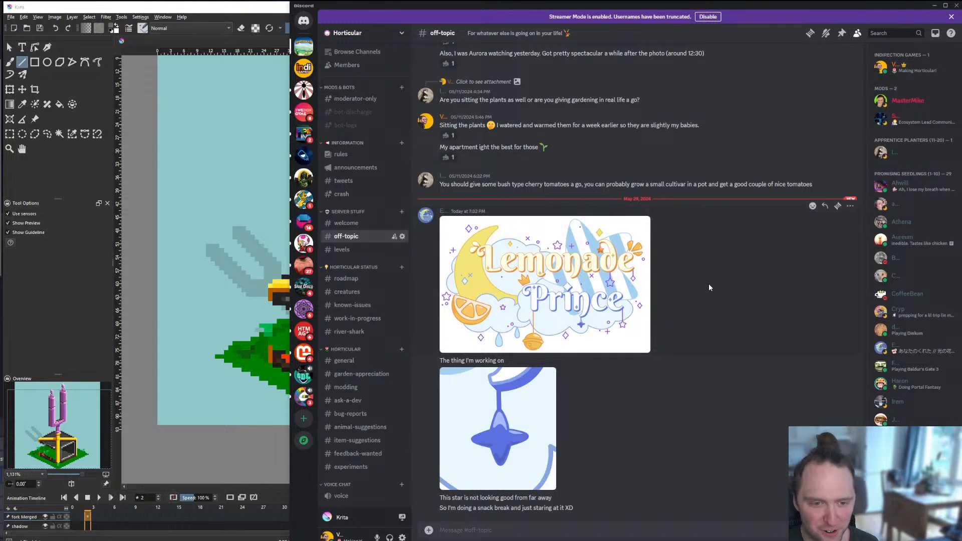
{"action": "right_click", "coordinate": [693, 295]}
{"action": "left_click", "coordinate": [698, 274]}
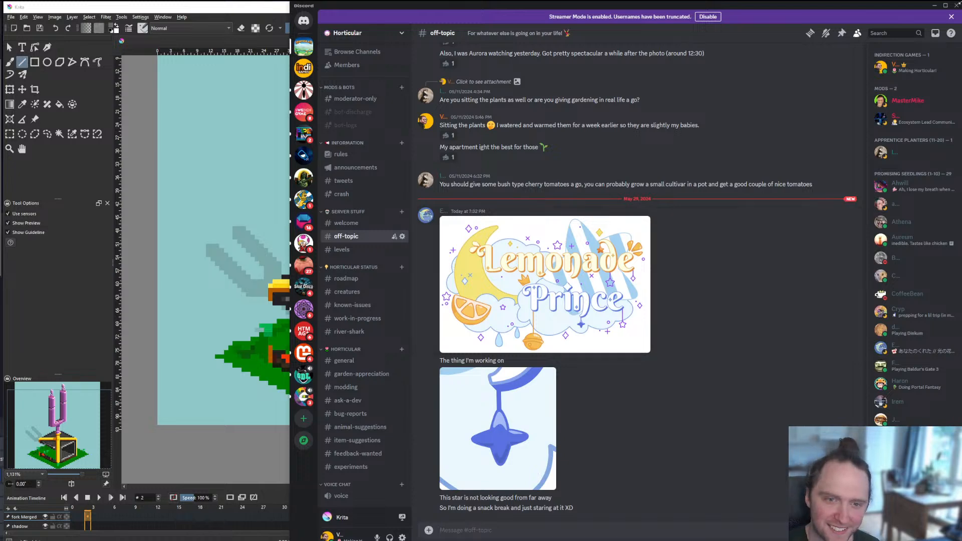
{"action": "left_click", "coordinate": [934, 5]}
Step: Draw the missing left post of the frame as a vertical line in its orange-brown, joining the upper and lower corner pieces
{"action": "scroll", "coordinate": [447, 334], "scroll_direction": "up", "scroll_amount": 3}
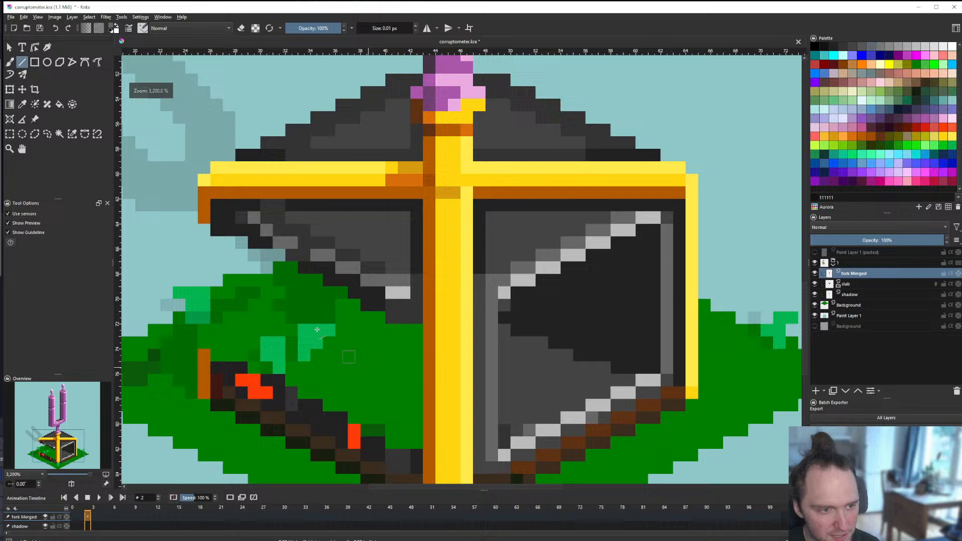
{"action": "left_click", "coordinate": [205, 214], "text": "ctrl"}
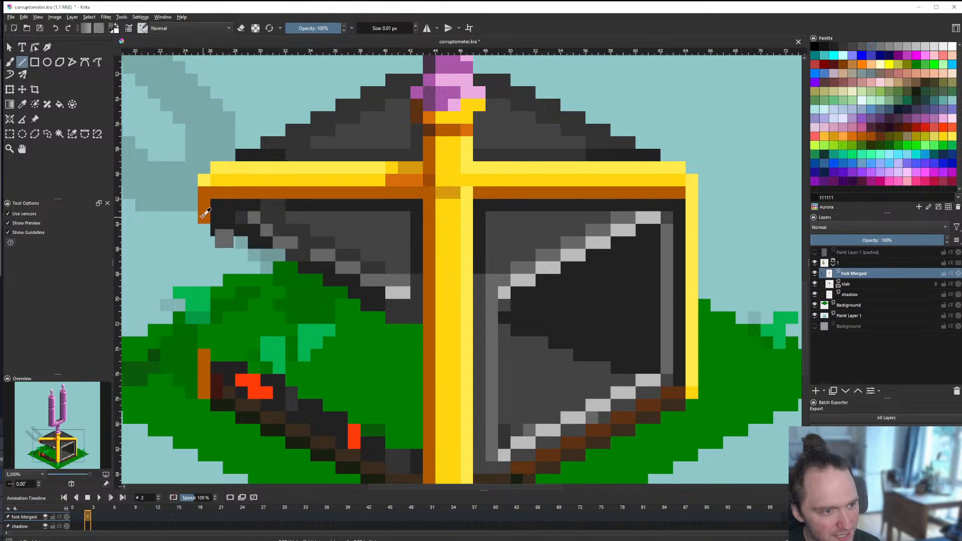
{"action": "left_click_drag", "start_coordinate": [204, 216], "coordinate": [205, 364]}
{"action": "scroll", "coordinate": [240, 306], "scroll_direction": "down", "scroll_amount": 3}
{"action": "scroll", "coordinate": [231, 326], "scroll_direction": "up", "scroll_amount": 3}
Step: Draw a dark red vertical line along the inner side of the frame's left post, from the top bar to the base
{"action": "left_click", "coordinate": [242, 318], "text": "ctrl"}
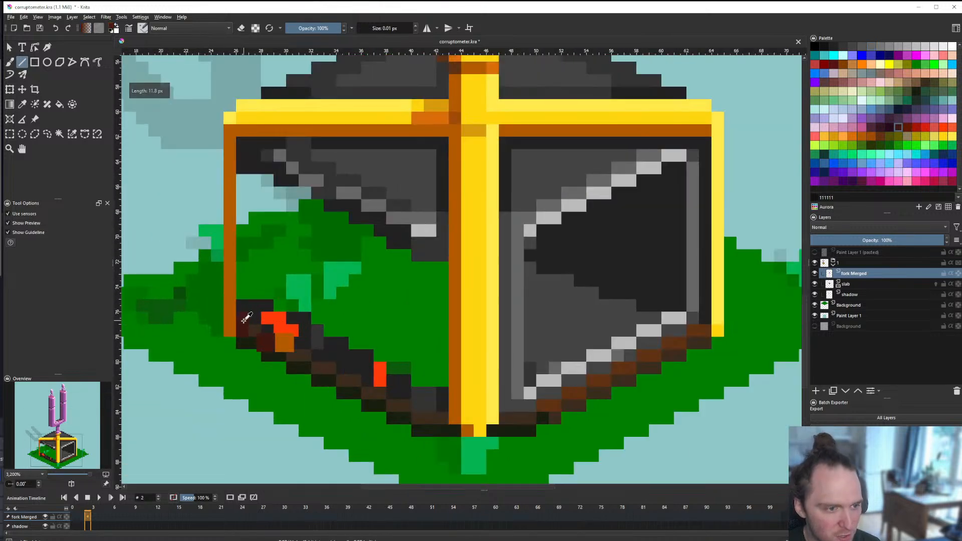
{"action": "mouse_move", "coordinate": [243, 318]}
{"action": "left_mouse_down"}
{"action": "mouse_move", "coordinate": [252, 195]}
{"action": "mouse_move", "coordinate": [243, 171]}
{"action": "mouse_move", "coordinate": [234, 354]}
{"action": "mouse_move", "coordinate": [232, 118]}
{"action": "mouse_move", "coordinate": [234, 133]}
{"action": "left_mouse_up"}
{"action": "scroll", "coordinate": [253, 240], "scroll_direction": "down", "scroll_amount": 1}
{"action": "scroll", "coordinate": [256, 221], "scroll_direction": "up", "scroll_amount": 2}
{"action": "left_click", "coordinate": [241, 134], "text": "ctrl"}
{"action": "left_click", "coordinate": [235, 383], "text": "ctrl"}
{"action": "scroll", "coordinate": [266, 259], "scroll_direction": "down", "scroll_amount": 1}
{"action": "scroll", "coordinate": [266, 259], "scroll_direction": "up", "scroll_amount": 1}
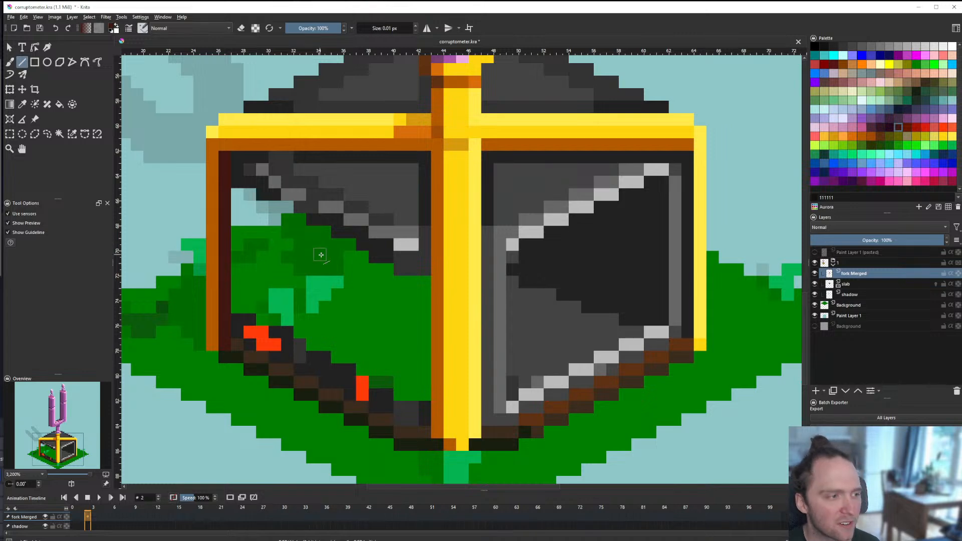
Step: Draw a dark grey vertical line just inside the dark red strip, down the open left face
{"action": "scroll", "coordinate": [370, 284], "scroll_direction": "down", "scroll_amount": 1}
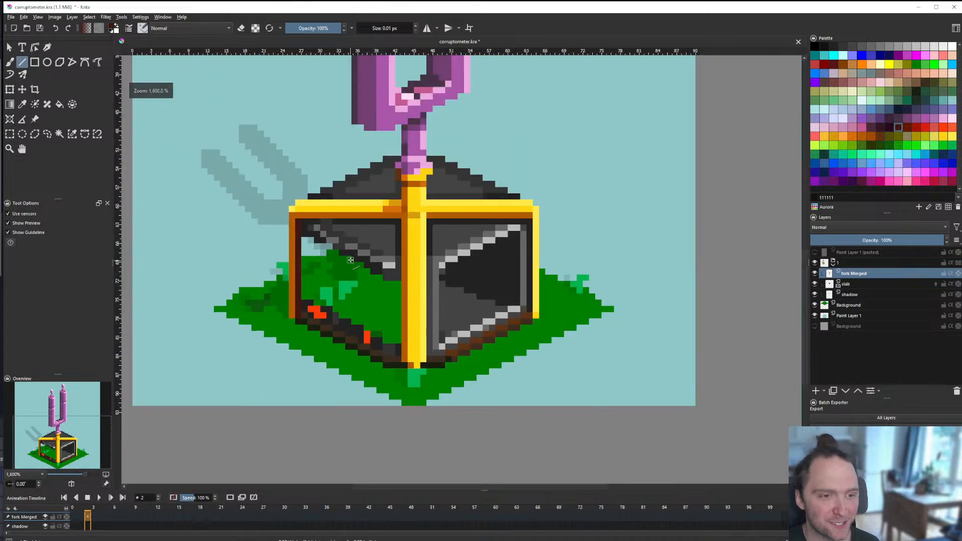
{"action": "scroll", "coordinate": [357, 276], "scroll_direction": "up", "scroll_amount": 1}
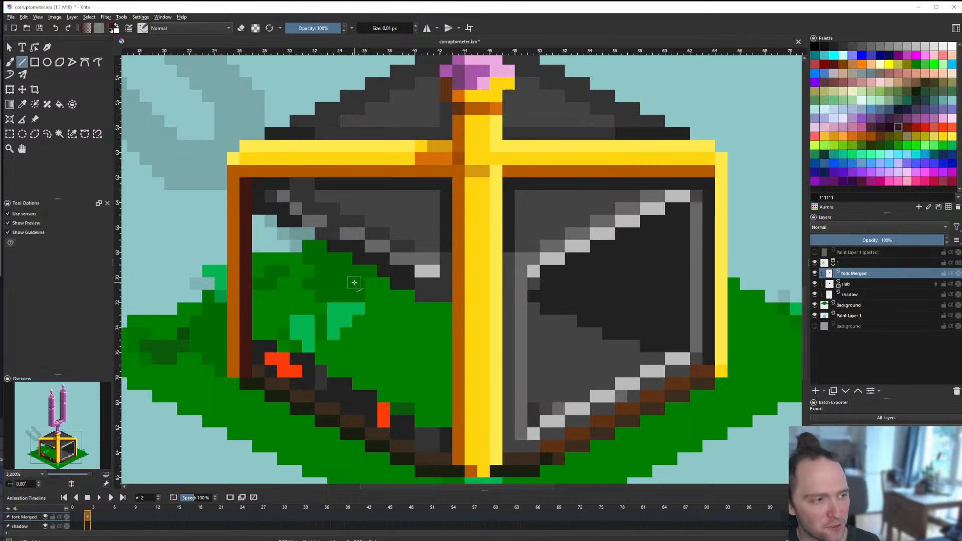
{"action": "scroll", "coordinate": [357, 278], "scroll_direction": "down", "scroll_amount": 1}
{"action": "scroll", "coordinate": [357, 278], "scroll_direction": "up", "scroll_amount": 1}
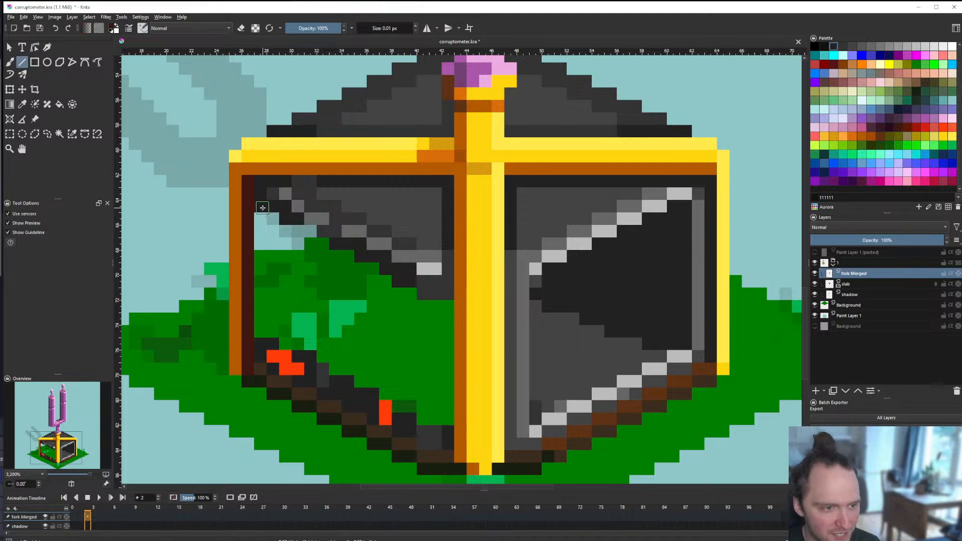
{"action": "left_click_drag", "start_coordinate": [260, 215], "coordinate": [261, 345]}
{"action": "key", "text": "f"}
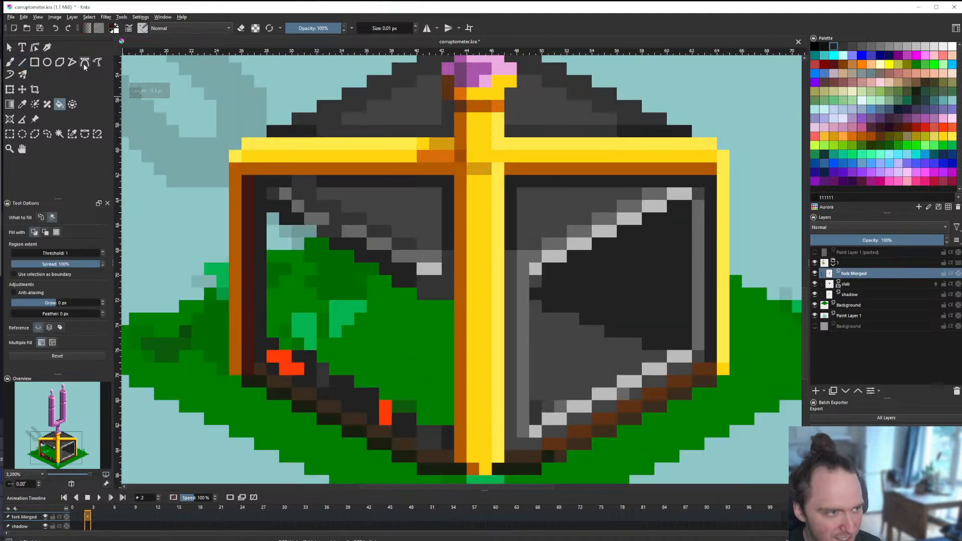
{"action": "key", "text": "v"}
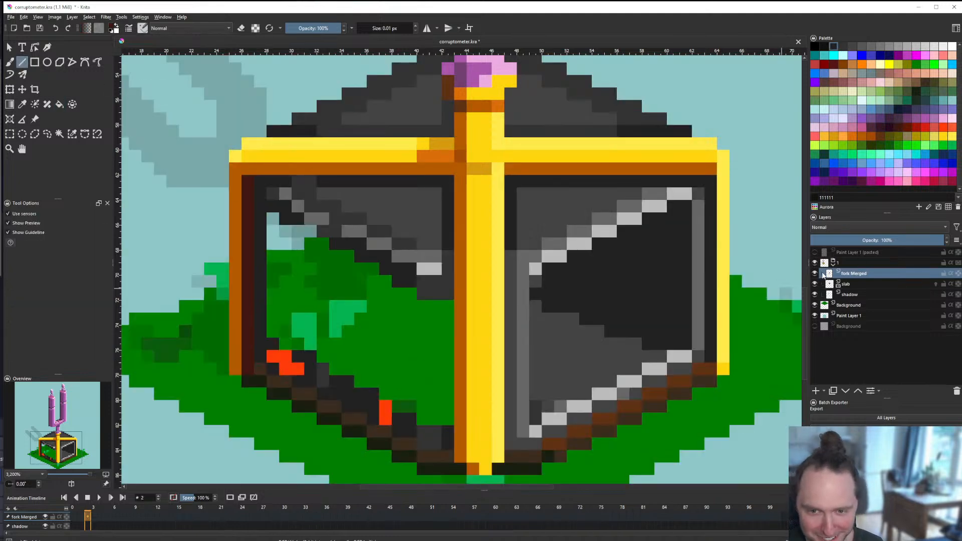
Step: Merge the fork Merged layer down into the slab layer and toggle the merged layer's visibility to check it
{"action": "scroll", "coordinate": [534, 320], "scroll_direction": "down", "scroll_amount": 3}
{"action": "scroll", "coordinate": [766, 314], "scroll_direction": "up", "scroll_amount": 2}
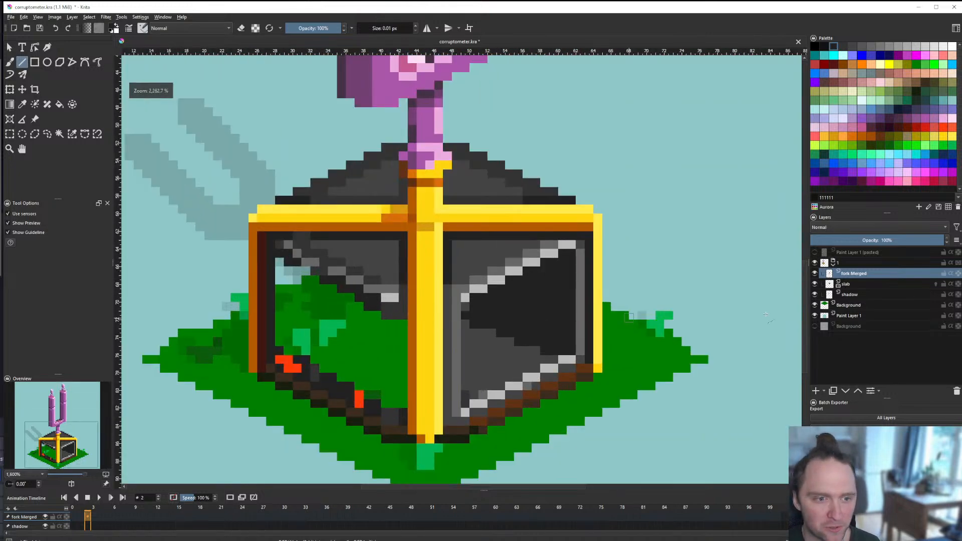
{"action": "right_click", "coordinate": [885, 273]}
{"action": "left_click", "coordinate": [877, 358]}
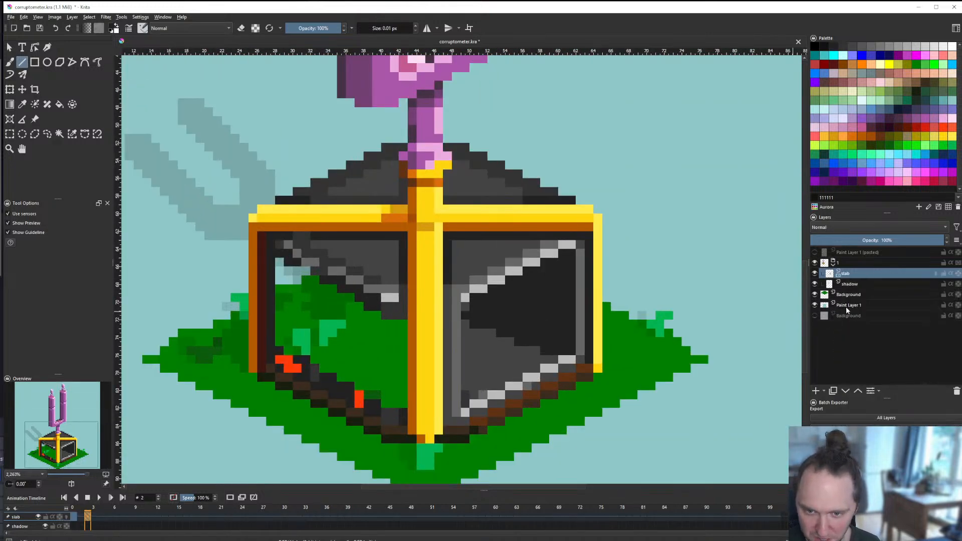
{"action": "left_click", "coordinate": [815, 273]}
{"action": "left_click", "coordinate": [815, 273]}
{"action": "left_click", "coordinate": [815, 274]}
{"action": "left_click", "coordinate": [814, 273]}
{"action": "left_click", "coordinate": [815, 273]}
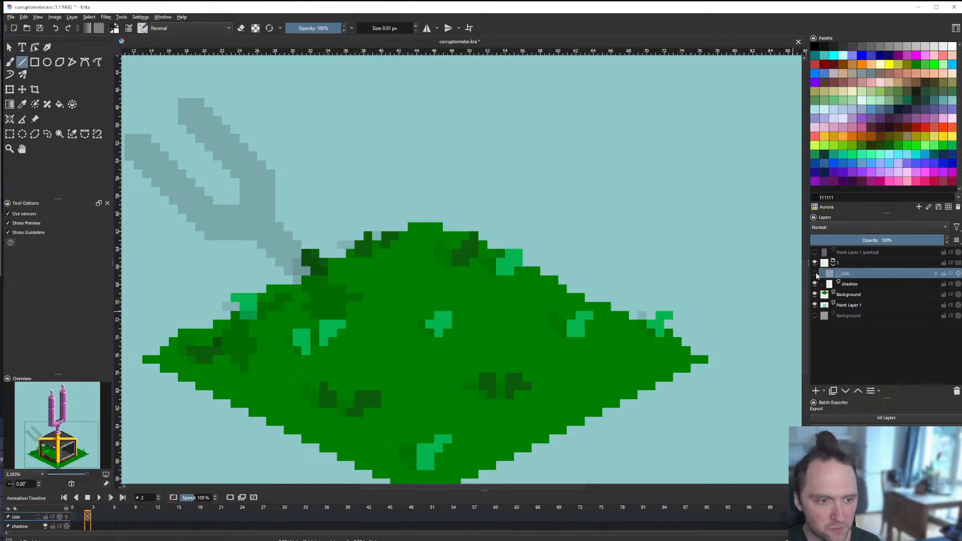
{"action": "left_click", "coordinate": [814, 273]}
Step: Fill the left face's green opening and the red patches along its lower edge with the interior's dark grey
{"action": "scroll", "coordinate": [357, 361], "scroll_direction": "up", "scroll_amount": 1}
{"action": "key", "text": "f"}
{"action": "left_click", "coordinate": [353, 347]}
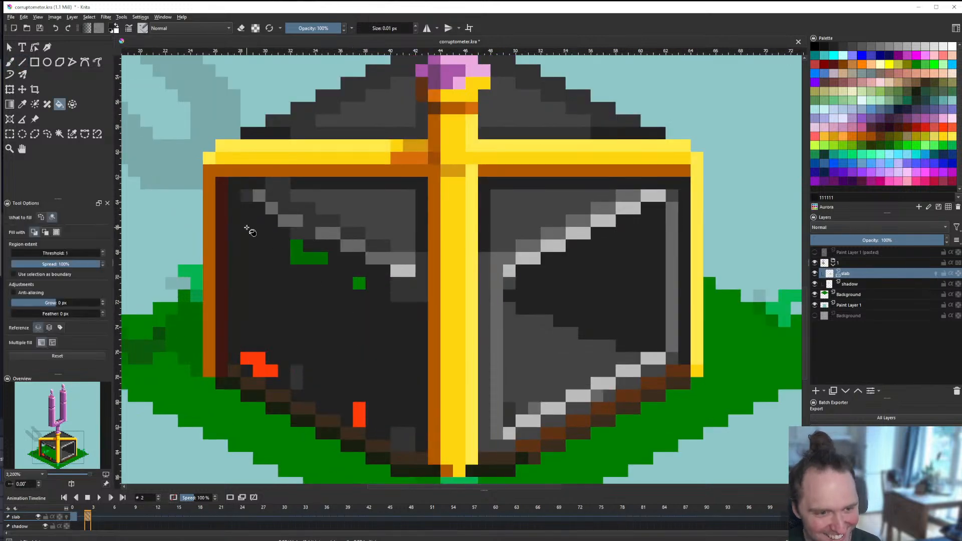
{"action": "key", "text": "v"}
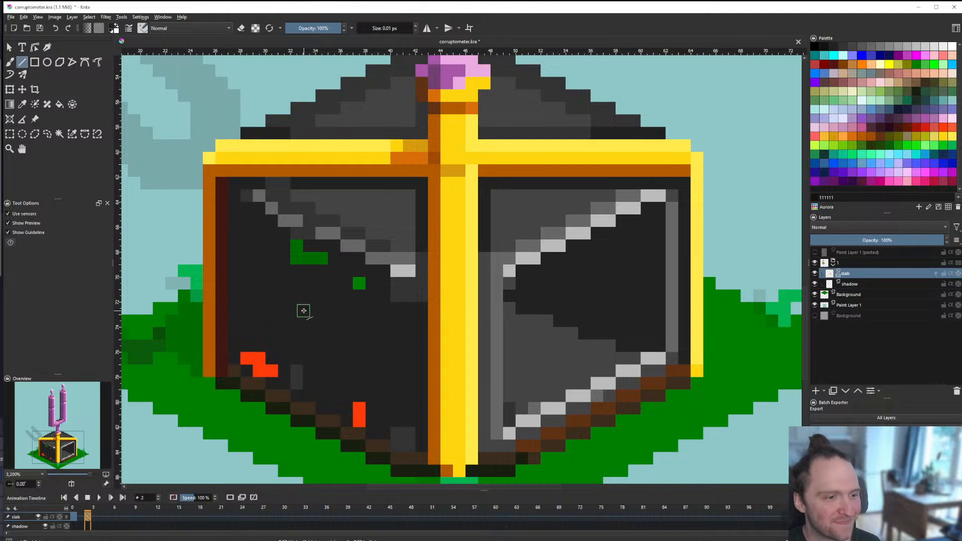
{"action": "key", "text": "f"}
{"action": "left_click", "coordinate": [264, 365]}
{"action": "left_click", "coordinate": [360, 415]}
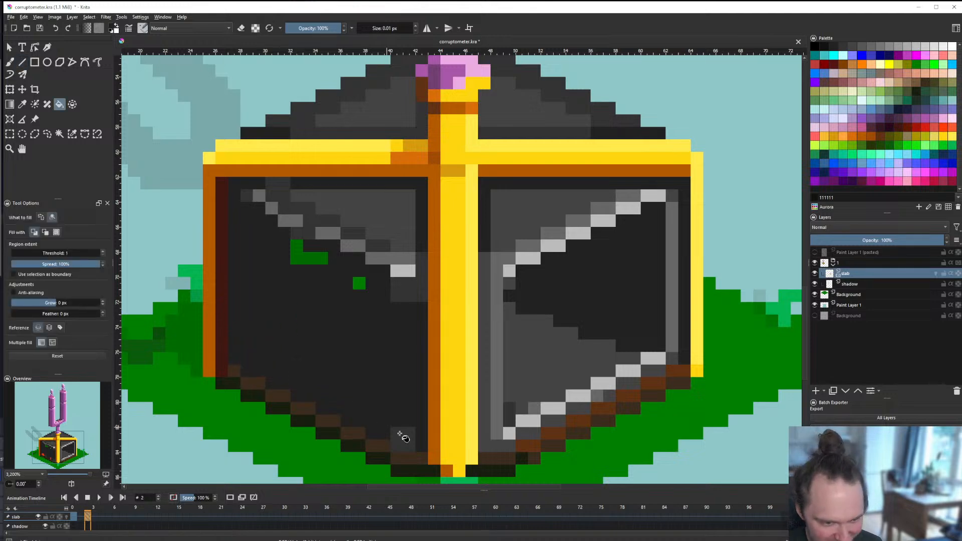
Step: Draw a slightly lighter grey diagonal along the left face's lower edge, and paint over the leftover green pixels in dark grey
{"action": "key", "text": "v"}
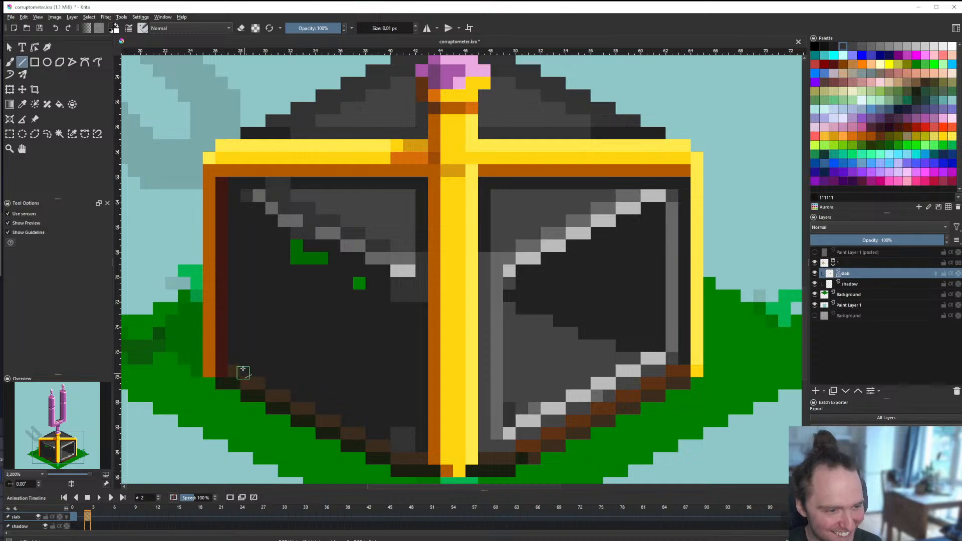
{"action": "left_click_drag", "start_coordinate": [246, 370], "coordinate": [385, 435]}
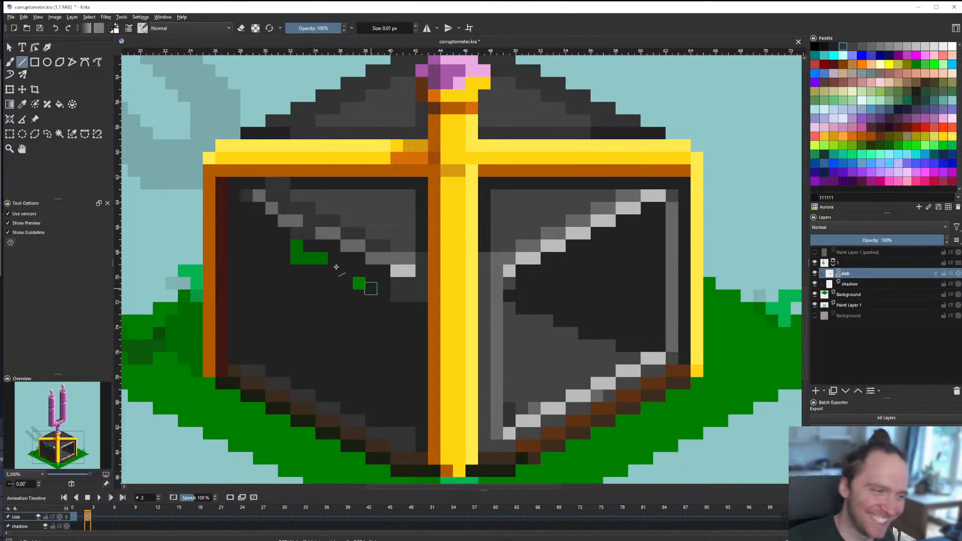
{"action": "left_click", "coordinate": [303, 304], "text": "ctrl"}
{"action": "mouse_move", "coordinate": [299, 245]}
{"action": "left_mouse_down"}
{"action": "mouse_move", "coordinate": [298, 259]}
{"action": "mouse_move", "coordinate": [326, 259]}
{"action": "left_mouse_up"}
{"action": "left_click", "coordinate": [357, 284]}
Step: Close the gap in the left face's upper diagonal with its mid grey, and save the file
{"action": "left_click", "coordinate": [319, 231], "text": "ctrl"}
{"action": "left_click", "coordinate": [309, 221]}
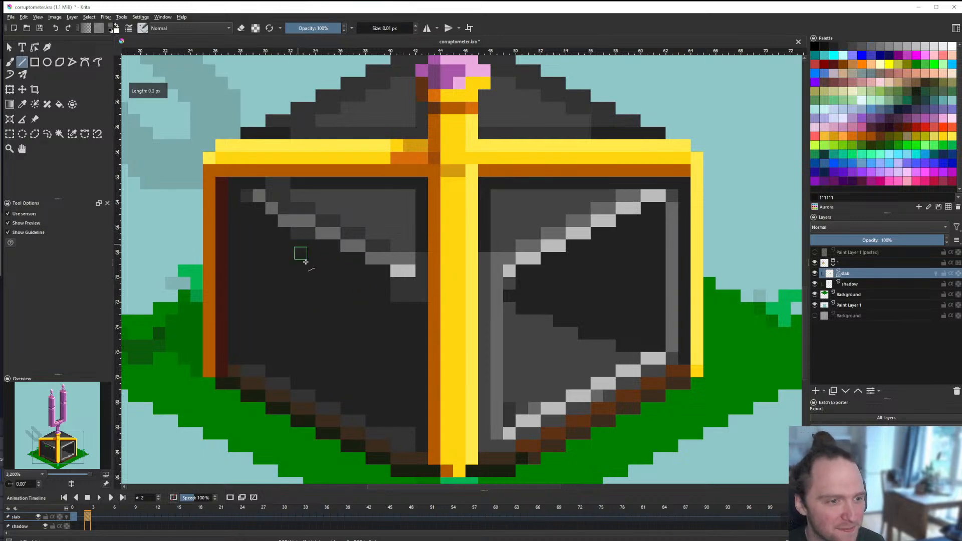
{"action": "key", "text": "ctrl+s"}
Step: Draw the light grey highlight along the left face's upper diagonal, extending it to the face's upper outer corner
{"action": "scroll", "coordinate": [378, 317], "scroll_direction": "down", "scroll_amount": 4}
{"action": "scroll", "coordinate": [378, 318], "scroll_direction": "up", "scroll_amount": 4}
{"action": "scroll", "coordinate": [386, 293], "scroll_direction": "up", "scroll_amount": 2}
{"action": "left_click", "coordinate": [422, 246], "text": "ctrl"}
{"action": "scroll", "coordinate": [404, 280], "scroll_direction": "down", "scroll_amount": 4}
{"action": "scroll", "coordinate": [393, 262], "scroll_direction": "up", "scroll_amount": 2}
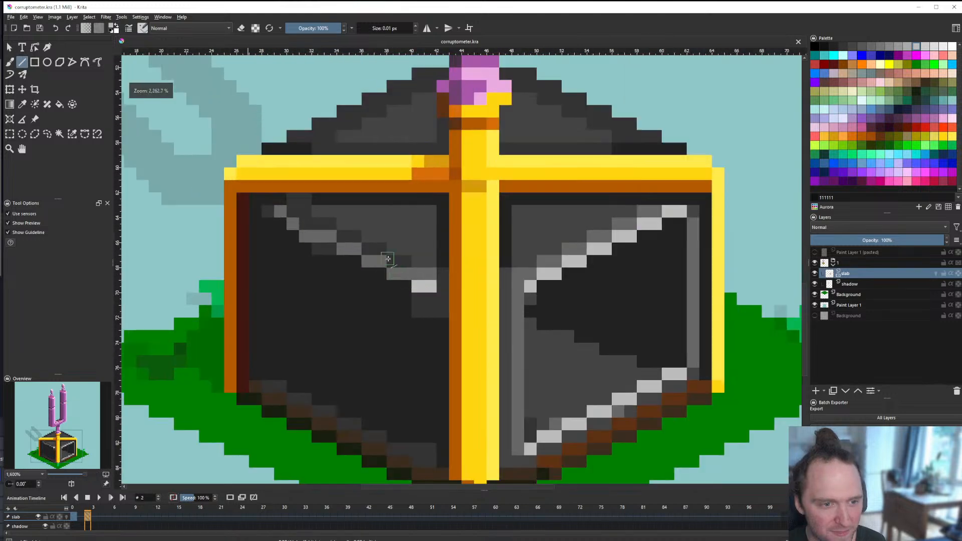
{"action": "mouse_move", "coordinate": [393, 275]}
{"action": "left_mouse_down"}
{"action": "mouse_move", "coordinate": [402, 275]}
{"action": "mouse_move", "coordinate": [302, 236]}
{"action": "left_mouse_up"}
{"action": "left_click", "coordinate": [272, 210]}
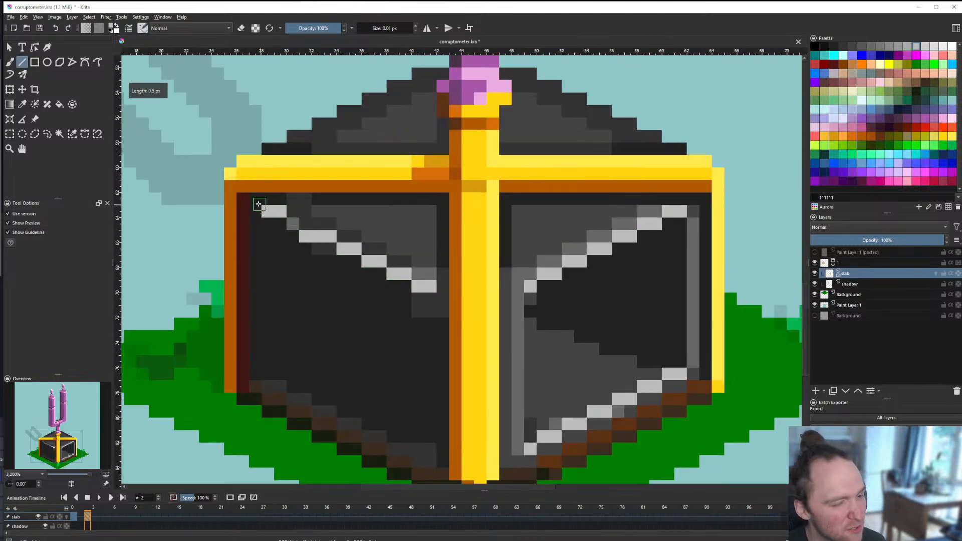
{"action": "scroll", "coordinate": [271, 220], "scroll_direction": "down", "scroll_amount": 4}
{"action": "scroll", "coordinate": [269, 240], "scroll_direction": "up", "scroll_amount": 4}
Step: Repaint the light pixels at the lower end of the left face's diagonal in mid grey
{"action": "key", "text": "b"}
{"action": "scroll", "coordinate": [268, 253], "scroll_direction": "down", "scroll_amount": 4}
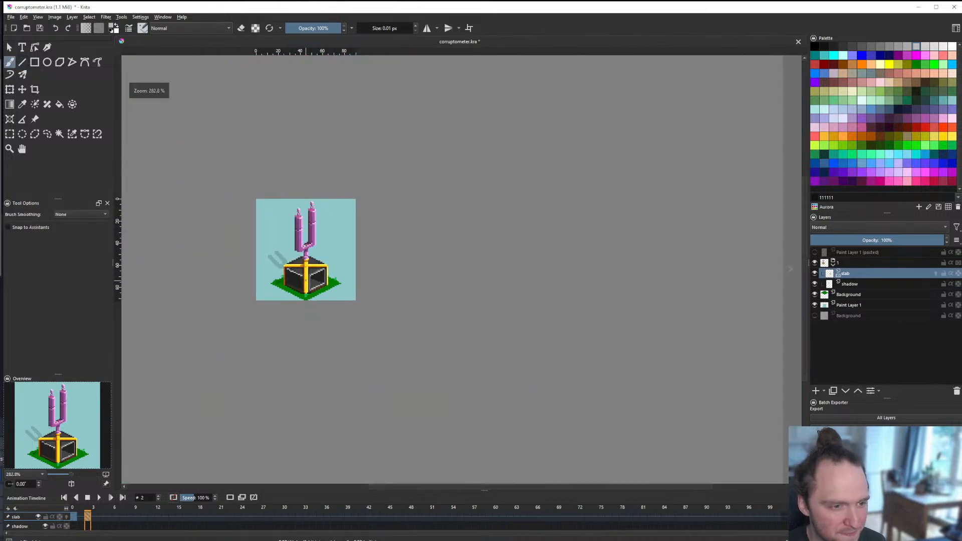
{"action": "scroll", "coordinate": [269, 261], "scroll_direction": "up", "scroll_amount": 4}
{"action": "left_click", "coordinate": [399, 232], "text": "ctrl"}
{"action": "left_click_drag", "start_coordinate": [404, 249], "coordinate": [391, 247]}
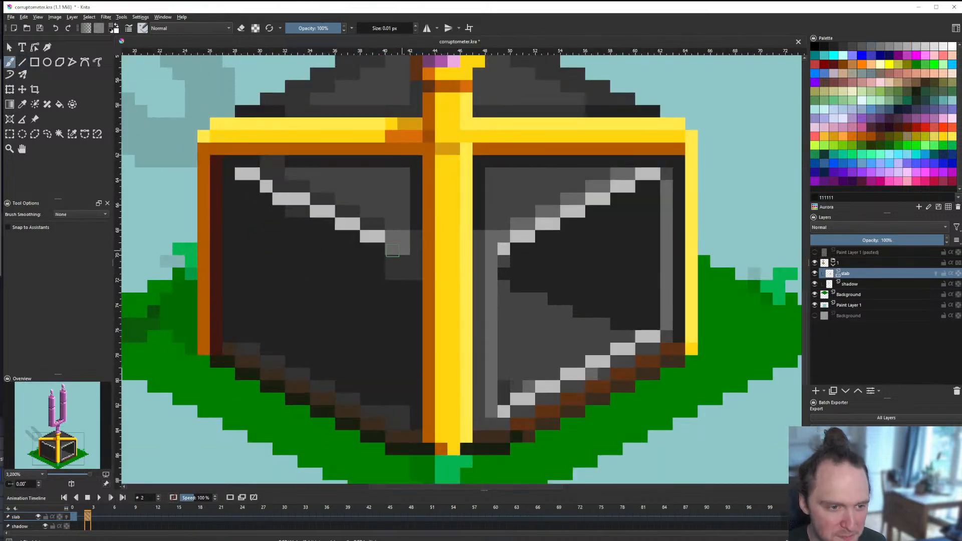
Step: Fill the remaining light grey segments of the left face's diagonal with the same mid grey
{"action": "key", "text": "f"}
{"action": "left_click", "coordinate": [371, 235]}
{"action": "left_click", "coordinate": [350, 224]}
{"action": "left_click", "coordinate": [328, 211]}
{"action": "left_click", "coordinate": [300, 202]}
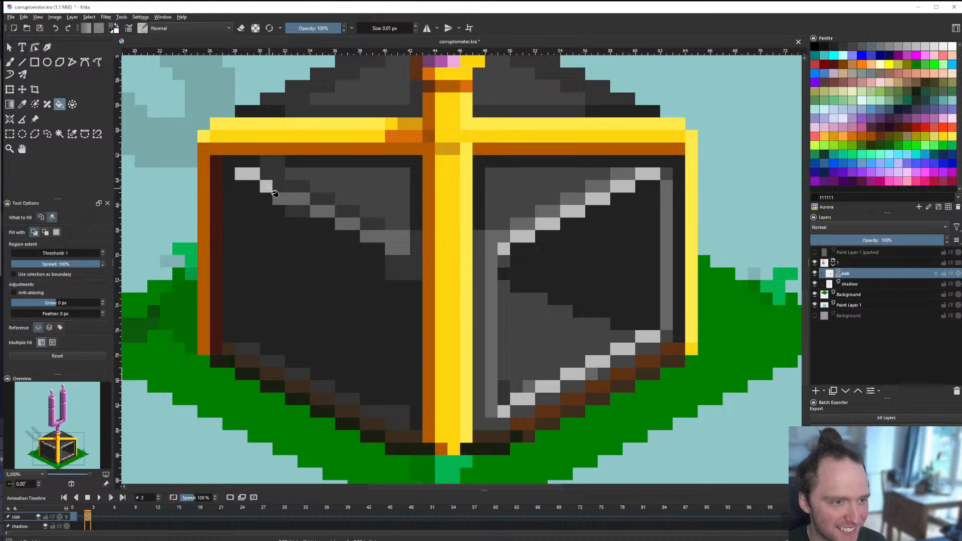
{"action": "left_click", "coordinate": [266, 186]}
{"action": "scroll", "coordinate": [268, 191], "scroll_direction": "down", "scroll_amount": 4}
{"action": "scroll", "coordinate": [280, 211], "scroll_direction": "up", "scroll_amount": 4}
{"action": "scroll", "coordinate": [283, 212], "scroll_direction": "down", "scroll_amount": 5}
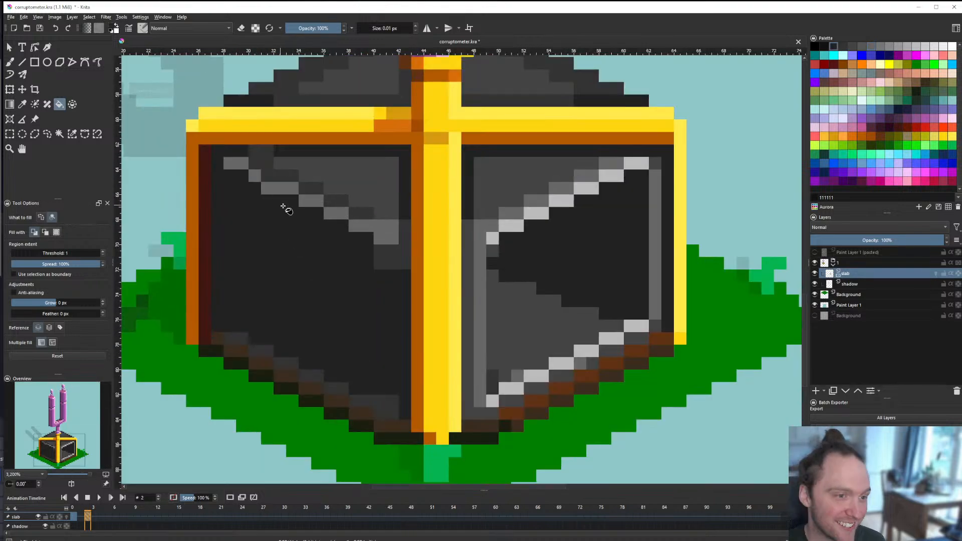
Step: Examine the shading on both box faces and the whole tuning fork device at close and distant zoom levels
{"action": "scroll", "coordinate": [291, 248], "scroll_direction": "up", "scroll_amount": 4}
{"action": "scroll", "coordinate": [359, 296], "scroll_direction": "up", "scroll_amount": 3}
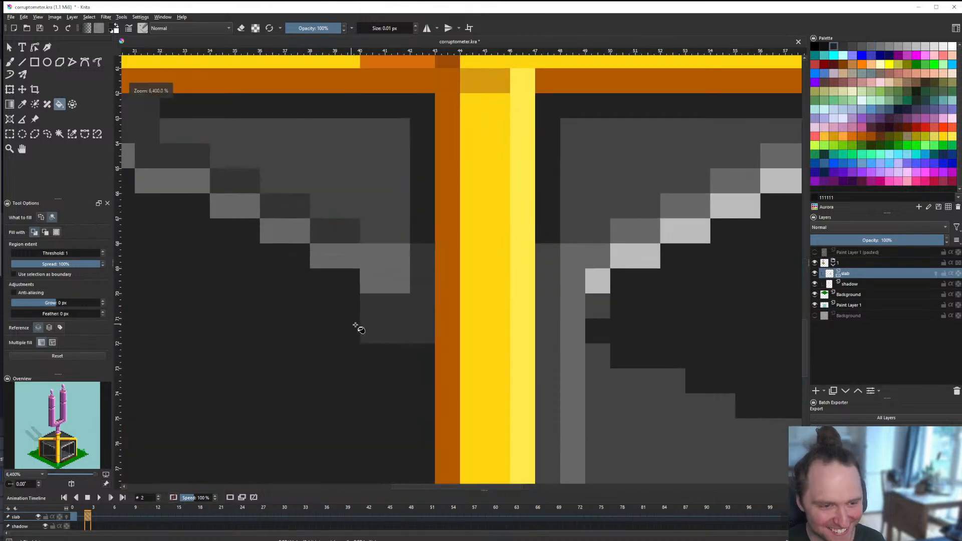
{"action": "key", "text": "b"}
{"action": "scroll", "coordinate": [419, 327], "scroll_direction": "down", "scroll_amount": 7}
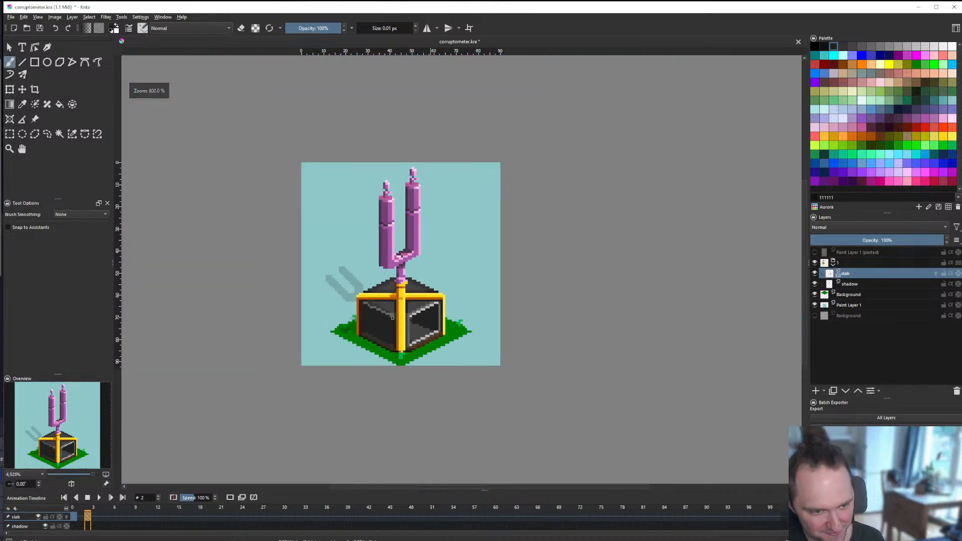
{"action": "scroll", "coordinate": [371, 286], "scroll_direction": "up", "scroll_amount": 6}
{"action": "scroll", "coordinate": [396, 303], "scroll_direction": "down", "scroll_amount": 6}
{"action": "scroll", "coordinate": [395, 302], "scroll_direction": "down", "scroll_amount": 3}
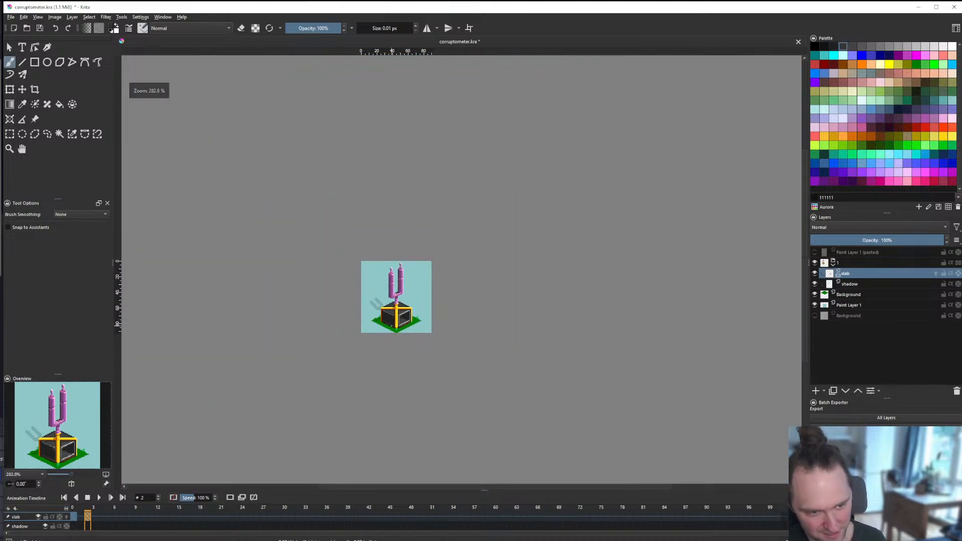
{"action": "scroll", "coordinate": [386, 318], "scroll_direction": "up", "scroll_amount": 7}
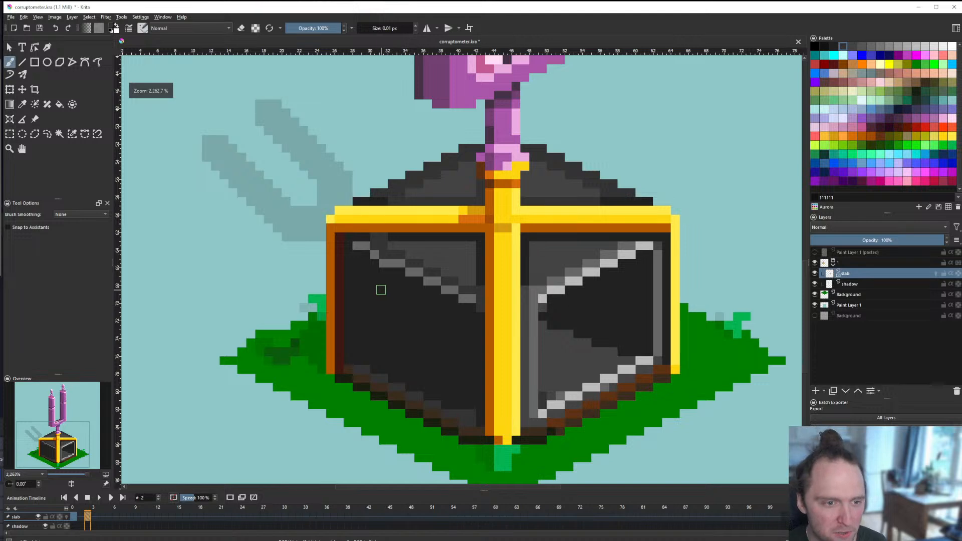
{"action": "scroll", "coordinate": [371, 278], "scroll_direction": "down", "scroll_amount": 1}
{"action": "scroll", "coordinate": [371, 278], "scroll_direction": "up", "scroll_amount": 2}
{"action": "scroll", "coordinate": [365, 204], "scroll_direction": "down", "scroll_amount": 7}
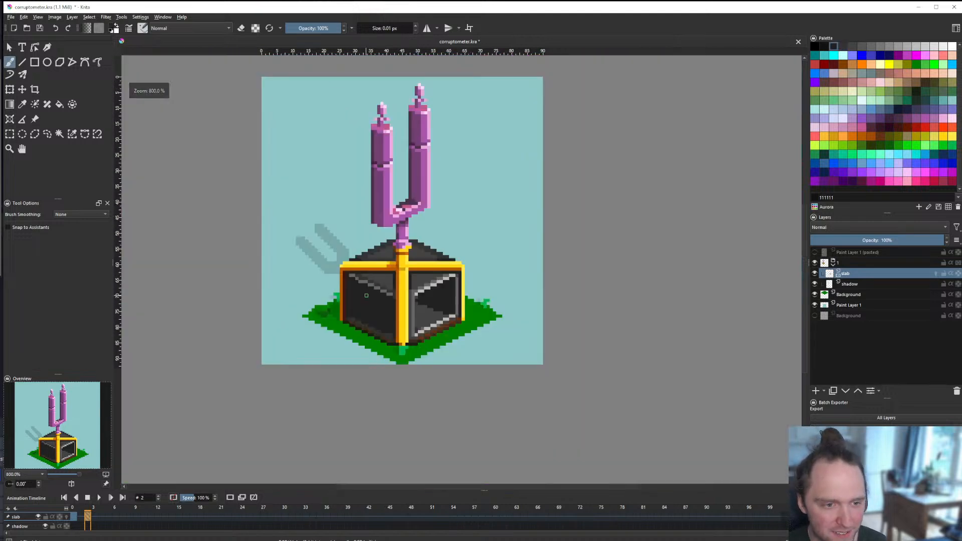
{"action": "scroll", "coordinate": [375, 299], "scroll_direction": "up", "scroll_amount": 5}
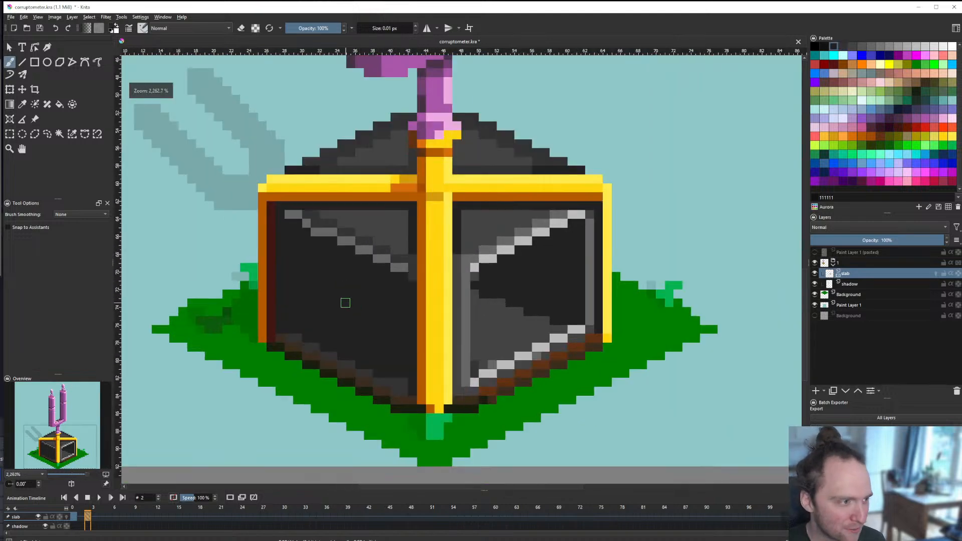
{"action": "scroll", "coordinate": [345, 288], "scroll_direction": "up", "scroll_amount": 1}
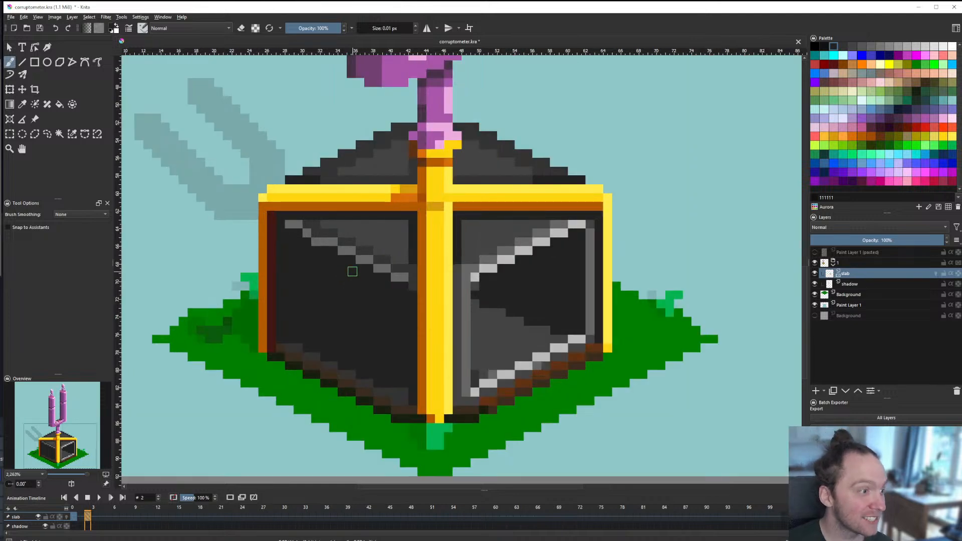
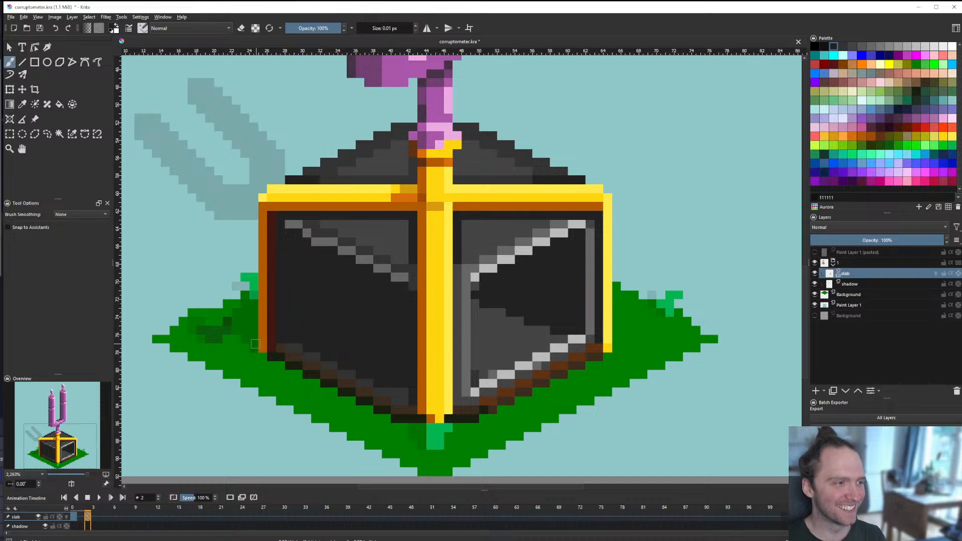
{"action": "scroll", "coordinate": [357, 327], "scroll_direction": "down", "scroll_amount": 2}
{"action": "scroll", "coordinate": [361, 332], "scroll_direction": "up", "scroll_amount": 2}
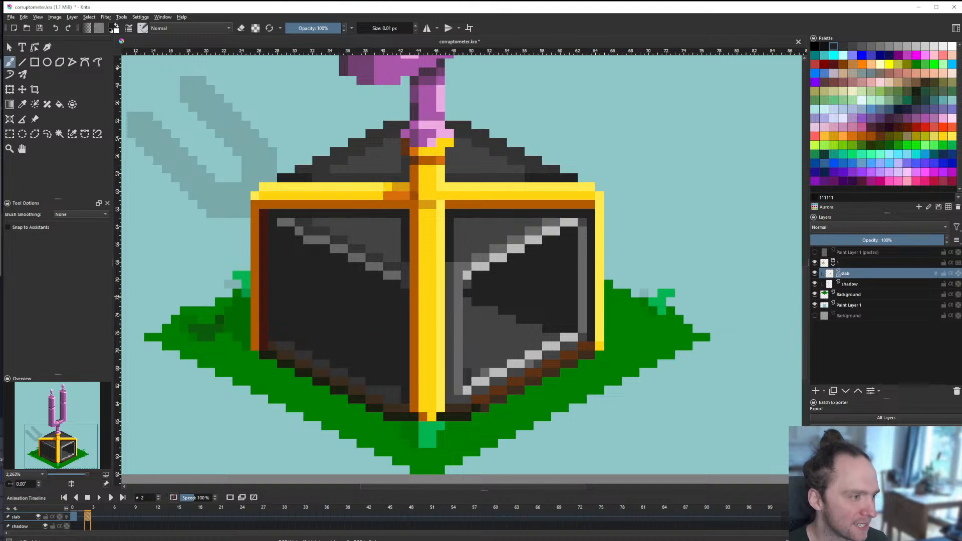
{"action": "scroll", "coordinate": [283, 367], "scroll_direction": "down", "scroll_amount": 4}
{"action": "scroll", "coordinate": [322, 317], "scroll_direction": "up", "scroll_amount": 5}
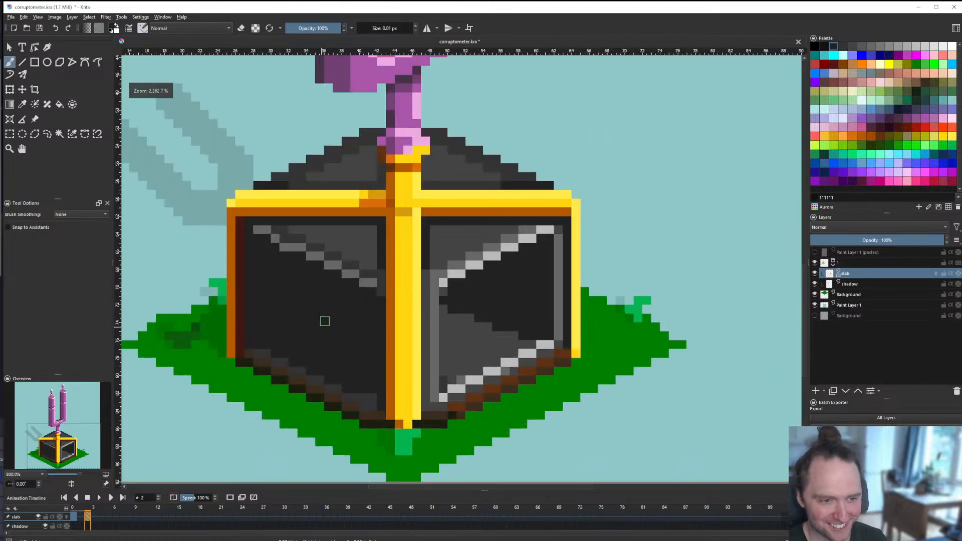
{"action": "scroll", "coordinate": [380, 406], "scroll_direction": "down", "scroll_amount": 1}
{"action": "scroll", "coordinate": [382, 421], "scroll_direction": "down", "scroll_amount": 5}
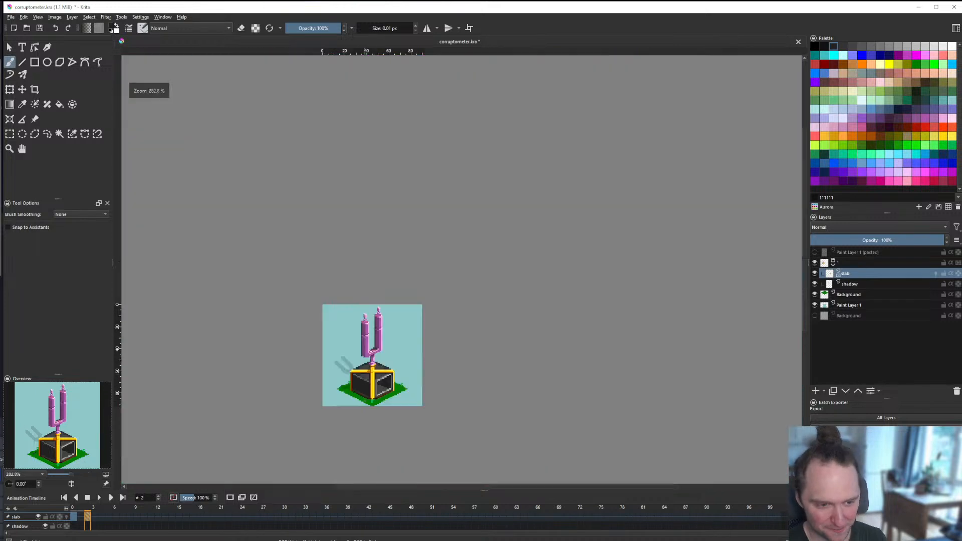
{"action": "scroll", "coordinate": [345, 345], "scroll_direction": "up", "scroll_amount": 4}
{"action": "scroll", "coordinate": [345, 346], "scroll_direction": "up", "scroll_amount": 3}
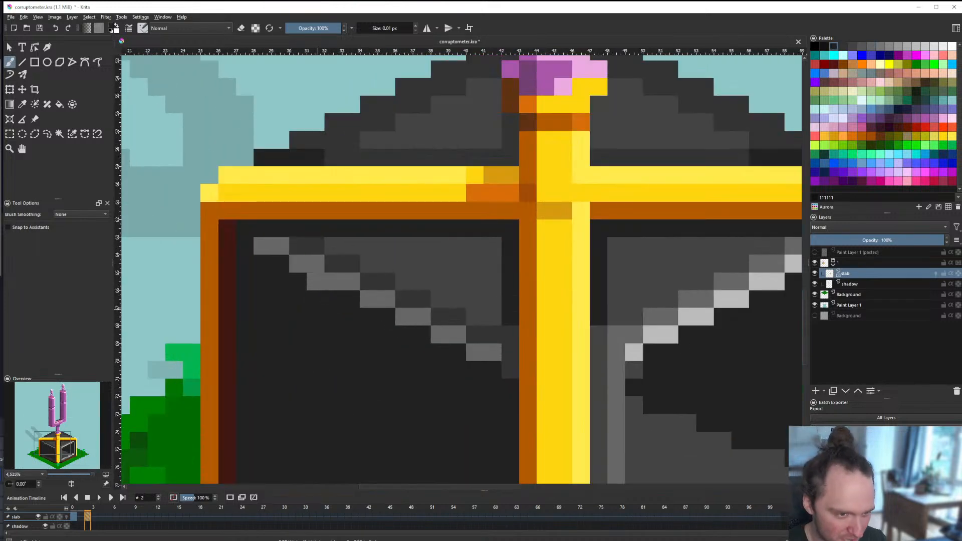
{"action": "scroll", "coordinate": [316, 286], "scroll_direction": "down", "scroll_amount": 5}
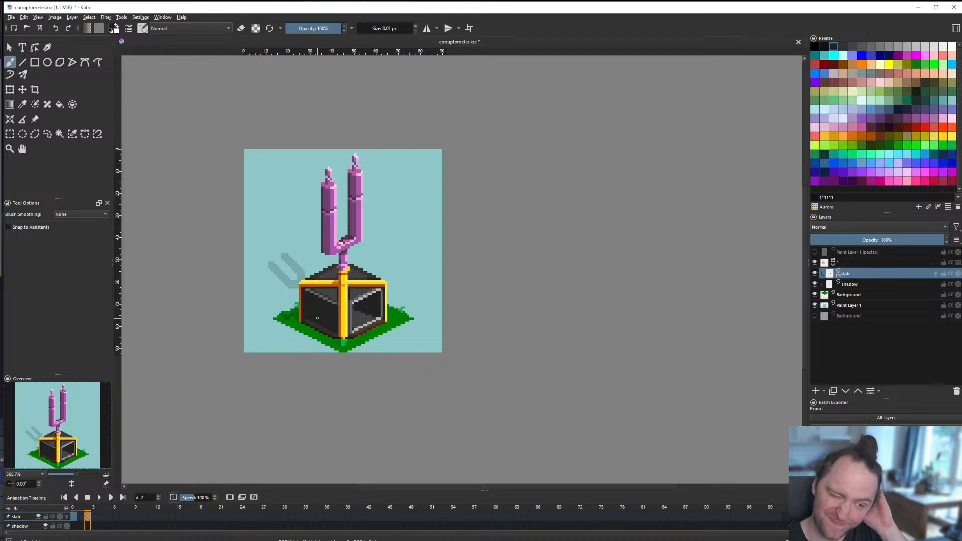
{"action": "scroll", "coordinate": [317, 318], "scroll_direction": "up", "scroll_amount": 6}
{"action": "scroll", "coordinate": [263, 235], "scroll_direction": "down", "scroll_amount": 1}
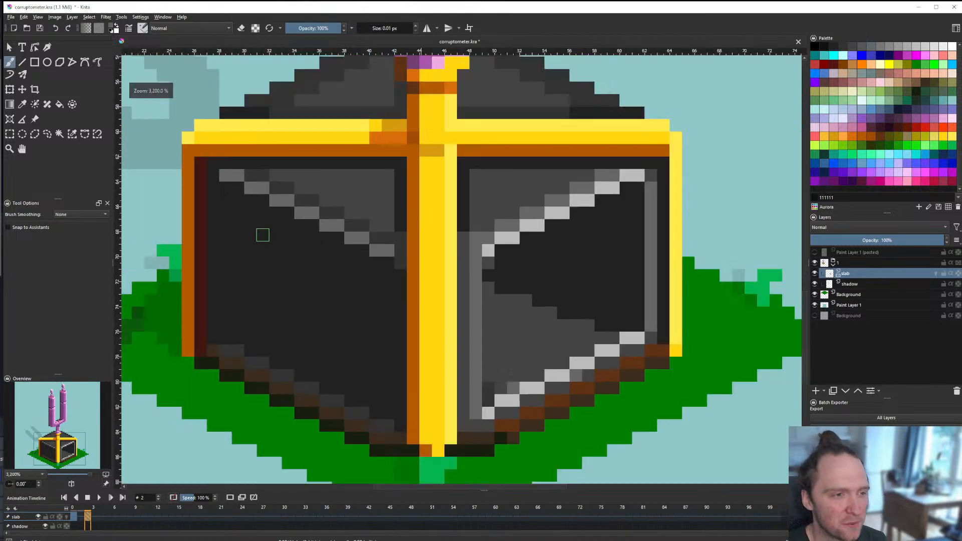
Step: Draw a short dark grey line at the inner end of the left face's diagonal, beside the central gold post
{"action": "key", "text": "v"}
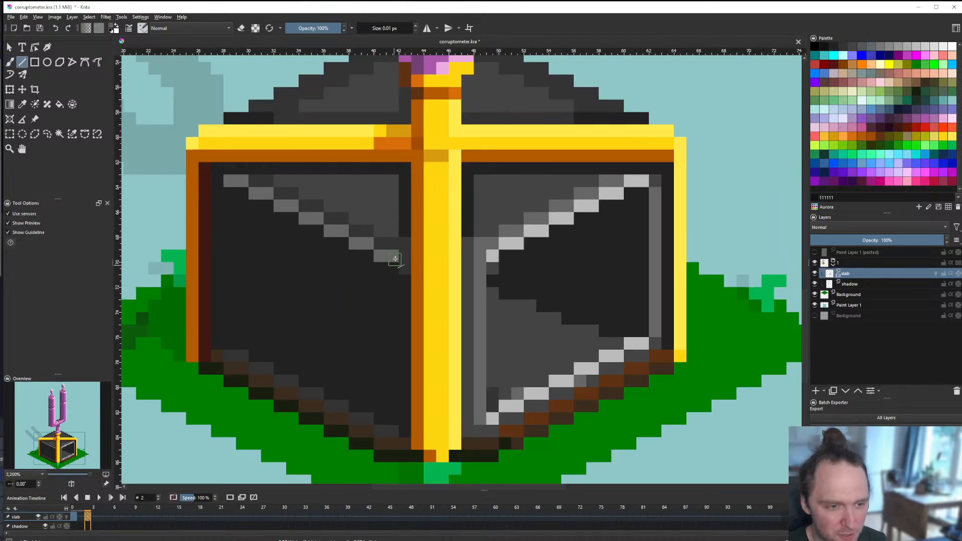
{"action": "left_click", "coordinate": [405, 235], "text": "ctrl"}
{"action": "left_click_drag", "start_coordinate": [405, 245], "coordinate": [405, 253]}
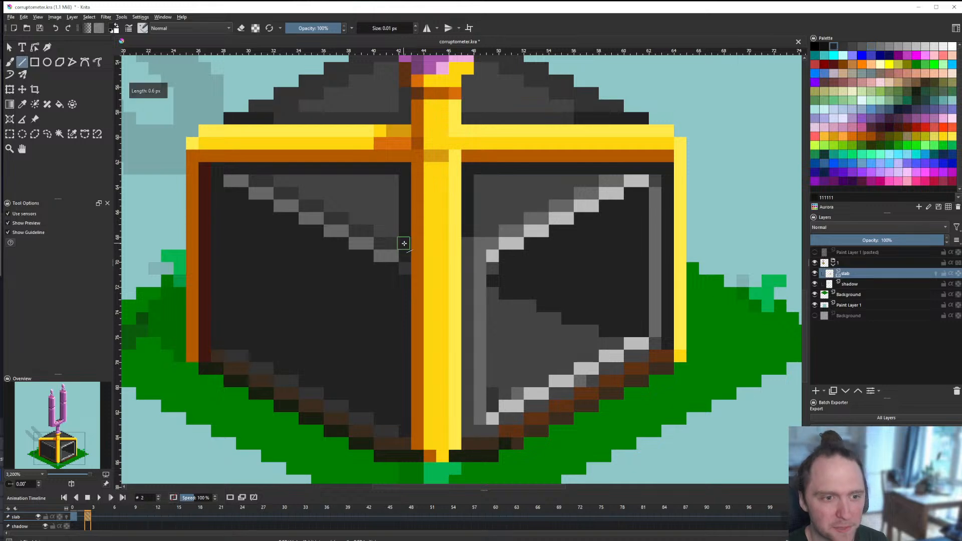
{"action": "scroll", "coordinate": [398, 260], "scroll_direction": "down", "scroll_amount": 7}
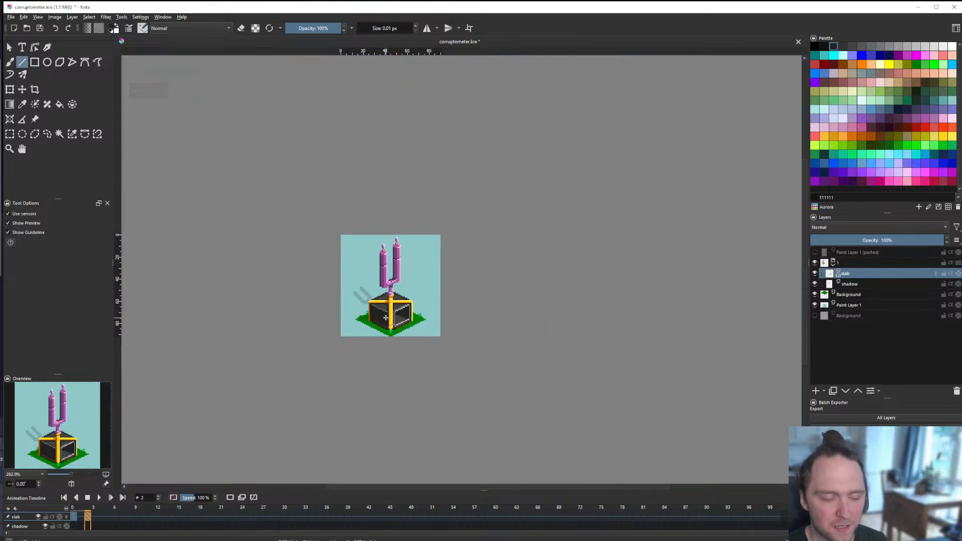
{"action": "scroll", "coordinate": [386, 318], "scroll_direction": "up", "scroll_amount": 3}
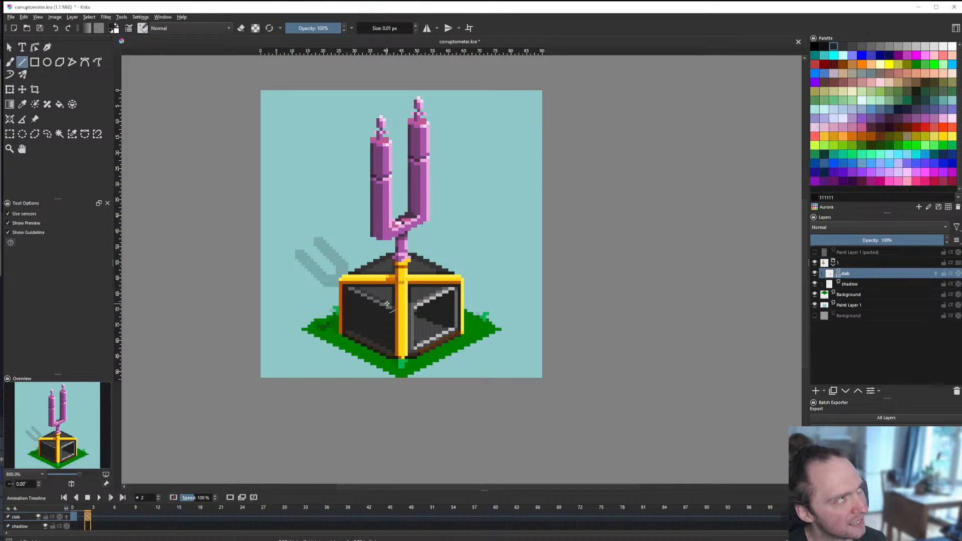
Step: Paint near-black shadow pixels on the left part of the box's top face, along the gold post and its collar
{"action": "scroll", "coordinate": [393, 298], "scroll_direction": "up", "scroll_amount": 5}
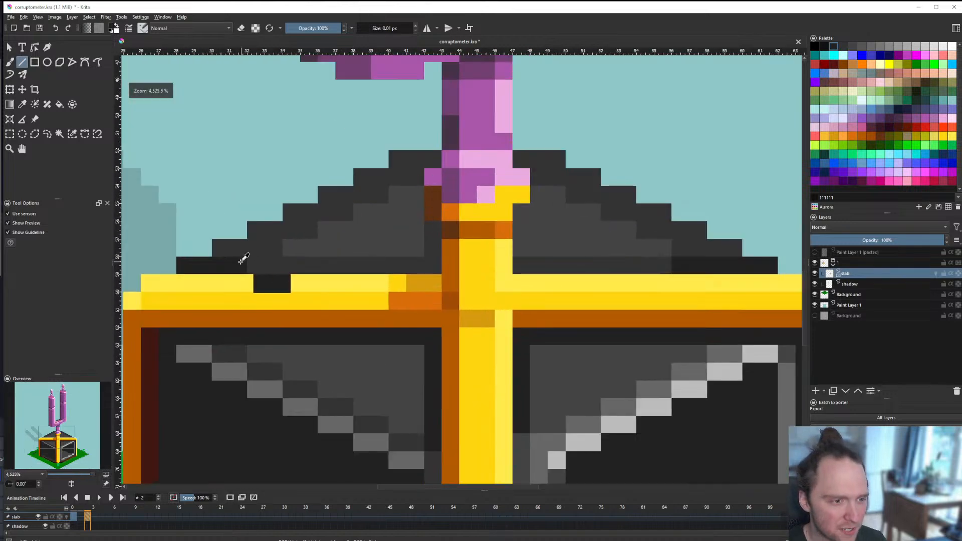
{"action": "left_click_drag", "start_coordinate": [243, 258], "coordinate": [450, 306]}
{"action": "scroll", "coordinate": [433, 260], "scroll_direction": "down", "scroll_amount": 6}
{"action": "scroll", "coordinate": [451, 344], "scroll_direction": "up", "scroll_amount": 7}
{"action": "scroll", "coordinate": [516, 349], "scroll_direction": "down", "scroll_amount": 8}
{"action": "left_click", "coordinate": [466, 296], "text": "ctrl"}
{"action": "left_click_drag", "start_coordinate": [450, 258], "coordinate": [450, 232]}
{"action": "left_click", "coordinate": [449, 211]}
{"action": "left_click", "coordinate": [464, 187]}
{"action": "scroll", "coordinate": [422, 287], "scroll_direction": "down", "scroll_amount": 4}
{"action": "scroll", "coordinate": [423, 290], "scroll_direction": "down", "scroll_amount": 1}
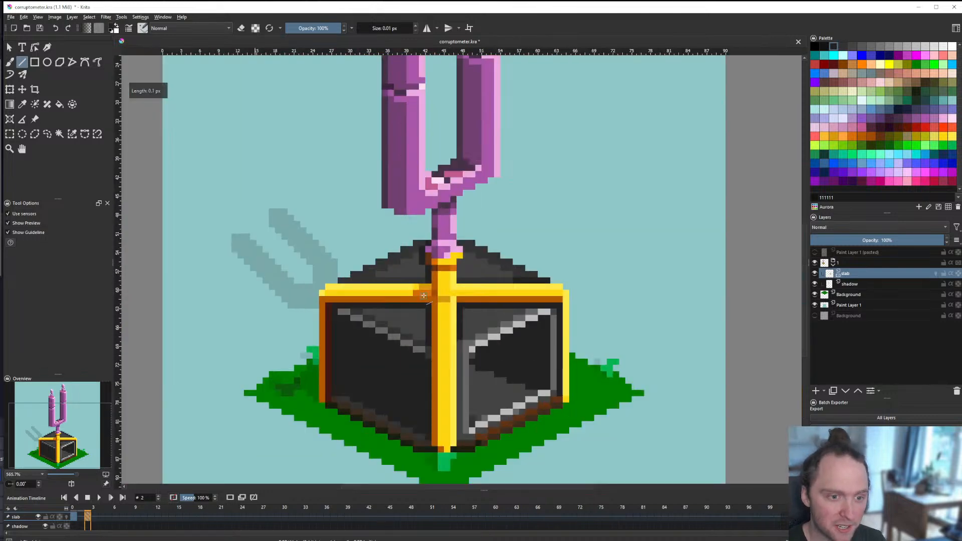
Step: Retouch the shadow at the top face's peak beside the pink stem's base with a dark grey pixel, and save the file
{"action": "scroll", "coordinate": [419, 233], "scroll_direction": "up", "scroll_amount": 3}
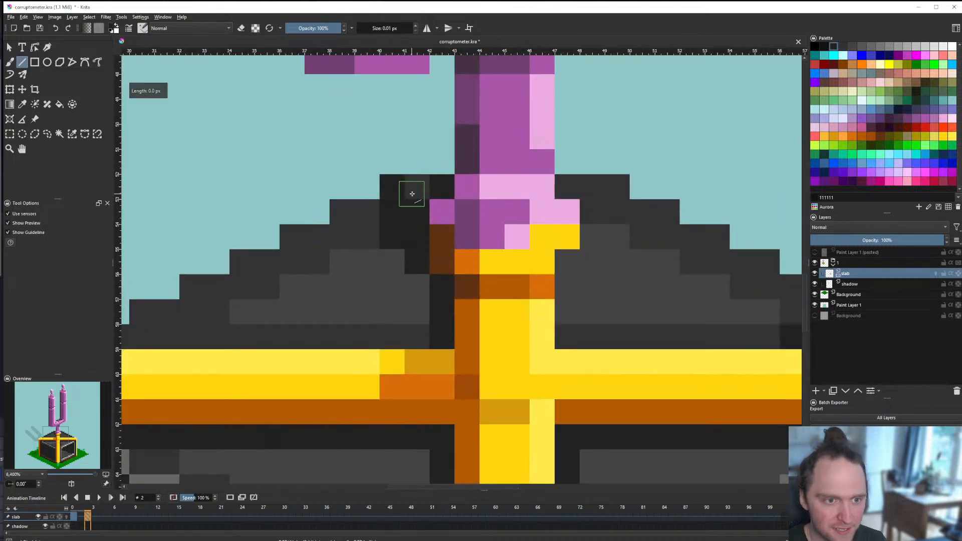
{"action": "scroll", "coordinate": [410, 310], "scroll_direction": "down", "scroll_amount": 5}
{"action": "scroll", "coordinate": [411, 320], "scroll_direction": "up", "scroll_amount": 5}
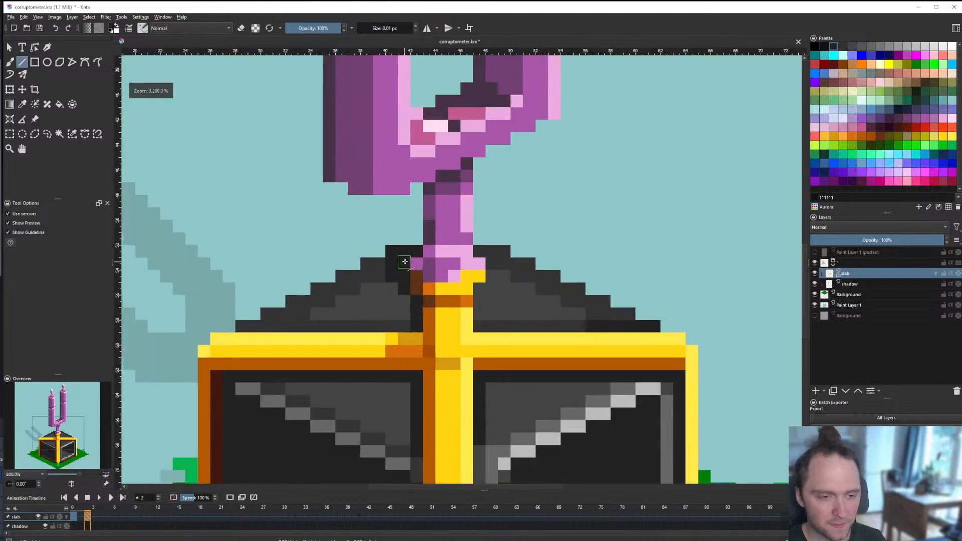
{"action": "left_click", "coordinate": [415, 252]}
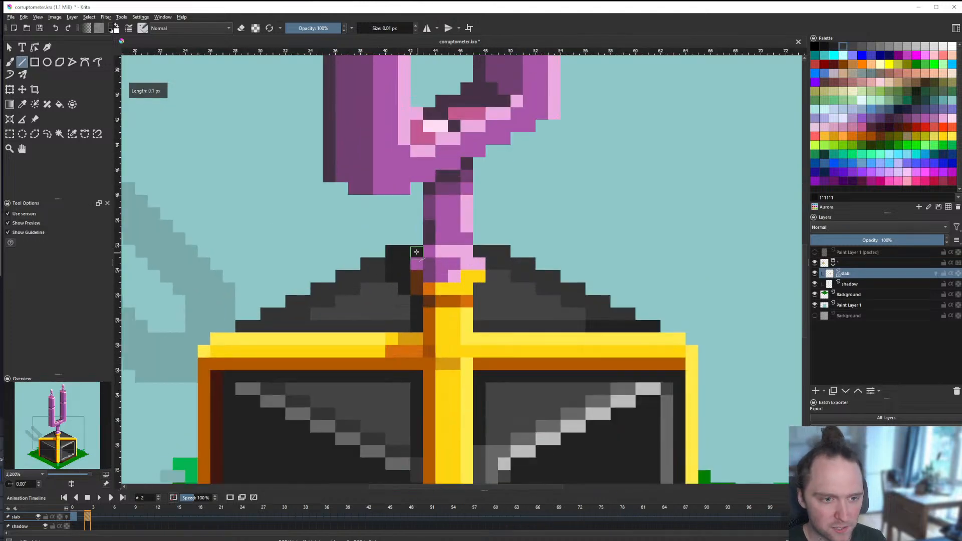
{"action": "scroll", "coordinate": [408, 254], "scroll_direction": "down", "scroll_amount": 6}
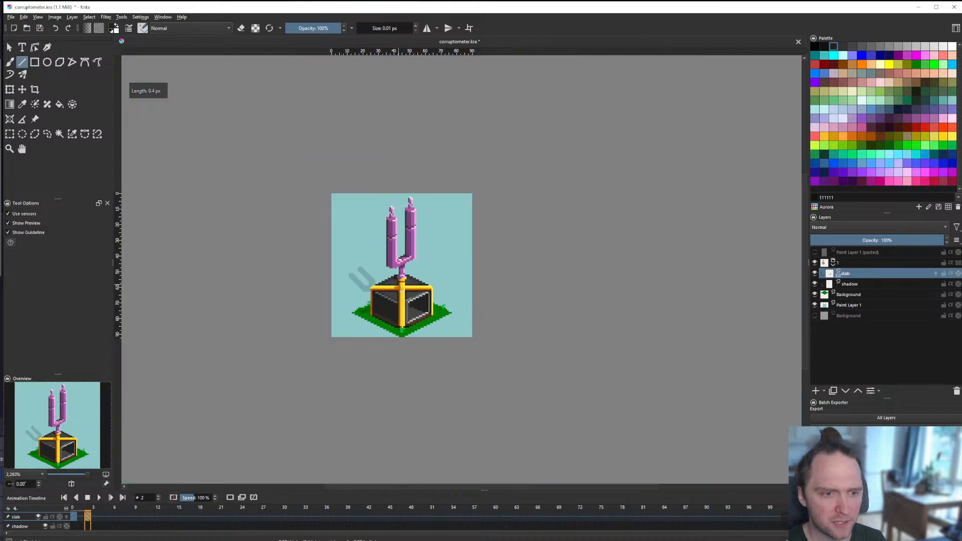
{"action": "scroll", "coordinate": [402, 290], "scroll_direction": "up", "scroll_amount": 4}
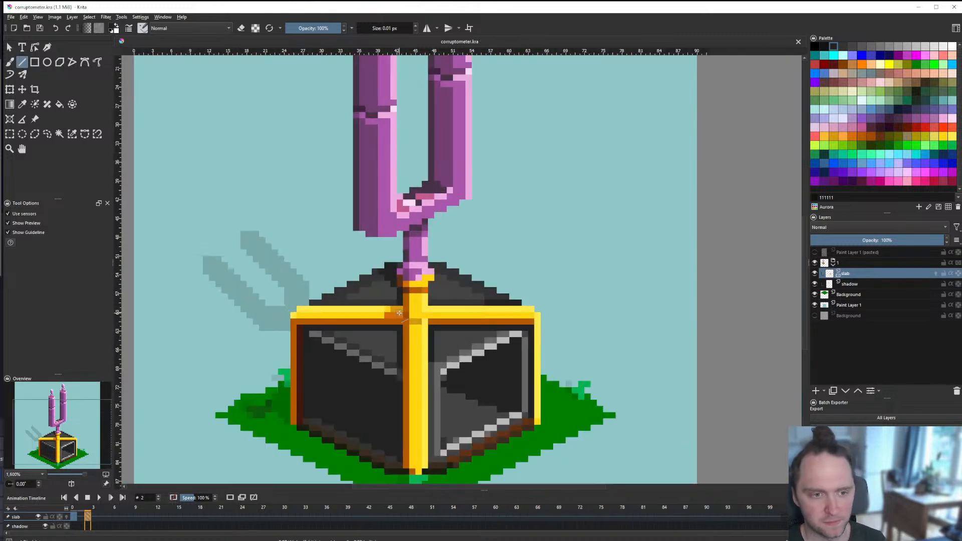
Step: Widen the near-black shadow on the top face outward from the collar toward its left upper edge
{"action": "scroll", "coordinate": [364, 278], "scroll_direction": "up", "scroll_amount": 3}
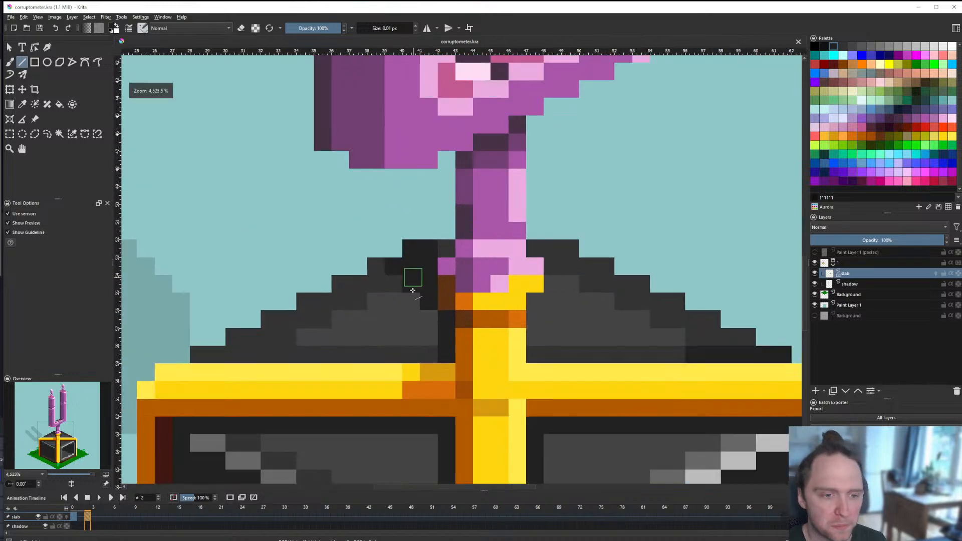
{"action": "left_click", "coordinate": [408, 298]}
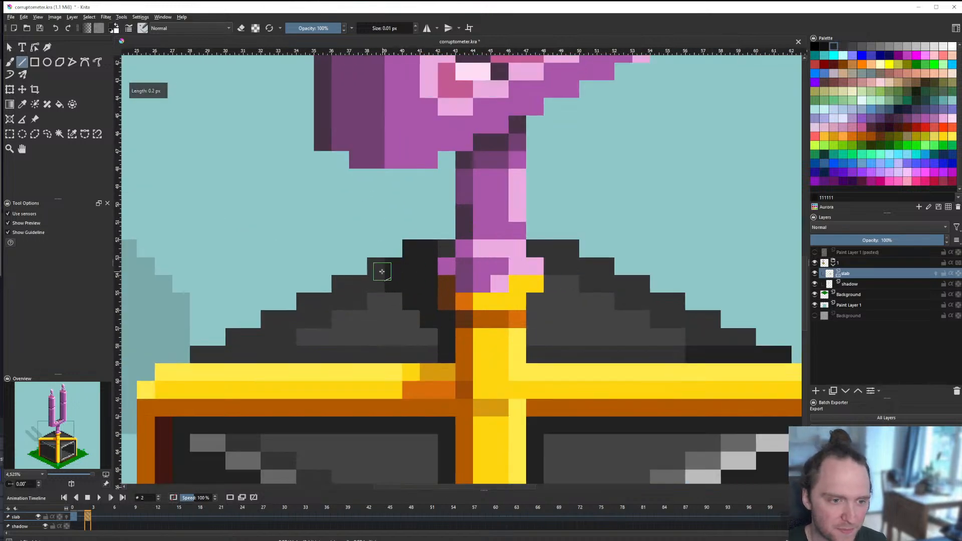
{"action": "scroll", "coordinate": [383, 271], "scroll_direction": "down", "scroll_amount": 8}
{"action": "scroll", "coordinate": [399, 320], "scroll_direction": "up", "scroll_amount": 9}
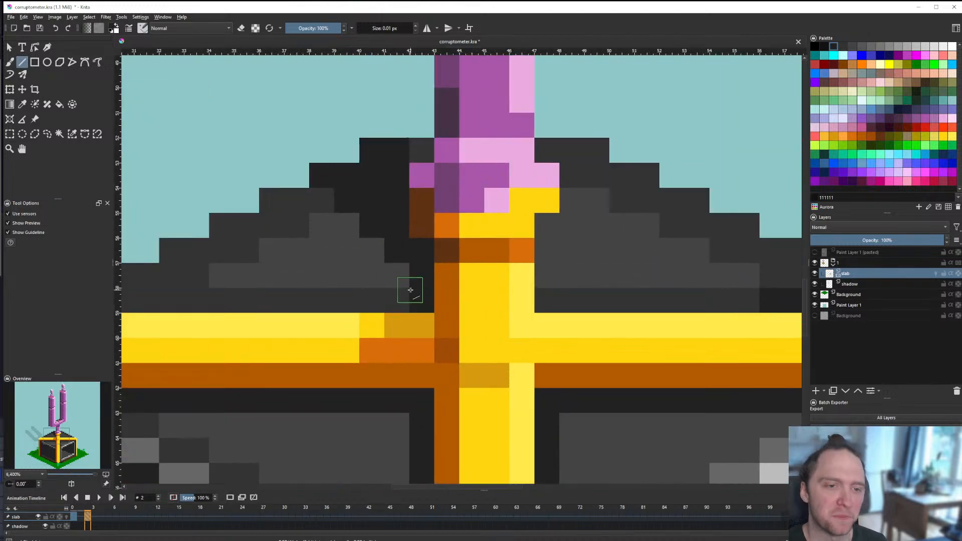
{"action": "scroll", "coordinate": [410, 290], "scroll_direction": "down", "scroll_amount": 6}
{"action": "scroll", "coordinate": [413, 331], "scroll_direction": "up", "scroll_amount": 2}
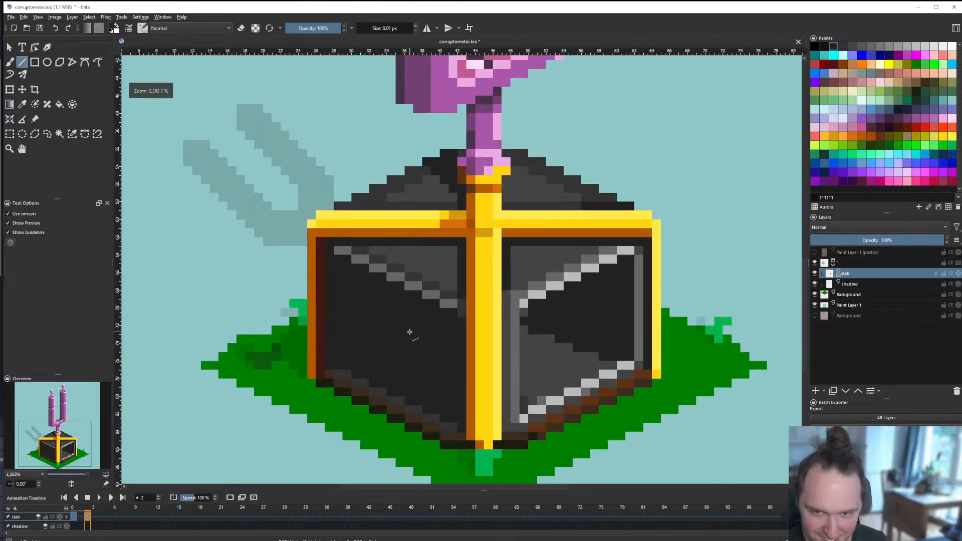
Step: Choose the grey 555555 from the palette and look over the whole device at several zoom levels
{"action": "left_click", "coordinate": [864, 49]}
{"action": "scroll", "coordinate": [481, 290], "scroll_direction": "down", "scroll_amount": 5}
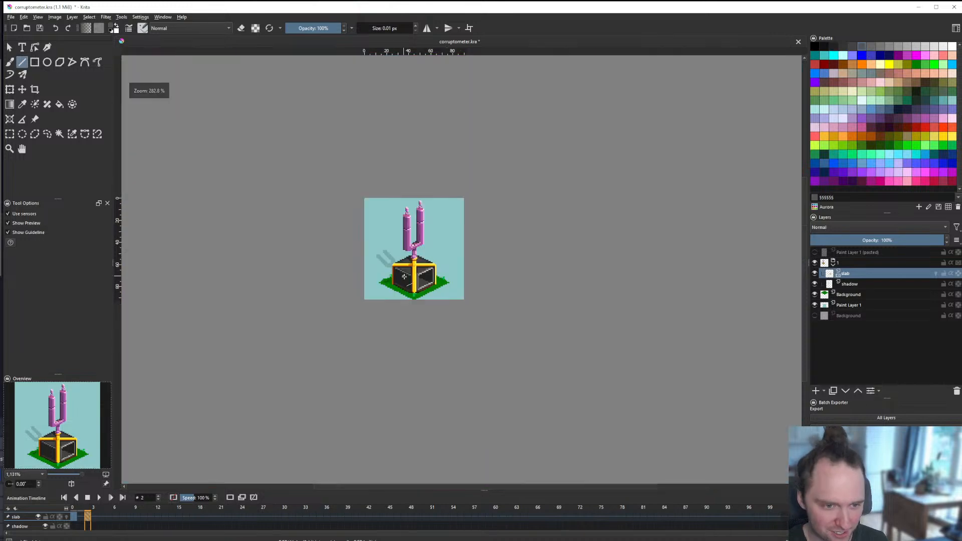
{"action": "scroll", "coordinate": [404, 278], "scroll_direction": "up", "scroll_amount": 5}
{"action": "scroll", "coordinate": [417, 283], "scroll_direction": "down", "scroll_amount": 5}
{"action": "scroll", "coordinate": [417, 283], "scroll_direction": "down", "scroll_amount": 1}
{"action": "scroll", "coordinate": [481, 346], "scroll_direction": "up", "scroll_amount": 7}
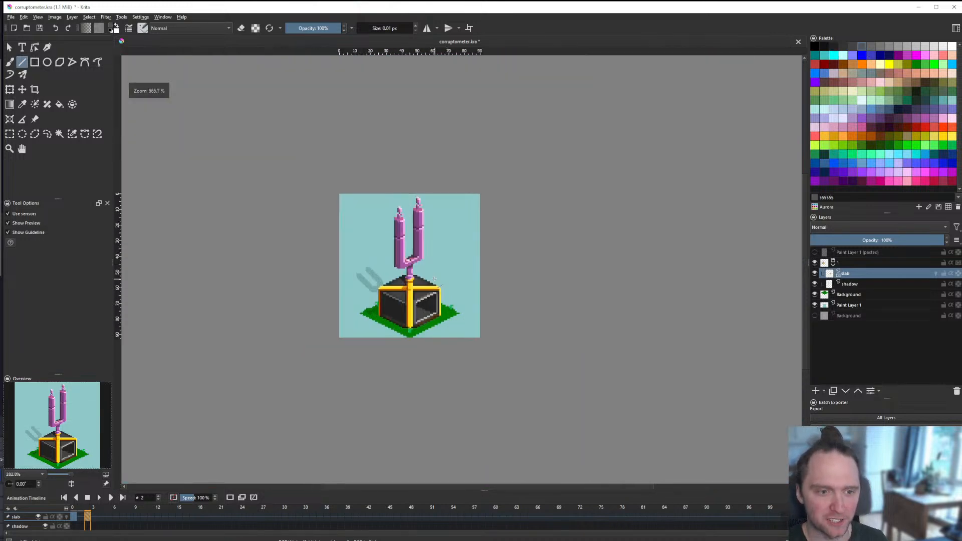
{"action": "scroll", "coordinate": [320, 296], "scroll_direction": "down", "scroll_amount": 2}
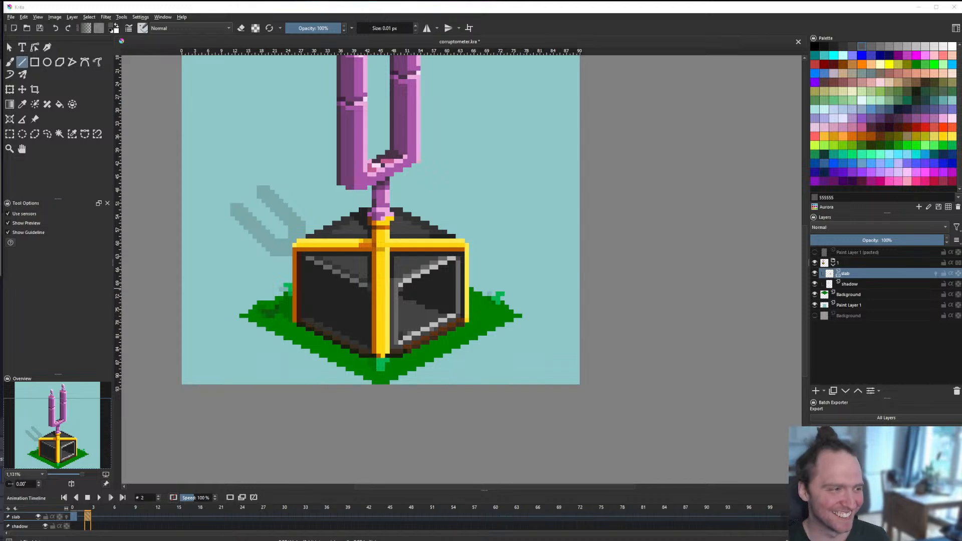
Step: Lengthen the central gold post's lower end by one pixel, continuing its dark orange edge, gold core and light yellow edge in matching colours
{"action": "scroll", "coordinate": [324, 294], "scroll_direction": "up", "scroll_amount": 6}
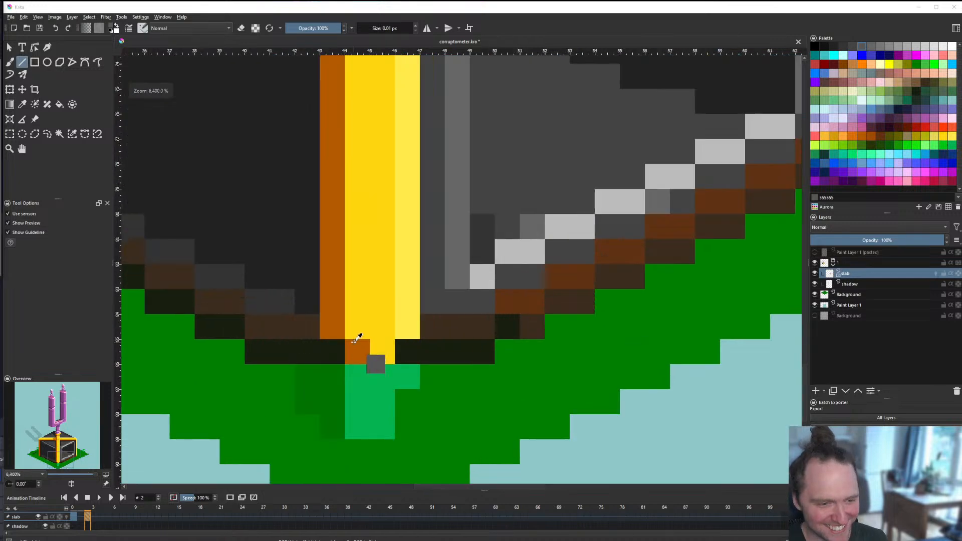
{"action": "left_click", "coordinate": [384, 359], "text": "ctrl"}
{"action": "left_click", "coordinate": [382, 375]}
{"action": "left_click", "coordinate": [336, 329], "text": "ctrl"}
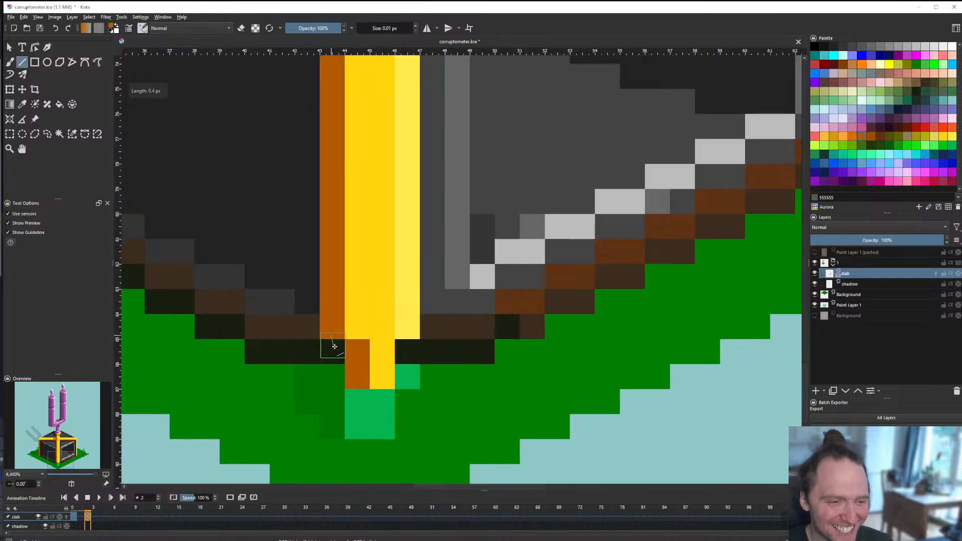
{"action": "left_click", "coordinate": [332, 350]}
{"action": "left_click", "coordinate": [405, 331], "text": "ctrl"}
{"action": "left_click", "coordinate": [406, 352]}
{"action": "left_click", "coordinate": [375, 324], "text": "ctrl"}
{"action": "left_click", "coordinate": [359, 349]}
{"action": "scroll", "coordinate": [383, 339], "scroll_direction": "down", "scroll_amount": 4}
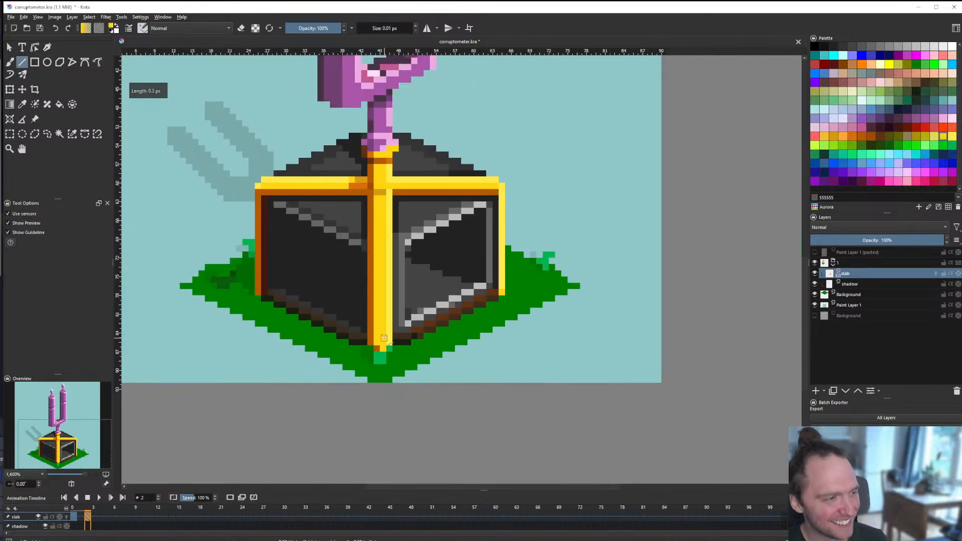
Step: Examine the lengthened gold post, the resonator box and the whole device both close up and at small size
{"action": "scroll", "coordinate": [382, 326], "scroll_direction": "up", "scroll_amount": 2}
{"action": "scroll", "coordinate": [381, 304], "scroll_direction": "down", "scroll_amount": 5}
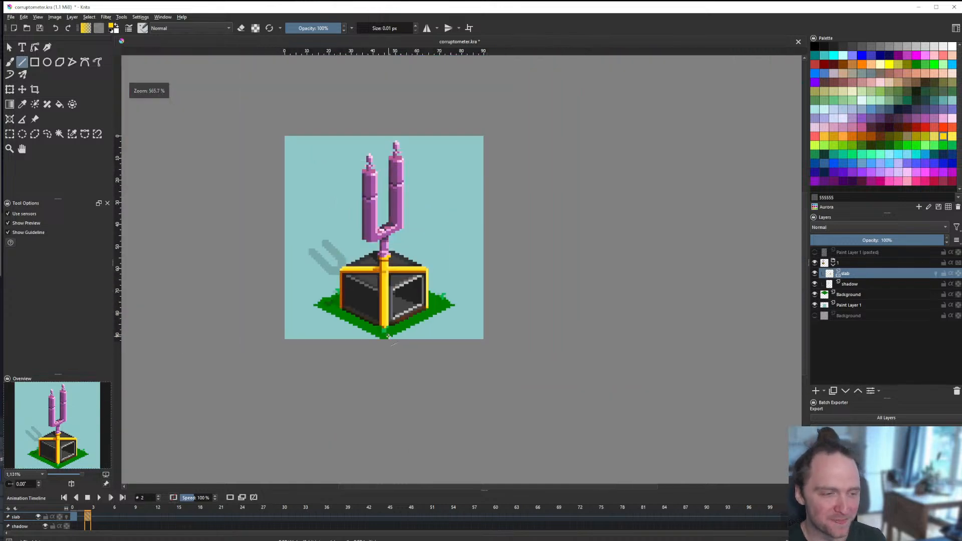
{"action": "scroll", "coordinate": [383, 308], "scroll_direction": "up", "scroll_amount": 3}
{"action": "scroll", "coordinate": [376, 301], "scroll_direction": "down", "scroll_amount": 2}
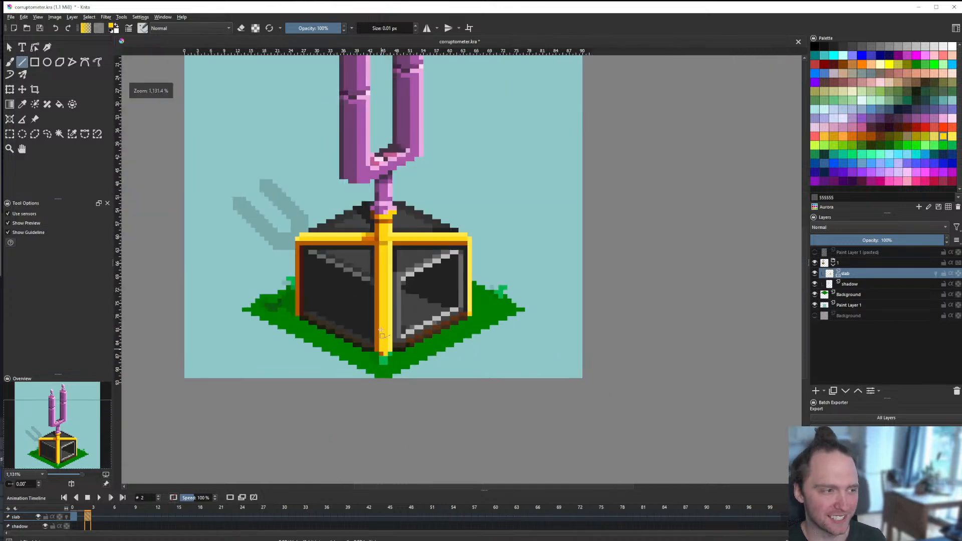
{"action": "scroll", "coordinate": [373, 296], "scroll_direction": "down", "scroll_amount": 1}
{"action": "scroll", "coordinate": [378, 306], "scroll_direction": "up", "scroll_amount": 3}
{"action": "scroll", "coordinate": [380, 311], "scroll_direction": "down", "scroll_amount": 3}
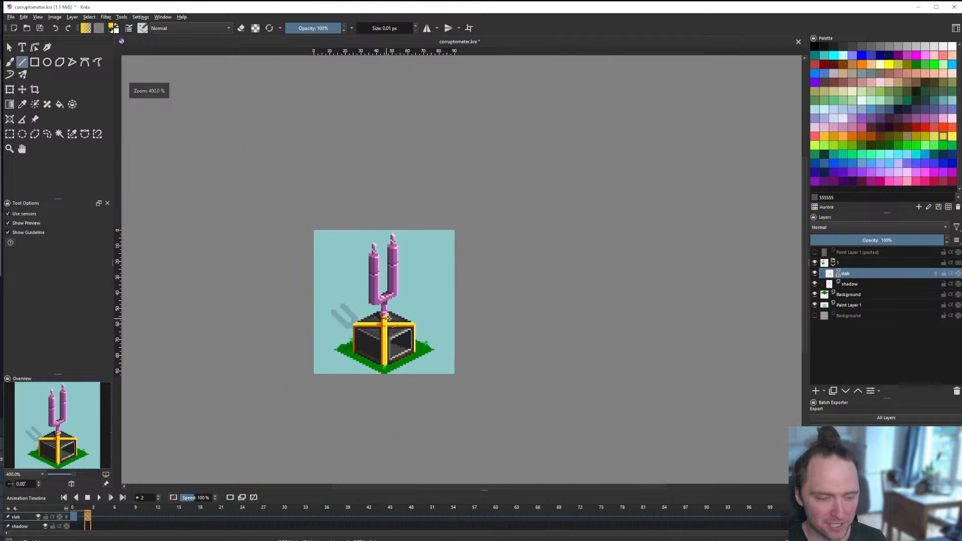
{"action": "scroll", "coordinate": [385, 316], "scroll_direction": "up", "scroll_amount": 2}
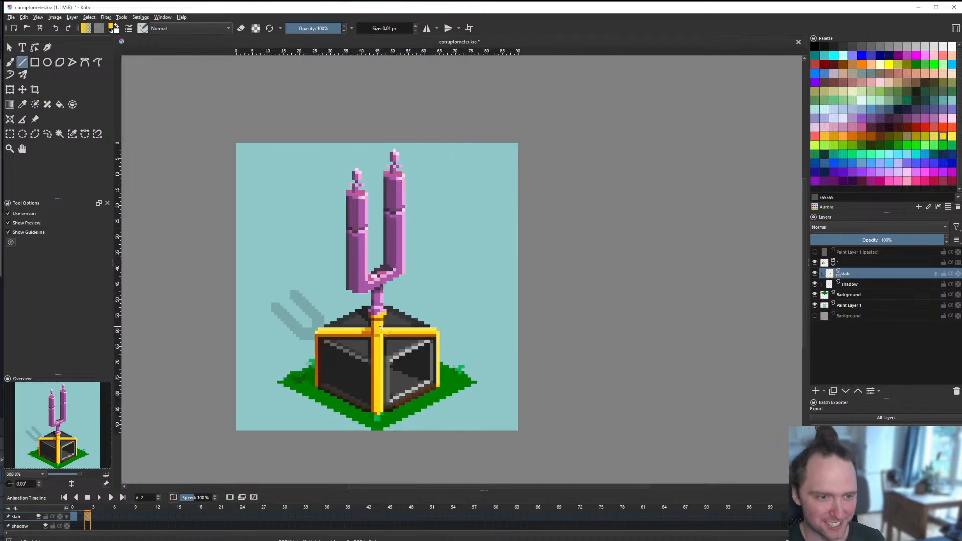
{"action": "scroll", "coordinate": [381, 262], "scroll_direction": "up", "scroll_amount": 5}
{"action": "scroll", "coordinate": [376, 279], "scroll_direction": "down", "scroll_amount": 6}
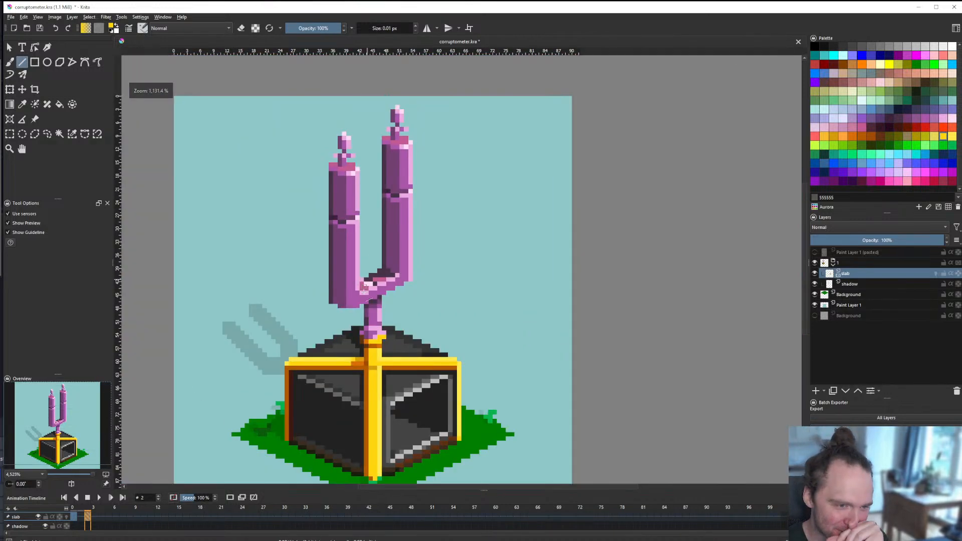
{"action": "scroll", "coordinate": [348, 300], "scroll_direction": "up", "scroll_amount": 1}
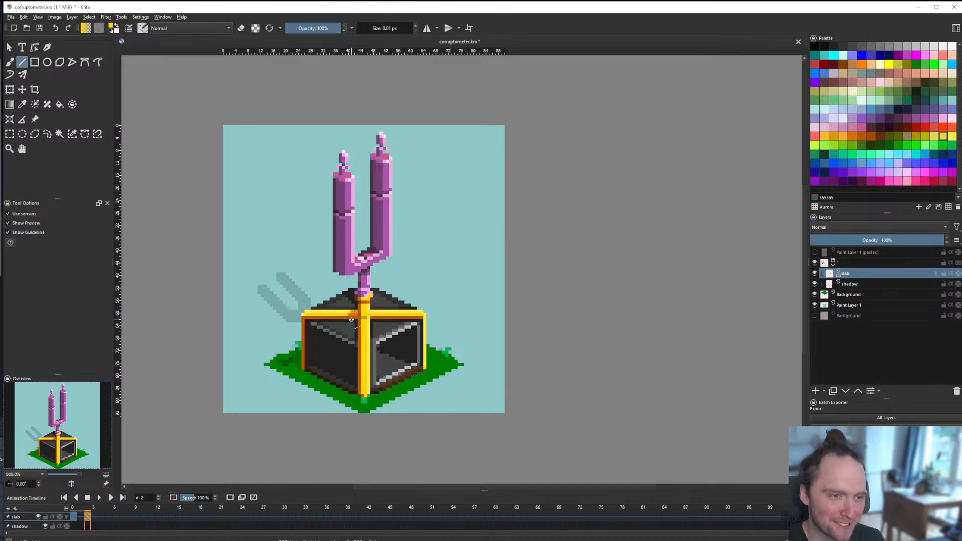
{"action": "scroll", "coordinate": [357, 372], "scroll_direction": "up", "scroll_amount": 2}
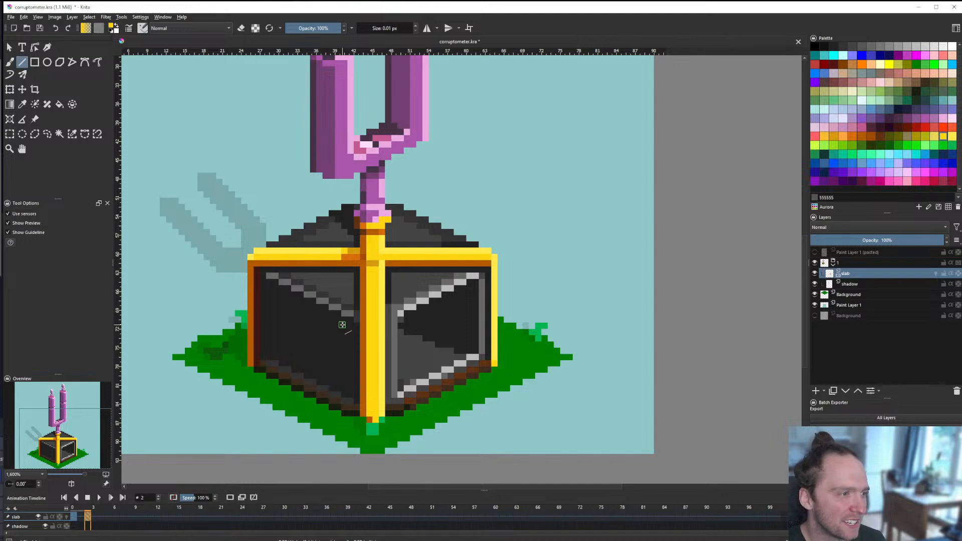
{"action": "scroll", "coordinate": [339, 327], "scroll_direction": "down", "scroll_amount": 3}
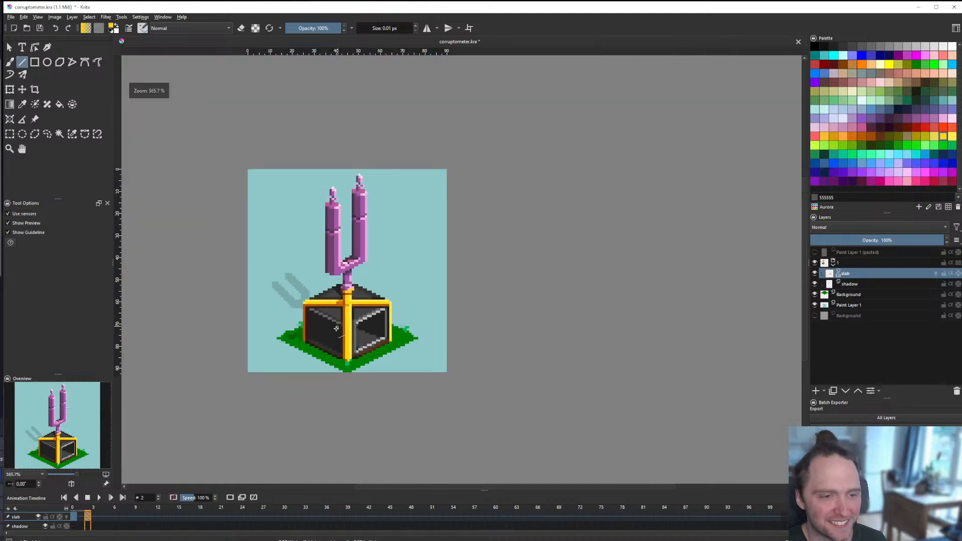
{"action": "scroll", "coordinate": [335, 328], "scroll_direction": "up", "scroll_amount": 3}
{"action": "scroll", "coordinate": [416, 321], "scroll_direction": "down", "scroll_amount": 3}
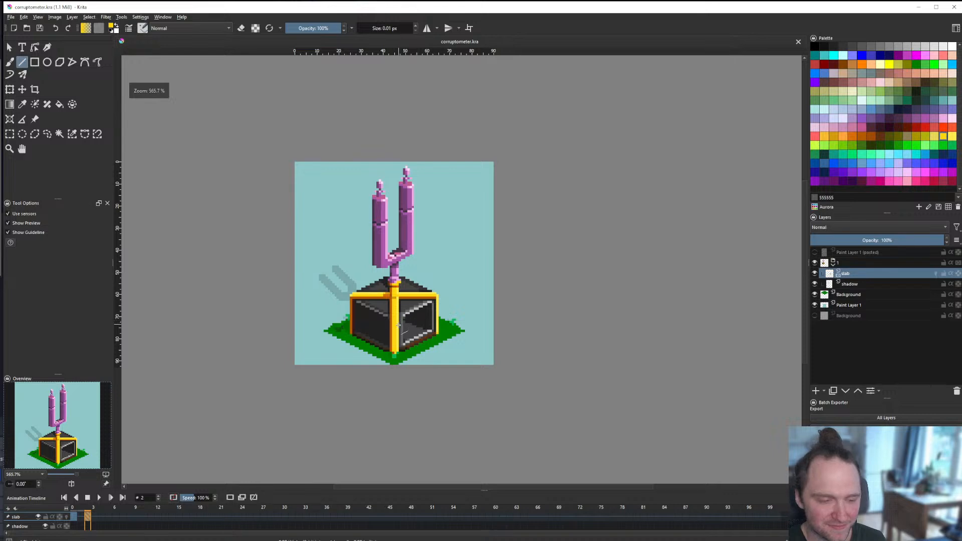
Step: Paint a sampled light grey pixel at the inner lower end of the right window's upper highlight, and save the file
{"action": "scroll", "coordinate": [401, 301], "scroll_direction": "up", "scroll_amount": 7}
{"action": "left_click", "coordinate": [425, 244], "text": "ctrl"}
{"action": "left_click", "coordinate": [411, 260]}
{"action": "scroll", "coordinate": [410, 271], "scroll_direction": "down", "scroll_amount": 8}
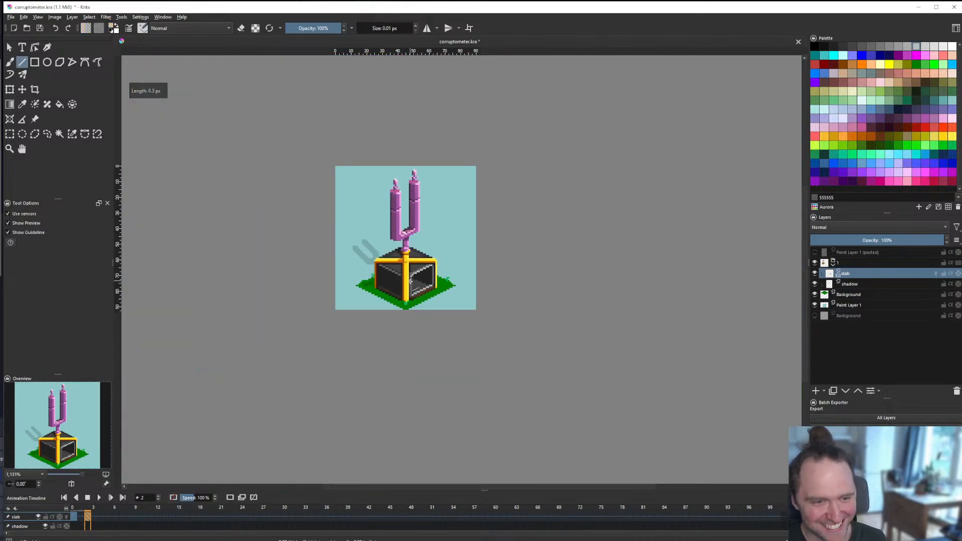
{"action": "scroll", "coordinate": [410, 282], "scroll_direction": "up", "scroll_amount": 4}
{"action": "key", "text": "ctrl+s"}
Step: Try continuing the right window's upper highlight diagonally down onto its grey inner edge with light grey pixels, and undo them
{"action": "left_click", "coordinate": [390, 235]}
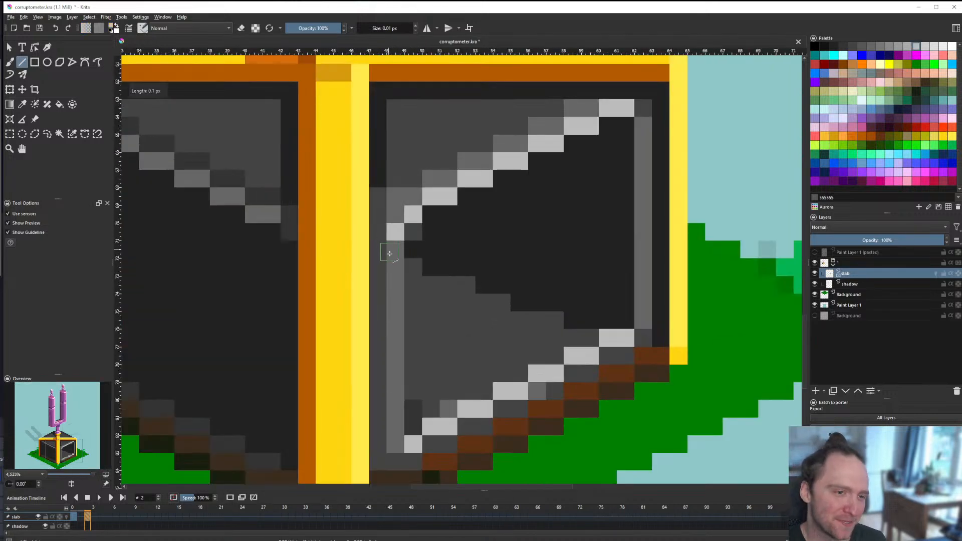
{"action": "left_click", "coordinate": [381, 231]}
{"action": "scroll", "coordinate": [392, 271], "scroll_direction": "down", "scroll_amount": 8}
{"action": "scroll", "coordinate": [395, 272], "scroll_direction": "up", "scroll_amount": 7}
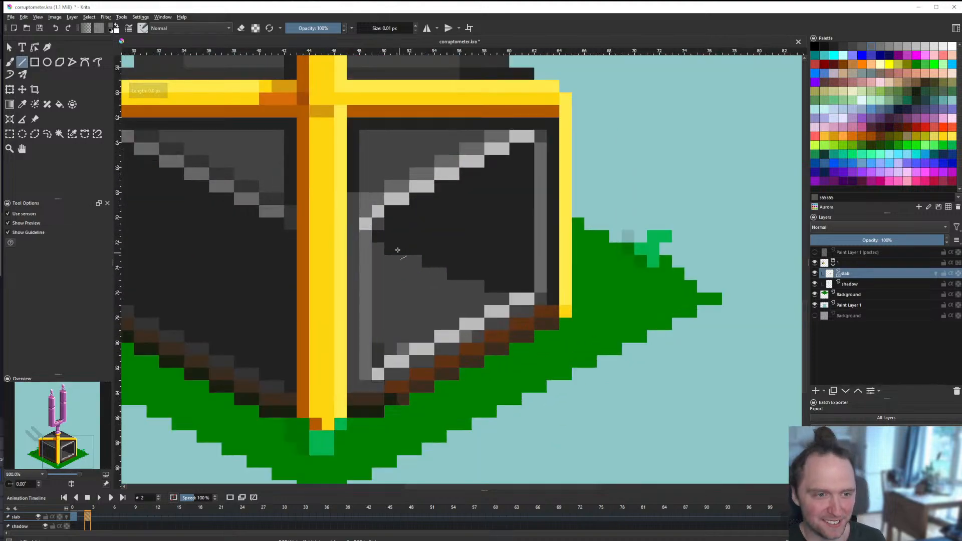
{"action": "key", "text": "ctrl+z"}
{"action": "key", "text": "ctrl+z"}
Step: Widen the inner end of the right window's upper highlight by one light grey pixel across the grey inner edge
{"action": "scroll", "coordinate": [399, 247], "scroll_direction": "down", "scroll_amount": 6}
{"action": "scroll", "coordinate": [325, 284], "scroll_direction": "up", "scroll_amount": 7}
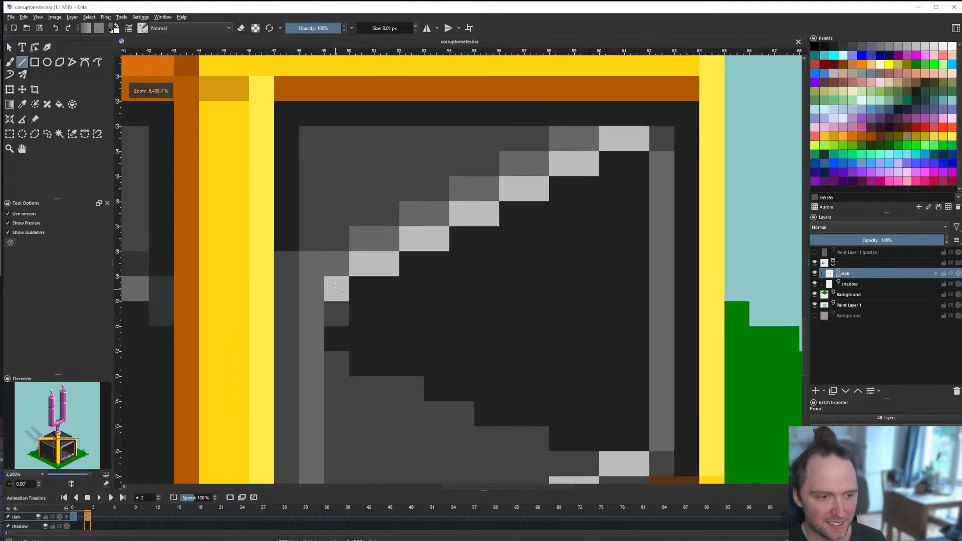
{"action": "left_click", "coordinate": [325, 285]}
{"action": "scroll", "coordinate": [325, 284], "scroll_direction": "down", "scroll_amount": 6}
{"action": "scroll", "coordinate": [323, 286], "scroll_direction": "up", "scroll_amount": 5}
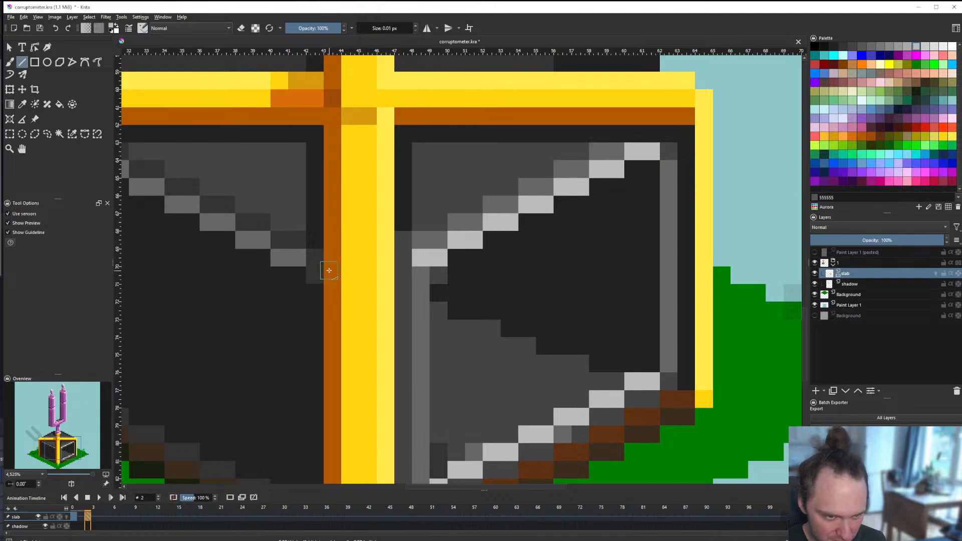
{"action": "scroll", "coordinate": [339, 275], "scroll_direction": "down", "scroll_amount": 6}
{"action": "scroll", "coordinate": [352, 272], "scroll_direction": "up", "scroll_amount": 5}
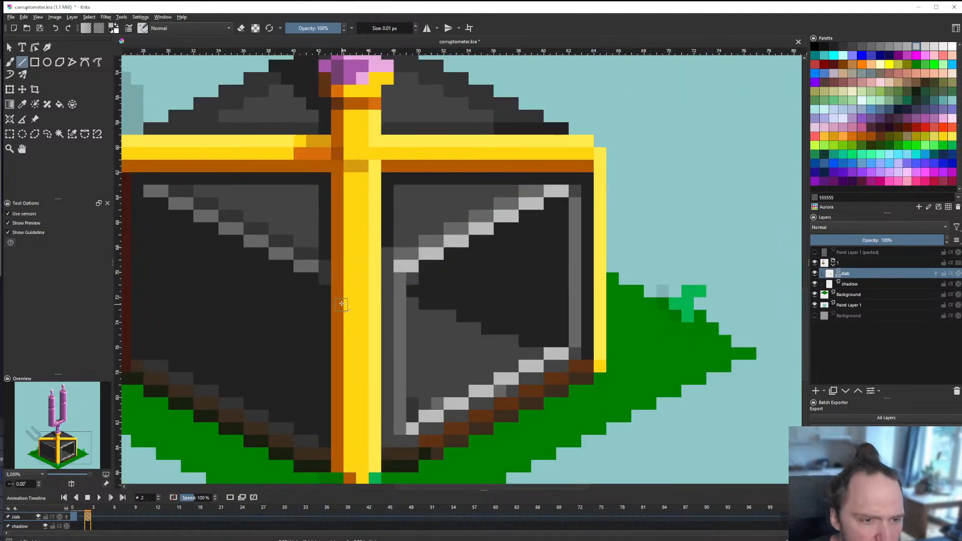
Step: Darken the pixels just below the inner end of the right window's upper highlight and retouch the inner edge beneath them
{"action": "scroll", "coordinate": [396, 285], "scroll_direction": "up", "scroll_amount": 2}
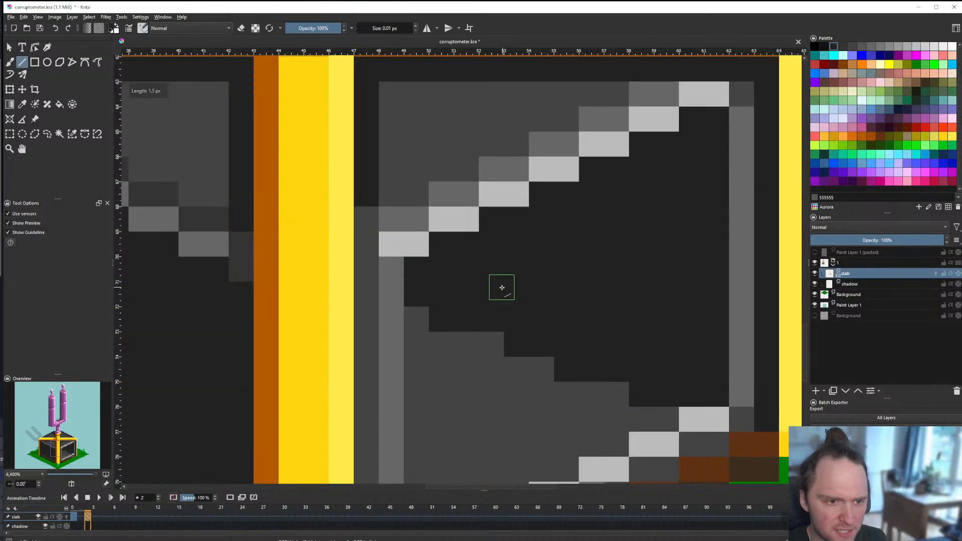
{"action": "scroll", "coordinate": [408, 268], "scroll_direction": "down", "scroll_amount": 6}
{"action": "scroll", "coordinate": [406, 265], "scroll_direction": "up", "scroll_amount": 5}
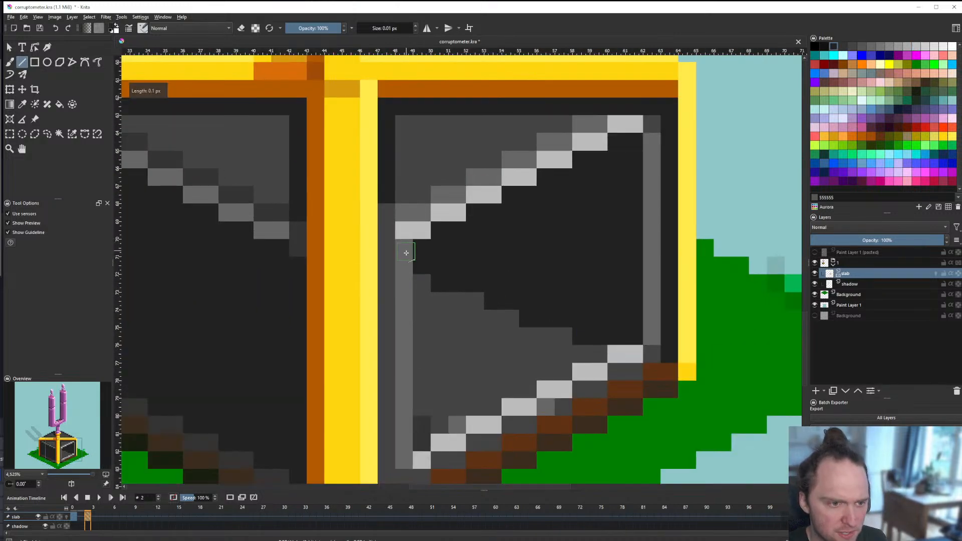
{"action": "scroll", "coordinate": [404, 264], "scroll_direction": "down", "scroll_amount": 1}
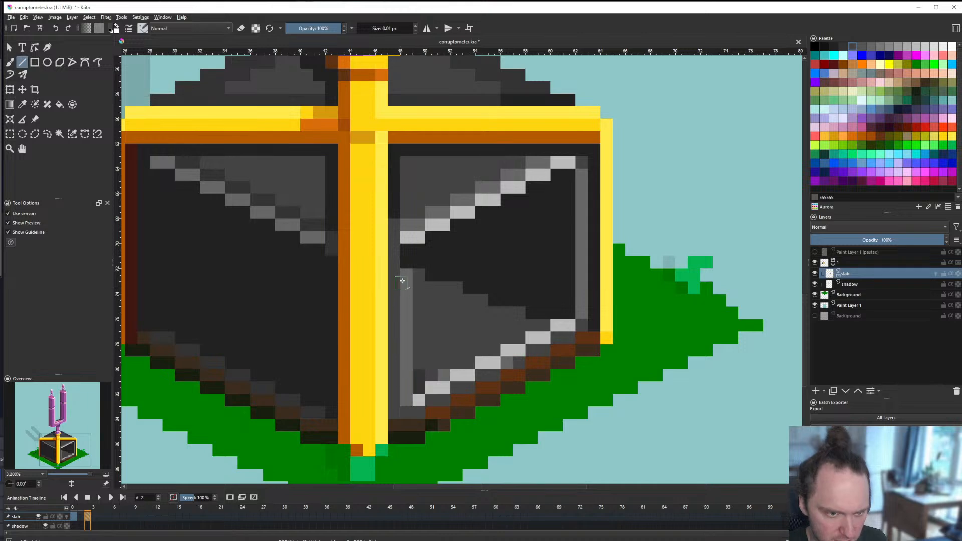
{"action": "left_click_drag", "start_coordinate": [402, 280], "coordinate": [398, 253]}
{"action": "scroll", "coordinate": [408, 373], "scroll_direction": "down", "scroll_amount": 6}
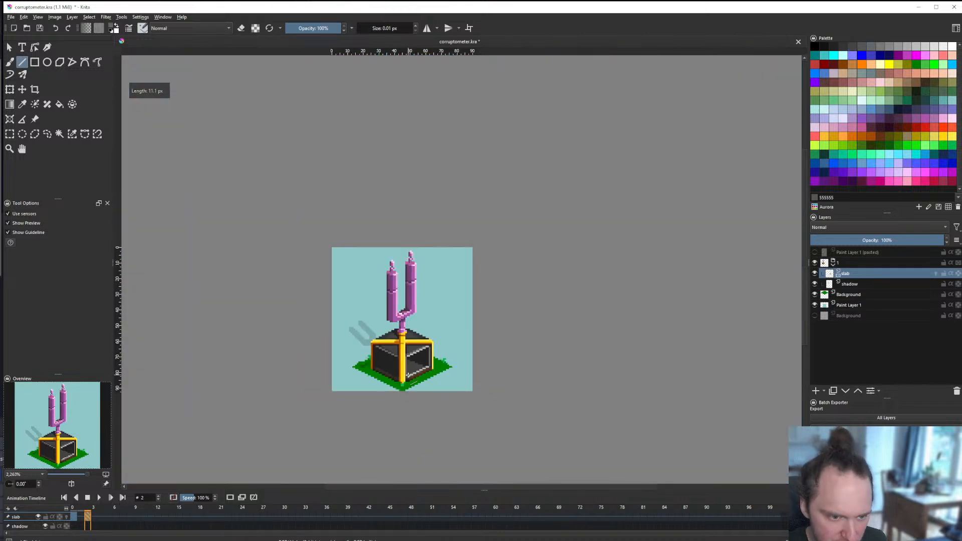
{"action": "scroll", "coordinate": [416, 377], "scroll_direction": "down", "scroll_amount": 2}
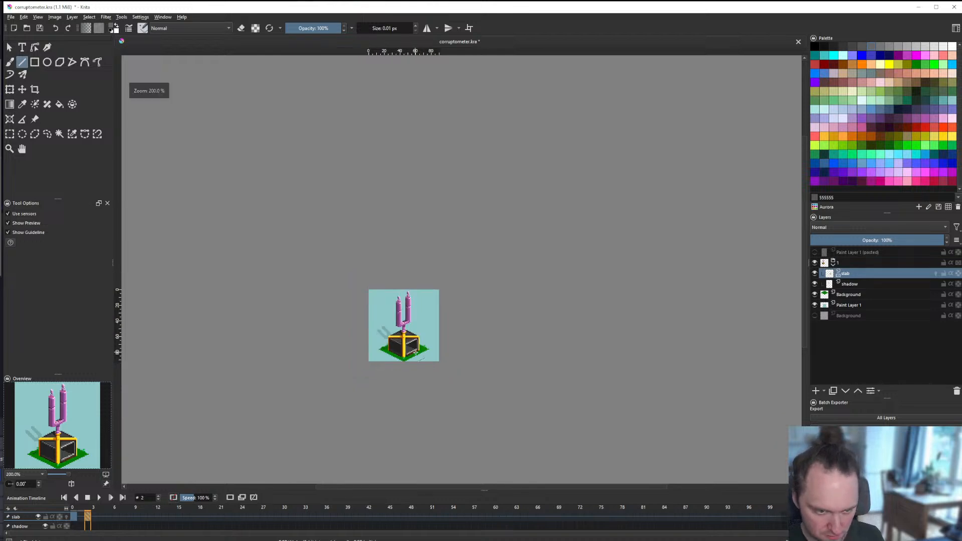
{"action": "scroll", "coordinate": [415, 371], "scroll_direction": "up", "scroll_amount": 5}
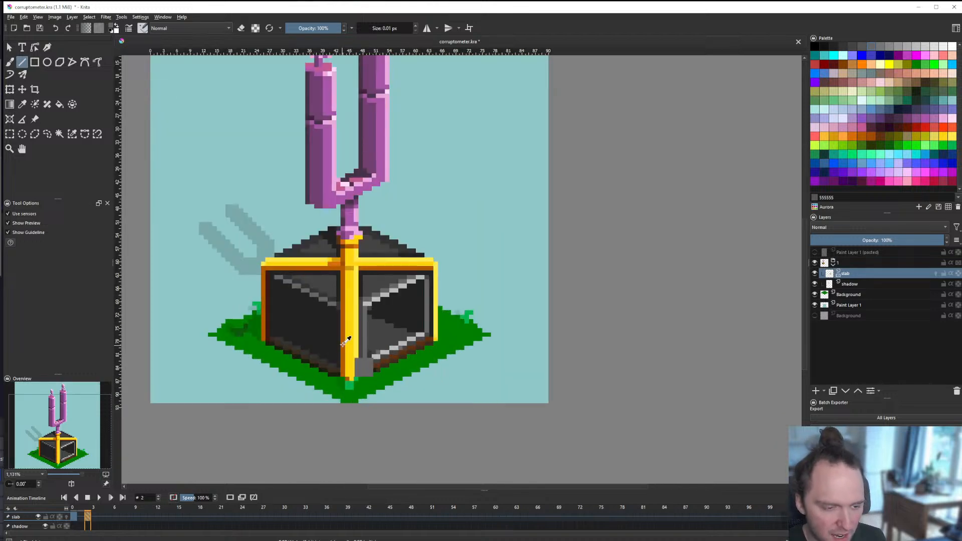
Step: Repaint the right window's inner edge in grey up past the highlight's inner end, and save the file
{"action": "scroll", "coordinate": [334, 345], "scroll_direction": "up", "scroll_amount": 1}
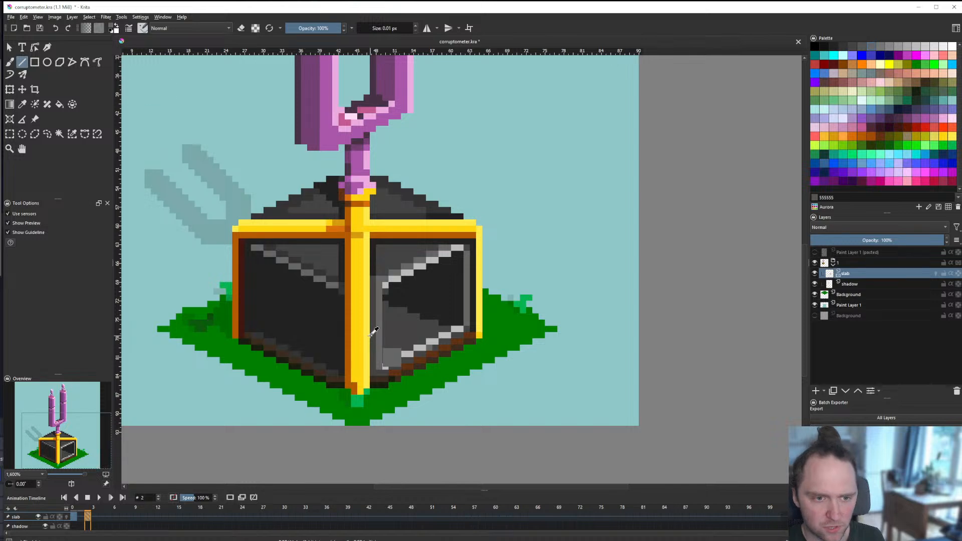
{"action": "scroll", "coordinate": [396, 309], "scroll_direction": "up", "scroll_amount": 1}
{"action": "scroll", "coordinate": [395, 308], "scroll_direction": "up", "scroll_amount": 3}
{"action": "left_click", "coordinate": [380, 269]}
{"action": "mouse_move", "coordinate": [361, 244]}
{"action": "left_mouse_down"}
{"action": "mouse_move", "coordinate": [383, 269]}
{"action": "mouse_move", "coordinate": [361, 243]}
{"action": "left_mouse_up"}
{"action": "left_click", "coordinate": [409, 289]}
{"action": "left_click", "coordinate": [398, 273], "text": "ctrl"}
{"action": "scroll", "coordinate": [399, 269], "scroll_direction": "down", "scroll_amount": 7}
{"action": "key", "text": "ctrl+s"}
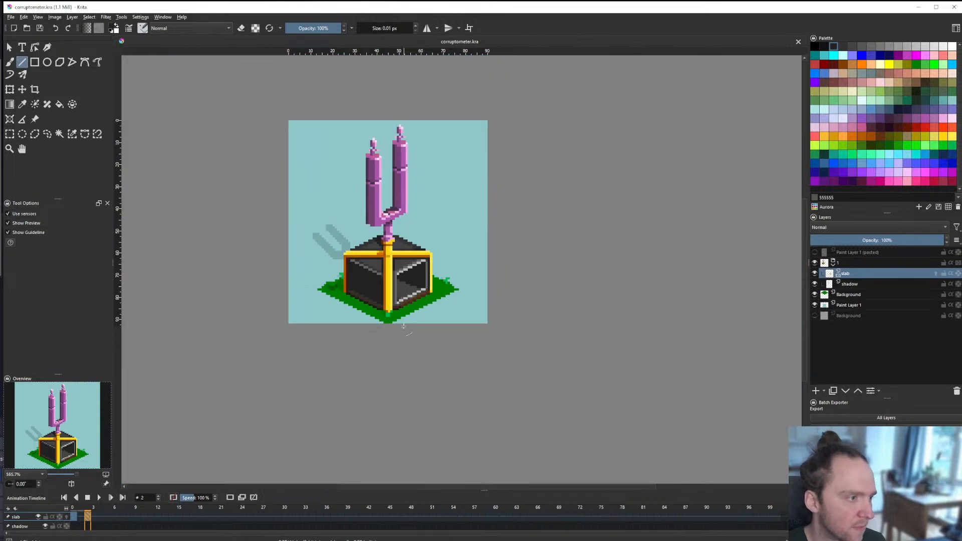
Step: Compare the shading of the box's left and right windows at several zoom levels
{"action": "scroll", "coordinate": [403, 326], "scroll_direction": "down", "scroll_amount": 1}
{"action": "scroll", "coordinate": [371, 301], "scroll_direction": "up", "scroll_amount": 2}
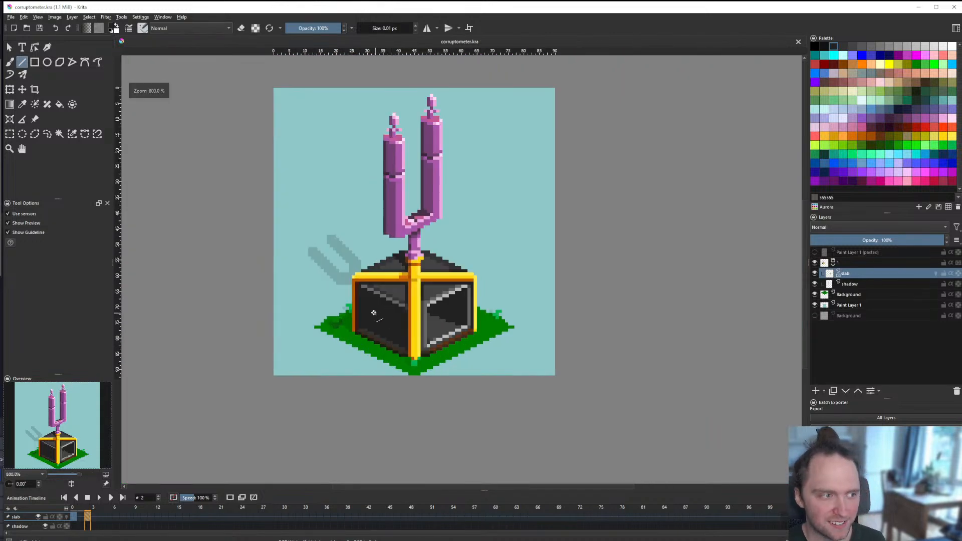
{"action": "scroll", "coordinate": [426, 332], "scroll_direction": "down", "scroll_amount": 2}
{"action": "scroll", "coordinate": [424, 314], "scroll_direction": "up", "scroll_amount": 2}
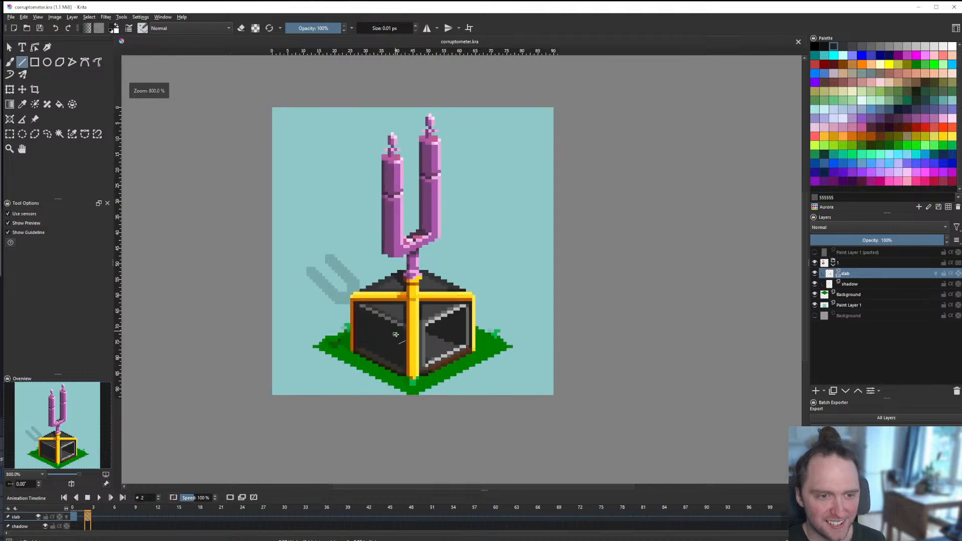
{"action": "scroll", "coordinate": [399, 354], "scroll_direction": "down", "scroll_amount": 2}
{"action": "scroll", "coordinate": [405, 341], "scroll_direction": "up", "scroll_amount": 2}
{"action": "scroll", "coordinate": [405, 347], "scroll_direction": "up", "scroll_amount": 2}
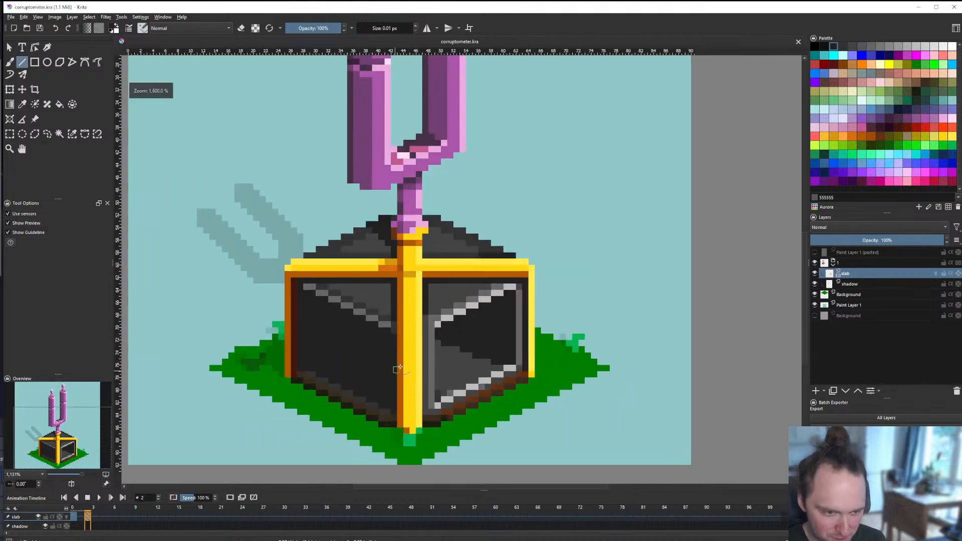
{"action": "scroll", "coordinate": [404, 321], "scroll_direction": "up", "scroll_amount": 2}
{"action": "scroll", "coordinate": [405, 321], "scroll_direction": "down", "scroll_amount": 4}
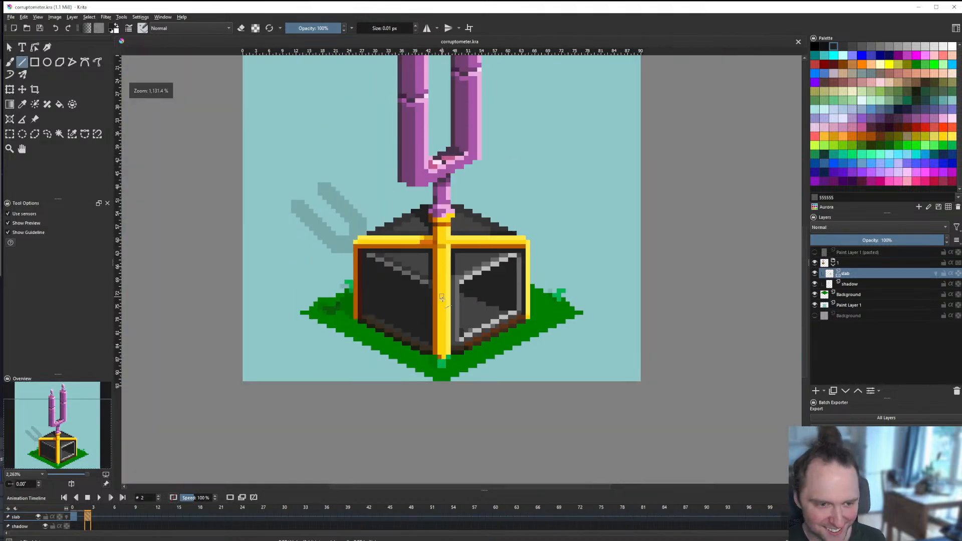
Step: Draw a vertical line about 12 px long in 111111 down the left window's edge beside the central gold post
{"action": "scroll", "coordinate": [407, 210], "scroll_direction": "up", "scroll_amount": 4}
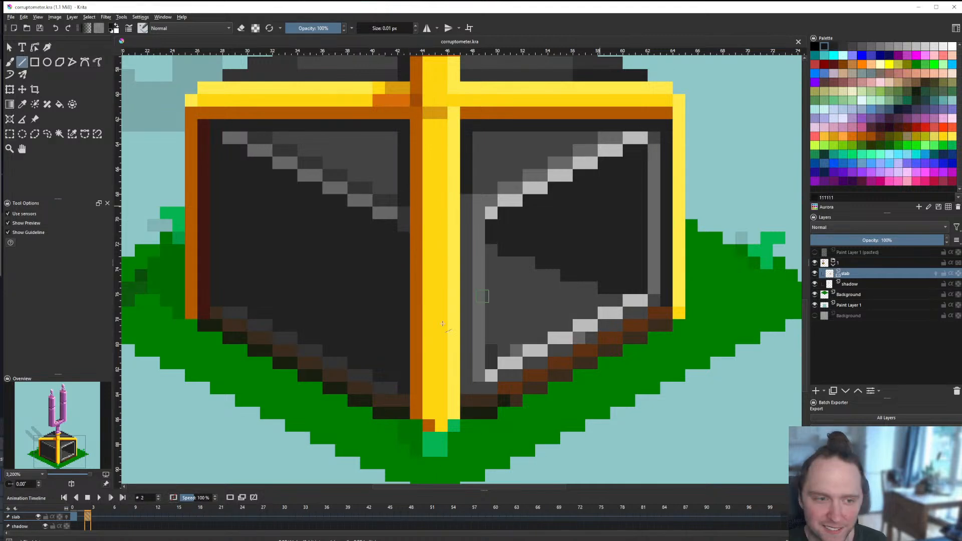
{"action": "left_click_drag", "start_coordinate": [407, 240], "coordinate": [409, 384]}
{"action": "scroll", "coordinate": [409, 383], "scroll_direction": "down", "scroll_amount": 7}
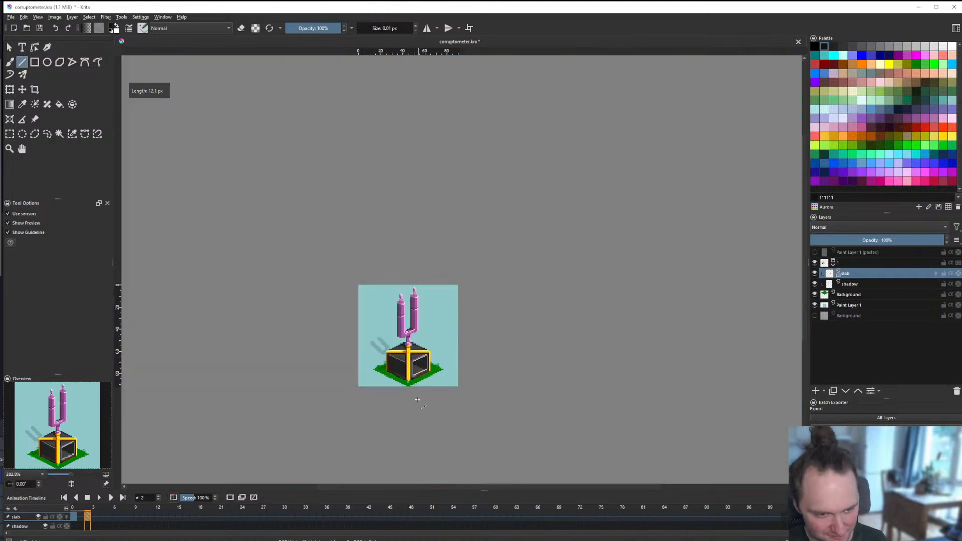
{"action": "scroll", "coordinate": [408, 384], "scroll_direction": "up", "scroll_amount": 4}
{"action": "scroll", "coordinate": [406, 379], "scroll_direction": "down", "scroll_amount": 3}
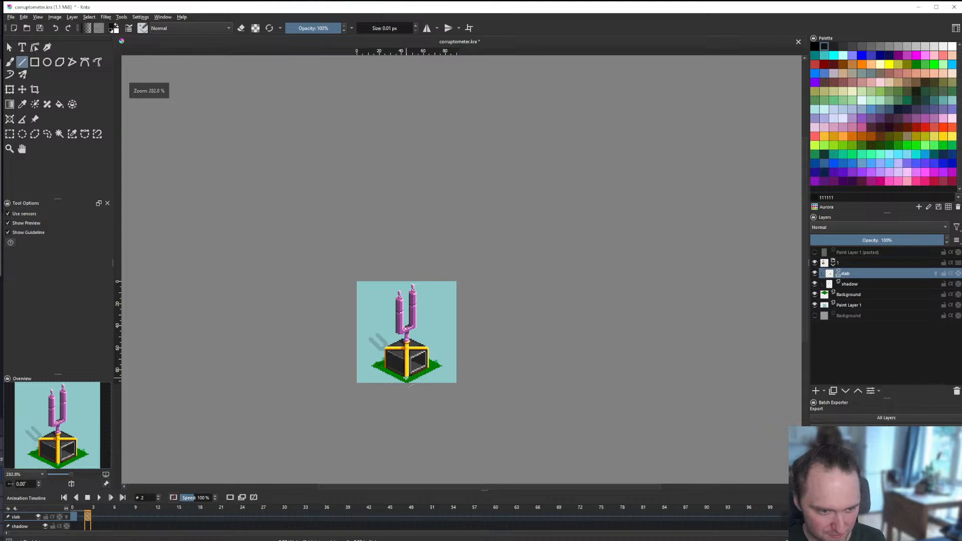
{"action": "scroll", "coordinate": [393, 365], "scroll_direction": "up", "scroll_amount": 7}
{"action": "left_click_drag", "start_coordinate": [400, 419], "coordinate": [393, 261]}
{"action": "key", "text": "ctrl+z"}
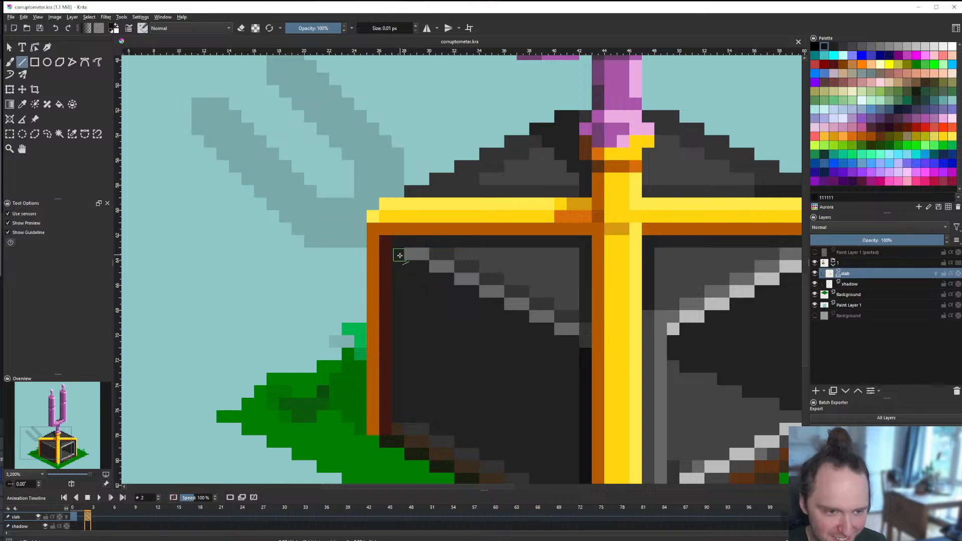
Step: Draw a vertical 111111 shadow line down the left window's outer edge, alongside the dark red strip
{"action": "left_click_drag", "start_coordinate": [400, 256], "coordinate": [398, 423]}
{"action": "scroll", "coordinate": [410, 348], "scroll_direction": "down", "scroll_amount": 8}
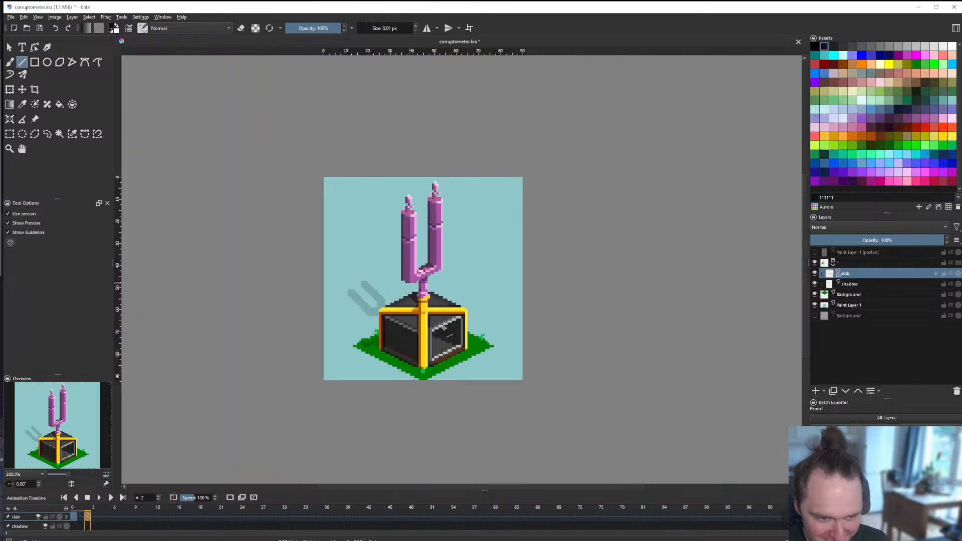
{"action": "scroll", "coordinate": [444, 327], "scroll_direction": "up", "scroll_amount": 8}
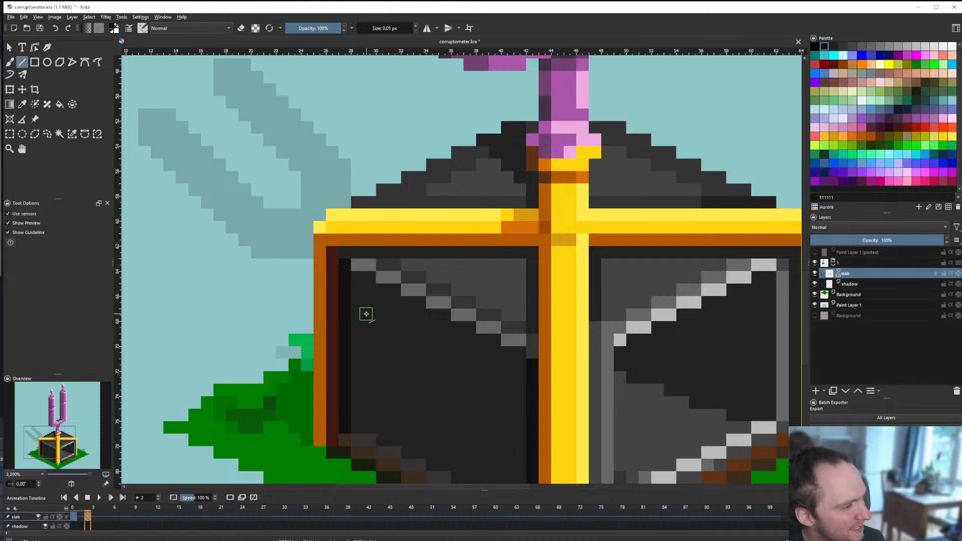
{"action": "scroll", "coordinate": [377, 316], "scroll_direction": "down", "scroll_amount": 7}
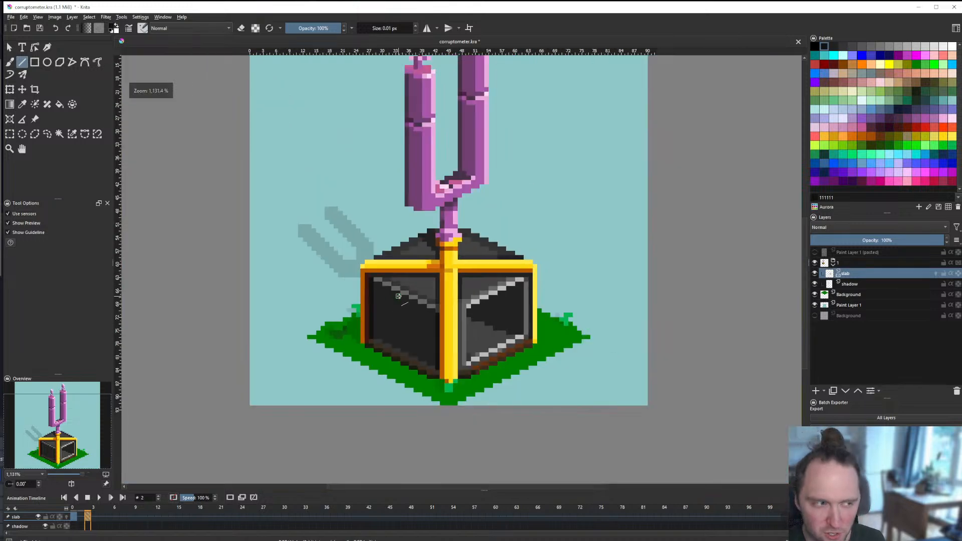
{"action": "scroll", "coordinate": [380, 301], "scroll_direction": "up", "scroll_amount": 4}
{"action": "scroll", "coordinate": [381, 297], "scroll_direction": "down", "scroll_amount": 3}
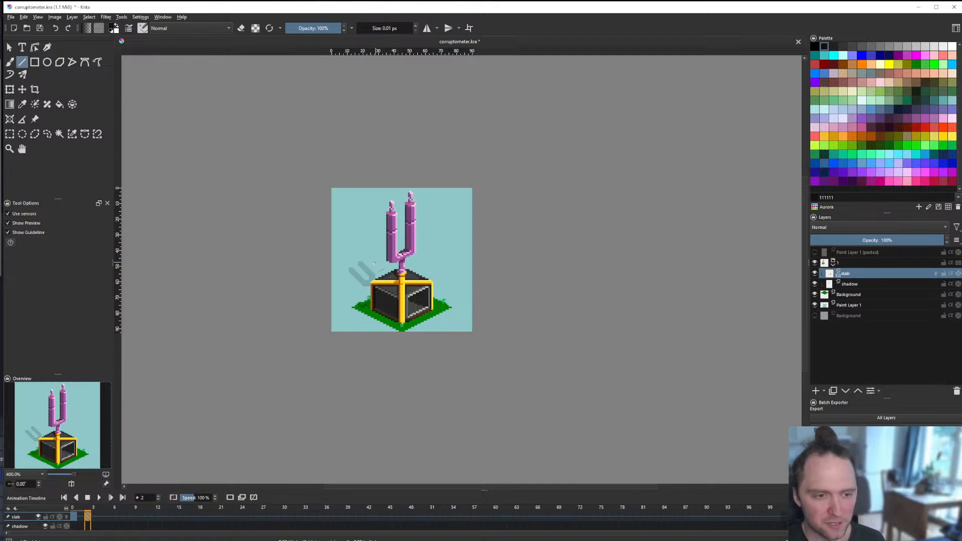
Step: Examine the left window's new shadow lines and compare both windows of the box at several zoom levels
{"action": "scroll", "coordinate": [383, 295], "scroll_direction": "up", "scroll_amount": 5}
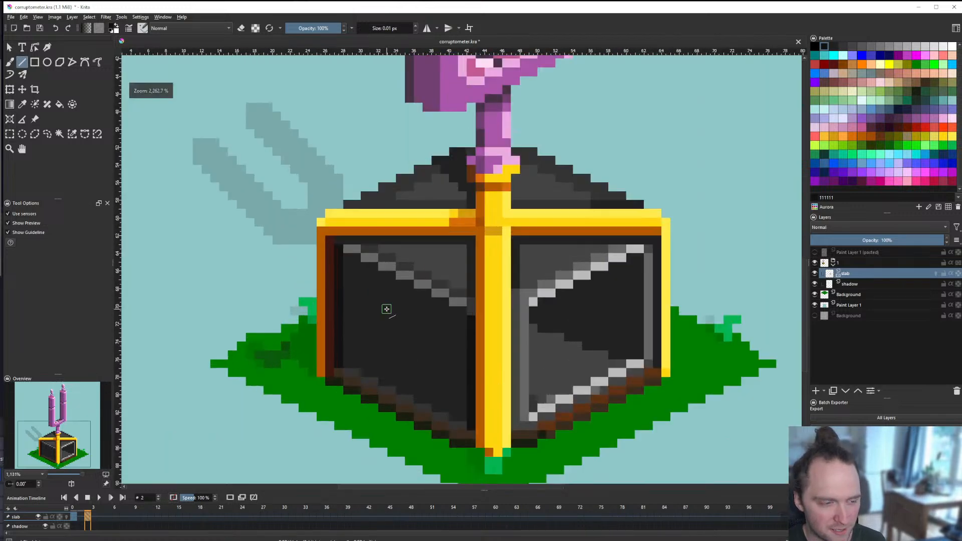
{"action": "scroll", "coordinate": [386, 309], "scroll_direction": "down", "scroll_amount": 7}
{"action": "scroll", "coordinate": [390, 315], "scroll_direction": "up", "scroll_amount": 8}
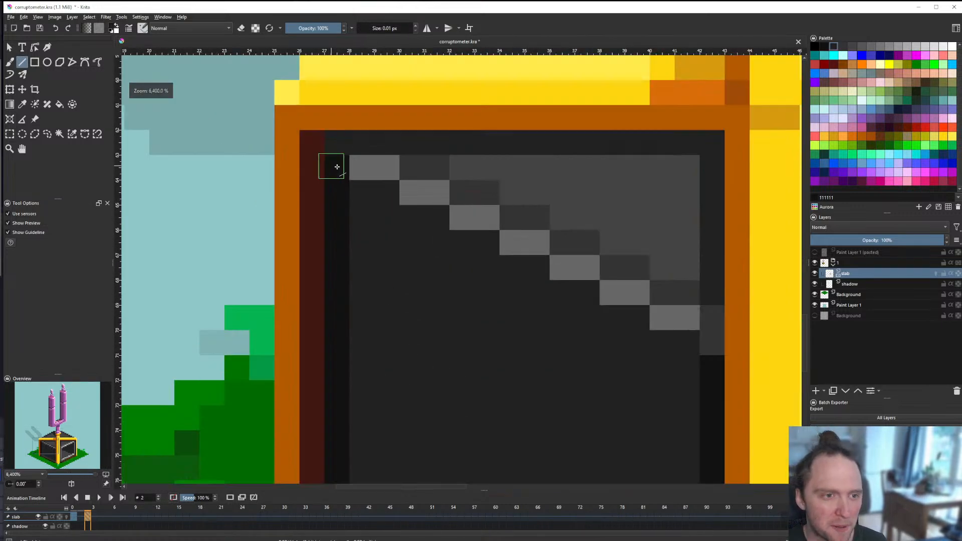
{"action": "scroll", "coordinate": [333, 166], "scroll_direction": "down", "scroll_amount": 4}
{"action": "scroll", "coordinate": [368, 285], "scroll_direction": "up", "scroll_amount": 2}
{"action": "scroll", "coordinate": [368, 285], "scroll_direction": "down", "scroll_amount": 8}
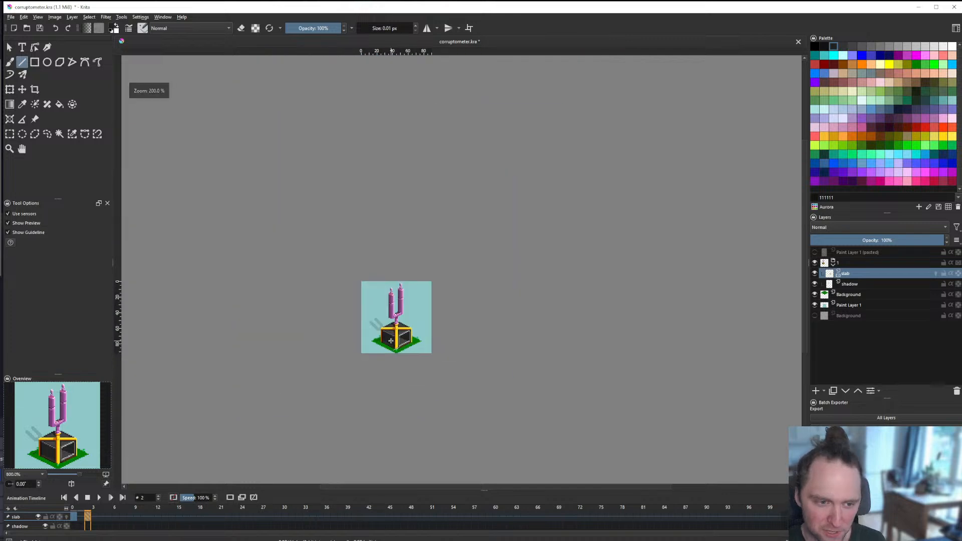
{"action": "scroll", "coordinate": [350, 288], "scroll_direction": "up", "scroll_amount": 12}
{"action": "scroll", "coordinate": [288, 231], "scroll_direction": "down", "scroll_amount": 9}
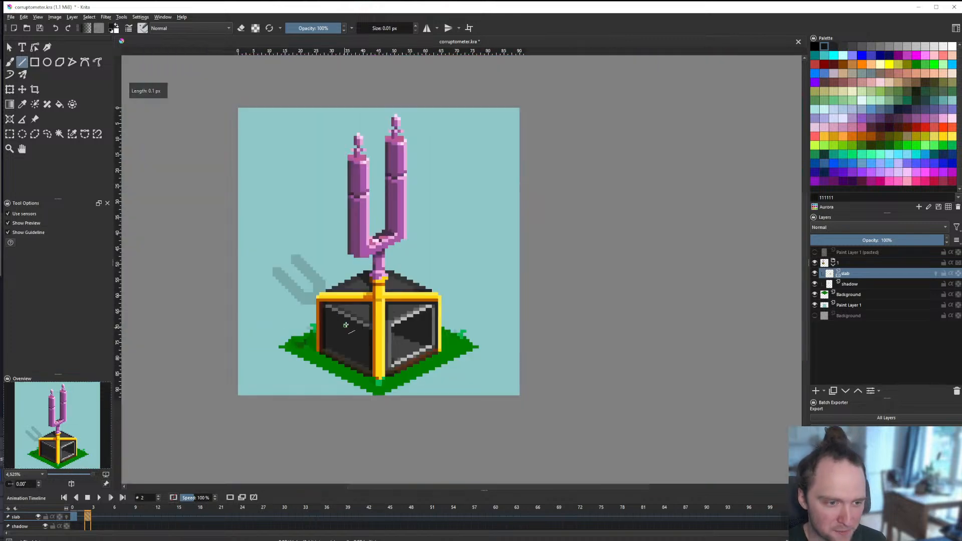
{"action": "scroll", "coordinate": [364, 349], "scroll_direction": "up", "scroll_amount": 4}
{"action": "scroll", "coordinate": [357, 321], "scroll_direction": "down", "scroll_amount": 6}
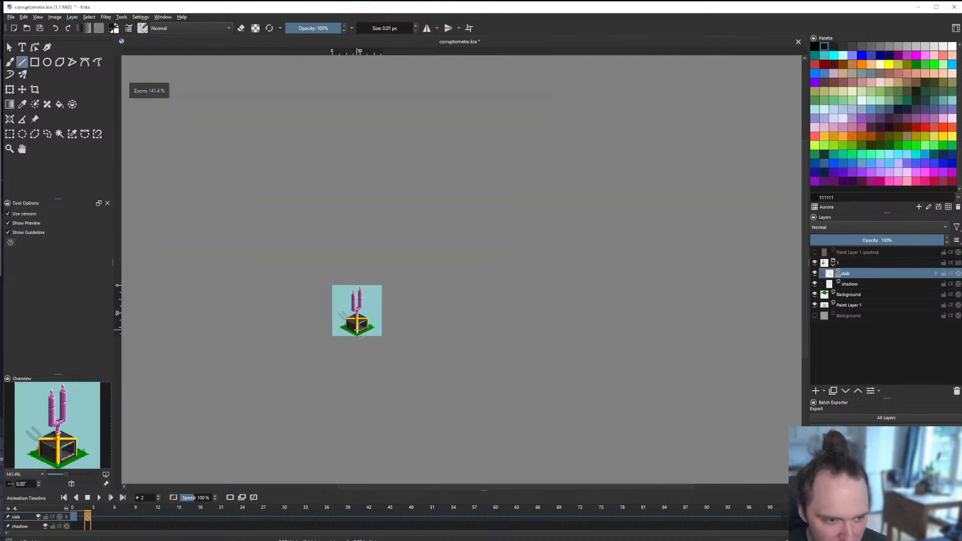
{"action": "scroll", "coordinate": [355, 318], "scroll_direction": "up", "scroll_amount": 5}
{"action": "scroll", "coordinate": [355, 319], "scroll_direction": "down", "scroll_amount": 3}
{"action": "scroll", "coordinate": [355, 310], "scroll_direction": "up", "scroll_amount": 2}
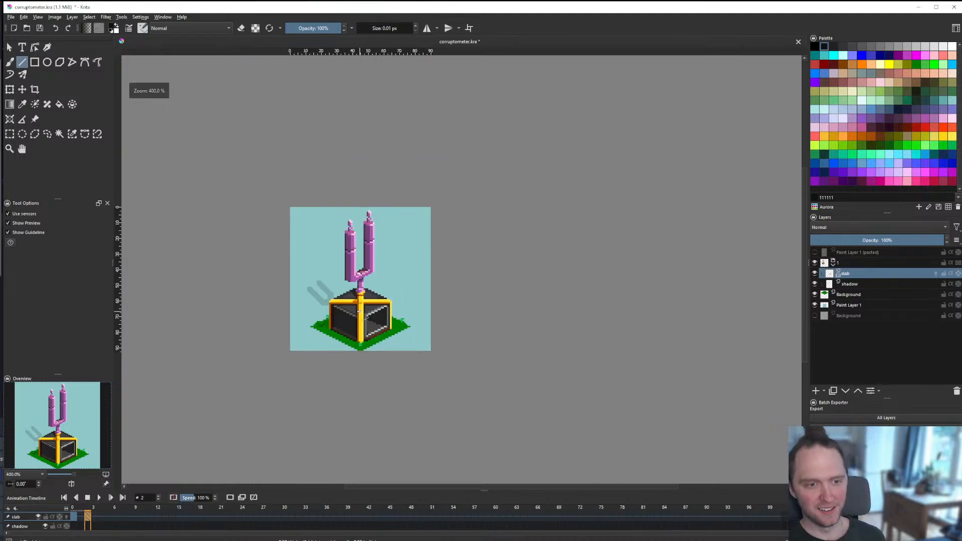
{"action": "scroll", "coordinate": [392, 355], "scroll_direction": "up", "scroll_amount": 4}
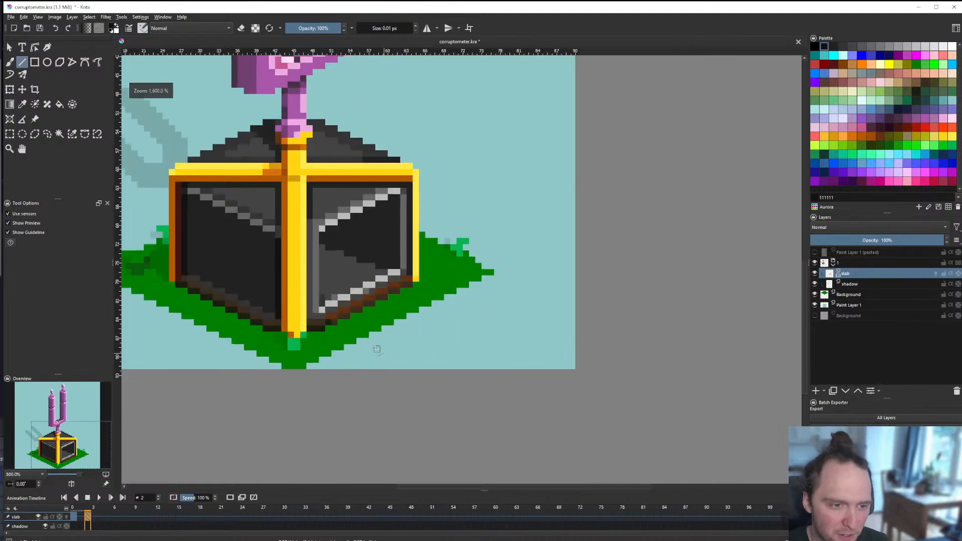
Step: Try recolouring the outer end of the right window's upper light grey highlight in mid-grey
{"action": "scroll", "coordinate": [339, 192], "scroll_direction": "up", "scroll_amount": 3}
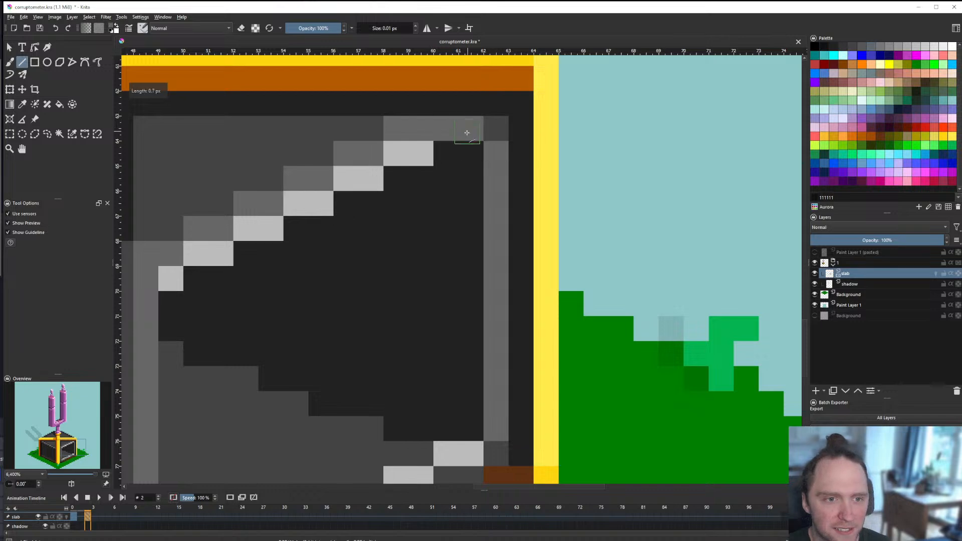
{"action": "scroll", "coordinate": [456, 170], "scroll_direction": "down", "scroll_amount": 13}
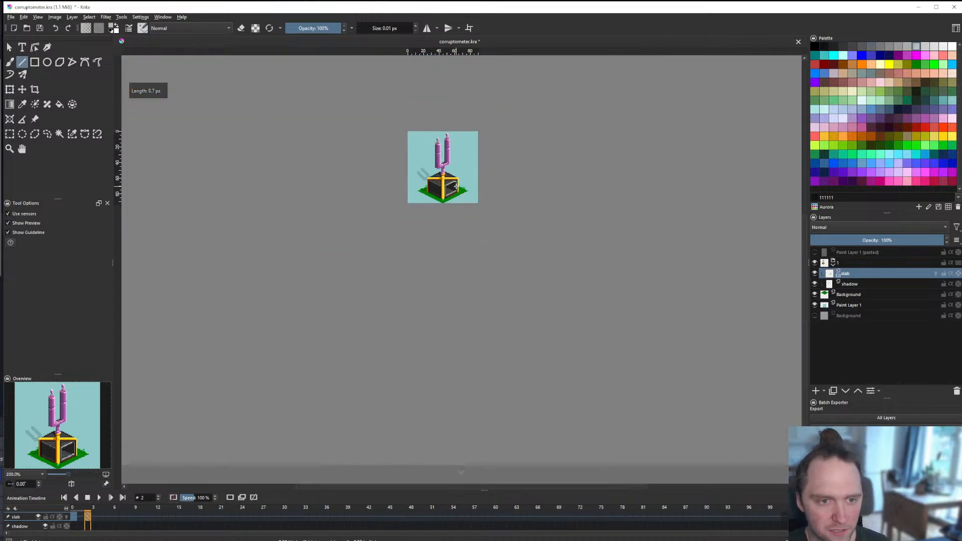
{"action": "scroll", "coordinate": [452, 187], "scroll_direction": "up", "scroll_amount": 4}
{"action": "scroll", "coordinate": [452, 187], "scroll_direction": "up", "scroll_amount": 1}
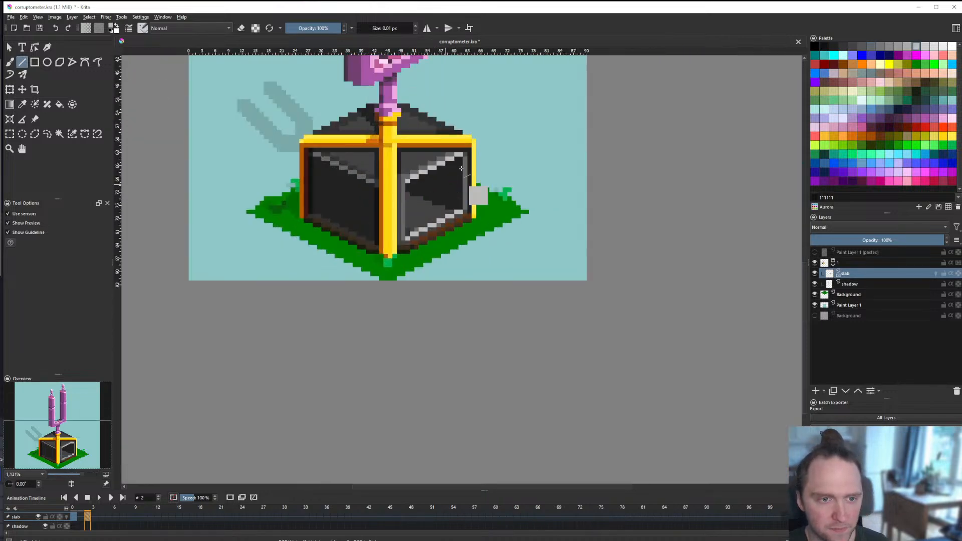
{"action": "scroll", "coordinate": [455, 159], "scroll_direction": "up", "scroll_amount": 3}
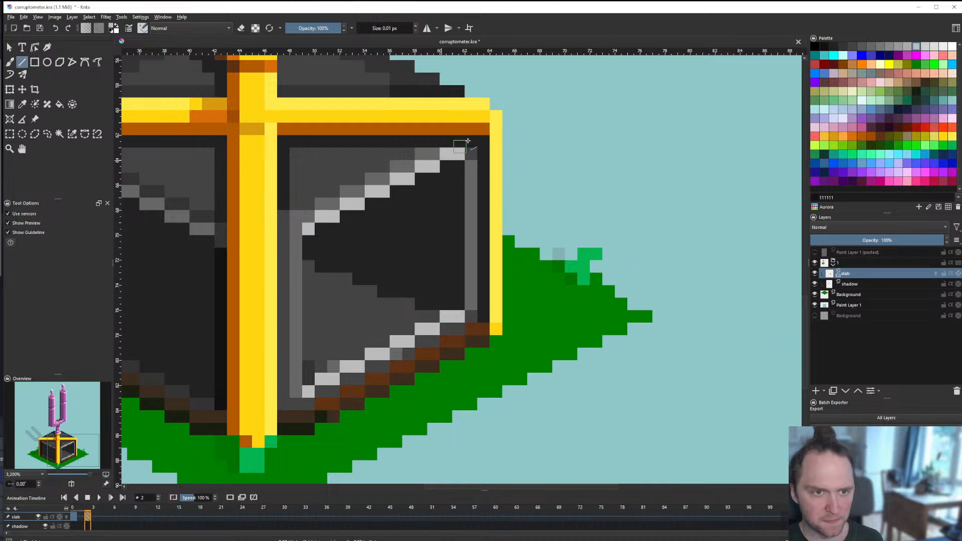
Step: Draw a vertical dark orange line about 14 px long down the right window's outer side, directly inside the yellow frame edge
{"action": "left_click", "coordinate": [483, 130], "text": "ctrl"}
{"action": "left_click_drag", "start_coordinate": [483, 142], "coordinate": [484, 316]}
{"action": "scroll", "coordinate": [463, 317], "scroll_direction": "down", "scroll_amount": 5}
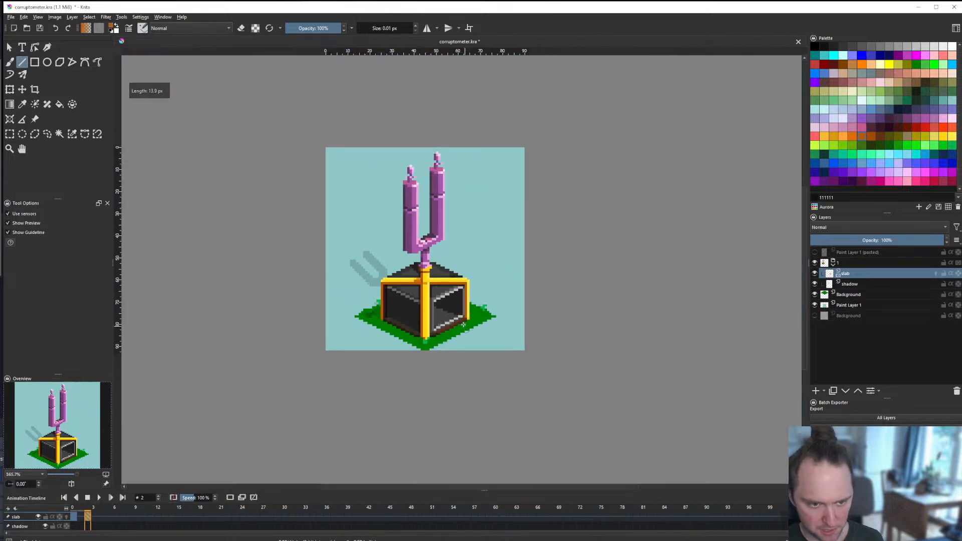
{"action": "scroll", "coordinate": [464, 324], "scroll_direction": "up", "scroll_amount": 5}
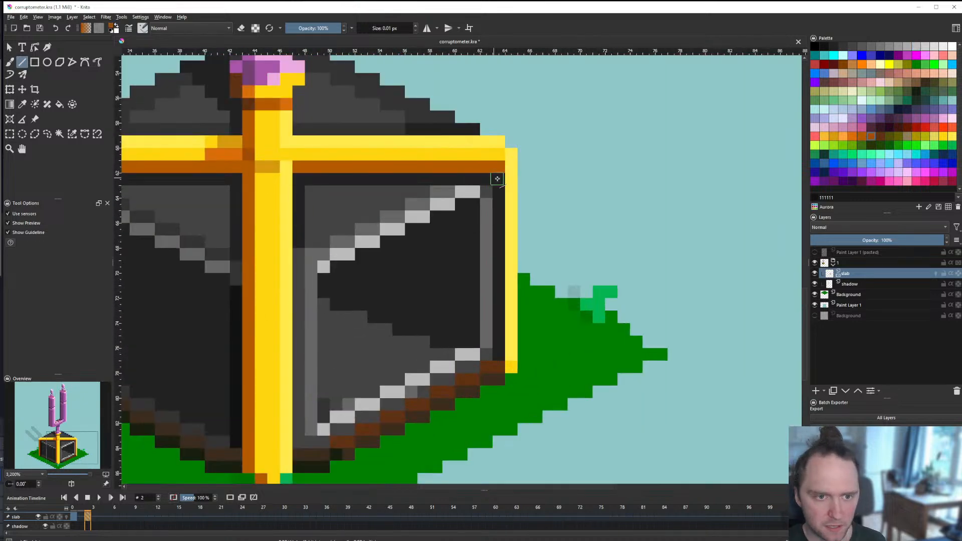
{"action": "left_click_drag", "start_coordinate": [497, 178], "coordinate": [498, 365]}
{"action": "scroll", "coordinate": [447, 278], "scroll_direction": "down", "scroll_amount": 6}
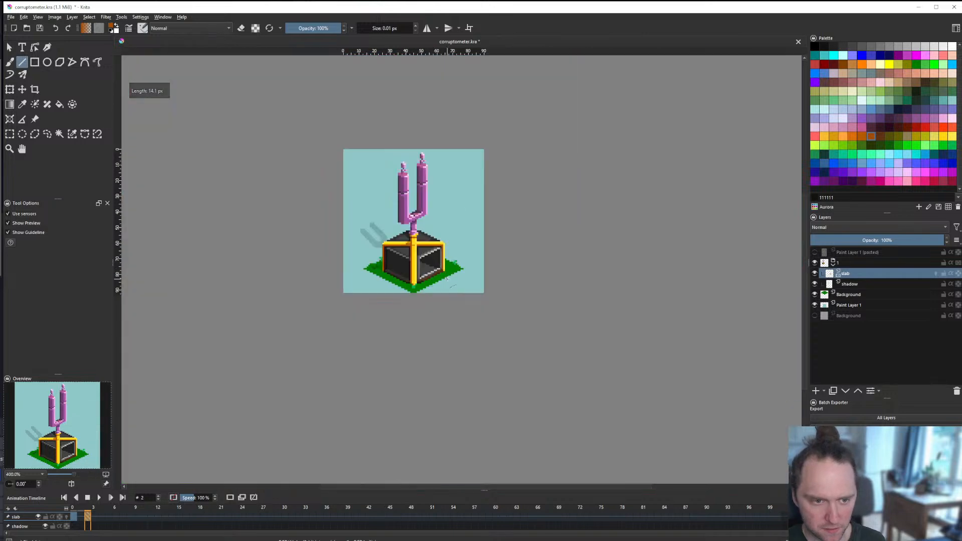
{"action": "scroll", "coordinate": [448, 278], "scroll_direction": "up", "scroll_amount": 6}
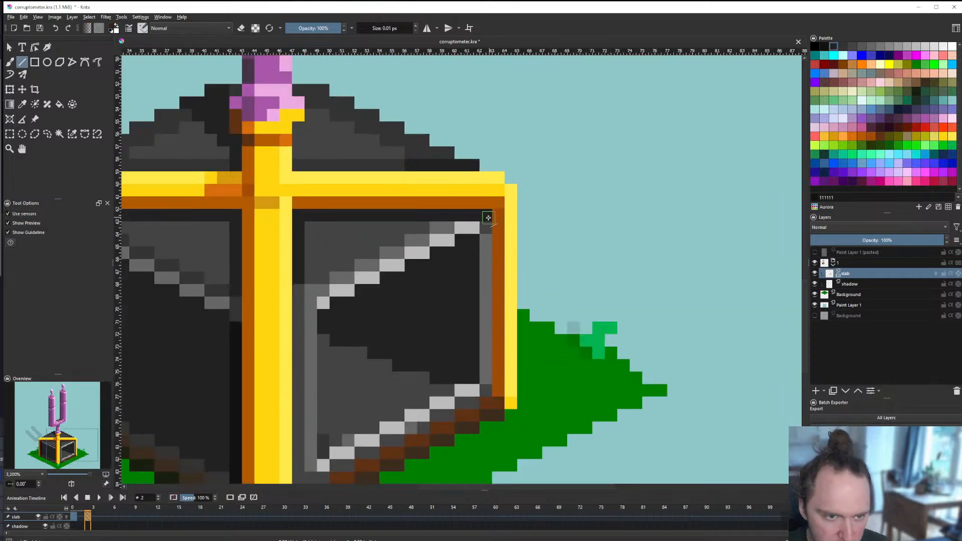
{"action": "left_click_drag", "start_coordinate": [488, 217], "coordinate": [486, 343]}
{"action": "left_click_drag", "start_coordinate": [488, 379], "coordinate": [488, 382]}
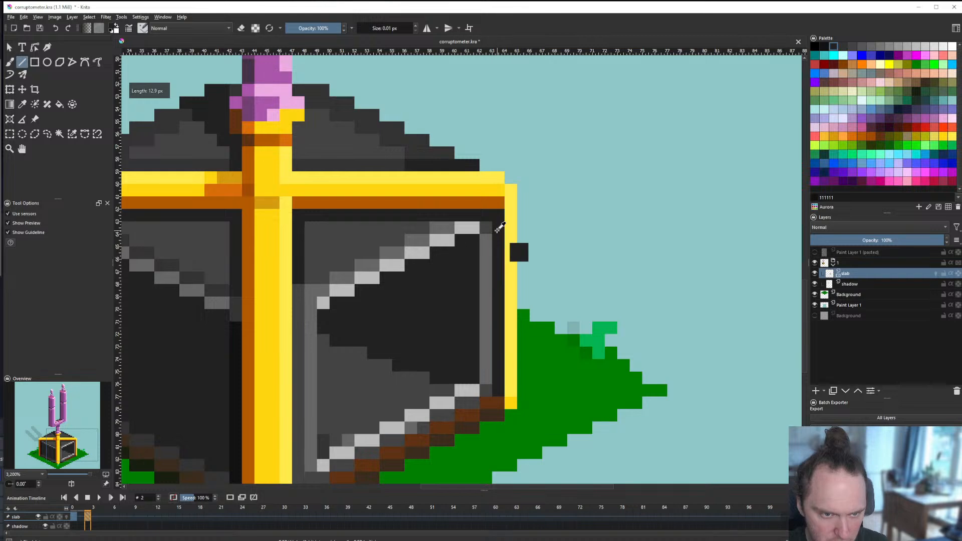
{"action": "left_click", "coordinate": [495, 204], "text": "ctrl"}
{"action": "mouse_move", "coordinate": [498, 218]}
{"action": "left_mouse_down"}
{"action": "mouse_move", "coordinate": [499, 390]}
{"action": "mouse_move", "coordinate": [488, 379]}
{"action": "left_mouse_up"}
Step: Move the right window's grey outer edge line one pixel inward and touch up the upper highlight's outer end in light grey
{"action": "left_click", "coordinate": [484, 212], "text": "ctrl"}
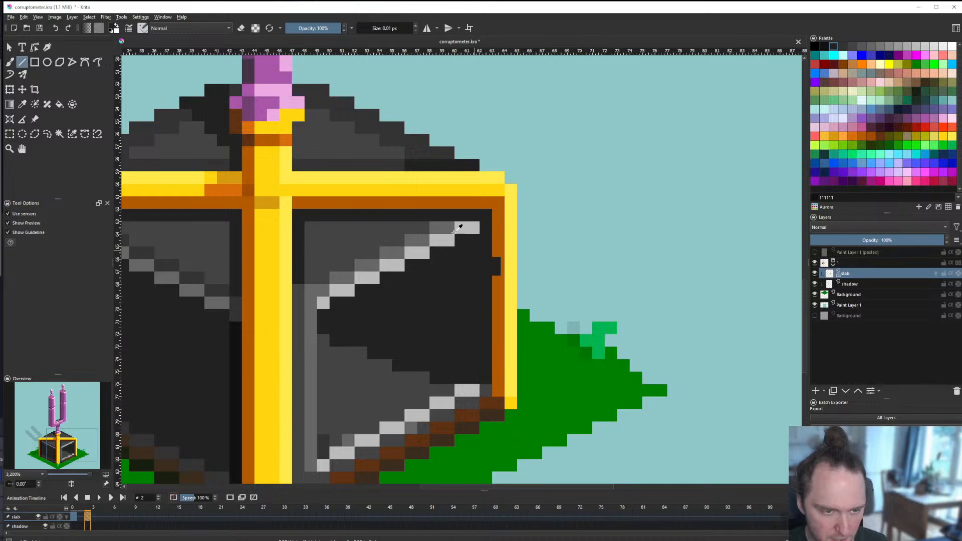
{"action": "key", "text": "ctrl+z"}
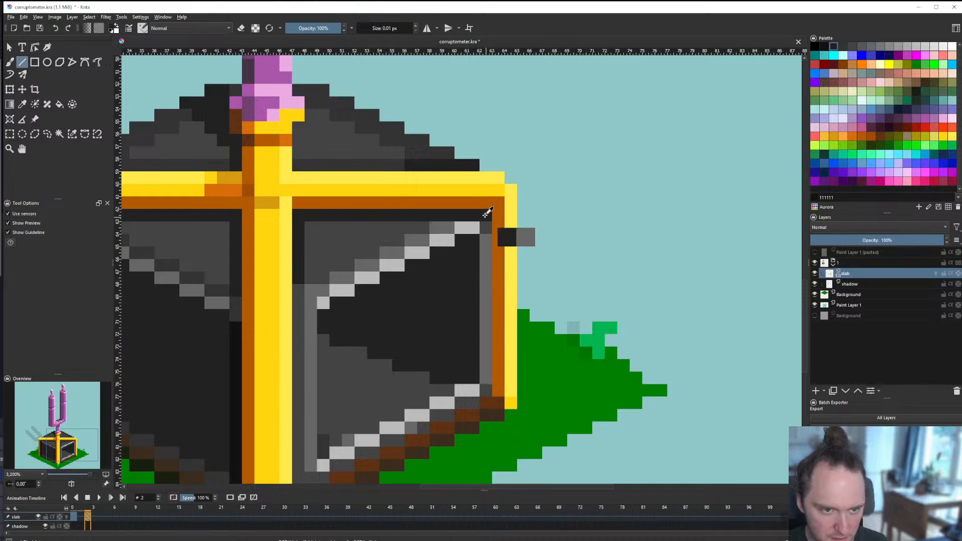
{"action": "left_click_drag", "start_coordinate": [488, 226], "coordinate": [487, 255]}
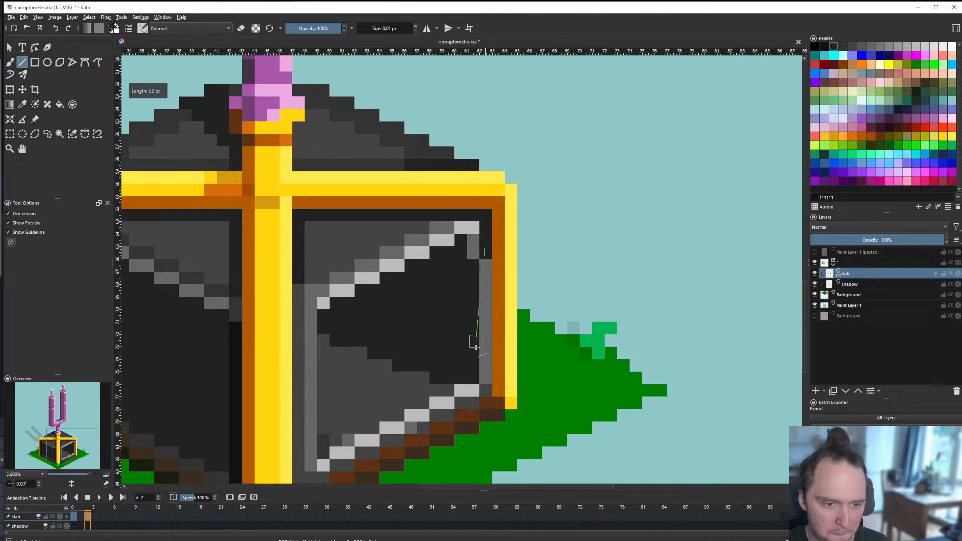
{"action": "mouse_move", "coordinate": [486, 381]}
{"action": "left_mouse_down"}
{"action": "mouse_move", "coordinate": [486, 248]}
{"action": "mouse_move", "coordinate": [465, 399]}
{"action": "left_mouse_up"}
{"action": "left_click", "coordinate": [498, 287]}
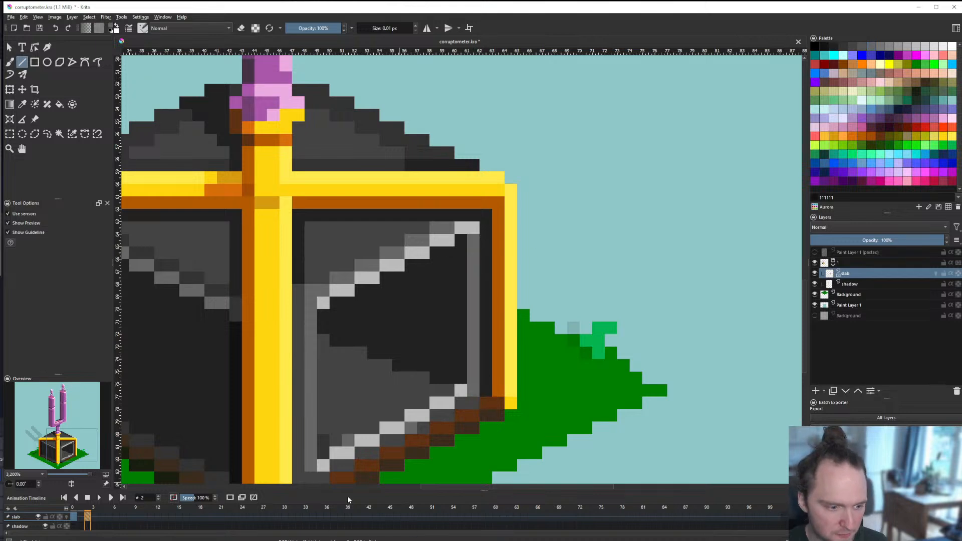
{"action": "left_click", "coordinate": [442, 227], "text": "ctrl"}
{"action": "left_click_drag", "start_coordinate": [461, 228], "coordinate": [472, 228]}
{"action": "left_click", "coordinate": [452, 238], "text": "ctrl"}
{"action": "scroll", "coordinate": [466, 235], "scroll_direction": "down", "scroll_amount": 7}
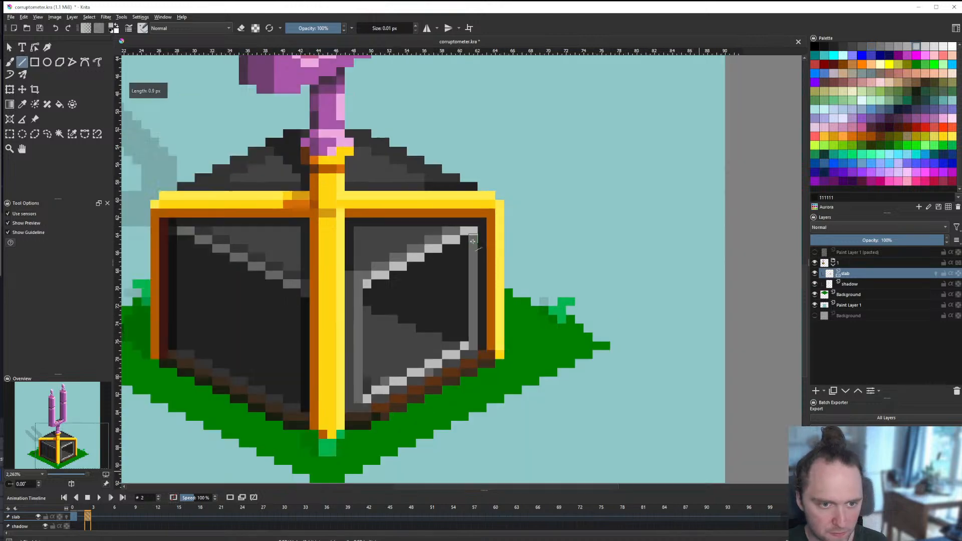
{"action": "scroll", "coordinate": [466, 249], "scroll_direction": "up", "scroll_amount": 6}
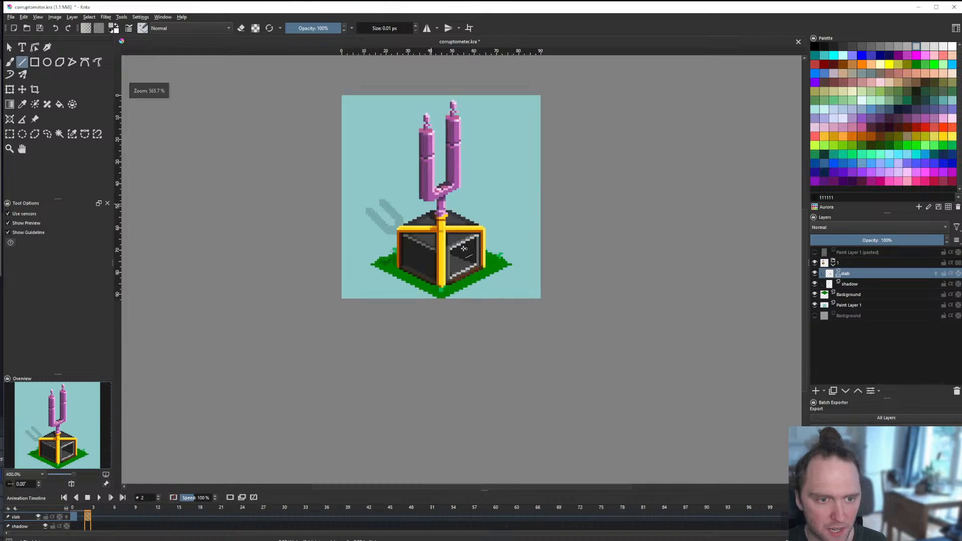
Step: Try a light grey line down the right window's inner edge, with dark grey pixels beside its lower end
{"action": "left_click_drag", "start_coordinate": [407, 257], "coordinate": [407, 361]}
{"action": "scroll", "coordinate": [407, 362], "scroll_direction": "down", "scroll_amount": 6}
{"action": "scroll", "coordinate": [397, 315], "scroll_direction": "up", "scroll_amount": 9}
{"action": "left_click", "coordinate": [378, 366]}
{"action": "scroll", "coordinate": [411, 327], "scroll_direction": "down", "scroll_amount": 1}
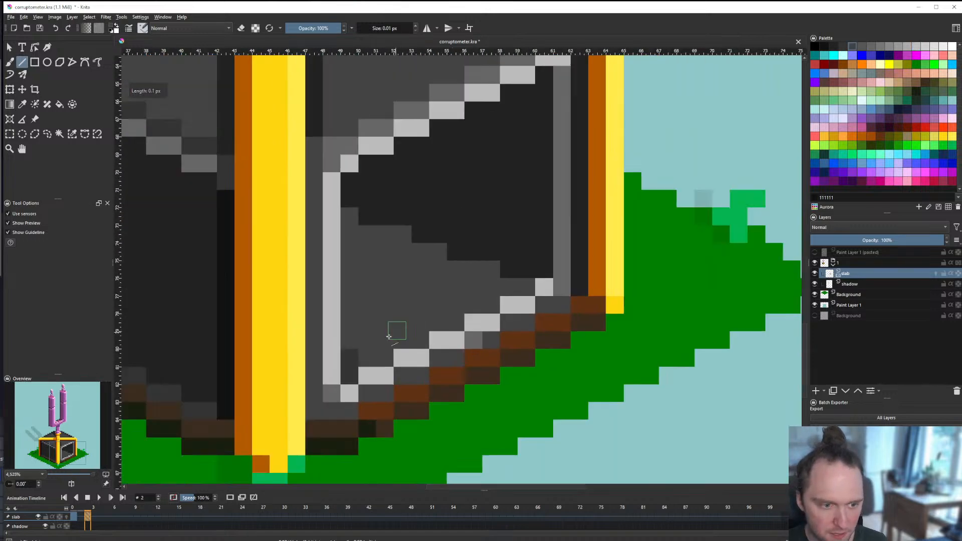
{"action": "scroll", "coordinate": [381, 347], "scroll_direction": "up", "scroll_amount": 1}
{"action": "left_click", "coordinate": [343, 367], "text": "ctrl"}
{"action": "left_click", "coordinate": [381, 379]}
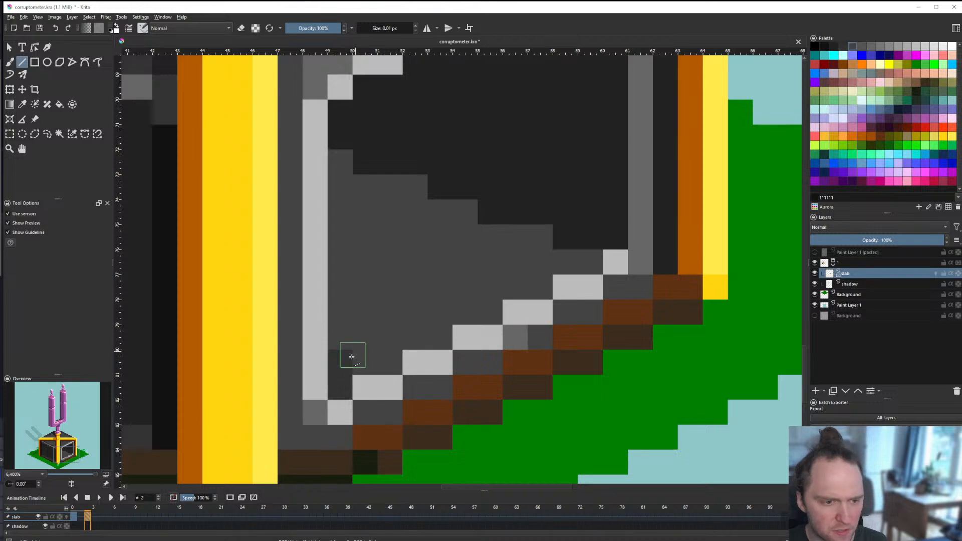
{"action": "scroll", "coordinate": [368, 351], "scroll_direction": "down", "scroll_amount": 6}
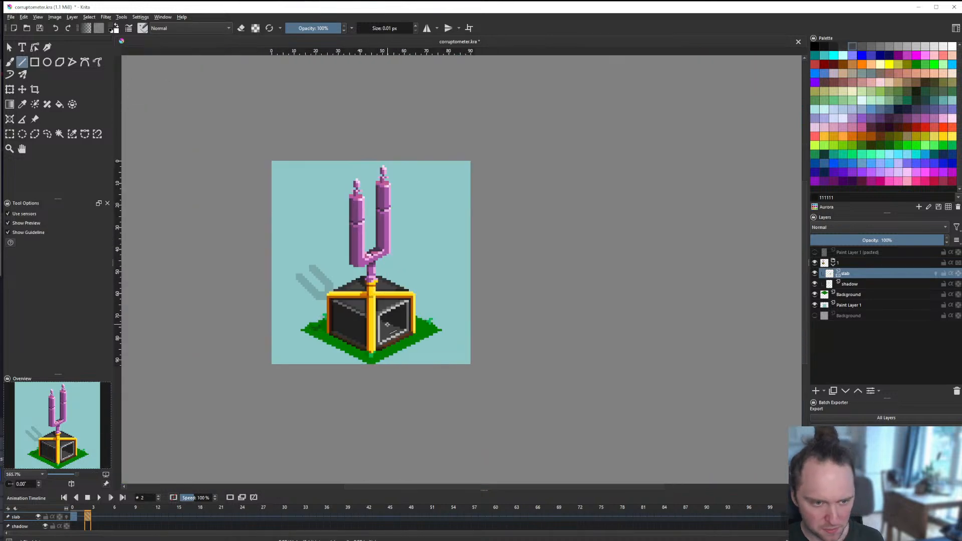
Step: Try a vertical dark grey line inside the right window, beside its inner edge
{"action": "scroll", "coordinate": [388, 323], "scroll_direction": "up", "scroll_amount": 6}
{"action": "left_click_drag", "start_coordinate": [354, 393], "coordinate": [354, 295]}
{"action": "scroll", "coordinate": [356, 390], "scroll_direction": "up", "scroll_amount": 2}
{"action": "left_click", "coordinate": [350, 427], "text": "ctrl"}
{"action": "left_click", "coordinate": [350, 414]}
{"action": "scroll", "coordinate": [393, 361], "scroll_direction": "down", "scroll_amount": 5}
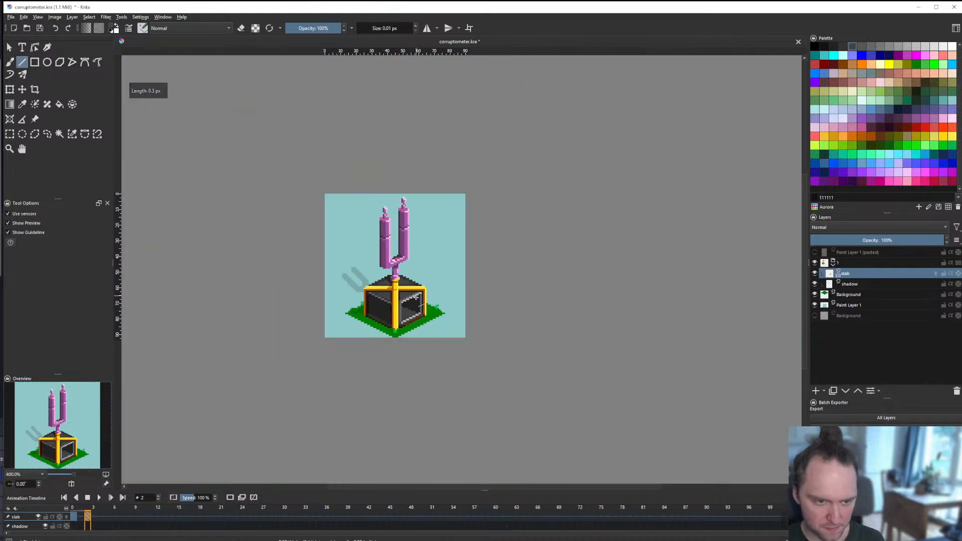
Step: Add orange pixels in the corner under the gold rail, on the left side of the central post
{"action": "scroll", "coordinate": [394, 346], "scroll_direction": "down", "scroll_amount": 3}
{"action": "scroll", "coordinate": [393, 346], "scroll_direction": "up", "scroll_amount": 3}
{"action": "scroll", "coordinate": [395, 346], "scroll_direction": "down", "scroll_amount": 3}
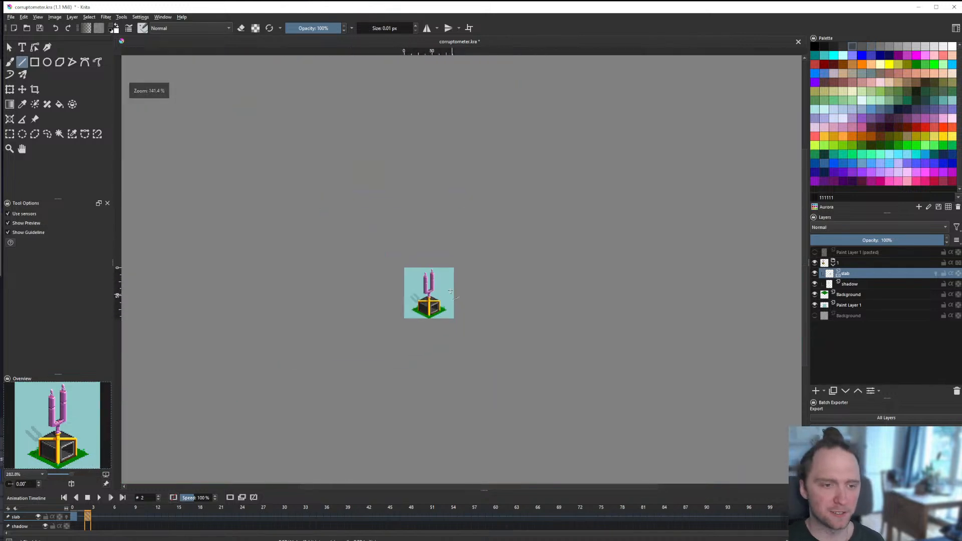
{"action": "scroll", "coordinate": [390, 335], "scroll_direction": "up", "scroll_amount": 4}
{"action": "scroll", "coordinate": [375, 351], "scroll_direction": "up", "scroll_amount": 2}
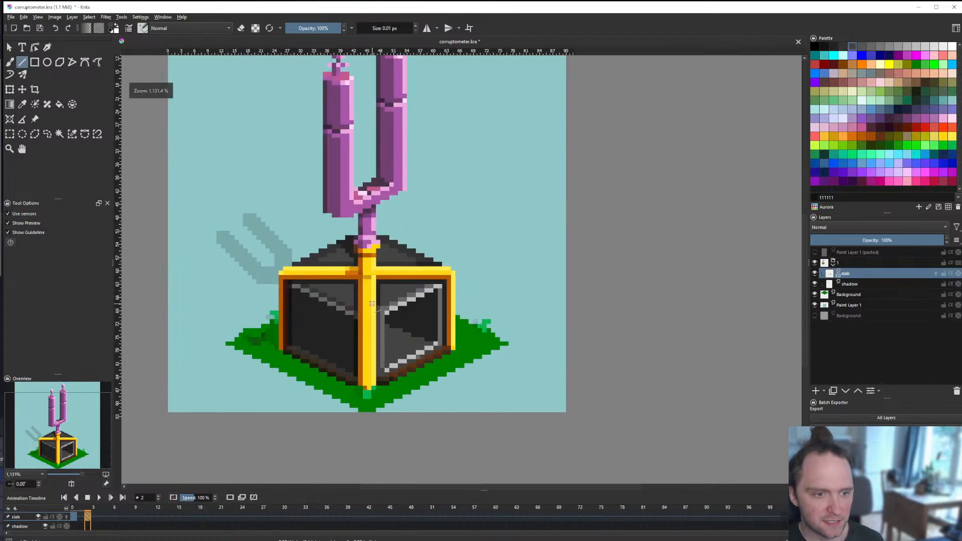
{"action": "scroll", "coordinate": [358, 302], "scroll_direction": "up", "scroll_amount": 1}
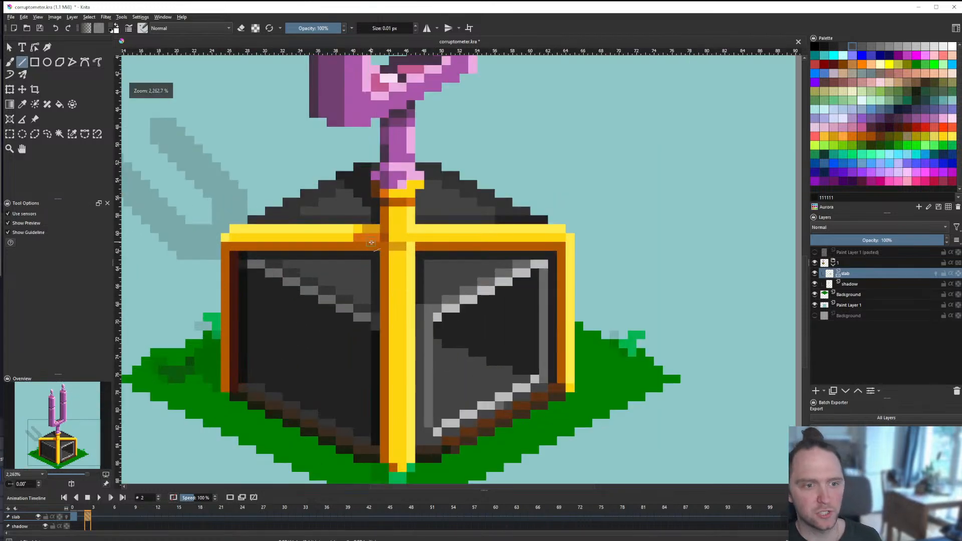
{"action": "scroll", "coordinate": [374, 245], "scroll_direction": "up", "scroll_amount": 4}
{"action": "scroll", "coordinate": [384, 255], "scroll_direction": "down", "scroll_amount": 6}
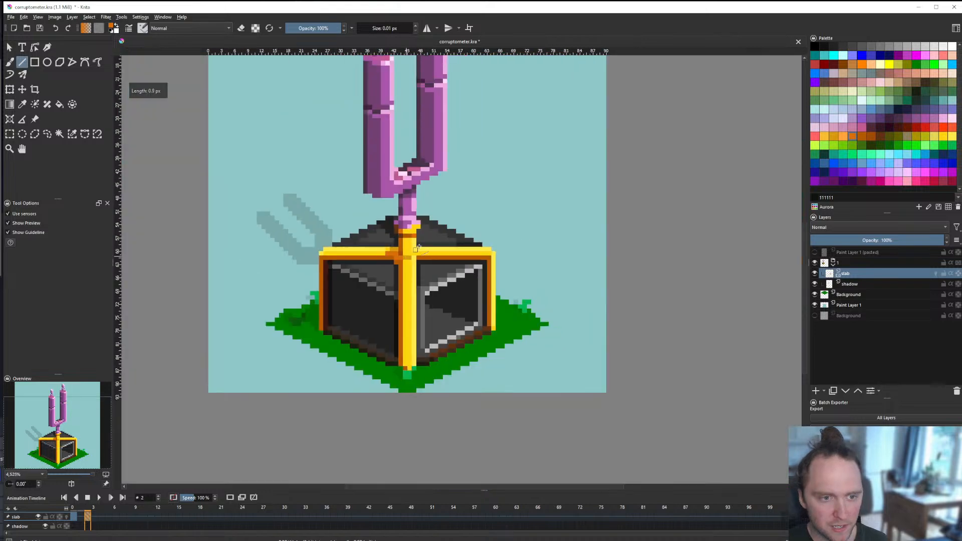
Step: Fill the corner pixel above the gold rail on the post's left side, trying dark brown and settling on orange
{"action": "scroll", "coordinate": [288, 259], "scroll_direction": "up", "scroll_amount": 6}
{"action": "left_click", "coordinate": [289, 261], "text": "ctrl"}
{"action": "left_click", "coordinate": [286, 242]}
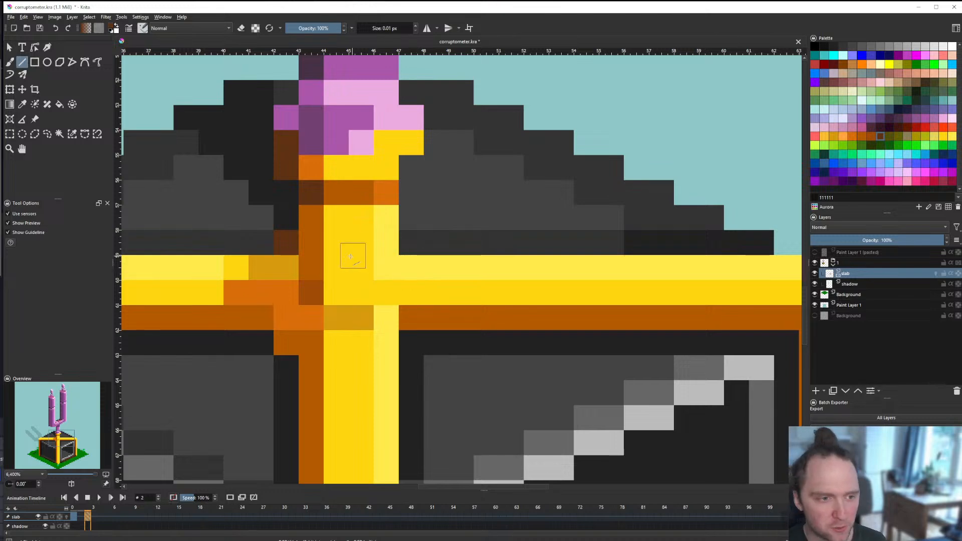
{"action": "left_click", "coordinate": [297, 270]}
{"action": "scroll", "coordinate": [298, 271], "scroll_direction": "down", "scroll_amount": 1}
{"action": "scroll", "coordinate": [296, 266], "scroll_direction": "up", "scroll_amount": 3}
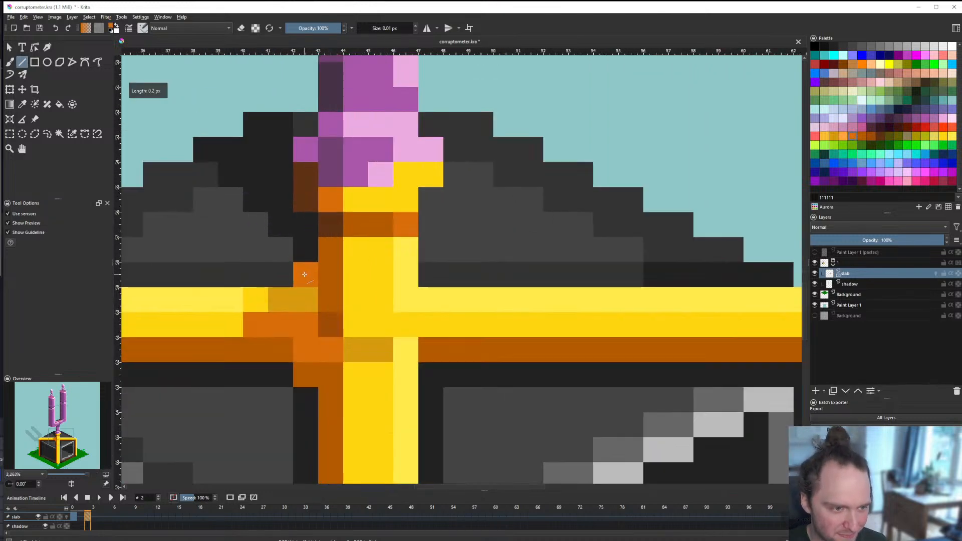
Step: Darken the roof pixel diagonally above the orange corner pixel, trying 222222 and settling on a slightly lighter dark grey
{"action": "left_click", "coordinate": [271, 382], "text": "ctrl"}
{"action": "left_click", "coordinate": [283, 272]}
{"action": "scroll", "coordinate": [308, 280], "scroll_direction": "down", "scroll_amount": 4}
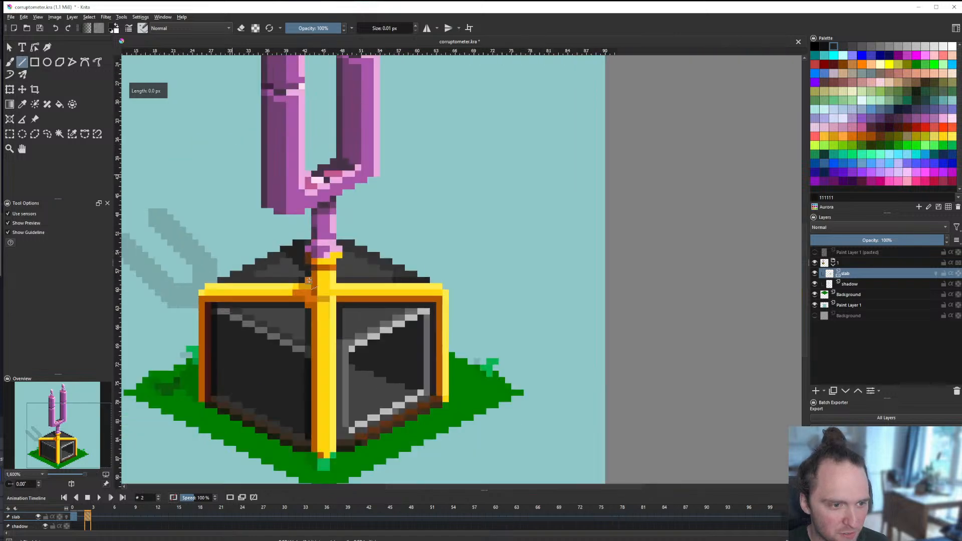
{"action": "scroll", "coordinate": [308, 281], "scroll_direction": "up", "scroll_amount": 4}
{"action": "left_click", "coordinate": [259, 279], "text": "ctrl"}
{"action": "left_click", "coordinate": [282, 276]}
{"action": "scroll", "coordinate": [305, 284], "scroll_direction": "down", "scroll_amount": 6}
{"action": "scroll", "coordinate": [309, 289], "scroll_direction": "up", "scroll_amount": 4}
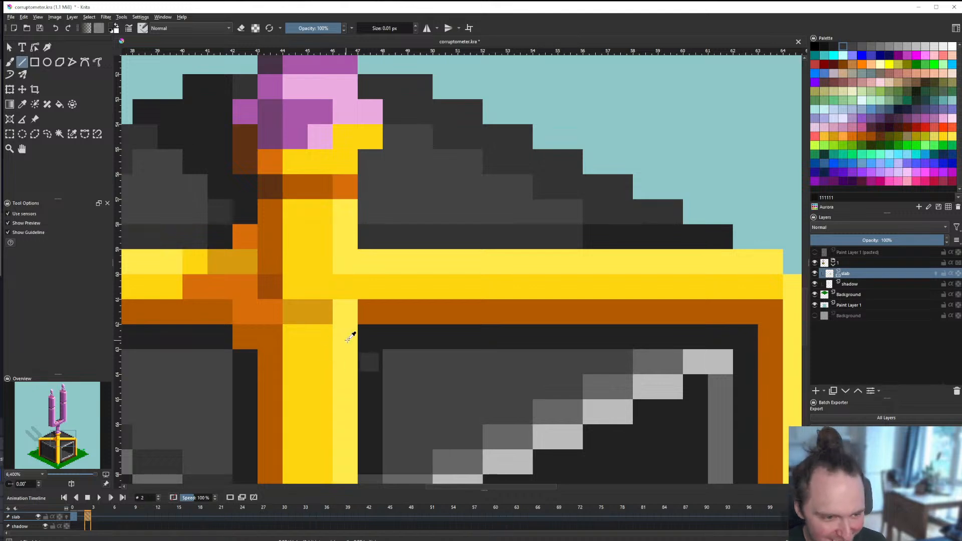
Step: Add two pale yellow pixels in the corner under the rail right of the post, and fill the two post pixels beside them in gold
{"action": "left_click", "coordinate": [348, 338], "text": "ctrl"}
{"action": "left_click", "coordinate": [366, 337]}
{"action": "left_click", "coordinate": [369, 314]}
{"action": "left_click", "coordinate": [318, 343], "text": "ctrl"}
{"action": "left_click", "coordinate": [339, 332]}
{"action": "left_click", "coordinate": [345, 312]}
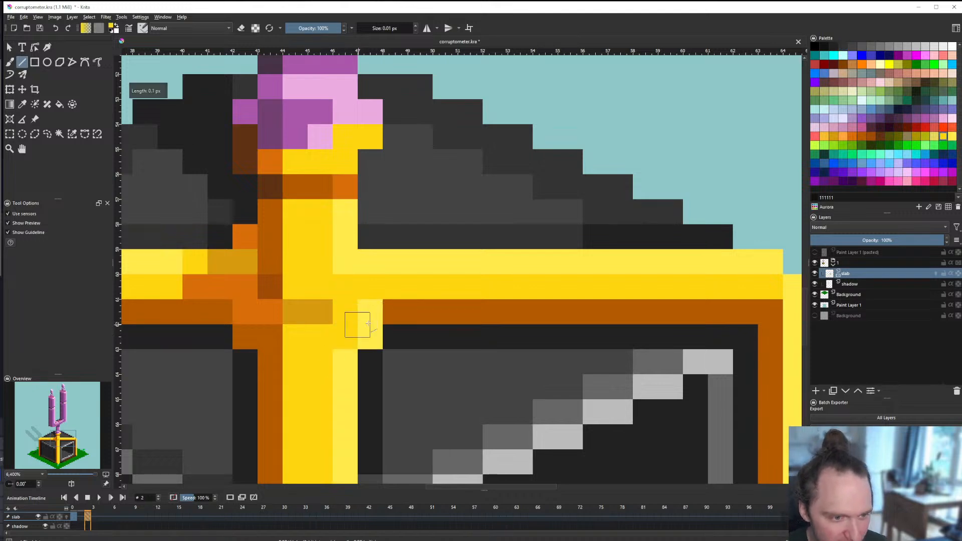
Step: Try dark gold and orange for the corner pixel above the gold rail on the right side of the central post
{"action": "scroll", "coordinate": [442, 298], "scroll_direction": "down", "scroll_amount": 5}
{"action": "scroll", "coordinate": [434, 305], "scroll_direction": "up", "scroll_amount": 5}
{"action": "left_click", "coordinate": [359, 279], "text": "ctrl"}
{"action": "left_click", "coordinate": [384, 284]}
{"action": "scroll", "coordinate": [384, 284], "scroll_direction": "down", "scroll_amount": 7}
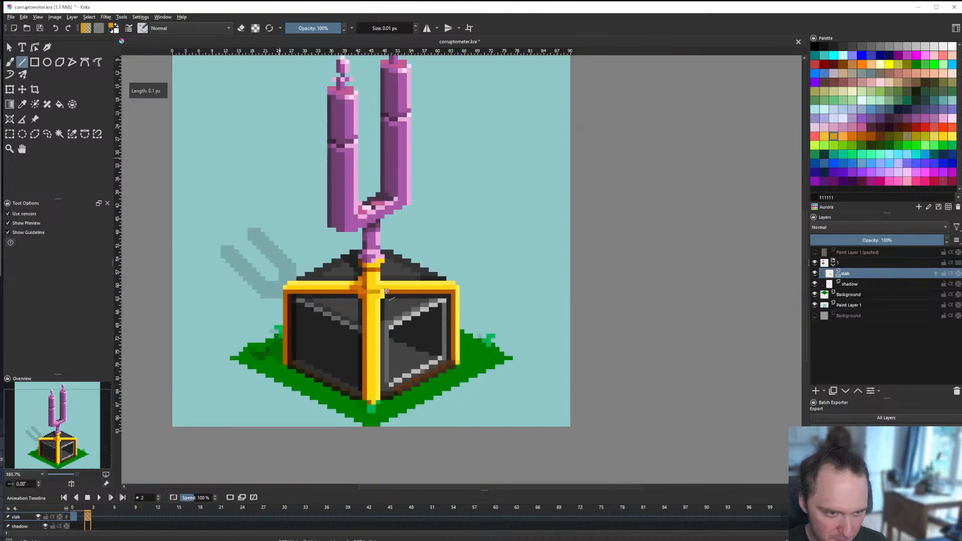
{"action": "scroll", "coordinate": [370, 273], "scroll_direction": "up", "scroll_amount": 6}
{"action": "scroll", "coordinate": [352, 297], "scroll_direction": "down", "scroll_amount": 7}
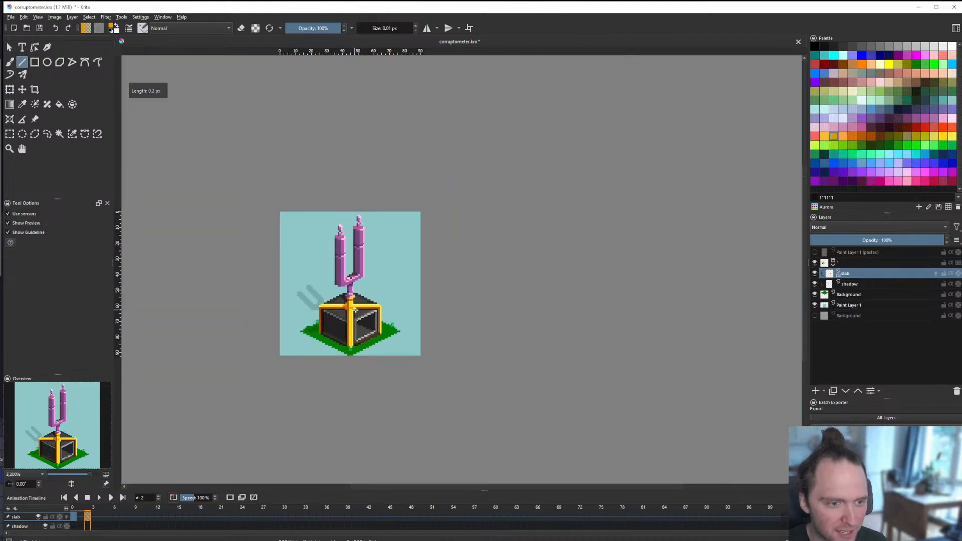
{"action": "scroll", "coordinate": [346, 321], "scroll_direction": "up", "scroll_amount": 8}
{"action": "left_click", "coordinate": [399, 327]}
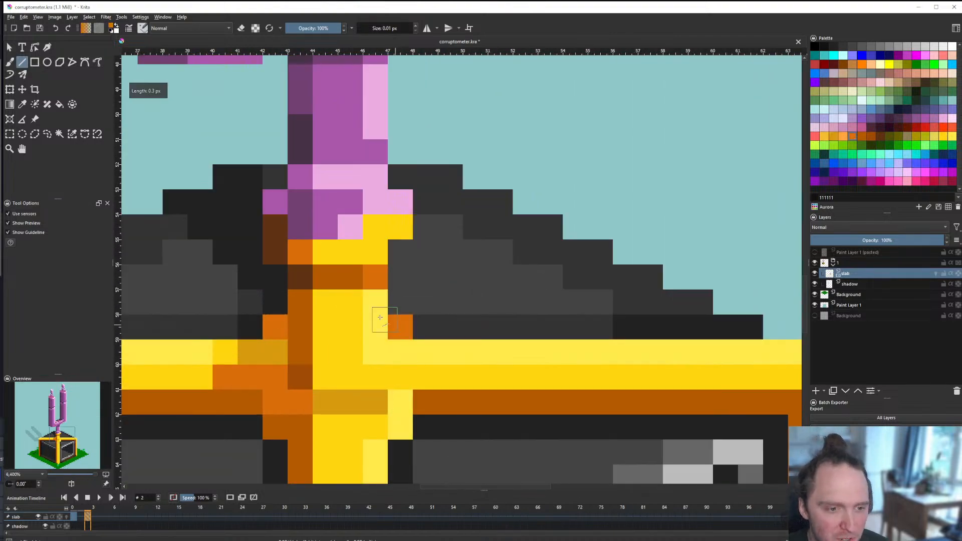
{"action": "scroll", "coordinate": [396, 325], "scroll_direction": "down", "scroll_amount": 7}
{"action": "scroll", "coordinate": [383, 346], "scroll_direction": "up", "scroll_amount": 6}
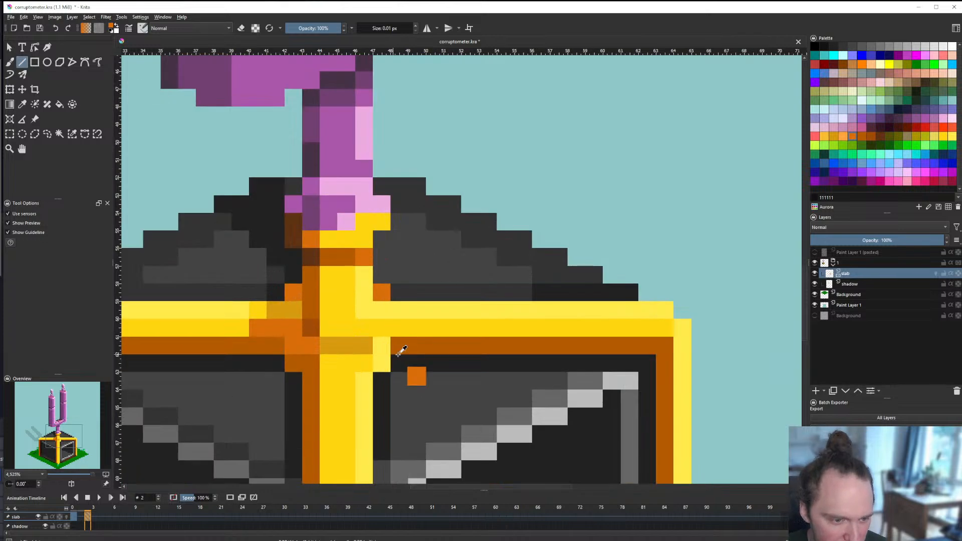
Step: Fill the pixel beside the rail's brown line right of the post and the pale highlight pixel where post and rail meet in gold
{"action": "left_click", "coordinate": [397, 346], "text": "ctrl"}
{"action": "left_click", "coordinate": [378, 346]}
{"action": "scroll", "coordinate": [364, 344], "scroll_direction": "down", "scroll_amount": 7}
{"action": "scroll", "coordinate": [360, 345], "scroll_direction": "down", "scroll_amount": 2}
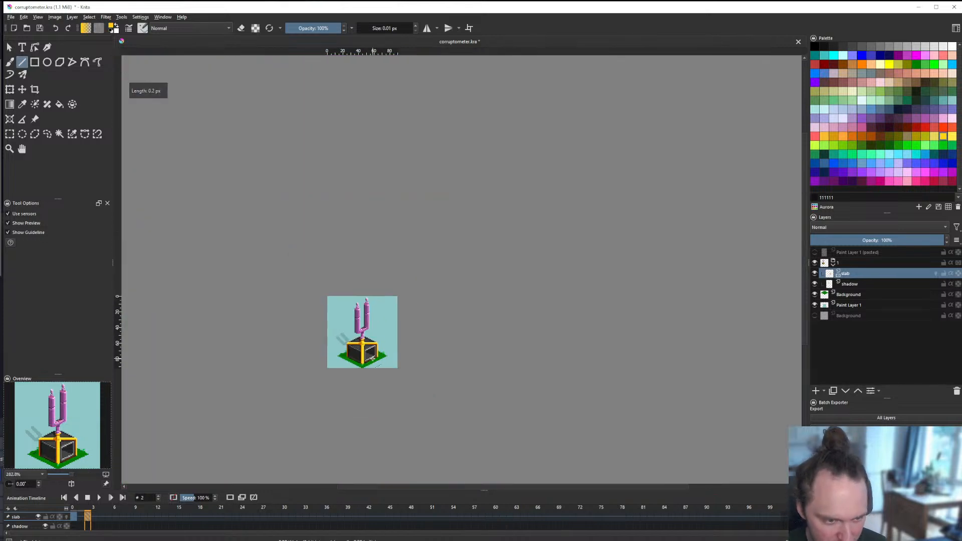
{"action": "scroll", "coordinate": [364, 321], "scroll_direction": "up", "scroll_amount": 8}
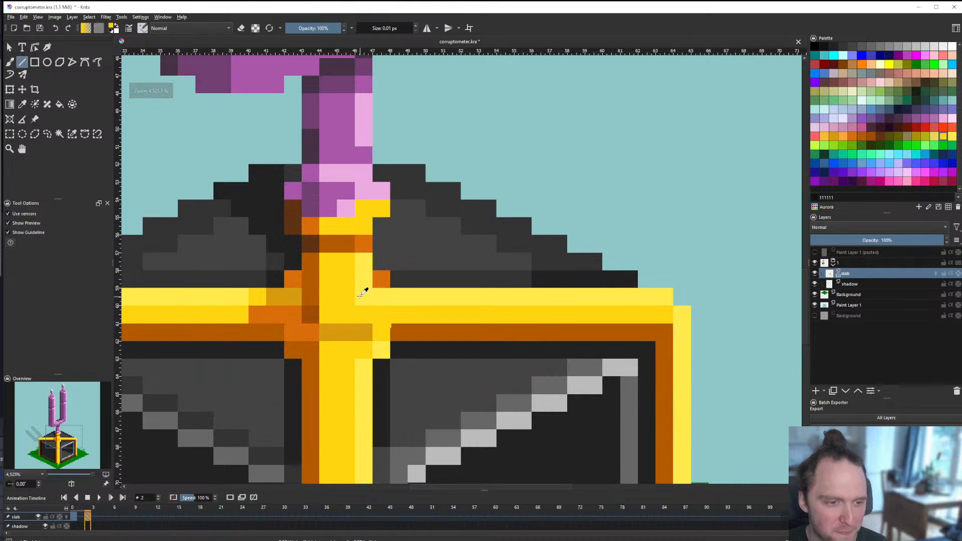
{"action": "left_click", "coordinate": [362, 298], "text": "ctrl"}
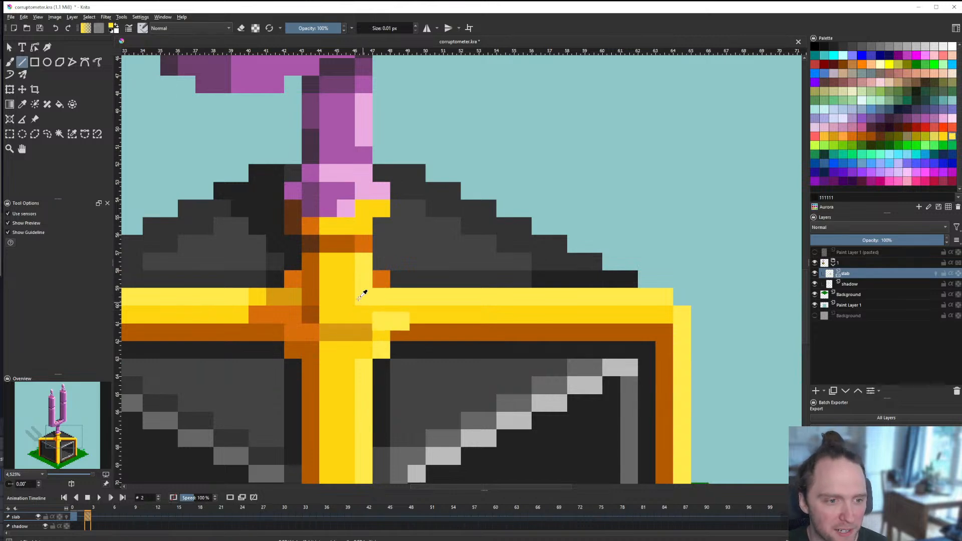
{"action": "key", "text": "b"}
{"action": "left_click", "coordinate": [348, 301], "text": "ctrl"}
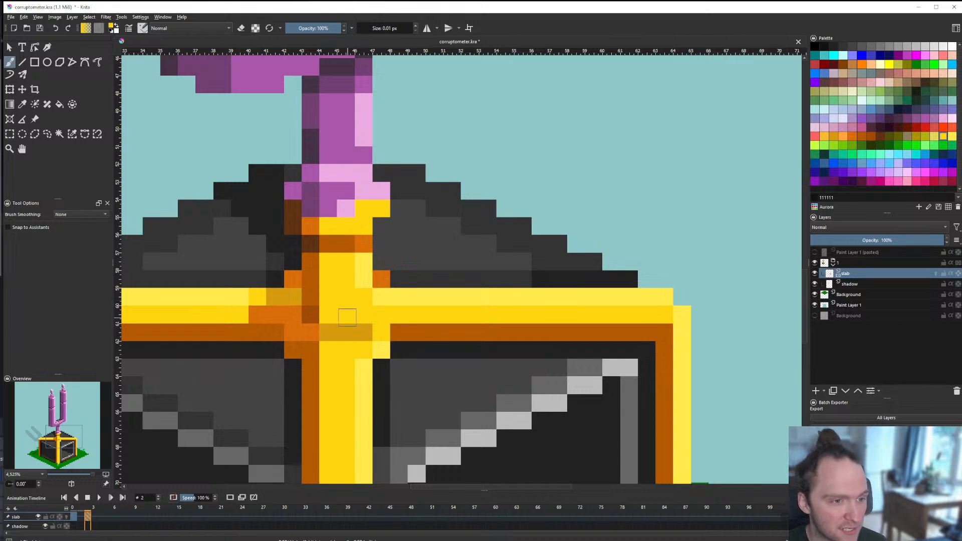
Step: Recolour the orange corner pixel above the rail on the post's right side to gold and save the file
{"action": "scroll", "coordinate": [330, 316], "scroll_direction": "down", "scroll_amount": 7}
{"action": "scroll", "coordinate": [364, 324], "scroll_direction": "up", "scroll_amount": 5}
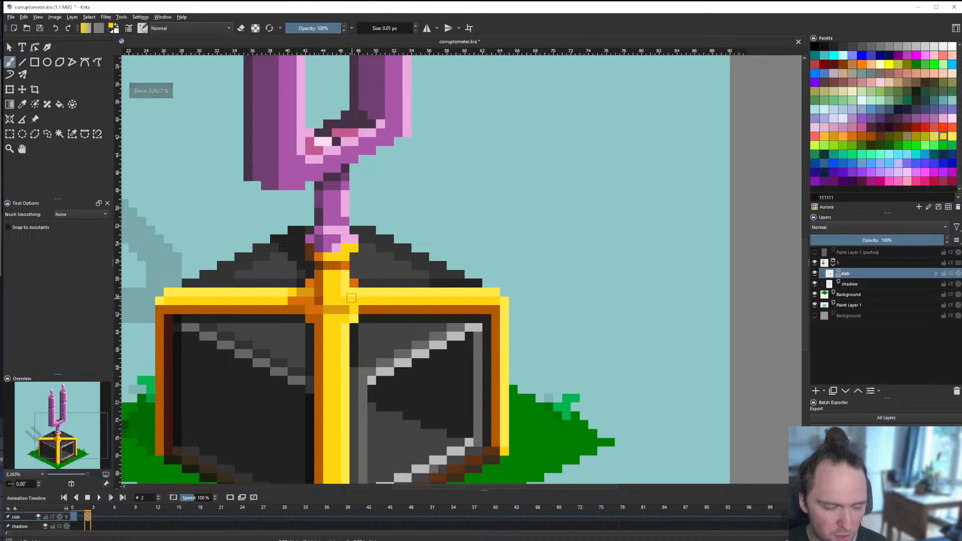
{"action": "scroll", "coordinate": [353, 316], "scroll_direction": "up", "scroll_amount": 3}
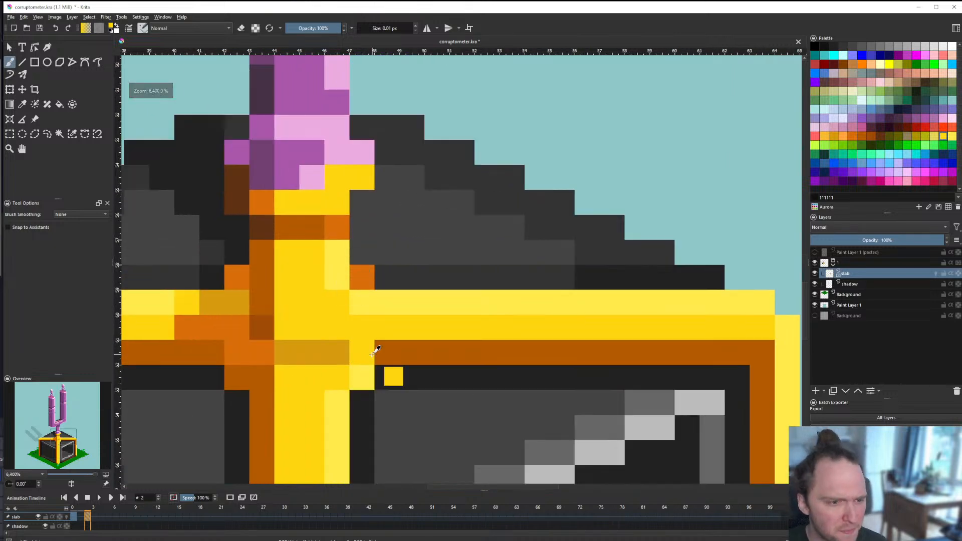
{"action": "scroll", "coordinate": [361, 321], "scroll_direction": "down", "scroll_amount": 8}
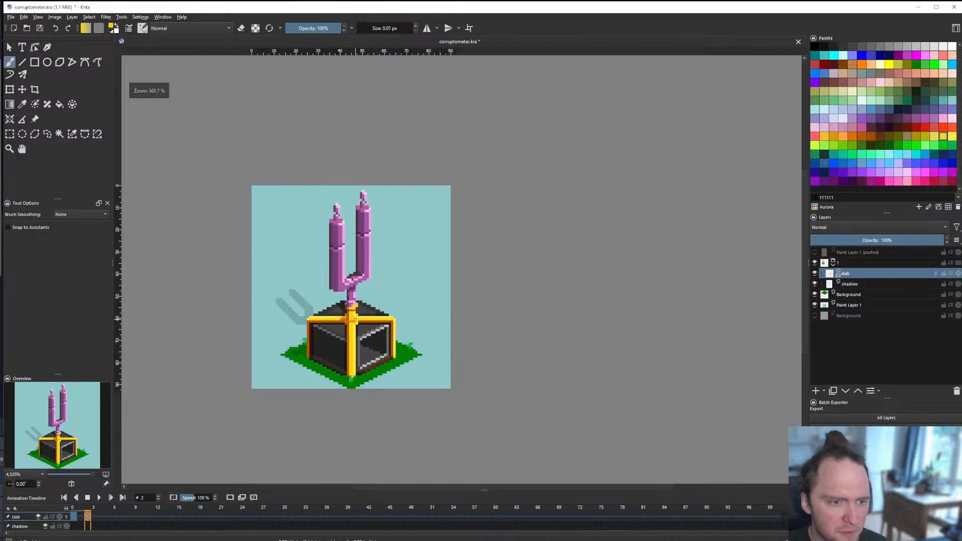
{"action": "scroll", "coordinate": [361, 321], "scroll_direction": "up", "scroll_amount": 3}
{"action": "scroll", "coordinate": [361, 321], "scroll_direction": "down", "scroll_amount": 4}
{"action": "scroll", "coordinate": [361, 324], "scroll_direction": "up", "scroll_amount": 9}
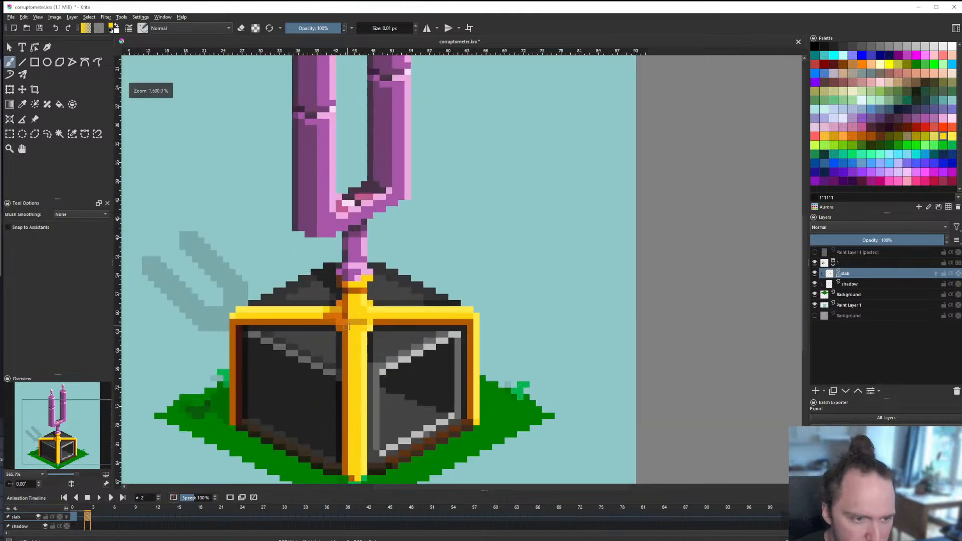
{"action": "scroll", "coordinate": [370, 350], "scroll_direction": "down", "scroll_amount": 11}
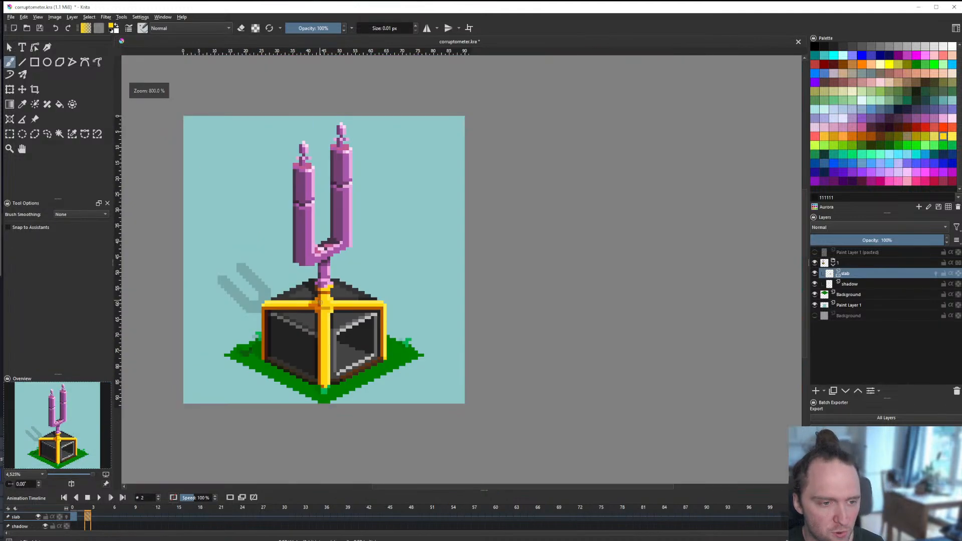
{"action": "scroll", "coordinate": [325, 301], "scroll_direction": "up", "scroll_amount": 2}
{"action": "scroll", "coordinate": [324, 302], "scroll_direction": "up", "scroll_amount": 3}
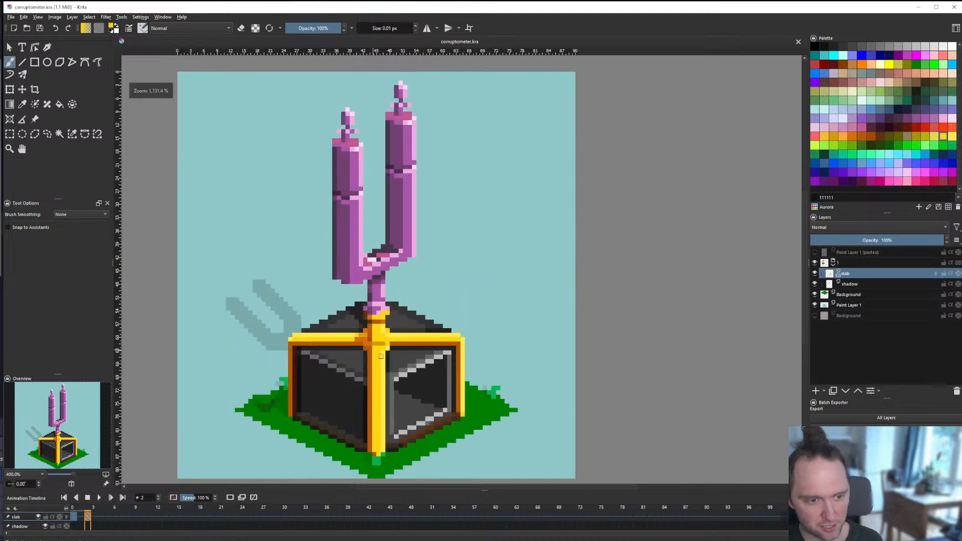
{"action": "scroll", "coordinate": [375, 325], "scroll_direction": "up", "scroll_amount": 3}
{"action": "scroll", "coordinate": [374, 325], "scroll_direction": "up", "scroll_amount": 2}
{"action": "scroll", "coordinate": [368, 324], "scroll_direction": "down", "scroll_amount": 2}
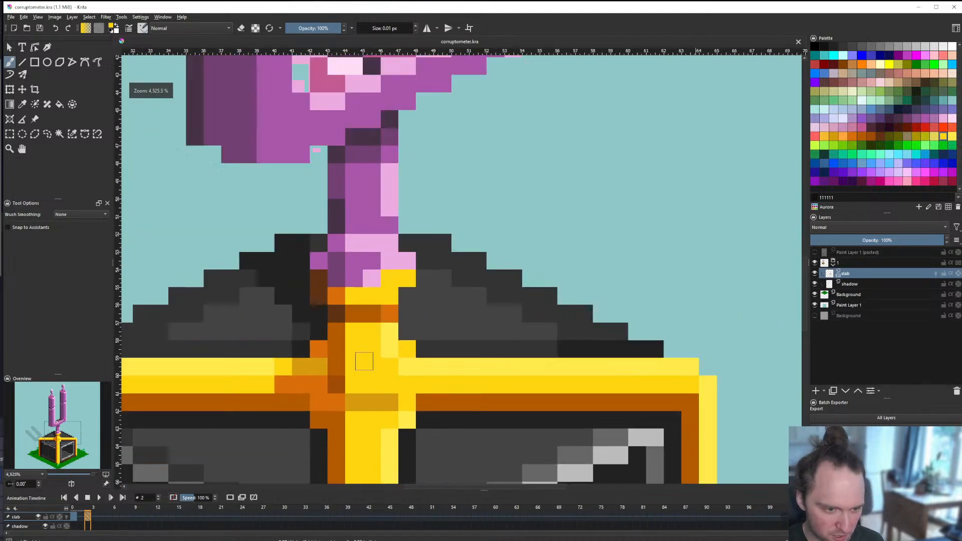
{"action": "scroll", "coordinate": [366, 351], "scroll_direction": "up", "scroll_amount": 2}
{"action": "left_click", "coordinate": [398, 342]}
{"action": "scroll", "coordinate": [362, 341], "scroll_direction": "down", "scroll_amount": 9}
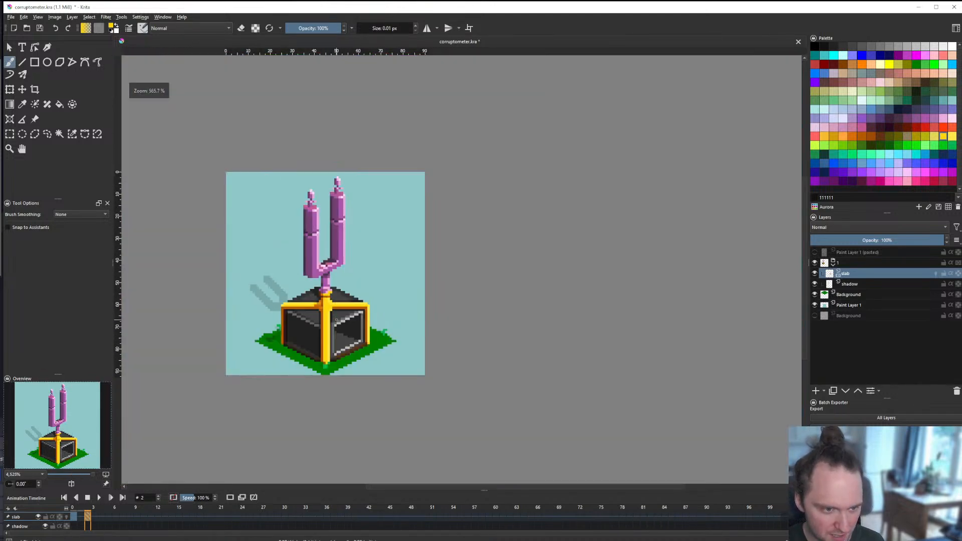
{"action": "scroll", "coordinate": [362, 339], "scroll_direction": "up", "scroll_amount": 6}
{"action": "scroll", "coordinate": [362, 339], "scroll_direction": "down", "scroll_amount": 6}
{"action": "scroll", "coordinate": [382, 338], "scroll_direction": "up", "scroll_amount": 1}
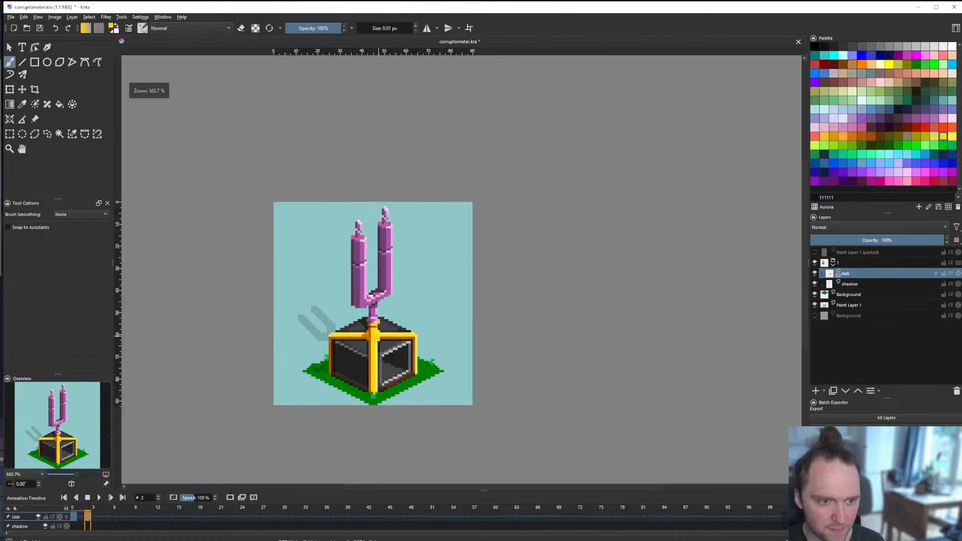
{"action": "key", "text": "ctrl+s"}
Step: Shift the dark gold shade across the central post one pixel row down, trying a diagonal arrangement first, and fill its former pixels in gold
{"action": "scroll", "coordinate": [386, 326], "scroll_direction": "up", "scroll_amount": 7}
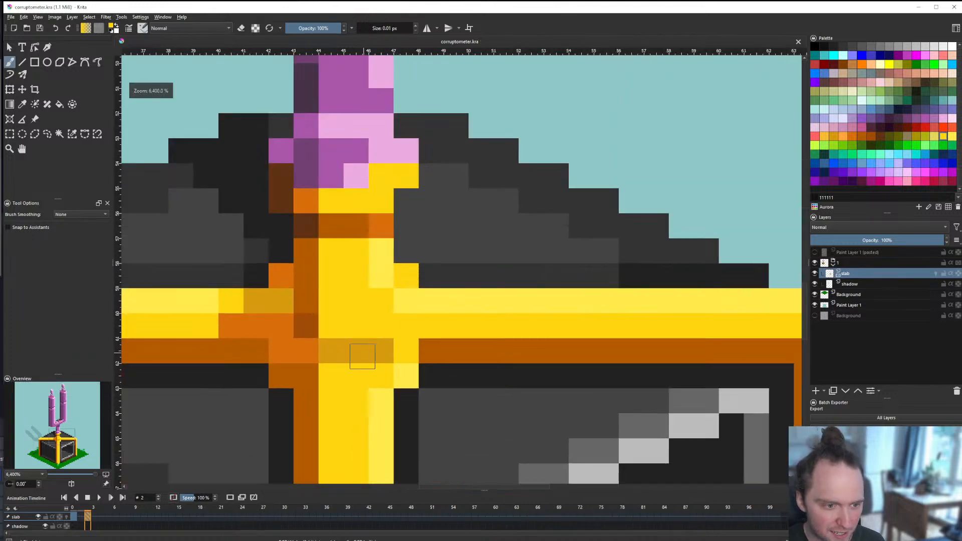
{"action": "left_click", "coordinate": [376, 355]}
{"action": "left_click", "coordinate": [356, 376]}
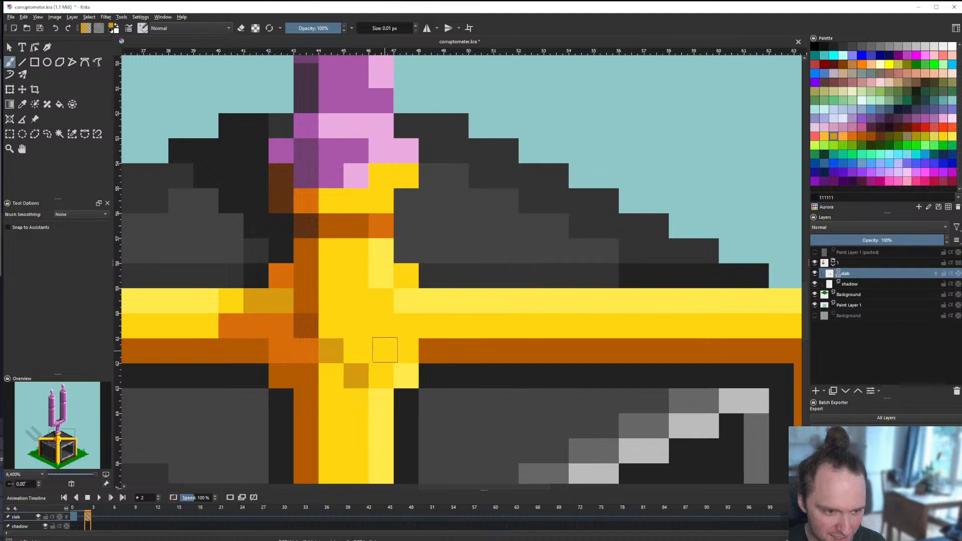
{"action": "left_click", "coordinate": [381, 350]}
{"action": "scroll", "coordinate": [382, 351], "scroll_direction": "down", "scroll_amount": 1}
{"action": "scroll", "coordinate": [382, 346], "scroll_direction": "up", "scroll_amount": 1}
{"action": "key", "text": "ctrl+z"}
{"action": "key", "text": "ctrl+z"}
{"action": "left_click", "coordinate": [364, 358]}
{"action": "mouse_move", "coordinate": [388, 336]}
{"action": "left_mouse_down"}
{"action": "mouse_move", "coordinate": [365, 337]}
{"action": "mouse_move", "coordinate": [364, 358]}
{"action": "mouse_move", "coordinate": [340, 335]}
{"action": "left_mouse_up"}
{"action": "key", "text": "ctrl+z"}
{"action": "left_click", "coordinate": [356, 312], "text": "ctrl"}
{"action": "scroll", "coordinate": [381, 326], "scroll_direction": "down", "scroll_amount": 7}
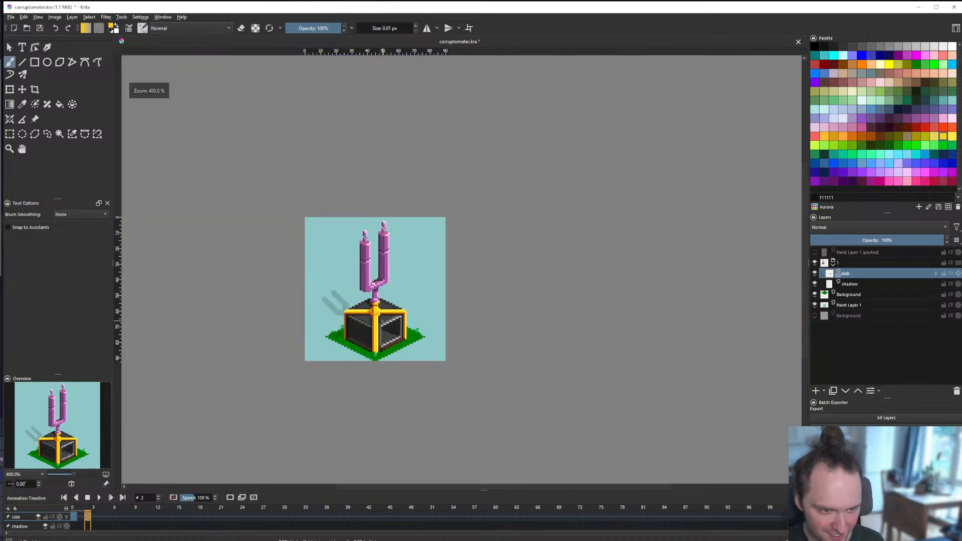
Step: Extend the dark gold shade to the post's right edge and the joint pixel beside it, repainting the joint's lowest pixel in pale yellow
{"action": "scroll", "coordinate": [381, 323], "scroll_direction": "up", "scroll_amount": 6}
{"action": "left_click", "coordinate": [370, 299], "text": "ctrl"}
{"action": "left_click_drag", "start_coordinate": [385, 299], "coordinate": [372, 315]}
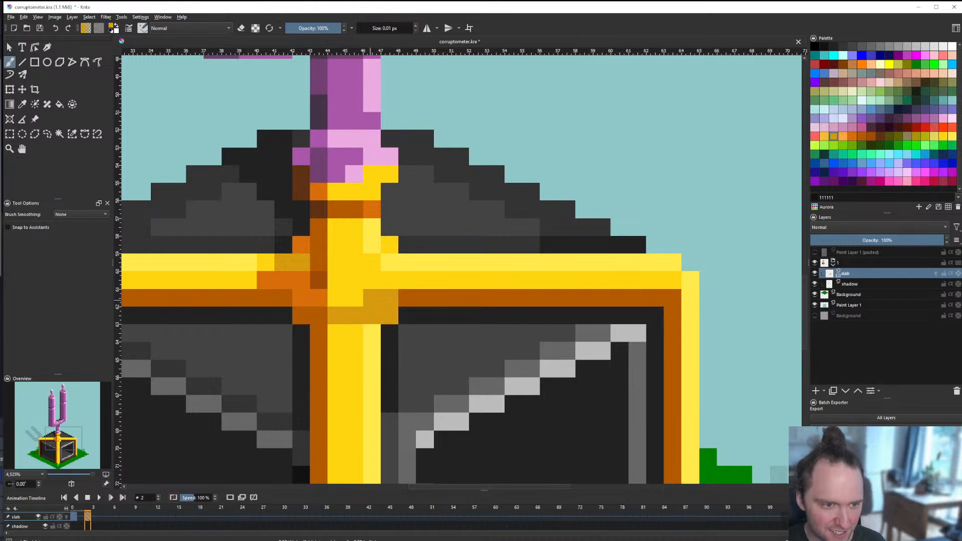
{"action": "left_click", "coordinate": [371, 331], "text": "ctrl"}
{"action": "left_click", "coordinate": [389, 315]}
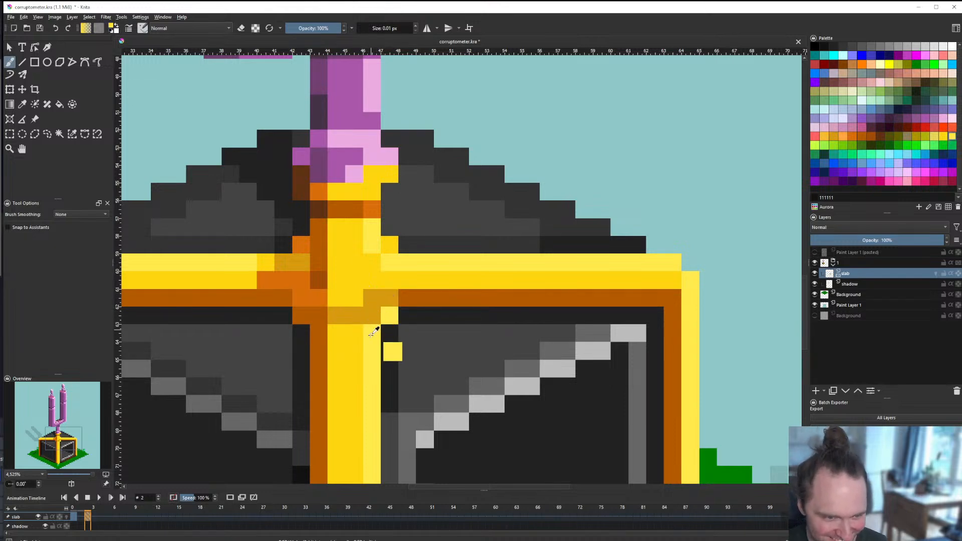
{"action": "left_click", "coordinate": [354, 283], "text": "ctrl"}
{"action": "left_click", "coordinate": [372, 299]}
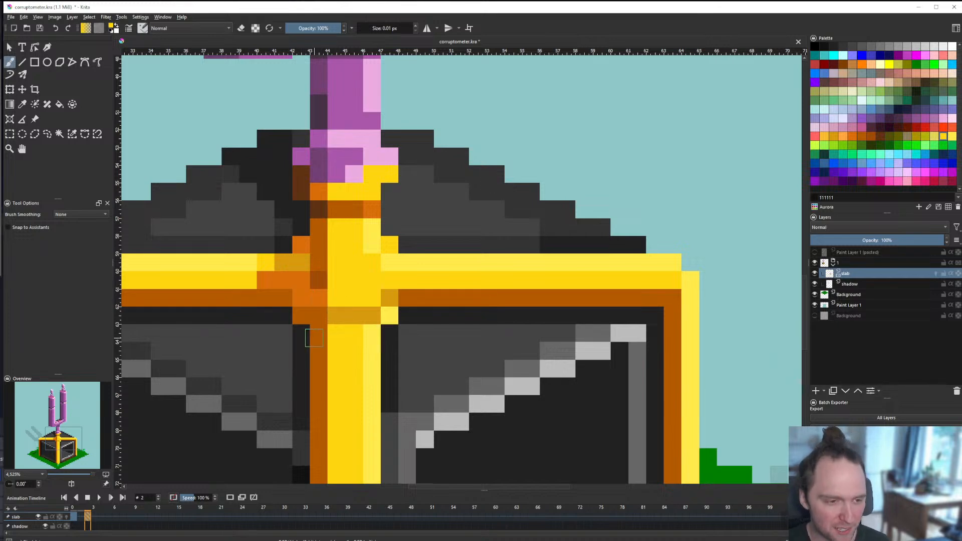
{"action": "scroll", "coordinate": [314, 337], "scroll_direction": "down", "scroll_amount": 3}
{"action": "scroll", "coordinate": [343, 313], "scroll_direction": "up", "scroll_amount": 1}
{"action": "scroll", "coordinate": [342, 314], "scroll_direction": "up", "scroll_amount": 1}
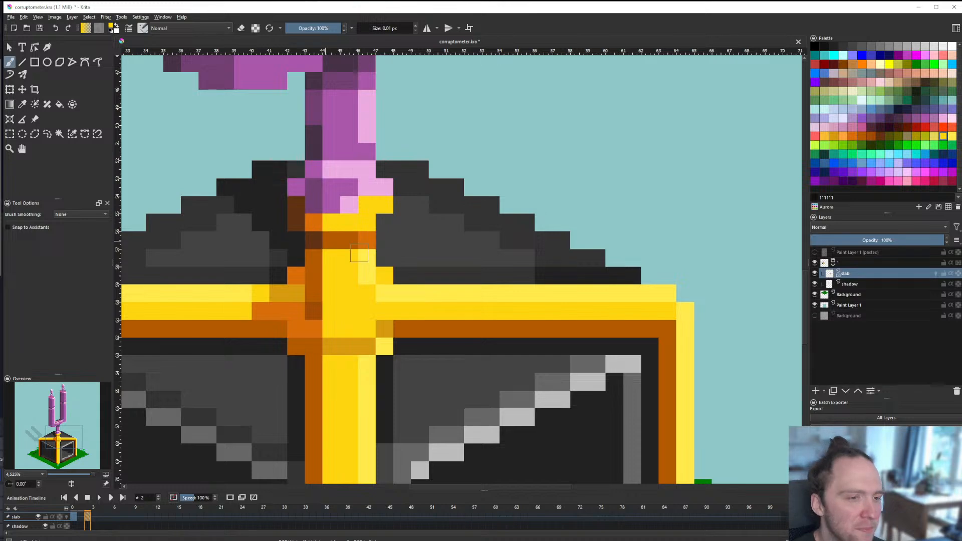
{"action": "scroll", "coordinate": [324, 241], "scroll_direction": "down", "scroll_amount": 3}
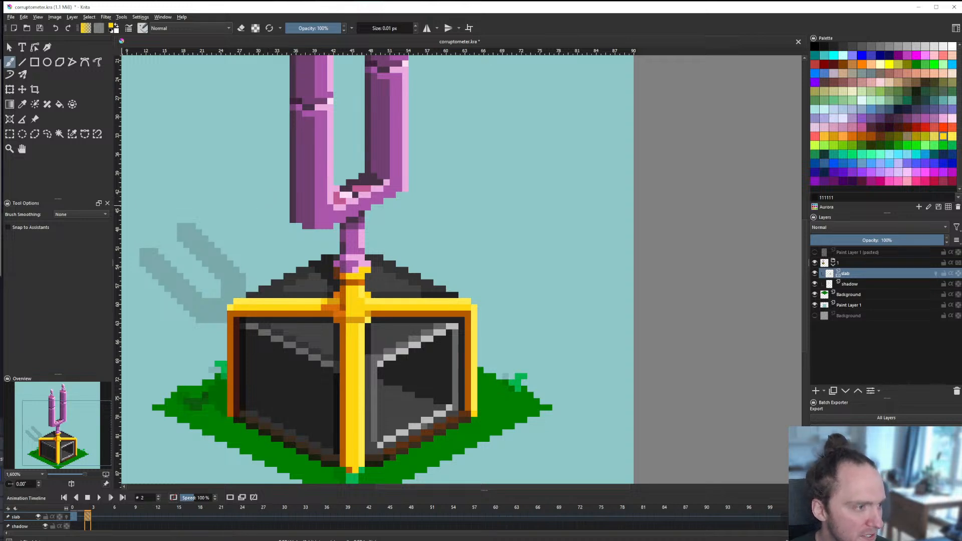
{"action": "scroll", "coordinate": [339, 346], "scroll_direction": "down", "scroll_amount": 2}
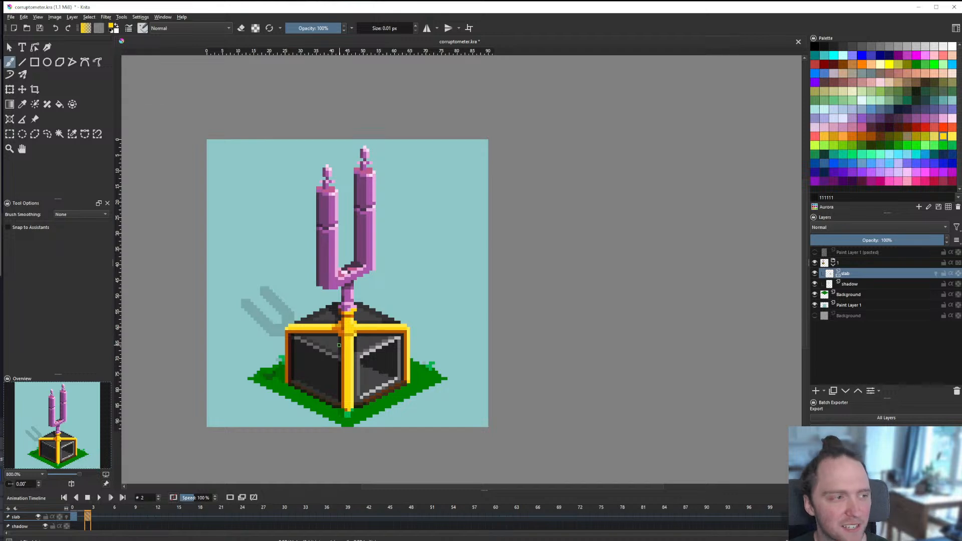
{"action": "scroll", "coordinate": [333, 336], "scroll_direction": "down", "scroll_amount": 3}
{"action": "scroll", "coordinate": [334, 336], "scroll_direction": "up", "scroll_amount": 6}
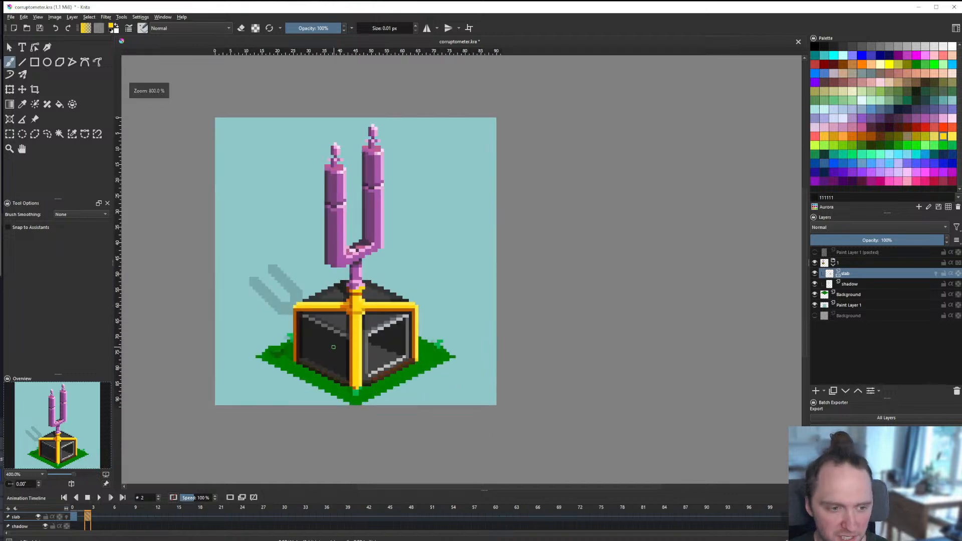
Step: Try mid-grey with the Line tool on the light pixels at the upper right corner of the right window's frame
{"action": "left_click", "coordinate": [22, 61]}
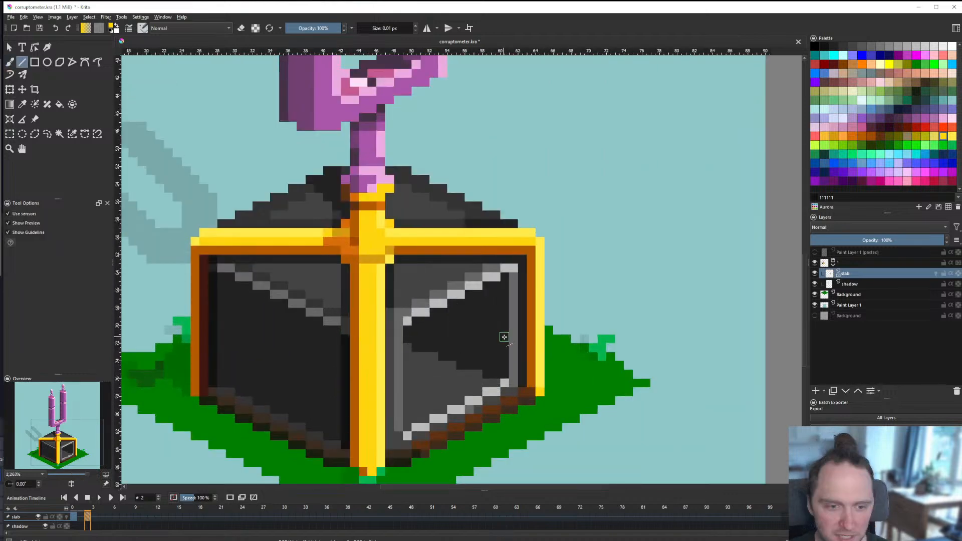
{"action": "scroll", "coordinate": [505, 337], "scroll_direction": "up", "scroll_amount": 1}
{"action": "scroll", "coordinate": [398, 306], "scroll_direction": "down", "scroll_amount": 4}
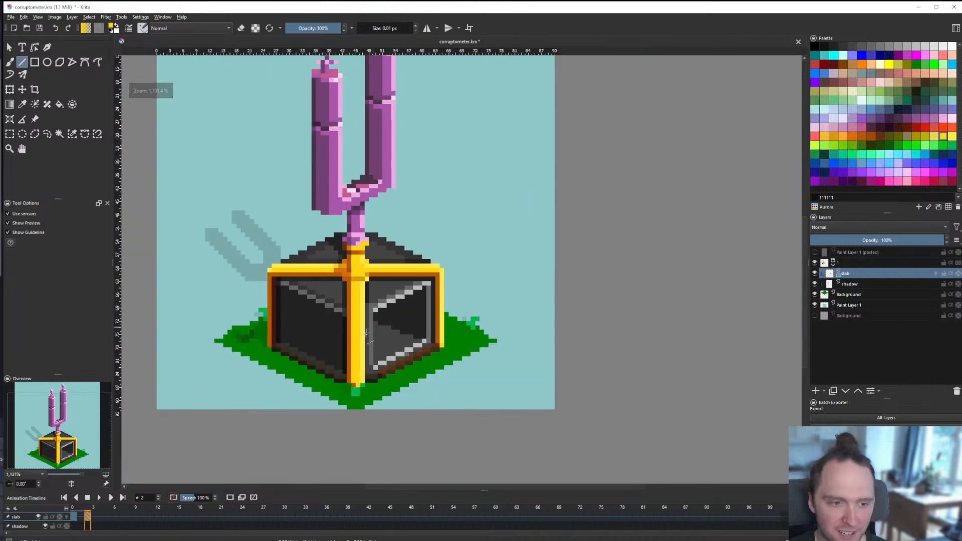
{"action": "scroll", "coordinate": [537, 246], "scroll_direction": "up", "scroll_amount": 2}
{"action": "scroll", "coordinate": [536, 230], "scroll_direction": "up", "scroll_amount": 3}
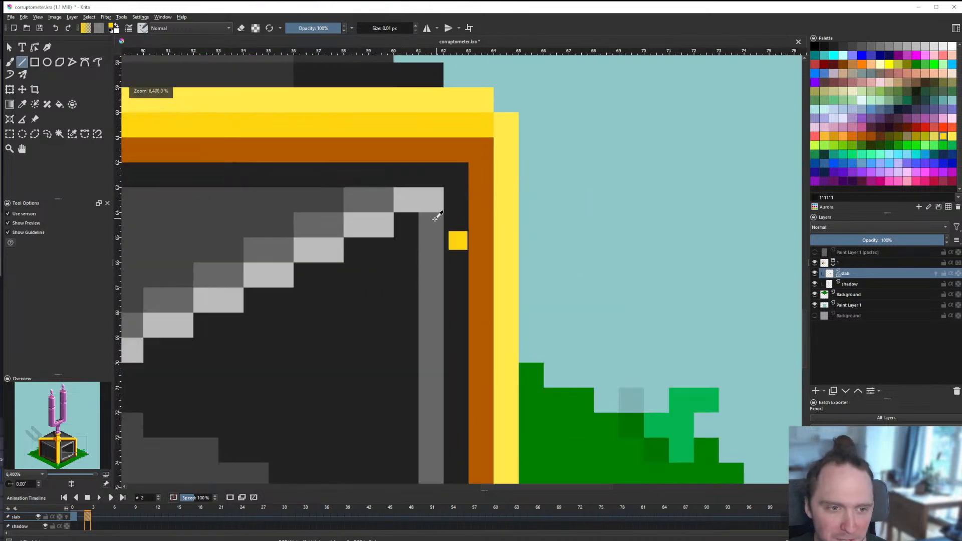
{"action": "left_click", "coordinate": [364, 193], "text": "ctrl"}
{"action": "left_click_drag", "start_coordinate": [406, 199], "coordinate": [423, 201]}
{"action": "scroll", "coordinate": [417, 214], "scroll_direction": "down", "scroll_amount": 5}
{"action": "scroll", "coordinate": [414, 223], "scroll_direction": "down", "scroll_amount": 5}
{"action": "scroll", "coordinate": [409, 240], "scroll_direction": "up", "scroll_amount": 5}
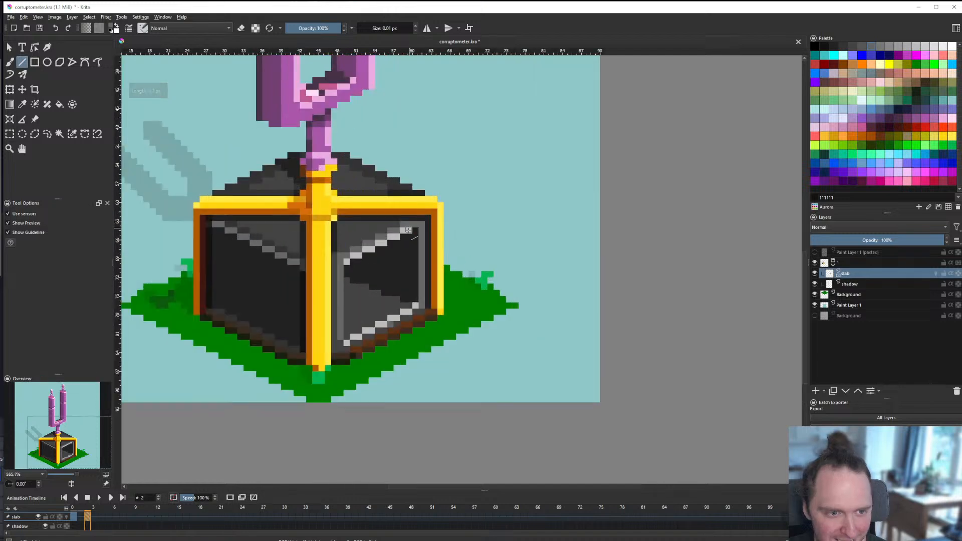
{"action": "scroll", "coordinate": [404, 257], "scroll_direction": "down", "scroll_amount": 4}
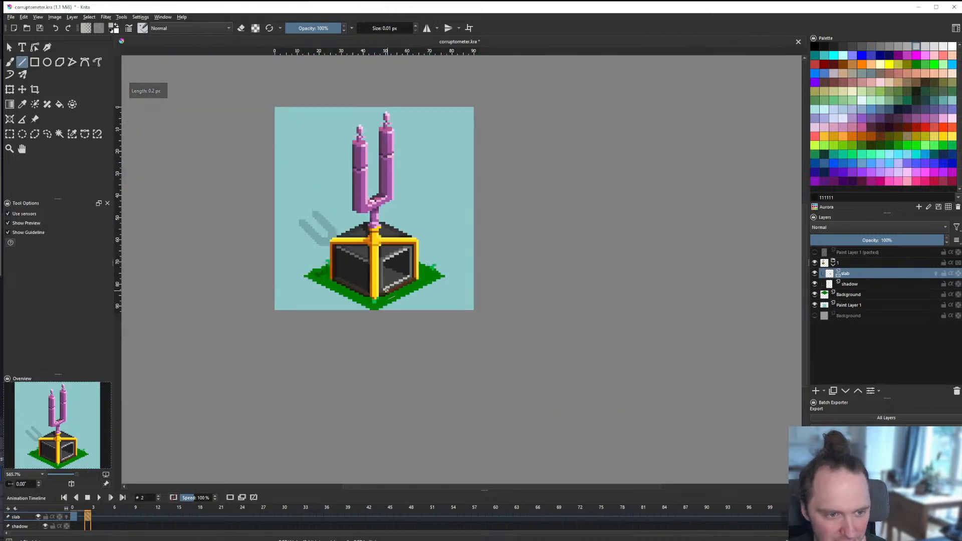
{"action": "scroll", "coordinate": [408, 259], "scroll_direction": "up", "scroll_amount": 6}
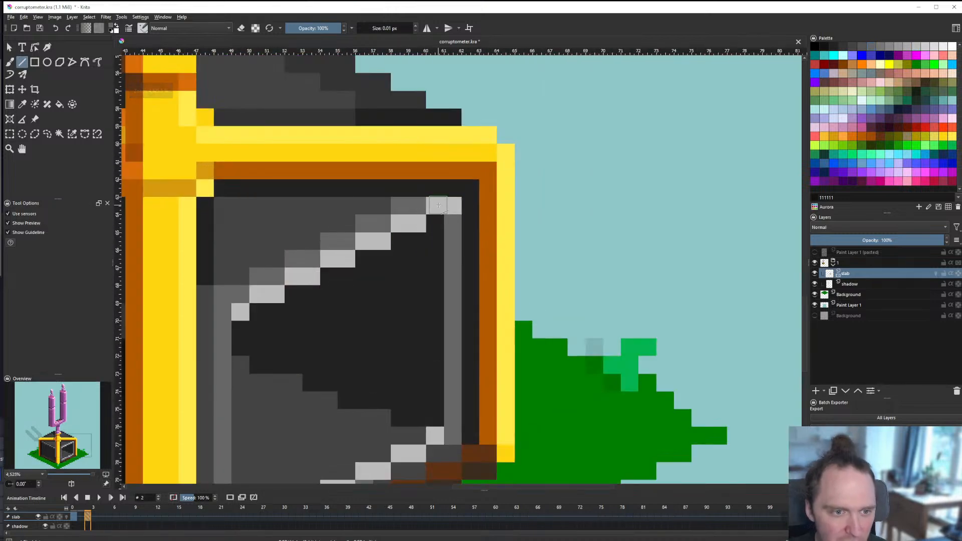
Step: Repaint a light corner pixel on the upper edge of the right window's frame in mid-grey
{"action": "scroll", "coordinate": [401, 276], "scroll_direction": "down", "scroll_amount": 8}
{"action": "scroll", "coordinate": [382, 288], "scroll_direction": "up", "scroll_amount": 1}
{"action": "scroll", "coordinate": [378, 282], "scroll_direction": "up", "scroll_amount": 8}
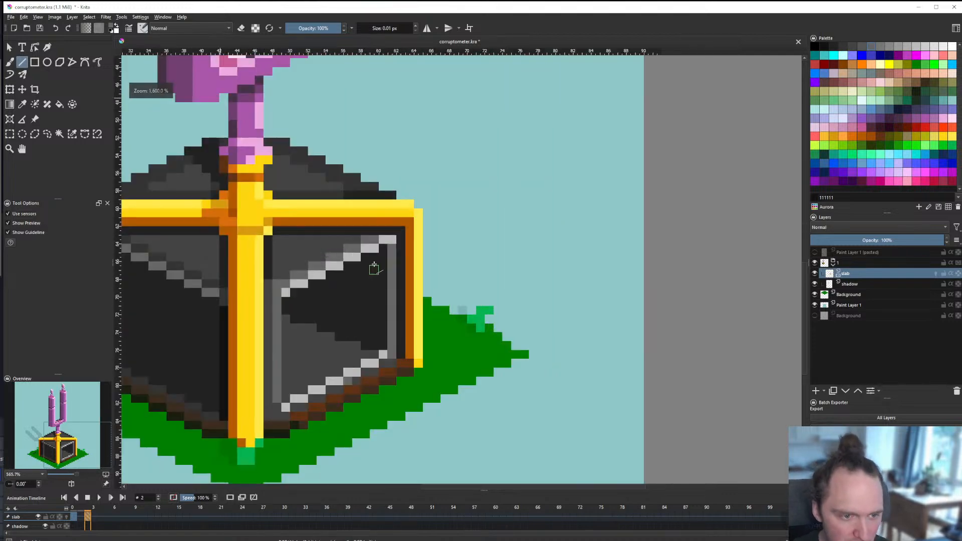
{"action": "left_click", "coordinate": [406, 193]}
{"action": "scroll", "coordinate": [306, 277], "scroll_direction": "down", "scroll_amount": 7}
{"action": "scroll", "coordinate": [295, 271], "scroll_direction": "down", "scroll_amount": 2}
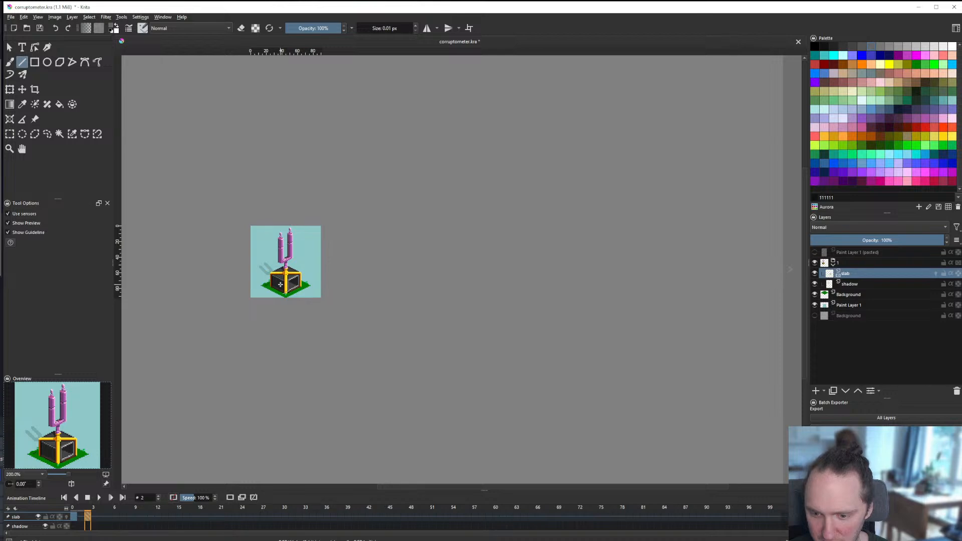
{"action": "scroll", "coordinate": [280, 284], "scroll_direction": "up", "scroll_amount": 7}
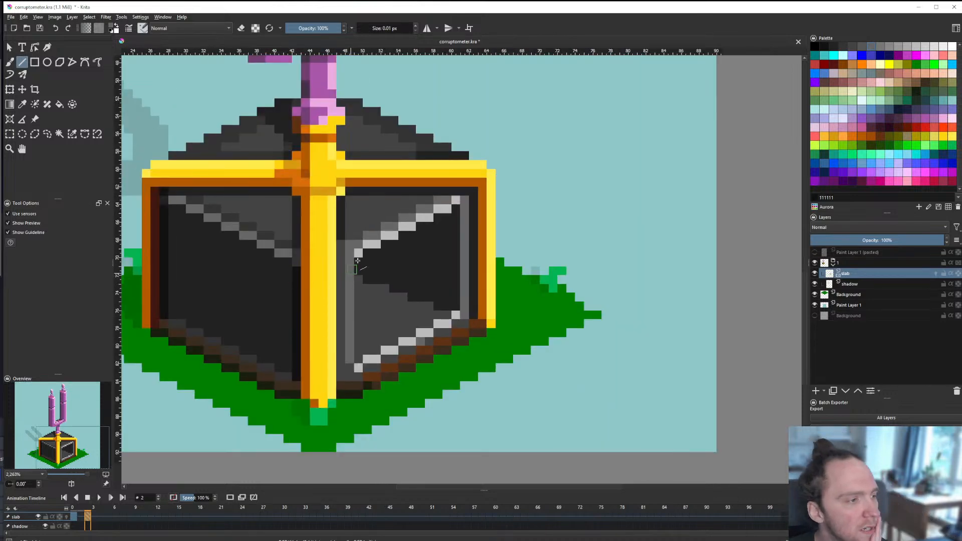
{"action": "scroll", "coordinate": [359, 262], "scroll_direction": "down", "scroll_amount": 7}
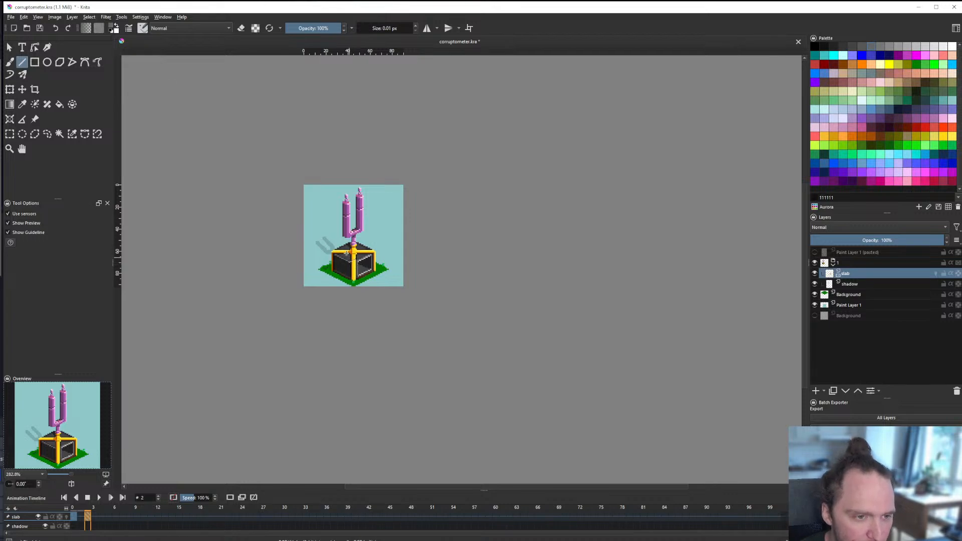
{"action": "scroll", "coordinate": [347, 252], "scroll_direction": "up", "scroll_amount": 4}
{"action": "scroll", "coordinate": [346, 252], "scroll_direction": "down", "scroll_amount": 3}
{"action": "scroll", "coordinate": [347, 252], "scroll_direction": "up", "scroll_amount": 2}
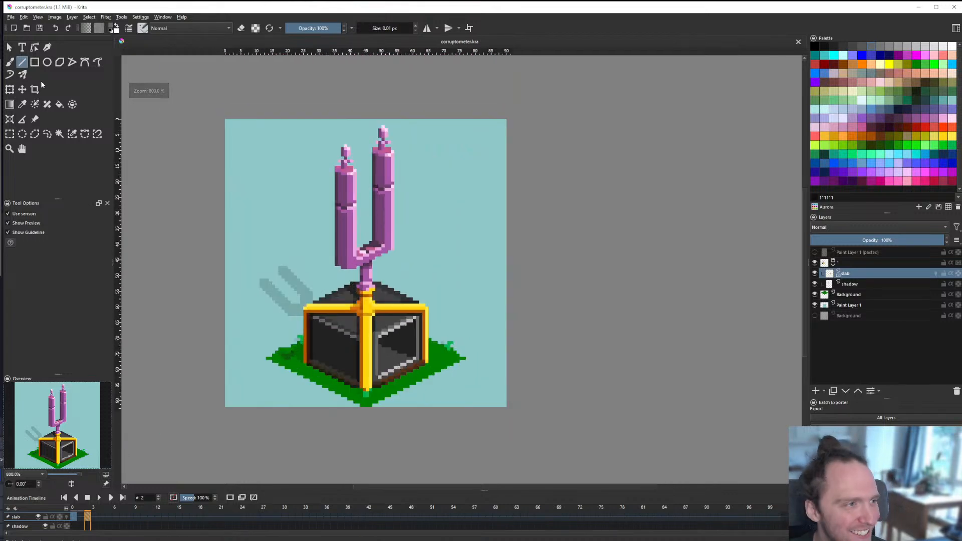
Step: Paint a very pale pink highlight with the Freehand Brush on the upper right pixels of the pink collar beneath the fork's stem
{"action": "left_click", "coordinate": [9, 62]}
{"action": "scroll", "coordinate": [494, 323], "scroll_direction": "down", "scroll_amount": 1}
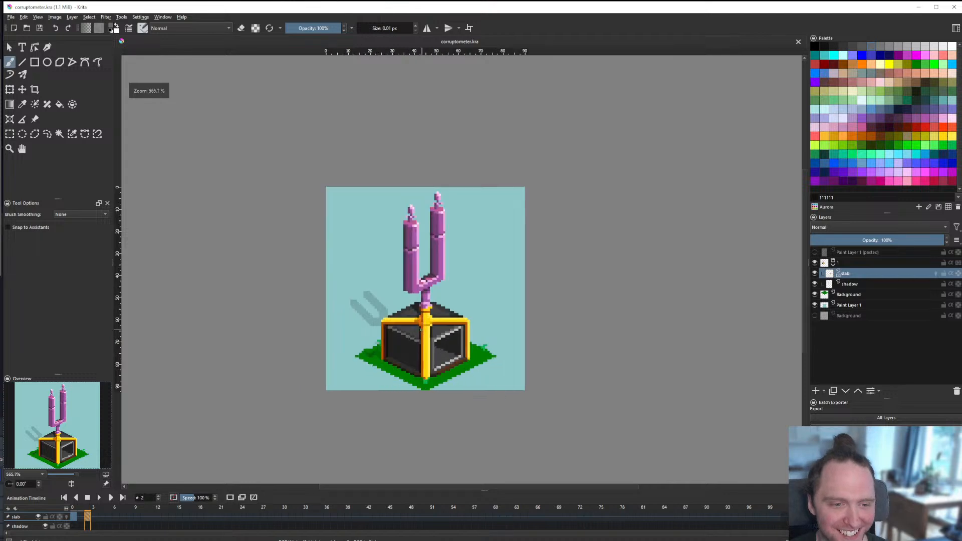
{"action": "scroll", "coordinate": [426, 301], "scroll_direction": "up", "scroll_amount": 7}
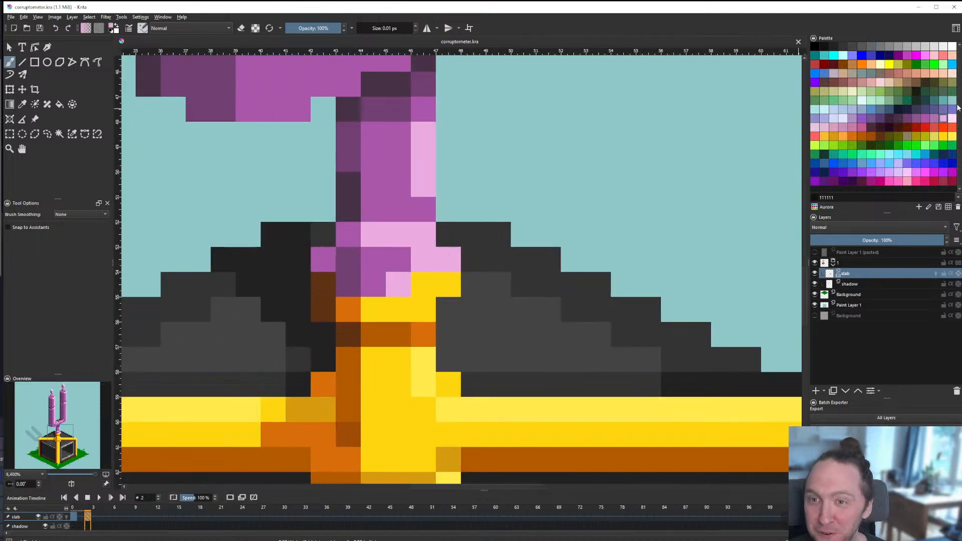
{"action": "left_click", "coordinate": [952, 119]}
{"action": "left_click_drag", "start_coordinate": [399, 286], "coordinate": [424, 260]}
{"action": "scroll", "coordinate": [380, 296], "scroll_direction": "down", "scroll_amount": 6}
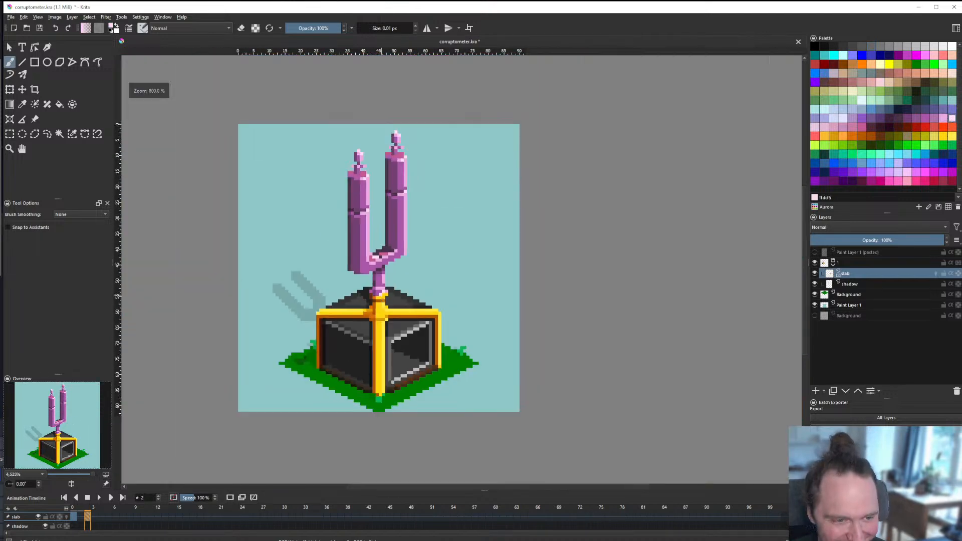
{"action": "scroll", "coordinate": [382, 292], "scroll_direction": "up", "scroll_amount": 6}
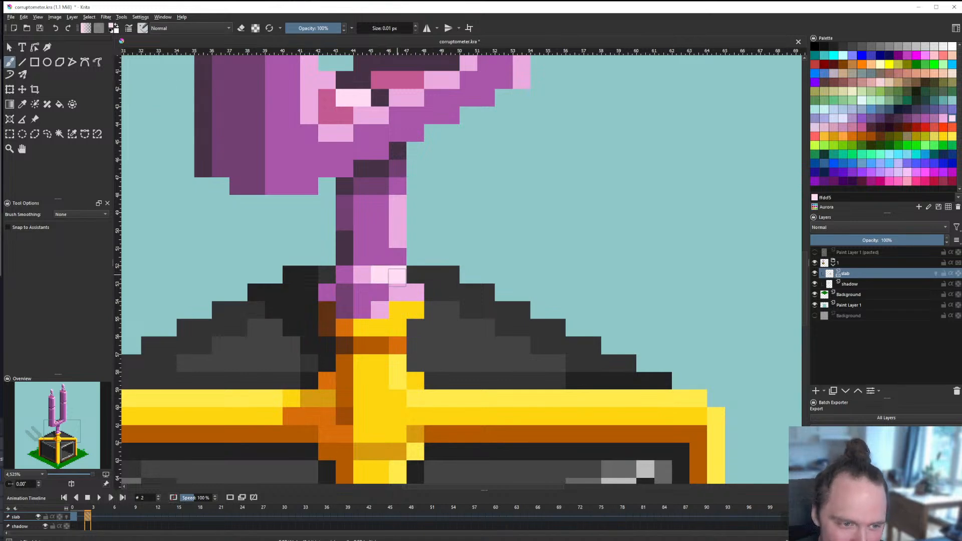
{"action": "scroll", "coordinate": [397, 277], "scroll_direction": "down", "scroll_amount": 5}
Step: Add very pale pink highlight pixels near the right edge of the ring joints on both fork prongs
{"action": "scroll", "coordinate": [386, 283], "scroll_direction": "up", "scroll_amount": 3}
{"action": "scroll", "coordinate": [381, 281], "scroll_direction": "down", "scroll_amount": 3}
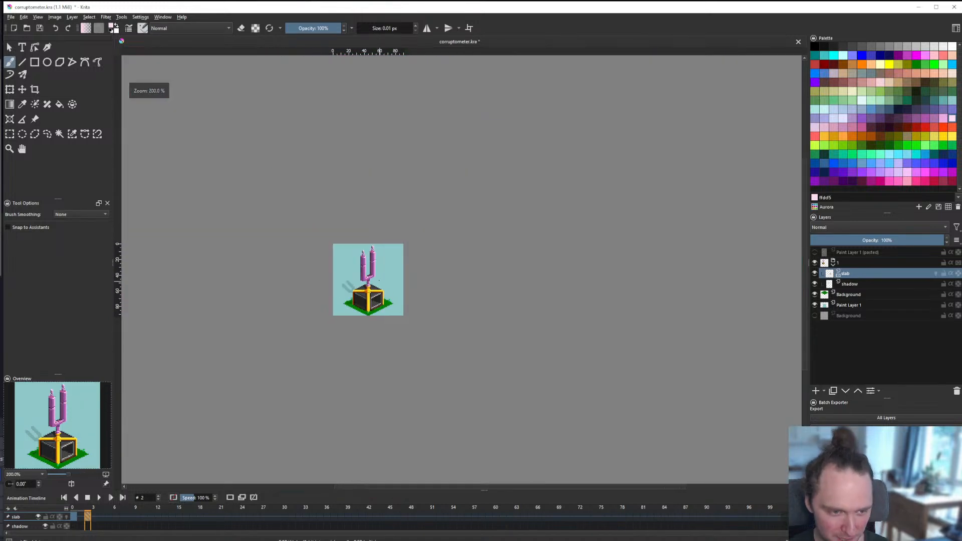
{"action": "scroll", "coordinate": [379, 281], "scroll_direction": "up", "scroll_amount": 8}
{"action": "left_click", "coordinate": [378, 254]}
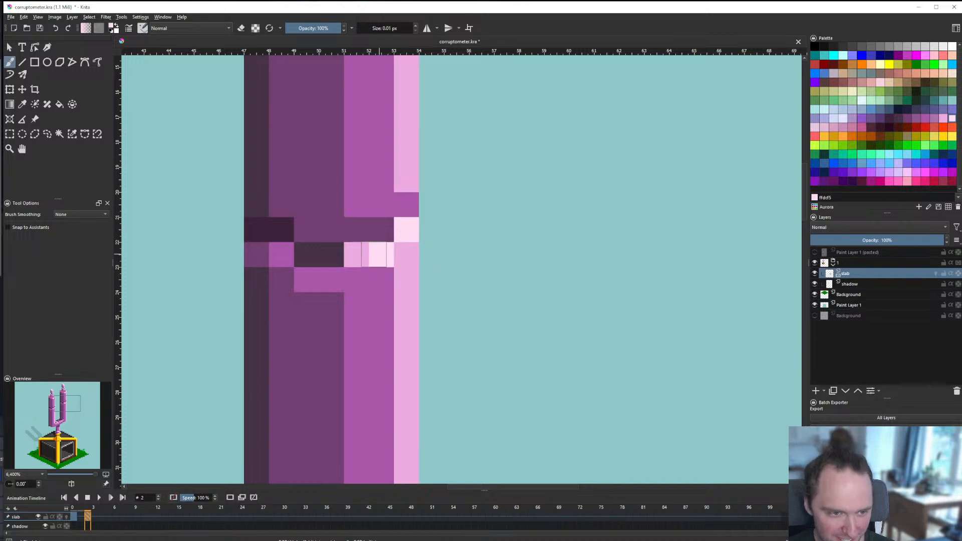
{"action": "scroll", "coordinate": [378, 255], "scroll_direction": "down", "scroll_amount": 9}
{"action": "scroll", "coordinate": [366, 285], "scroll_direction": "up", "scroll_amount": 9}
{"action": "left_click", "coordinate": [337, 294]}
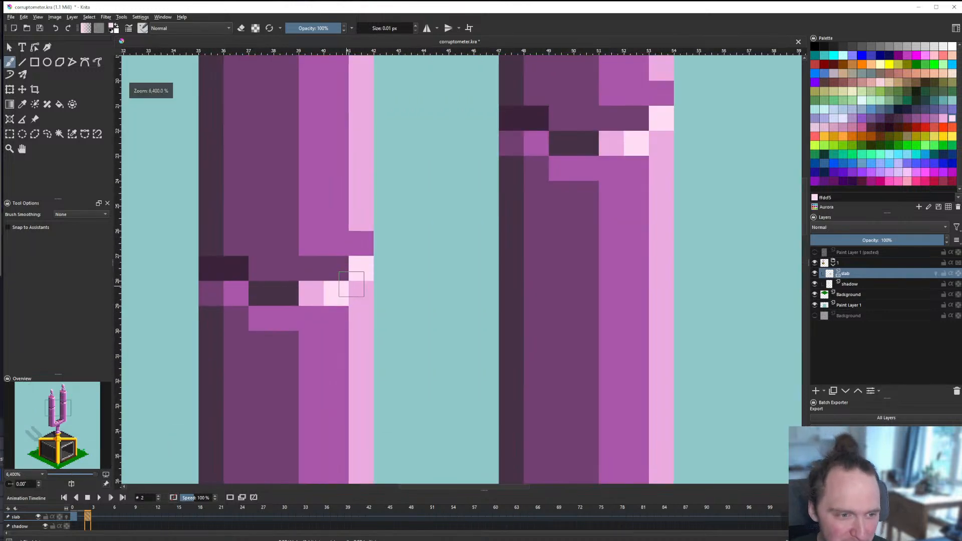
Step: Examine the prong tips, ring joints, pink collar and box windows both up close and at small overview size
{"action": "scroll", "coordinate": [351, 284], "scroll_direction": "down", "scroll_amount": 9}
{"action": "scroll", "coordinate": [400, 251], "scroll_direction": "up", "scroll_amount": 6}
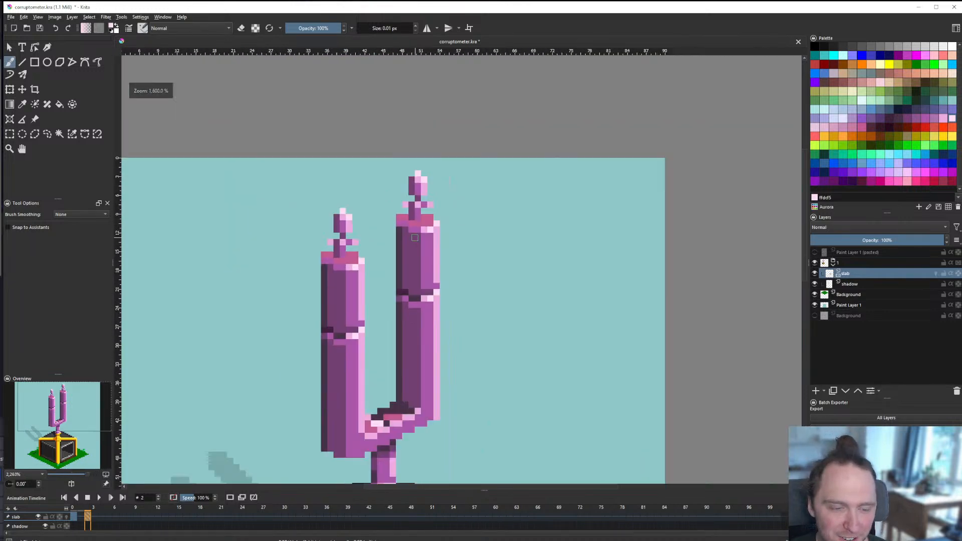
{"action": "scroll", "coordinate": [415, 238], "scroll_direction": "up", "scroll_amount": 4}
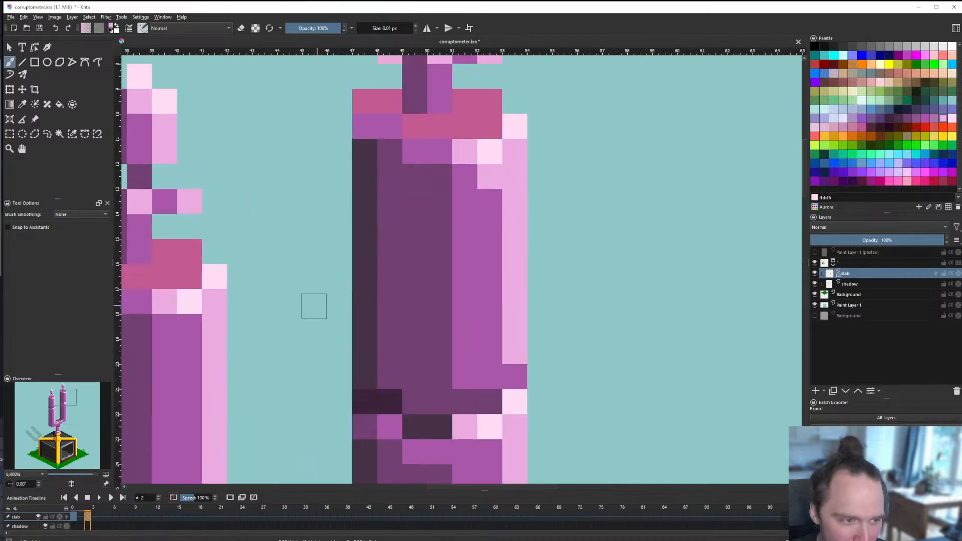
{"action": "scroll", "coordinate": [300, 296], "scroll_direction": "down", "scroll_amount": 9}
{"action": "scroll", "coordinate": [298, 291], "scroll_direction": "up", "scroll_amount": 1}
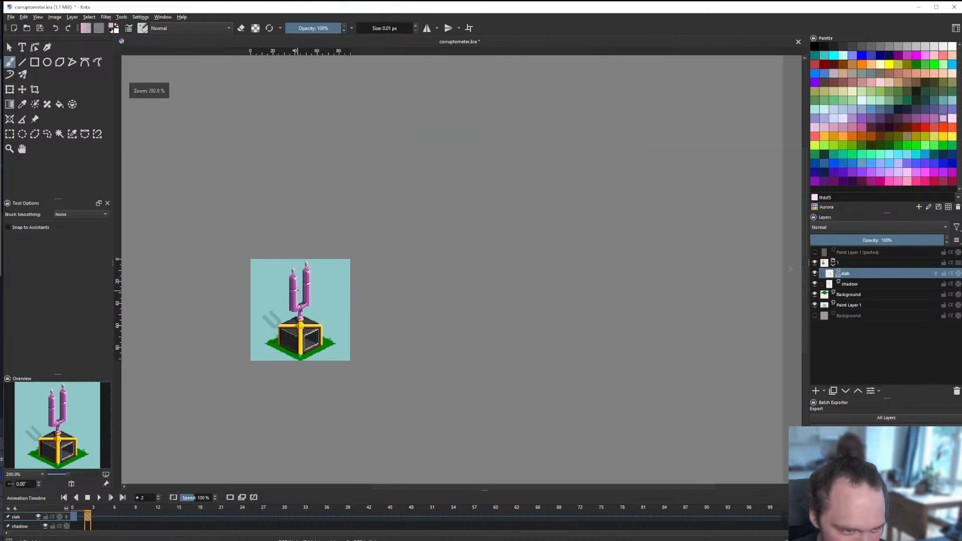
{"action": "scroll", "coordinate": [298, 291], "scroll_direction": "up", "scroll_amount": 8}
{"action": "scroll", "coordinate": [309, 294], "scroll_direction": "down", "scroll_amount": 7}
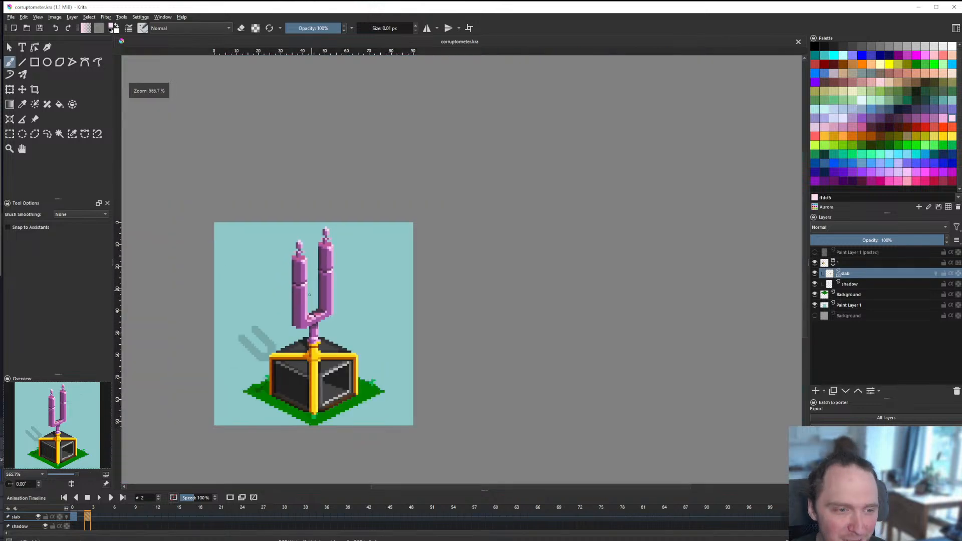
{"action": "scroll", "coordinate": [309, 294], "scroll_direction": "up", "scroll_amount": 3}
{"action": "scroll", "coordinate": [310, 294], "scroll_direction": "down", "scroll_amount": 2}
{"action": "scroll", "coordinate": [381, 273], "scroll_direction": "up", "scroll_amount": 6}
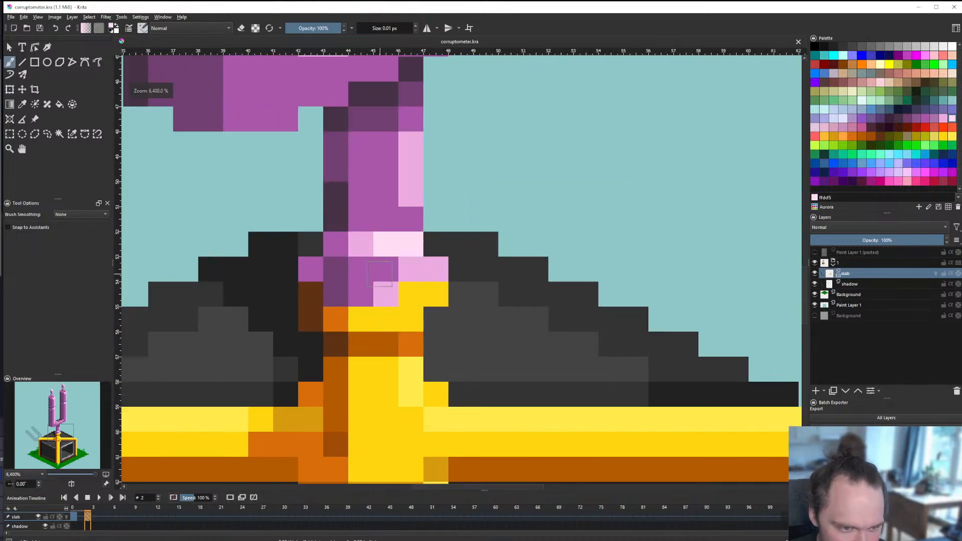
{"action": "scroll", "coordinate": [381, 273], "scroll_direction": "down", "scroll_amount": 10}
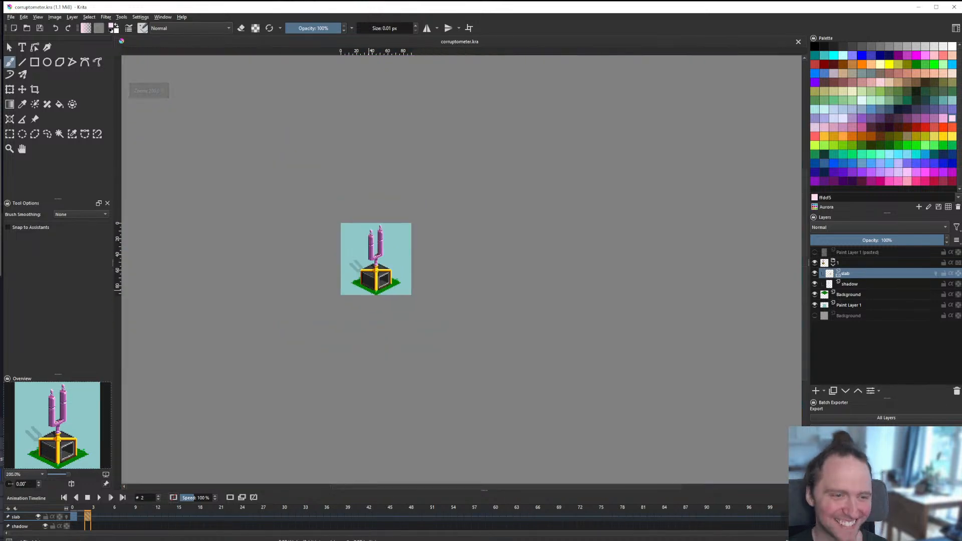
{"action": "scroll", "coordinate": [421, 262], "scroll_direction": "up", "scroll_amount": 7}
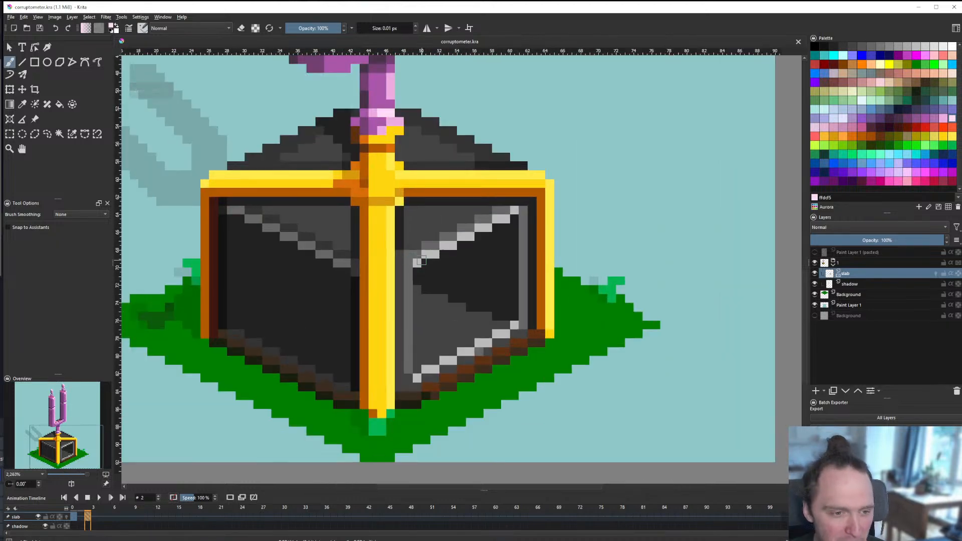
{"action": "scroll", "coordinate": [421, 261], "scroll_direction": "up", "scroll_amount": 1}
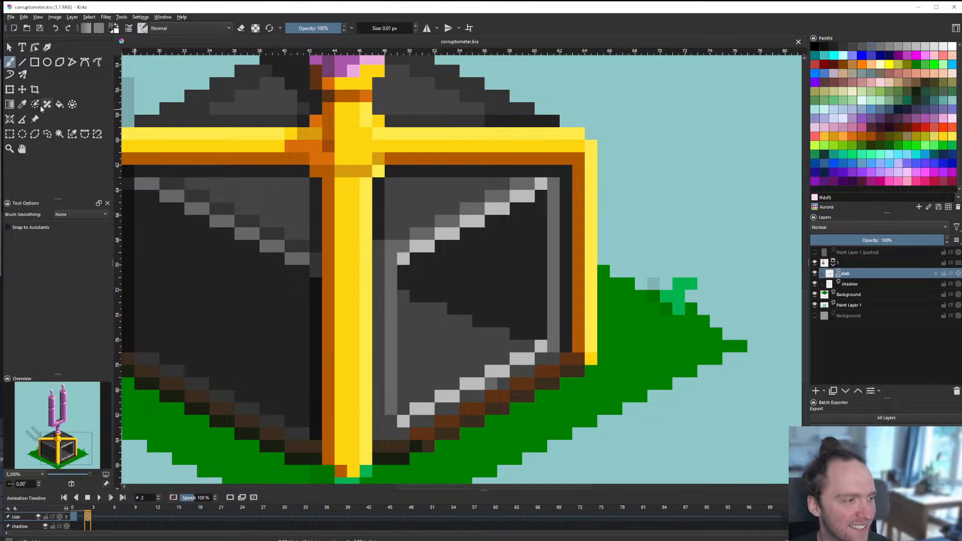
Step: Try a near-black horizontal stroke with the Line tool inside the right window, just below the light frame's left corner
{"action": "left_click", "coordinate": [22, 62]}
{"action": "scroll", "coordinate": [353, 280], "scroll_direction": "down", "scroll_amount": 4}
{"action": "scroll", "coordinate": [377, 271], "scroll_direction": "up", "scroll_amount": 5}
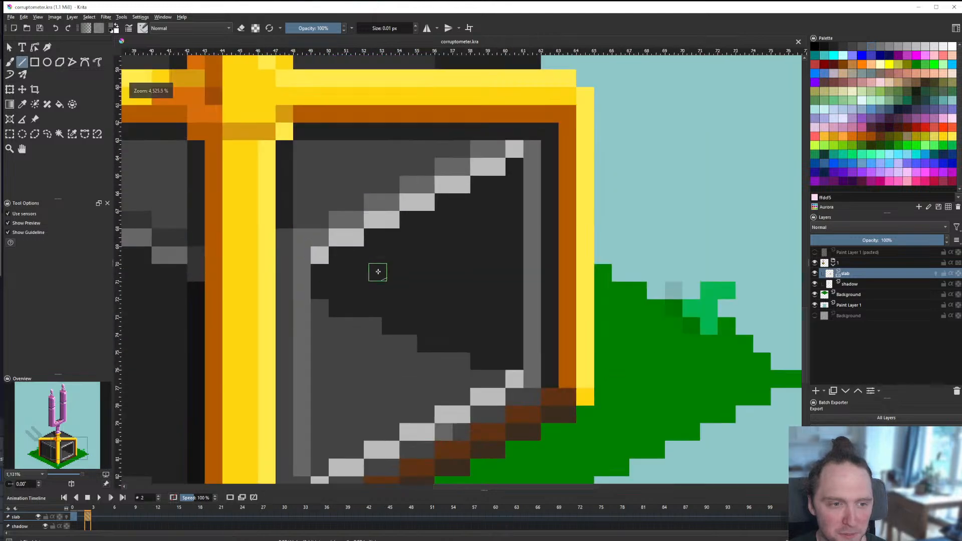
{"action": "scroll", "coordinate": [367, 269], "scroll_direction": "down", "scroll_amount": 4}
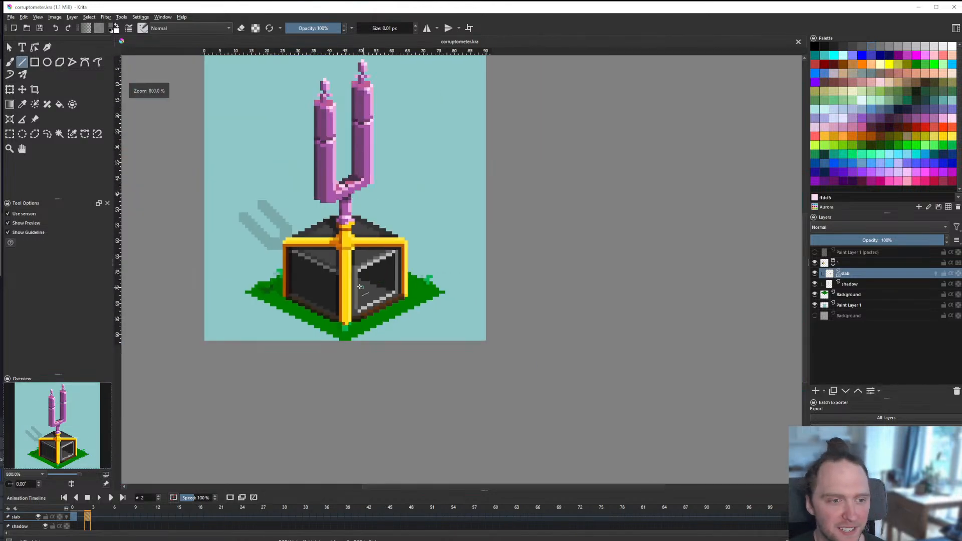
{"action": "scroll", "coordinate": [286, 279], "scroll_direction": "up", "scroll_amount": 3}
{"action": "scroll", "coordinate": [418, 241], "scroll_direction": "up", "scroll_amount": 3}
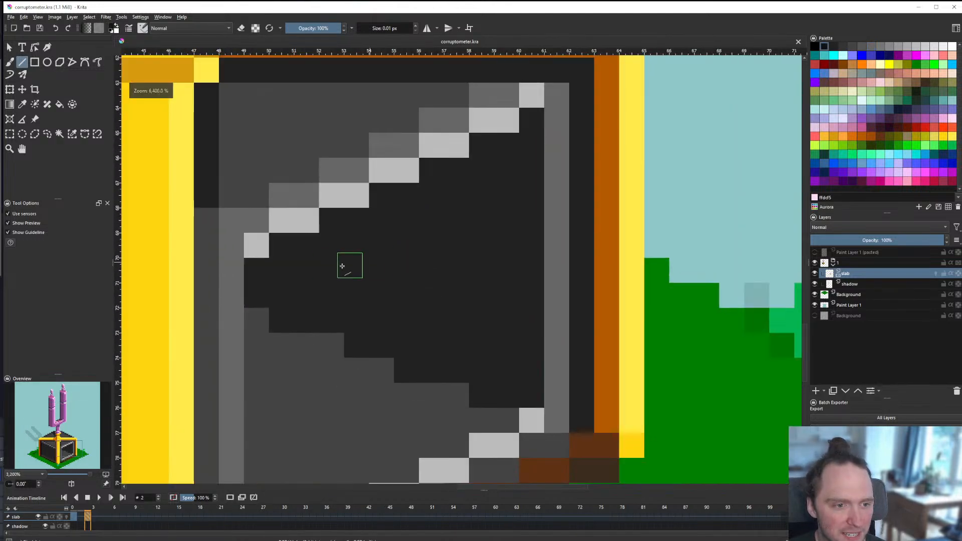
{"action": "left_click_drag", "start_coordinate": [262, 271], "coordinate": [417, 272]}
{"action": "key", "text": "ctrl+z"}
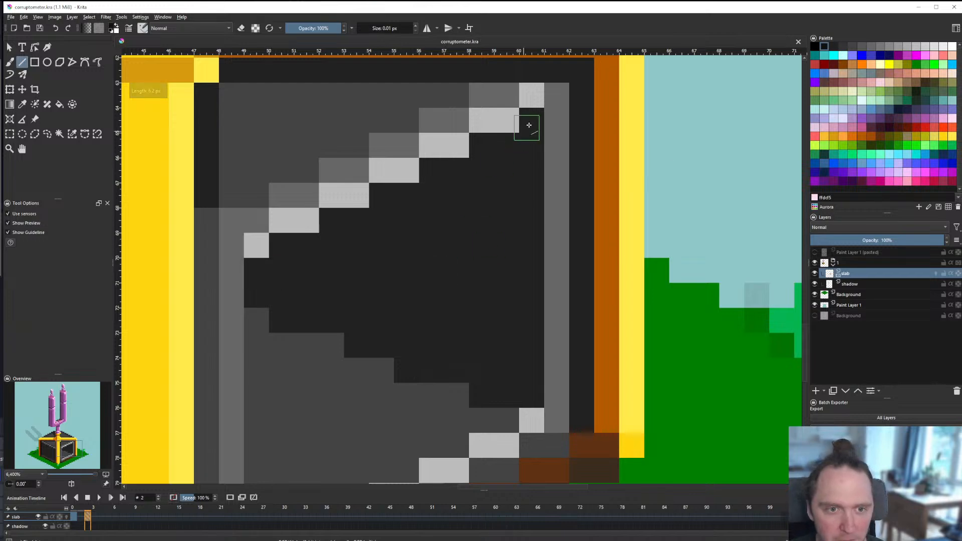
Step: Try a near-black vertical line down the right window's dark interior, directly beside the frame's right edge
{"action": "left_click_drag", "start_coordinate": [526, 122], "coordinate": [525, 398]}
{"action": "scroll", "coordinate": [436, 306], "scroll_direction": "down", "scroll_amount": 4}
{"action": "scroll", "coordinate": [435, 306], "scroll_direction": "up", "scroll_amount": 6}
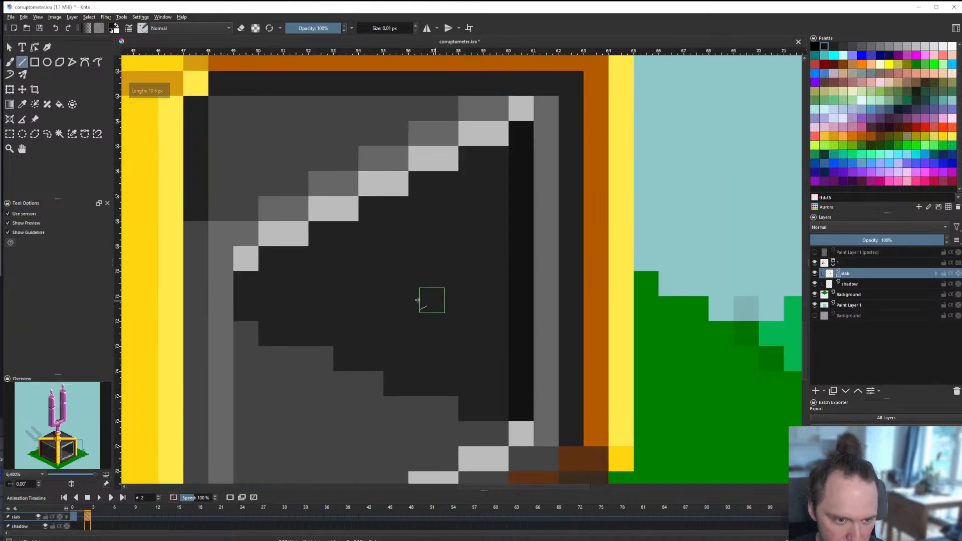
{"action": "key", "text": "ctrl+z"}
Step: Draw a near-black stepped diagonal line inside the right window, along the boundary between the dark interior and the grey area below
{"action": "left_click", "coordinate": [245, 315]}
{"action": "mouse_move", "coordinate": [269, 332]}
{"action": "left_mouse_down"}
{"action": "mouse_move", "coordinate": [322, 334]}
{"action": "mouse_move", "coordinate": [500, 405]}
{"action": "left_mouse_up"}
{"action": "scroll", "coordinate": [449, 371], "scroll_direction": "down", "scroll_amount": 7}
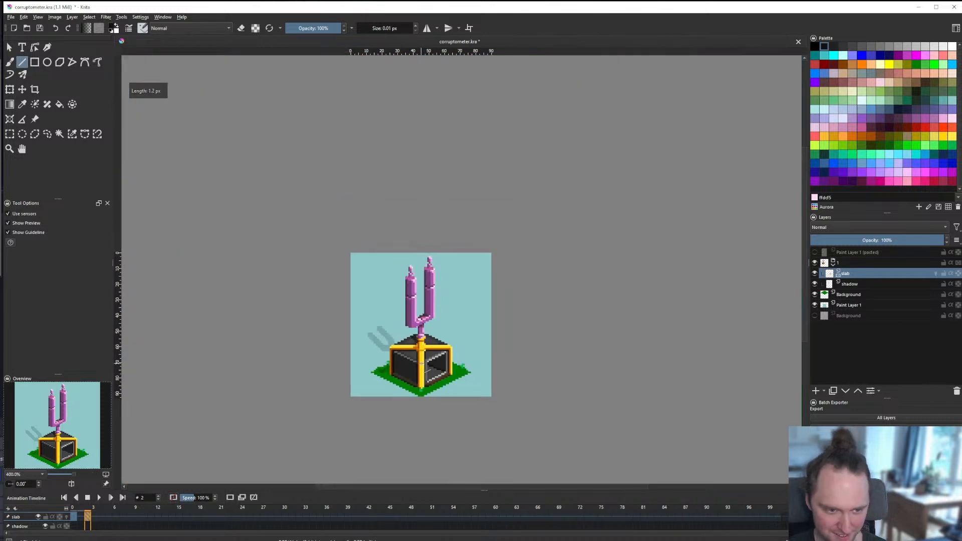
Step: Examine the tuning fork device and the right window's near-black diagonal at several zoom levels
{"action": "scroll", "coordinate": [396, 336], "scroll_direction": "up", "scroll_amount": 2}
{"action": "scroll", "coordinate": [368, 309], "scroll_direction": "down", "scroll_amount": 2}
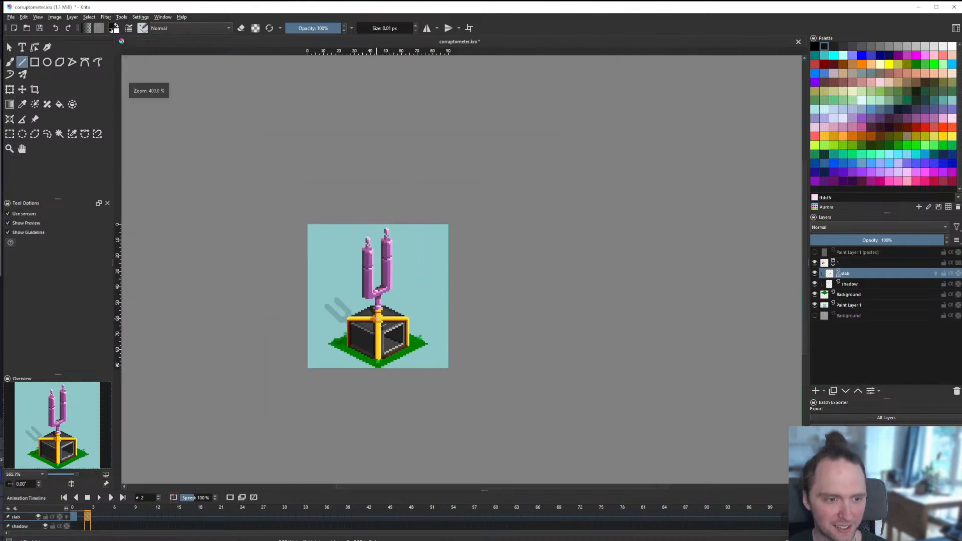
{"action": "scroll", "coordinate": [380, 314], "scroll_direction": "up", "scroll_amount": 2}
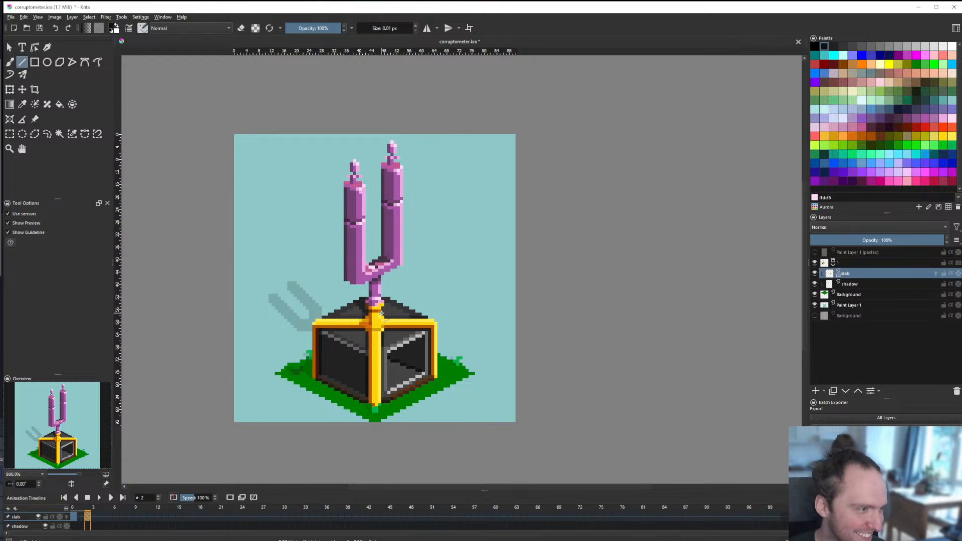
{"action": "scroll", "coordinate": [388, 321], "scroll_direction": "down", "scroll_amount": 2}
{"action": "scroll", "coordinate": [392, 320], "scroll_direction": "up", "scroll_amount": 2}
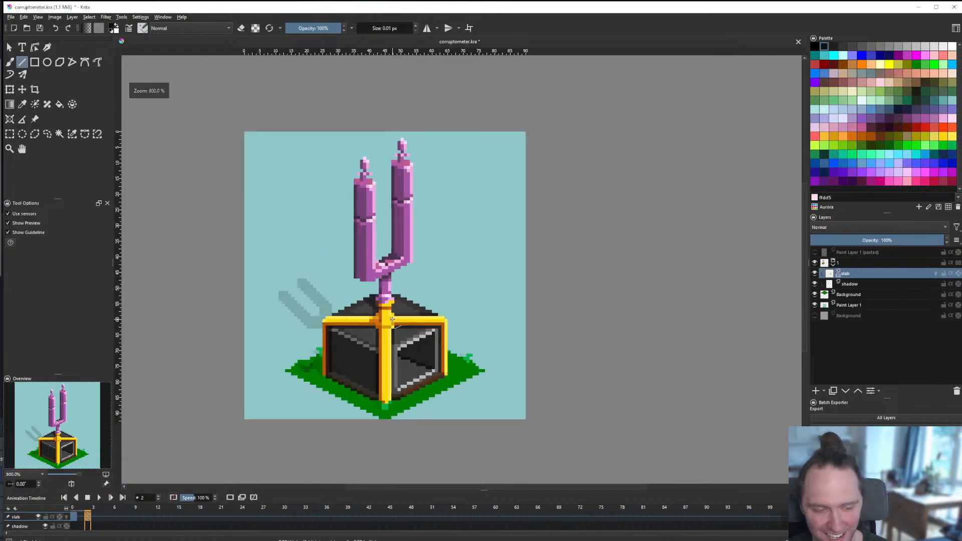
{"action": "scroll", "coordinate": [392, 319], "scroll_direction": "down", "scroll_amount": 2}
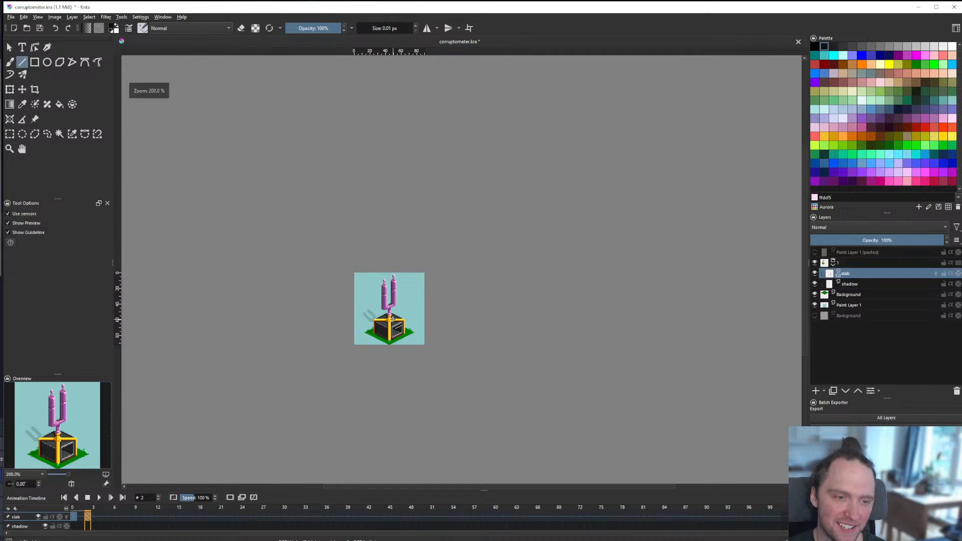
{"action": "scroll", "coordinate": [373, 276], "scroll_direction": "up", "scroll_amount": 2}
{"action": "scroll", "coordinate": [373, 276], "scroll_direction": "down", "scroll_amount": 4}
{"action": "scroll", "coordinate": [368, 301], "scroll_direction": "up", "scroll_amount": 3}
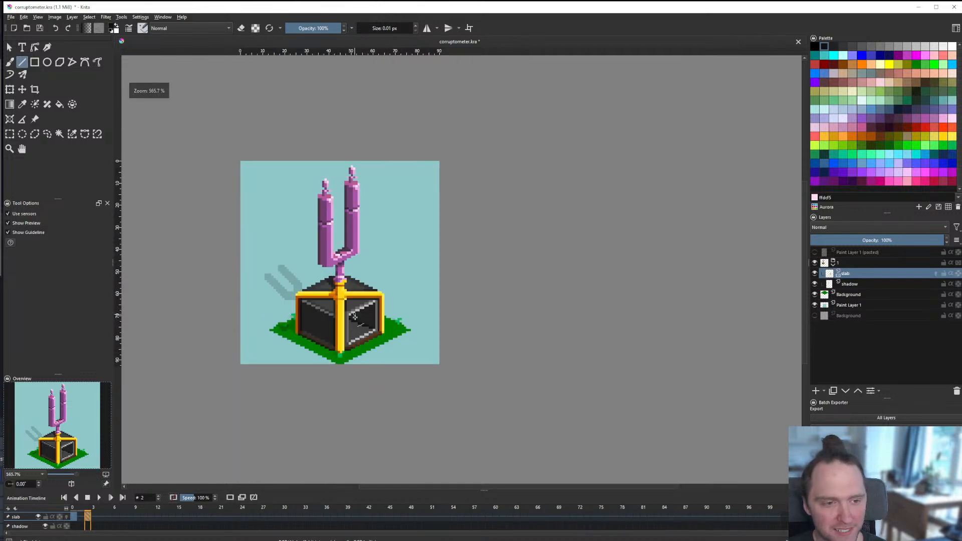
{"action": "scroll", "coordinate": [365, 327], "scroll_direction": "down", "scroll_amount": 1}
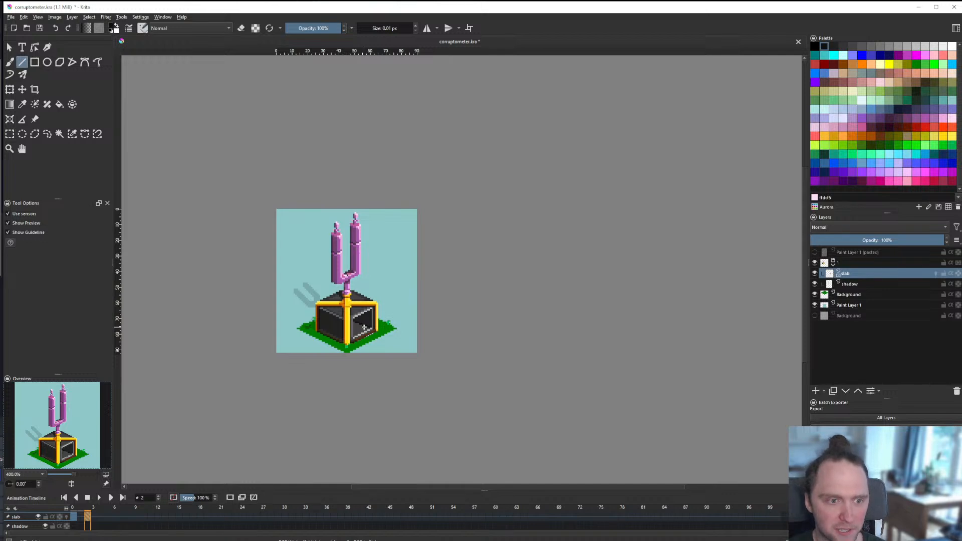
{"action": "scroll", "coordinate": [364, 328], "scroll_direction": "up", "scroll_amount": 4}
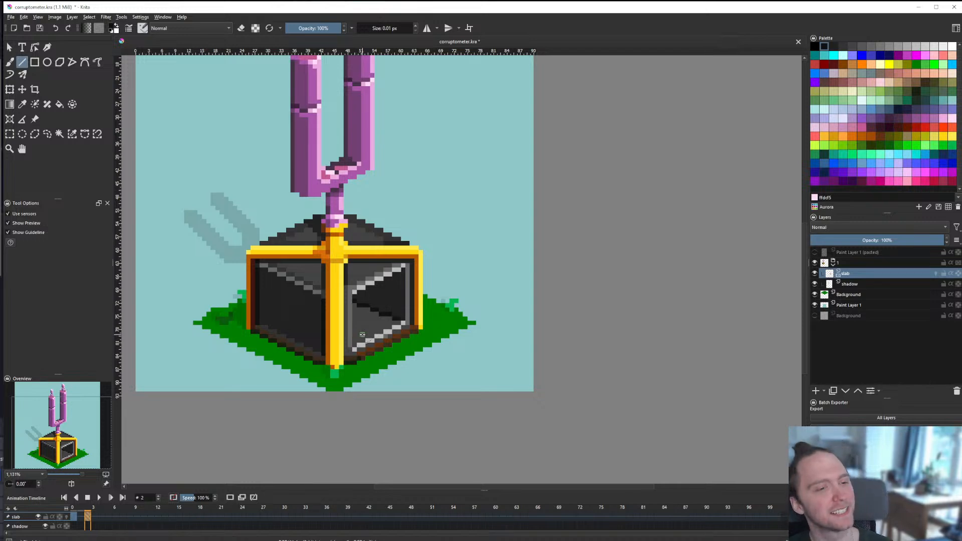
{"action": "scroll", "coordinate": [363, 334], "scroll_direction": "down", "scroll_amount": 4}
{"action": "scroll", "coordinate": [366, 344], "scroll_direction": "up", "scroll_amount": 3}
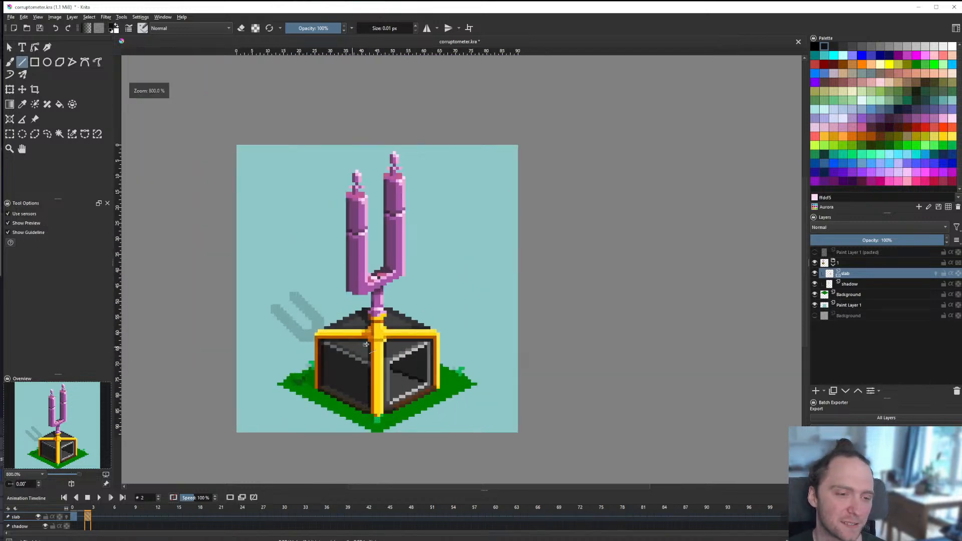
{"action": "scroll", "coordinate": [367, 344], "scroll_direction": "up", "scroll_amount": 4}
{"action": "scroll", "coordinate": [353, 315], "scroll_direction": "down", "scroll_amount": 3}
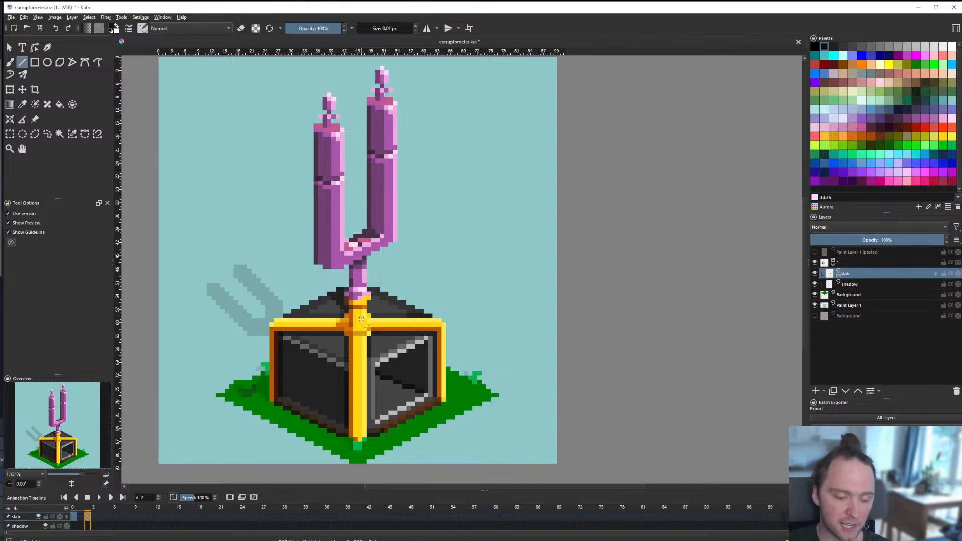
{"action": "scroll", "coordinate": [361, 319], "scroll_direction": "down", "scroll_amount": 2}
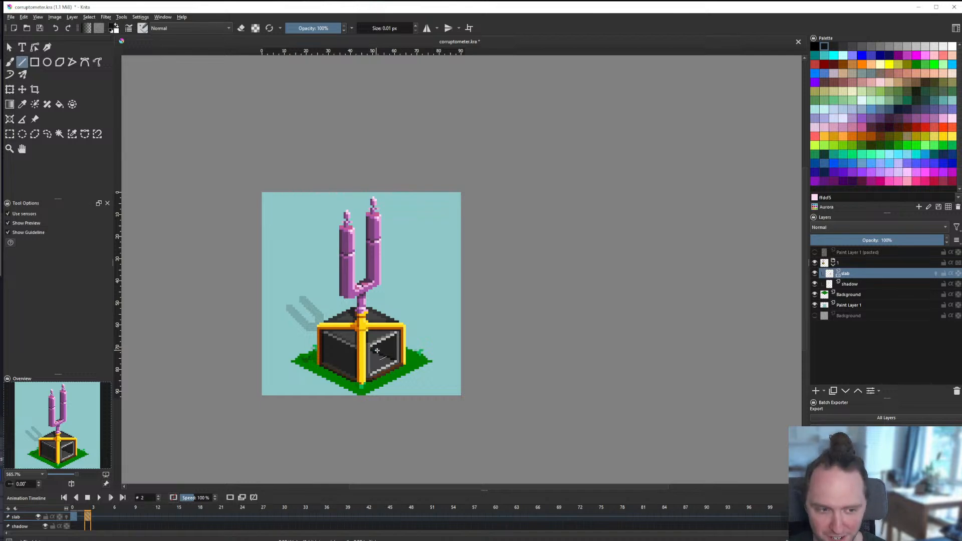
{"action": "scroll", "coordinate": [377, 349], "scroll_direction": "up", "scroll_amount": 2}
{"action": "scroll", "coordinate": [325, 326], "scroll_direction": "down", "scroll_amount": 2}
{"action": "scroll", "coordinate": [326, 323], "scroll_direction": "up", "scroll_amount": 7}
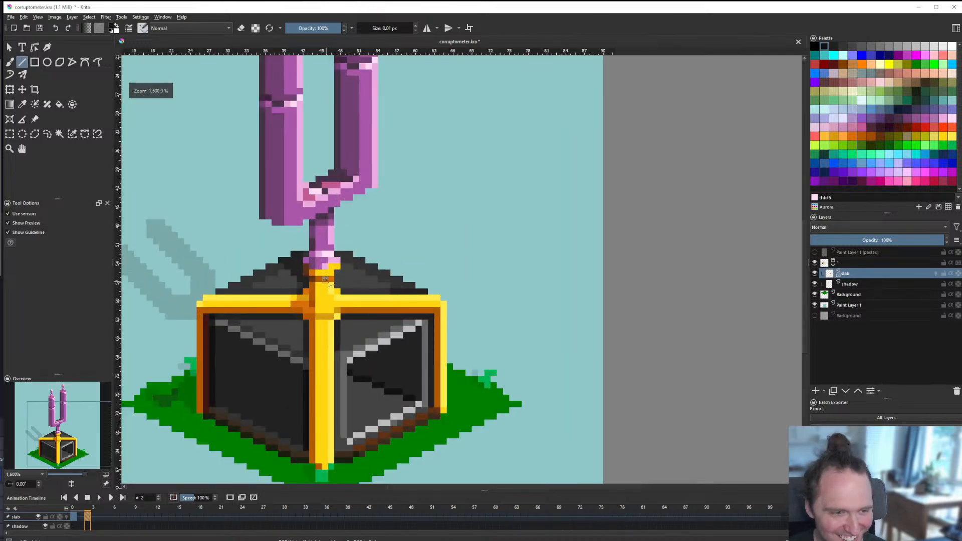
Step: Examine the gold post joint beneath the fork and the whole device at several zoom levels
{"action": "scroll", "coordinate": [328, 323], "scroll_direction": "down", "scroll_amount": 3}
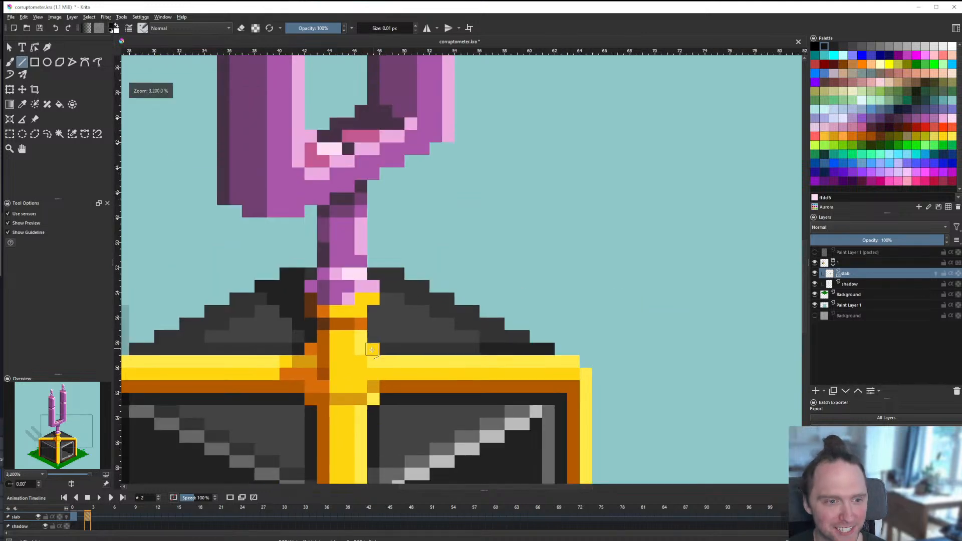
{"action": "scroll", "coordinate": [341, 330], "scroll_direction": "up", "scroll_amount": 3}
{"action": "scroll", "coordinate": [304, 278], "scroll_direction": "down", "scroll_amount": 3}
{"action": "scroll", "coordinate": [304, 278], "scroll_direction": "down", "scroll_amount": 2}
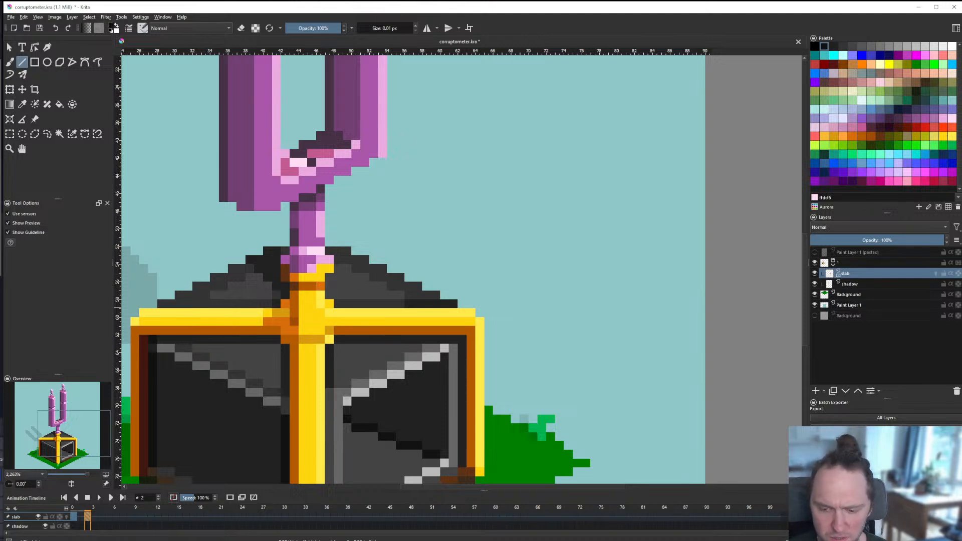
{"action": "scroll", "coordinate": [283, 281], "scroll_direction": "up", "scroll_amount": 3}
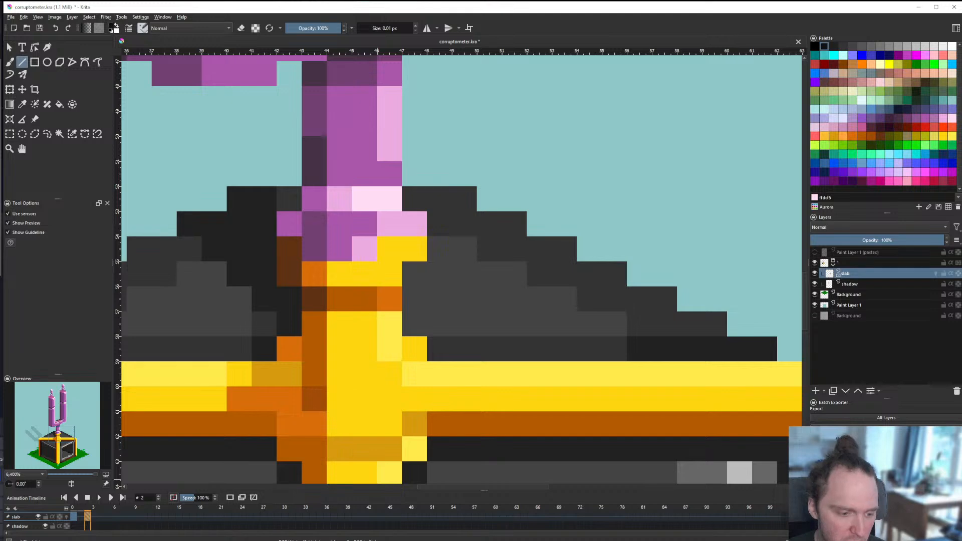
{"action": "left_click", "coordinate": [318, 297]}
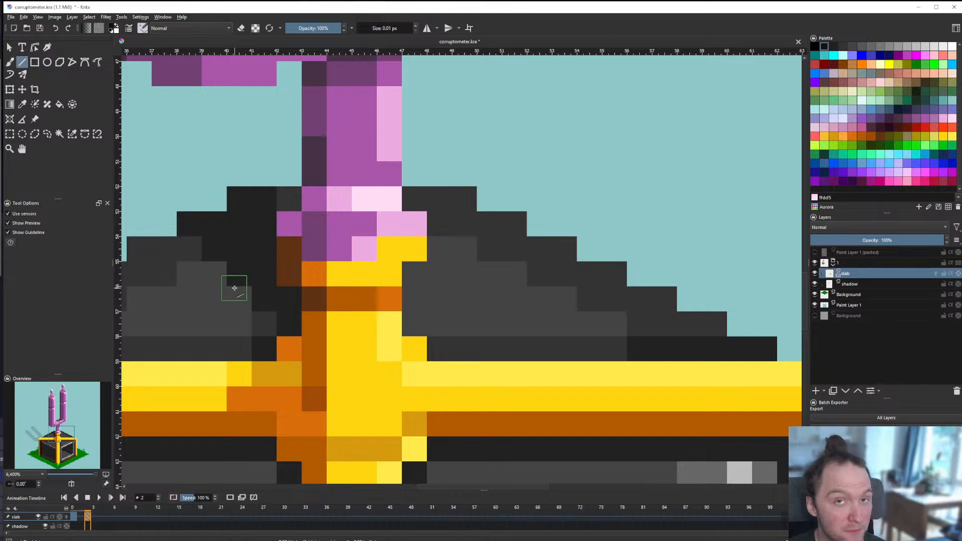
{"action": "scroll", "coordinate": [323, 251], "scroll_direction": "down", "scroll_amount": 5}
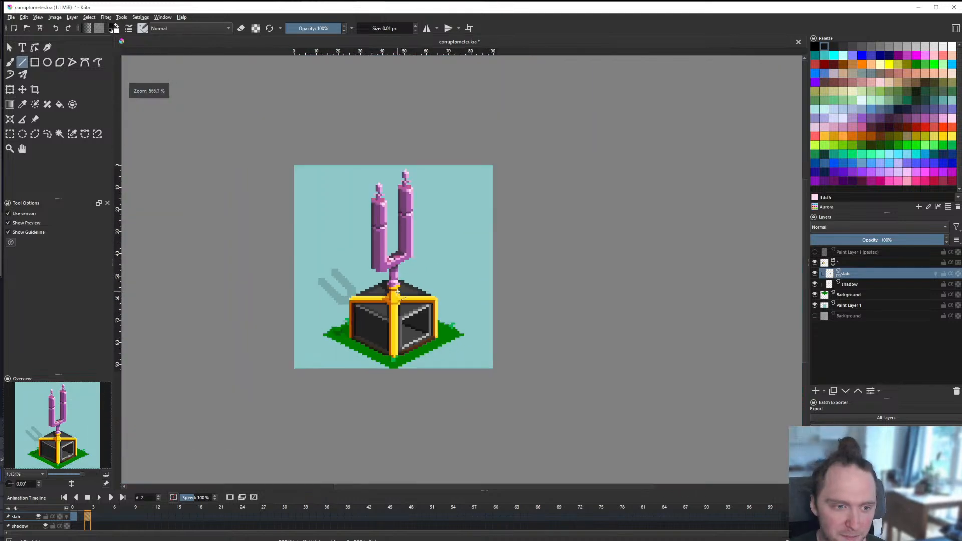
{"action": "scroll", "coordinate": [367, 305], "scroll_direction": "up", "scroll_amount": 5}
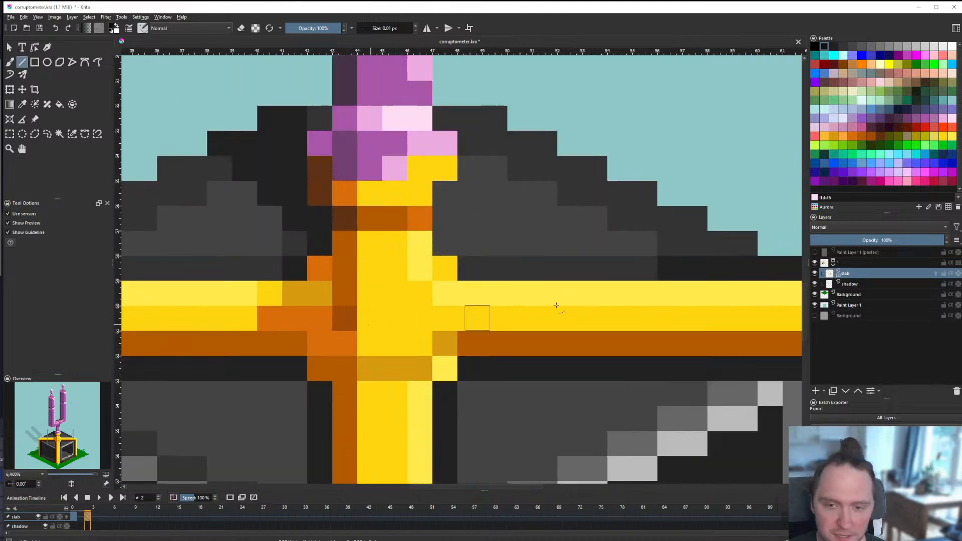
{"action": "scroll", "coordinate": [368, 275], "scroll_direction": "down", "scroll_amount": 5}
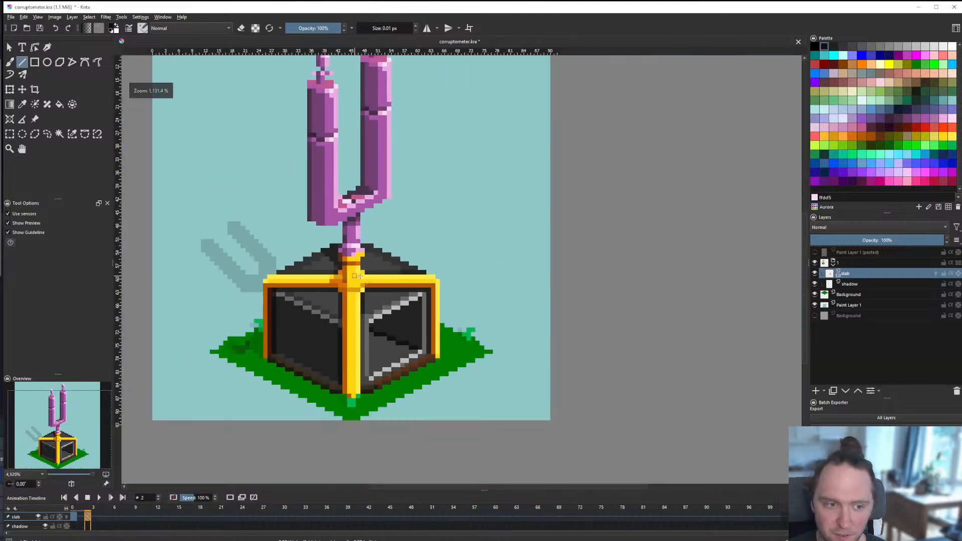
{"action": "scroll", "coordinate": [351, 275], "scroll_direction": "up", "scroll_amount": 4}
{"action": "scroll", "coordinate": [300, 275], "scroll_direction": "down", "scroll_amount": 5}
{"action": "scroll", "coordinate": [298, 291], "scroll_direction": "up", "scroll_amount": 2}
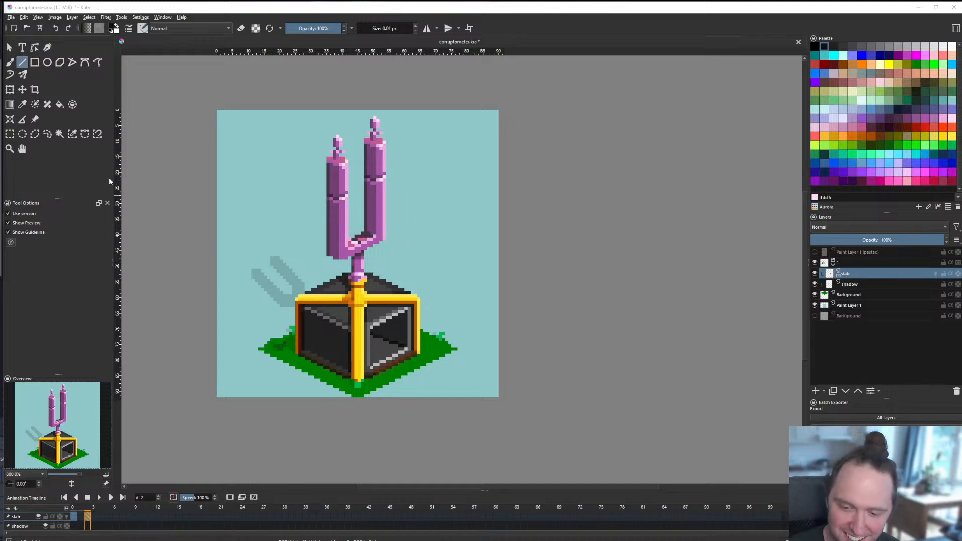
{"action": "scroll", "coordinate": [279, 256], "scroll_direction": "down", "scroll_amount": 2}
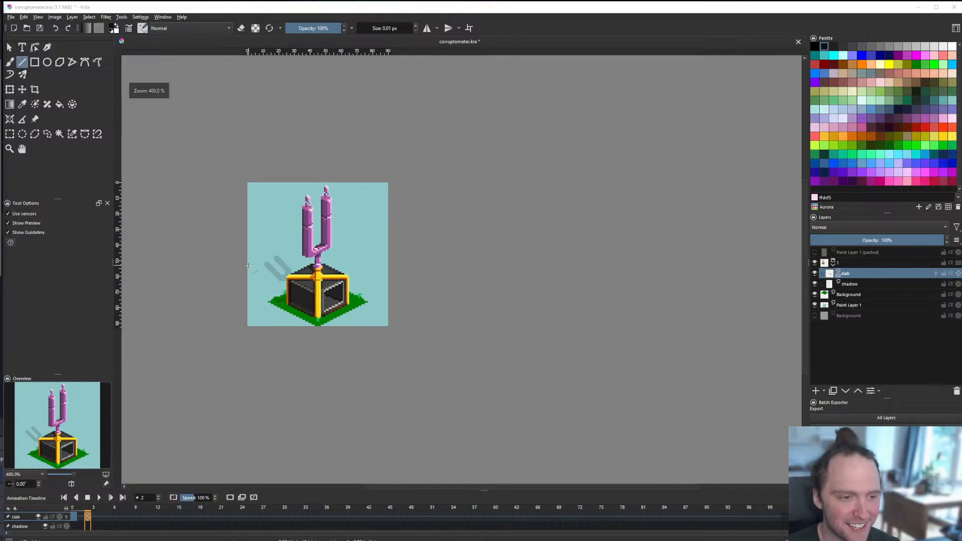
{"action": "scroll", "coordinate": [261, 266], "scroll_direction": "up", "scroll_amount": 2}
{"action": "scroll", "coordinate": [399, 332], "scroll_direction": "up", "scroll_amount": 3}
{"action": "scroll", "coordinate": [393, 331], "scroll_direction": "down", "scroll_amount": 5}
{"action": "scroll", "coordinate": [394, 331], "scroll_direction": "down", "scroll_amount": 2}
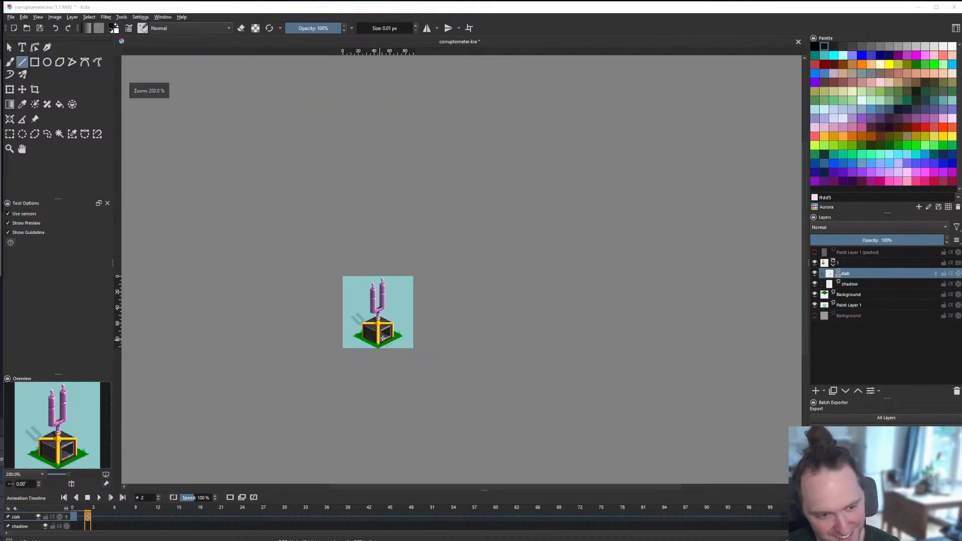
{"action": "scroll", "coordinate": [391, 333], "scroll_direction": "up", "scroll_amount": 6}
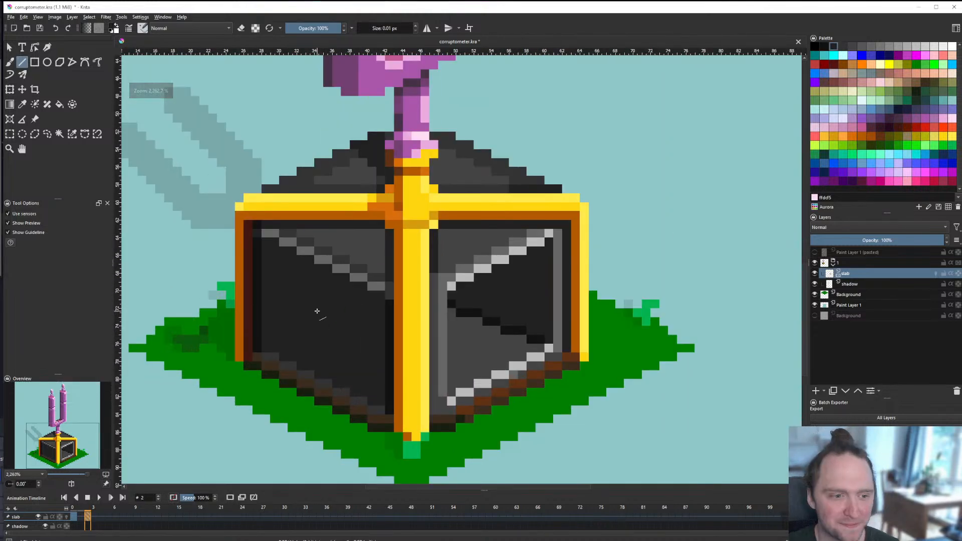
Step: Choose the bright red da2010 from the palette for markings inside the box's left window
{"action": "left_click", "coordinate": [925, 129]}
{"action": "scroll", "coordinate": [423, 282], "scroll_direction": "down", "scroll_amount": 4}
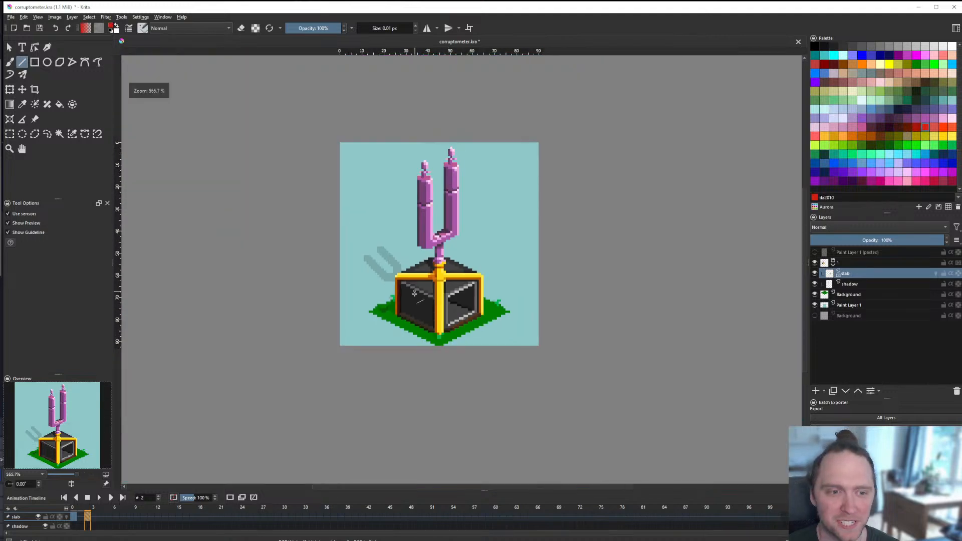
{"action": "scroll", "coordinate": [423, 282], "scroll_direction": "up", "scroll_amount": 1}
{"action": "scroll", "coordinate": [403, 306], "scroll_direction": "down", "scroll_amount": 1}
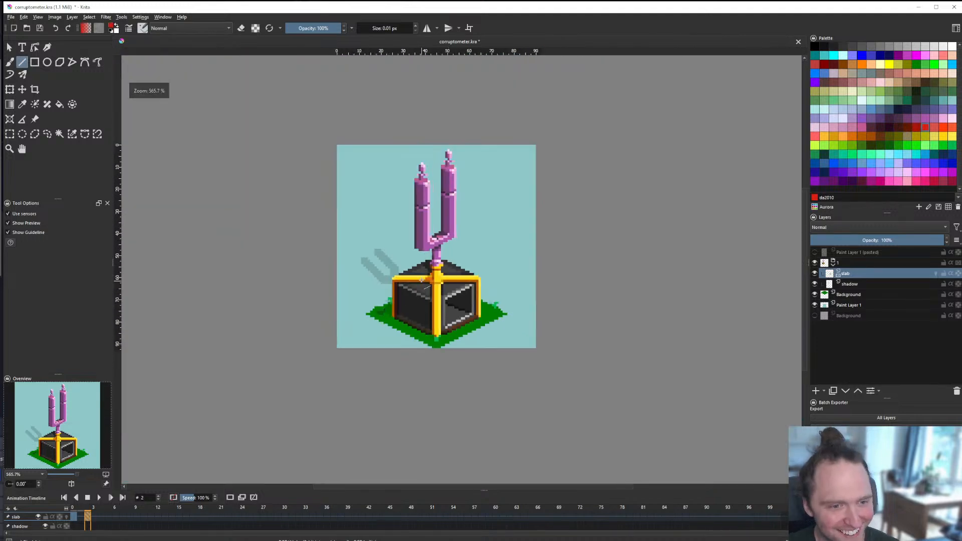
{"action": "scroll", "coordinate": [395, 300], "scroll_direction": "up", "scroll_amount": 6}
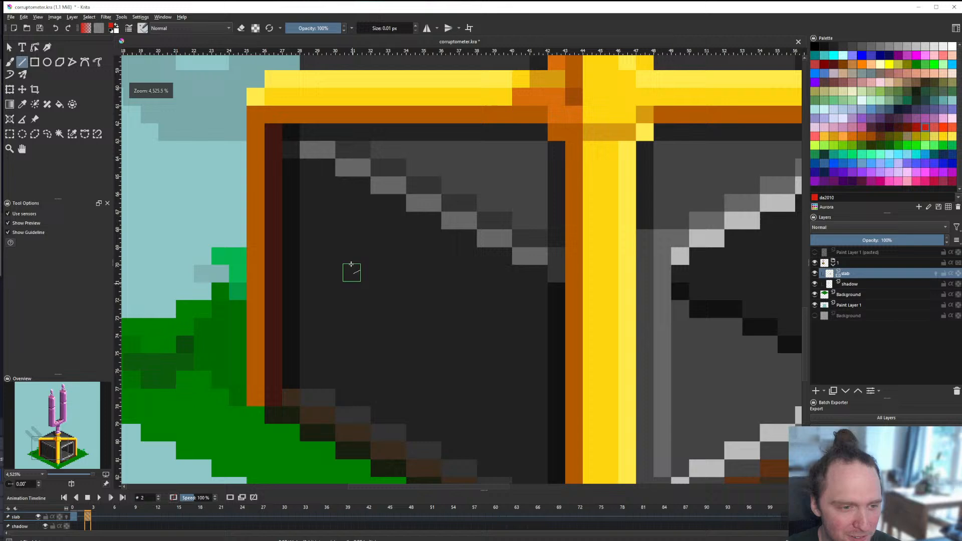
Step: Try a red cross-shaped symbol with a vertical stem about 5 px long near the left window's outer edge
{"action": "left_click_drag", "start_coordinate": [346, 238], "coordinate": [346, 333]}
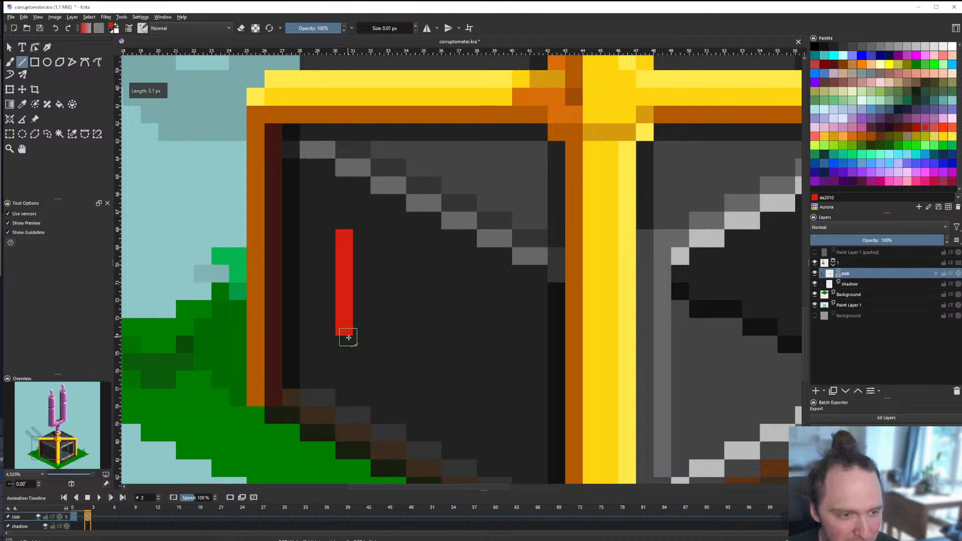
{"action": "mouse_move", "coordinate": [327, 234]}
{"action": "left_mouse_down"}
{"action": "mouse_move", "coordinate": [360, 241]}
{"action": "mouse_move", "coordinate": [328, 241]}
{"action": "left_mouse_up"}
{"action": "left_click", "coordinate": [328, 241]}
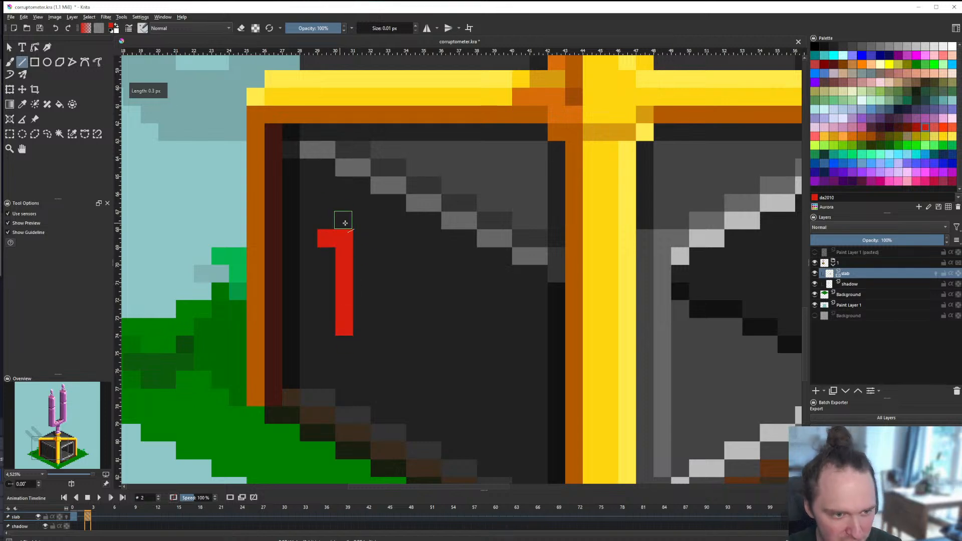
{"action": "left_click", "coordinate": [343, 220]}
{"action": "left_click", "coordinate": [362, 242]}
Step: Try a red hooked, G-like symbol beside the first one, and replace the first symbol's right arm with a small foot
{"action": "scroll", "coordinate": [372, 275], "scroll_direction": "down", "scroll_amount": 4}
{"action": "scroll", "coordinate": [380, 286], "scroll_direction": "up", "scroll_amount": 3}
{"action": "left_click_drag", "start_coordinate": [381, 227], "coordinate": [376, 308]}
{"action": "key", "text": "ctrl+z"}
{"action": "mouse_move", "coordinate": [377, 240]}
{"action": "left_mouse_down"}
{"action": "mouse_move", "coordinate": [383, 319]}
{"action": "mouse_move", "coordinate": [402, 319]}
{"action": "mouse_move", "coordinate": [405, 297]}
{"action": "left_mouse_up"}
{"action": "key", "text": "ctrl+z"}
{"action": "scroll", "coordinate": [405, 297], "scroll_direction": "down", "scroll_amount": 5}
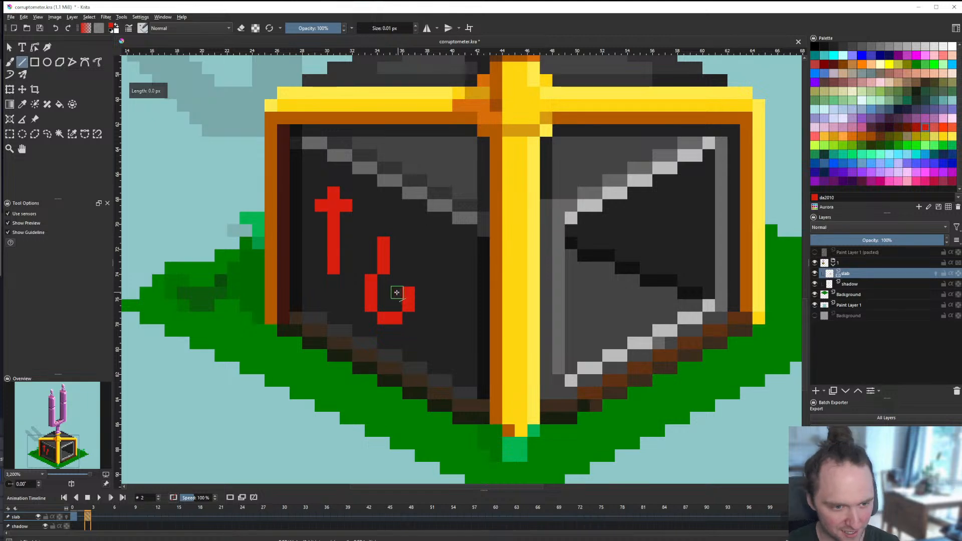
{"action": "scroll", "coordinate": [413, 286], "scroll_direction": "down", "scroll_amount": 2}
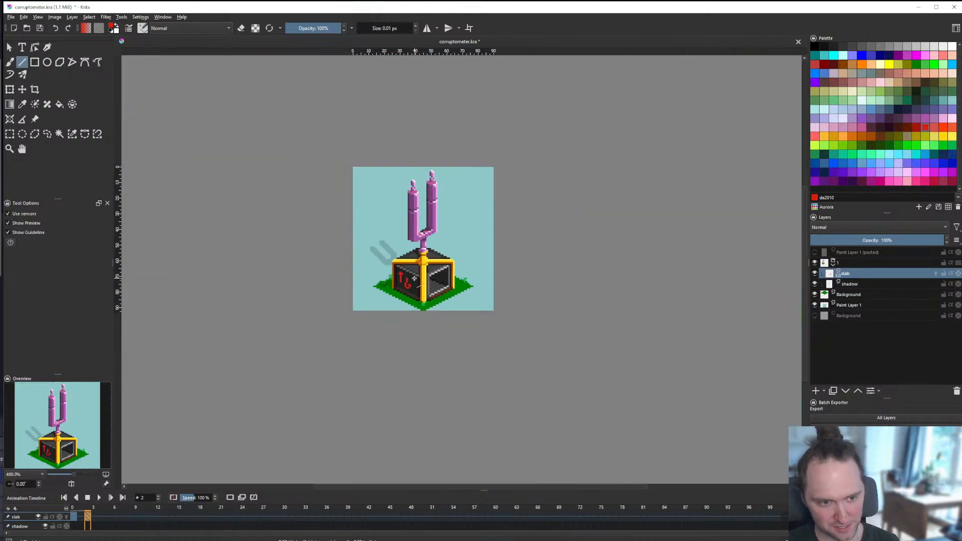
{"action": "scroll", "coordinate": [350, 259], "scroll_direction": "up", "scroll_amount": 8}
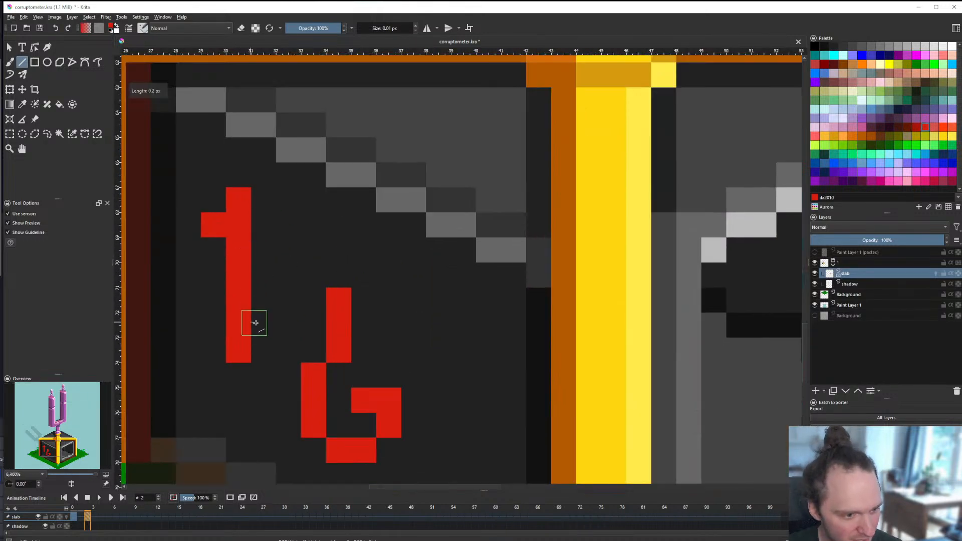
{"action": "scroll", "coordinate": [330, 309], "scroll_direction": "down", "scroll_amount": 7}
{"action": "scroll", "coordinate": [330, 309], "scroll_direction": "up", "scroll_amount": 5}
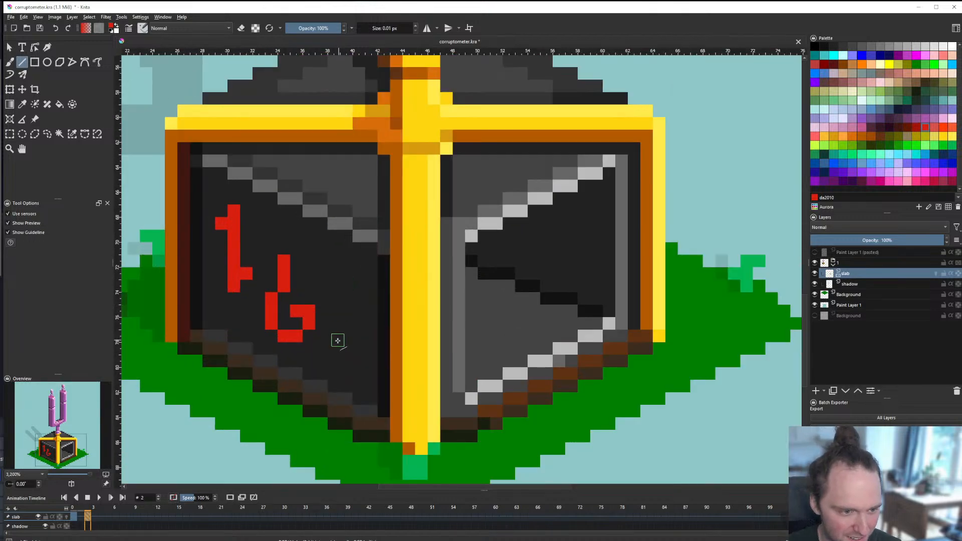
Step: Try a third red symbol with a crossbar and a widened base in the left window, close to the gold post
{"action": "left_click", "coordinate": [345, 342]}
{"action": "left_click", "coordinate": [346, 274]}
{"action": "left_click", "coordinate": [334, 286]}
{"action": "left_click", "coordinate": [346, 286]}
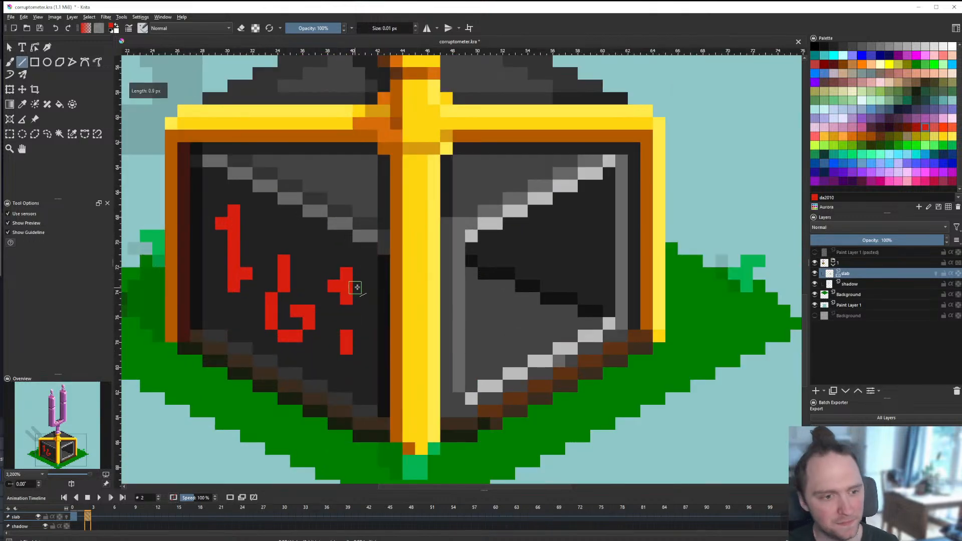
{"action": "left_click", "coordinate": [359, 286]}
{"action": "left_click", "coordinate": [334, 348]}
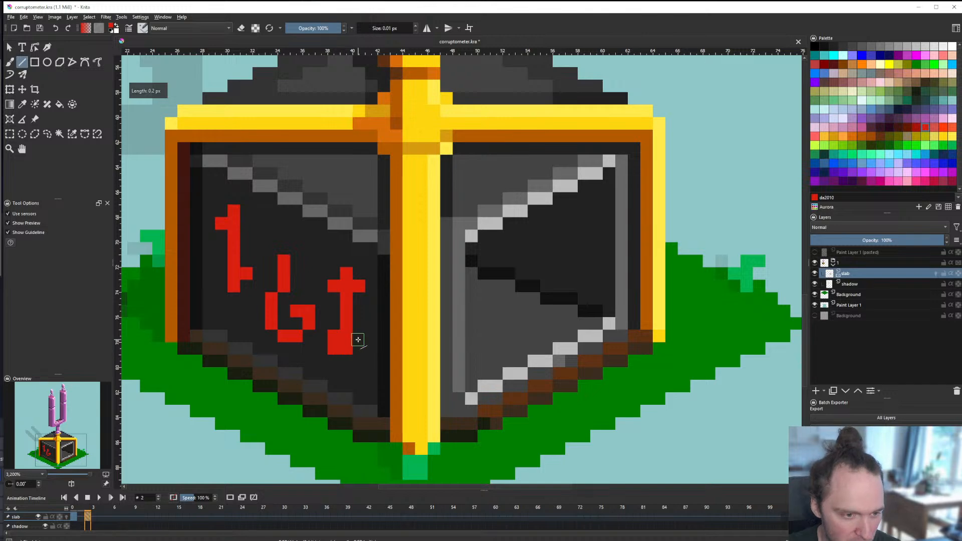
{"action": "left_click", "coordinate": [359, 348]}
Step: Undo the red symbols drawn inside the left window
{"action": "key", "text": "ctrl+z"}
{"action": "key", "text": "ctrl+z"}
{"action": "key", "text": "ctrl+z"}
{"action": "key", "text": "ctrl+z"}
{"action": "key", "text": "ctrl+z"}
{"action": "key", "text": "ctrl+z"}
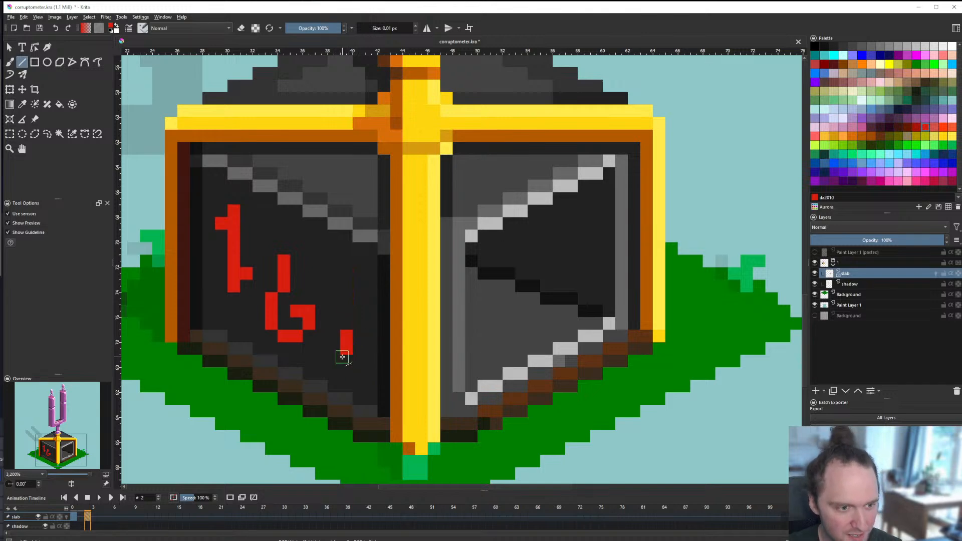
{"action": "scroll", "coordinate": [341, 356], "scroll_direction": "down", "scroll_amount": 5}
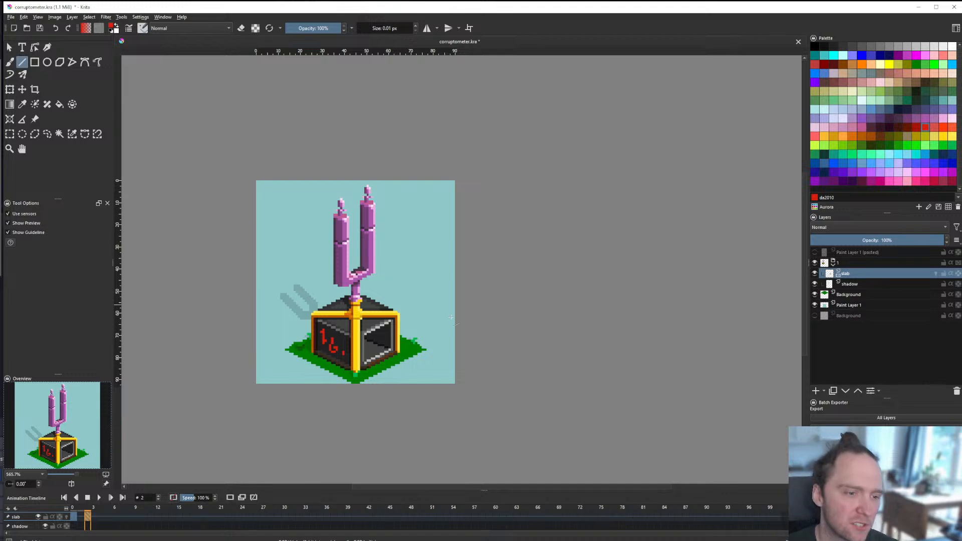
{"action": "scroll", "coordinate": [330, 351], "scroll_direction": "up", "scroll_amount": 4}
{"action": "key", "text": "ctrl+z"}
{"action": "key", "text": "ctrl+z"}
{"action": "key", "text": "ctrl+z"}
{"action": "key", "text": "ctrl+z"}
{"action": "key", "text": "ctrl+z"}
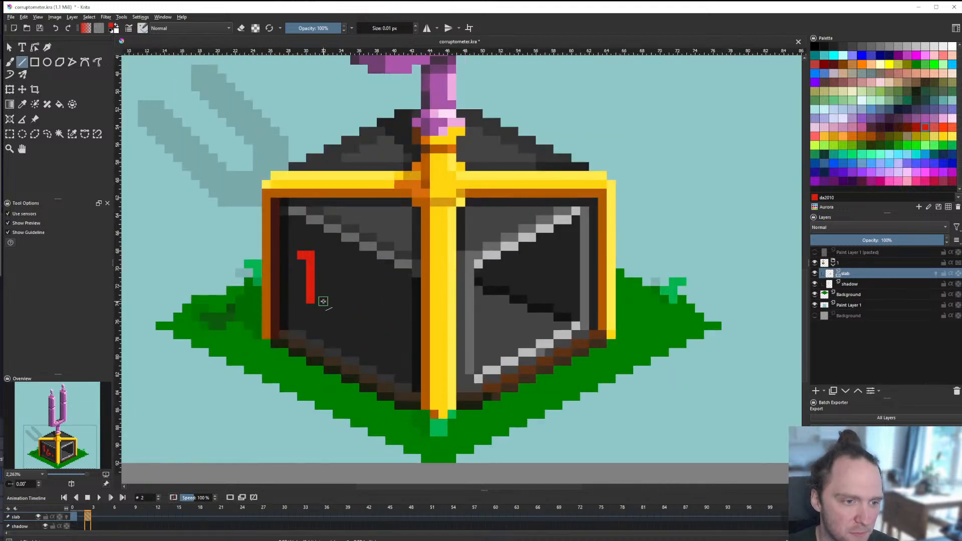
{"action": "key", "text": "ctrl+shift+z"}
{"action": "key", "text": "ctrl+z"}
{"action": "key", "text": "ctrl+z"}
Step: Draw an angular red spiral in the left window with the Line tool, slanting its horizontal strokes to match the box's perspective
{"action": "mouse_move", "coordinate": [390, 290]}
{"action": "left_mouse_down"}
{"action": "mouse_move", "coordinate": [310, 246]}
{"action": "mouse_move", "coordinate": [313, 321]}
{"action": "mouse_move", "coordinate": [384, 358]}
{"action": "mouse_move", "coordinate": [387, 306]}
{"action": "mouse_move", "coordinate": [351, 262]}
{"action": "mouse_move", "coordinate": [330, 283]}
{"action": "left_mouse_up"}
{"action": "left_click_drag", "start_coordinate": [330, 284], "coordinate": [332, 303]}
{"action": "left_click_drag", "start_coordinate": [332, 304], "coordinate": [361, 317]}
Step: Examine the red spiral in the left window and its effect on the whole device at several zoom levels
{"action": "scroll", "coordinate": [370, 328], "scroll_direction": "down", "scroll_amount": 7}
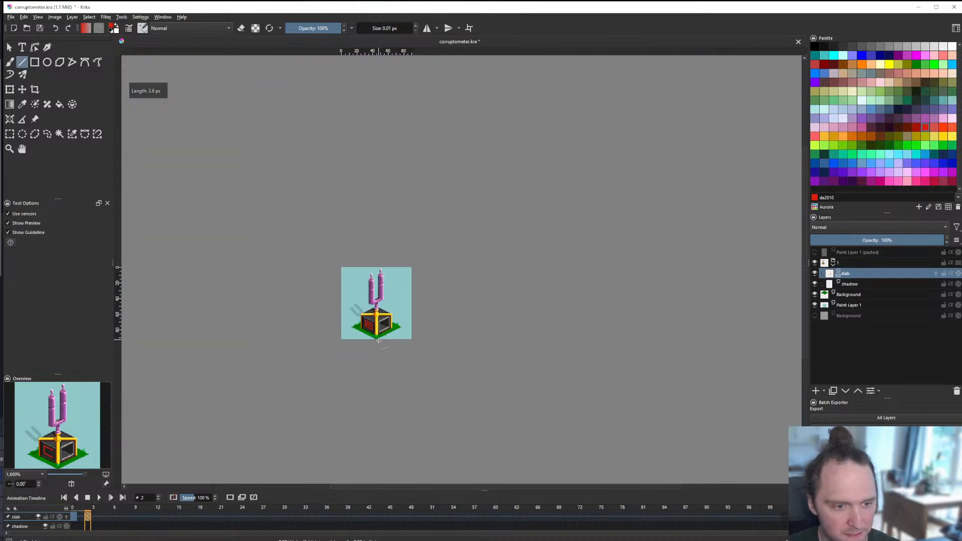
{"action": "scroll", "coordinate": [381, 339], "scroll_direction": "up", "scroll_amount": 5}
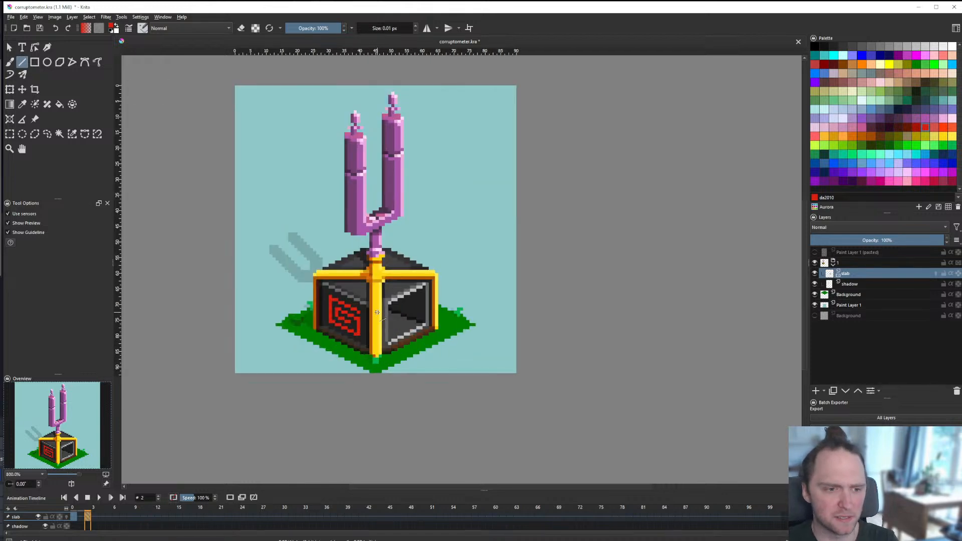
{"action": "scroll", "coordinate": [334, 314], "scroll_direction": "up", "scroll_amount": 3}
{"action": "scroll", "coordinate": [334, 314], "scroll_direction": "down", "scroll_amount": 7}
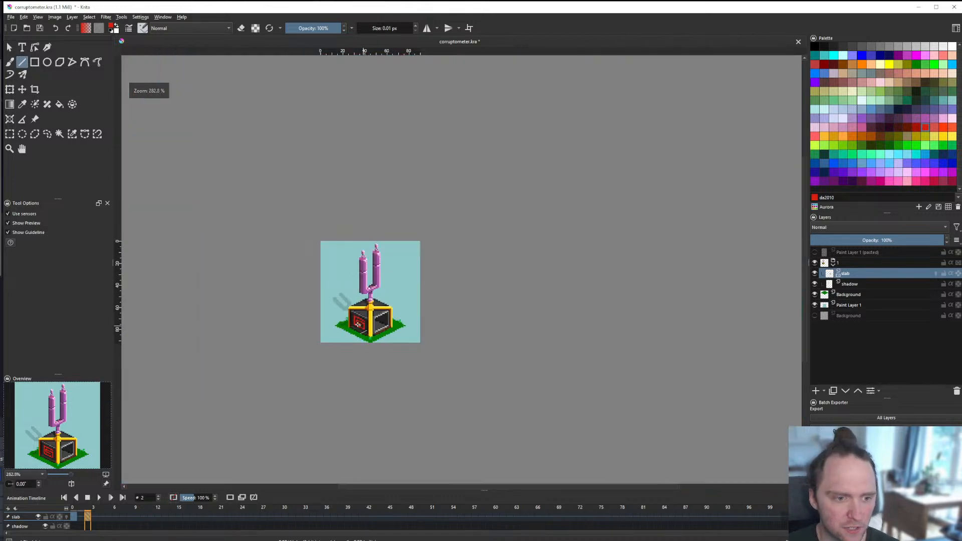
{"action": "scroll", "coordinate": [347, 327], "scroll_direction": "up", "scroll_amount": 4}
{"action": "scroll", "coordinate": [348, 327], "scroll_direction": "down", "scroll_amount": 1}
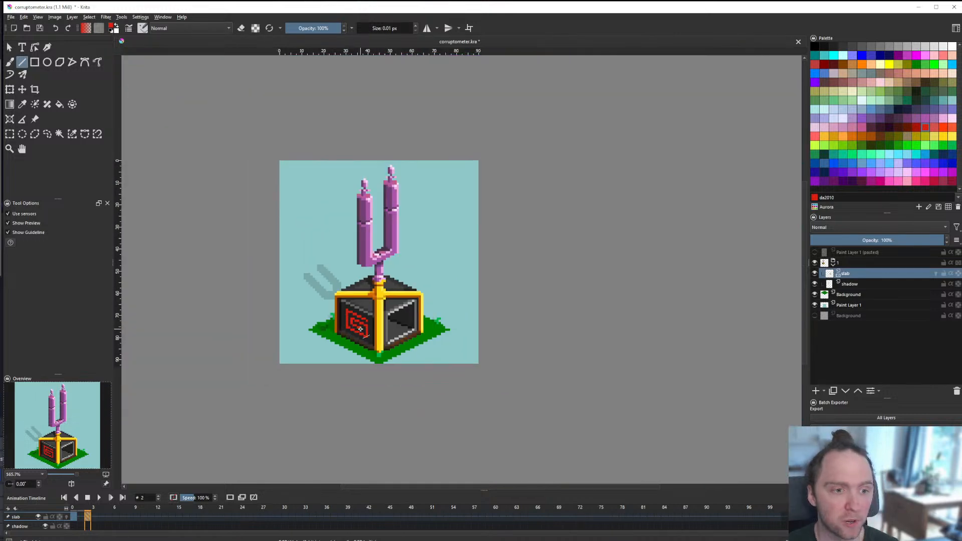
{"action": "scroll", "coordinate": [360, 329], "scroll_direction": "up", "scroll_amount": 3}
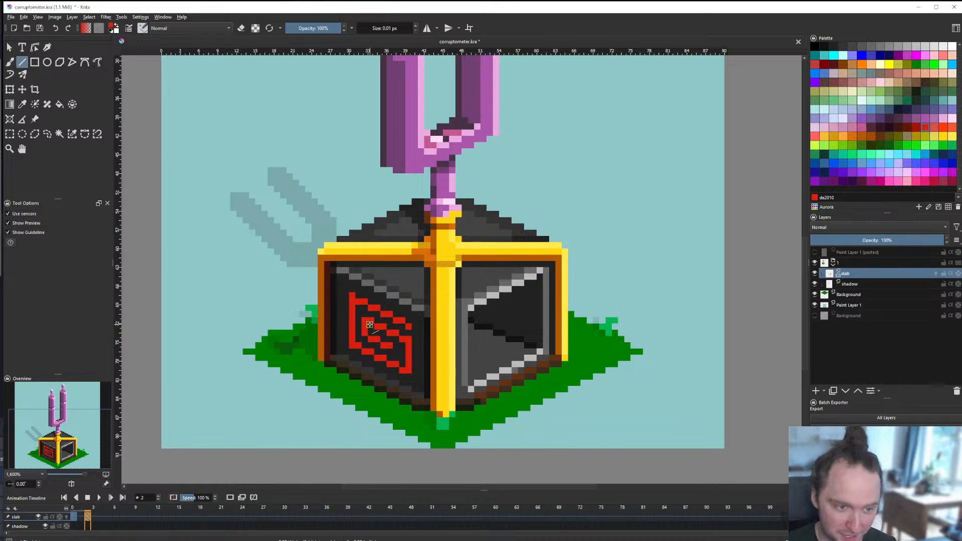
{"action": "scroll", "coordinate": [367, 324], "scroll_direction": "down", "scroll_amount": 2}
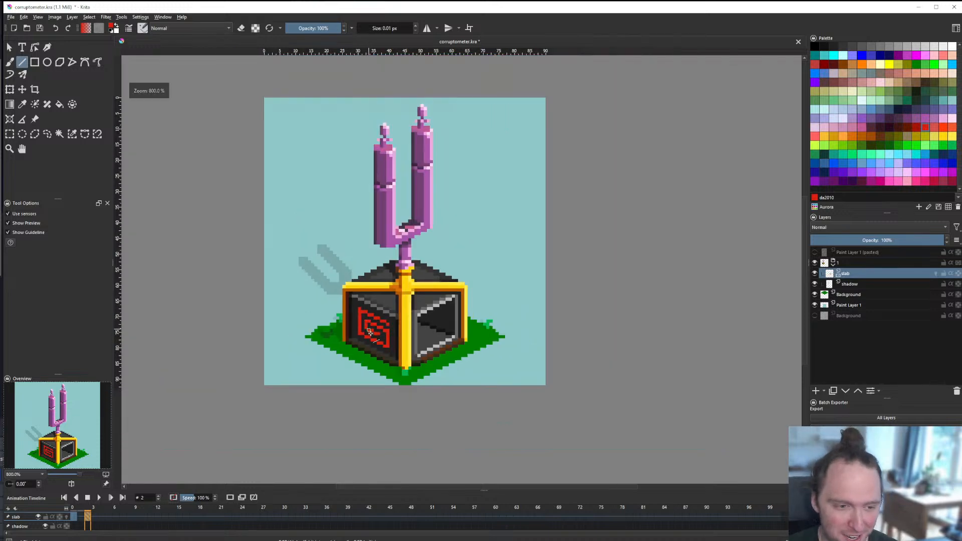
{"action": "scroll", "coordinate": [376, 319], "scroll_direction": "up", "scroll_amount": 4}
{"action": "scroll", "coordinate": [380, 312], "scroll_direction": "down", "scroll_amount": 6}
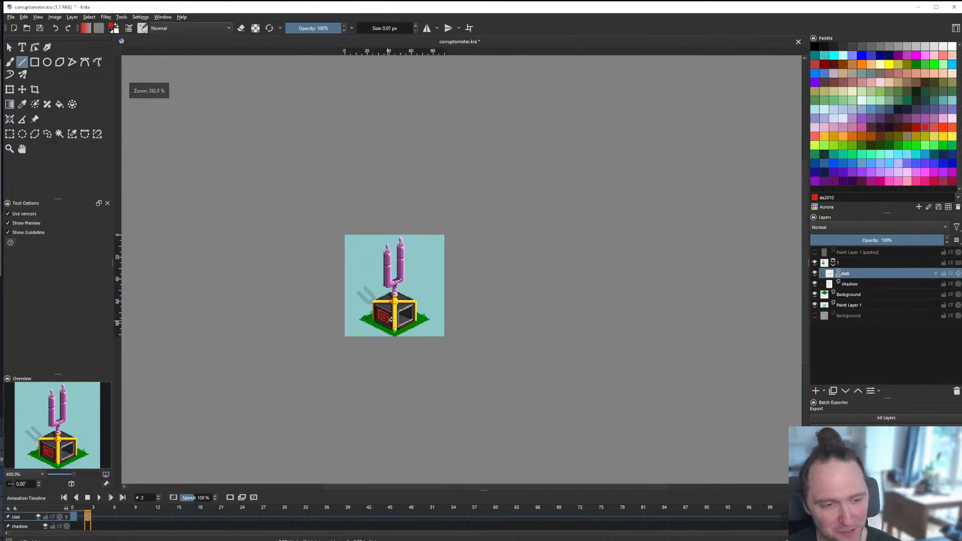
{"action": "scroll", "coordinate": [328, 280], "scroll_direction": "up", "scroll_amount": 6}
{"action": "scroll", "coordinate": [371, 283], "scroll_direction": "down", "scroll_amount": 3}
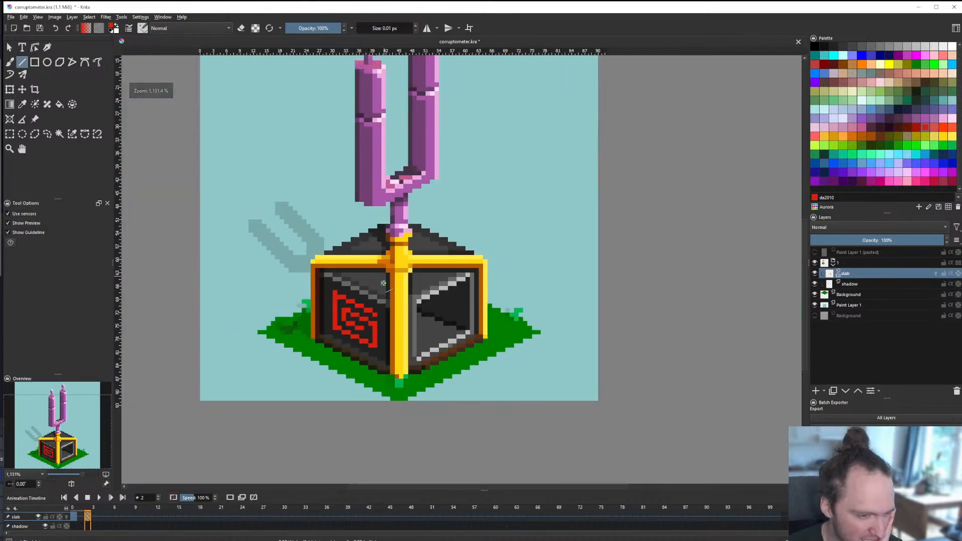
{"action": "scroll", "coordinate": [376, 285], "scroll_direction": "down", "scroll_amount": 3}
{"action": "scroll", "coordinate": [375, 347], "scroll_direction": "down", "scroll_amount": 2}
{"action": "scroll", "coordinate": [351, 321], "scroll_direction": "up", "scroll_amount": 7}
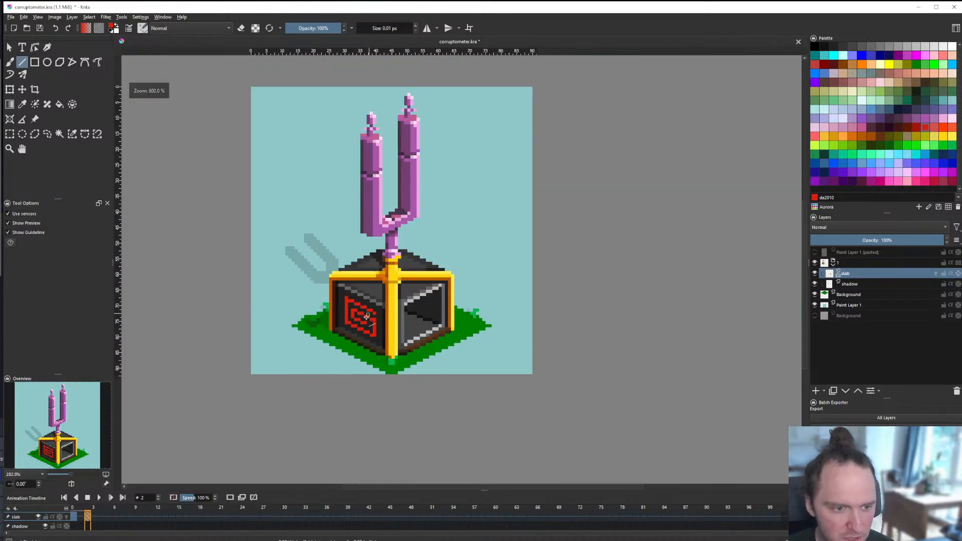
{"action": "scroll", "coordinate": [321, 303], "scroll_direction": "down", "scroll_amount": 1}
{"action": "scroll", "coordinate": [319, 303], "scroll_direction": "up", "scroll_amount": 1}
{"action": "scroll", "coordinate": [351, 303], "scroll_direction": "down", "scroll_amount": 5}
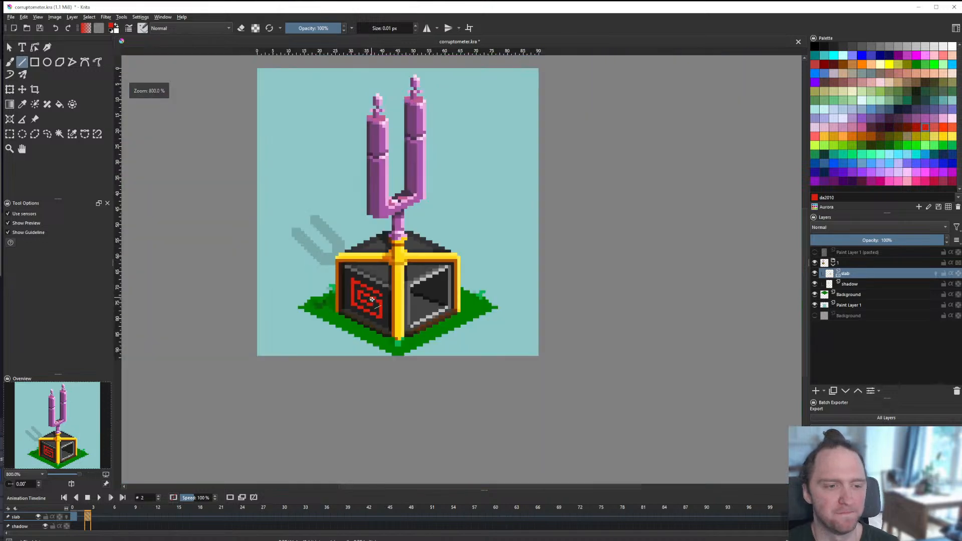
Step: Check how the red spiral and the fork's prongs read from close up and at thumbnail size
{"action": "scroll", "coordinate": [373, 304], "scroll_direction": "up", "scroll_amount": 4}
{"action": "scroll", "coordinate": [373, 304], "scroll_direction": "down", "scroll_amount": 6}
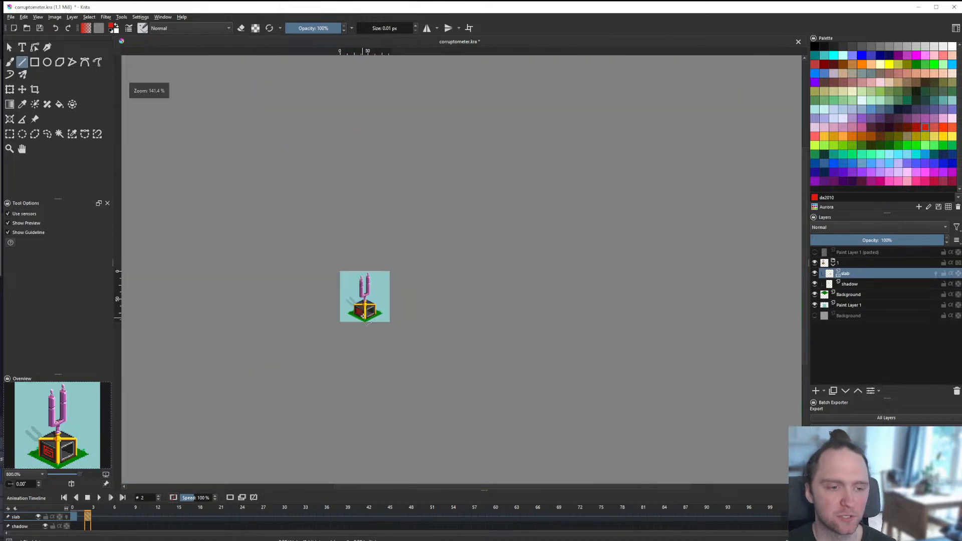
{"action": "scroll", "coordinate": [381, 311], "scroll_direction": "up", "scroll_amount": 5}
{"action": "scroll", "coordinate": [395, 322], "scroll_direction": "down", "scroll_amount": 2}
{"action": "scroll", "coordinate": [385, 323], "scroll_direction": "up", "scroll_amount": 6}
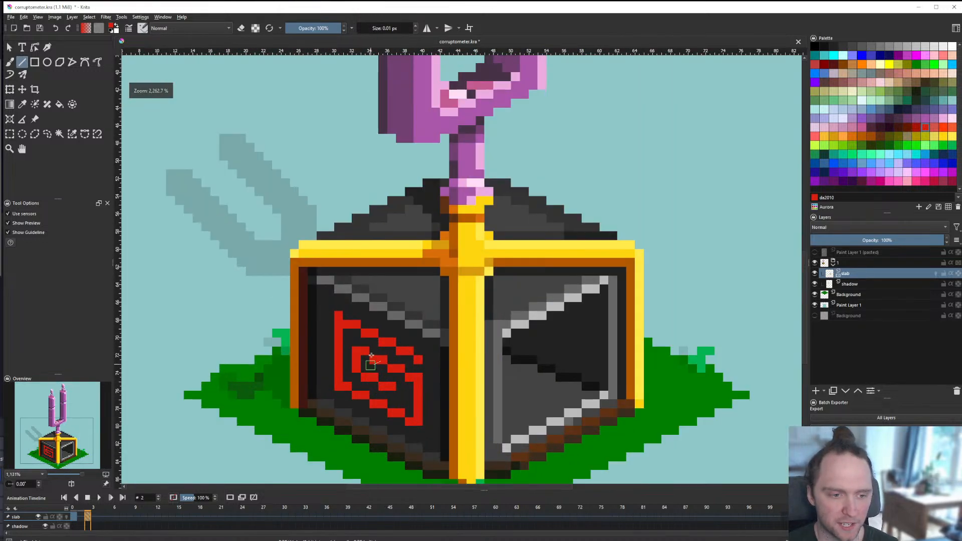
{"action": "scroll", "coordinate": [372, 319], "scroll_direction": "down", "scroll_amount": 3}
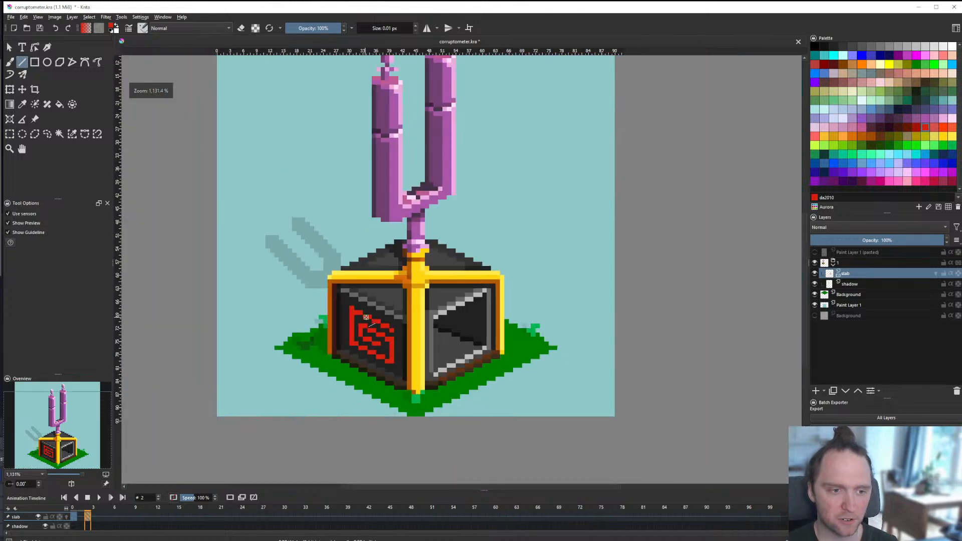
{"action": "scroll", "coordinate": [367, 317], "scroll_direction": "down", "scroll_amount": 2}
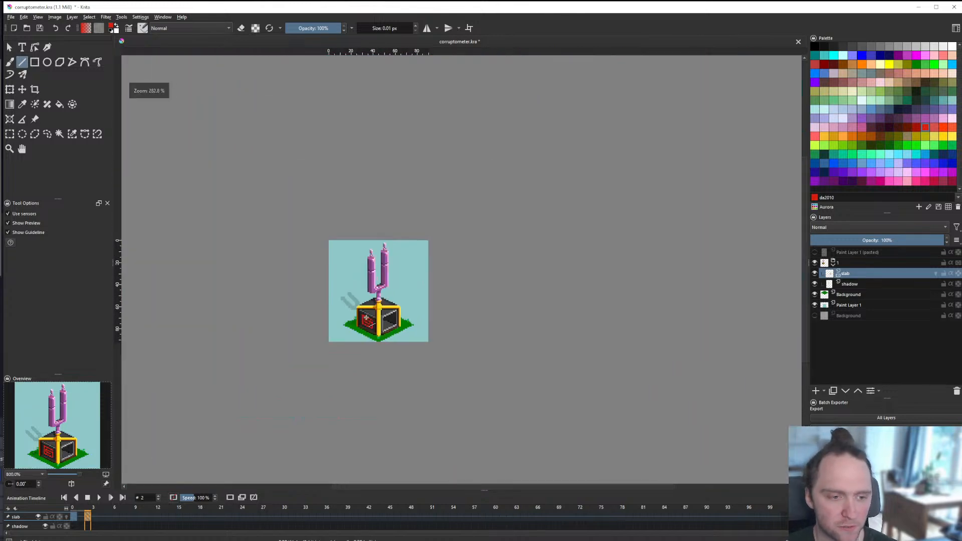
{"action": "scroll", "coordinate": [376, 261], "scroll_direction": "up", "scroll_amount": 6}
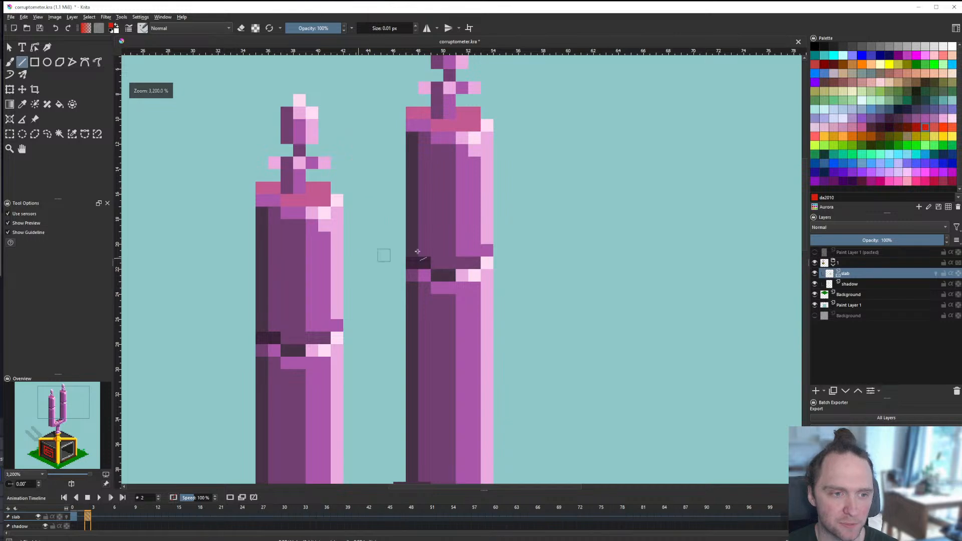
{"action": "scroll", "coordinate": [400, 217], "scroll_direction": "down", "scroll_amount": 6}
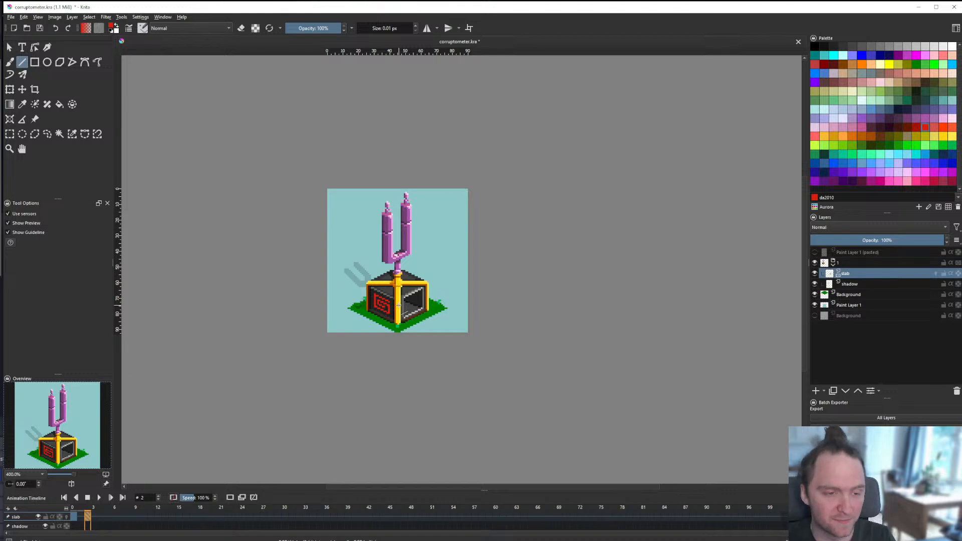
{"action": "scroll", "coordinate": [397, 305], "scroll_direction": "down", "scroll_amount": 2}
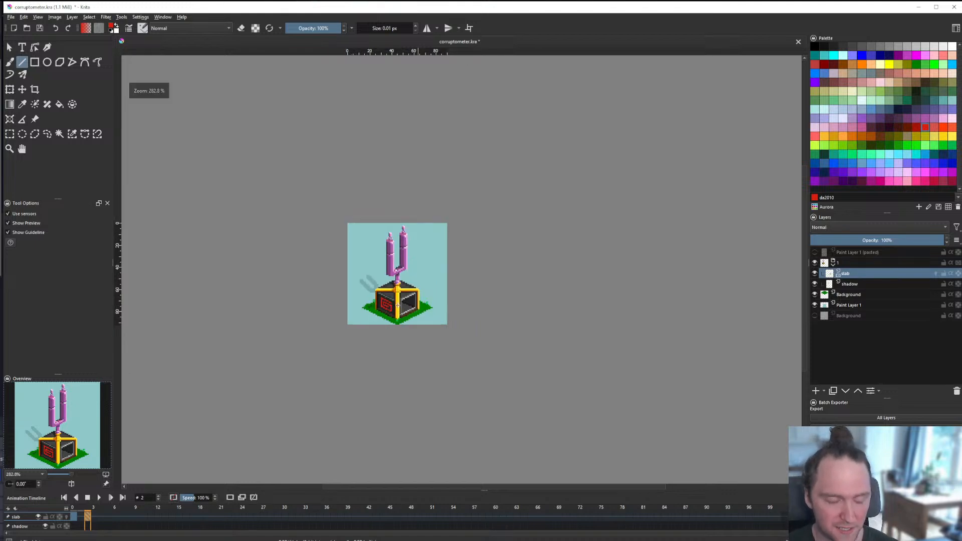
{"action": "scroll", "coordinate": [377, 331], "scroll_direction": "up", "scroll_amount": 3}
{"action": "scroll", "coordinate": [376, 330], "scroll_direction": "up", "scroll_amount": 2}
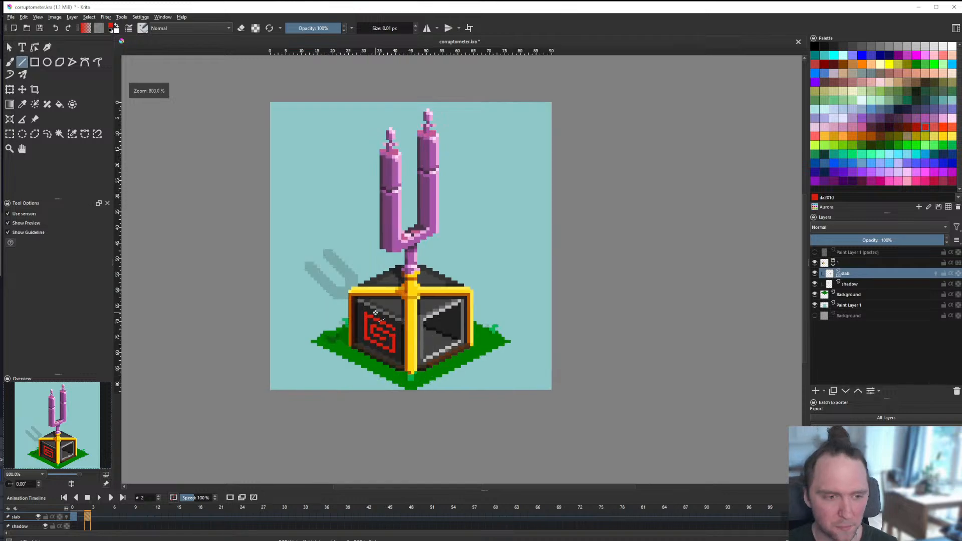
Step: Outline the box's cast shadow in black on the shadow layer, beside the box's left wall above the grass
{"action": "left_click", "coordinate": [871, 284]}
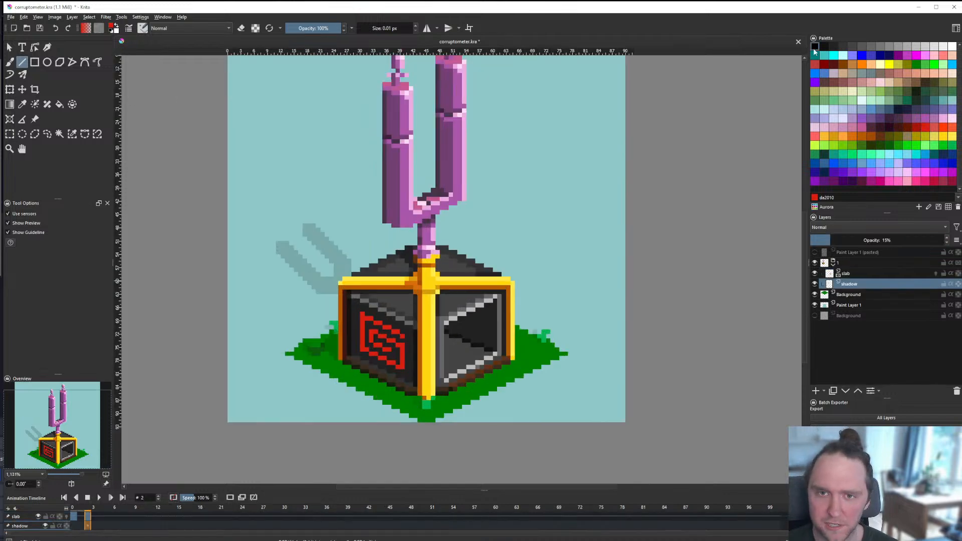
{"action": "left_click", "coordinate": [815, 46]}
{"action": "scroll", "coordinate": [287, 348], "scroll_direction": "up", "scroll_amount": 3}
{"action": "mouse_move", "coordinate": [428, 384]}
{"action": "left_mouse_down"}
{"action": "mouse_move", "coordinate": [347, 298]}
{"action": "mouse_move", "coordinate": [351, 206]}
{"action": "mouse_move", "coordinate": [350, 232]}
{"action": "mouse_move", "coordinate": [445, 215]}
{"action": "mouse_move", "coordinate": [437, 211]}
{"action": "mouse_move", "coordinate": [440, 233]}
{"action": "left_mouse_up"}
Step: Close the gap in the box shadow's outline next to the wall with one pixel and fill the shadow with black
{"action": "key", "text": "f"}
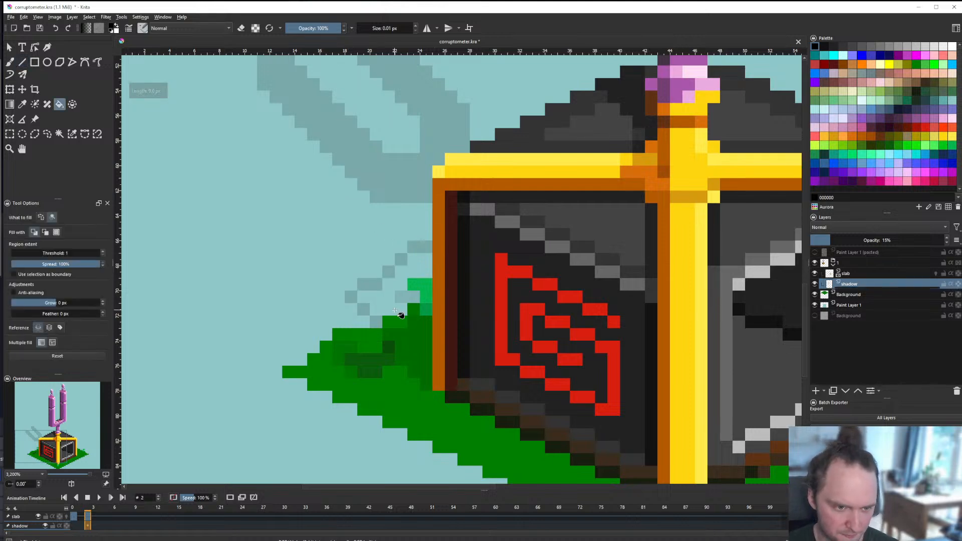
{"action": "left_click", "coordinate": [395, 320]}
{"action": "key", "text": "ctrl+z"}
{"action": "key", "text": "b"}
{"action": "left_click", "coordinate": [426, 259]}
{"action": "key", "text": "f"}
{"action": "scroll", "coordinate": [421, 277], "scroll_direction": "down", "scroll_amount": 3}
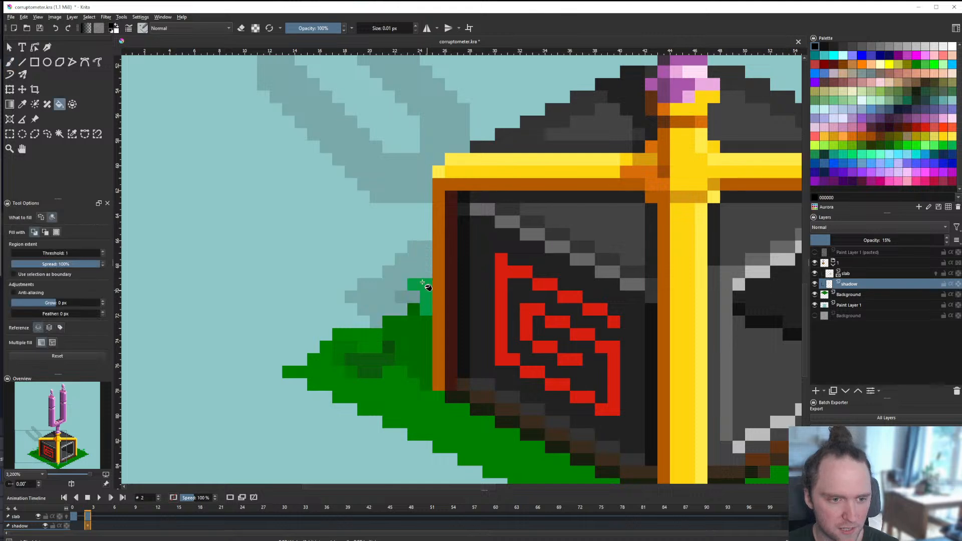
{"action": "scroll", "coordinate": [371, 278], "scroll_direction": "up", "scroll_amount": 4}
{"action": "scroll", "coordinate": [379, 273], "scroll_direction": "down", "scroll_amount": 5}
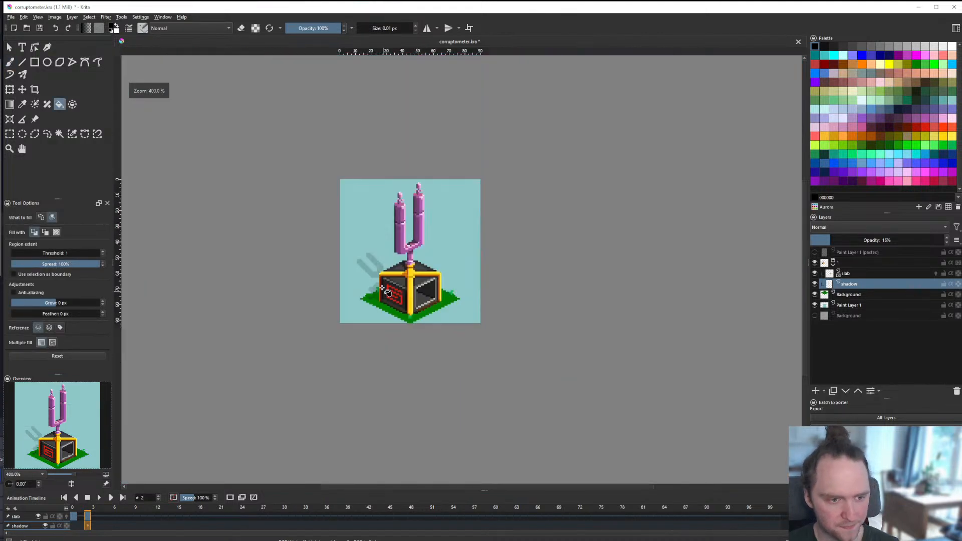
{"action": "scroll", "coordinate": [391, 296], "scroll_direction": "up", "scroll_amount": 5}
{"action": "key", "text": "b"}
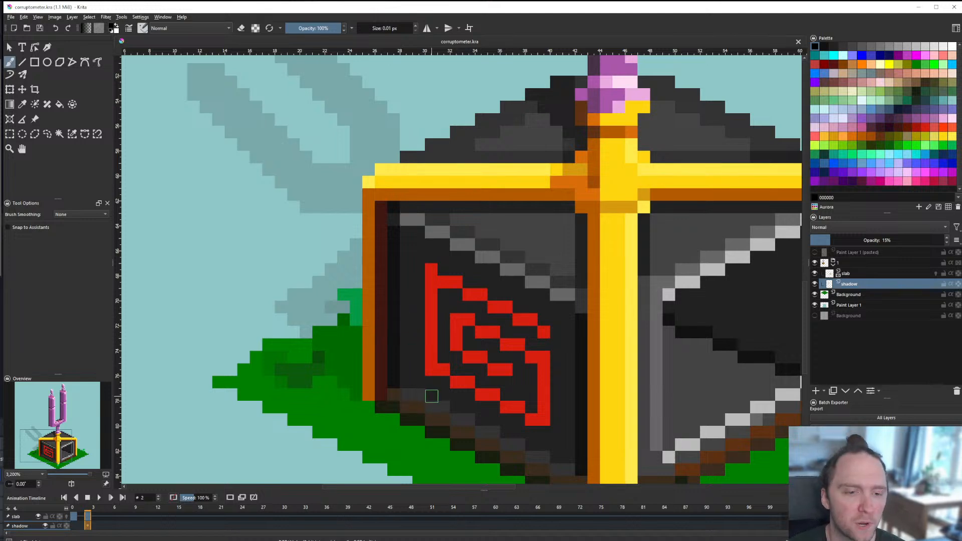
Step: Review the box with its new side shadow and the whole tuning fork device at several zoom levels
{"action": "scroll", "coordinate": [432, 394], "scroll_direction": "down", "scroll_amount": 6}
{"action": "scroll", "coordinate": [437, 350], "scroll_direction": "up", "scroll_amount": 2}
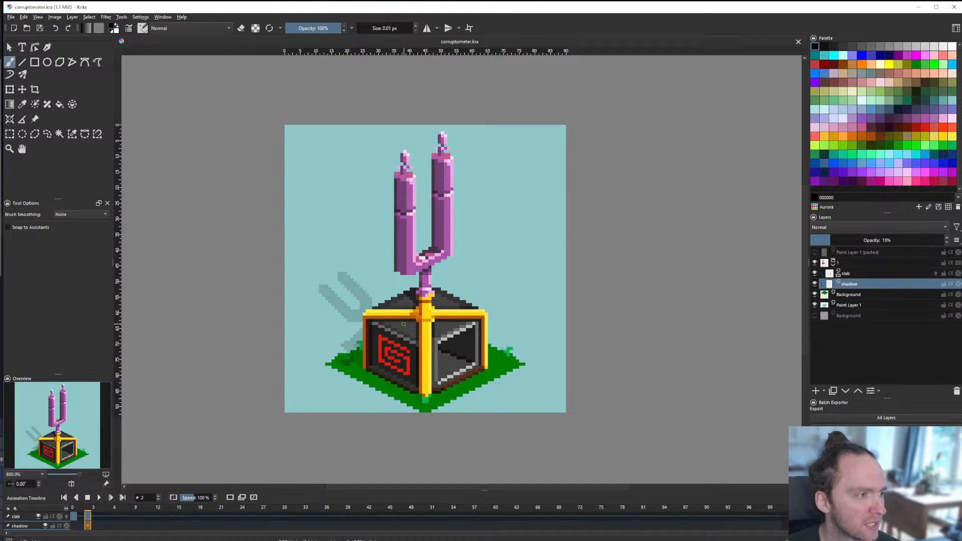
{"action": "scroll", "coordinate": [409, 328], "scroll_direction": "up", "scroll_amount": 2}
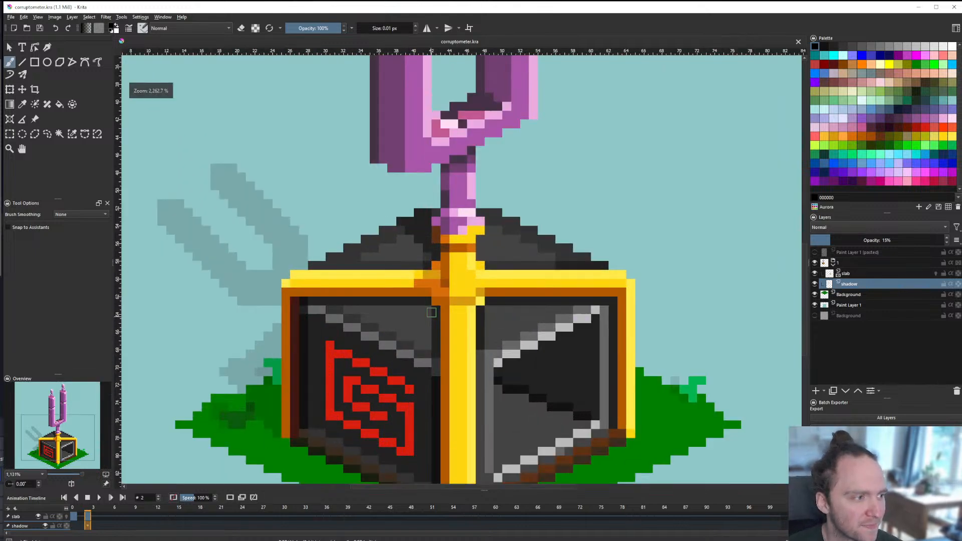
{"action": "scroll", "coordinate": [424, 297], "scroll_direction": "down", "scroll_amount": 3}
{"action": "scroll", "coordinate": [424, 296], "scroll_direction": "up", "scroll_amount": 5}
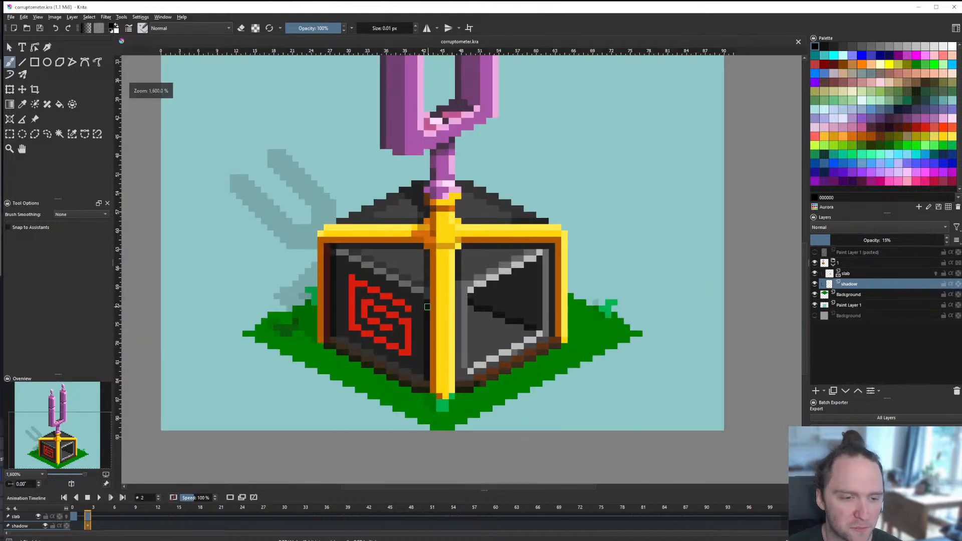
{"action": "scroll", "coordinate": [391, 320], "scroll_direction": "down", "scroll_amount": 3}
{"action": "scroll", "coordinate": [356, 338], "scroll_direction": "up", "scroll_amount": 2}
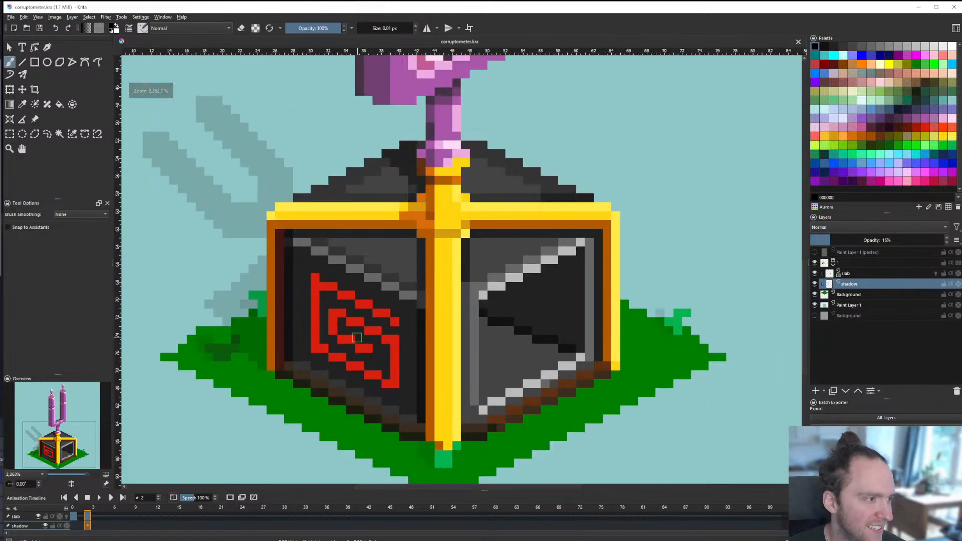
{"action": "scroll", "coordinate": [365, 321], "scroll_direction": "down", "scroll_amount": 3}
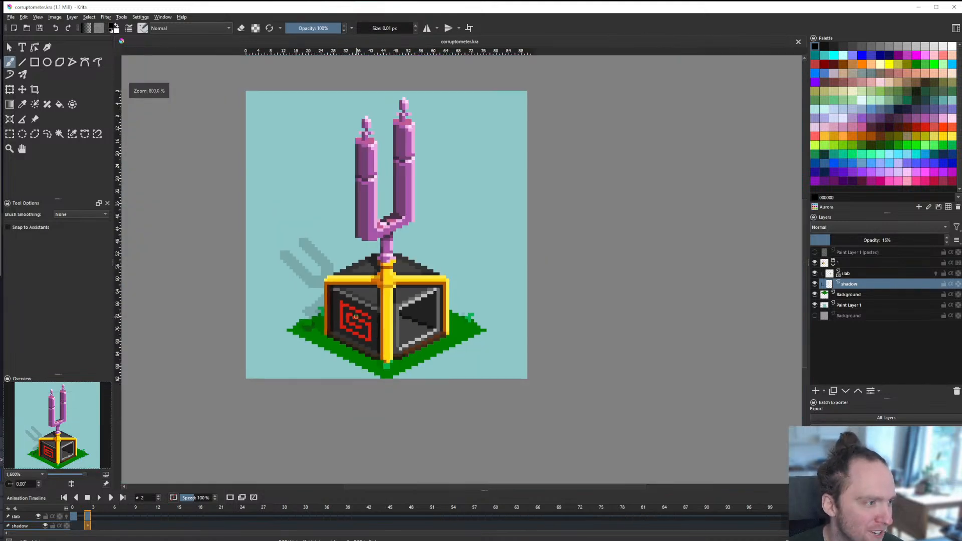
{"action": "scroll", "coordinate": [378, 324], "scroll_direction": "up", "scroll_amount": 1}
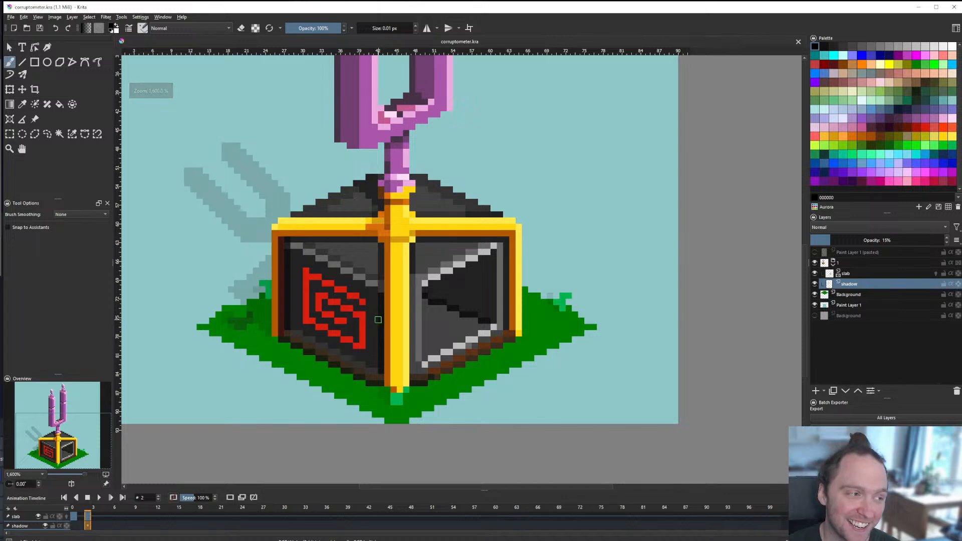
{"action": "left_click", "coordinate": [22, 62]}
{"action": "scroll", "coordinate": [353, 306], "scroll_direction": "up", "scroll_amount": 3}
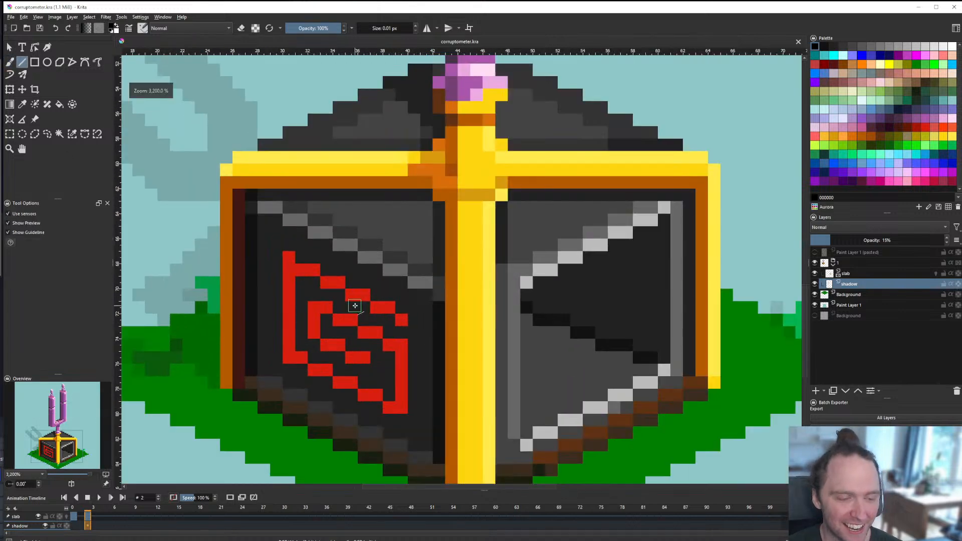
{"action": "scroll", "coordinate": [354, 306], "scroll_direction": "down", "scroll_amount": 5}
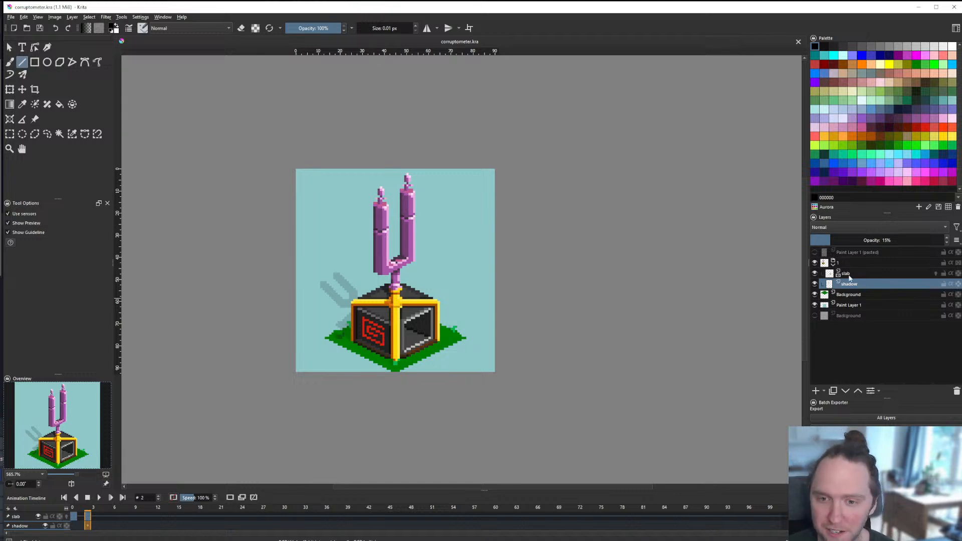
{"action": "left_click", "coordinate": [866, 272]}
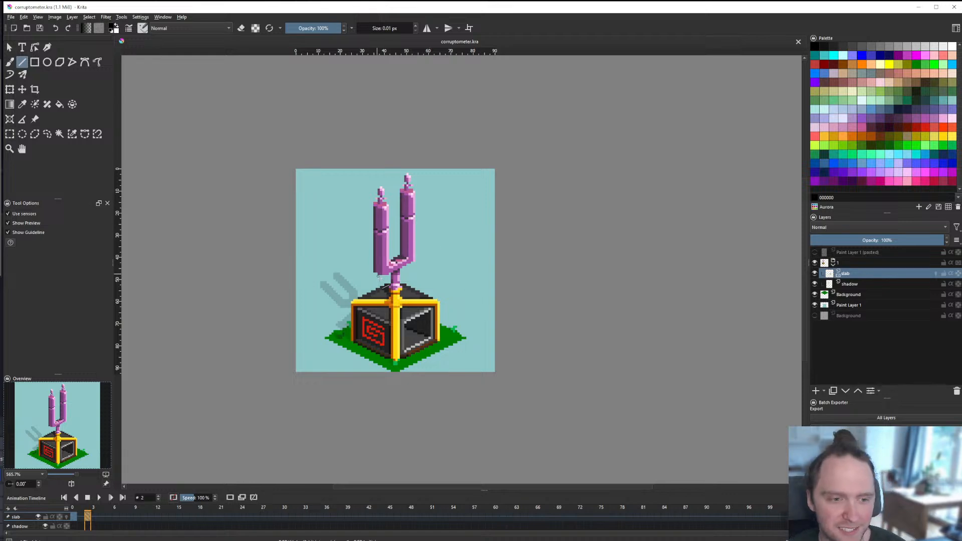
{"action": "scroll", "coordinate": [379, 277], "scroll_direction": "up", "scroll_amount": 1}
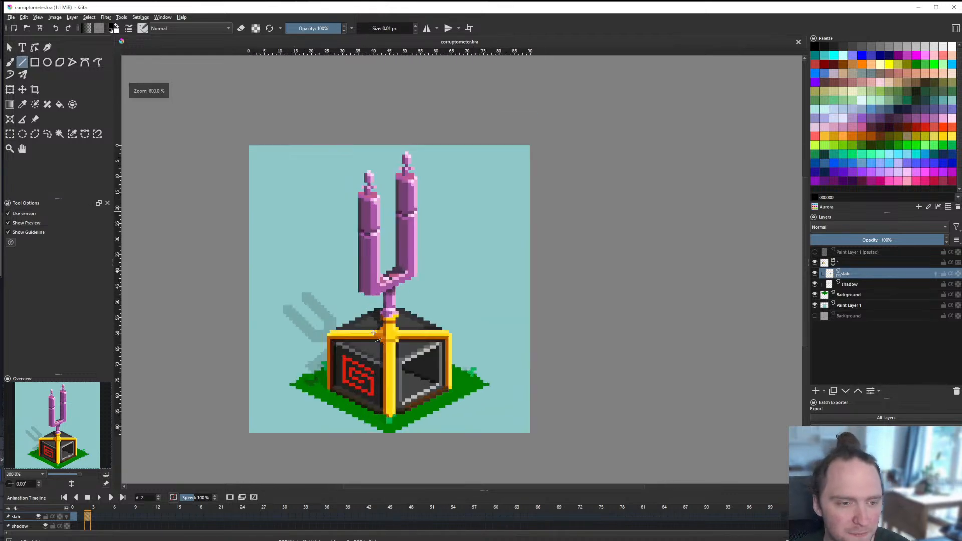
{"action": "scroll", "coordinate": [370, 346], "scroll_direction": "down", "scroll_amount": 2}
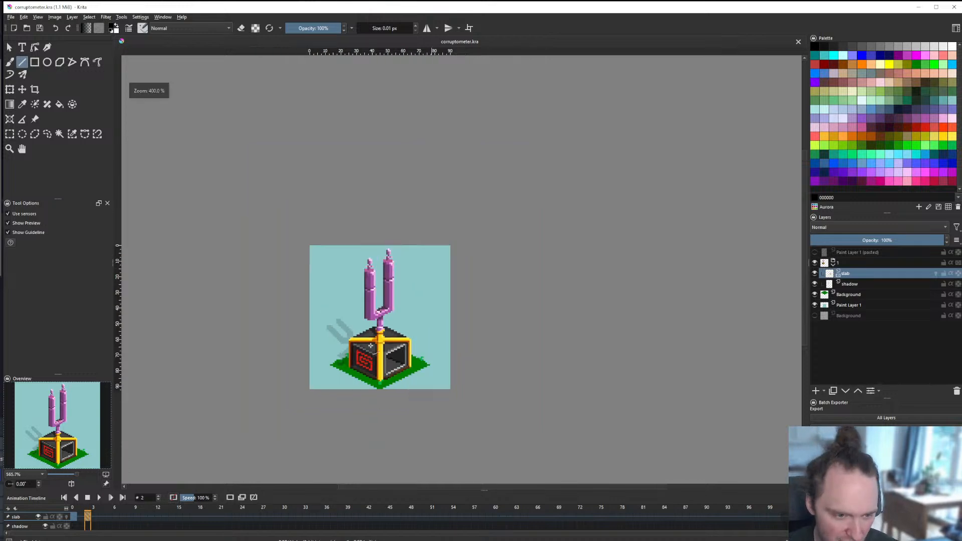
{"action": "scroll", "coordinate": [375, 346], "scroll_direction": "down", "scroll_amount": 2}
{"action": "scroll", "coordinate": [374, 346], "scroll_direction": "up", "scroll_amount": 5}
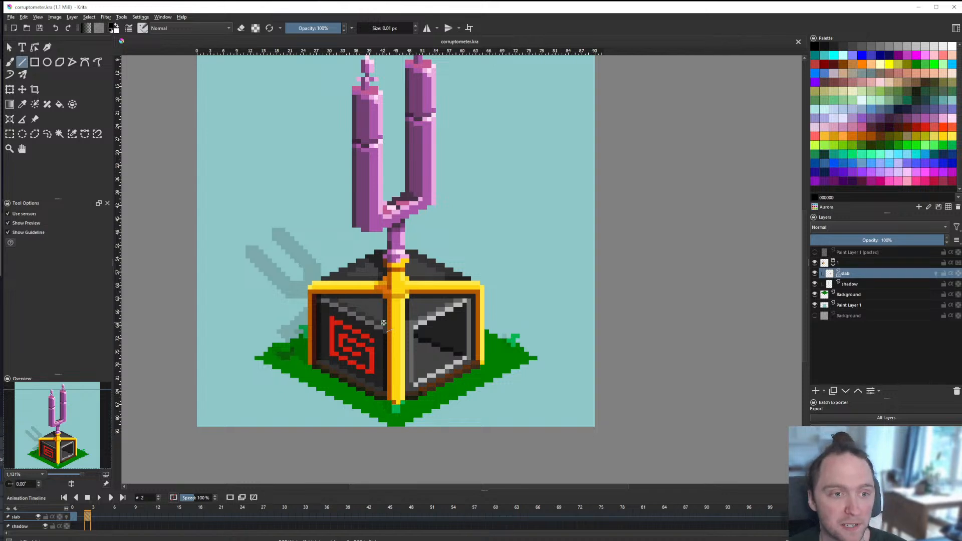
{"action": "scroll", "coordinate": [384, 323], "scroll_direction": "down", "scroll_amount": 3}
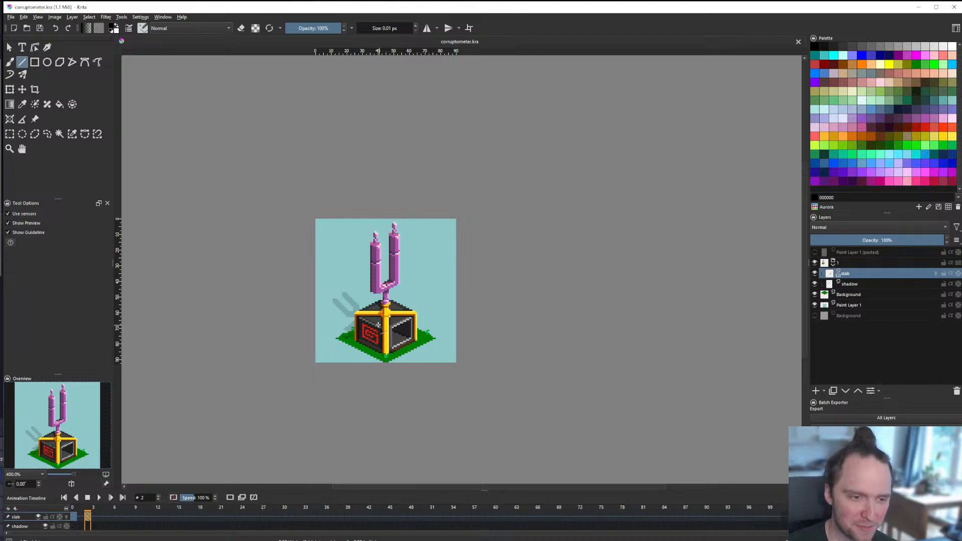
{"action": "scroll", "coordinate": [378, 325], "scroll_direction": "up", "scroll_amount": 1}
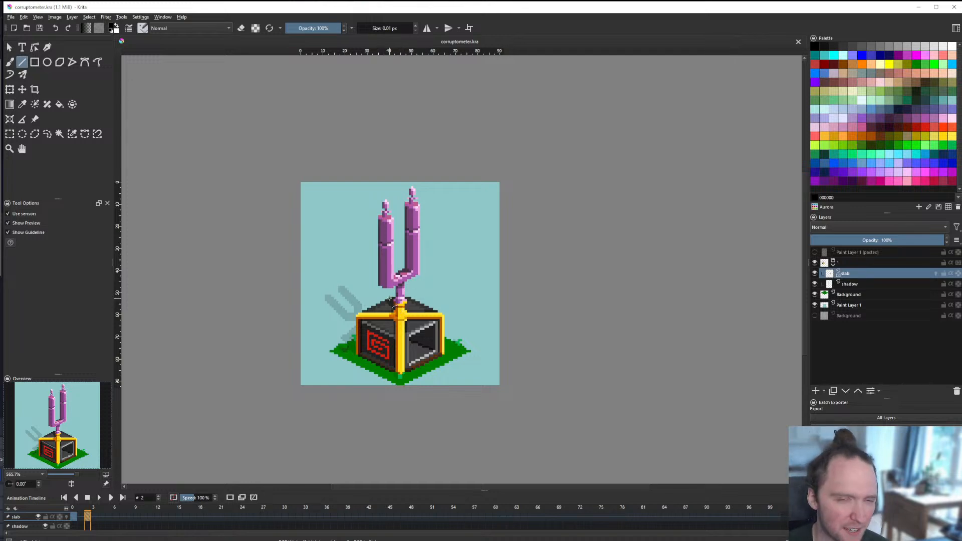
{"action": "scroll", "coordinate": [388, 300], "scroll_direction": "down", "scroll_amount": 1}
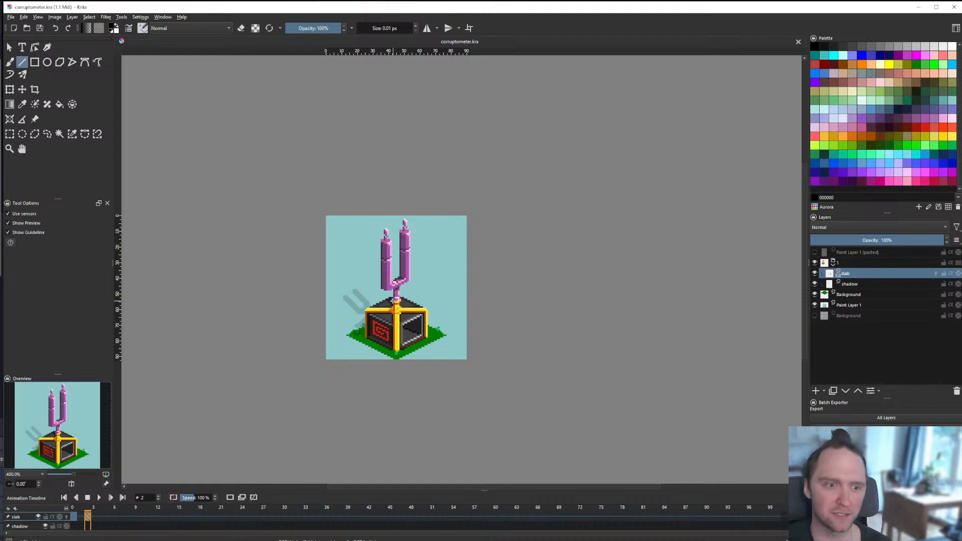
{"action": "scroll", "coordinate": [394, 301], "scroll_direction": "up", "scroll_amount": 4}
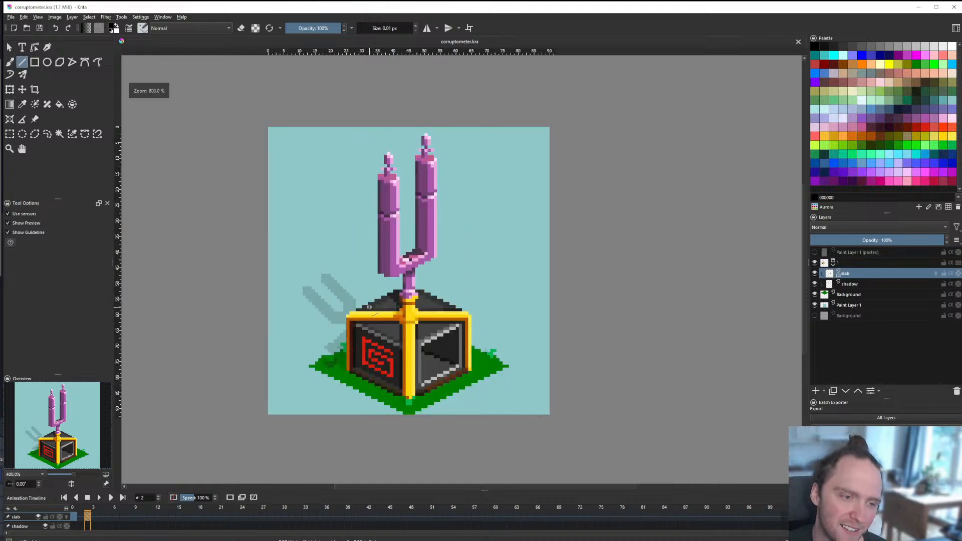
Step: Select a 29 × 24 px rectangular area around the fork's shadow beside the box
{"action": "key", "text": "ctrl+r"}
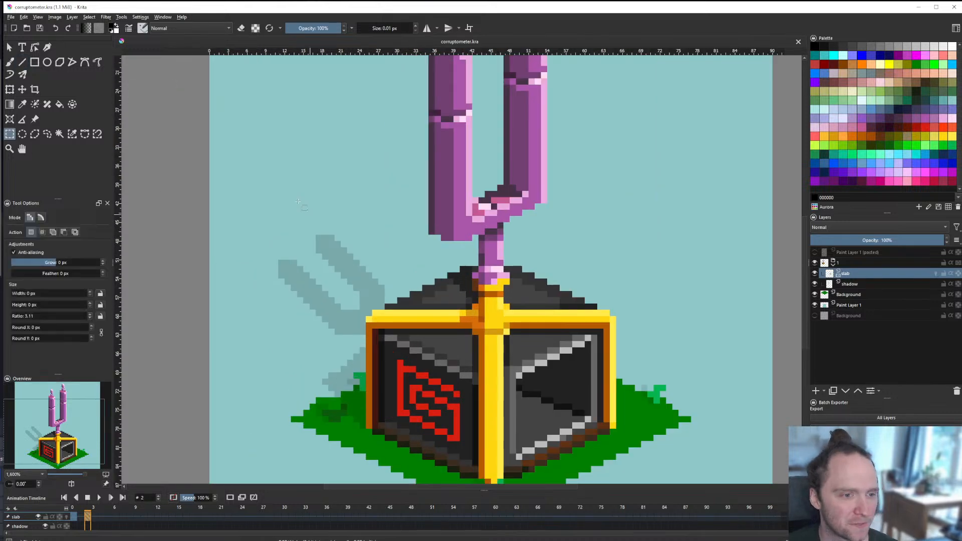
{"action": "scroll", "coordinate": [424, 363], "scroll_direction": "down", "scroll_amount": 4}
{"action": "scroll", "coordinate": [427, 366], "scroll_direction": "up", "scroll_amount": 4}
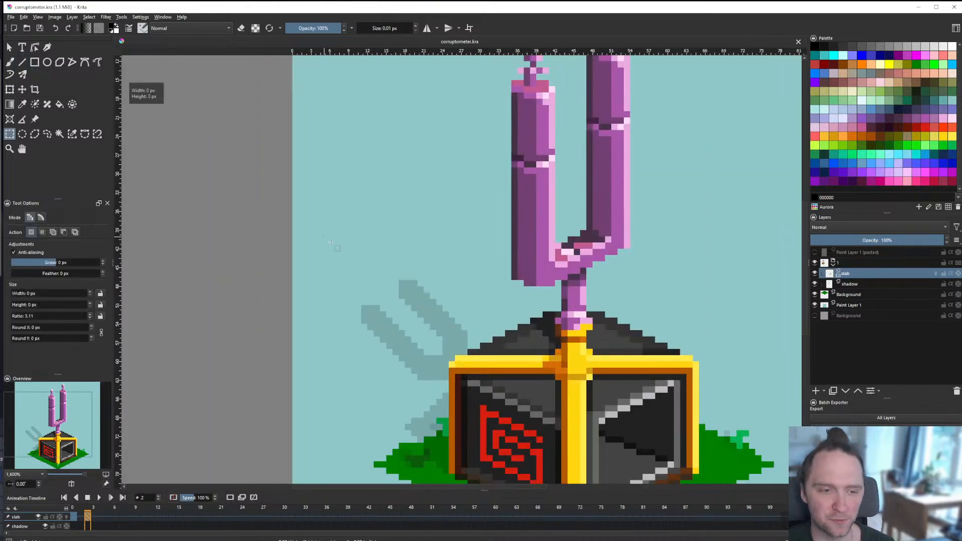
{"action": "left_click_drag", "start_coordinate": [323, 236], "coordinate": [504, 386]}
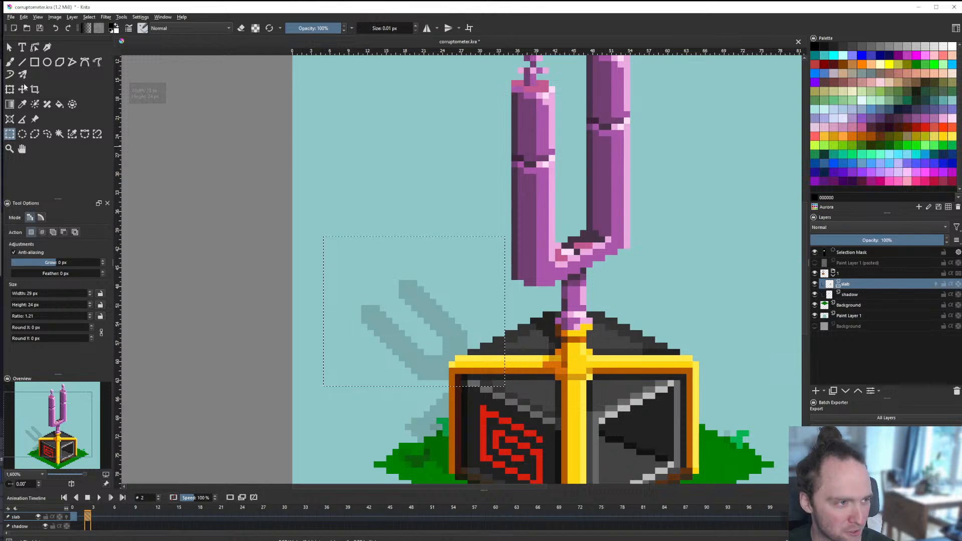
{"action": "key", "text": "t"}
{"action": "left_click_drag", "start_coordinate": [410, 353], "coordinate": [376, 350]}
{"action": "key", "text": "ctrl+z"}
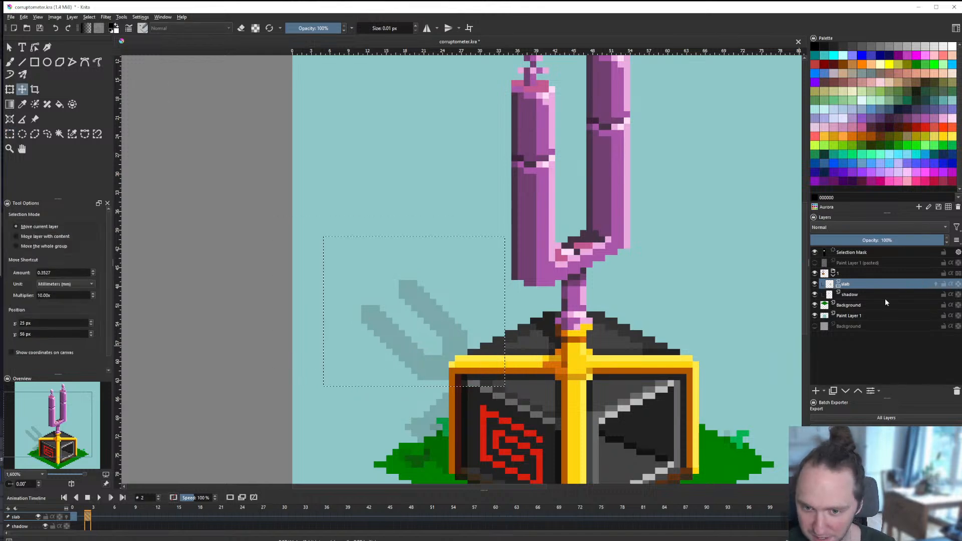
Step: Move the selected fork shadow on the shadow layer left and down to X 5 px, Y 50 px, against the box's shadow
{"action": "left_click", "coordinate": [851, 294]}
{"action": "mouse_move", "coordinate": [457, 335]}
{"action": "left_mouse_down"}
{"action": "mouse_move", "coordinate": [419, 328]}
{"action": "mouse_move", "coordinate": [411, 341]}
{"action": "mouse_move", "coordinate": [418, 351]}
{"action": "mouse_move", "coordinate": [408, 354]}
{"action": "mouse_move", "coordinate": [445, 364]}
{"action": "mouse_move", "coordinate": [453, 347]}
{"action": "left_mouse_up"}
{"action": "scroll", "coordinate": [433, 354], "scroll_direction": "down", "scroll_amount": 2}
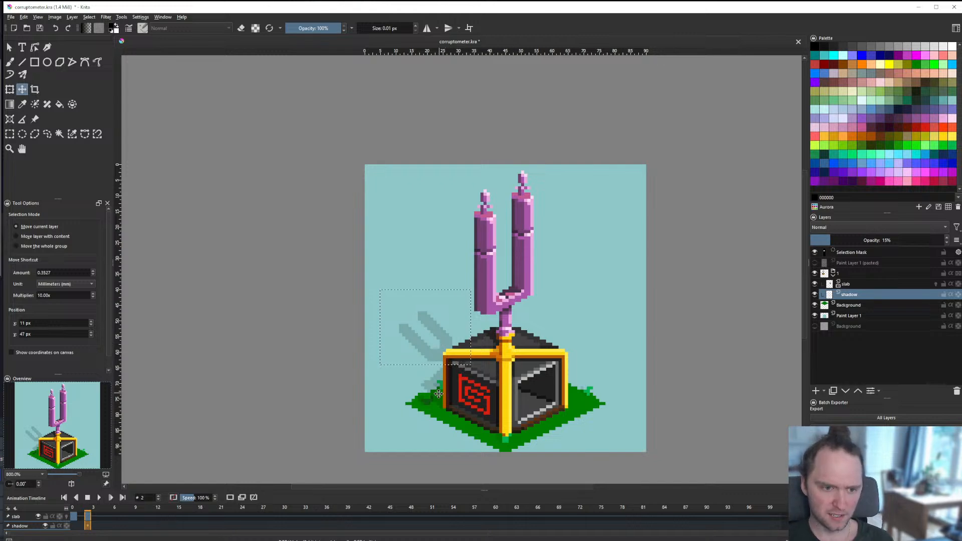
{"action": "key", "text": "Left"}
{"action": "key", "text": "Left"}
{"action": "key", "text": "Left"}
{"action": "key", "text": "Left"}
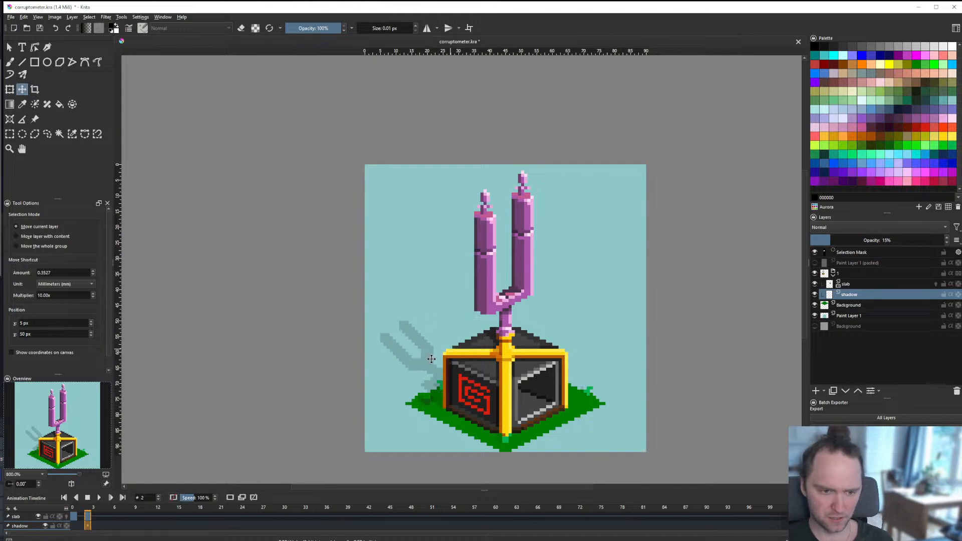
Step: Move the selected fork shadow right and up to X 8 px, Y 48 px, then clear the rectangular selection
{"action": "left_click_drag", "start_coordinate": [444, 358], "coordinate": [440, 351]}
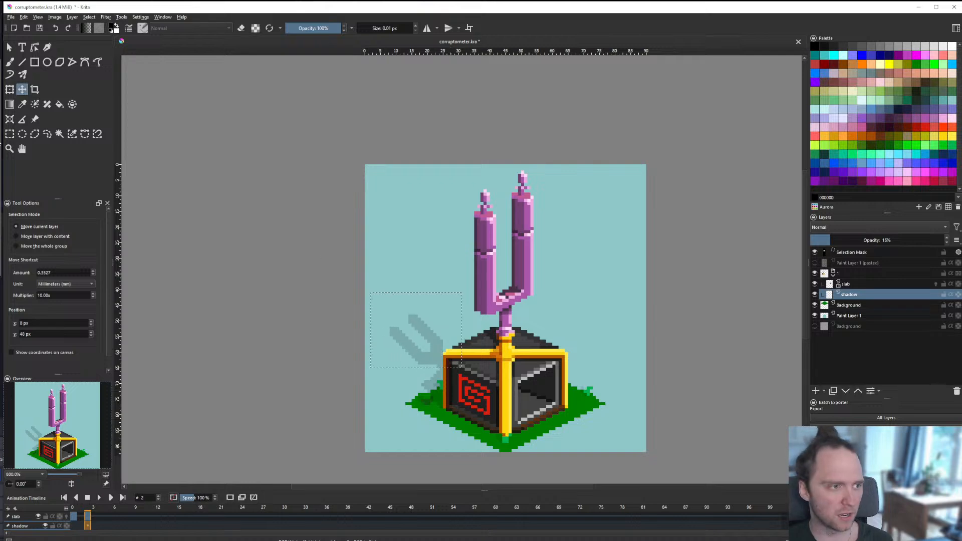
{"action": "left_click", "coordinate": [10, 134]}
{"action": "left_click", "coordinate": [335, 241]}
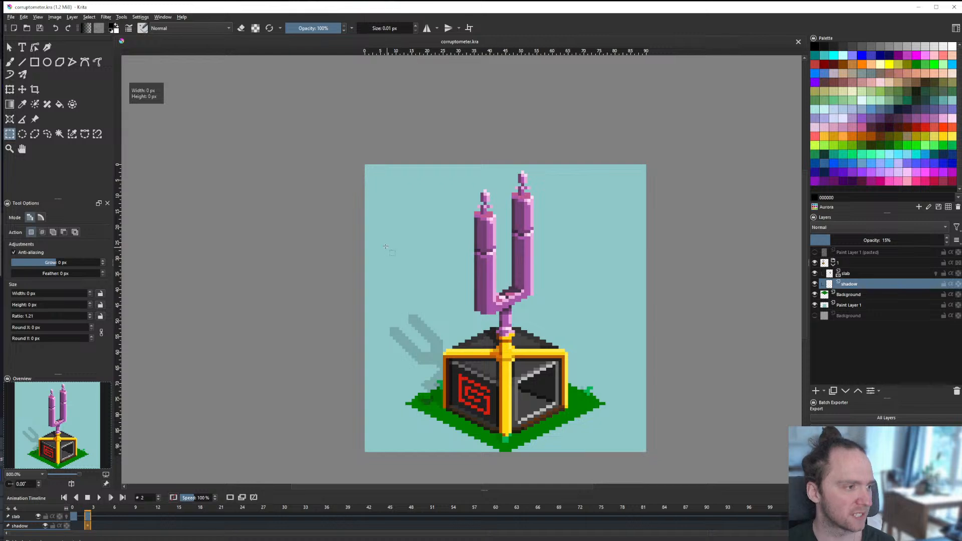
Step: Examine the repositioned fork shadow against the box, grass and whole tuning fork device at several zoom levels
{"action": "scroll", "coordinate": [419, 306], "scroll_direction": "down", "scroll_amount": 5}
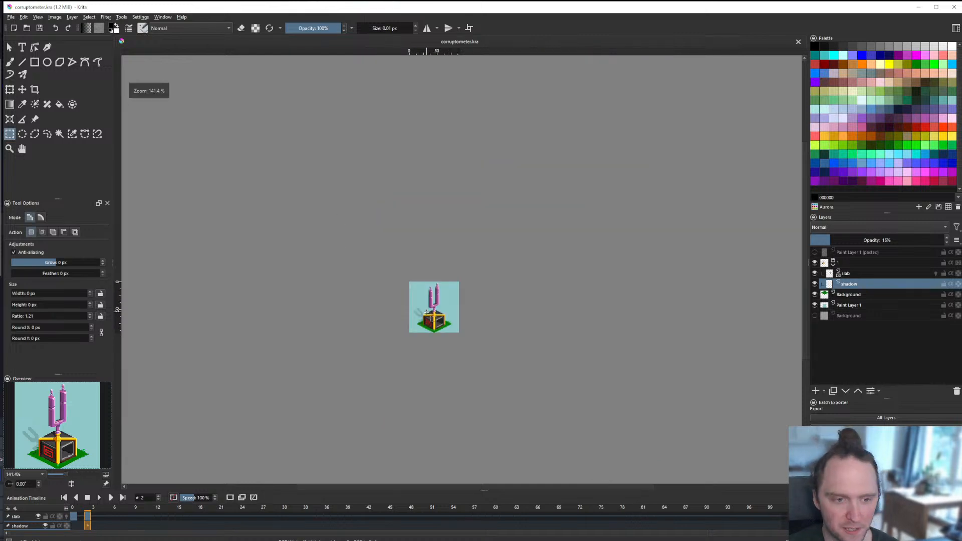
{"action": "scroll", "coordinate": [429, 306], "scroll_direction": "up", "scroll_amount": 2}
{"action": "scroll", "coordinate": [450, 330], "scroll_direction": "up", "scroll_amount": 4}
{"action": "scroll", "coordinate": [428, 335], "scroll_direction": "down", "scroll_amount": 5}
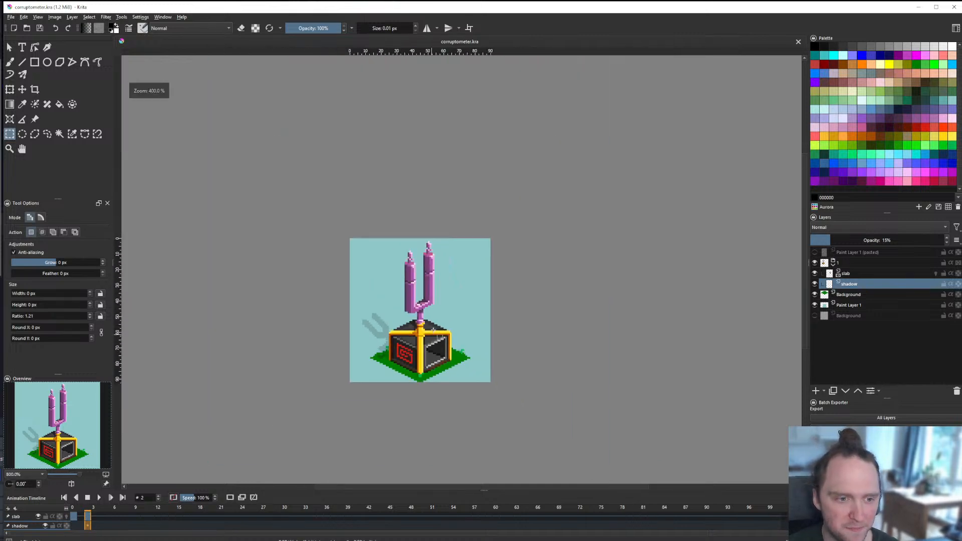
{"action": "scroll", "coordinate": [393, 313], "scroll_direction": "up", "scroll_amount": 5}
{"action": "scroll", "coordinate": [418, 328], "scroll_direction": "down", "scroll_amount": 4}
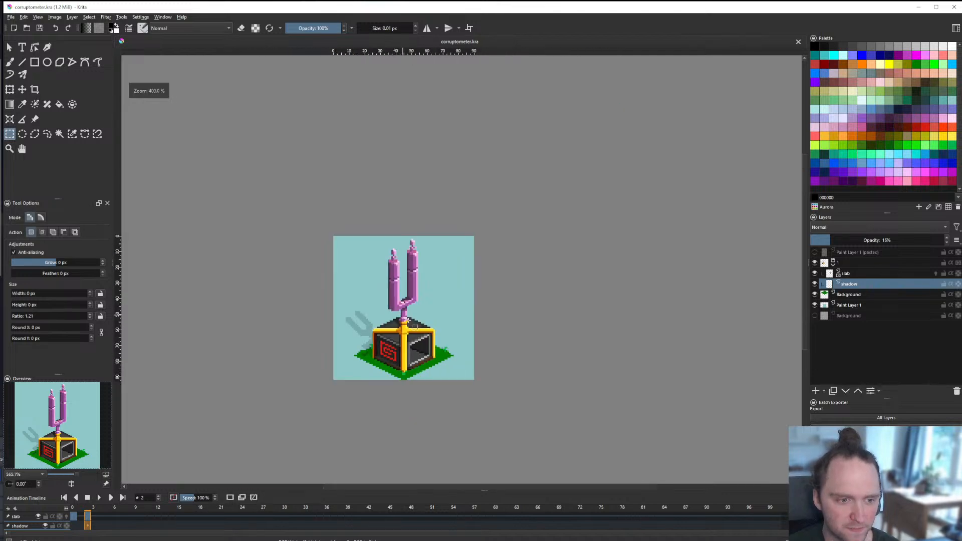
{"action": "scroll", "coordinate": [418, 328], "scroll_direction": "up", "scroll_amount": 2}
{"action": "scroll", "coordinate": [418, 328], "scroll_direction": "down", "scroll_amount": 2}
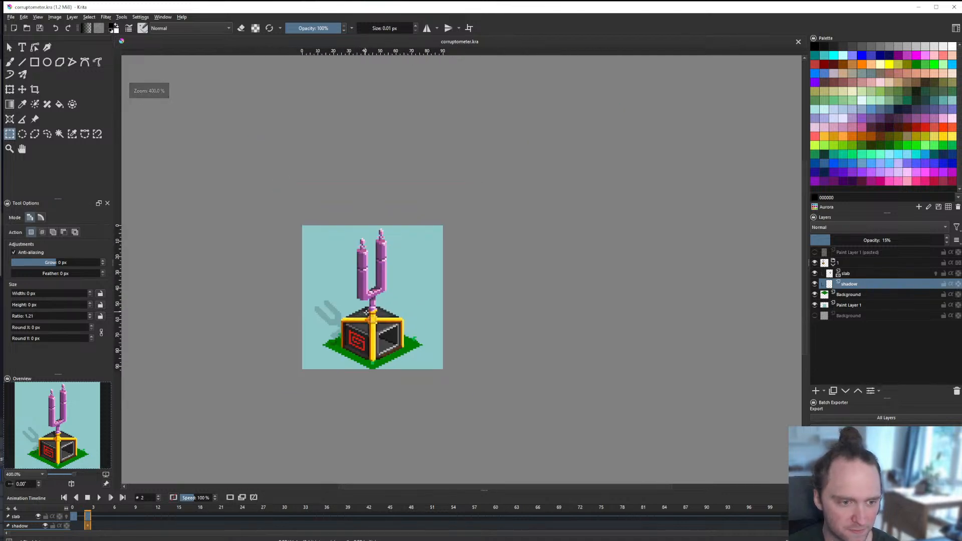
{"action": "scroll", "coordinate": [366, 315], "scroll_direction": "down", "scroll_amount": 2}
{"action": "scroll", "coordinate": [361, 314], "scroll_direction": "up", "scroll_amount": 4}
{"action": "scroll", "coordinate": [361, 313], "scroll_direction": "down", "scroll_amount": 1}
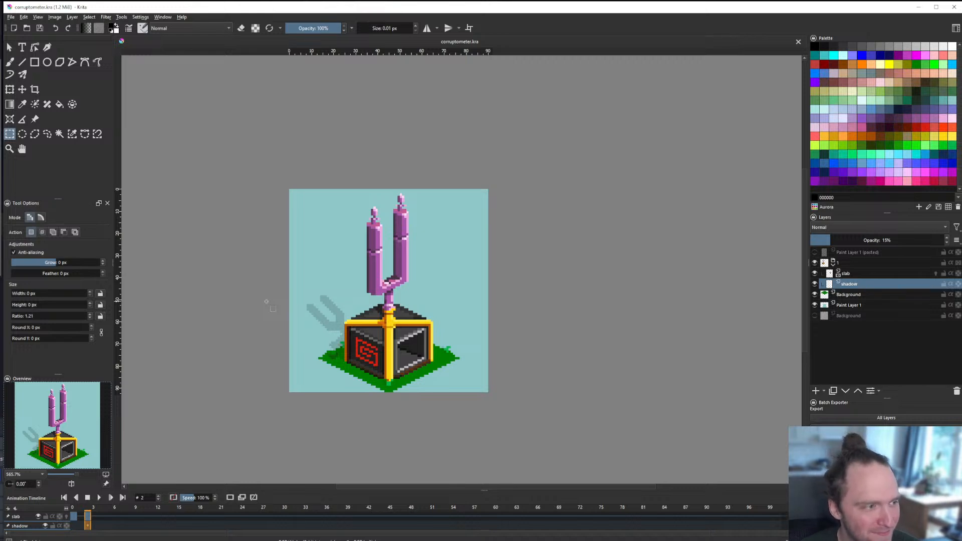
{"action": "scroll", "coordinate": [314, 316], "scroll_direction": "down", "scroll_amount": 1}
{"action": "scroll", "coordinate": [356, 332], "scroll_direction": "up", "scroll_amount": 2}
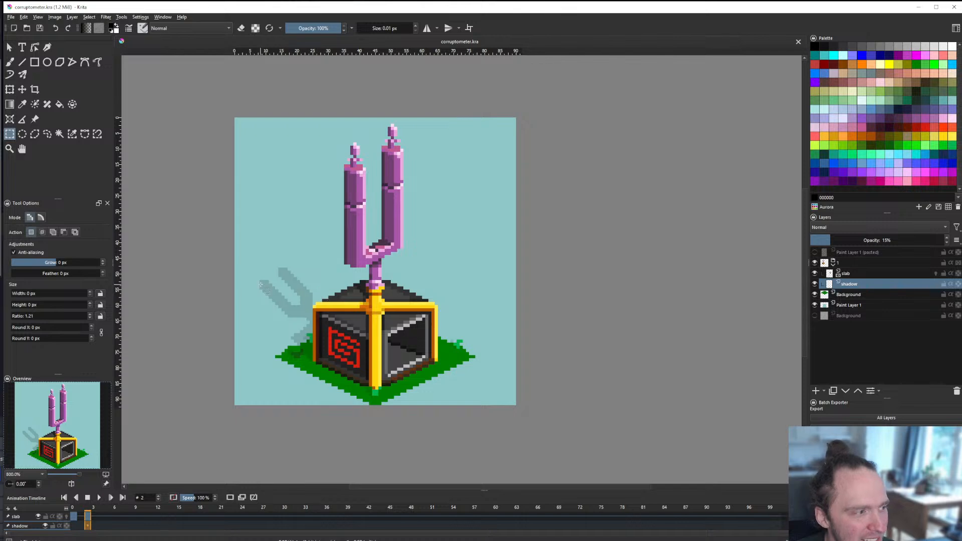
{"action": "scroll", "coordinate": [247, 288], "scroll_direction": "down", "scroll_amount": 1}
{"action": "scroll", "coordinate": [285, 307], "scroll_direction": "up", "scroll_amount": 1}
{"action": "scroll", "coordinate": [286, 316], "scroll_direction": "down", "scroll_amount": 1}
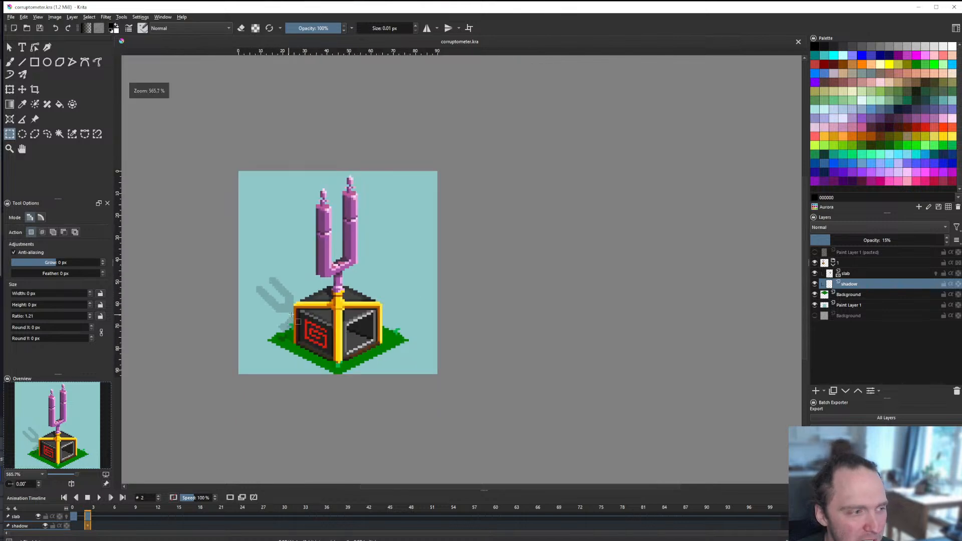
{"action": "scroll", "coordinate": [304, 320], "scroll_direction": "up", "scroll_amount": 1}
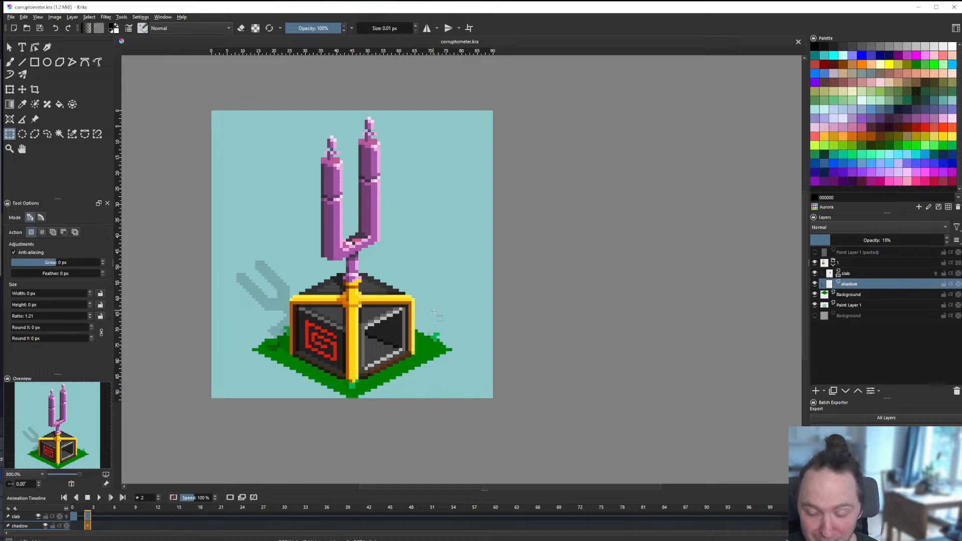
{"action": "scroll", "coordinate": [410, 354], "scroll_direction": "down", "scroll_amount": 3}
{"action": "scroll", "coordinate": [409, 351], "scroll_direction": "up", "scroll_amount": 5}
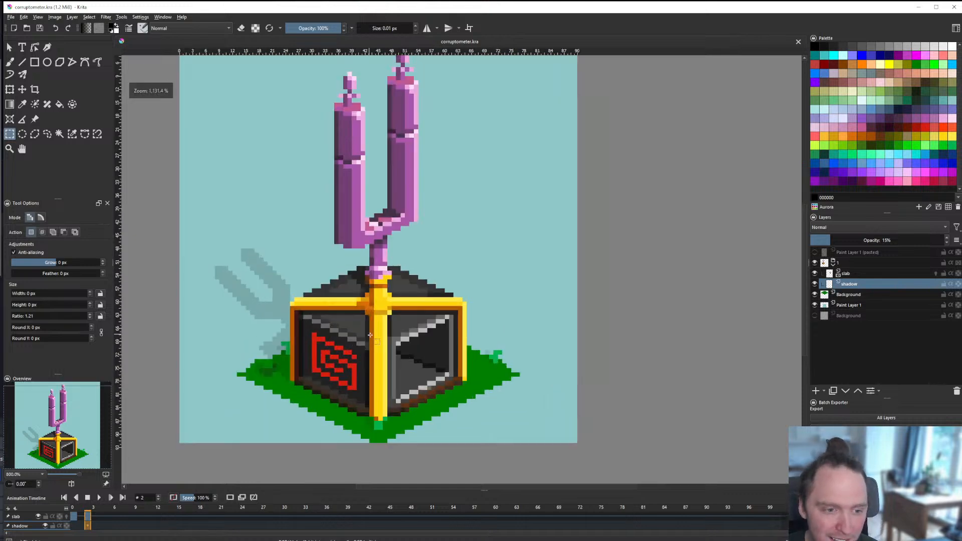
{"action": "scroll", "coordinate": [409, 347], "scroll_direction": "down", "scroll_amount": 4}
{"action": "scroll", "coordinate": [408, 347], "scroll_direction": "up", "scroll_amount": 1}
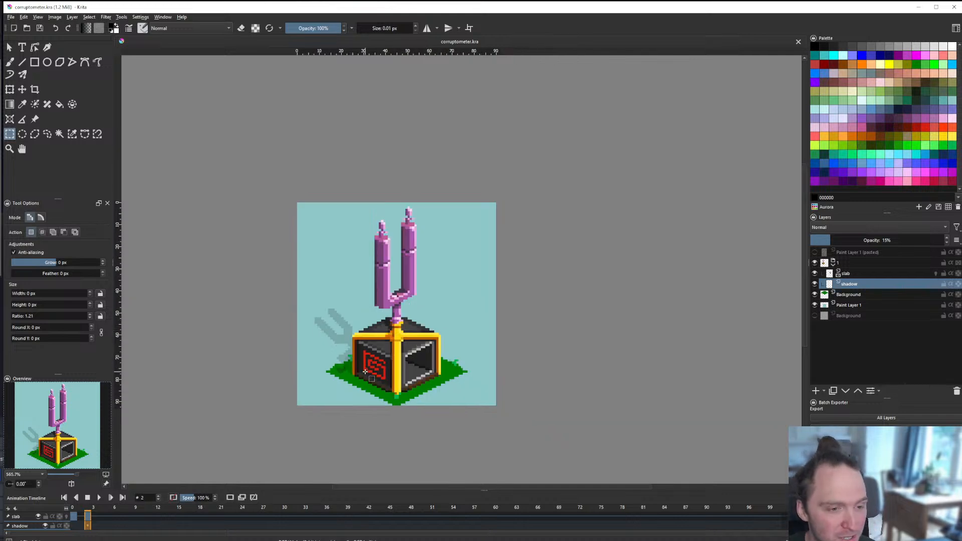
{"action": "scroll", "coordinate": [375, 371], "scroll_direction": "down", "scroll_amount": 1}
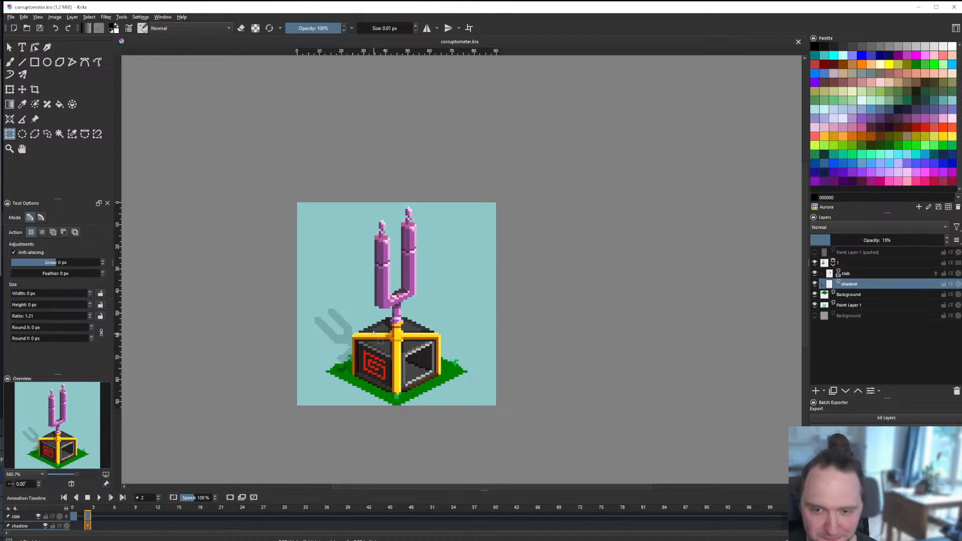
{"action": "scroll", "coordinate": [388, 325], "scroll_direction": "up", "scroll_amount": 1}
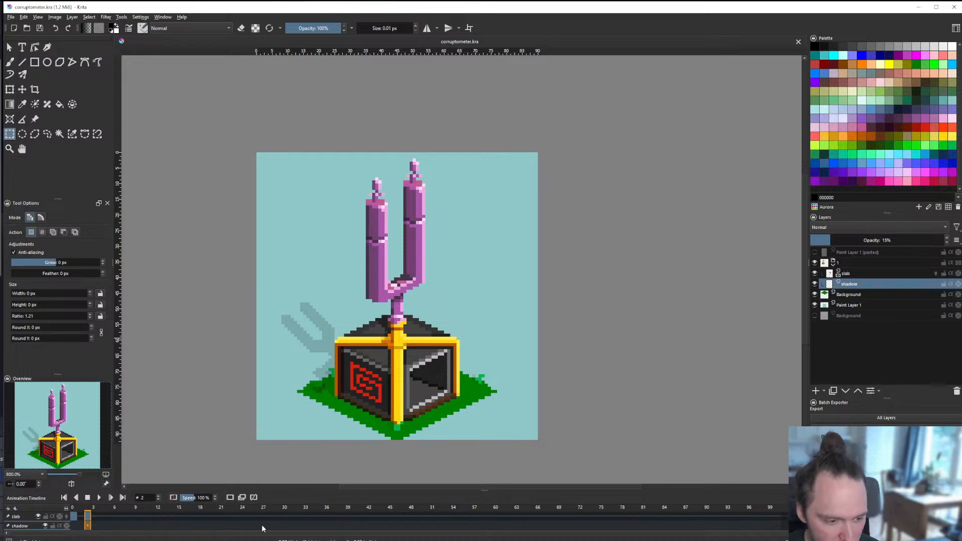
{"action": "mouse_move", "coordinate": [302, 538]}
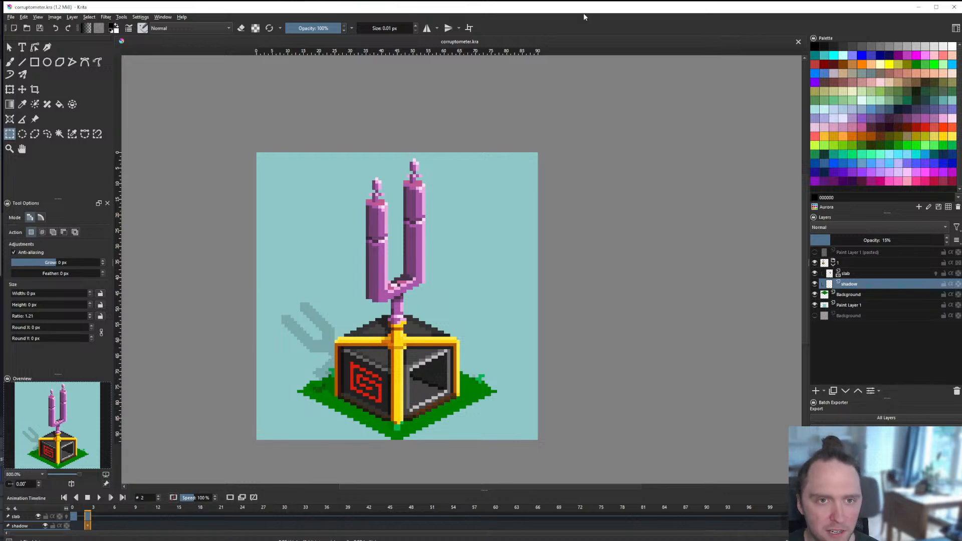